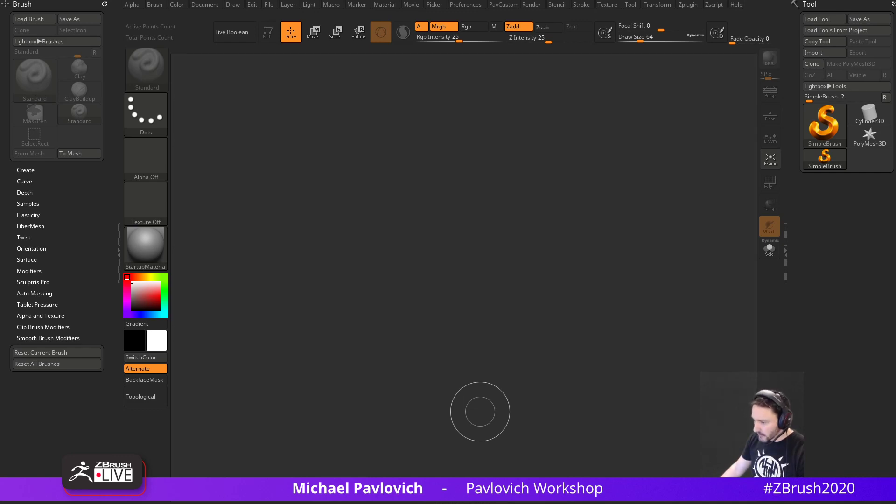
Load the WorkingBody.ZTL tool from the Gauntly folder inside the streaming directory on drive D.
left_click_drag(481, 411, 481, 503)
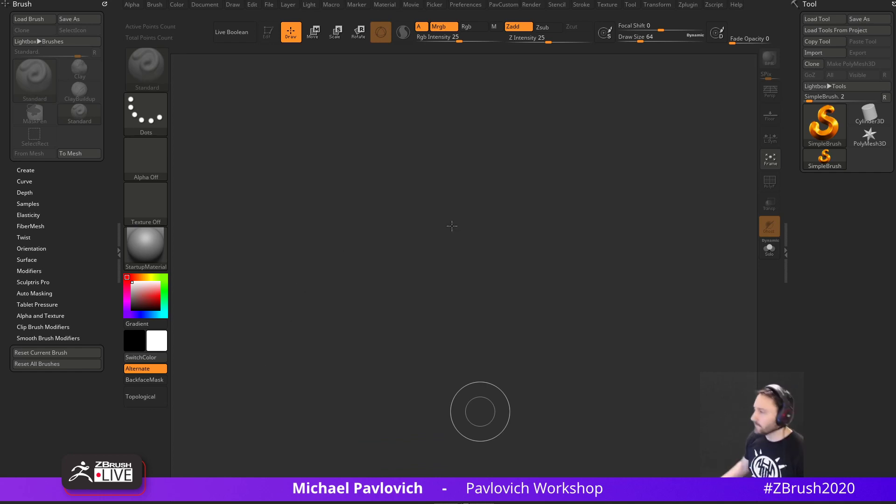
left_click(836, 20)
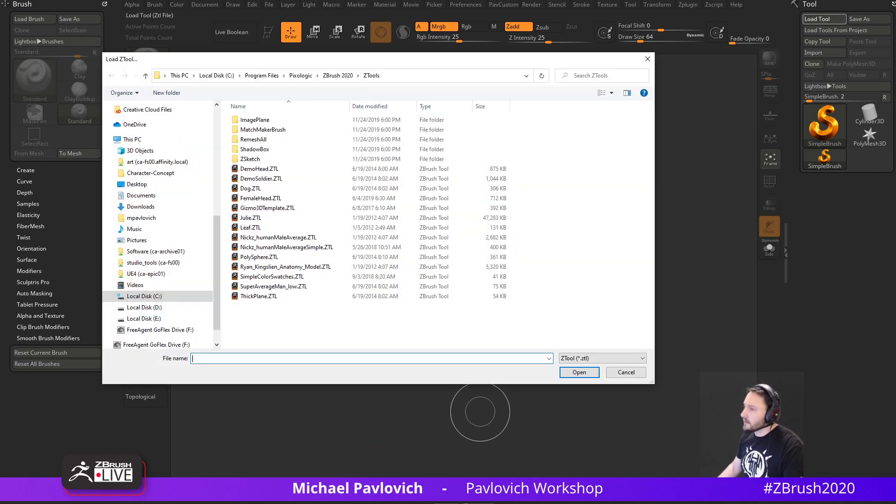
scroll(169, 220, "up", 7)
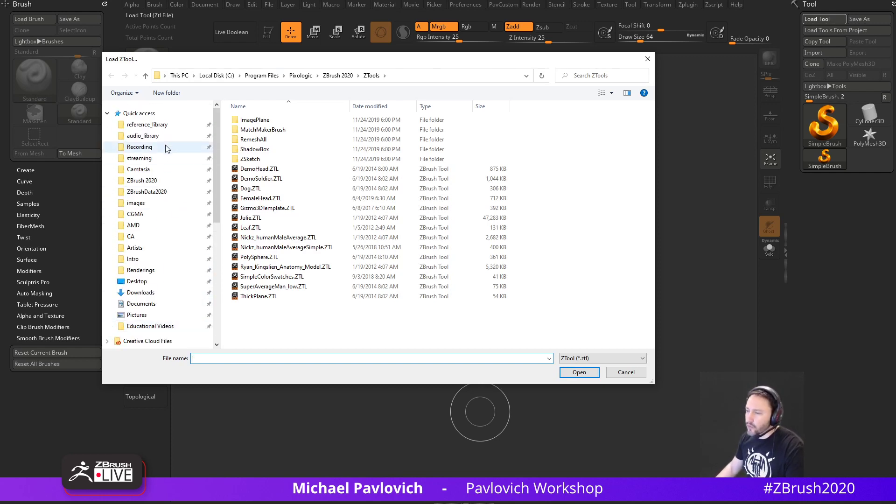
left_click(166, 147)
left_click(166, 158)
double_click(262, 122)
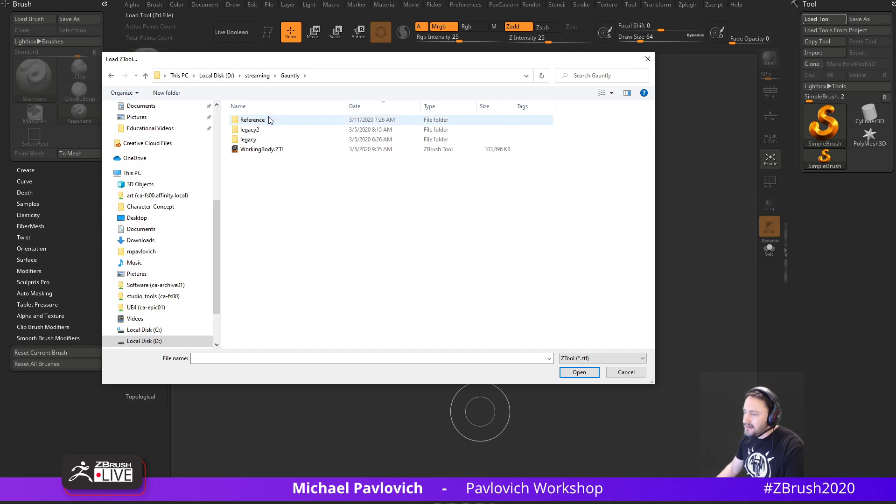
double_click(264, 149)
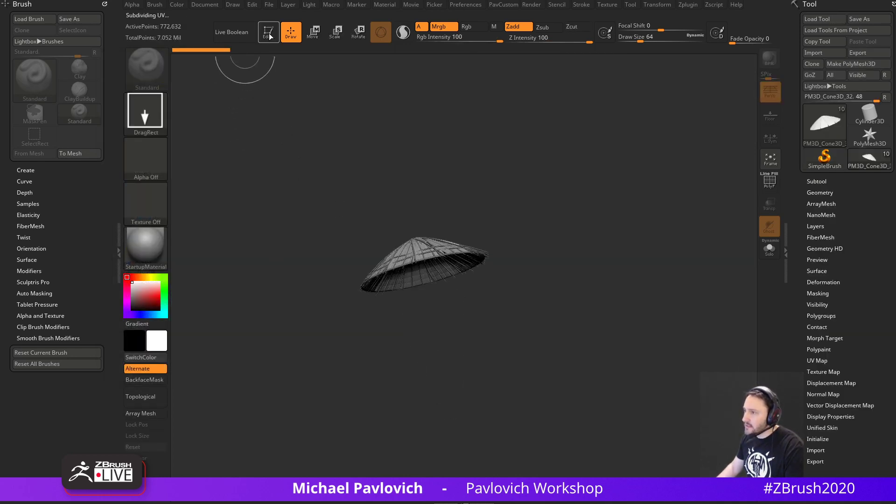
Expand the subtool list and turn on polypaint display for all of the character's subtools.
left_click(817, 182)
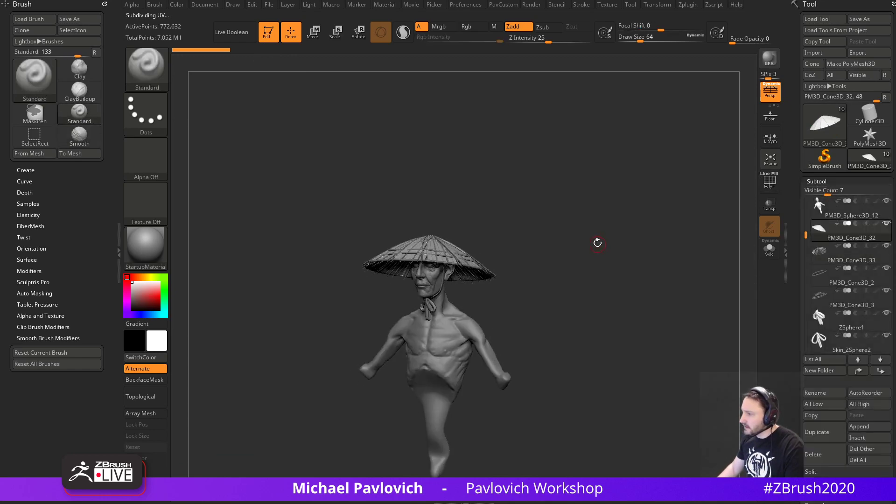
mouse_move(598, 243)
right_mouse_down("ctrl")
mouse_move(635, 306)
mouse_move(606, 237)
mouse_move(658, 291)
mouse_move(630, 293)
right_mouse_up("ctrl")
right_click_drag(630, 293, 680, 337, "ctrl")
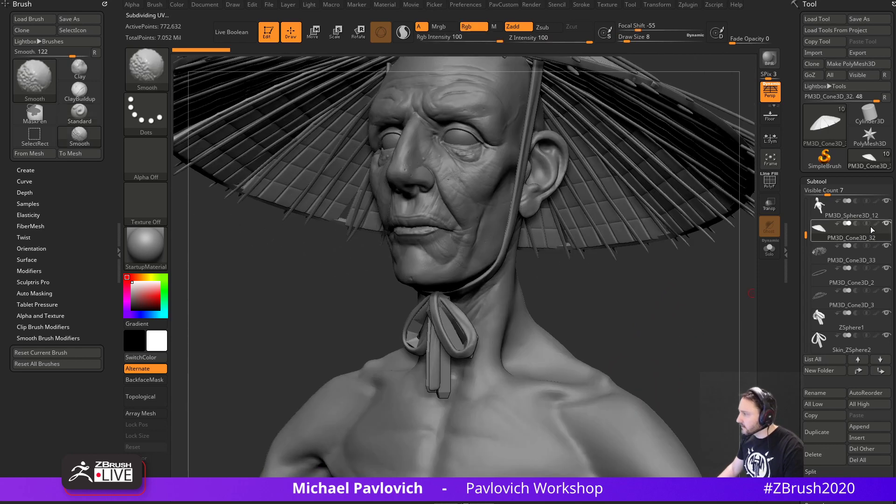
left_click(876, 201, "shift")
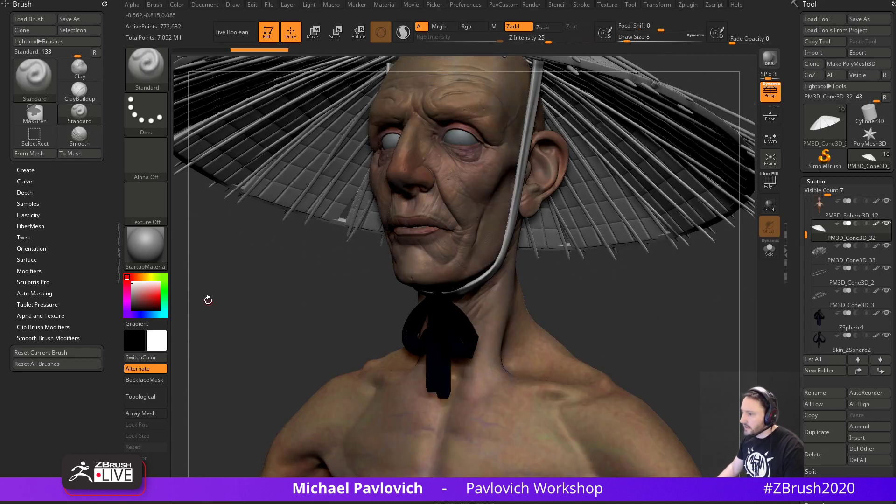
Switch the material to SkinShade4 and inspect the painted character from the front and at an angle.
key("m")
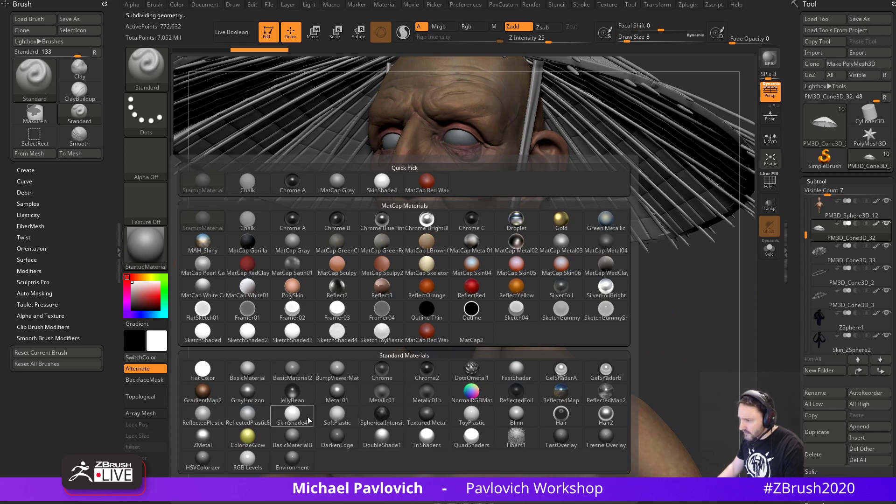
left_click(292, 416)
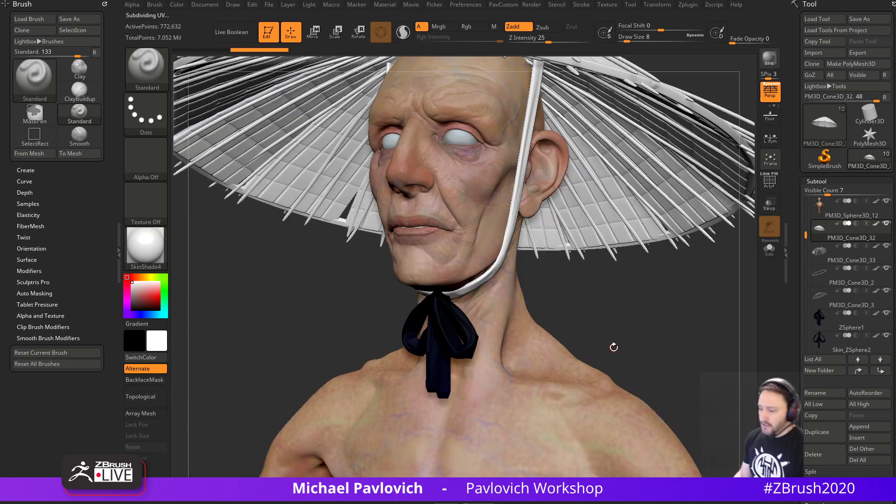
left_click_drag(621, 302, 649, 285, "shift")
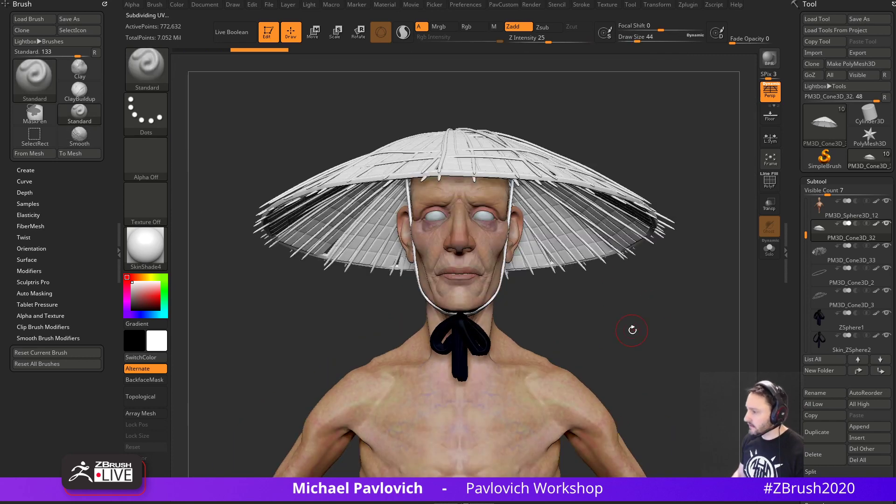
mouse_move(621, 327)
left_mouse_down()
mouse_move(615, 299)
mouse_move(650, 318)
left_mouse_up()
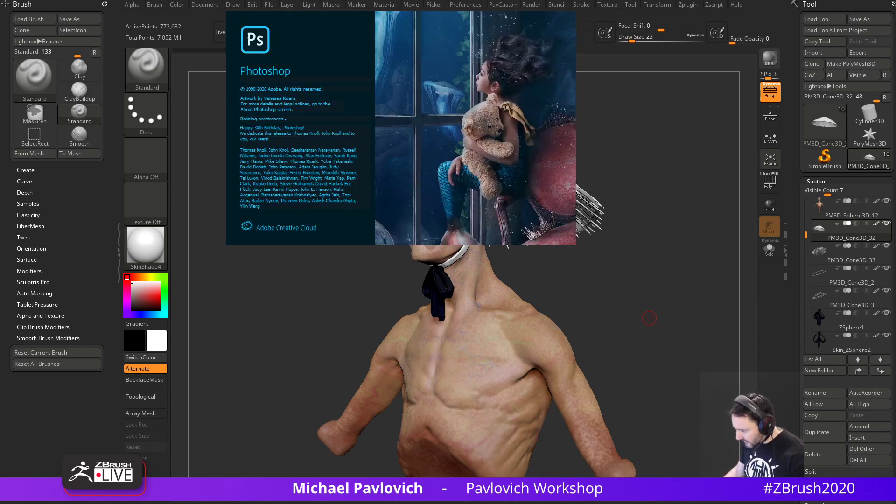
Bring up the browser's Westworld image search and examine the mechanical skull face reference.
left_click_drag(270, 0, 262, 110)
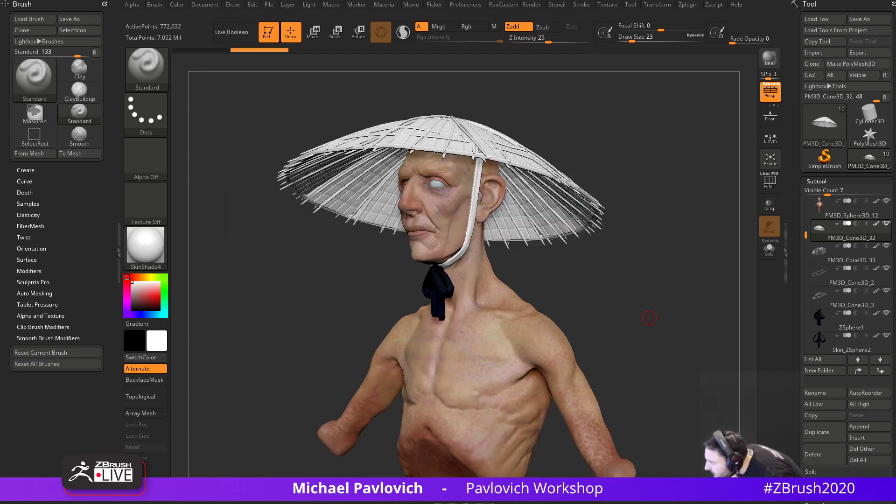
left_click_drag(467, 502, 472, 192)
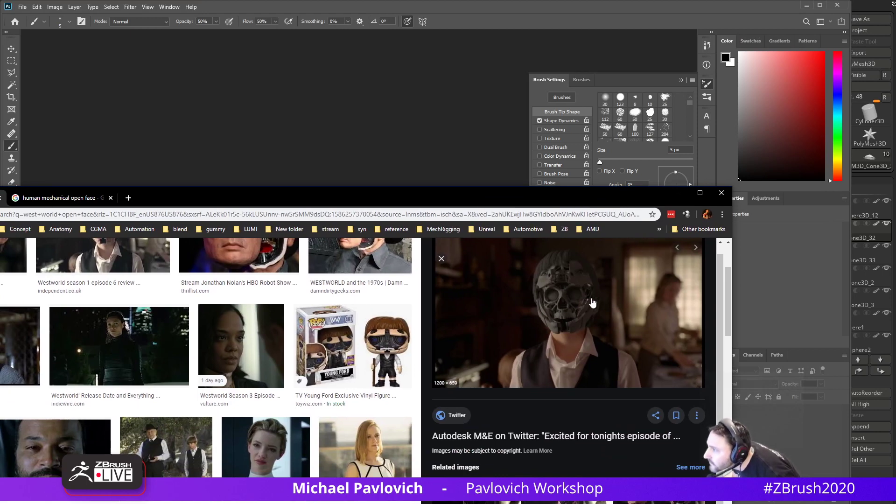
left_click_drag(553, 194, 553, 503)
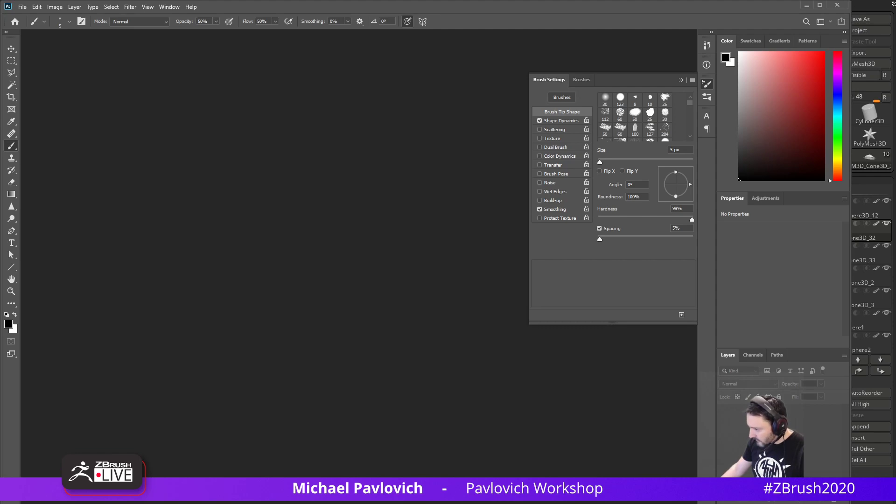
Show the Westworld Season 3 Opening Credits video and pause it on the split-open robot face at 1:14.
left_click_drag(351, 503, 344, 0)
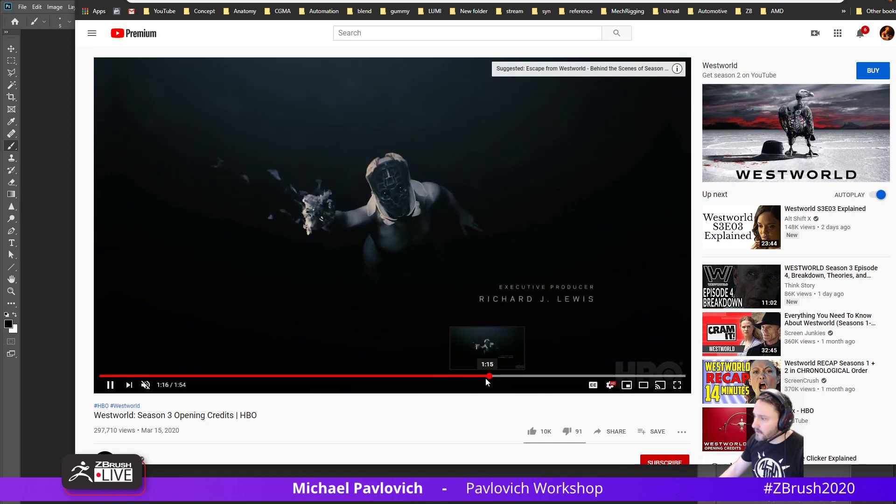
left_click(482, 376)
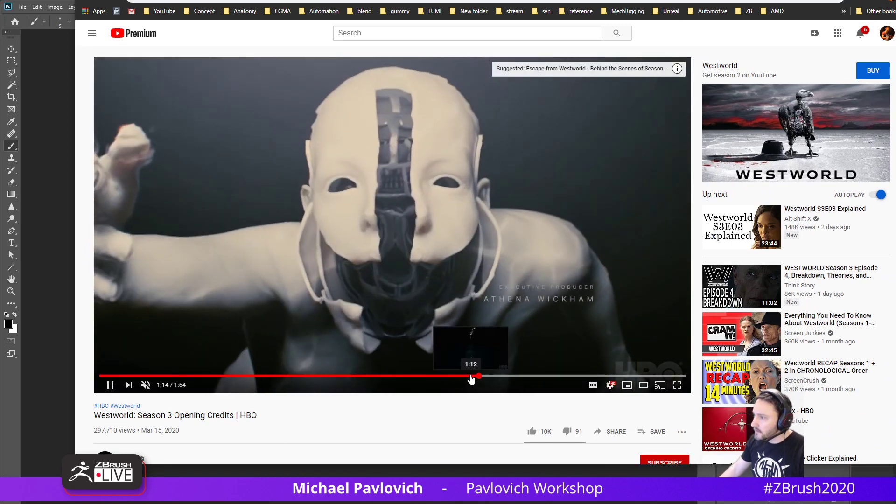
left_click(467, 376)
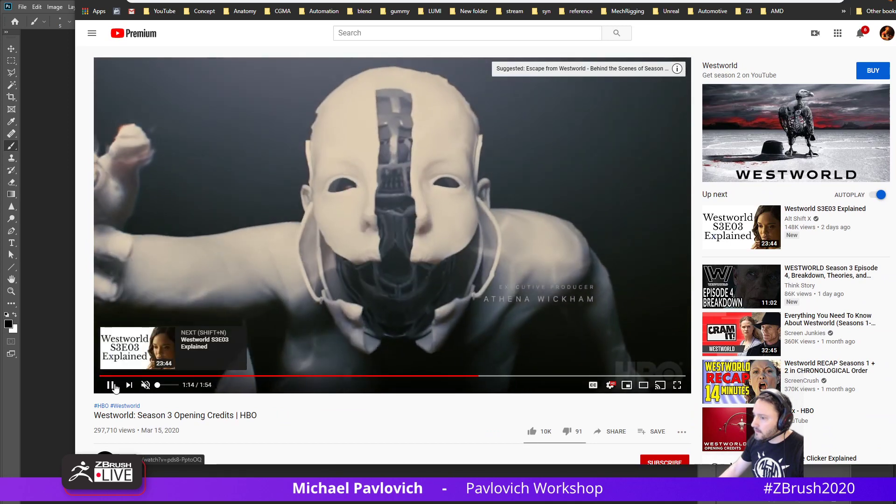
left_click(110, 384)
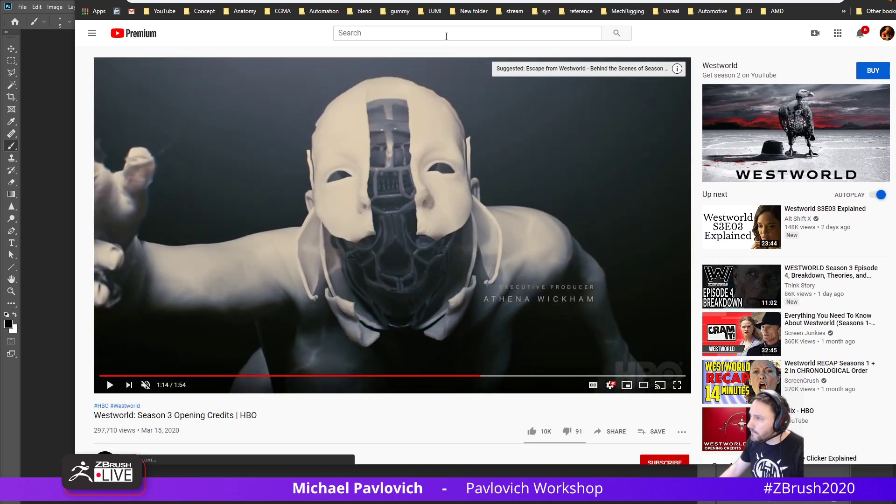
left_click_drag(460, 0, 439, 0)
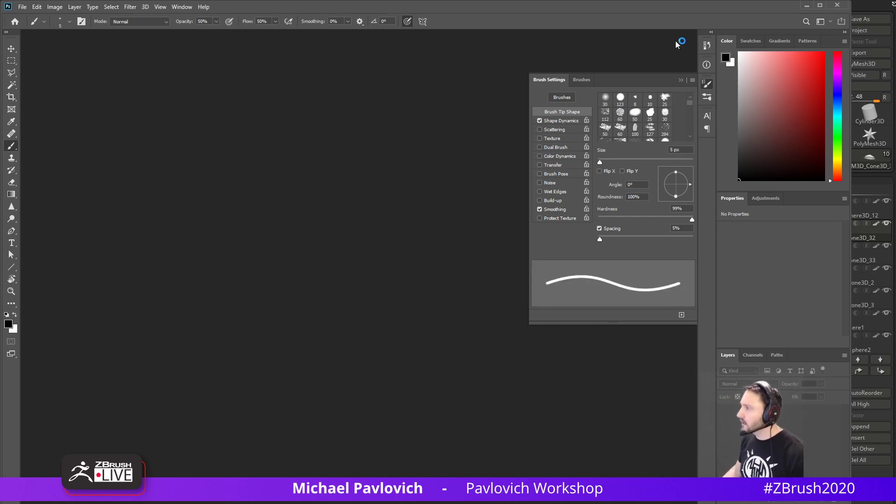
Return to ZBrush and delete the ZSphere1 subtool overlapping the bow under the chin.
left_click(803, 5)
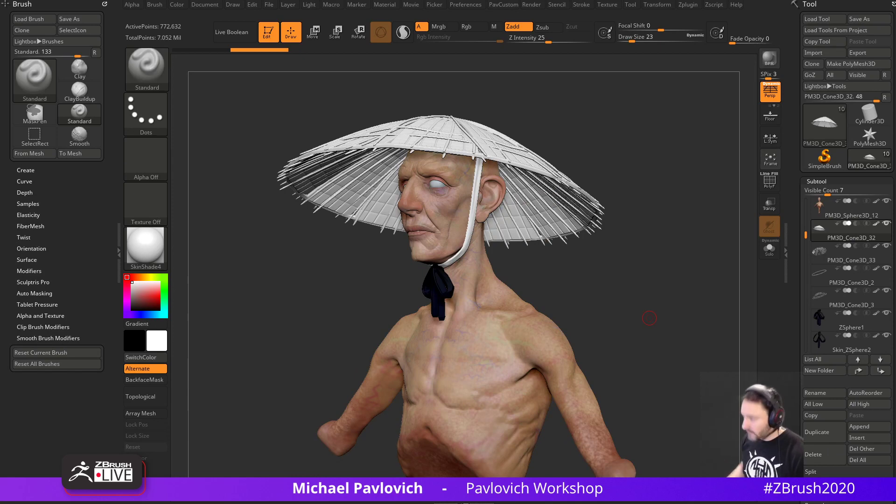
left_click_drag(626, 126, 621, 234, "shift")
key("s")
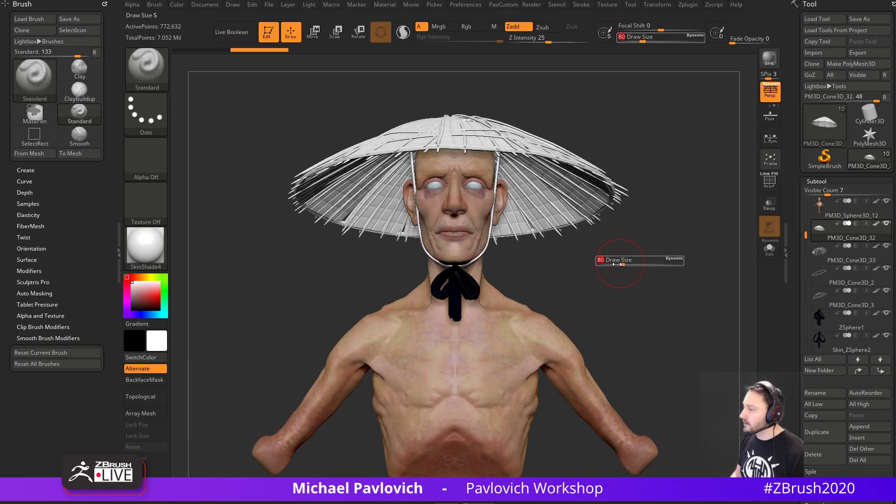
left_click_drag(617, 264, 584, 290, "alt")
left_click(470, 297, "alt")
left_click_drag(536, 260, 625, 266, "alt")
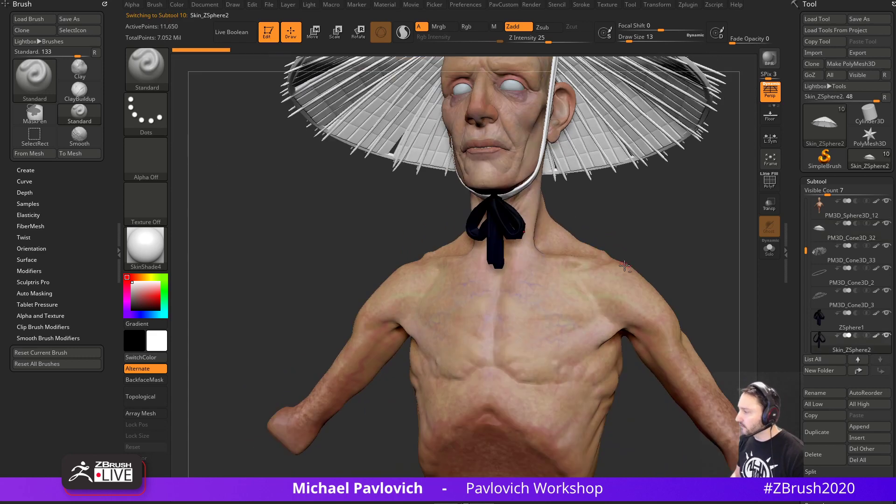
left_click_drag(691, 259, 618, 299, "alt")
left_click(822, 322)
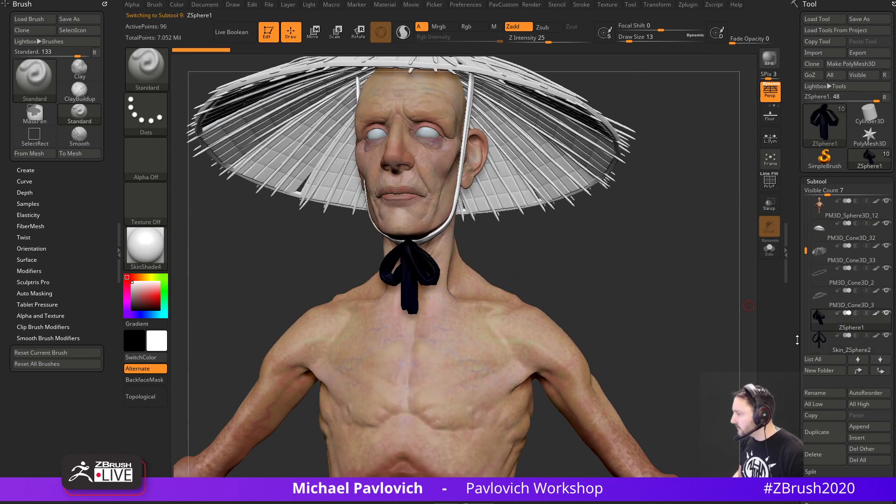
left_click_drag(798, 341, 799, 311)
left_click(813, 377)
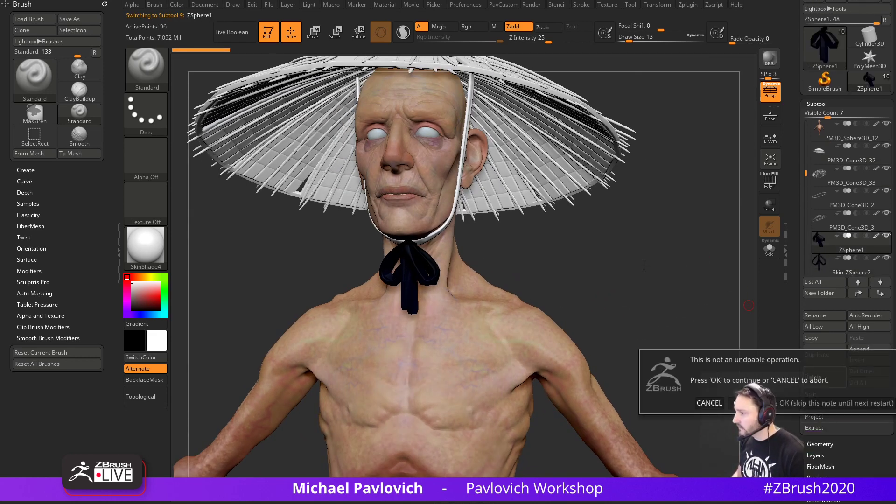
left_click(816, 403)
left_click_drag(647, 270, 646, 278)
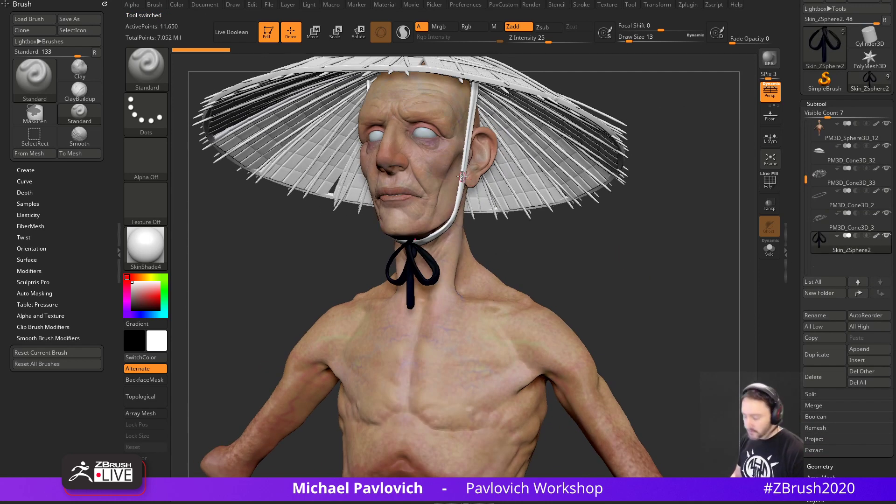
Fill the Skin_ZSphere2 bow subtool with white.
left_click(181, 6)
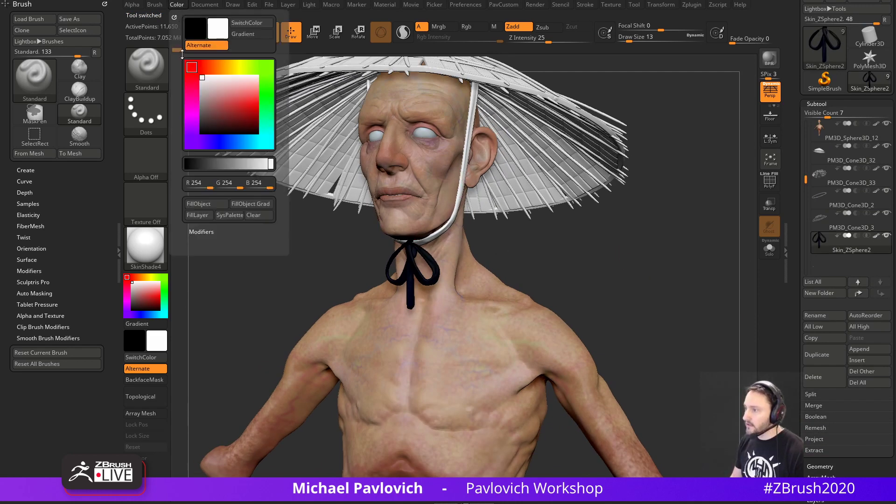
left_click(201, 215)
mouse_move(638, 254)
left_mouse_down()
mouse_move(614, 254)
mouse_move(682, 268)
left_mouse_up()
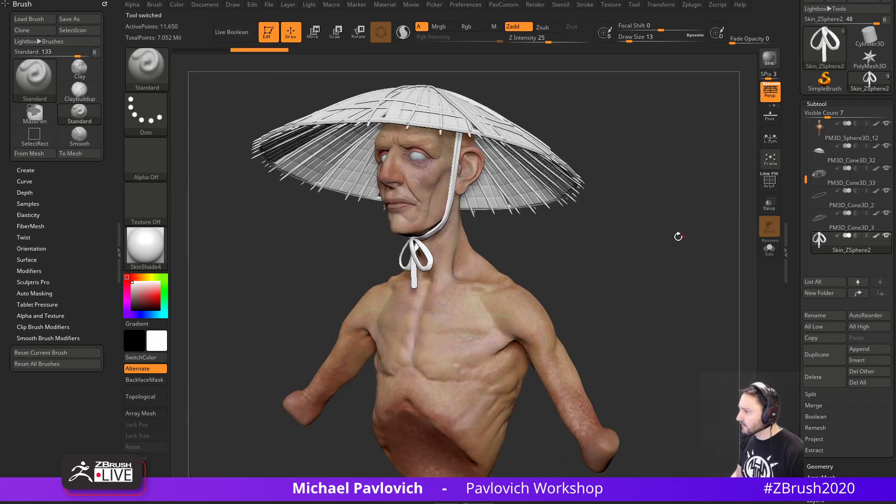
left_click_drag(679, 237, 651, 273)
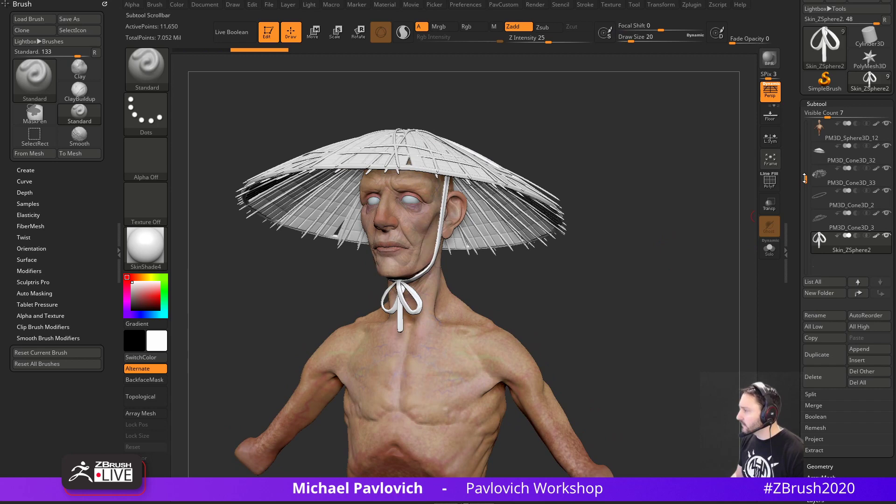
Select the PM3D_Sphere3D_12 body subtool and exclude the hat, chin strap and bow from the multi-subtool transpose selection.
left_click_drag(805, 177, 805, 126)
left_click(839, 206)
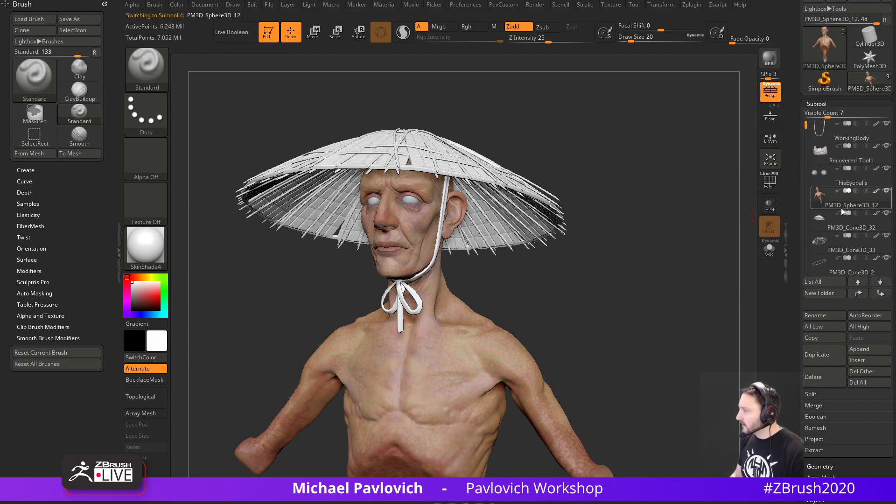
mouse_move(836, 219)
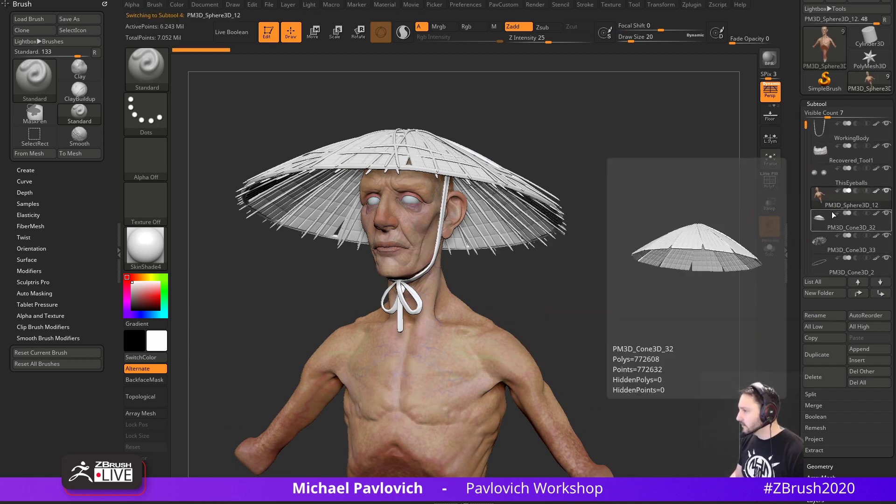
mouse_move(600, 150)
left_mouse_down()
mouse_move(582, 167)
mouse_move(601, 148)
left_mouse_up()
key("w")
left_click_drag(458, 171, 607, 144)
left_click_drag(639, 108, 322, 286, "ctrl+shift")
left_click(519, 318, "ctrl+shift")
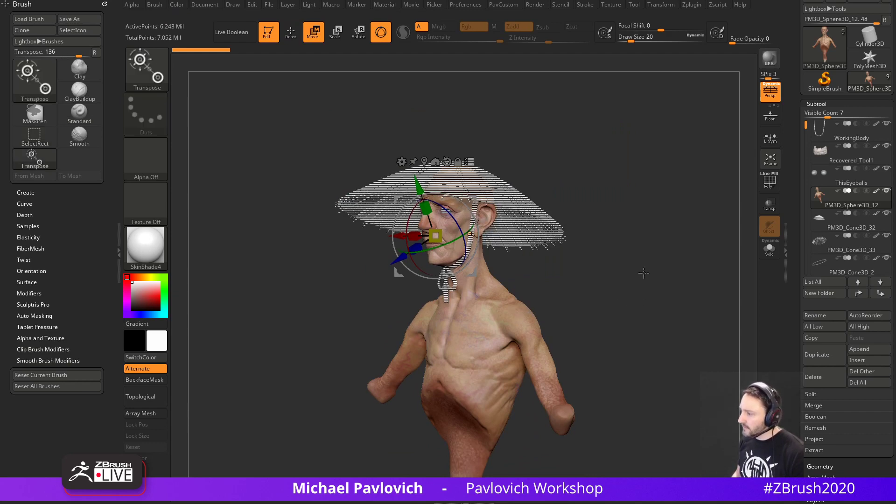
Invert the multi-subtool transpose selection to activate the hat, chin strap and bow instead of the body.
left_click_drag(644, 273, 701, 295, "alt")
left_click(488, 167, "ctrl+shift")
left_click_drag(641, 307, 691, 367)
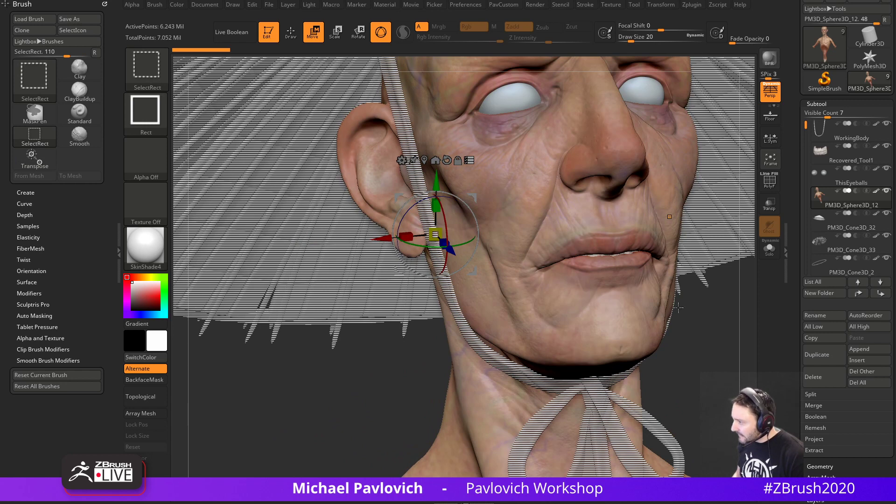
left_click_drag(678, 308, 664, 276, "alt")
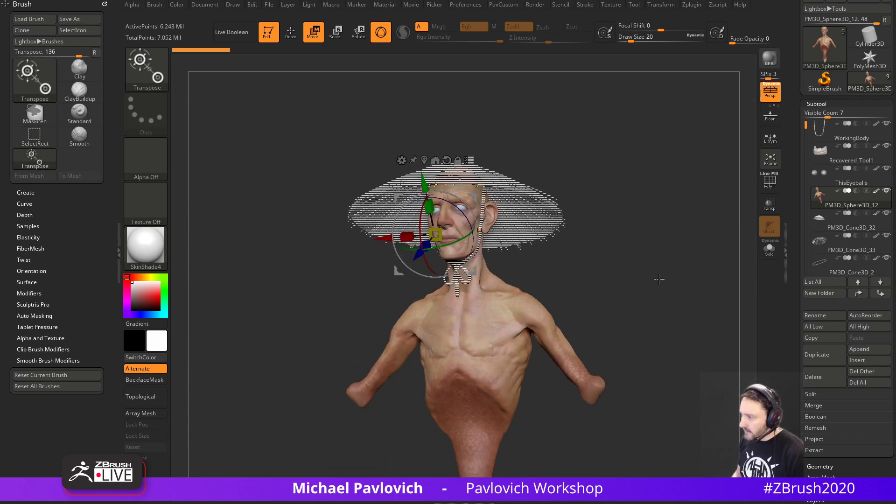
left_click(672, 280, "ctrl+shift")
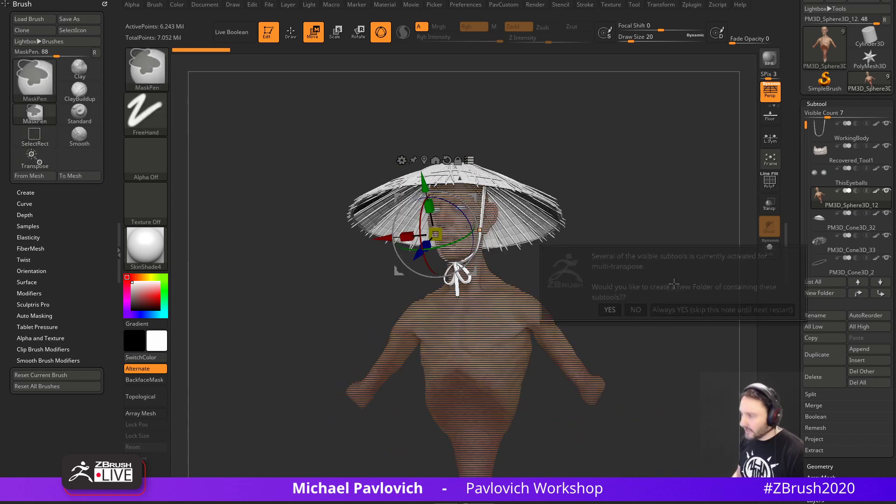
Group the active hat subtools into a new folder named Hat and hide the whole folder.
left_click(674, 310)
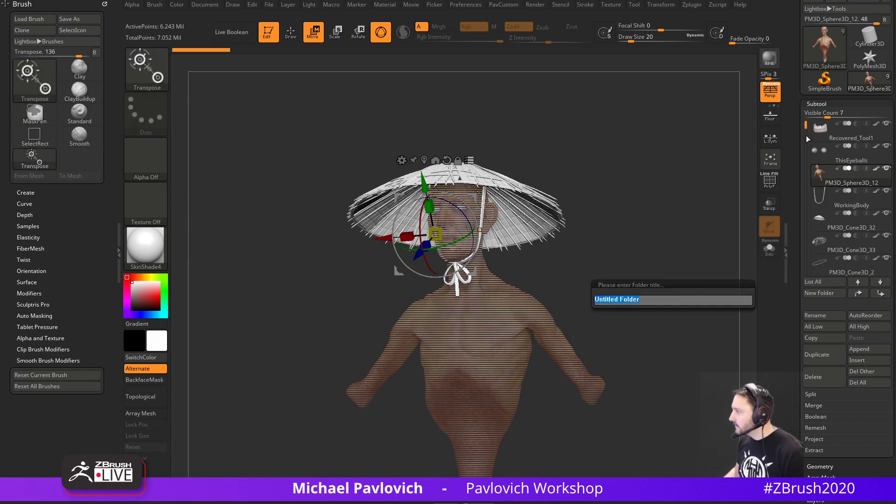
type("Hat")
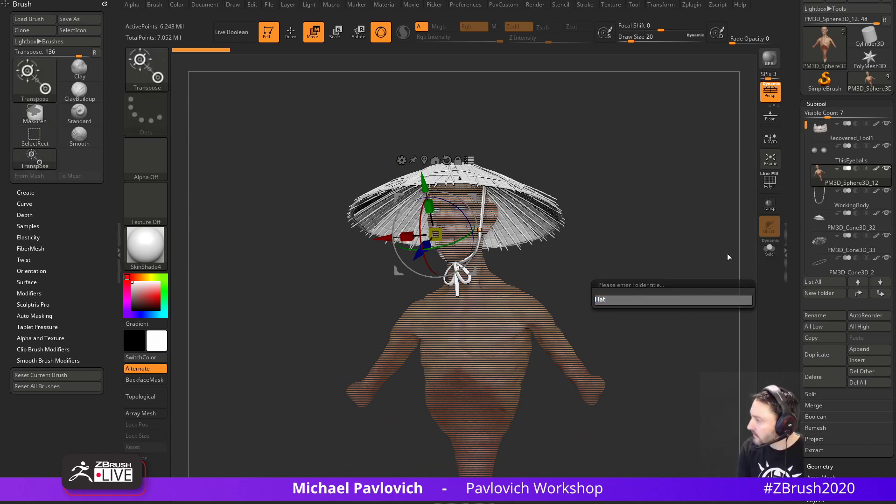
key("Return")
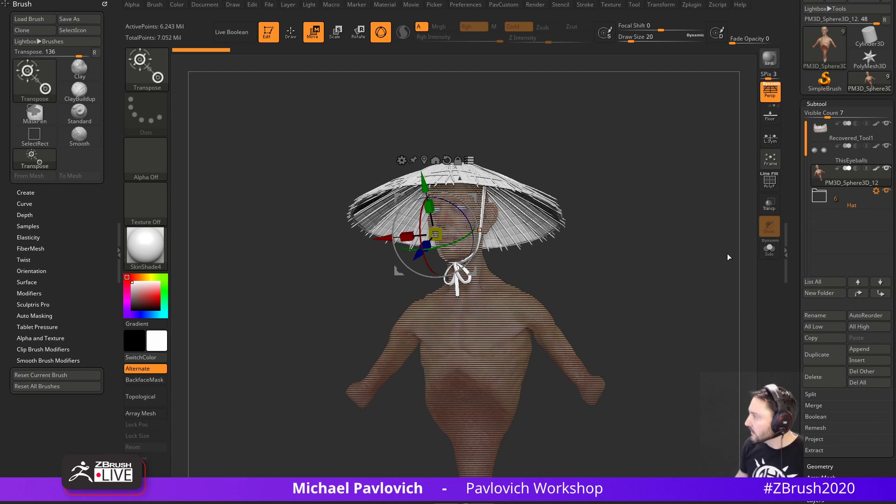
left_click(886, 191)
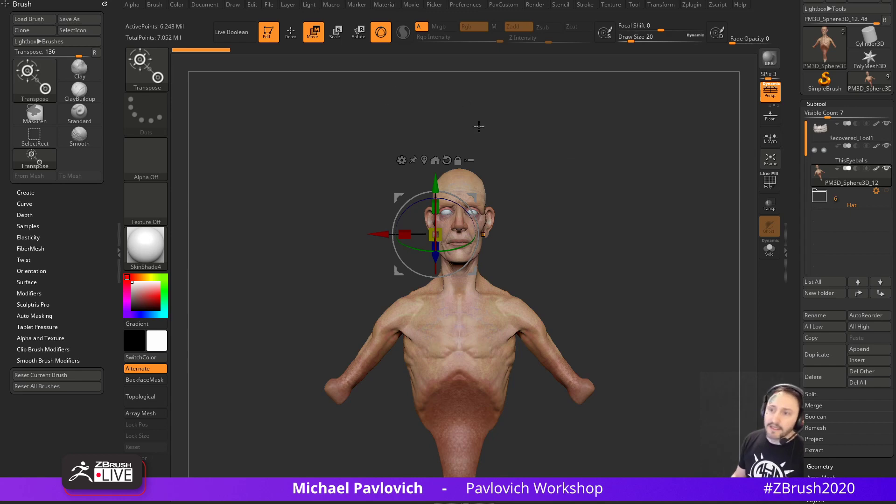
Return to Draw mode on the body subtool and set the draw size to 25.
mouse_move(591, 157)
left_mouse_down()
mouse_move(570, 159)
mouse_move(591, 190)
mouse_move(597, 238)
left_mouse_up()
key("q")
key("s")
left_click(562, 182)
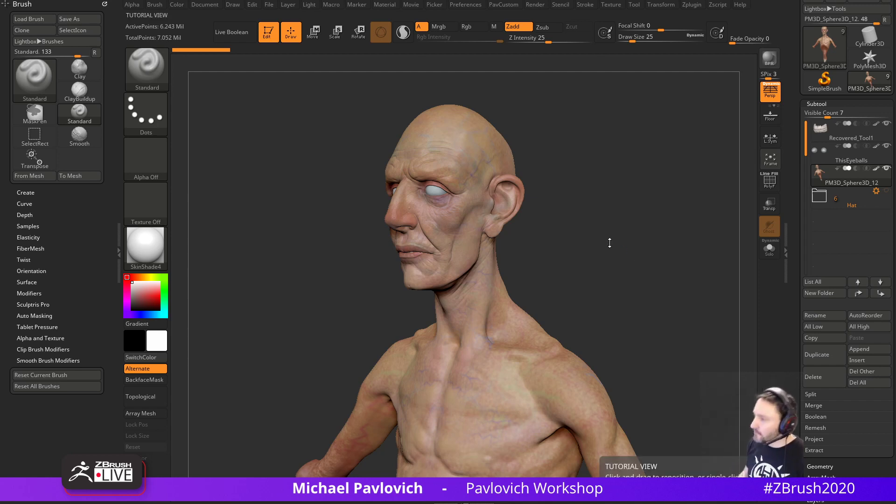
Drop the body to subdivision level 1 and display its polygroups and wireframe from the front.
mouse_move(796, 241)
left_mouse_down()
mouse_move(798, 142)
mouse_move(779, 168)
left_mouse_up()
left_click(816, 147, "shift")
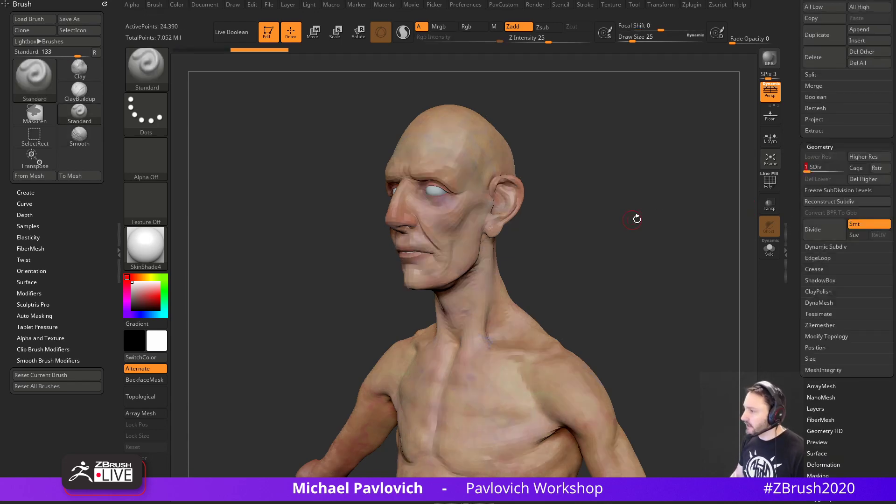
left_click_drag(675, 216, 697, 218, "shift")
key("shift+f")
Set the brush draw size to 18.
key("bracketright")
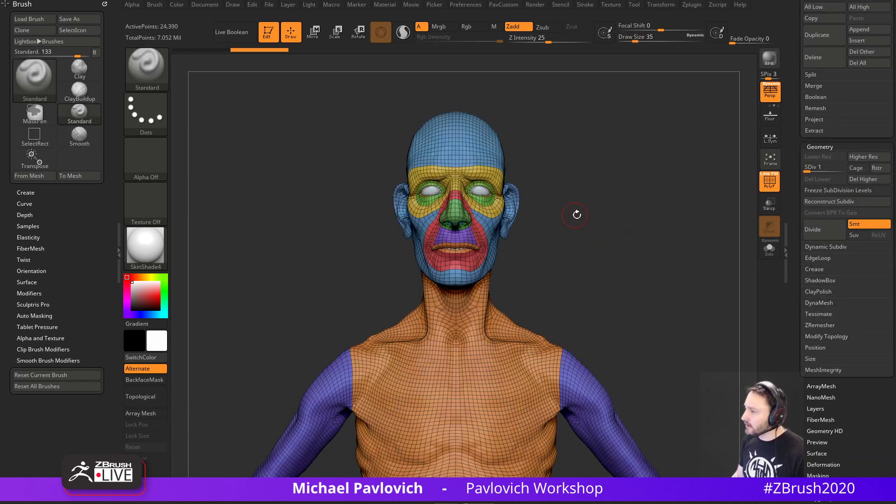
key("s")
mouse_move(617, 257)
left_mouse_down()
mouse_move(601, 249)
mouse_move(630, 239)
left_mouse_up()
left_click(620, 247)
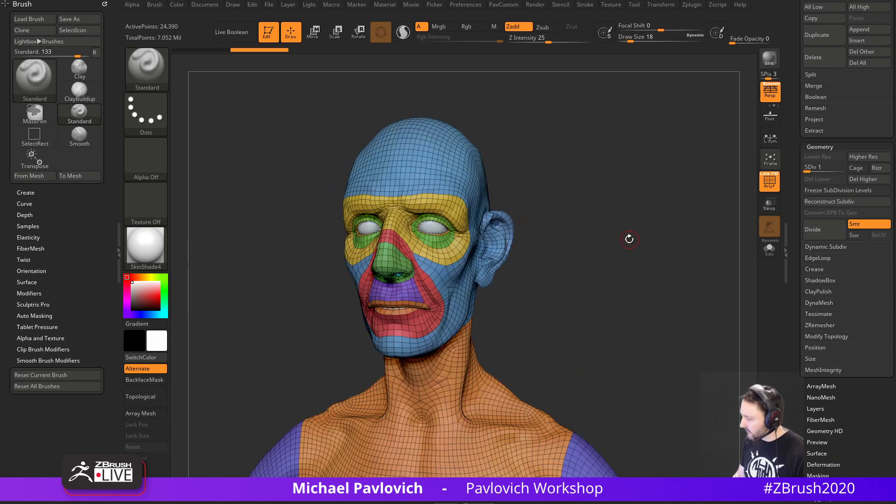
Switch to the browser to review the Westworld open-face images, then return to ZBrush and examine the head's polygroups from several angles.
left_click(577, 502)
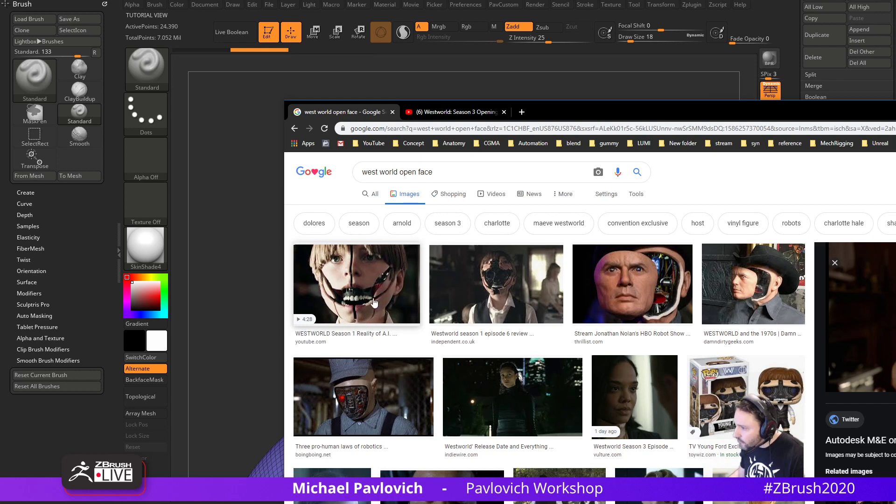
left_click_drag(574, 119, 630, 503)
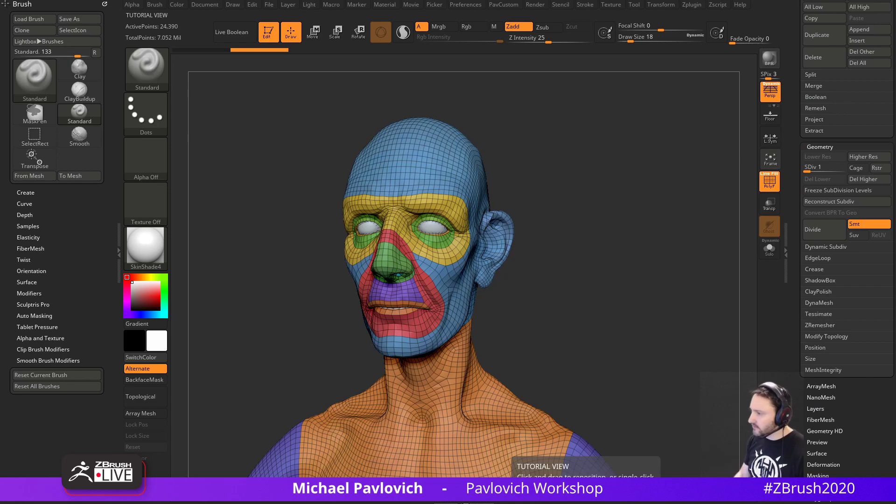
left_click_drag(586, 228, 582, 249)
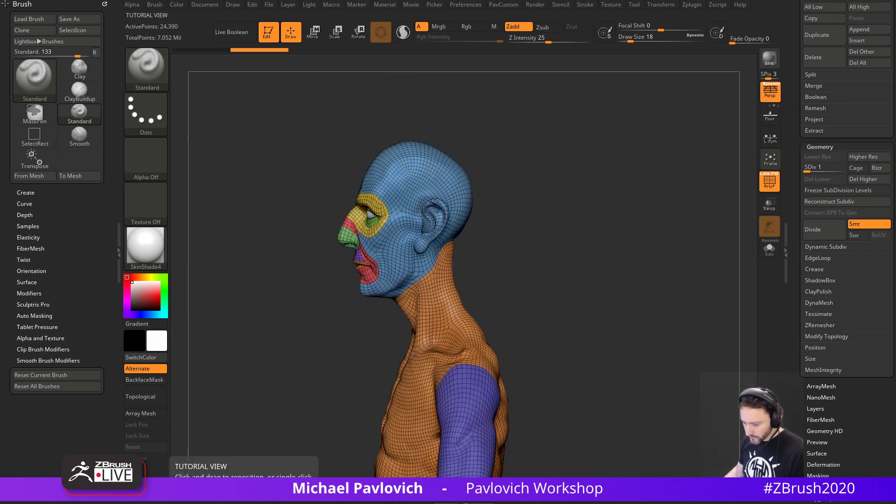
left_click_drag(524, 209, 619, 247)
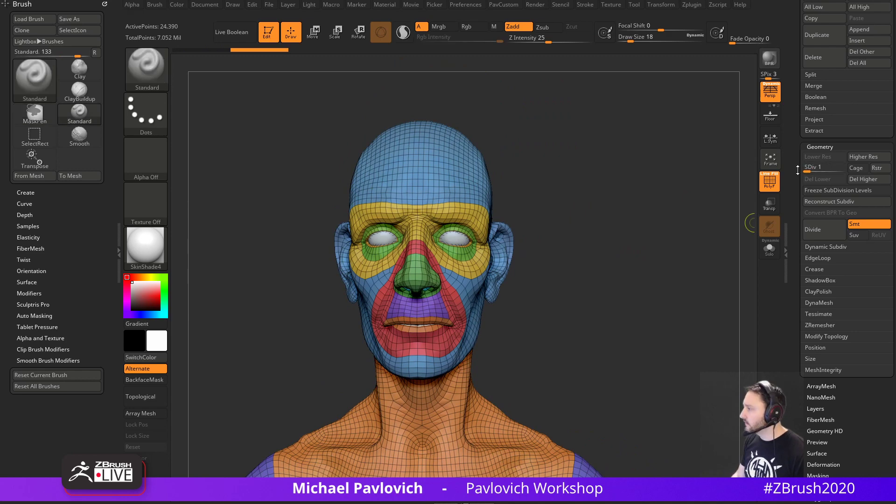
left_click_drag(798, 170, 806, 280)
left_click_drag(643, 292, 587, 284)
left_click_drag(545, 262, 520, 274)
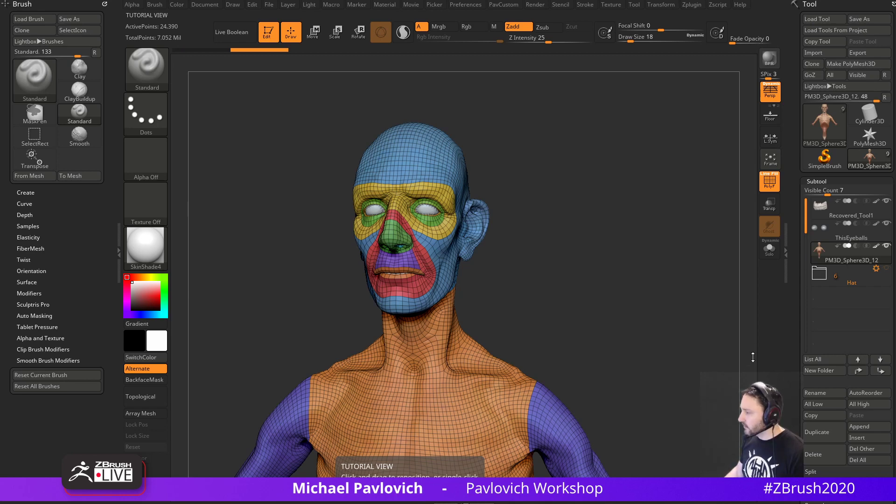
scroll(794, 338, "down", 6)
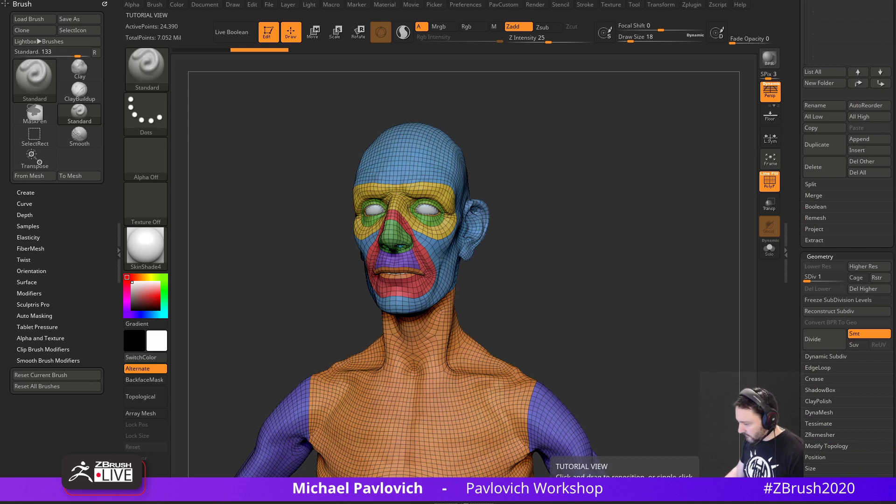
Switch to the browser showing the YouTube channel and open the bookmarked workshop playlist in a new tab.
left_click_drag(0, 70, 272, 5)
scroll(83, 240, "down", 4)
scroll(262, 304, "down", 4)
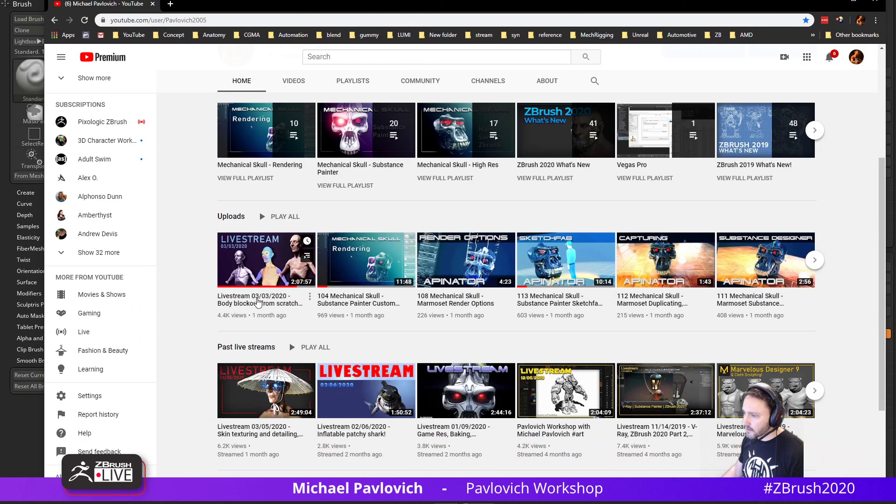
key("ctrl+t")
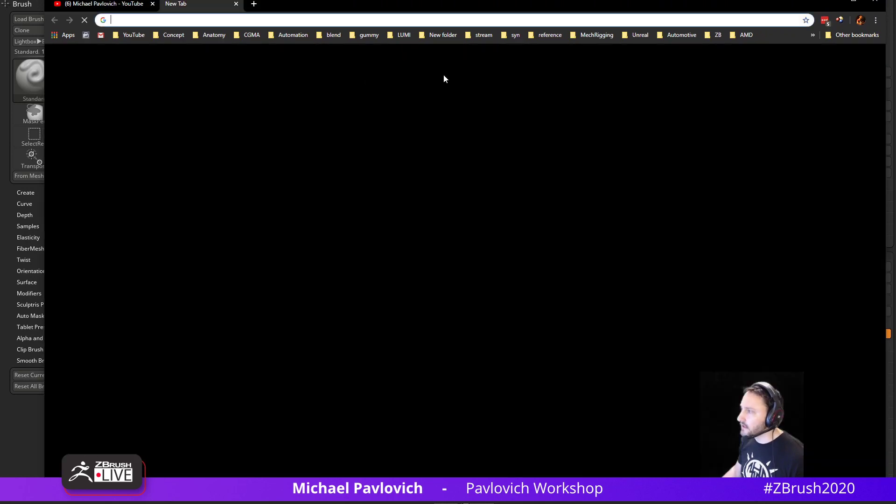
left_click(481, 34)
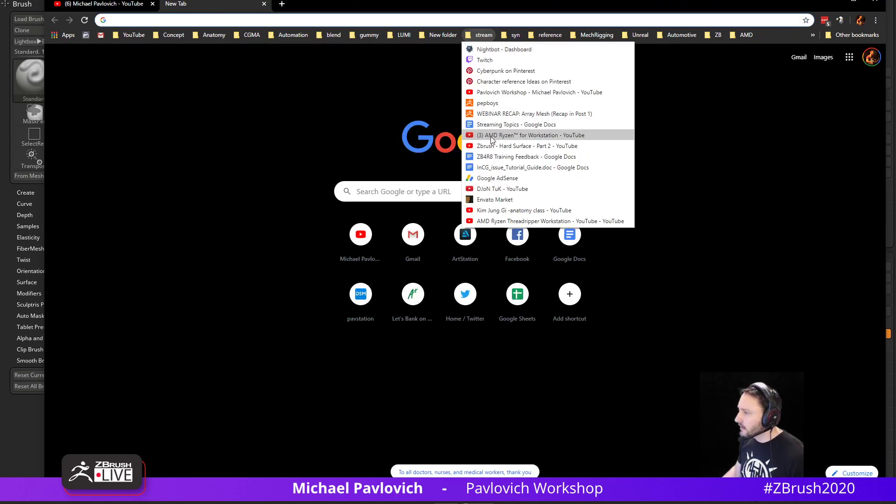
left_click(494, 93)
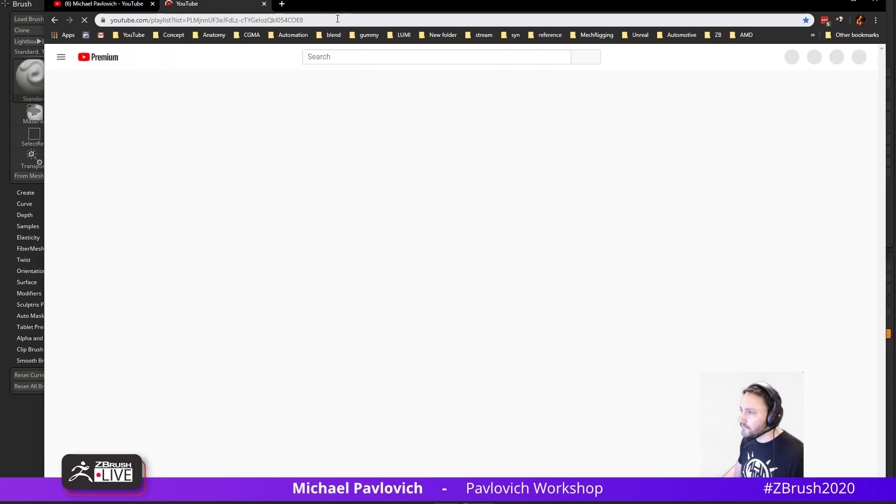
left_click(337, 19)
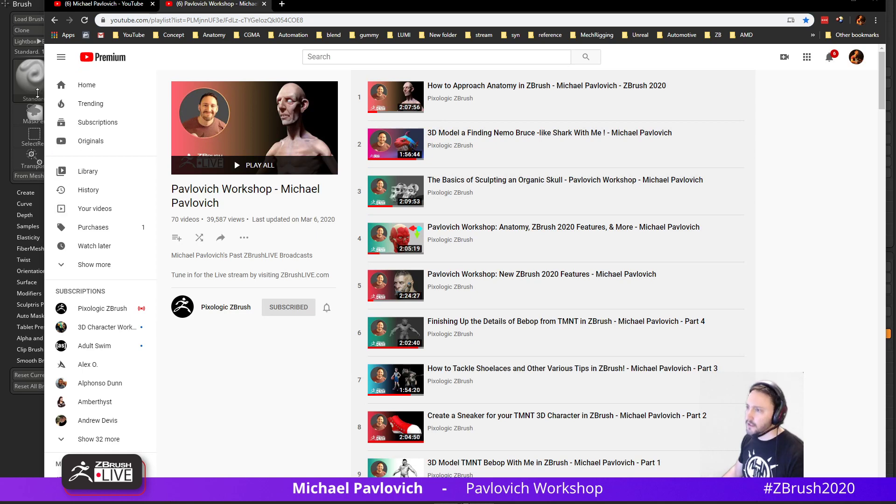
Look over the YouTube channel's home page again and return to ZBrush.
left_click(94, 5)
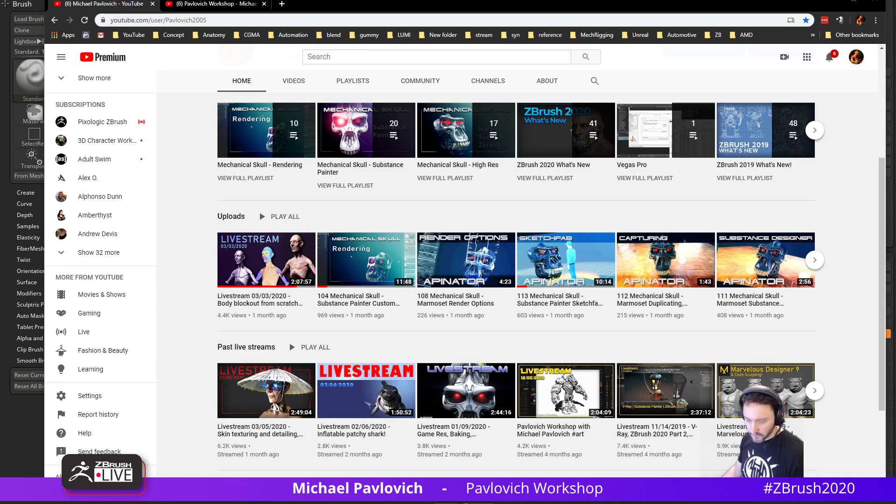
scroll(361, 279, "up", 3)
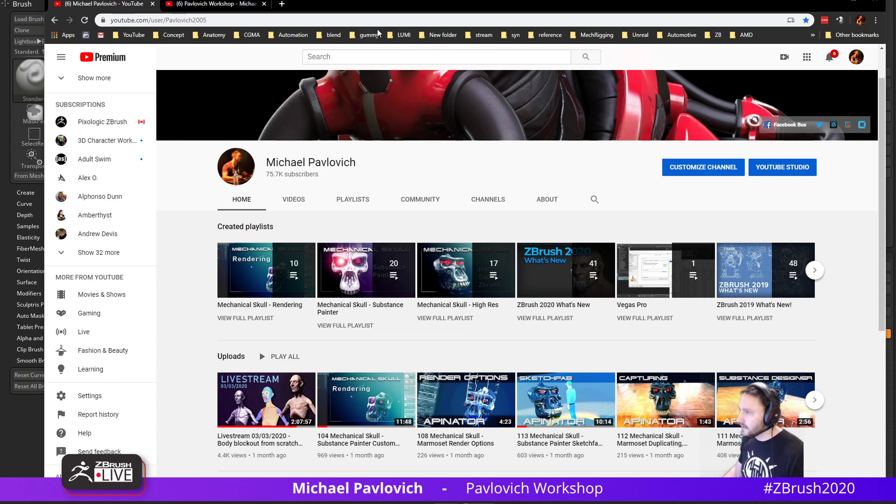
left_click_drag(374, 4, 431, 503)
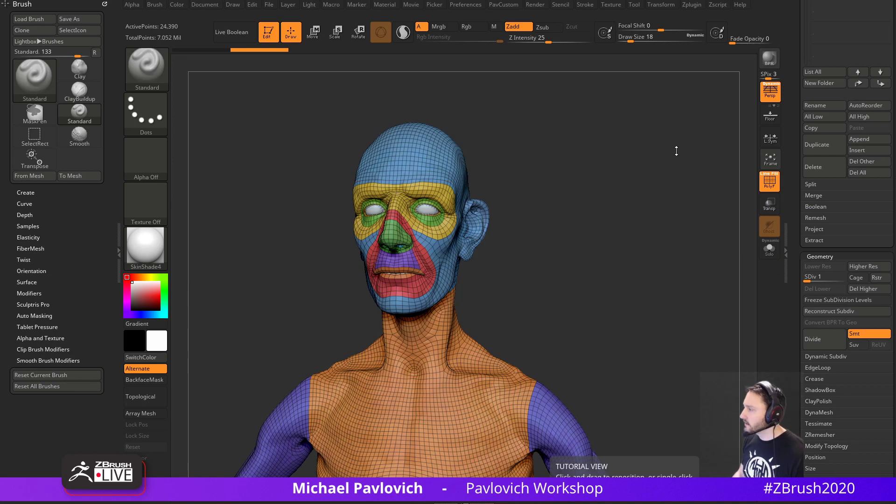
Duplicate the body subtool, select the copy and hide all the other subtools.
left_click_drag(795, 118, 794, 190)
left_click(817, 320)
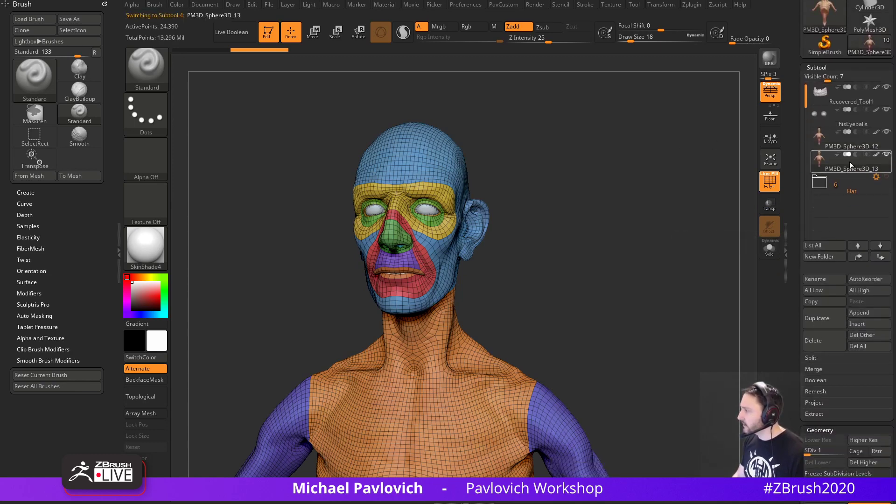
left_click(888, 157, "shift")
mouse_move(626, 243)
left_mouse_down("alt")
mouse_move(632, 206)
mouse_move(645, 260)
mouse_move(634, 279)
mouse_move(635, 234)
left_mouse_up("alt")
left_click_drag(609, 282, 636, 251, "alt")
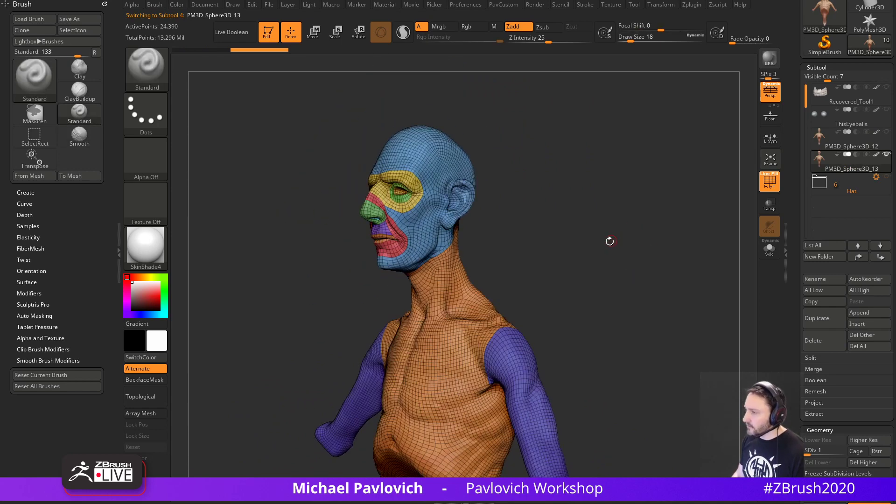
Hide the skull, mouth, lip, nose and eye polygroups of the duplicate so only the neck, torso and arms stay visible.
left_click(436, 183, "ctrl+shift")
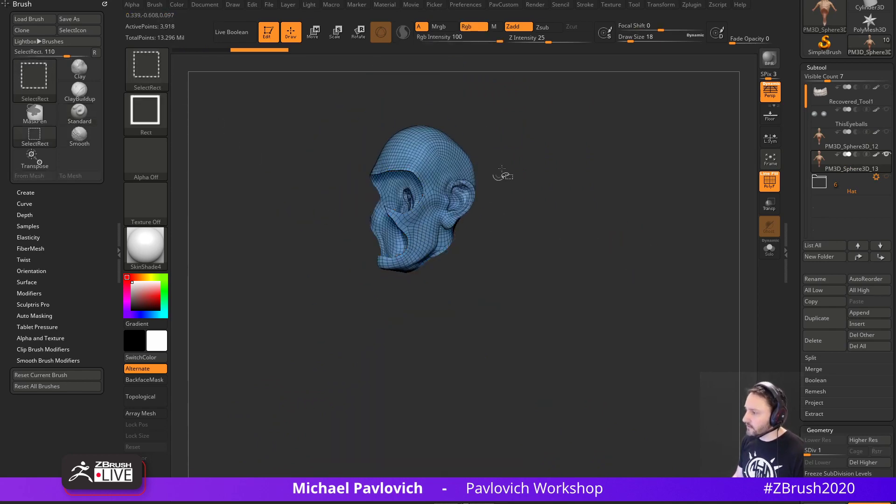
left_click_drag(502, 169, 496, 196, "ctrl+shift")
left_click(395, 243, "ctrl+shift")
left_click(412, 245, "ctrl+shift")
left_click(391, 246, "ctrl+shift")
left_click(386, 240, "ctrl+shift")
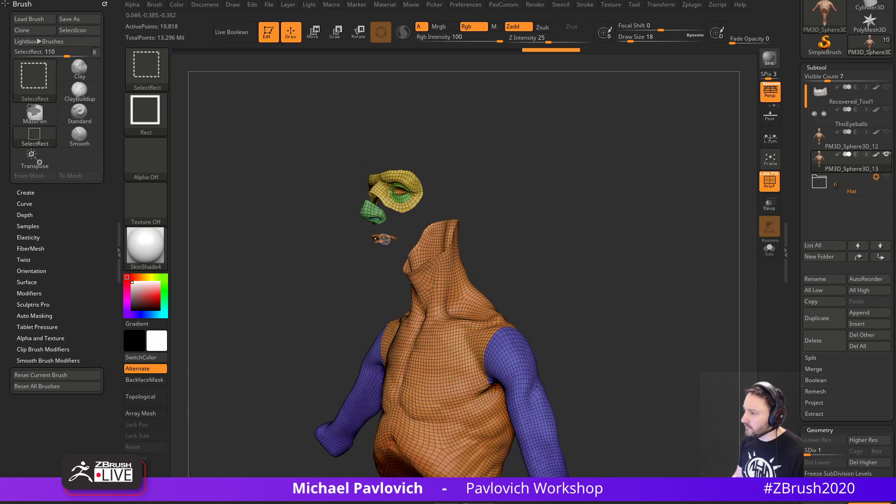
left_click(385, 239, "ctrl+shift")
left_click(375, 217, "ctrl+shift")
left_click(402, 205, "ctrl+shift")
left_click(404, 198, "ctrl+shift")
left_click(375, 220, "ctrl+shift")
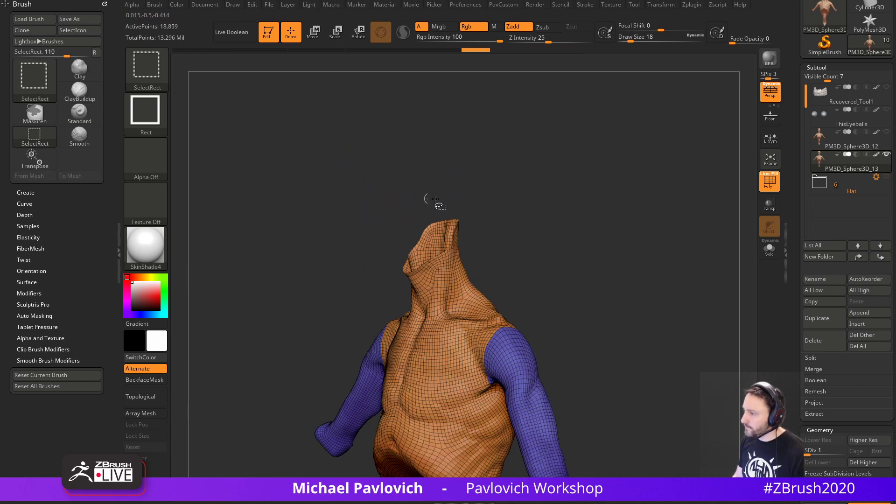
Invert the visibility to show the head and delete the hidden torso and arm geometry.
left_click_drag(554, 186, 574, 206, "ctrl+shift")
key("ctrl+space")
left_click(579, 179)
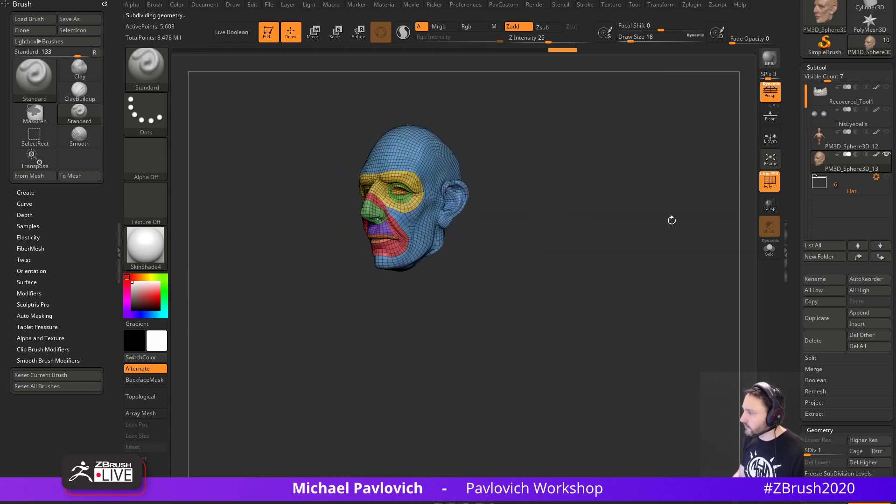
Turn off the wireframe display and duplicate the isolated head subtool at subdivision level 5.
left_click_drag(672, 220, 686, 284, "alt")
left_click(771, 183)
left_click_drag(798, 296, 798, 129)
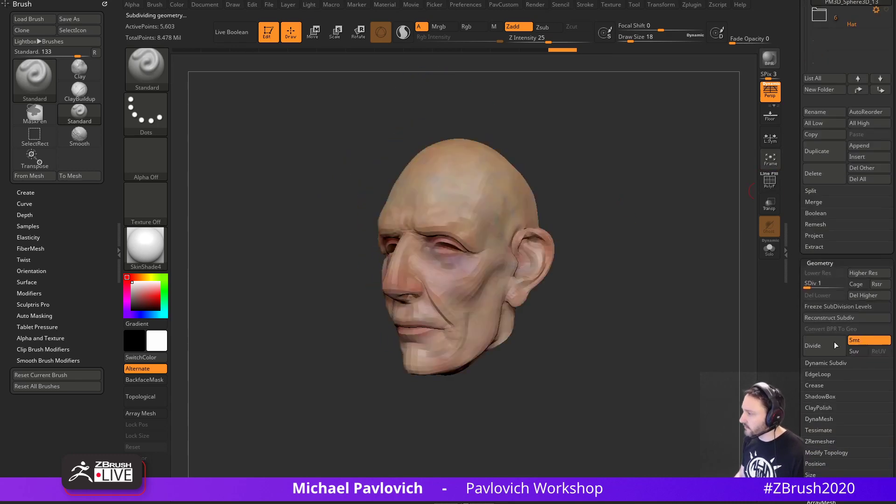
left_click_drag(627, 239, 506, 260)
left_click_drag(574, 280, 710, 246)
mouse_move(691, 299)
left_mouse_down()
mouse_move(643, 316)
mouse_move(682, 308)
left_mouse_up()
scroll(808, 379, "up", 5)
scroll(808, 379, "down", 5)
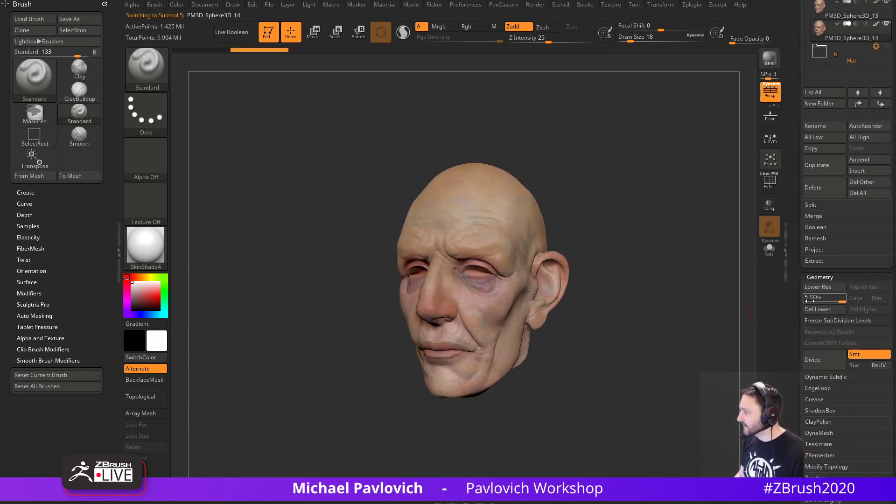
Set the duplicated head to subdivision level 1 and delete its higher subdivision levels.
left_click_drag(827, 301, 794, 310)
left_click(856, 312)
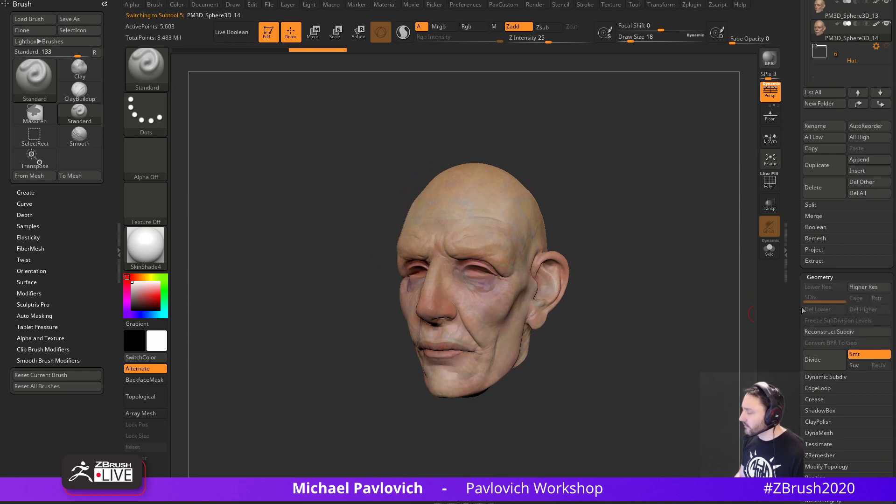
left_click_drag(627, 292, 651, 295, "shift")
Turn off the polypaint display for all subtools.
scroll(792, 273, "up", 5)
left_click_drag(792, 272, 791, 270)
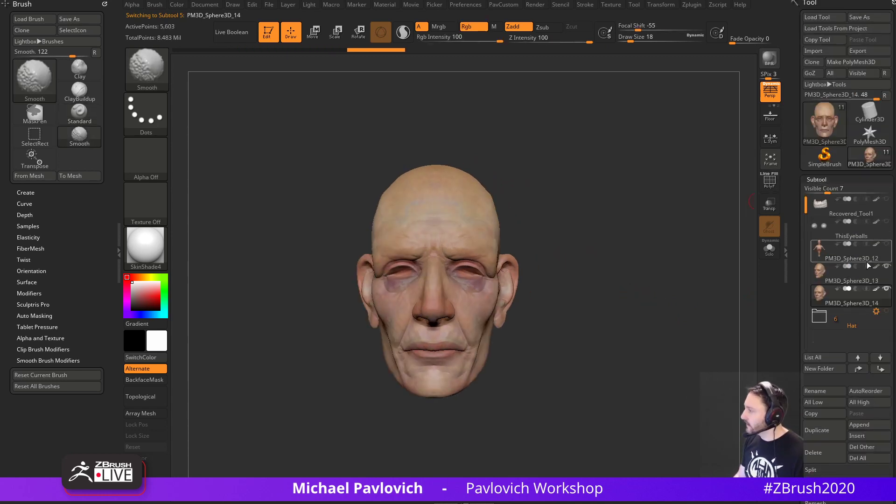
left_click(877, 290, "shift")
mouse_move(638, 318)
left_mouse_down("alt")
mouse_move(669, 298)
mouse_move(628, 299)
left_mouse_up("alt")
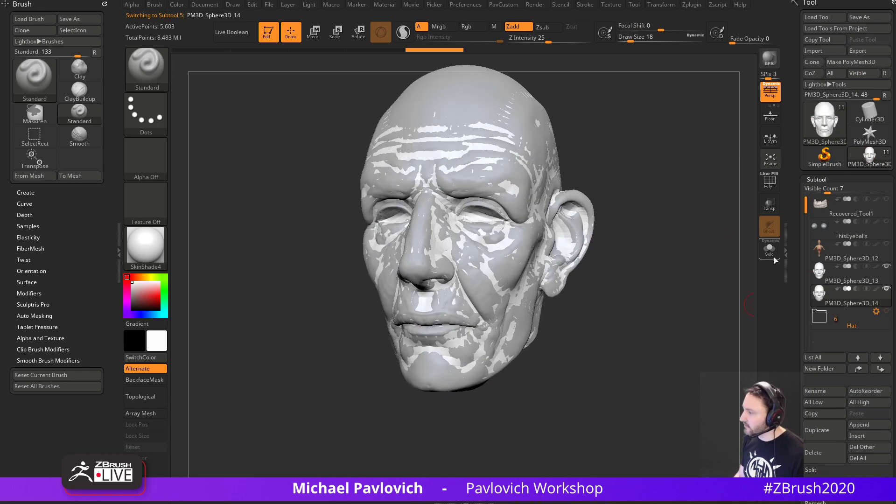
Solo the low-resolution head with its polygroup wireframe shown from the front, and turn off perspective.
left_click(773, 255)
mouse_move(673, 264)
left_mouse_down("alt")
mouse_move(640, 282)
mouse_move(668, 271)
left_mouse_up("alt")
left_click(769, 185)
left_click_drag(738, 183, 690, 254)
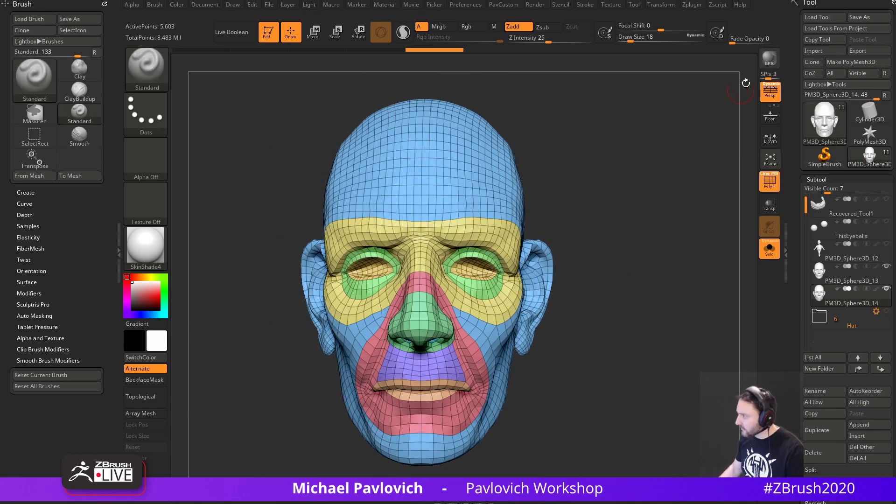
left_click(773, 98)
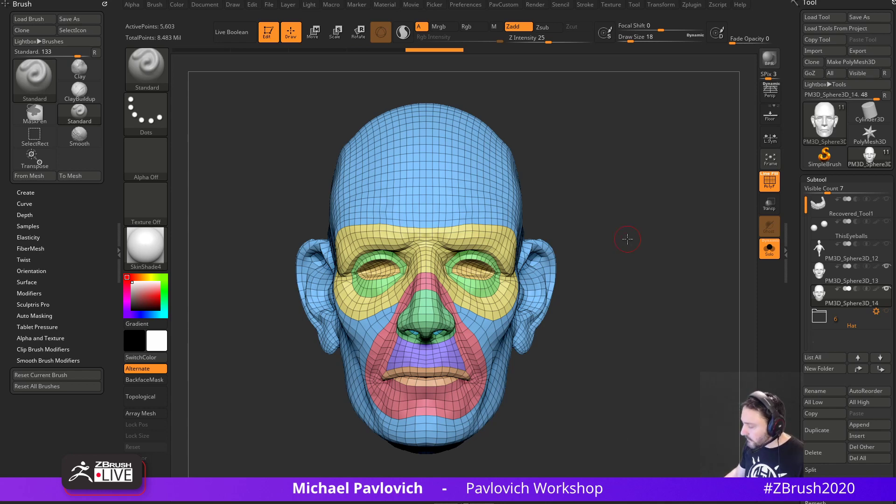
Merge the low-resolution head into a single polygroup and try isolating one half of the face.
left_click_drag(598, 148, 583, 199)
key("shift+f")
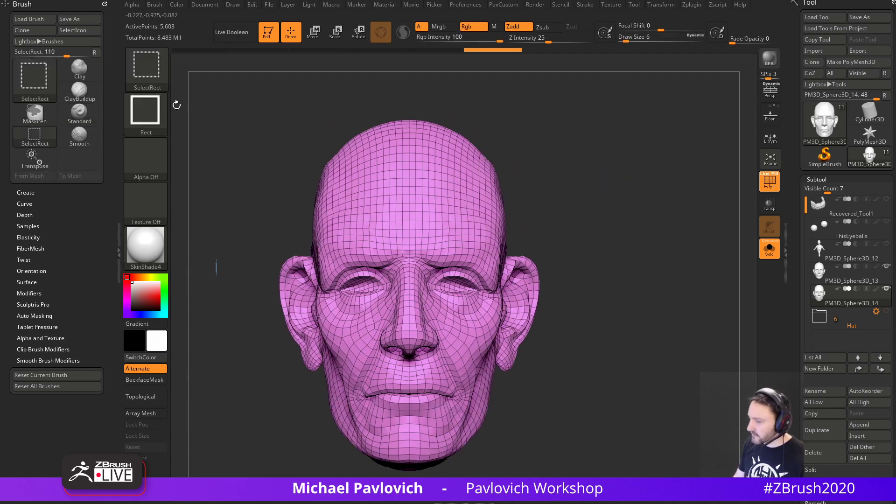
mouse_move(586, 89)
left_mouse_down("ctrl+shift")
mouse_move(420, 472)
mouse_move(408, 473)
left_mouse_up("ctrl+shift")
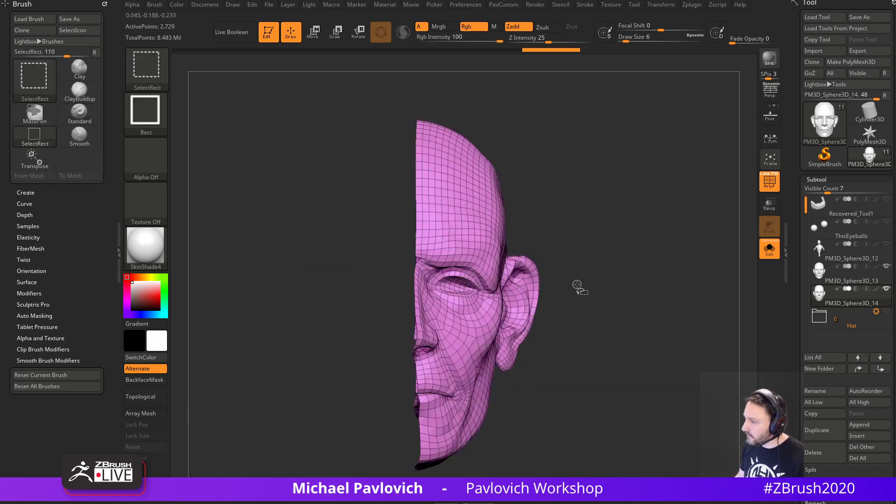
left_click(589, 218, "ctrl+shift")
Isolate one half of the head along its centre line, assign it its own polygroup, and show the full head.
left_click_drag(610, 99, 406, 478, "ctrl+shift")
left_click_drag(368, 326, 407, 380, "ctrl+alt+shift")
mouse_move(608, 282)
left_mouse_down()
mouse_move(660, 286)
mouse_move(670, 229)
mouse_move(648, 268)
mouse_move(598, 250)
left_mouse_up()
key("ctrl")
key("ctrl+w")
left_click(663, 254, "ctrl+shift")
left_click_drag(668, 254, 632, 270, "shift")
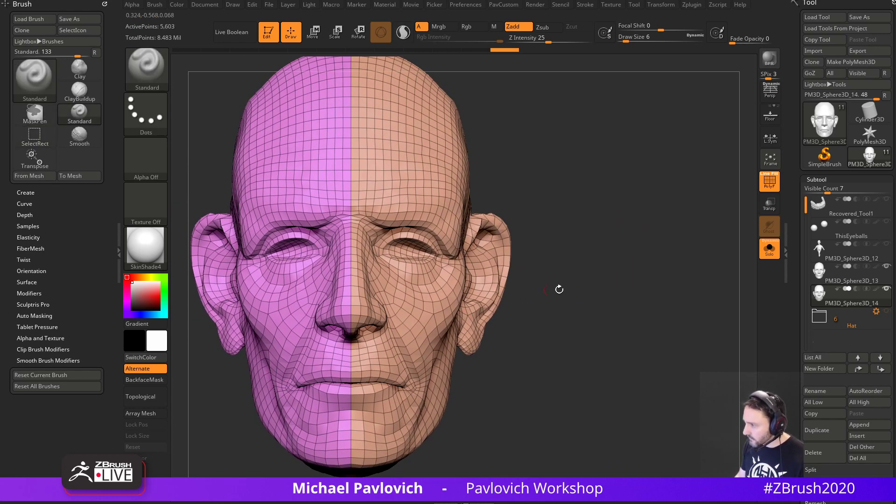
Switch the selection brush to SelectLasso and check the half-head polygroup's visibility before showing the whole head.
mouse_move(560, 290)
left_mouse_down()
mouse_move(577, 293)
mouse_move(579, 266)
mouse_move(542, 266)
left_mouse_up()
key("ctrl+shift")
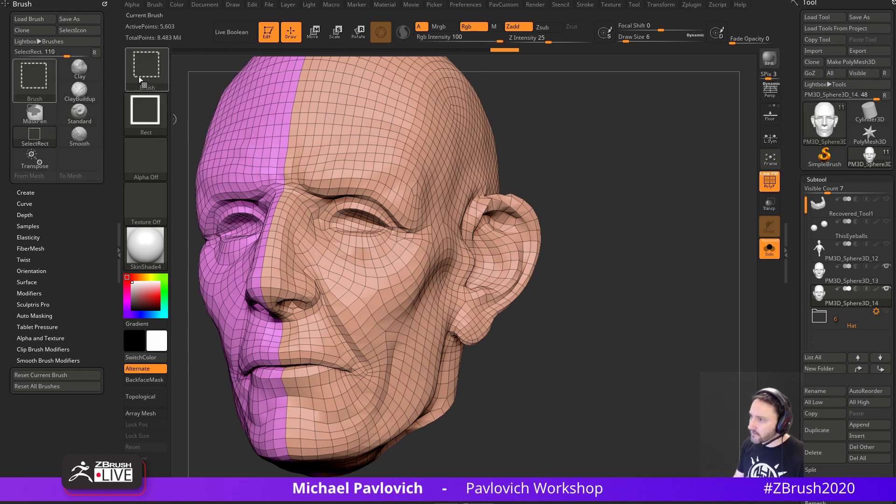
left_click(140, 80)
left_click(413, 125)
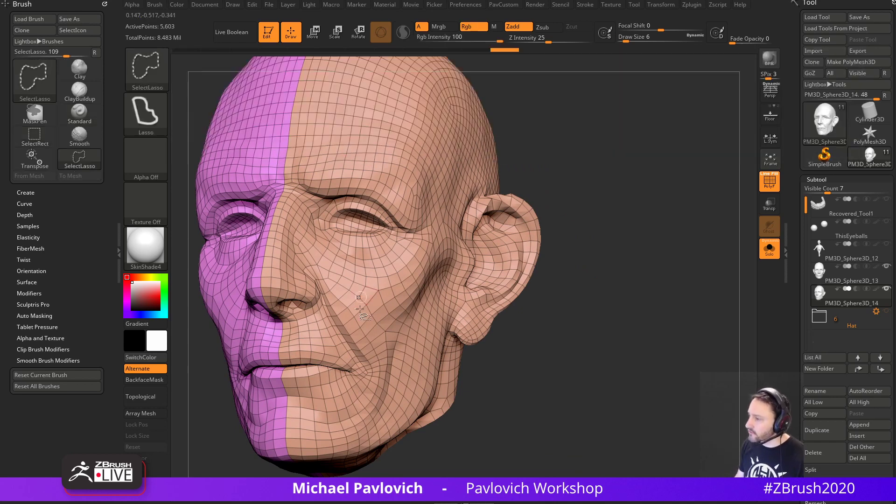
left_click(348, 332, "ctrl+shift")
mouse_move(628, 304)
left_mouse_down("alt")
mouse_move(643, 256)
mouse_move(659, 272)
mouse_move(639, 286)
left_mouse_up("alt")
left_click(646, 281, "ctrl+shift")
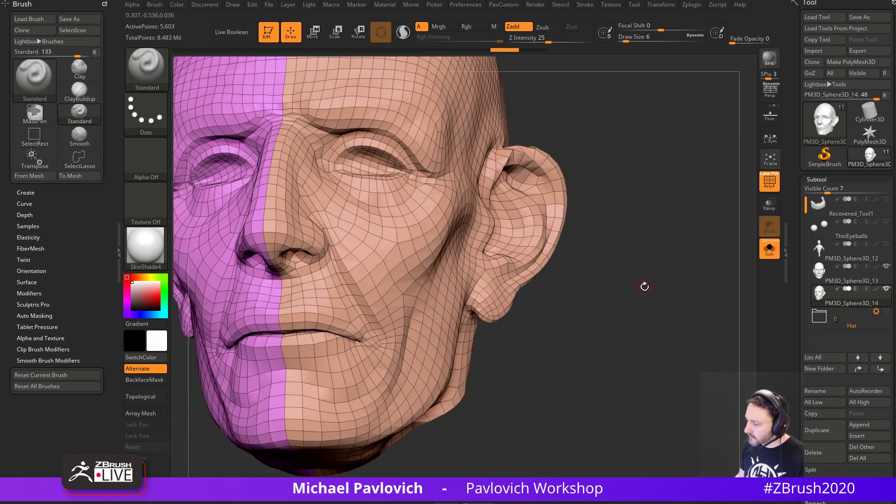
Try to combine the whole low-resolution head into one polygroup.
key("f")
left_click_drag(623, 255, 665, 279)
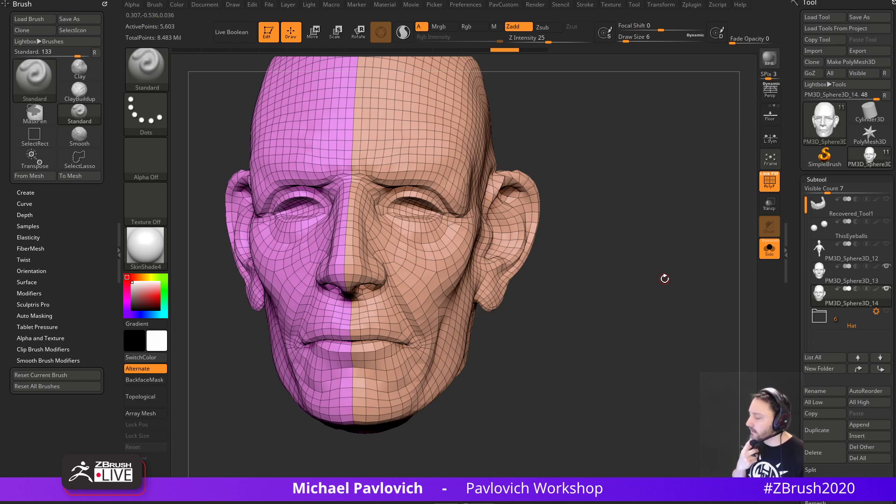
left_click_drag(630, 227, 617, 285)
key("ctrl+w")
Undo the polygroup edits and the removal of the head's higher subdivision levels, back to subdivision level 5.
left_click_drag(791, 293, 792, 212)
key("ctrl+z")
key("ctrl+z")
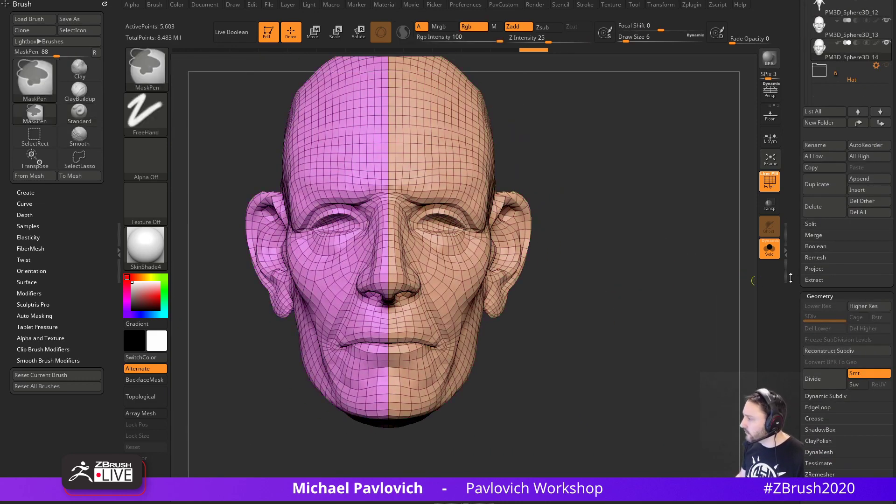
key("ctrl+z")
key("ctrl+z")
key("ctrl+z")
key("ctrl+z")
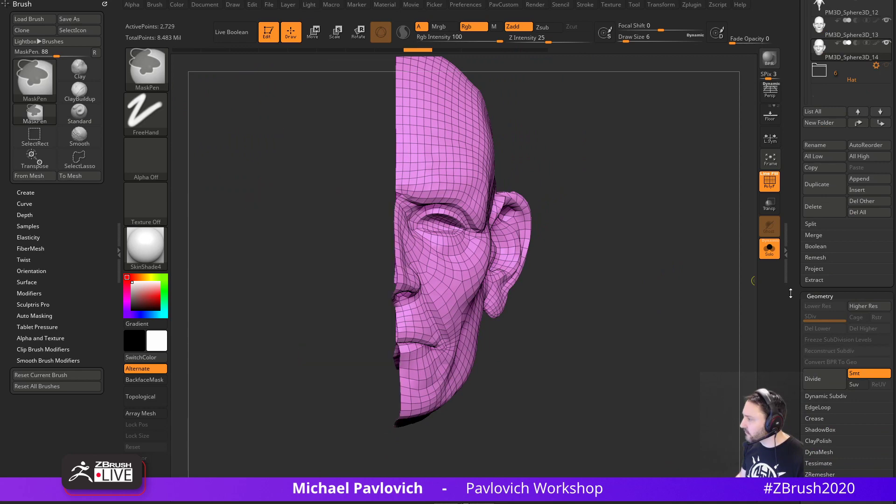
key("ctrl+z")
key("ctrl+z")
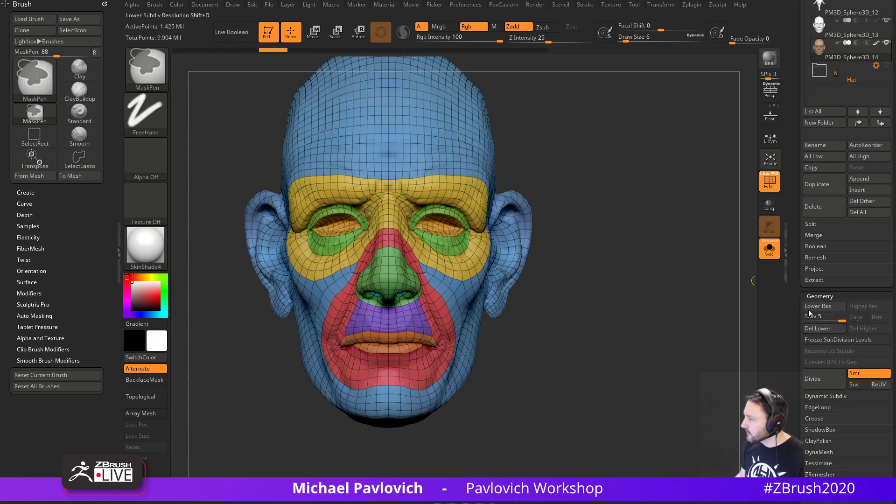
Lower the duplicated head to subdivision level 2 and turn off its polygroup wireframe and polypaint.
left_click_drag(815, 321, 814, 321)
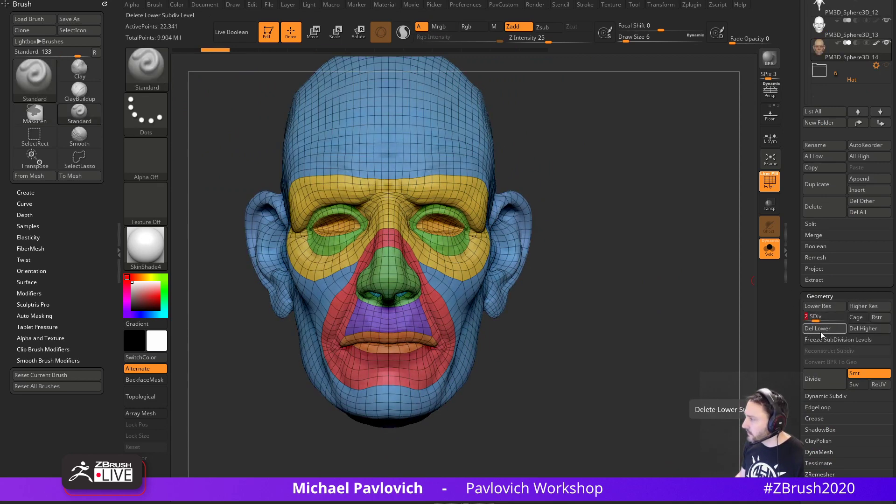
left_click(770, 183)
mouse_move(663, 255)
left_mouse_down()
mouse_move(628, 253)
mouse_move(660, 236)
mouse_move(644, 239)
mouse_move(666, 245)
left_mouse_up()
left_click(876, 43)
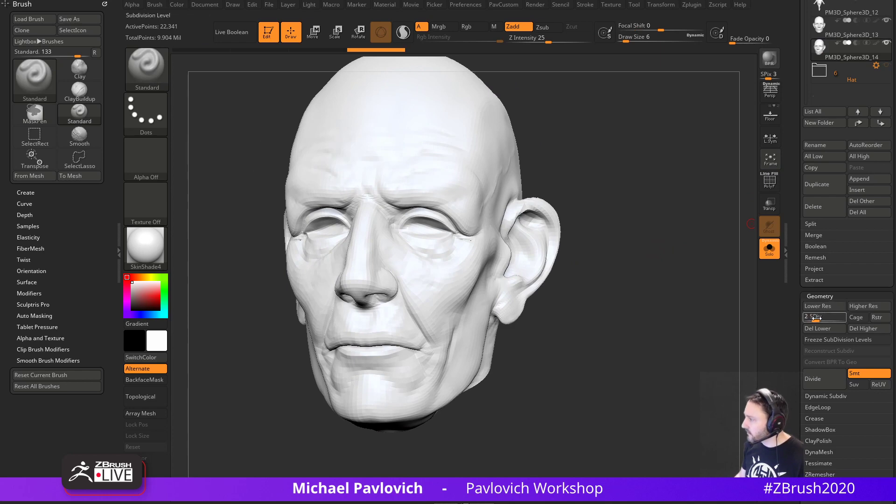
Keep only subdivision level 3 of the head by deleting its other levels, and show the polygroup wireframe.
left_click_drag(821, 319, 830, 319)
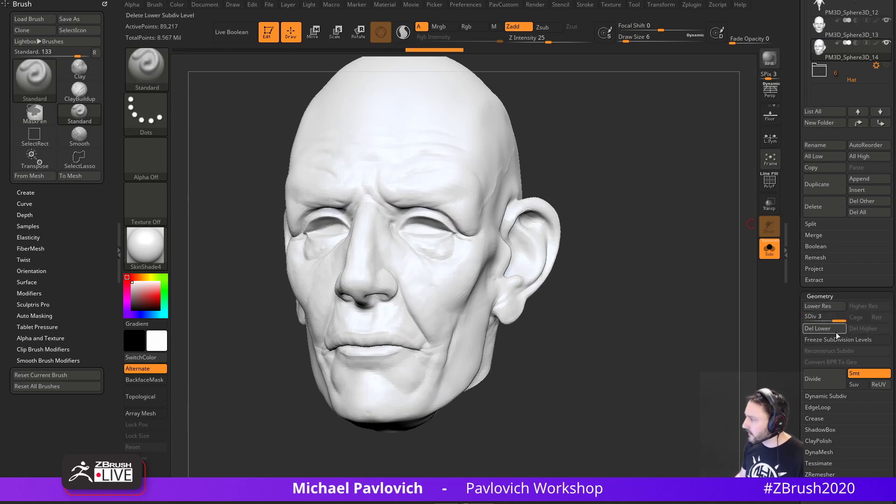
key("grave")
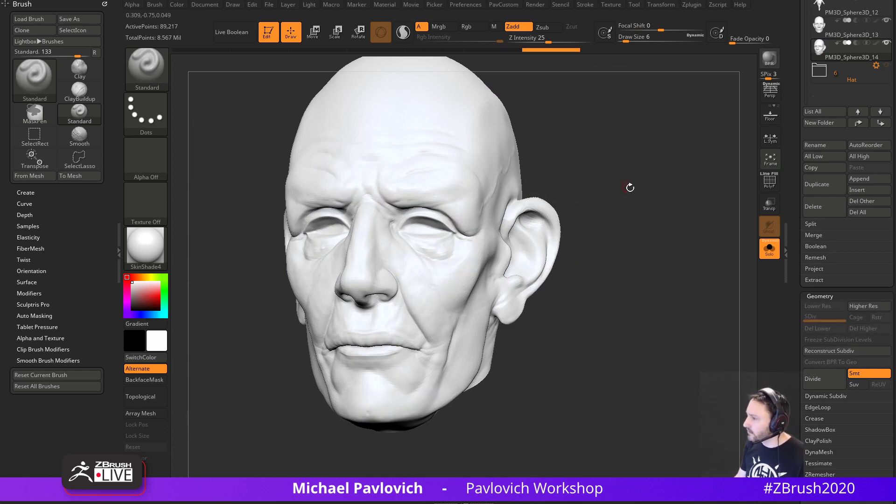
left_click_drag(630, 186, 659, 187)
key("shift+f")
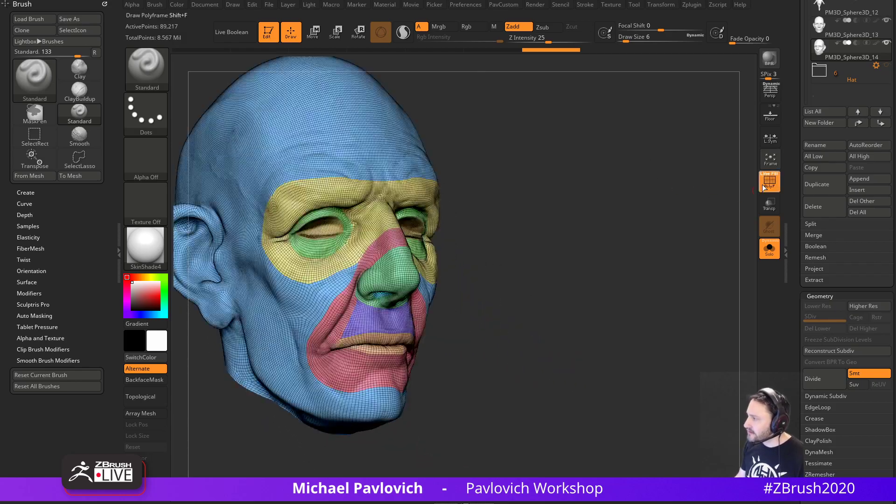
Try to hide the inner-mouth polygroup and delete the hidden geometry from the head.
left_click_drag(667, 252, 677, 297)
left_click(507, 311, "ctrl+shift")
left_click_drag(694, 246, 715, 261, "shift")
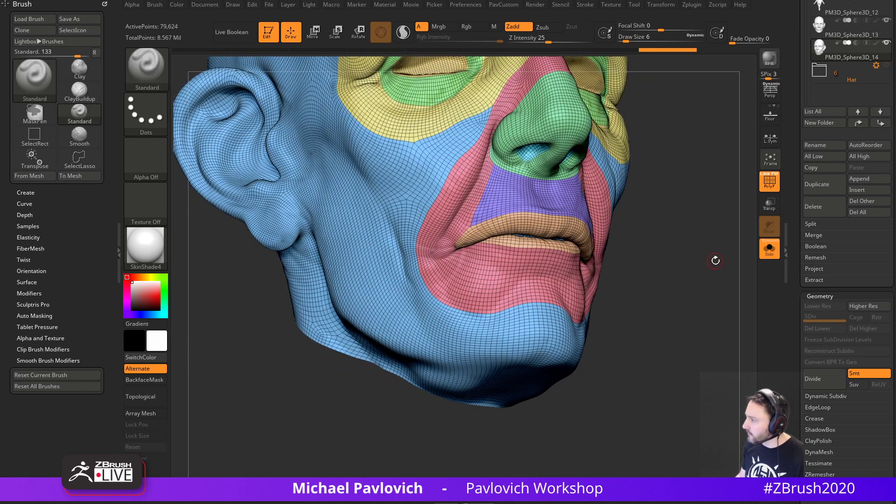
key("2")
left_click(696, 179)
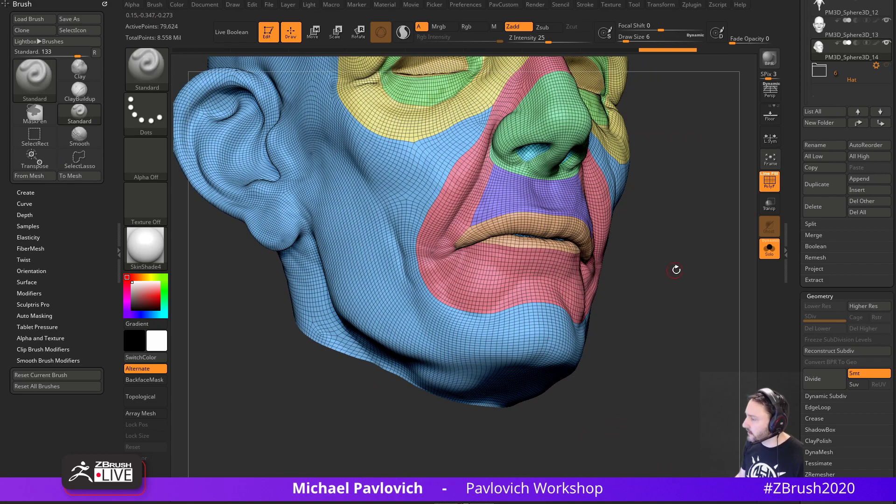
left_click_drag(687, 270, 646, 266)
key("ctrl+z")
left_click(652, 272, "ctrl+shift")
Reconstruct two lower subdivision levels for the head and switch it to subdivision level 1.
key("shift+d")
key("shift+d")
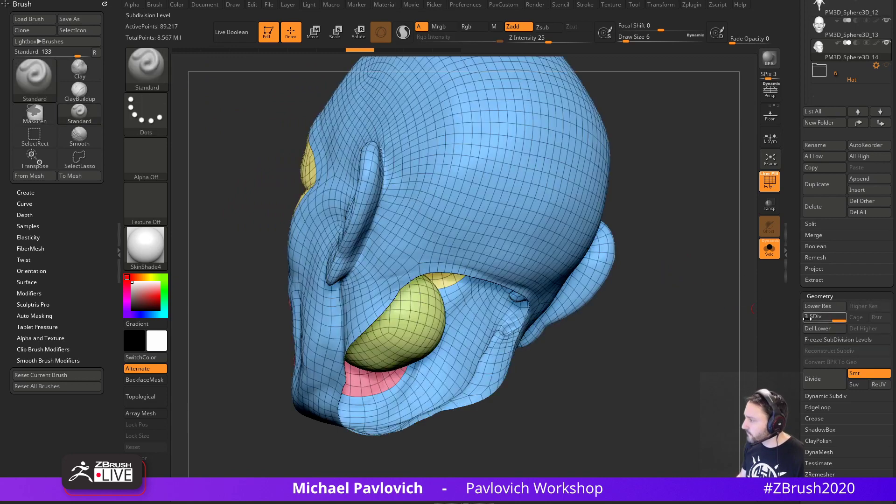
mouse_move(728, 304)
left_mouse_down("shift")
mouse_move(733, 311)
mouse_move(697, 241)
left_mouse_up("shift")
Mask the upper part of the head from the side and set the masking brush to MaskLasso.
key("r")
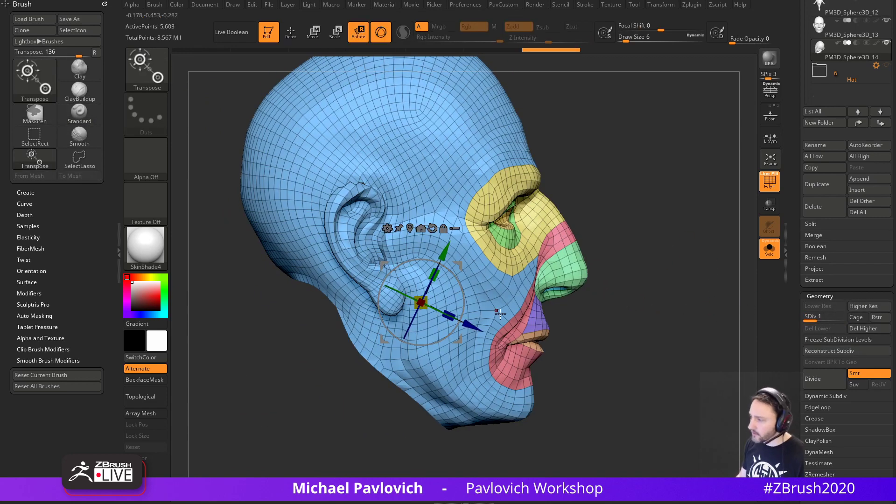
left_click_drag(491, 301, 599, 343)
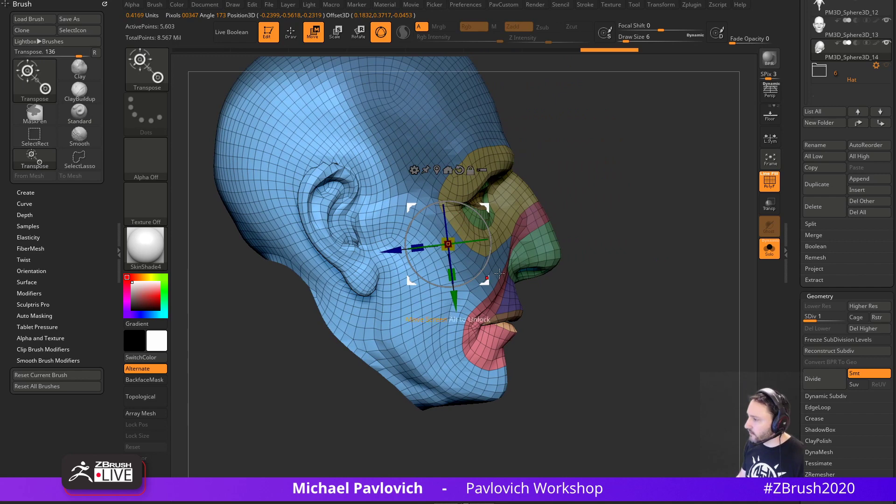
mouse_move(639, 273)
left_mouse_down("alt")
mouse_move(641, 234)
mouse_move(644, 271)
left_mouse_up("alt")
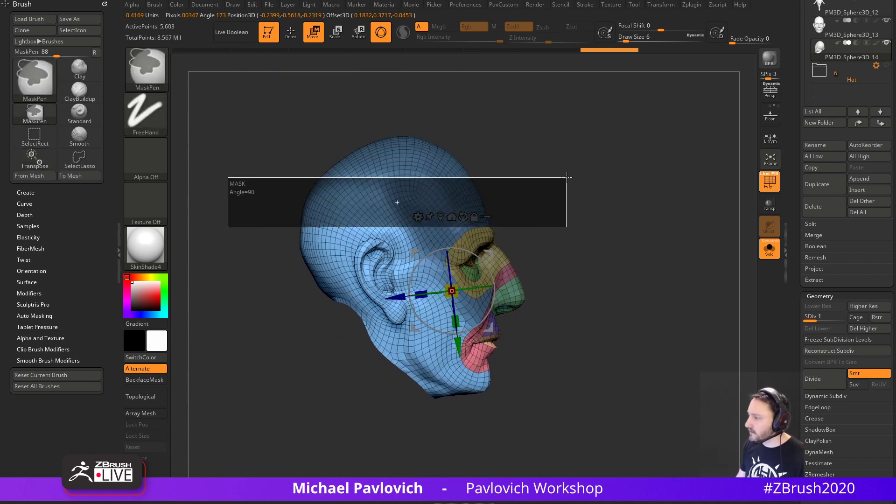
left_click(155, 84)
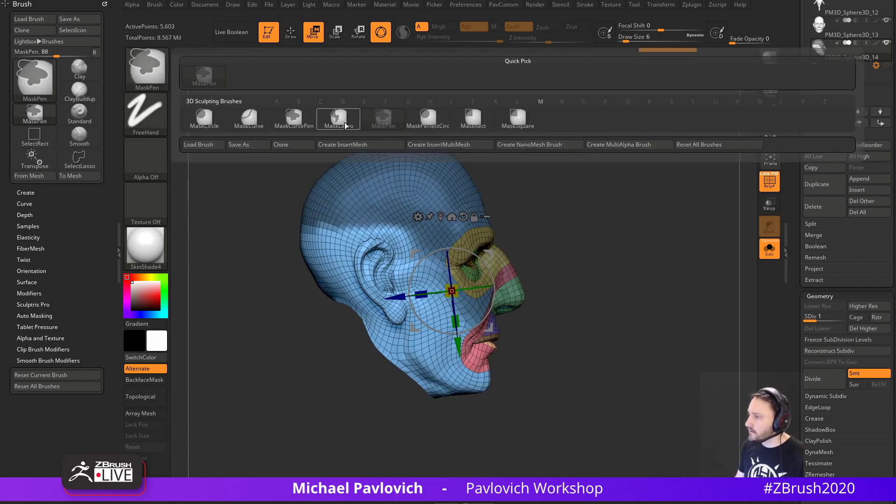
left_click(346, 122)
Open the mouth by rotating the unmasked jaw about a pivot below the ear, and invert the mask.
mouse_move(550, 206)
left_mouse_down("ctrl")
mouse_move(262, 264)
mouse_move(355, 329)
mouse_move(409, 317)
left_mouse_up("ctrl")
left_click_drag(639, 295, 619, 297, "alt")
mouse_move(634, 228)
left_mouse_down("ctrl")
mouse_move(465, 167)
mouse_move(604, 324)
left_mouse_up("ctrl")
mouse_move(484, 237)
left_mouse_down("alt")
mouse_move(414, 285)
mouse_move(425, 273)
mouse_move(422, 289)
left_mouse_up("alt")
left_click(444, 238, "ctrl")
left_click(615, 253, "ctrl")
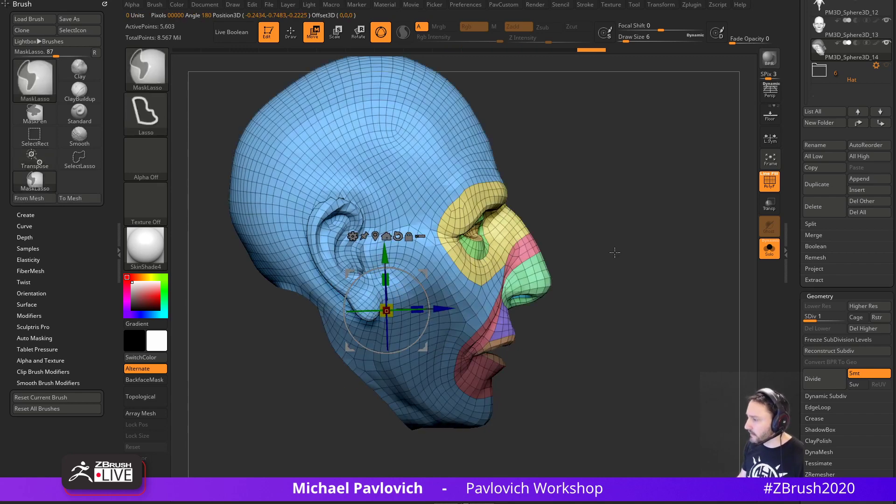
Adjust the unmasked upper lip near the mouth corner with the Move brush at draw size 29.
key("q")
mouse_move(592, 260)
left_mouse_down()
mouse_move(532, 310)
mouse_move(495, 324)
left_mouse_up()
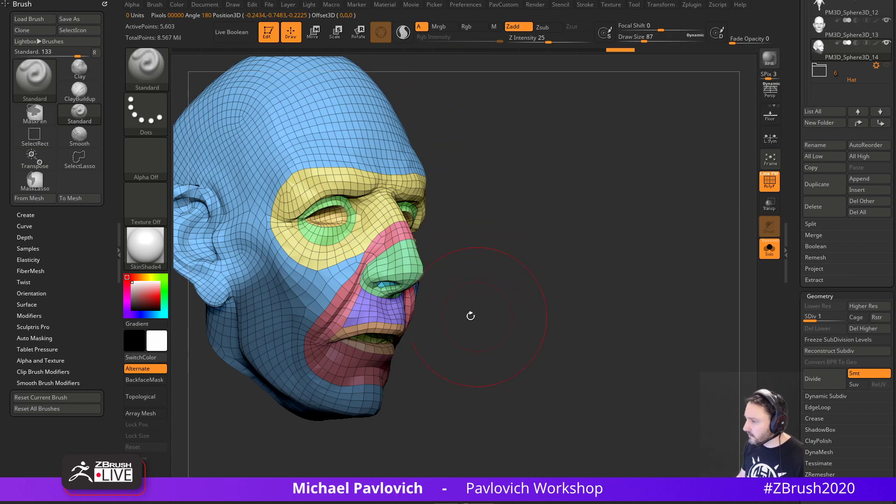
key("b")
key("m")
key("v")
left_click_drag(341, 331, 329, 335)
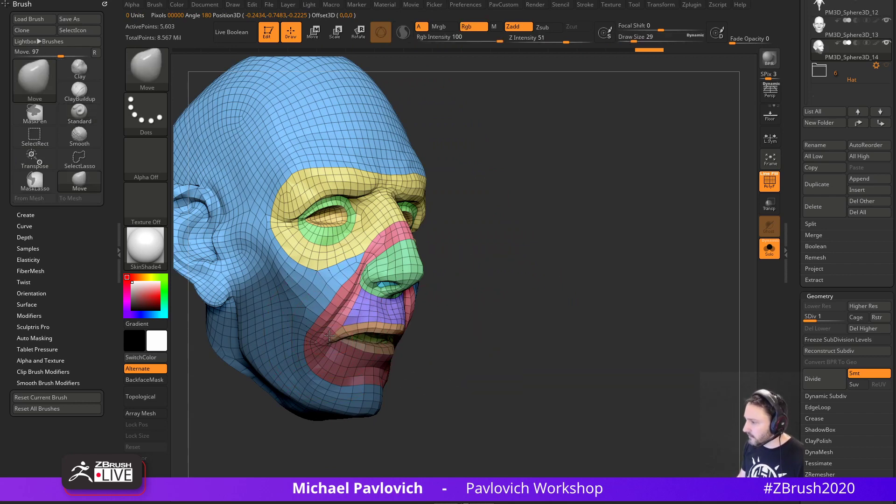
Clear the jaw mask and refine the opened mouth corners with the Move and Smooth brushes.
mouse_move(517, 299)
right_mouse_down("shift")
mouse_move(558, 293)
mouse_move(656, 309)
mouse_move(544, 289)
right_mouse_up("shift")
key("s")
left_click_drag(476, 310, 504, 337)
mouse_move(560, 340)
right_mouse_down()
mouse_move(664, 360)
mouse_move(715, 348)
right_mouse_up()
key("ctrl+z")
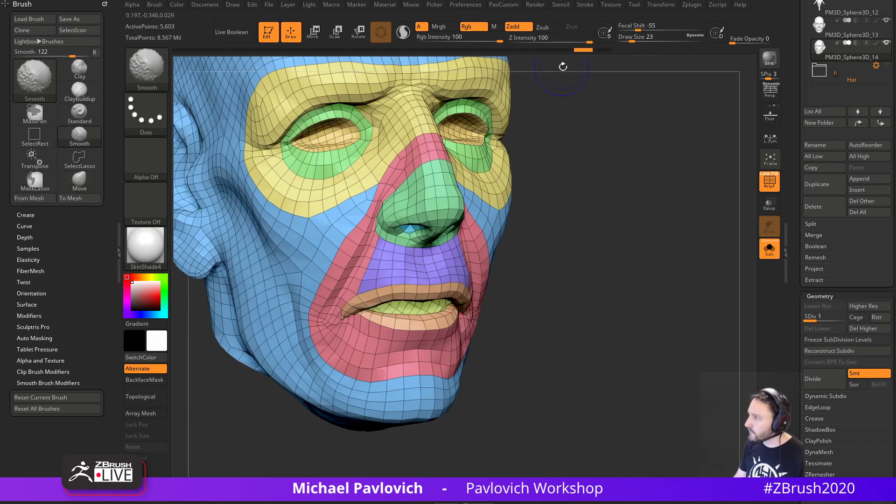
right_click_drag(576, 245, 659, 257)
mouse_move(437, 306)
left_mouse_down()
mouse_move(422, 306)
mouse_move(434, 303)
left_mouse_up()
right_click_drag(639, 298, 518, 304)
left_click_drag(521, 314, 525, 310)
left_click_drag(524, 311, 529, 318, "shift")
Reshape the lip edges near the mouth corners with the Move brush, reducing its draw size to 11.
right_click_drag(654, 324, 691, 323)
key("s")
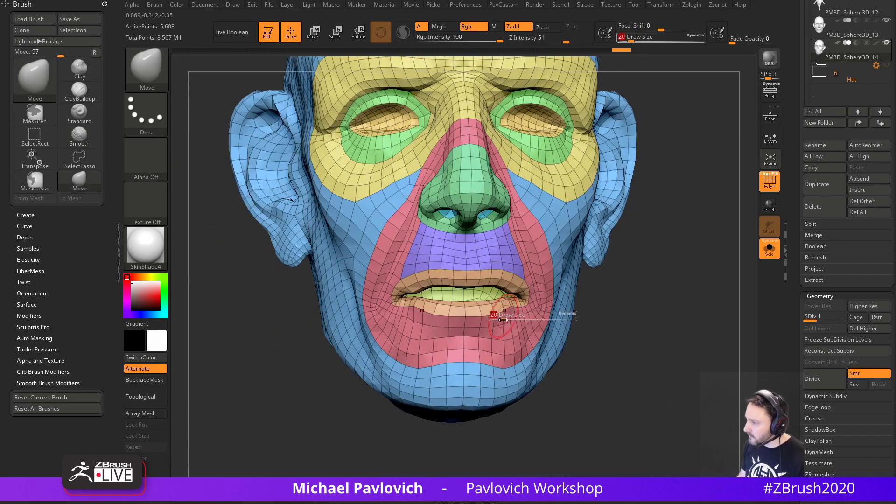
left_click_drag(501, 314, 497, 313)
key("grave")
left_click_drag(418, 317, 416, 326)
left_click(480, 101)
key("s")
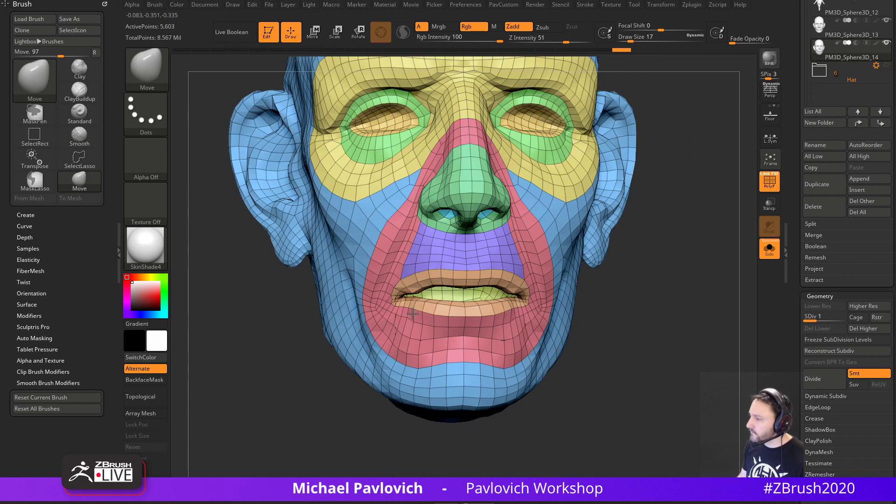
left_click_drag(411, 290, 413, 288)
right_click_drag(607, 290, 645, 307)
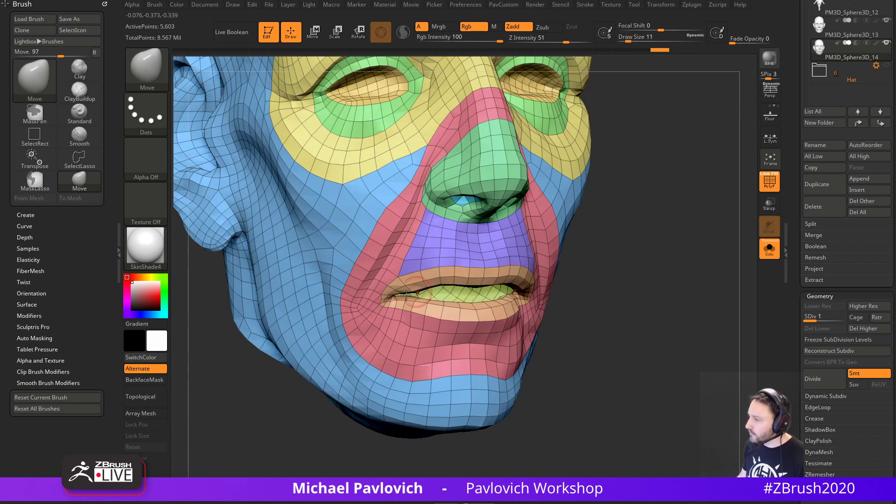
Turn on topological auto masking for the Move brush and set its draw size to 14.
left_click_drag(97, 346, 97, 324)
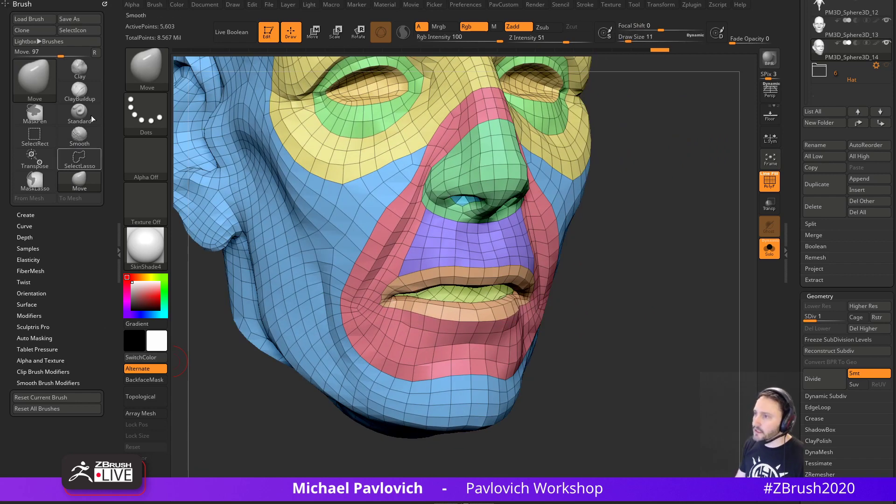
key("shift")
left_click(40, 338)
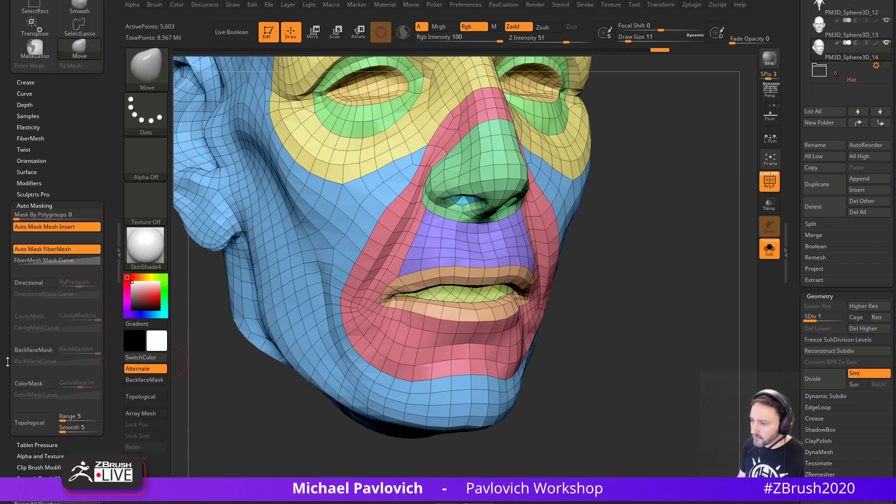
left_click(35, 420)
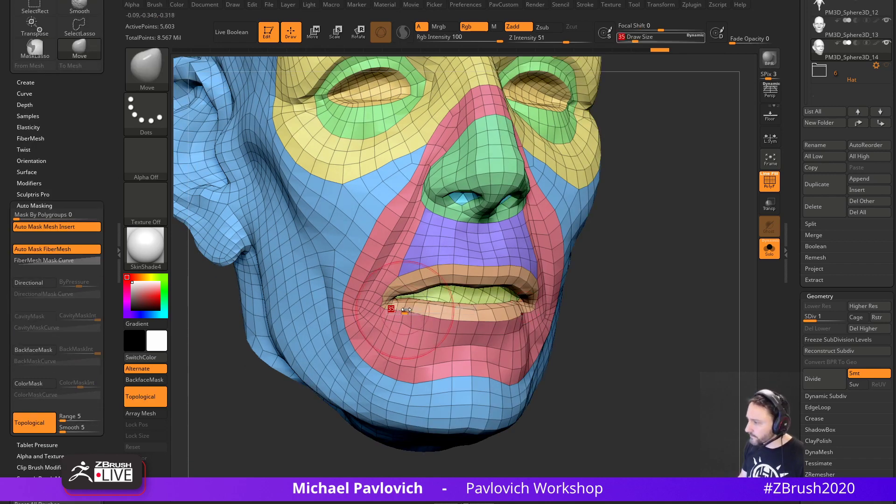
key("bracketleft")
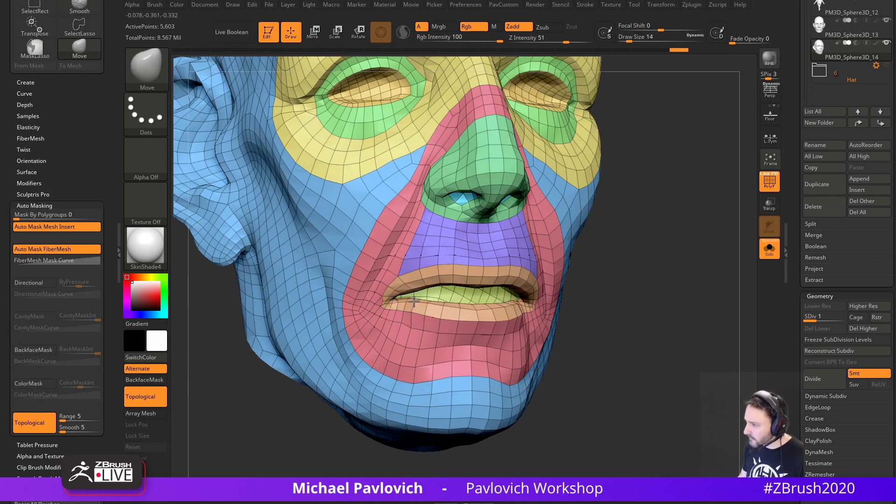
left_click_drag(710, 322, 665, 245)
left_click_drag(707, 298, 674, 324)
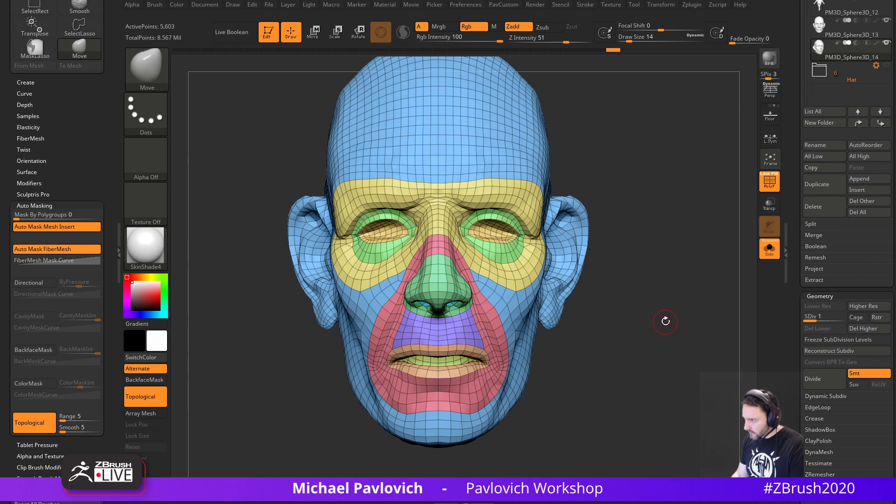
left_click_drag(665, 321, 666, 330)
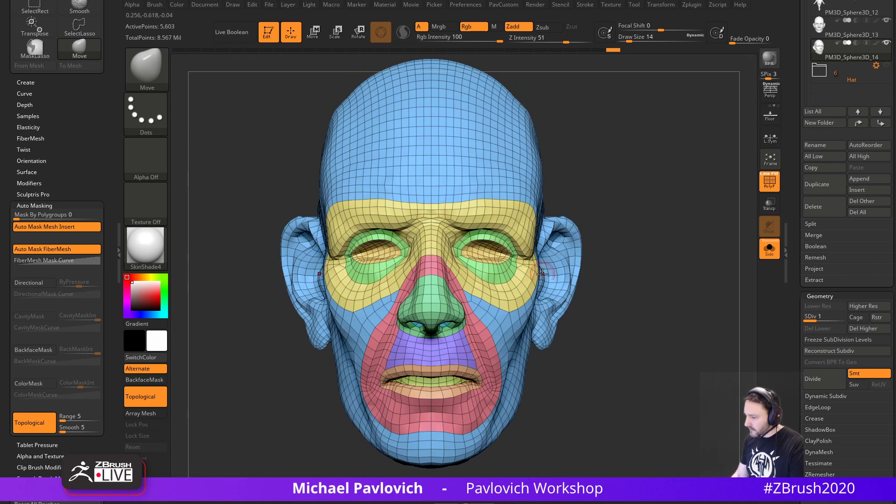
Isolate the mouth interior polygroup to inspect it and show the whole head again.
left_click_drag(620, 313, 655, 280)
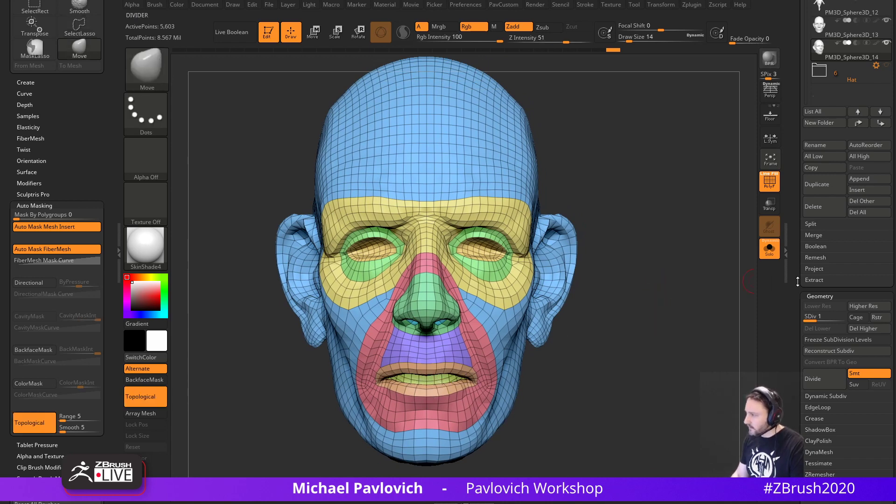
left_click_drag(801, 318, 803, 292)
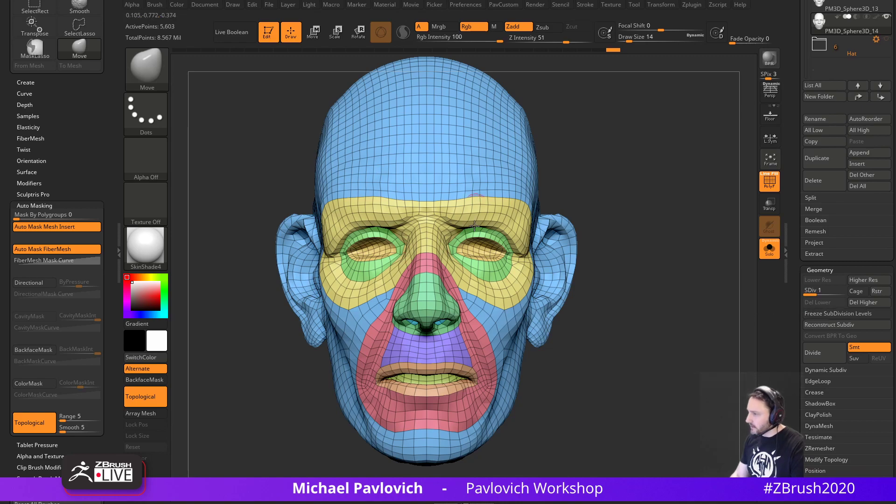
mouse_move(671, 263)
left_mouse_down()
mouse_move(681, 211)
mouse_move(696, 234)
mouse_move(695, 270)
mouse_move(682, 272)
mouse_move(688, 259)
left_mouse_up()
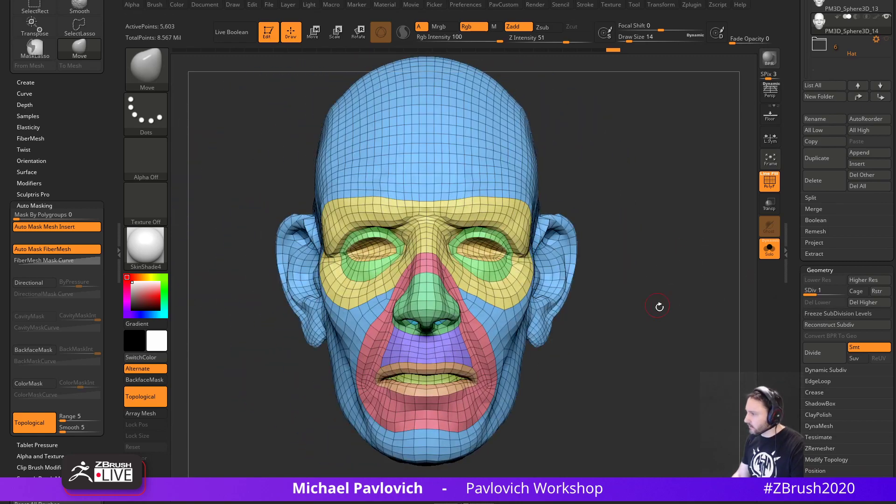
key("ctrl+shift")
left_click(426, 381, "ctrl+shift")
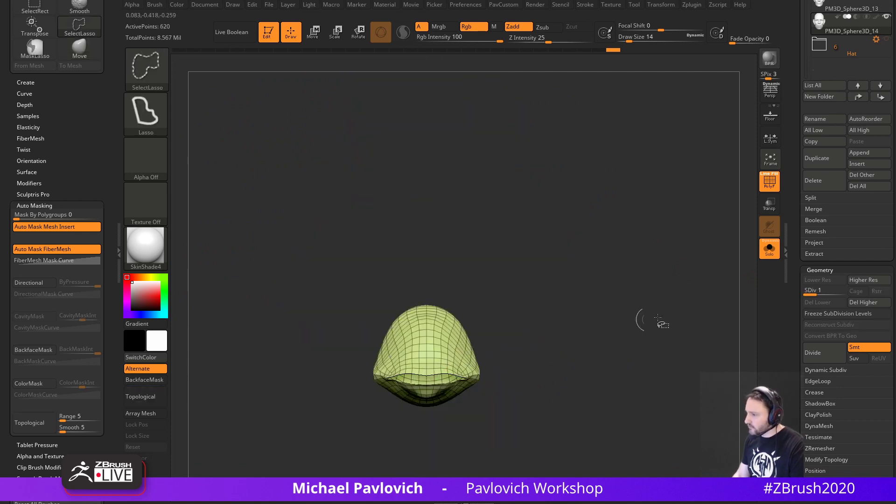
left_click(674, 316, "ctrl+shift")
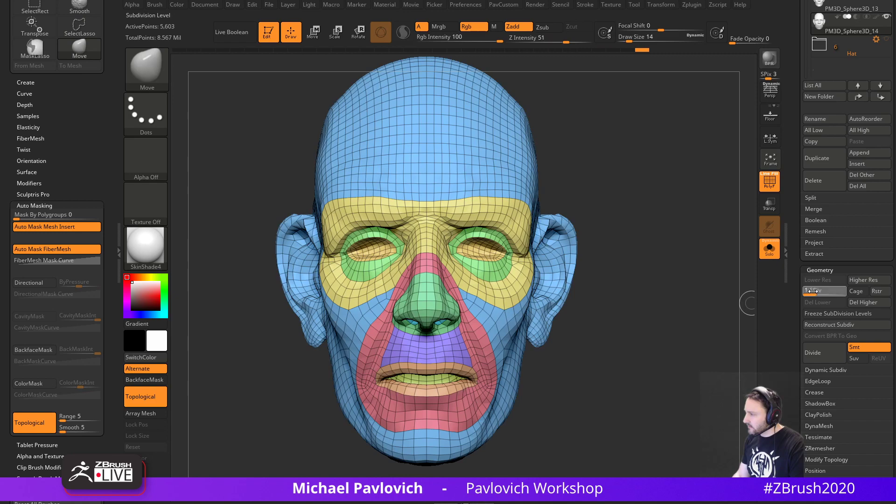
Switch the head to subdivision level 2 and delete its other subdivision levels.
left_click_drag(817, 292, 840, 292)
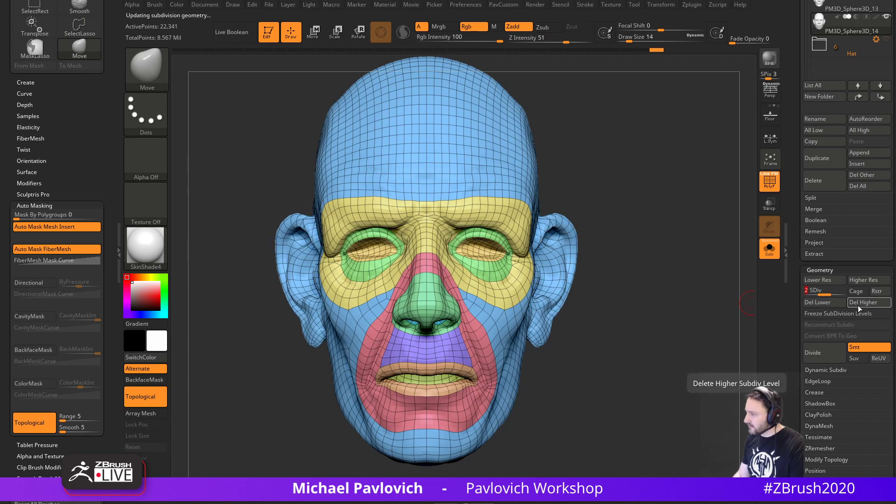
left_click(834, 304)
mouse_move(684, 343)
left_mouse_down()
mouse_move(626, 344)
mouse_move(687, 341)
left_mouse_up()
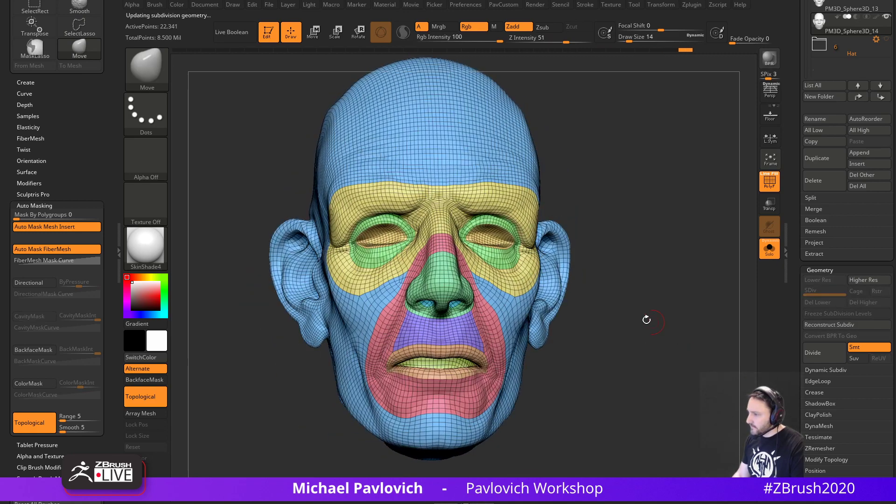
Hide the mouth interior polygroup and delete the hidden geometry.
left_click(450, 367, "ctrl+shift")
left_click_drag(640, 273, 654, 257, "ctrl+shift")
key("space")
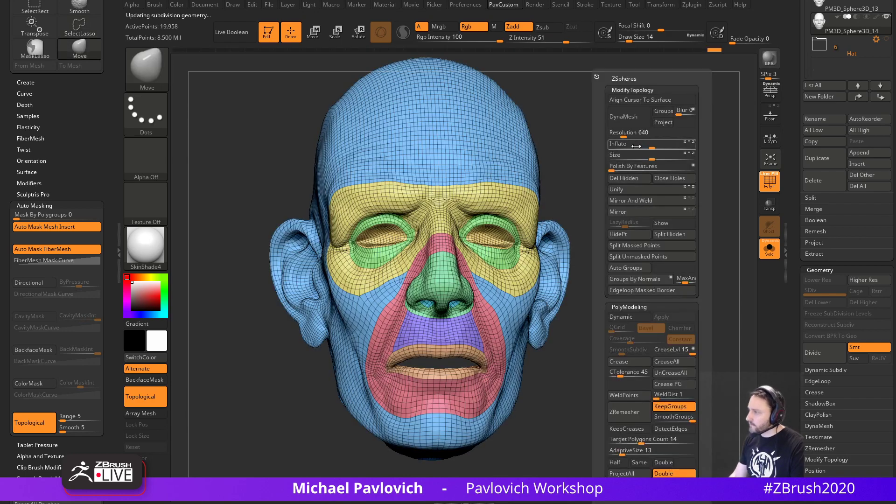
left_click(631, 182)
Smooth the mesh at the corners of the opened mouth.
mouse_move(643, 348)
left_mouse_down("alt")
mouse_move(714, 349)
mouse_move(689, 340)
left_mouse_up("alt")
left_click_drag(500, 320, 504, 321, "shift")
left_click_drag(630, 311, 658, 312)
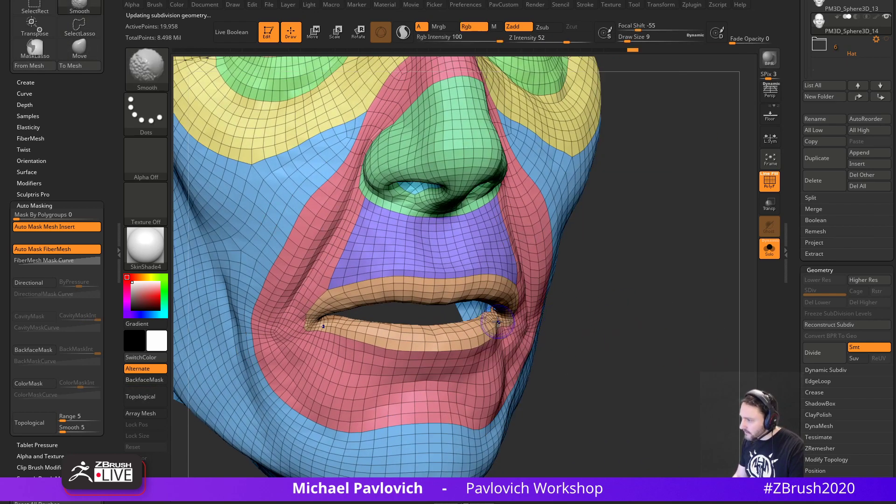
left_click_drag(497, 324, 493, 327, "shift")
mouse_move(635, 311)
left_mouse_down()
mouse_move(622, 283)
mouse_move(644, 288)
mouse_move(662, 334)
mouse_move(633, 332)
mouse_move(641, 326)
mouse_move(671, 363)
mouse_move(674, 355)
mouse_move(620, 317)
mouse_move(645, 284)
mouse_move(657, 338)
mouse_move(663, 280)
mouse_move(642, 285)
mouse_move(651, 281)
left_mouse_up()
Using SelectRect, hide the eyelid and inner eye polygroups and merge the rest of the head into one polygroup.
key("ctrl")
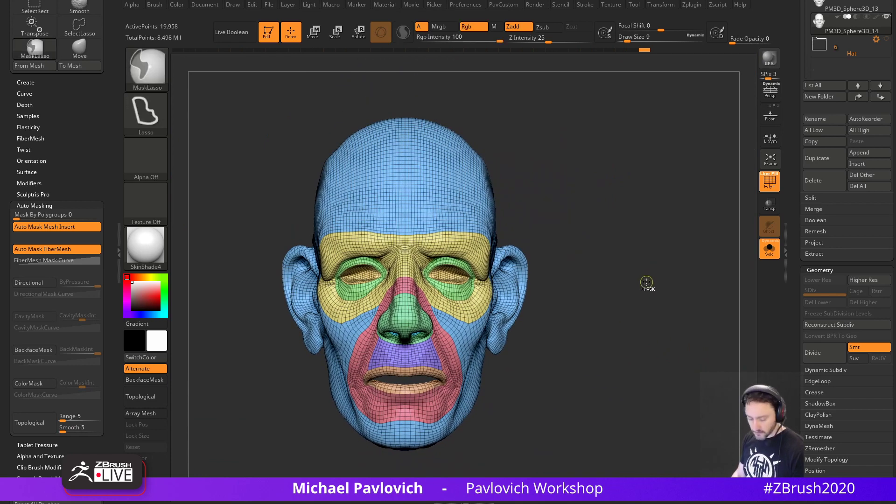
key("ctrl+shift")
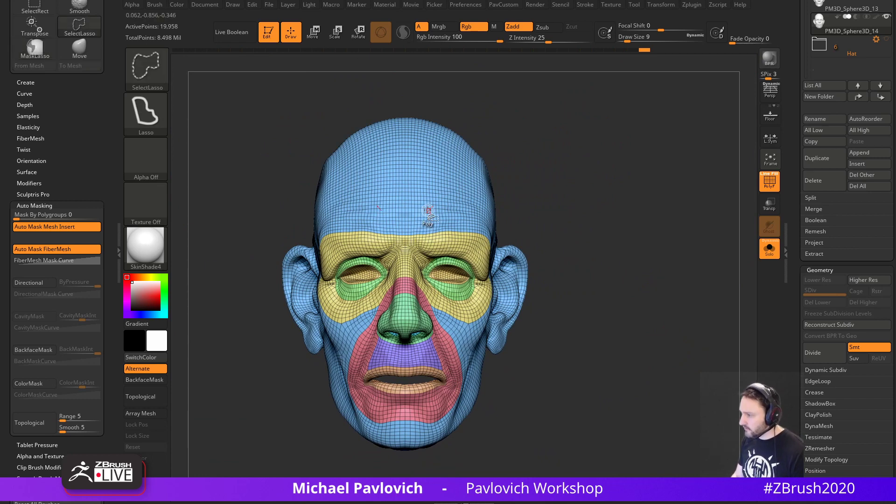
key("b")
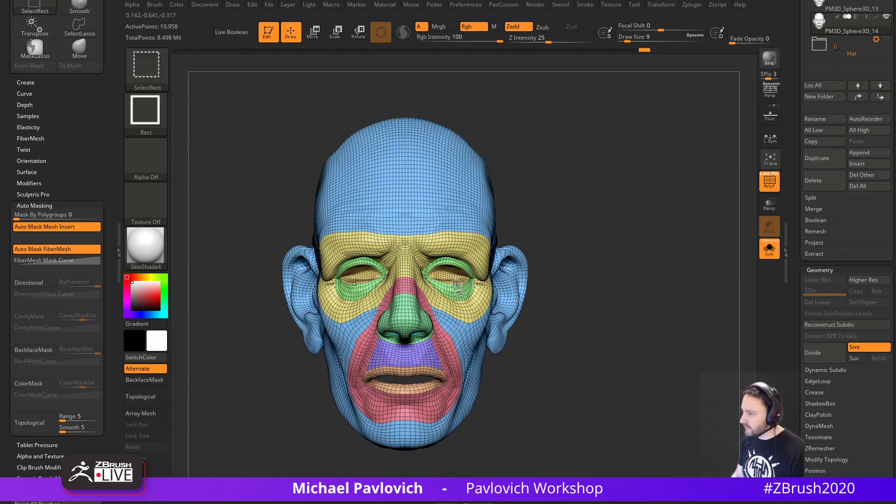
left_click(457, 287, "ctrl+shift")
left_click_drag(589, 293, 578, 304, "ctrl+shift")
left_click(452, 274, "ctrl+shift")
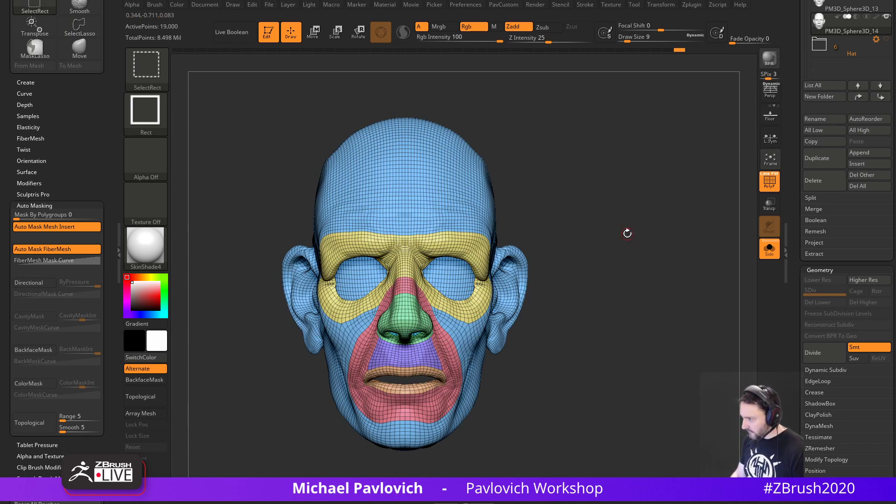
mouse_move(618, 261)
left_mouse_down("alt")
mouse_move(616, 248)
mouse_move(664, 285)
left_mouse_up("alt")
left_click_drag(646, 232, 671, 287, "ctrl+shift")
key("ctrl+w")
mouse_move(634, 246)
left_mouse_down("alt")
mouse_move(646, 234)
mouse_move(693, 240)
left_mouse_up("alt")
Try to isolate one half of the head with a rectangular selection up to the centre line.
mouse_move(233, 77)
left_mouse_down("ctrl+shift")
mouse_move(272, 156)
mouse_move(417, 353)
mouse_move(432, 503)
left_mouse_up("ctrl+shift")
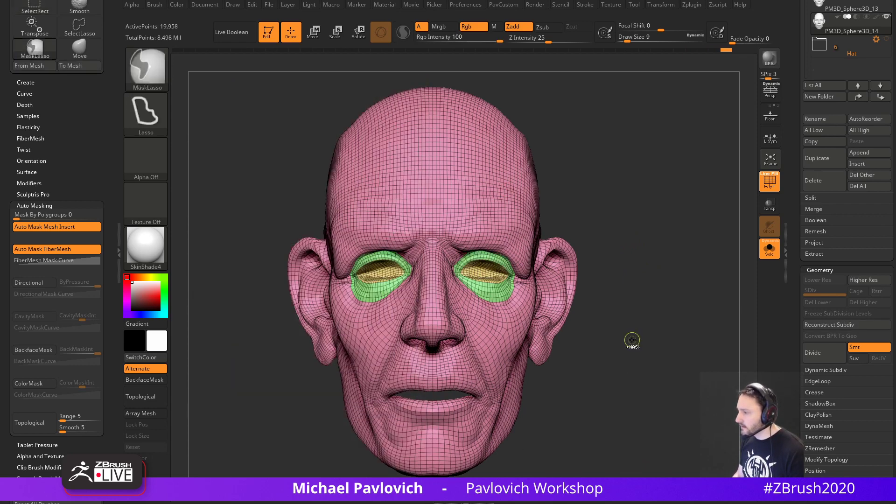
mouse_move(242, 70)
left_mouse_down("ctrl+shift")
mouse_move(399, 502)
mouse_move(434, 502)
left_mouse_up("ctrl+shift")
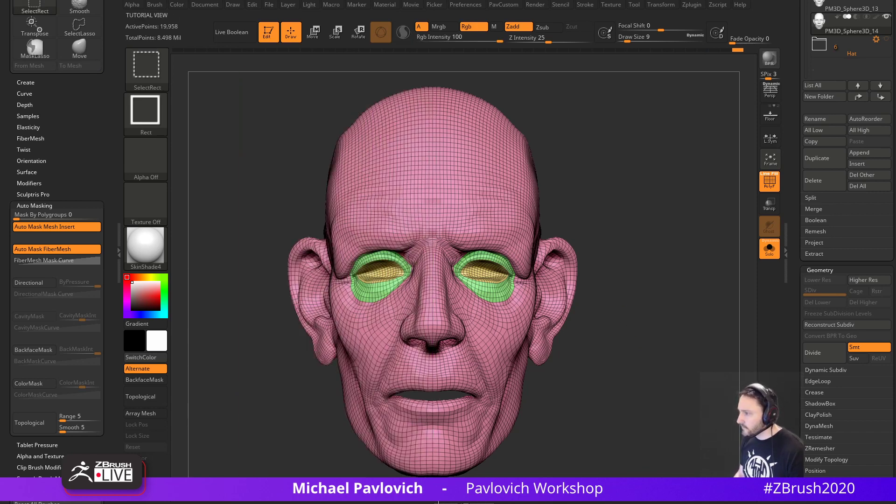
key("c")
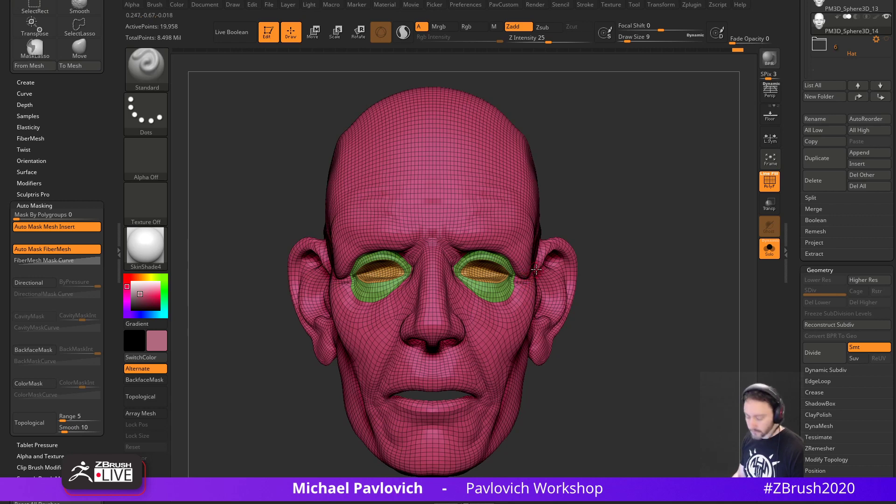
mouse_move(135, 304)
left_mouse_down()
mouse_move(126, 303)
mouse_move(127, 278)
left_mouse_up()
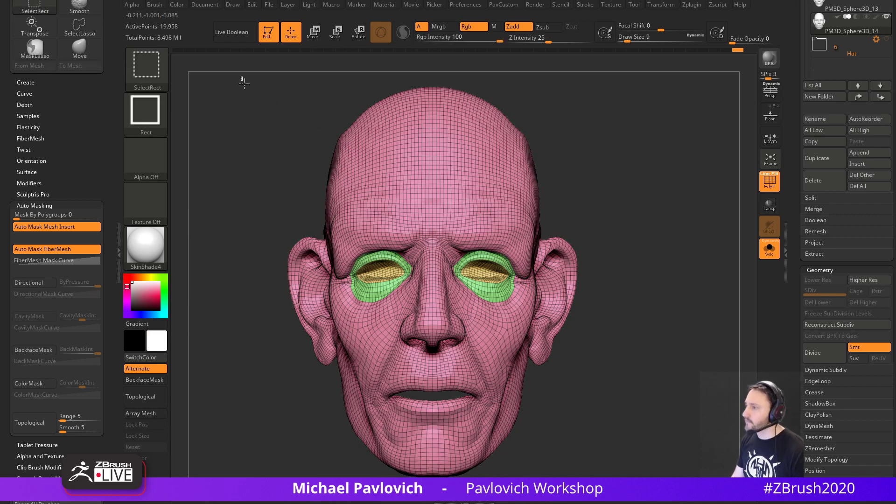
left_click_drag(241, 77, 435, 502, "ctrl+shift")
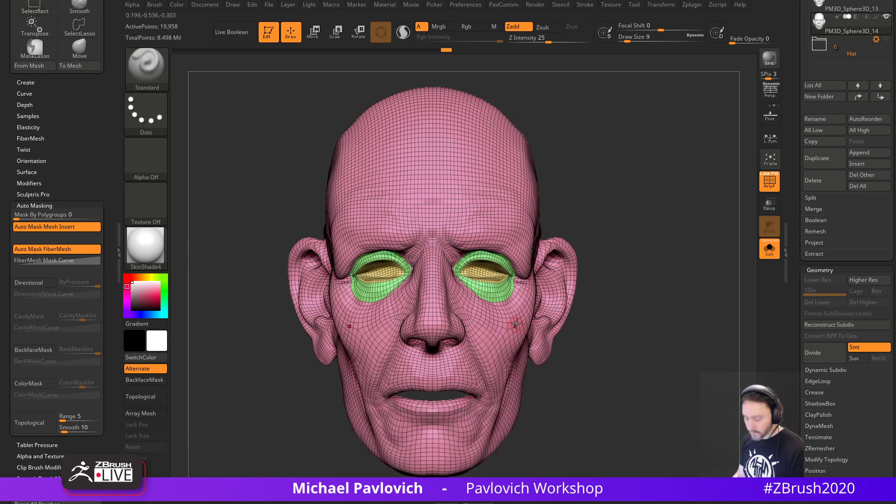
Isolate the character's right half of the head, hide its eye groups, give it its own polygroup and show the full head.
mouse_move(228, 80)
left_mouse_down("ctrl+shift")
mouse_move(326, 217)
mouse_move(444, 500)
mouse_move(434, 503)
left_mouse_up("ctrl+shift")
left_click_drag(624, 338, 672, 218, "alt")
mouse_move(475, 251)
left_mouse_down("ctrl+alt+shift")
mouse_move(494, 203)
mouse_move(458, 290)
left_mouse_up("ctrl+alt+shift")
left_click_drag(649, 258, 643, 236, "alt")
mouse_move(643, 236)
left_mouse_down()
mouse_move(654, 245)
mouse_move(549, 248)
left_mouse_up()
left_click_drag(696, 254, 649, 249, "shift")
left_click(428, 112, "ctrl+shift")
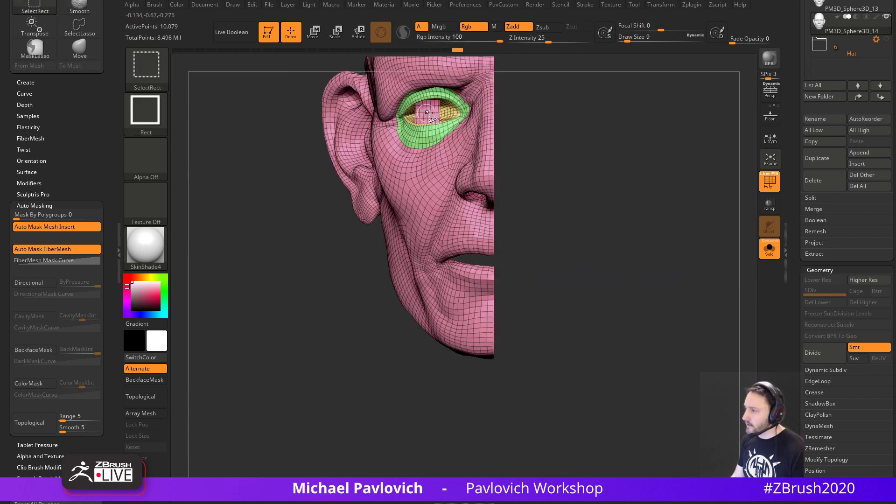
left_click(418, 139, "ctrl+shift")
key("ctrl+w")
left_click(643, 210, "ctrl+shift")
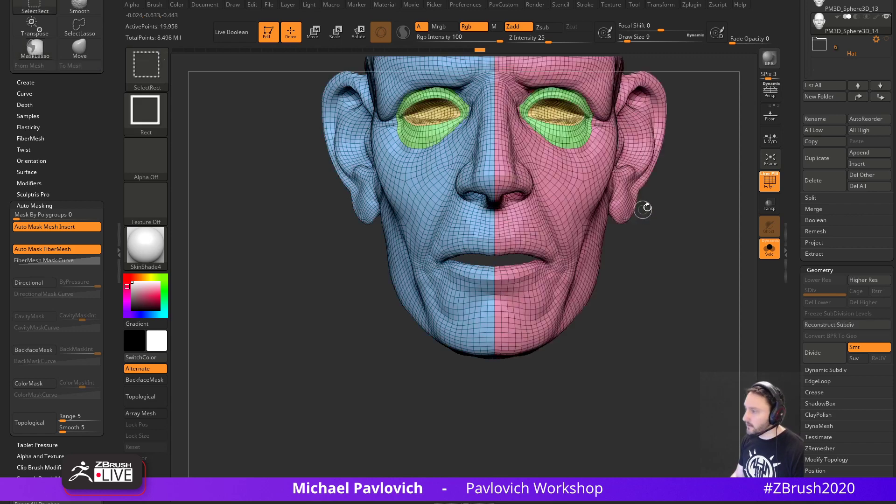
Isolate the inner eye surfaces and split them into separate polygroups with Auto Groups.
left_click_drag(671, 206, 606, 241, "alt")
left_click(452, 235, "ctrl+shift")
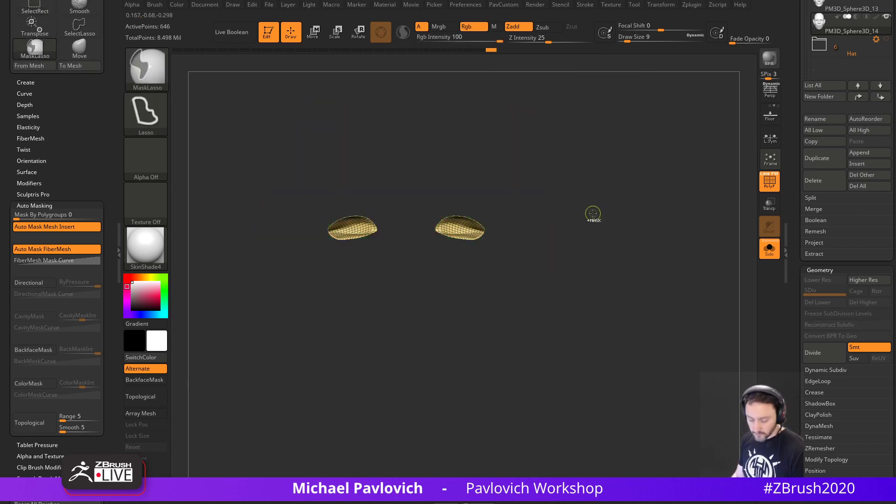
key("3")
left_click(579, 267)
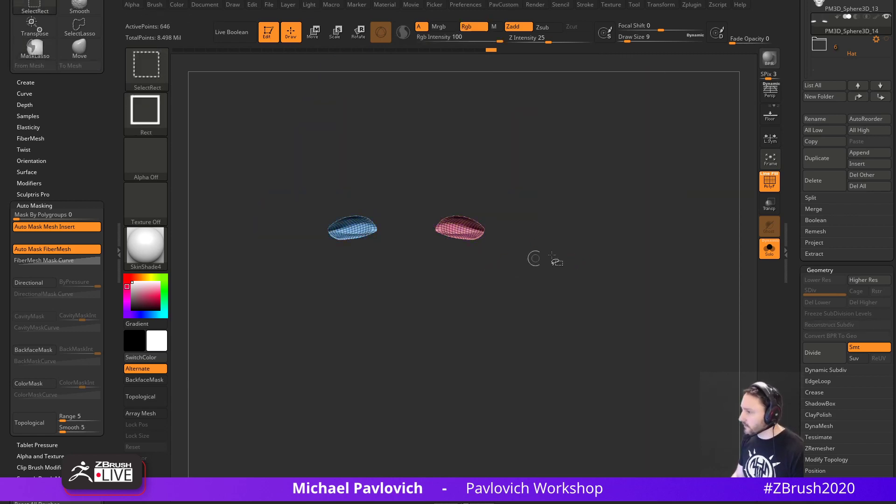
Isolate the eyelid rings, give each its own polygroup with Auto Groups and show the full head.
left_click(552, 256, "ctrl+shift")
left_click(457, 245, "ctrl+shift")
key("3")
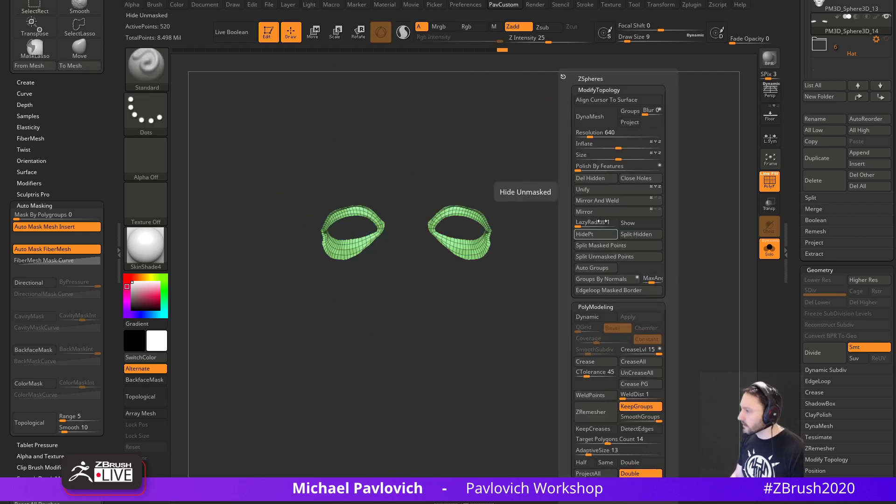
left_click(592, 268)
left_click(670, 254, "ctrl+shift")
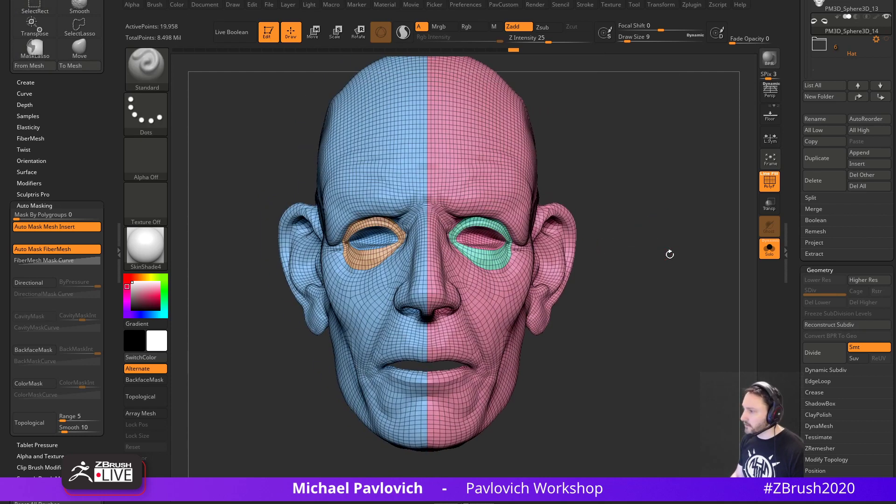
Isolate the skin polygroup of the character's left head half in side view and choose the SliceCurve brush.
mouse_move(670, 255)
left_mouse_down()
mouse_move(686, 268)
mouse_move(647, 249)
mouse_move(635, 261)
left_mouse_up()
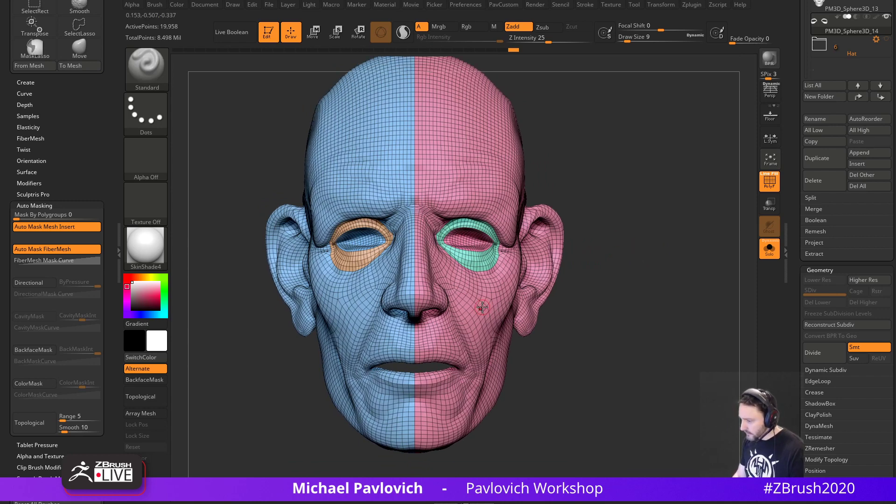
key("ctrl+shift")
left_click_drag(626, 292, 625, 297, "alt")
left_click_drag(624, 298, 563, 291)
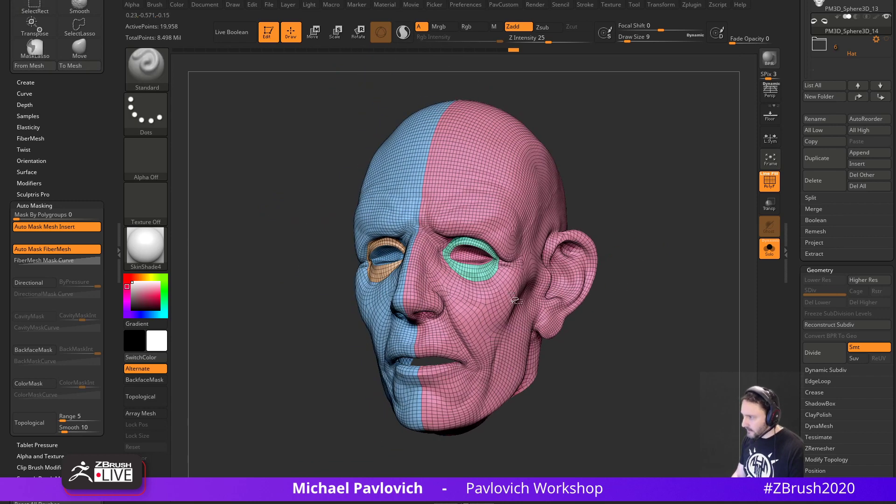
left_click(551, 286, "ctrl+shift")
left_click_drag(673, 279, 623, 285)
key("ctrl+shift")
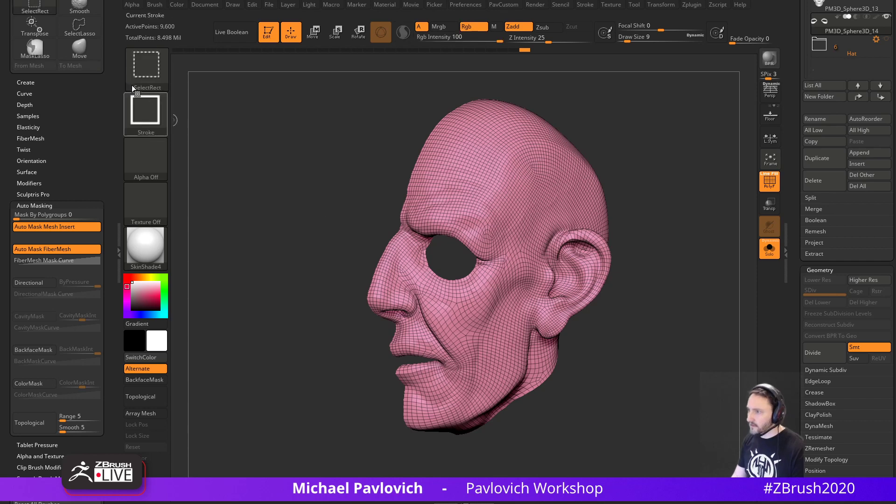
left_click(132, 85, "ctrl+shift")
left_click(563, 116)
mouse_move(686, 268)
left_mouse_down()
mouse_move(650, 270)
mouse_move(634, 242)
left_mouse_up()
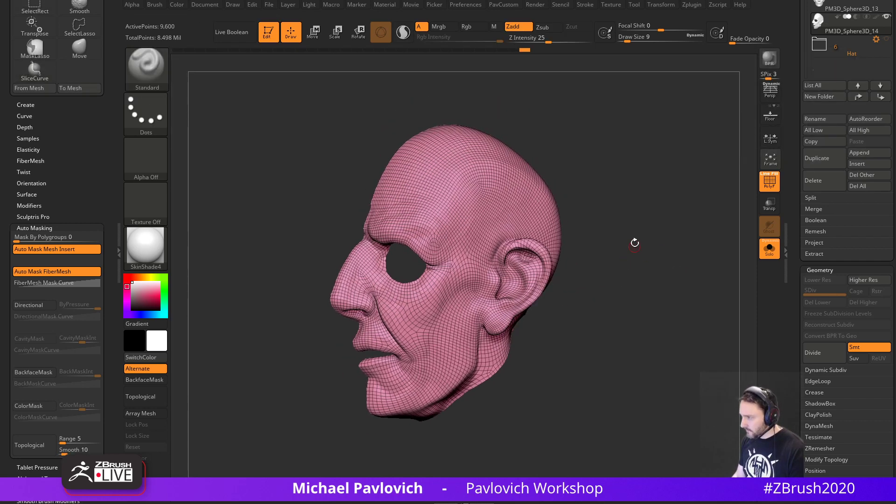
Try a curved slice from behind the head over the ear to the mouth and inspect the resulting jaw and ear polygroup.
mouse_move(679, 214)
left_mouse_down("ctrl+shift")
mouse_move(507, 238)
mouse_move(431, 294)
left_mouse_up("ctrl+shift")
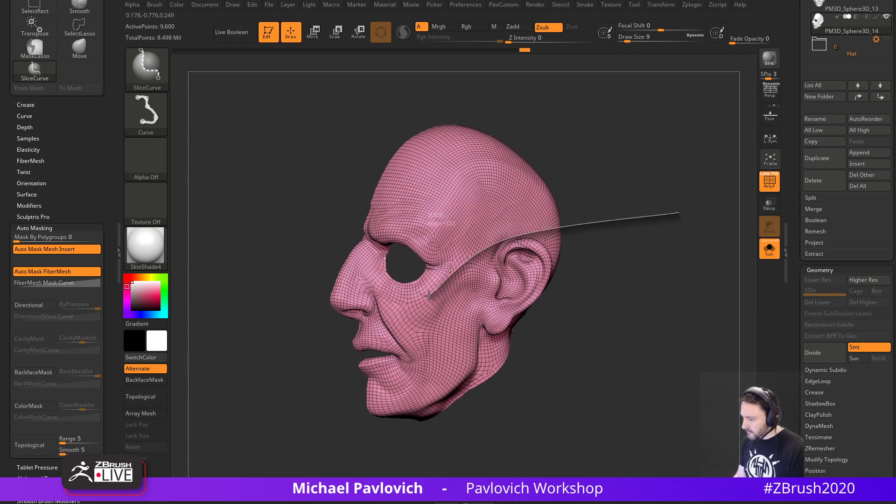
mouse_move(430, 295)
left_mouse_down("ctrl+shift")
mouse_move(443, 300)
mouse_move(399, 356)
mouse_move(302, 359)
left_mouse_up("ctrl+shift")
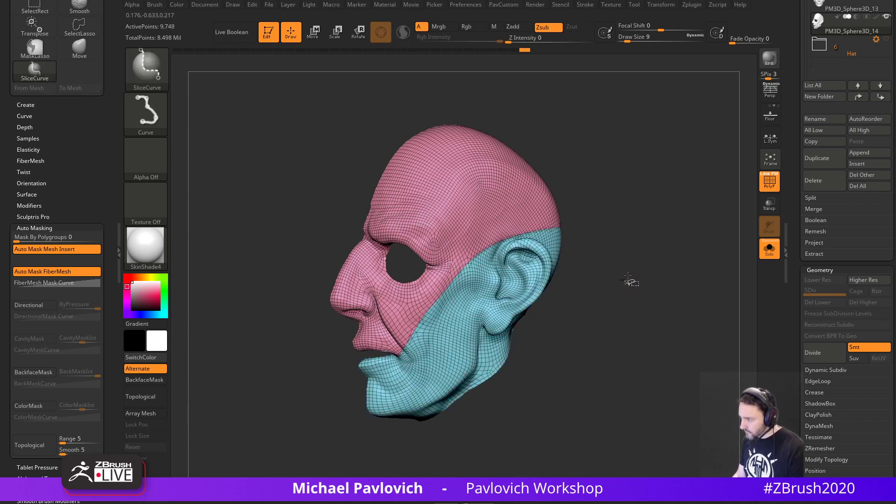
left_click(631, 281, "ctrl+shift")
mouse_move(633, 277)
left_mouse_down()
mouse_move(654, 272)
mouse_move(645, 284)
mouse_move(654, 302)
mouse_move(643, 251)
mouse_move(616, 284)
left_mouse_up()
left_click(470, 324, "ctrl+shift")
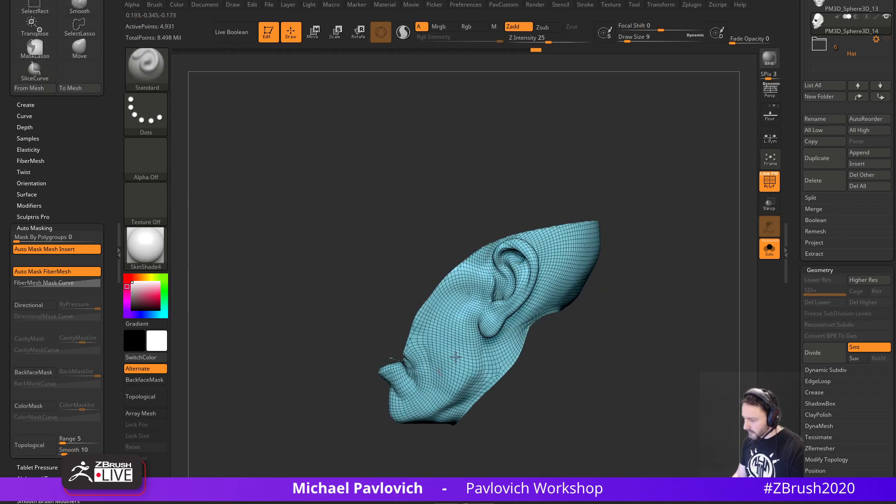
left_click_drag(629, 348, 624, 309)
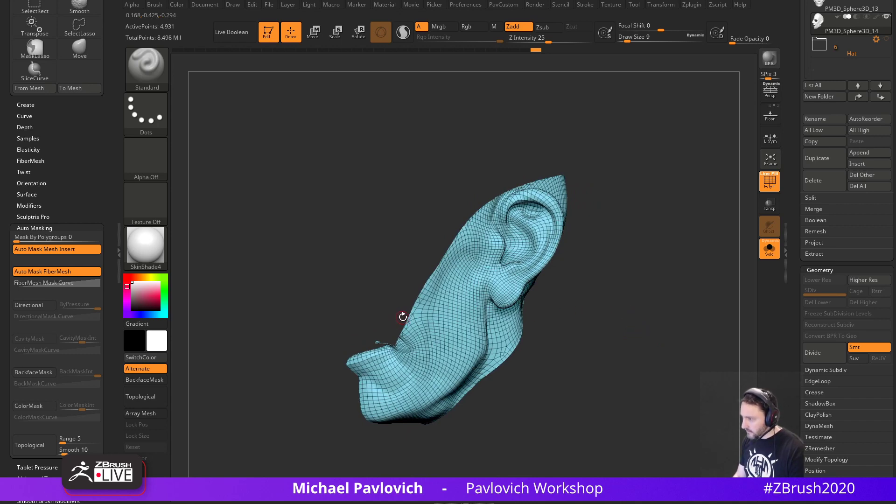
left_click(600, 296, "ctrl+shift")
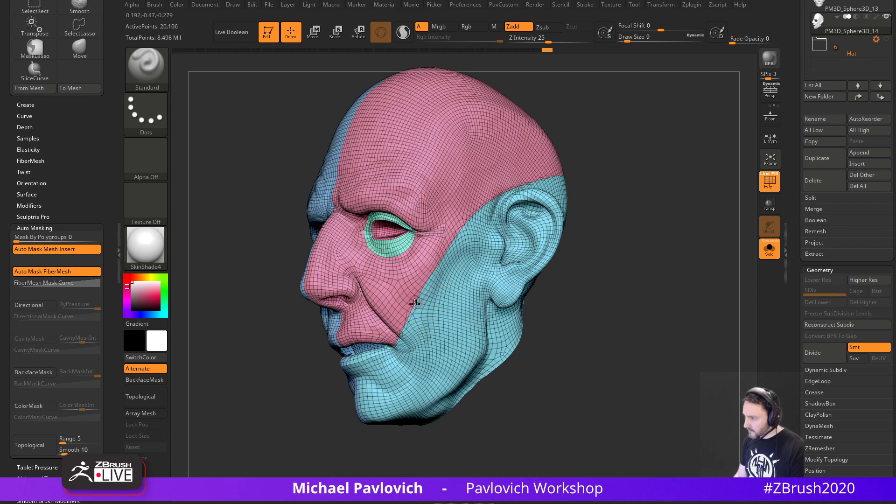
Undo the curved slice across the left half of the head.
key("ctrl+z")
key("ctrl+z")
key("ctrl+z")
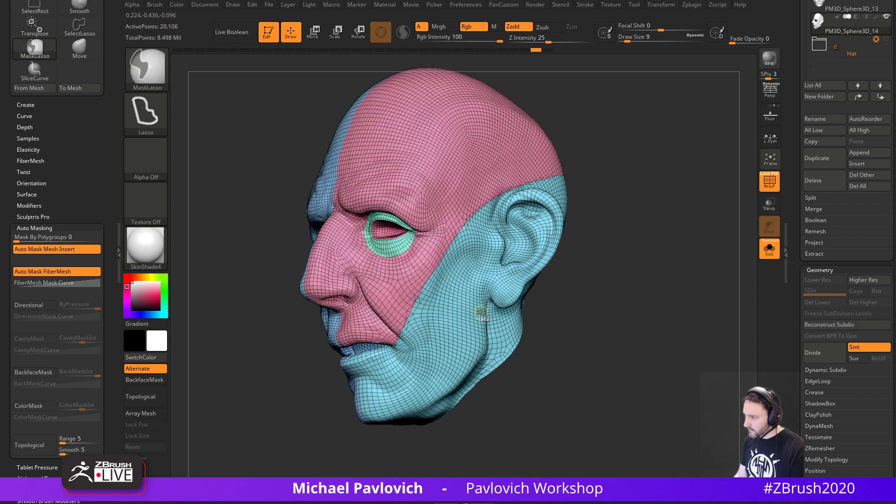
key("ctrl+z")
Slice the left head half along a new curve from above the ear to the mouth and isolate the jaw and ear polygroup.
mouse_move(559, 289)
left_mouse_down()
mouse_move(624, 284)
mouse_move(619, 239)
mouse_move(628, 226)
left_mouse_up()
mouse_move(698, 171)
left_mouse_down("ctrl+shift")
mouse_move(537, 175)
mouse_move(446, 245)
mouse_move(454, 253)
mouse_move(419, 342)
mouse_move(369, 333)
mouse_move(292, 357)
left_mouse_up("ctrl+shift")
mouse_move(624, 304)
left_mouse_down()
mouse_move(666, 314)
mouse_move(614, 327)
mouse_move(593, 346)
mouse_move(564, 347)
mouse_move(614, 340)
mouse_move(558, 332)
mouse_move(531, 313)
mouse_move(541, 311)
left_mouse_up()
left_click(447, 340, "ctrl+shift")
left_click(565, 347, "ctrl+shift")
left_click(485, 347, "ctrl+shift")
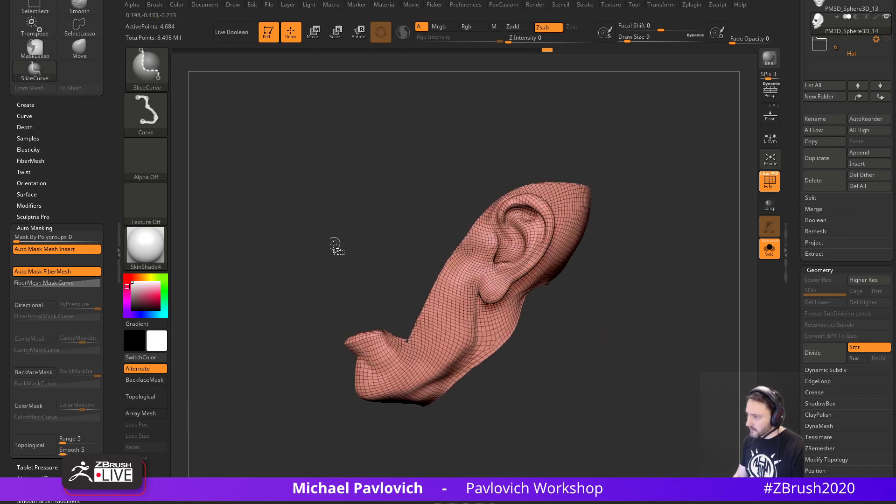
Slice the chin off the jaw and ear polygroup along a line down from the mouth, and show the whole head again.
mouse_move(345, 259)
left_mouse_down("ctrl+shift")
mouse_move(414, 379)
mouse_move(462, 443)
left_mouse_up("ctrl+shift")
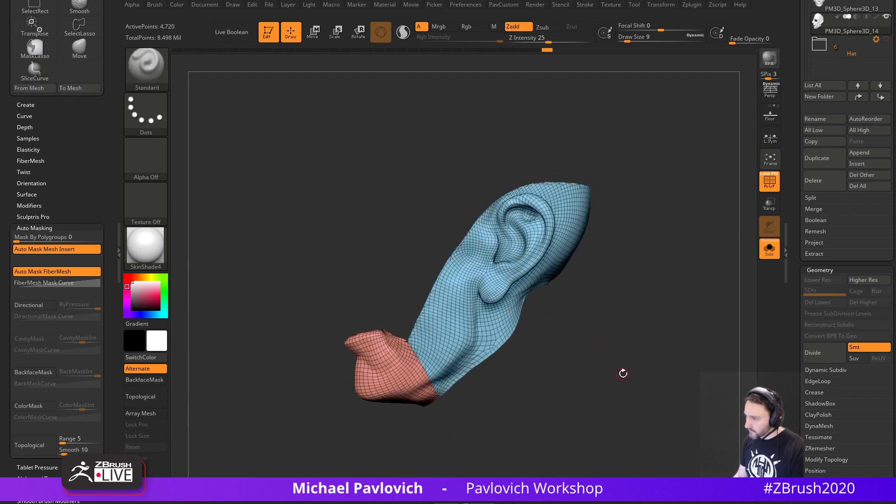
left_click(640, 325, "ctrl+shift")
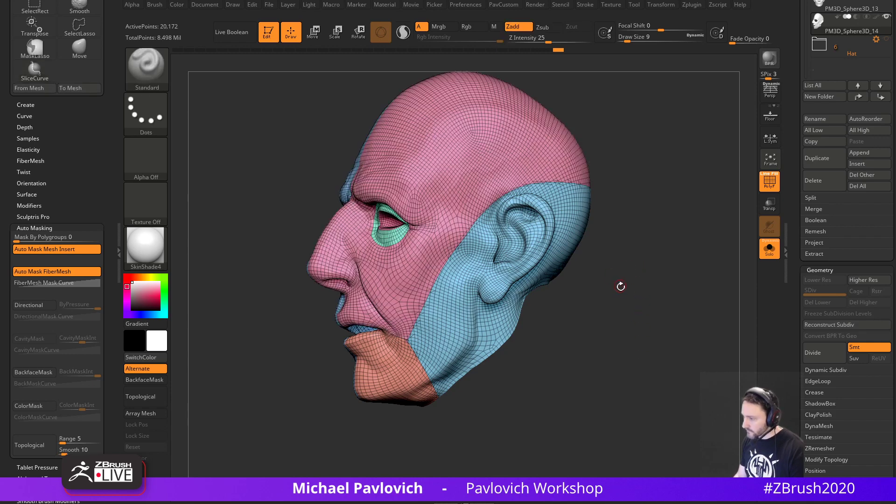
left_click_drag(615, 275, 622, 304)
Isolate the jaw and ear polygroup, slice a curved cheek strip in front of the ear, and show the whole head again.
left_click(483, 315, "ctrl+shift")
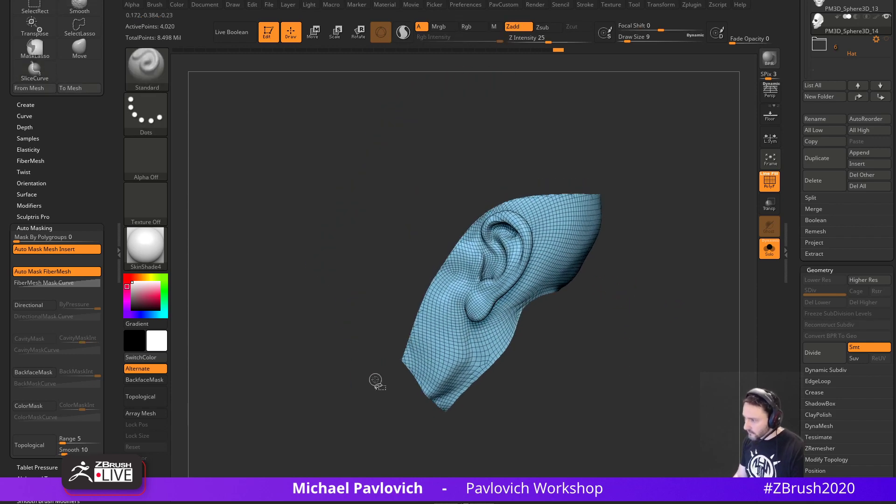
key("ctrl+shift")
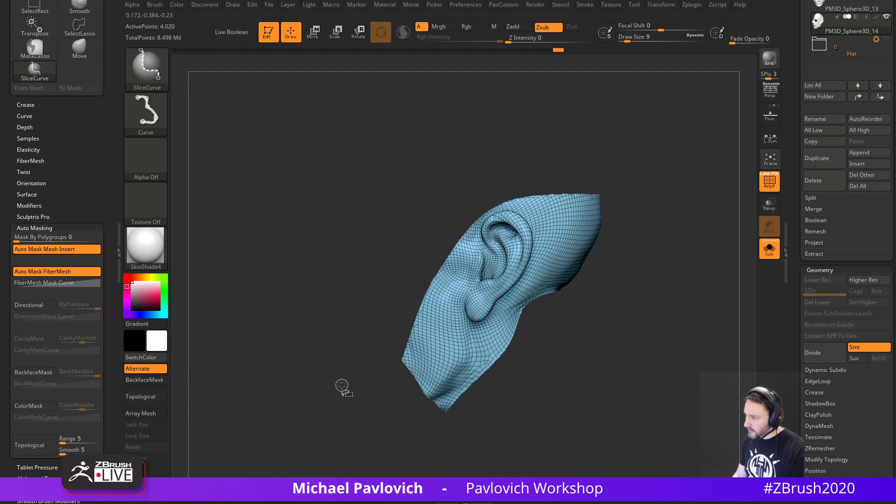
mouse_move(343, 386)
left_mouse_down("ctrl+shift")
mouse_move(406, 360)
mouse_move(451, 314)
mouse_move(476, 267)
mouse_move(482, 206)
mouse_move(501, 200)
left_mouse_up("ctrl+shift")
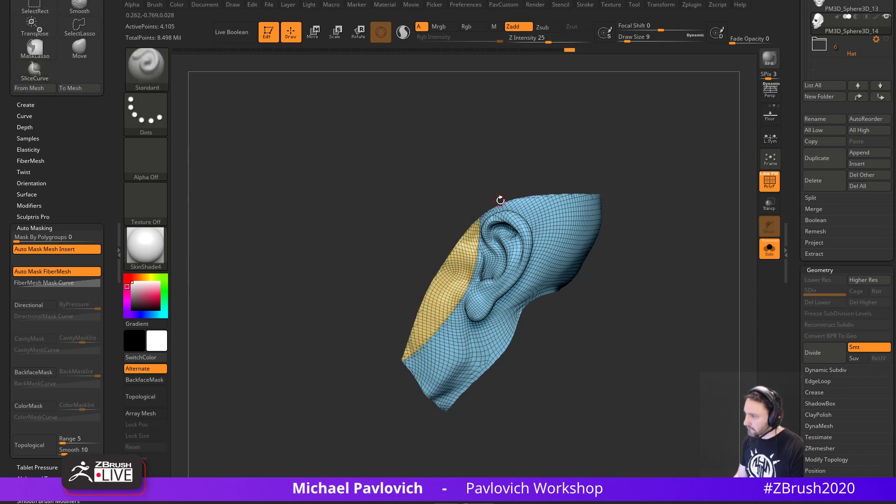
left_click(694, 293, "ctrl+shift")
mouse_move(677, 288)
left_mouse_down()
mouse_move(686, 288)
mouse_move(673, 286)
left_mouse_up()
mouse_move(672, 286)
left_mouse_down("alt")
mouse_move(683, 298)
mouse_move(656, 304)
mouse_move(667, 298)
left_mouse_up("alt")
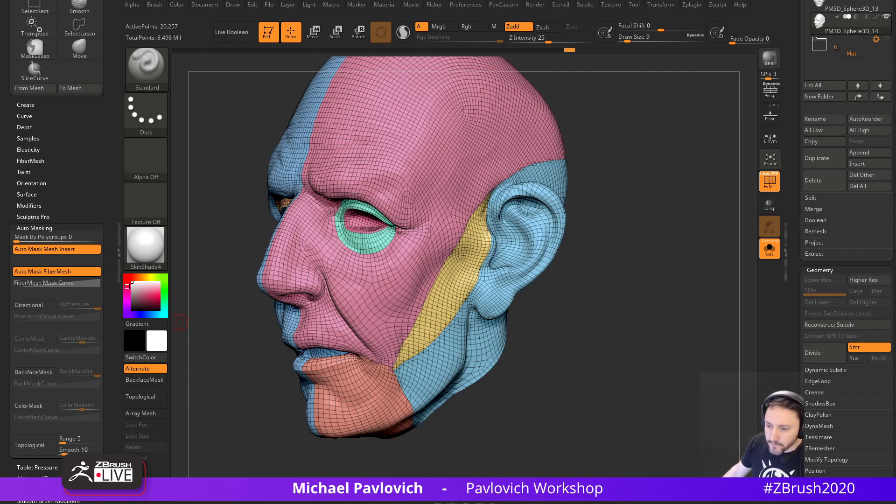
Smooth the junction of the polygroup borders beside the mouth corner with a small brush of draw size 3.
left_click_drag(603, 266, 703, 308)
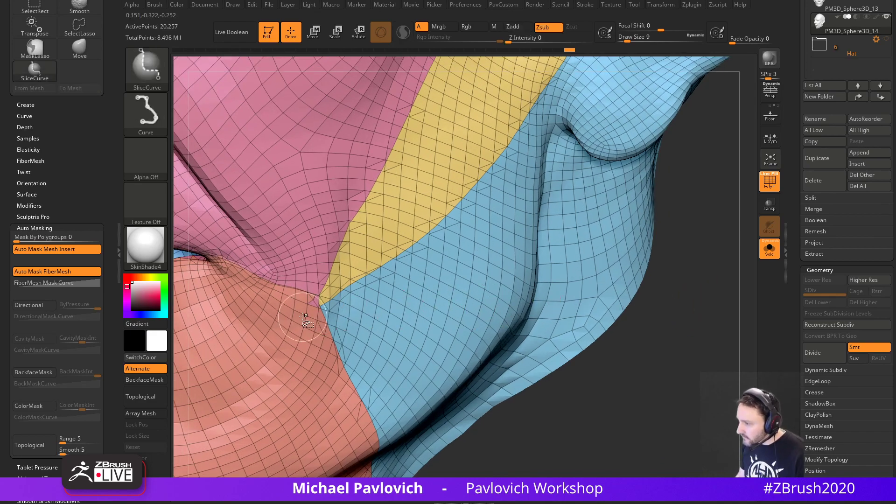
left_click(302, 318, "ctrl+shift")
left_click_drag(402, 293, 594, 274)
left_click(589, 292, "ctrl+shift")
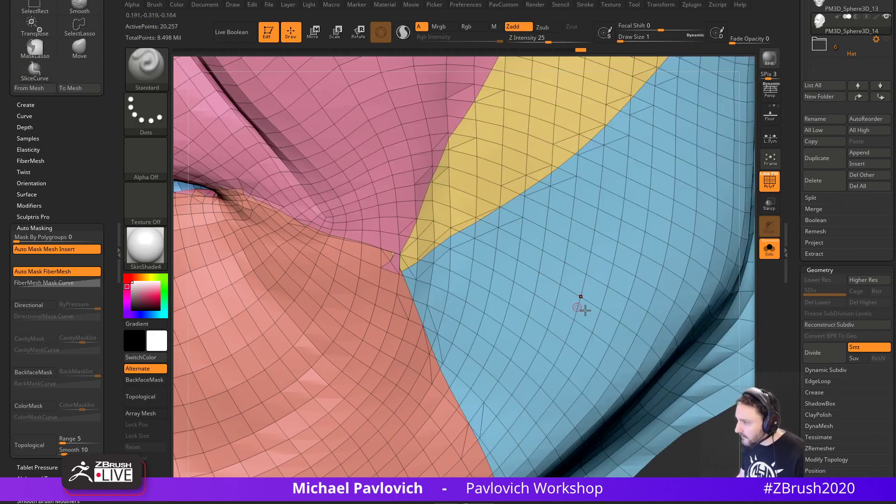
left_click_drag(702, 457, 713, 437)
key("shift")
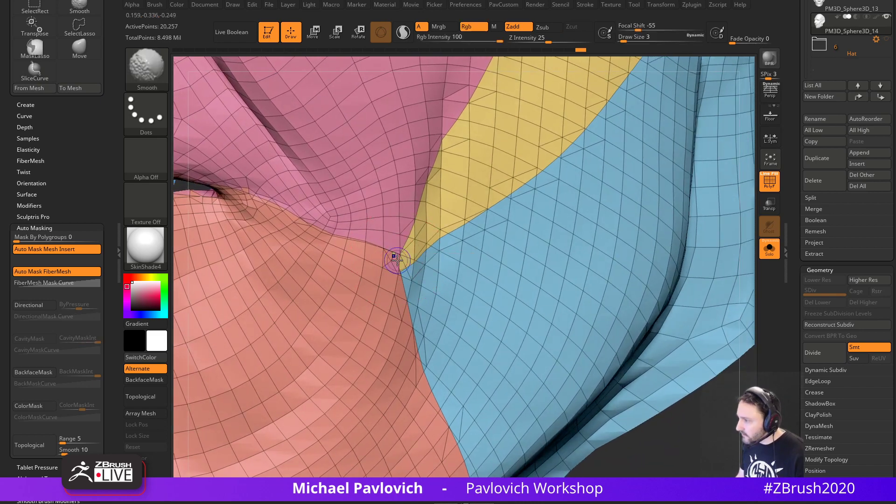
Weld the mesh points and smooth the polygroup junction beside the mouth corner with draw size 2.
left_click_drag(675, 435, 688, 445)
key("ctrl")
left_click_drag(690, 436, 679, 400)
key("2")
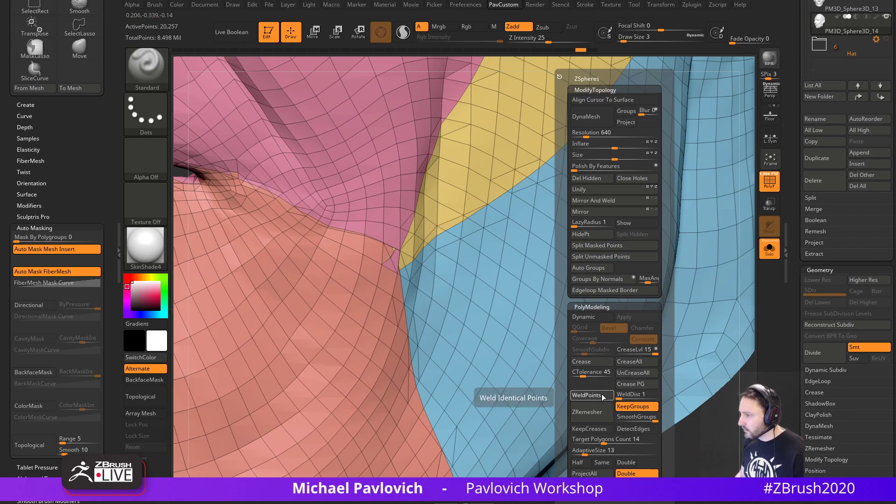
key("shift")
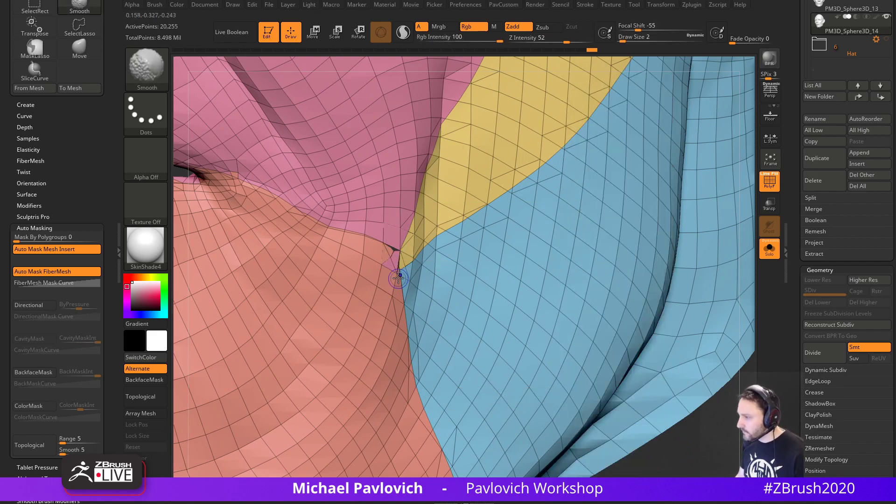
mouse_move(705, 420)
left_mouse_down()
mouse_move(676, 337)
mouse_move(669, 360)
mouse_move(686, 372)
mouse_move(719, 372)
mouse_move(664, 361)
mouse_move(678, 355)
left_mouse_up()
left_click_drag(752, 363, 676, 352)
Delete the stray pink polygon beside the mouth corner with the ZModeler Delete action on a single poly.
key("b")
key("z")
key("m")
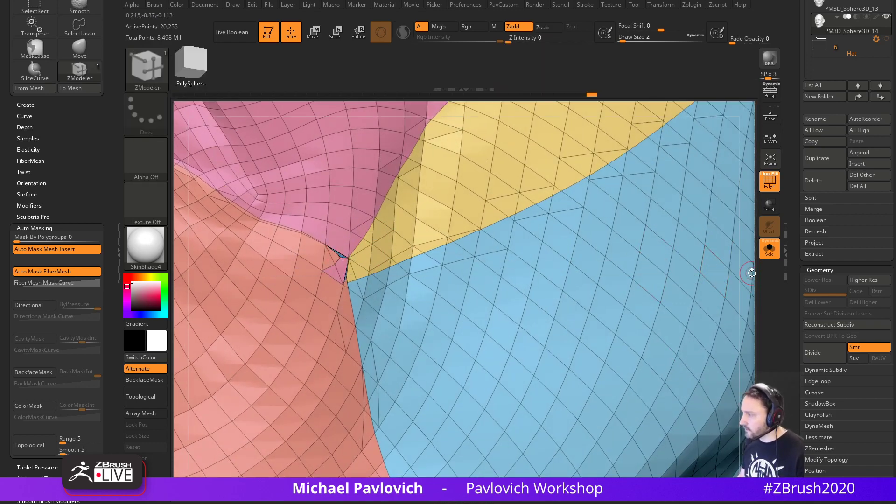
mouse_move(750, 272)
left_mouse_down("alt")
mouse_move(600, 182)
mouse_move(598, 248)
mouse_move(647, 297)
mouse_move(568, 294)
mouse_move(633, 294)
mouse_move(557, 252)
mouse_move(690, 303)
mouse_move(710, 380)
mouse_move(677, 330)
left_mouse_up("alt")
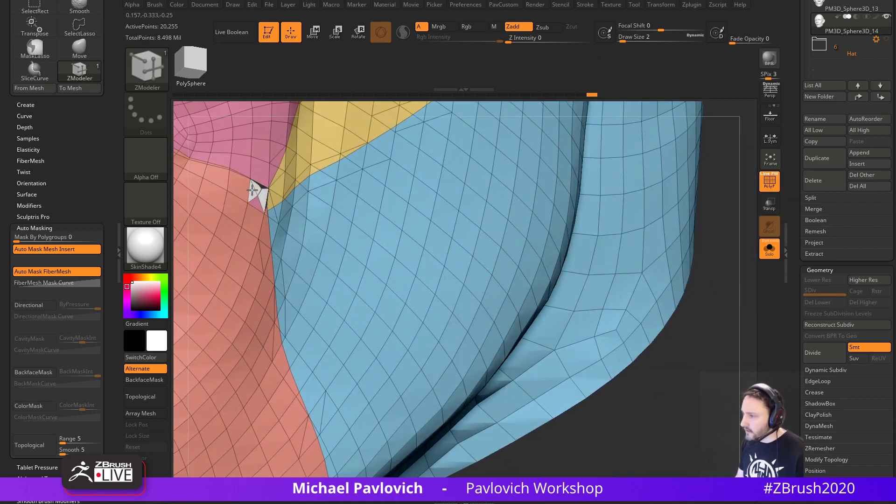
key("space")
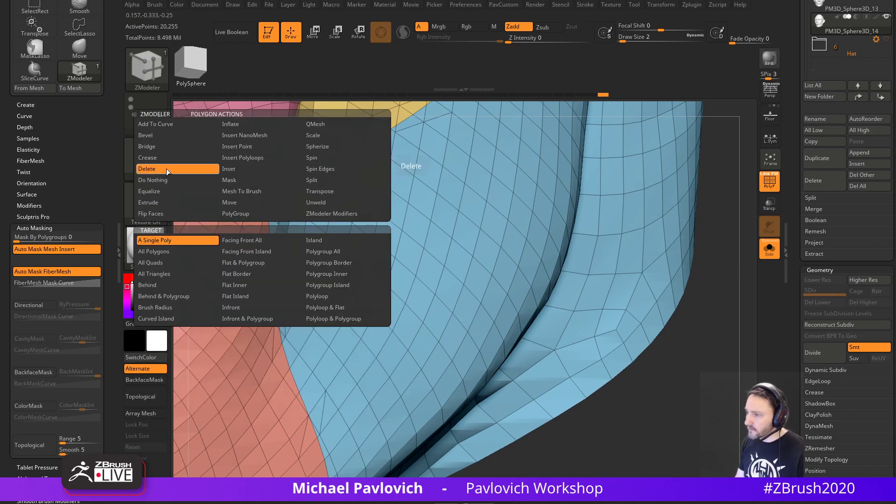
left_click(166, 169)
mouse_move(711, 236)
left_mouse_down()
mouse_move(734, 194)
mouse_move(695, 206)
mouse_move(732, 218)
left_mouse_up()
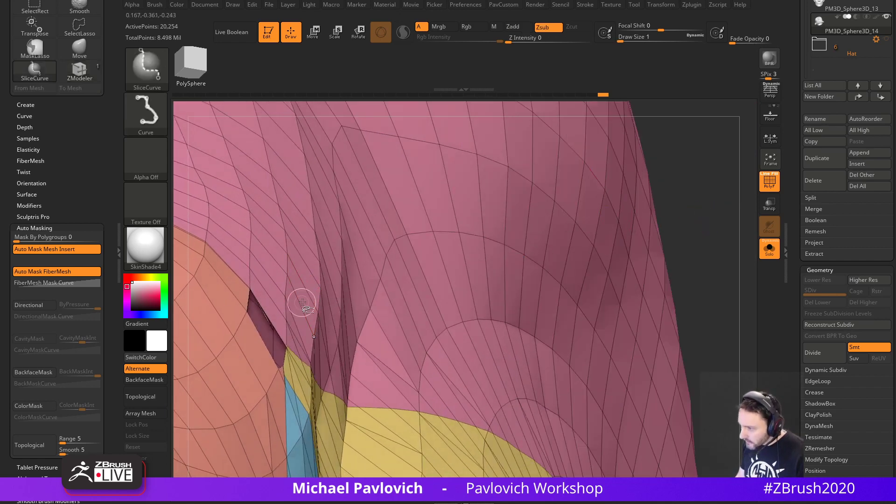
Isolate the leftover sliver polygon at the mouth corner with SelectLasso, invert the visibility and delete the hidden sliver.
left_click(147, 67)
left_click(204, 79)
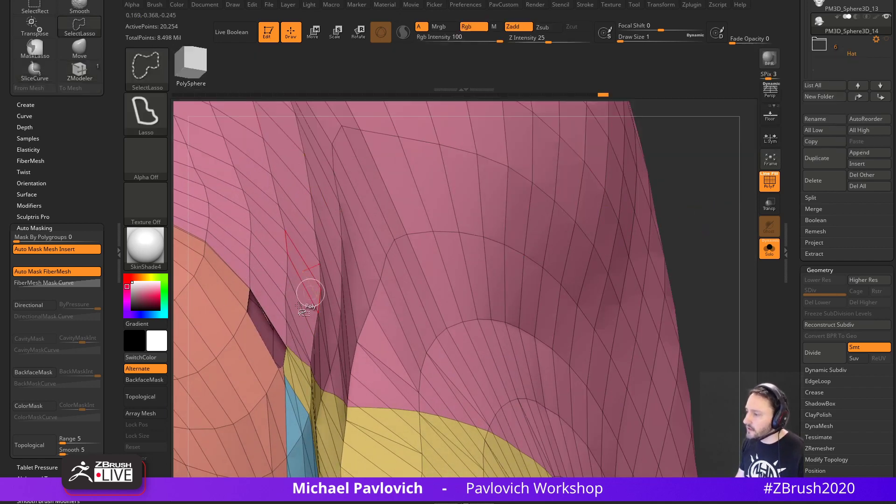
left_click_drag(274, 305, 294, 327, "ctrl+alt+shift")
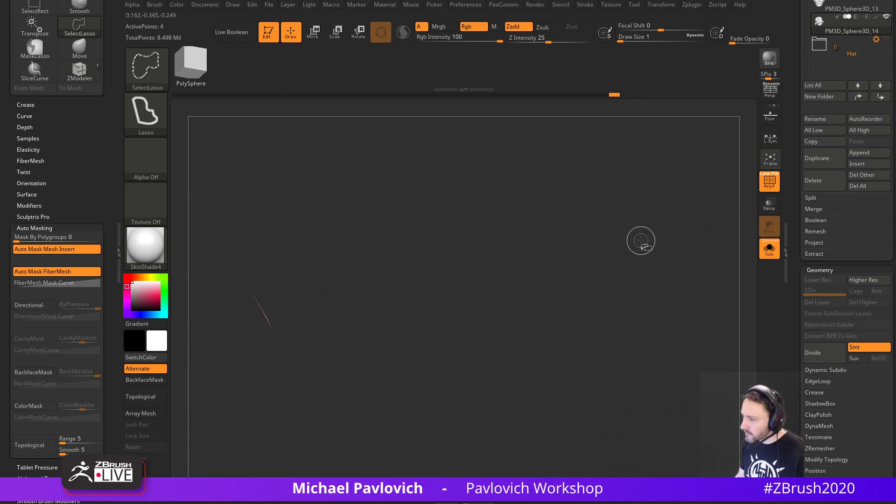
left_click_drag(688, 200, 713, 269, "ctrl+shift")
key("3")
left_click(704, 179)
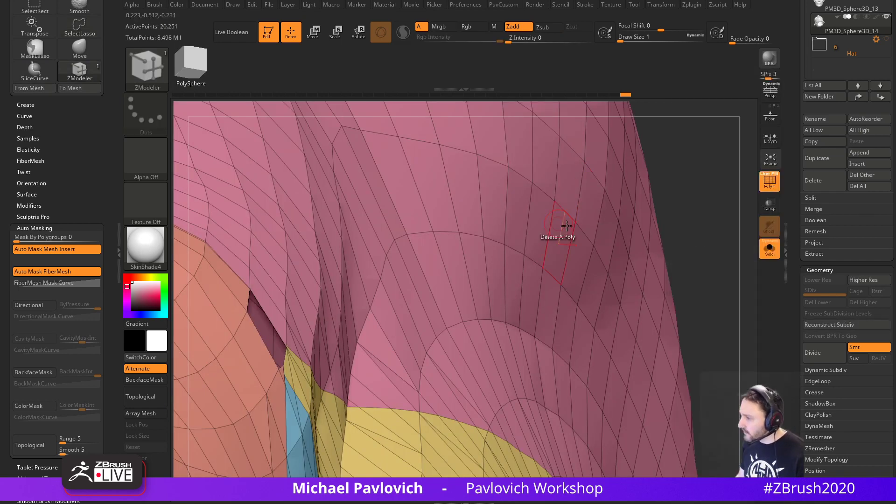
left_click_drag(704, 206, 704, 282)
left_click_drag(744, 254, 670, 226, "alt")
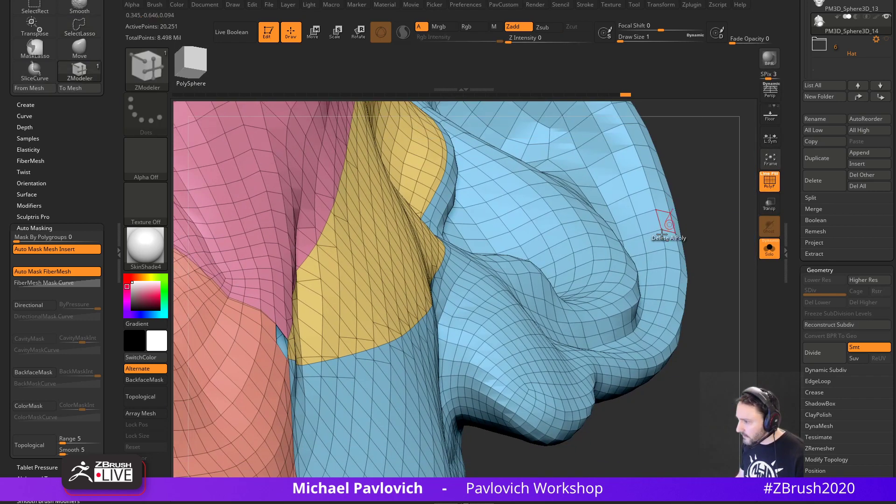
left_click_drag(704, 256, 766, 224)
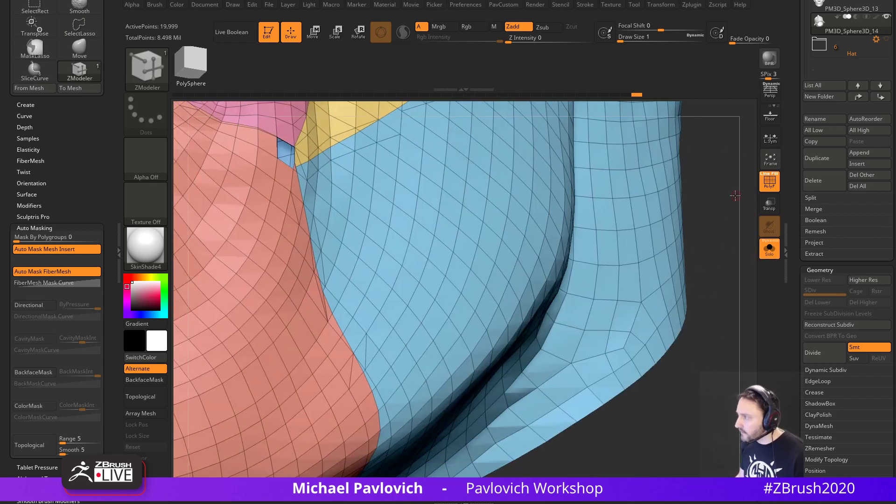
Close the small hole between the polygroups beside the mouth corner with the ZModeler Close edge action.
left_click_drag(735, 196, 706, 262)
key("space")
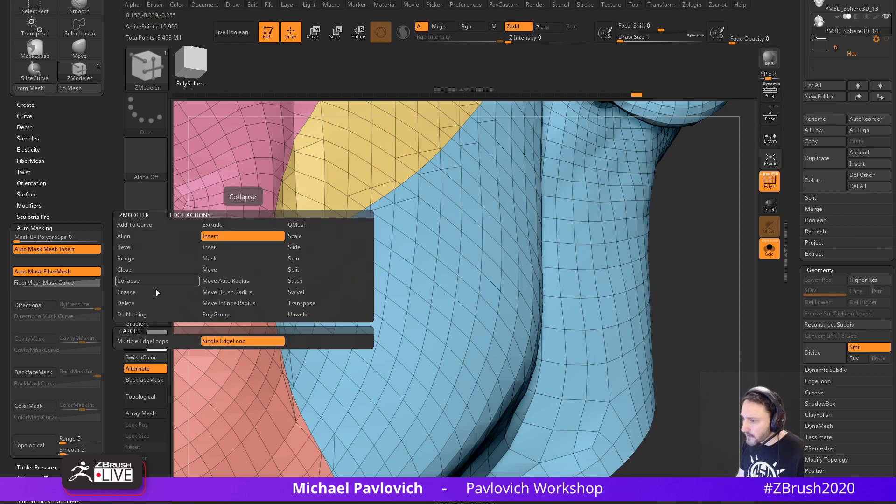
left_click(148, 270)
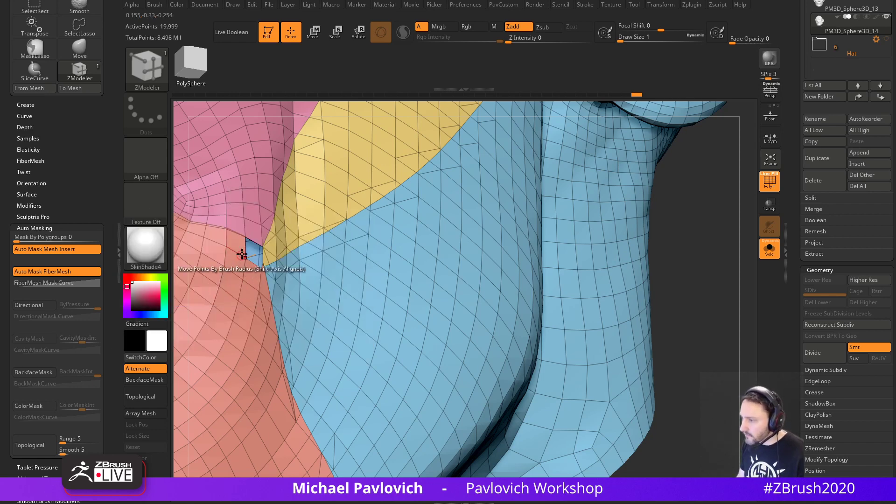
left_click_drag(672, 285, 724, 286)
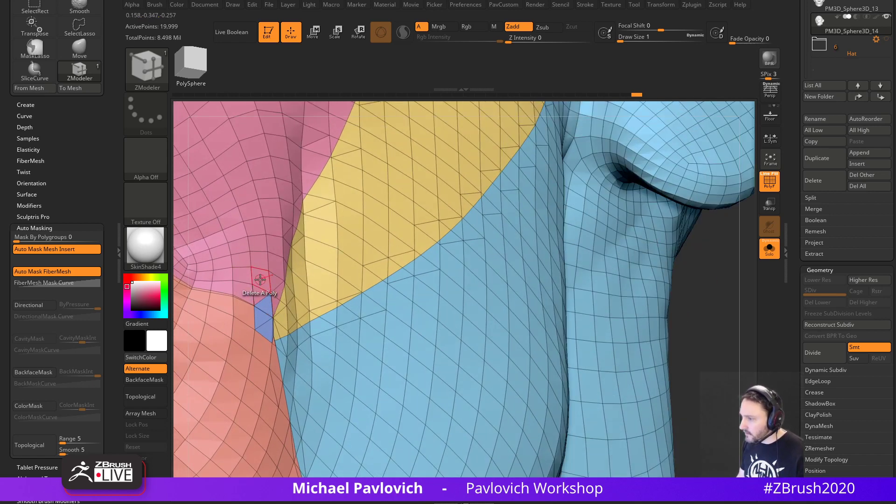
key("shift")
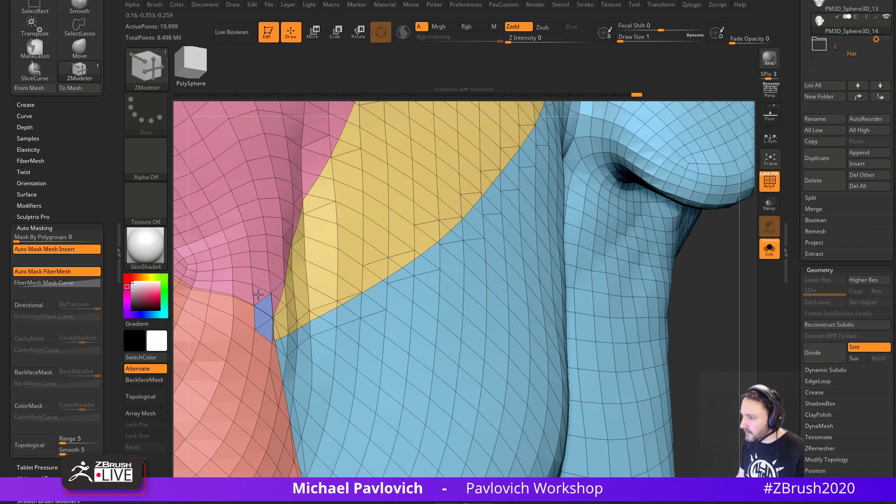
left_click_drag(725, 318, 698, 306)
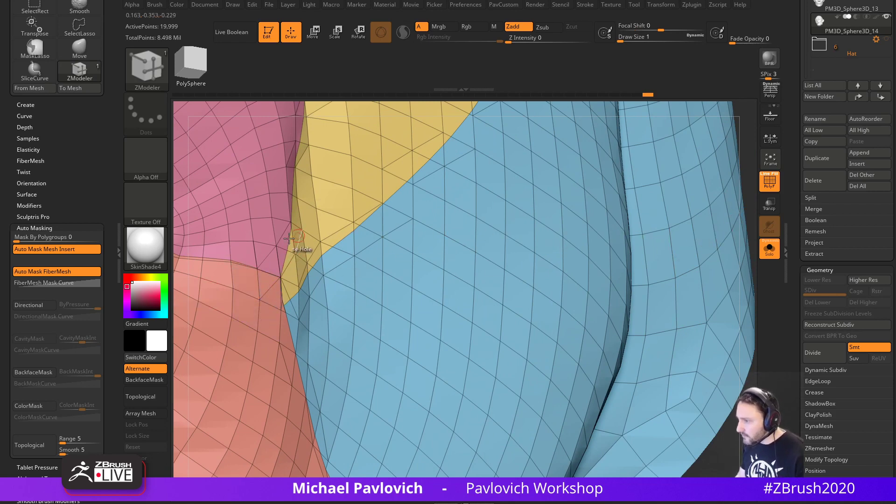
Weld the mesh points with a weld distance of 14 and smooth the junction beside the mouth corner.
key("space")
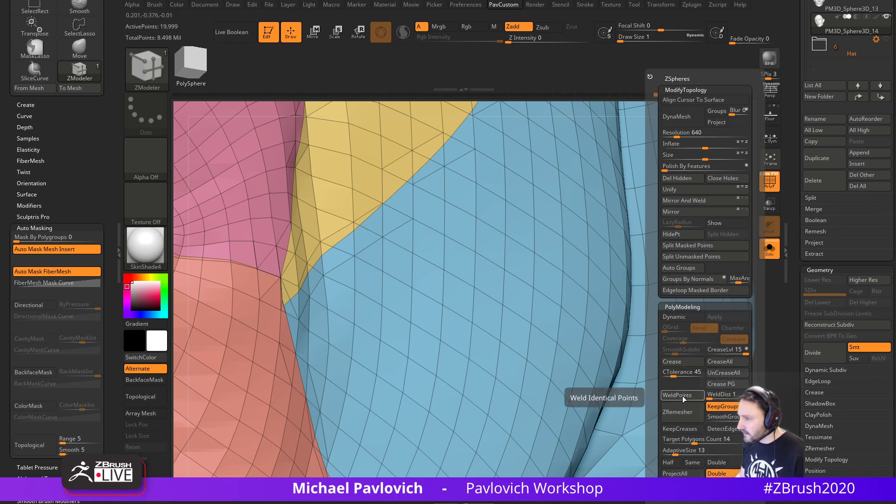
left_click_drag(712, 396, 713, 397)
left_click(696, 395)
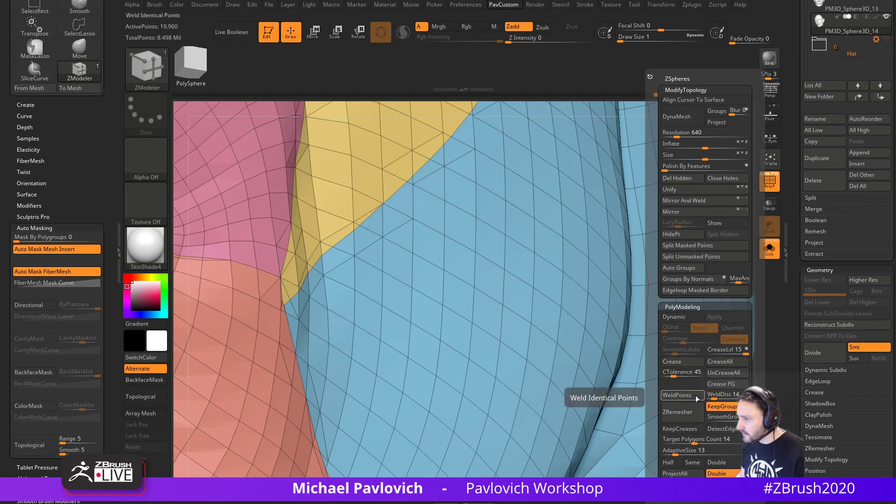
key("shift")
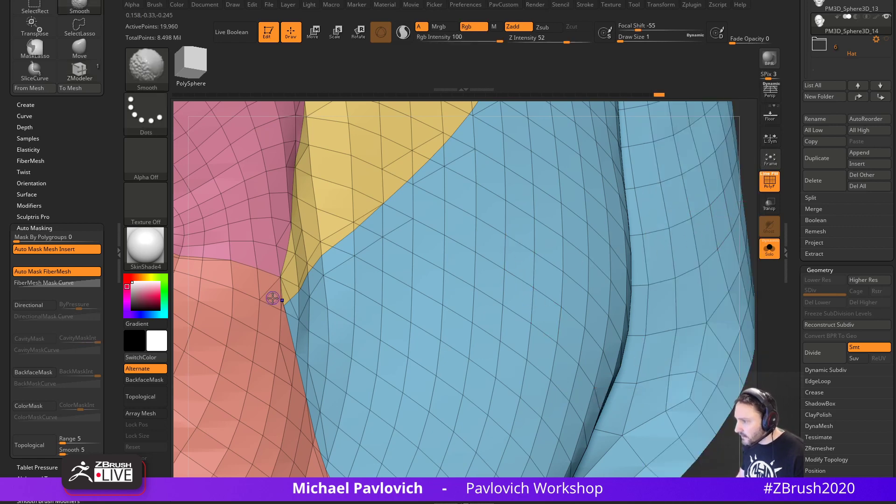
key("shift")
left_click_drag(289, 294, 294, 301, "shift")
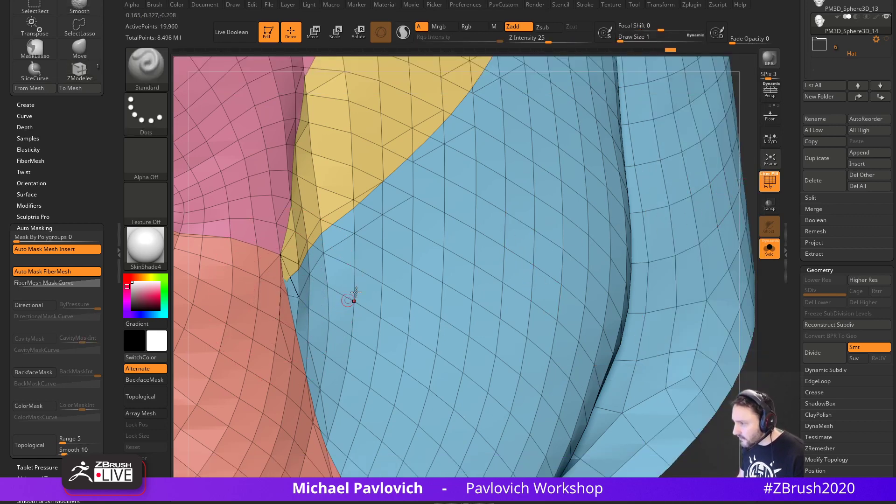
Collapse the tiny edges at the junction beside the mouth corner with the ZModeler Collapse edge action and return to the full front view.
left_click_drag(743, 136, 744, 129)
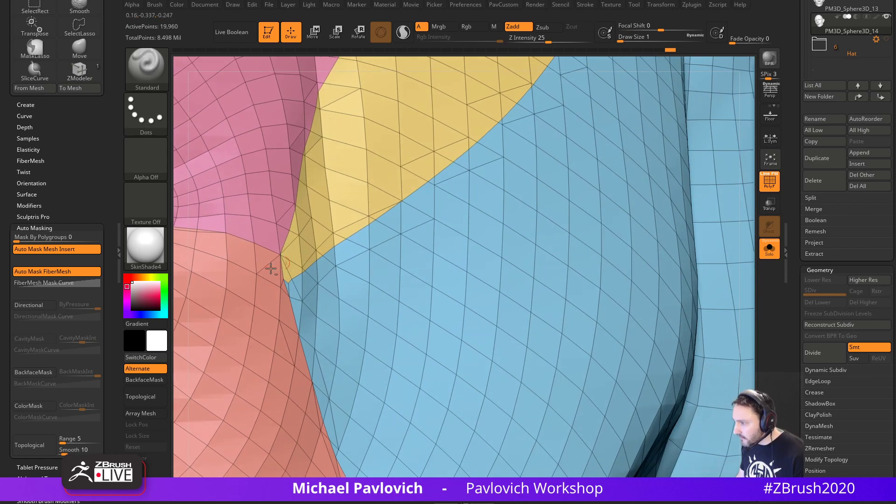
key("b")
key("z")
key("m")
key("space")
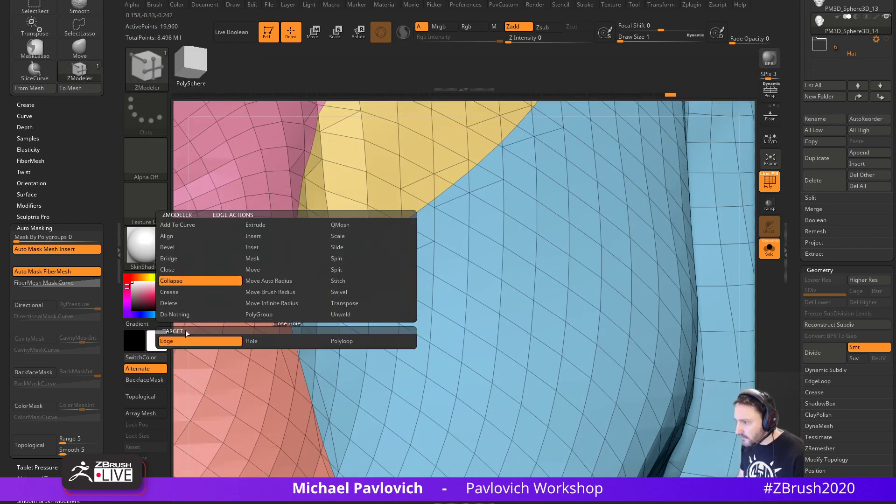
left_click(178, 284)
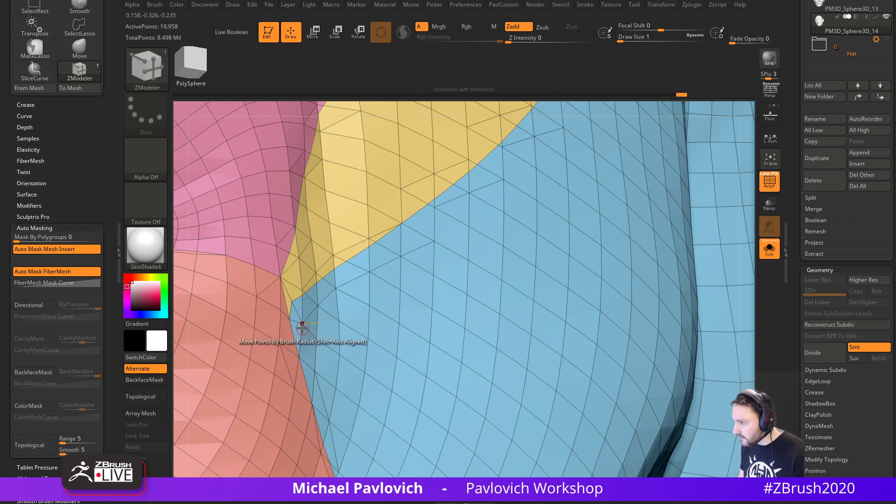
left_click(291, 310)
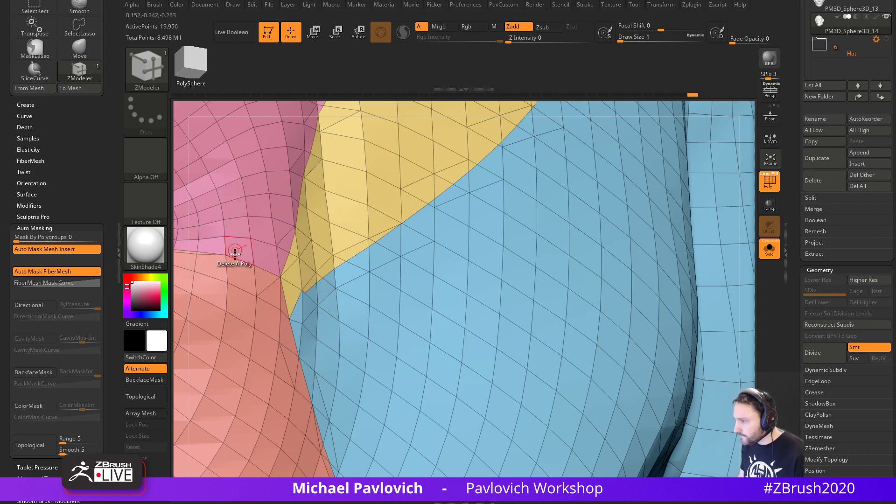
left_click_drag(752, 210, 608, 326, "alt")
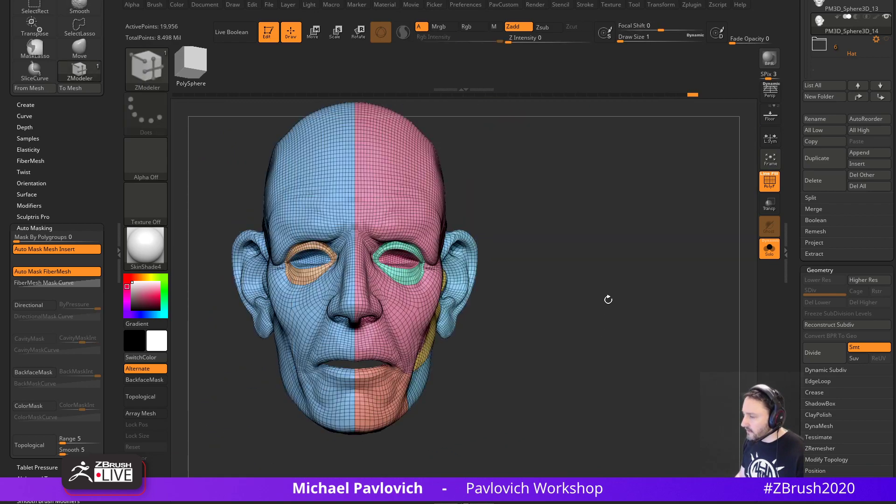
key("ctrl+shift")
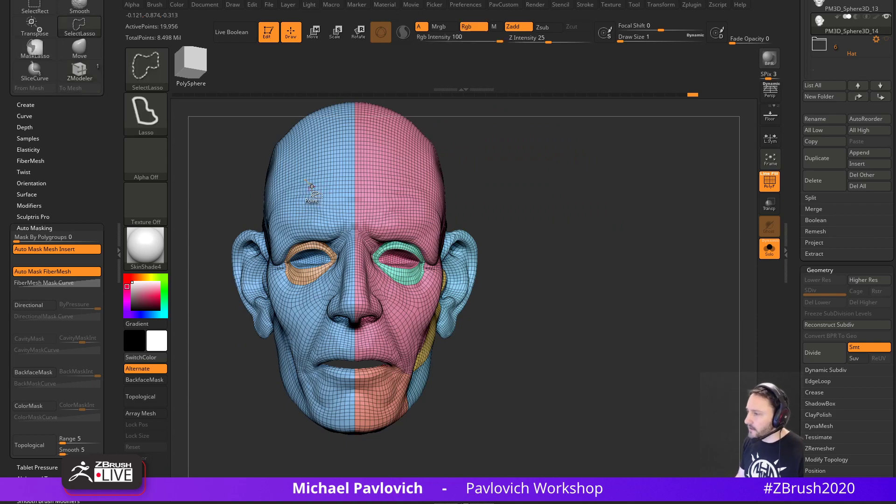
Hide the blue half of the face, its orange eye ring and inner eye group with SelectRect, and delete the hidden geometry.
left_click_drag(361, 110, 677, 220)
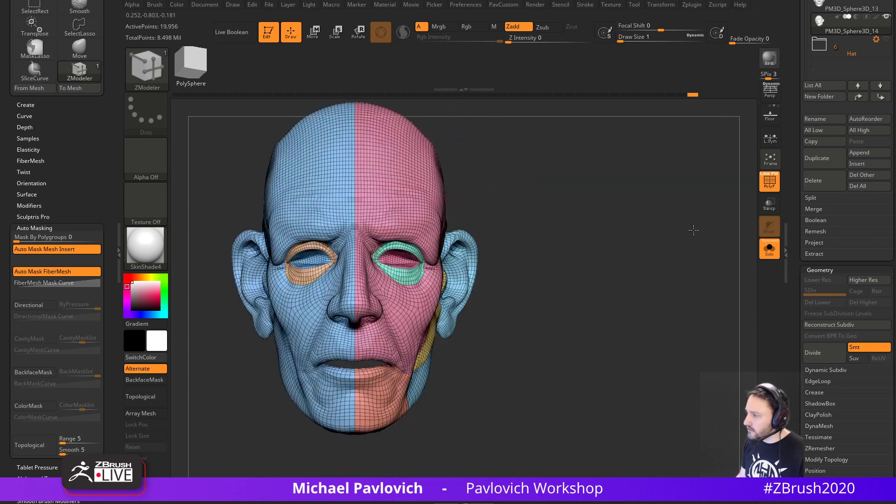
key("s")
mouse_move(691, 229)
left_mouse_down()
mouse_move(631, 231)
mouse_move(647, 279)
left_mouse_up()
left_click(316, 217, "ctrl+shift")
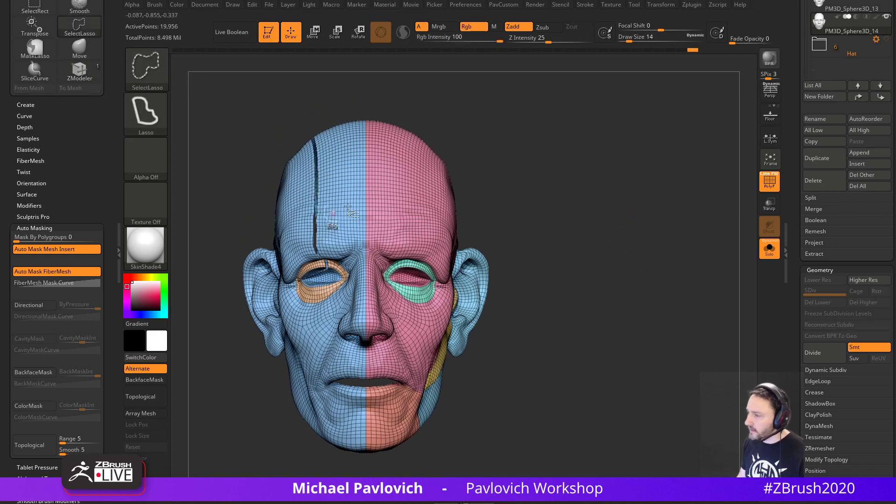
left_click(182, 91, "ctrl+shift")
left_click(144, 60, "ctrl+shift")
left_click(245, 77, "ctrl+shift")
left_click(349, 269, "ctrl+shift")
left_click(349, 269, "ctrl+shift")
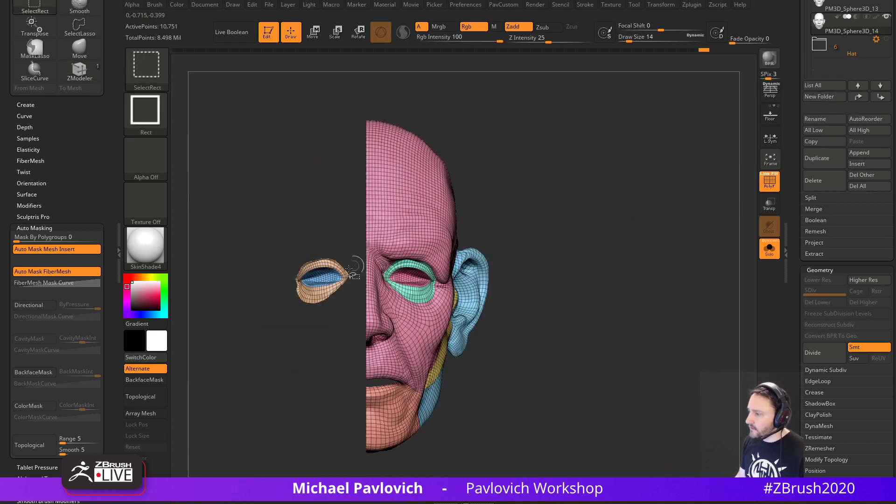
left_click(328, 272, "ctrl+shift")
left_click_drag(593, 297, 593, 299, "ctrl+shift")
left_click_drag(592, 197, 614, 214, "ctrl+shift")
key("2")
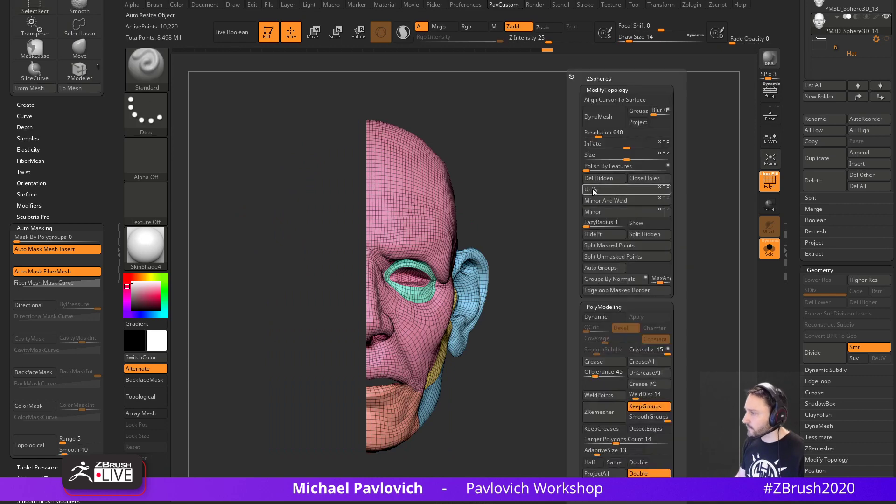
left_click(596, 179)
mouse_move(620, 271)
left_mouse_down("alt")
mouse_move(589, 258)
mouse_move(621, 266)
left_mouse_up("alt")
Set the draw size to 2 and clean up the stray polygons around the mouth corner with ZModeler.
key("2")
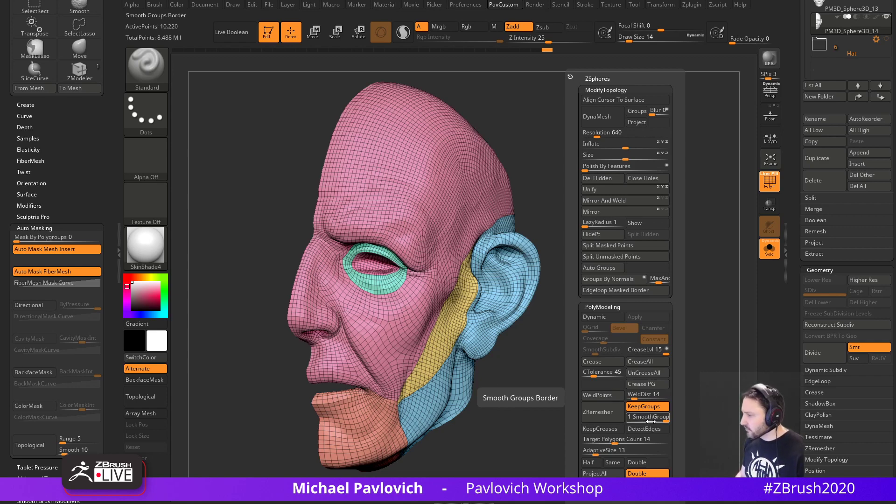
left_click_drag(555, 381, 650, 388)
mouse_move(650, 388)
left_mouse_down("alt")
mouse_move(668, 182)
mouse_move(680, 378)
mouse_move(516, 253)
mouse_move(600, 241)
mouse_move(664, 270)
mouse_move(658, 292)
mouse_move(676, 300)
mouse_move(658, 319)
left_mouse_up("alt")
key("s")
left_click_drag(539, 258, 623, 290)
left_click_drag(751, 289, 741, 294)
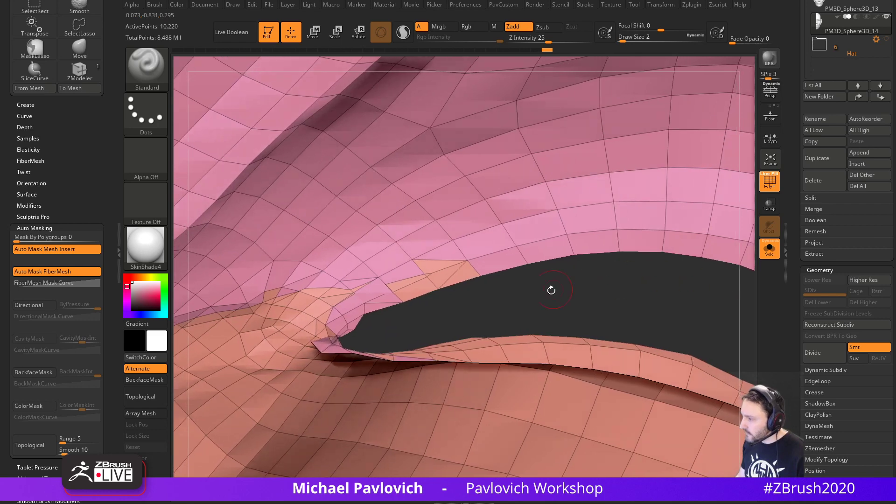
left_click_drag(552, 290, 568, 316, "alt")
key("b")
key("z")
key("m")
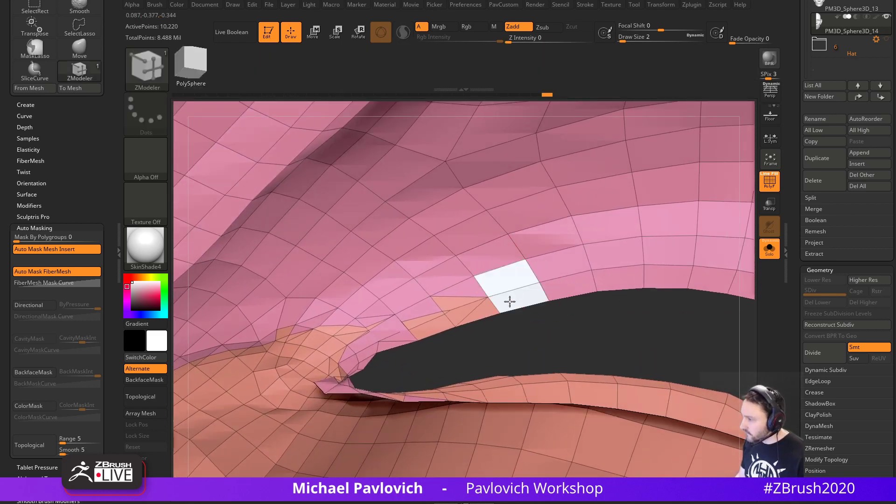
left_click_drag(460, 361, 556, 241)
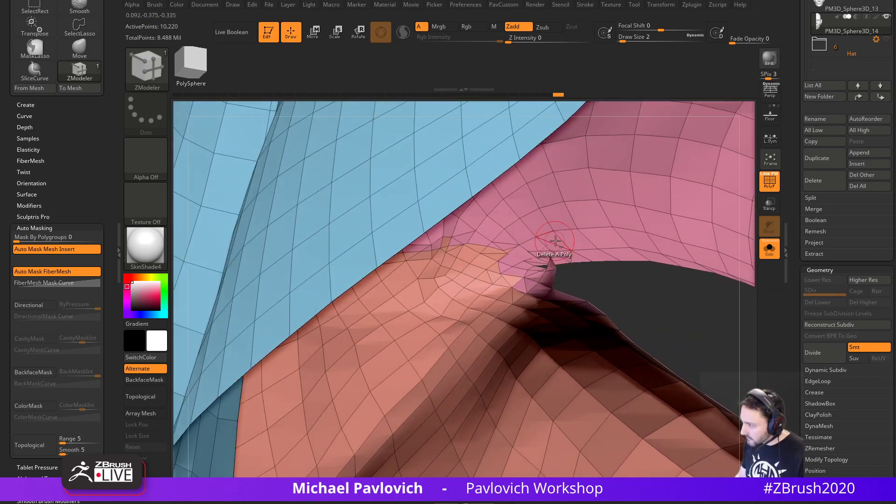
left_click(549, 280)
left_click_drag(549, 281, 485, 289)
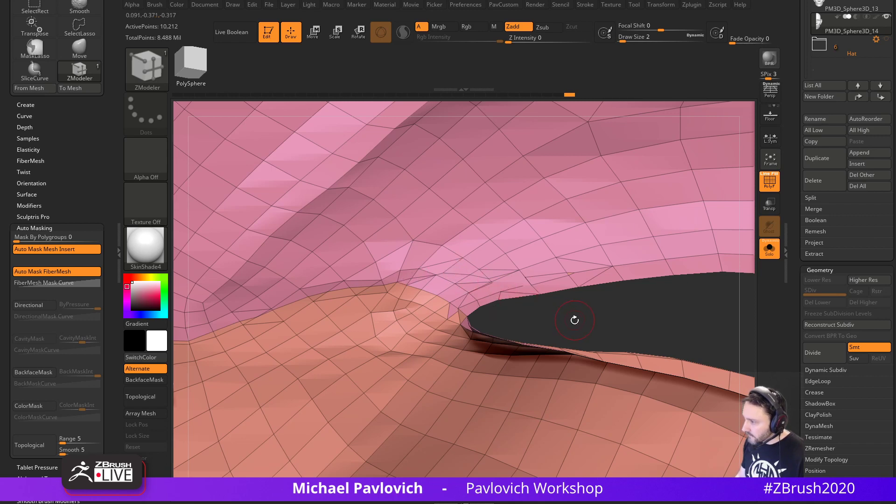
left_click_drag(574, 320, 451, 313)
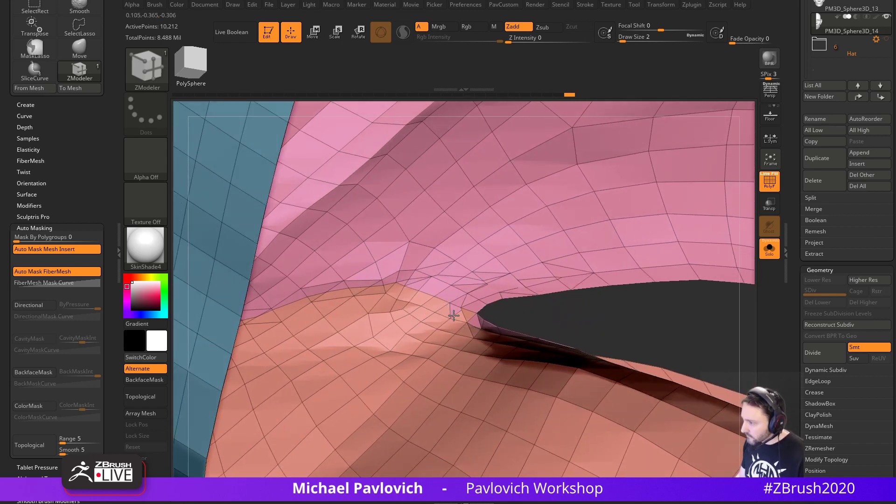
left_click_drag(550, 318, 479, 311)
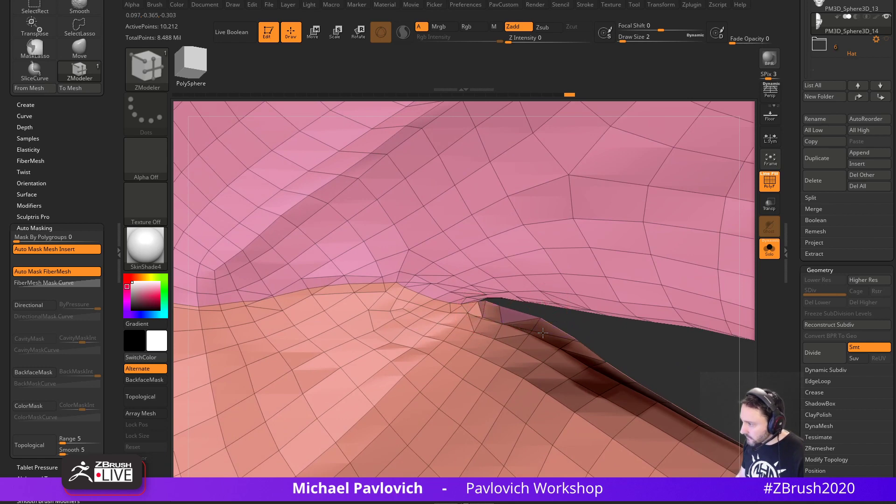
left_click_drag(617, 347, 636, 314)
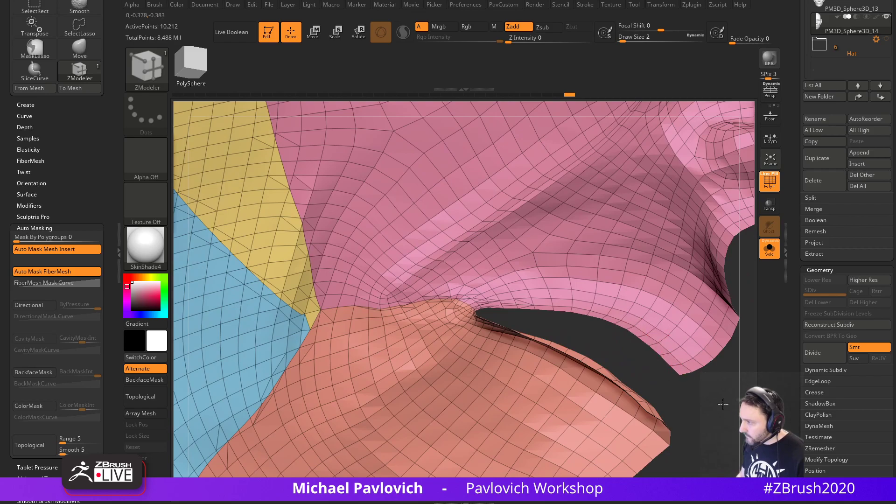
ZRemesh the half head at Half density with groups kept, weld distance 1, AdaptiveSize 18 and SmoothGroups lowered to its minimum.
left_click_drag(641, 353, 691, 406, "alt")
left_click_drag(719, 368, 682, 349)
mouse_move(682, 349)
left_mouse_down()
mouse_move(694, 346)
mouse_move(671, 342)
left_mouse_up()
key("space")
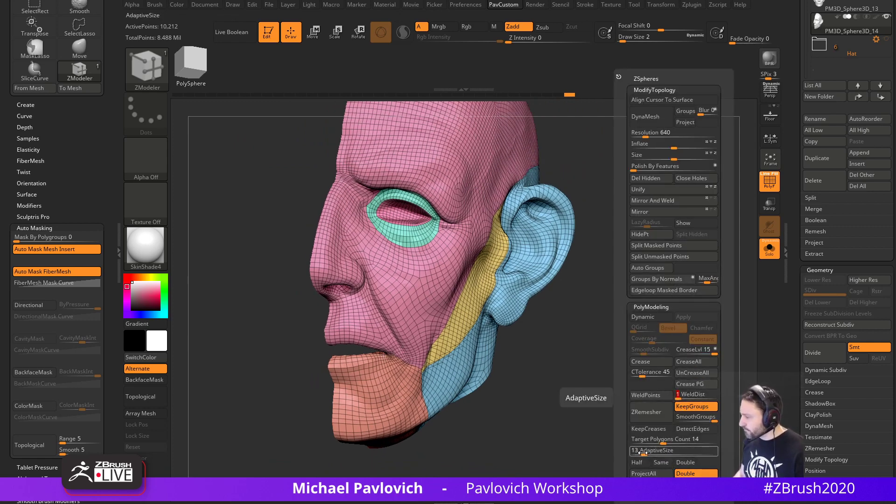
left_click_drag(645, 453, 633, 454)
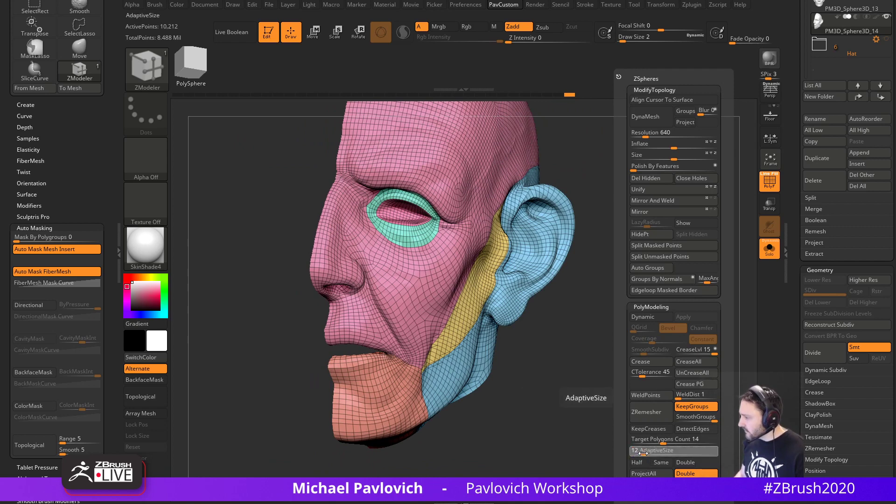
left_click(649, 453)
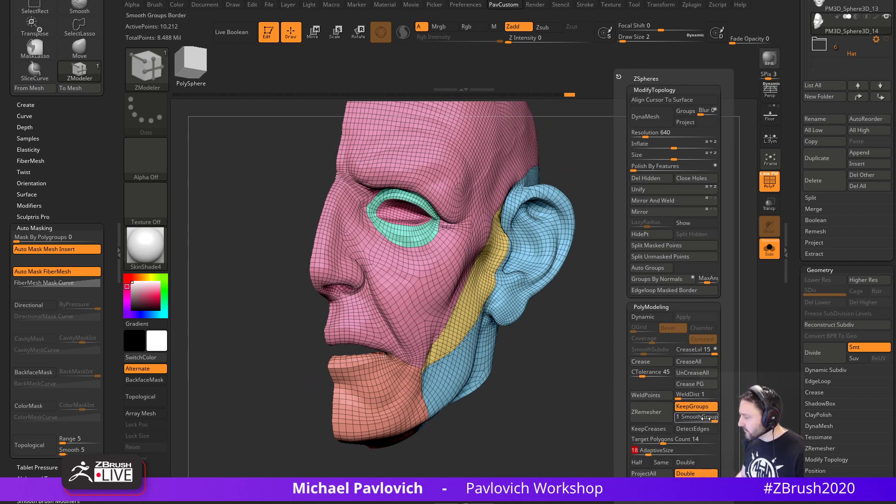
left_click(656, 421)
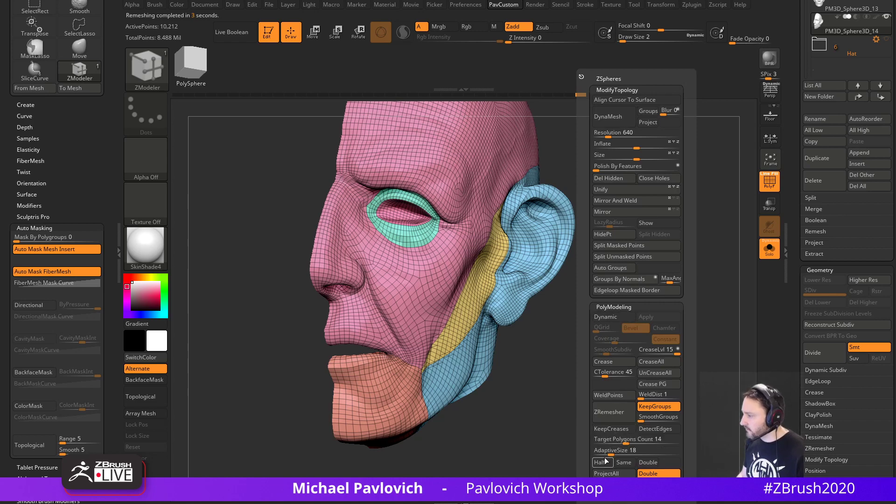
left_click(607, 461)
left_click(627, 419)
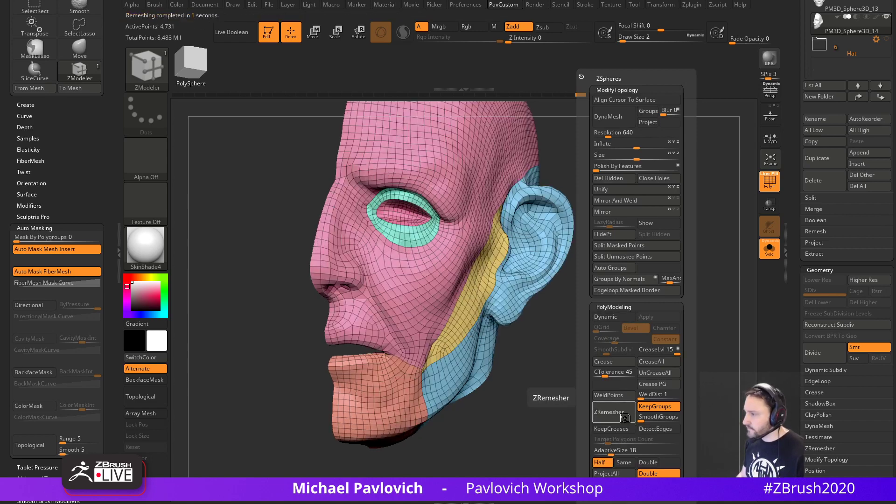
Isolate the tiny stray mesh patch at the mouth corner, invert the visibility and delete the hidden patch.
left_click_drag(654, 319, 665, 343)
left_click_drag(666, 343, 709, 391, "alt")
left_click_drag(379, 315, 404, 334, "alt")
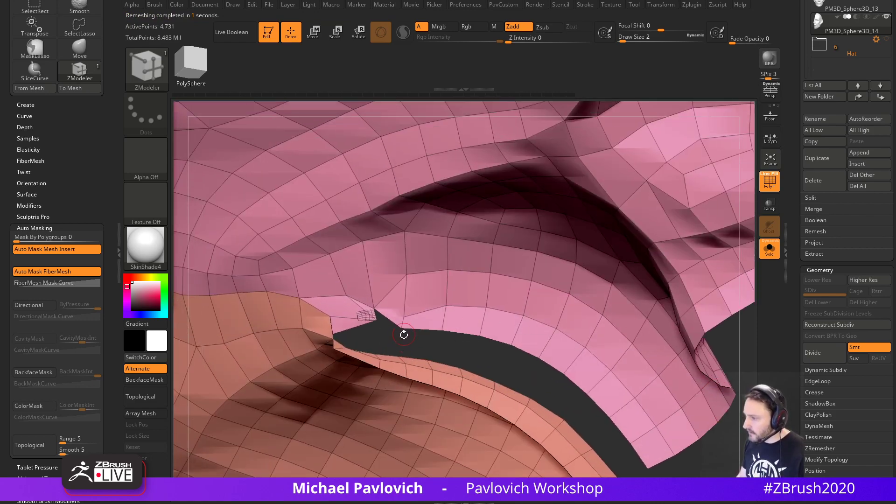
key("ctrl+shift")
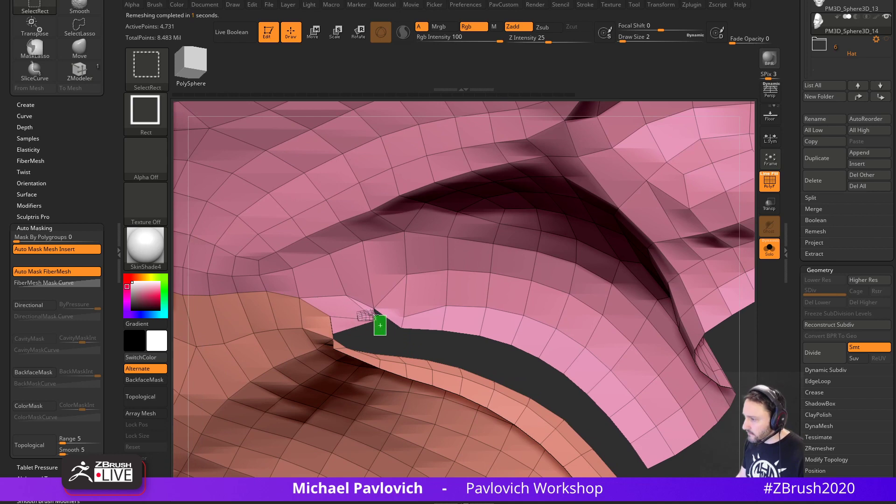
left_click_drag(363, 316, 363, 316, "ctrl+shift")
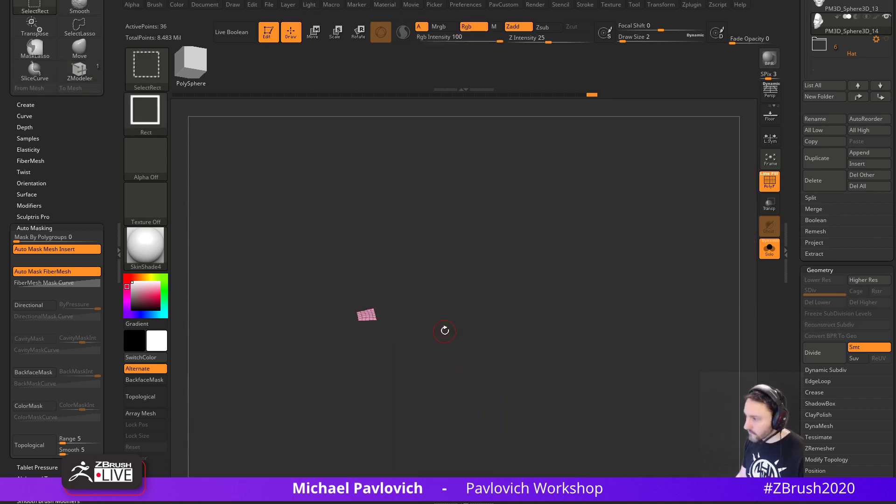
left_click_drag(477, 319, 490, 353, "ctrl+shift")
key("3")
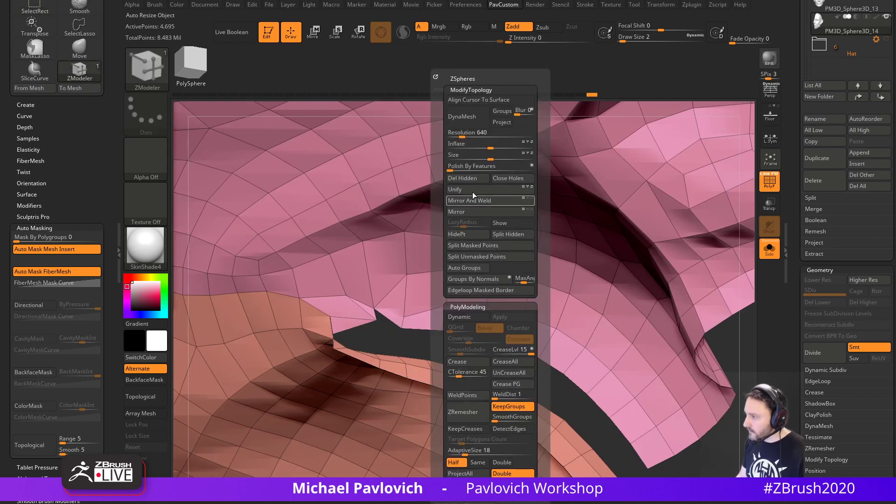
Collapse the notch edge on the upper lip border beside the mouth corner with the ZModeler Collapse edge action.
key("space")
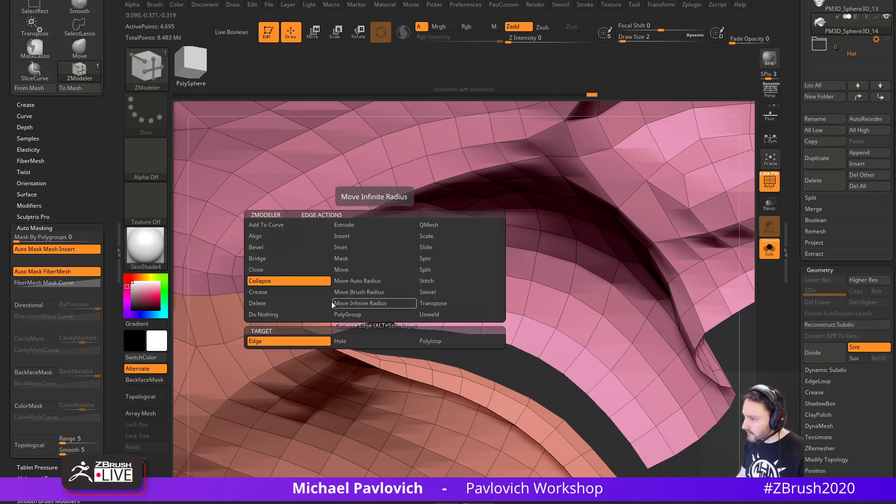
left_click(285, 282)
left_click(375, 314)
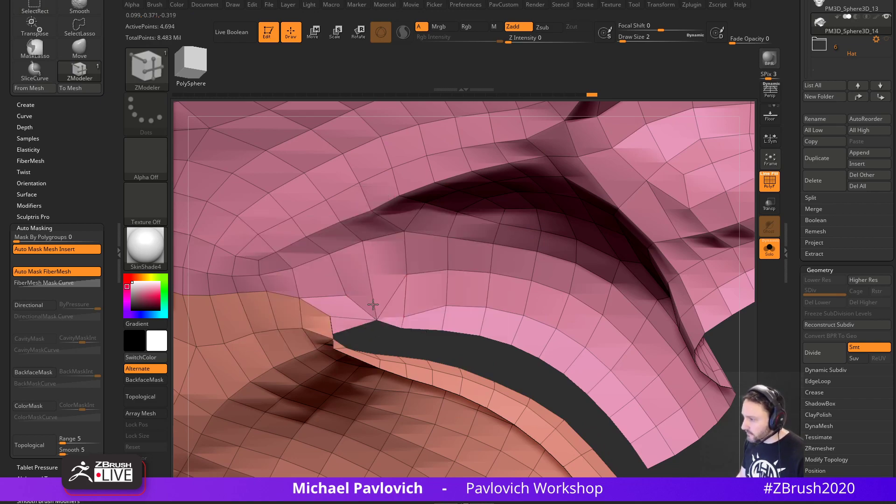
mouse_move(391, 345)
left_mouse_down()
mouse_move(420, 327)
mouse_move(420, 304)
mouse_move(368, 324)
mouse_move(275, 326)
mouse_move(343, 303)
left_mouse_up()
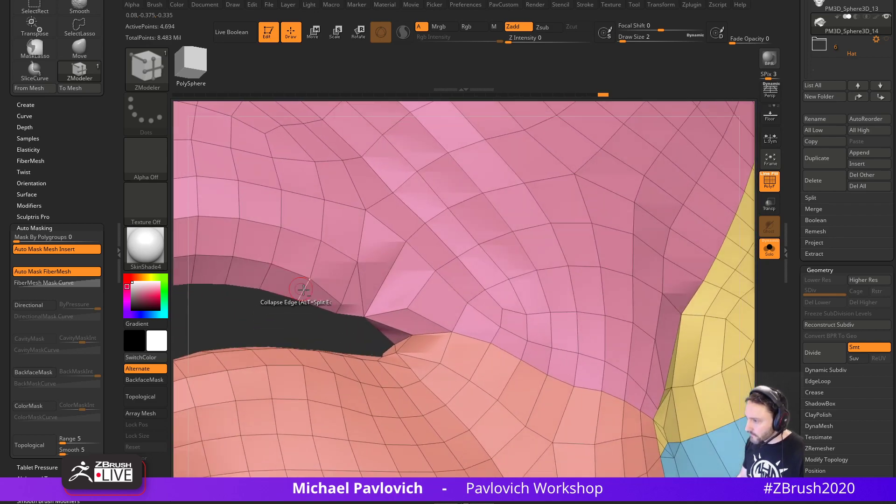
Set the ZModeler point action to Bridge with the Two Points target for the mesh beside the mouth corner.
key("space")
left_click(270, 303)
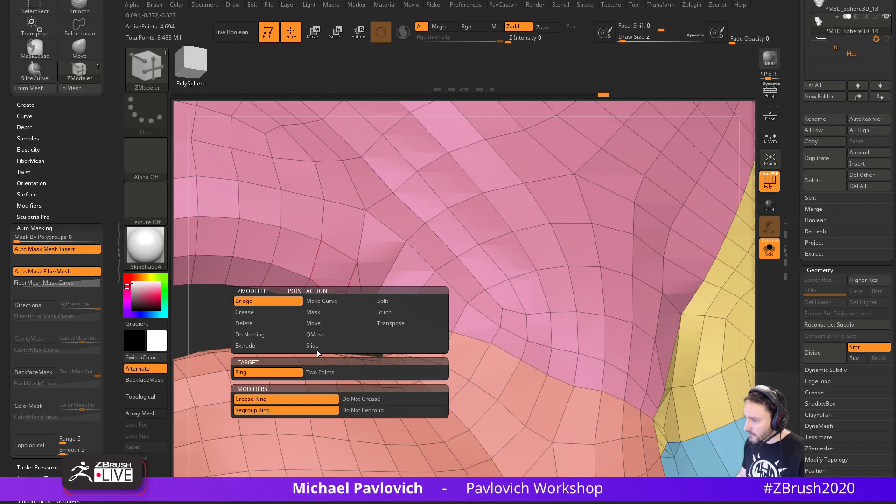
key("space")
left_click(326, 366)
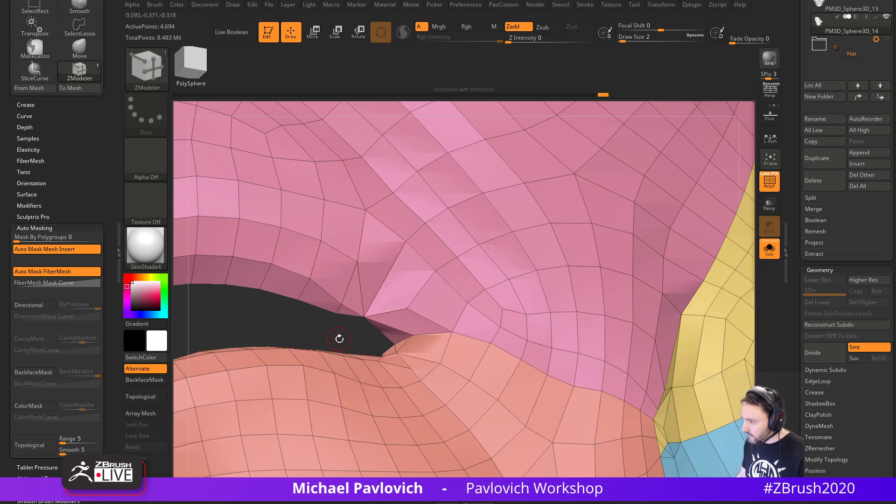
left_click_drag(341, 336, 340, 340)
Collapse the tiny edges where the pink, yellow, blue and orange polygroups meet on the cheek.
right_click_drag(340, 339, 225, 376)
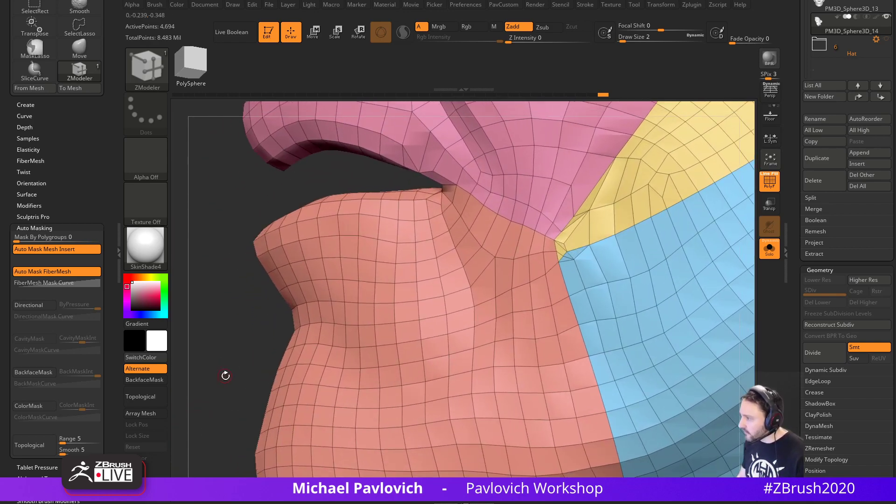
right_click(559, 257)
left_click(469, 281)
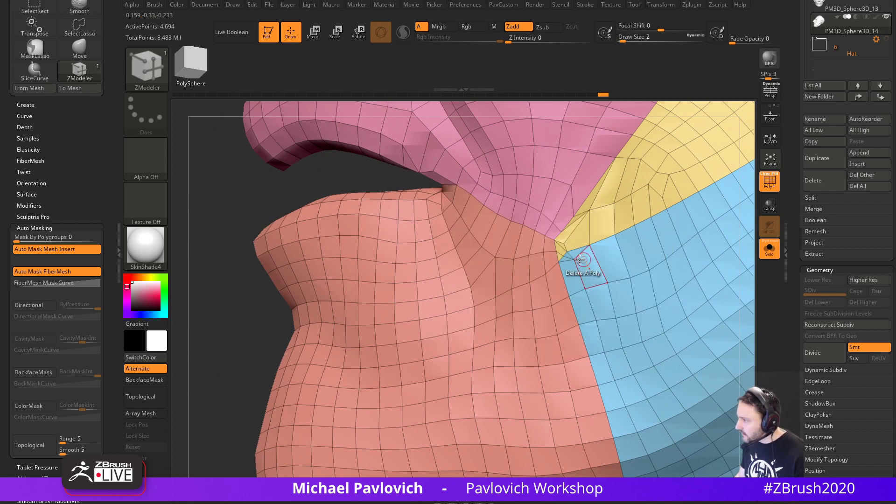
left_click(557, 256)
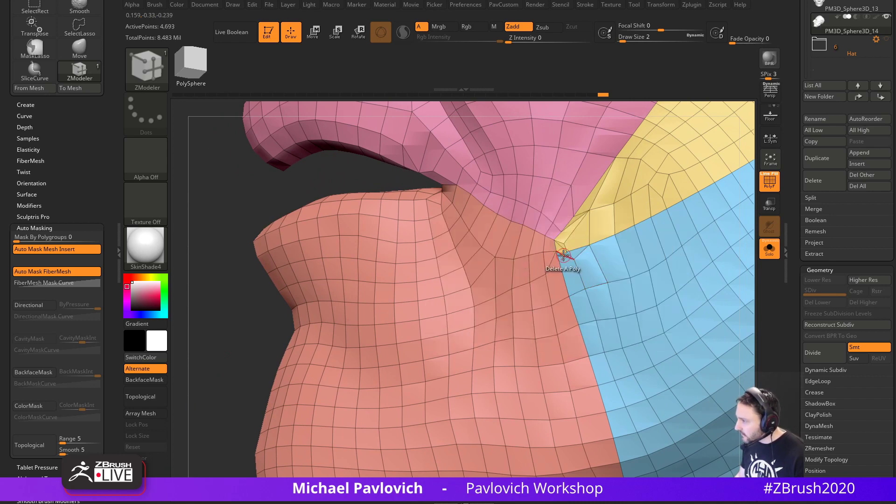
left_click(564, 253)
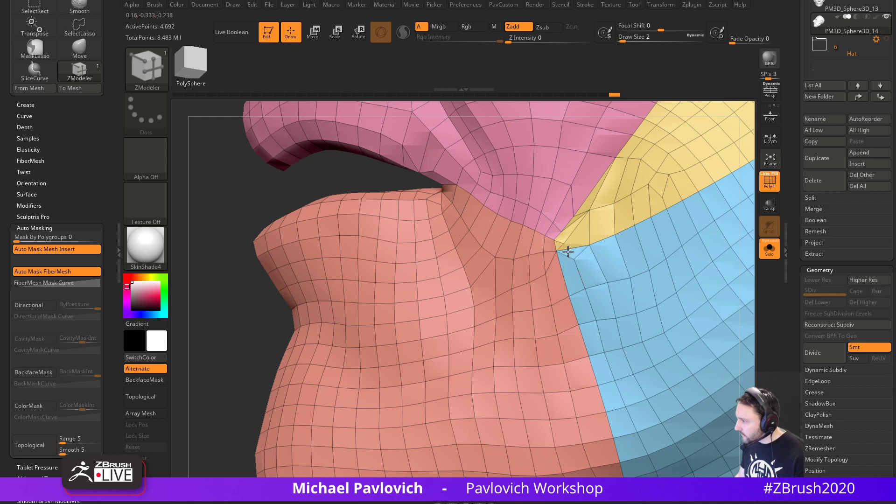
left_click(559, 252)
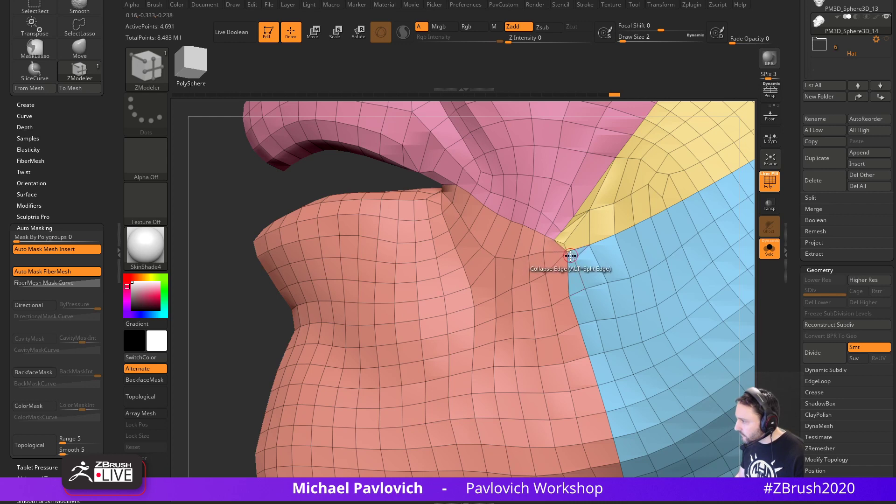
left_click(566, 248)
left_click(566, 233)
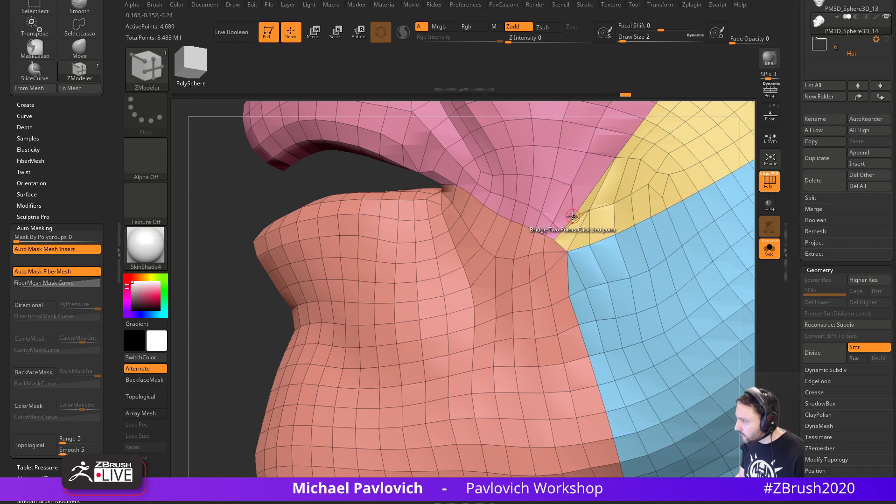
left_click(568, 222)
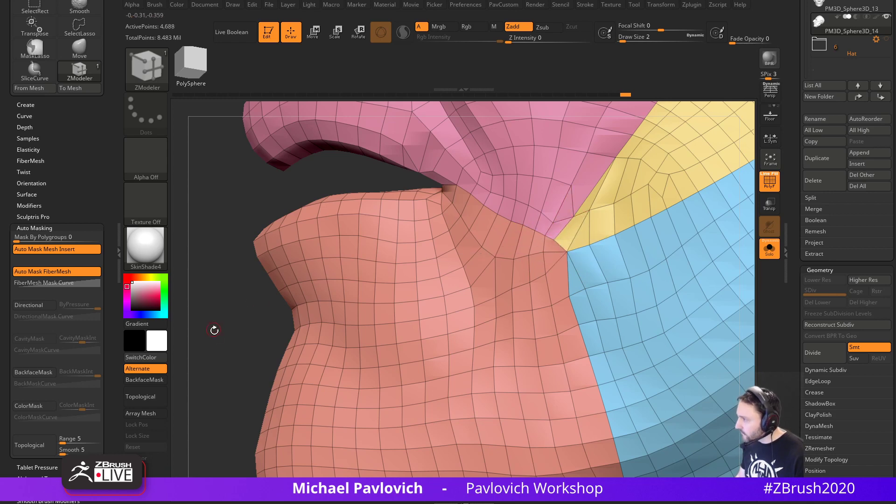
ZRemesh the cleaned half head again at Half density with AdaptiveSize 18 and groups kept.
left_click_drag(213, 331, 682, 303)
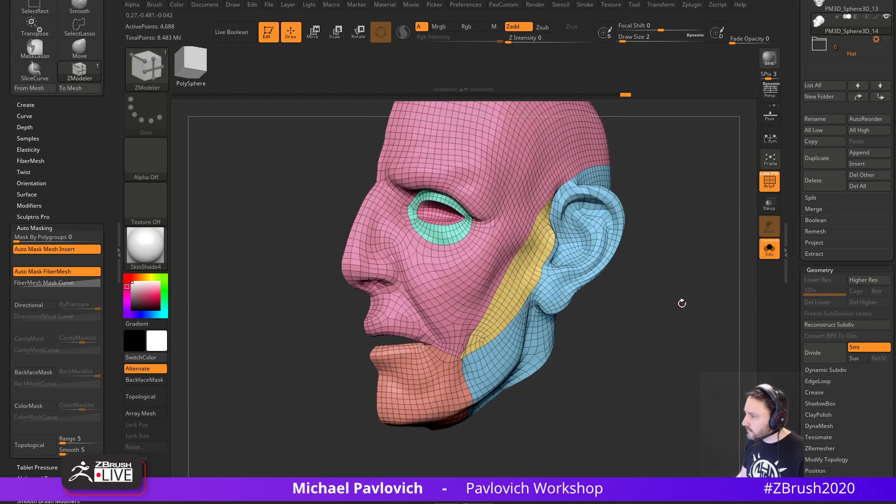
key("space")
left_click(647, 415)
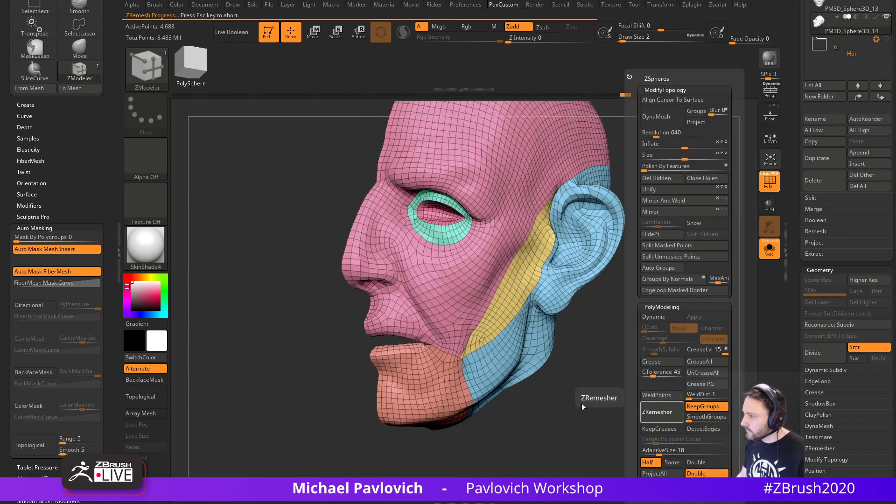
Switch to the Move brush with a draw size of 3 for the cheek junction of the polygroups.
mouse_move(623, 352)
left_mouse_down()
mouse_move(672, 362)
mouse_move(690, 354)
mouse_move(630, 356)
mouse_move(617, 318)
mouse_move(674, 363)
mouse_move(652, 342)
mouse_move(637, 402)
mouse_move(670, 402)
mouse_move(669, 410)
left_mouse_up()
key("b")
key("m")
key("v")
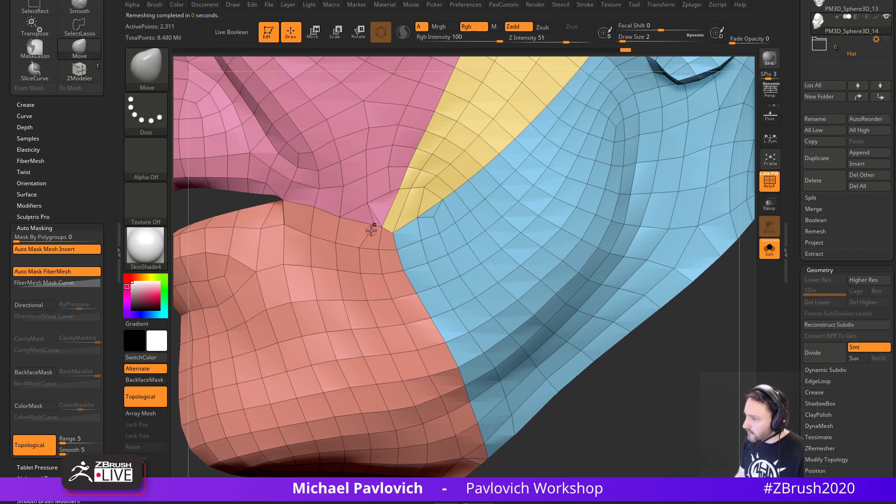
key("bracketright")
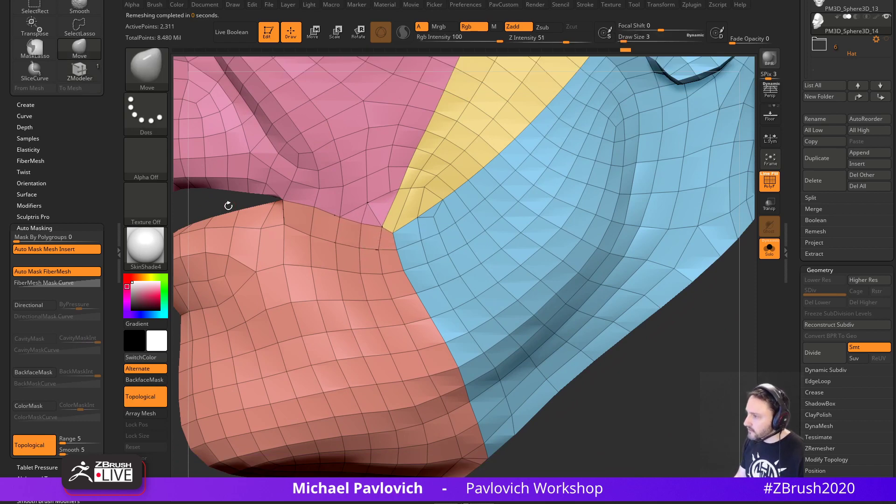
mouse_move(644, 405)
left_mouse_down()
mouse_move(649, 428)
mouse_move(666, 430)
mouse_move(671, 416)
left_mouse_up()
Split the pink edge just above the cheek junction using the ZModeler Split edge action.
key("b")
key("z")
key("m")
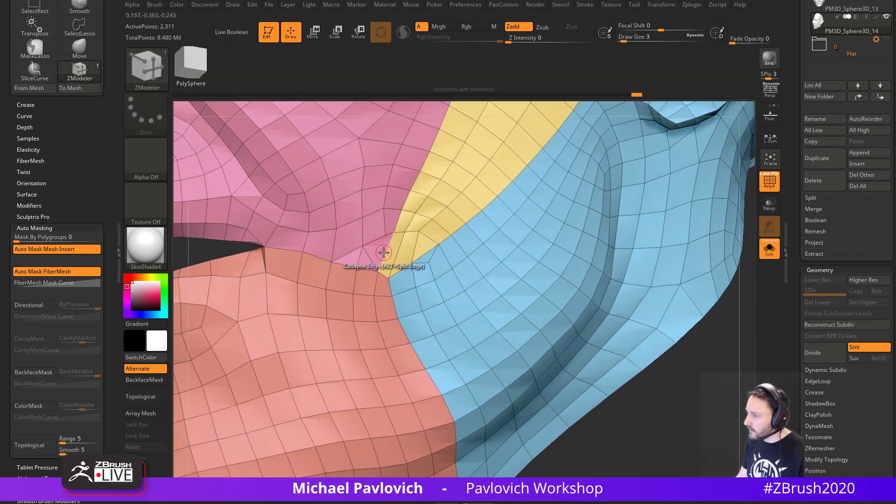
key("space")
left_click(422, 270)
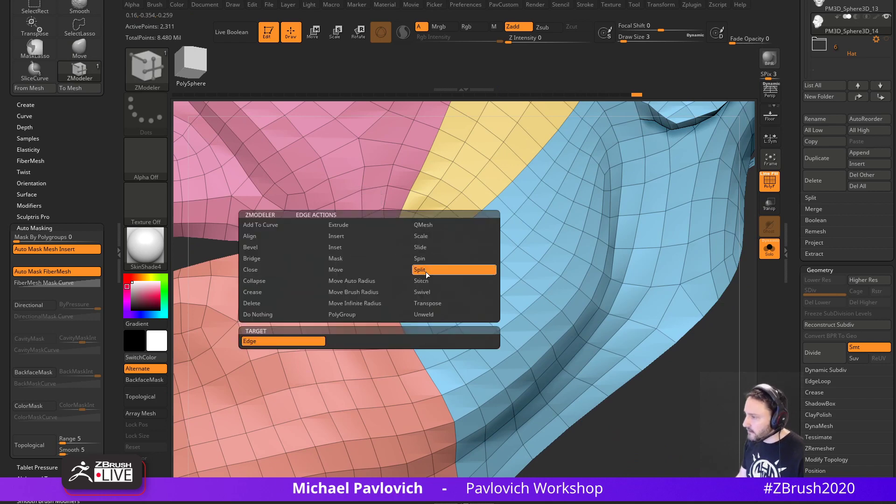
left_click(375, 255)
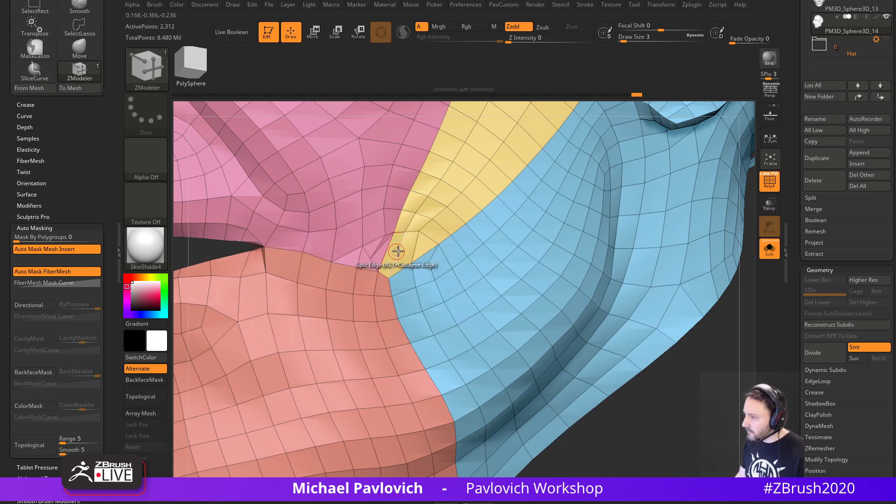
Smooth the pink mesh around the split edge at the cheek junction, working with the Move brush active.
key("b")
key("m")
key("v")
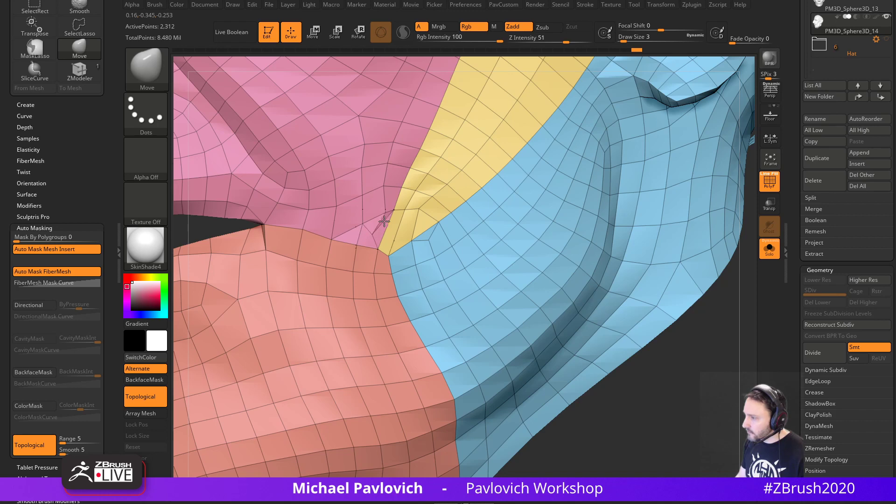
left_click_drag(372, 226, 386, 224, "shift")
left_click_drag(680, 418, 667, 397)
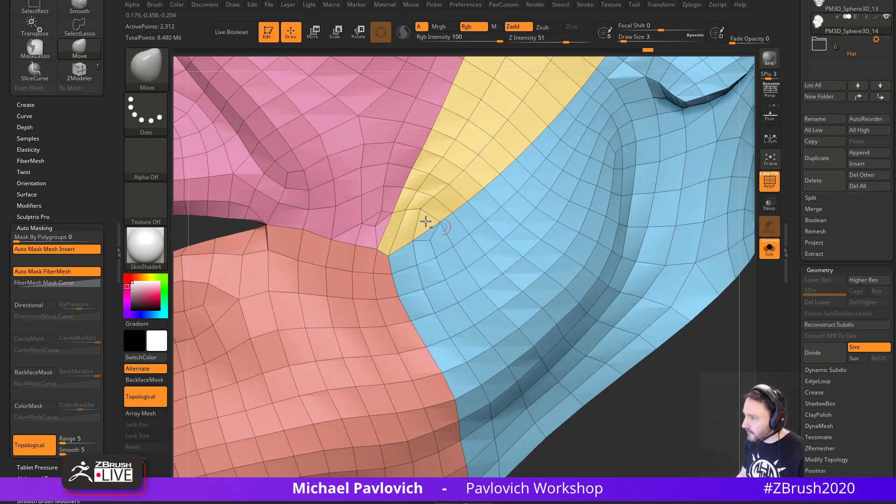
Collapse the short pink edge above the cheek junction with the ZModeler Collapse action, undoing the extra collapse on the yellow border.
key("b")
key("z")
key("m")
key("space")
left_click(282, 279)
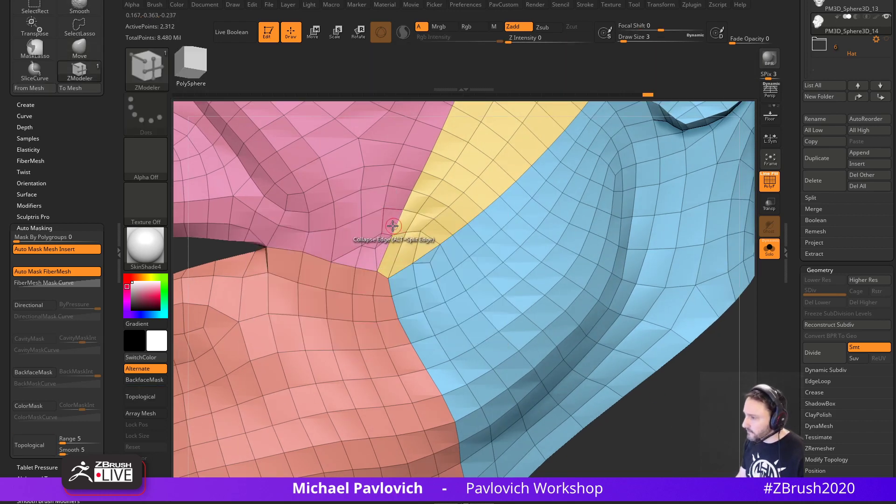
left_click(374, 242)
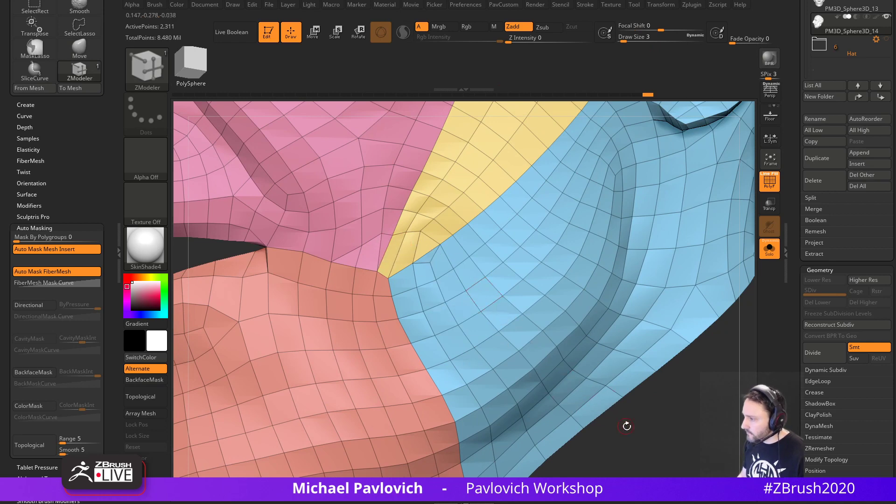
mouse_move(627, 426)
left_mouse_down()
mouse_move(646, 428)
mouse_move(618, 416)
left_mouse_up()
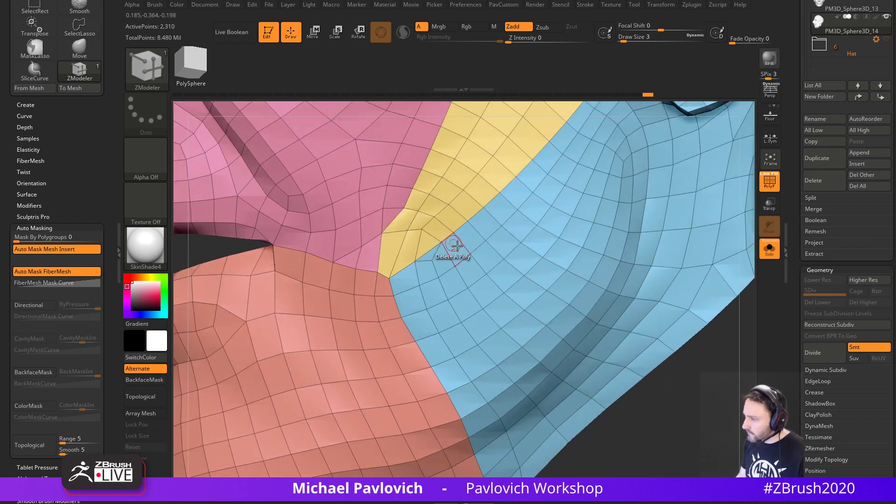
key("ctrl+z")
Mirror and weld the cleaned half head into a full head.
left_click_drag(635, 441, 644, 390)
key("space")
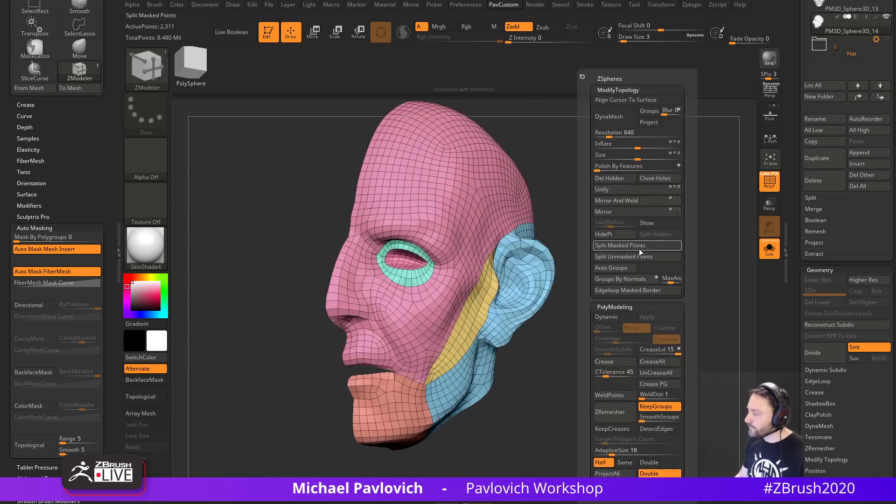
left_click(621, 212)
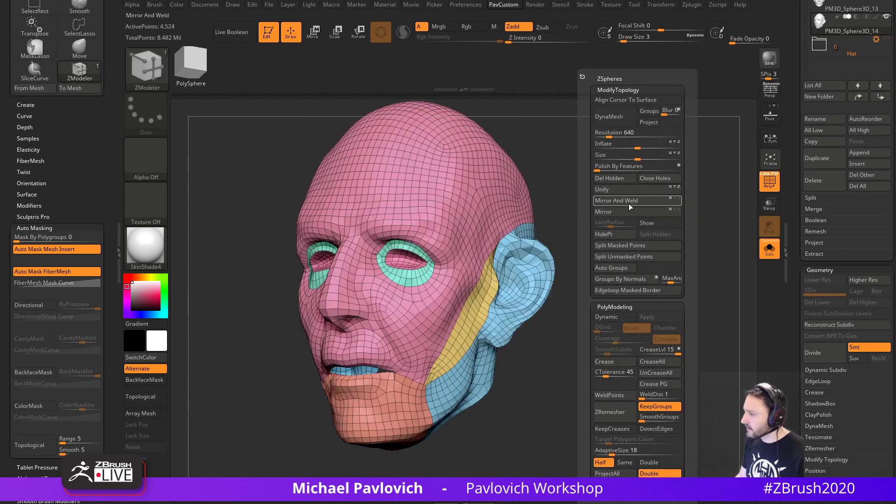
mouse_move(635, 224)
left_mouse_down()
mouse_move(655, 253)
mouse_move(640, 248)
left_mouse_up()
Smooth the full head's centre area on the face and back of the skull at draw size 35, undoing the last stroke.
key("s")
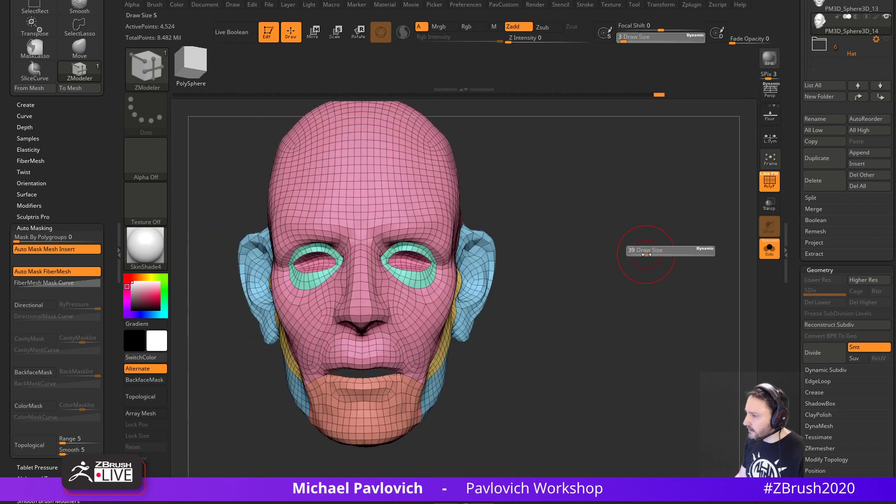
key("1")
left_click_drag(358, 105, 372, 384, "shift")
left_click_drag(401, 422, 523, 261)
left_click_drag(346, 195, 347, 187, "shift")
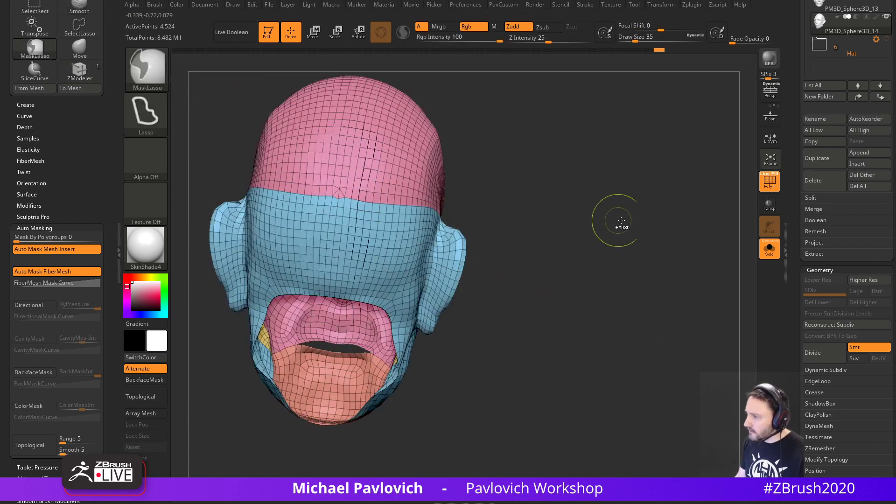
key("ctrl+z")
Set the ZModeler edge action to Delete at the centre seam on the back of the head.
mouse_move(631, 199)
left_mouse_down("alt")
mouse_move(642, 228)
mouse_move(719, 228)
left_mouse_up("alt")
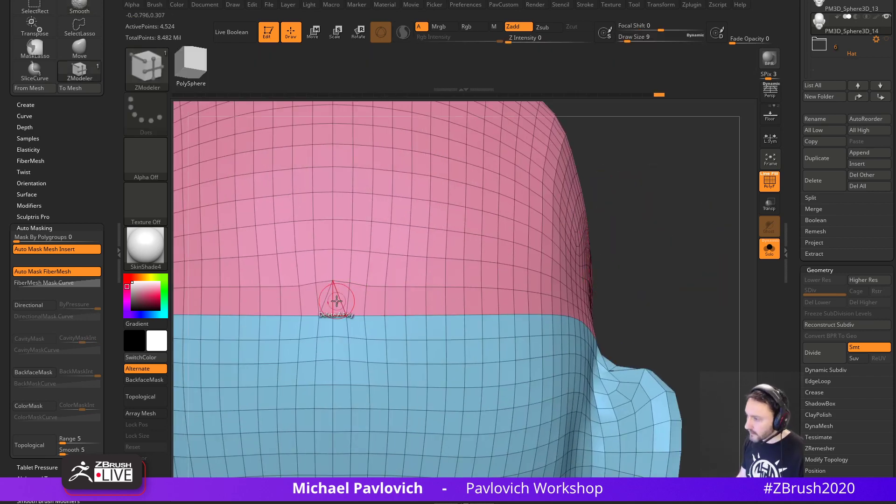
key("space")
left_click(242, 300)
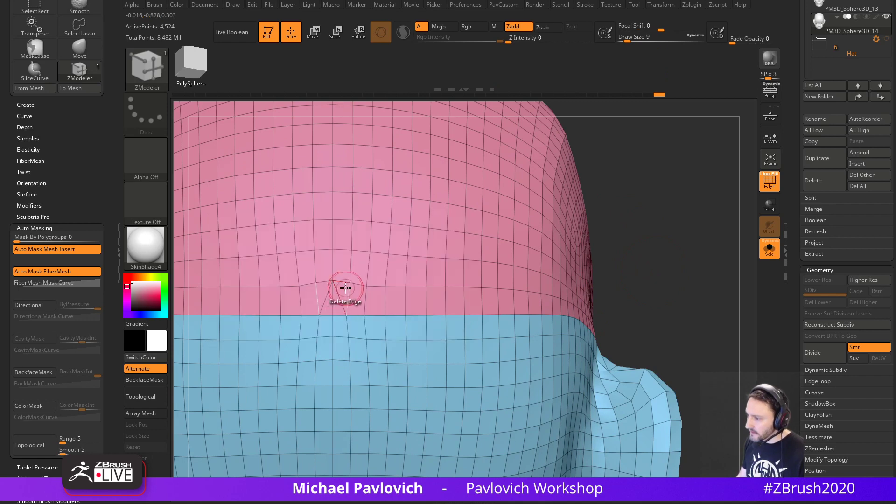
Frame the whole head and select the Standard brush with a draw size of 18.
key("f")
mouse_move(583, 190)
left_mouse_down()
mouse_move(658, 279)
mouse_move(684, 237)
mouse_move(646, 252)
mouse_move(653, 252)
mouse_move(653, 278)
mouse_move(661, 253)
mouse_move(656, 282)
left_mouse_up()
key("s")
key("s")
key("b")
key("s")
key("t")
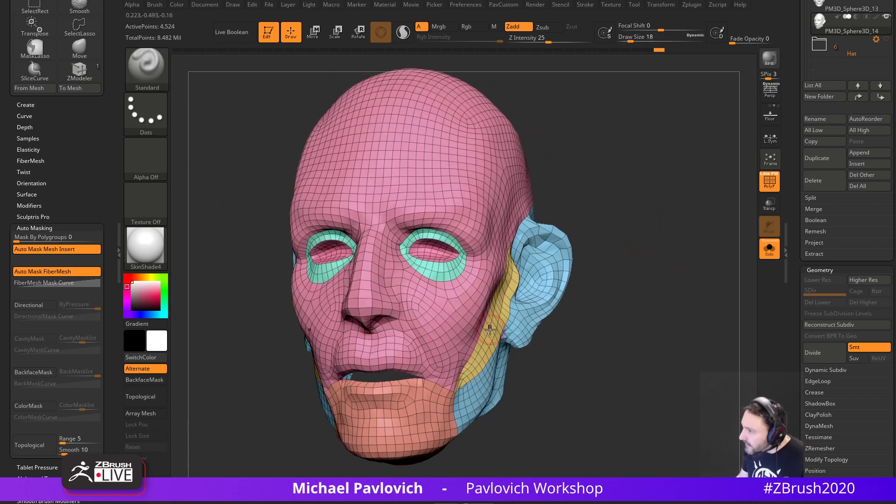
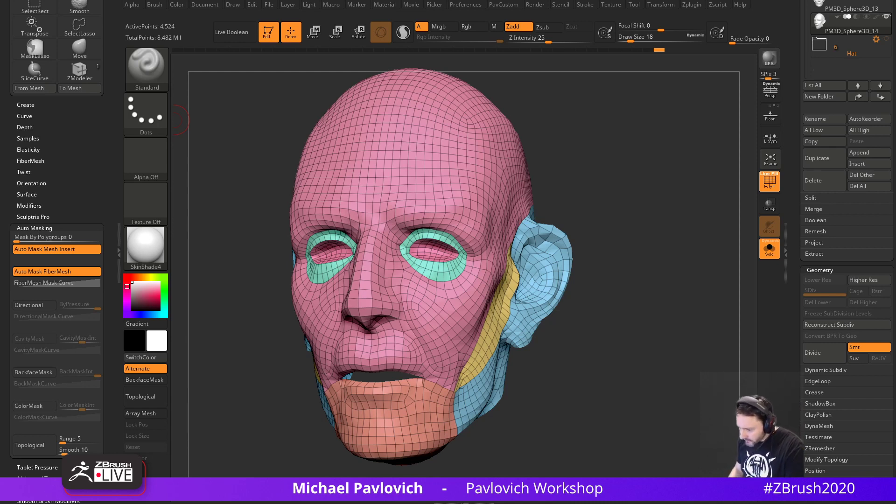
Examine the mirrored head's polygroups from both sides and the front, and set the draw size to 8.
right_click_drag(619, 235, 665, 234)
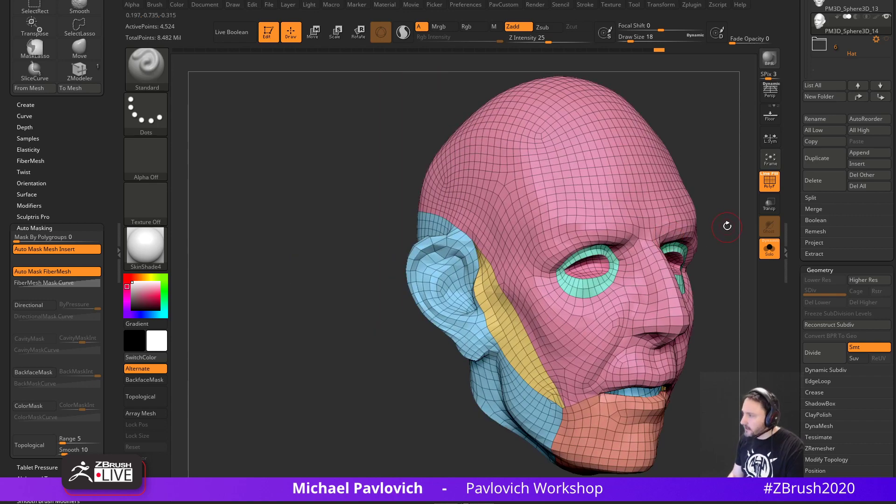
right_click_drag(727, 226, 555, 236)
right_click_drag(244, 296, 324, 307, "shift")
mouse_move(688, 257)
right_mouse_down("alt")
mouse_move(671, 234)
mouse_move(671, 253)
mouse_move(583, 255)
mouse_move(678, 271)
right_mouse_up("alt")
key("s")
left_click_drag(679, 271, 675, 272)
right_click_drag(674, 272, 676, 222)
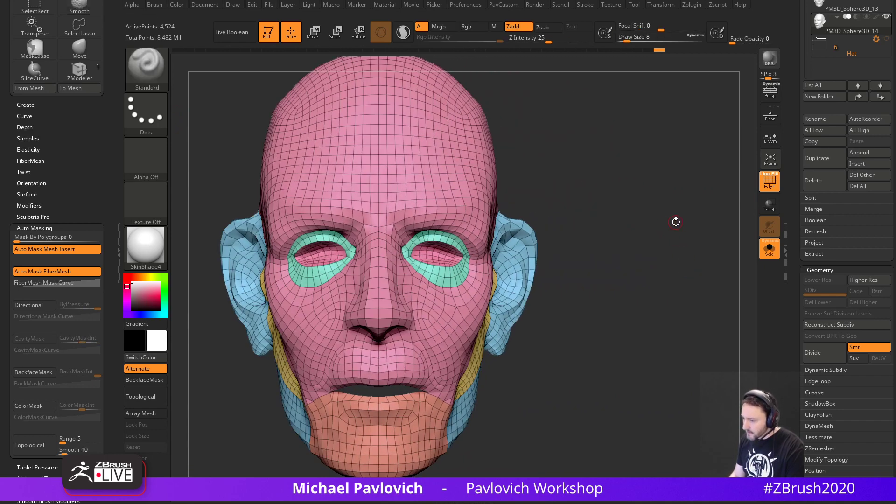
right_click_drag(674, 256, 665, 254)
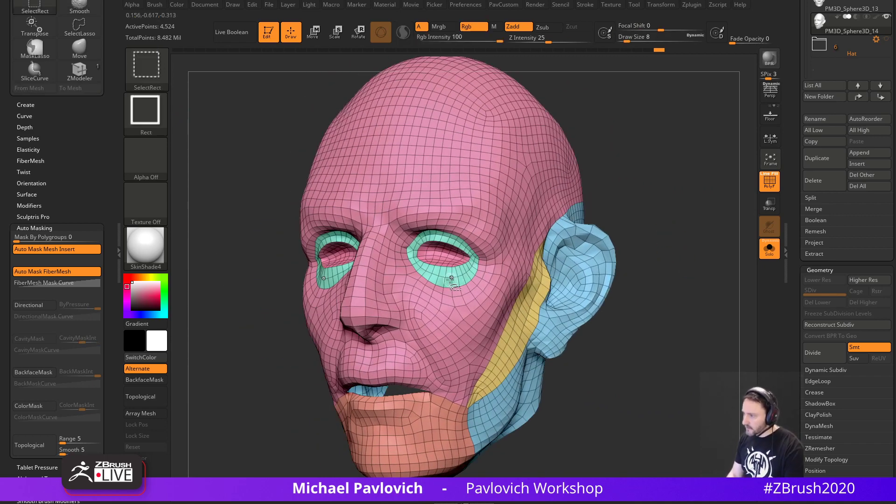
Isolate the eye rings and face by visibility and merge the teal and pink areas into a single polygroup.
left_click(463, 274, "ctrl+shift")
left_click_drag(644, 231, 701, 275, "ctrl+shift")
left_click(469, 234, "ctrl+shift")
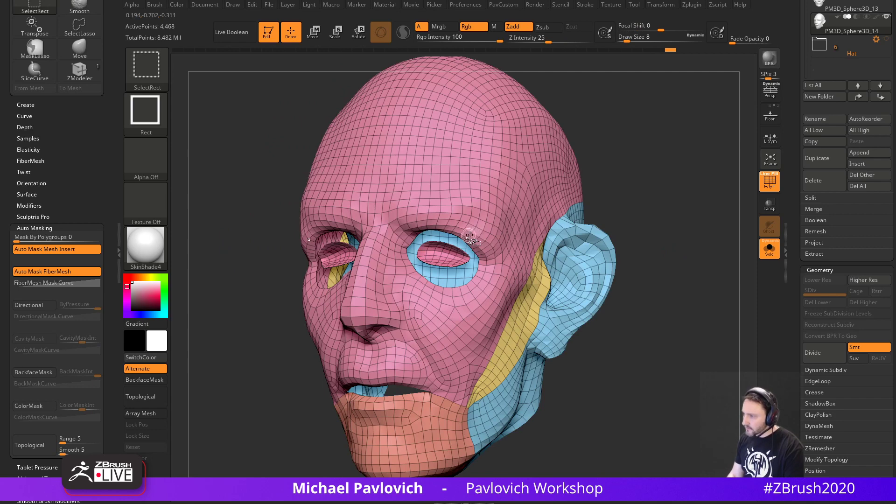
left_click_drag(673, 174, 710, 253, "ctrl+shift")
mouse_move(648, 243)
left_mouse_down("ctrl+shift")
mouse_move(636, 216)
mouse_move(696, 255)
left_mouse_up("ctrl+shift")
left_click(457, 259, "ctrl+shift")
left_click(684, 257, "ctrl+shift")
mouse_move(690, 204)
right_mouse_down()
mouse_move(700, 226)
mouse_move(675, 233)
mouse_move(701, 234)
mouse_move(686, 204)
right_mouse_up()
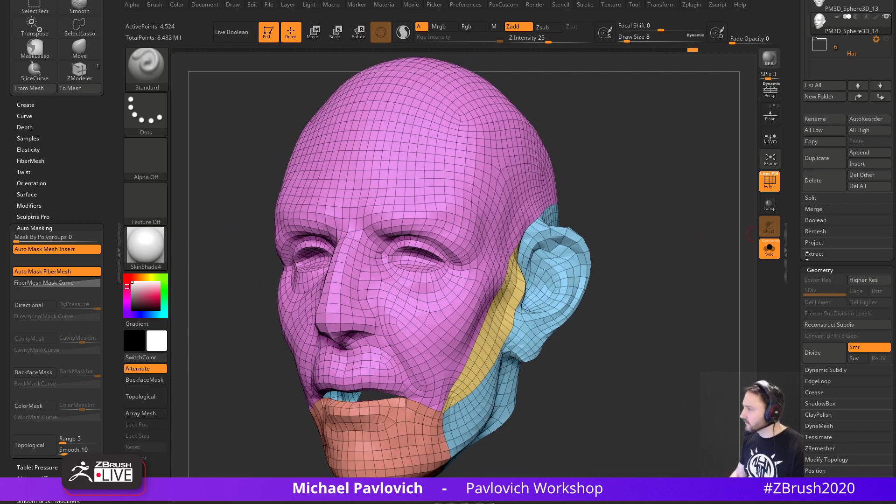
Open the EdgeLoop geometry settings and set the Panel Loops Polish to 4 with its closed-dot option.
scroll(796, 209, "down", 5)
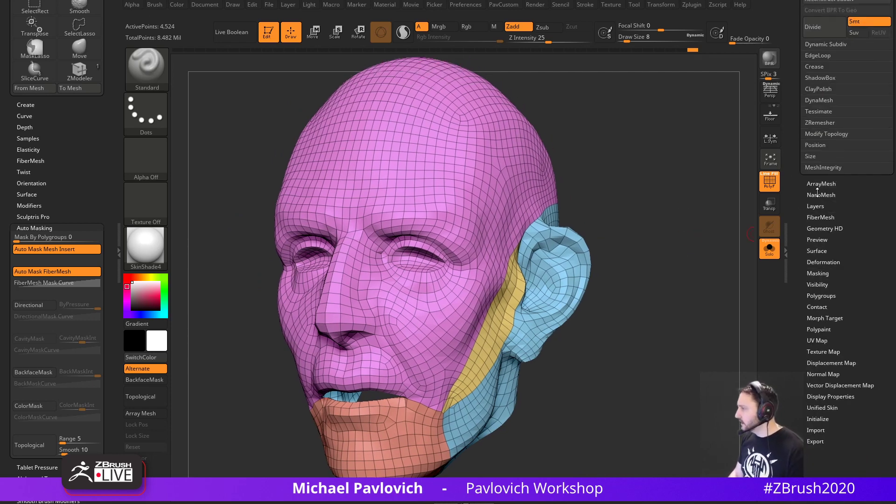
scroll(802, 229, "down", 2)
key("shift")
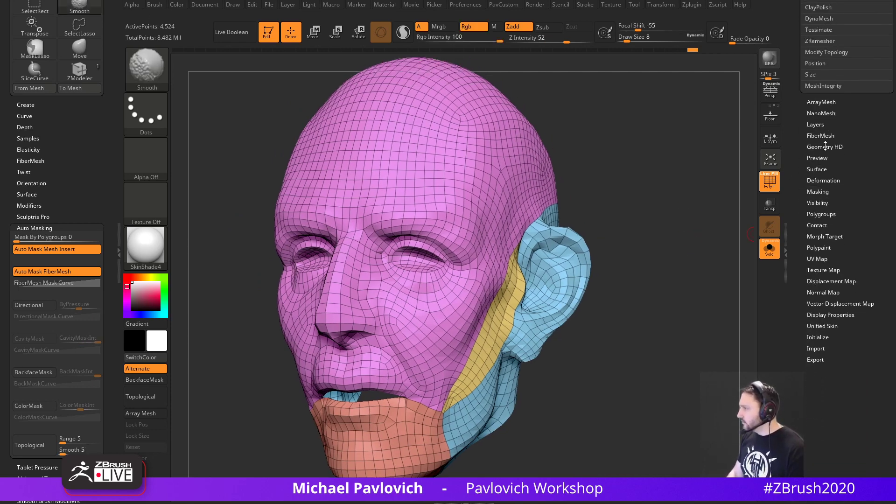
scroll(819, 233, "up", 5)
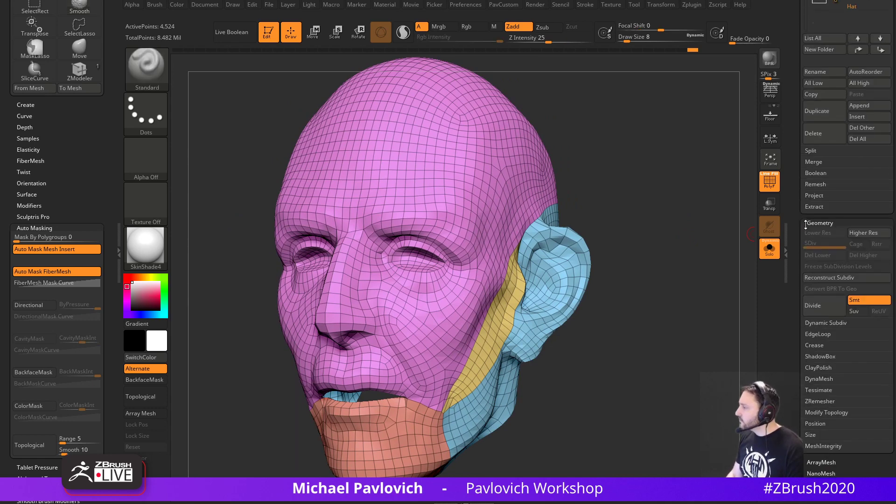
left_click(816, 334)
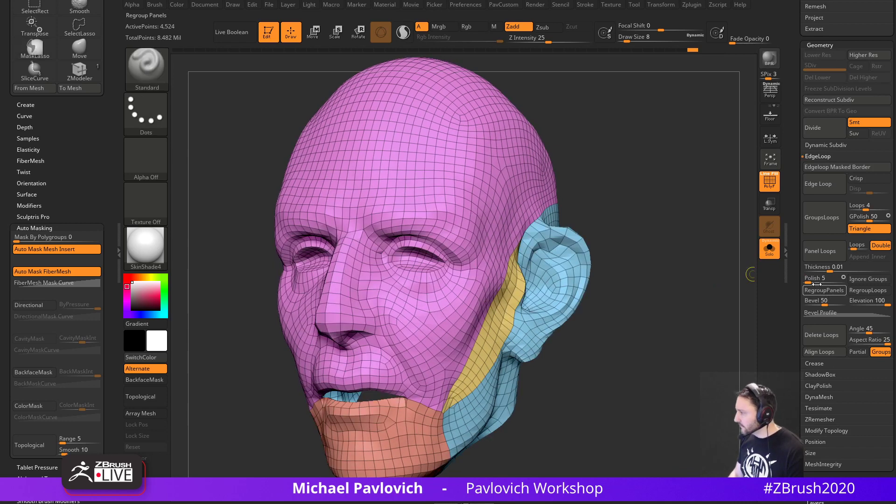
left_click_drag(809, 283, 797, 282)
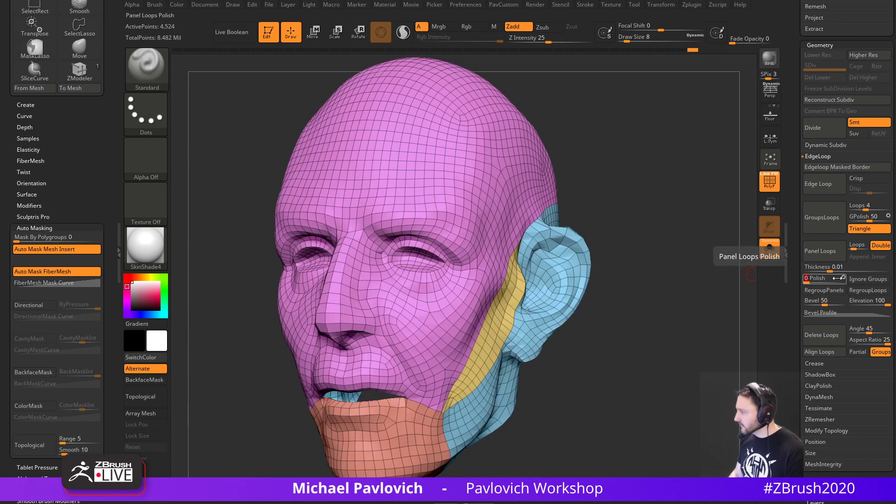
left_click(809, 283)
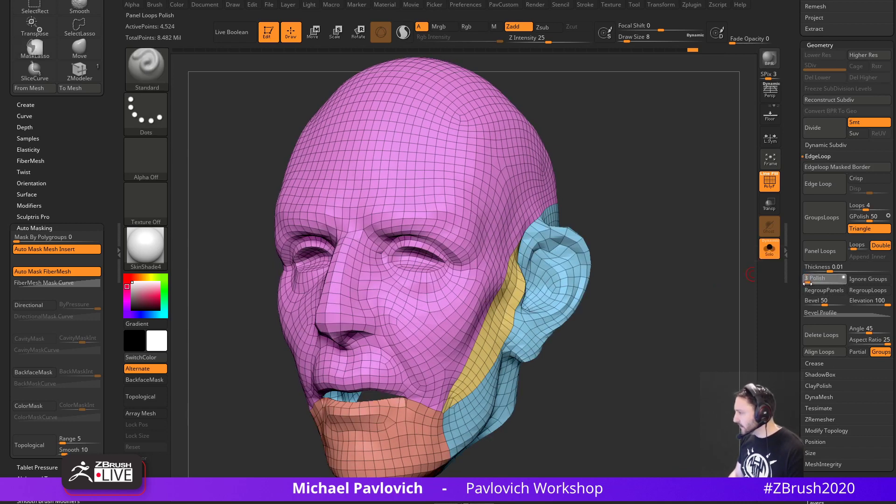
left_click(809, 283)
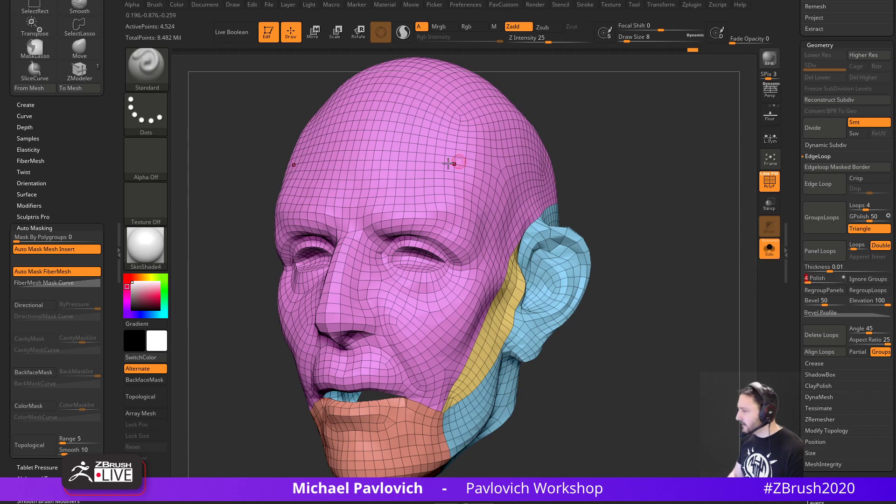
Try Panel Loops on the head at Elevation 100, set Elevation to -100 and try again, undoing both panel results.
left_click(821, 254)
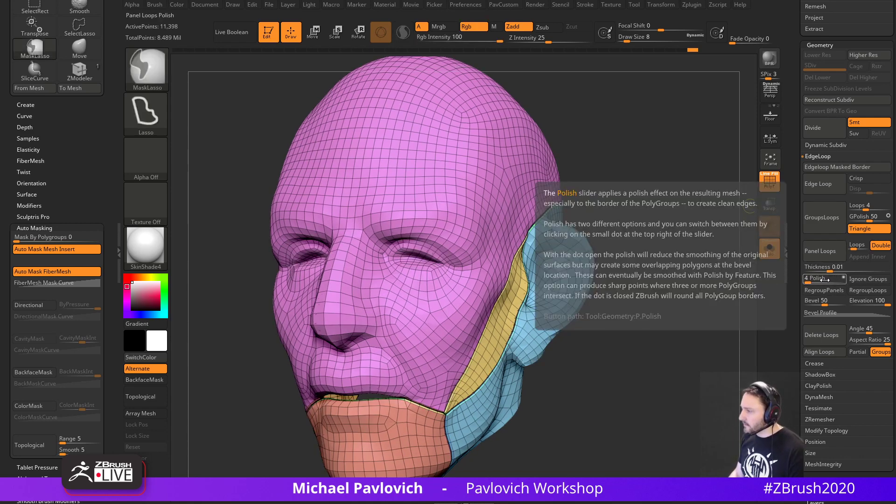
key("ctrl+z")
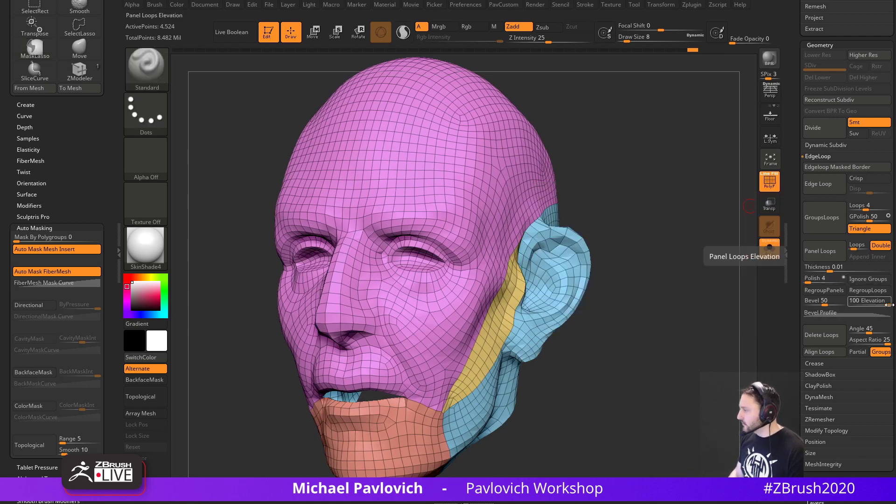
left_click_drag(886, 303, 851, 303)
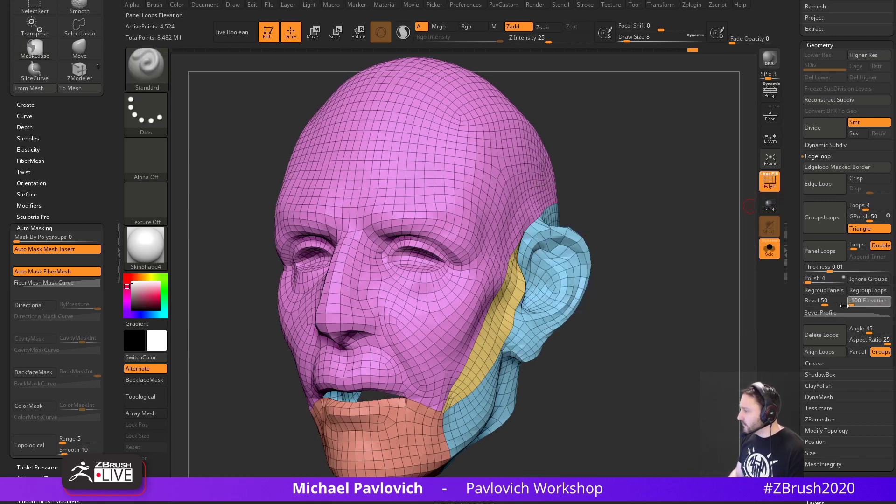
left_click(821, 250)
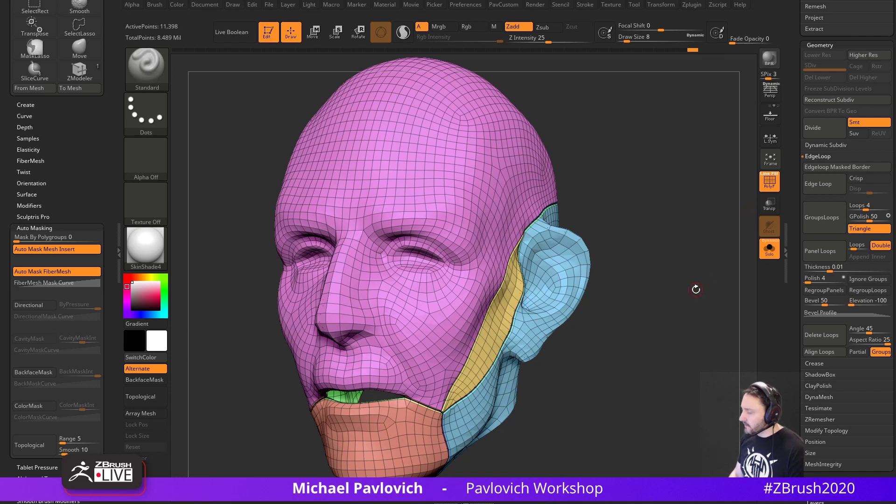
key("ctrl+z")
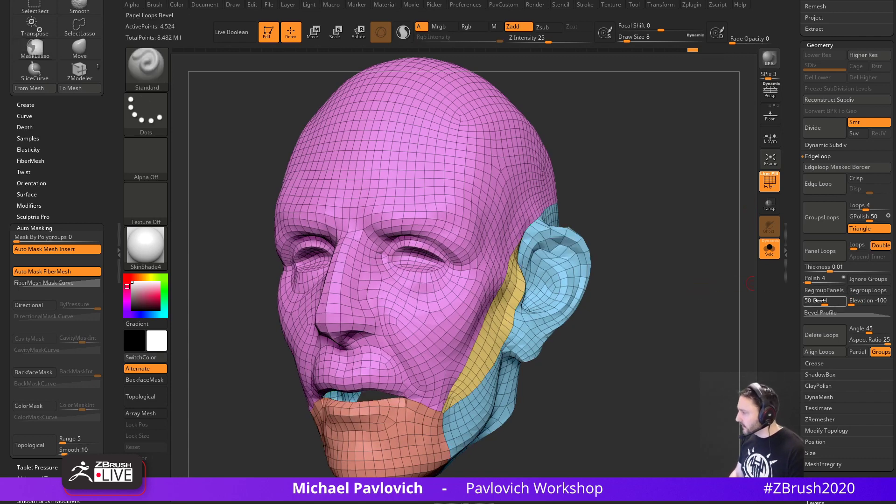
Set the Panel Loops Polish to 0, try Panel Loops on the head, and undo the panel result.
left_click_drag(808, 282, 775, 282)
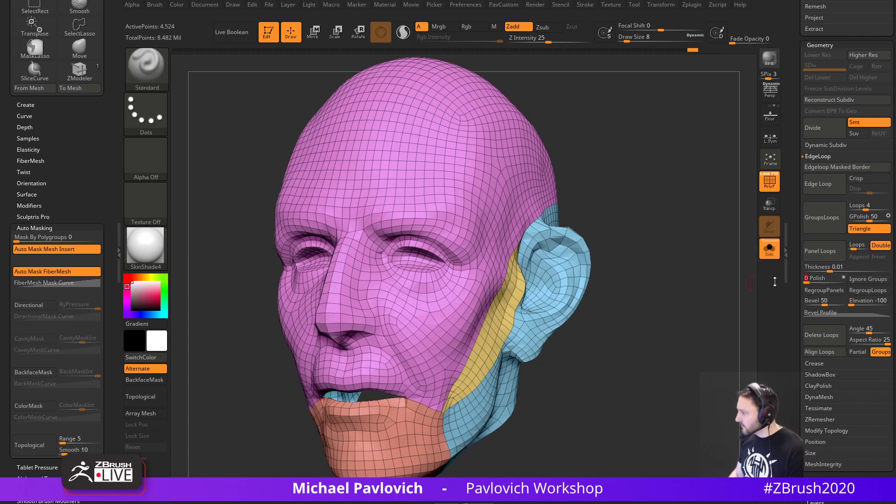
left_click(824, 257)
mouse_move(704, 304)
left_mouse_down()
mouse_move(706, 315)
mouse_move(709, 293)
mouse_move(713, 301)
left_mouse_up()
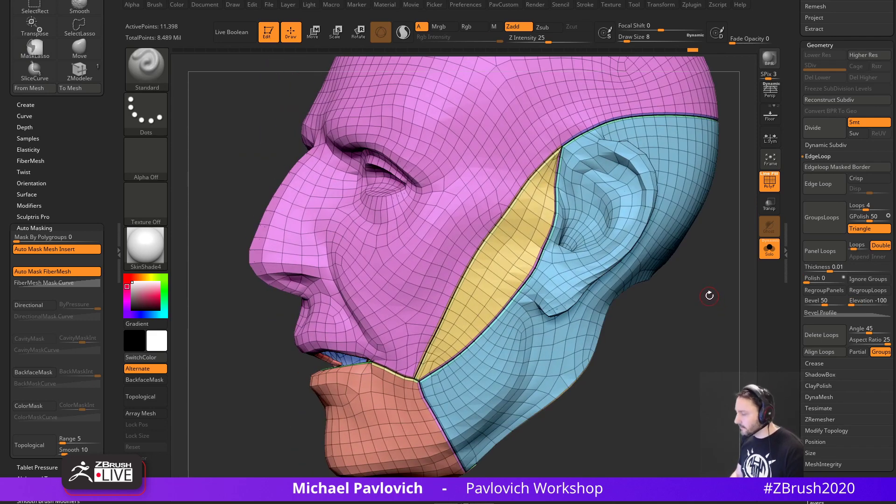
key("ctrl+z")
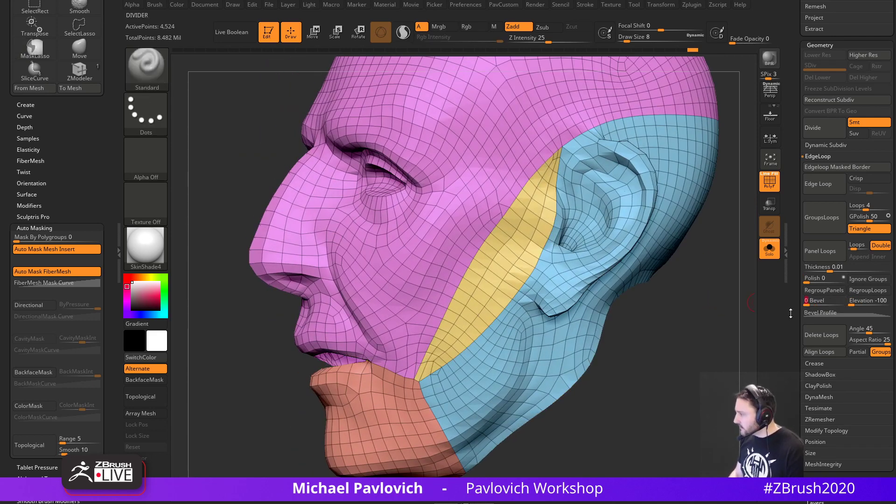
Set Bevel to 0, try Panel Loops again, inspect the panels' inner rim, and undo the result.
left_click(824, 255)
left_click_drag(691, 314, 706, 280)
key("shift+f")
key("shift+f")
mouse_move(732, 331)
left_mouse_down()
mouse_move(728, 317)
mouse_move(682, 352)
mouse_move(710, 333)
left_mouse_up()
key("s")
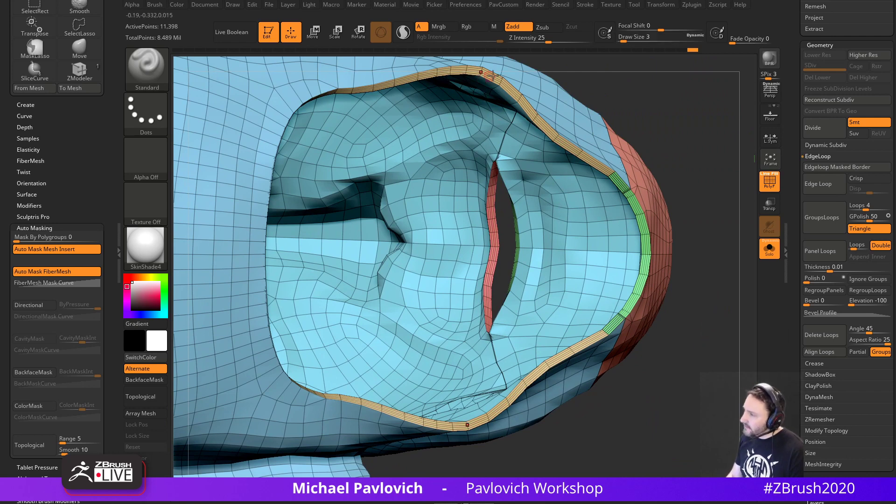
key("ctrl+z")
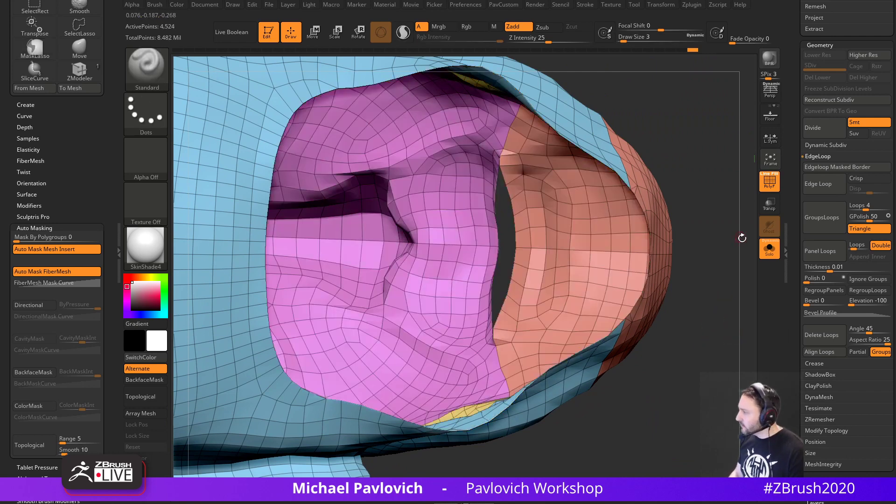
Generate the head's panels with a single edge loop at Thickness 0.01, Polish 0, Bevel 0 and Elevation -100, and hide the PolyFrame.
left_click(831, 258)
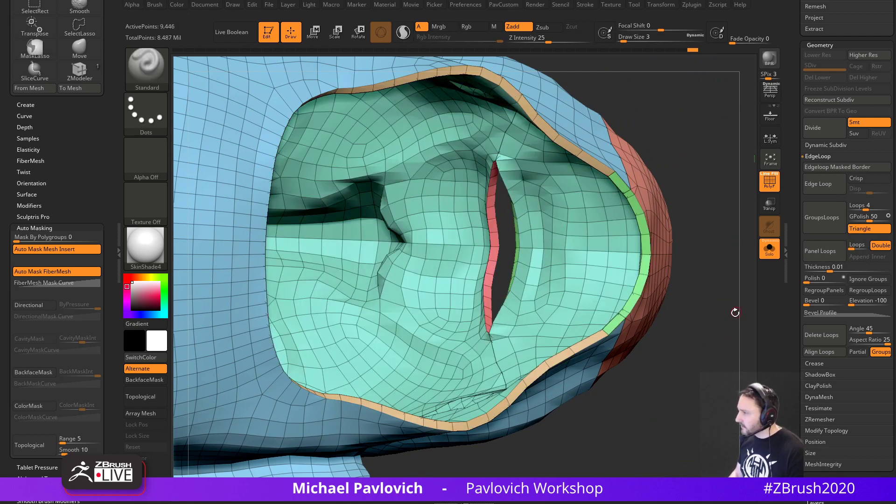
mouse_move(719, 294)
left_mouse_down()
mouse_move(692, 265)
mouse_move(714, 241)
mouse_move(717, 262)
mouse_move(682, 306)
mouse_move(718, 304)
mouse_move(741, 237)
left_mouse_up()
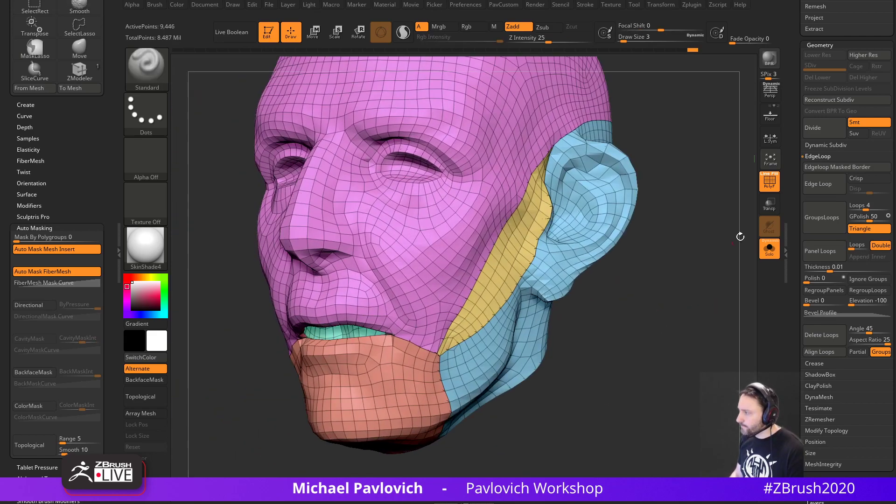
key("shift+f")
left_click_drag(684, 226, 689, 287)
Isolate the cheek strip panels, compare them with the Westworld opening credits video in the browser, and return to ZBrush to show the whole head.
key("s")
left_click(539, 250, "ctrl+shift")
key("ctrl+shift+a")
mouse_move(696, 257)
left_mouse_down()
mouse_move(722, 271)
mouse_move(687, 267)
mouse_move(706, 243)
left_mouse_up()
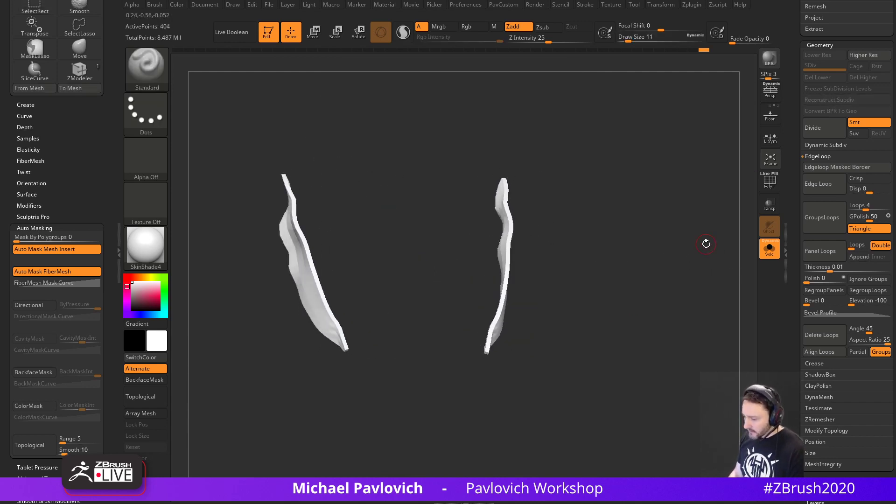
left_click_drag(573, 503, 689, 0)
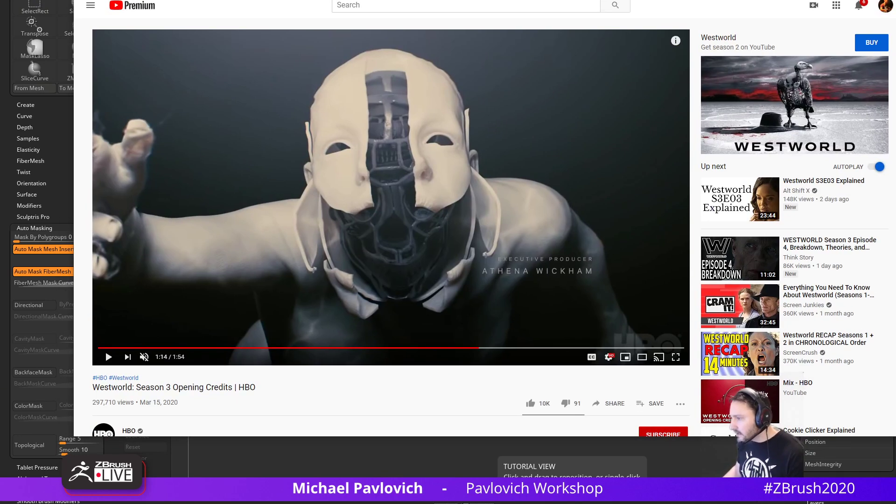
key("alt+Tab")
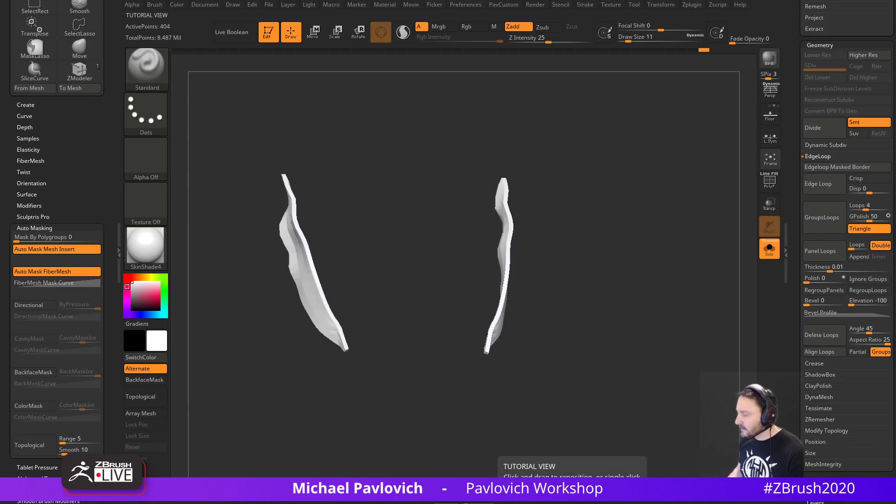
left_click(677, 247, "ctrl+shift")
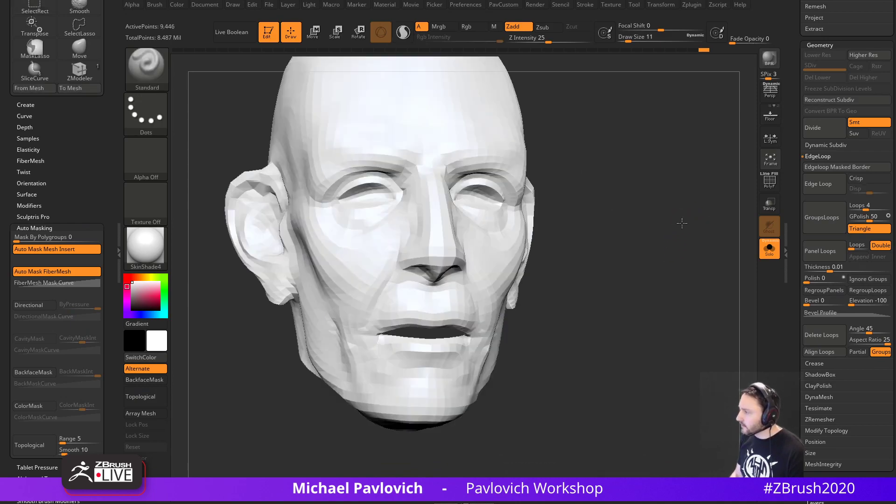
Show the PolyFrame and set the ZModeler brush's polygon action to Extrude with the Polygroup All target.
left_click_drag(682, 223, 730, 230)
key("shift+f")
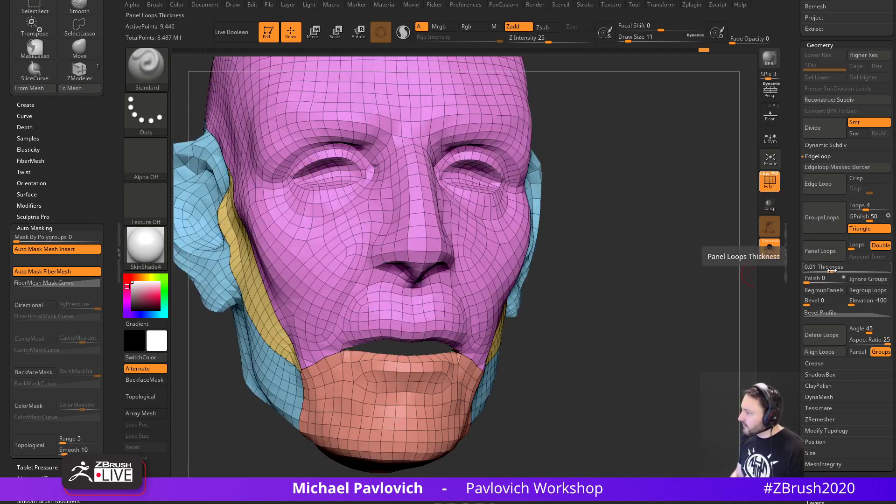
left_click_drag(682, 262, 699, 237)
key("b")
key("z")
key("m")
key("space")
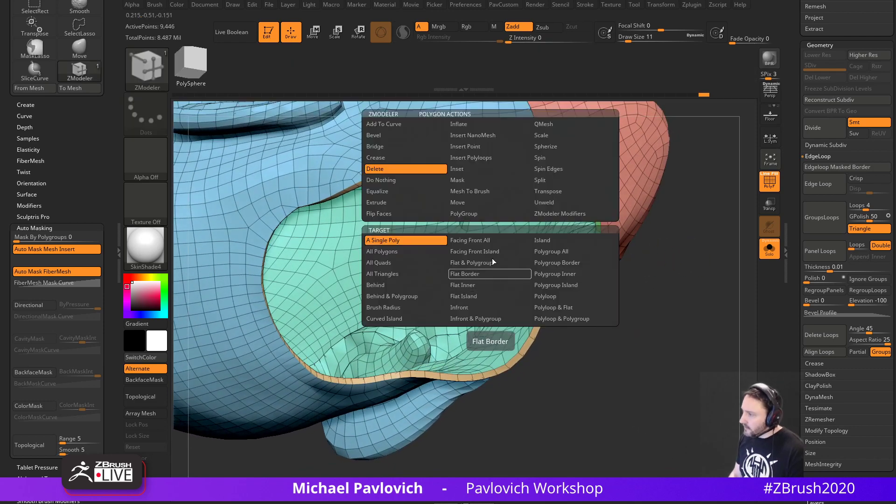
left_click(548, 125)
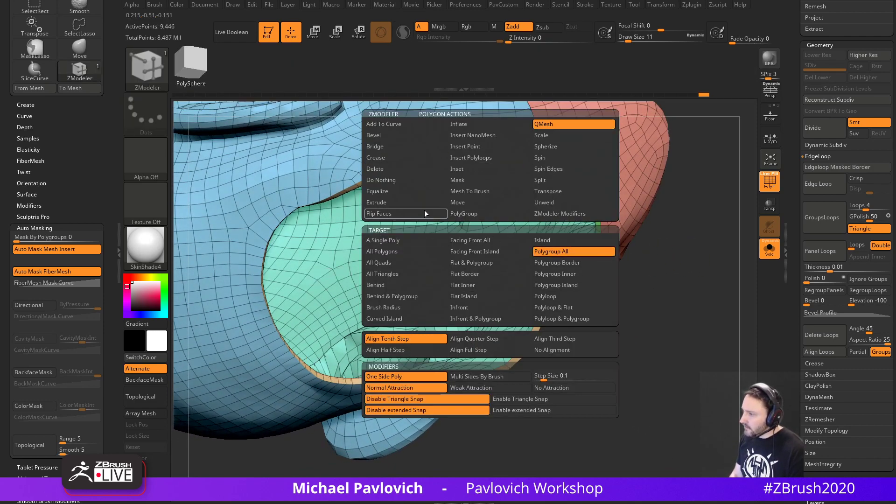
left_click(418, 201)
left_click(544, 253)
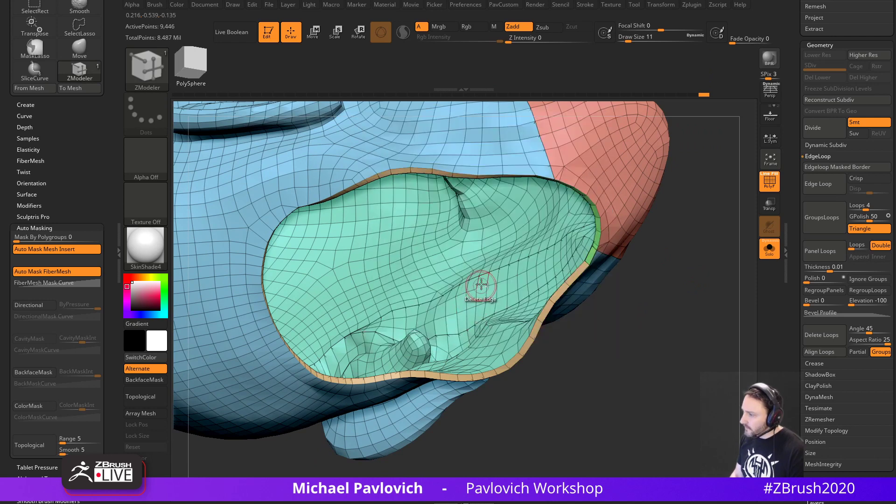
Try extruding the panelled head's inner surface polygroup with ZModeler.
left_click_drag(483, 283, 452, 260)
key("f")
mouse_move(657, 238)
left_mouse_down()
mouse_move(621, 322)
mouse_move(586, 304)
mouse_move(639, 269)
mouse_move(646, 308)
mouse_move(564, 226)
mouse_move(576, 196)
mouse_move(687, 187)
mouse_move(675, 278)
mouse_move(639, 241)
mouse_move(647, 257)
left_mouse_up()
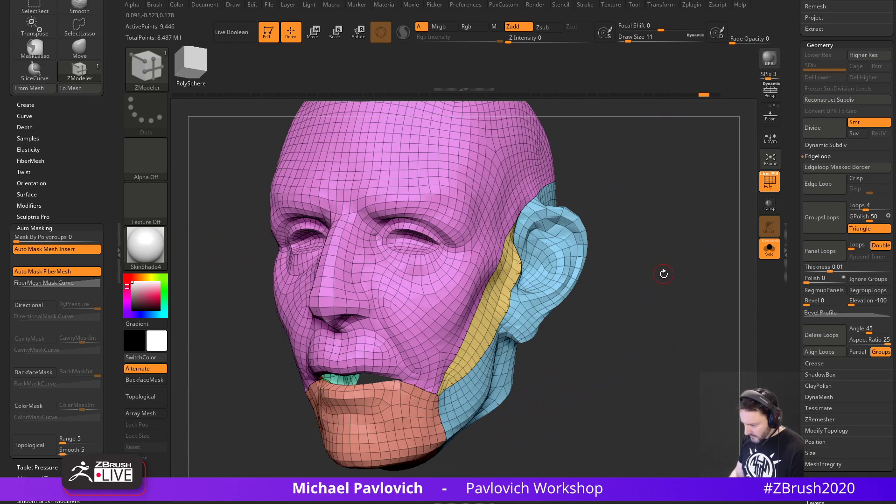
left_click_drag(664, 274, 688, 294)
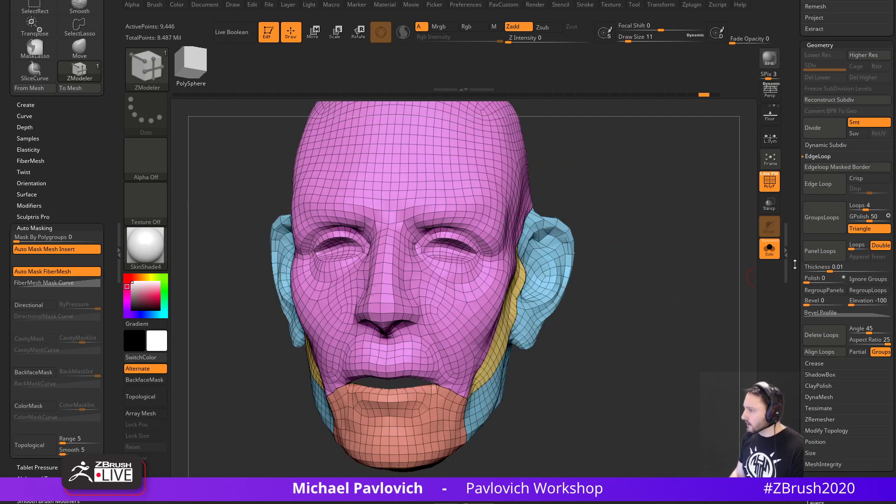
Duplicate the panelled head subtool and step PM3D_Sphere3D_14 back in its undo history to the state before Panel Loops.
left_click_drag(795, 264, 797, 363)
left_click(837, 283)
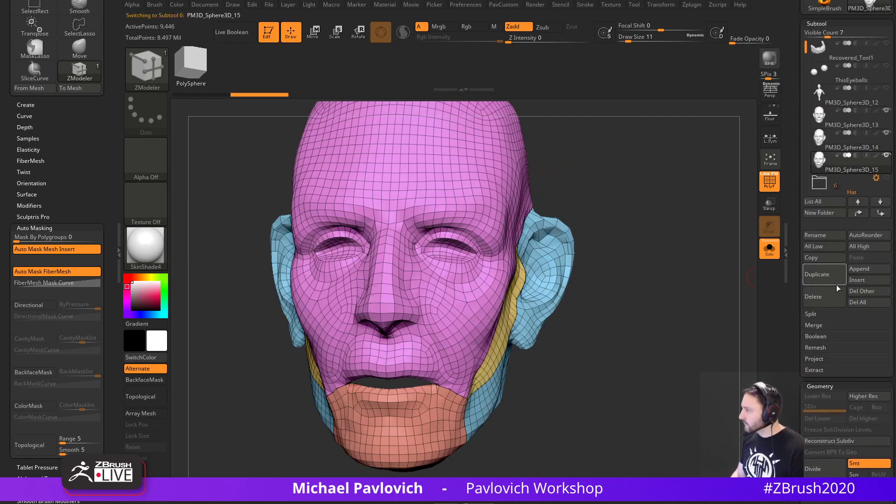
left_click(840, 146)
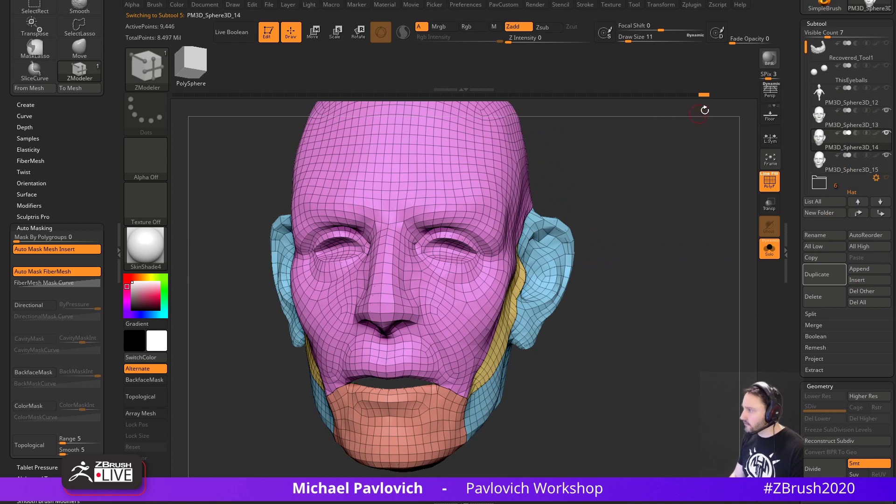
mouse_move(695, 94)
left_mouse_down()
mouse_move(677, 96)
mouse_move(693, 95)
left_mouse_up()
left_click_drag(677, 215, 706, 279)
Unweld the polygroup borders of PM3D_Sphere3D_14 with the Modify Topology command Unweld Groups Border.
left_click_drag(800, 463, 802, 222)
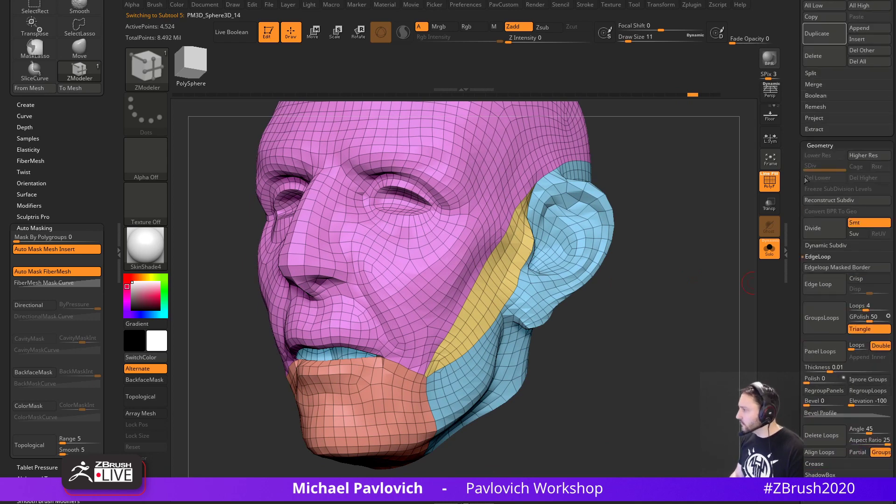
left_click_drag(794, 316, 794, 207)
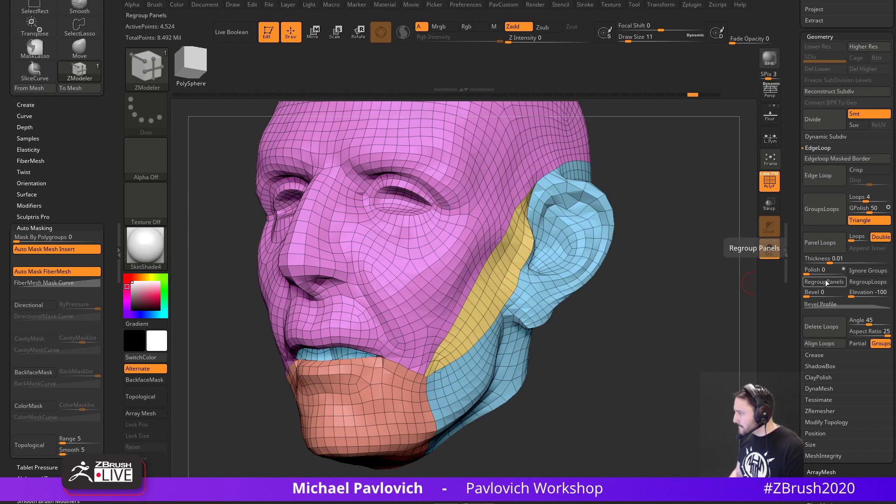
left_click(825, 148)
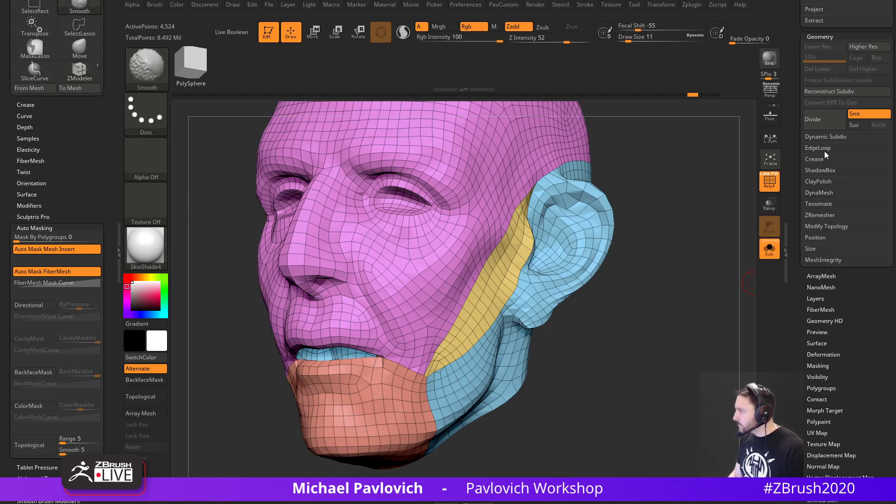
left_click(826, 226)
left_click_drag(793, 237, 794, 188)
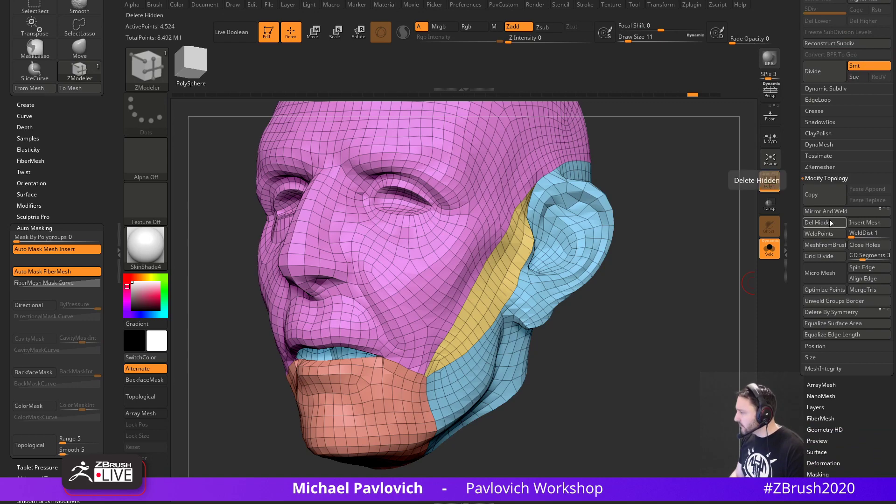
left_click(826, 301)
mouse_move(665, 322)
left_mouse_down()
mouse_move(733, 327)
mouse_move(677, 327)
left_mouse_up()
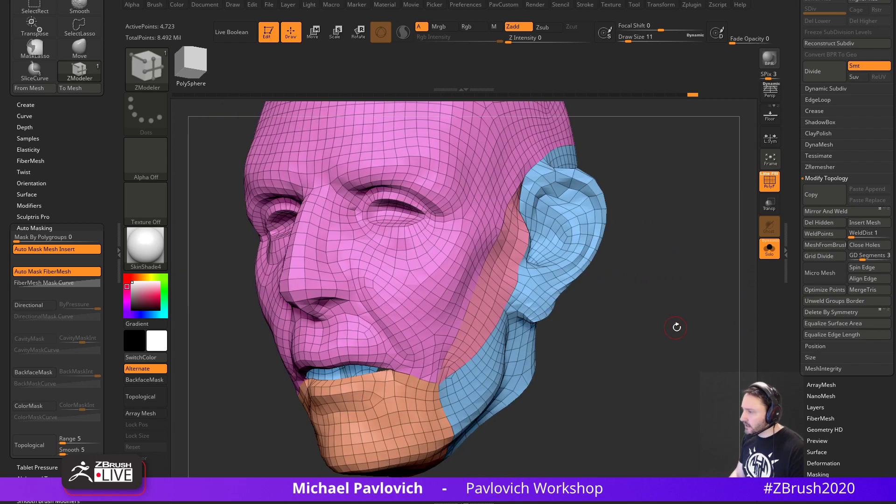
Isolate the pink face polygroup and split the hidden parts of the head into a separate subtool.
left_click(459, 258, "ctrl+shift")
key("space")
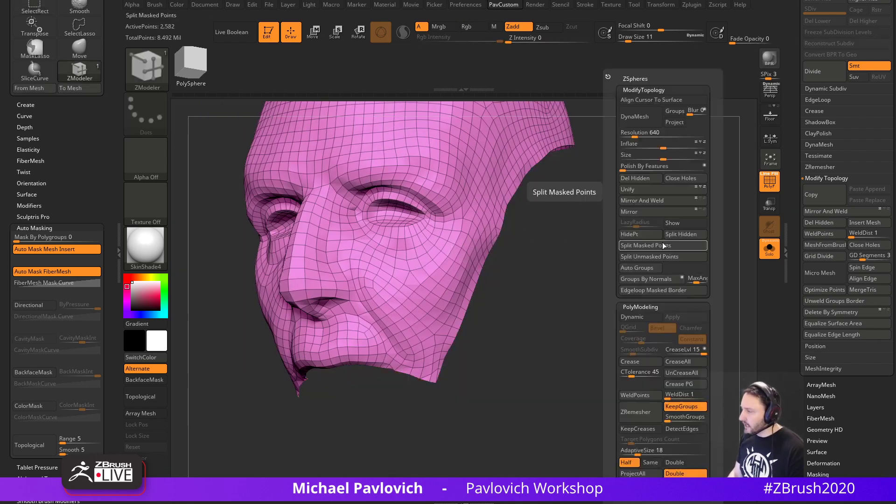
left_click(673, 240)
Extrude the split face's whole polygroup with ZModeler to give the face shell thickness.
left_click_drag(586, 272, 541, 262, "alt")
key("space")
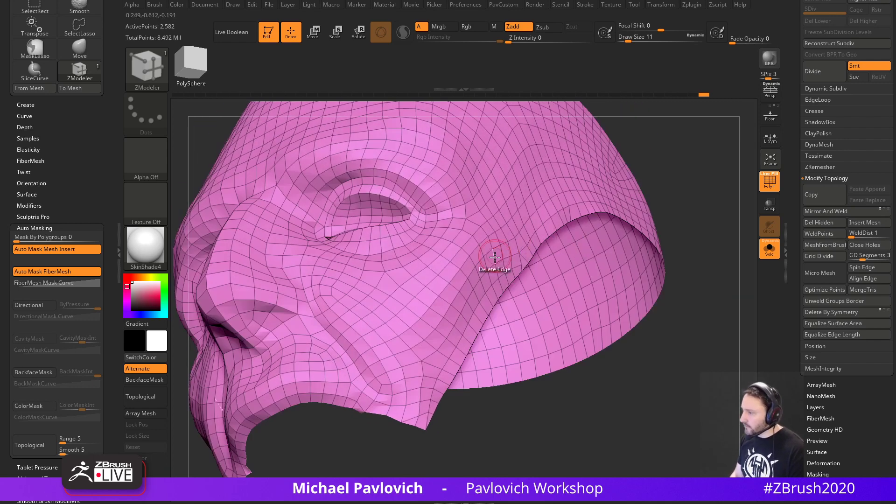
left_click_drag(480, 270, 468, 276)
left_click_drag(699, 358, 673, 284, "alt")
Turn off Solo, delete the extruded face subtool PM3D_Sphere3D_14, and select the panelled head PM3D_Sphere3D_15.
scroll(810, 342, "up", 10)
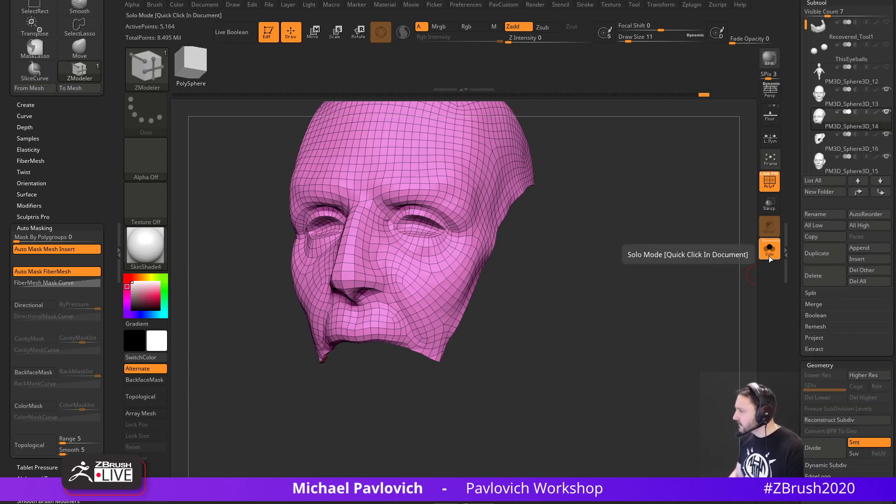
left_click(812, 278)
left_click(848, 150)
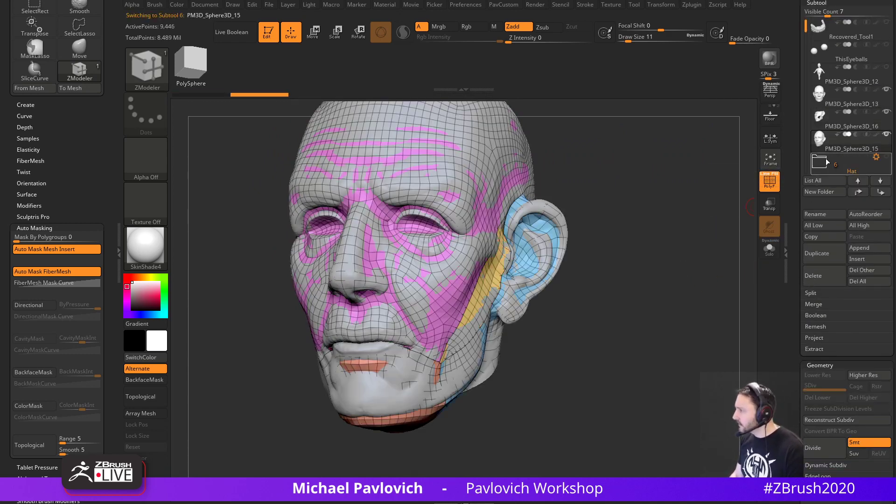
mouse_move(693, 226)
left_mouse_down()
mouse_move(672, 227)
mouse_move(703, 236)
mouse_move(672, 238)
mouse_move(699, 230)
mouse_move(695, 239)
left_mouse_up()
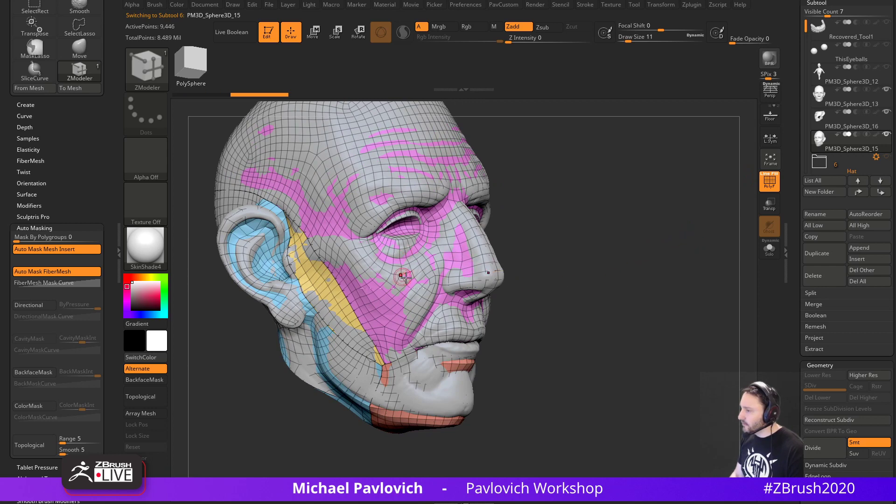
left_click_drag(537, 248, 570, 271, "alt")
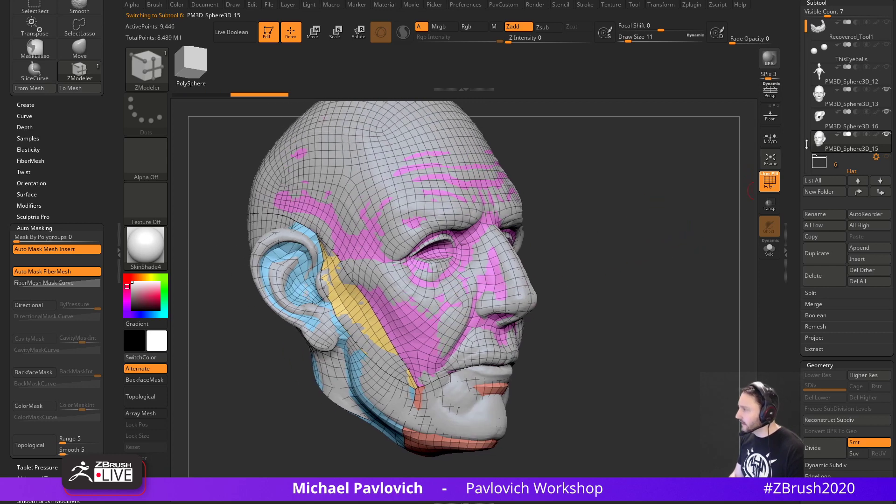
Check the PM3D_Sphere3D_13 head, show PM3D_Sphere3D_15 alone in Solo mode, and set the draw size to 16.
left_click(836, 104)
left_click_drag(687, 194, 668, 196)
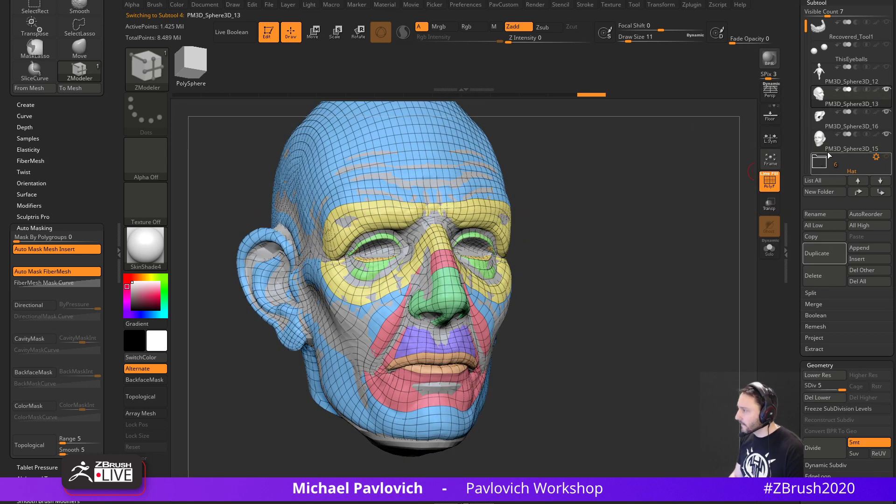
left_click(837, 149)
left_click(770, 248)
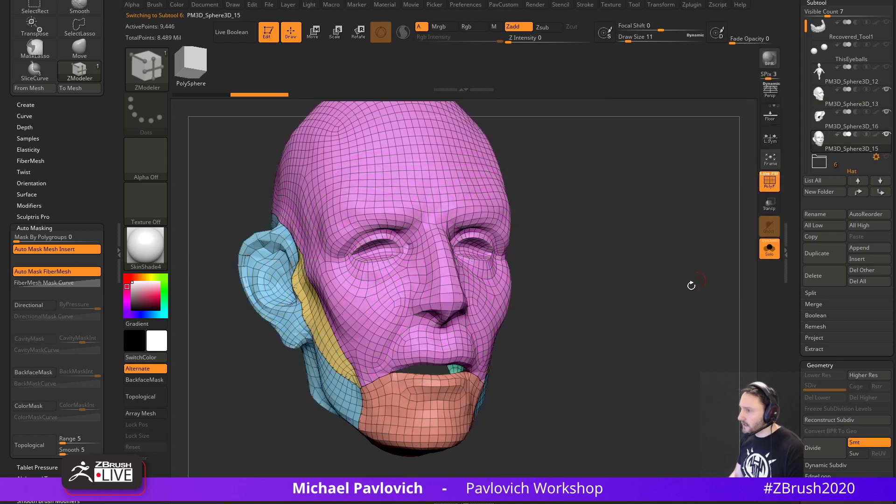
mouse_move(688, 284)
left_mouse_down()
mouse_move(698, 282)
mouse_move(654, 292)
mouse_move(696, 284)
mouse_move(690, 271)
left_mouse_up()
key("s")
mouse_move(691, 267)
left_mouse_down("alt")
mouse_move(696, 274)
mouse_move(681, 244)
mouse_move(705, 228)
left_mouse_up("alt")
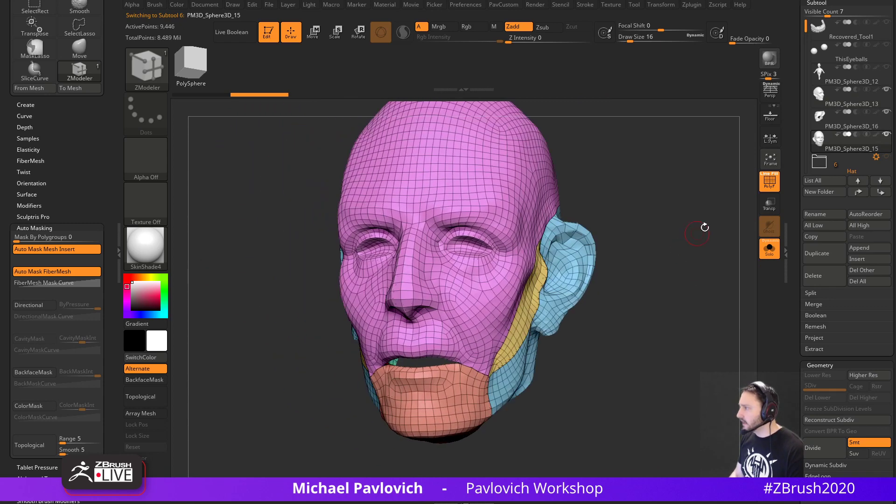
Examine the split-off subtool PM3D_Sphere3D_16 from several angles, with and without Solo mode.
left_click(835, 129)
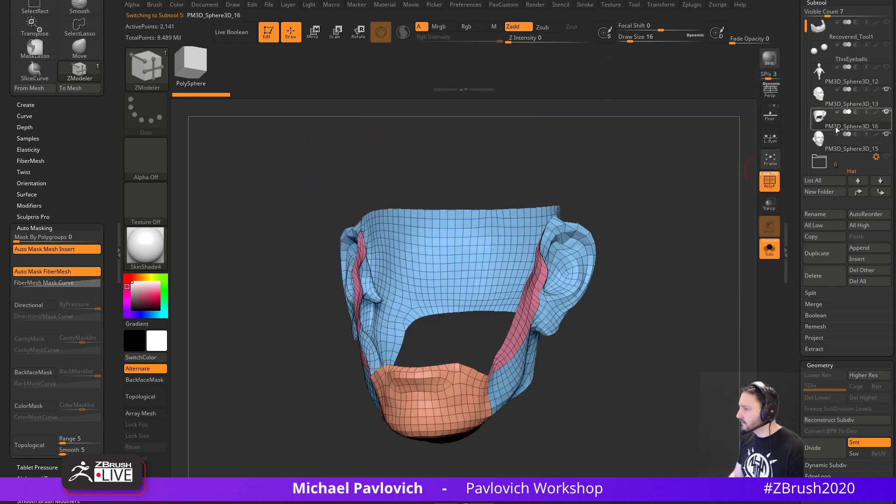
left_click_drag(671, 237, 718, 226)
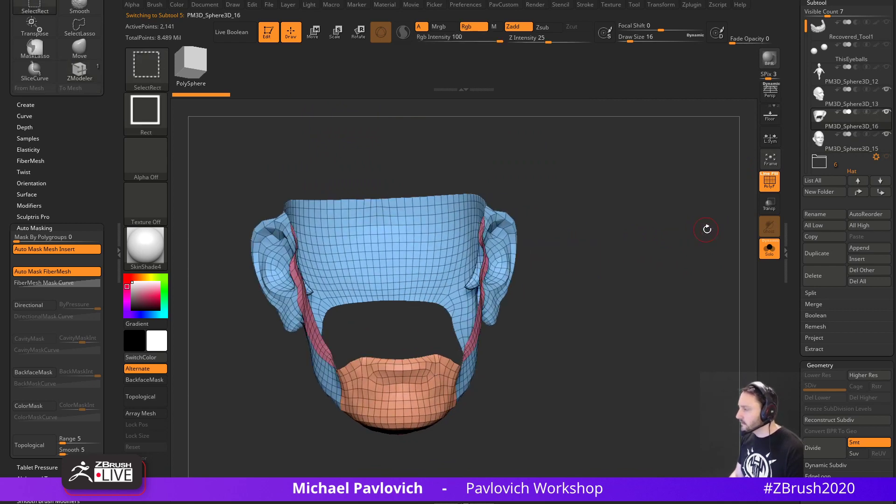
left_click(770, 248)
left_click(769, 248)
left_click_drag(754, 254, 671, 257)
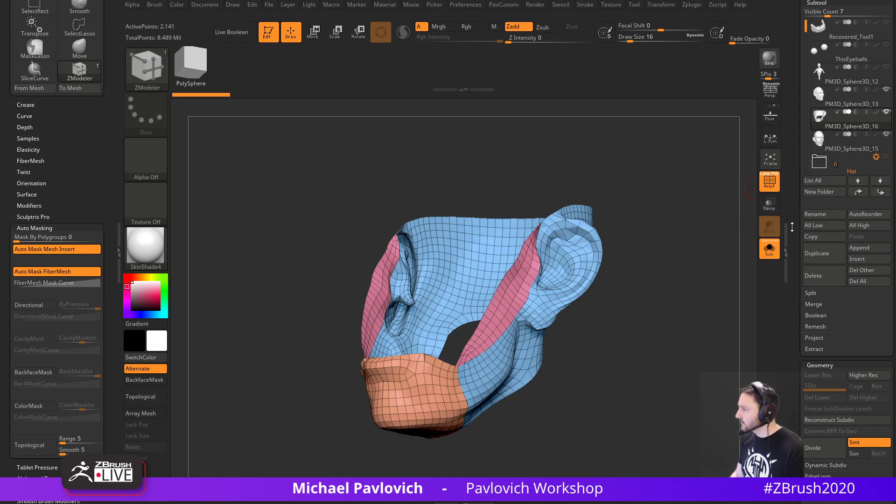
Compare the PM3D_Sphere3D_15 head with the split-off pieces and delete the PM3D_Sphere3D_16 subtool.
scroll(796, 228, "down", 1)
left_click(817, 143)
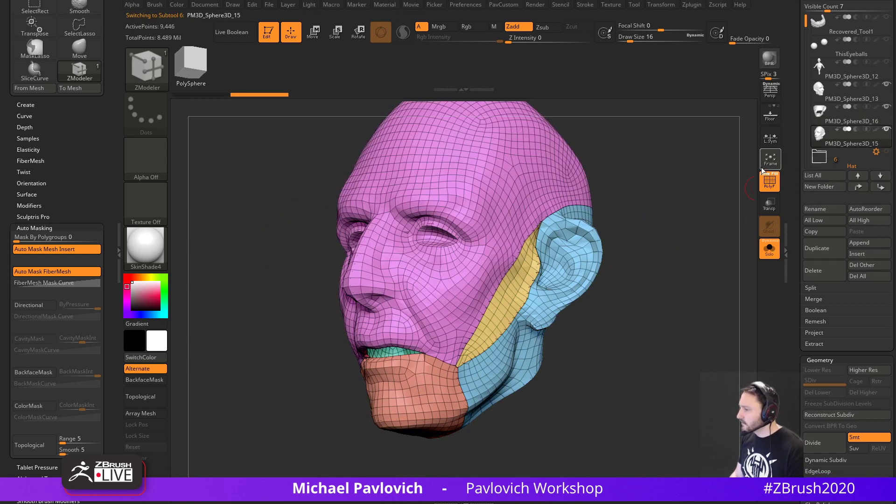
left_click_drag(701, 204, 795, 182)
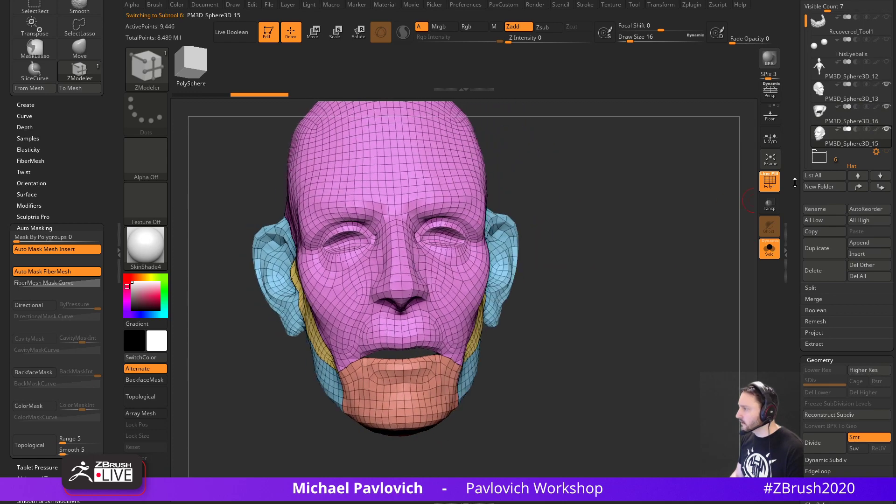
left_click(839, 96)
left_click(841, 122)
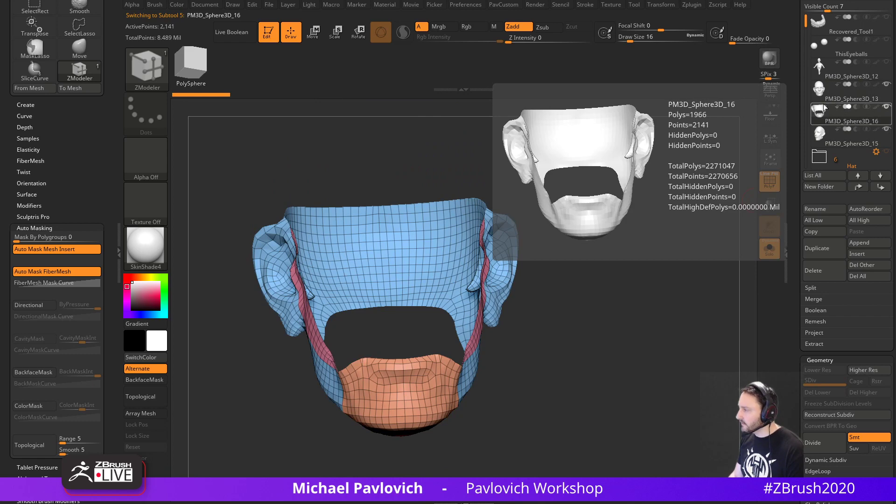
left_click_drag(796, 137, 796, 134)
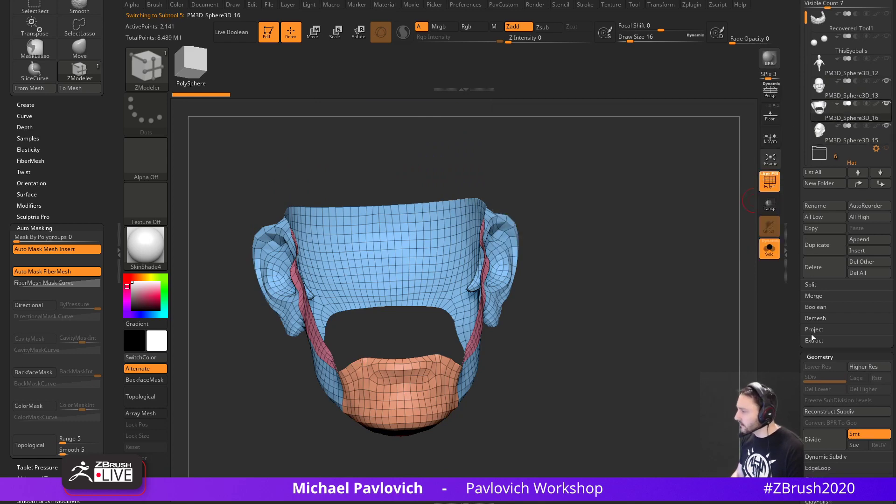
left_click(822, 270)
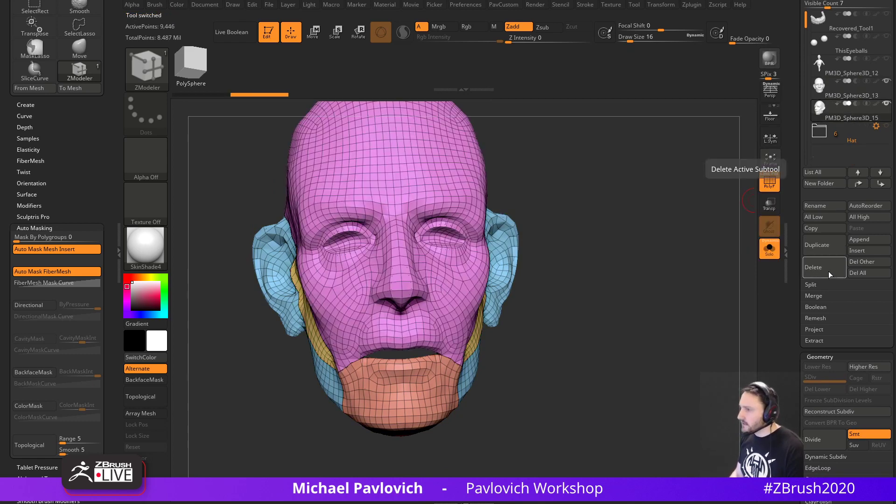
Select the PM3D_Sphere3D_13 head, lower it to subdivision level 1, and switch to the Move transpose mode.
left_click_drag(677, 212, 734, 203)
left_click(836, 96)
left_click(841, 118)
left_click(840, 94)
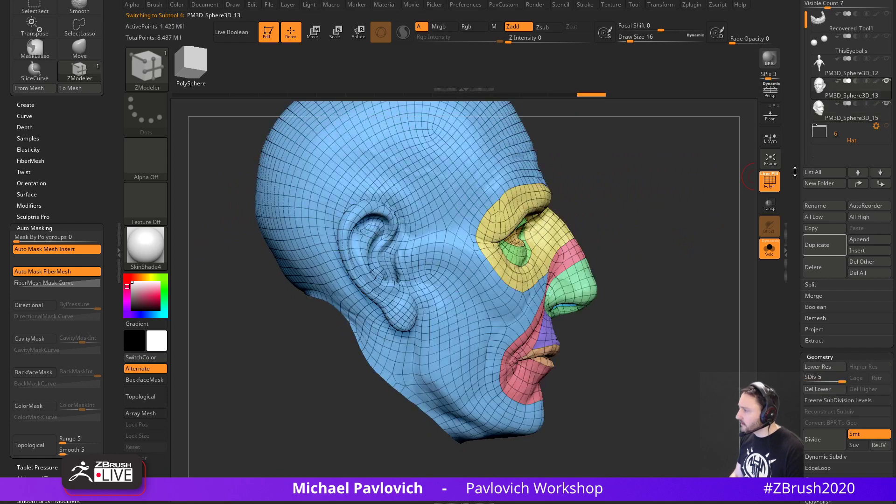
scroll(824, 220, "down", 3)
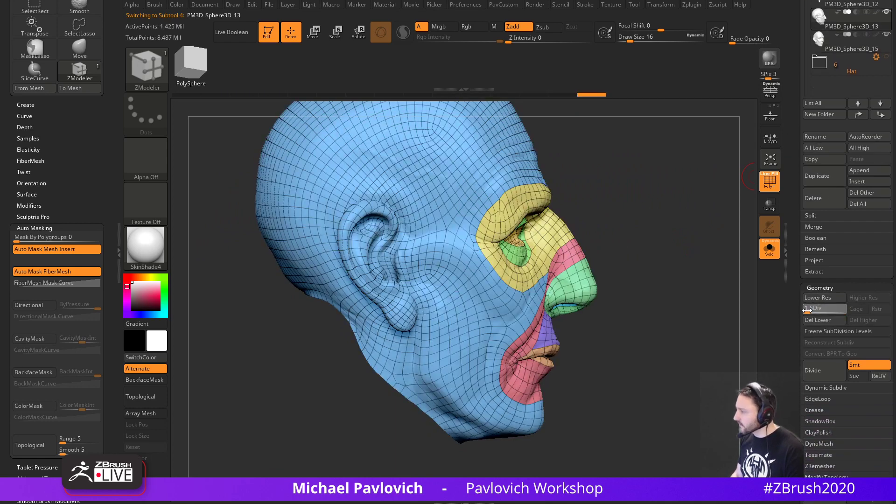
left_click_drag(807, 310, 807, 310)
left_click_drag(686, 314, 658, 319)
key("w")
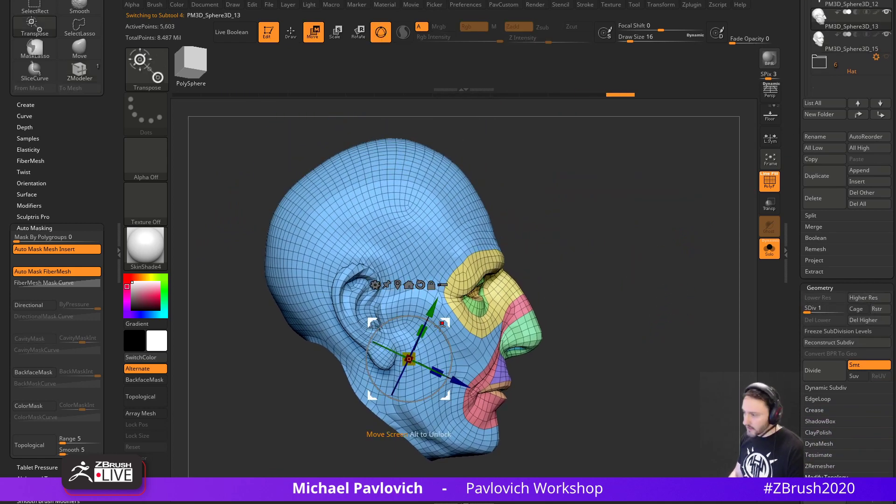
left_click_drag(643, 263, 617, 230)
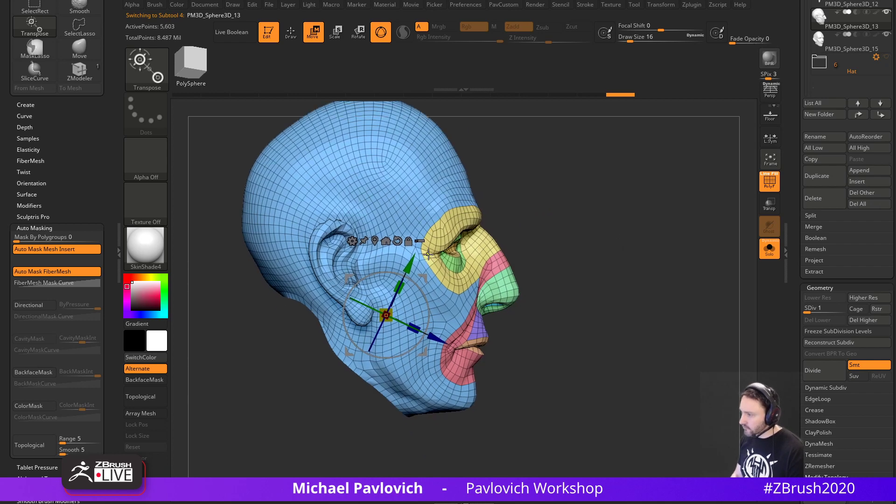
Try masking the upper head with a topological transpose mask from beside the eye toward the chin.
left_click_drag(429, 254, 429, 465, "ctrl")
key("ctrl+z")
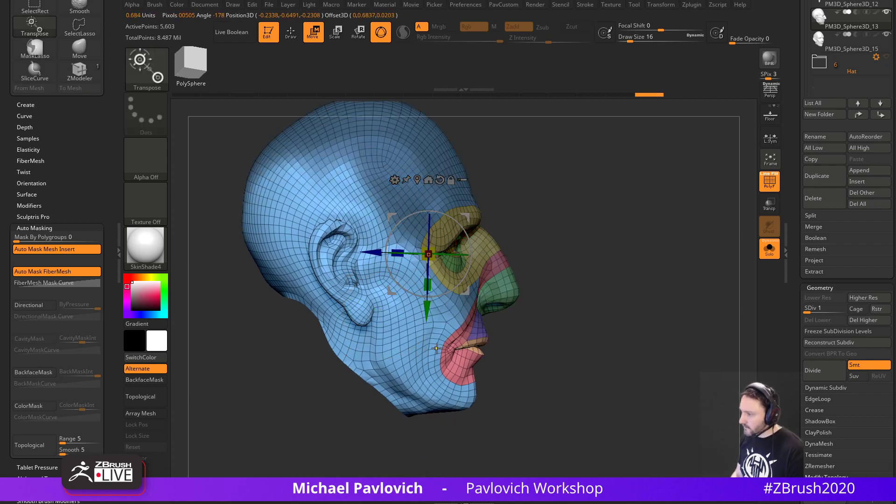
left_click_drag(444, 333, 455, 373, "ctrl")
left_click(616, 316, "ctrl")
mouse_move(617, 315)
left_mouse_down("alt")
mouse_move(632, 290)
mouse_move(625, 260)
left_mouse_up("alt")
left_click(628, 220, "ctrl")
left_click_drag(630, 213, 644, 267, "alt")
key("q")
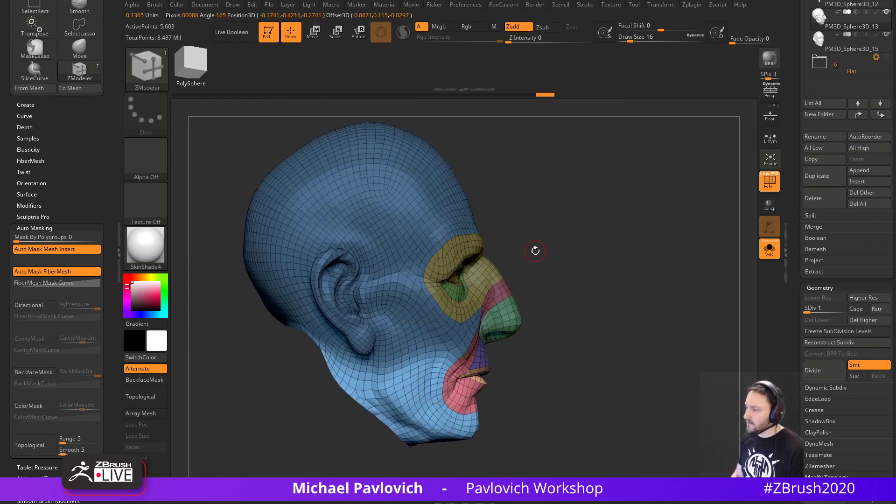
Redraw the topological mask over the skull and upper face, leaving the jaw unmasked.
key("w")
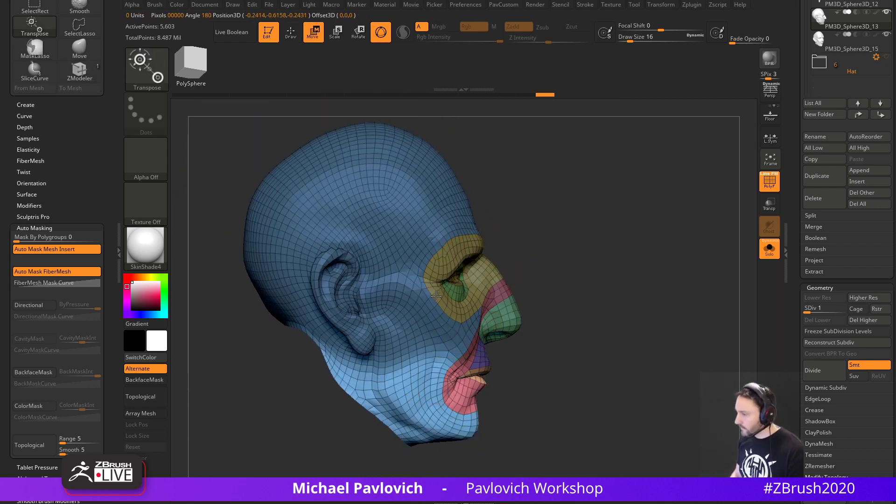
left_click_drag(435, 294, 433, 467, "ctrl")
left_click_drag(583, 339, 526, 283, "alt")
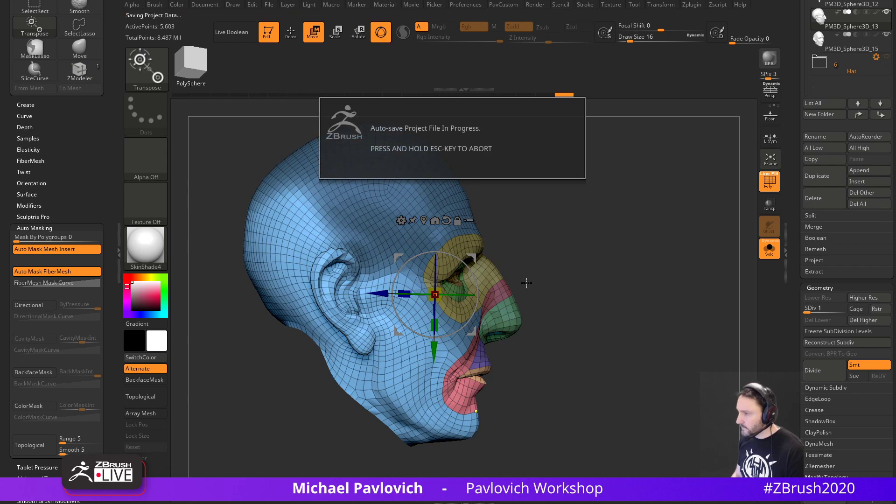
left_click(145, 74, "ctrl")
left_click(282, 127, "ctrl")
left_click_drag(580, 242, 578, 226, "alt")
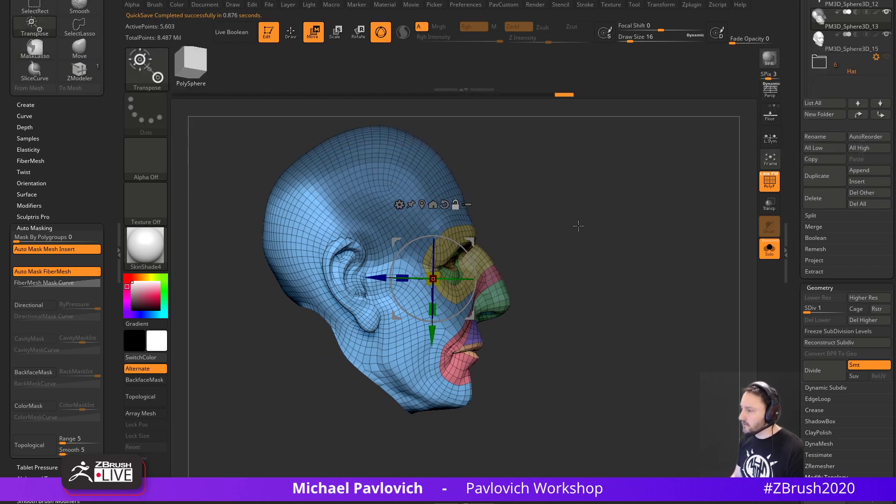
mouse_move(242, 154)
left_mouse_down("ctrl")
mouse_move(221, 206)
mouse_move(354, 366)
mouse_move(388, 322)
mouse_move(382, 273)
mouse_move(474, 213)
left_mouse_up("ctrl")
mouse_move(606, 232)
left_mouse_down("alt")
mouse_move(609, 202)
mouse_move(609, 248)
mouse_move(573, 228)
left_mouse_up("alt")
left_click(508, 287, "ctrl")
Turn Solo off to test the unmasked jaw's rotation against the panelled head, and isolate the head again.
key("w")
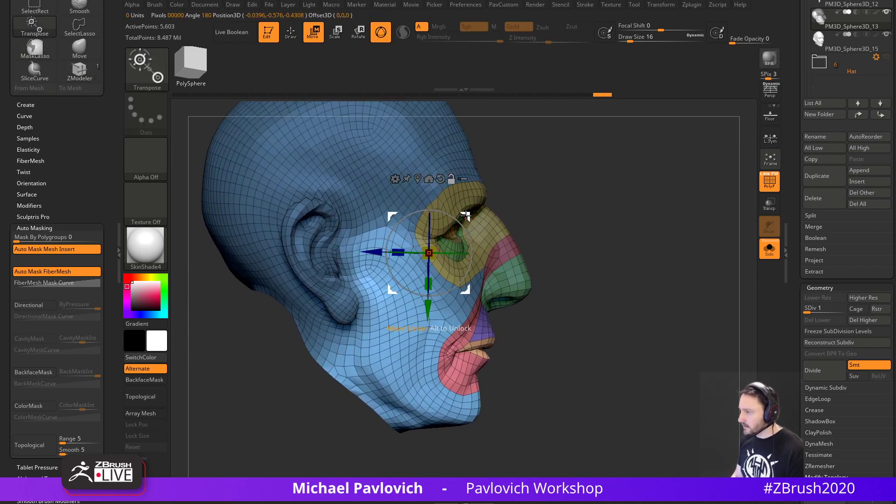
left_click(766, 250)
mouse_move(612, 249)
left_mouse_down("alt")
mouse_move(608, 235)
mouse_move(615, 248)
left_mouse_up("alt")
left_click_drag(419, 237, 421, 240)
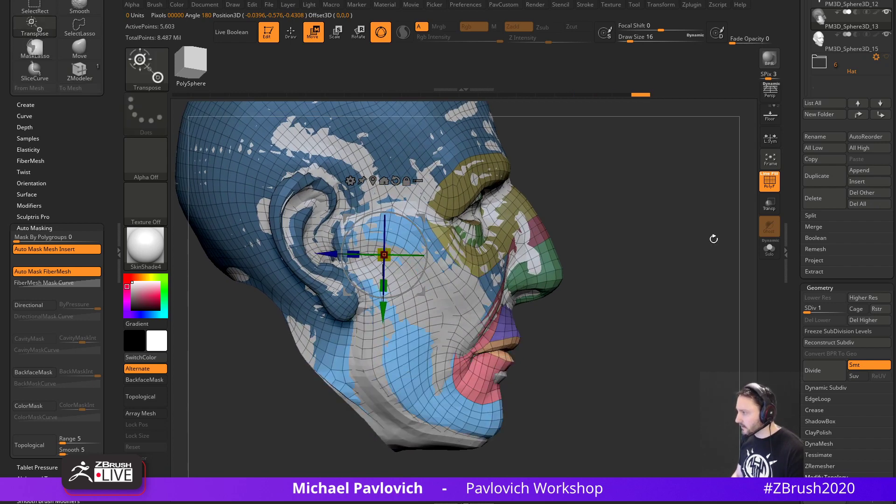
left_click(768, 250)
Remask the skull and upper face from the temple toward the jaw, keeping only the lower jaw free, and soften the mask edge.
left_click_drag(406, 191, 336, 342, "ctrl")
left_click_drag(265, 492, 269, 486, "ctrl")
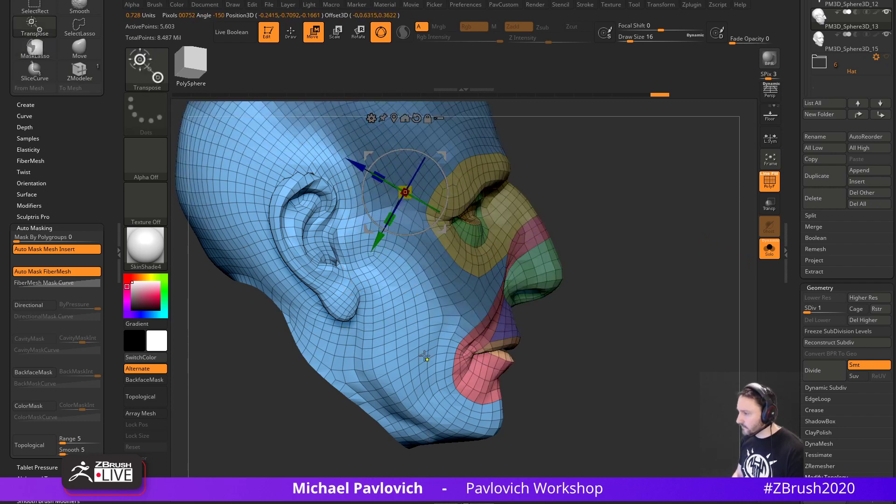
left_click_drag(432, 282, 415, 386, "ctrl")
mouse_move(635, 288)
left_mouse_down()
mouse_move(641, 253)
mouse_move(562, 189)
mouse_move(229, 247)
mouse_move(330, 387)
left_mouse_up()
left_click_drag(385, 354, 537, 213, "ctrl")
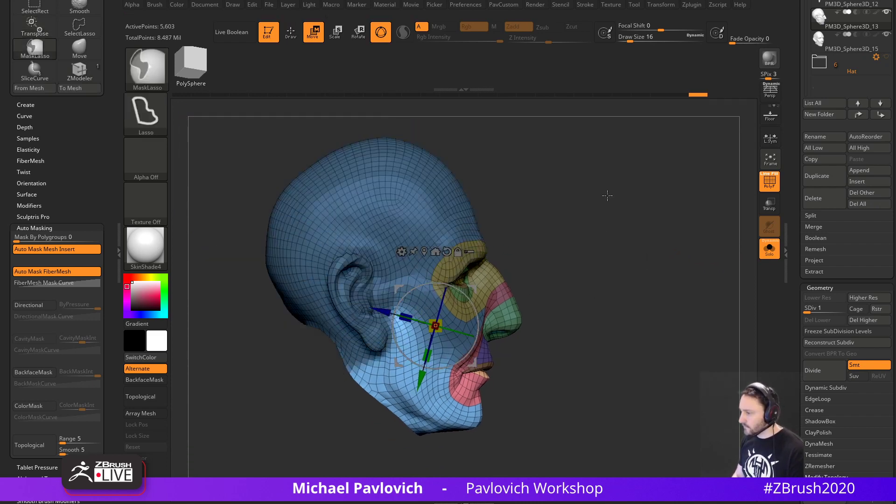
mouse_move(620, 288)
left_mouse_down("alt")
mouse_move(615, 270)
mouse_move(501, 261)
mouse_move(451, 268)
mouse_move(423, 257)
mouse_move(421, 270)
left_mouse_up("alt")
left_click(559, 228, "ctrl")
left_click(554, 244, "ctrl")
Show the other subtools and rotate the unmasked jaw slightly open to match the panelled head.
left_click(770, 250)
left_click_drag(667, 293, 504, 271, "alt")
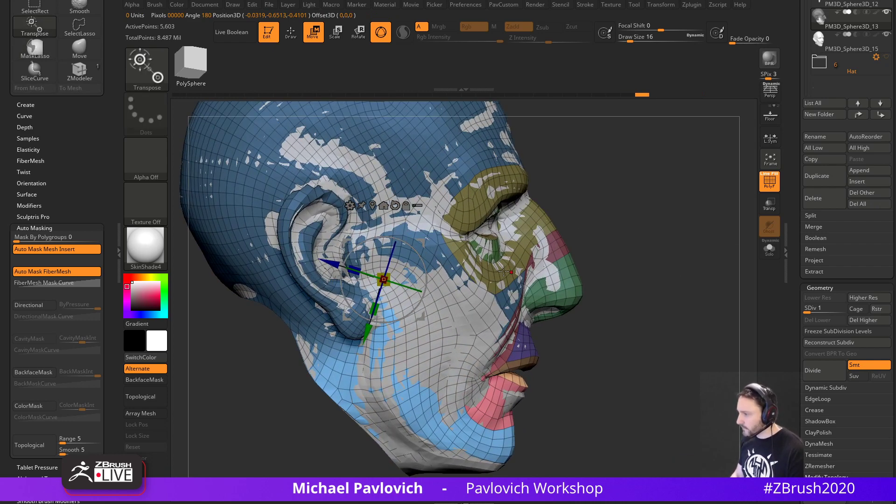
left_click_drag(418, 258, 420, 260)
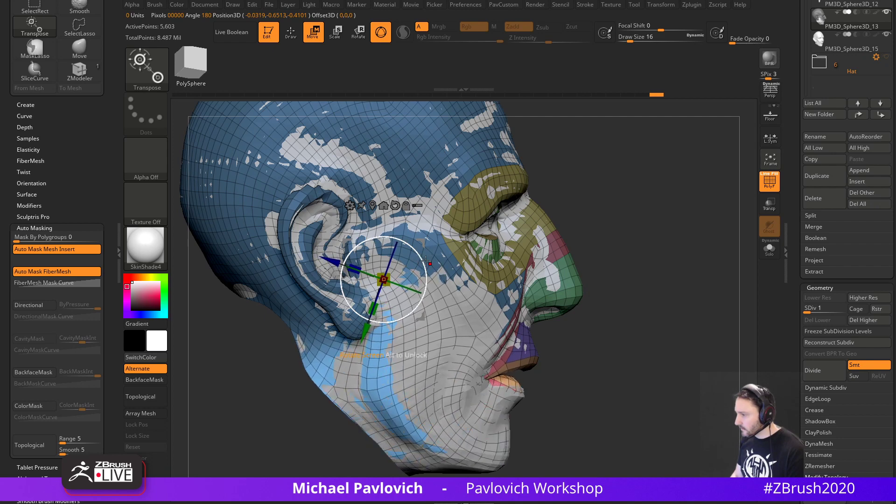
Switch to the Move brush with draw size 37 and adjust the lower lip to fit the panelled head.
key("q")
left_click_drag(616, 284, 680, 270, "alt")
key("s")
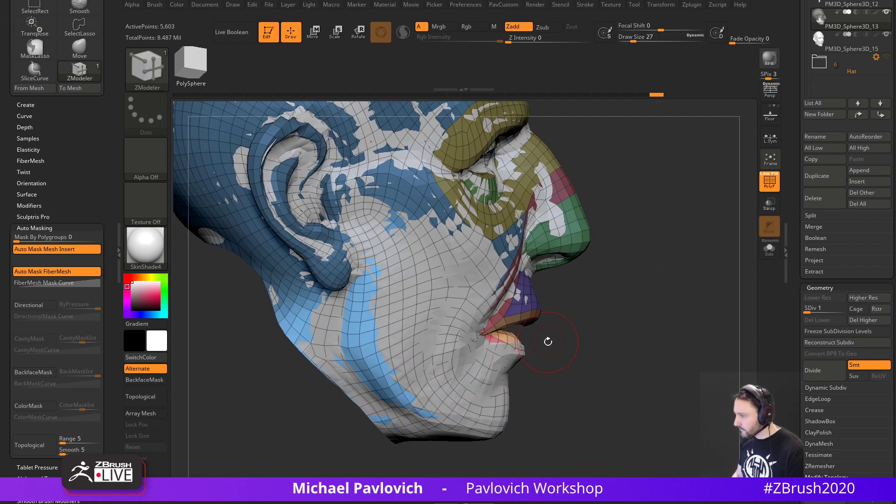
key("b")
key("m")
key("v")
key("s")
left_click_drag(501, 334, 497, 331)
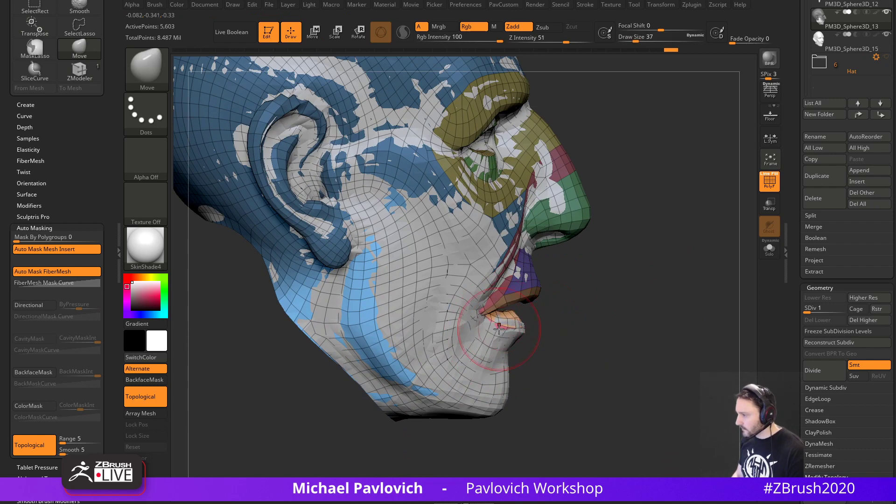
Refine the lower lip and mouth corners with the Move brush at draw size 16.
mouse_move(582, 329)
left_mouse_down()
mouse_move(535, 334)
mouse_move(537, 324)
mouse_move(555, 333)
mouse_move(494, 314)
left_mouse_up()
mouse_move(654, 305)
left_mouse_down()
mouse_move(592, 298)
mouse_move(579, 280)
mouse_move(587, 299)
left_mouse_up()
right_click_drag(525, 305, 504, 314, "alt")
left_click_drag(616, 287, 638, 298)
left_click_drag(625, 238, 645, 257)
key("s")
left_click_drag(645, 257, 640, 256)
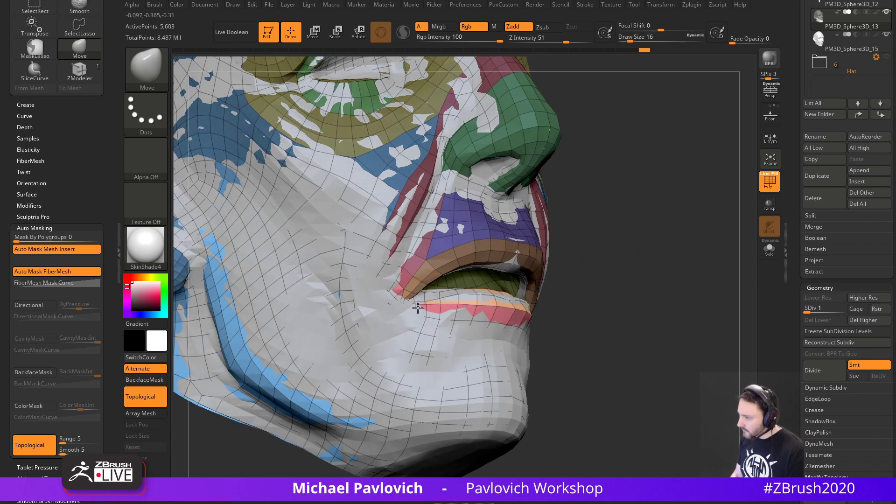
left_click_drag(418, 308, 418, 306)
left_click_drag(626, 275, 567, 274)
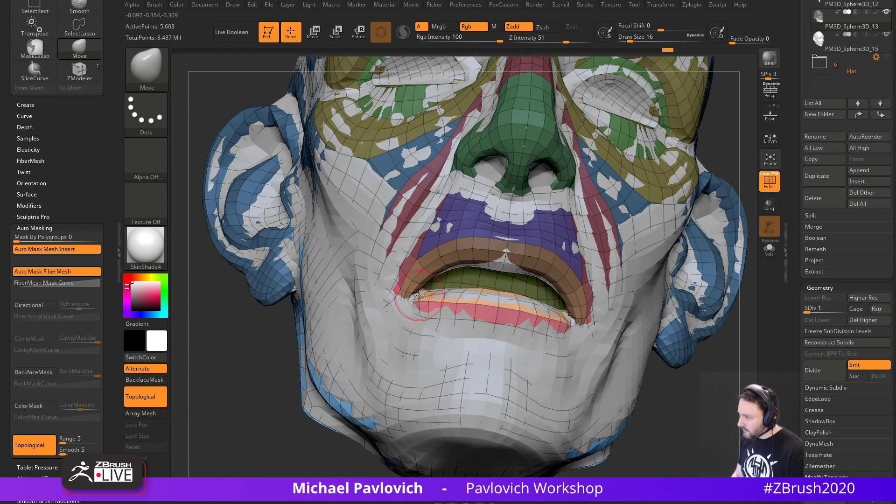
left_click_drag(420, 295, 417, 298)
right_click_drag(417, 298, 466, 297)
right_click_drag(698, 280, 636, 256)
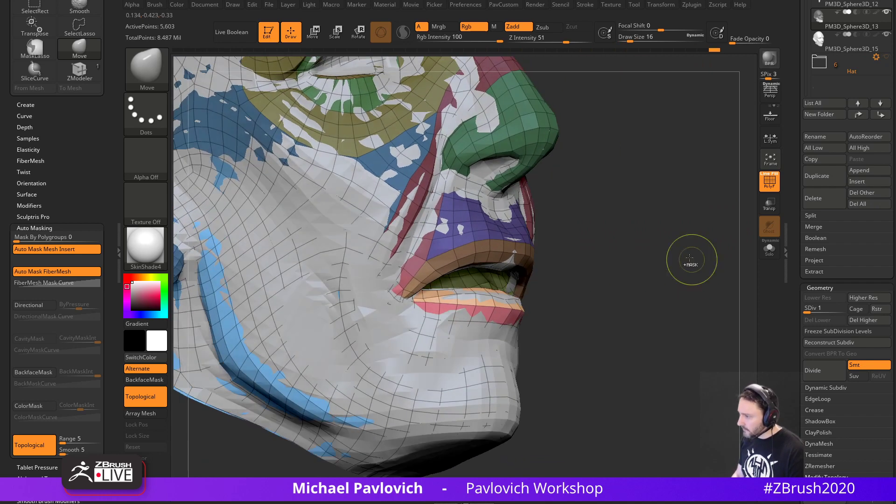
Invert the mask and adjust the upper lip and mouth corners with the Move brush at draw sizes 25 and 20.
left_click(731, 261, "ctrl")
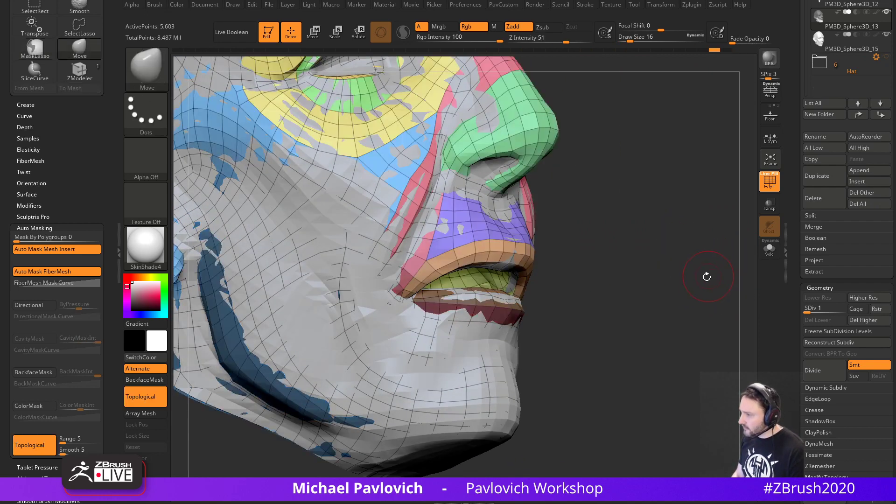
right_click_drag(706, 276, 697, 276)
key("bracketright")
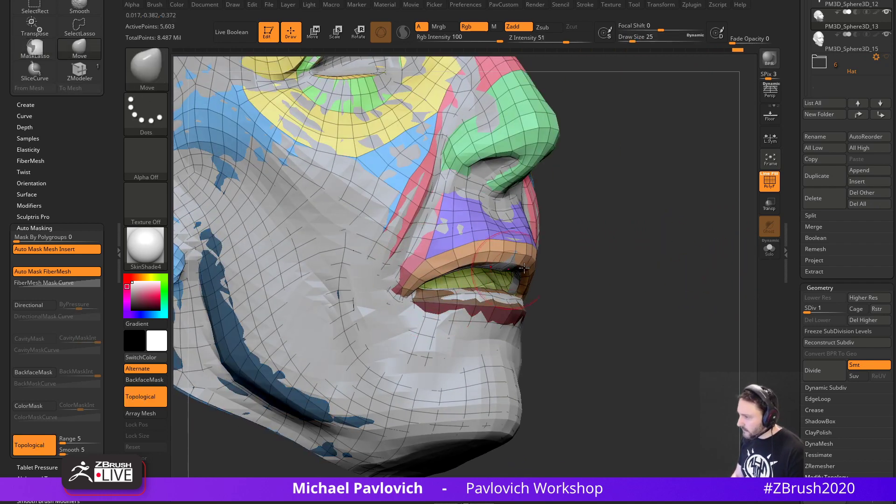
left_click_drag(524, 268, 527, 270)
key("bracketleft")
right_click_drag(481, 287, 404, 291)
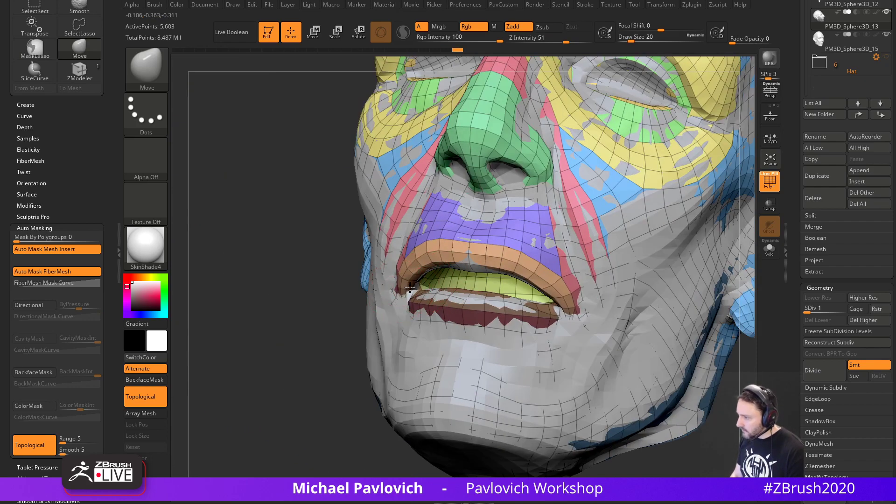
right_click_drag(523, 259, 612, 261)
Clear the mask and show the PM3D_Sphere3D_13 head alone in Solo mode.
left_click_drag(621, 254, 653, 293, "ctrl")
left_click(769, 250)
right_click_drag(637, 262, 724, 294)
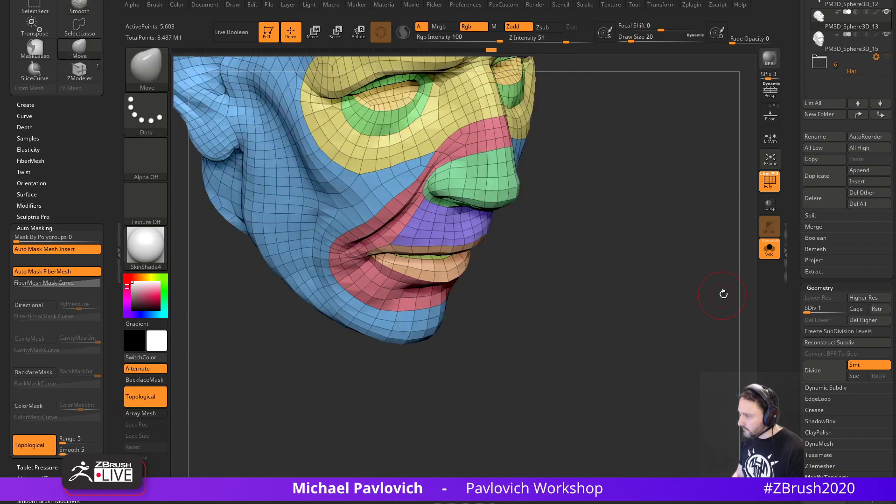
Choose the Standard brush with draw size 11 and smooth the mesh around both mouth corners.
mouse_move(625, 295)
right_mouse_down("ctrl")
mouse_move(666, 340)
mouse_move(584, 327)
right_mouse_up("ctrl")
key("b")
key("s")
key("t")
key("s")
left_click_drag(515, 322, 510, 322)
left_click_drag(511, 322, 514, 321, "shift")
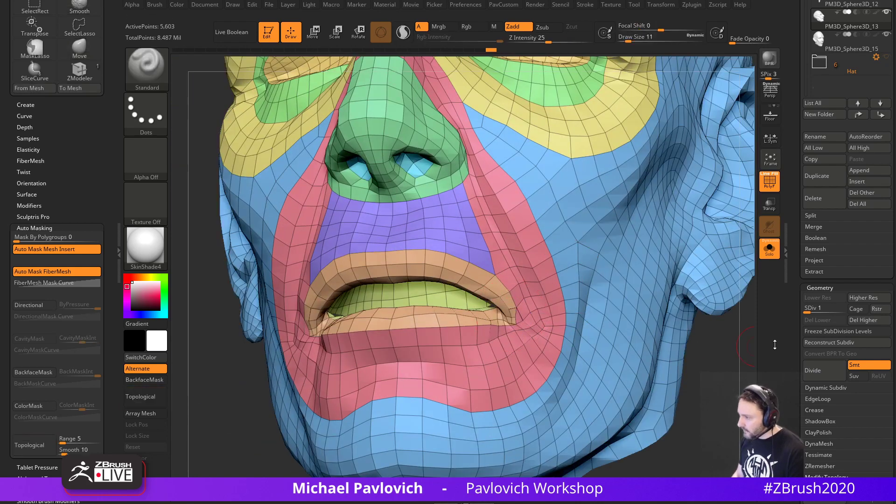
left_click_drag(748, 352, 666, 300)
left_click_drag(432, 272, 442, 276, "shift")
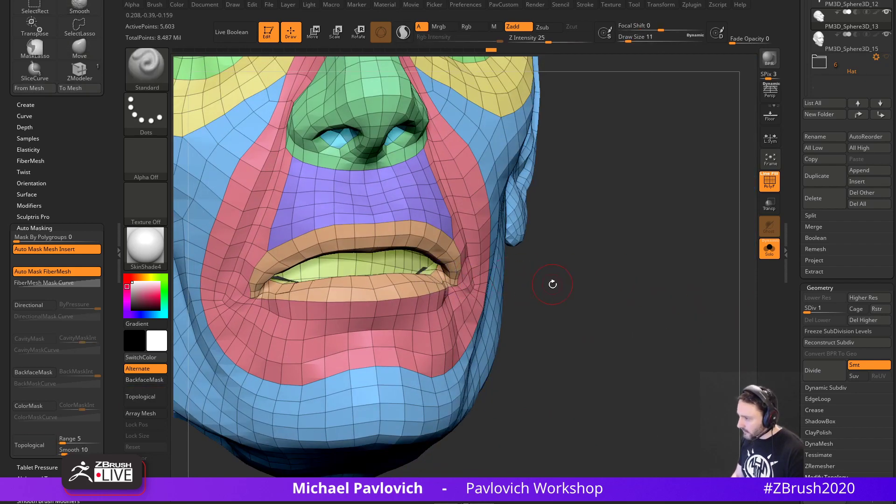
left_click_drag(553, 284, 544, 299)
right_click_drag(443, 280, 534, 261)
mouse_move(609, 274)
right_mouse_down()
mouse_move(522, 257)
mouse_move(607, 267)
right_mouse_up()
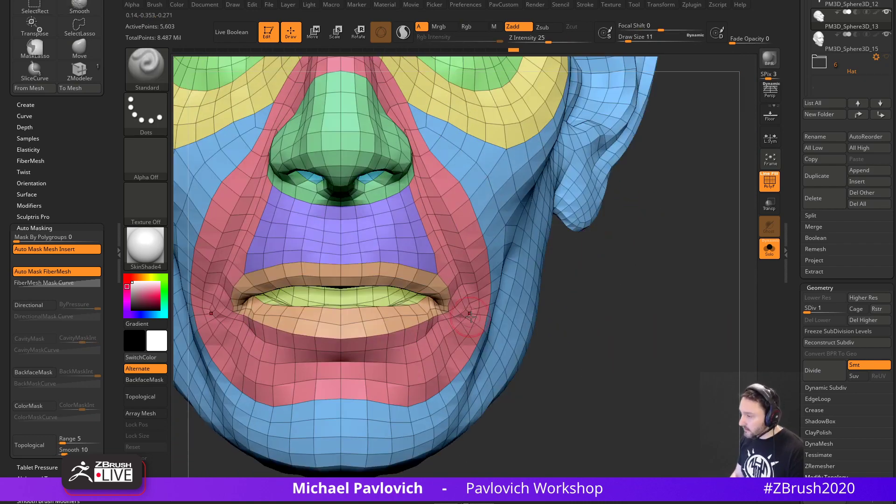
Show the PM3D_Sphere3D_13 head in Solo mode at subdivision level 5 with its painted colours and no polyframe.
right_click_drag(471, 317, 475, 307)
right_click_drag(663, 282, 700, 293, "shift")
left_click(769, 250)
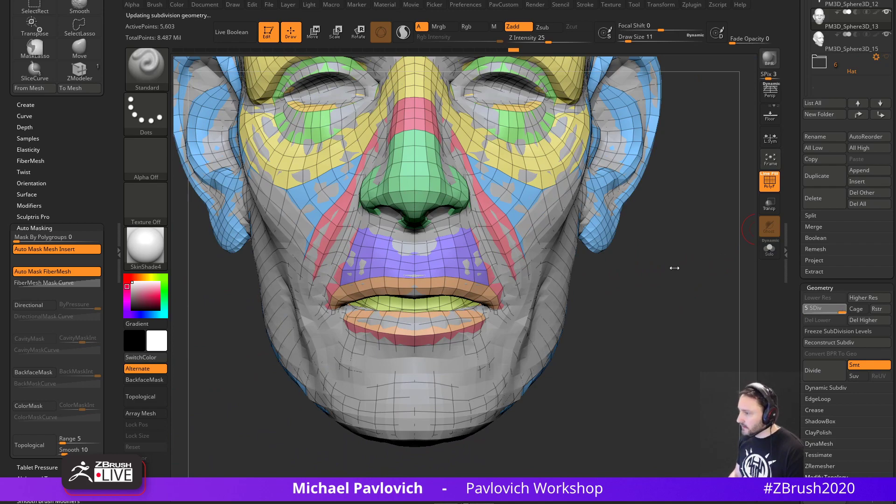
right_click_drag(704, 288, 663, 260)
key("shift+f")
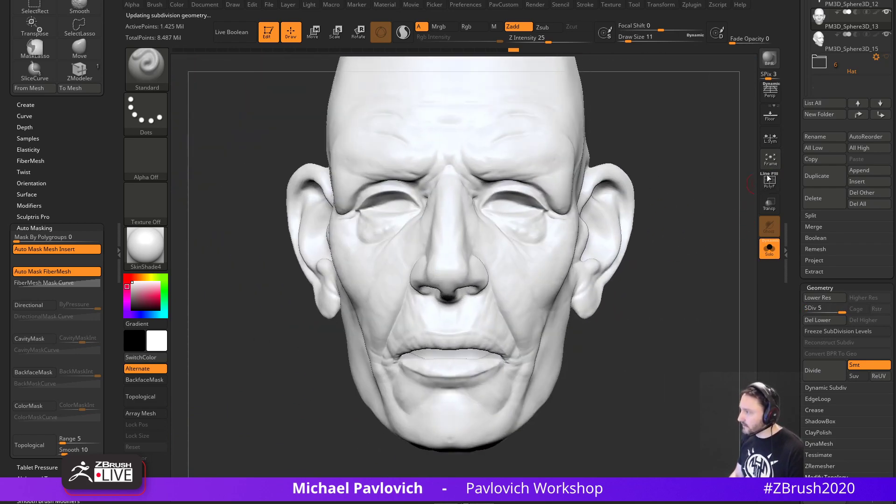
left_click(865, 24)
mouse_move(698, 201)
right_mouse_down()
mouse_move(687, 196)
mouse_move(695, 214)
right_mouse_up()
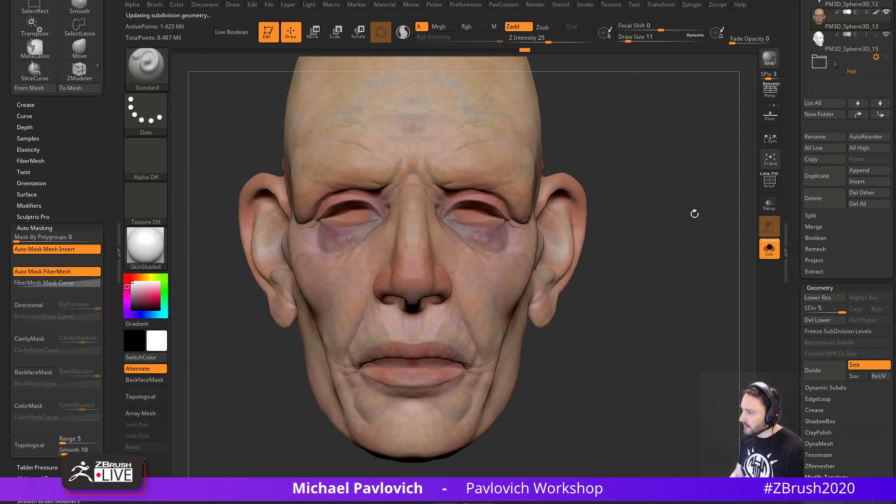
Select the PM3D_Sphere3D_15 head and set the draw size to 12 while examining its polygroup panels with the polyframe on.
left_click(850, 47)
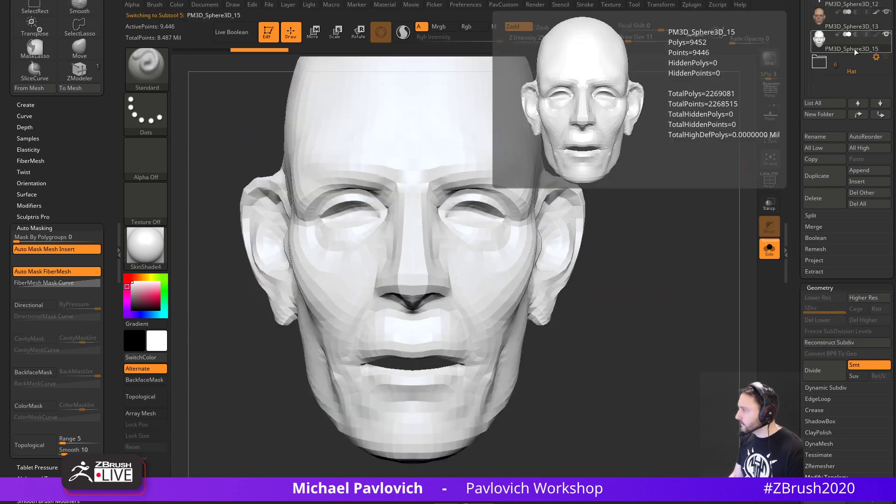
mouse_move(686, 213)
right_mouse_down()
mouse_move(685, 221)
mouse_move(746, 235)
mouse_move(711, 238)
mouse_move(692, 271)
mouse_move(689, 254)
right_mouse_up()
key("shift+f")
key("s")
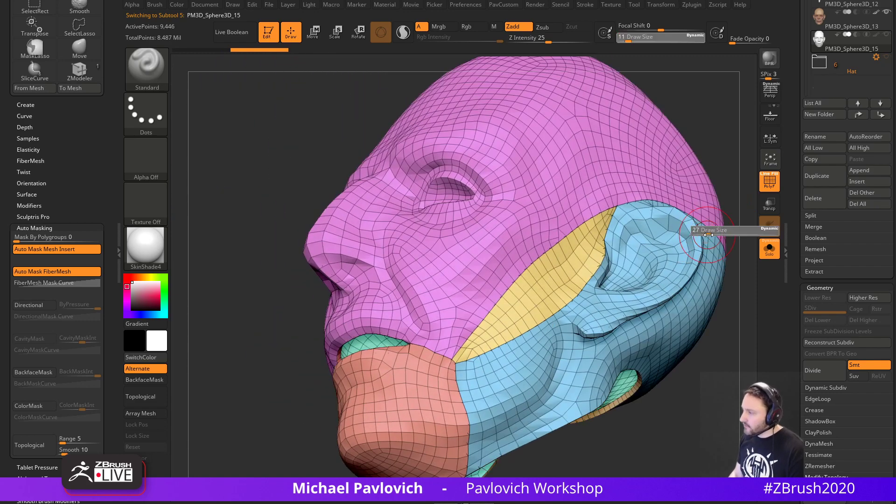
left_click(704, 232)
key("s")
left_click(707, 223)
mouse_move(714, 210)
right_mouse_down("ctrl")
mouse_move(721, 181)
mouse_move(674, 222)
right_mouse_up("ctrl")
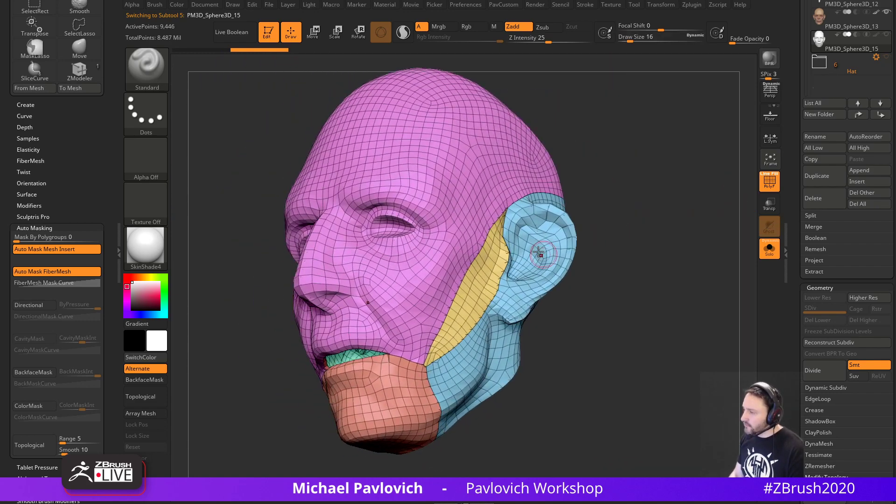
right_click_drag(557, 153, 429, 211)
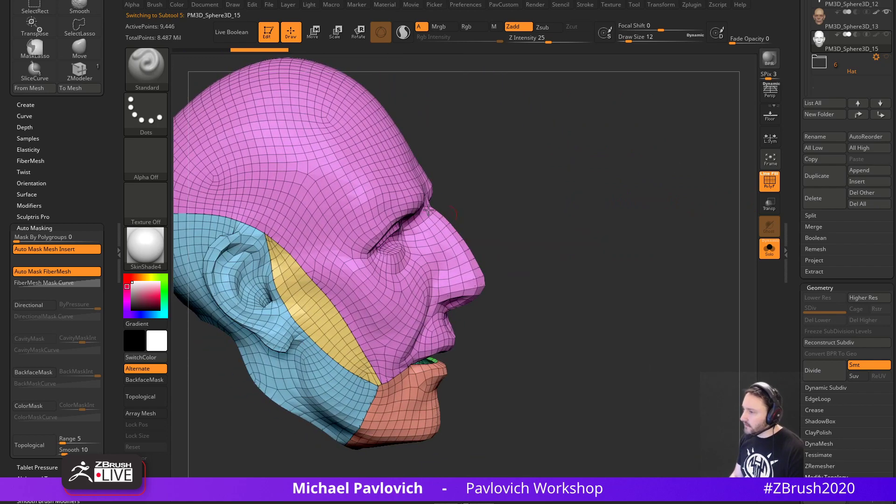
right_click_drag(613, 208, 733, 225)
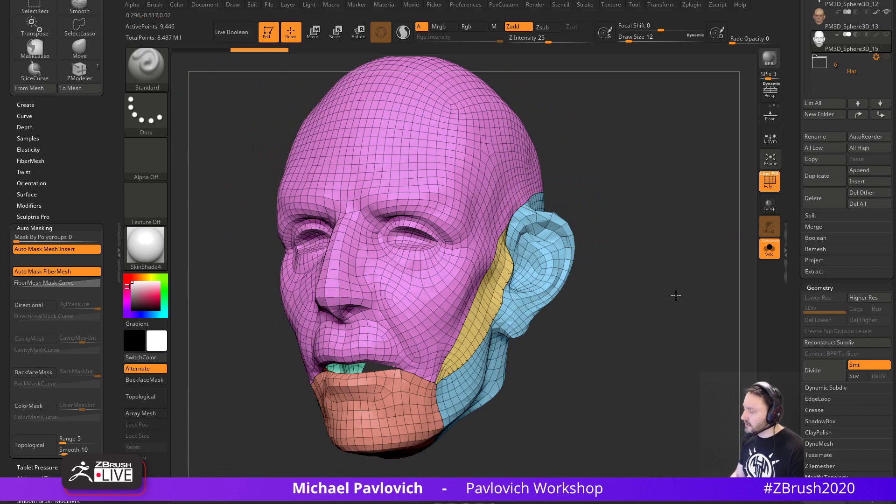
mouse_move(676, 296)
right_mouse_down()
mouse_move(674, 302)
mouse_move(680, 294)
right_mouse_up()
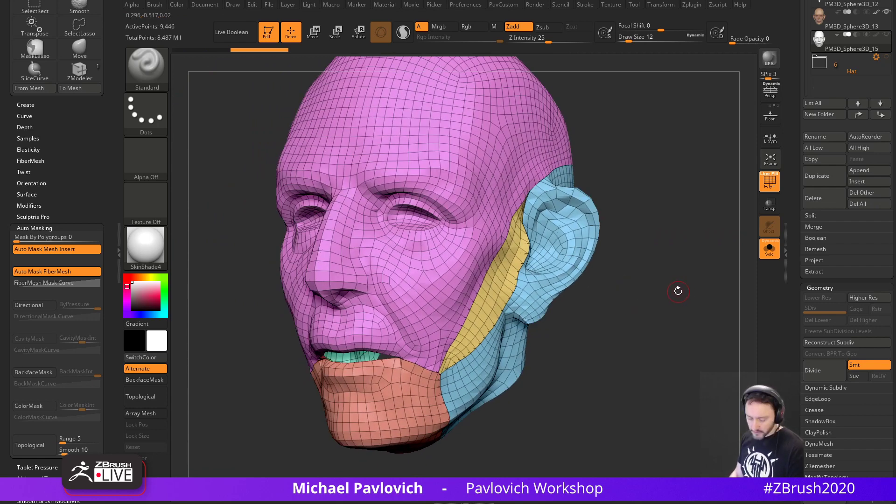
Try dividing the head to subdivision level 2 with the polyframe hidden and undo the division.
key("shift+f")
key("d")
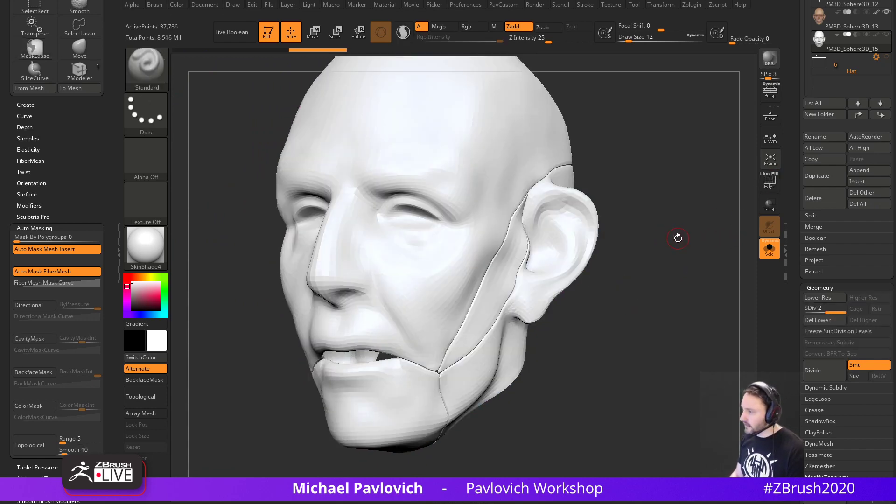
right_click_drag(678, 238, 719, 244)
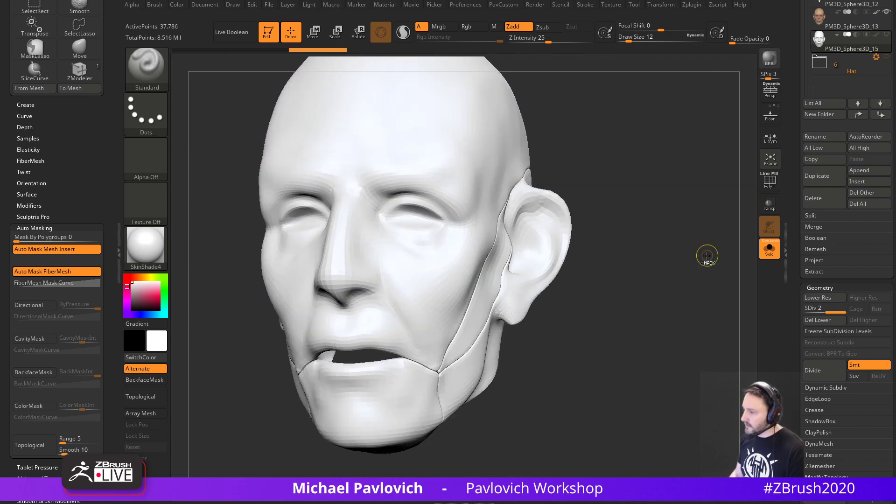
key("shift+d")
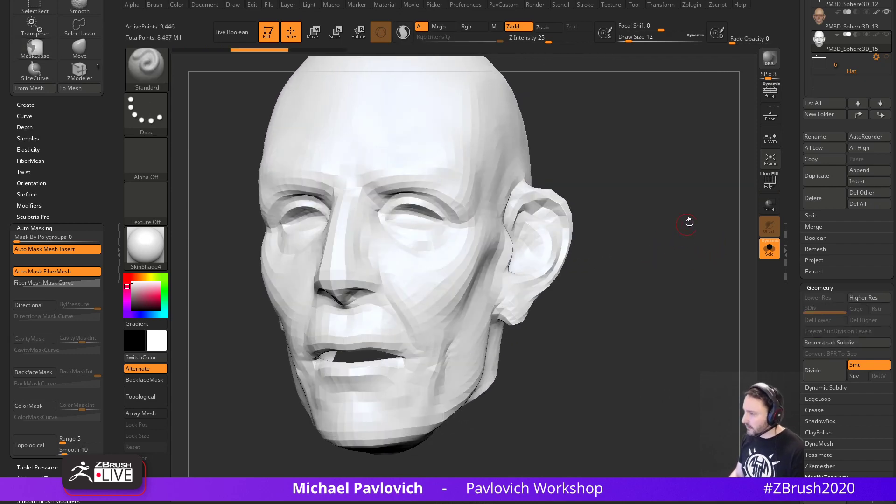
Show the polyframe and remove the creases along the head's polygroup borders.
key("shift+f")
right_click_drag(689, 223, 704, 249)
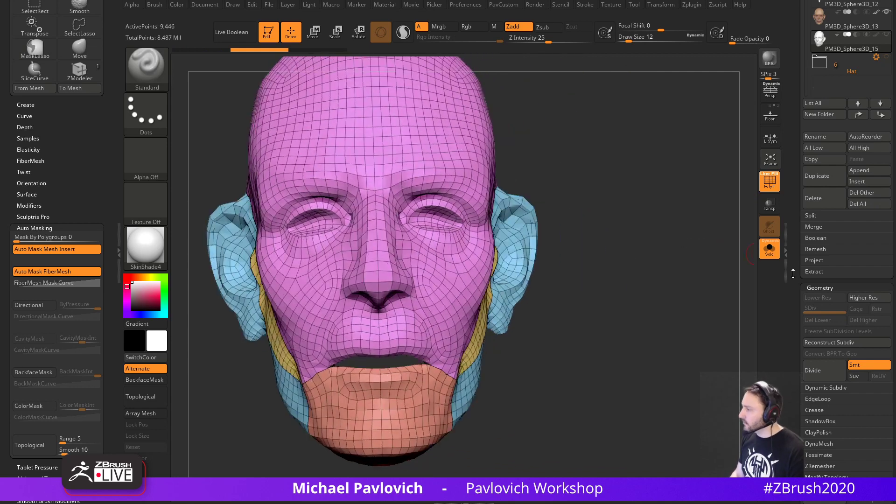
scroll(793, 275, "down", 5)
left_click(814, 249)
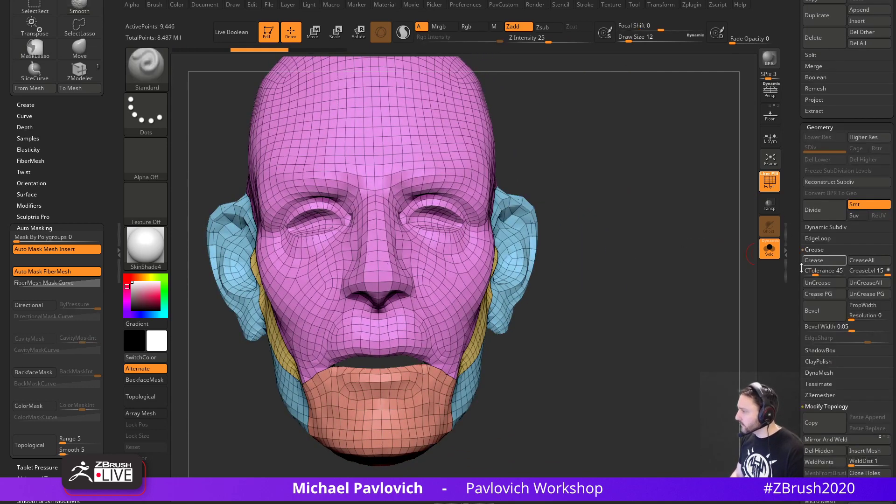
left_click(835, 298)
right_click_drag(680, 296, 661, 298)
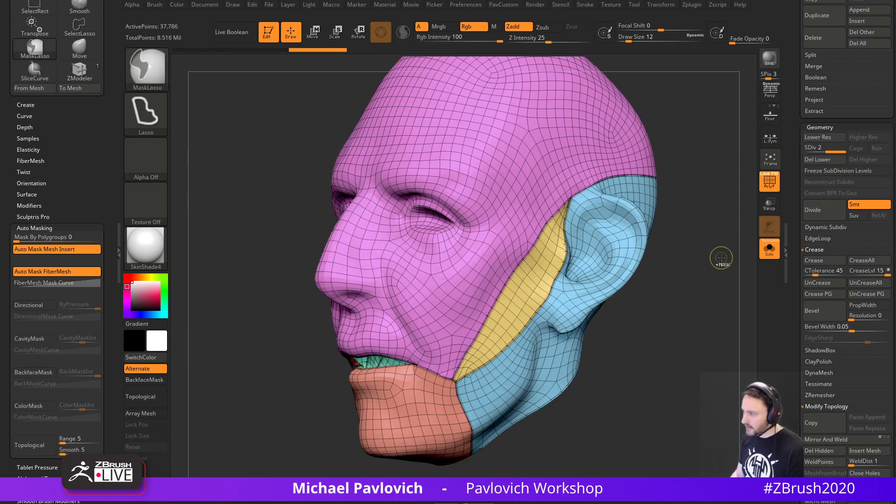
Try the uncreased head at subdivision level 2 without the polyframe, examine its side and jaw, and undo the division.
key("ctrl+d")
key("shift+f")
right_click_drag(706, 246, 601, 260)
mouse_move(553, 213)
right_mouse_down()
mouse_move(685, 240)
mouse_move(669, 216)
right_mouse_up()
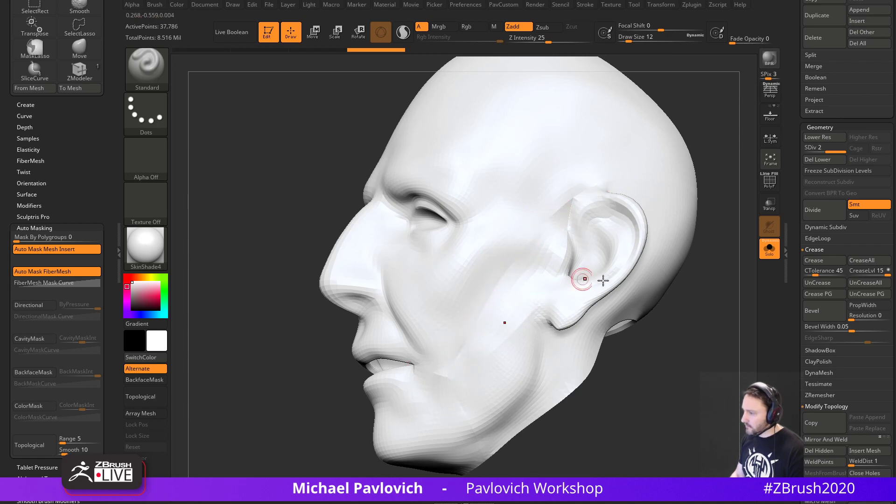
right_click_drag(603, 280, 726, 384)
key("shift+d")
right_click_drag(708, 322, 570, 286)
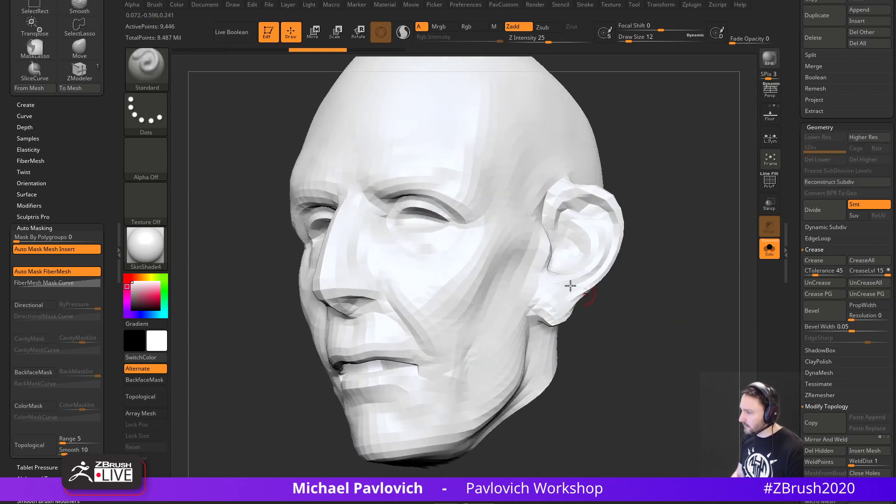
right_click_drag(542, 364, 703, 280)
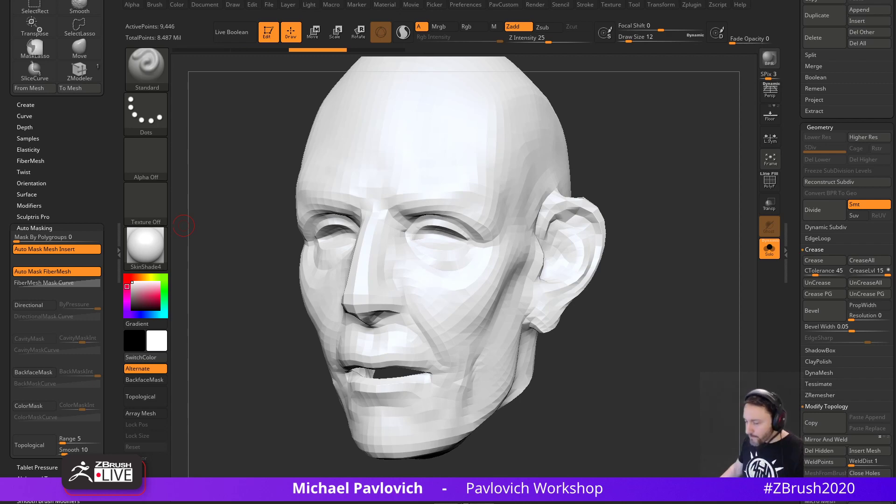
Compare the polygrouped head with the overlapping painted head by toggling Solo mode, and finish with the polygrouped head isolated.
left_click(768, 249)
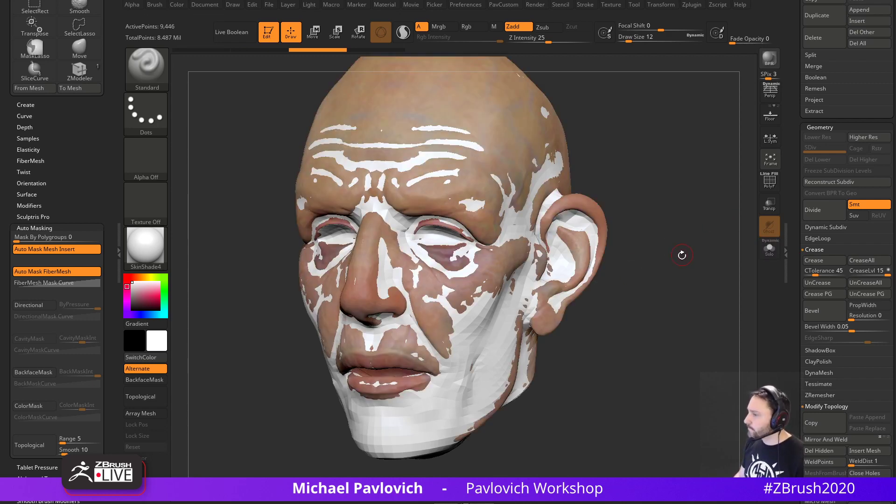
left_click_drag(682, 256, 716, 268)
key("shift+f")
left_click(770, 249)
left_click(770, 249)
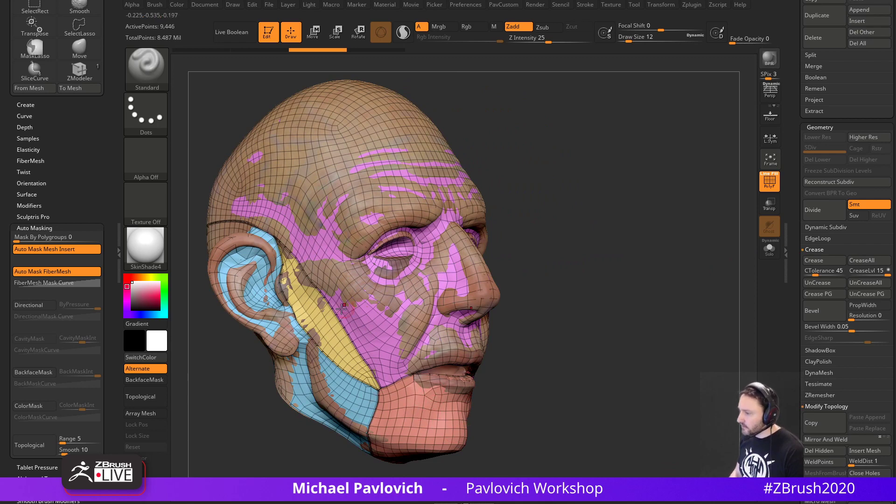
left_click_drag(664, 290, 618, 295)
left_click(774, 256)
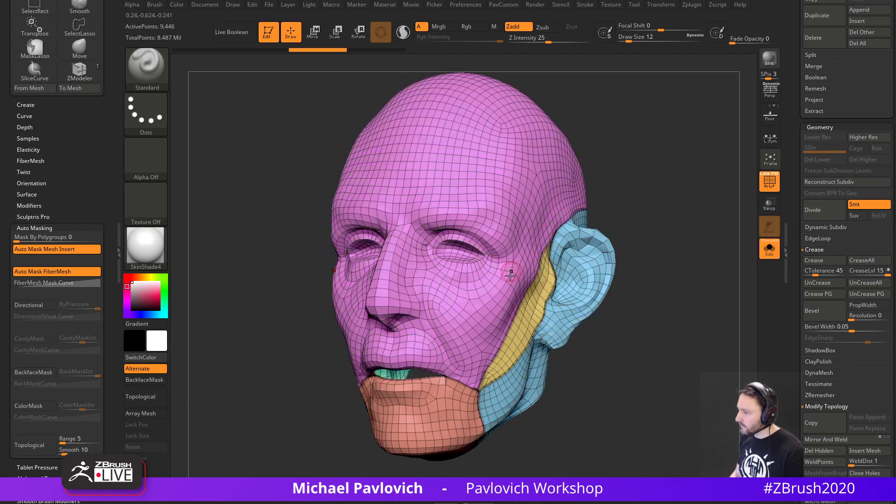
Make PM3D_Sphere3D_13 the active subtool and turn off its polyframe display.
left_click_drag(700, 266, 684, 269)
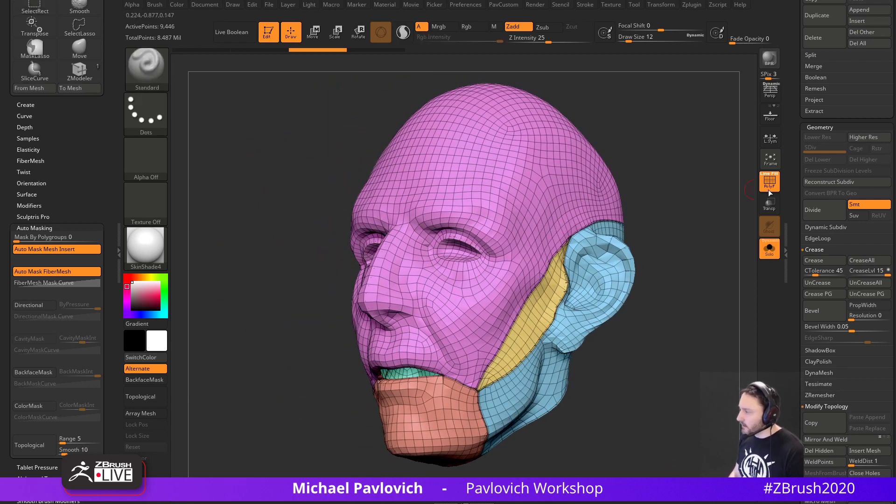
left_click_drag(792, 192, 791, 316)
left_click(846, 280)
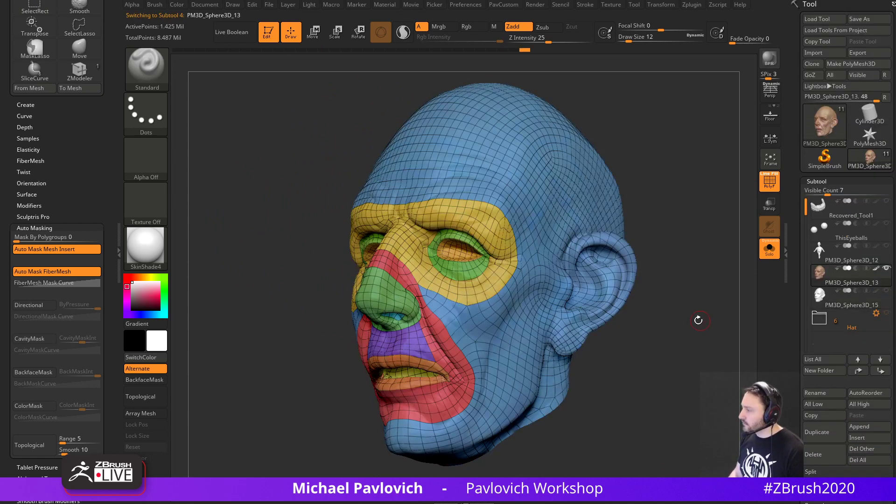
left_click_drag(697, 318, 712, 315, "shift")
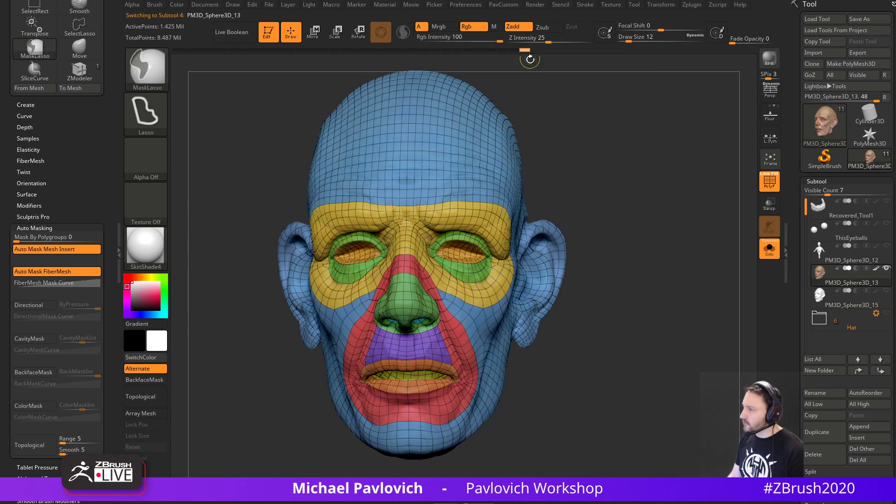
left_click_drag(655, 156, 757, 243)
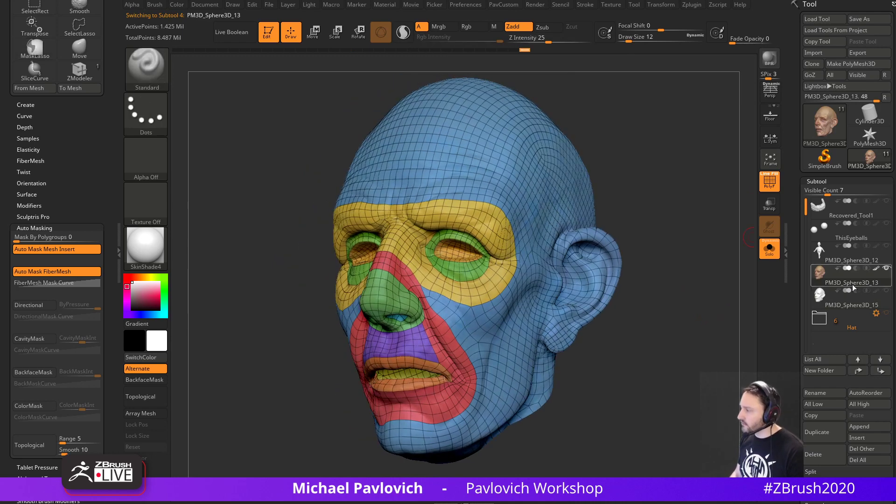
left_click_drag(695, 286, 675, 244)
left_click(773, 187)
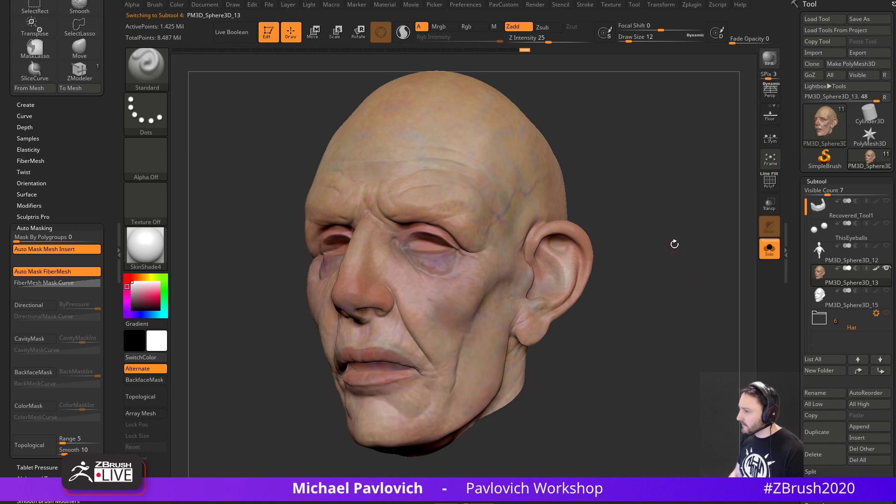
Turn off polypaint display on PM3D_Sphere3D_13 and switch the material to StartupMaterial.
left_click(876, 269)
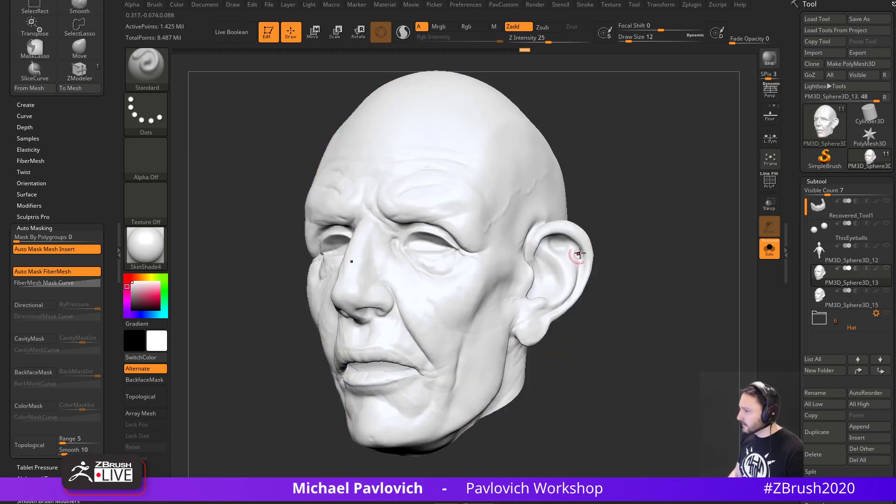
left_click(143, 256)
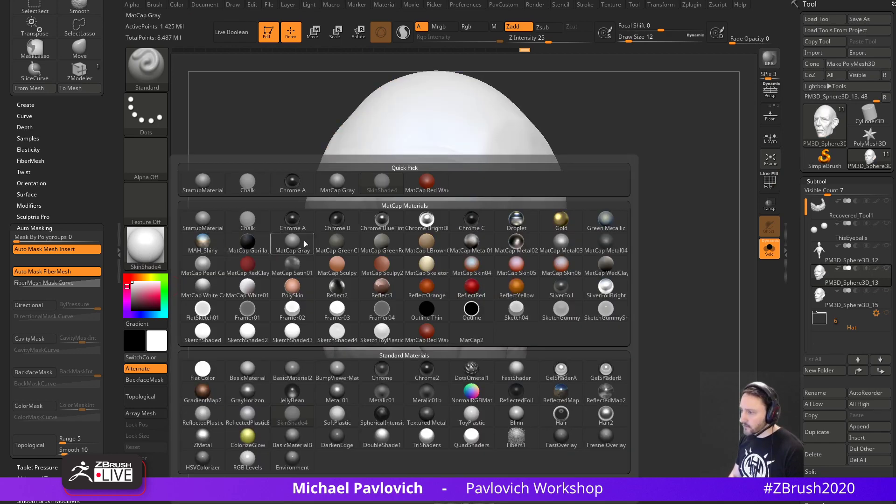
left_click(218, 226)
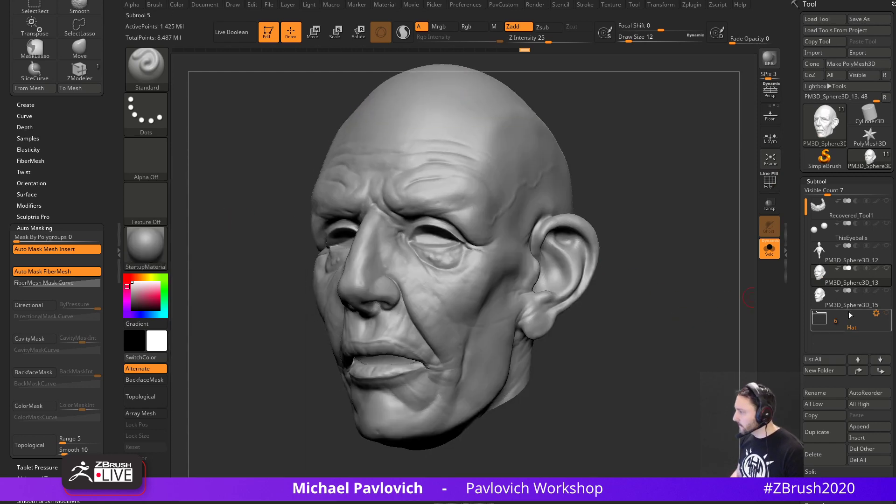
Make PM3D_Sphere3D_15 the active subtool and turn the polyframe display back on.
left_click(853, 313)
left_click(856, 306)
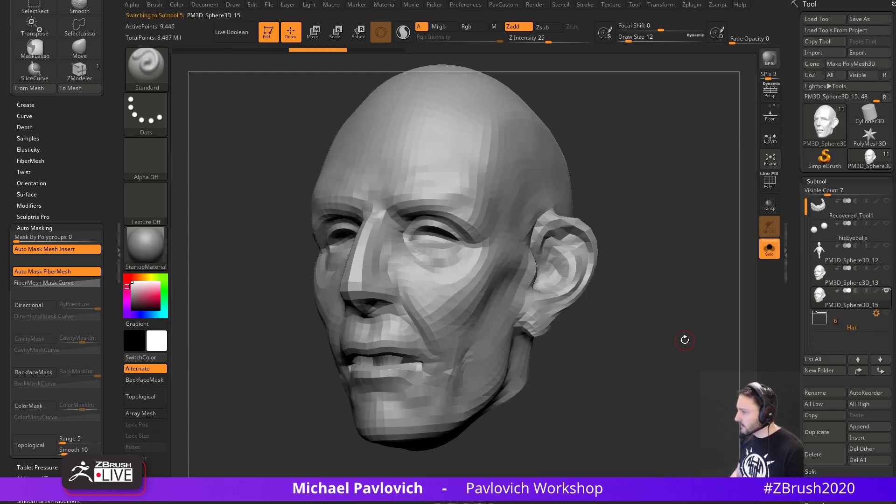
left_click_drag(685, 340, 691, 243)
left_click(772, 183)
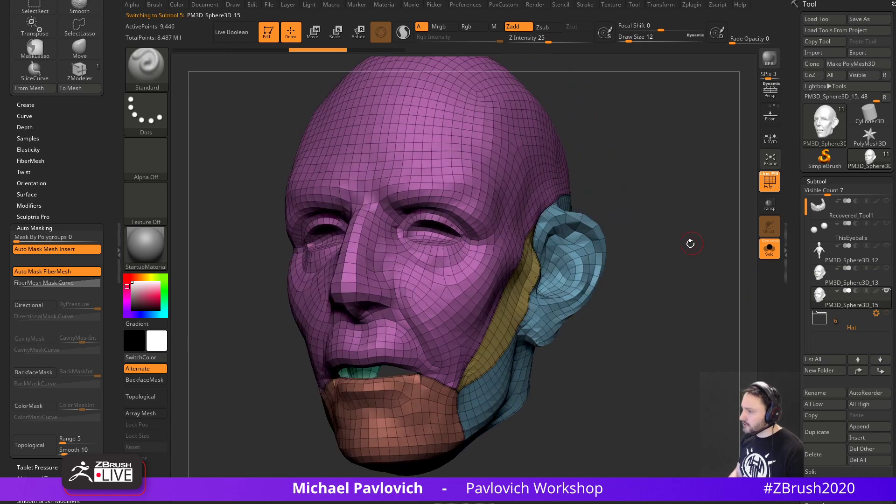
Isolate the pink face polygroup to inspect it, invert the visibility, and restore the full head.
left_click(537, 135, "ctrl+shift")
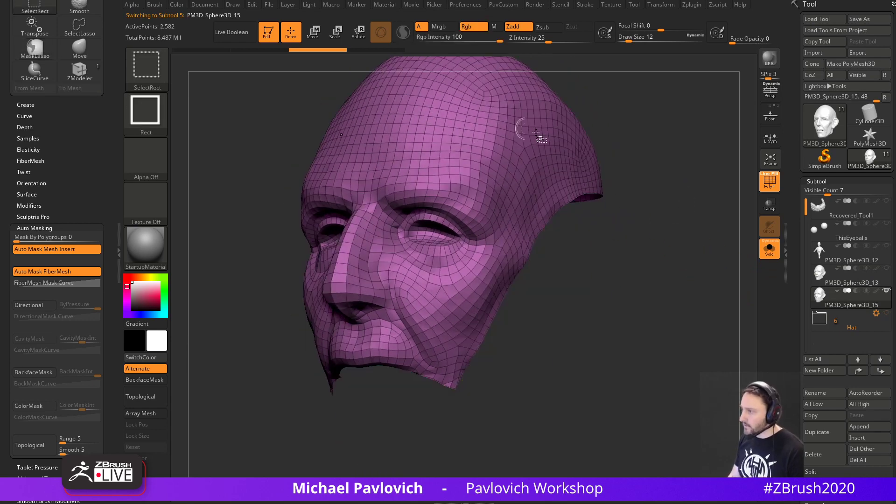
left_click_drag(665, 135, 702, 248, "ctrl+shift")
left_click_drag(647, 279, 569, 306)
left_click(686, 249, "ctrl+shift")
left_click_drag(733, 310, 687, 274, "alt")
left_click(697, 306, "ctrl+shift")
left_click_drag(696, 309, 688, 238)
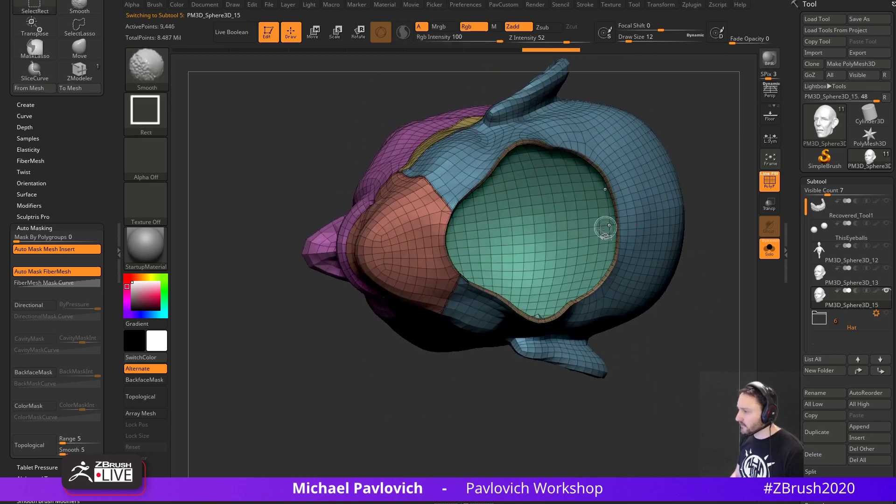
Hide the green inner-shell polygroup to inspect the rim around the neck opening, and restore the full head.
left_click(604, 229, "ctrl+shift")
left_click_drag(704, 284, 704, 198, "ctrl+shift")
left_click_drag(688, 275, 696, 332, "alt")
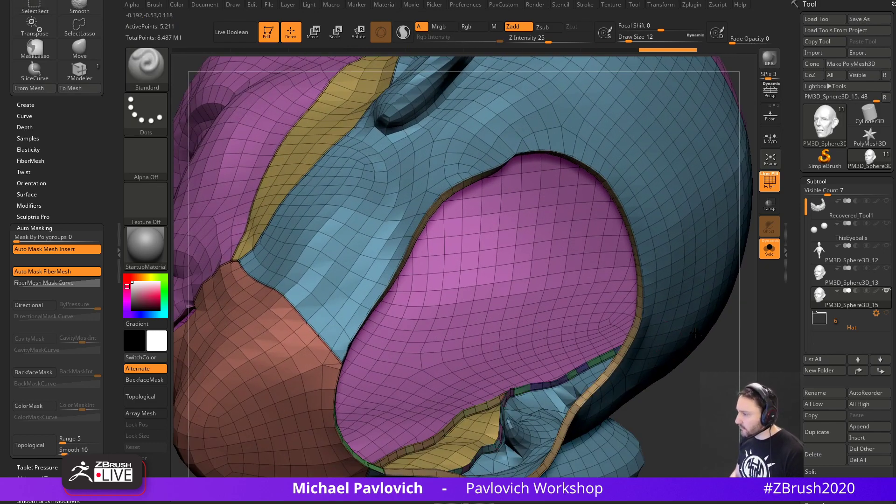
left_click_drag(684, 406, 678, 296, "alt")
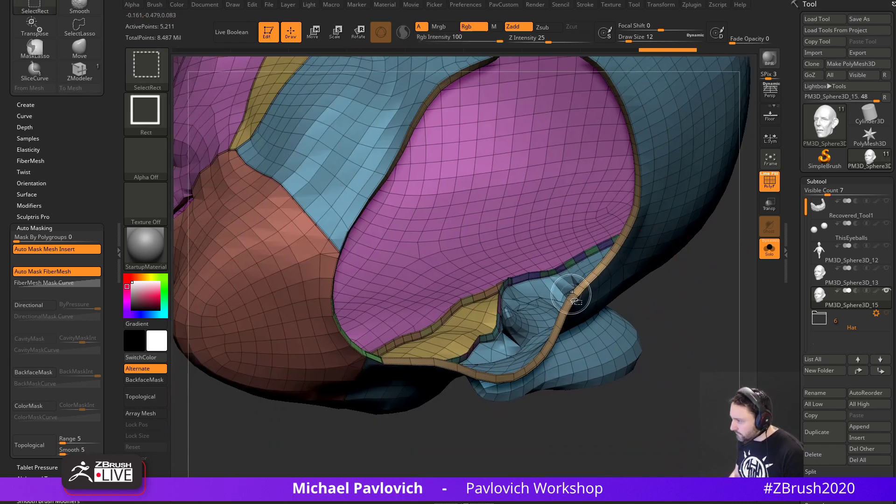
left_click(695, 308, "ctrl+shift")
key("f")
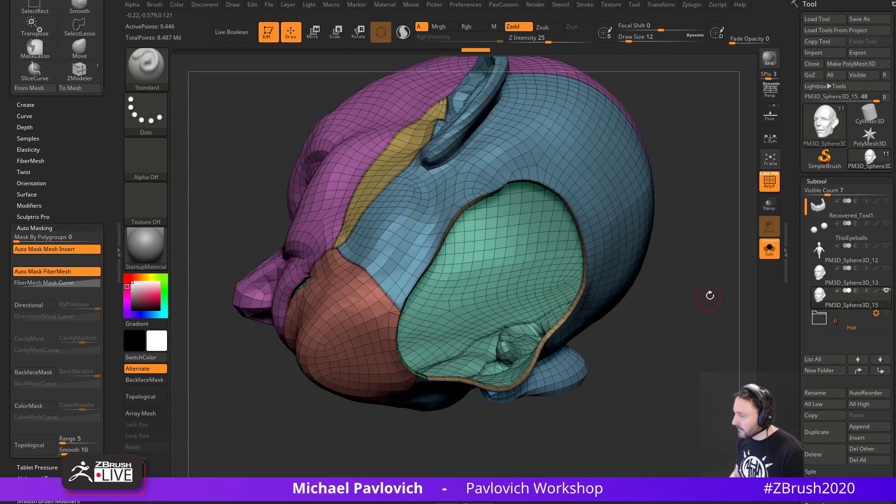
Show only the head's outer shell by isolating the green inner shell, growing it over the rim and inverting the visibility.
left_click(523, 247, "ctrl+shift")
key("ctrl+shift")
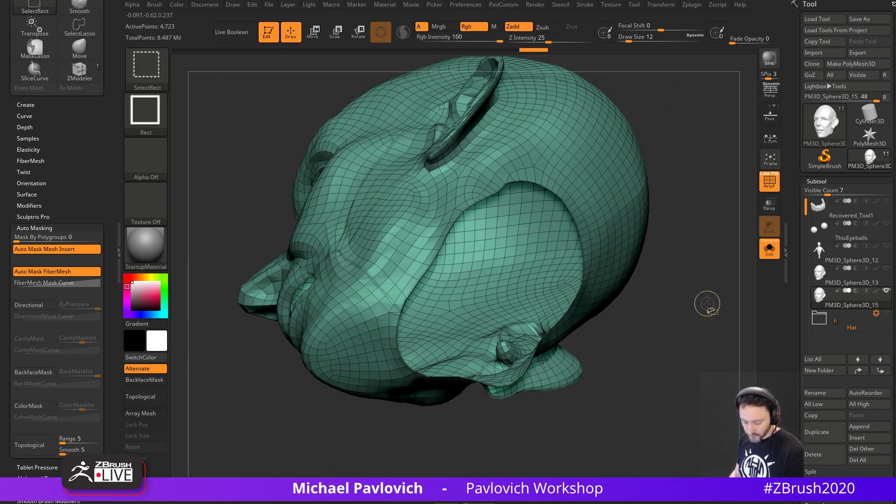
key("ctrl+shift+x")
left_click_drag(709, 234, 728, 342, "ctrl+shift")
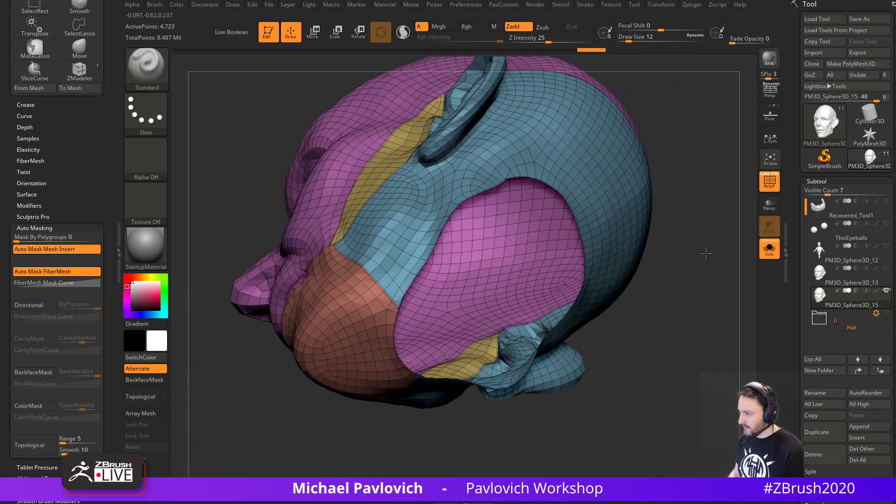
Make the PM3D_Sphere3D_13 subtool visible and turn off Solo mode so both heads show together.
mouse_move(704, 254)
left_mouse_down()
mouse_move(702, 282)
mouse_move(716, 286)
mouse_move(688, 259)
mouse_move(727, 307)
mouse_move(683, 261)
mouse_move(620, 256)
mouse_move(706, 254)
mouse_move(696, 279)
mouse_move(682, 286)
mouse_move(673, 283)
mouse_move(731, 267)
left_mouse_up()
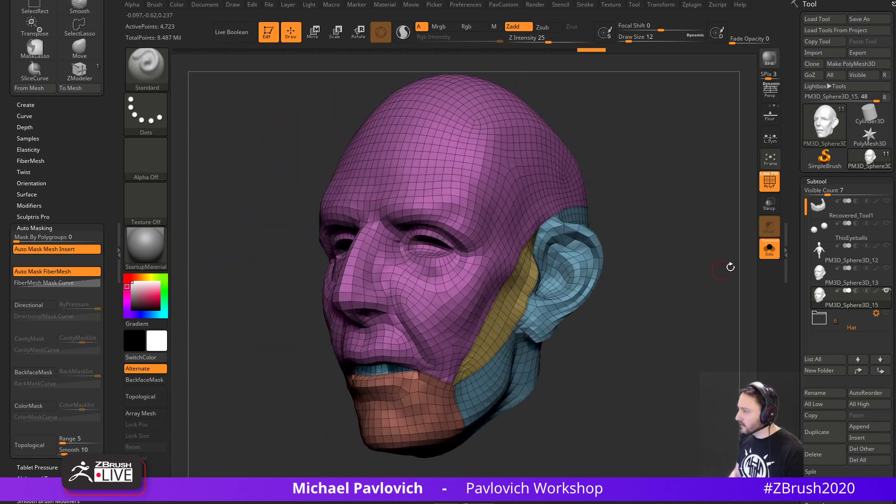
left_click_drag(797, 265, 793, 221)
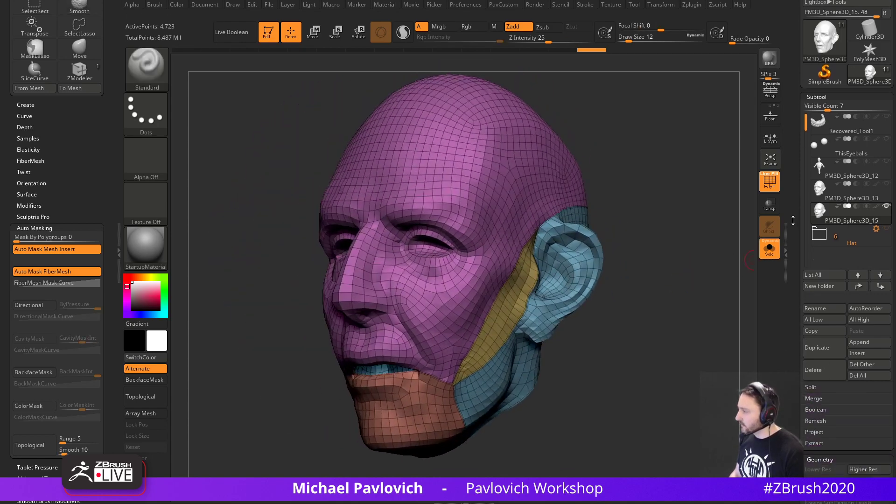
left_click(877, 209)
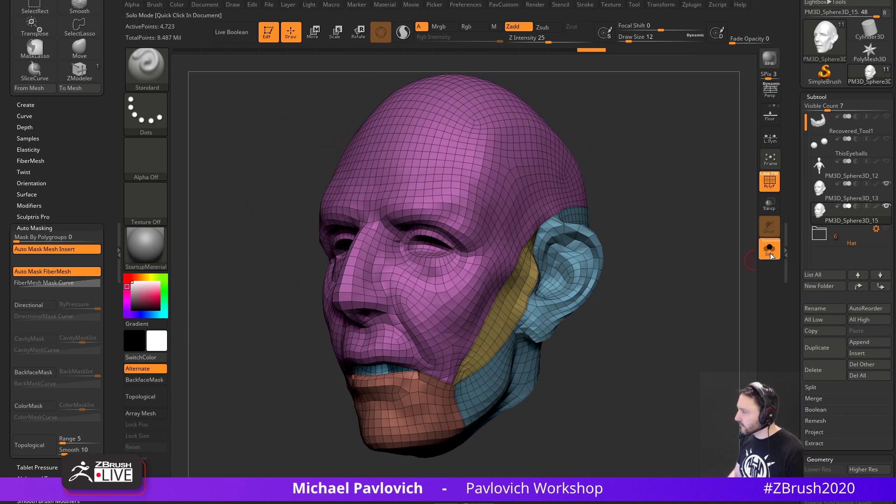
left_click_drag(655, 315, 647, 297)
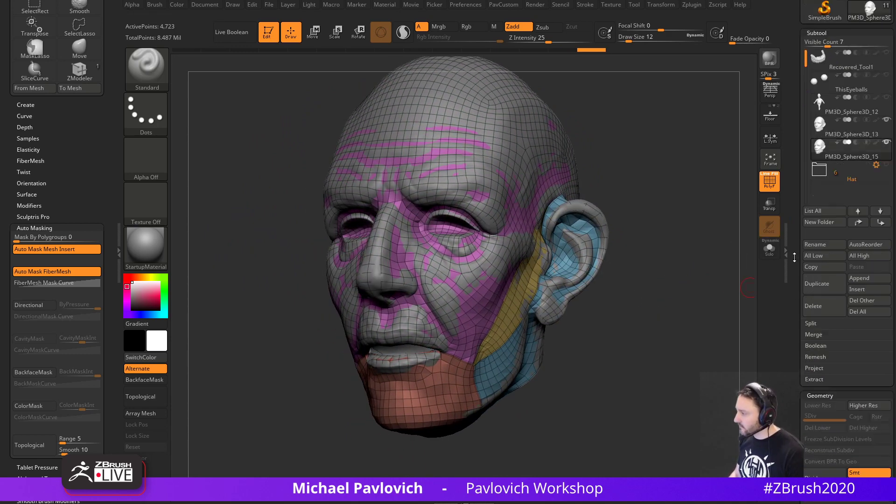
Run Project History on the outer shell of PM3D_Sphere3D_15 and accept projecting the polypaint.
left_click_drag(799, 302, 799, 229)
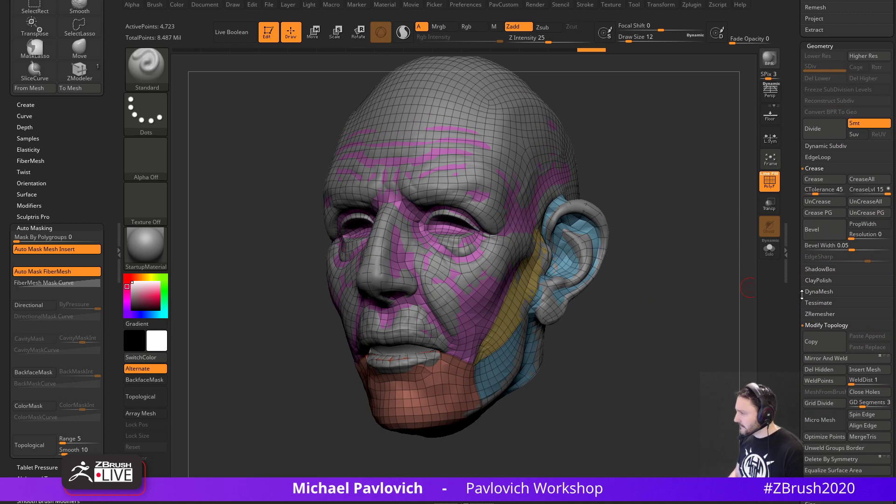
scroll(802, 295, "up", 5)
left_click(813, 137)
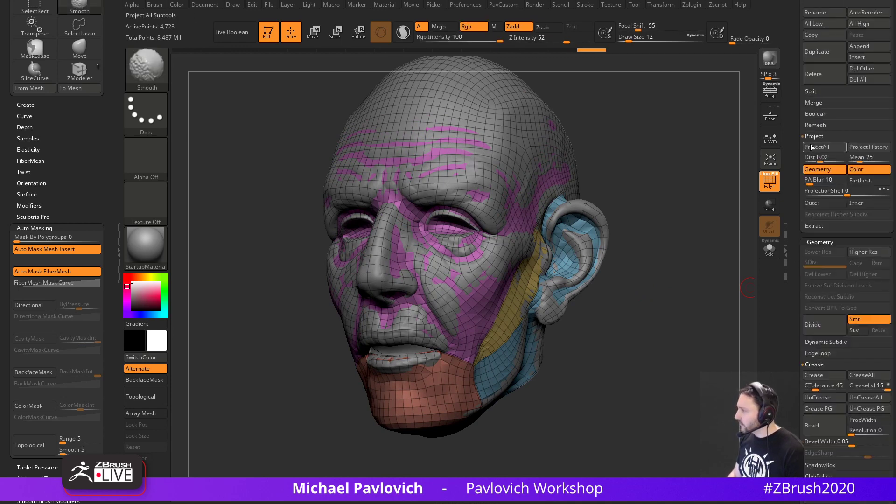
left_click(861, 147)
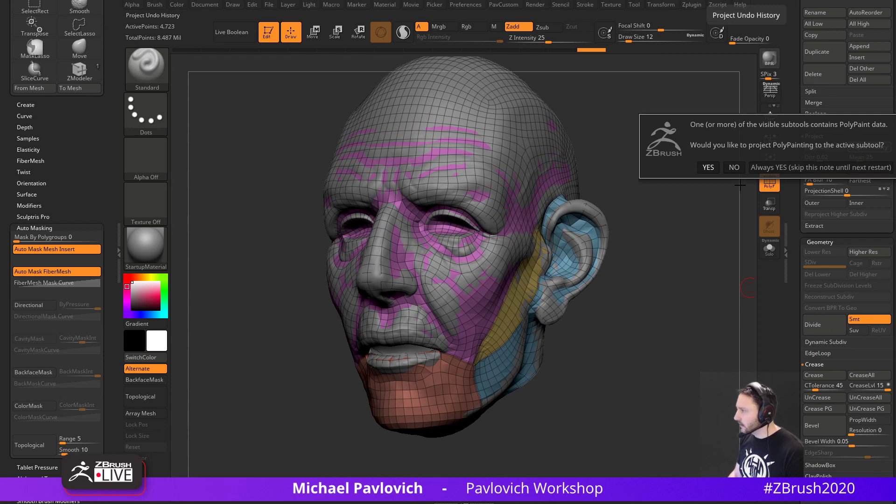
left_click(708, 167)
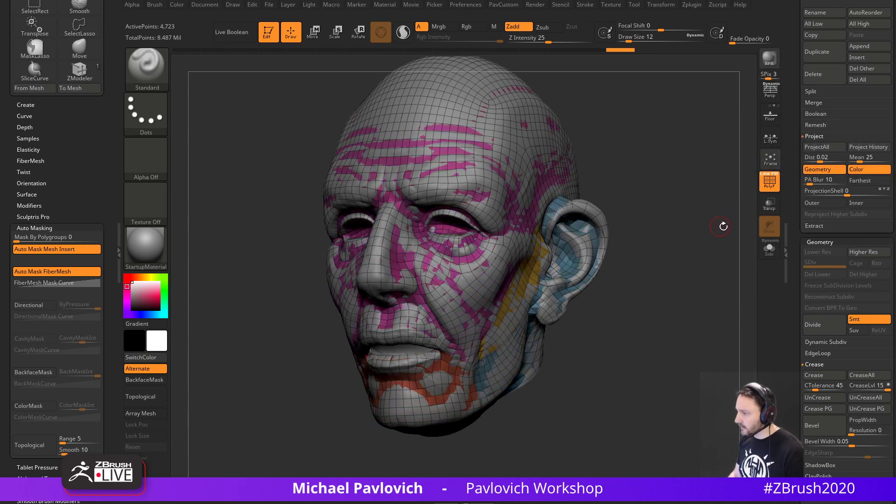
Examine the projected head in Solo and alongside the detailed head, with the full mesh shown and polyframe off.
left_click(769, 250)
mouse_move(687, 275)
left_mouse_down()
mouse_move(717, 258)
mouse_move(706, 216)
mouse_move(717, 248)
mouse_move(680, 260)
mouse_move(663, 246)
mouse_move(707, 274)
mouse_move(718, 238)
mouse_move(692, 237)
left_mouse_up()
left_click(714, 267, "ctrl+shift")
left_click(768, 185)
left_click(769, 248)
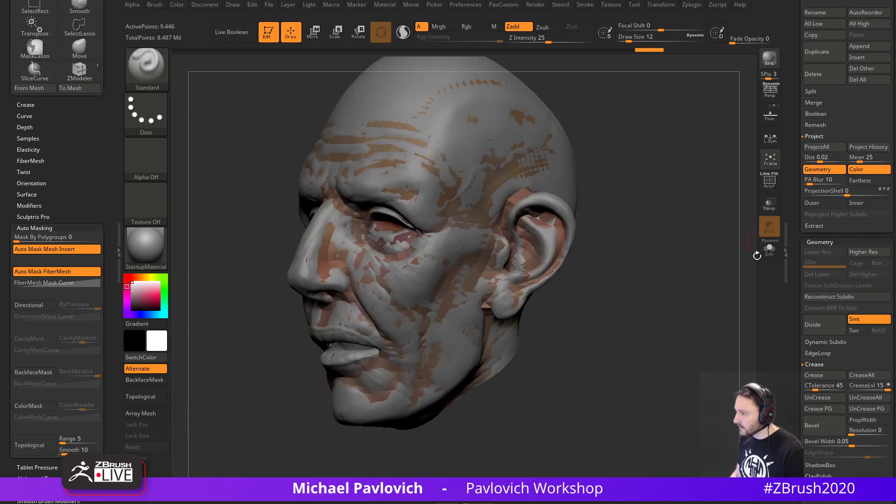
key("shift+f")
left_click(769, 248)
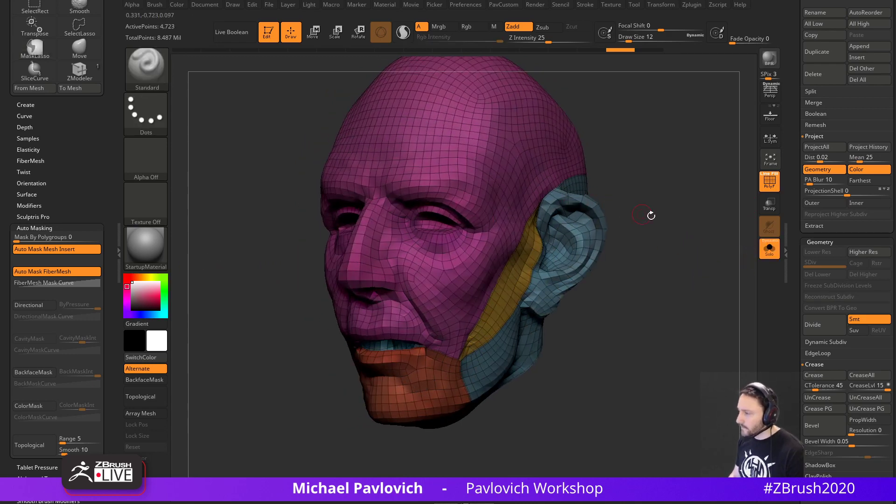
left_click(146, 247)
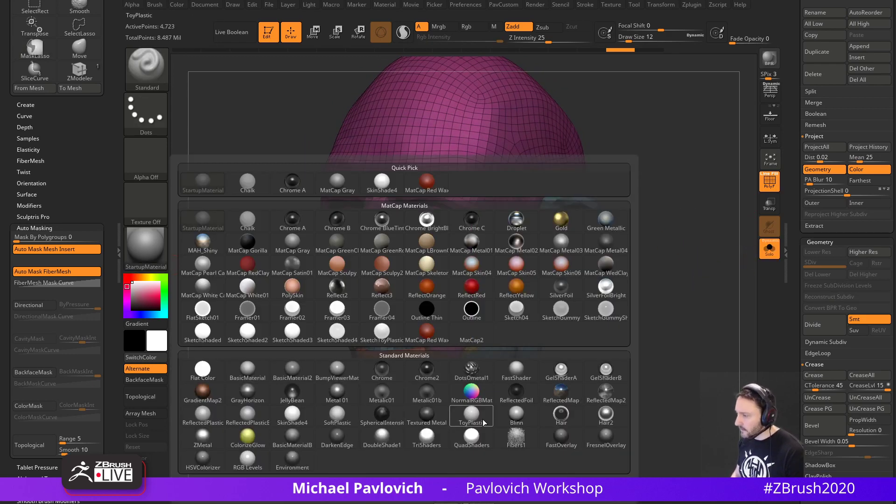
mouse_move(480, 425)
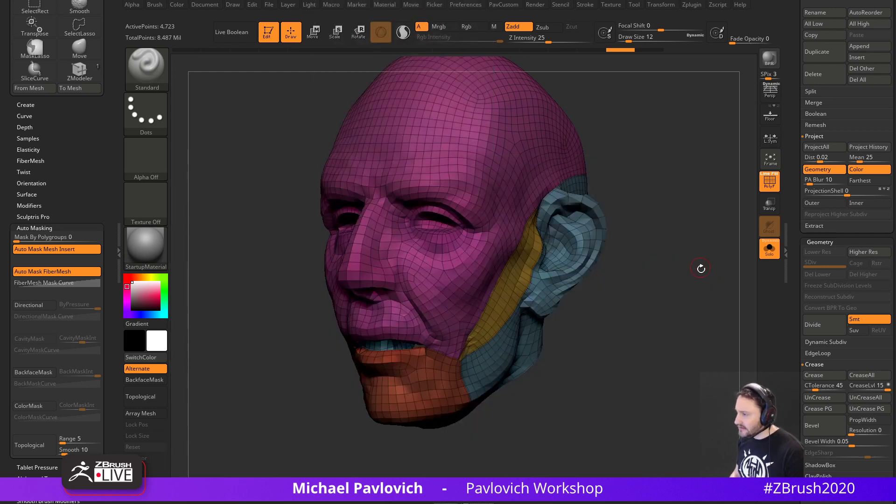
Set the brush draw size to 23 and subdivide the whole PM3D_Sphere3D_15 head once.
mouse_move(694, 281)
left_mouse_down()
mouse_move(741, 281)
mouse_move(697, 282)
mouse_move(674, 298)
mouse_move(624, 277)
mouse_move(638, 266)
mouse_move(585, 233)
mouse_move(656, 192)
mouse_move(636, 209)
mouse_move(545, 237)
left_mouse_up()
type("s35")
left_click(565, 228)
mouse_move(647, 210)
left_mouse_down()
mouse_move(603, 202)
mouse_move(685, 219)
mouse_move(674, 252)
mouse_move(662, 152)
left_mouse_up()
key("ctrl+d")
key("ctrl")
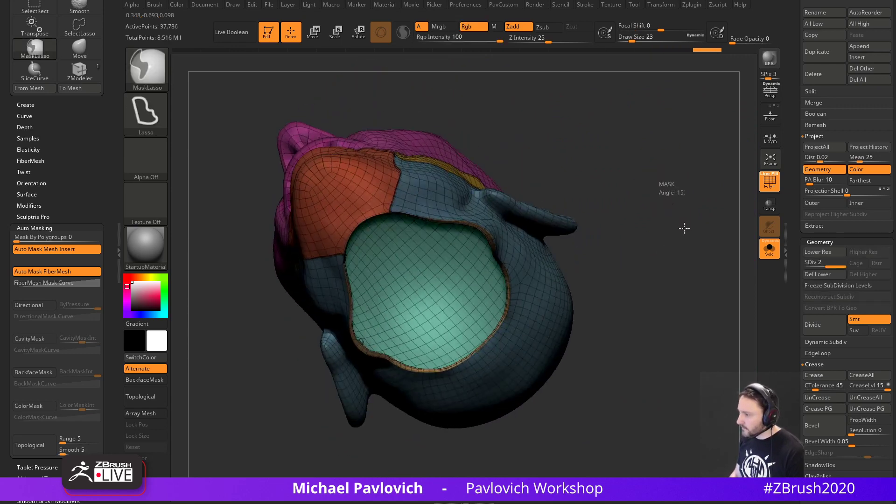
Show only the subdivided head's outer shell, hiding the green inner shell and its rim, and turn off Solo mode.
left_click(481, 280, "ctrl+shift")
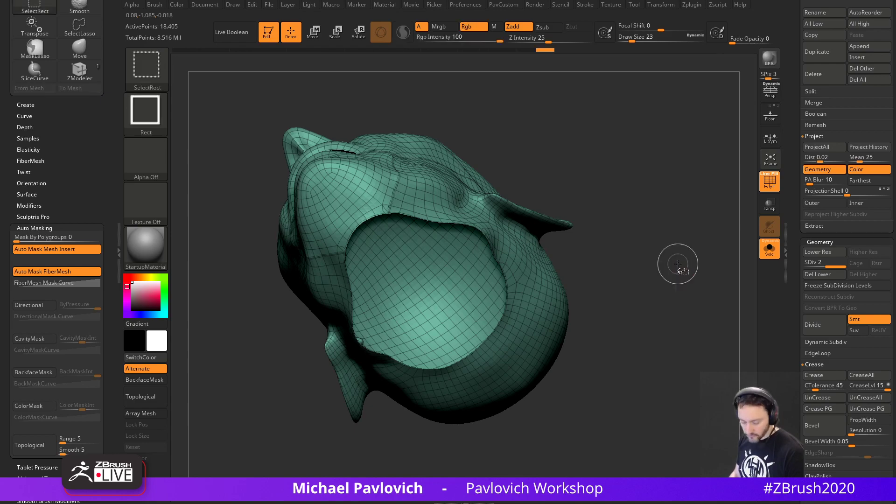
key("ctrl+shift+x")
key("ctrl+shift+x")
mouse_move(682, 220)
left_mouse_down("alt")
mouse_move(732, 234)
mouse_move(732, 135)
mouse_move(618, 301)
mouse_move(699, 246)
left_mouse_up("alt")
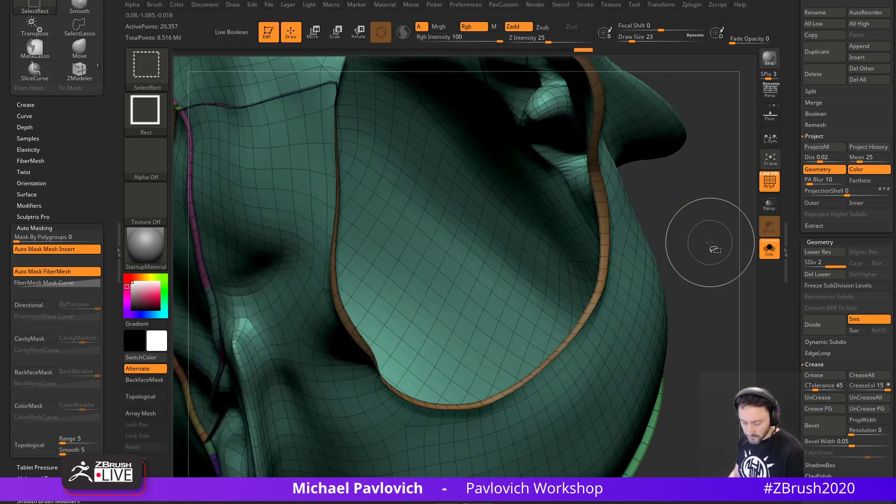
key("ctrl+shift+x")
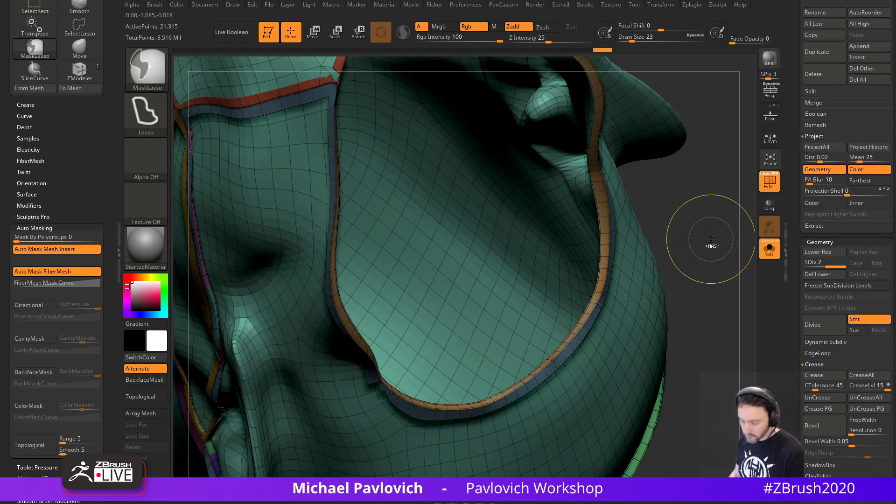
key("ctrl+shift+s")
left_click_drag(708, 215, 680, 340, "alt")
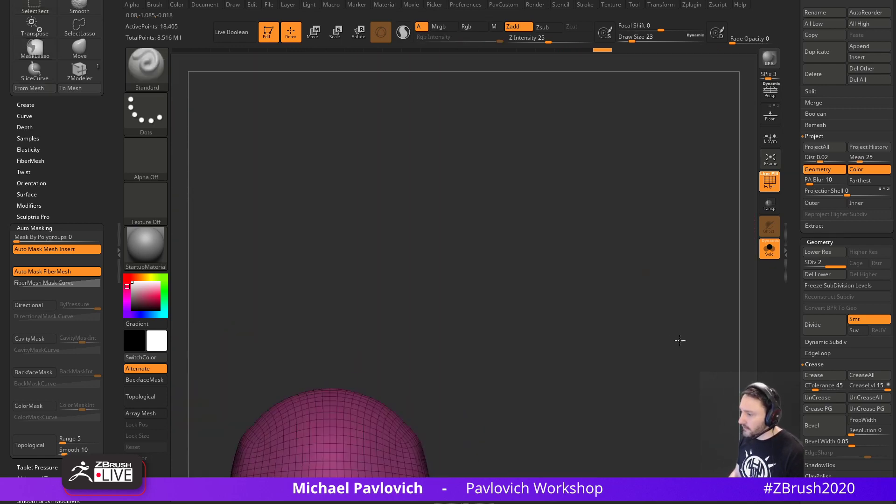
key("f")
left_click_drag(706, 214, 738, 219)
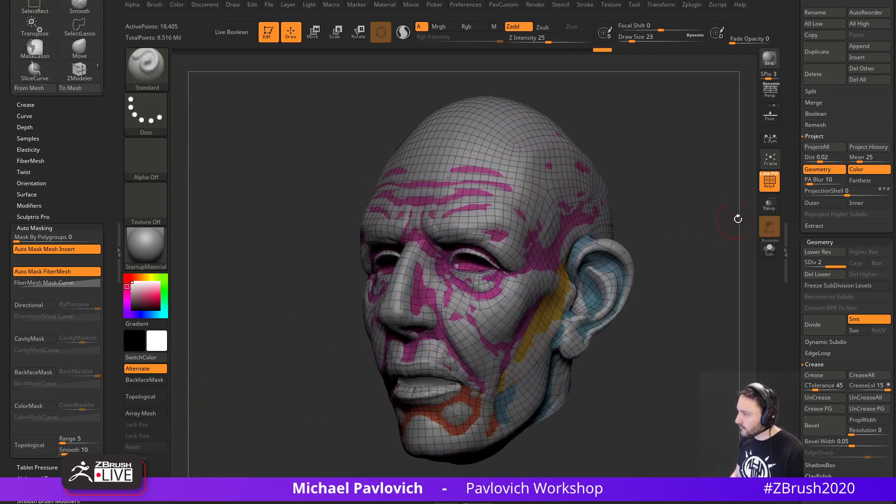
Turn off polyframe, isolate the head in Solo and run Project History on its level 2 outer shell.
left_click(770, 181)
left_click(770, 250)
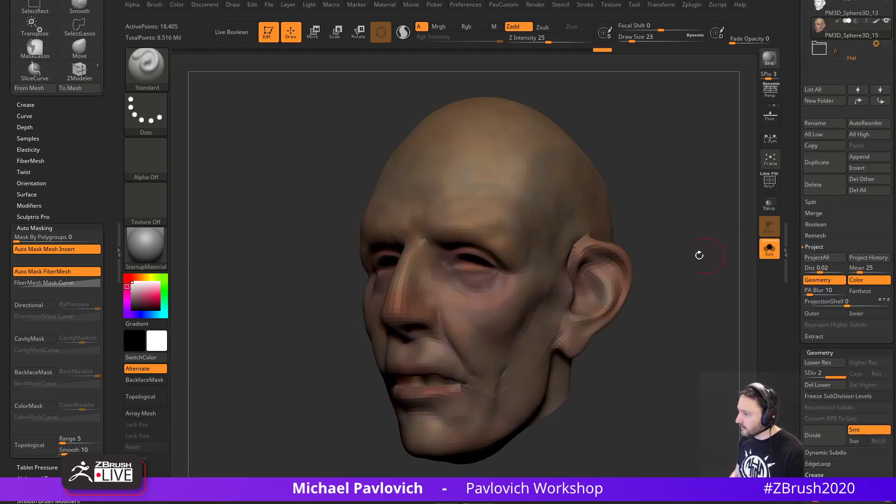
left_click_drag(699, 254, 745, 229)
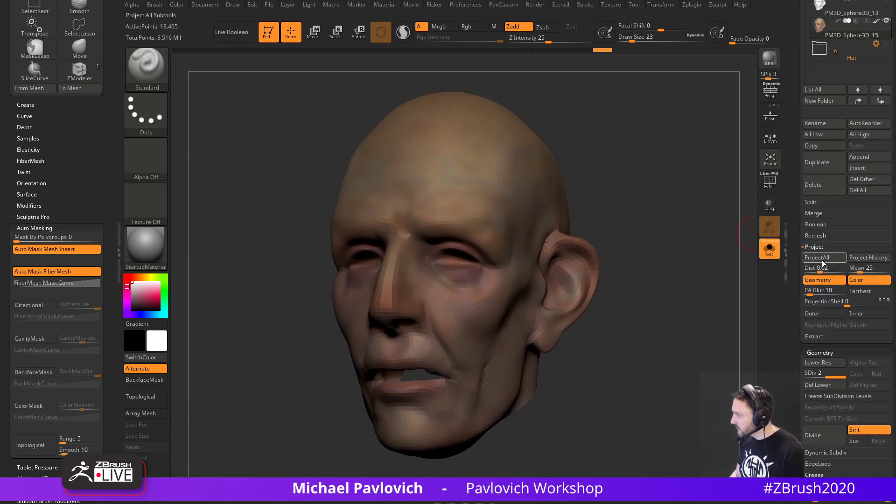
left_click(856, 258)
Show the full mesh and examine the projected head in and out of Solo, from the face to the underside.
left_click_drag(695, 271, 755, 248)
left_click(769, 250)
left_click(770, 250)
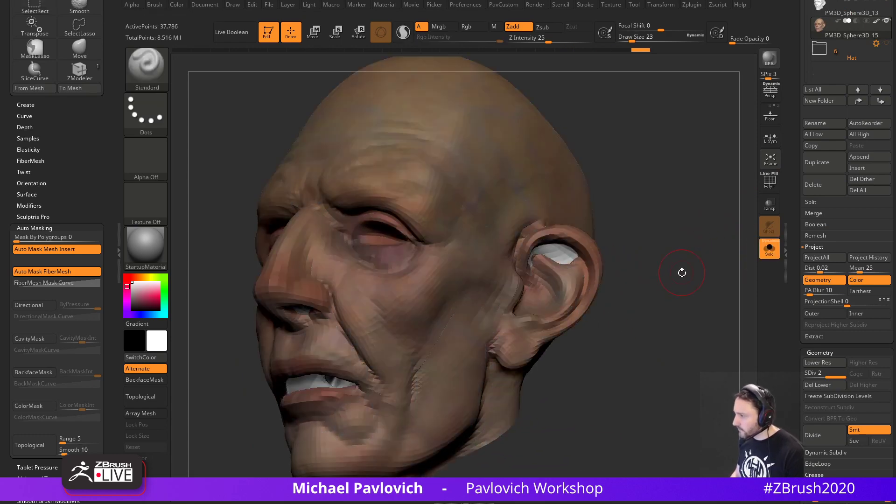
mouse_move(682, 270)
left_mouse_down()
mouse_move(668, 235)
mouse_move(651, 235)
mouse_move(687, 261)
mouse_move(696, 194)
mouse_move(666, 178)
mouse_move(687, 220)
mouse_move(632, 246)
mouse_move(490, 207)
left_mouse_up()
mouse_move(694, 226)
left_mouse_down()
mouse_move(681, 206)
mouse_move(711, 149)
mouse_move(243, 214)
mouse_move(260, 221)
left_mouse_up()
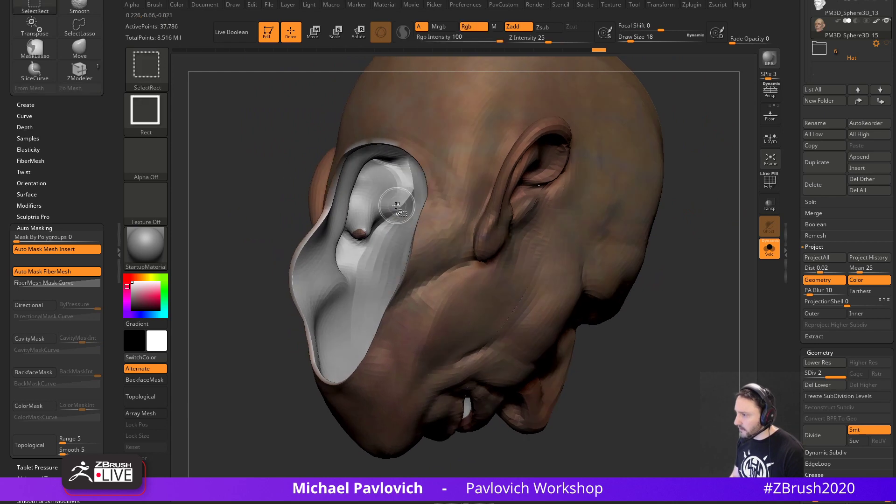
Isolate the inner shell, try the Inflat brush behind the ear, and return to the full mesh with the Standard brush.
left_click(397, 206, "ctrl+shift")
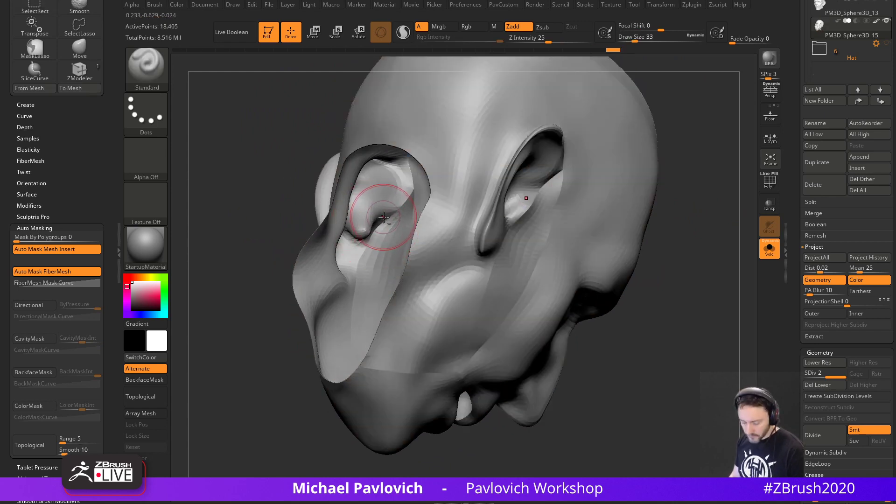
key("b")
key("i")
key("n")
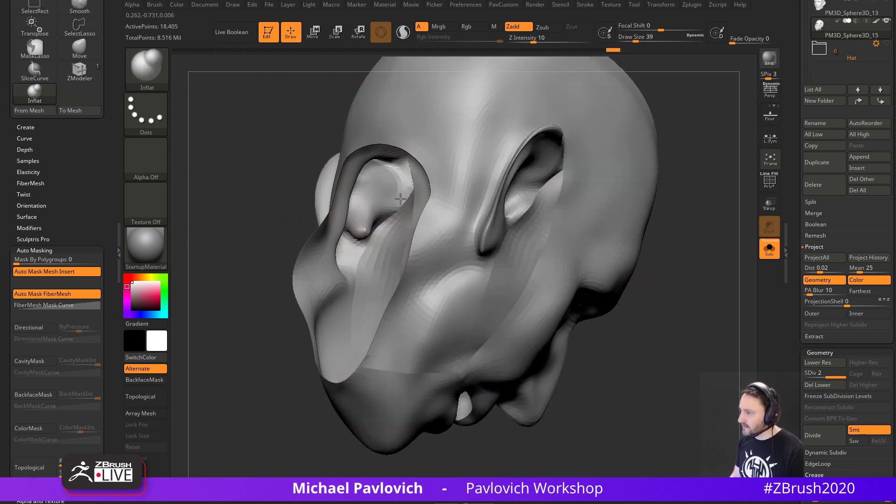
mouse_move(270, 221)
left_mouse_down()
mouse_move(254, 226)
mouse_move(272, 219)
mouse_move(251, 235)
mouse_move(256, 242)
mouse_move(330, 266)
mouse_move(616, 228)
mouse_move(571, 238)
mouse_move(650, 237)
left_mouse_up()
mouse_move(650, 237)
left_mouse_down()
mouse_move(632, 233)
mouse_move(666, 246)
mouse_move(607, 248)
mouse_move(733, 253)
left_mouse_up()
key("b")
key("s")
key("t")
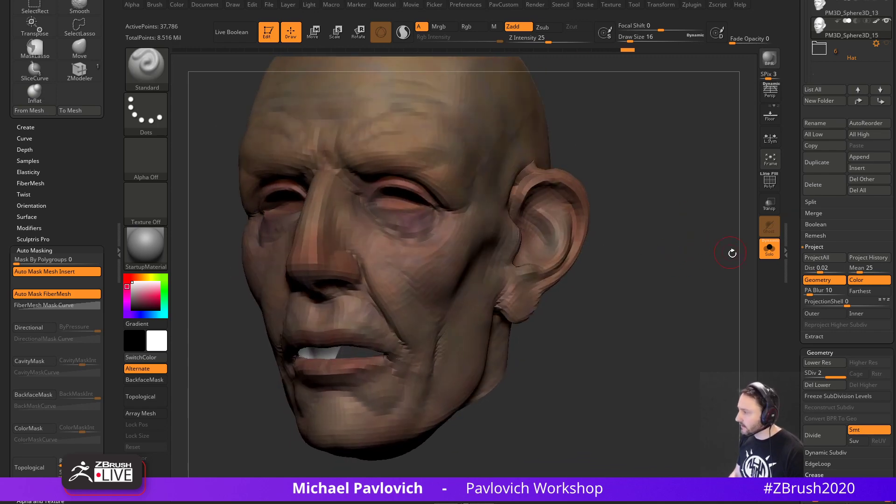
Subdivide the whole head to level 3 and show only its outer shell with polyframe on, hiding the inner shell and rim.
key("ctrl")
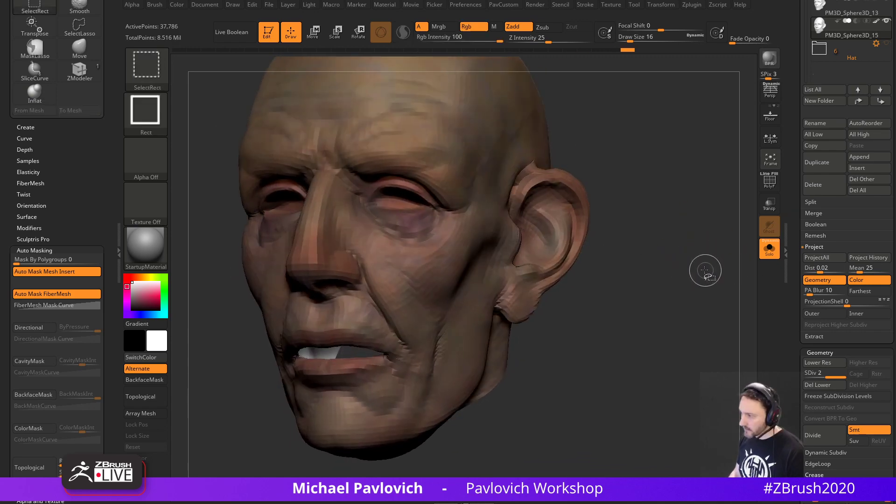
mouse_move(694, 274)
left_mouse_down()
mouse_move(682, 272)
mouse_move(663, 161)
left_mouse_up()
left_click(457, 284, "ctrl+shift")
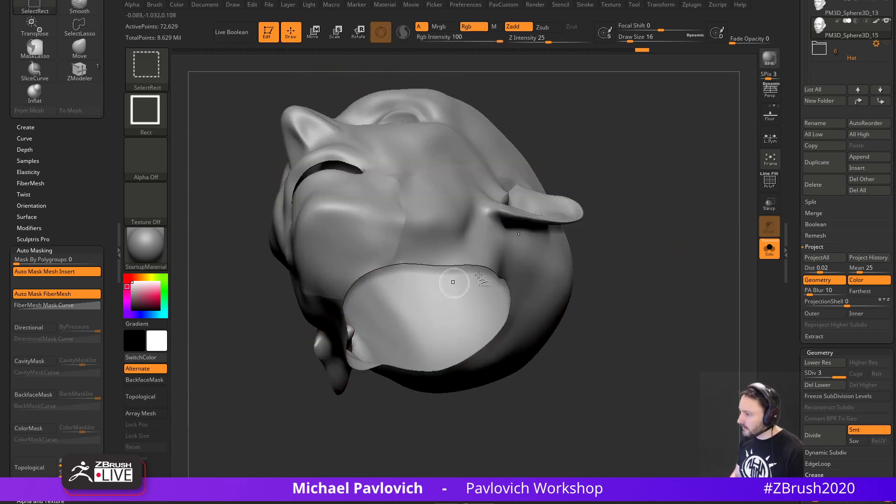
left_click_drag(705, 284, 680, 263, "alt")
key("ctrl+shift")
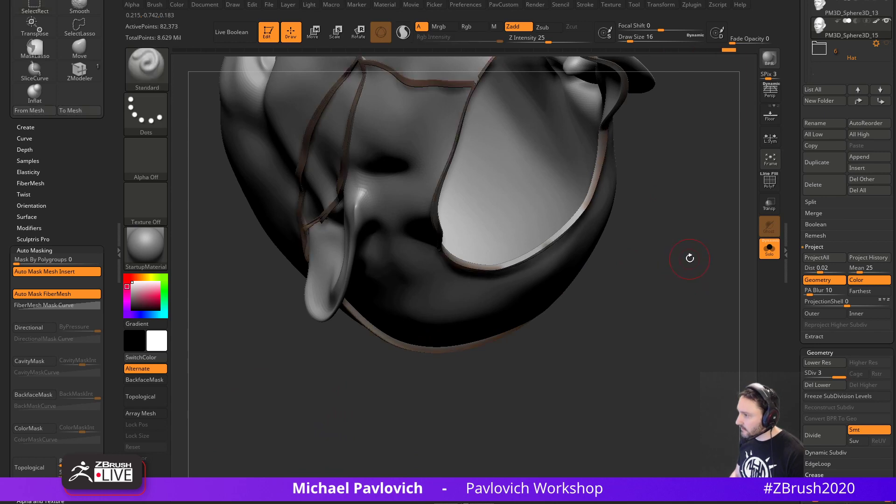
key("ctrl+w")
mouse_move(686, 260)
left_mouse_down()
mouse_move(654, 266)
mouse_move(664, 294)
mouse_move(691, 294)
mouse_move(658, 282)
mouse_move(726, 259)
left_mouse_up()
left_click(769, 187)
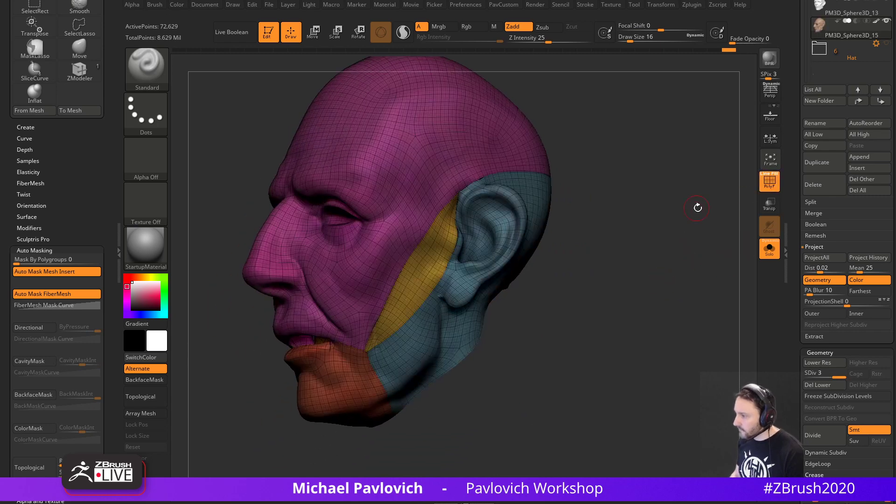
Turn off polyframe and project the detailed head's shape and polypaint onto the level 3 outer shell with Project History.
left_click_drag(698, 206, 710, 312)
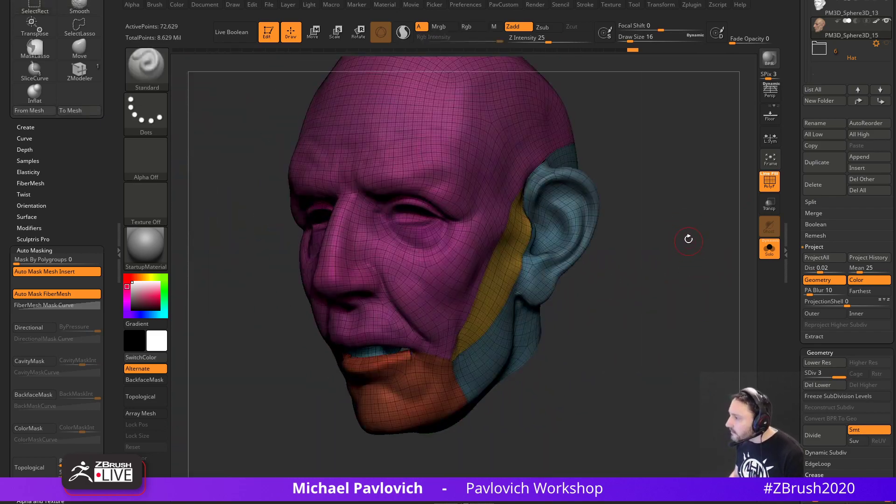
left_click_drag(713, 274, 690, 265)
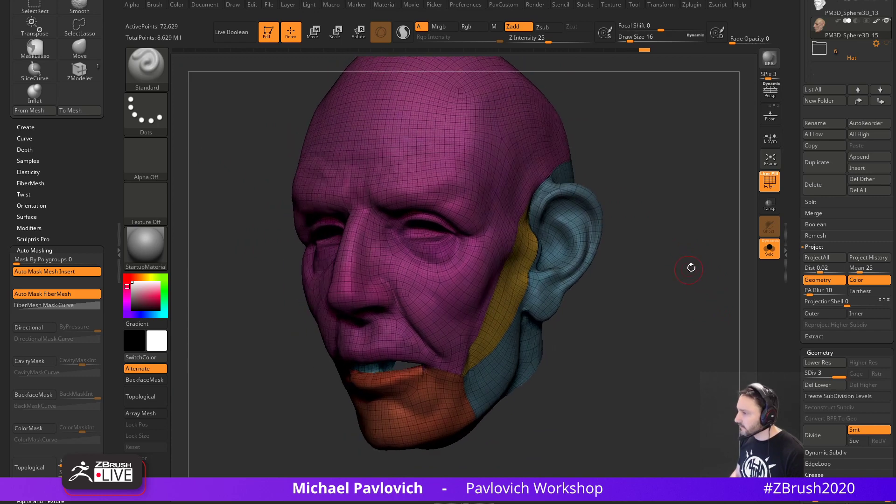
key("shift+f")
left_click_drag(741, 208, 708, 265)
key("3")
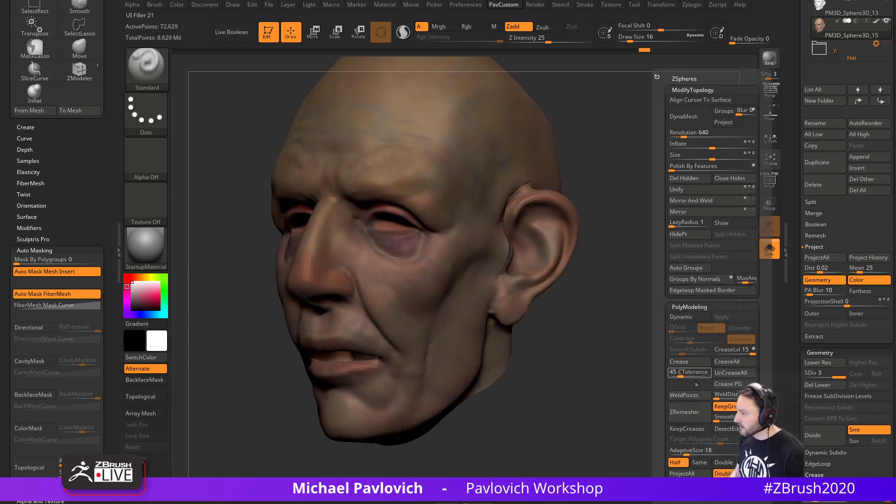
left_click(681, 473)
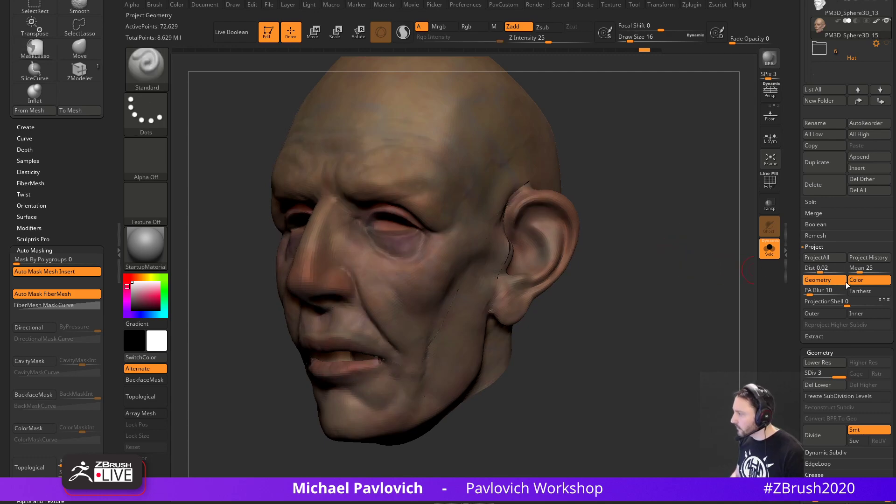
left_click(864, 259)
Show the full mesh again and subdivide the head to level 4.
mouse_move(675, 248)
left_mouse_down()
mouse_move(654, 248)
mouse_move(688, 243)
mouse_move(706, 252)
mouse_move(689, 241)
mouse_move(687, 224)
mouse_move(705, 172)
mouse_move(644, 350)
left_mouse_up()
left_click(688, 246, "ctrl+shift")
key("ctrl")
Isolate the level 4 inner shell, grow the visible area over the whole rim with polyframe on, and invert visibility to the outer shell.
left_click(483, 267, "ctrl+shift")
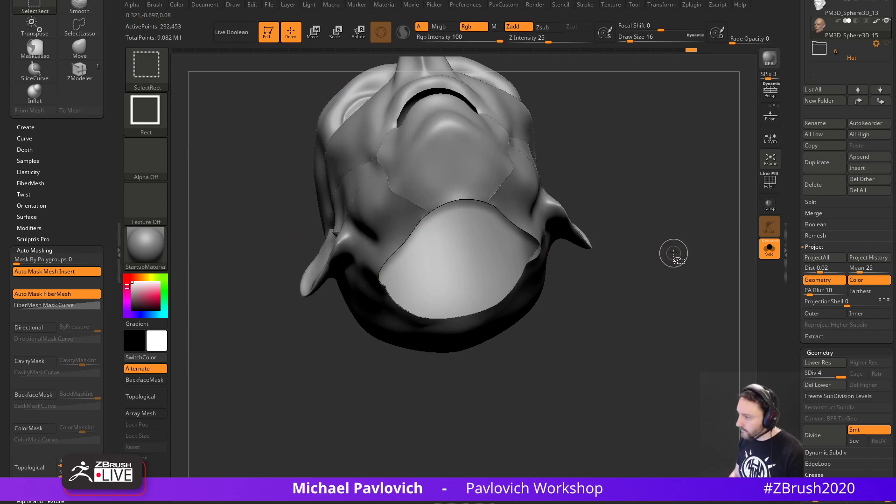
key("ctrl+shift+x")
key("ctrl+shift+x")
key("ctrl+shift+x")
key("ctrl+shift+x")
mouse_move(692, 234)
left_mouse_down("alt")
mouse_move(643, 282)
mouse_move(711, 233)
mouse_move(697, 237)
left_mouse_up("alt")
key("shift+f")
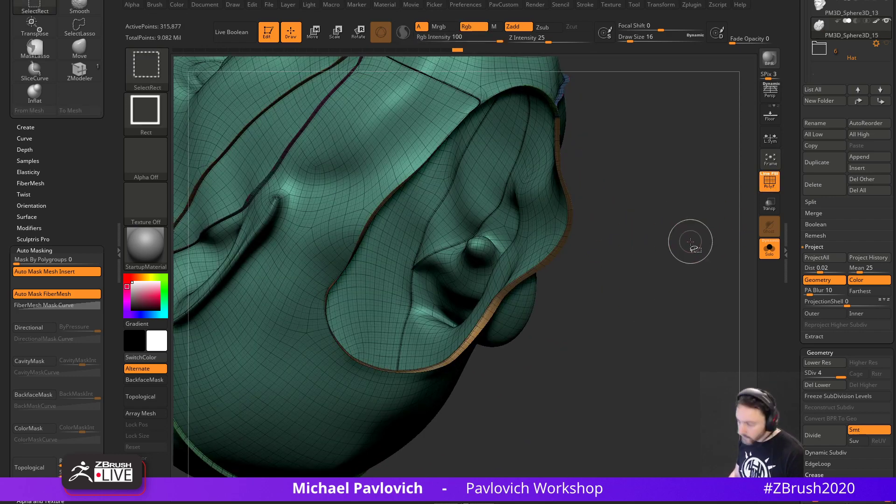
key("ctrl+shift+x")
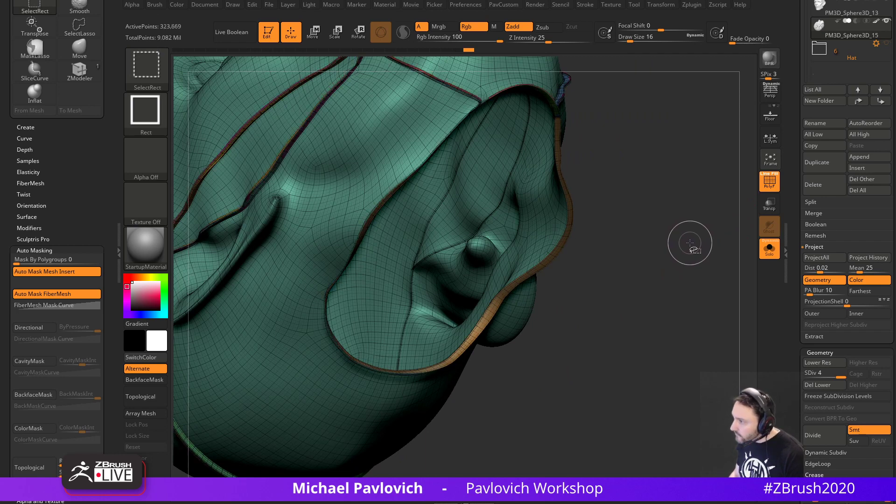
key("ctrl")
key("ctrl+shift+x")
left_click_drag(688, 242, 628, 229)
left_click_drag(625, 239, 641, 332, "ctrl+shift")
Turn off polyframe, project the detail onto the level 4 outer shell, and show the full mesh.
mouse_move(637, 334)
left_mouse_down()
mouse_move(559, 353)
mouse_move(695, 212)
left_mouse_up()
left_click(764, 183)
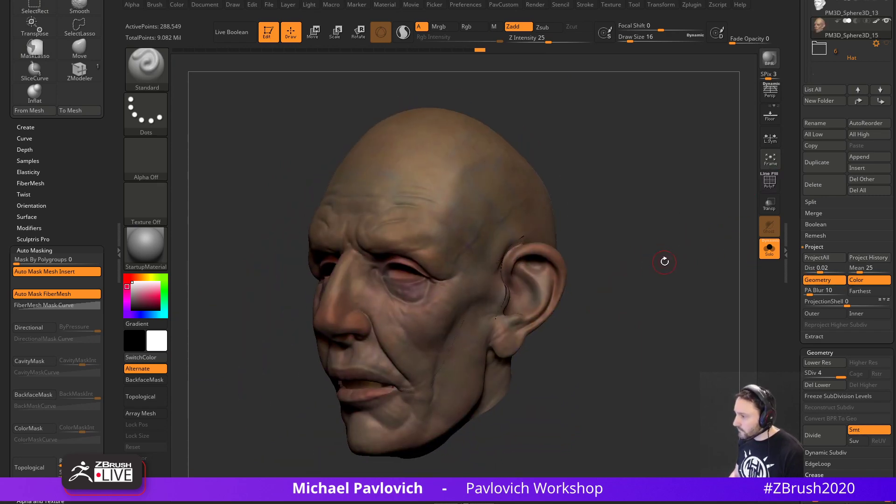
left_click_drag(680, 258, 750, 236)
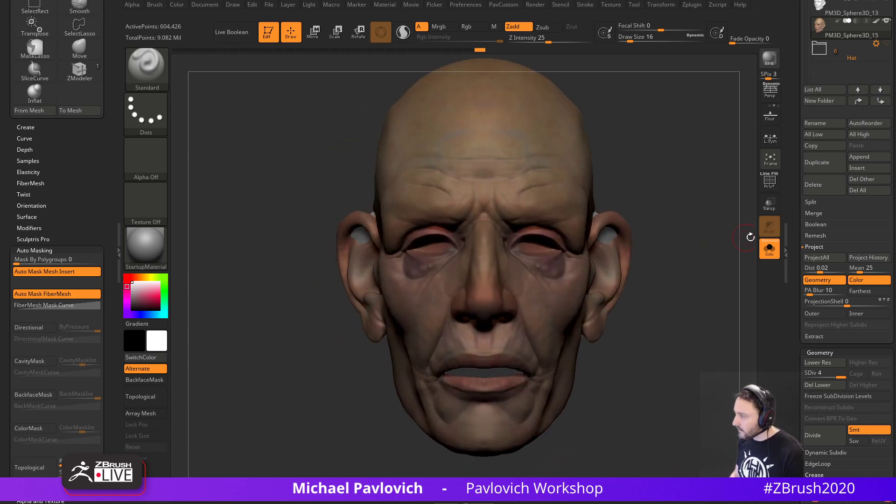
Set the head's material to SkinShade4.
left_click(145, 249)
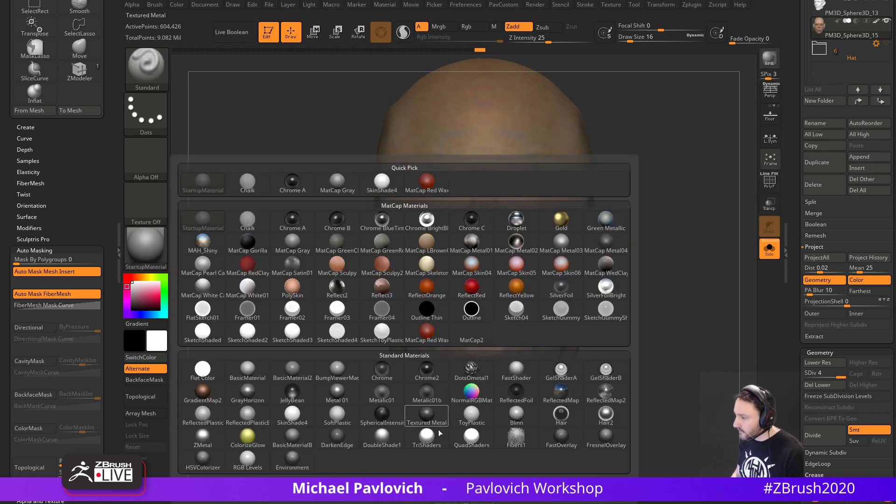
left_click(293, 417)
left_click_drag(681, 257, 690, 241)
Turn on polypaint for PM3D_Sphere3D_13 and compare its colour and detail with PM3D_Sphere3D_15.
scroll(795, 203, "up", 5)
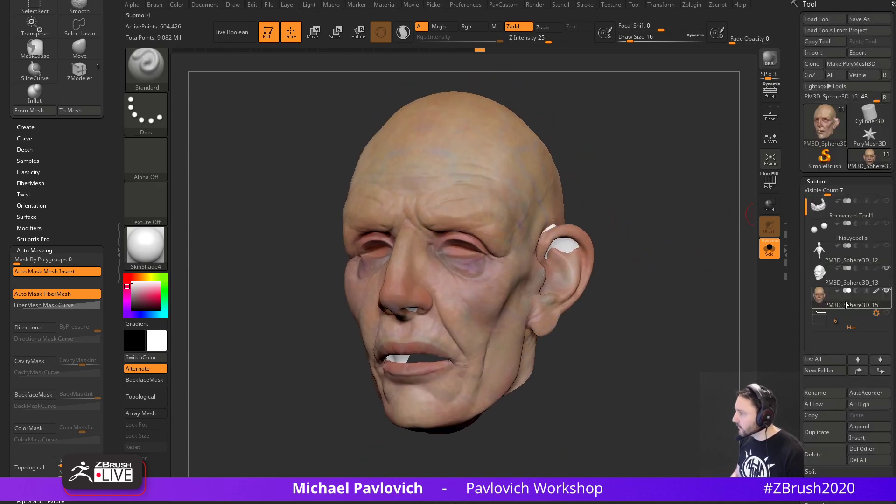
left_click(850, 284)
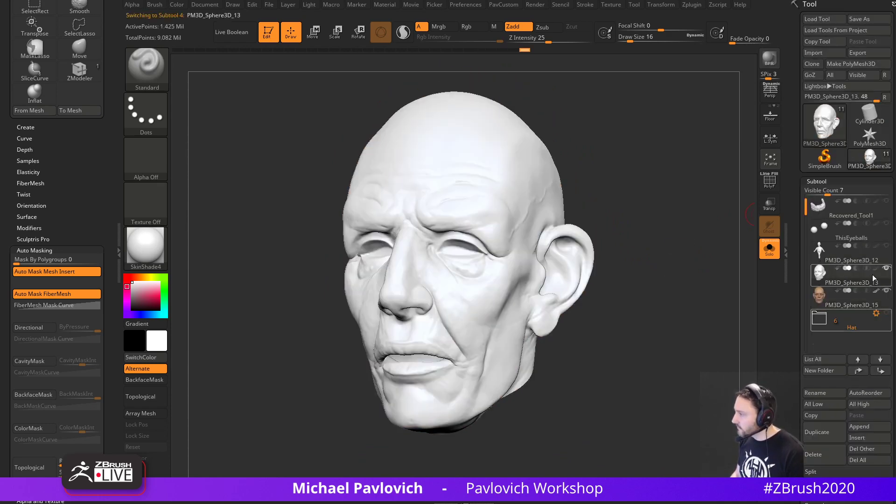
left_click(876, 268)
left_click_drag(719, 304, 732, 298)
left_click(843, 307)
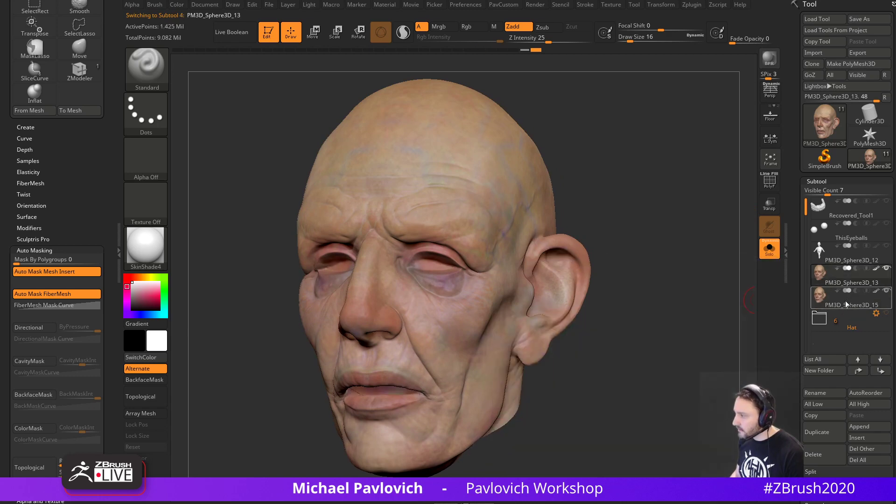
left_click(845, 306)
mouse_move(847, 307)
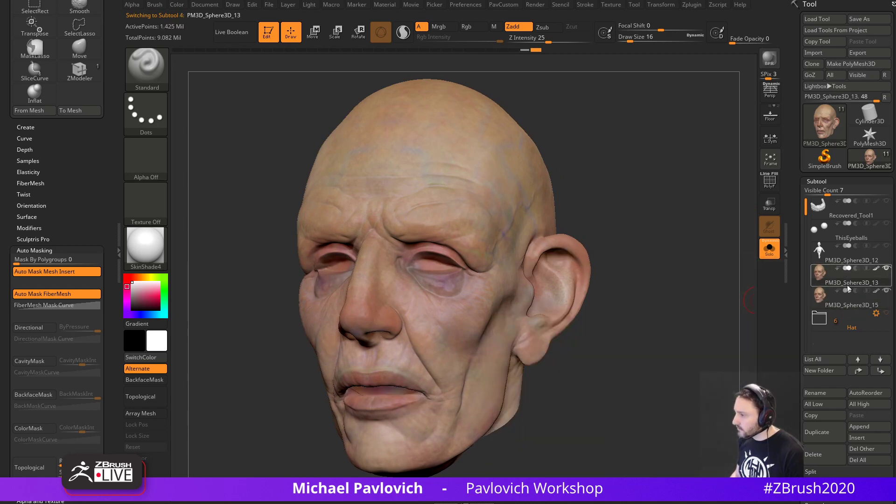
Set the material to MatCap Gray and turn off polypaint display on all subtools.
left_click(166, 243)
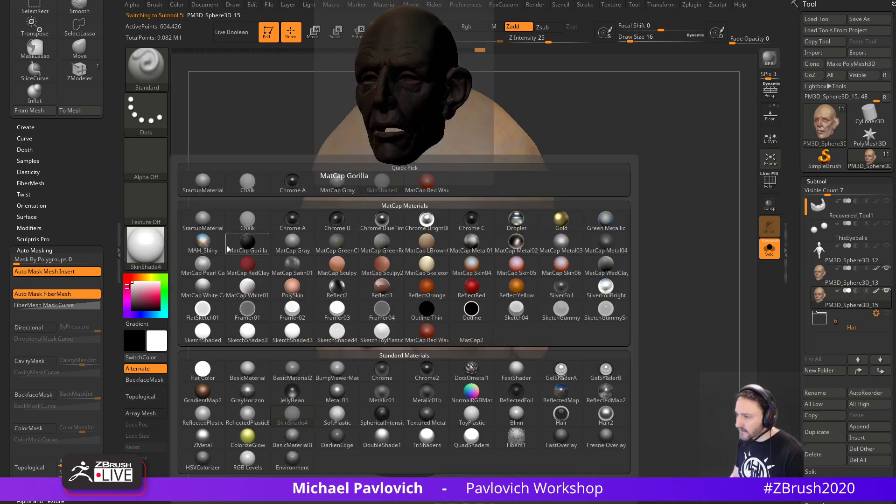
left_click(292, 243)
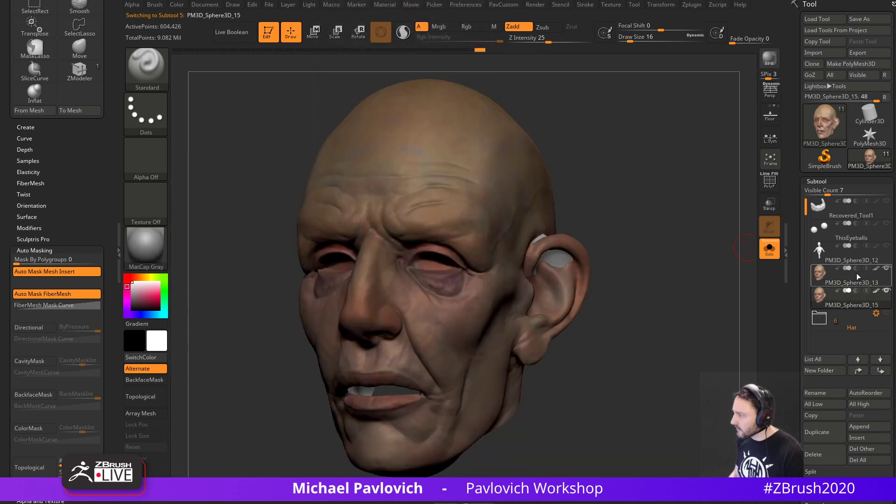
left_click(877, 291, "shift")
Compare the unpainted facial detail of PM3D_Sphere3D_13 and PM3D_Sphere3D_15, ending with PM3D_Sphere3D_15 selected.
mouse_move(688, 318)
left_mouse_down("alt")
mouse_move(697, 294)
mouse_move(710, 334)
mouse_move(748, 301)
left_mouse_up("alt")
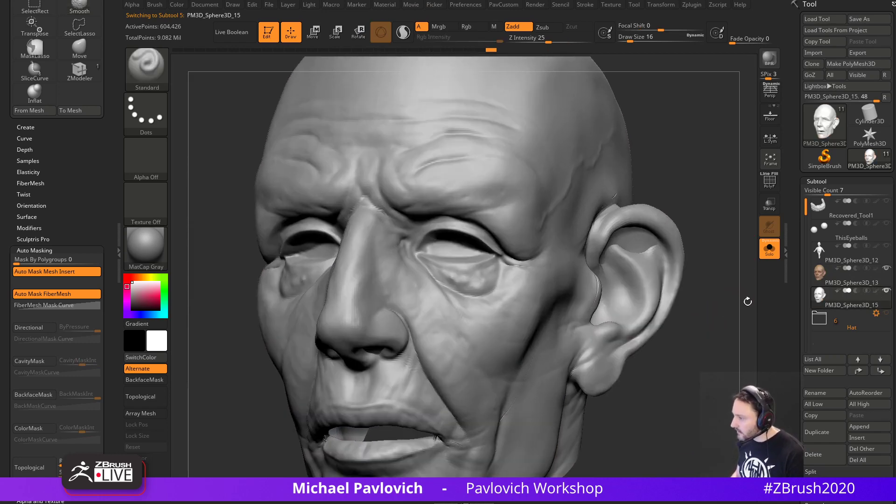
left_click(856, 285)
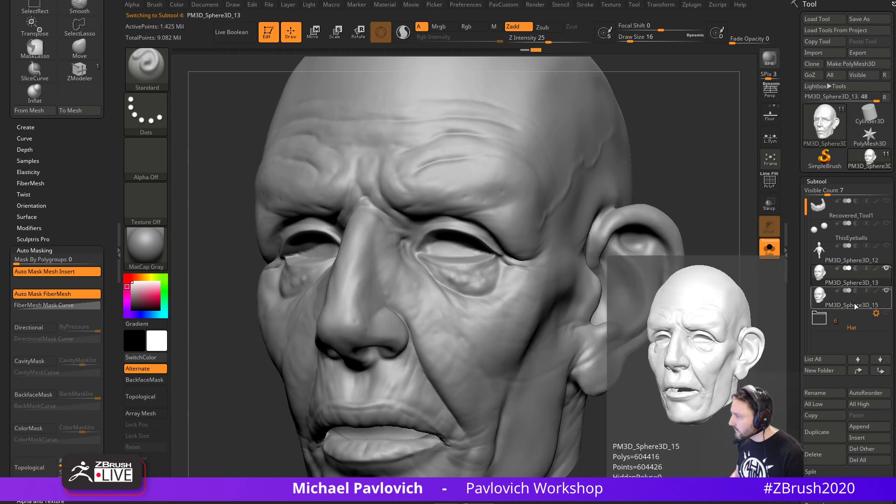
left_click(855, 304)
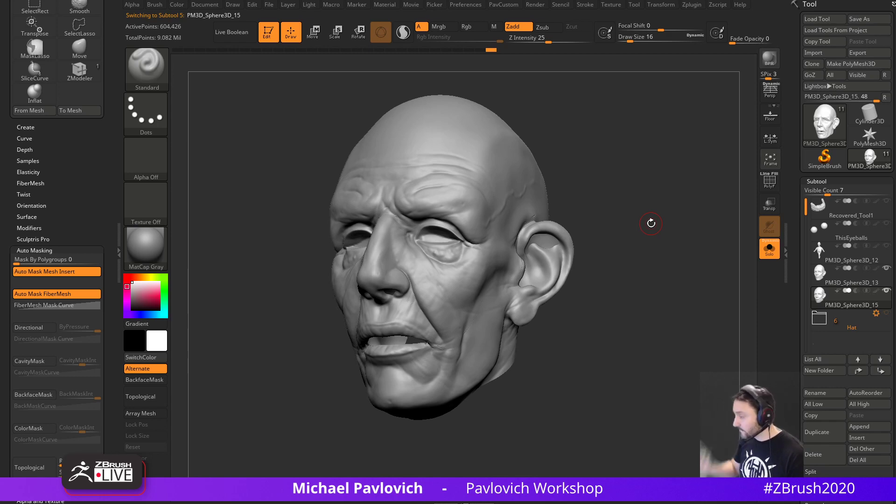
Subdivide the PM3D_Sphere3D_15 head once more to about 2.417 million polygons.
key("ctrl")
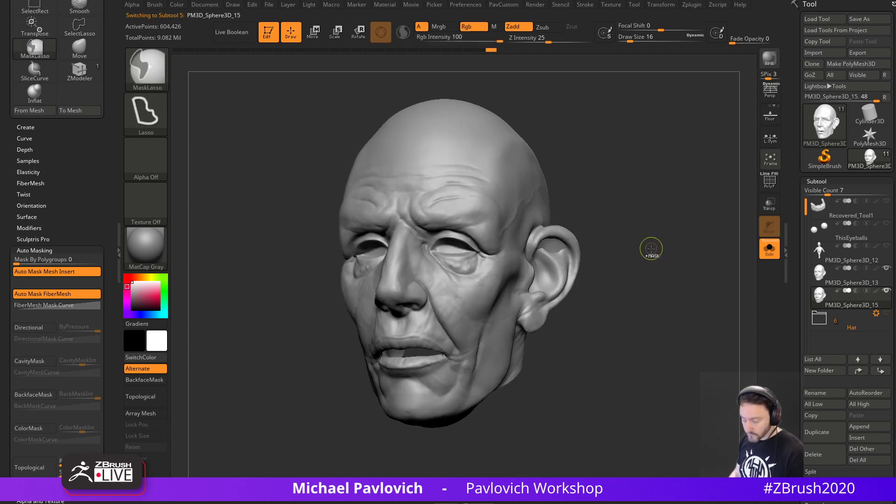
mouse_move(646, 251)
left_mouse_down()
mouse_move(672, 238)
mouse_move(670, 258)
mouse_move(701, 149)
left_mouse_up()
key("f")
With polyframe on, isolate the inner shell, grow the visible area over its rim, and invert visibility to the outer shell.
left_click(462, 326, "ctrl+shift")
key("shift+f")
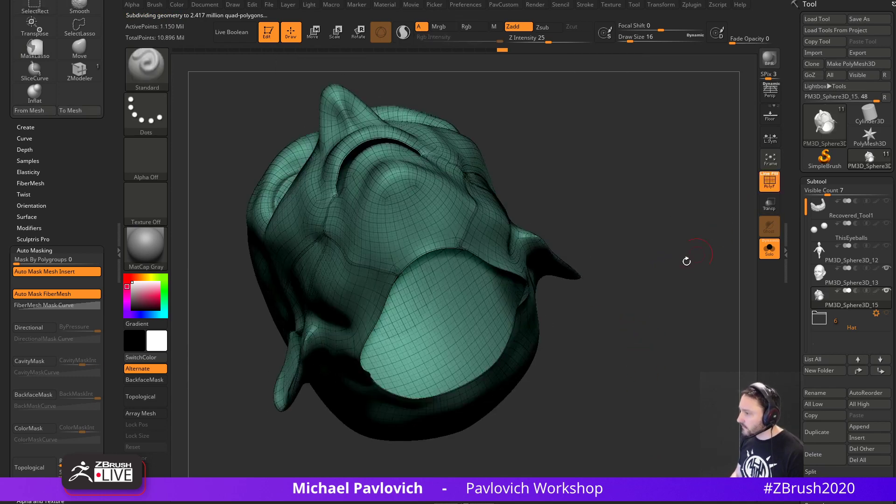
mouse_move(686, 260)
left_mouse_down("alt")
mouse_move(681, 276)
mouse_move(696, 267)
left_mouse_up("alt")
key("ctrl+shift")
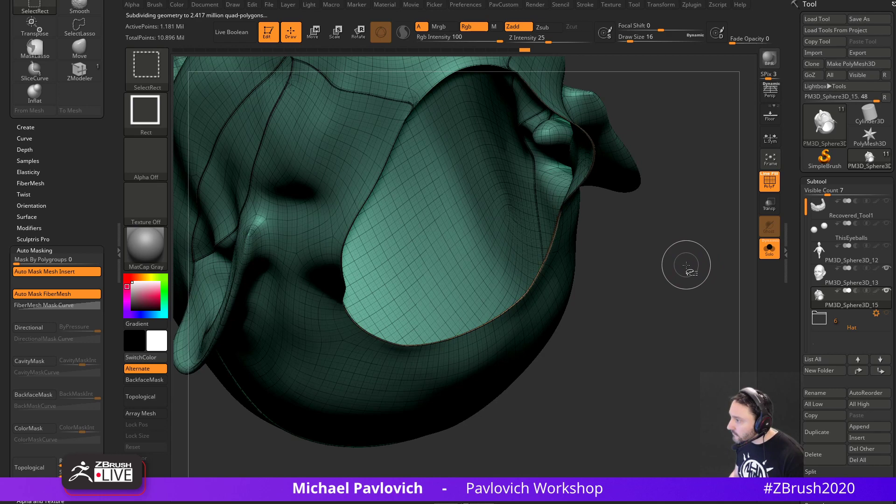
key("ctrl+shift+x")
mouse_move(697, 268)
left_mouse_down("alt")
mouse_move(634, 262)
mouse_move(694, 284)
left_mouse_up("alt")
key("ctrl+shift+x")
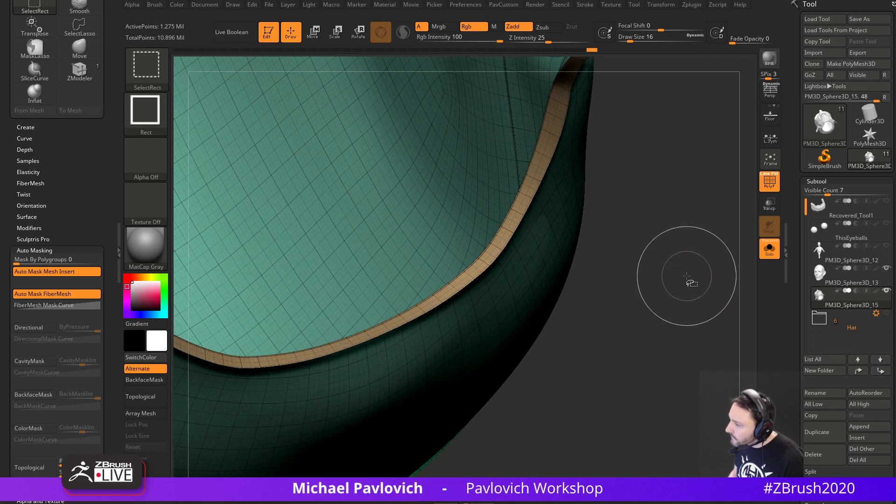
mouse_move(688, 280)
left_mouse_down()
mouse_move(703, 236)
mouse_move(694, 197)
mouse_move(701, 259)
left_mouse_up()
key("ctrl")
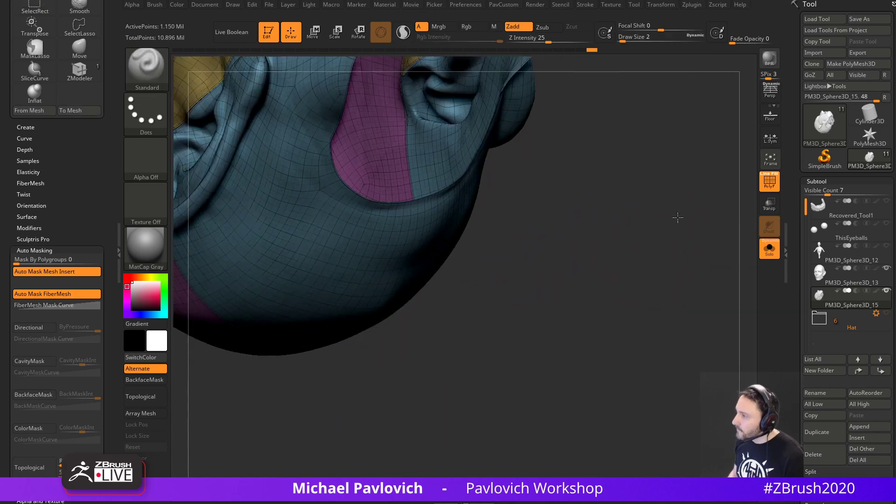
Turn off polyframe and solo, and turn polypaint display back on for PM3D_Sphere3D_13 and PM3D_Sphere3D_15.
left_click_drag(677, 216, 647, 233)
left_click_drag(647, 233, 674, 259, "alt")
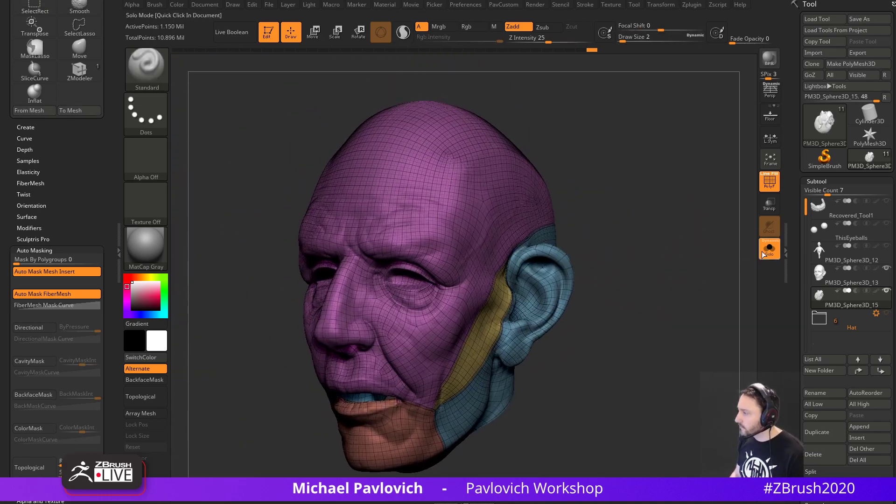
left_click(770, 183)
left_click_drag(749, 254, 733, 252)
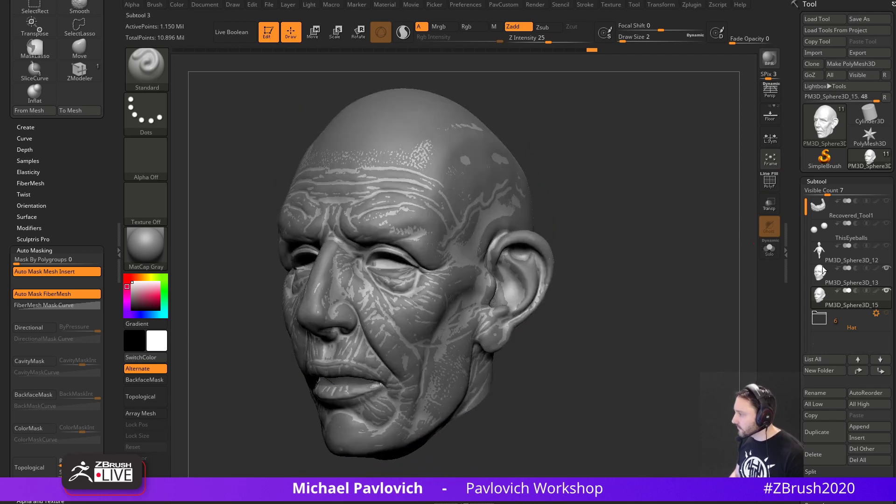
left_click(877, 291, "shift")
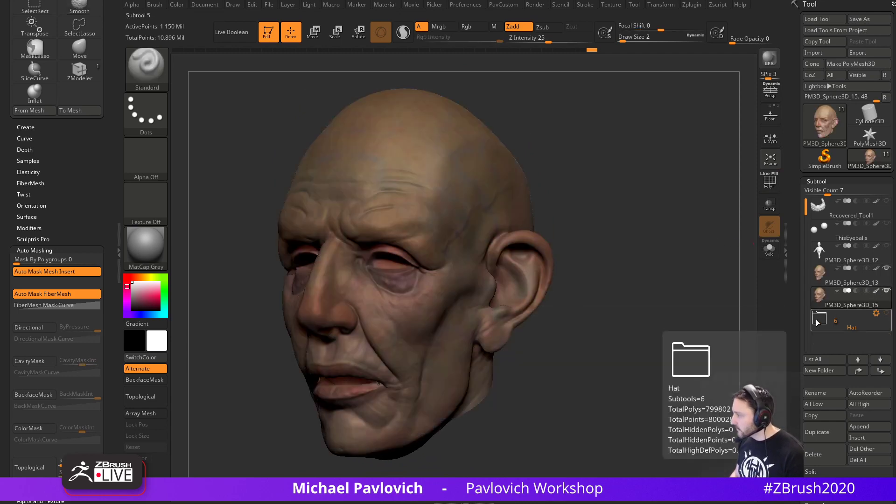
left_click(876, 275)
left_click(877, 269)
left_click(876, 292)
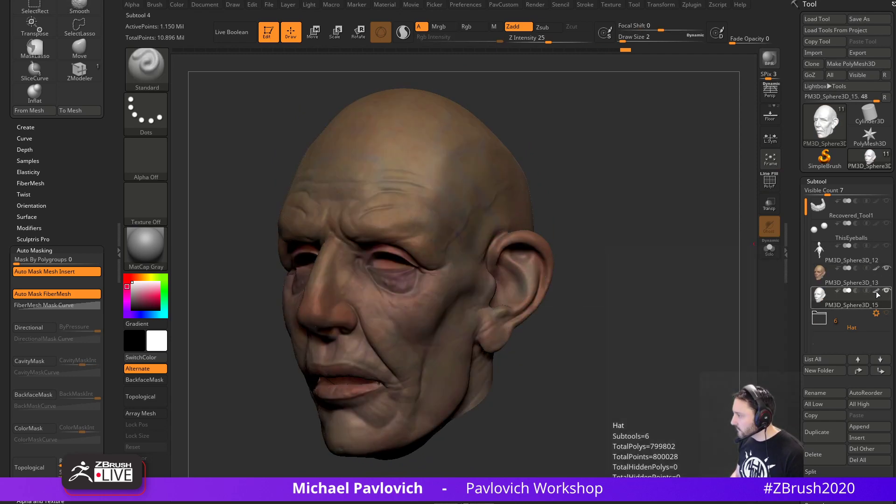
Project the geometry and color of PM3D_Sphere3D_13 onto the visible outer shell of PM3D_Sphere3D_15 at subdivision level 5.
left_click_drag(793, 304, 793, 284)
left_click_drag(797, 439, 797, 179)
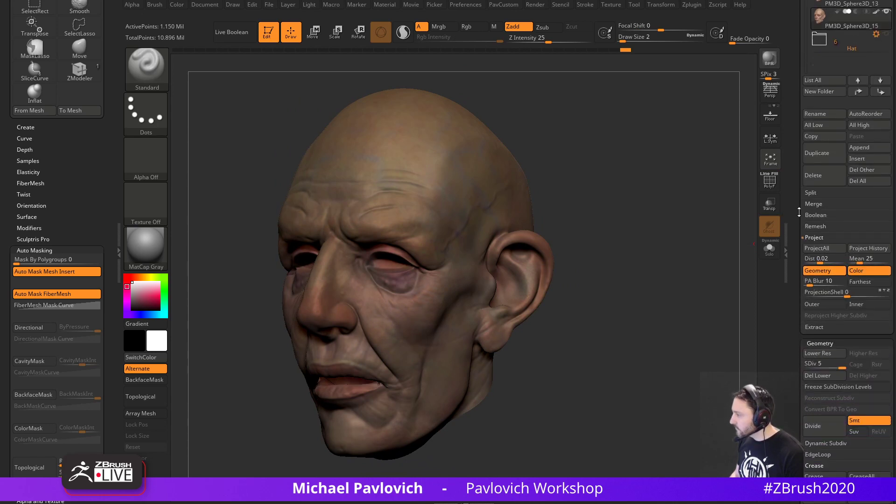
left_click(868, 249)
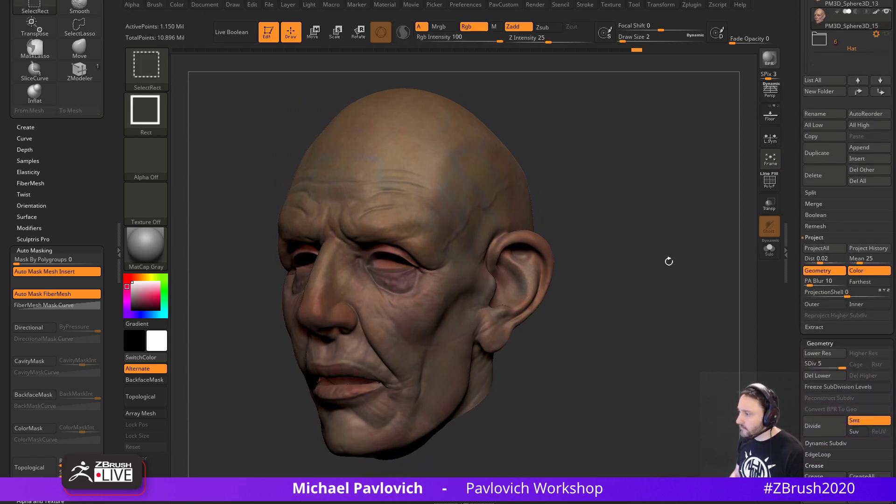
Solo the whole PM3D_Sphere3D_15 head and examine the projected detail and color on the face, mouth and ear.
left_click(769, 248)
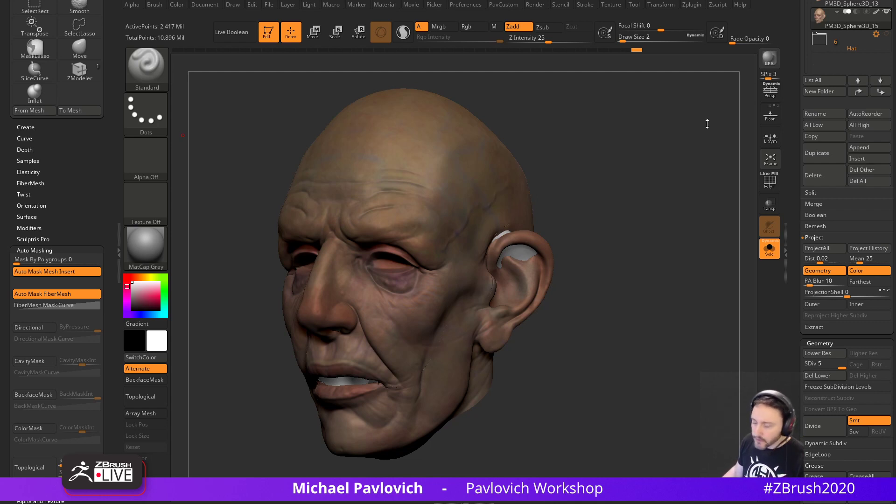
key("[")
left_click_drag(670, 198, 684, 216)
left_click_drag(796, 238, 799, 449)
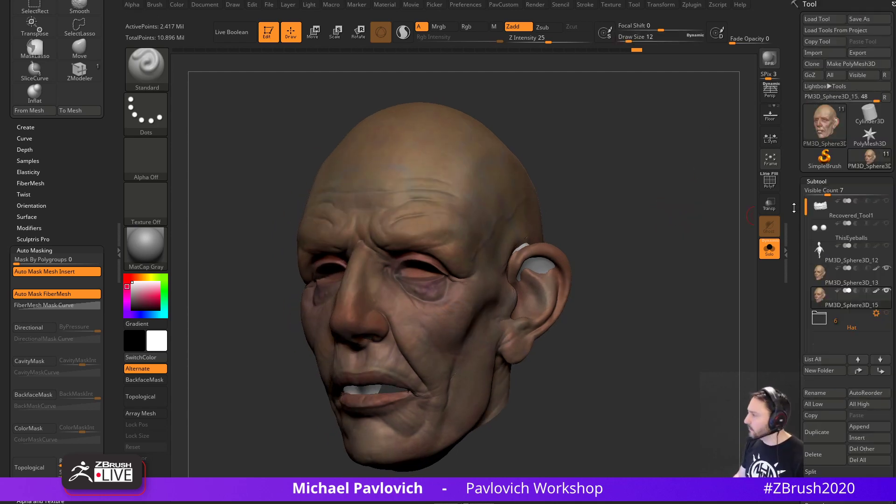
left_click_drag(635, 239, 651, 274)
key("]")
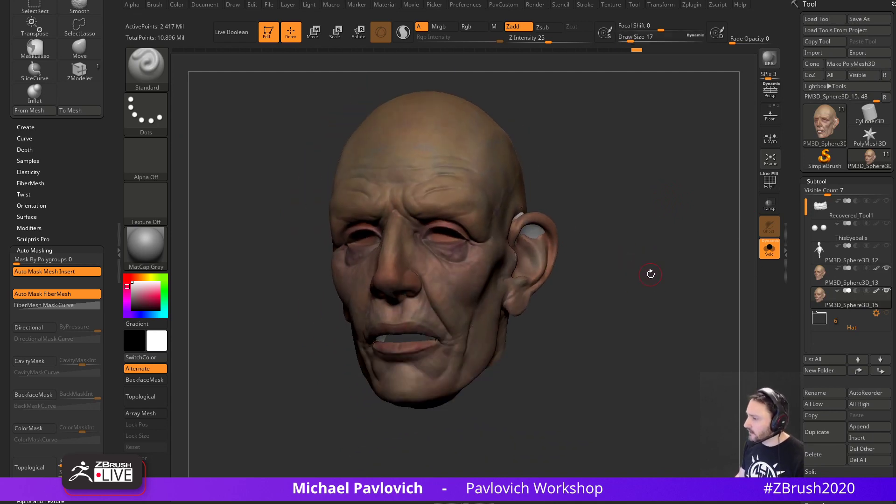
mouse_move(630, 201)
left_mouse_down()
mouse_move(620, 194)
mouse_move(624, 224)
mouse_move(673, 235)
left_mouse_up()
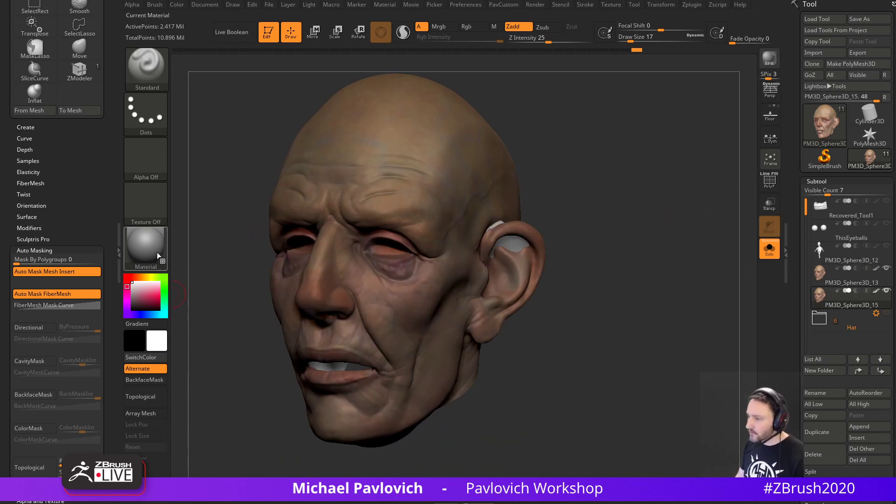
Turn off polypaint and turn on polyframe, and mask the outer shell so that only the inner shell can be edited.
left_click(832, 280, "shift")
mouse_move(628, 255)
left_mouse_down()
mouse_move(654, 257)
mouse_move(642, 284)
mouse_move(675, 244)
mouse_move(638, 238)
mouse_move(656, 237)
left_mouse_up()
left_click(770, 183)
left_click(570, 245, "ctrl+shift")
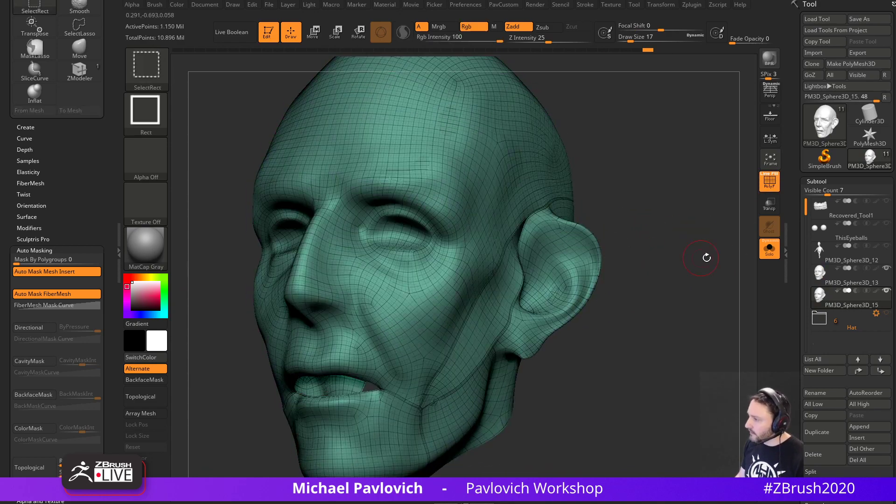
mouse_move(705, 256)
left_mouse_down()
mouse_move(624, 255)
mouse_move(456, 297)
left_mouse_up()
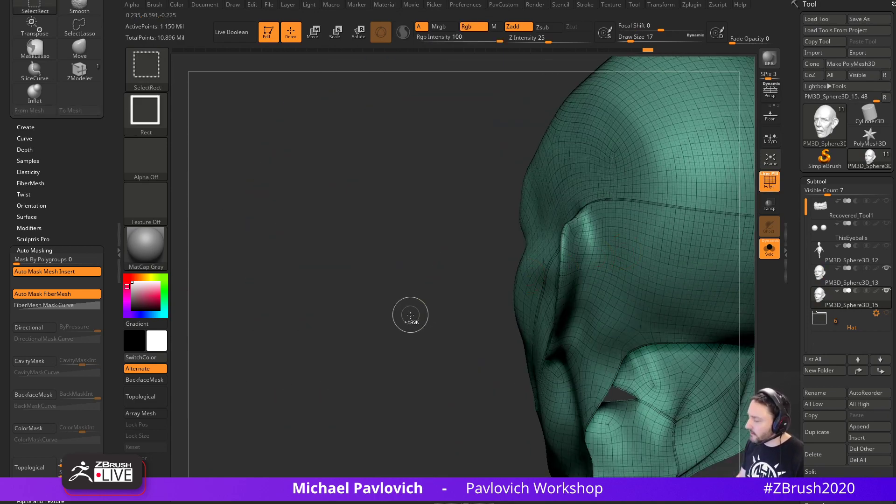
left_click(411, 315, "ctrl")
left_click(405, 318, "ctrl+shift")
left_click(403, 317, "ctrl")
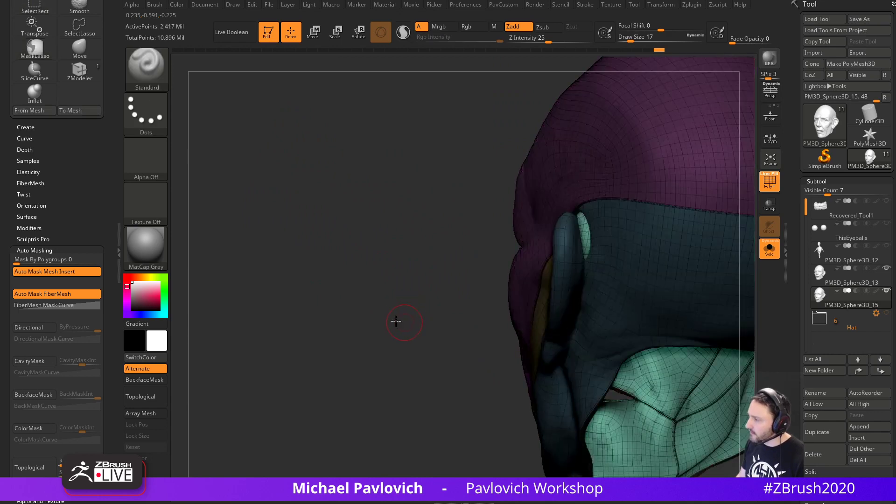
Try to move the inner shell away from the back of the ear with the Move brush at draw size 29.
left_click_drag(395, 320, 446, 248)
key("s")
key("b")
key("m")
key("v")
mouse_move(536, 254)
left_mouse_down()
mouse_move(547, 253)
mouse_move(552, 228)
left_mouse_up()
key("s")
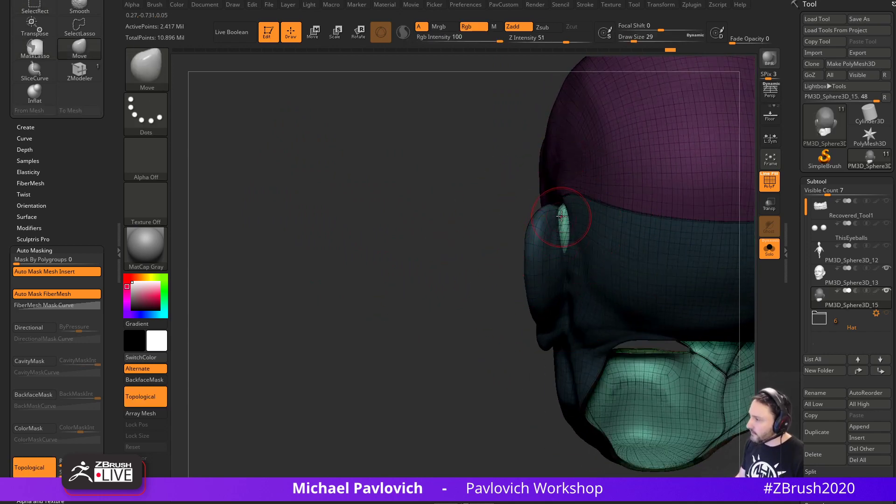
At subdivision level 3, push and smooth the inner shell away from both ears with the Move brush at draw size 35.
left_click_drag(440, 275, 752, 289)
scroll(836, 289, "down", 6)
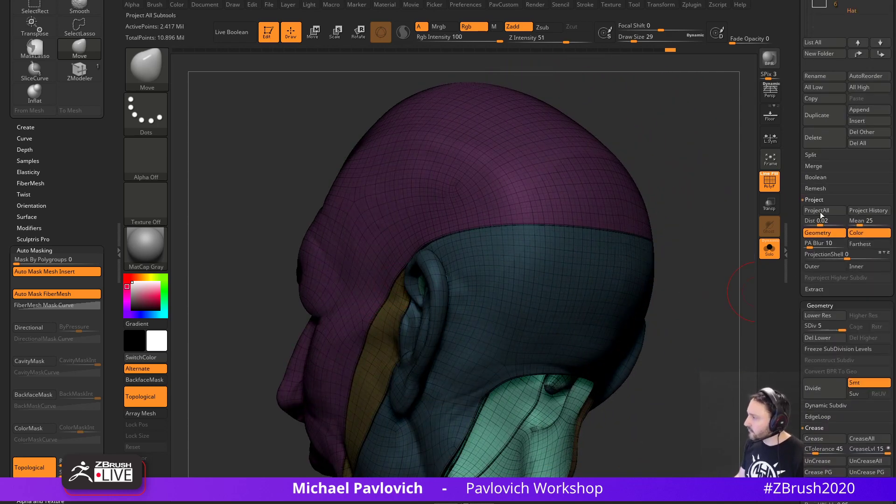
left_click(828, 328)
left_click_drag(680, 240, 663, 250)
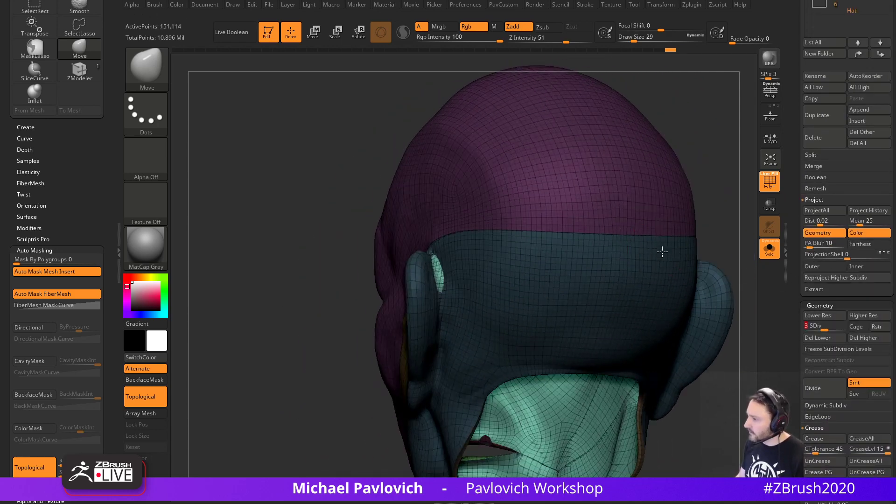
key("s")
mouse_move(447, 276)
left_mouse_down()
mouse_move(455, 276)
mouse_move(355, 322)
left_mouse_up()
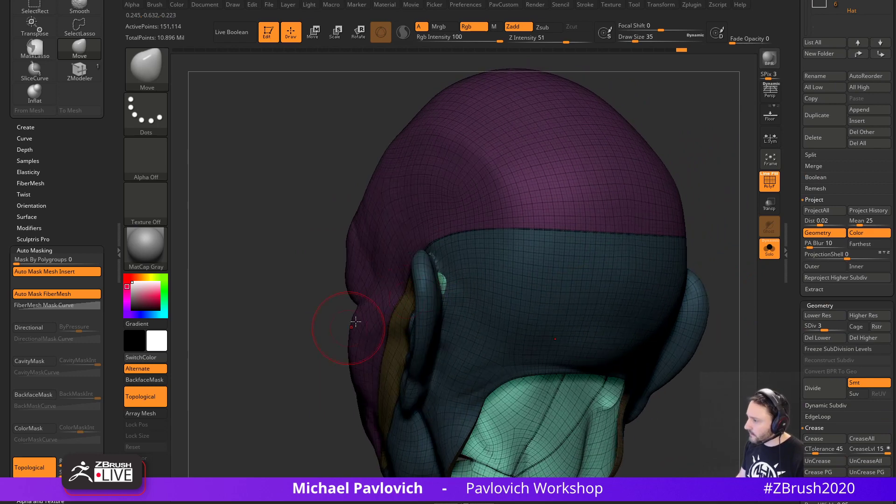
left_click_drag(311, 348, 308, 344)
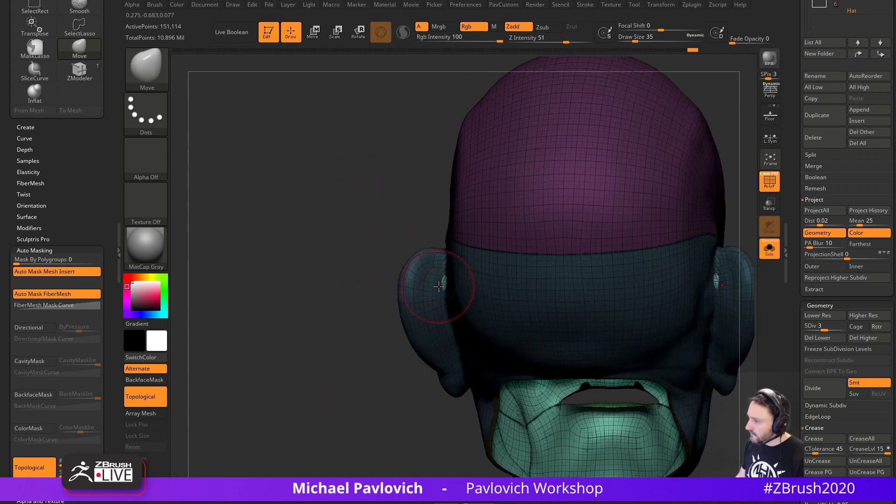
mouse_move(393, 315)
left_mouse_down()
mouse_move(340, 296)
mouse_move(344, 274)
left_mouse_up()
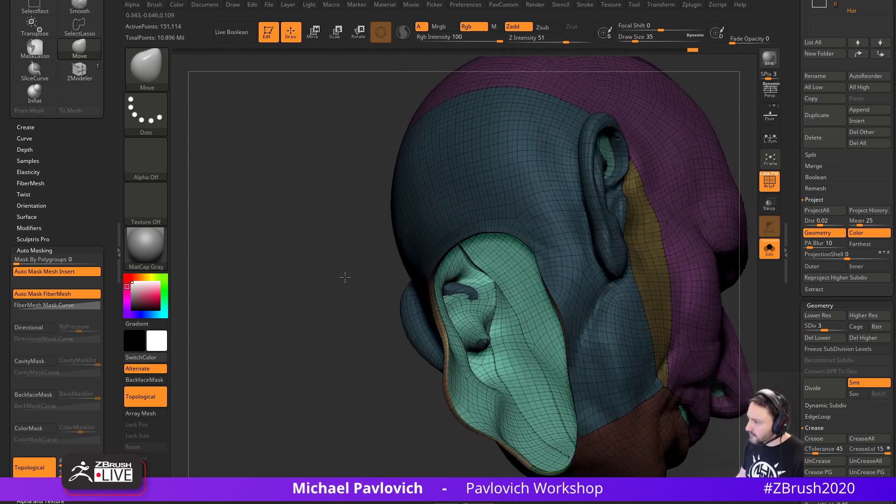
key("shift")
left_click_drag(465, 314, 479, 332, "shift")
mouse_move(383, 330)
left_mouse_down()
mouse_move(370, 336)
mouse_move(372, 324)
mouse_move(372, 345)
mouse_move(332, 323)
mouse_move(329, 346)
mouse_move(601, 238)
left_mouse_up()
Undo the inner shell adjustments around the ears.
key("ctrl+z")
key("ctrl+z")
key("ctrl+z")
key("ctrl+shift+z")
left_click_drag(654, 224, 574, 238)
Clear the mask and switch to the Move brush at draw size 14.
key("b")
key("s")
key("t")
mouse_move(658, 238)
left_mouse_down()
mouse_move(694, 214)
mouse_move(666, 262)
mouse_move(655, 265)
left_mouse_up()
key("s")
left_click_drag(441, 253, 449, 255)
key("b")
key("m")
key("v")
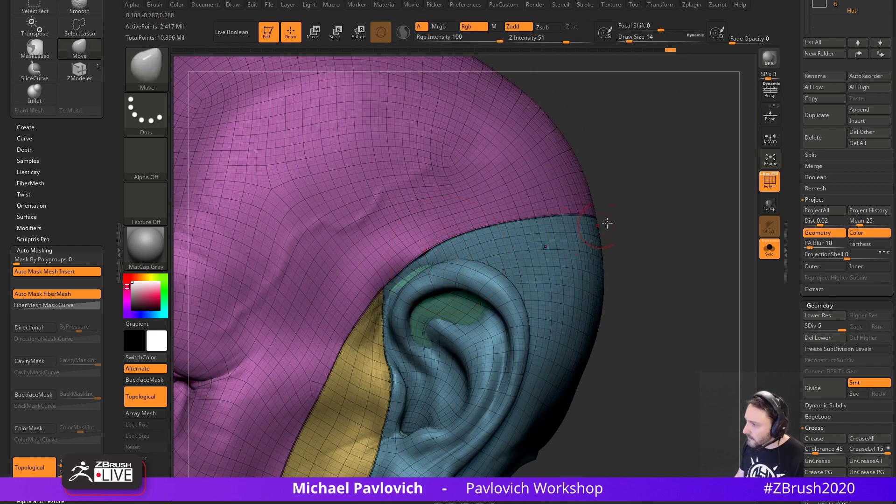
Set Mask By Polygroups to 100 and adjust the surfaces above and in front of the ear with a Move brush down to size 8.
left_click_drag(647, 188, 642, 206, "alt")
left_click_drag(61, 260, 125, 245)
mouse_move(681, 194)
left_mouse_down("alt")
mouse_move(668, 188)
mouse_move(656, 229)
left_mouse_up("alt")
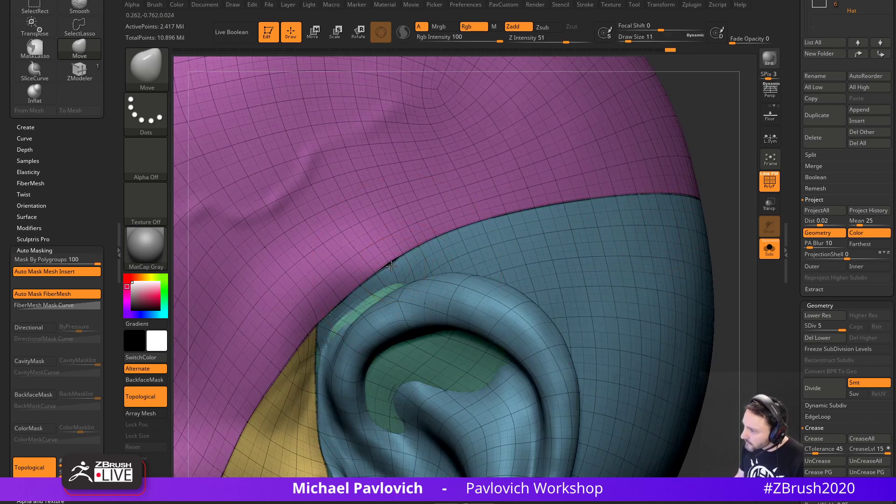
left_click_drag(697, 168, 716, 187)
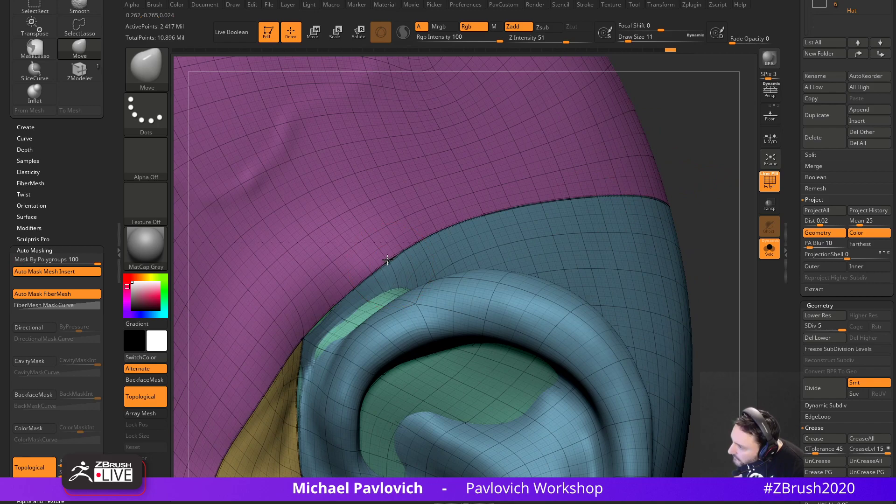
mouse_move(677, 154)
left_mouse_down()
mouse_move(688, 136)
mouse_move(698, 140)
mouse_move(692, 174)
left_mouse_up()
key("s")
left_click_drag(375, 254, 371, 254)
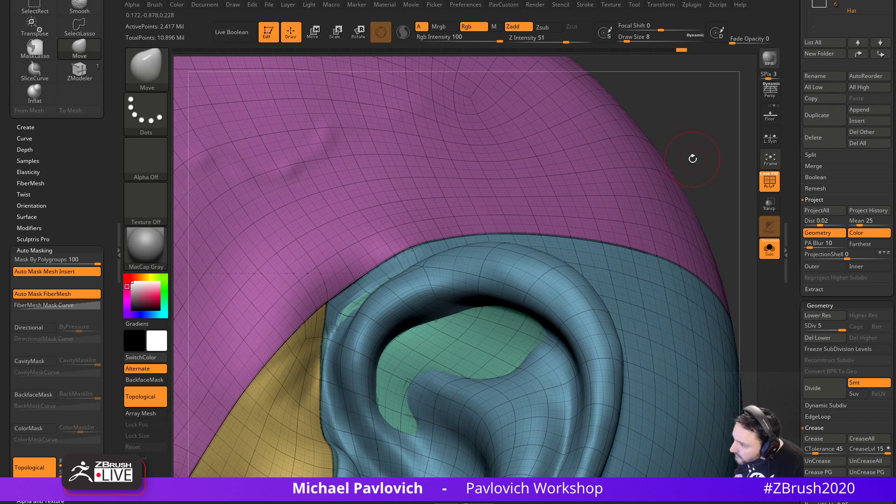
left_click_drag(693, 158, 658, 191, "alt")
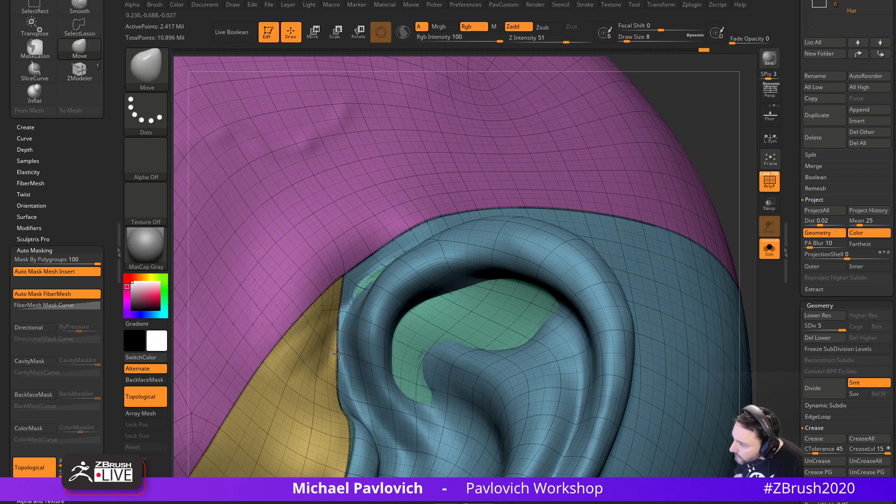
Turn off polyframe, then nudge and smooth the distorted corner of the mouth.
left_click_drag(691, 111, 668, 189, "alt")
left_click(770, 183)
left_click_drag(697, 236, 653, 252)
left_click_drag(468, 322, 488, 323)
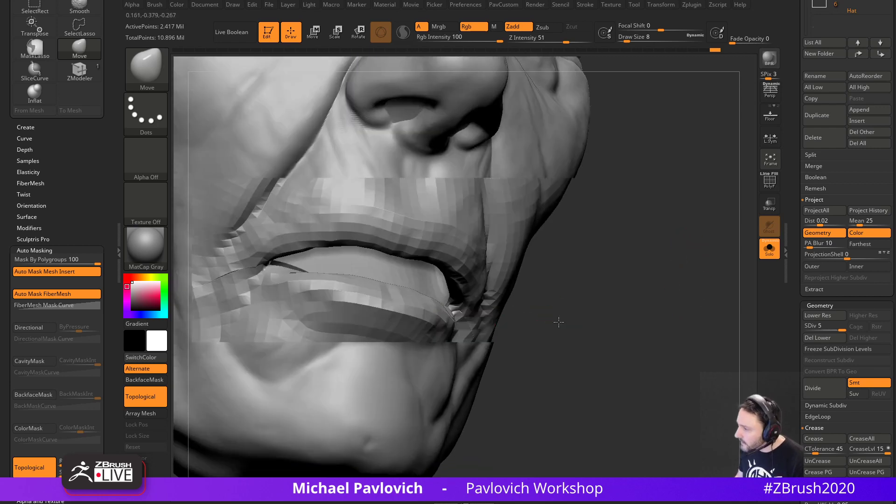
mouse_move(561, 322)
left_mouse_down()
mouse_move(667, 283)
mouse_move(663, 296)
left_mouse_up()
left_click_drag(397, 344, 400, 348, "shift")
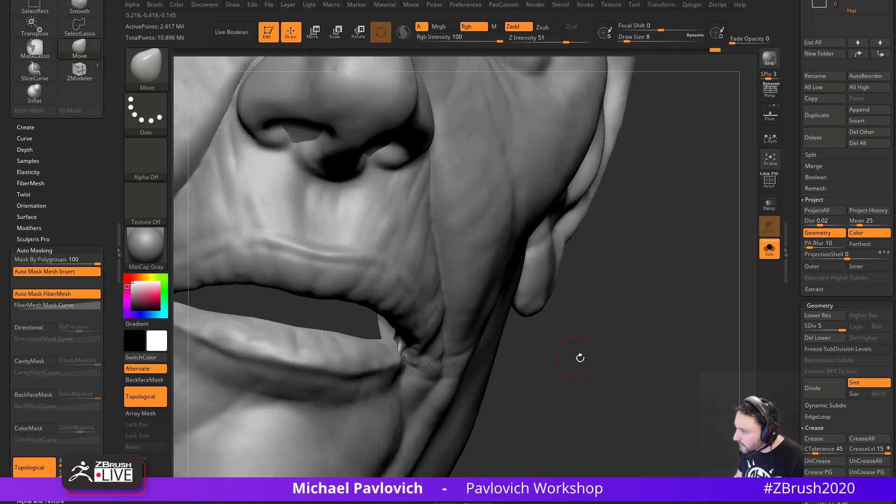
left_click_drag(581, 358, 559, 330)
With polyframe on, isolate the upper face polygroup and smooth away its spike at the corner of the mouth.
key("shift+f")
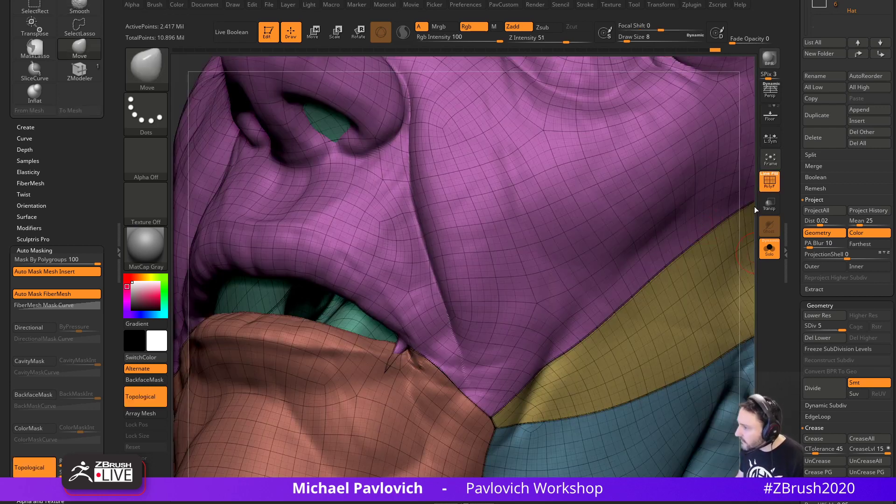
left_click(400, 356, "ctrl+shift")
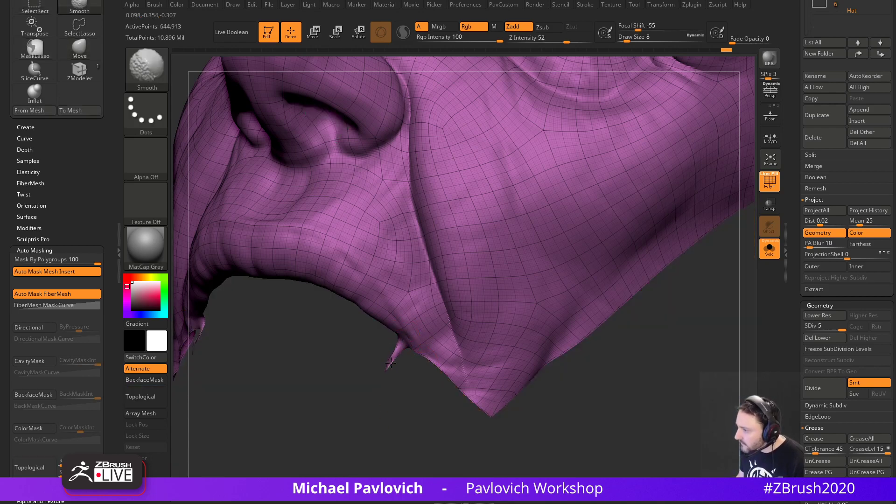
scroll(34, 380, "down", 2)
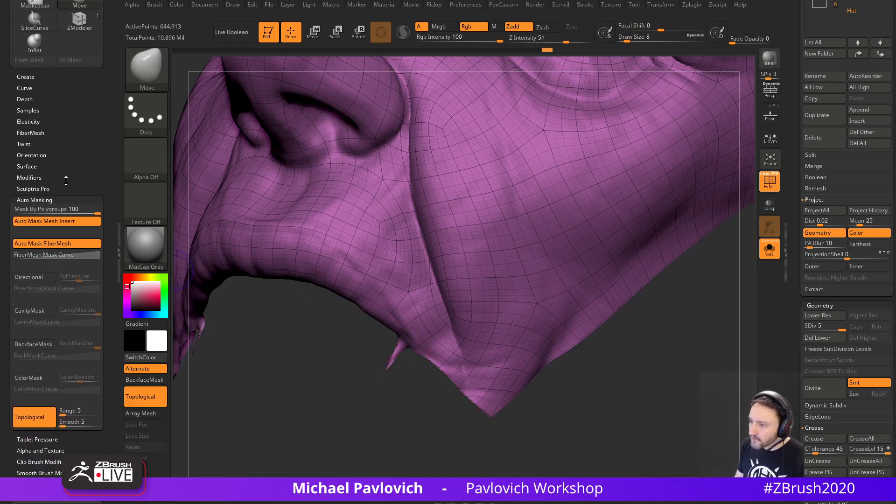
left_click(38, 472)
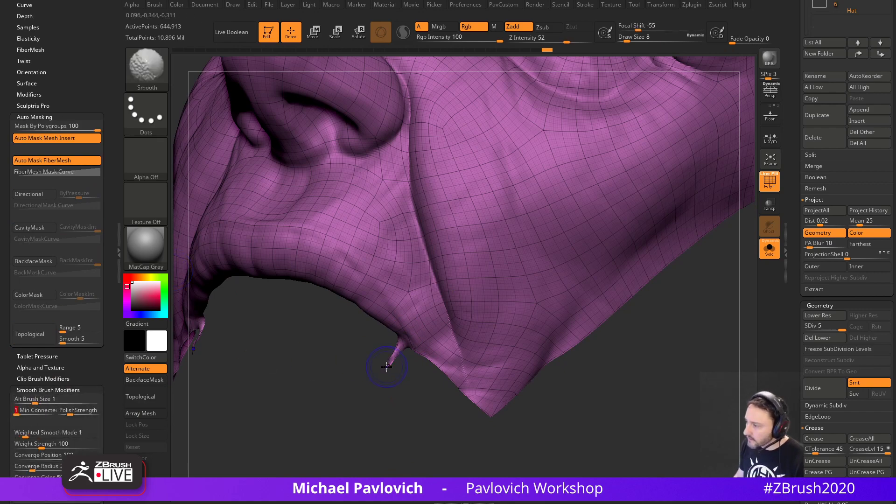
mouse_move(392, 362)
left_mouse_down()
mouse_move(600, 276)
mouse_move(400, 341)
mouse_move(400, 312)
left_mouse_up()
key("s")
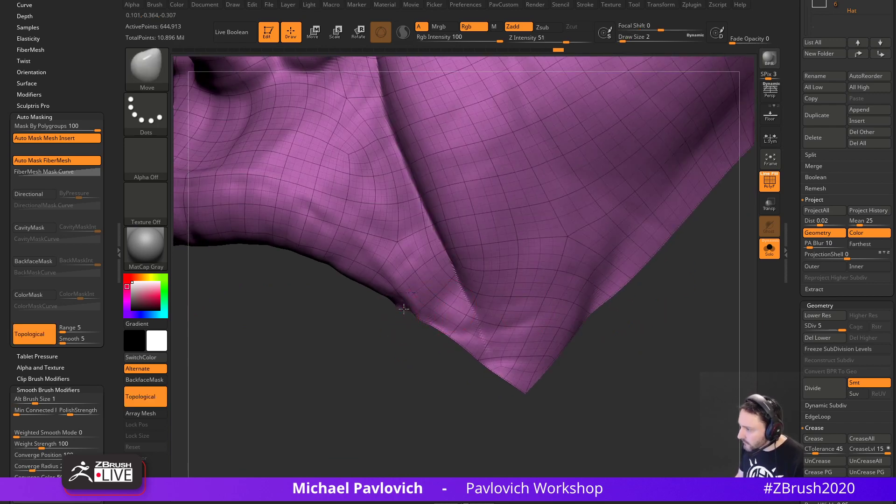
Isolate the thin lip rim polygroup and smooth its spike at the corner of the mouth with draw size 8.
left_click(672, 330, "ctrl+shift")
left_click(395, 315, "ctrl+shift")
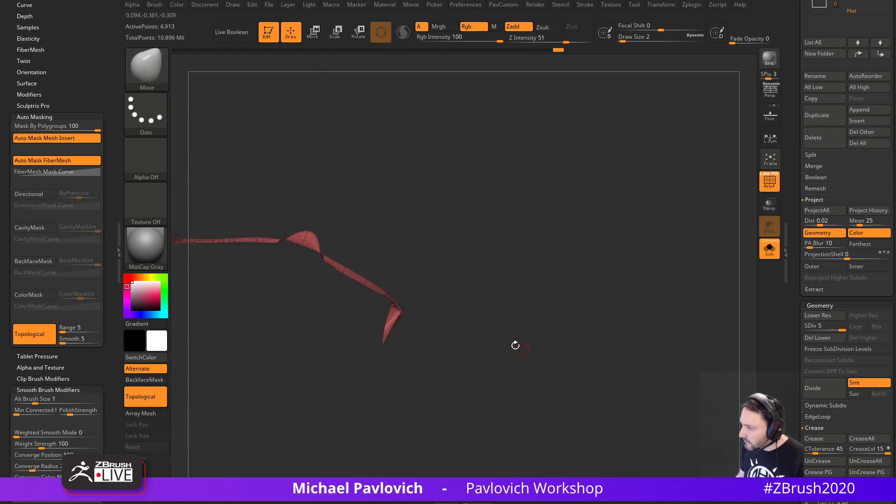
key("1")
key("s")
mouse_move(397, 338)
left_mouse_down()
mouse_move(384, 338)
mouse_move(448, 306)
left_mouse_up()
key("s")
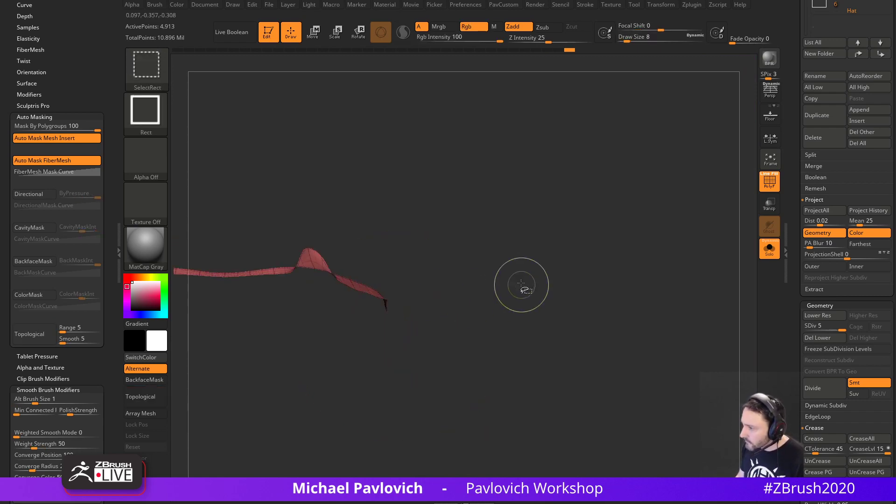
Isolate the upper face polygroup, smooth the leftover spike at the corner of the mouth, and show the whole head again.
left_click(522, 285, "ctrl+shift")
left_click_drag(684, 310, 495, 280)
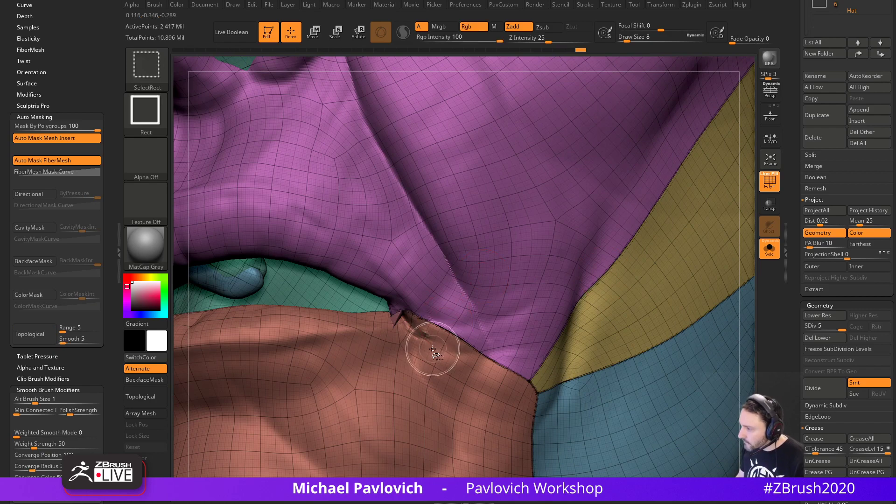
left_click(404, 319, "ctrl+shift")
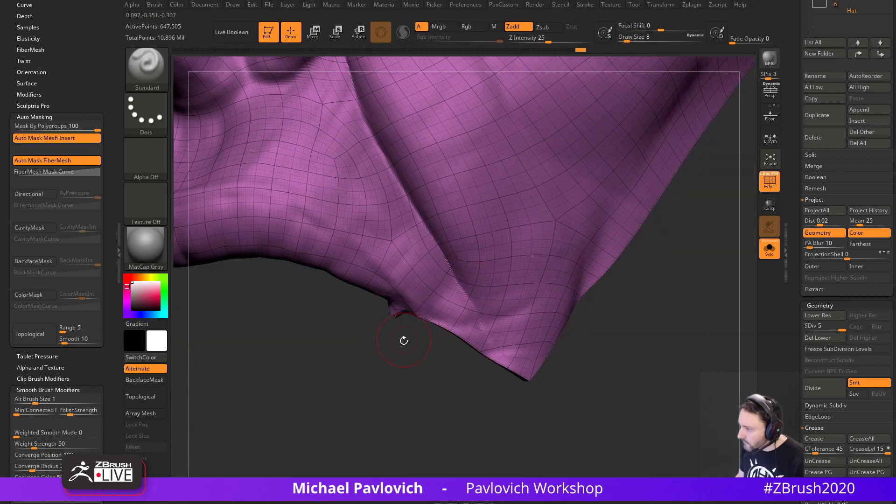
left_click_drag(402, 341, 341, 341)
left_click_drag(405, 314, 407, 321, "shift")
left_click_drag(422, 446, 534, 426)
left_click(534, 426, "ctrl+shift")
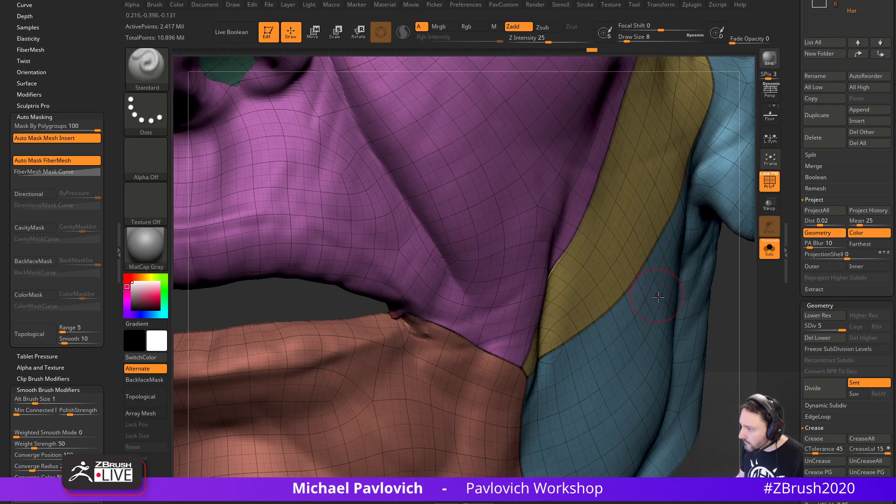
Set Mask By Polygroups to 0 and try to smooth the corner of the mouth across the polygroups.
mouse_move(381, 326)
left_mouse_down("shift")
mouse_move(420, 339)
mouse_move(400, 328)
left_mouse_up("shift")
key("ctrl+z")
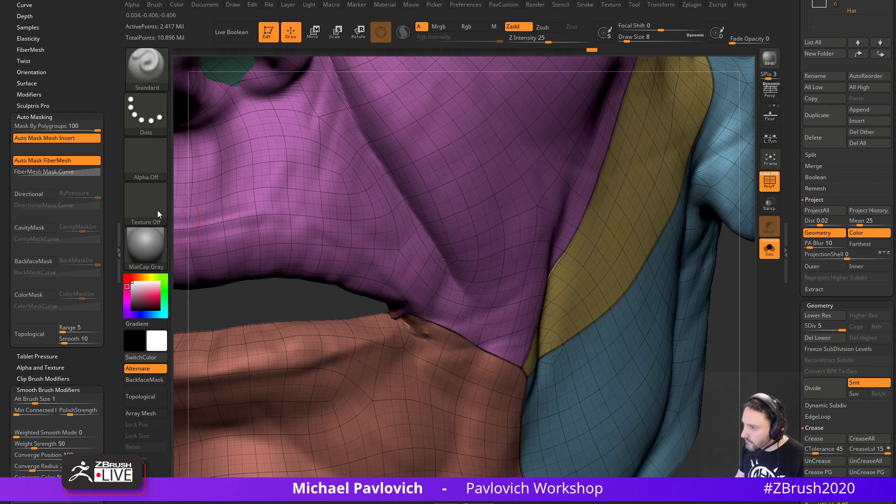
left_click_drag(43, 126, 14, 126)
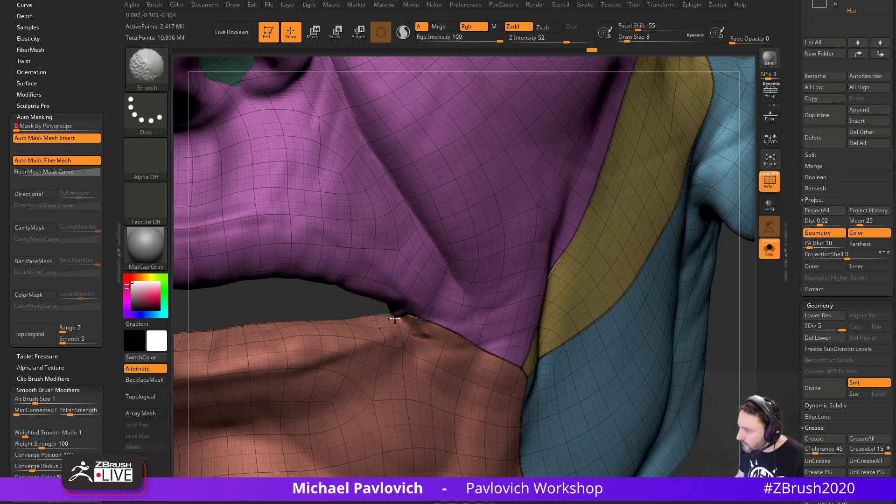
left_click_drag(395, 318, 403, 326, "shift")
key("ctrl+z")
Frame the whole head, turn it to a side view of the face, and turn off polyframe.
left_click_drag(726, 332, 582, 288)
key("f")
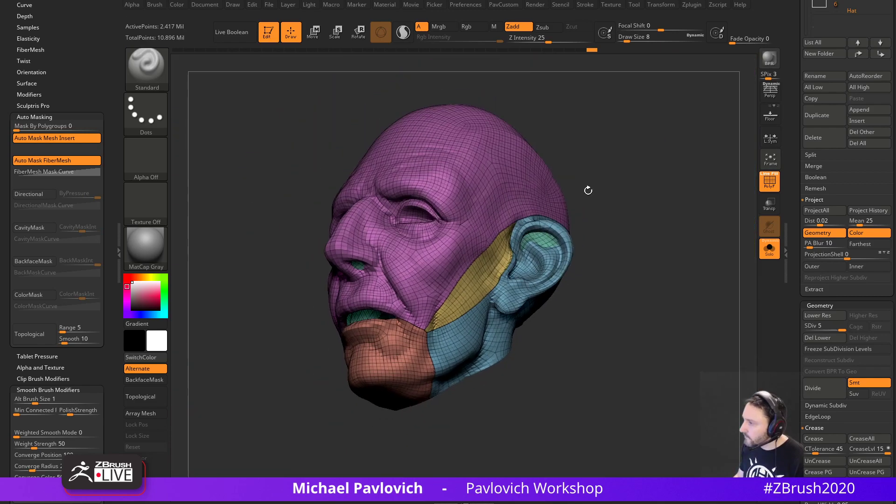
mouse_move(586, 190)
left_mouse_down("shift")
mouse_move(652, 244)
mouse_move(695, 261)
mouse_move(671, 276)
mouse_move(722, 308)
mouse_move(693, 310)
mouse_move(705, 314)
left_mouse_up("shift")
key("shift+f")
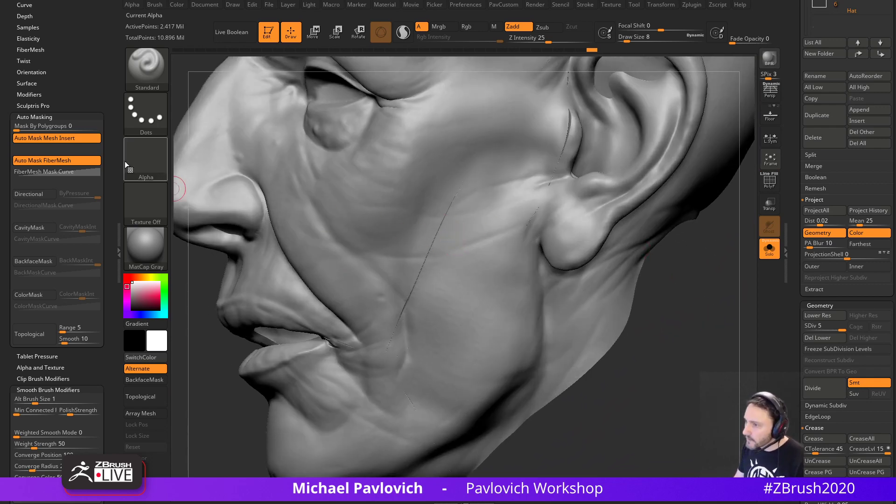
Try to pinch the seam down the cheek with the Pinch brush at size 25 and Mask By Polygroups at 100.
left_click_drag(80, 127, 110, 124)
left_click_drag(711, 290, 673, 279, "alt")
key("s")
left_click_drag(464, 212, 472, 201)
key("s")
key("b")
key("p")
key("i")
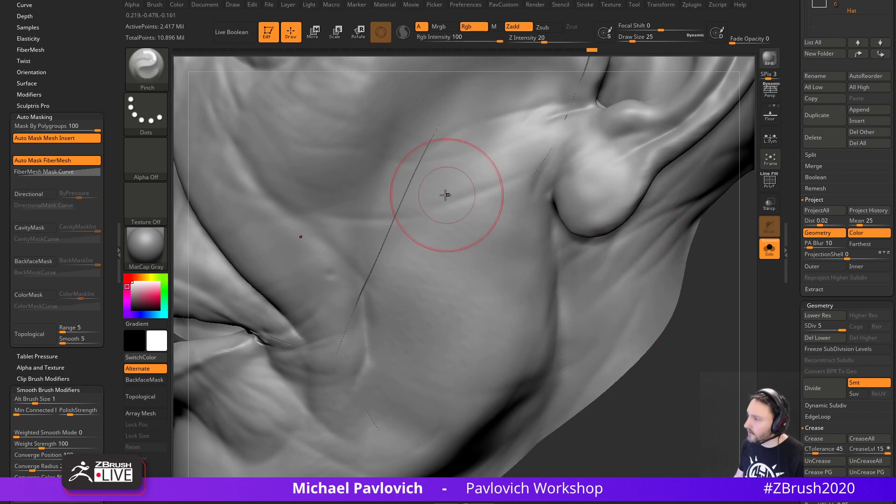
left_click_drag(404, 198, 363, 306)
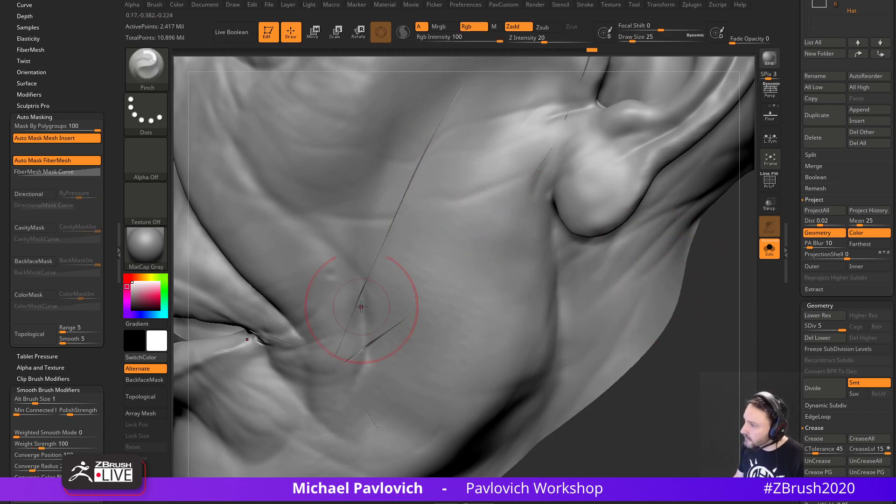
key("ctrl+z")
Set Mask By Polygroups to 0 and soften the seam running down the cheek towards the jaw, reducing the draw size to 16.
left_click_drag(727, 269, 720, 294, "alt")
left_click_drag(28, 125, 13, 126)
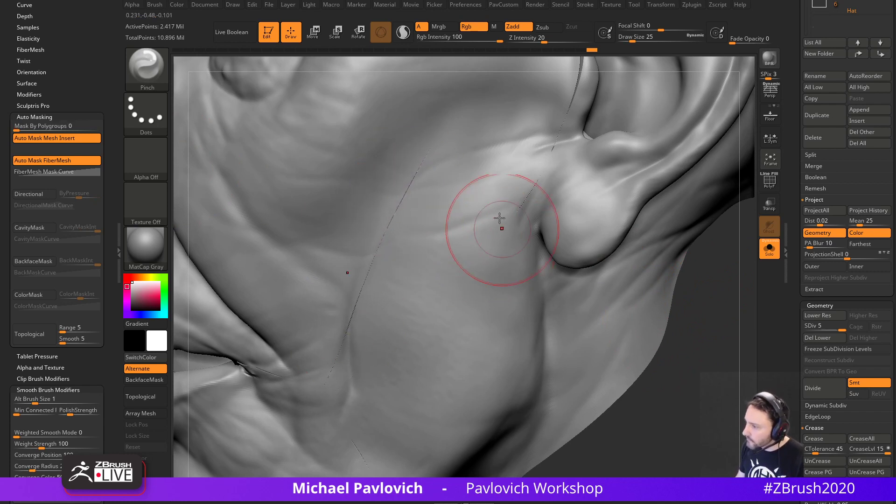
key("s")
left_click_drag(453, 113, 322, 389)
left_click_drag(700, 344, 680, 288, "alt")
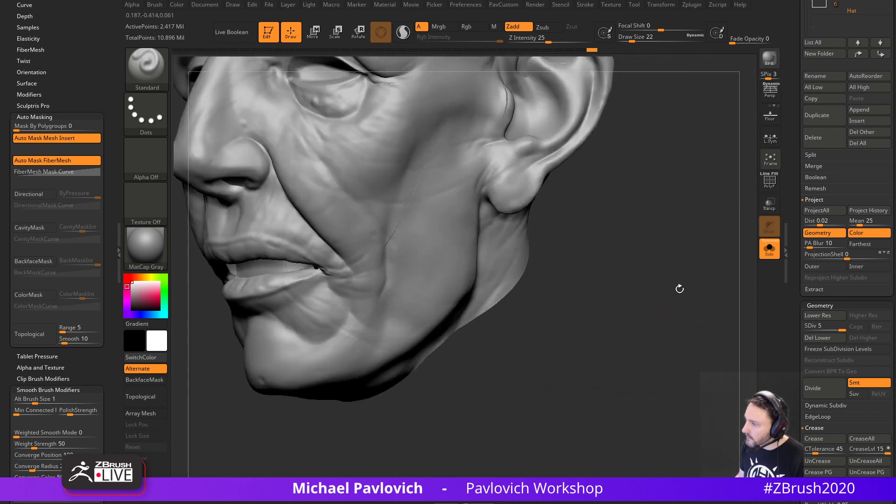
key("s")
left_click_drag(413, 229, 430, 224)
left_click_drag(390, 278, 374, 271, "shift")
mouse_move(604, 242)
left_mouse_down()
mouse_move(638, 274)
mouse_move(646, 256)
mouse_move(695, 277)
mouse_move(658, 279)
mouse_move(687, 289)
mouse_move(648, 296)
mouse_move(662, 295)
mouse_move(464, 221)
left_mouse_up()
key("s")
Adjust the seams in front of and above the ear with the Move brush at size 13 and Mask By Polygroups at 100.
mouse_move(685, 256)
left_mouse_down()
mouse_move(660, 280)
mouse_move(654, 261)
mouse_move(662, 253)
mouse_move(623, 230)
left_mouse_up()
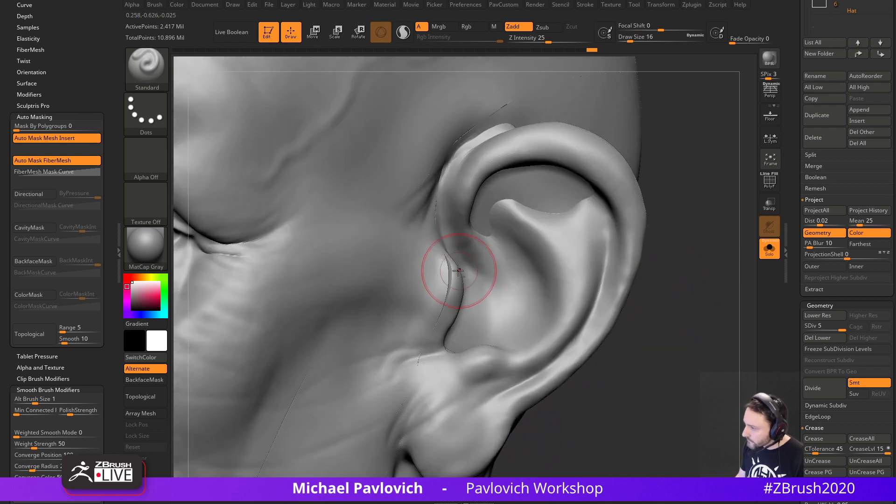
key("b")
key("m")
key("v")
left_click_drag(39, 127, 112, 127)
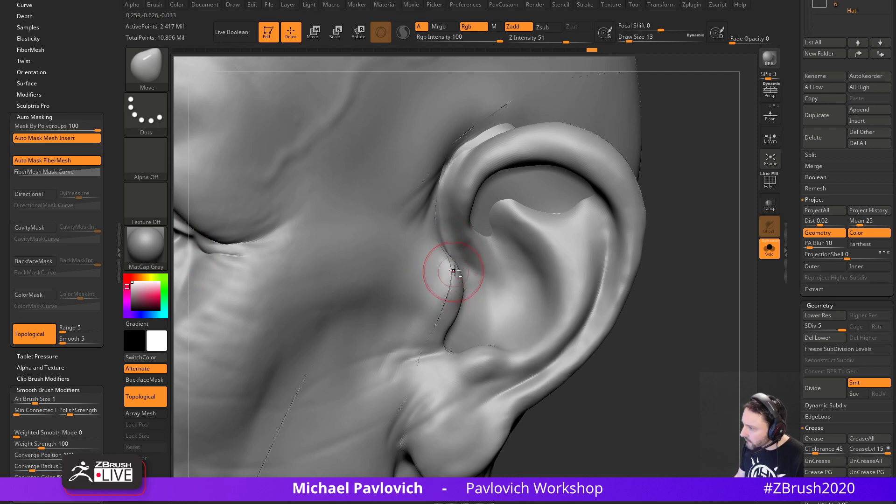
left_click_drag(672, 274, 627, 284)
left_click_drag(671, 364, 476, 269)
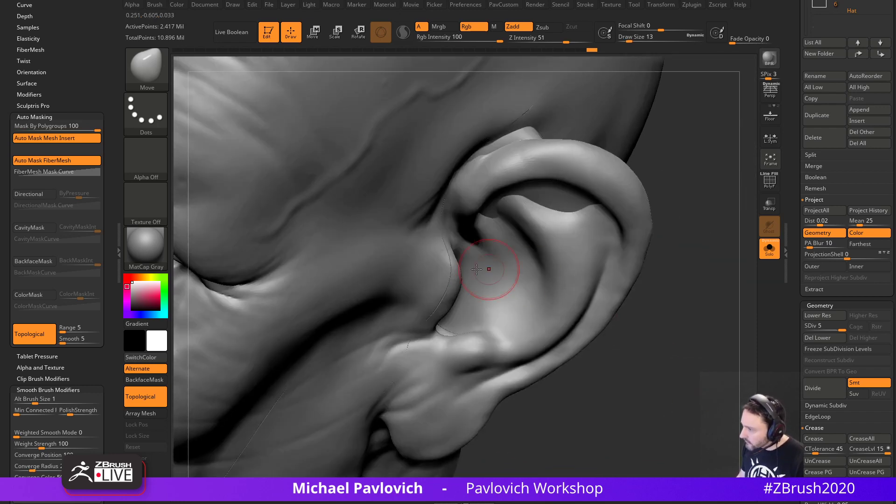
left_click_drag(438, 293, 561, 274)
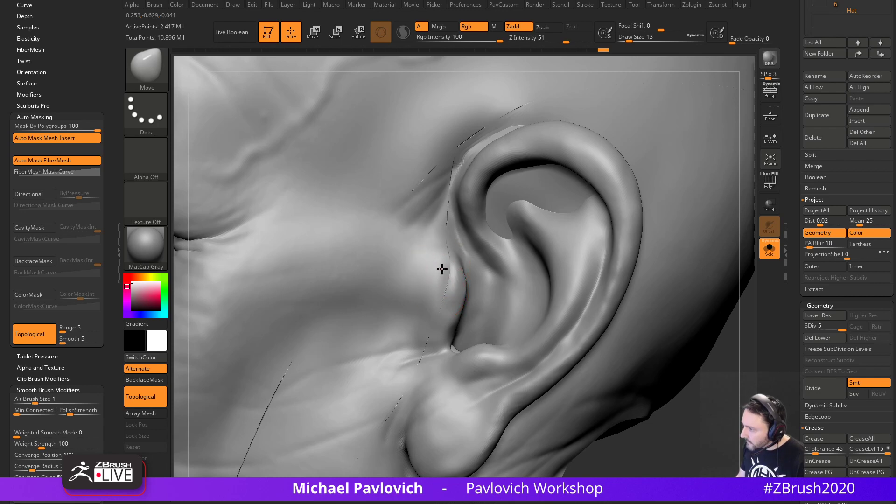
left_click_drag(708, 411, 706, 369)
mouse_move(668, 237)
left_mouse_down()
mouse_move(691, 324)
mouse_move(676, 264)
left_mouse_up()
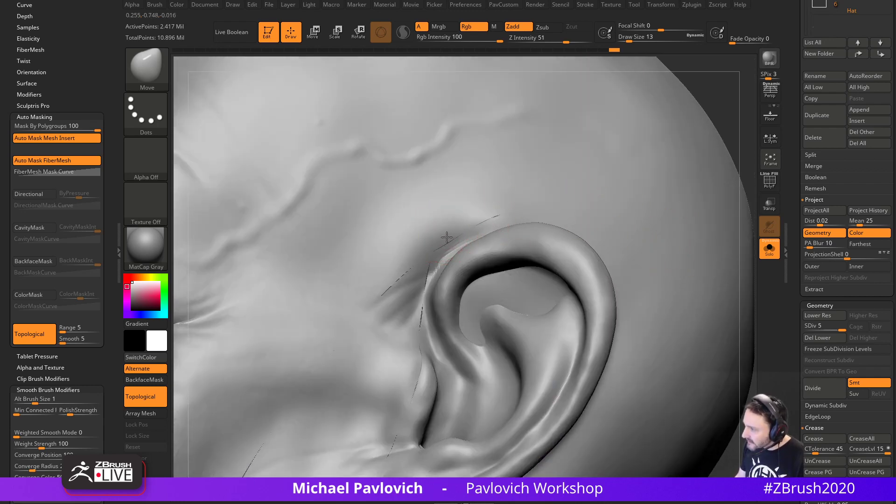
left_click_drag(730, 123, 540, 160)
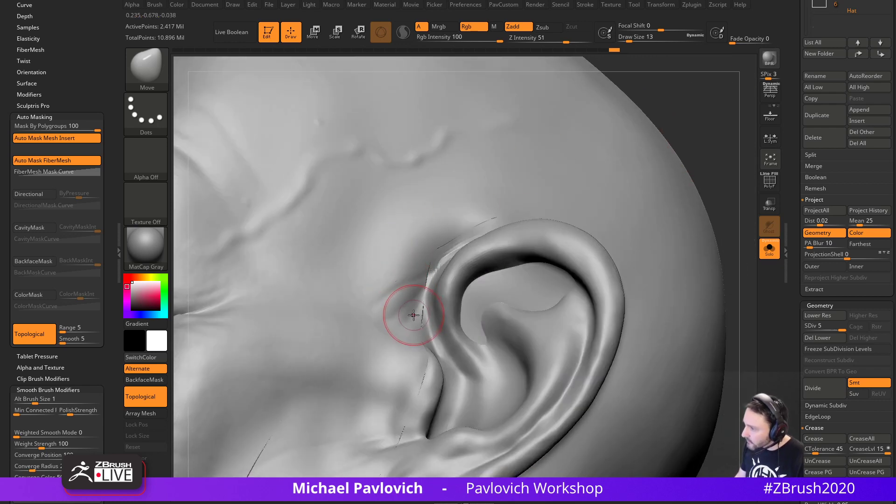
Close the gap along the cheek seam with the Move brush at draw size 18.
mouse_move(663, 154)
left_mouse_down()
mouse_move(705, 146)
mouse_move(635, 392)
mouse_move(702, 250)
mouse_move(732, 262)
mouse_move(704, 263)
left_mouse_up()
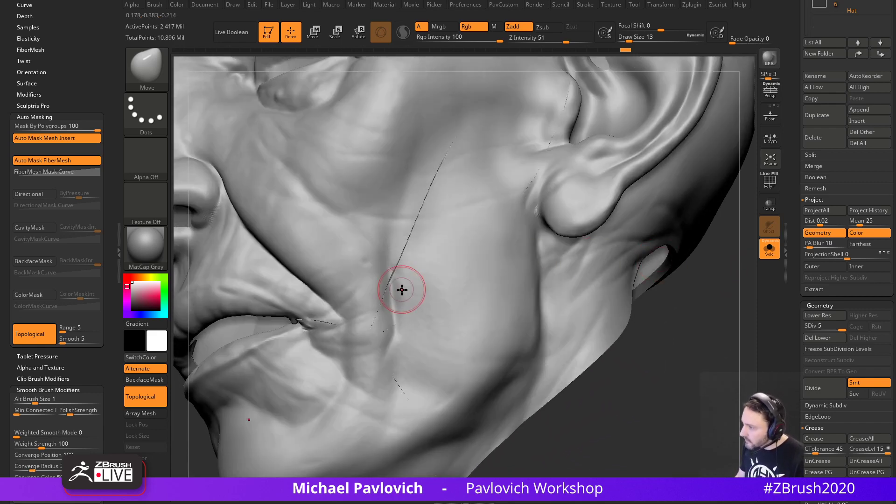
key("s")
left_click_drag(400, 289, 402, 283)
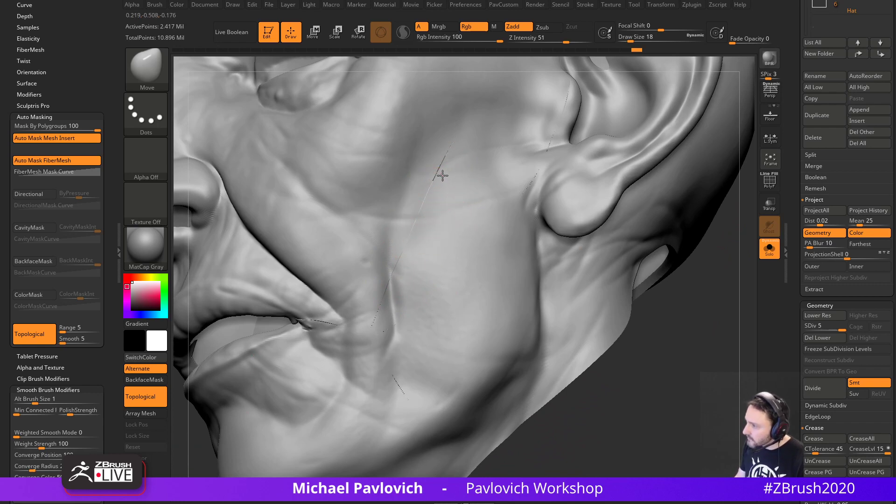
left_click_drag(692, 344, 326, 383)
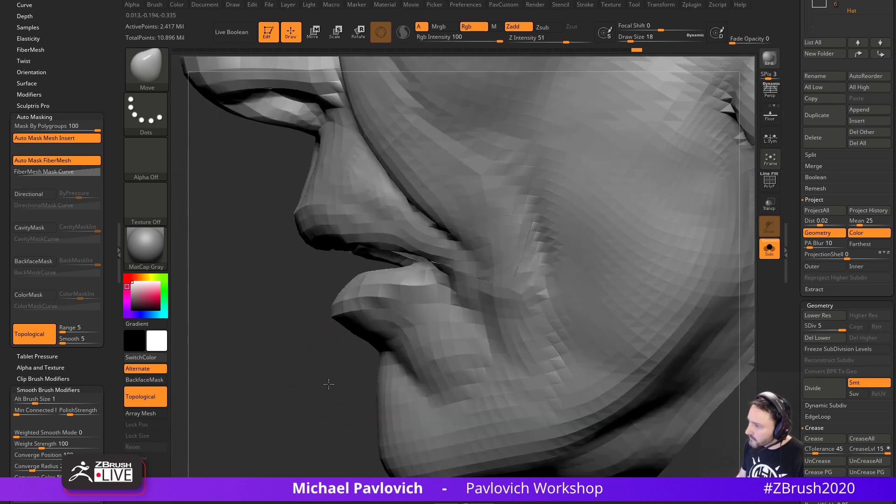
left_click_drag(304, 327, 684, 268)
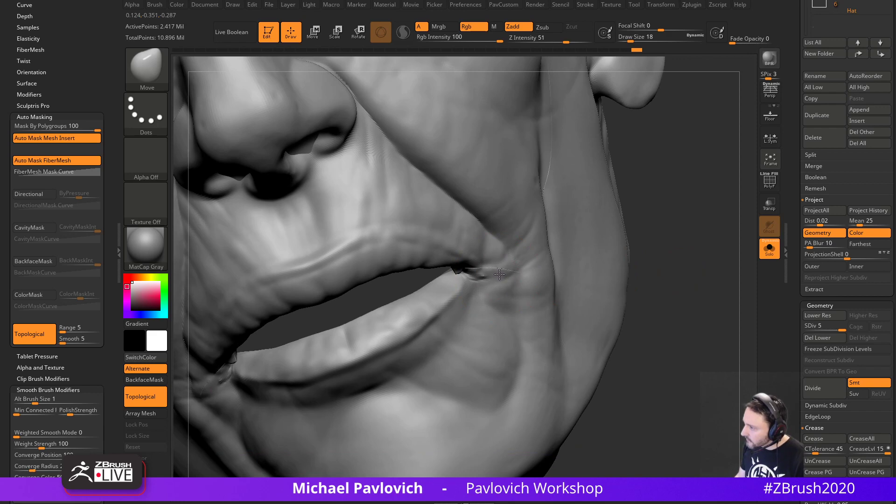
Isolate the thin lip rim polygroup and smooth the fold at the corner of the mouth, reducing the draw size to 3.
left_click_drag(658, 250, 477, 277)
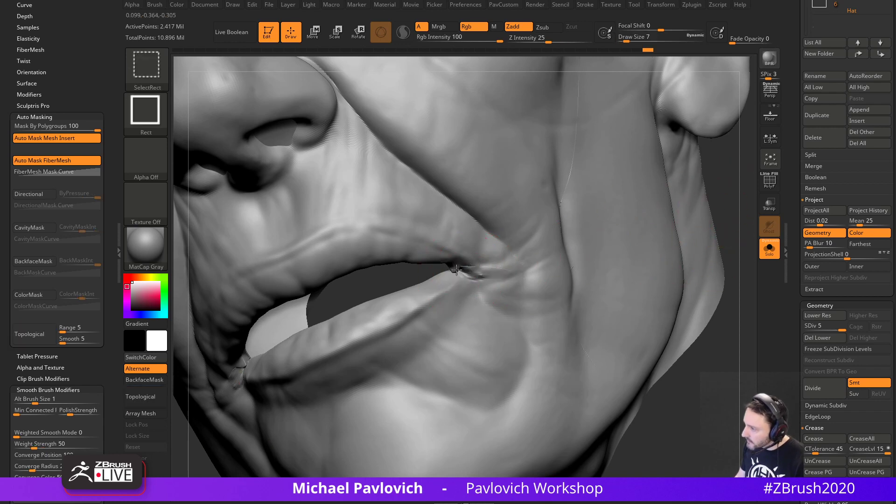
left_click(462, 274, "ctrl+shift")
mouse_move(663, 283)
left_mouse_down()
mouse_move(646, 278)
mouse_move(642, 289)
left_mouse_up()
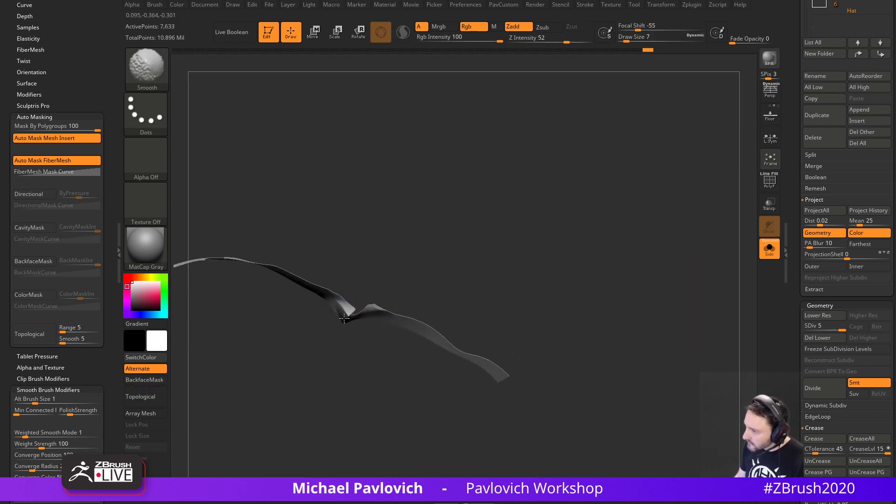
left_click_drag(344, 318, 350, 319, "shift")
left_click_drag(410, 280, 447, 268)
left_click_drag(356, 323, 349, 314, "shift")
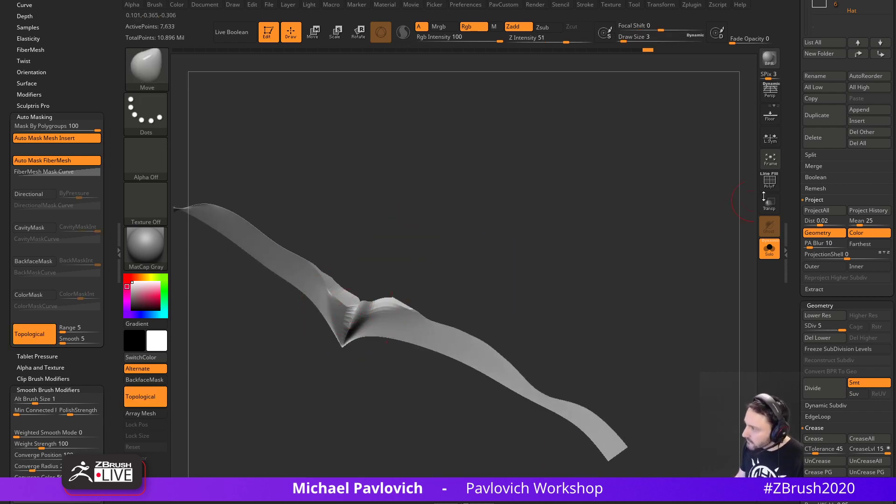
Turn on polyframe, set Mask By Polygroups to 0, and try smoothing the rim's fold across its width.
key("shift+f")
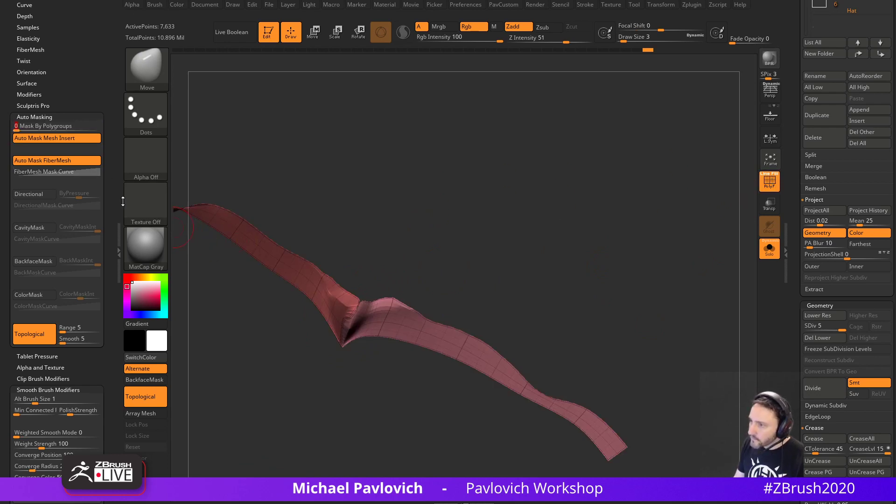
left_click_drag(352, 326, 339, 306, "shift")
key("ctrl+z")
left_click_drag(433, 245, 521, 242, "alt")
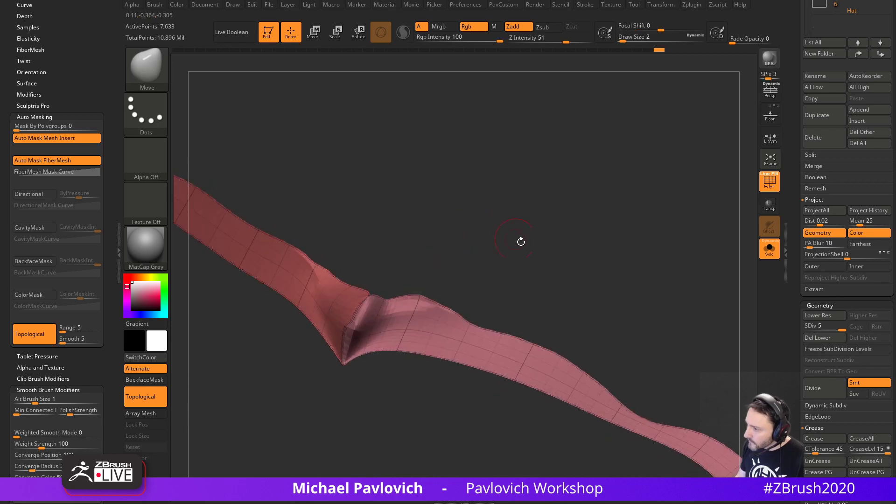
Mask the rim's open edges using MaskByFeature with only Border enabled, smooth the fold between them, and show the whole head.
scroll(794, 254, "down", 10)
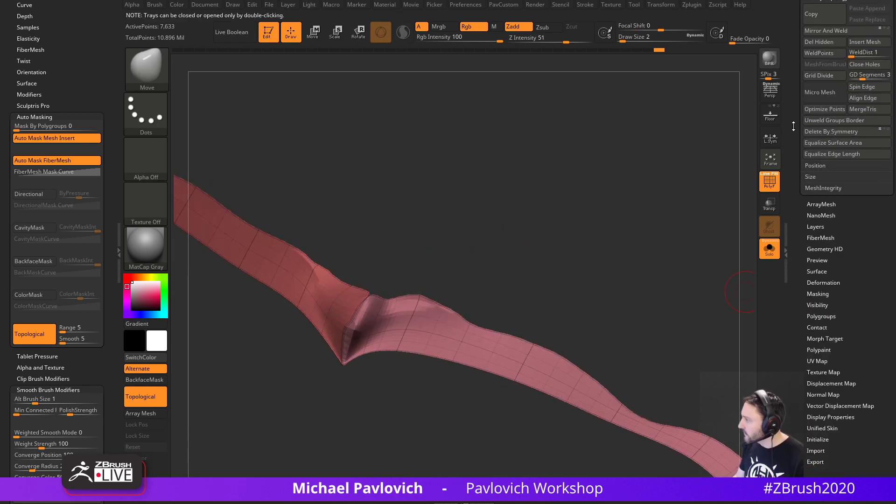
left_click(822, 264)
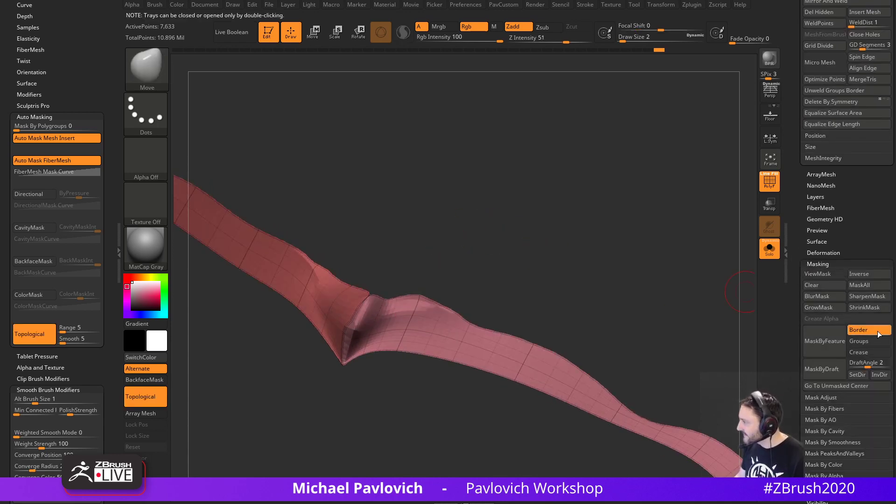
left_click(833, 342)
key("shift")
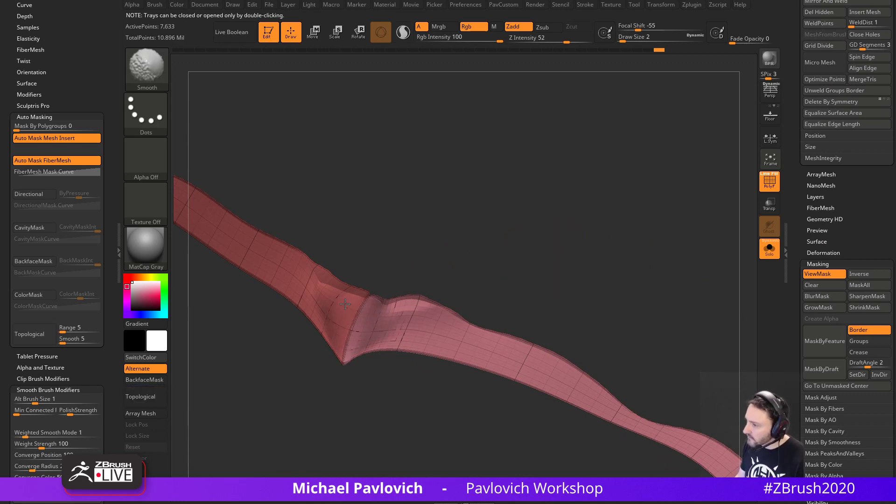
left_click(654, 239, "ctrl+shift")
mouse_move(728, 145)
left_mouse_down("alt")
mouse_move(644, 88)
mouse_move(677, 277)
mouse_move(714, 296)
left_mouse_up("alt")
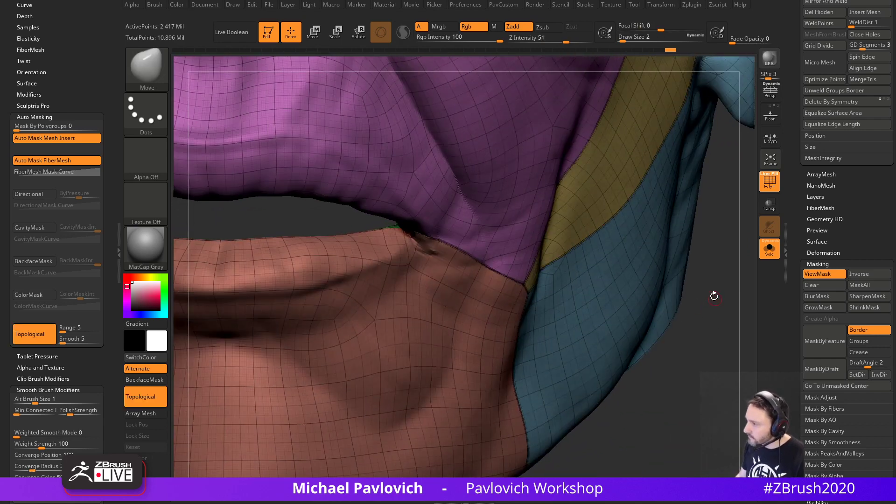
Turn off polyframe, isolate the upper face polygroup to smooth its edge at the corner of the mouth, and show everything again.
left_click(770, 186)
mouse_move(742, 210)
left_mouse_down()
mouse_move(708, 266)
mouse_move(624, 226)
left_mouse_up()
key("ctrl+shift")
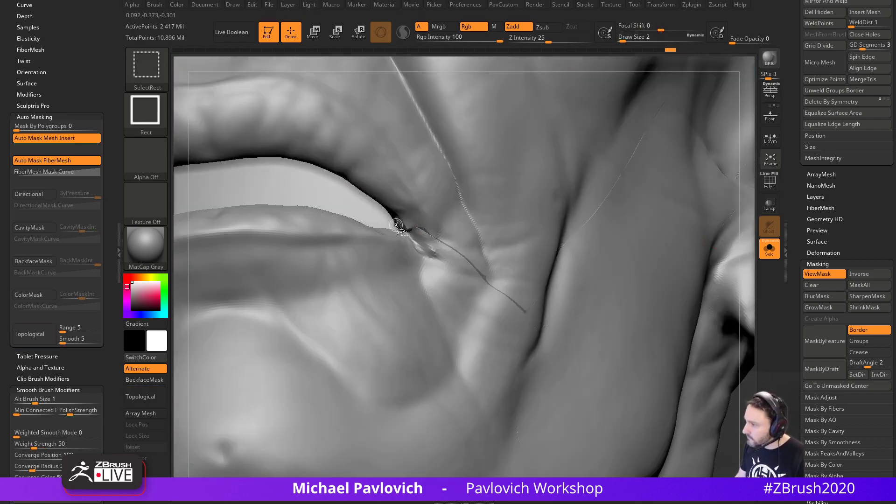
left_click(432, 224, "ctrl+shift")
mouse_move(634, 308)
left_mouse_down()
mouse_move(659, 328)
mouse_move(662, 357)
left_mouse_up()
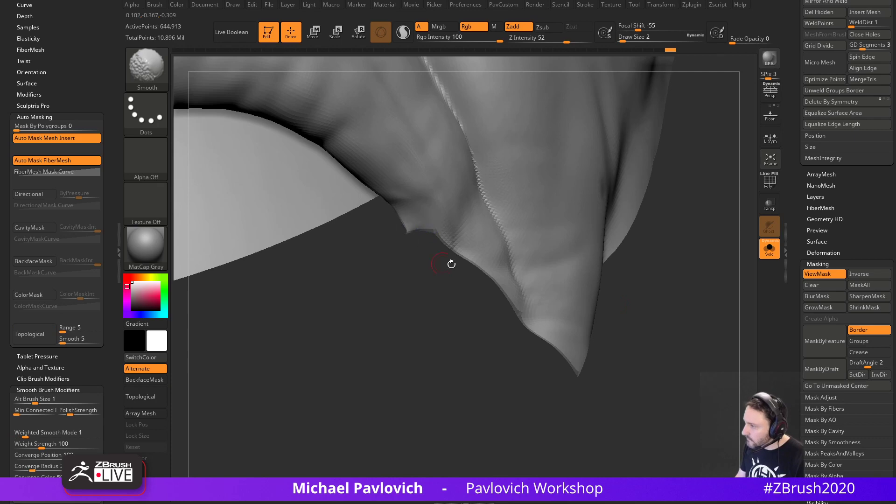
left_click(723, 305, "ctrl+shift")
left_click_drag(749, 358, 744, 368)
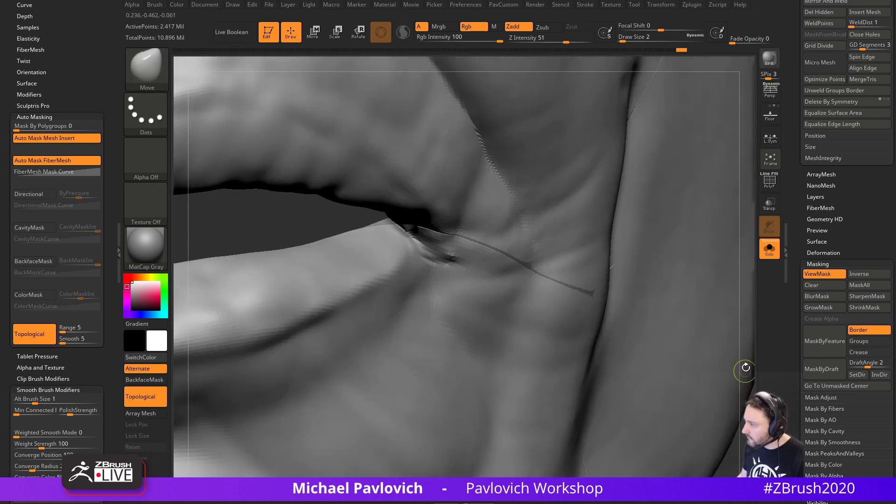
Nudge the lip edge at the corner of the mouth with the Move brush at draw size 2.
key("shift")
mouse_move(264, 224)
left_mouse_down()
mouse_move(315, 246)
mouse_move(421, 227)
left_mouse_up()
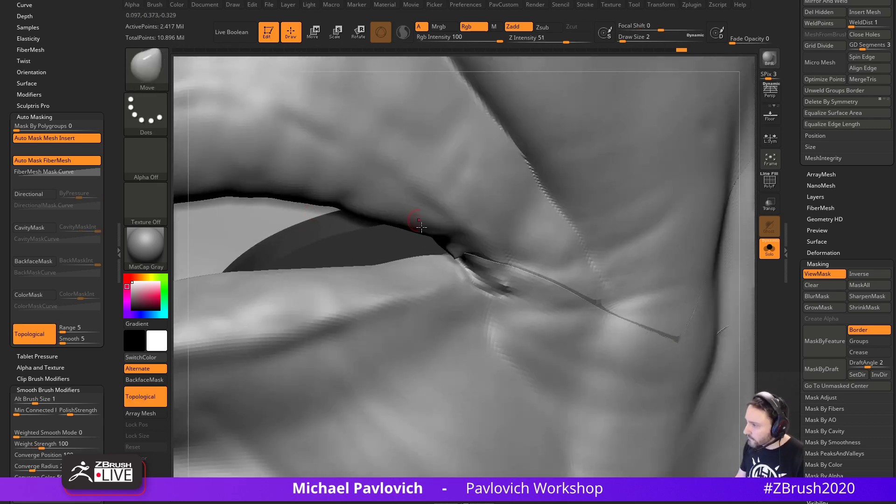
key("s")
left_click_drag(453, 252, 449, 253)
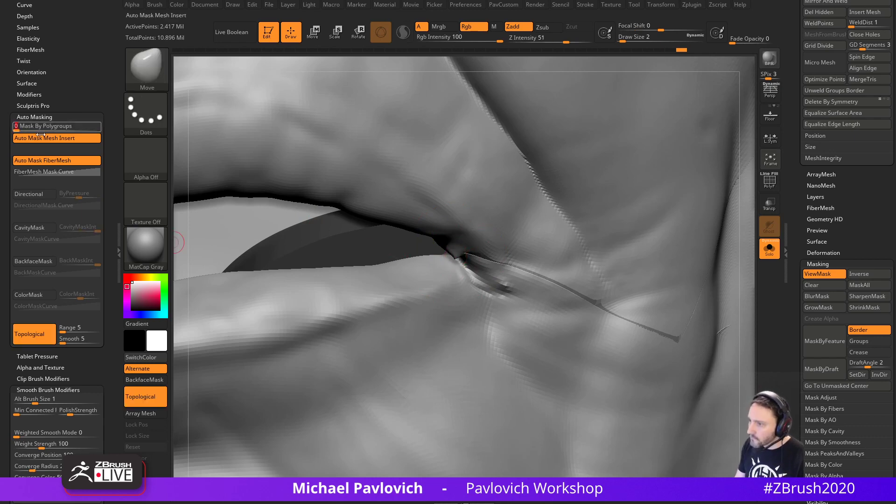
right_click_drag(445, 257, 430, 237)
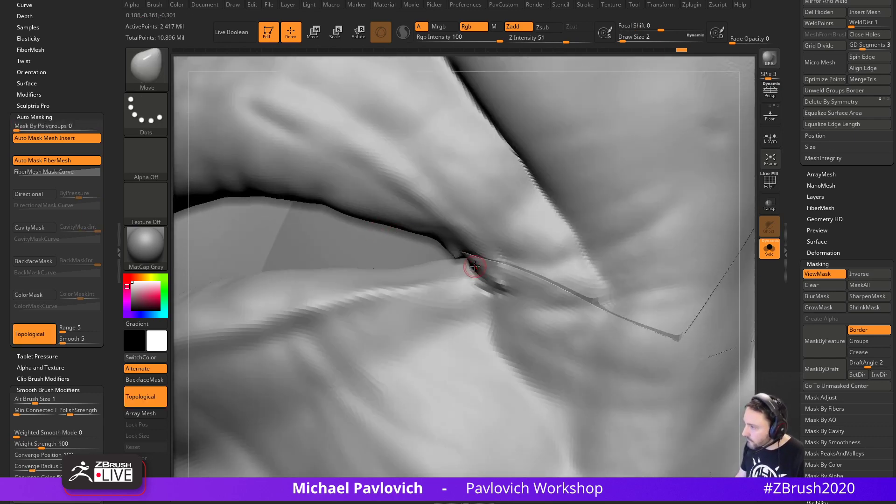
Pull back to the whole head, switch to the Standard brush and set the draw size to 20.
key("ctrl")
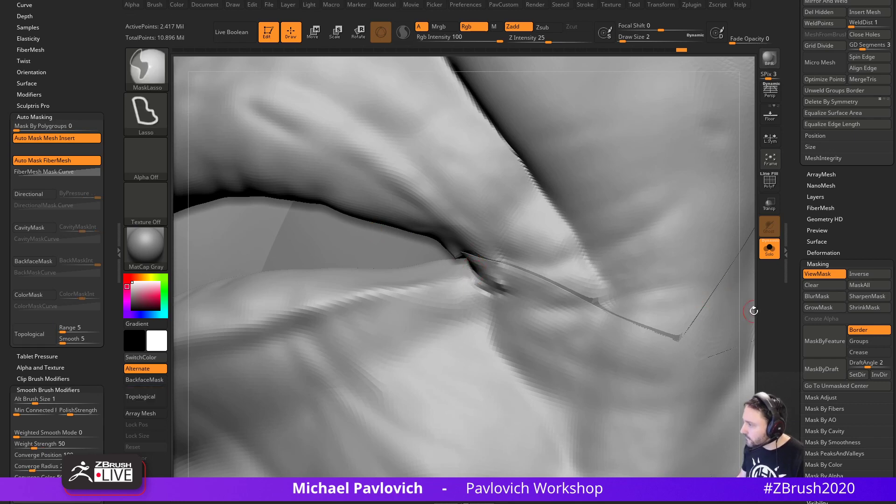
mouse_move(754, 311)
right_mouse_down("ctrl")
mouse_move(738, 288)
mouse_move(682, 298)
right_mouse_up("ctrl")
mouse_move(696, 341)
right_mouse_down()
mouse_move(640, 367)
mouse_move(680, 358)
mouse_move(691, 327)
right_mouse_up()
right_click_drag(691, 327, 658, 321)
key("s")
left_click_drag(644, 321, 655, 320)
key("b")
key("s")
key("t")
mouse_move(654, 321)
right_mouse_down("alt")
mouse_move(659, 314)
mouse_move(641, 304)
mouse_move(661, 318)
right_mouse_up("alt")
key("s")
mouse_move(661, 318)
right_mouse_down()
mouse_move(649, 318)
mouse_move(626, 270)
mouse_move(637, 254)
mouse_move(602, 256)
right_mouse_up()
key("w")
key("q")
Isolate the upper face polygroup briefly, show the whole head again and turn on polyframe.
left_click(503, 229, "ctrl+shift")
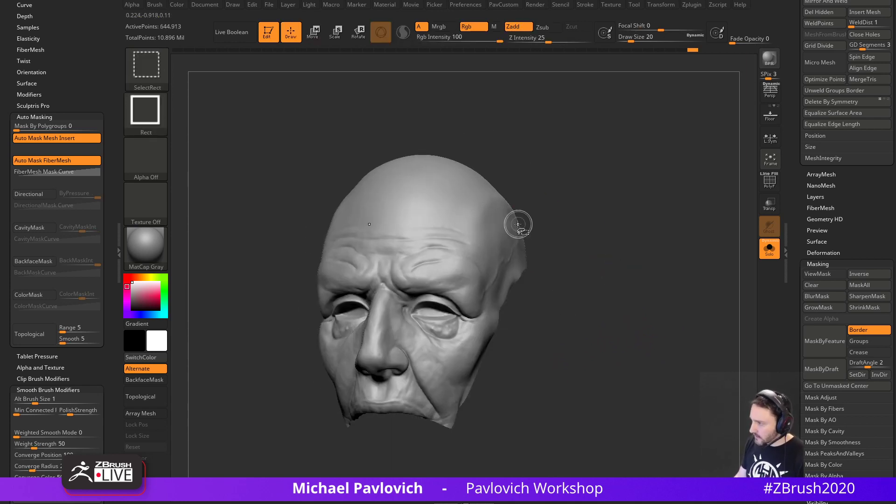
left_click(668, 213, "ctrl+shift")
key("shift+f")
mouse_move(668, 213)
right_mouse_down()
mouse_move(671, 246)
mouse_move(658, 201)
right_mouse_up()
mouse_move(649, 243)
right_mouse_down()
mouse_move(640, 266)
mouse_move(622, 196)
mouse_move(650, 237)
mouse_move(668, 242)
mouse_move(657, 252)
mouse_move(660, 242)
mouse_move(528, 205)
right_mouse_up()
key("ctrl+shift")
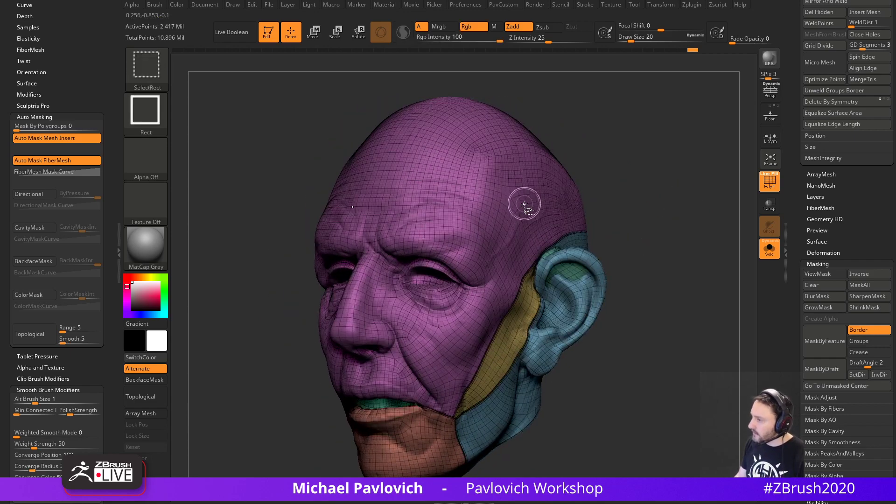
Isolate the ear and jaw polygroup with draw size 8 set, and examine its shape and borders.
left_click_drag(798, 227, 782, 279)
mouse_move(747, 275)
right_mouse_down()
mouse_move(674, 257)
mouse_move(621, 262)
mouse_move(677, 280)
mouse_move(725, 281)
mouse_move(623, 274)
right_mouse_up()
key("s")
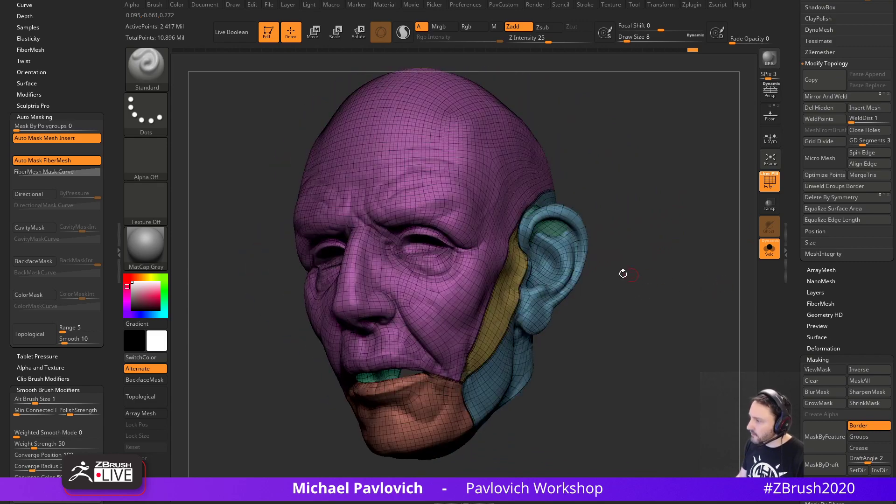
key("ctrl+shift")
left_click(550, 274, "ctrl+shift")
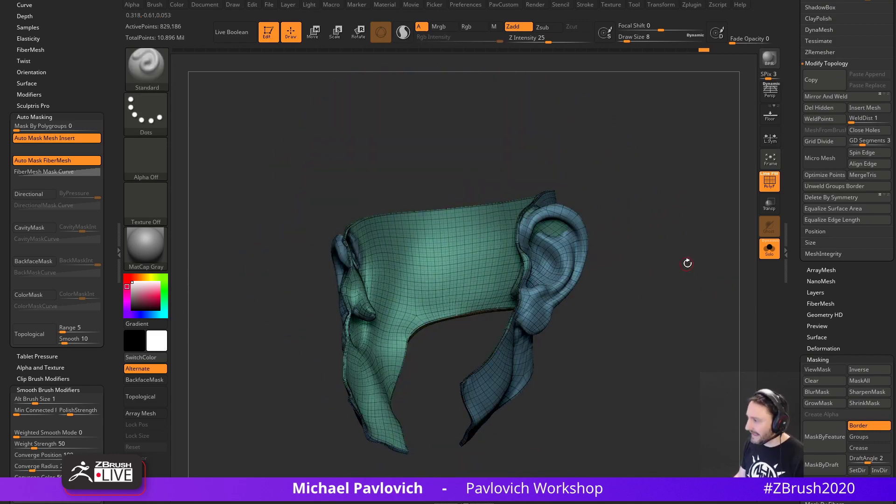
right_click_drag(686, 262, 744, 274)
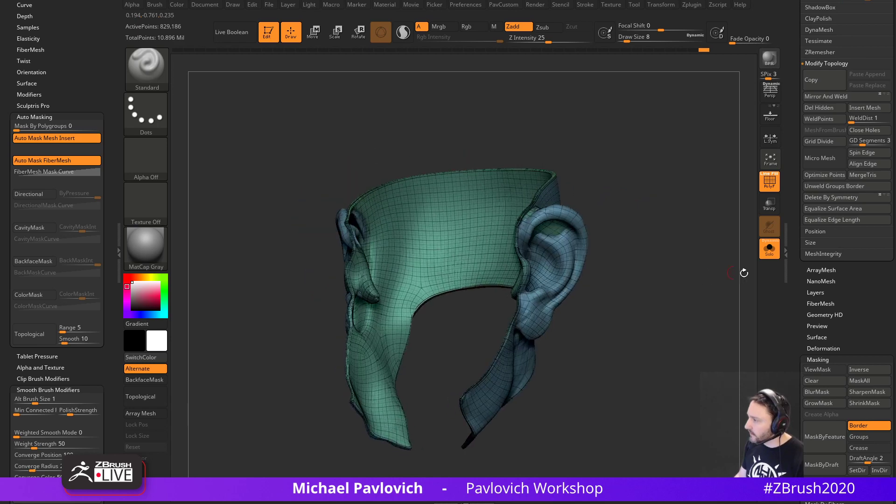
Show the whole head again and delete its lower subdivision levels.
left_click_drag(801, 277, 787, 478)
left_click_drag(790, 382, 790, 332)
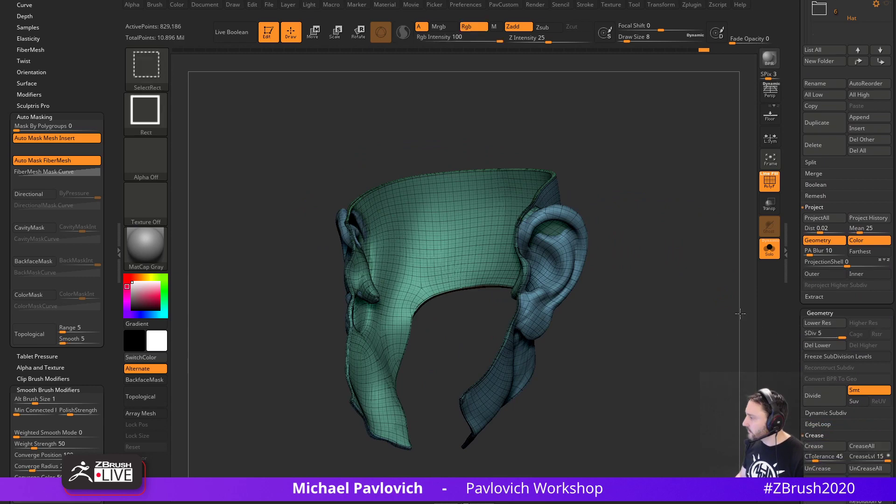
left_click(740, 313, "ctrl+shift")
left_click(825, 349)
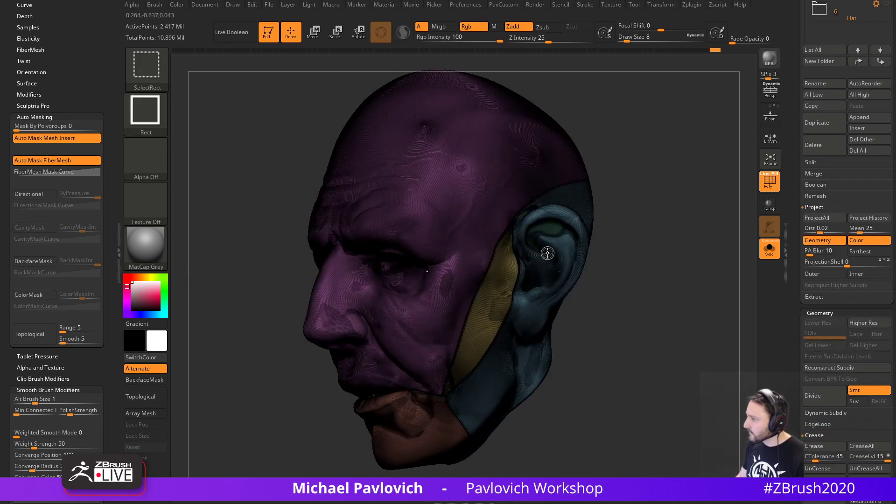
Isolate the ear and jaw polygroup and split the hidden geometry into its own subtool with Split Hidden.
left_click(548, 254, "ctrl+shift")
key("ctrl+shift+a")
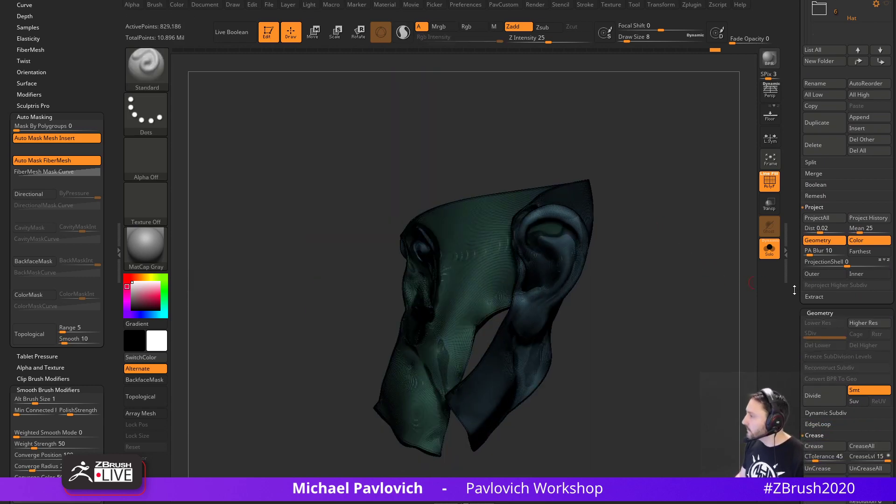
left_click_drag(792, 305, 797, 263)
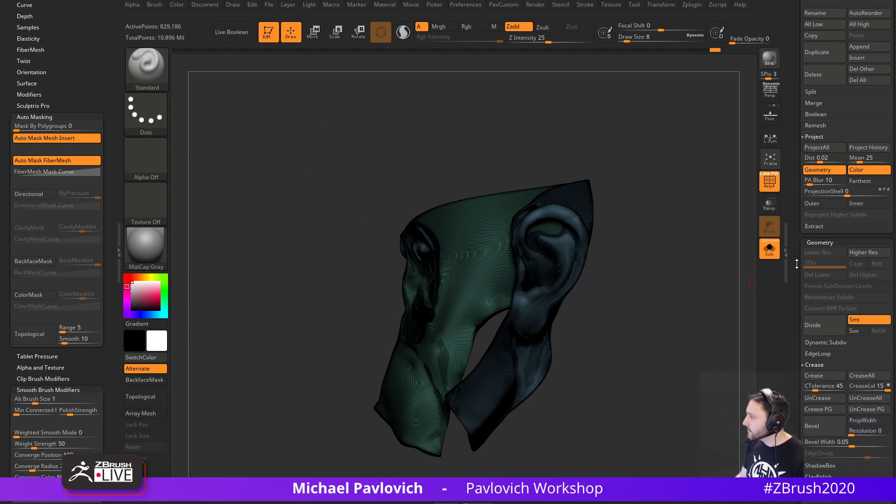
scroll(795, 273, "up", 10)
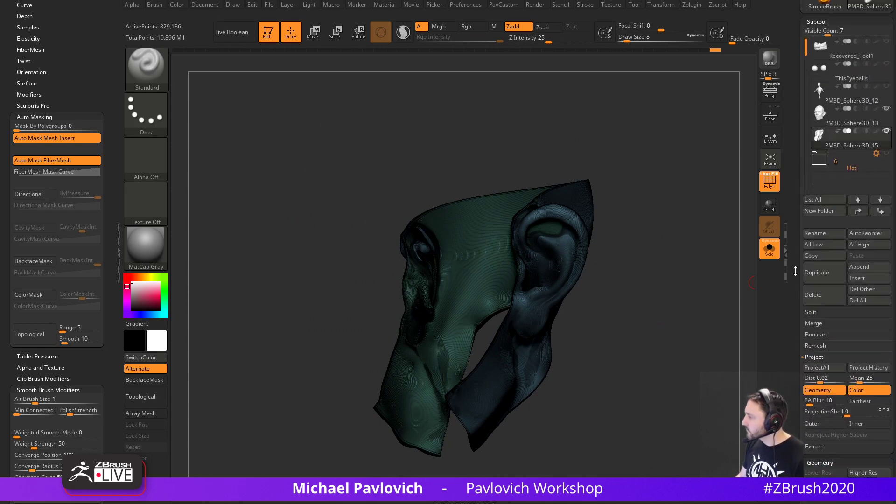
left_click(810, 313)
left_click(824, 324)
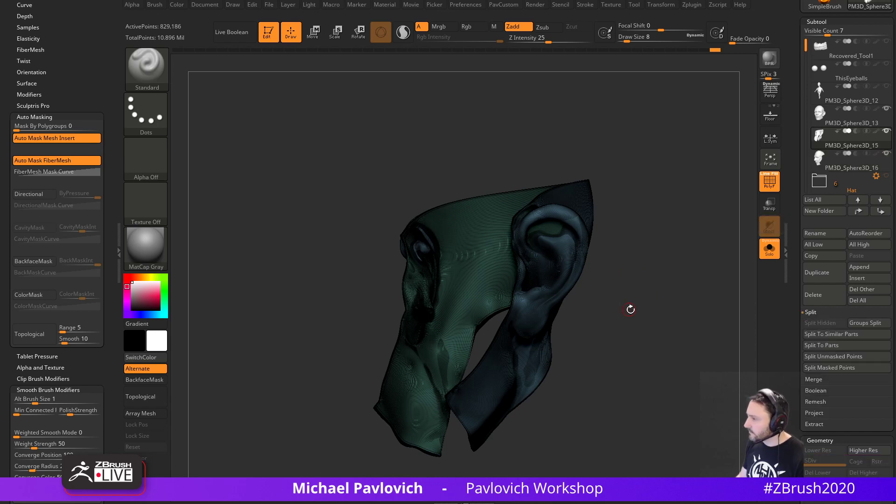
Reconstruct the ear piece's lower subdivision levels, return it to SDiv 5 and turn off Solo.
left_click_drag(662, 310, 659, 247, "alt")
left_click_drag(791, 327, 794, 282)
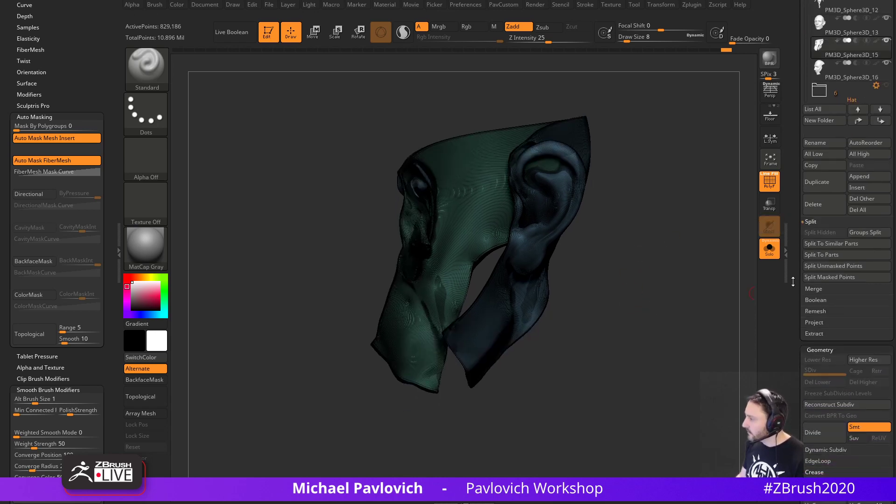
left_click(817, 406)
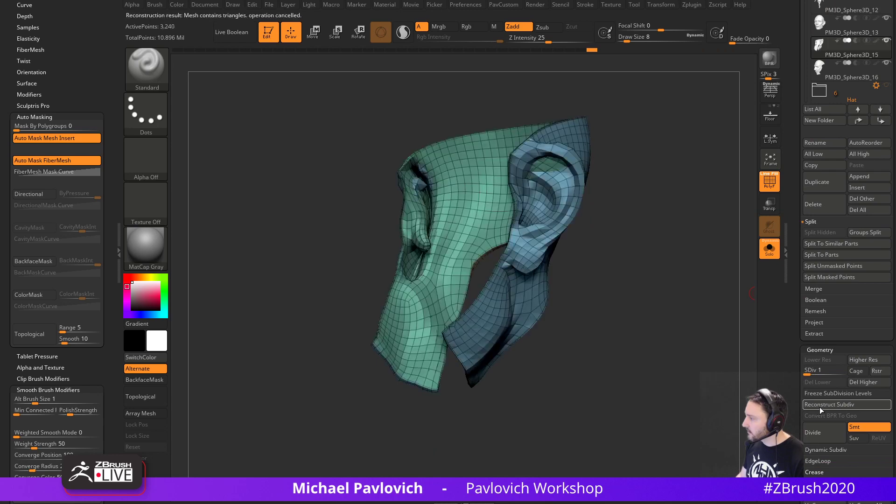
left_click(761, 253)
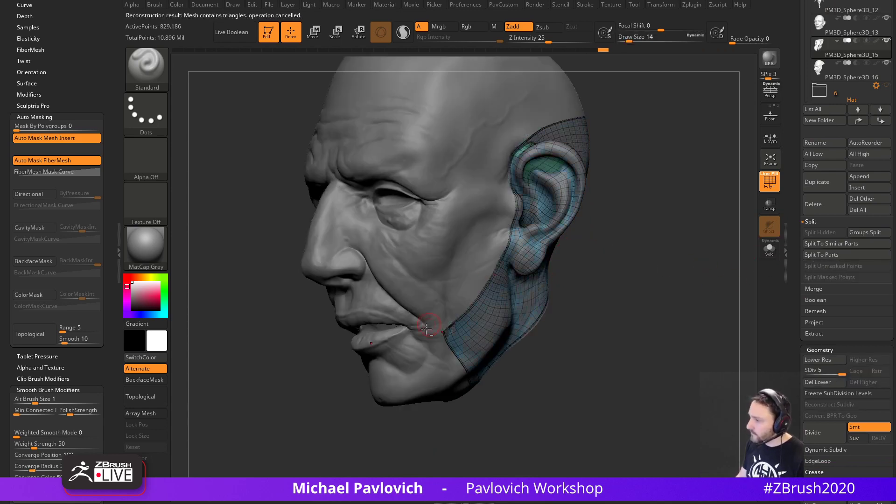
Select the remaining head subtool, isolate the cheek strip polygroup in front of the ear and apply Split Hidden.
left_click(426, 321, "alt")
mouse_move(631, 306)
left_mouse_down()
mouse_move(646, 318)
mouse_move(627, 315)
left_mouse_up()
left_click(499, 276, "ctrl+shift")
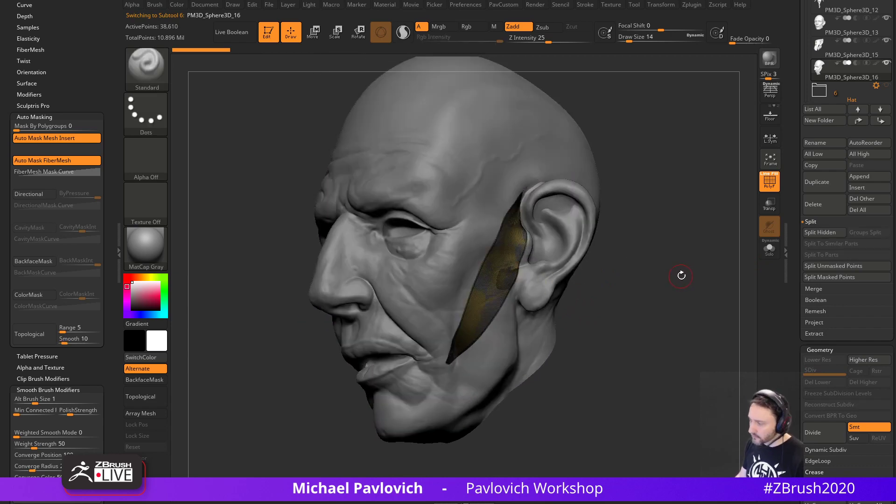
key("grave")
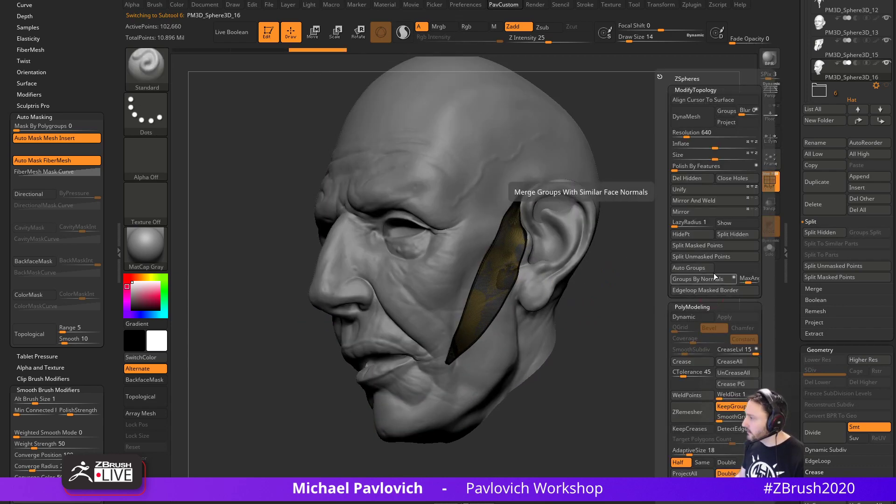
left_click(734, 234)
Reconstruct the cheek strip's lower subdivision levels and return it to SDiv 5.
left_click(835, 404)
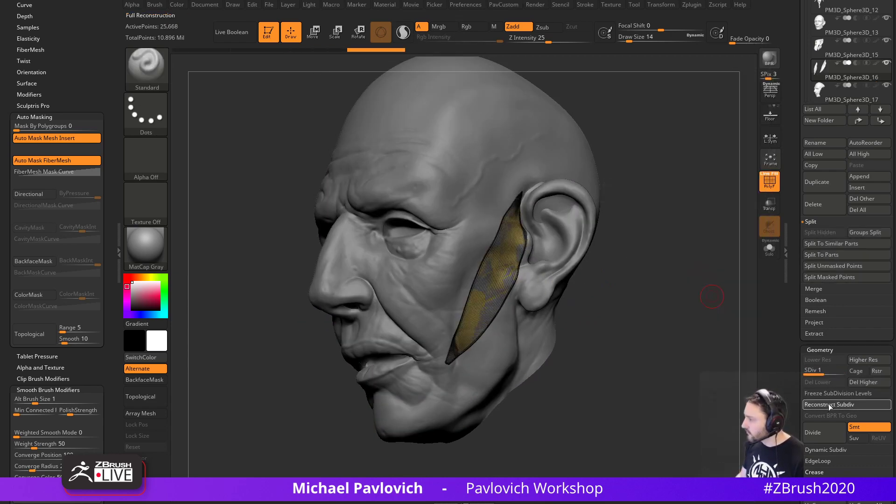
left_click_drag(836, 372, 846, 372)
left_click_drag(725, 275, 732, 302, "alt")
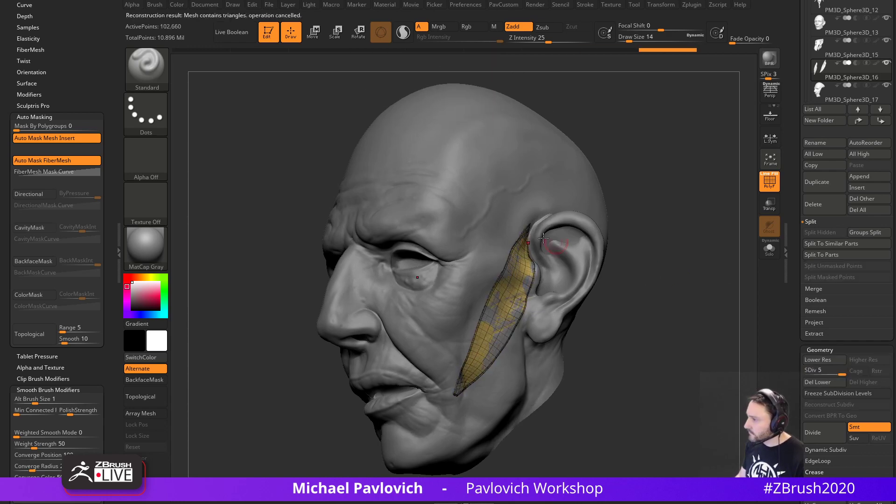
Select the remaining face subtool, isolate the upper face and skull polygroup, and apply Split Hidden.
left_click(555, 235, "alt")
left_click_drag(624, 246, 622, 215, "alt")
mouse_move(647, 271)
left_mouse_down()
mouse_move(656, 212)
mouse_move(675, 260)
mouse_move(696, 260)
mouse_move(682, 282)
mouse_move(683, 304)
left_mouse_up()
left_click(499, 201, "ctrl+shift")
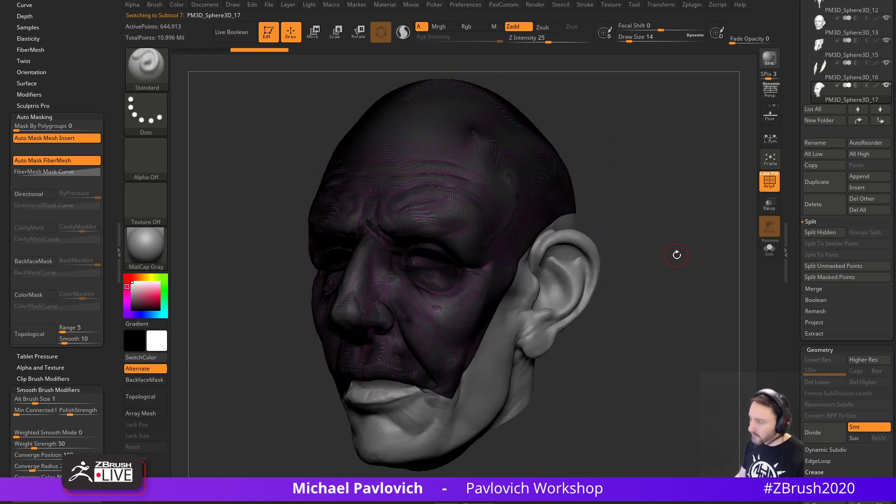
key("2")
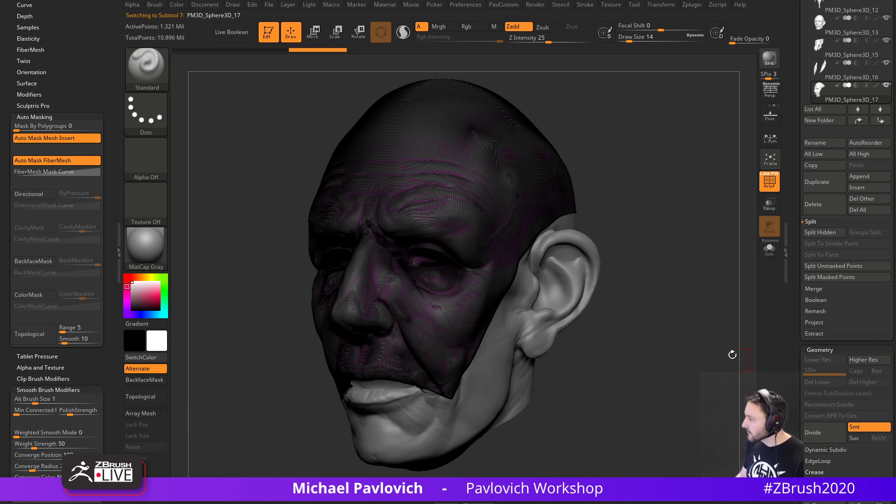
key("2")
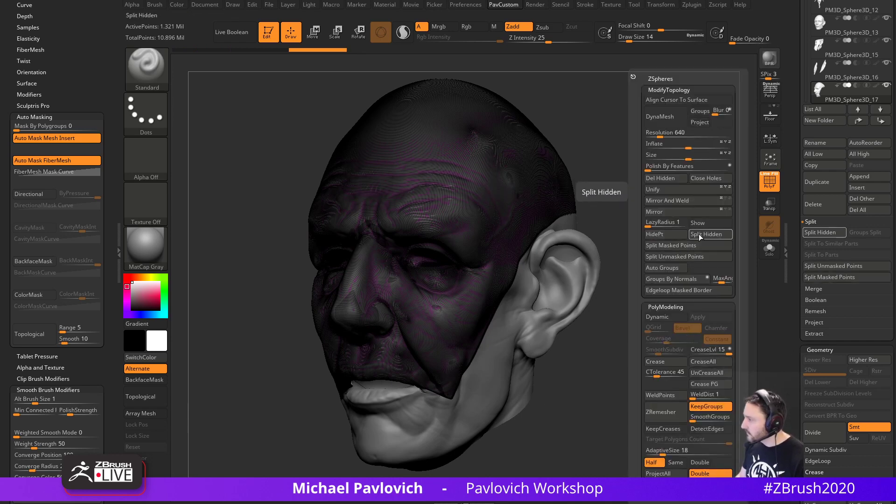
key("2")
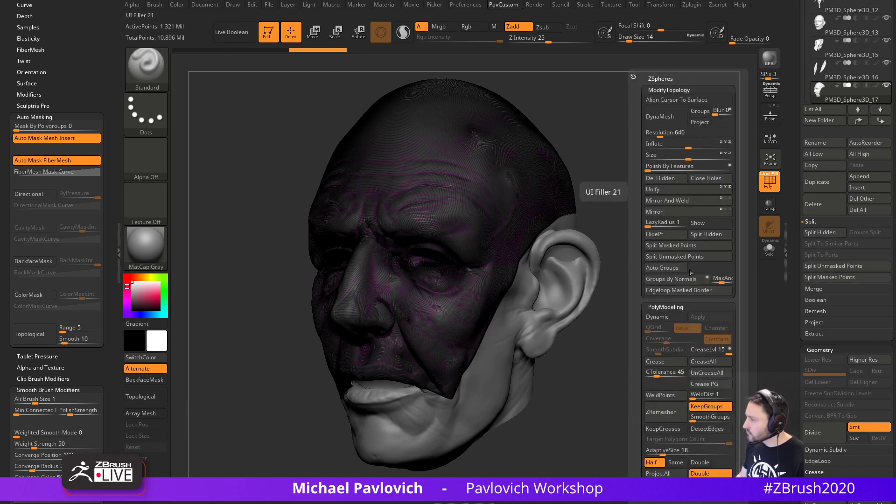
left_click(704, 234)
Reconstruct the upper face piece's lower subdivision levels and return it to SDiv 5.
left_click_drag(680, 295, 696, 264)
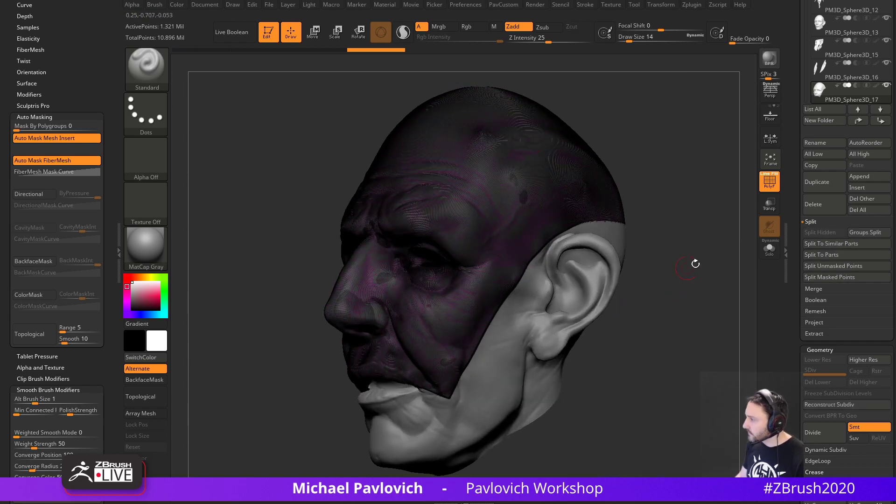
left_click(821, 405)
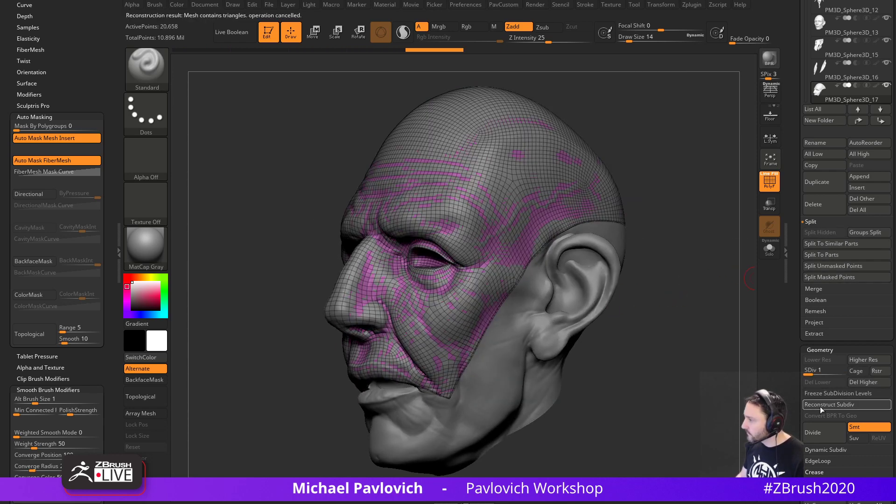
left_click(844, 373)
left_click_drag(671, 358, 669, 310, "alt")
left_click_drag(669, 309, 683, 288)
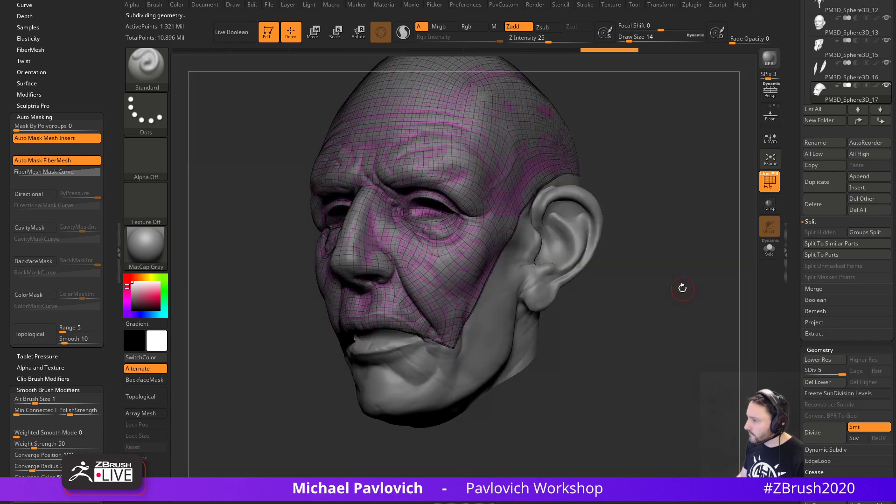
Hide the detailed head subtool PM3D_Sphere3D_13 and select the ear piece PM3D_Sphere3D_15.
left_click(418, 380, "alt")
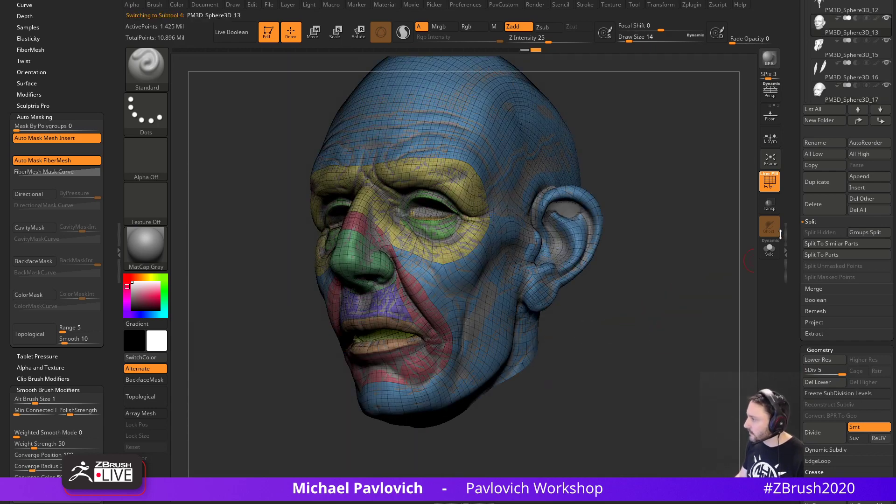
left_click_drag(795, 168, 796, 334)
left_click(861, 224)
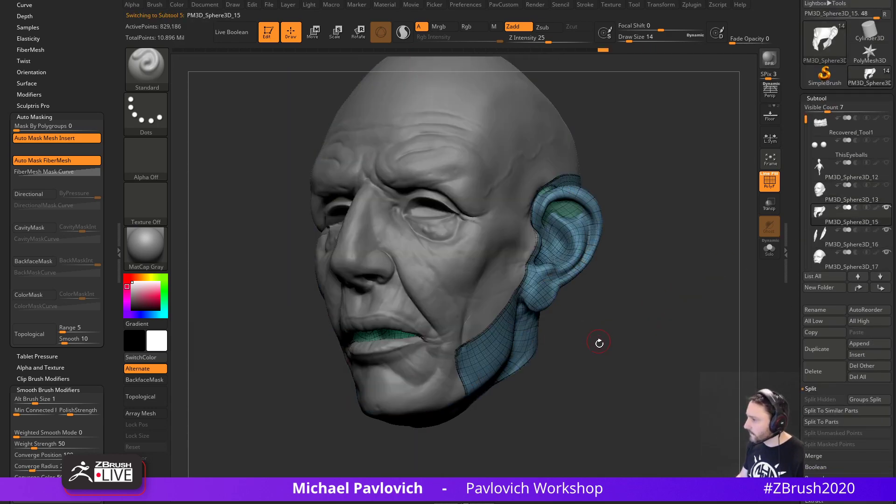
Select the chin and lower lip piece and reconstruct its subdivision levels down to SDiv 1.
left_click(426, 385, "alt")
left_click_drag(668, 312, 729, 323)
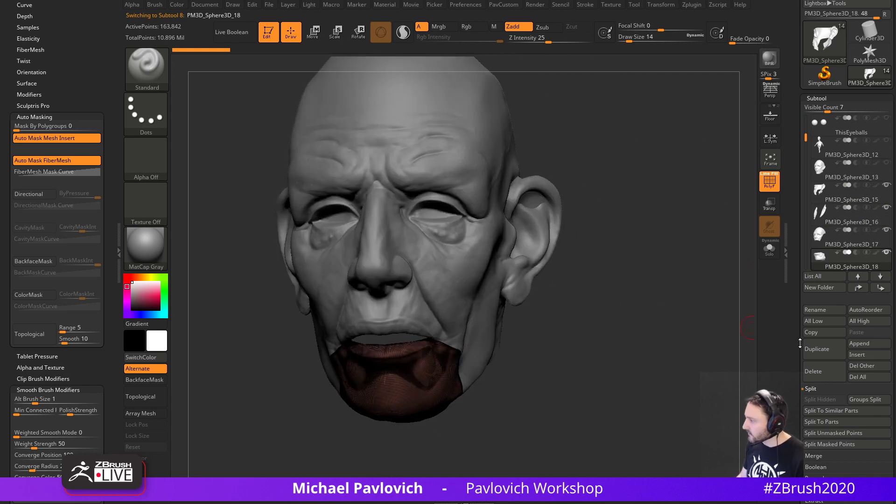
left_click_drag(801, 346, 821, 264)
left_click(837, 337)
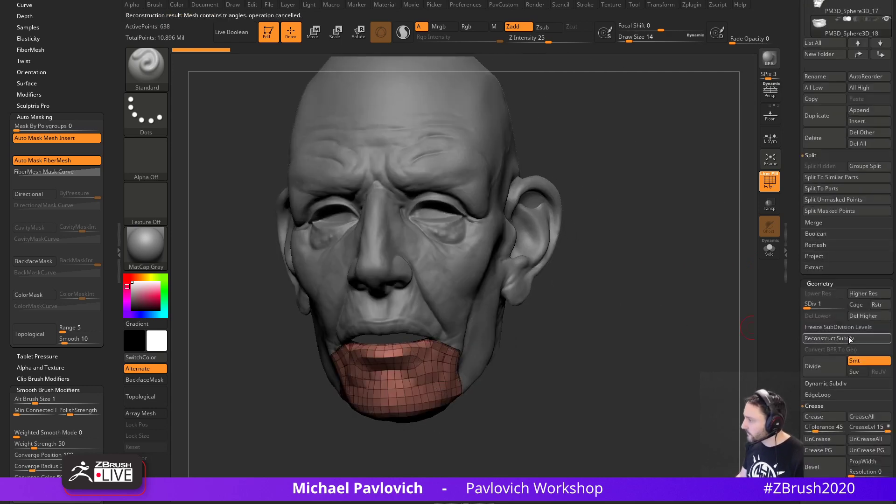
Turn on ghost transparency for the other head pieces around the chin and turn off polyframe.
left_click_drag(719, 333, 672, 332)
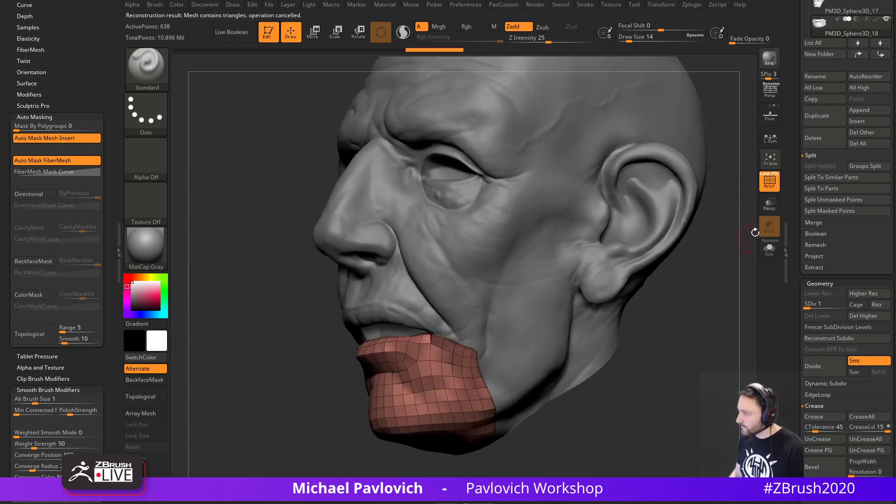
left_click(769, 204)
left_click_drag(747, 238, 699, 302)
left_click(770, 181)
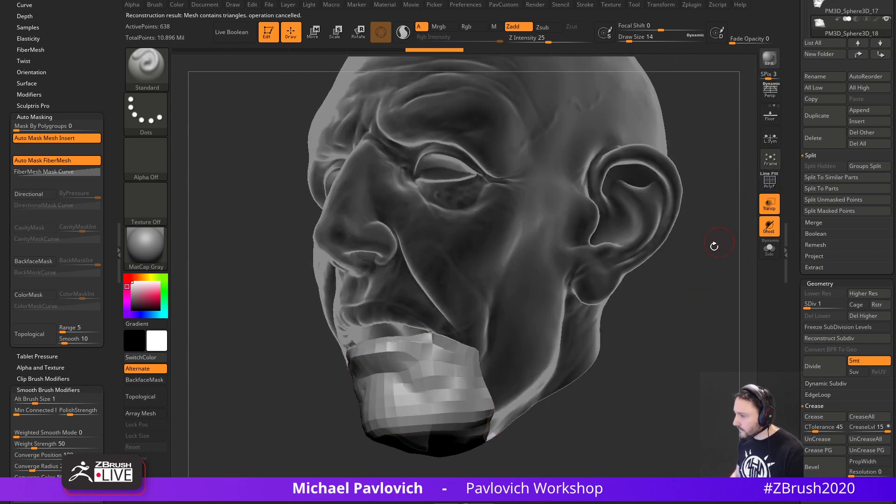
Display polyframe on the chin piece, isolate its outer surface and delete the hidden geometry.
left_click(770, 181)
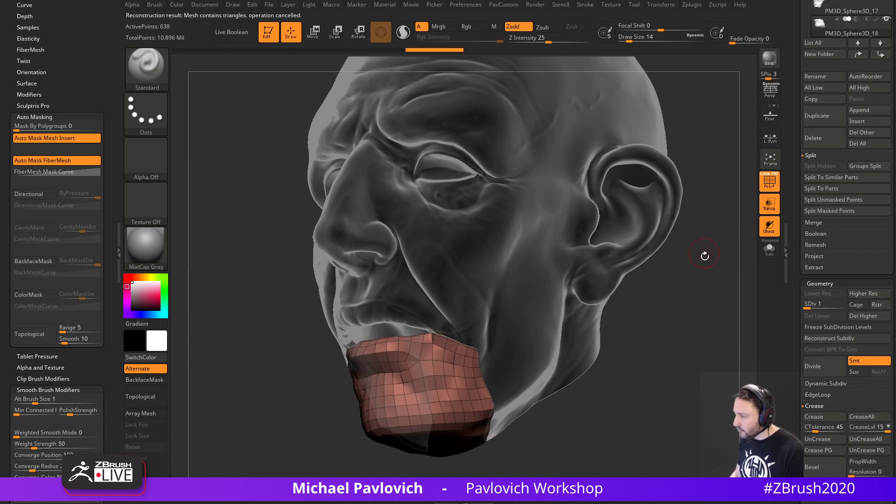
mouse_move(705, 256)
left_mouse_down()
mouse_move(708, 220)
mouse_move(714, 256)
mouse_move(674, 265)
left_mouse_up()
key("ctrl+shift")
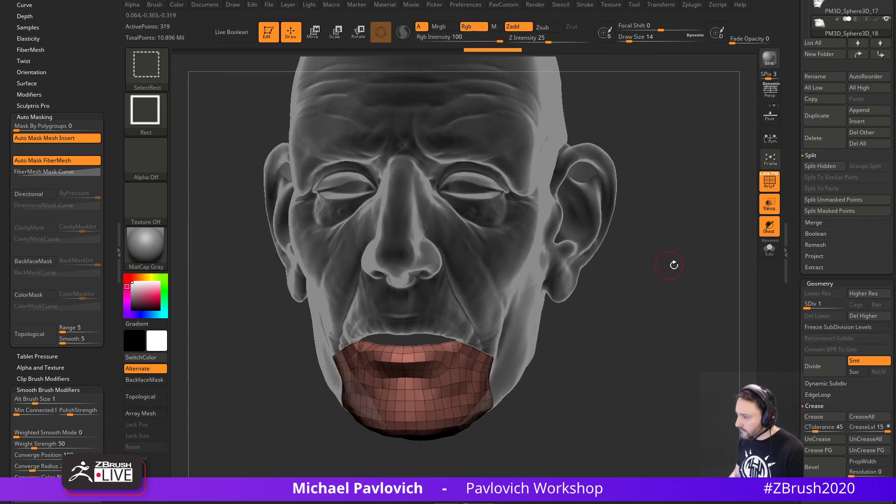
key("3")
left_click(658, 178)
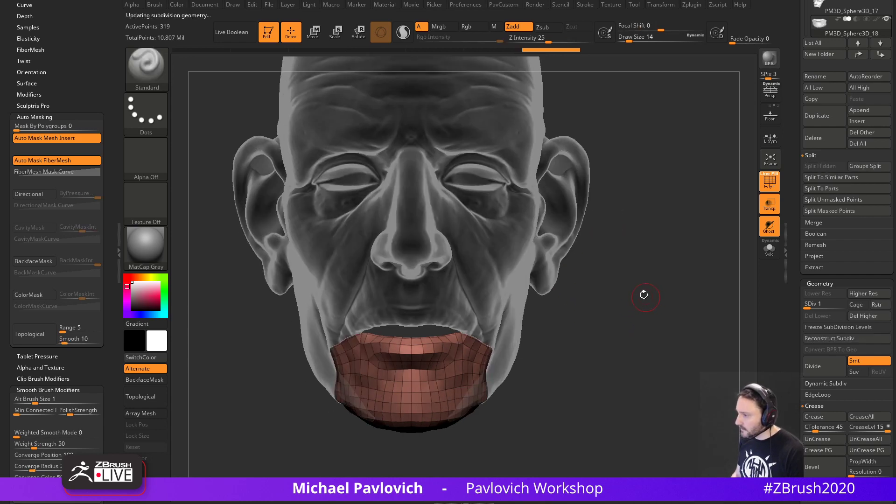
Assign one half of the chin piece to its own polygroup, divided along the face's centre line.
left_click_drag(642, 233, 421, 473, "ctrl+shift")
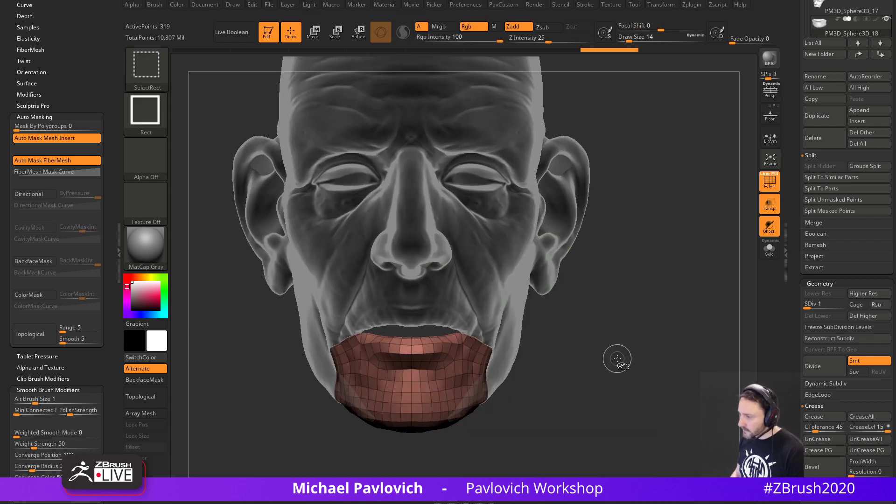
left_click_drag(650, 240, 410, 477, "ctrl+shift")
key("ctrl+w")
left_click(643, 306, "ctrl+shift")
right_click_drag(645, 282, 656, 313, "alt")
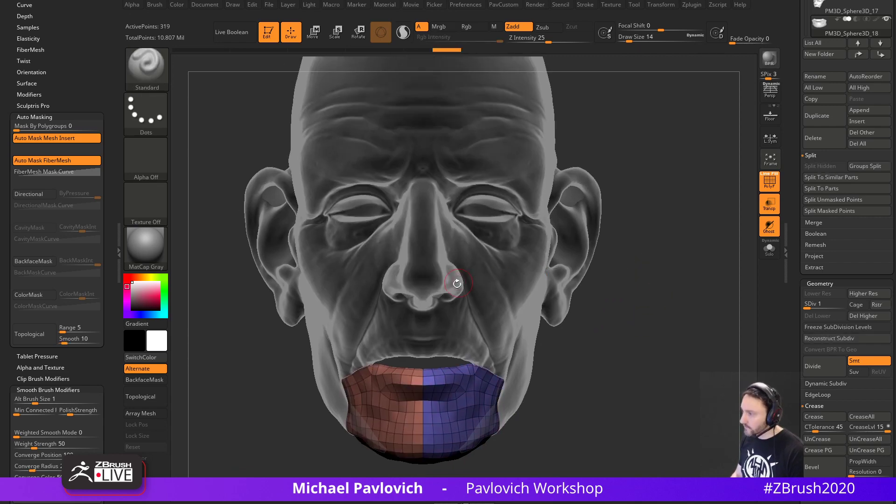
Select the upper face piece PM3D_Sphere3D_17, set it to SDiv 1 and delete its higher subdivision levels.
left_click(458, 284, "alt")
right_click_drag(687, 248, 686, 224, "alt")
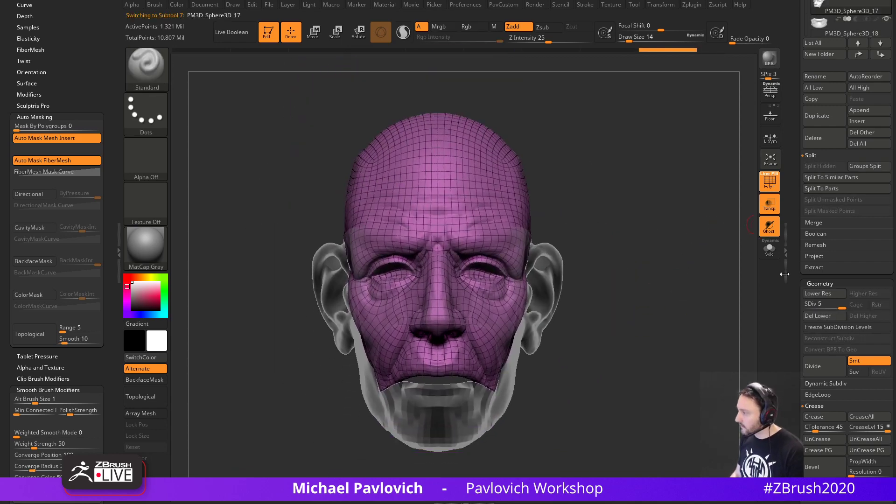
right_click_drag(718, 285, 754, 294)
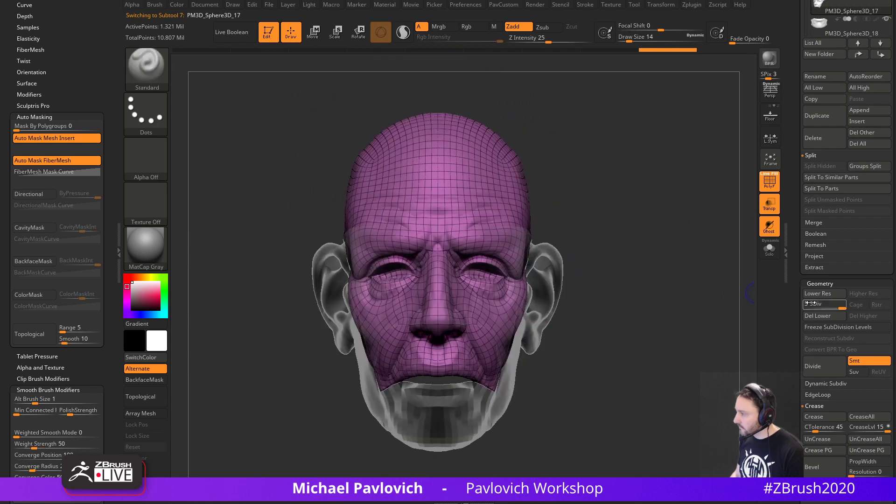
left_click_drag(811, 303, 789, 304)
right_click_drag(704, 312, 759, 308)
left_click(856, 326)
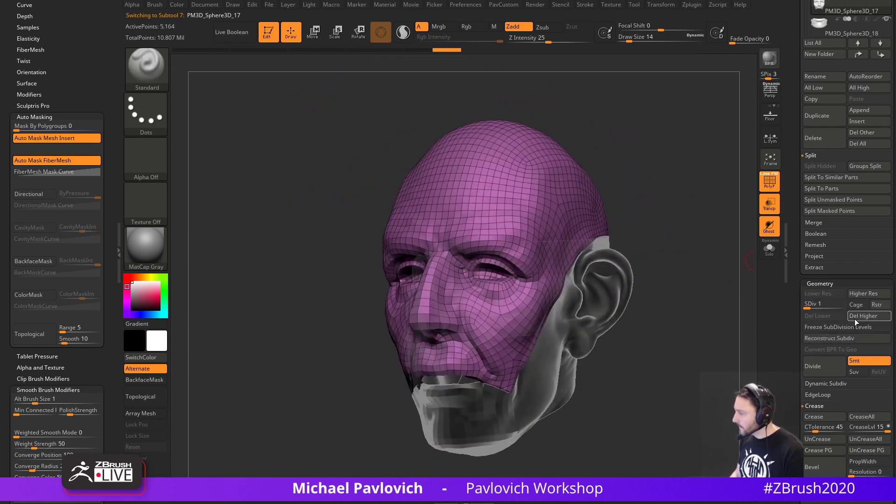
Isolate the outer surface of the upper face piece and delete its hidden geometry.
right_click_drag(681, 286, 614, 184, "shift")
left_click_drag(613, 98, 437, 469, "ctrl+shift")
mouse_move(623, 100)
left_mouse_down("ctrl+shift")
mouse_move(450, 461)
mouse_move(437, 456)
left_mouse_up("ctrl+shift")
mouse_move(593, 307)
left_mouse_down()
mouse_move(645, 310)
mouse_move(687, 294)
mouse_move(692, 304)
mouse_move(645, 306)
left_mouse_up()
key("ctrl+shift+m")
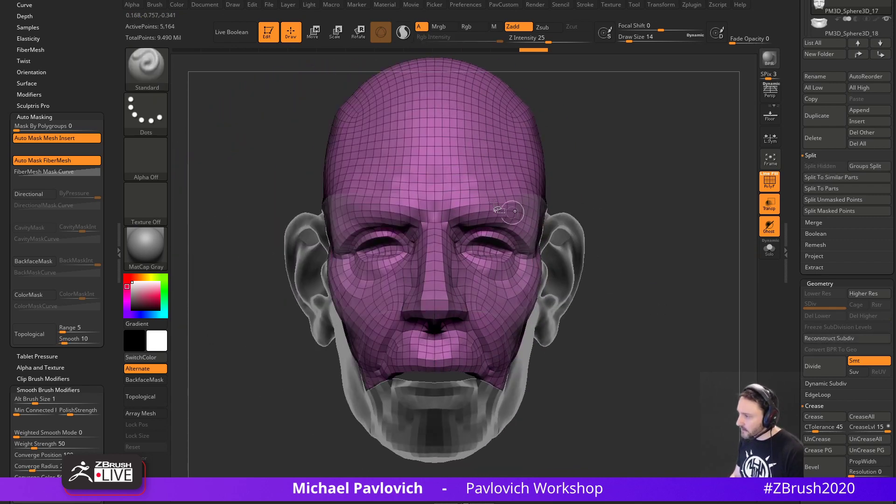
key("p")
left_click(653, 189)
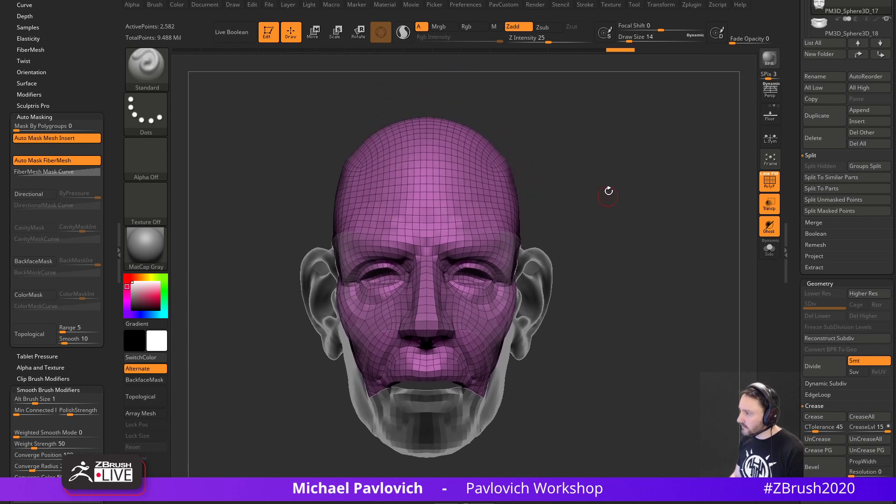
Assign one half of the upper face piece to its own polygroup, divided along the face's centre line.
left_click_drag(618, 98, 426, 474, "ctrl+shift")
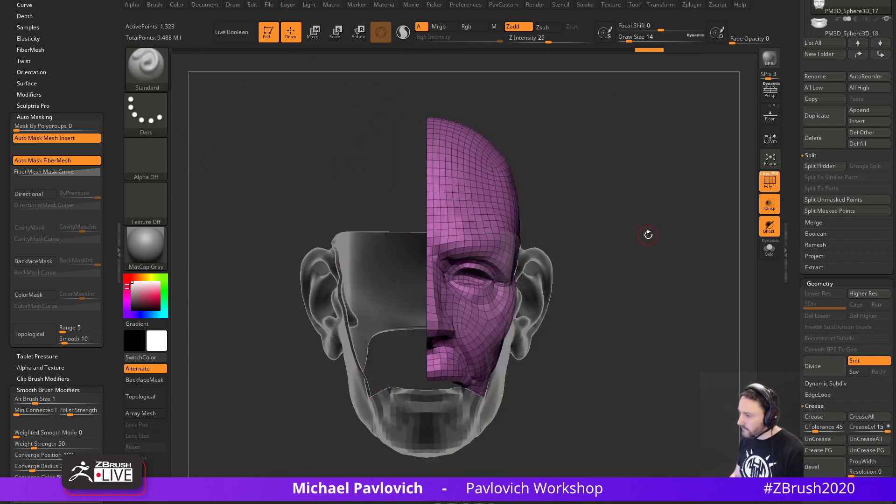
key("ctrl+w")
mouse_move(660, 247)
left_mouse_down("alt")
mouse_move(749, 262)
mouse_move(672, 186)
mouse_move(692, 250)
mouse_move(676, 247)
left_mouse_up("alt")
left_click_drag(750, 263, 701, 237, "alt")
Apply Panel Loops with a thickness of 0.01 and Double enabled to the upper face piece.
left_click_drag(798, 296, 790, 171)
left_click(813, 178)
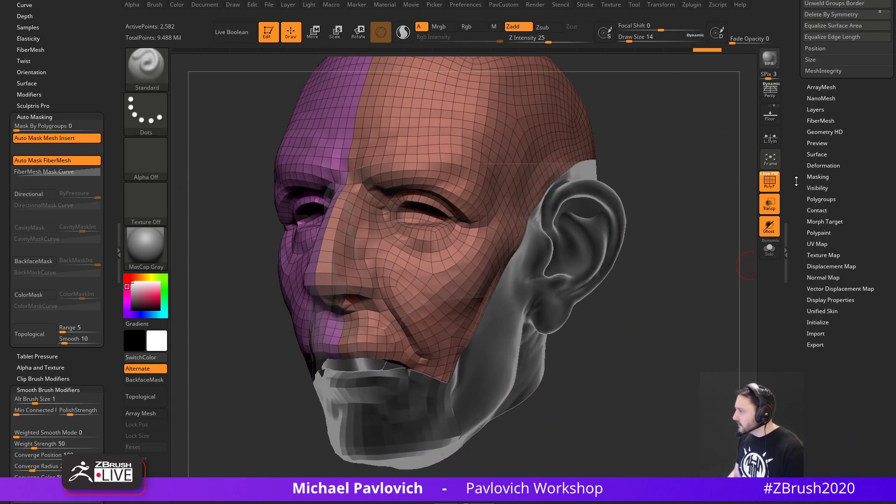
left_click_drag(795, 103, 796, 226)
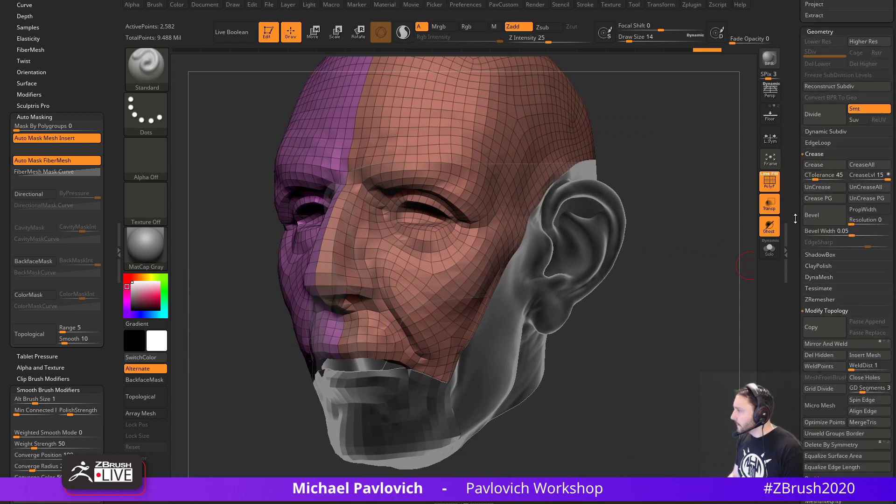
key("shift")
left_click(824, 152)
left_click(818, 142)
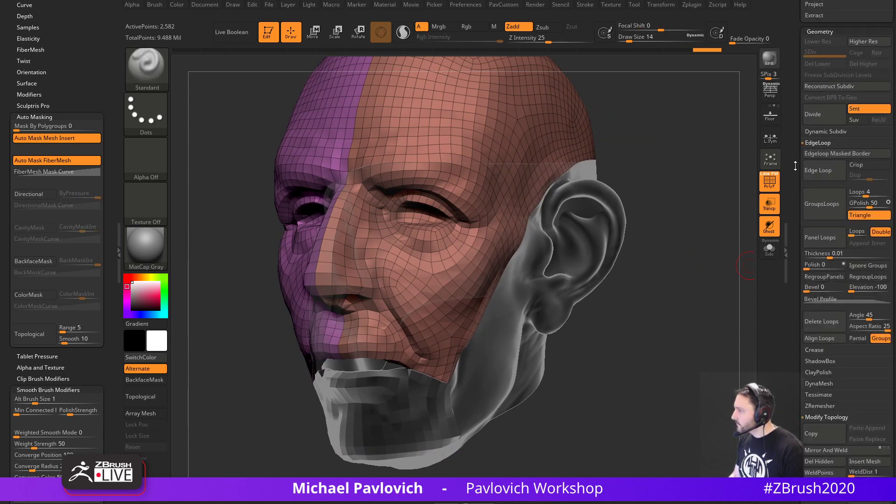
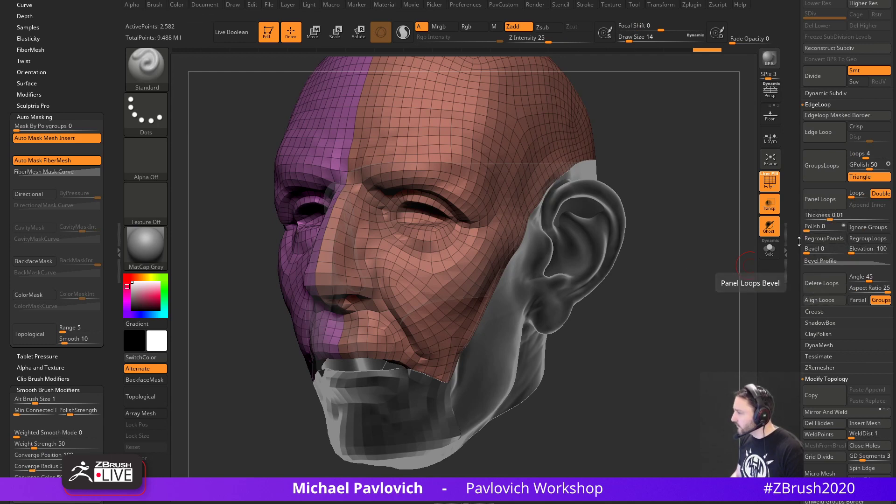
left_click(822, 205)
mouse_move(692, 262)
left_mouse_down()
mouse_move(685, 162)
mouse_move(696, 246)
mouse_move(687, 268)
left_mouse_up()
Select the chin piece PM3D_Sphere3D_18 and try to apply Panel Loops to it.
left_click(420, 381, "alt")
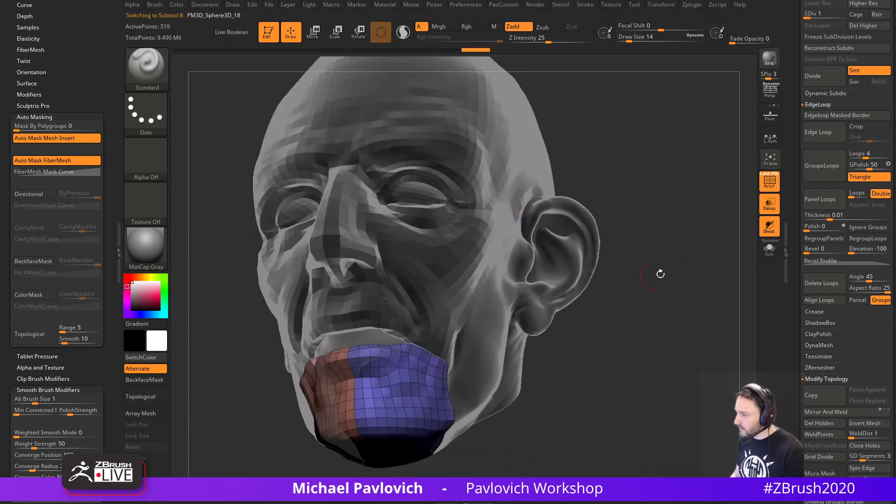
left_click(829, 205)
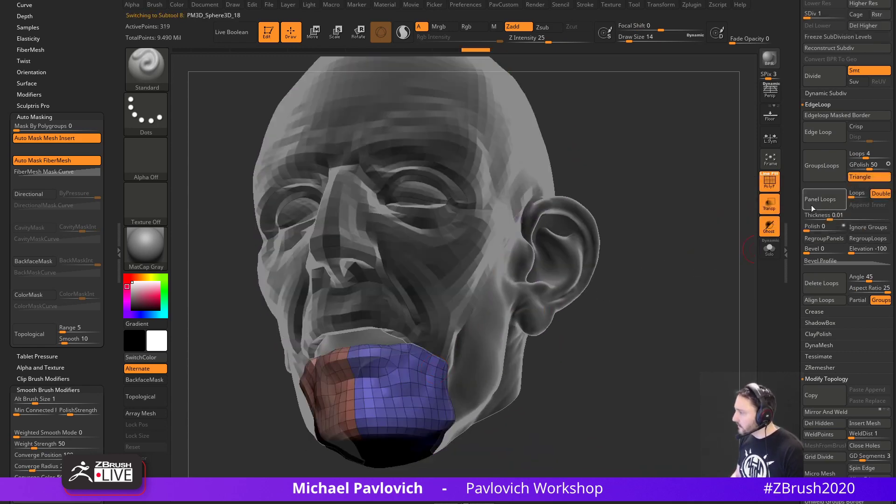
left_click_drag(691, 263, 747, 231)
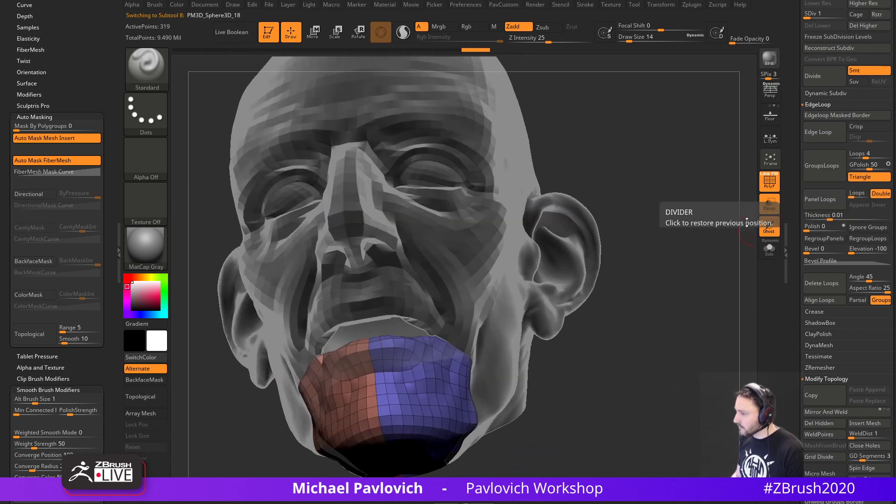
left_click_drag(747, 223, 678, 302)
left_click_drag(726, 260, 707, 246)
Delete the chin piece's higher subdivision levels.
key("1")
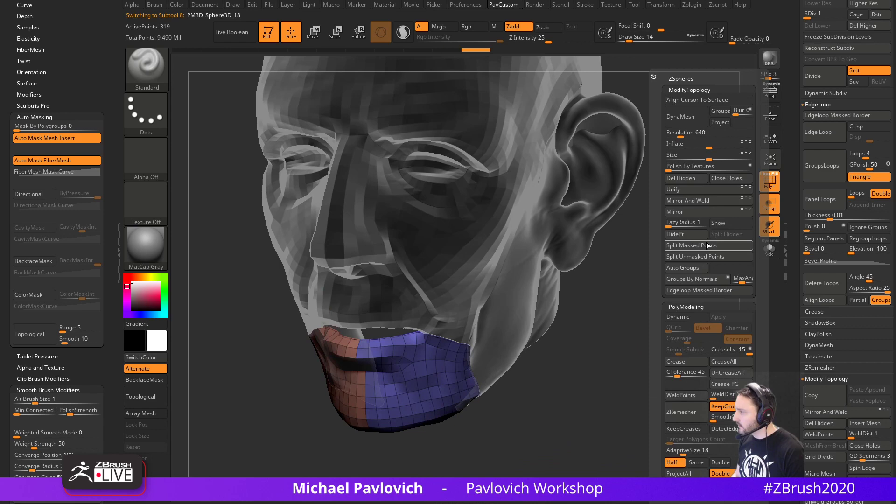
left_click(694, 191)
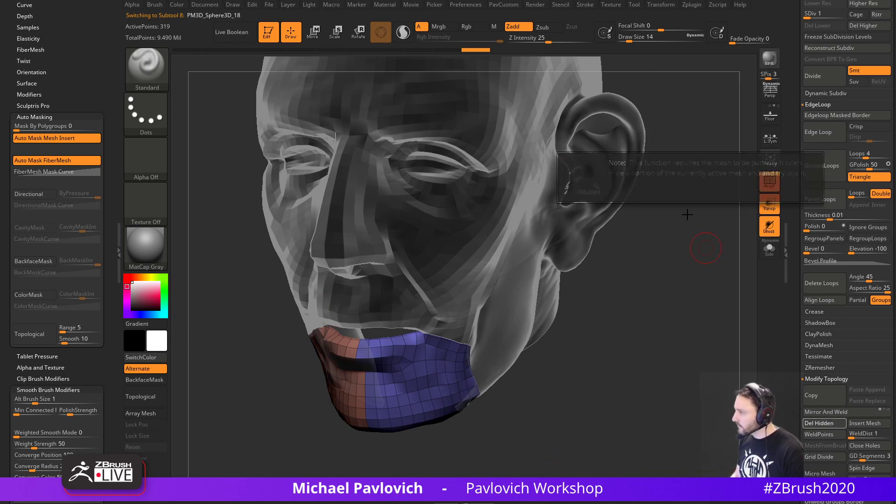
left_click_drag(686, 215, 719, 203)
left_click(808, 49)
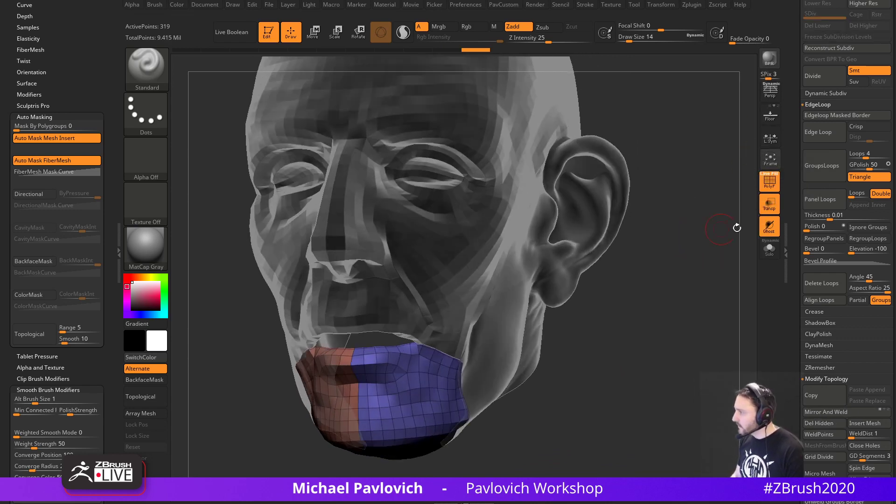
Apply Panel Loops to the chin piece and display all head pieces in solid shading without polyframe.
left_click_drag(668, 302, 726, 290)
key("shift+f")
left_click(769, 204)
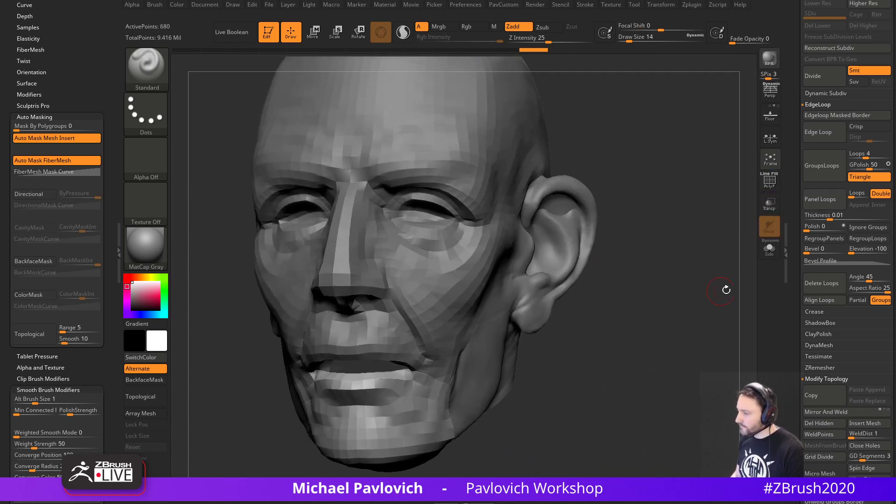
Select the upper face piece PM3D_Sphere3D_17 and show only its outer panel surface.
left_click_drag(791, 255, 793, 346)
left_click_drag(753, 282, 741, 290)
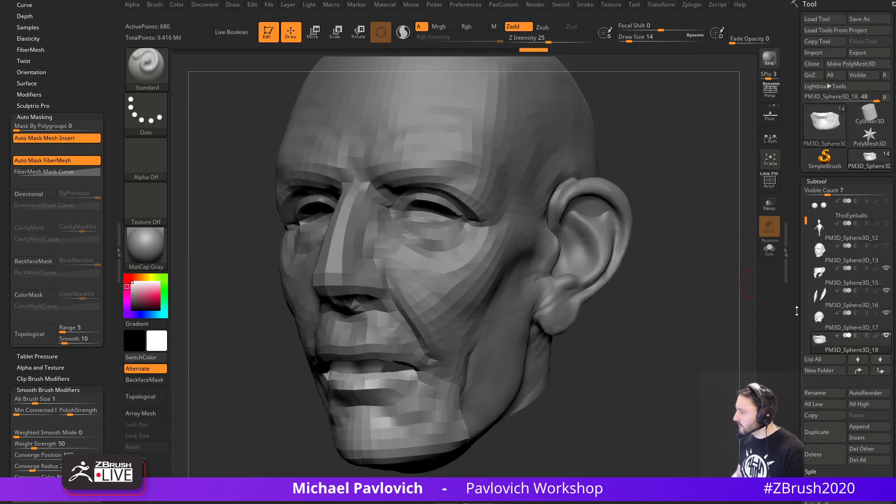
left_click_drag(797, 311, 798, 230)
left_click(840, 245)
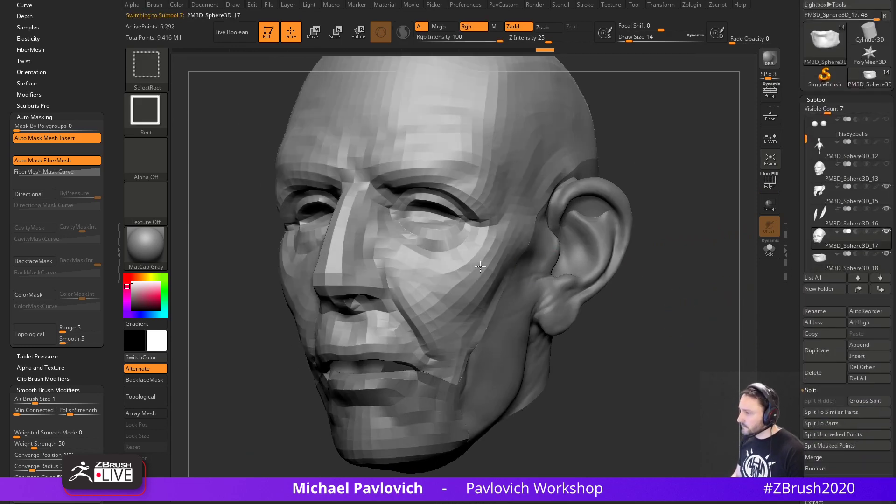
left_click(573, 260, "ctrl+shift")
mouse_move(663, 204)
left_mouse_down("ctrl+shift")
mouse_move(707, 239)
mouse_move(719, 219)
left_mouse_up("ctrl+shift")
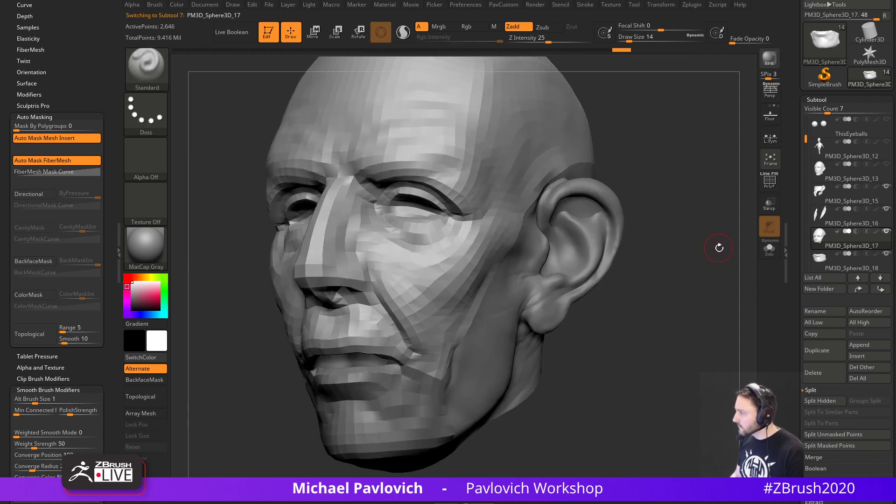
Hide the other subtools and show the detailed head PM3D_Sphere3D_13 together with the upper face piece.
left_click(885, 232, "shift")
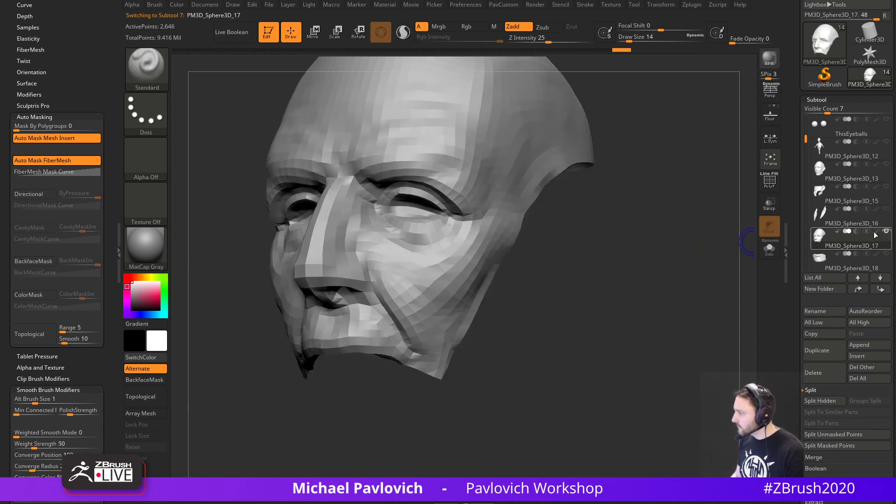
left_click(887, 165)
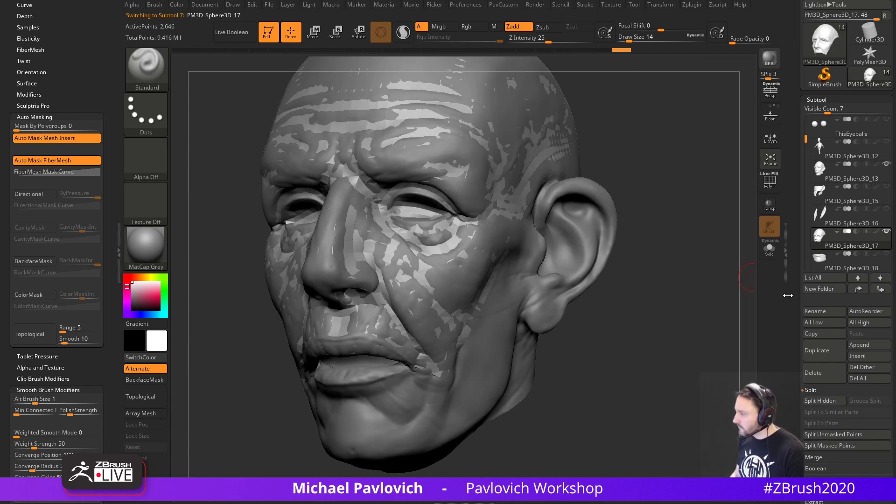
Run Project History on the upper face piece with Geometry and Color enabled.
scroll(788, 296, "down", 10)
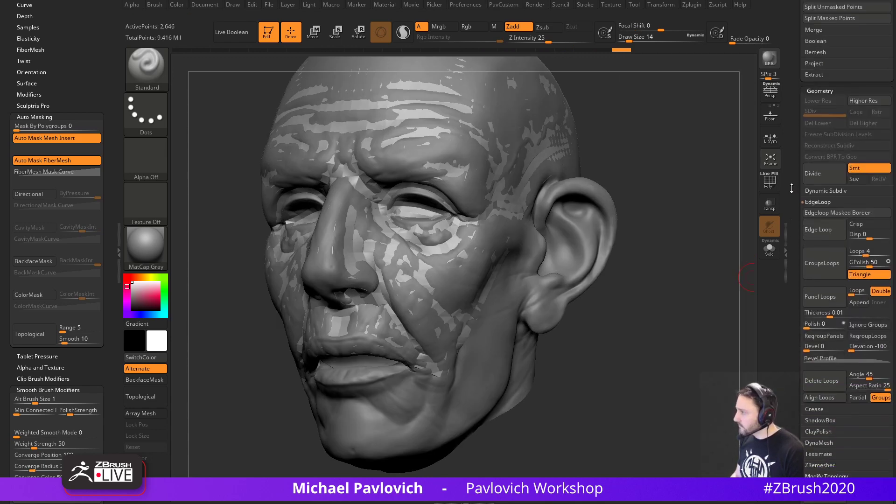
scroll(791, 188, "up", 1)
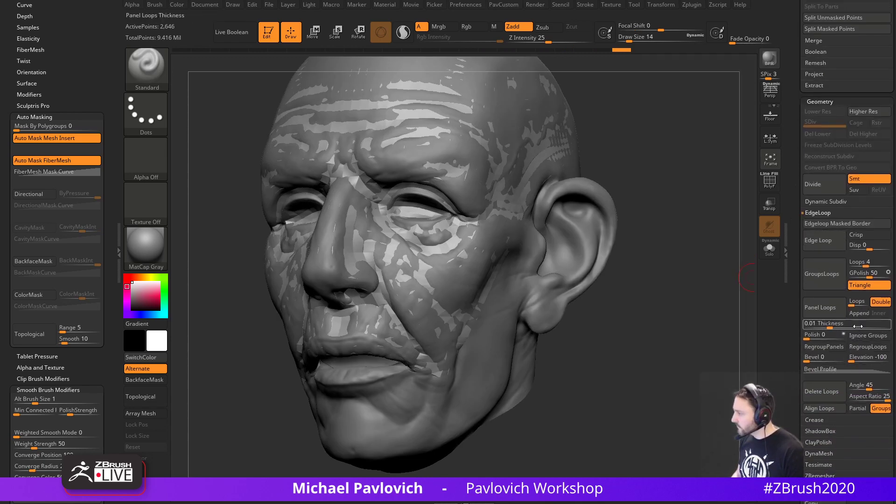
scroll(793, 258, "down", 5)
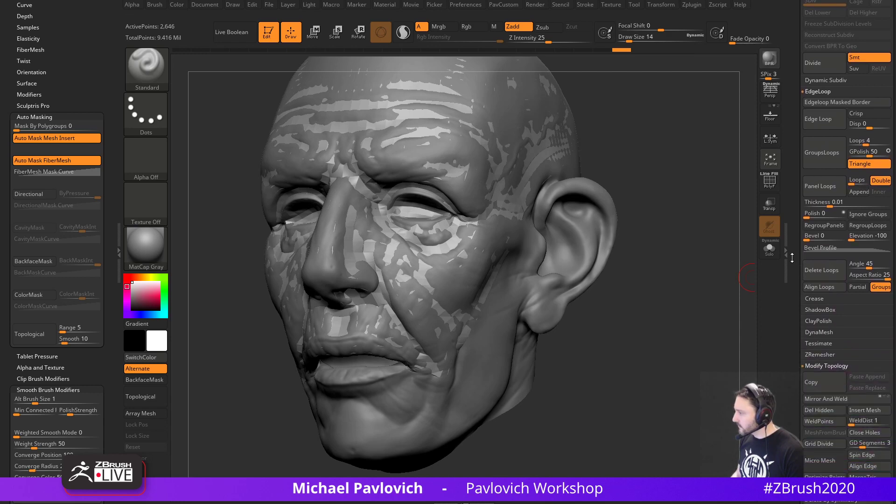
scroll(792, 259, "up", 11)
key("shift")
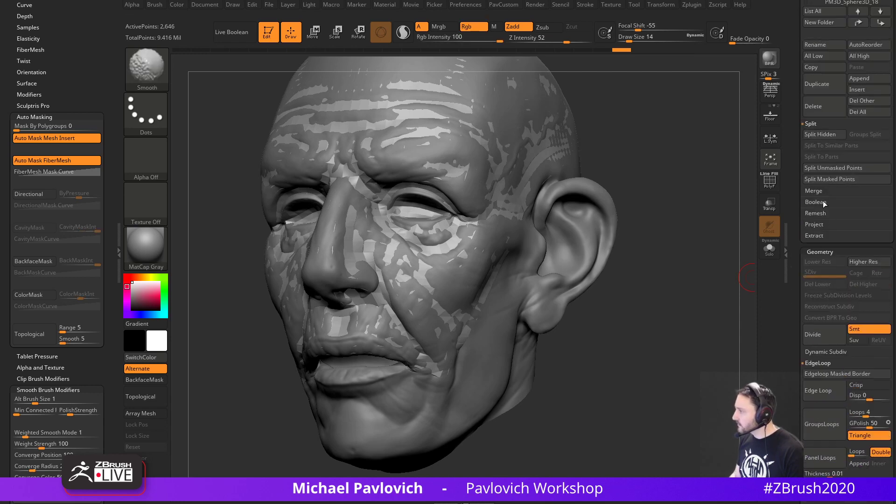
left_click(817, 227, "shift")
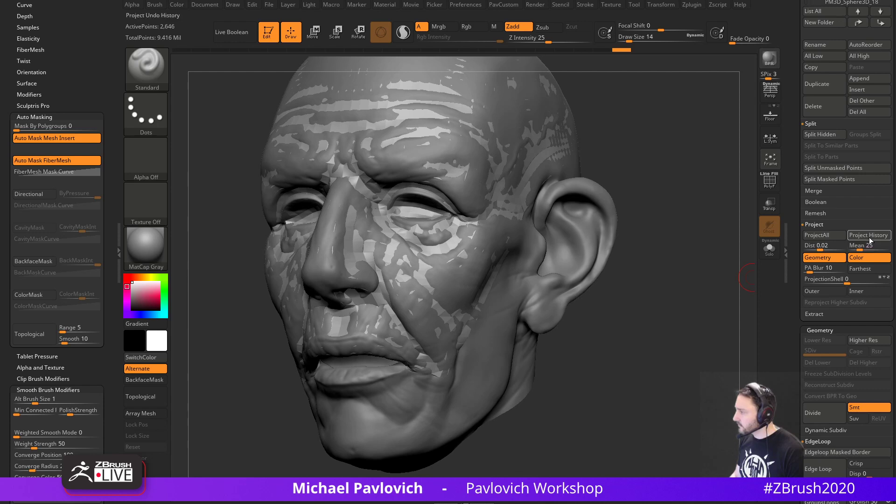
left_click(870, 238)
left_click(708, 257)
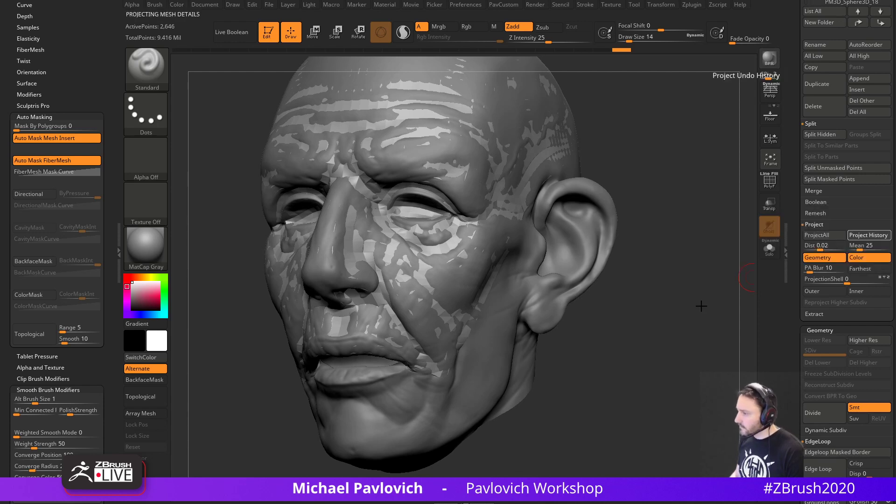
key("shift")
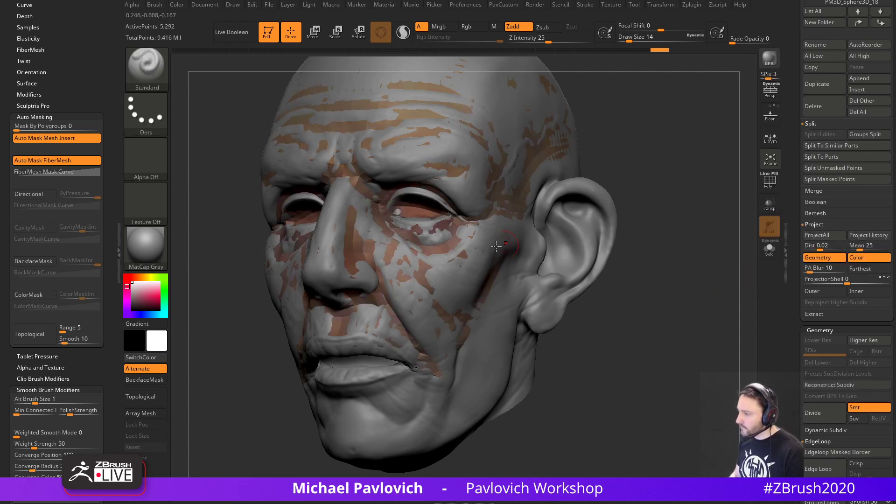
Isolate the outer surface of the upper face piece again by its polygroups.
left_click(442, 262, "ctrl+shift")
left_click(442, 263, "ctrl+shift")
left_click(305, 305, "ctrl+shift")
left_click_drag(636, 206, 695, 281, "ctrl+shift")
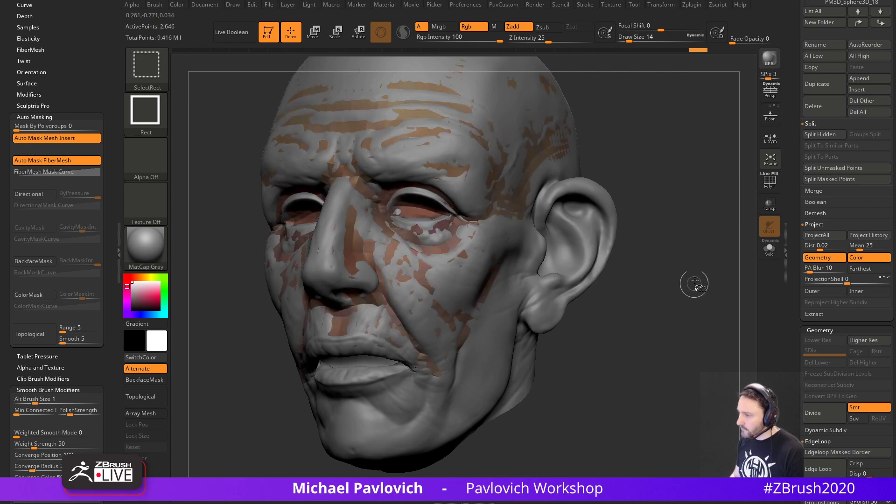
Show the whole upper face piece again and apply Crease to its edges.
left_click(692, 277, "ctrl+shift")
key("3")
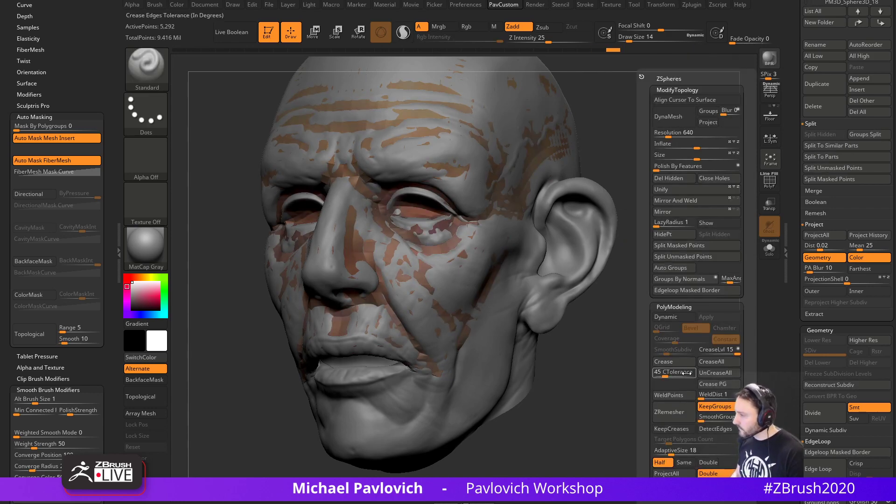
left_click(676, 361)
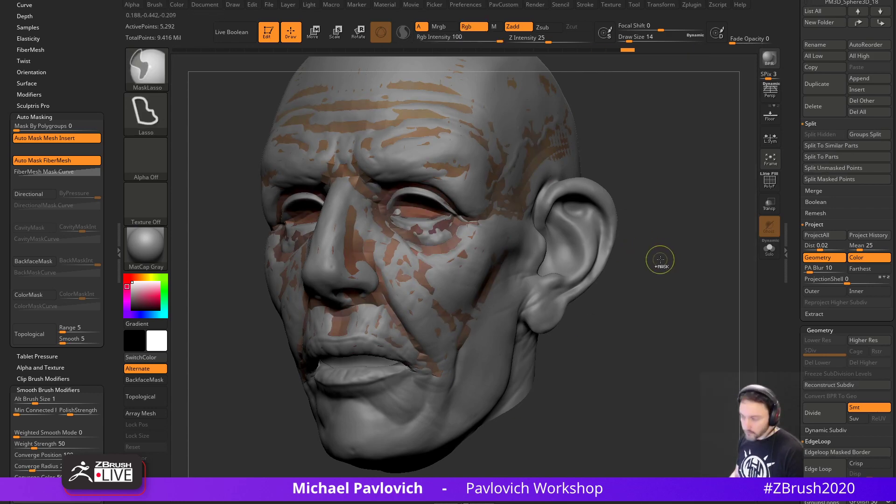
Subdivide the upper face piece to level 2 and use ProjectAll on its isolated outer surface, then restore the full piece.
key("ctrl+d")
left_click(538, 192, "ctrl+shift")
left_click_drag(664, 192, 680, 233, "ctrl+shift")
left_click(308, 295, "ctrl+shift")
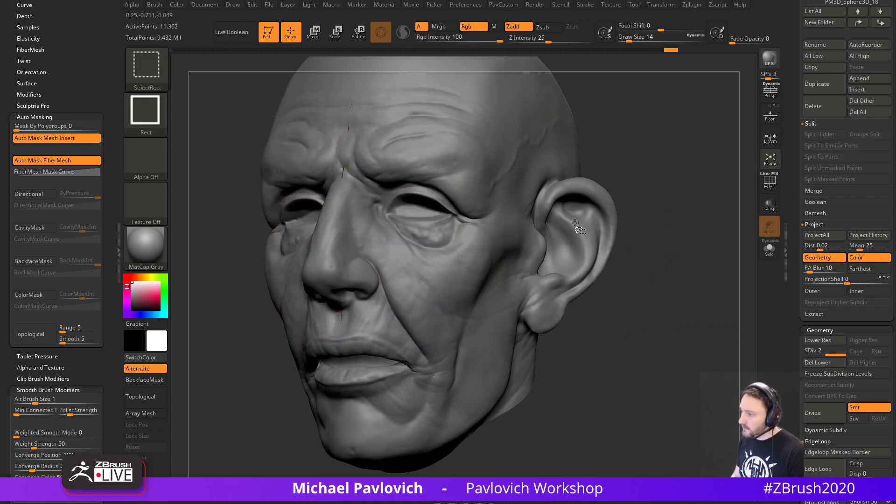
left_click_drag(687, 148, 716, 255, "ctrl+shift")
left_click(826, 236)
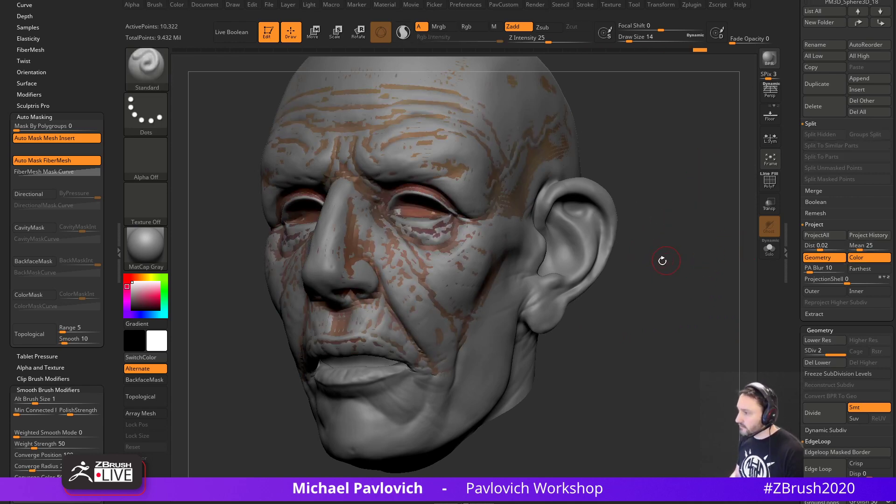
left_click(672, 265, "ctrl+shift")
Inspect the upper face piece alone at level 2, then bring the detailed head back into view.
left_click(769, 255)
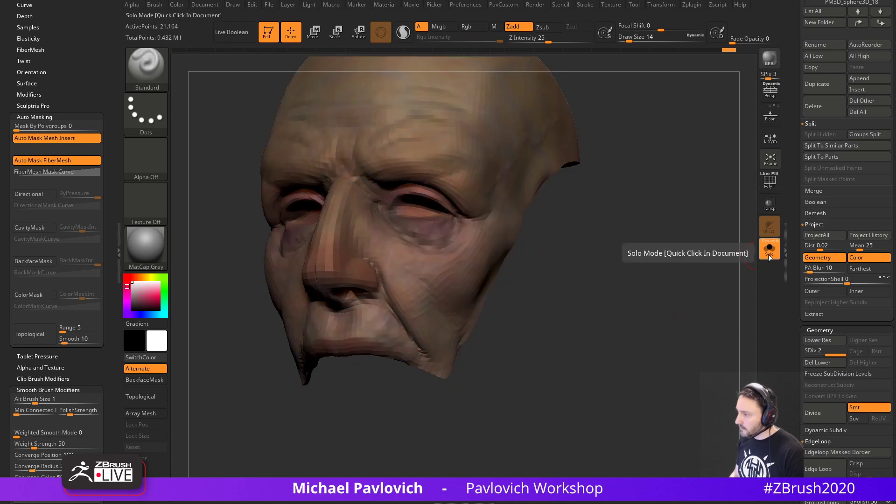
mouse_move(642, 267)
left_mouse_down()
mouse_move(692, 267)
mouse_move(680, 271)
left_mouse_up()
left_click(769, 252)
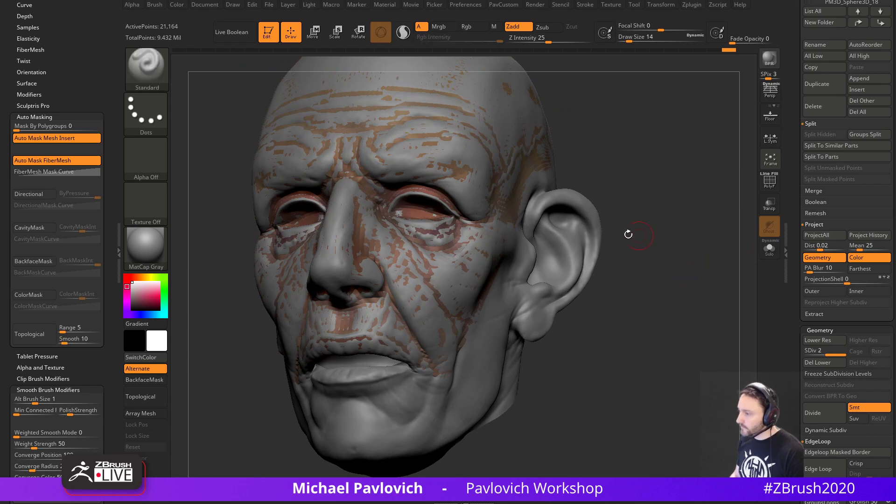
Subdivide the upper face piece to level 3, isolate its outer surface by polygroups and project the visible subtools onto it with ProjectAll.
key("d")
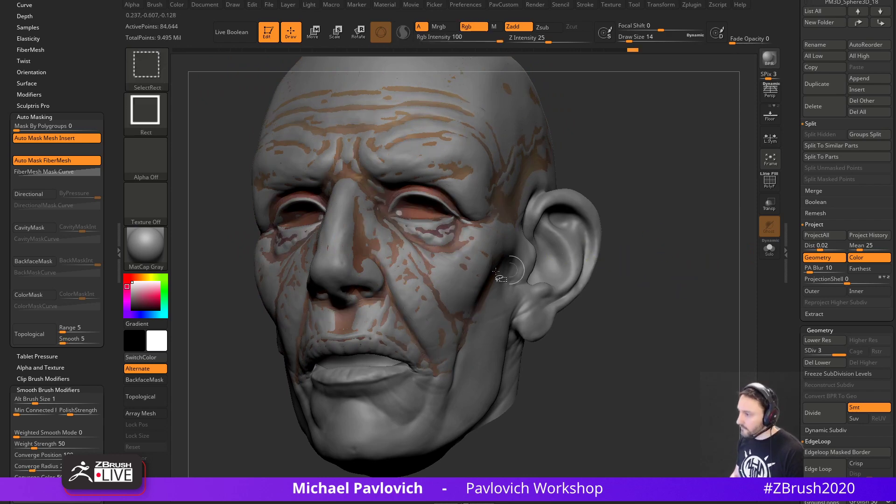
left_click(455, 275, "ctrl+shift")
left_click_drag(611, 225, 641, 292, "ctrl+shift")
left_click(292, 298, "ctrl+shift")
left_click(681, 278, "ctrl+shift")
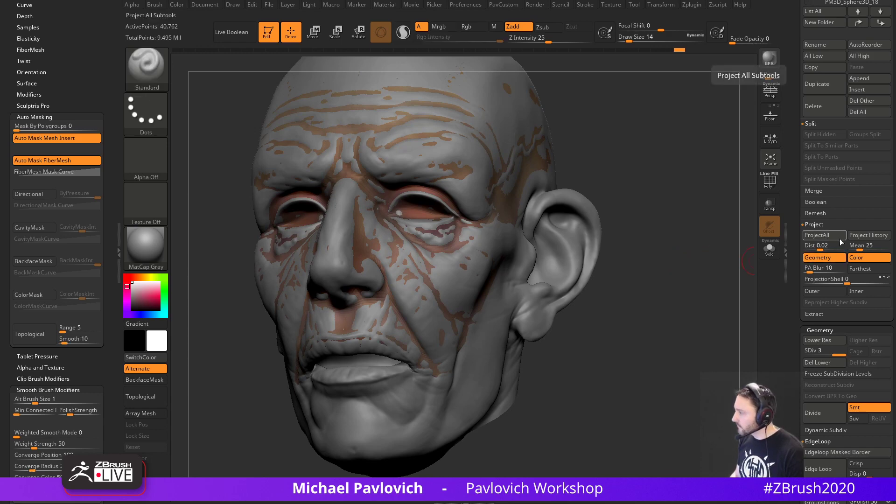
left_click(824, 236)
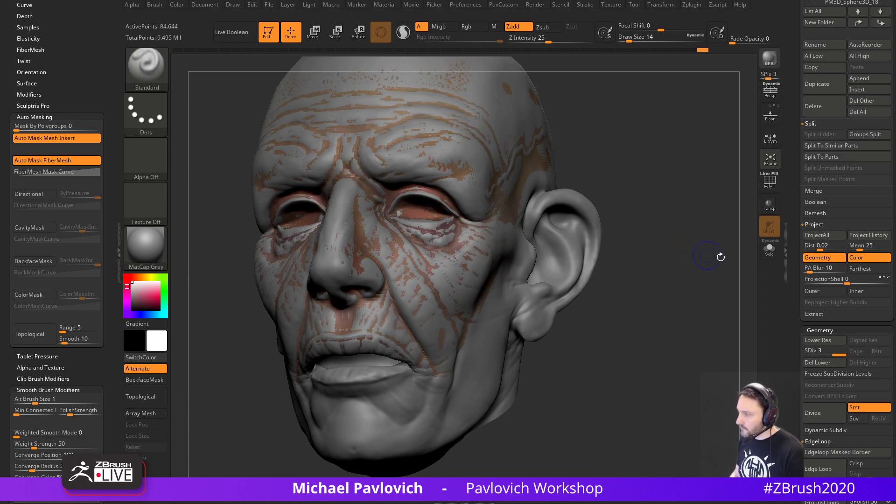
Check the level 3 face piece alone, re-isolate its outer surface and run Project History on it, then restore the full piece.
key("shift+s")
left_click_drag(710, 258, 657, 266, "shift")
left_click(466, 267, "ctrl+shift")
left_click(465, 267, "ctrl+shift")
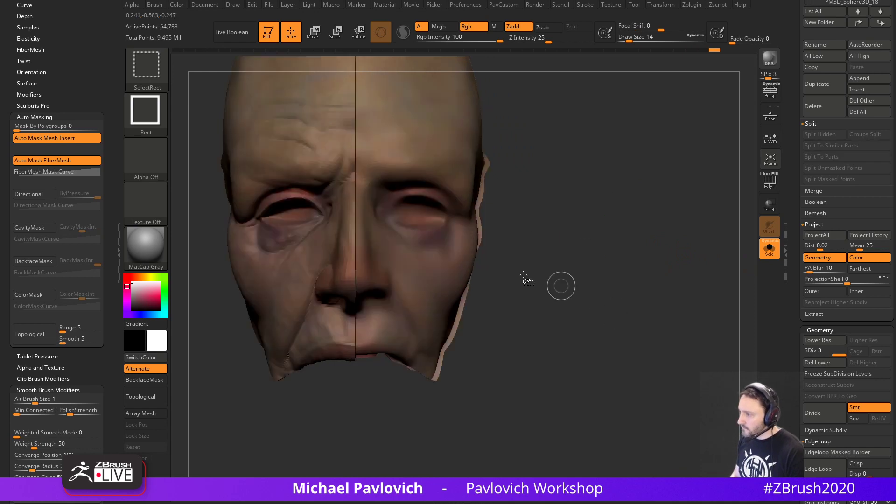
left_click(321, 291, "ctrl+shift")
mouse_move(628, 190)
left_mouse_down("ctrl+shift")
mouse_move(672, 268)
mouse_move(682, 254)
mouse_move(714, 257)
left_mouse_up("ctrl+shift")
left_click(711, 279, "ctrl+shift")
left_click(769, 250)
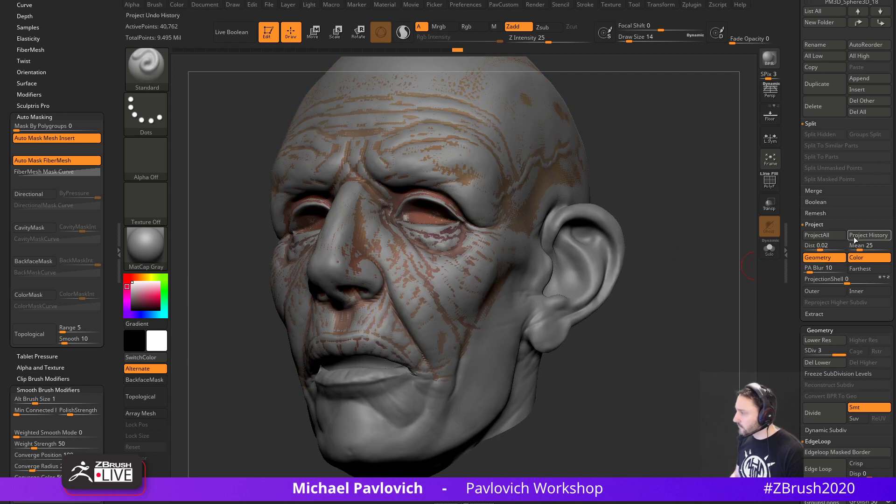
left_click(694, 237, "ctrl+shift")
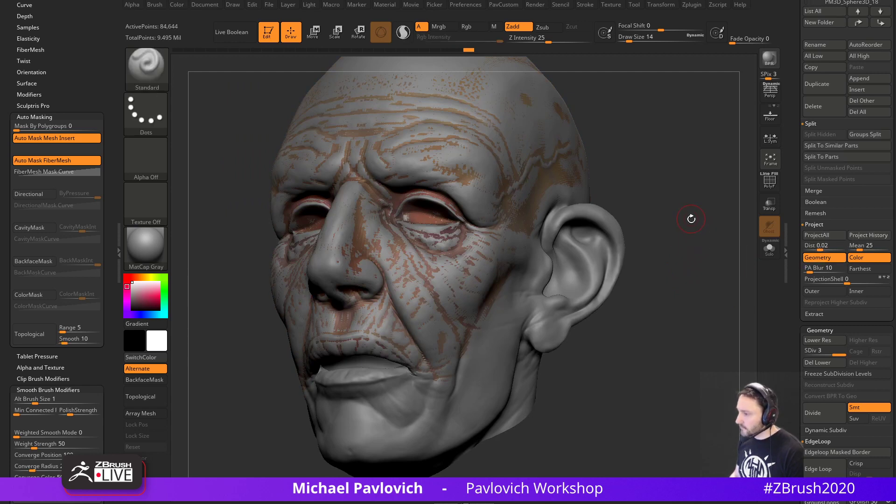
Subdivide the upper face piece to level 4 and isolate its outer surface to project the detail again.
key("ctrl+d")
left_click(456, 269, "ctrl+shift")
left_click_drag(641, 180, 661, 210, "ctrl+shift")
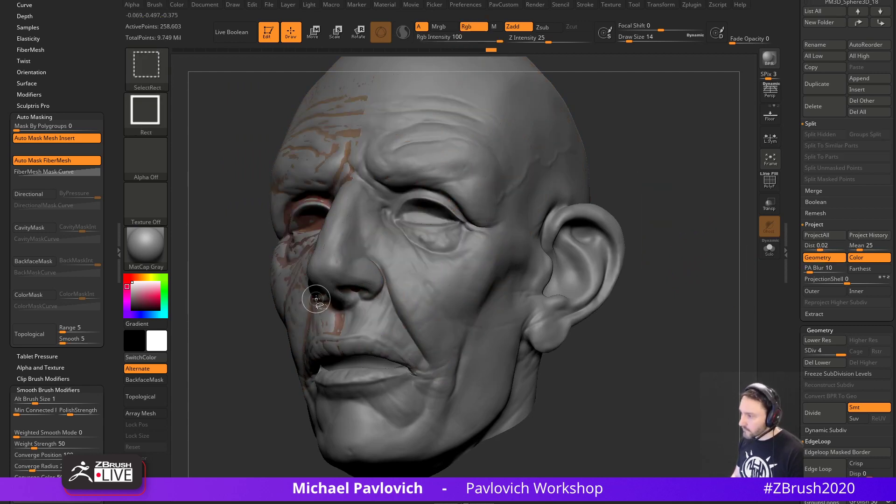
left_click(314, 299, "ctrl+shift")
left_click_drag(654, 164, 680, 261, "ctrl+shift")
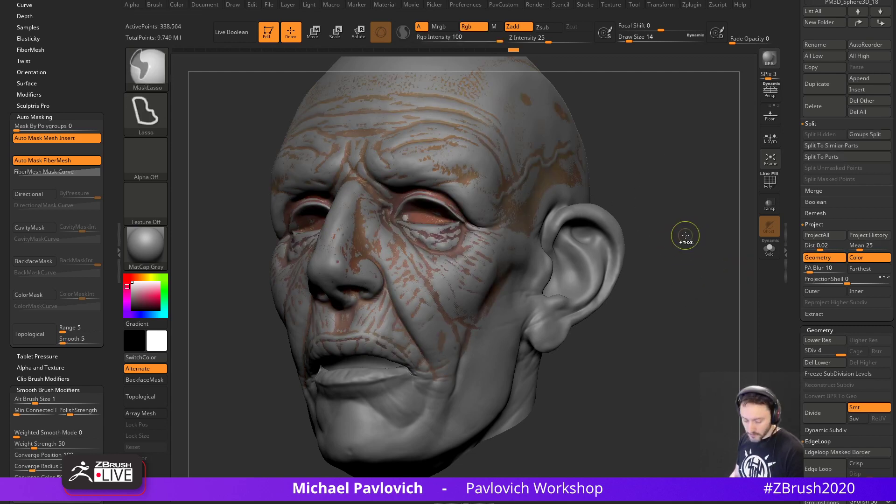
Subdivide the upper face piece to level 5 and run Project History on its isolated outer surface, then restore the full piece.
key("ctrl+d")
left_click(386, 293, "ctrl+shift")
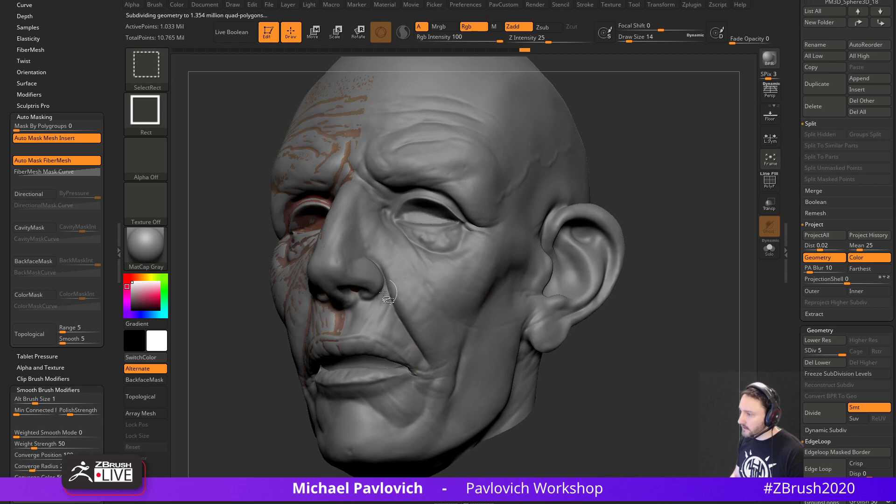
left_click(298, 302, "ctrl+shift")
left_click_drag(674, 167, 699, 234, "ctrl+shift")
left_click(867, 236)
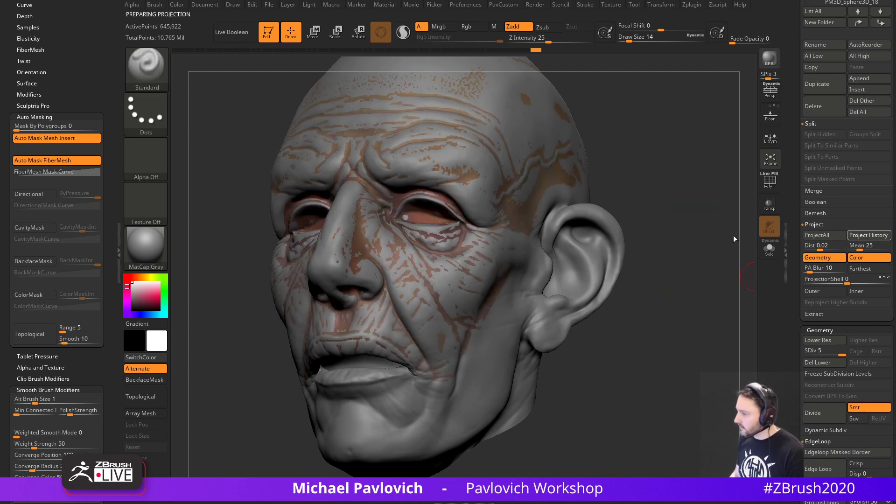
left_click(688, 241, "ctrl+shift")
View the upper face piece alone and turn off its polypaint display to examine the projected sculpt.
left_click(768, 250)
left_click_drag(699, 255, 698, 266)
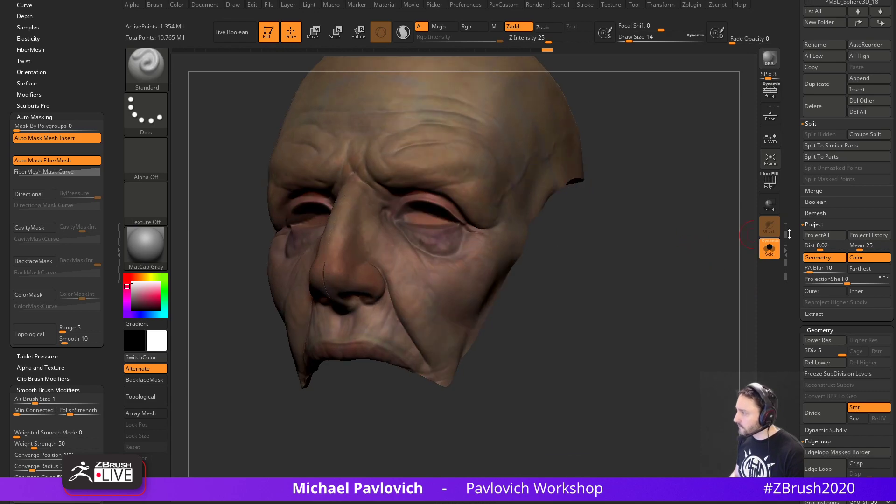
left_click_drag(790, 234, 787, 359)
left_click(876, 314)
left_click_drag(734, 284, 688, 285)
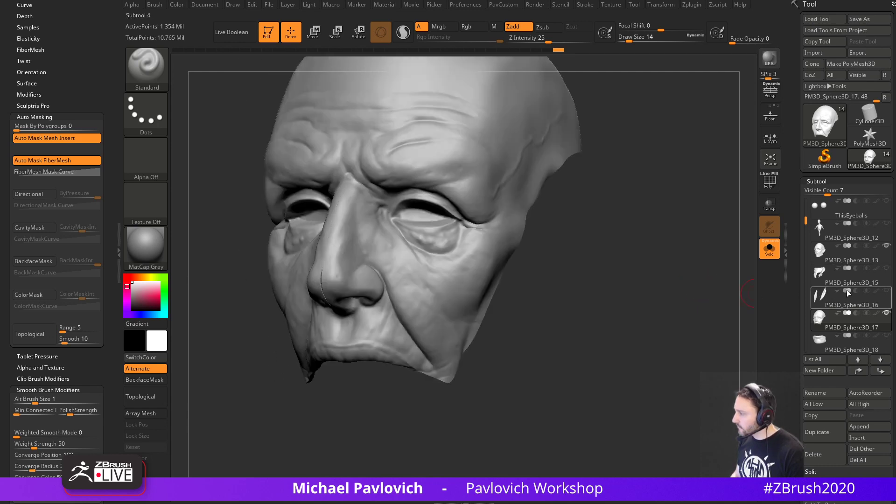
Switch between the detailed head PM3D_Sphere3D_13 and the upper face piece PM3D_Sphere3D_17 to compare their sculpted detail.
left_click(856, 262)
left_click(850, 323)
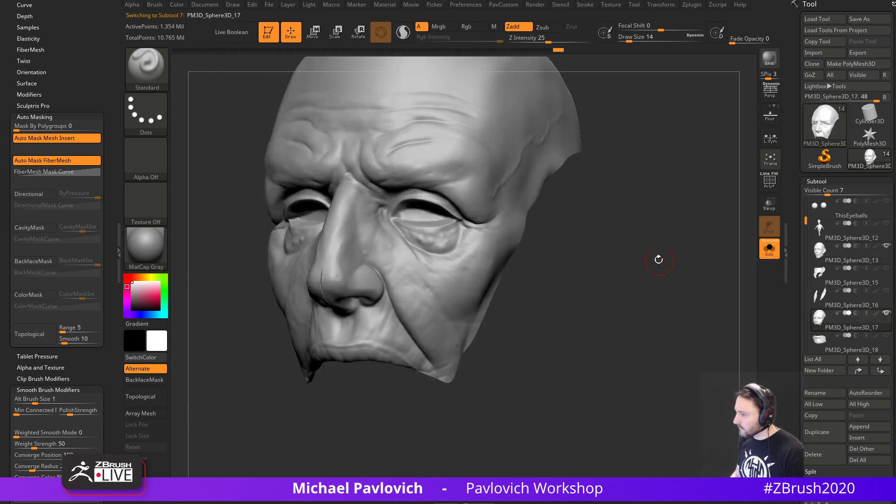
left_click_drag(658, 258, 652, 283)
left_click(769, 250)
left_click(451, 333, "alt")
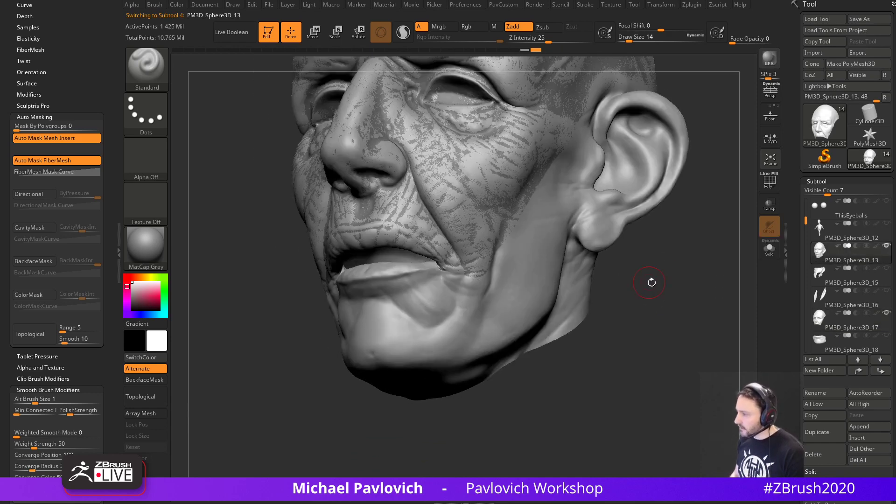
Hide the upper face piece PM3D_Sphere3D_17 and select the lower lip and chin piece PM3D_Sphere3D_18.
left_click_drag(806, 221, 807, 238)
mouse_move(889, 271)
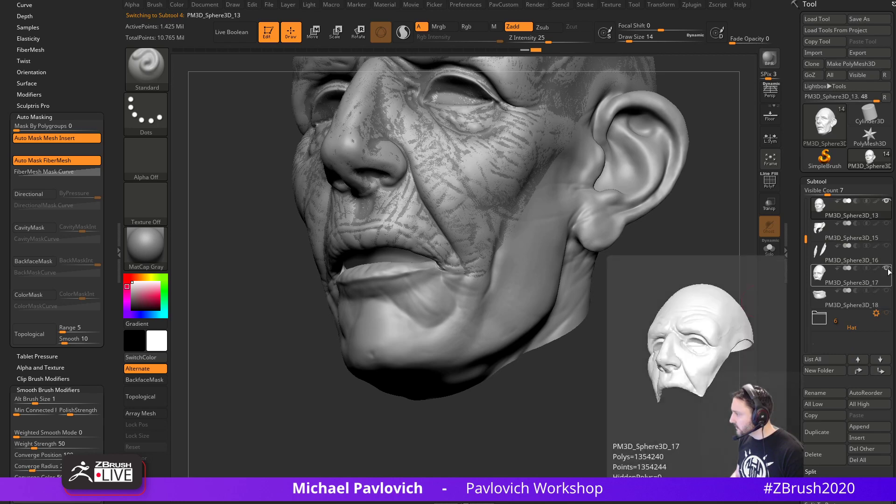
left_click(870, 295)
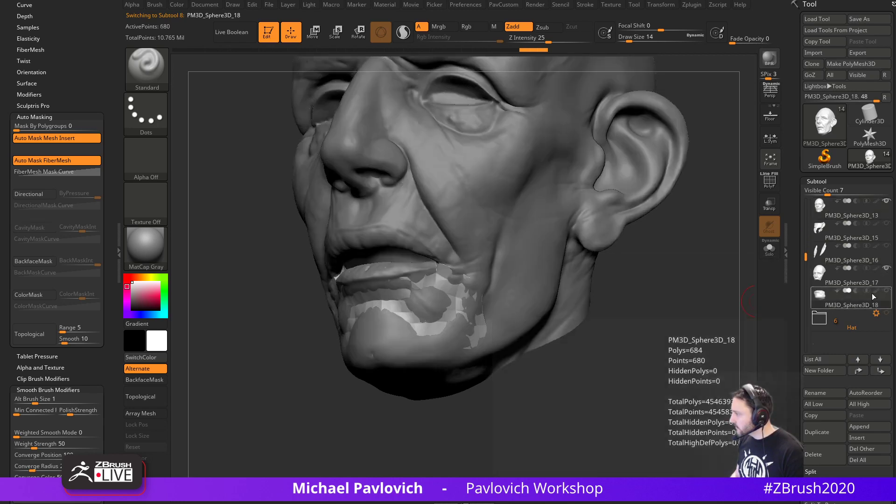
left_click_drag(686, 302, 666, 311)
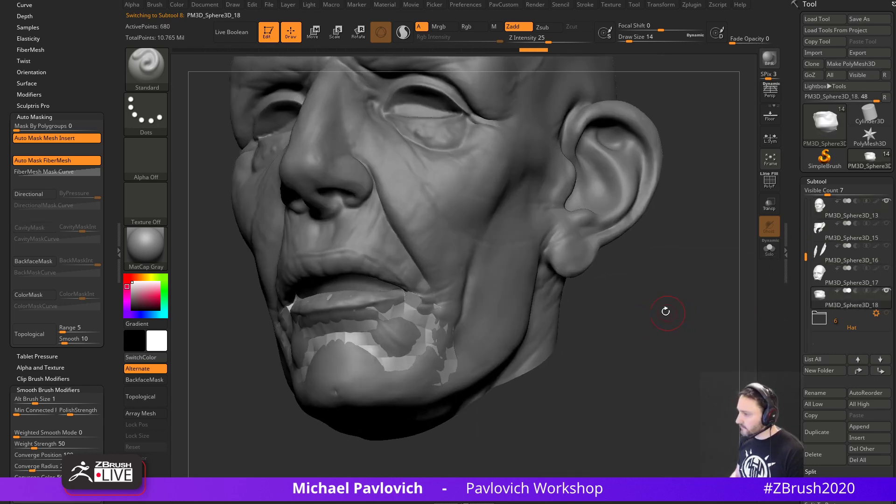
Isolate the outer surface of the lower lip and chin piece by its polygroups.
double_click(413, 342, "ctrl+shift")
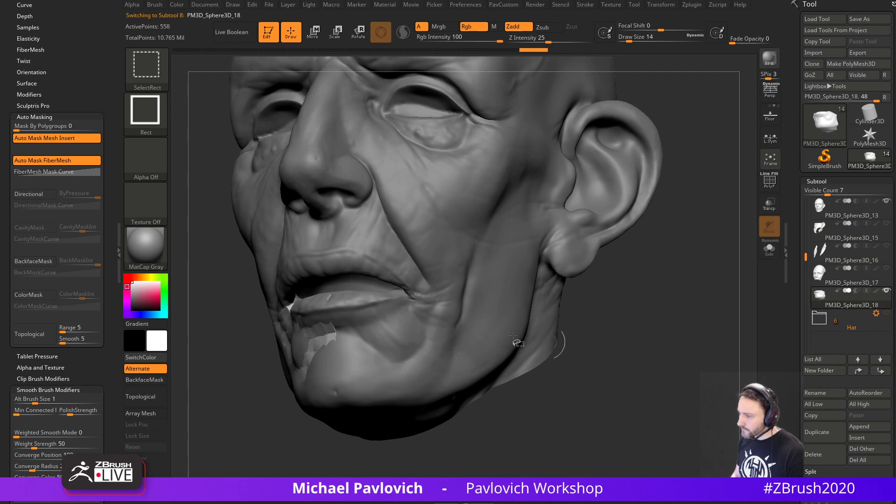
left_click(313, 343, "ctrl+shift")
left_click_drag(693, 261, 705, 256, "ctrl+shift")
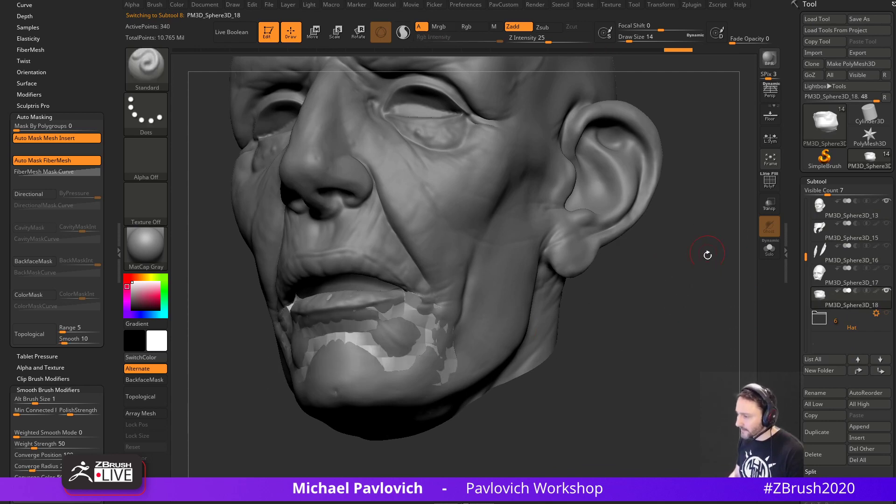
Run Project History on the isolated lower lip and chin surface, always accepting the polypaint projection.
scroll(807, 308, "down", 5)
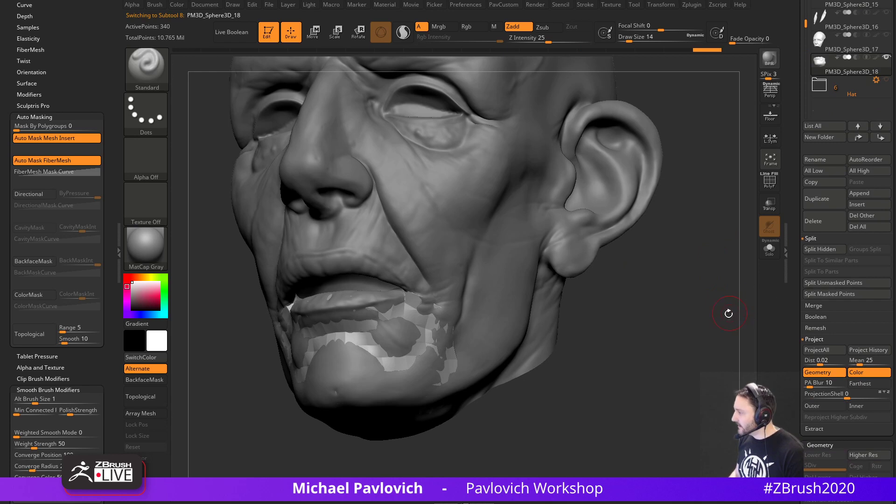
left_click_drag(800, 349, 801, 338)
left_click(863, 339)
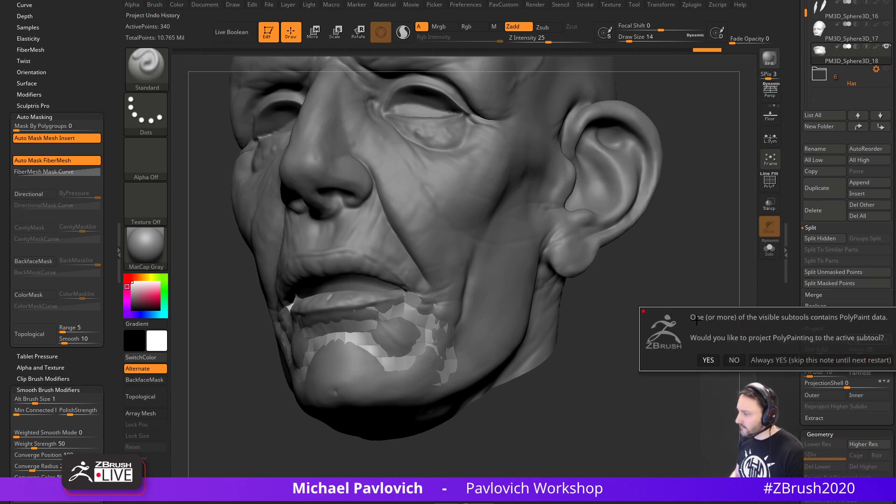
left_click(759, 367)
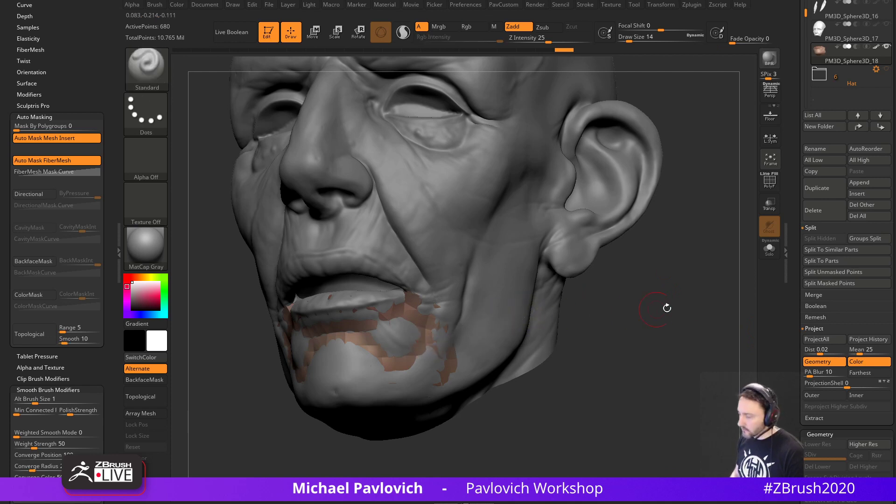
Crease the lower lip and chin piece and subdivide it to level 2, isolating its outer surface for reprojection.
key("space")
left_click(703, 387)
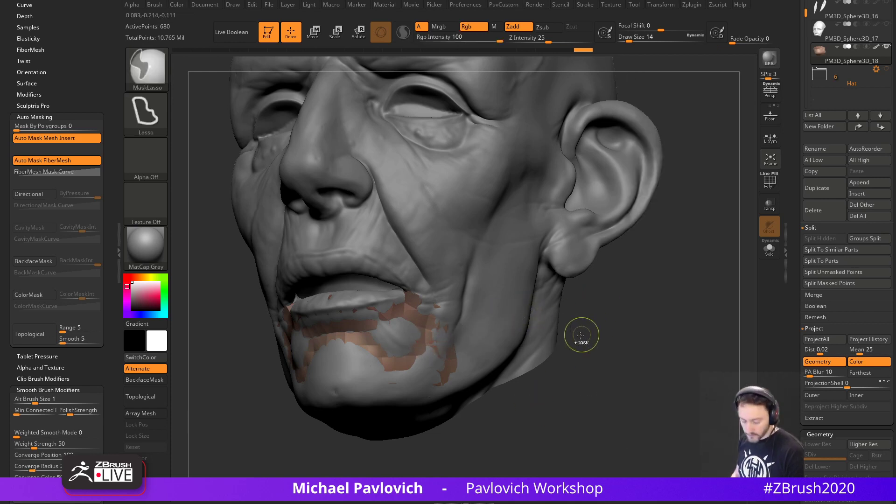
key("ctrl+d")
left_click(424, 336, "ctrl+shift")
left_click(643, 310, "ctrl+shift")
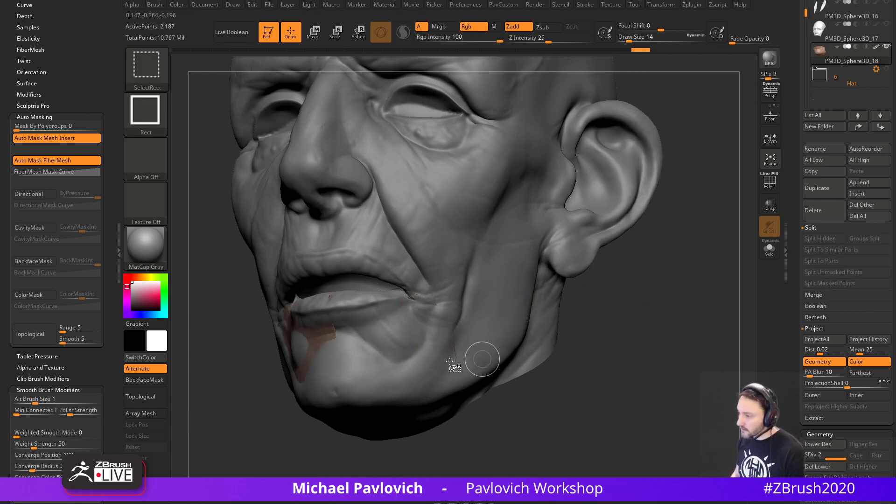
left_click(341, 334, "ctrl+shift")
left_click_drag(710, 331, 687, 257, "ctrl+shift")
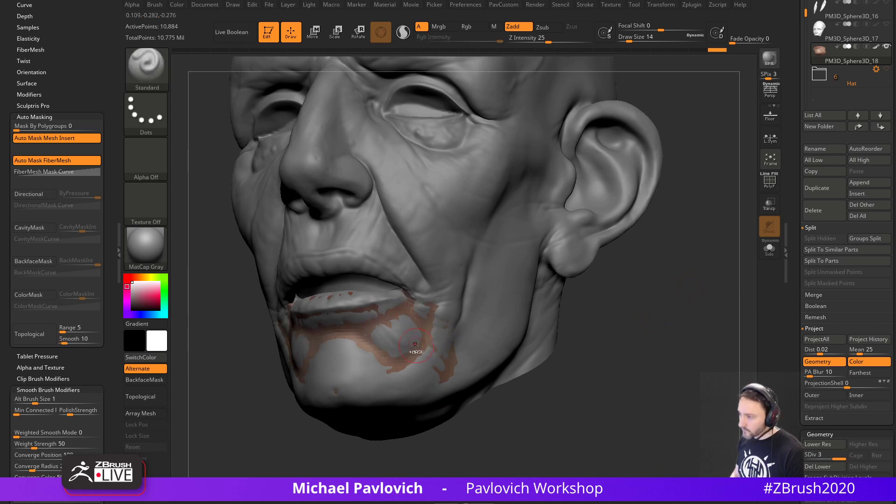
Re-isolate the lower lip and chin piece's outer surface at level 3 and keep projecting and subdividing up to level 5.
left_click(390, 341, "ctrl+shift")
left_click_drag(597, 316, 583, 281, "ctrl+shift")
left_click(318, 348, "ctrl+shift")
left_click_drag(693, 338, 677, 265, "ctrl+shift")
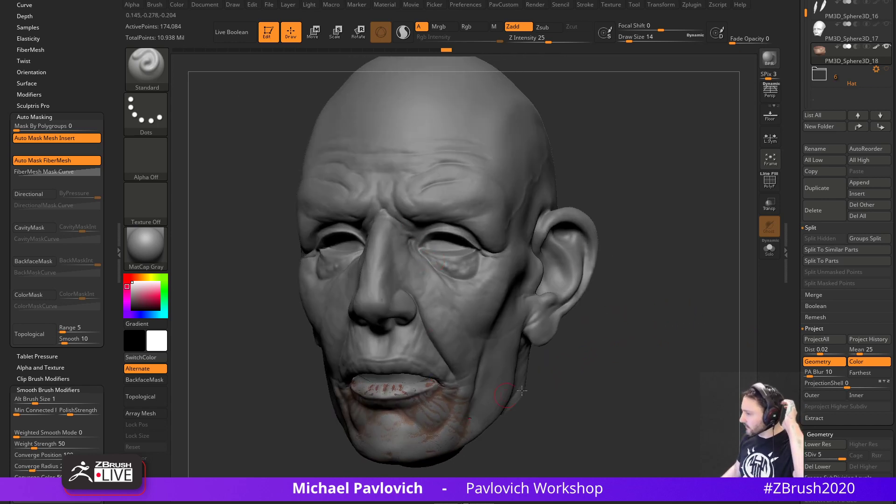
Show the other head and body subtools again and set the brush Draw Size to 6.
left_click_drag(797, 216, 801, 284)
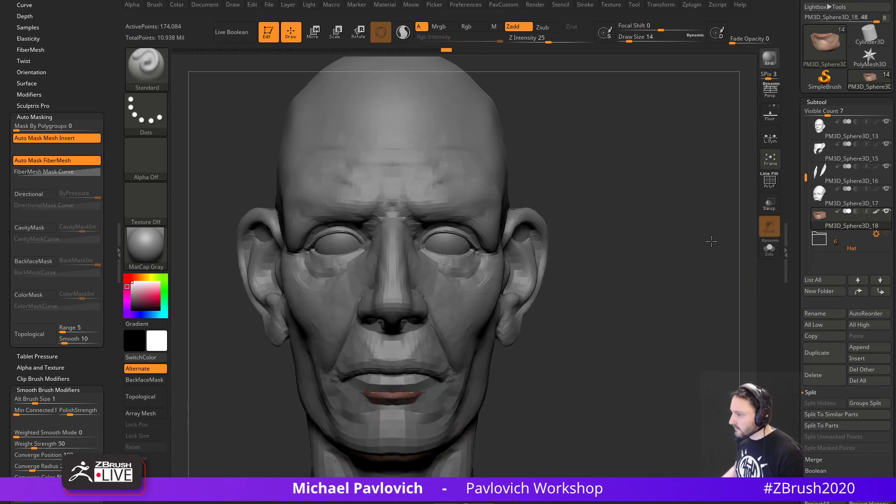
left_click_drag(698, 213, 699, 214)
mouse_move(630, 154)
left_mouse_down()
mouse_move(642, 131)
mouse_move(582, 126)
left_mouse_up()
key("s")
Select the detailed head PM3D_Sphere3D_13 and examine it alone and together with the other subtools.
left_click(467, 96, "alt")
left_click(769, 249)
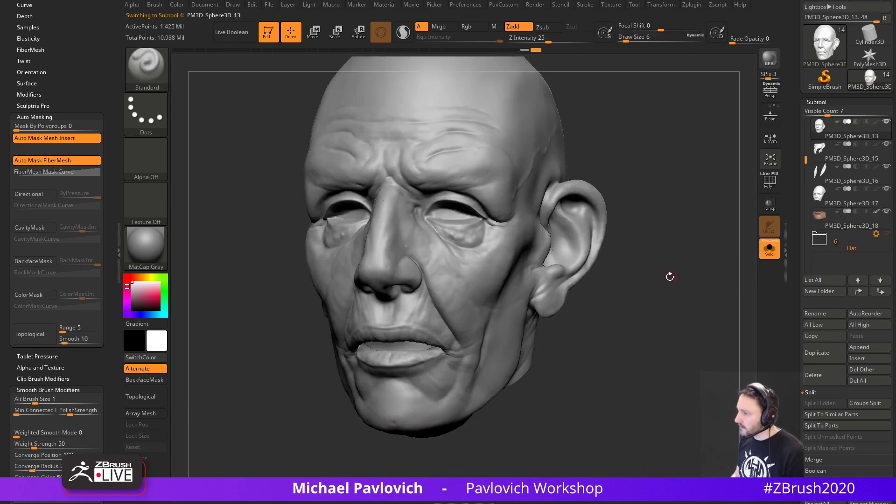
left_click_drag(671, 275, 692, 302, "alt")
left_click(769, 248)
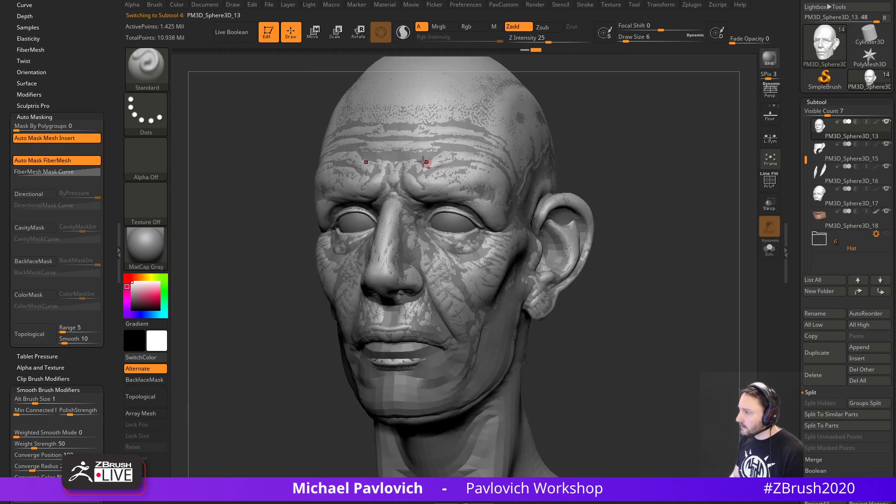
Select the full-body subtool PM3D_Sphere3D_12, isolate it at subdivision level 5 and set the Draw Size to 18.
left_click(454, 368, "alt")
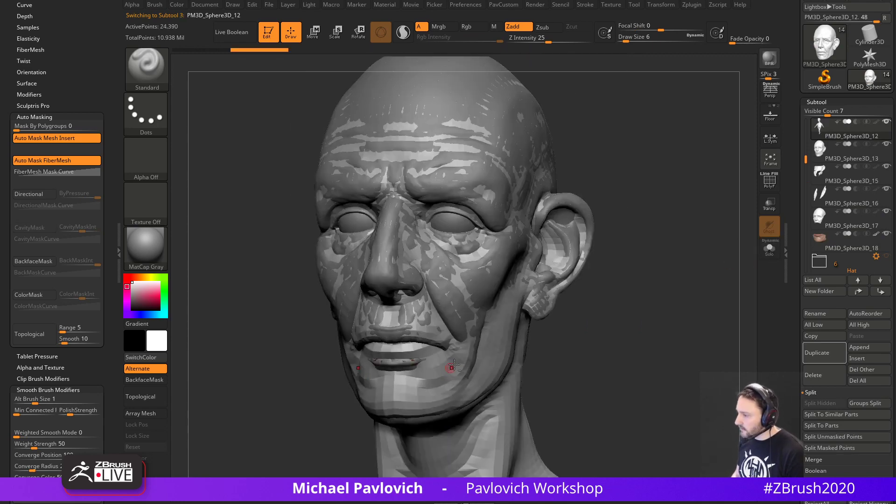
scroll(835, 285, "down", 5)
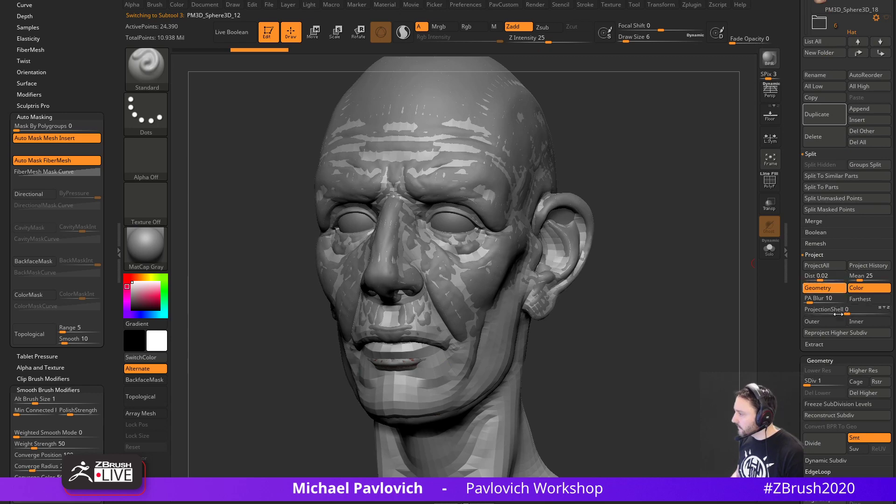
left_click(771, 253)
mouse_move(657, 253)
left_mouse_down()
mouse_move(687, 254)
mouse_move(736, 351)
mouse_move(656, 226)
mouse_move(684, 263)
mouse_move(681, 292)
left_mouse_up()
key("s")
mouse_move(681, 294)
left_mouse_down()
mouse_move(694, 294)
mouse_move(685, 294)
left_mouse_up()
left_click_drag(670, 296, 681, 300)
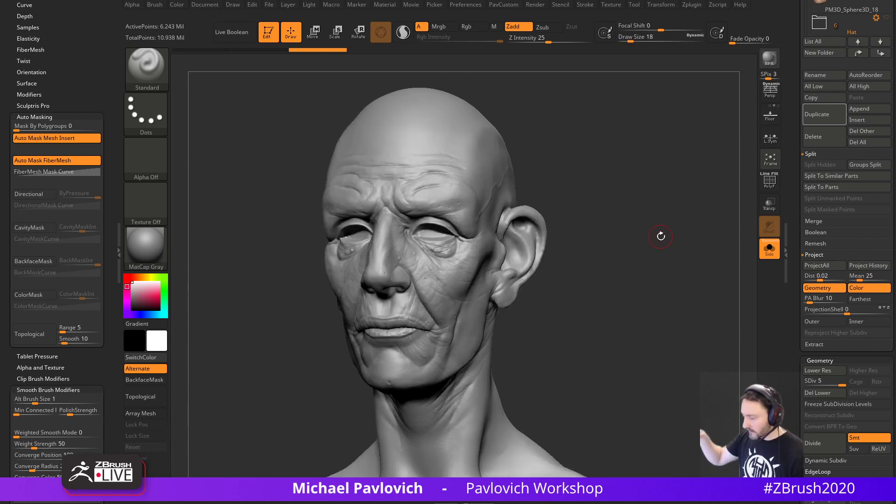
Examine the isolated body's sculpted head from the front and a three-quarter angle, with the Draw Size set to 12.
left_click_drag(630, 310, 421, 307)
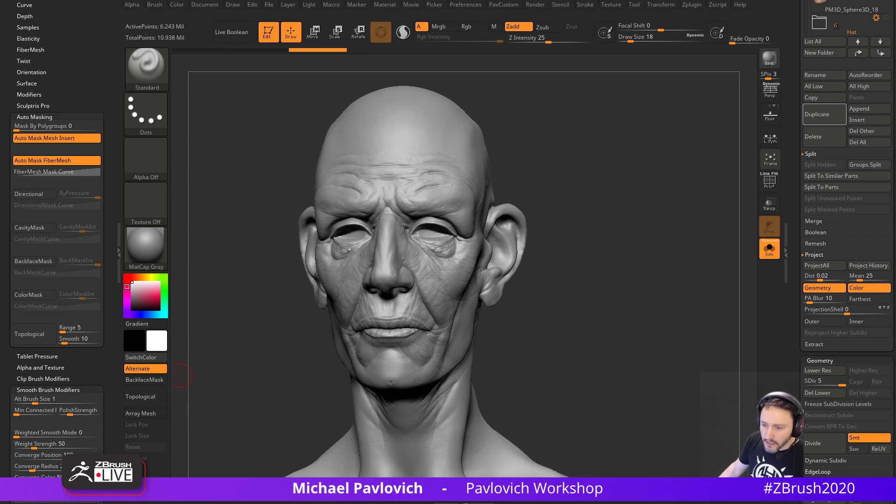
mouse_move(531, 190)
left_mouse_down()
mouse_move(585, 232)
mouse_move(633, 251)
mouse_move(620, 242)
left_mouse_up()
key("s")
left_click(579, 236)
key("[")
scroll(802, 200, "up", 5)
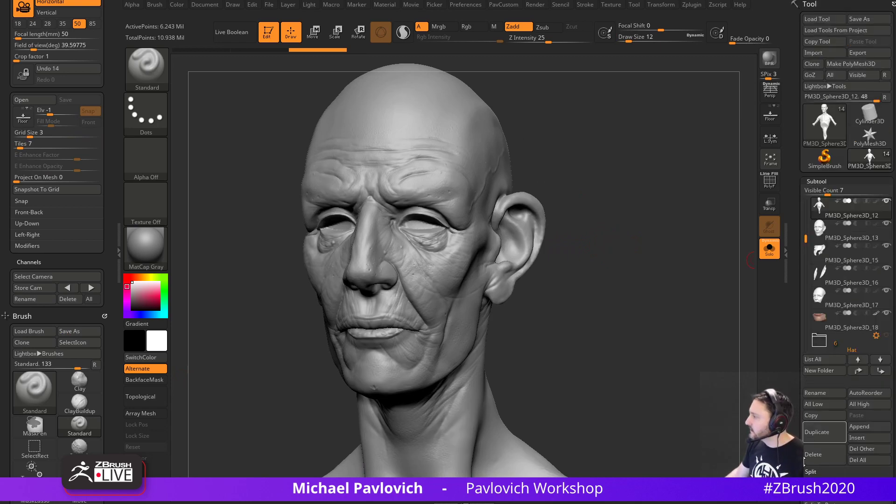
Select the face piece PM3D_Sphere3D_17 and compare it alone and together with the other subtools.
left_click(845, 299)
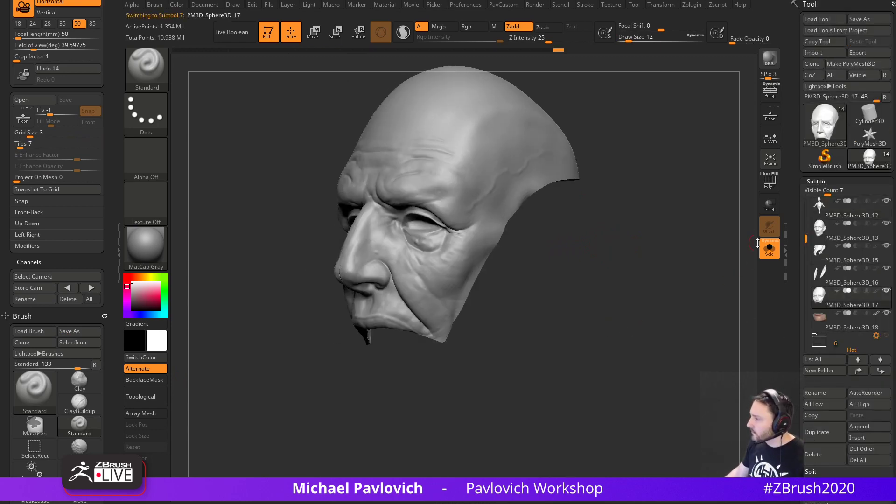
left_click(770, 248)
left_click_drag(691, 280, 704, 305)
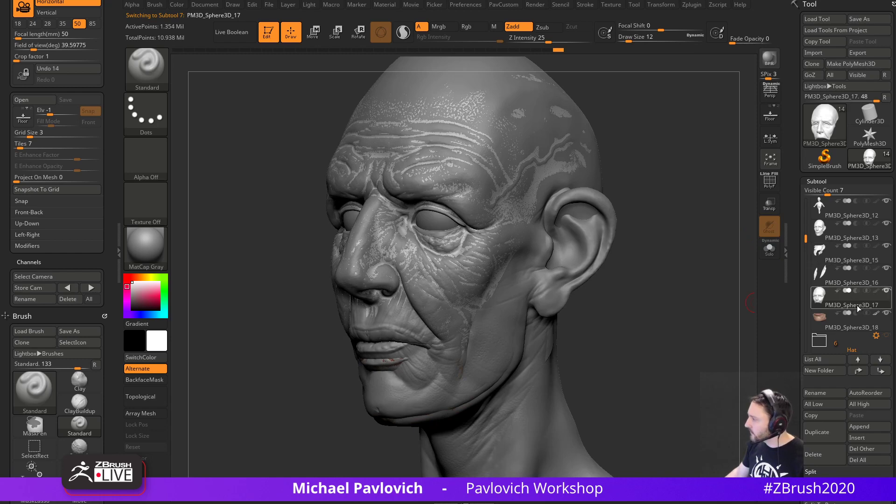
left_click_drag(806, 240, 806, 182)
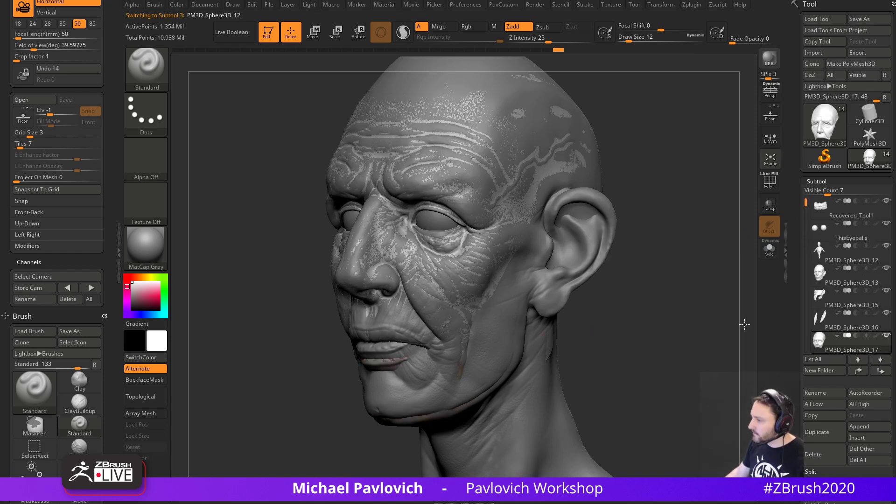
Hide the full body PM3D_Sphere3D_12 and select the detailed head PM3D_Sphere3D_13.
left_click(862, 261)
left_click(848, 283)
left_click_drag(602, 333, 648, 326)
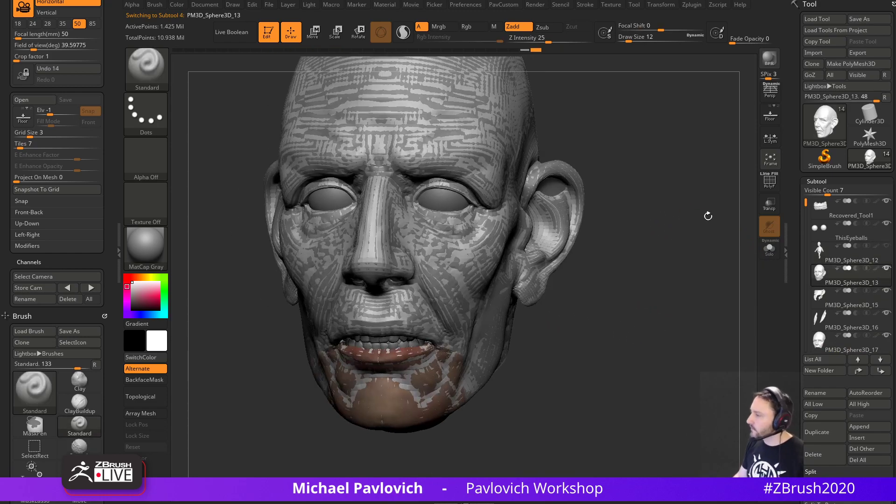
left_click_drag(680, 246, 667, 244)
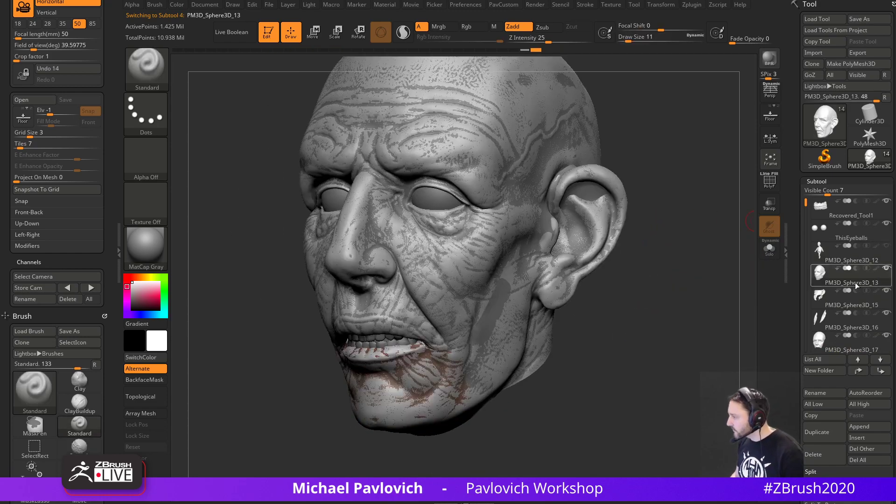
Hide the detailed head, select the lower lip and chin piece PM3D_Sphere3D_18, and display its wireframe and polygroups close up from the front.
left_click(853, 302)
left_click_drag(671, 286, 675, 224)
left_click(429, 388, "alt")
left_click(876, 337)
left_click_drag(685, 308, 709, 305, "alt")
key("shift+f")
left_click_drag(705, 248, 703, 262)
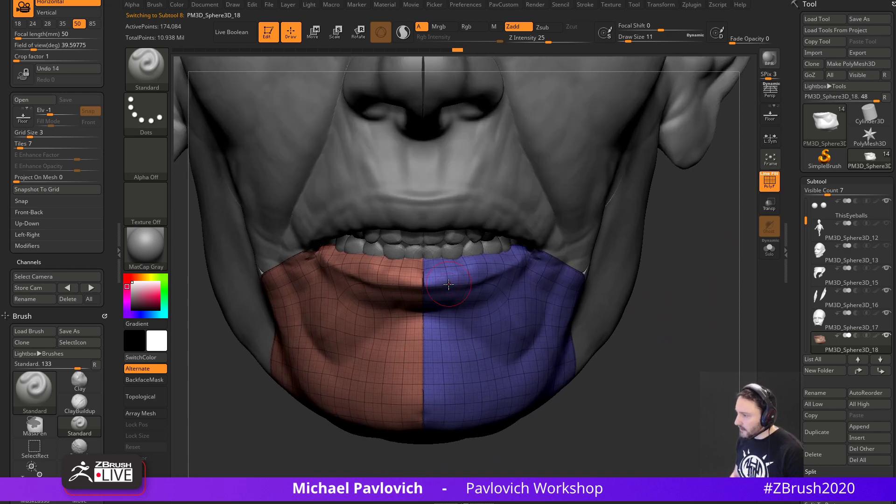
Switch to the Move brush and set its Draw Size to 5.
key("s")
left_click(501, 294)
key("b")
key("m")
key("v")
left_click_drag(190, 177, 195, 192, "alt")
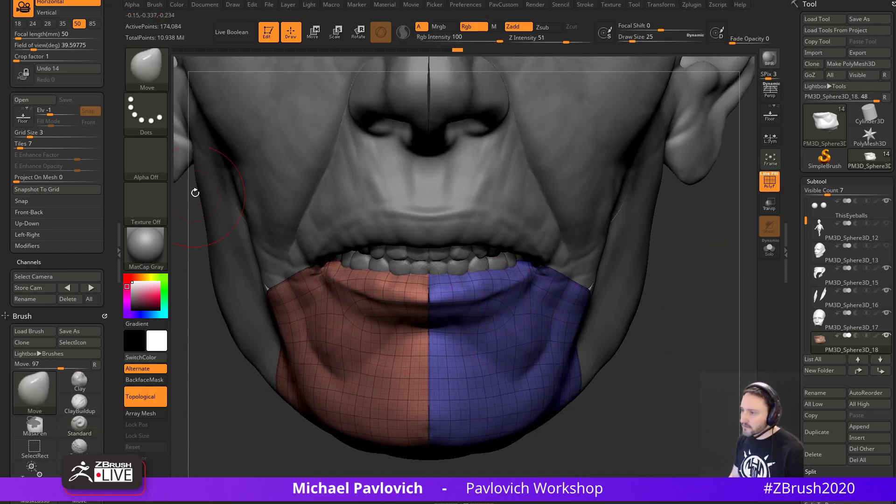
key("s")
left_click(213, 215)
Isolate the lower lip and chin piece and lower it to subdivision level 1.
mouse_move(700, 290)
left_mouse_down("alt")
mouse_move(703, 279)
mouse_move(715, 293)
mouse_move(705, 234)
mouse_move(729, 226)
mouse_move(756, 253)
left_mouse_up("alt")
left_click(769, 248)
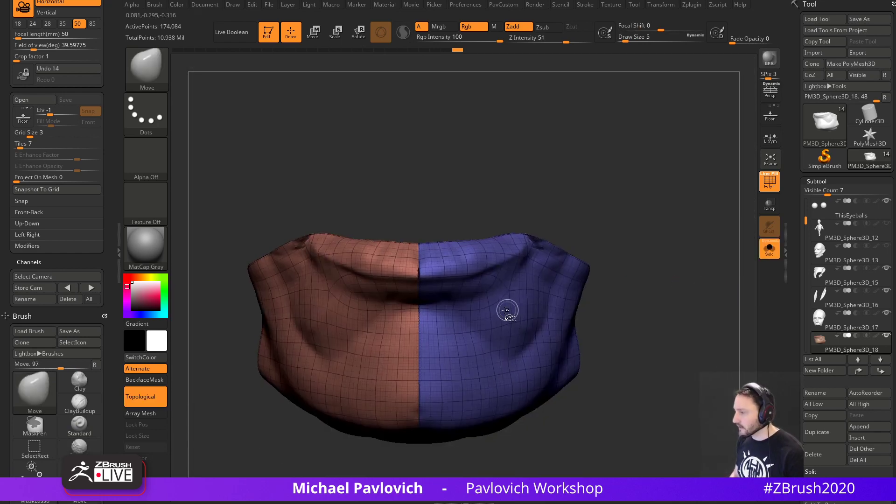
left_click(567, 298, "ctrl+shift")
left_click(691, 272, "ctrl+shift")
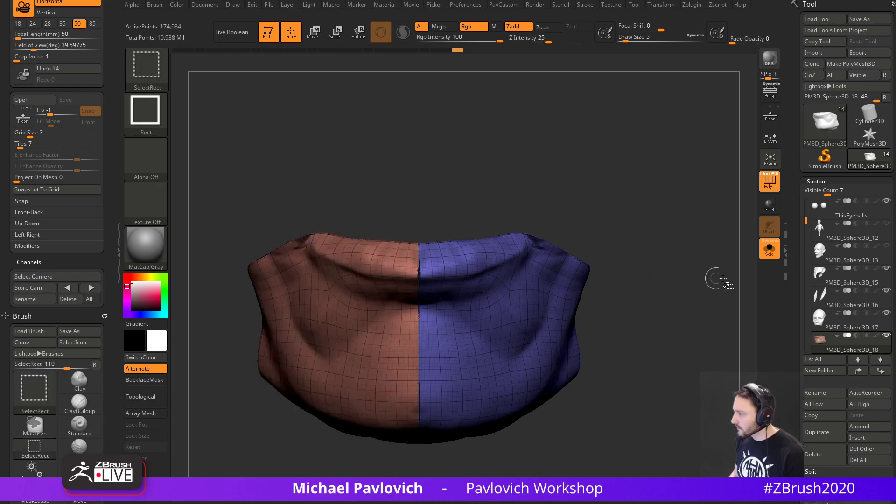
scroll(831, 327, "down", 8)
left_click_drag(813, 337, 761, 345)
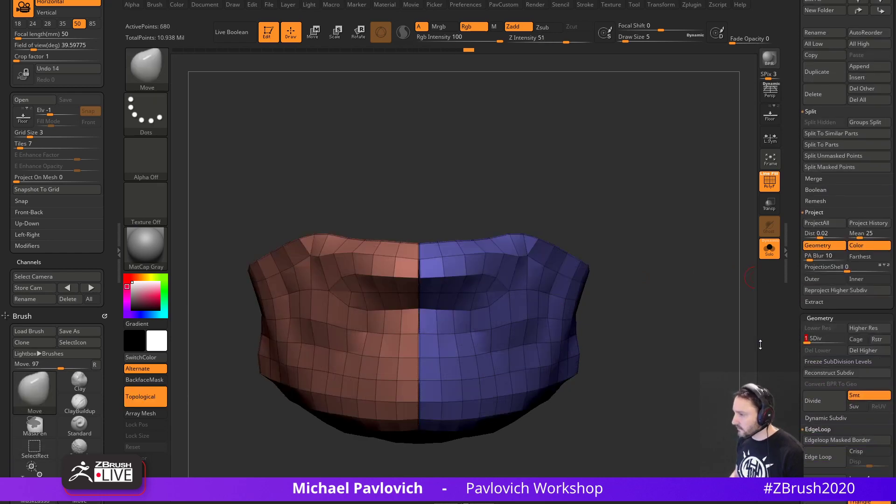
left_click(770, 248)
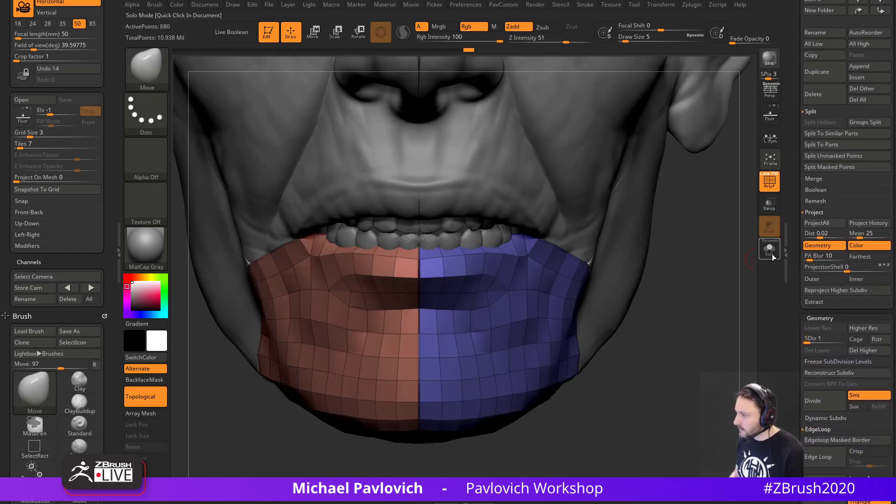
left_click(770, 248)
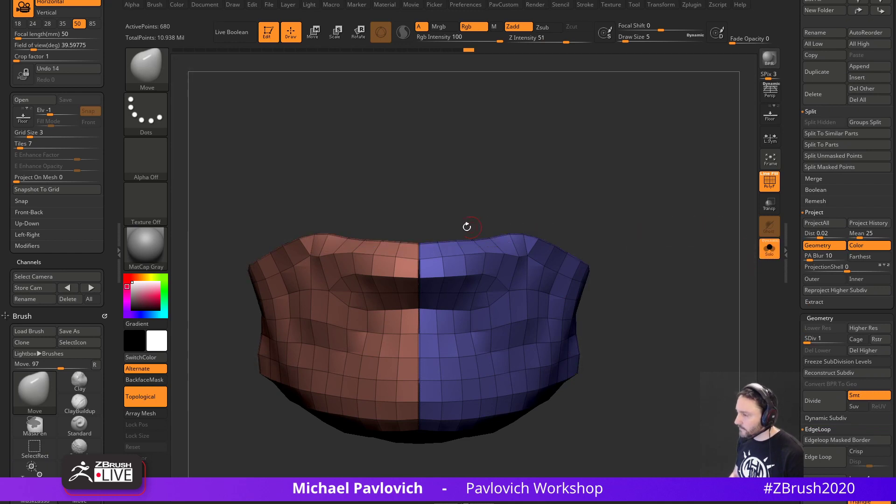
Mask the chin piece at level 1 so that only its vertical centerline points stay unmasked.
key("ctrl+shift")
left_click_drag(413, 209, 424, 462, "ctrl+shift")
left_click_drag(654, 276, 654, 250)
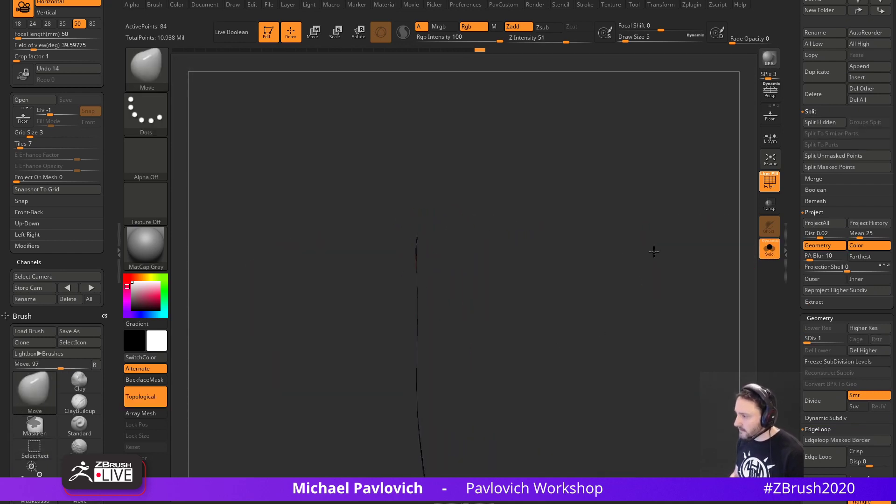
left_click(660, 256, "ctrl+shift")
left_click_drag(678, 222, 632, 226)
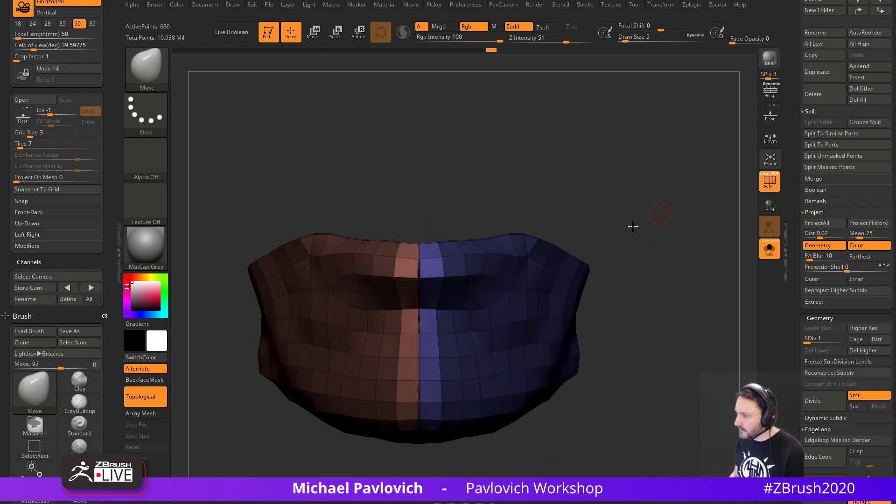
Center the gizmo on the chin piece's unmasked centerline and flatten those points along X at level 1.
key("w")
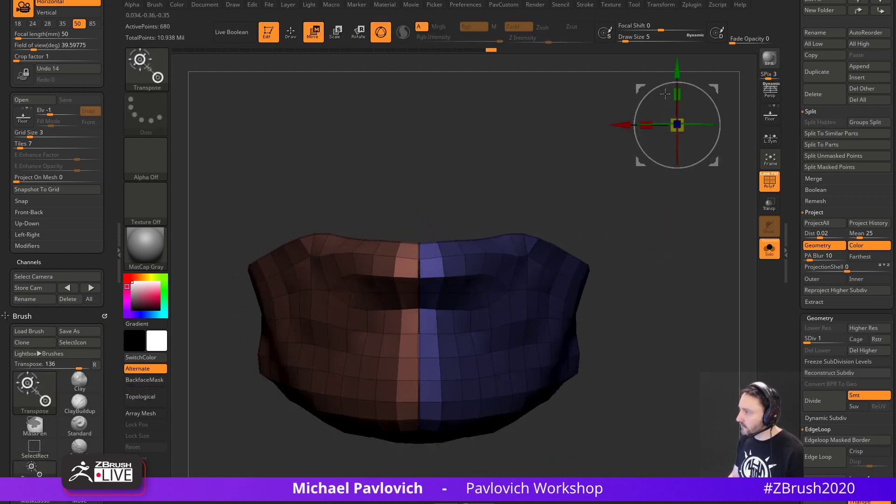
left_click_drag(641, 89, 541, 178, "alt")
left_click(585, 140)
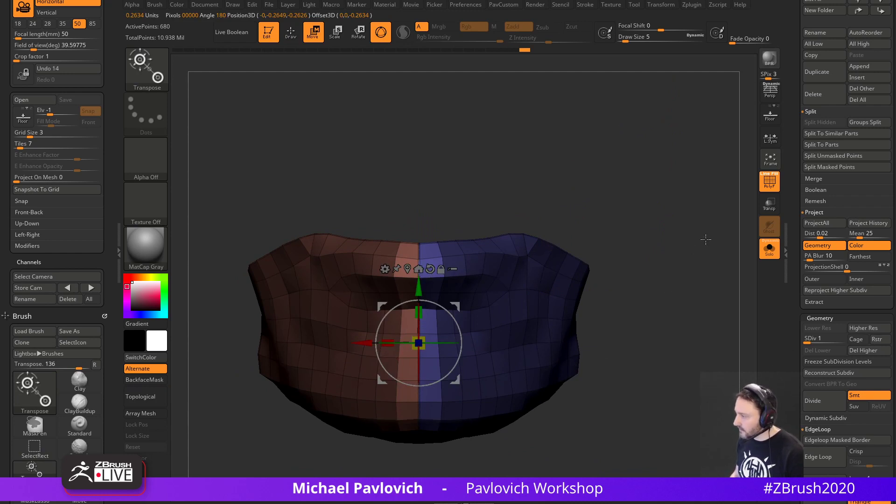
At subdivision level 2, mask all but the chin piece's centerline points and scale them flat along X.
left_click_drag(813, 339, 814, 339)
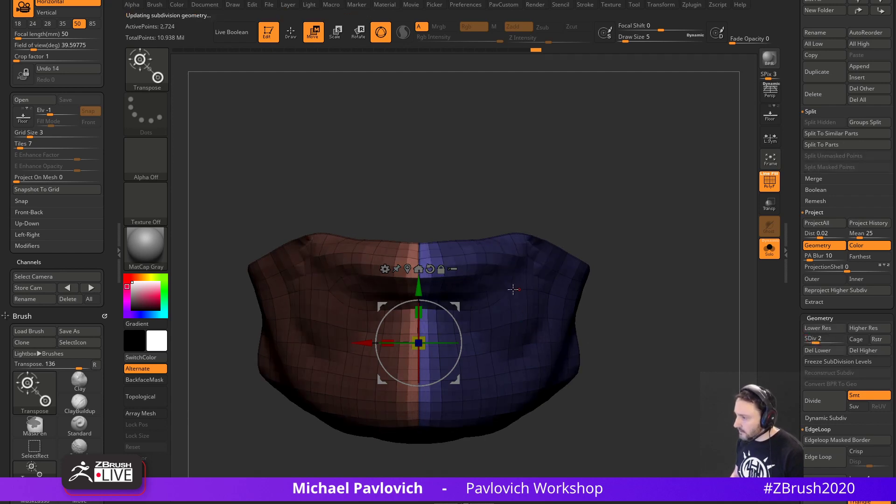
key("ctrl+shift")
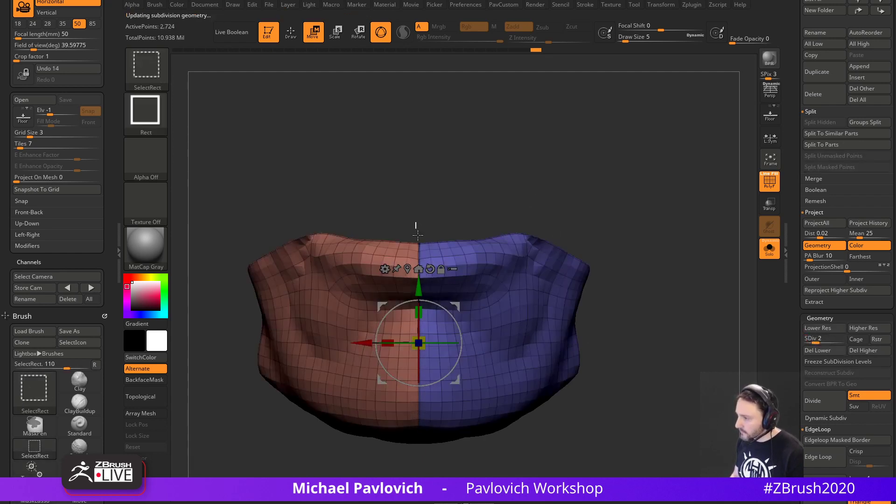
left_click_drag(417, 223, 423, 472)
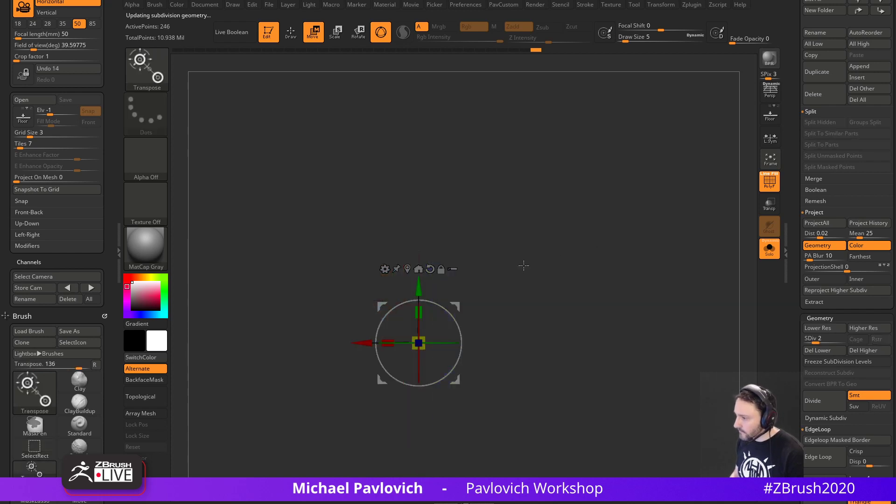
left_click(603, 264, "ctrl+shift")
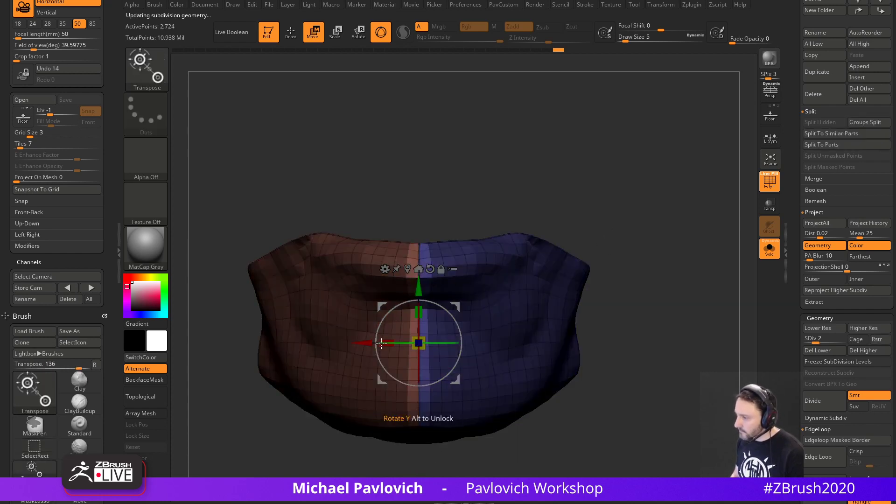
left_click_drag(381, 343, 398, 343)
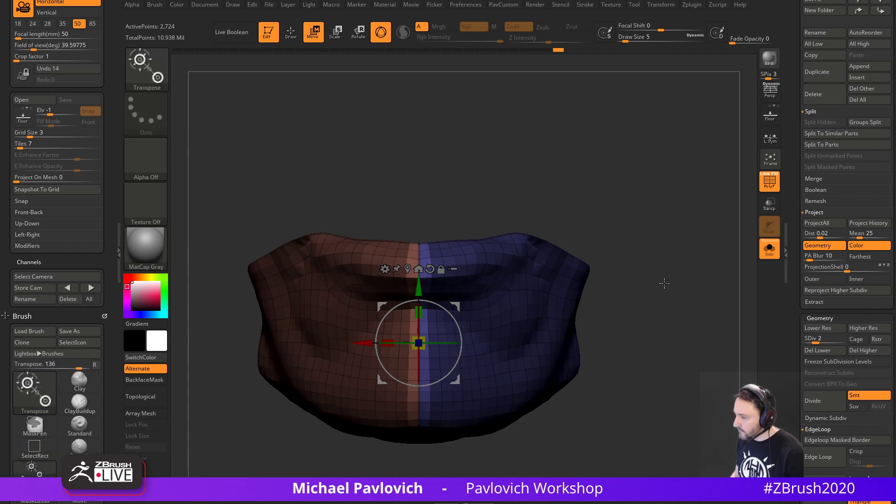
At subdivision level 3, mask all but the chin piece's centerline points, flatten them along X and clear the mask.
key("d")
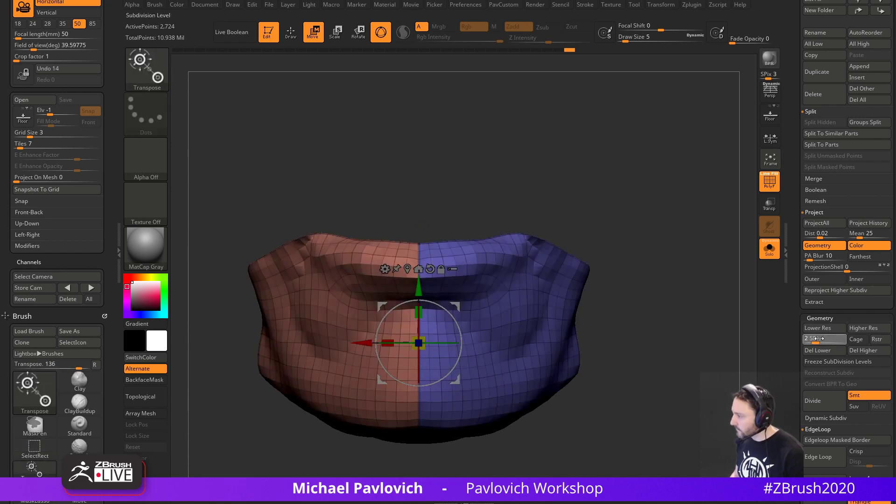
key("ctrl+shift")
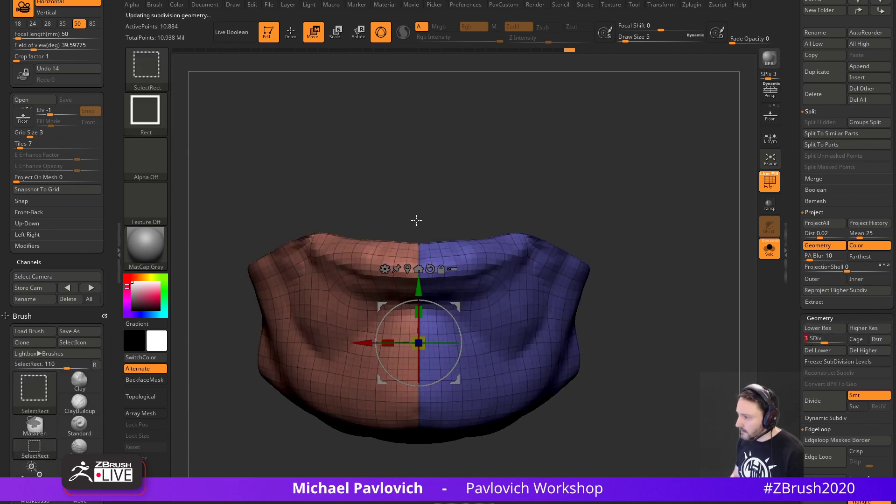
left_click_drag(417, 219, 422, 473, "ctrl+shift")
left_click(628, 278, "ctrl")
left_click(633, 258, "ctrl+shift")
left_click(607, 233, "ctrl")
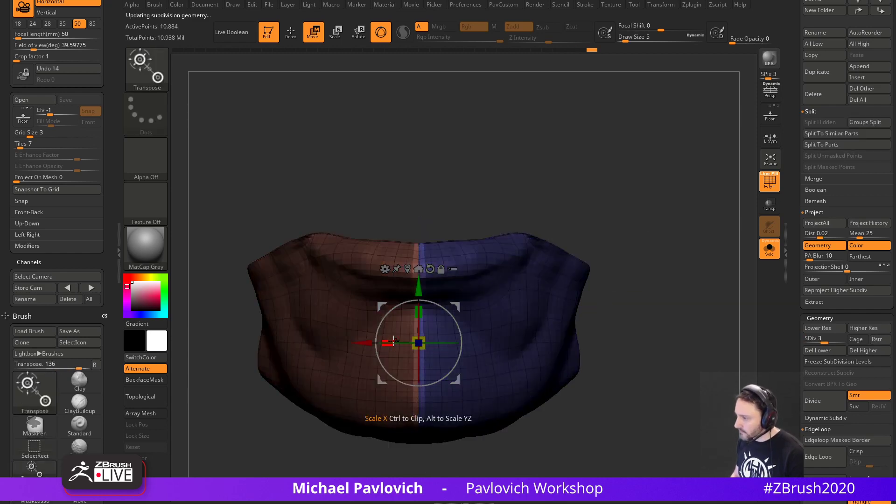
key("q")
left_click(711, 266, "ctrl")
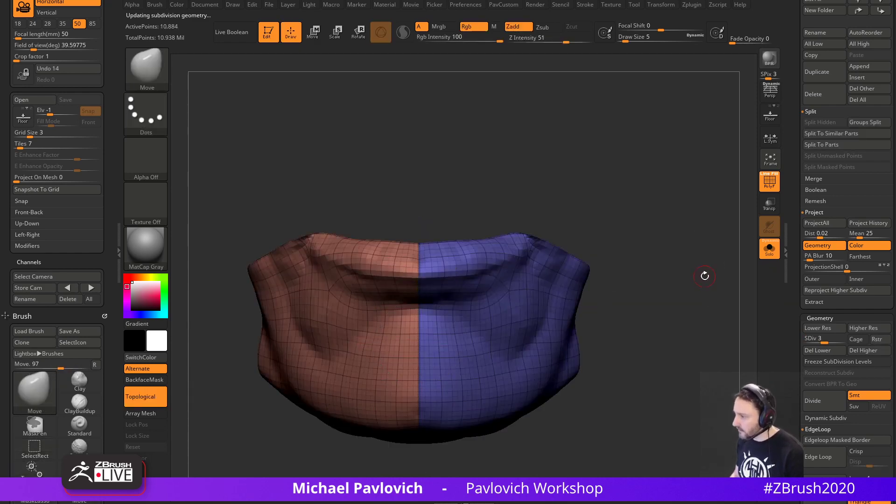
left_click_drag(705, 276, 752, 249)
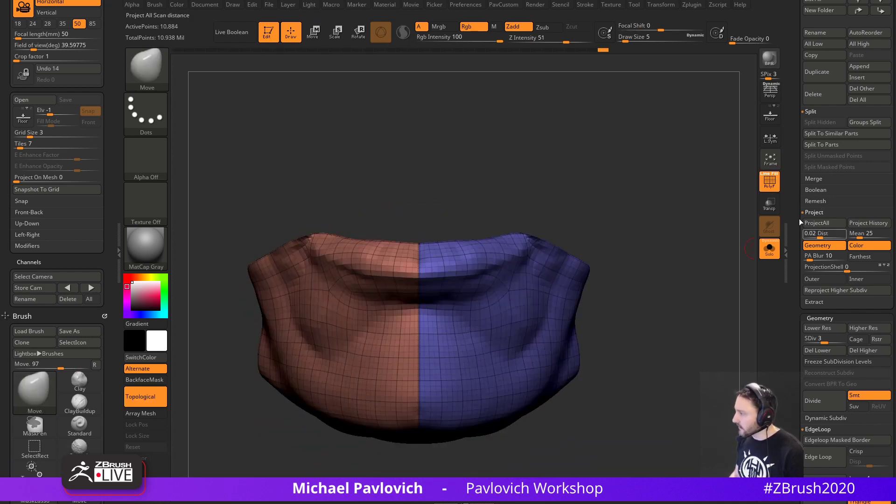
Show the other subtools again without the wireframe and raise the chin piece to subdivision level 5.
left_click(770, 249)
left_click(769, 182)
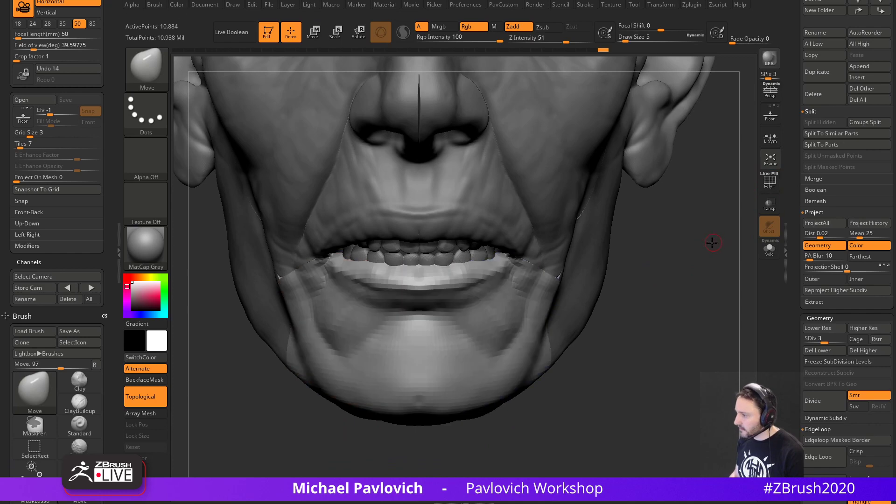
left_click_drag(715, 241, 748, 235)
left_click_drag(827, 338, 847, 339)
left_click_drag(694, 252, 715, 291, "alt")
Select the face piece PM3D_Sphere3D_17, isolate it with its wireframe displayed and lower it to subdivision level 1.
left_click(525, 273, "alt")
left_click(770, 182)
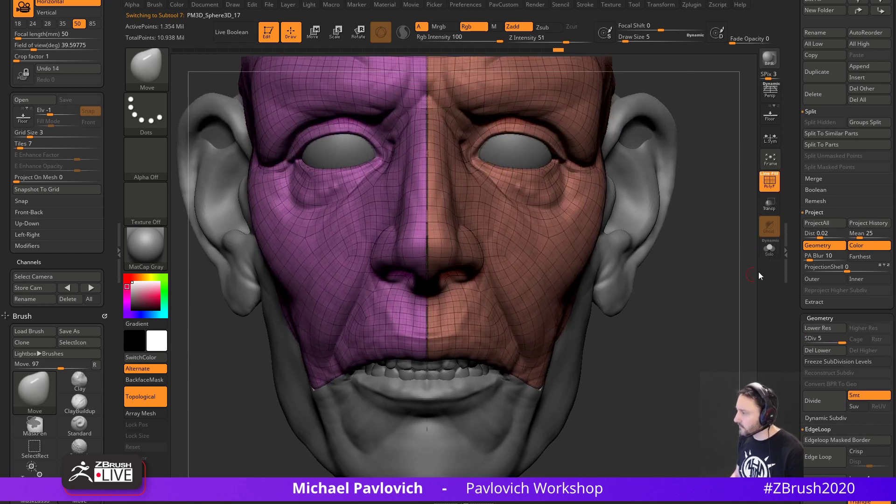
left_click(769, 249)
left_click_drag(842, 342, 805, 341)
key("f")
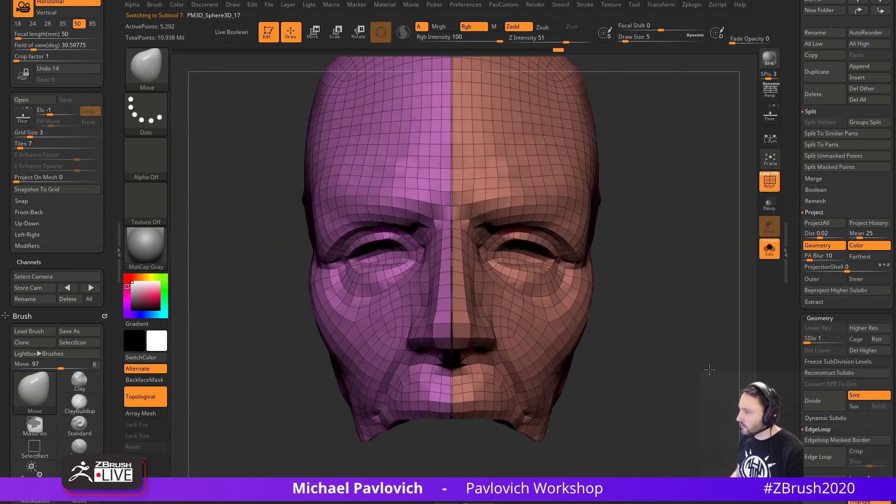
At subdivision level 1, mask all of the face piece except its centerline points and bring up the transform gizmo.
mouse_move(459, 98)
left_mouse_down("ctrl+shift")
mouse_move(483, 373)
mouse_move(463, 460)
left_mouse_up("ctrl+shift")
left_click_drag(664, 316, 646, 321, "shift")
key("ctrl")
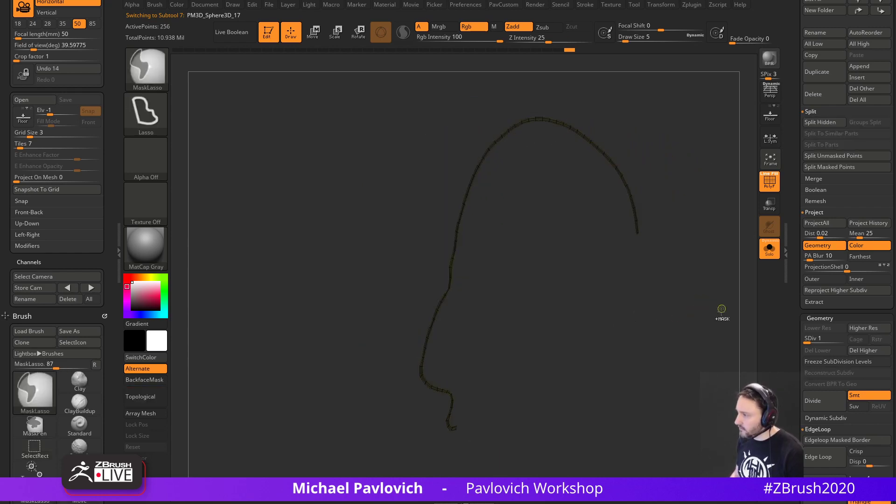
left_click(698, 305, "ctrl+shift")
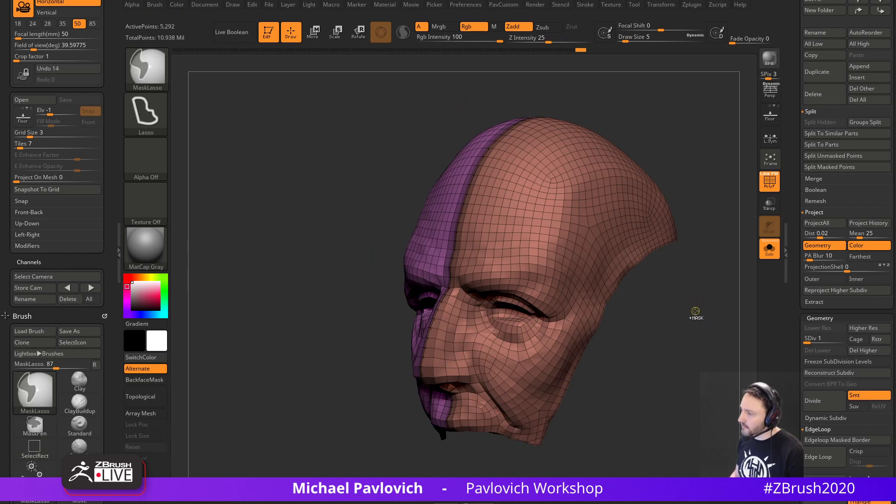
left_click(696, 311, "ctrl")
mouse_move(698, 306)
left_mouse_down("shift")
mouse_move(720, 332)
mouse_move(694, 292)
left_mouse_up("shift")
key("w")
left_click(607, 314)
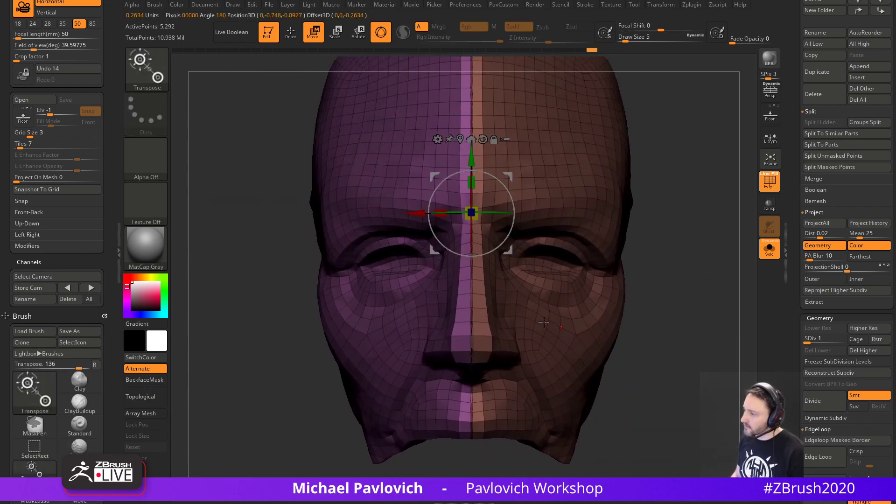
Reset the gizmo's orientation and scale the face piece's unmasked centerline points flat along X.
left_click_drag(701, 233, 702, 236, "alt")
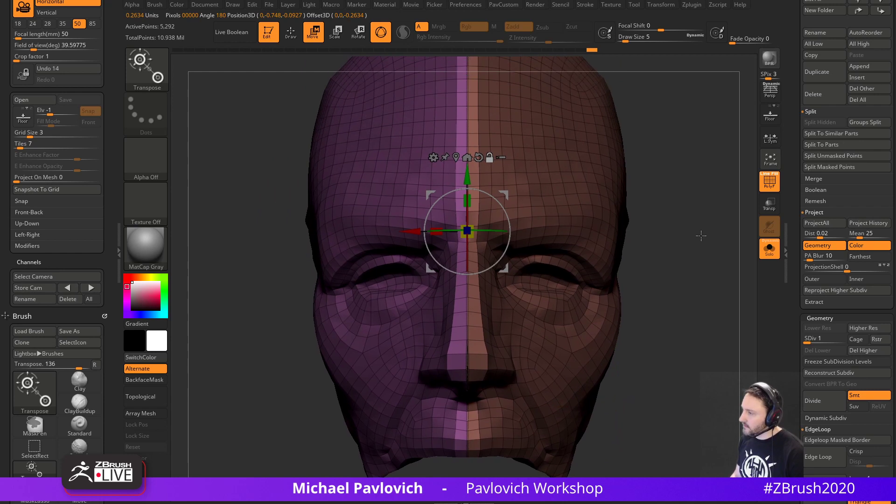
left_click(481, 160, "alt")
left_click_drag(700, 249, 690, 228, "alt")
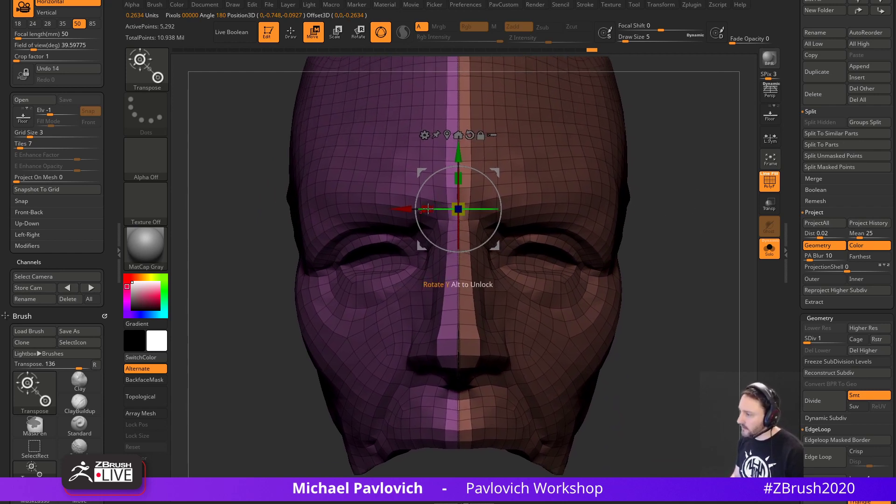
left_click_drag(428, 209, 428, 209)
left_click_drag(671, 231, 671, 231)
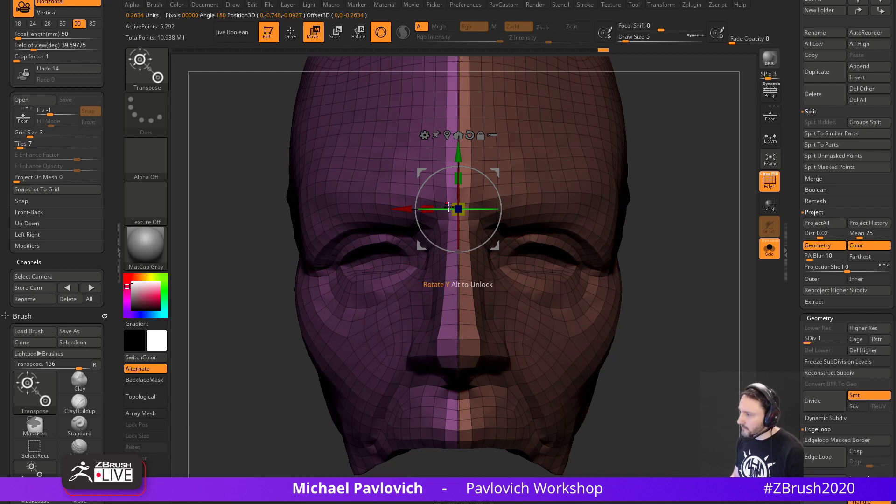
left_click_drag(428, 208, 701, 256)
left_click_drag(681, 286, 673, 285)
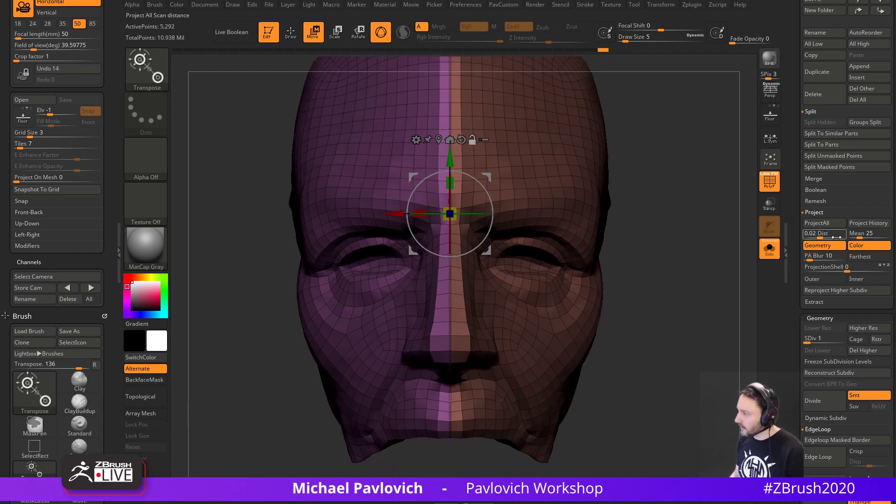
Raise the face piece to subdivision level 2, flatten the unmasked centerline points along X and clear the mask.
left_click_drag(810, 339, 812, 339)
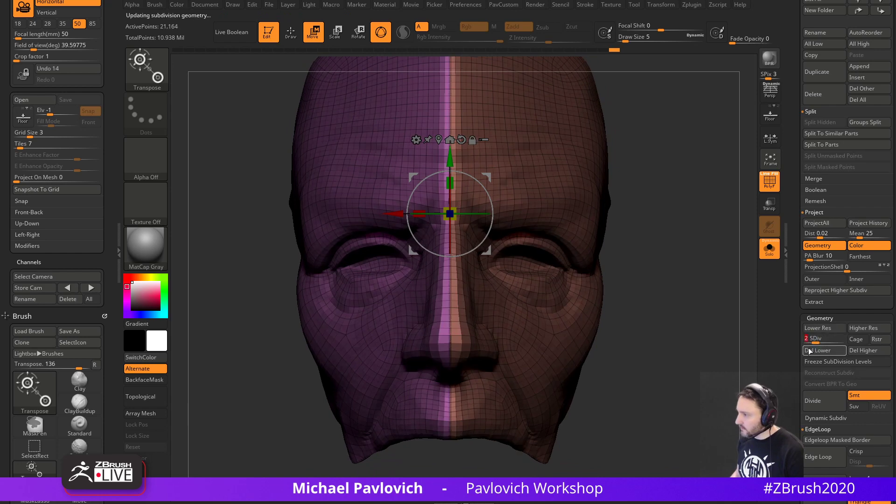
left_click_drag(420, 214, 524, 213)
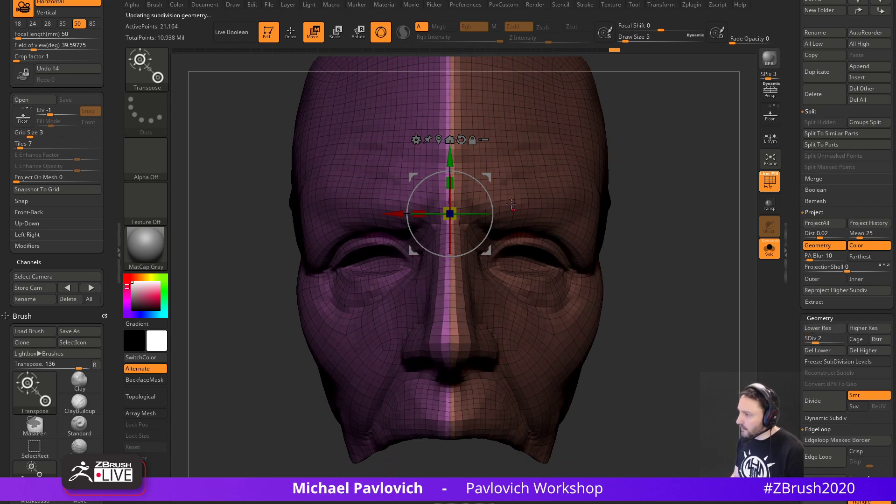
right_click_drag(705, 296, 689, 243, "ctrl")
left_click_drag(689, 244, 704, 278, "ctrl")
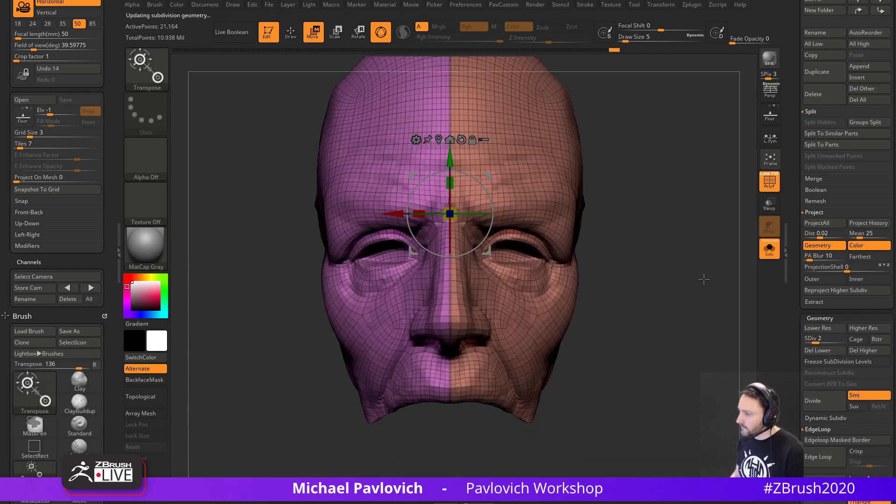
At subdivision level 2, mask all but the face piece's centerline points, leaving out the stray geometry under the nose.
right_click_drag(703, 278, 700, 244, "ctrl")
mouse_move(701, 244)
right_mouse_down("alt")
mouse_move(703, 277)
mouse_move(700, 244)
mouse_move(695, 272)
right_mouse_up("alt")
key("q")
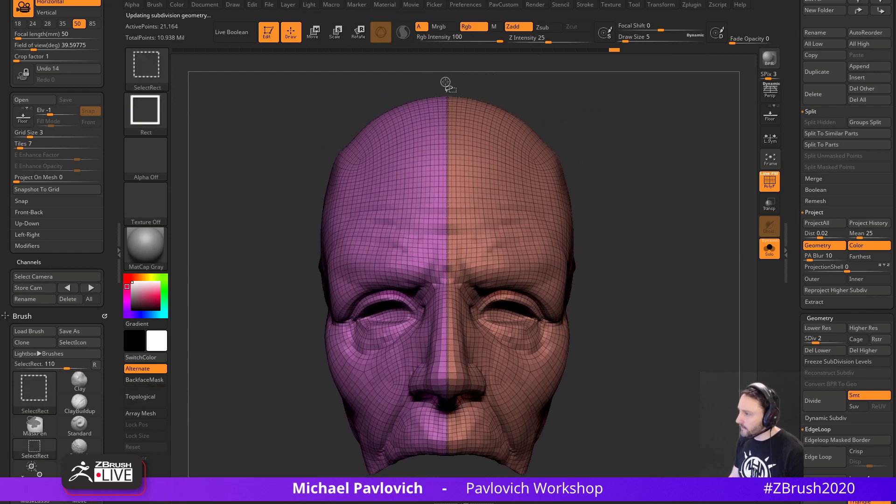
mouse_move(445, 81)
left_mouse_down("ctrl+shift")
mouse_move(477, 241)
mouse_move(449, 475)
left_mouse_up("ctrl+shift")
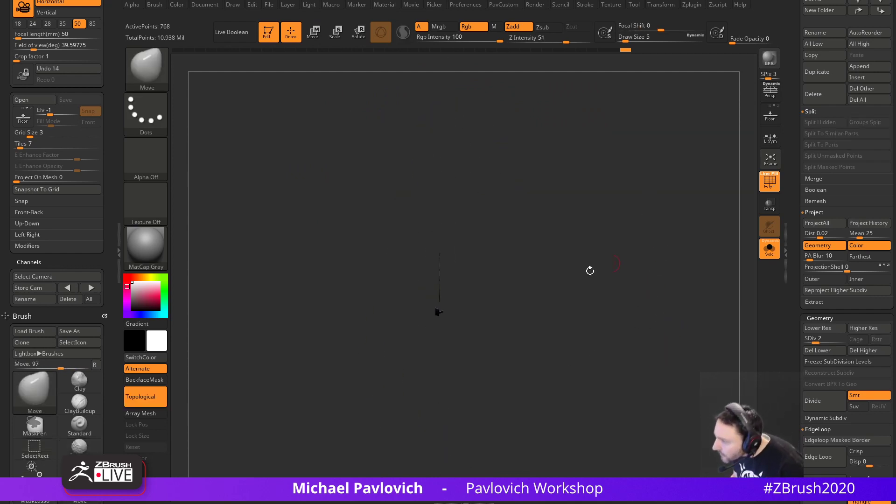
left_click_drag(405, 286, 438, 325, "ctrl+alt+shift")
left_click_drag(463, 295, 446, 321, "ctrl+alt+shift")
left_click(668, 284, "ctrl+shift")
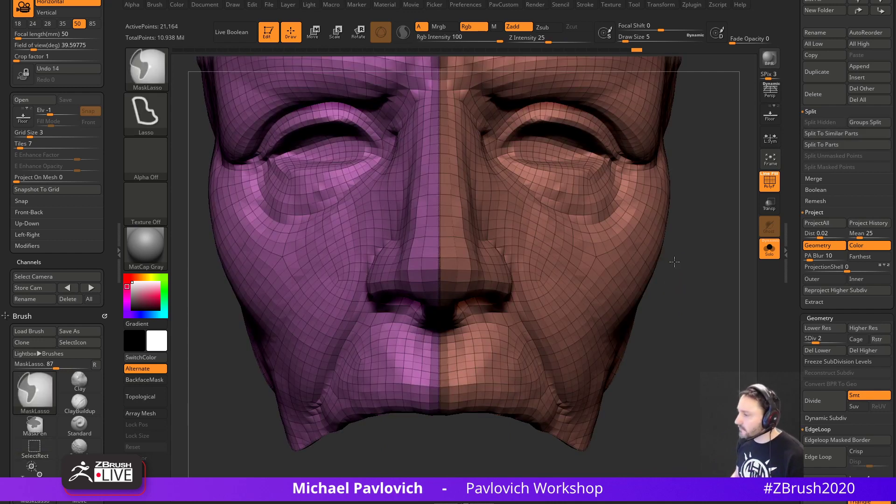
key("w")
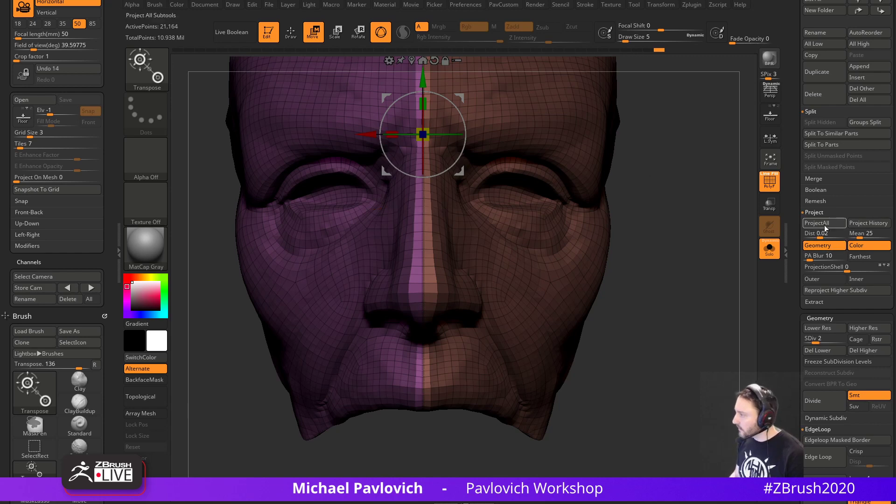
Raise the face piece through subdivision level 3 to level 5 with its mask cleared and the wireframe hidden.
left_click(822, 338)
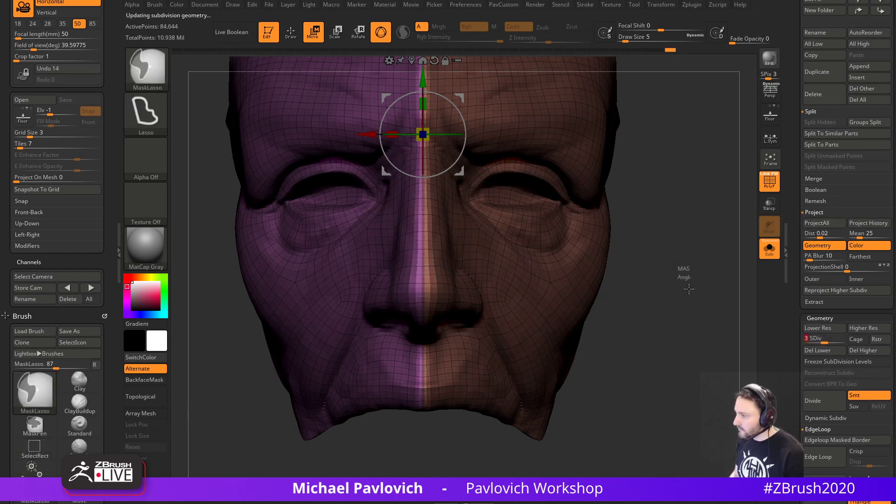
key("shift+f")
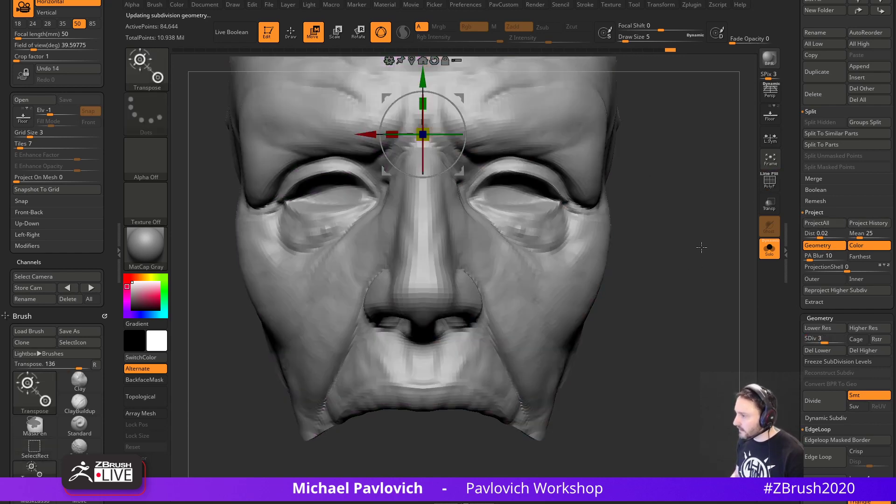
right_click_drag(701, 248, 753, 236, "ctrl")
key("q")
left_click(843, 339)
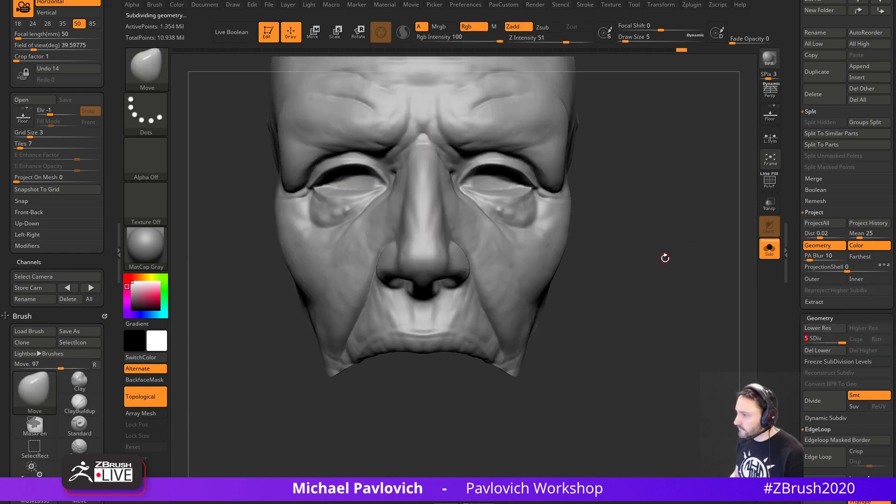
Test the center seam with a Standard brush stroke from the forehead down the nose, and undo the stroke.
key("s")
key("b")
key("s")
key("t")
right_click_drag(660, 277, 650, 274)
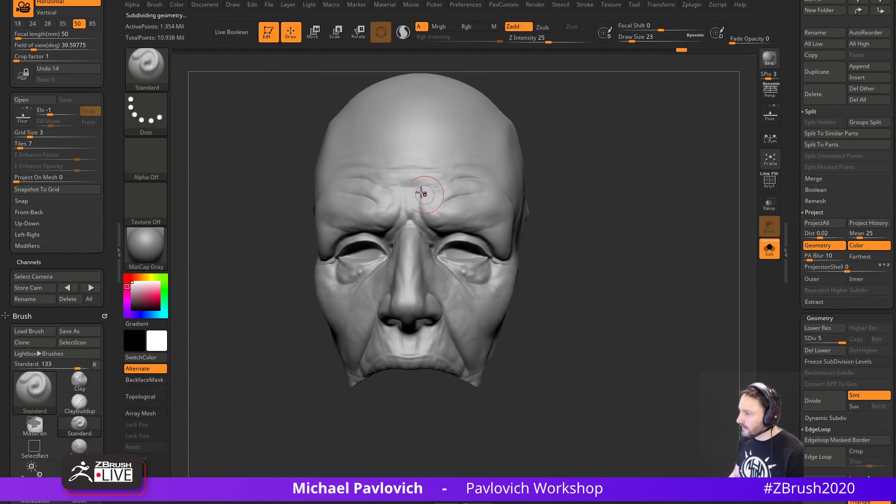
key("s")
left_click_drag(415, 182, 419, 181)
left_click_drag(416, 232, 414, 351)
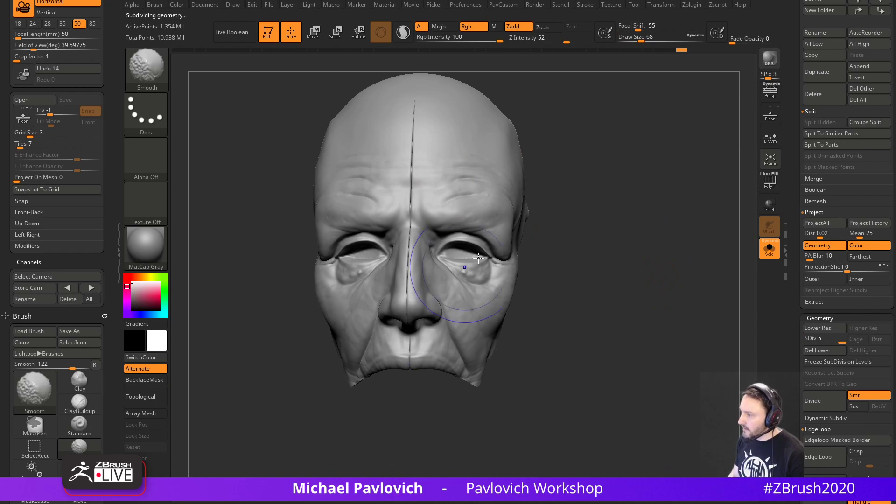
mouse_move(670, 245)
right_mouse_down()
mouse_move(701, 240)
mouse_move(663, 237)
right_mouse_up()
key("ctrl+z")
Show the other subtools again, check the complete head from the front and side, and return to the subtool list.
key("s")
left_click_drag(658, 241, 647, 241)
mouse_move(679, 235)
right_mouse_down("shift")
mouse_move(695, 230)
mouse_move(652, 275)
right_mouse_up("shift")
left_click(770, 249)
key("s")
left_click_drag(652, 275, 656, 277)
mouse_move(657, 277)
right_mouse_down()
mouse_move(680, 280)
mouse_move(660, 300)
mouse_move(660, 287)
mouse_move(676, 304)
mouse_move(711, 304)
mouse_move(690, 296)
mouse_move(710, 334)
right_mouse_up()
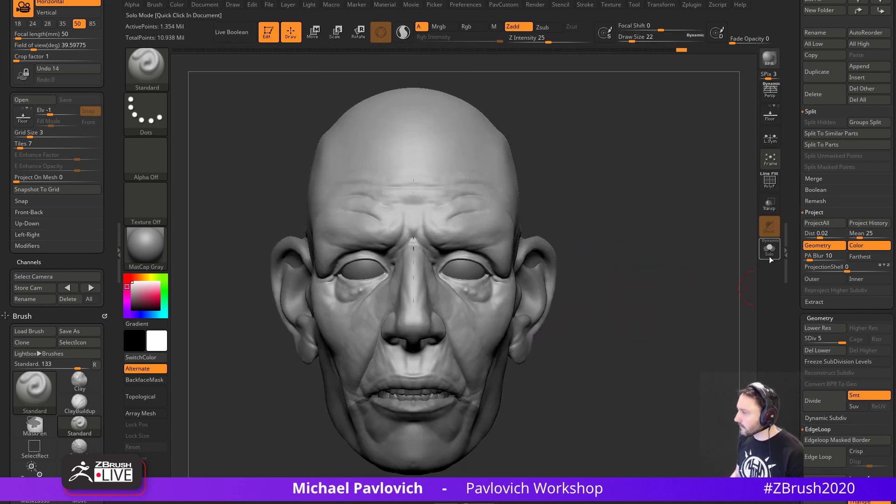
right_click_drag(665, 255, 694, 262)
right_click_drag(694, 262, 711, 280, "ctrl")
mouse_move(710, 279)
right_mouse_down("ctrl")
mouse_move(715, 288)
mouse_move(699, 288)
right_mouse_up("ctrl")
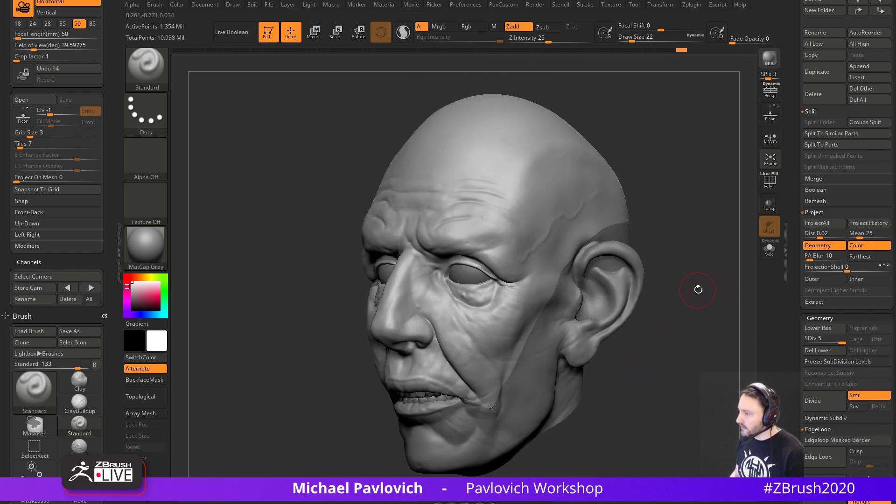
scroll(784, 425, "up", 5)
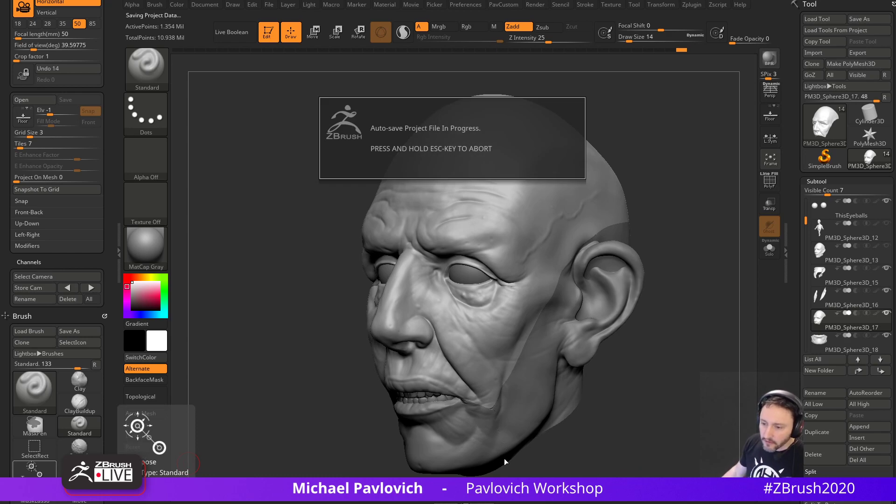
Switch to the browser, move the Westworld opening credits video out of the way and bring up the YouTube channel page.
key("alt+Tab")
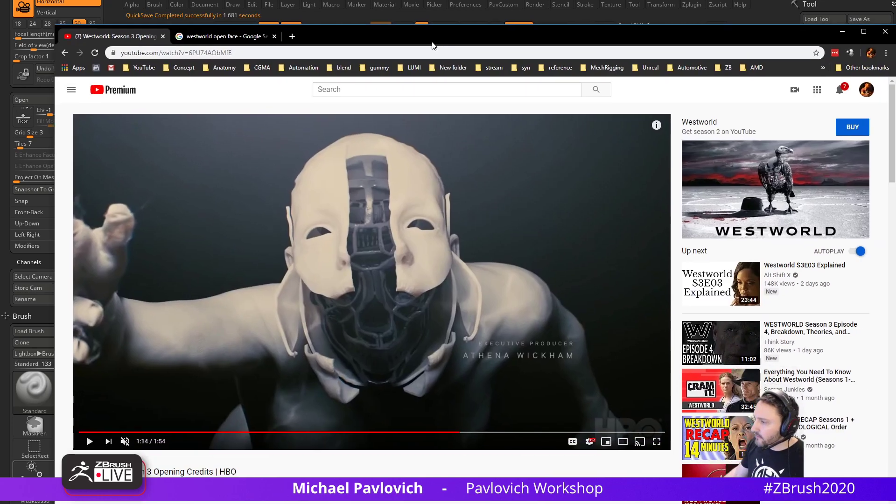
left_click_drag(360, 45, 411, 503)
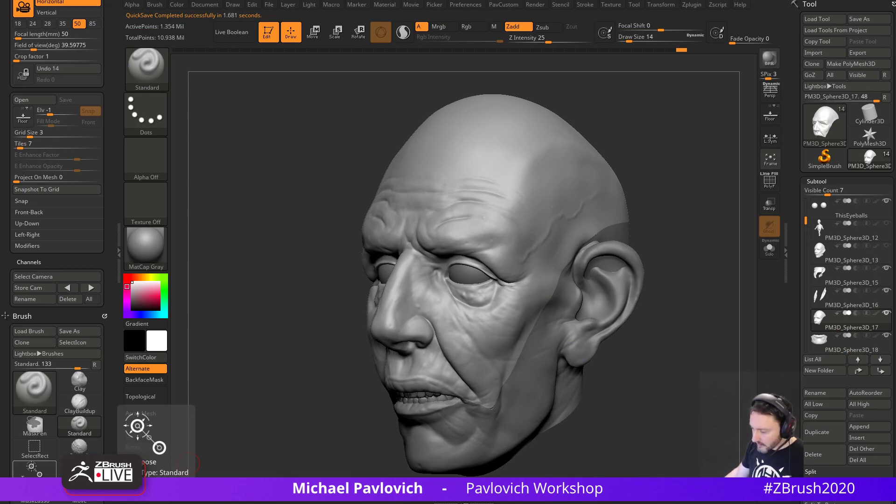
mouse_move(428, 461)
left_click(258, 481)
Open the 03/05/2020 livestream on skin texturing and detailing from the past live streams and skim through it.
scroll(168, 285, "down", 5)
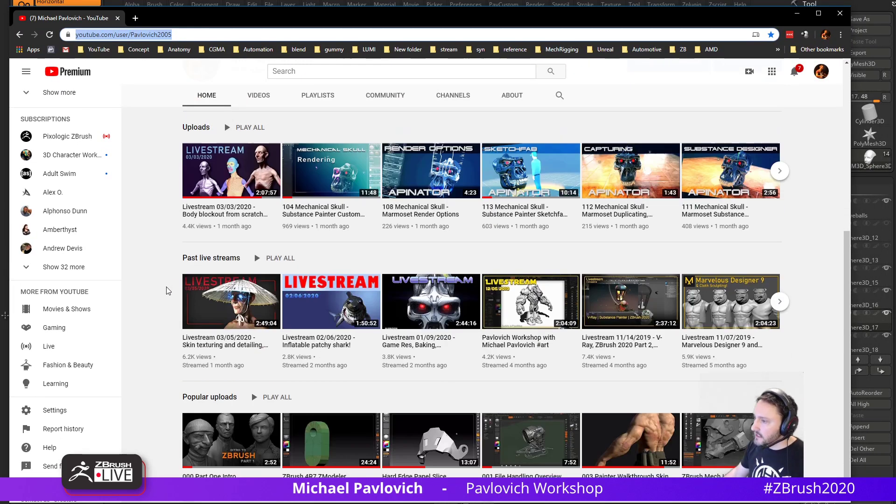
scroll(167, 291, "up", 1)
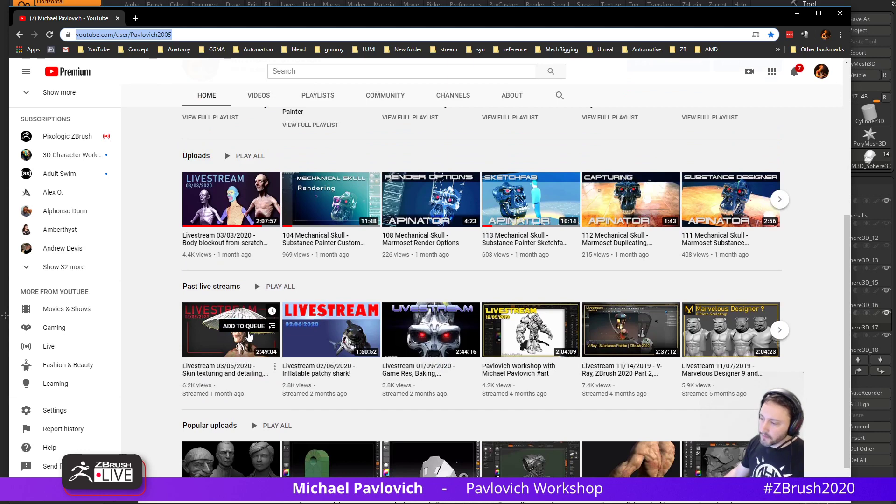
left_click(243, 340)
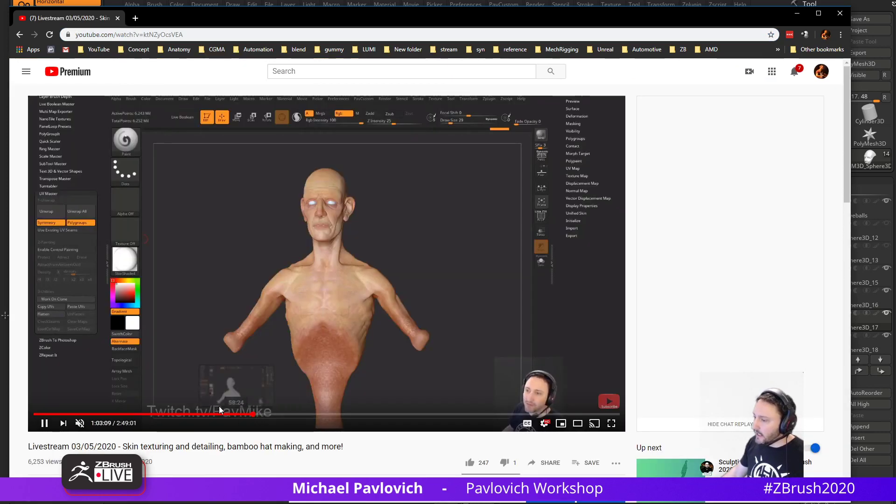
left_click(215, 414)
key("space")
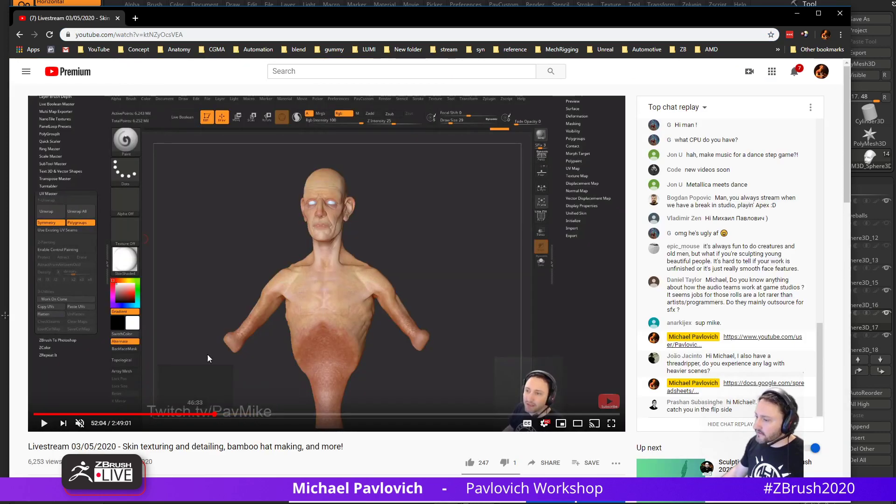
left_click(207, 355)
left_click(111, 414)
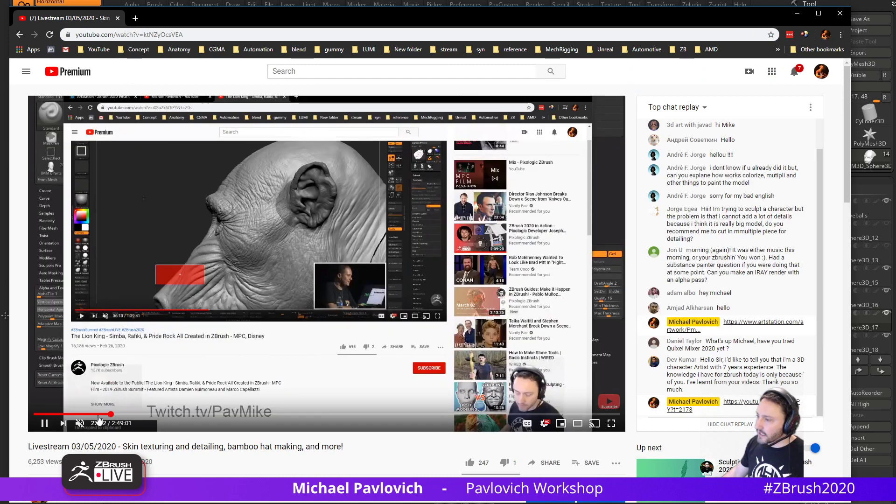
left_click(47, 415)
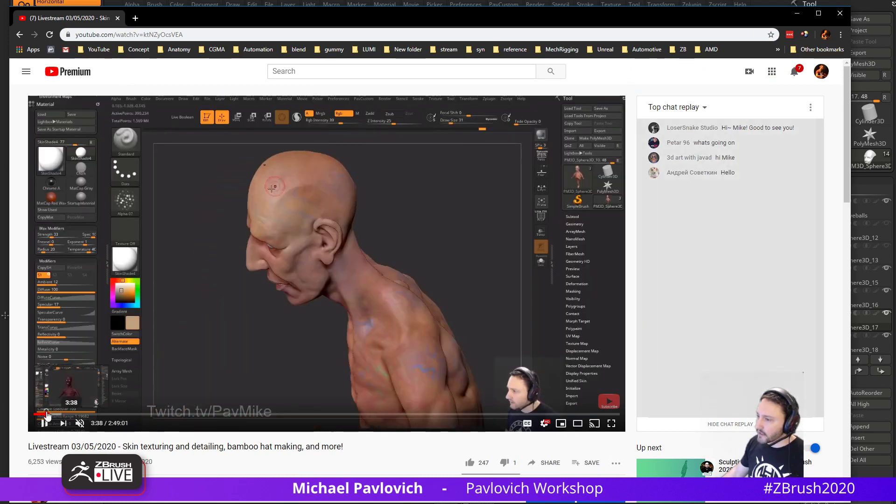
left_click(35, 414)
key("space")
left_click(122, 414)
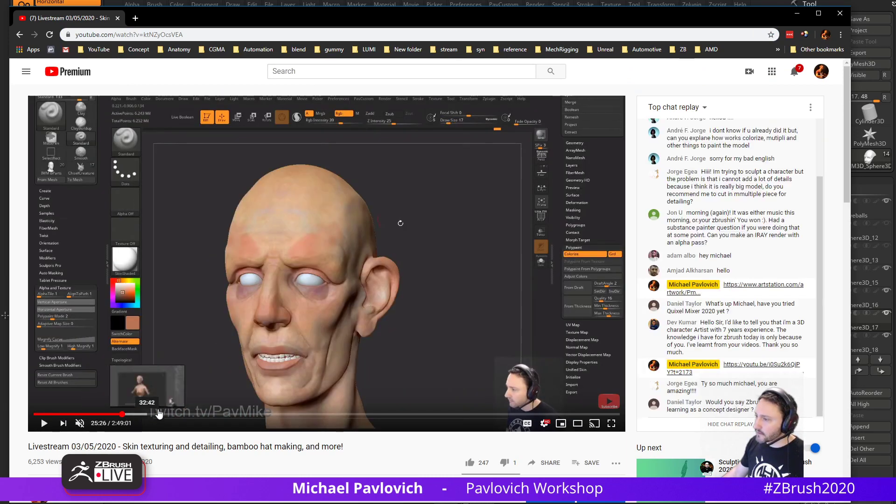
Return to the channel page, open the 03/03/2020 body blockout livestream and skim through its anatomy and head sculpting sections.
left_click(20, 35)
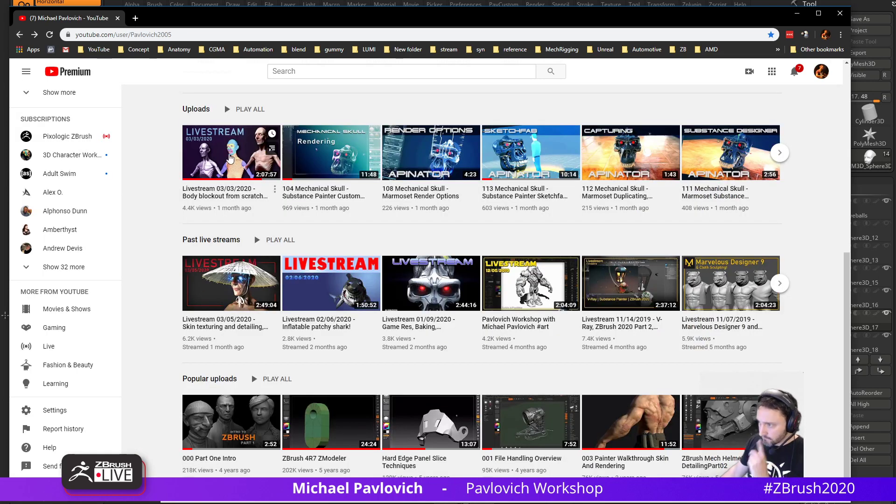
left_click(270, 149)
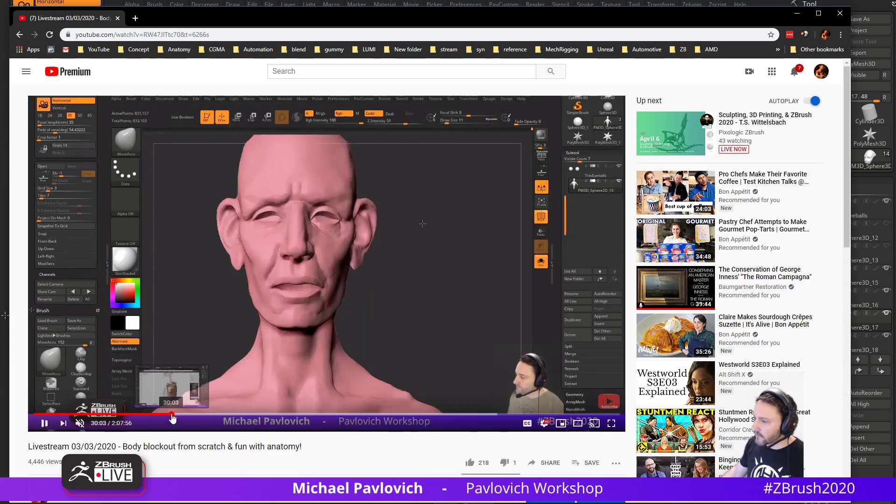
left_click(221, 415)
left_click(351, 414)
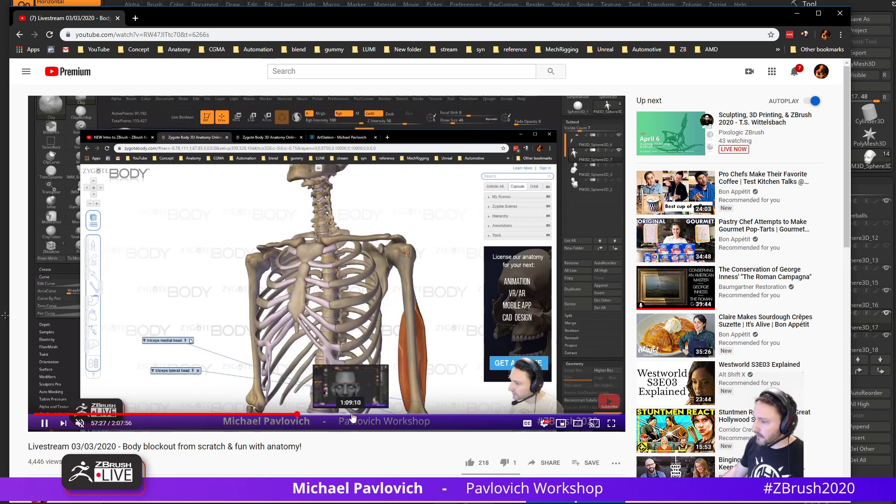
left_click(449, 415)
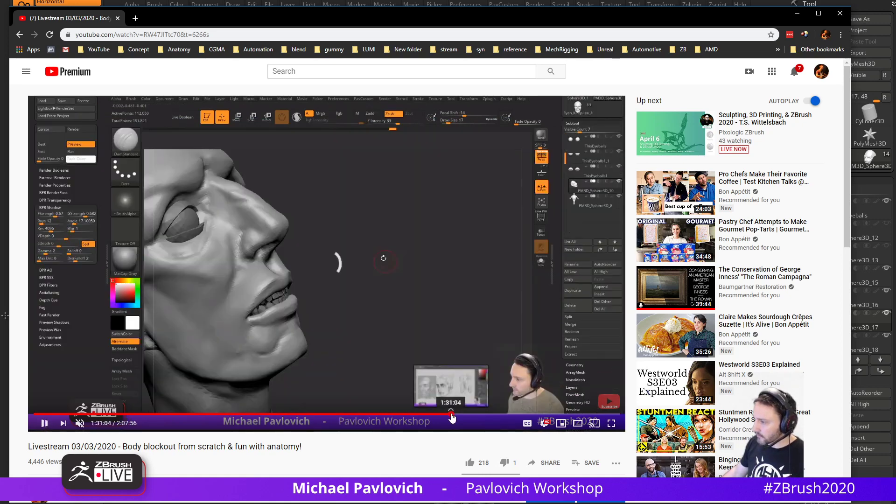
Skim through the remainder of the 03/03/2020 body blockout livestream, covering the retopology and head detailing sections.
left_click(486, 415)
left_click(513, 415)
left_click(525, 415)
left_click(537, 415)
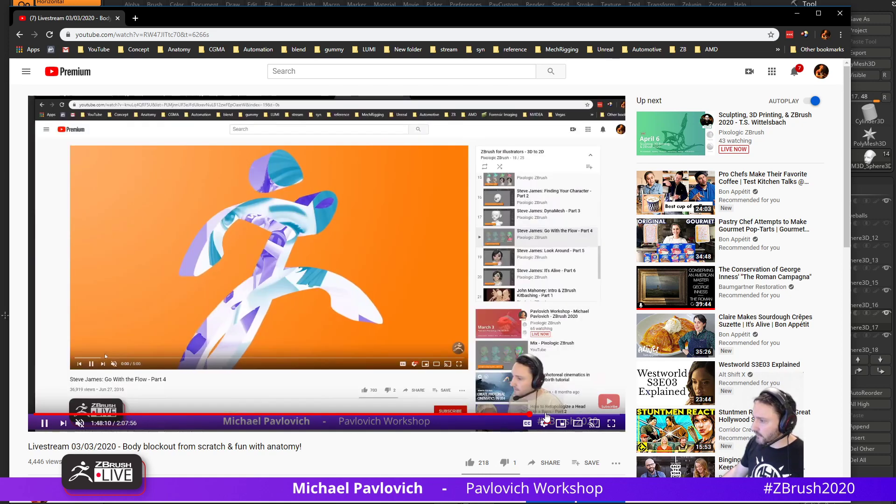
left_click(548, 415)
left_click(574, 415)
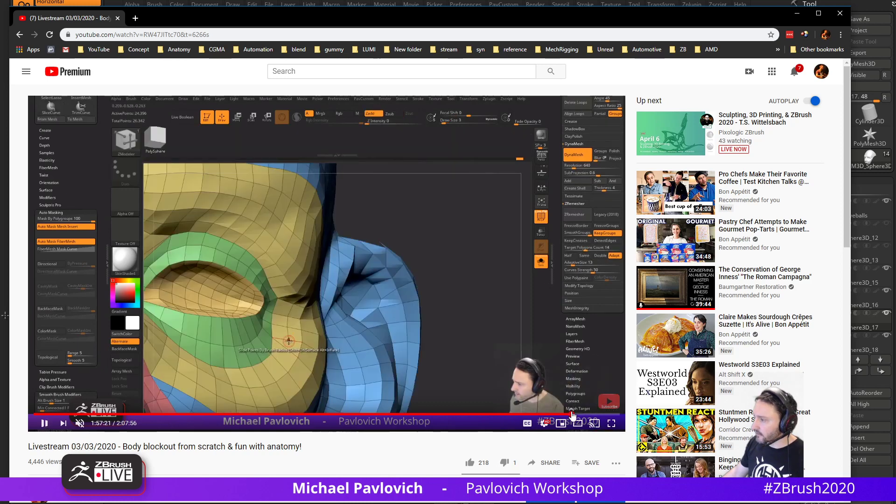
left_click(586, 414)
left_click(589, 415)
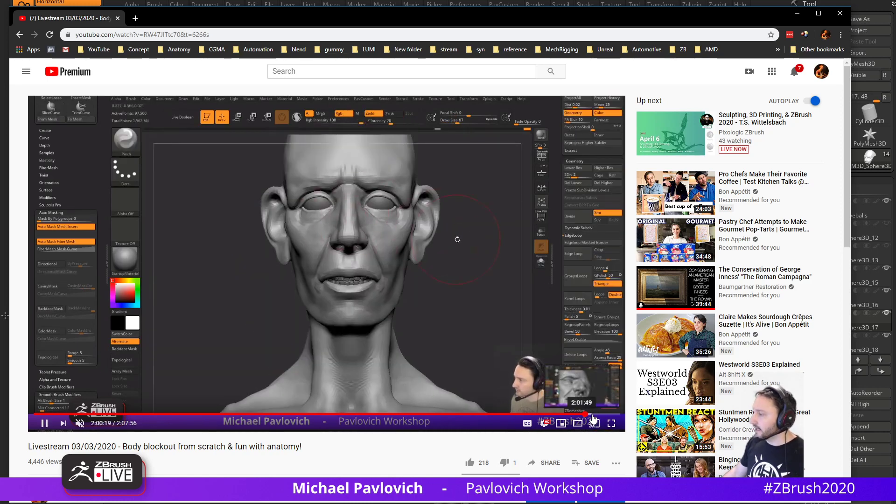
left_click(591, 415)
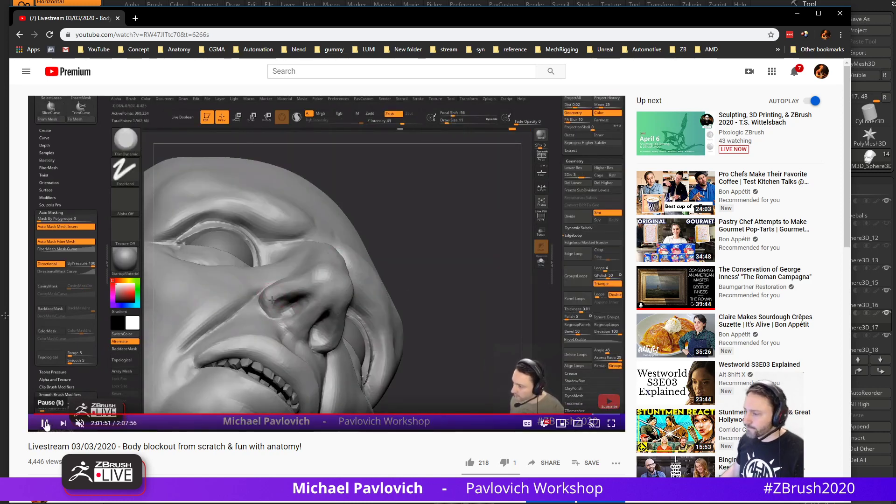
Pause the livestream, return to the YouTube channel page and switch back to ZBrush.
left_click(46, 424)
left_click(19, 35)
left_click(197, 36)
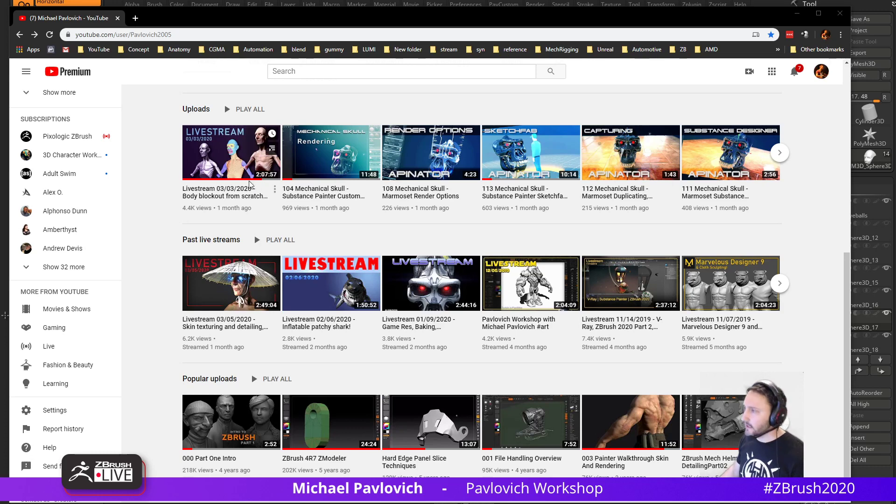
left_click_drag(220, 24, 241, 503)
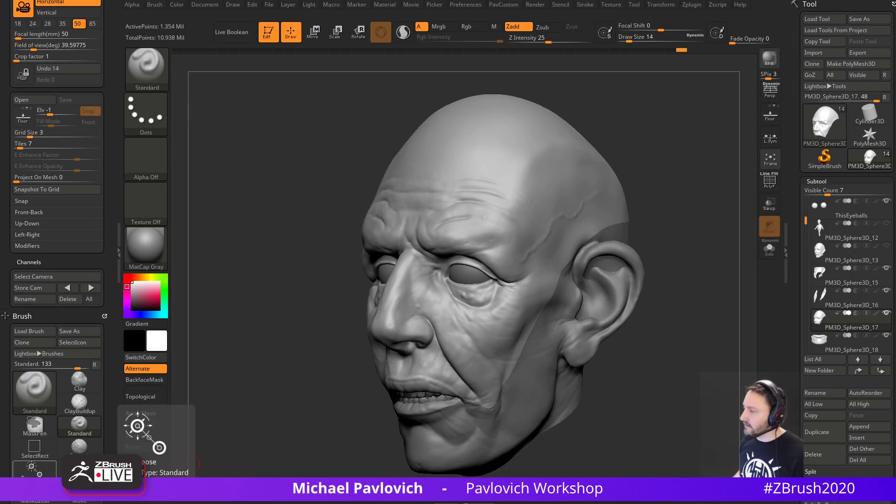
Isolate one half of the face subtool and mask the opposite half, with the whole face shown and the Move gizmo active.
mouse_move(711, 192)
left_mouse_down()
mouse_move(692, 198)
mouse_move(705, 214)
mouse_move(684, 213)
left_mouse_up()
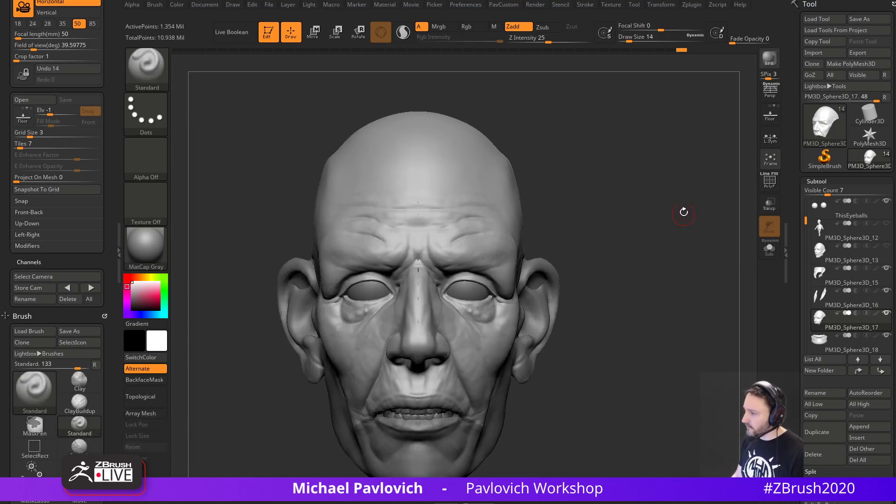
mouse_move(597, 176)
left_mouse_down()
mouse_move(619, 161)
mouse_move(562, 190)
left_mouse_up()
key("w")
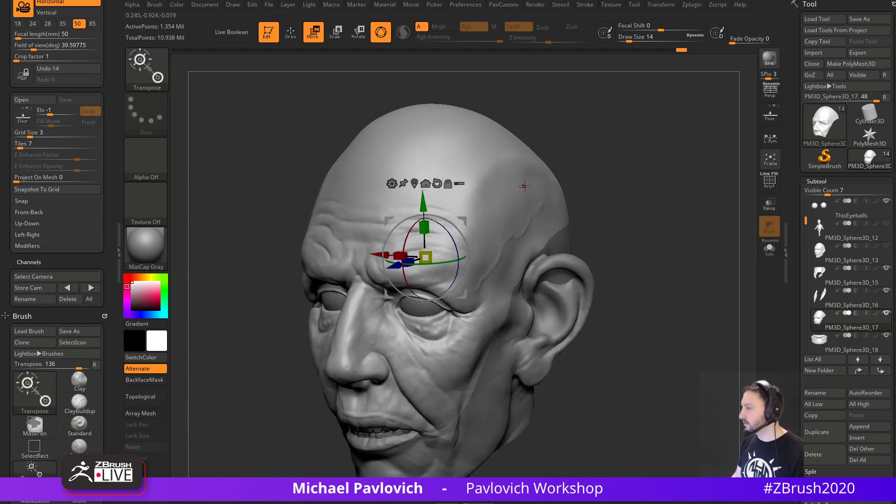
key("q")
left_click_drag(517, 190, 636, 180)
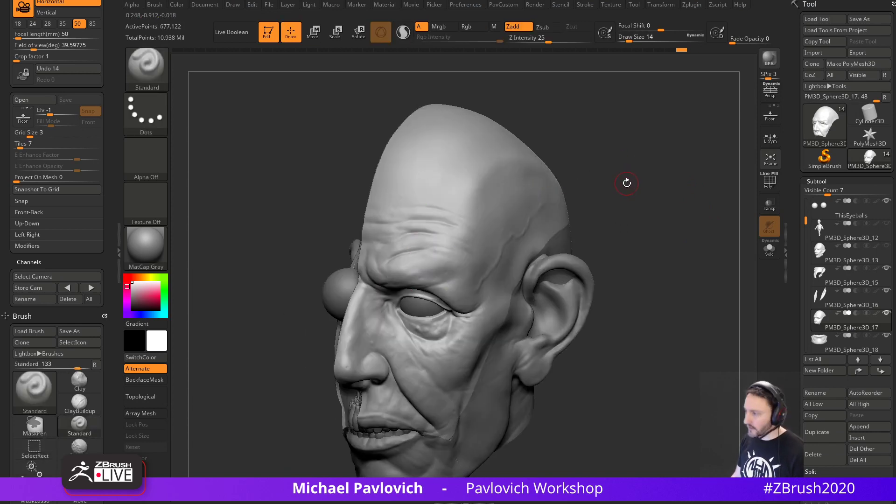
left_click(628, 182, "ctrl")
left_click(633, 170, "ctrl+shift")
left_click(636, 169, "ctrl")
left_click_drag(638, 168, 629, 167, "shift")
key("w")
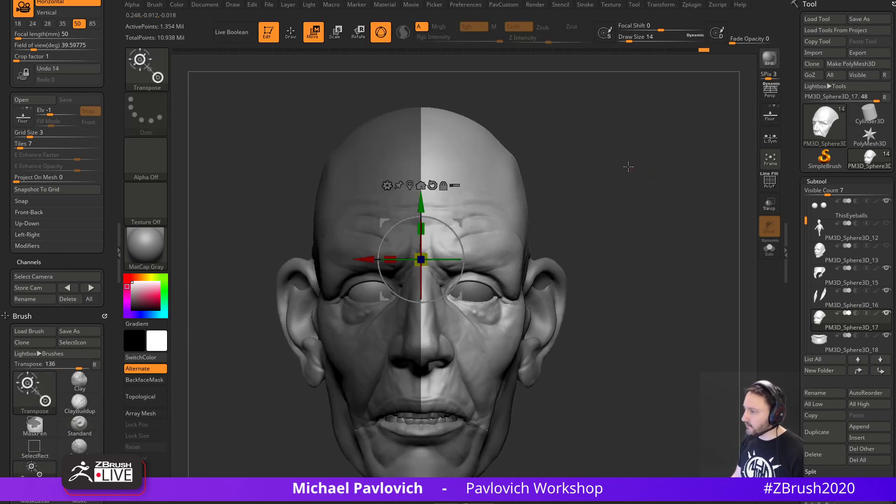
Try moving the unmasked half of the face sideways to expose the inner head, and undo the move.
left_click_drag(458, 223, 579, 197, "alt")
left_click_drag(666, 212, 615, 213)
left_click_drag(675, 159, 695, 123, "shift")
left_click_drag(559, 232, 599, 233)
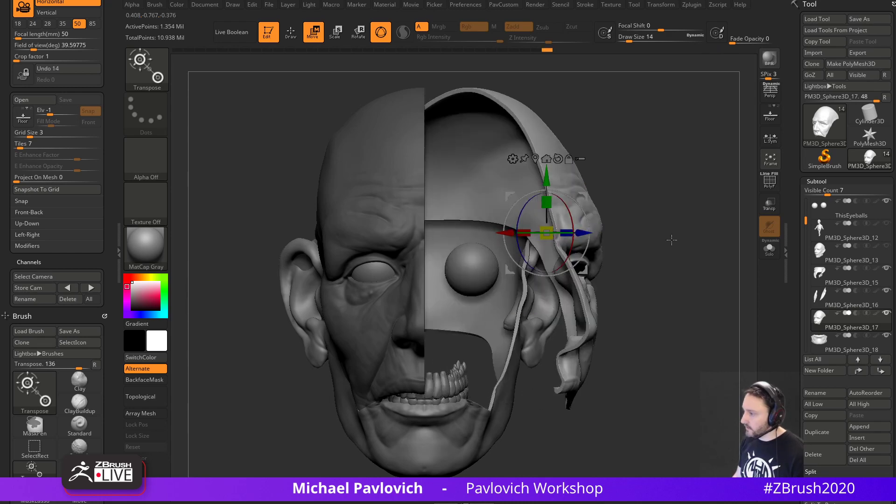
mouse_move(673, 240)
left_mouse_down()
mouse_move(660, 177)
mouse_move(668, 240)
mouse_move(656, 211)
mouse_move(672, 234)
mouse_move(656, 229)
mouse_move(656, 237)
mouse_move(649, 212)
left_mouse_up()
key("ctrl+z")
key("q")
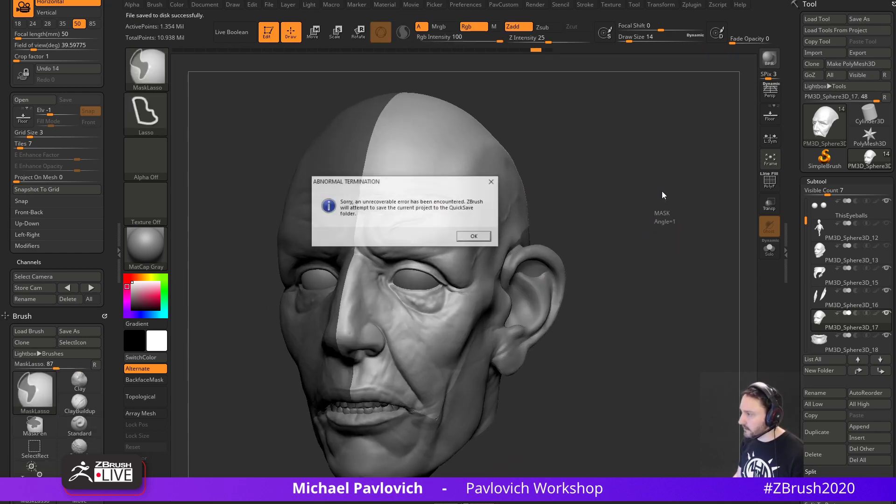
Acknowledge the crash notices, reopen ZBrush and restore the Recovered_3569 project from QuickSave.
left_click(474, 237)
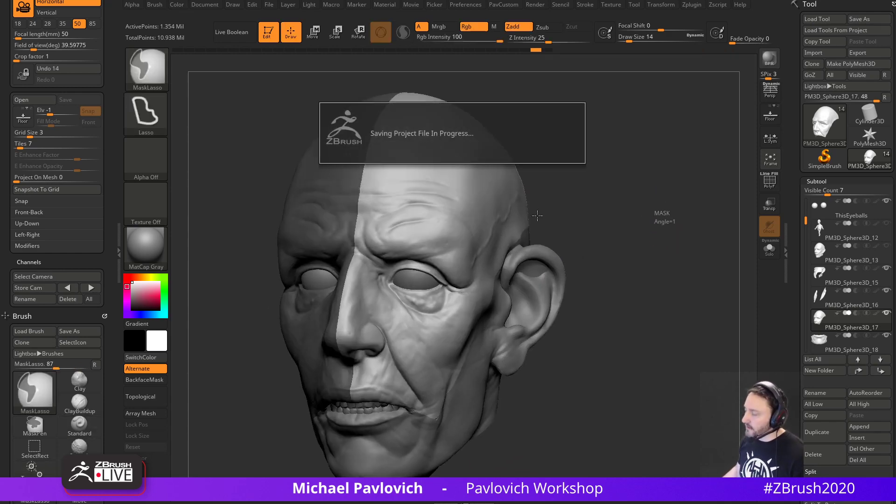
left_click(472, 235)
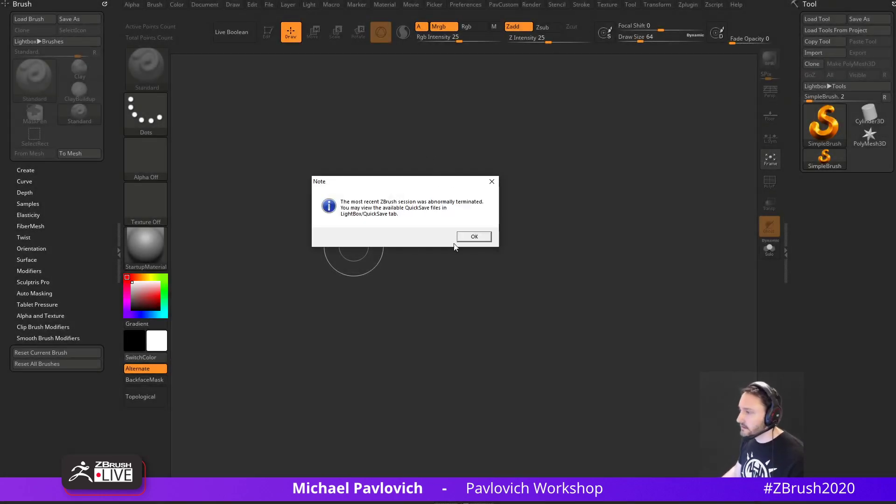
left_click(464, 238)
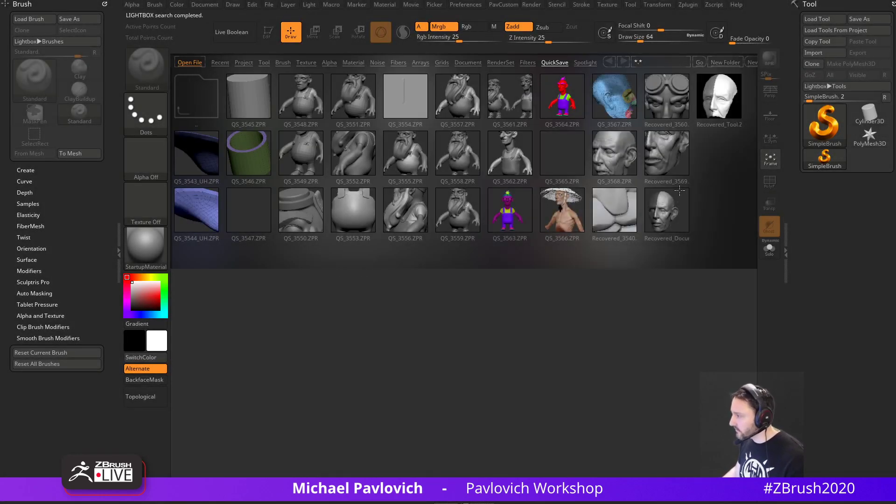
left_click(678, 96)
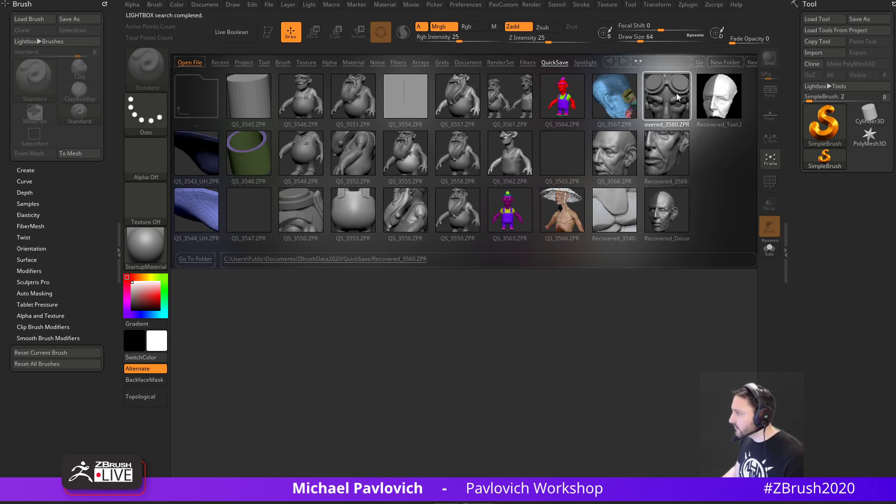
left_click(671, 168)
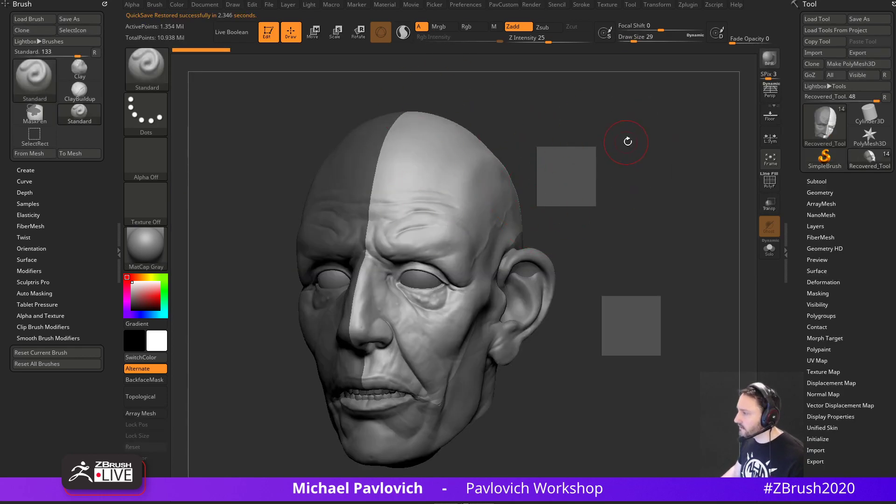
Clear the mask from the restored face subtool.
mouse_move(628, 141)
right_mouse_down()
mouse_move(656, 170)
mouse_move(660, 142)
right_mouse_up()
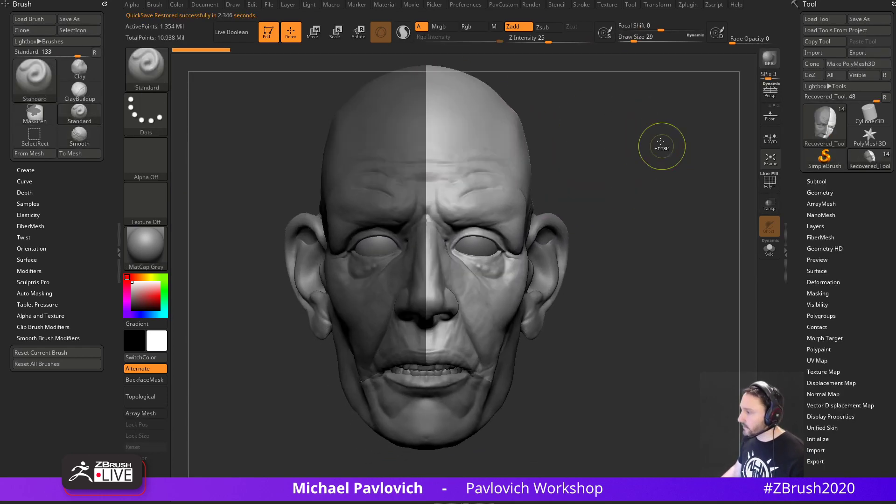
left_click_drag(661, 142, 691, 178, "ctrl")
right_click_drag(691, 178, 649, 167, "alt")
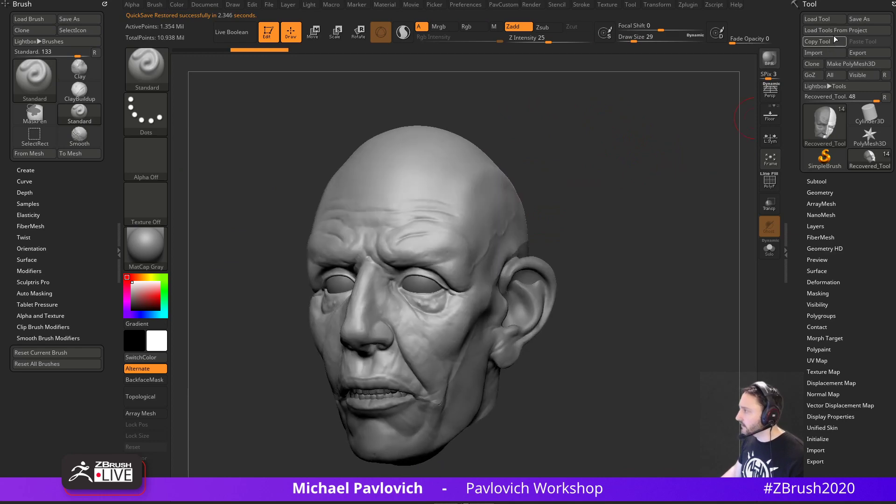
Save the recovered tool as SplitHead in the Gauntly folder under D:\streaming.
left_click(858, 18)
scroll(140, 150, "up", 10)
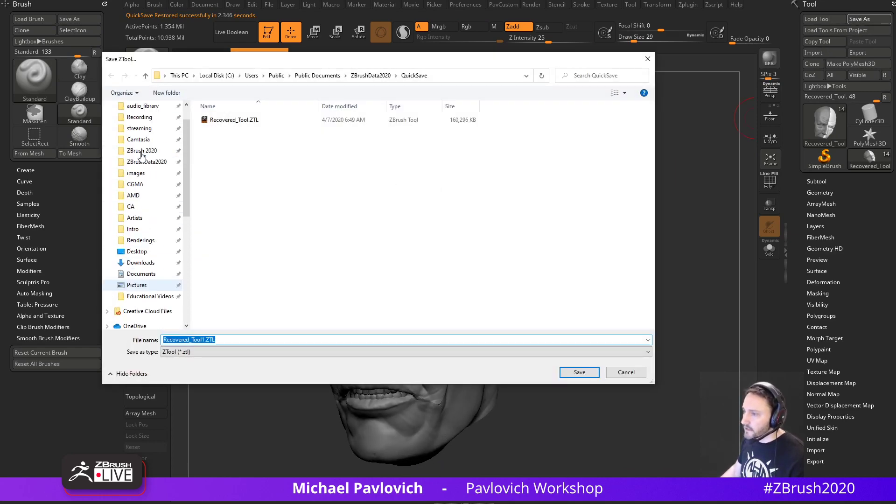
left_click(151, 162)
double_click(236, 122)
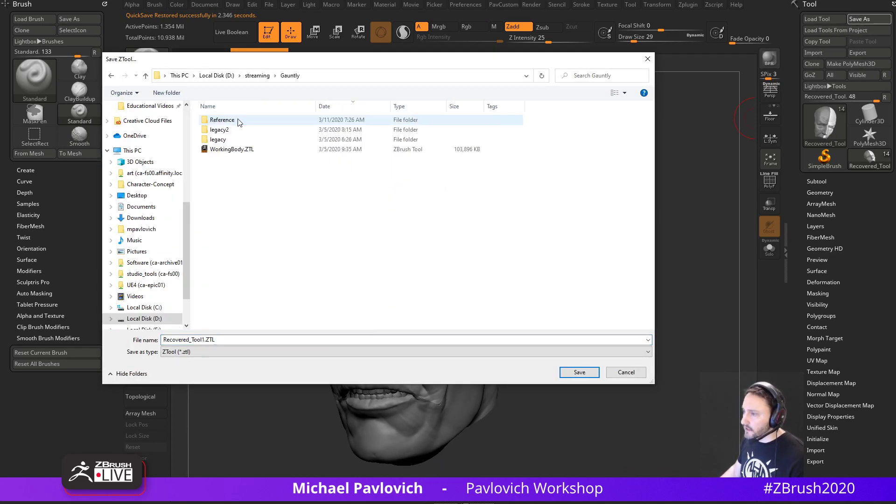
left_click(236, 149)
double_click(182, 339)
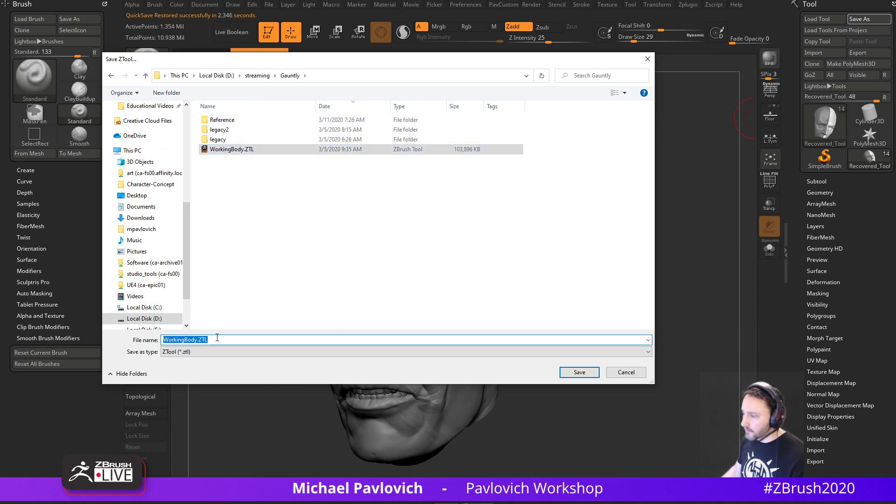
type("SplitHead")
key("Return")
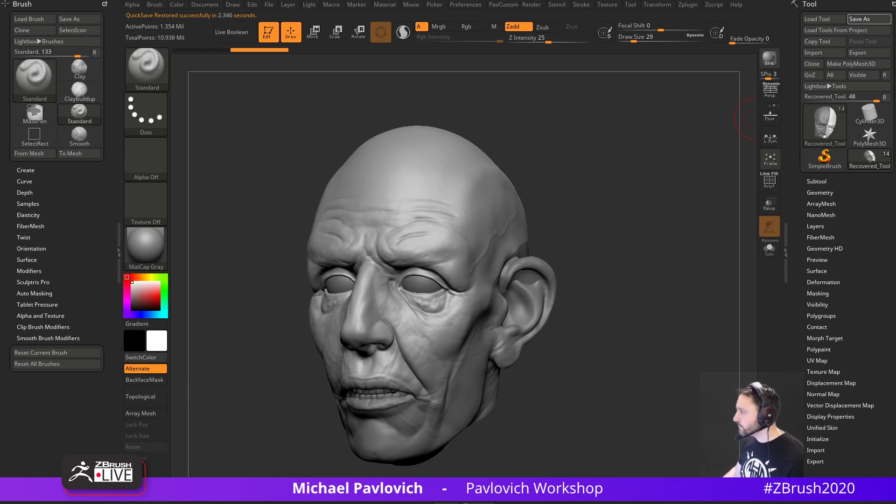
Set the brush draw size to 9 and expand the subtool list.
mouse_move(560, 154)
left_mouse_down()
mouse_move(605, 136)
mouse_move(594, 246)
mouse_move(662, 164)
mouse_move(629, 210)
mouse_move(653, 205)
left_mouse_up()
key("s")
left_click(620, 211)
key("s")
left_click(621, 278)
left_click_drag(594, 274, 631, 277)
left_click(817, 182)
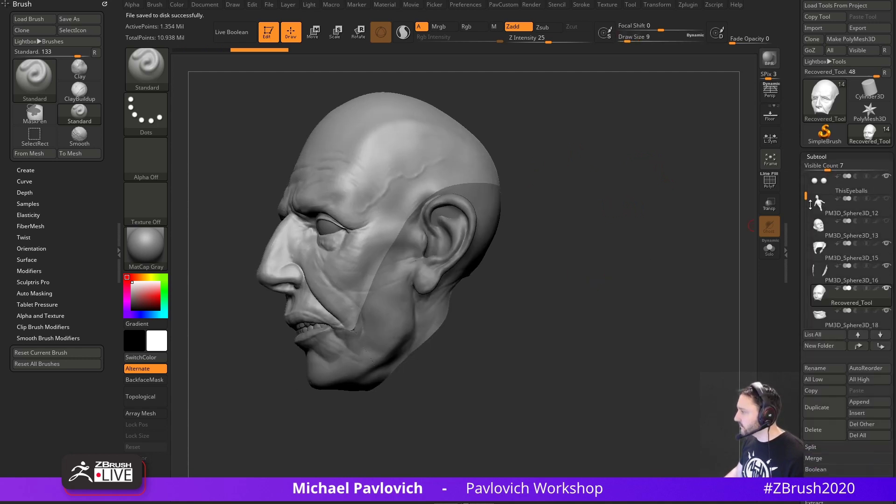
Isolate the full body subtool PM3D_Sphere3D_12 with its polyframe displayed and lower it to subdivision level 1.
left_click(835, 214)
left_click(769, 250)
mouse_move(721, 239)
left_mouse_down()
mouse_move(663, 234)
mouse_move(718, 235)
left_mouse_up()
key("shift+f")
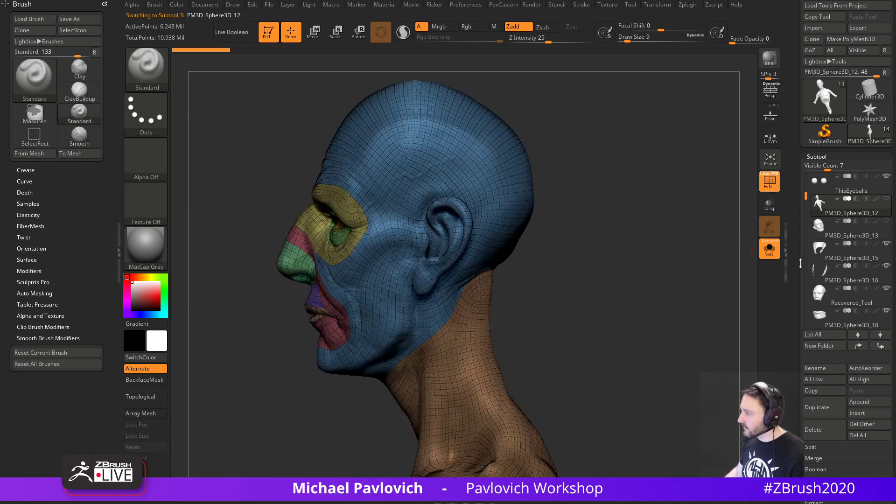
left_click_drag(801, 263, 791, 161)
left_click(818, 166)
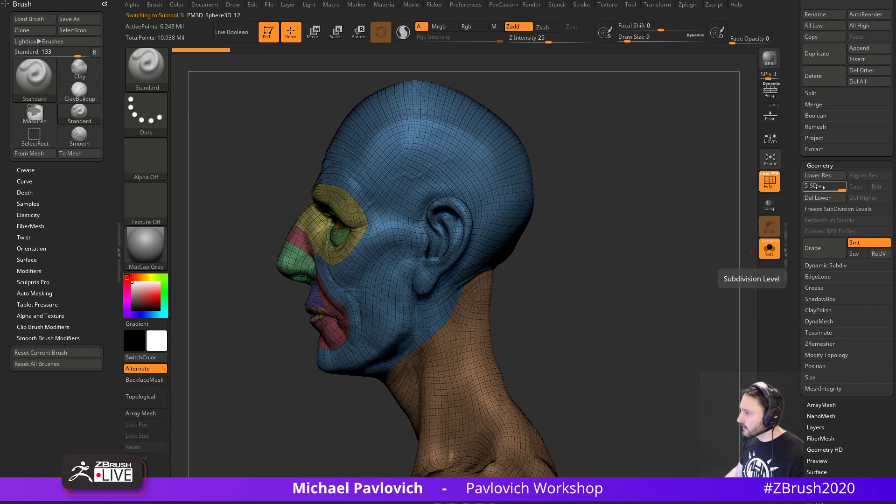
left_click_drag(821, 187, 809, 187)
Hide the head polygroups of the body mesh and delete the hidden geometry, keeping the neck, torso and arms.
left_click_drag(542, 287, 514, 270, "alt")
left_click(421, 167, "ctrl+shift")
left_click(438, 239, "ctrl+shift")
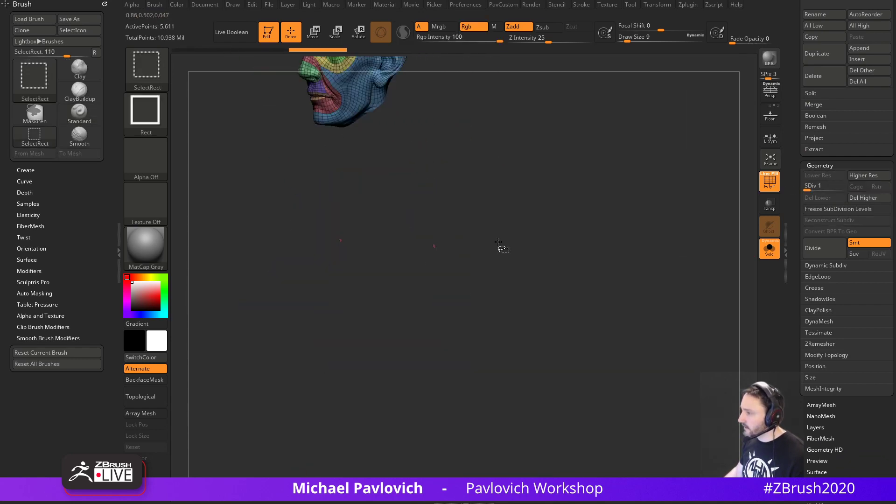
left_click_drag(553, 192, 590, 315, "ctrl+shift")
mouse_move(610, 267)
left_mouse_down()
mouse_move(537, 224)
mouse_move(569, 173)
mouse_move(619, 151)
mouse_move(663, 224)
mouse_move(680, 305)
left_mouse_up()
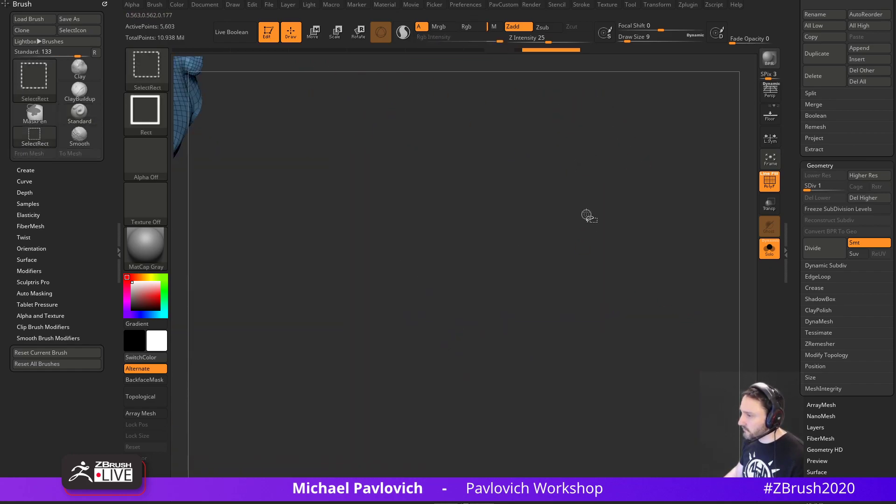
left_click(587, 215, "ctrl+shift")
left_click_drag(662, 254, 608, 270)
key("2")
left_click(570, 180)
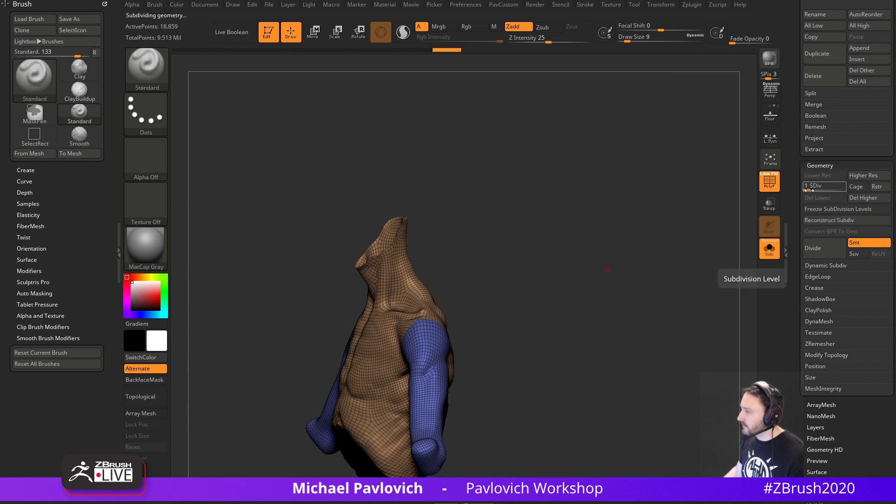
Raise the headless body to subdivision level 5 and turn off its polyframe display.
left_click_drag(809, 190, 839, 188)
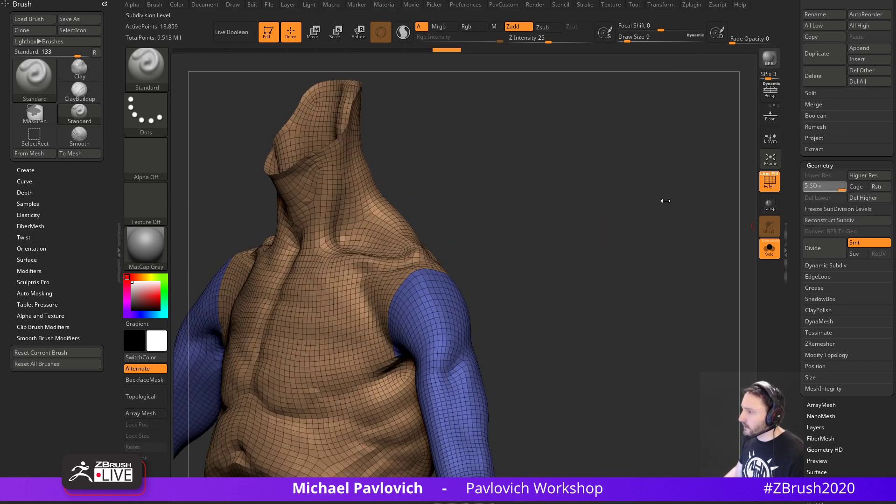
left_click_drag(657, 203, 728, 186)
left_click(770, 182)
mouse_move(652, 197)
left_mouse_down("alt")
mouse_move(620, 161)
mouse_move(640, 190)
mouse_move(626, 156)
mouse_move(631, 176)
mouse_move(523, 114)
left_mouse_up("alt")
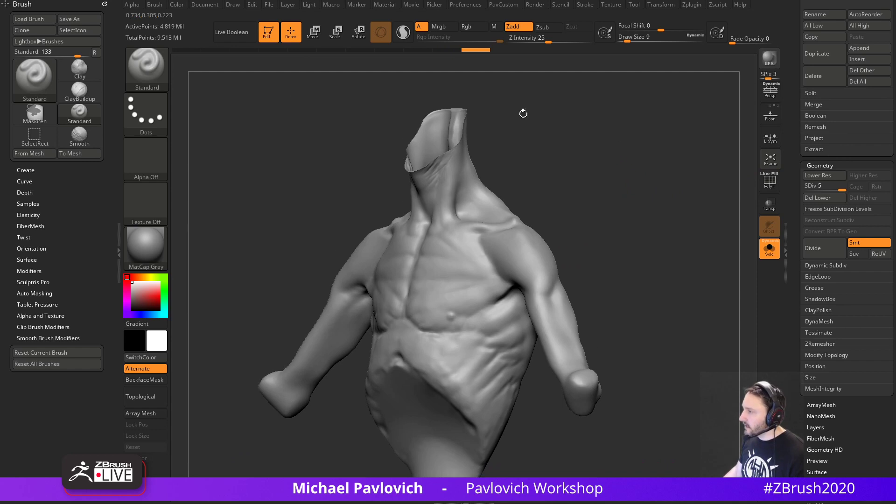
Mark the body's earliest history state as projection source and project its details onto the headless body with Project History.
left_click_drag(469, 50, 181, 52)
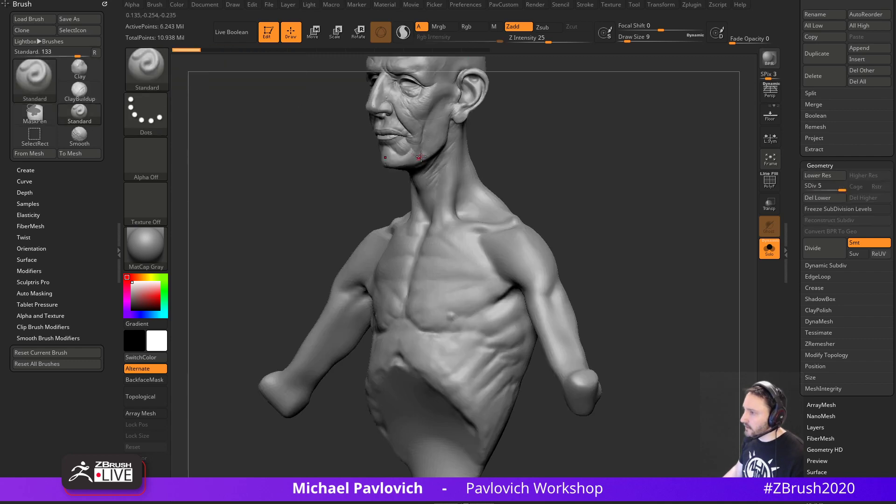
left_click(485, 53)
left_click_drag(649, 217, 640, 192)
key("shift")
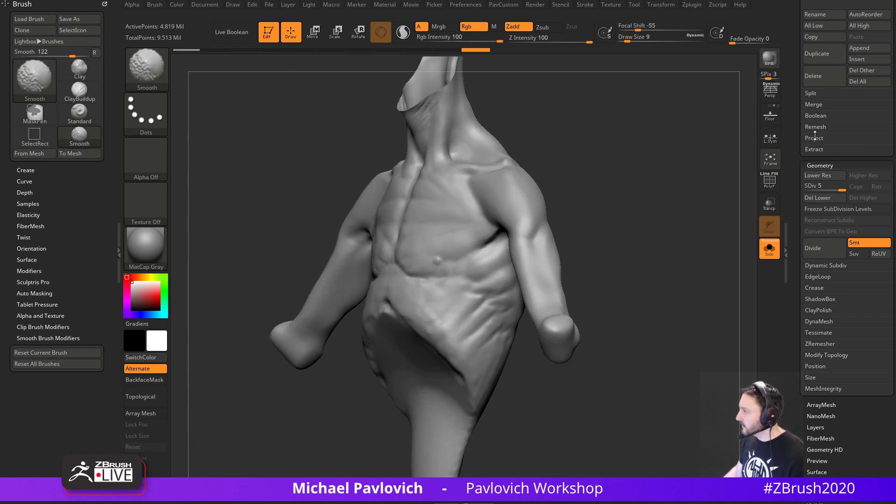
left_click(814, 138)
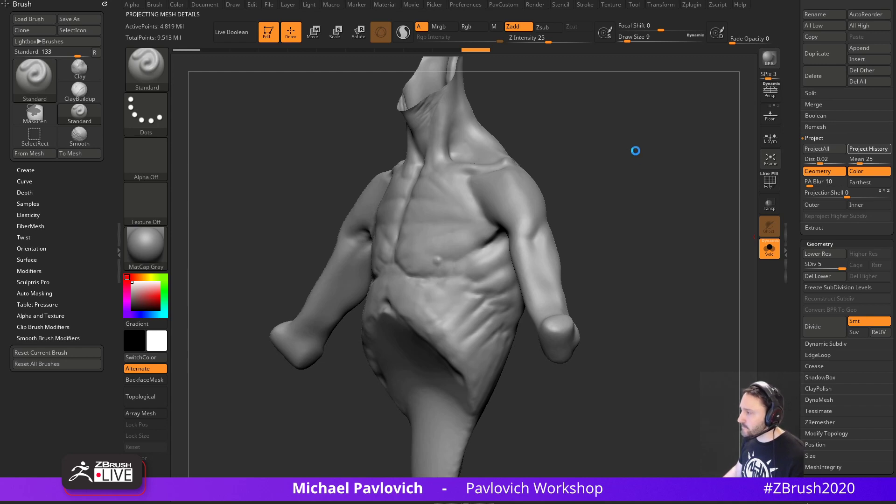
left_click_drag(636, 151, 637, 150)
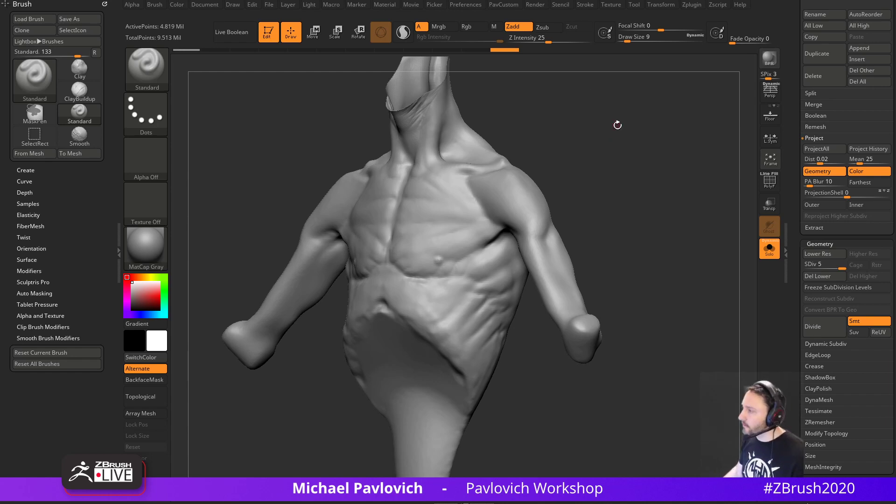
Compare the torso detail before and after the projection by stepping through the undo history.
mouse_move(618, 125)
left_mouse_down()
mouse_move(677, 173)
mouse_move(621, 118)
left_mouse_up()
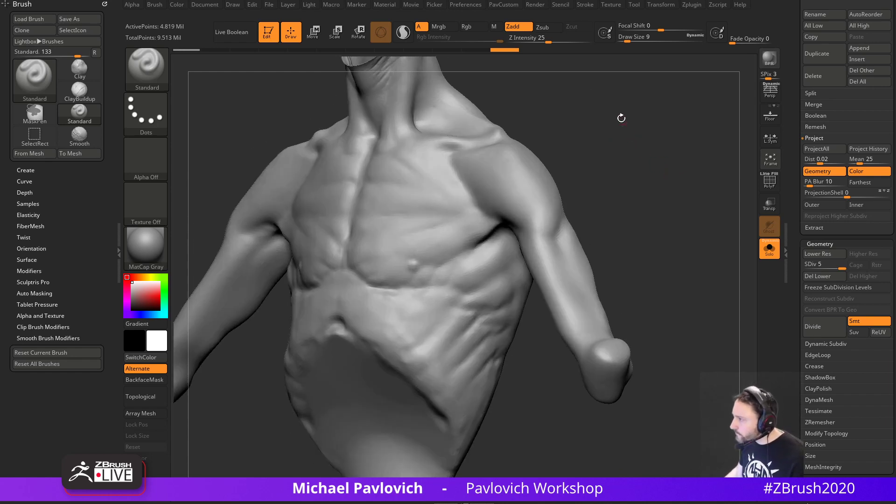
left_click(480, 49)
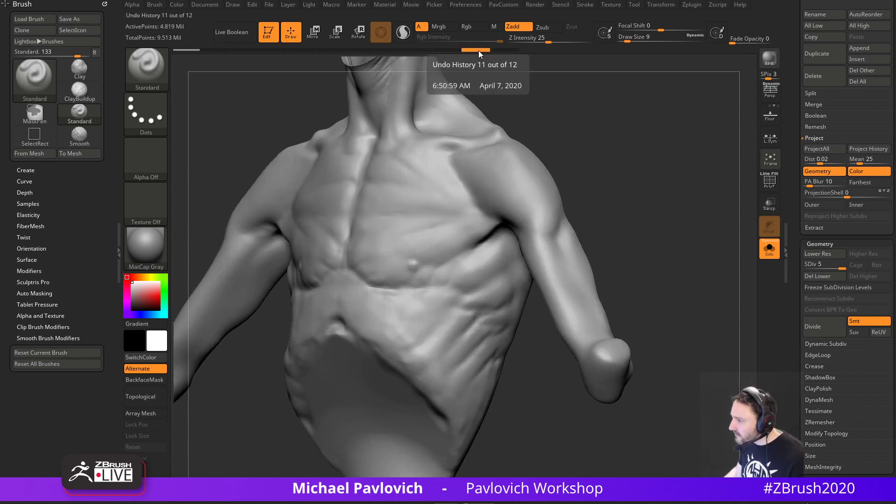
left_click(504, 49)
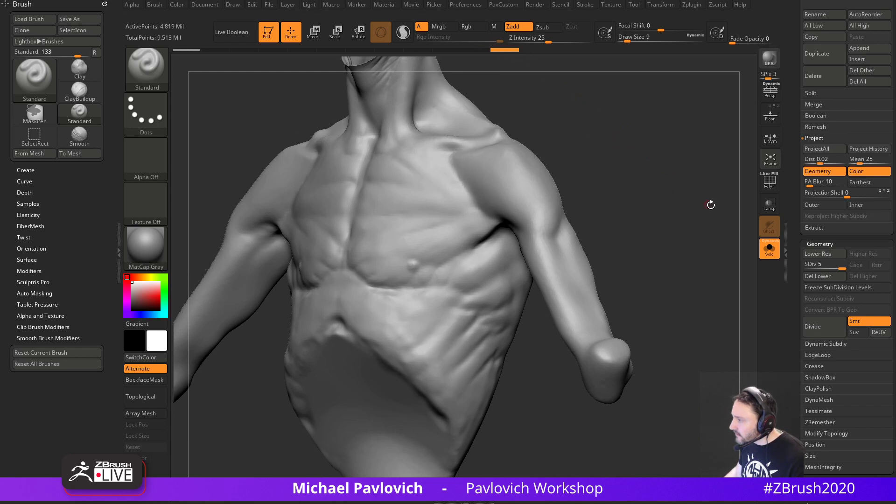
Turn on polypaint display for the headless body and leave Solo mode to see it with the head.
left_click_drag(721, 236, 731, 191, "alt")
left_click_drag(795, 160, 806, 298)
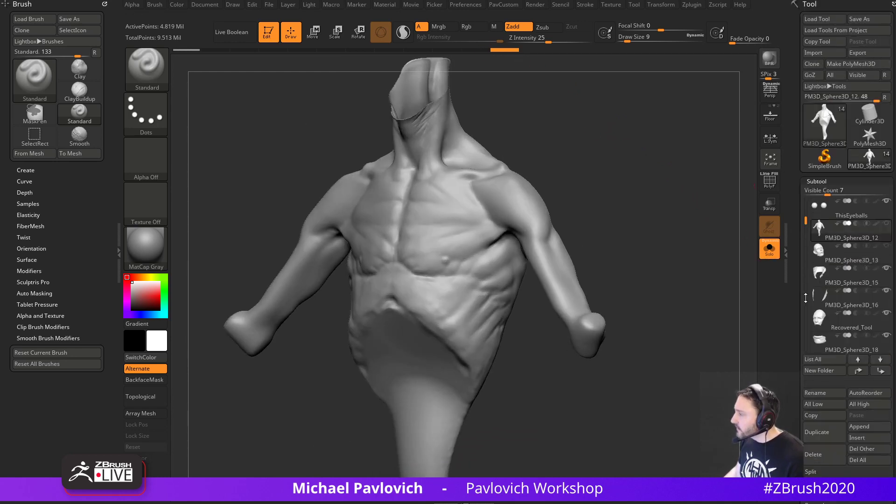
left_click(877, 225)
left_click_drag(658, 207, 745, 242)
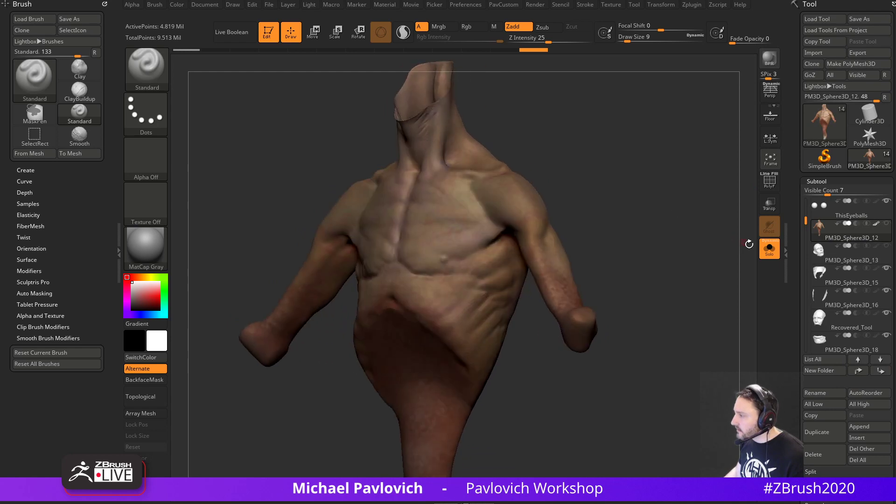
left_click(768, 248)
left_click_drag(697, 227, 611, 310)
left_click_drag(570, 282, 492, 320)
mouse_move(475, 239)
left_mouse_down()
mouse_move(619, 256)
mouse_move(576, 273)
left_mouse_up()
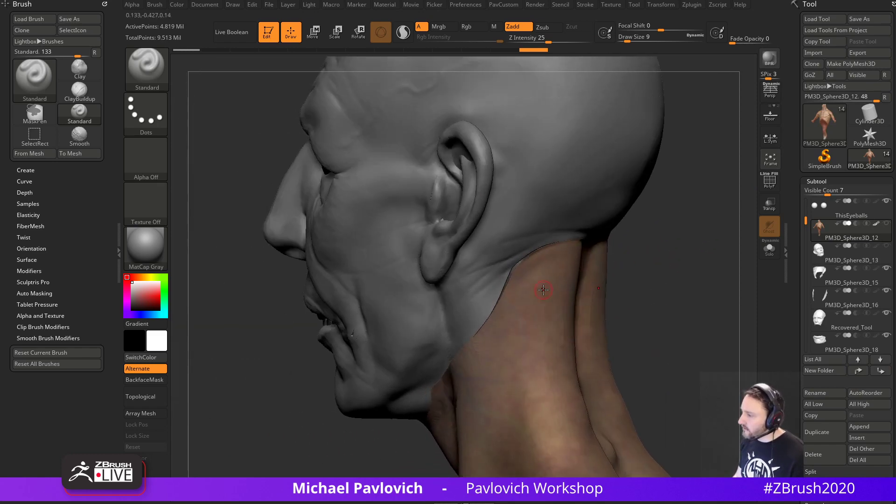
Adjust the neck where it meets the head and jaw using the Move brush at draw size 68.
left_click_drag(654, 265, 600, 259)
key("s")
mouse_move(506, 277)
left_mouse_down()
mouse_move(560, 278)
mouse_move(460, 300)
mouse_move(501, 330)
left_mouse_up()
key("b")
key("m")
key("v")
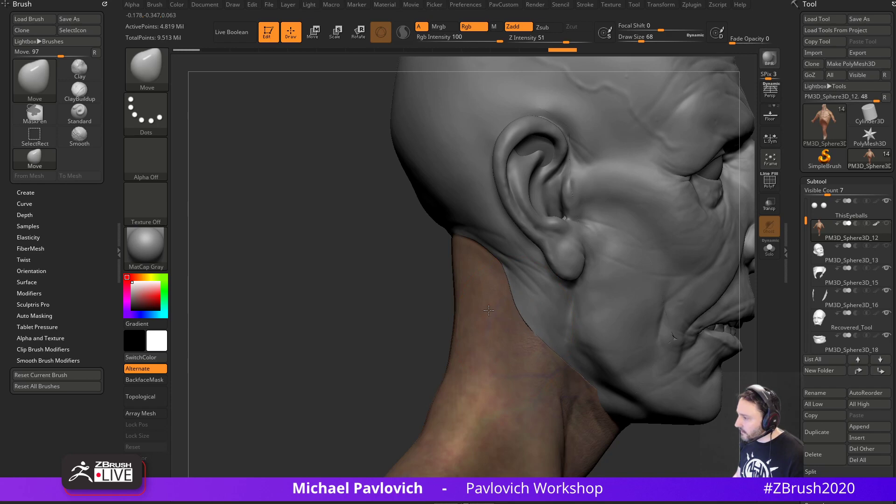
mouse_move(489, 311)
right_mouse_down()
mouse_move(359, 301)
mouse_move(387, 296)
right_mouse_up()
Switch back to the Standard brush and set its draw size to 13.
key("b")
key("s")
key("t")
key("s")
right_click_drag(611, 278, 404, 285, "alt")
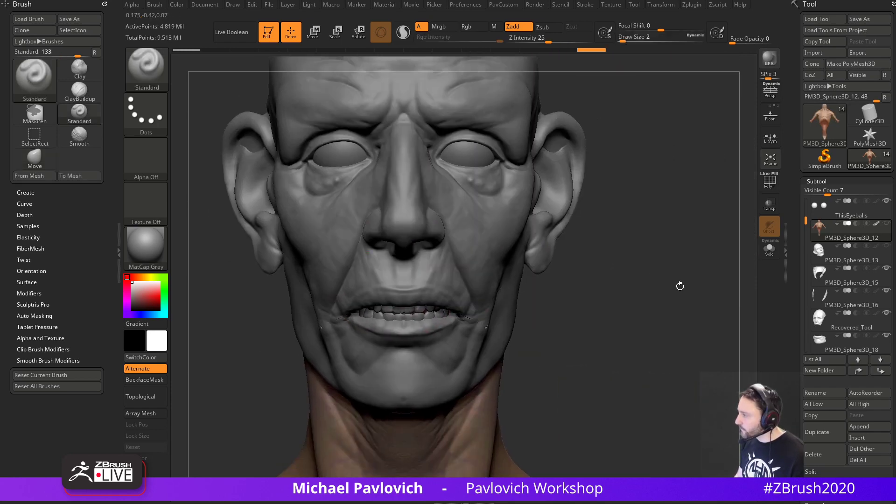
right_click_drag(680, 286, 637, 292)
key("s")
left_click_drag(628, 298, 635, 298)
right_click_drag(635, 297, 666, 293, "alt")
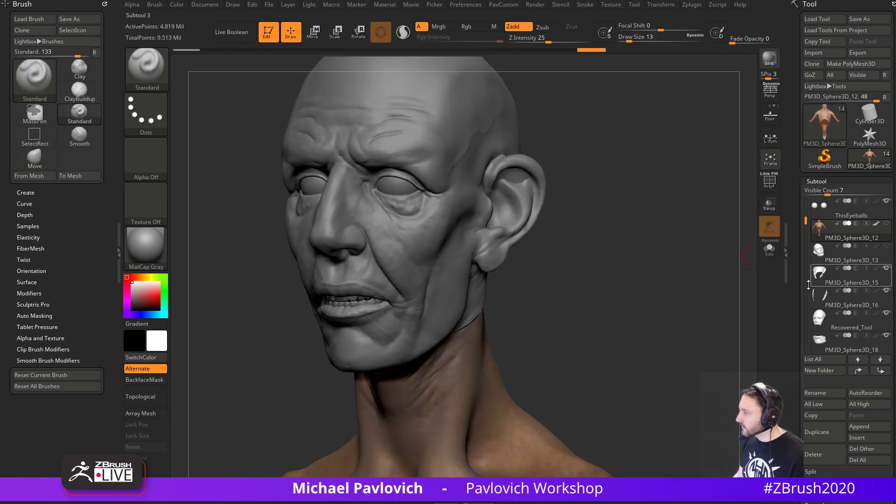
Duplicate the headless body subtool and reselect the original PM3D_Sphere3D_12.
key("ctrl+shift+d")
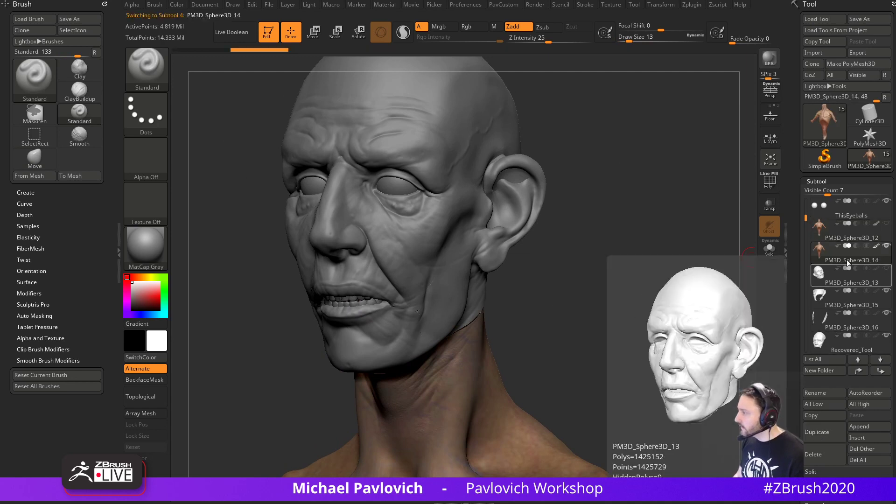
left_click(846, 240)
right_click_drag(643, 284, 677, 296, "ctrl")
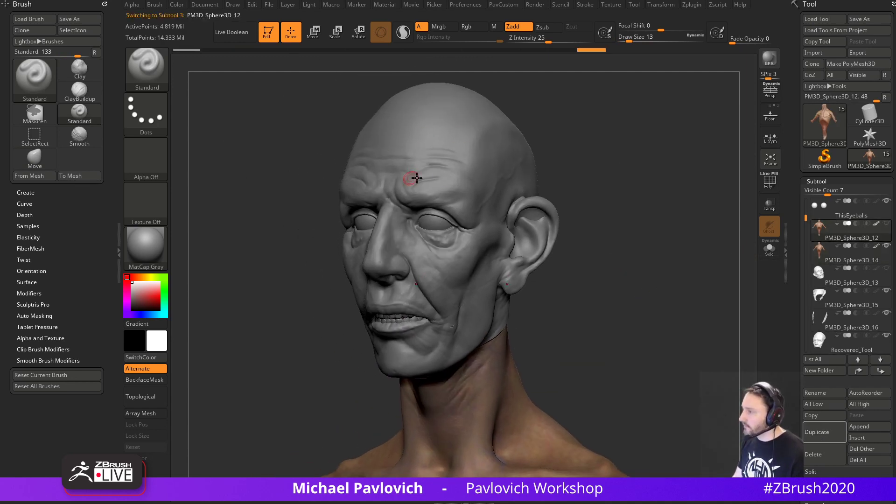
right_click_drag(631, 236, 645, 252, "alt")
key("s")
left_click_drag(645, 253, 649, 256)
mouse_move(648, 260)
right_mouse_down()
mouse_move(663, 269)
mouse_move(663, 244)
right_mouse_up()
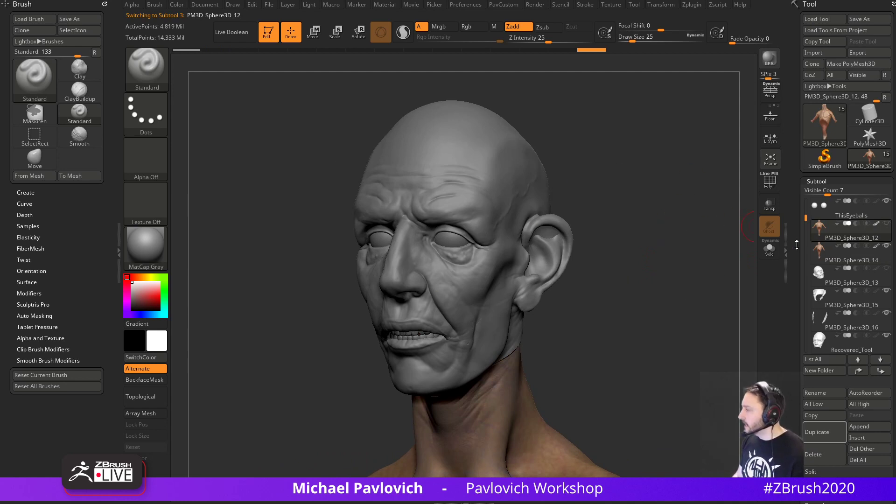
Return PM3D_Sphere3D_12 to its earliest history state with the full head and delete its undo history.
left_click_drag(586, 49, 165, 57)
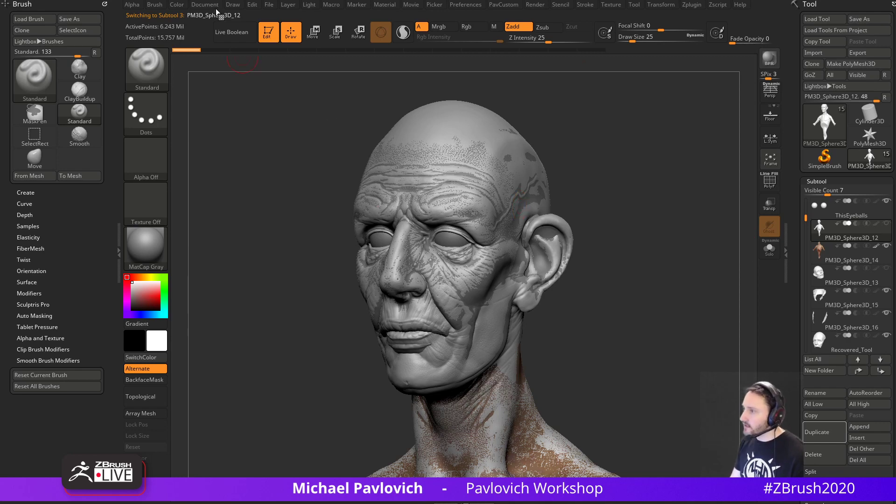
left_click(252, 5)
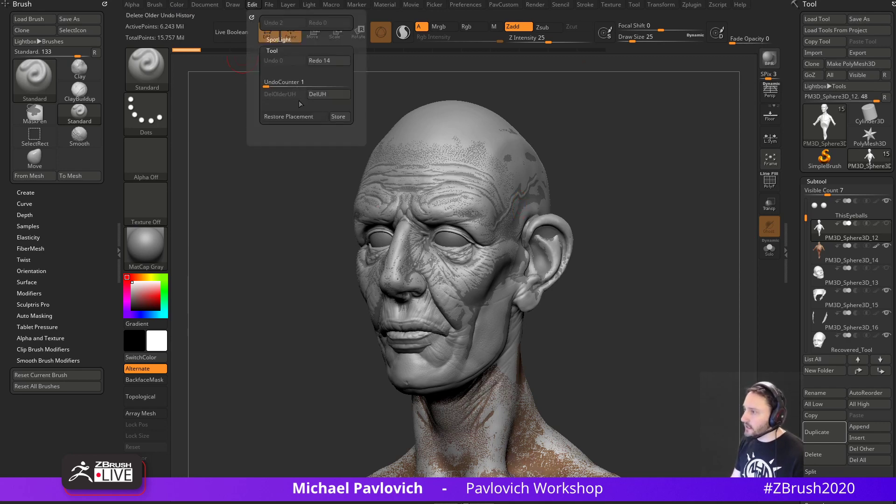
left_click(322, 96)
Isolate the restored full-body subtool and turn on its polypaint display.
mouse_move(748, 293)
left_mouse_down("alt")
mouse_move(743, 270)
mouse_move(703, 276)
mouse_move(694, 295)
mouse_move(702, 289)
mouse_move(664, 321)
mouse_move(651, 316)
mouse_move(690, 291)
left_mouse_up("alt")
key("alt+s")
left_click(877, 224)
key("s")
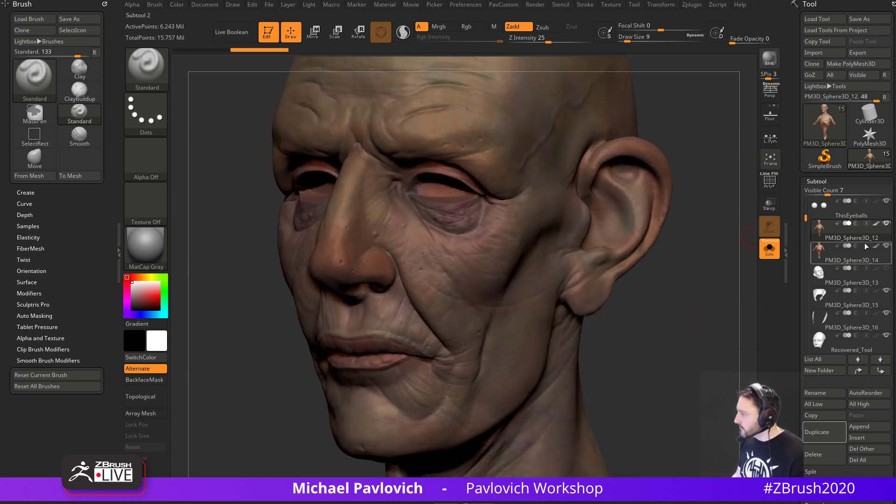
Select the Recovered_Tool face subtool and display its polyframe.
left_click_drag(805, 218, 805, 227)
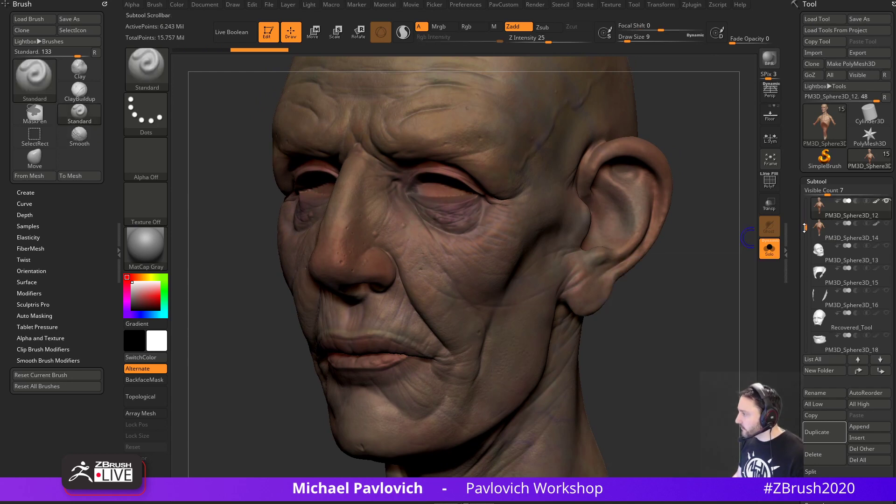
mouse_move(837, 261)
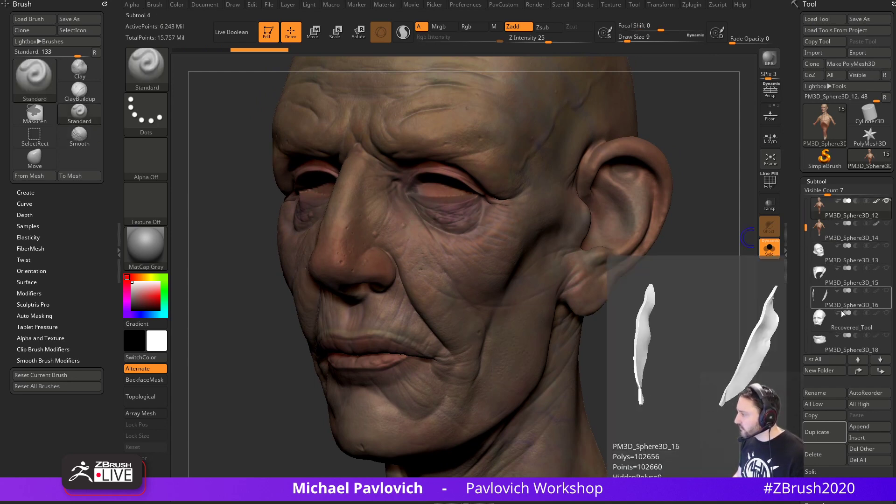
left_click(841, 329)
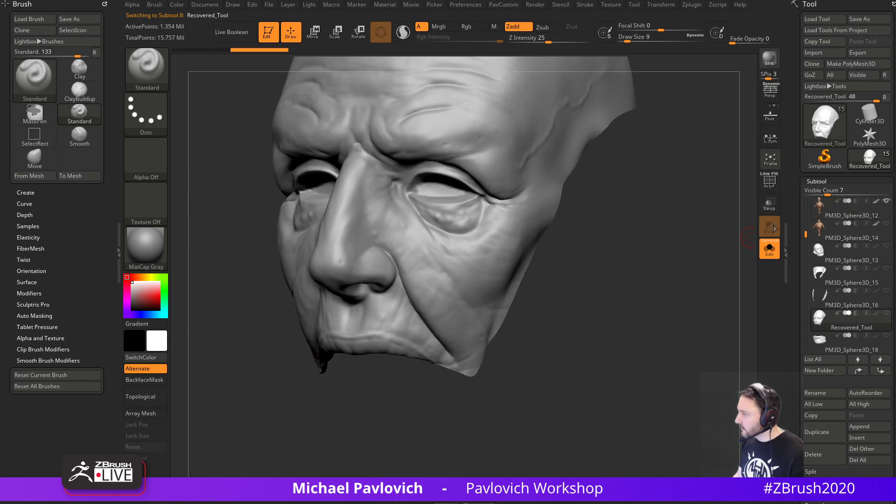
key("shift+f")
left_click_drag(693, 226, 696, 248)
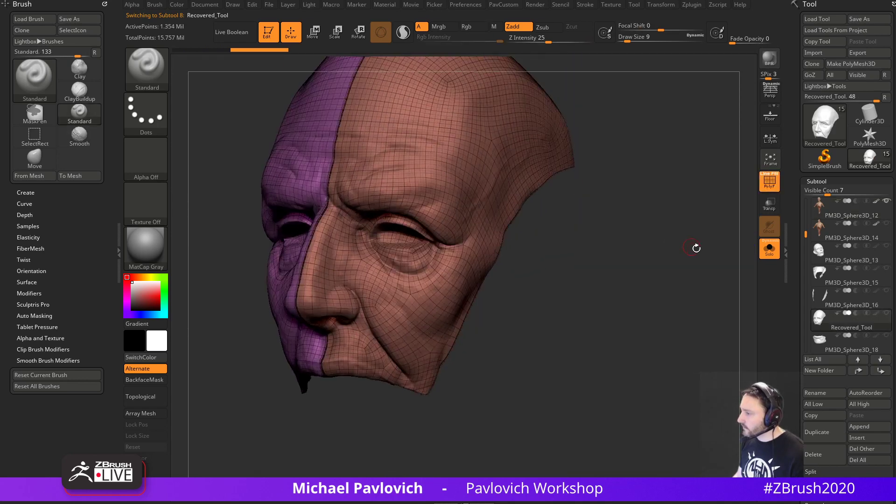
Delete the face mesh's lower subdivision levels and split its purple half into a separate subtool with Split Hidden.
scroll(795, 287, "down", 5)
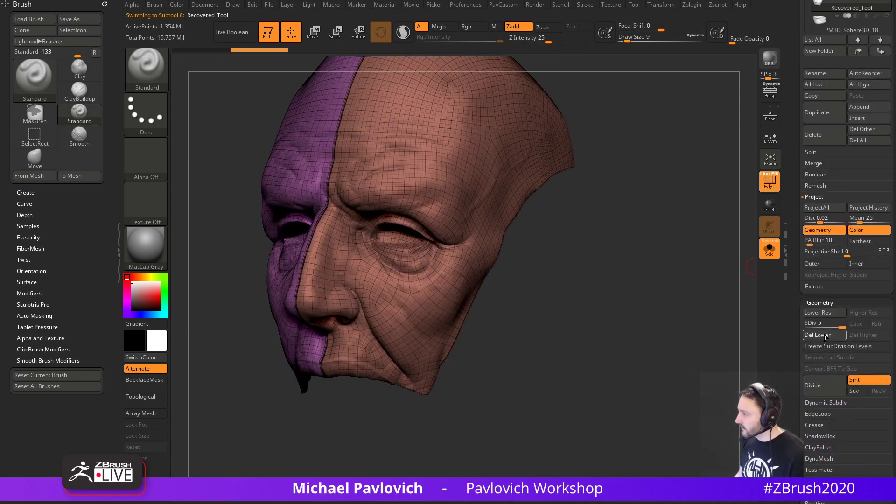
left_click(826, 337)
left_click(459, 193, "ctrl+shift")
key("2")
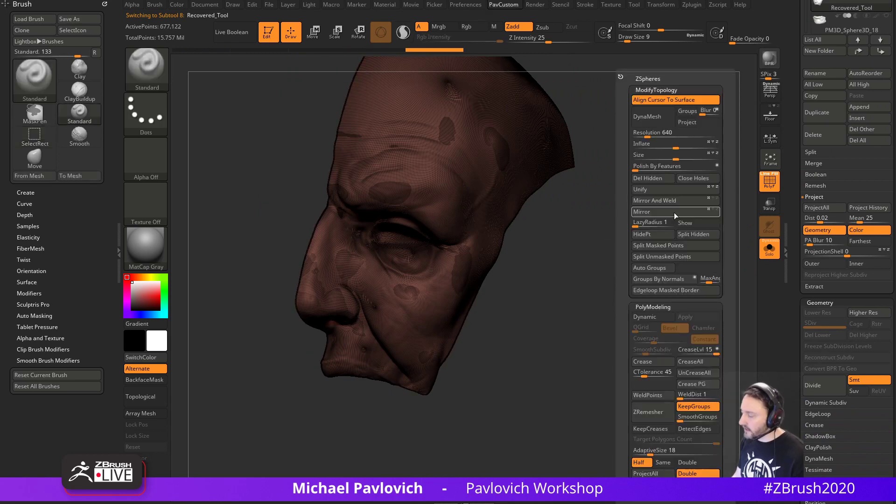
left_click(693, 236)
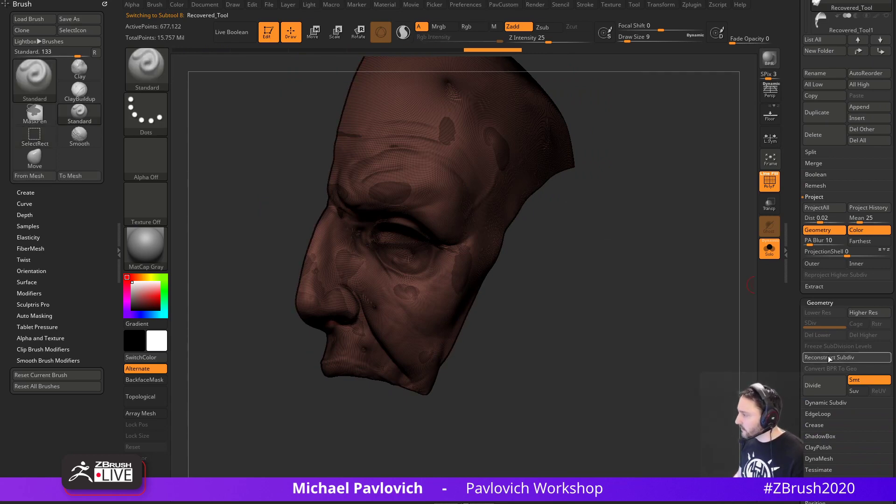
Reconstruct the remaining face half's subdivision levels, set it to level 5 and turn off Solo mode.
left_click(832, 357)
left_click_drag(670, 287, 762, 282)
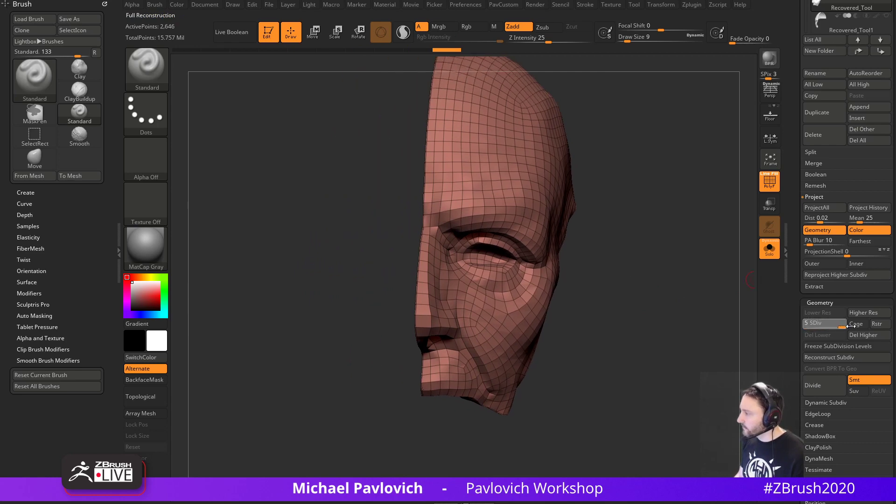
left_click_drag(851, 326, 854, 326)
left_click_drag(796, 285, 798, 386)
left_click(770, 253)
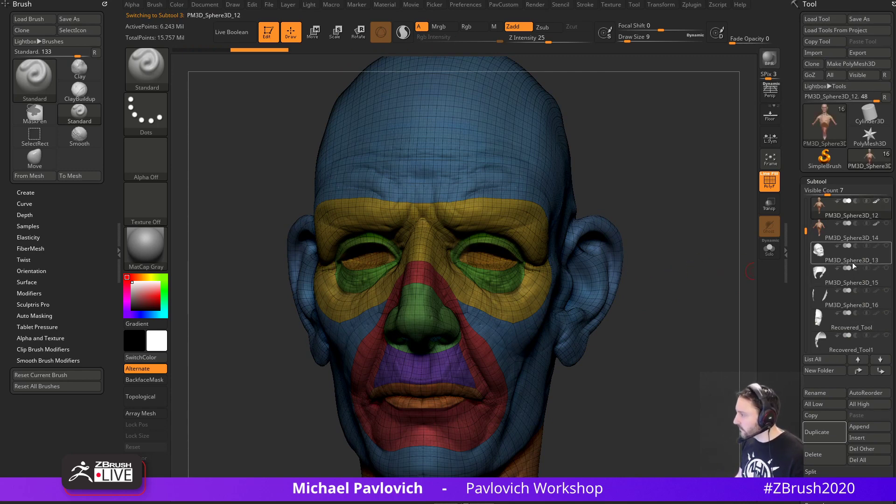
Select the other face half, Recovered_Tool1, reconstruct its subdivision levels and return it to the highest level.
scroll(840, 280, "down", 3)
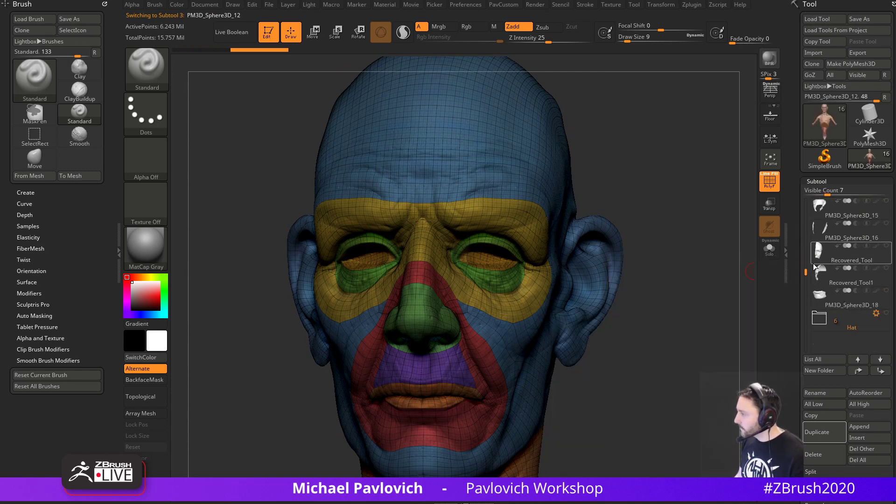
left_click_drag(805, 271, 806, 216)
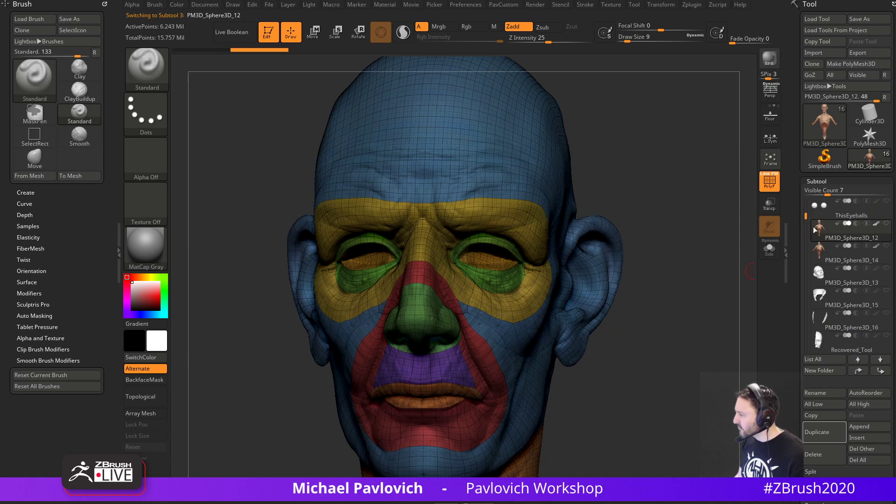
left_click(833, 350)
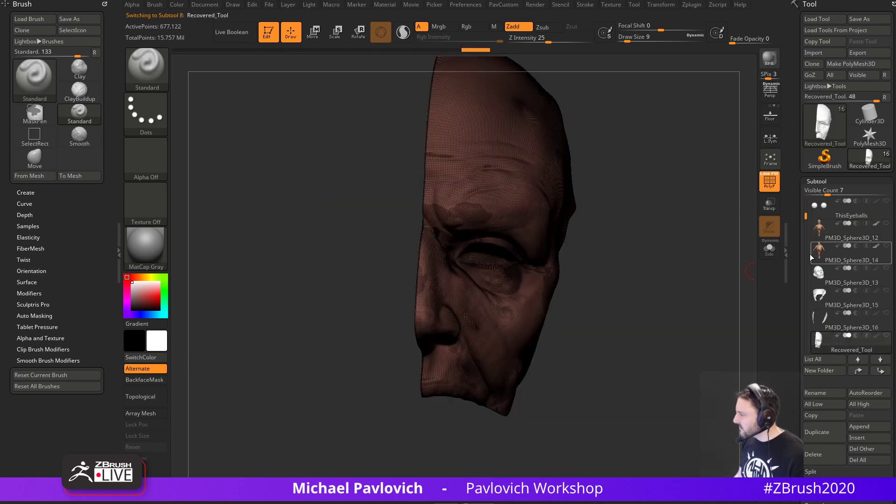
left_click_drag(811, 254, 807, 264)
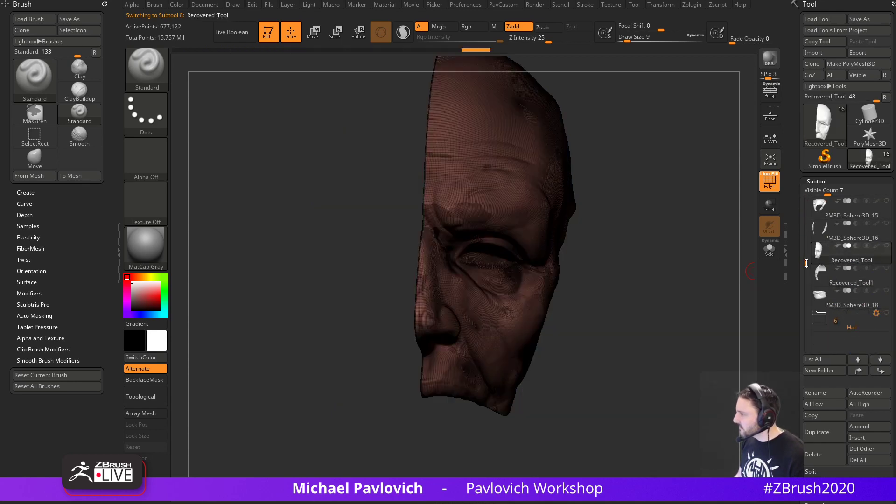
left_click(836, 284)
scroll(831, 311, "down", 6)
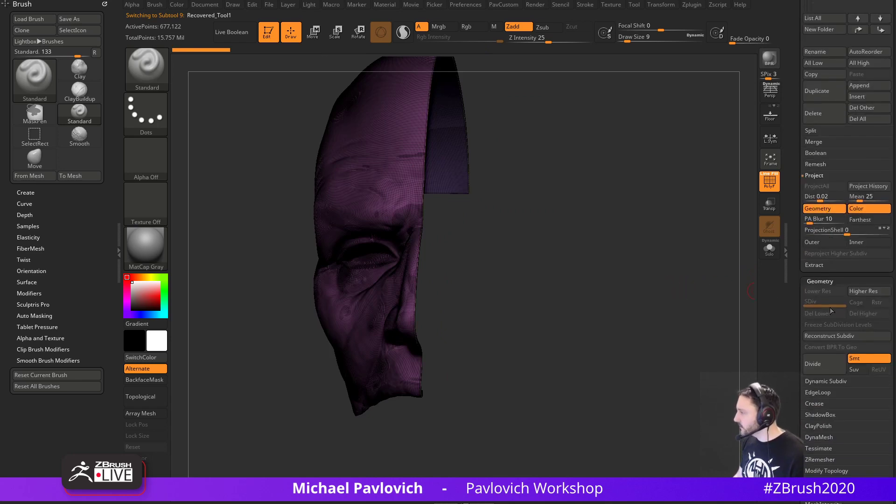
left_click(827, 335)
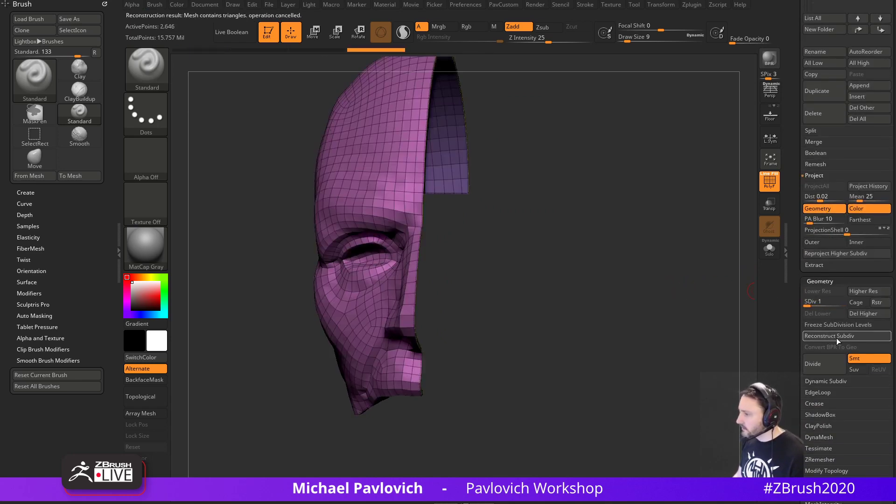
left_click(838, 307)
scroll(795, 341, "up", 6)
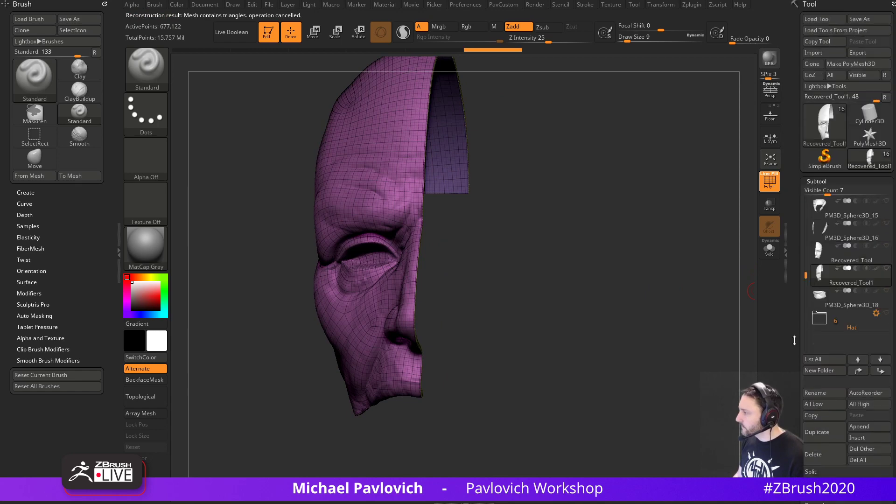
Delete the lower subdivision levels of the jaw subtool PM3D_Sphere3D_18 and split its two coloured halves into separate subtools.
left_click(836, 299)
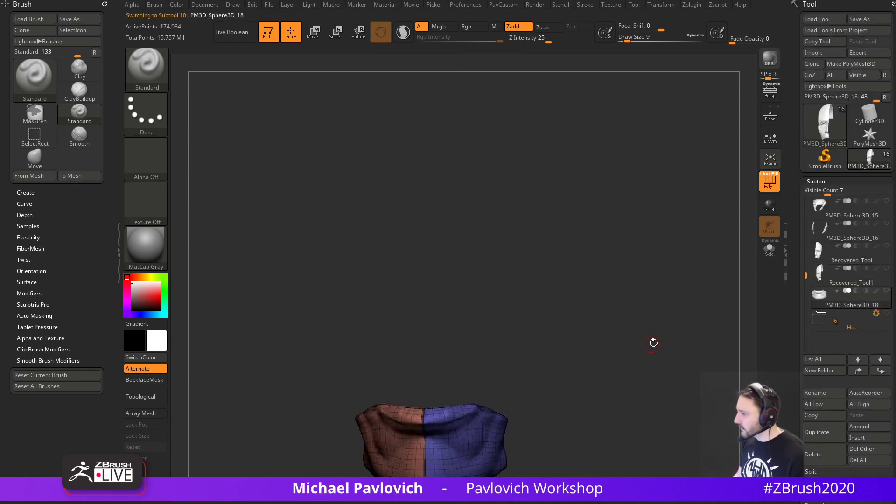
scroll(830, 294, "down", 10)
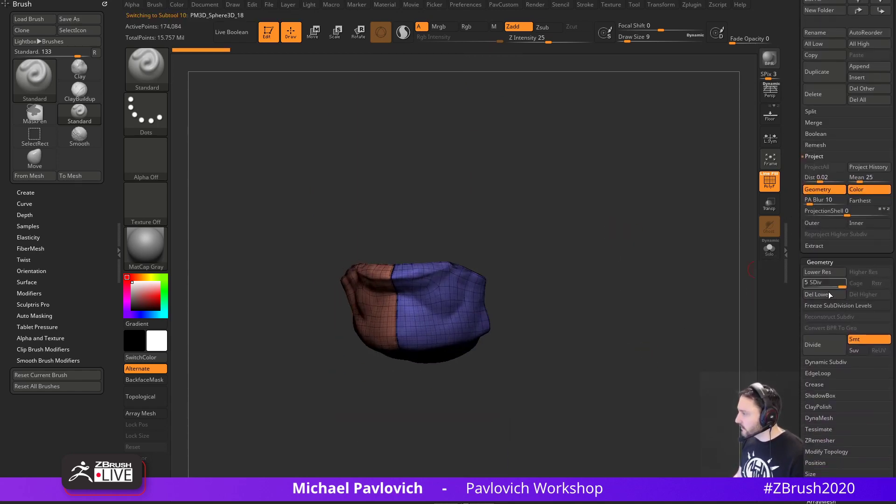
left_click(825, 296)
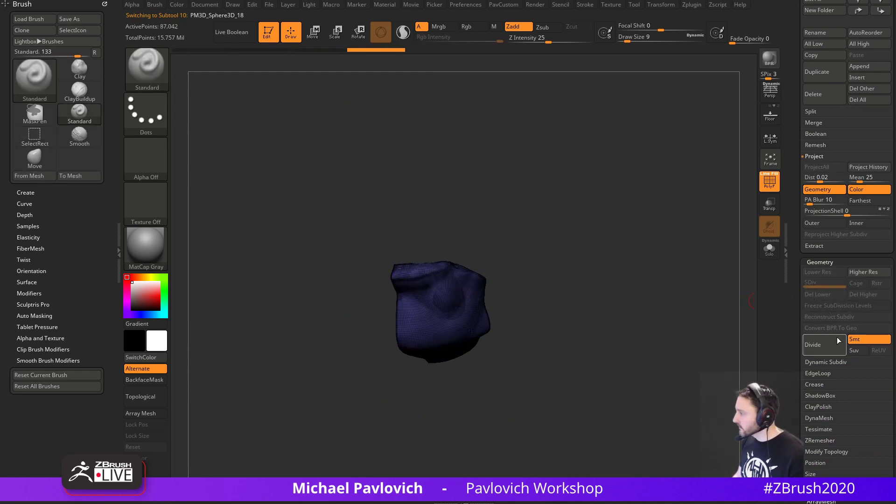
key("2")
Reconstruct the blue jaw half's subdivision levels and set it to level 5.
left_click(829, 317)
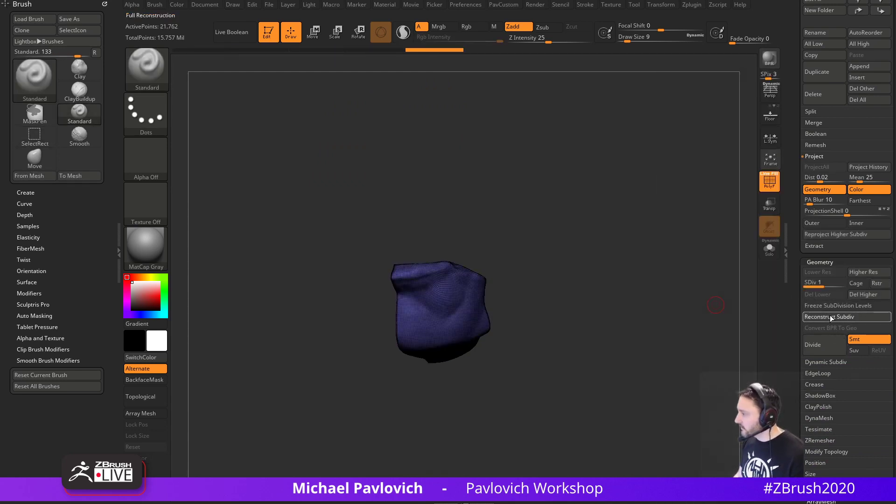
left_click_drag(839, 283, 844, 283)
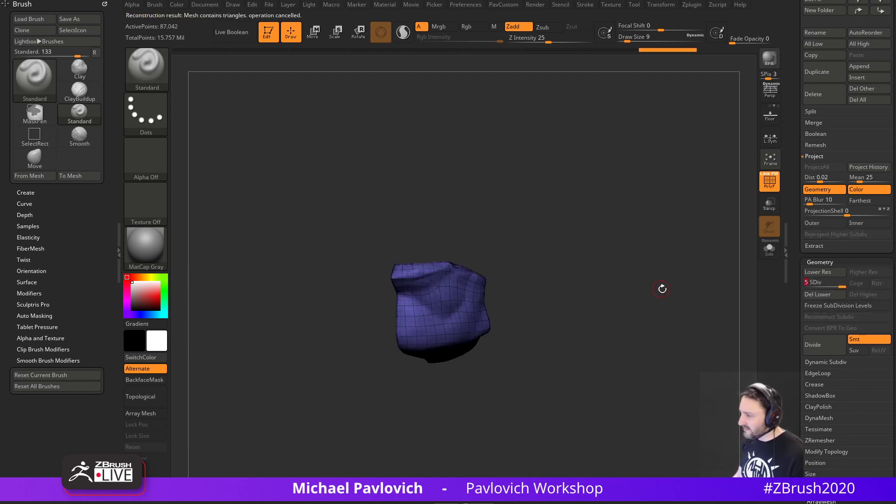
Reconstruct the subdivision levels of the other jaw half, PM3D_Sphere3D_19, set it to level 5 and turn off its polyframe.
left_click_drag(798, 262, 797, 359)
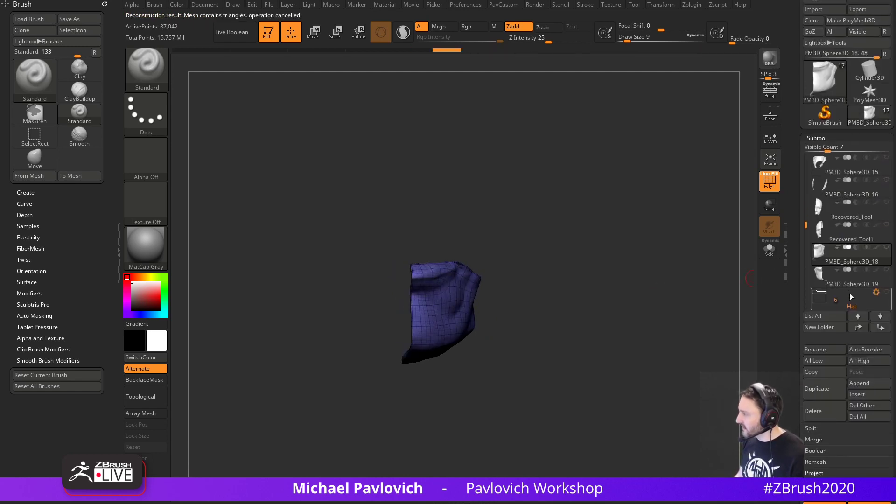
left_click(851, 278)
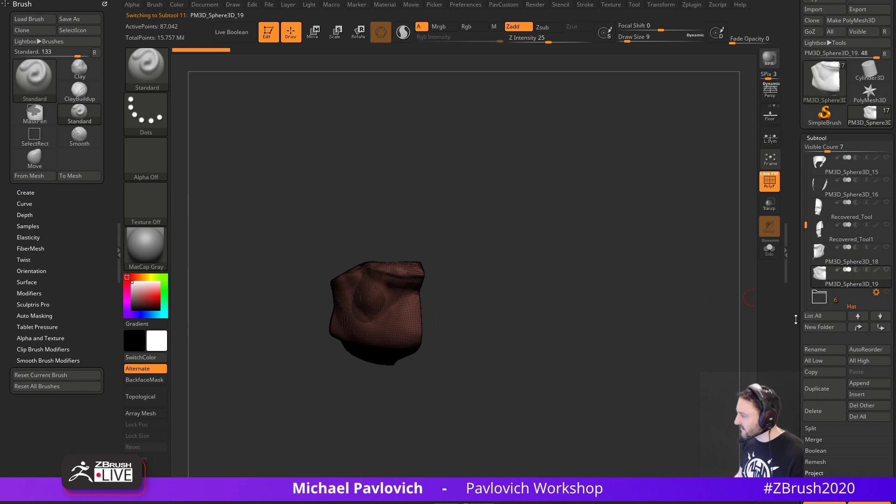
mouse_move(796, 320)
left_mouse_down()
mouse_move(800, 223)
mouse_move(789, 315)
left_mouse_up()
left_click(837, 309)
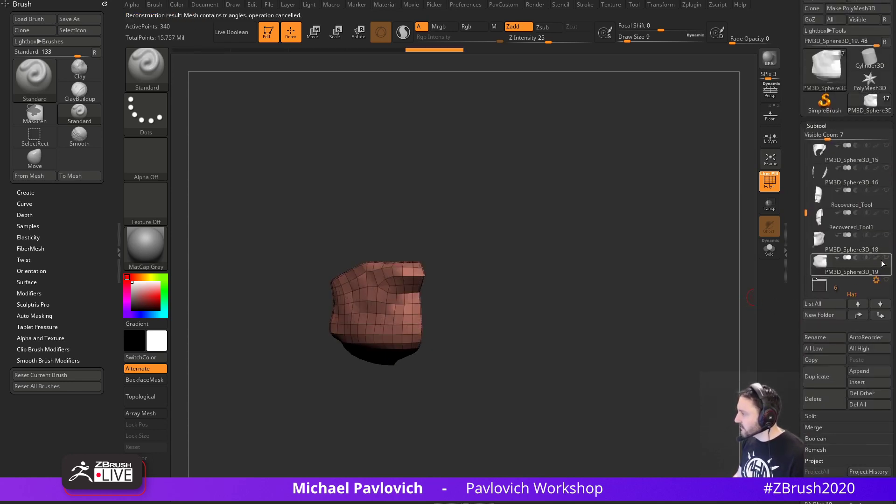
left_click_drag(688, 268, 726, 249)
left_click(771, 185)
left_click_drag(797, 295, 793, 199)
left_click(842, 243)
mouse_move(734, 242)
left_mouse_down()
mouse_move(681, 248)
mouse_move(736, 236)
left_mouse_up()
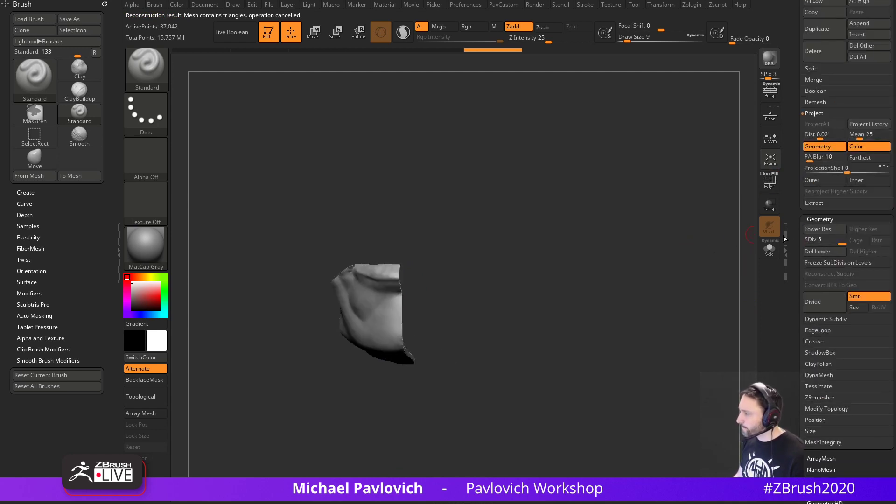
Select the Recovered_Tool face half and show the painted body subtool PM3D_Sphere3D_12 together with it.
left_click_drag(795, 230, 802, 385)
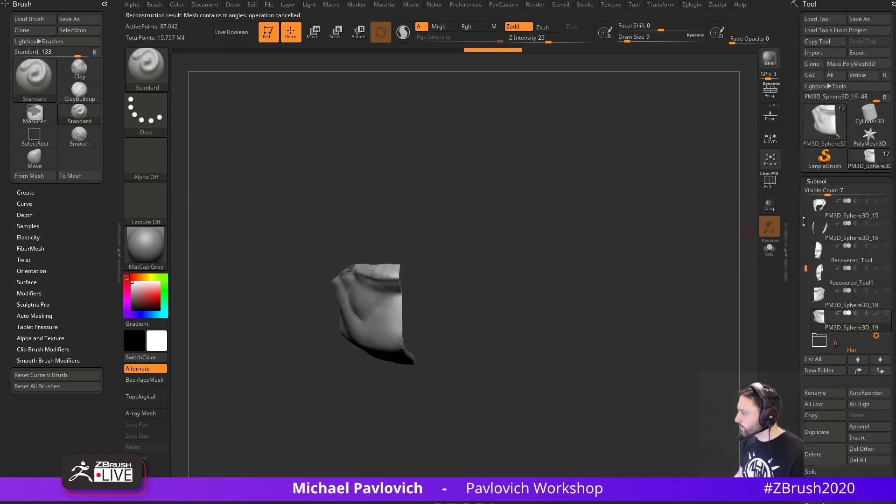
left_click(840, 257)
left_click_drag(740, 263, 695, 386)
mouse_move(611, 273)
left_mouse_down()
mouse_move(642, 267)
mouse_move(638, 310)
left_mouse_up()
left_click_drag(806, 264, 797, 204)
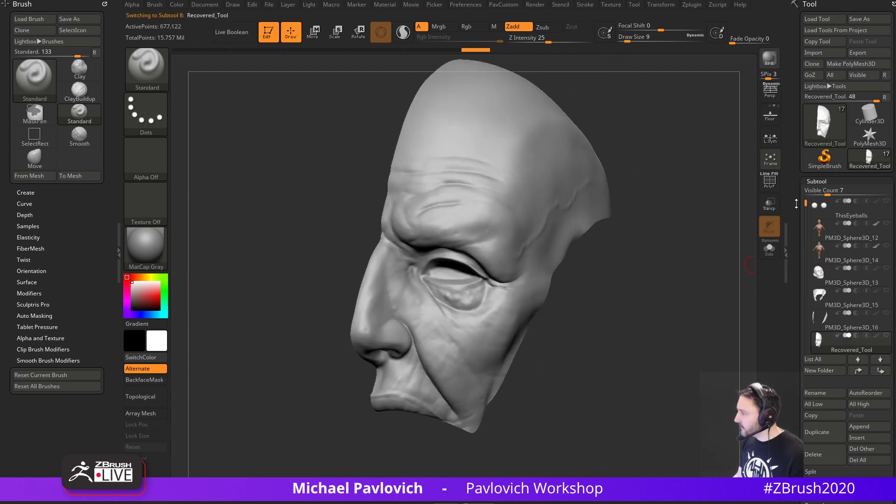
left_click(887, 224)
mouse_move(657, 277)
left_mouse_down("alt")
mouse_move(716, 248)
mouse_move(733, 253)
mouse_move(701, 299)
left_mouse_up("alt")
key("s")
left_click_drag(701, 299, 723, 231)
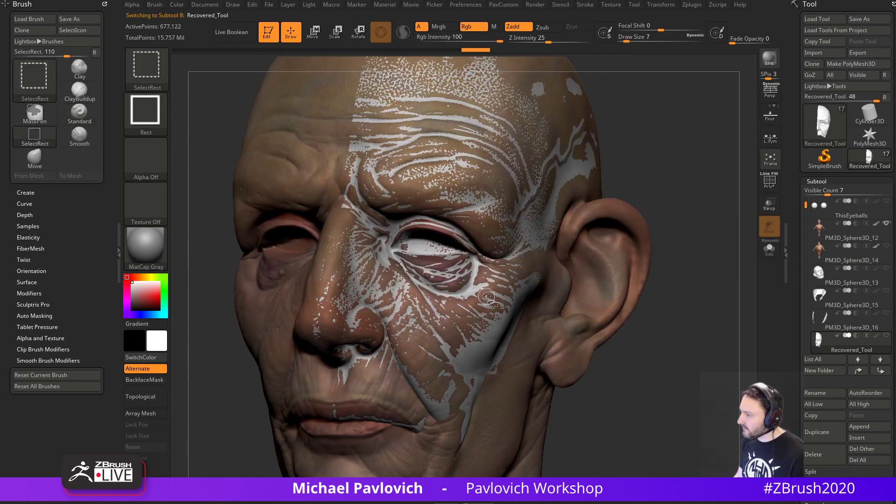
Solo the face half, hide its inner shell and run ProjectAll to transfer the body's detail and polypaint onto it.
left_click(778, 254)
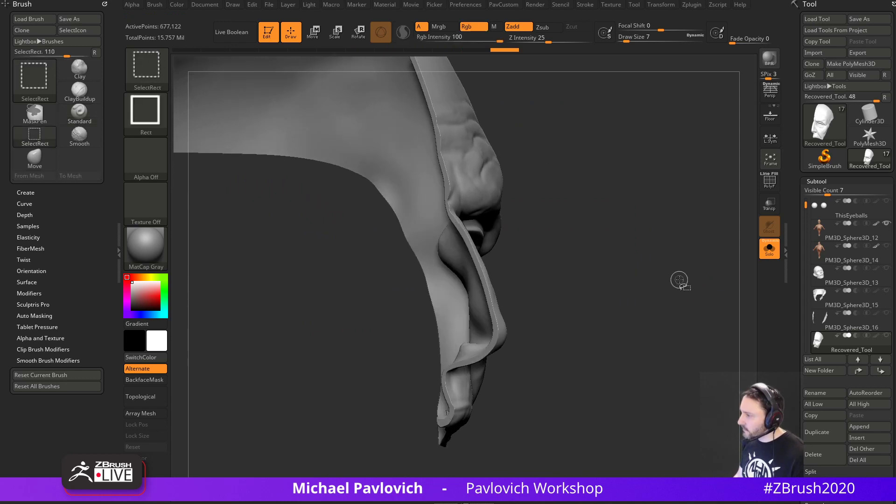
left_click_drag(679, 280, 687, 279, "ctrl+shift")
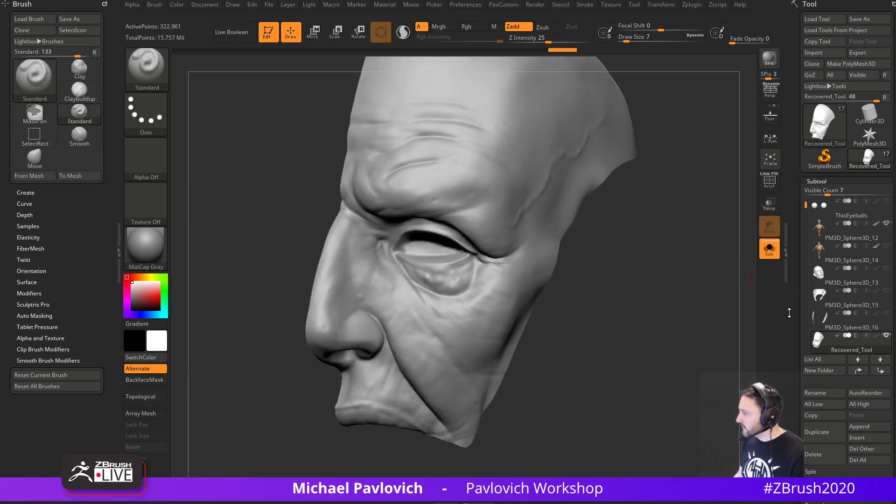
mouse_move(789, 313)
left_mouse_down()
mouse_move(795, 205)
mouse_move(797, 321)
mouse_move(790, 215)
mouse_move(806, 319)
left_mouse_up()
left_click(877, 336)
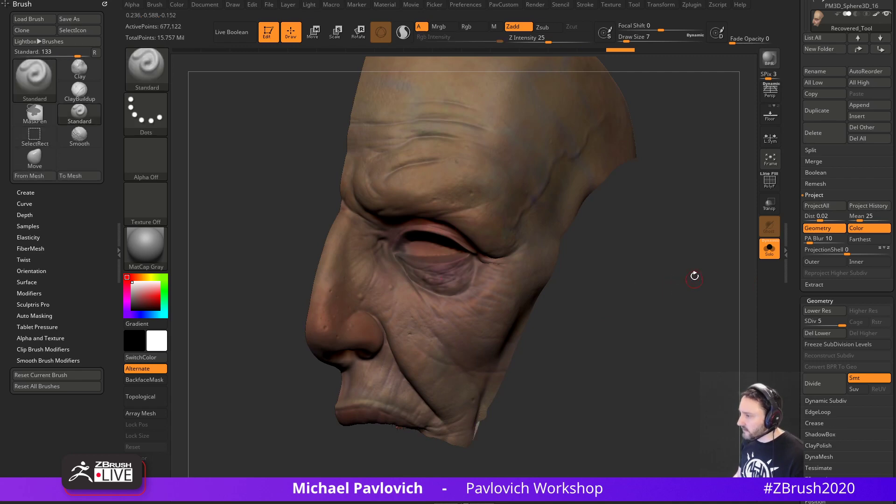
Examine the projected face half from several angles, comparing it alone and together with the body.
left_click_drag(674, 253, 654, 290)
left_click_drag(688, 398, 696, 338)
left_click_drag(342, 322, 747, 264)
left_click(777, 255)
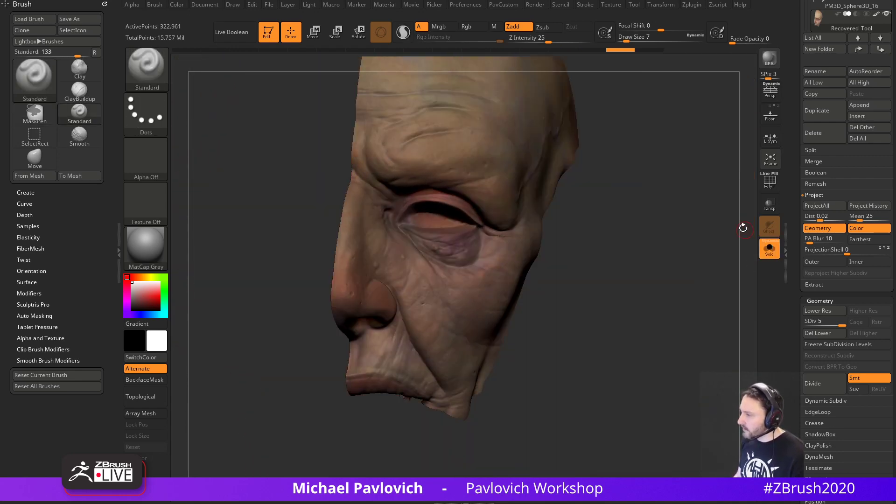
left_click_drag(598, 276, 743, 266)
left_click(769, 252)
left_click_drag(733, 327, 747, 301)
Turn off the polypaint display of the face half and of the body subtools PM3D_Sphere3D_12 and PM3D_Sphere3D_14.
left_click_drag(794, 273, 798, 392)
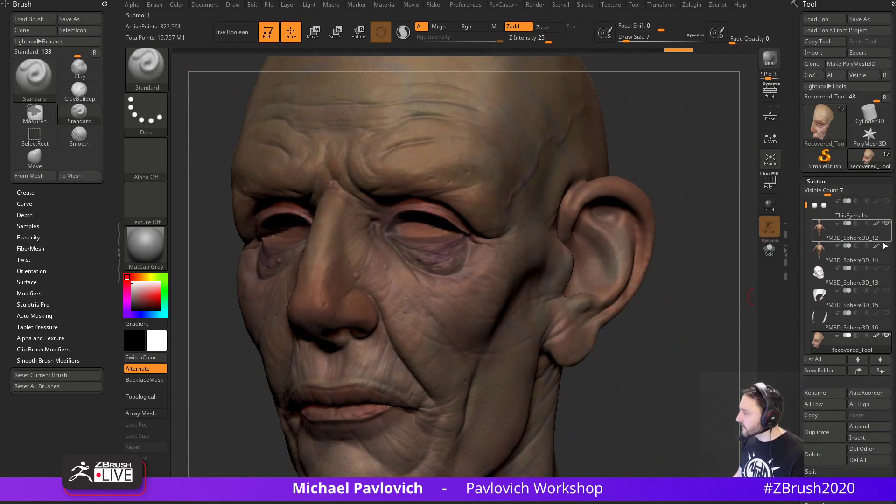
left_click(871, 260)
mouse_move(881, 248)
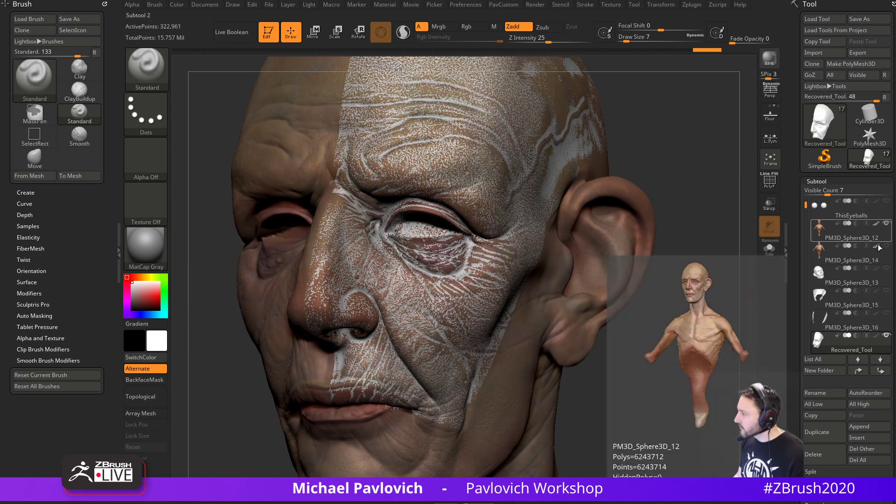
left_click(876, 227)
left_click(876, 247)
mouse_move(688, 306)
left_mouse_down()
mouse_move(693, 324)
mouse_move(713, 310)
left_mouse_up()
Project the body's skin detail onto the face half's cheek below the eye with the ZProject brush and check it in Solo.
key("b")
key("z")
key("p")
key("s")
left_click_drag(462, 261, 442, 258)
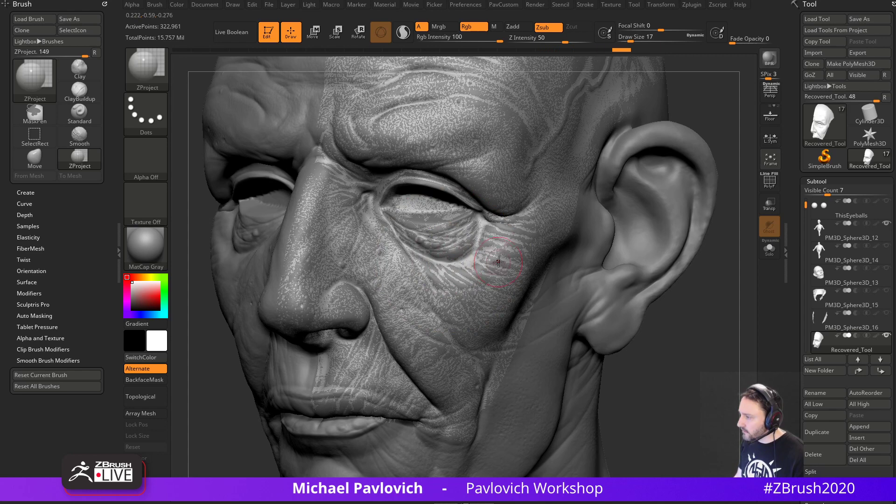
left_click(770, 248)
left_click_drag(707, 295, 624, 259)
left_click(769, 249)
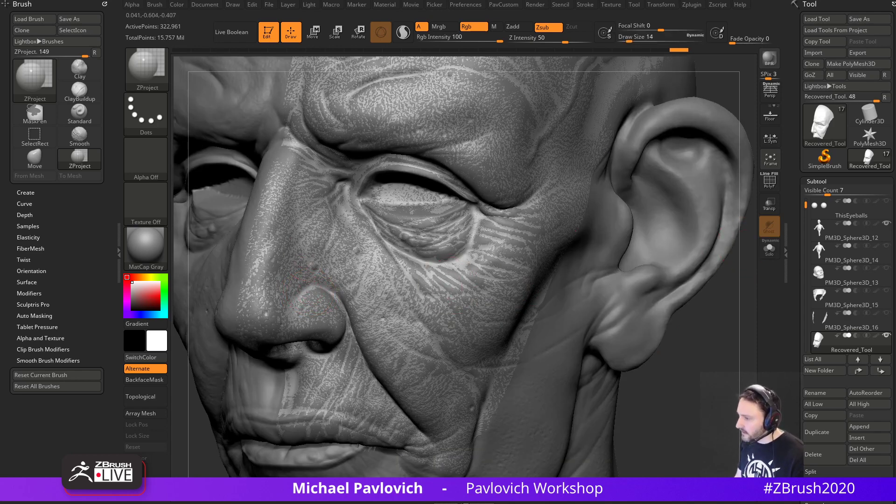
Set the ZProject brush's Mask By Polygroups to 0 and inspect the nose, eye and forehead.
left_click(42, 316)
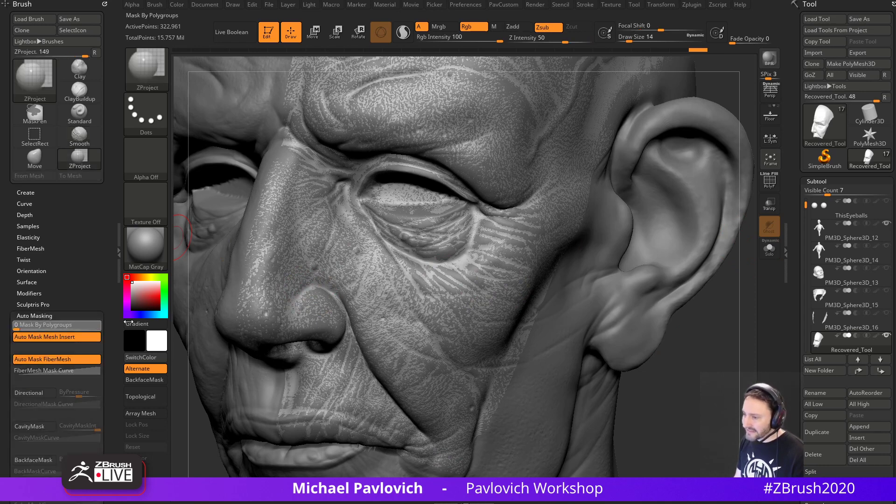
left_click_drag(21, 332, 14, 332)
left_click_drag(720, 340, 729, 335)
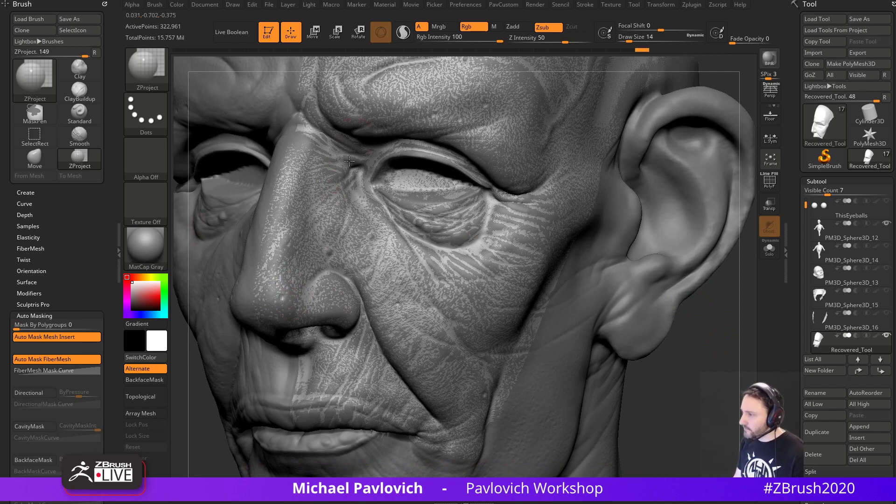
left_click_drag(724, 77, 654, 227, "alt")
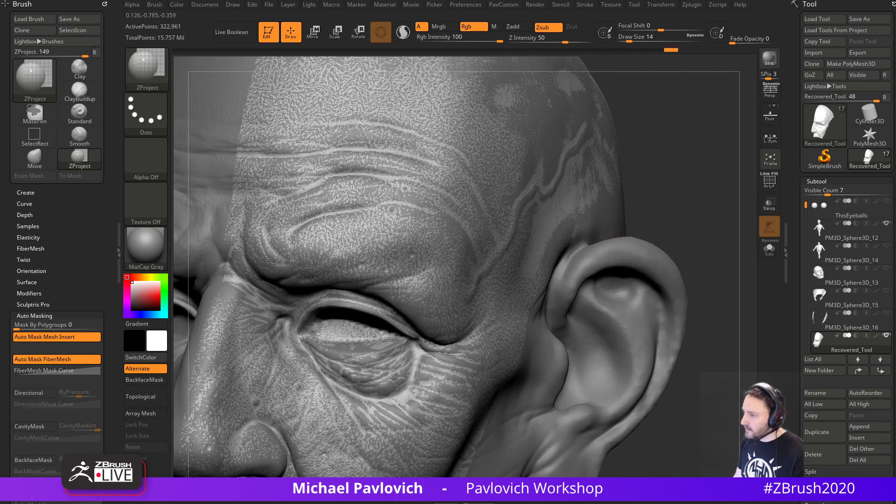
left_click_drag(712, 266, 727, 185, "alt")
Solo the face half and unhide its inner shell to inspect the edge around the mouth.
left_click(769, 249)
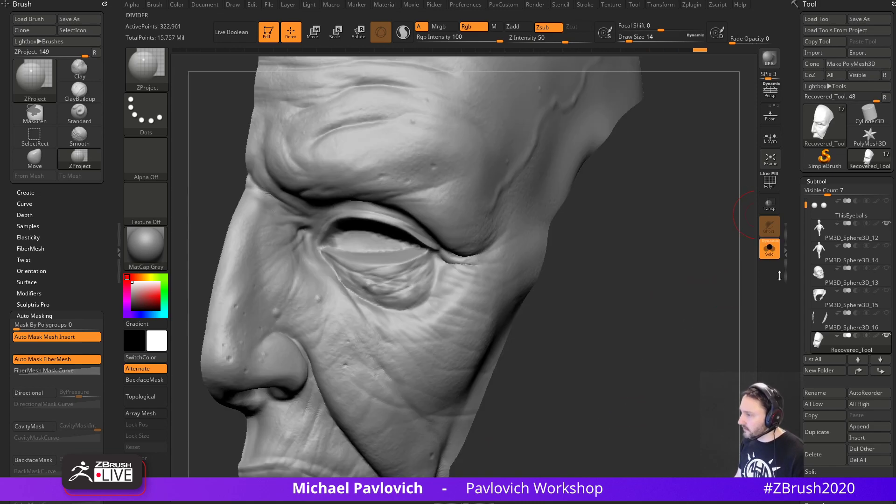
left_click_drag(732, 313, 665, 315)
left_click(715, 311, "ctrl+shift")
left_click_drag(665, 315, 696, 282, "alt")
Isolate the face half's outer polygroup near the mouth and display its polyframe.
left_click(381, 381, "ctrl+shift")
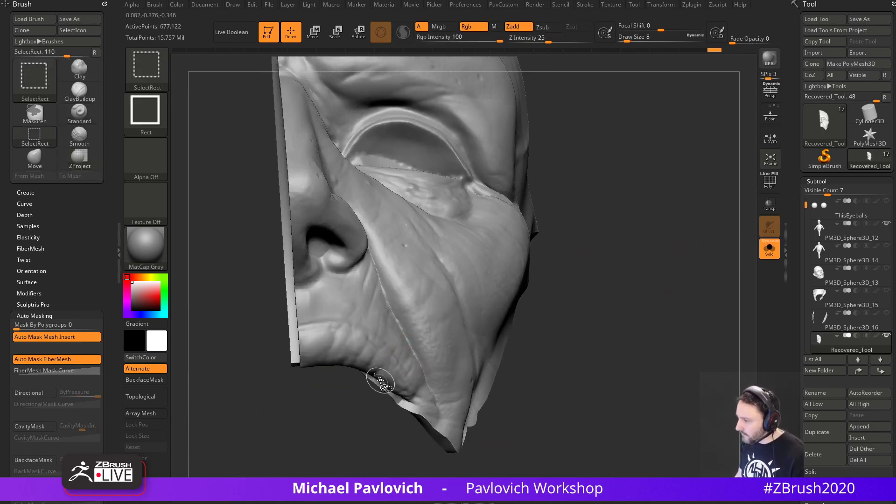
mouse_move(588, 340)
left_mouse_down()
mouse_move(661, 283)
mouse_move(719, 290)
mouse_move(640, 234)
mouse_move(595, 236)
left_mouse_up()
key("shift+f")
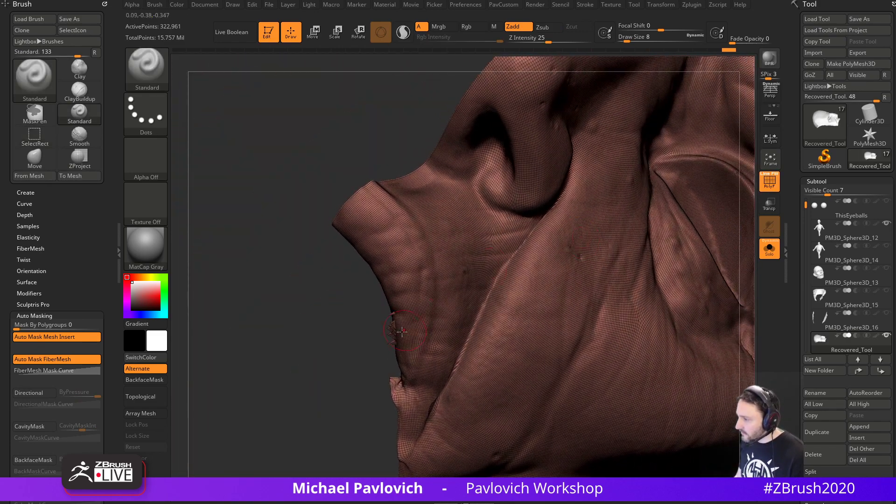
Unhide the whole face half and smooth the distorted crease near the corner of the mouth.
left_click(341, 356, "ctrl+shift")
mouse_move(341, 357)
left_mouse_down()
mouse_move(696, 318)
mouse_move(645, 286)
mouse_move(640, 266)
mouse_move(663, 260)
mouse_move(677, 296)
mouse_move(652, 263)
left_mouse_up()
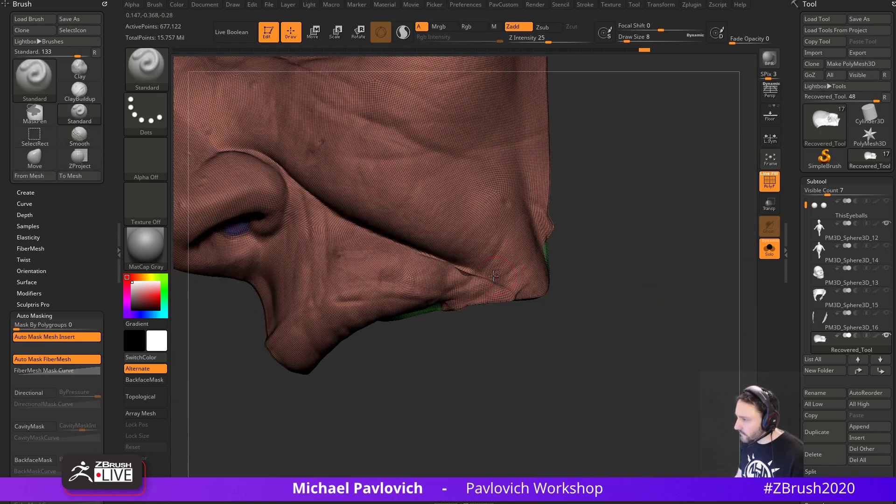
mouse_move(469, 275)
left_mouse_down("shift")
mouse_move(456, 270)
mouse_move(481, 278)
left_mouse_up("shift")
mouse_move(646, 285)
left_mouse_down()
mouse_move(650, 296)
mouse_move(715, 281)
left_mouse_up()
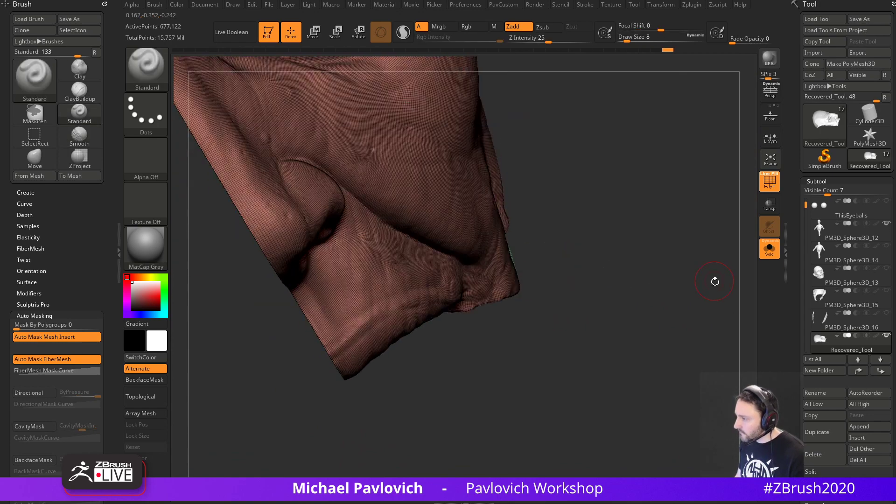
Smooth the uneven edge of the face half beside the mouth corner, then show the surrounding subtools without polyframe.
left_click_drag(647, 277, 574, 269)
left_click_drag(486, 278, 517, 271, "shift")
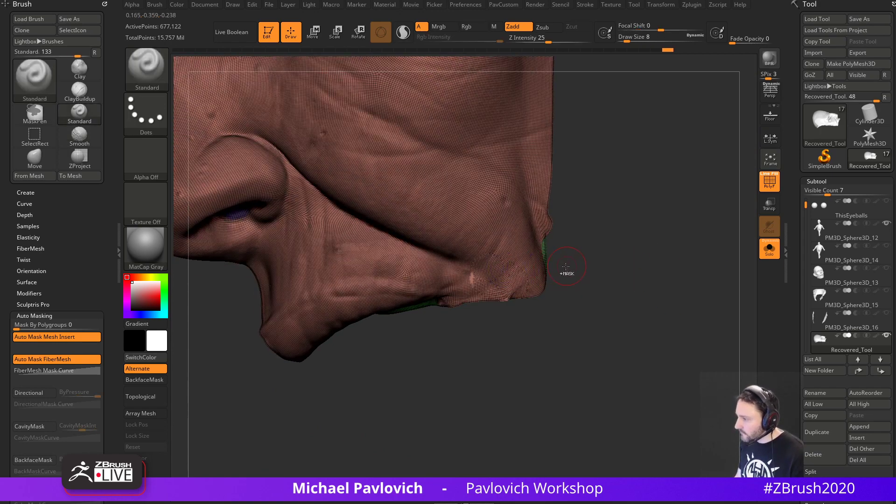
key("shift")
left_click_drag(650, 277, 654, 263, "alt")
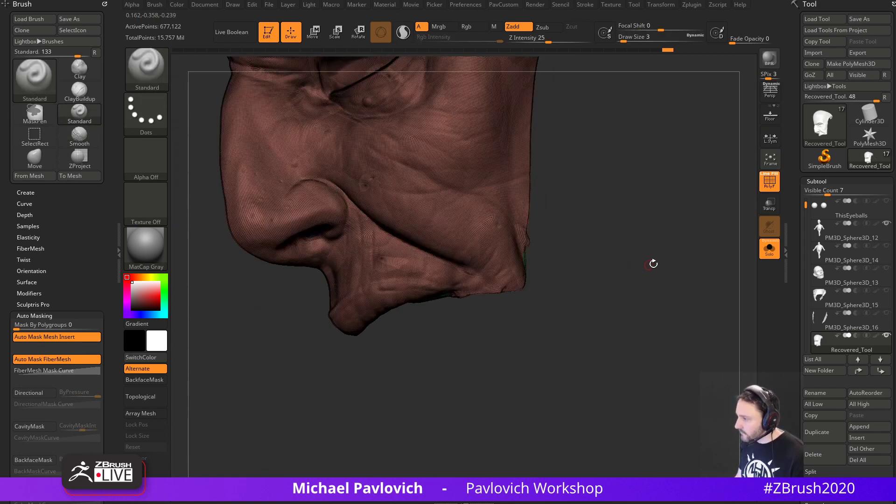
left_click(767, 249)
left_click(769, 182)
left_click_drag(242, 416, 252, 412, "shift")
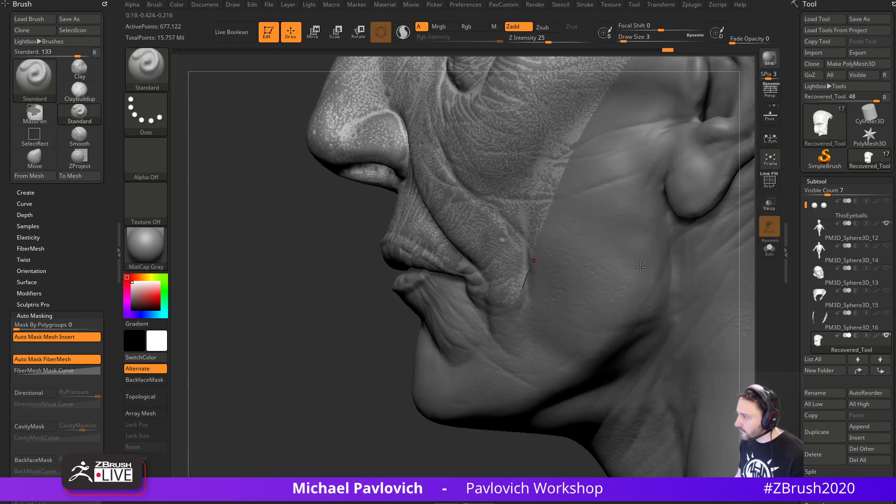
Hide the body subtool PM3D_Sphere3D_12 and show the face and jaw pieces together with PM3D_Sphere3D_15 and PM3D_Sphere3D_16.
left_click(887, 224)
left_click_drag(286, 370, 610, 324, "alt")
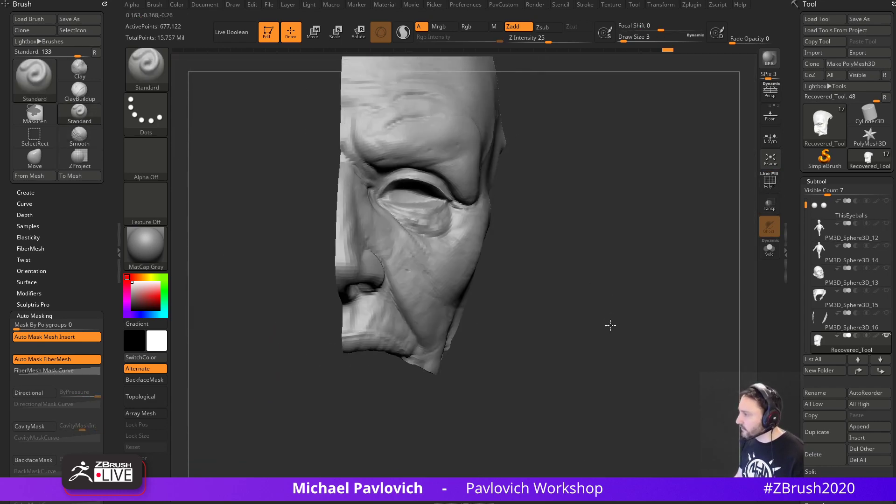
left_click(818, 236)
left_click_drag(806, 206, 801, 245)
left_click(861, 281)
left_click(888, 246)
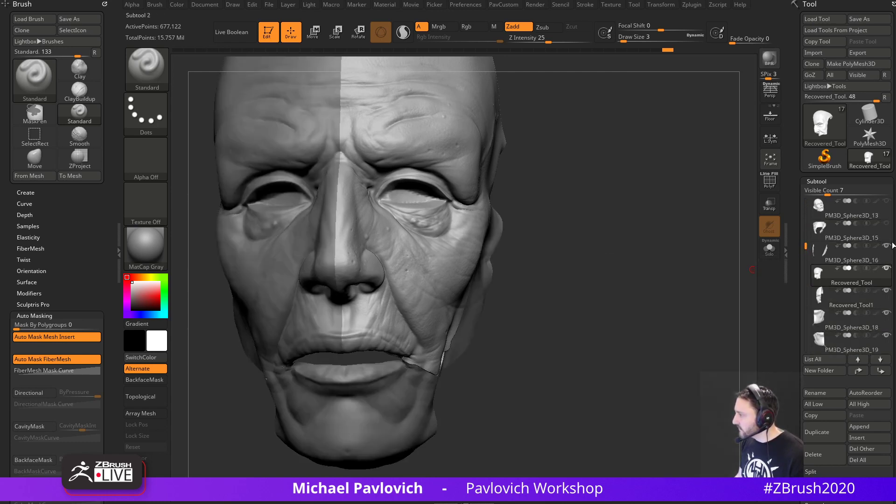
left_click(889, 225)
Inspect the gap at the mouth corner and rewind the face half's undo history to before the corner was distorted.
left_click_drag(625, 268, 650, 309, "alt")
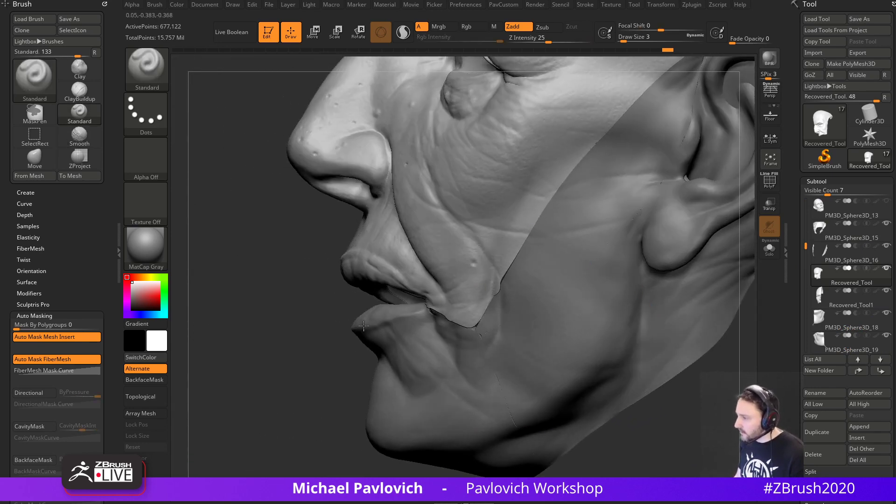
left_click_drag(364, 325, 445, 339)
left_click_drag(647, 283, 602, 295)
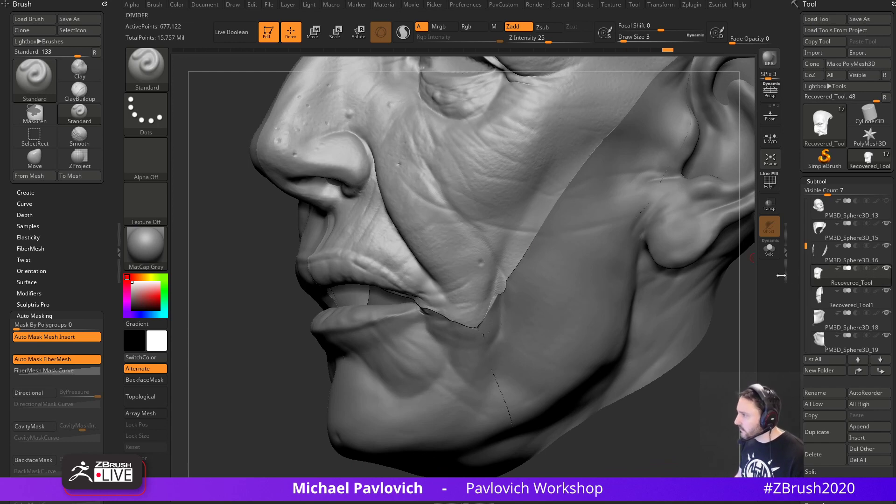
mouse_move(670, 54)
left_mouse_down()
mouse_move(211, 65)
mouse_move(363, 82)
mouse_move(344, 81)
left_mouse_up()
Solo the face half with its polyframe and unhide its inner shell, accepting removal of the newer undo history entries.
left_click_drag(223, 290, 527, 288)
mouse_move(700, 343)
left_mouse_down("alt")
mouse_move(700, 288)
mouse_move(701, 326)
left_mouse_up("alt")
left_click(772, 253)
key("shift+f")
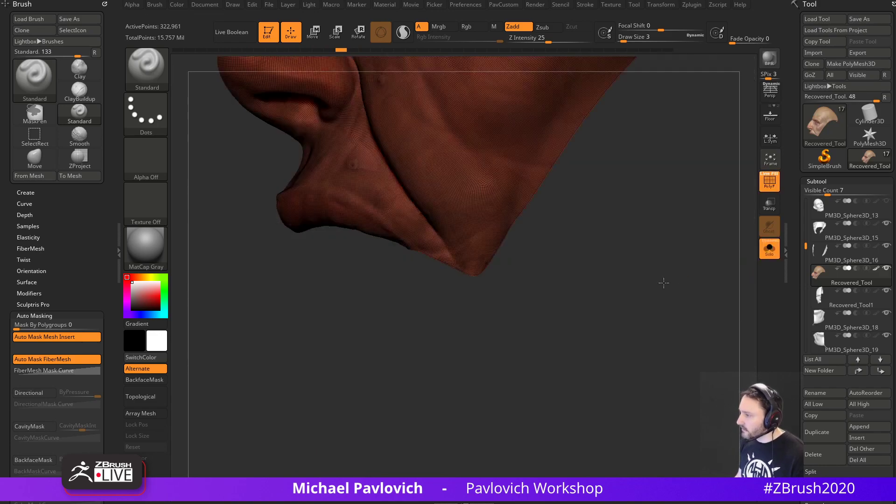
mouse_move(663, 282)
left_mouse_down("alt")
mouse_move(686, 303)
mouse_move(688, 216)
mouse_move(705, 164)
left_mouse_up("alt")
left_click(696, 127, "ctrl+shift")
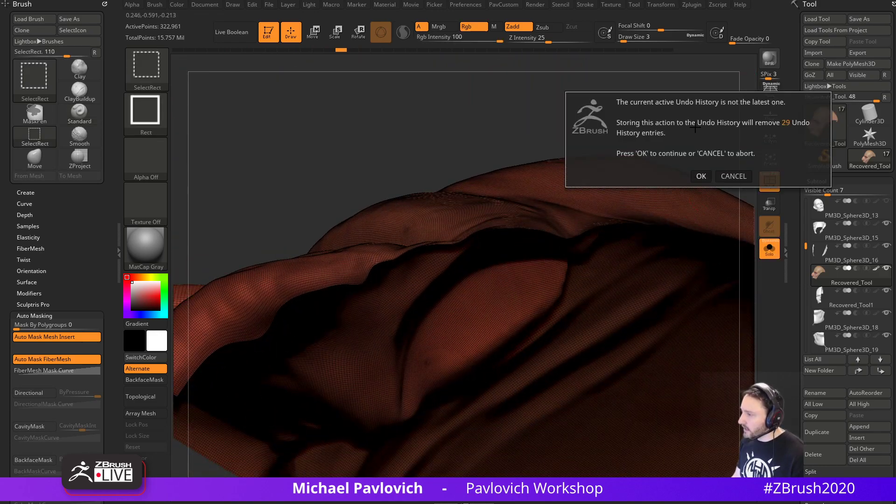
left_click(702, 176)
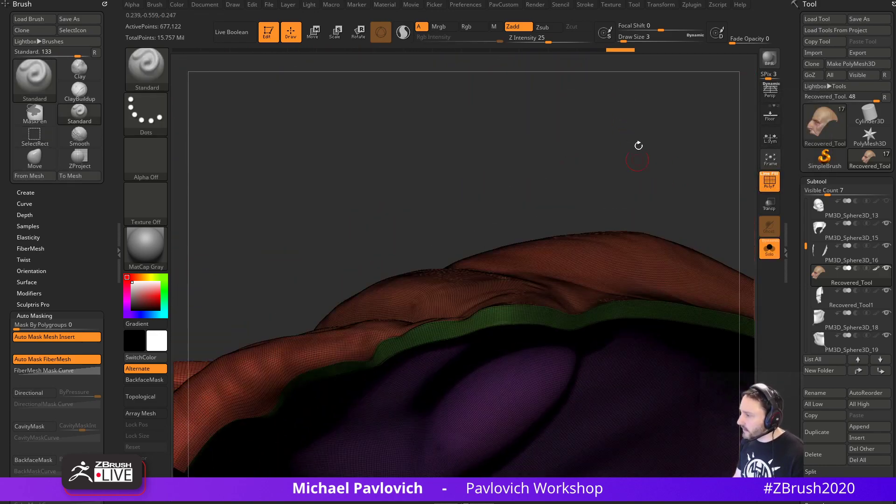
Examine the face half's border near the mouth corner with Draw Size 1 and bring the surrounding subtools back into view.
mouse_move(636, 144)
left_mouse_down()
mouse_move(590, 315)
mouse_move(638, 320)
mouse_move(533, 306)
left_mouse_up()
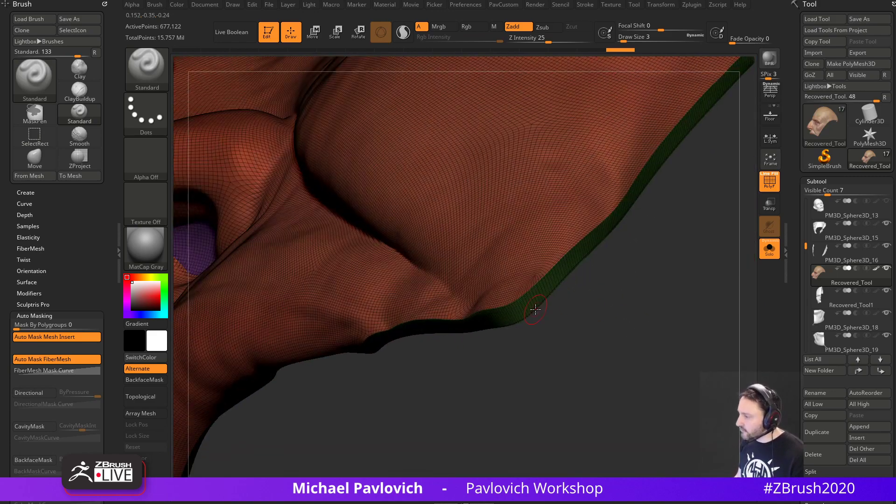
key("s")
left_click(573, 318)
left_click(550, 278)
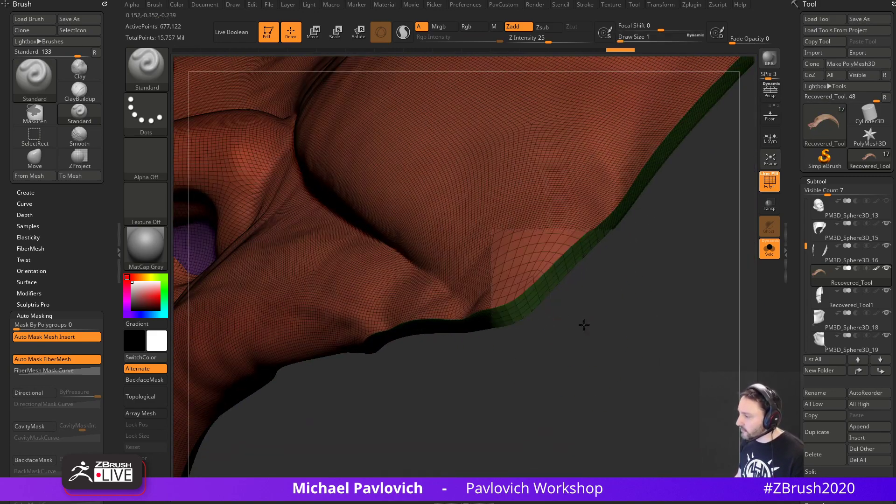
left_click_drag(584, 324, 595, 330)
left_click(766, 255)
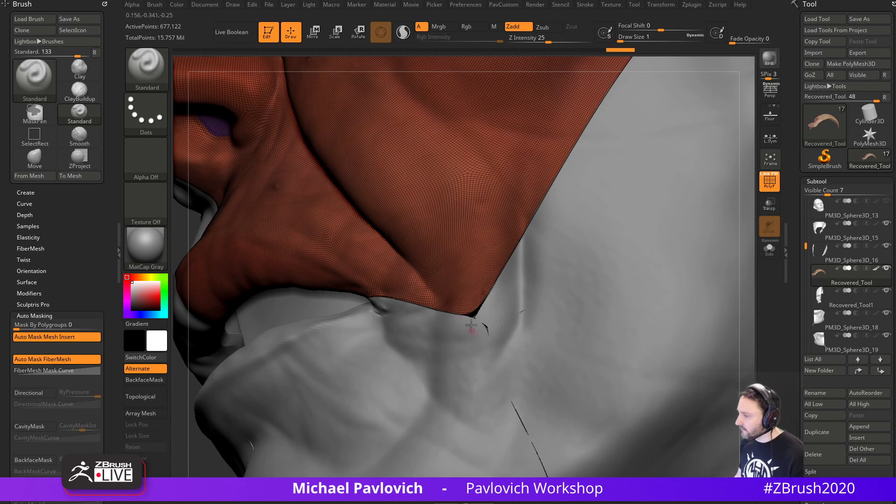
Switch to the MoveAccu brush and pull the face half's pointed lower corner toward the jaw seam.
mouse_move(209, 447)
left_mouse_down()
mouse_move(202, 460)
mouse_move(216, 408)
mouse_move(236, 390)
left_mouse_up()
key("2")
key("s")
mouse_move(505, 294)
left_mouse_down()
mouse_move(517, 295)
mouse_move(501, 280)
left_mouse_up()
key("s")
key("s")
key("grave")
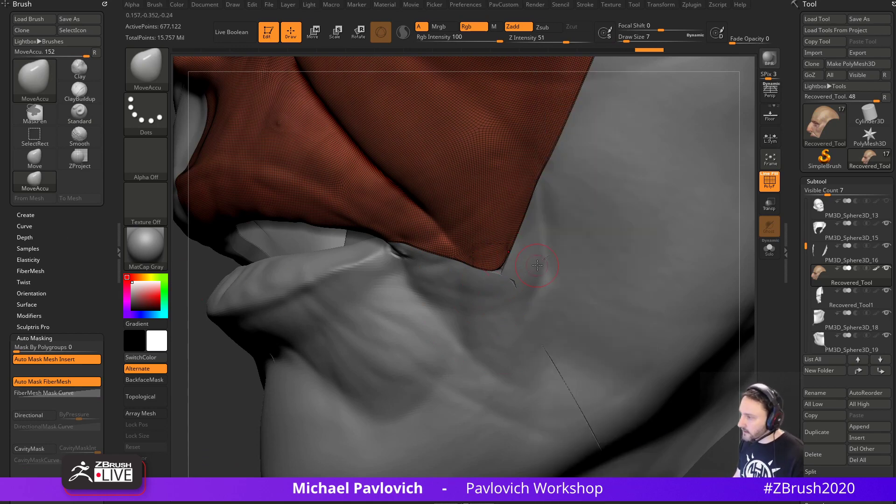
Set MoveAccu's Mask By Polygroups to 100 and try pulling the face half's corner at Draw Size 7, then undo the last stroke.
key("s")
left_click_drag(537, 265, 542, 266)
left_click_drag(74, 348, 121, 336)
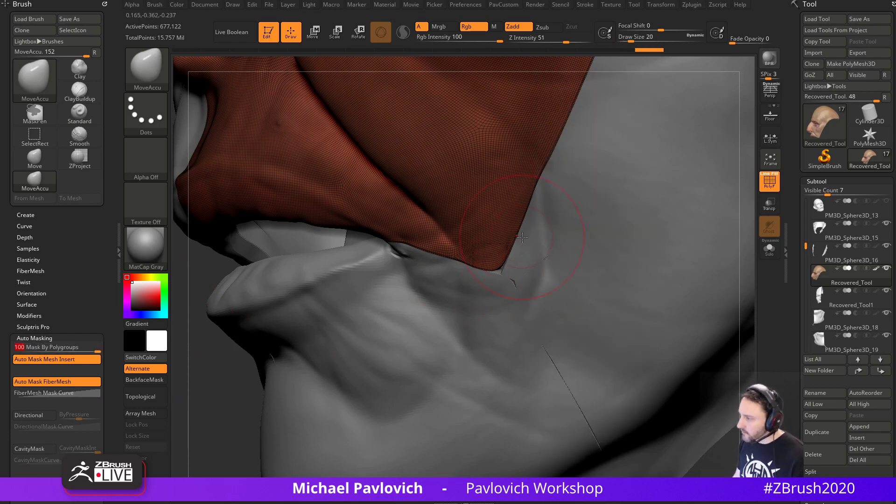
key("bracketleft")
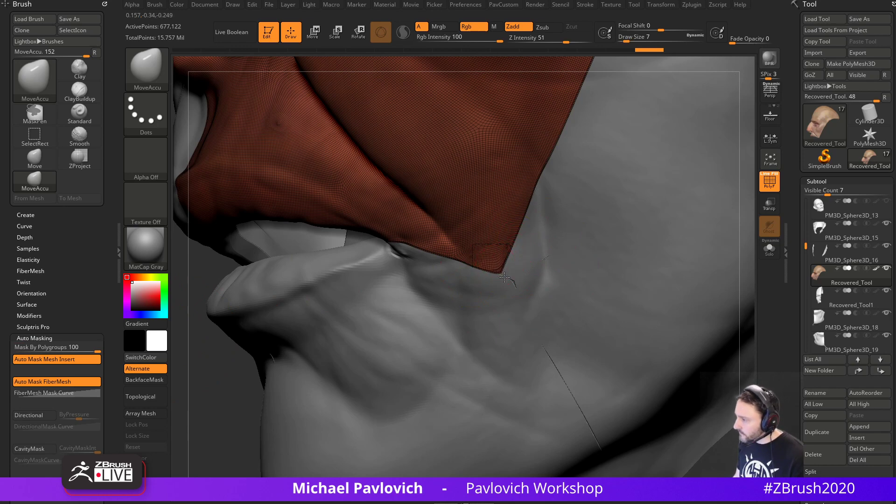
left_click_drag(208, 409, 232, 412, "alt")
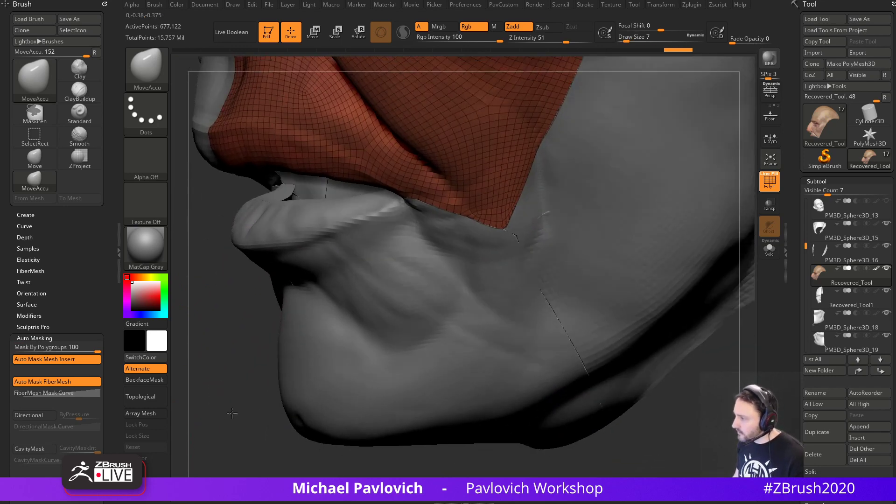
key("ctrl+z")
Turn off the polyframe and the face half's polypaint display, and nudge its lower corner with MoveAccu.
left_click(768, 182)
key("s")
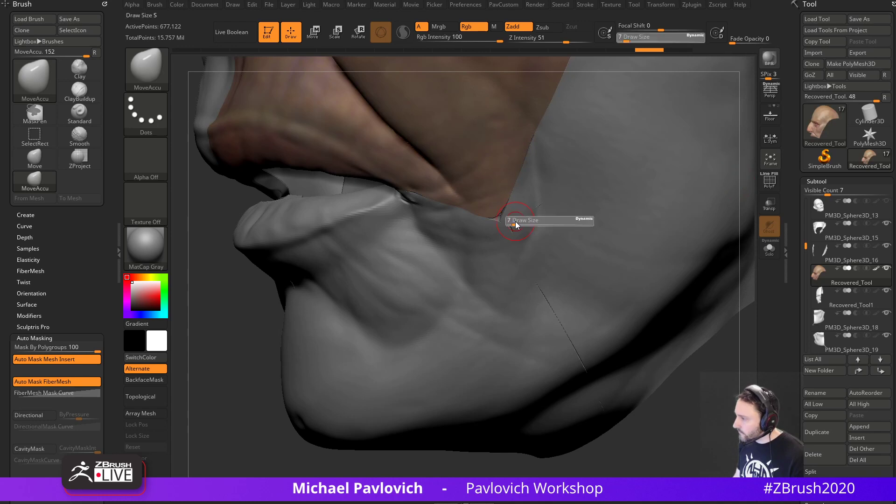
left_click(875, 269)
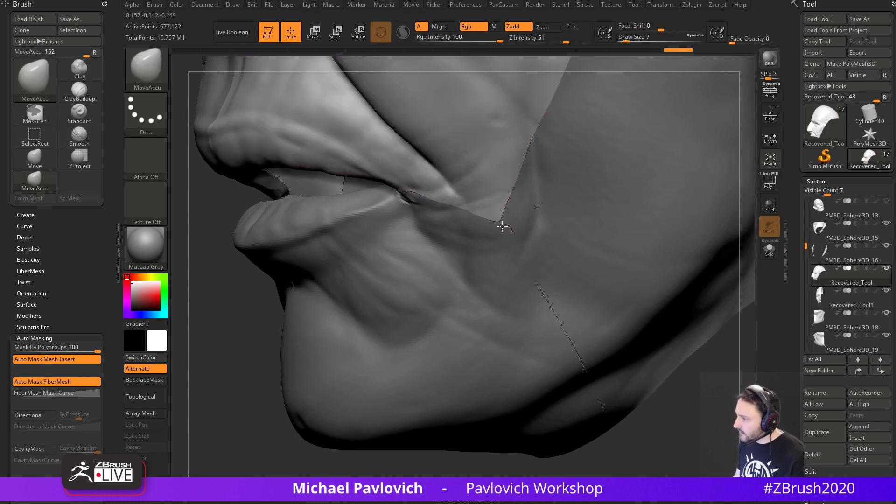
left_click_drag(503, 226, 503, 217)
Refine the face half's lower corner at the jaw seam using the Move brush at Draw Size 4.
key("s")
key("s")
key("b")
key("m")
key("v")
key("s")
left_click_drag(501, 222, 499, 221)
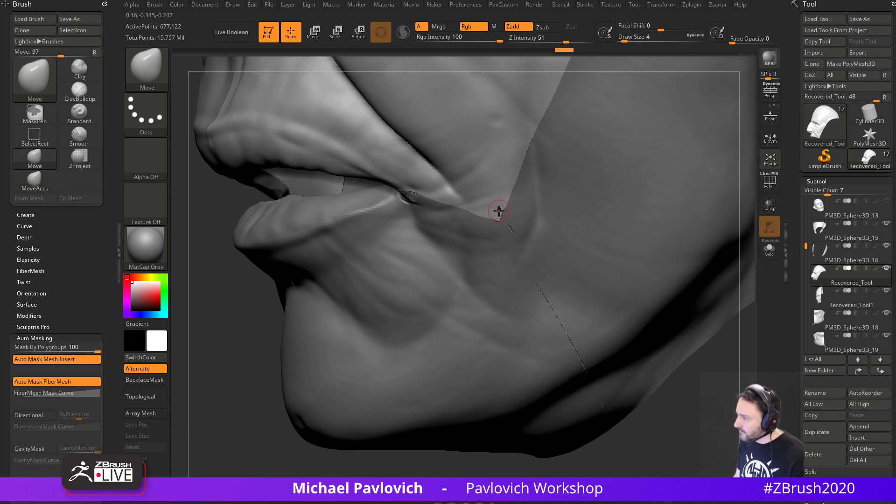
Select jaw piece PM3D_Sphere3D_18 and use MoveAccu to pull its upper back corner against the face half's corner.
left_click_drag(256, 339, 215, 359)
left_click_drag(388, 289, 490, 276)
left_click_drag(668, 353, 612, 336, "alt")
left_click(474, 273, "alt")
mouse_move(255, 324)
left_mouse_down()
mouse_move(239, 314)
mouse_move(259, 281)
mouse_move(251, 299)
left_mouse_up()
key("4")
key("s")
left_click(520, 221)
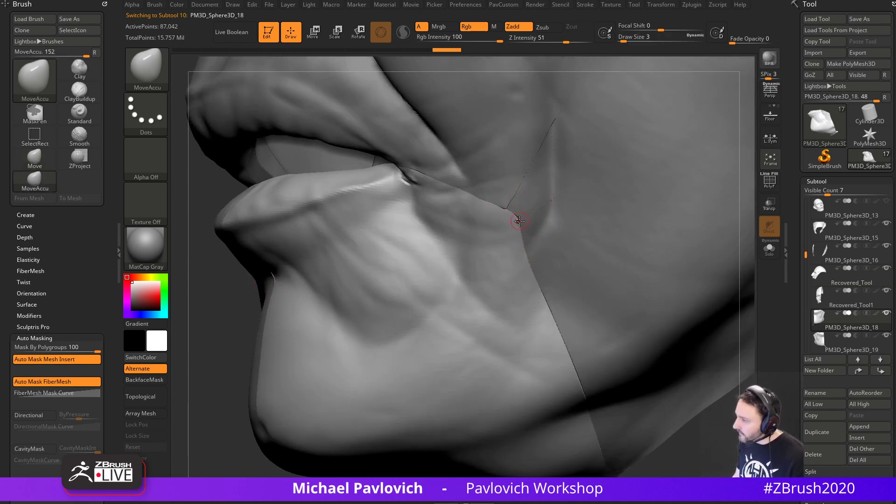
key("s")
left_click(521, 221)
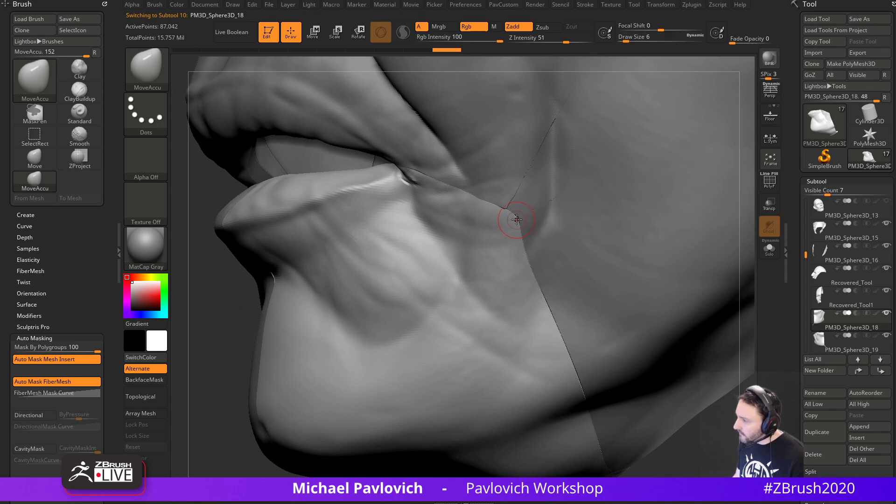
key("s")
left_click(517, 221)
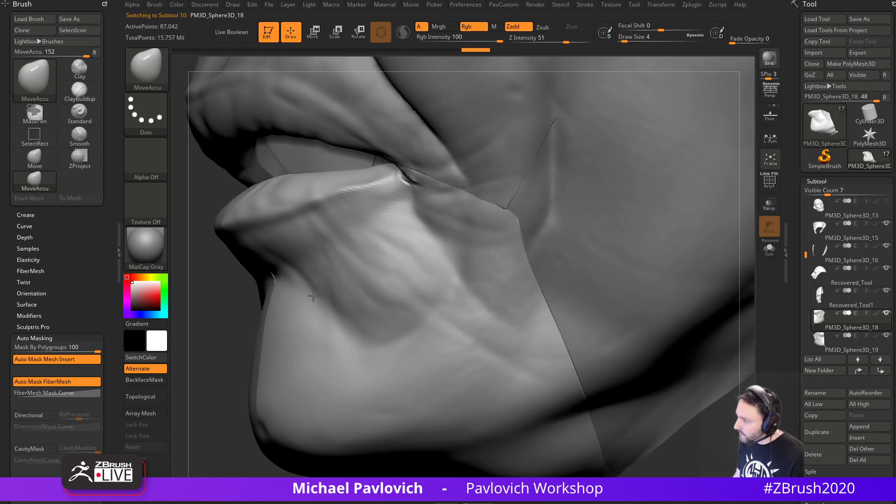
Select the opposite face half, Recovered_Tool1, and shape its lower corner at the jaw seam with MoveAccu and Move.
mouse_move(199, 368)
left_mouse_down()
mouse_move(420, 289)
mouse_move(647, 235)
mouse_move(670, 257)
mouse_move(599, 220)
left_mouse_up()
left_click(386, 207, "alt")
key("s")
left_click_drag(239, 447, 260, 428)
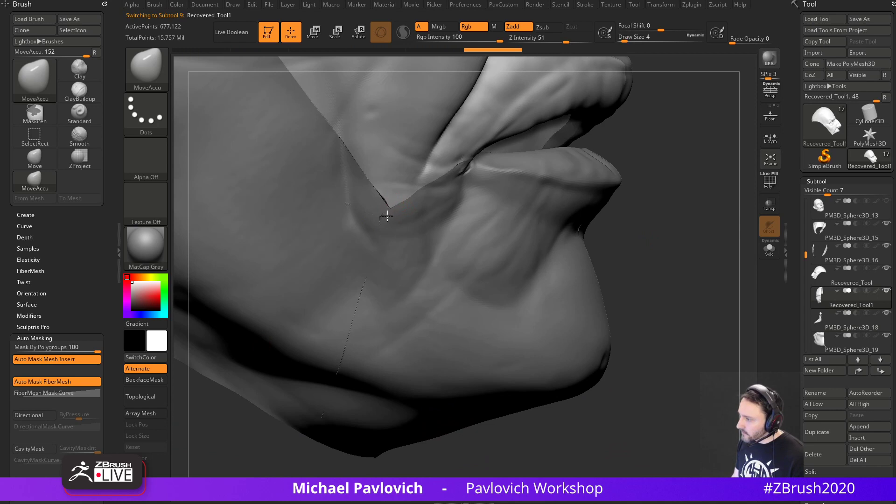
key("s")
left_click_drag(388, 215, 388, 199)
key("b")
key("m")
key("v")
key("s")
left_click(388, 195)
Select the opposite jaw piece, PM3D_Sphere3D_19, and close the gap at its upper back corner with MoveAccu.
left_click(407, 204, "alt")
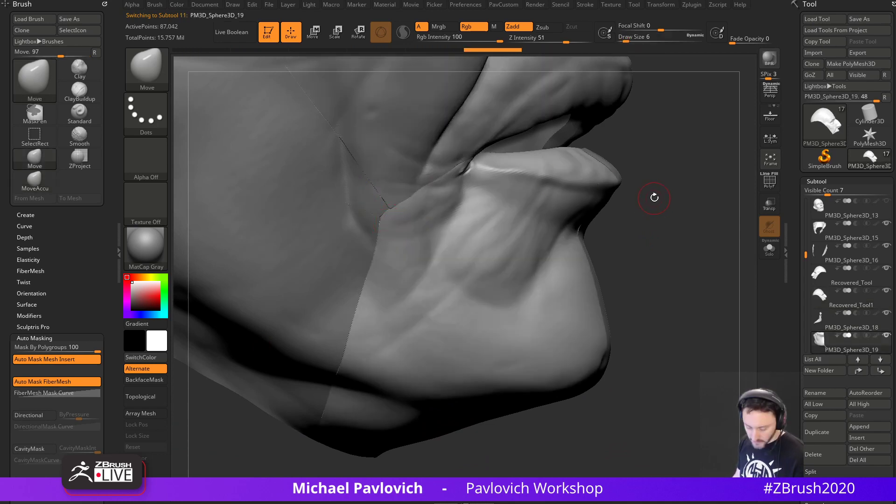
key("b")
key("m")
key("a")
mouse_move(655, 197)
left_mouse_down()
mouse_move(676, 202)
mouse_move(665, 215)
left_mouse_up()
key("s")
left_click(372, 228)
key("s")
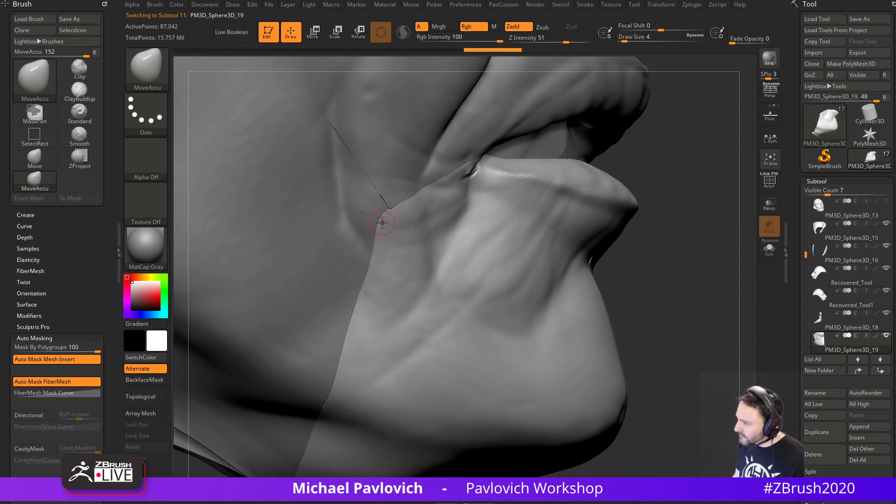
Reselect the first face half, Recovered_Tool, and adjust its lower corner with the Move brush at Draw Size 8.
left_click_drag(685, 214, 690, 314)
left_click(502, 254, "alt")
left_click(436, 254, "alt")
key("b")
key("m")
key("v")
key("s")
left_click_drag(410, 304, 402, 306)
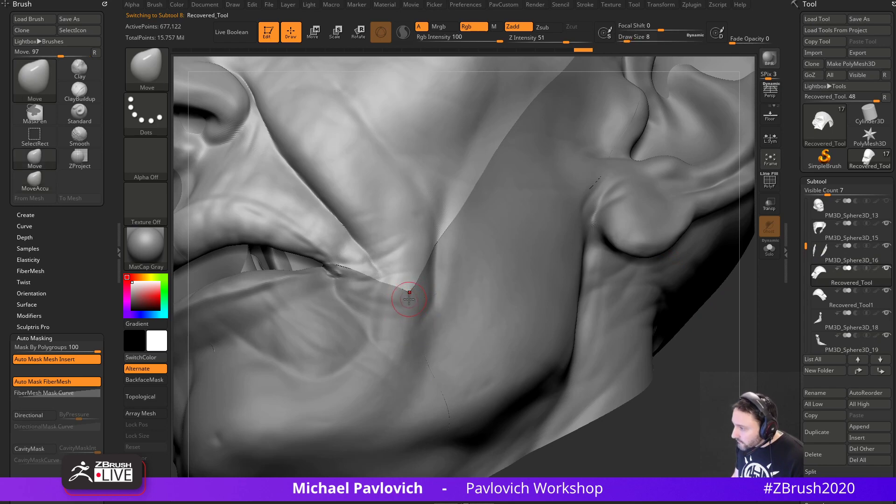
Fine-tune the face half's lower corner from several angles with the Move brush, varying the Draw Size between 6 and 12.
left_click_drag(675, 379, 631, 364)
key("s")
left_click_drag(410, 304, 412, 304)
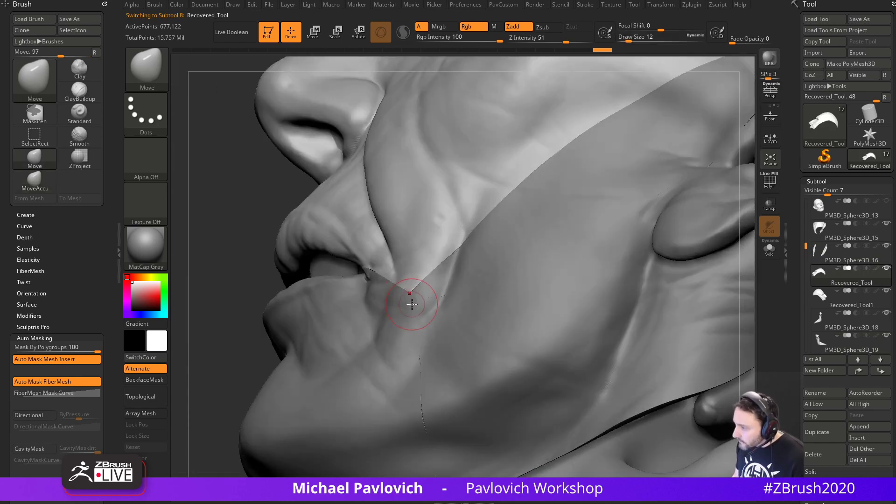
left_click_drag(255, 327, 228, 329)
key("s")
left_click_drag(414, 302, 412, 302)
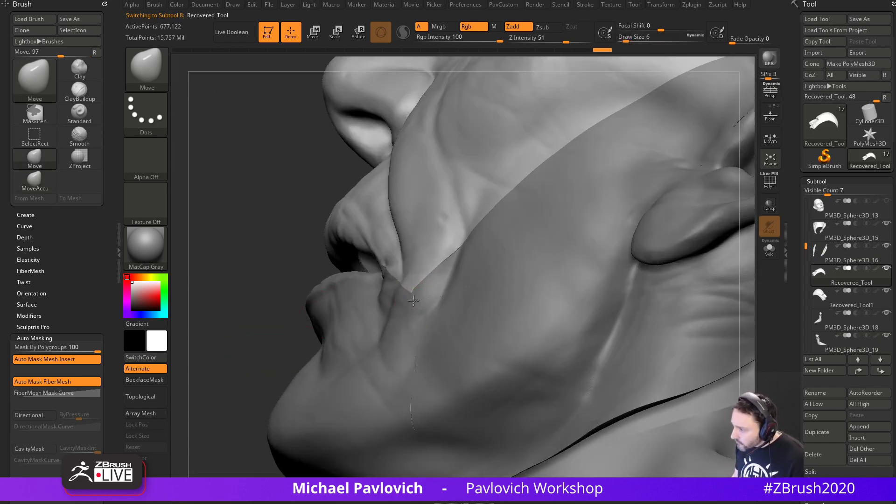
left_click_drag(299, 302, 410, 303)
key("s")
right_click_drag(411, 301, 502, 273)
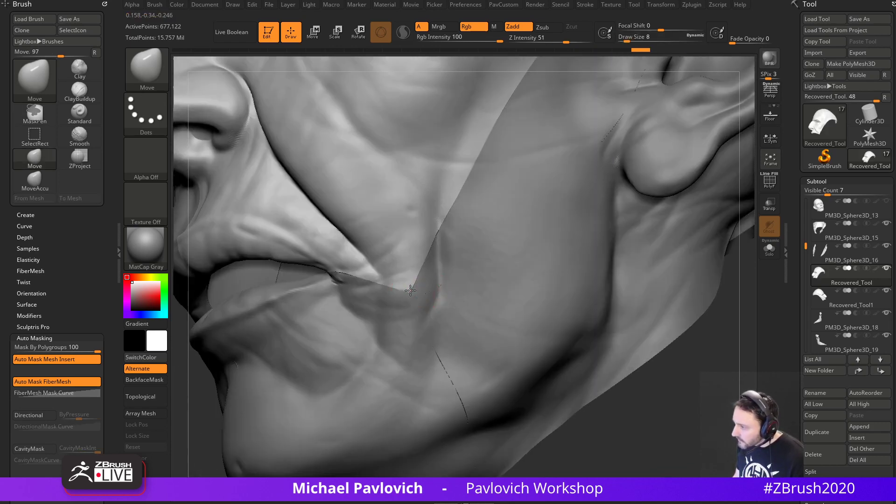
Show the head subtool PM3D_Sphere3D_13 and project the face half's mouth corner onto it with the ZProject brush.
left_click_drag(194, 418, 174, 410, "alt")
left_click_drag(750, 224, 744, 260)
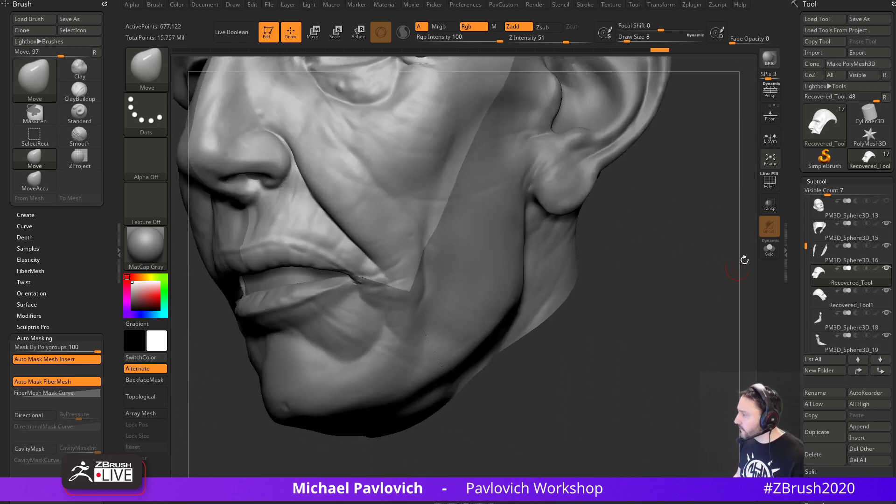
mouse_move(746, 293)
left_mouse_down()
mouse_move(692, 320)
mouse_move(694, 286)
mouse_move(752, 236)
mouse_move(747, 294)
mouse_move(715, 321)
left_mouse_up()
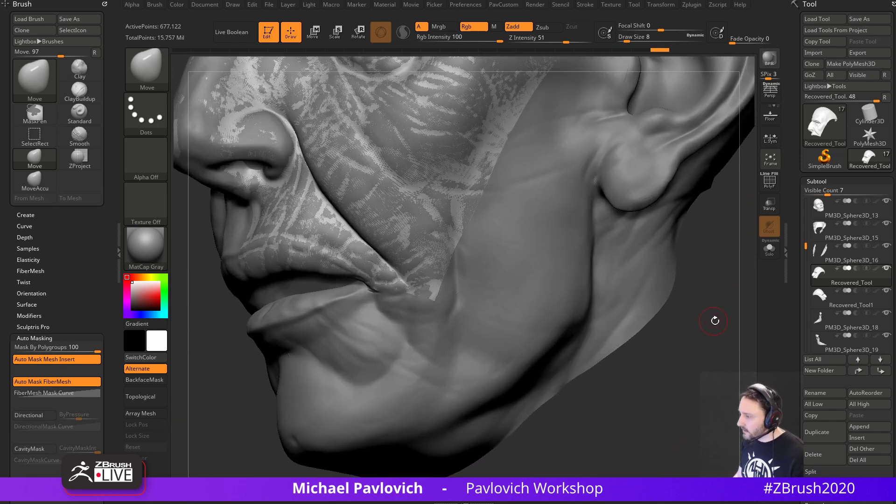
key("b")
key("z")
key("p")
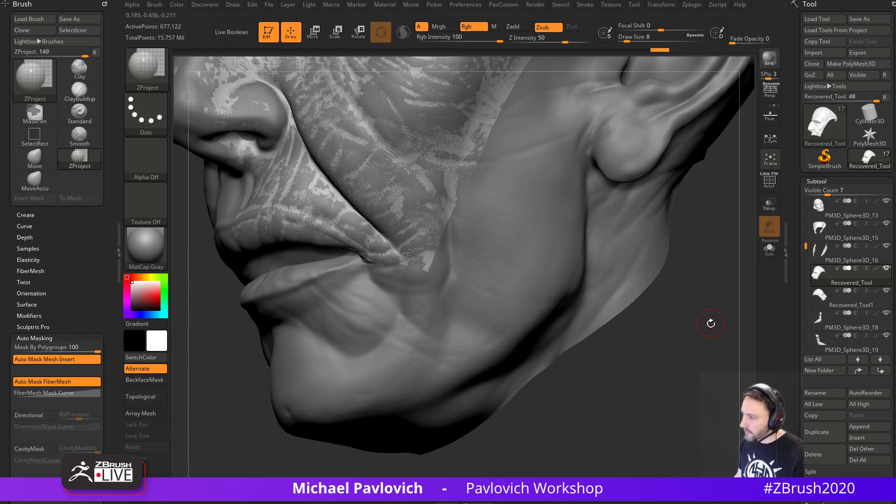
left_click_drag(710, 320, 467, 271)
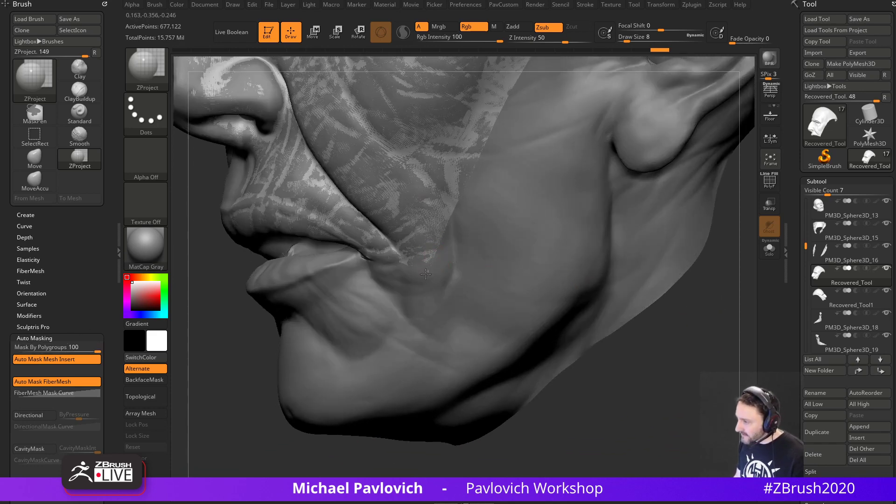
Check the projected corner in isolation and among the other pieces, then select PM3D_Sphere3D_13 on the opposite side.
left_click(773, 253)
left_click_drag(692, 334, 621, 318)
left_click(766, 255)
left_click_drag(667, 343, 576, 323)
left_click_drag(225, 392, 675, 260)
left_click(372, 286, "alt")
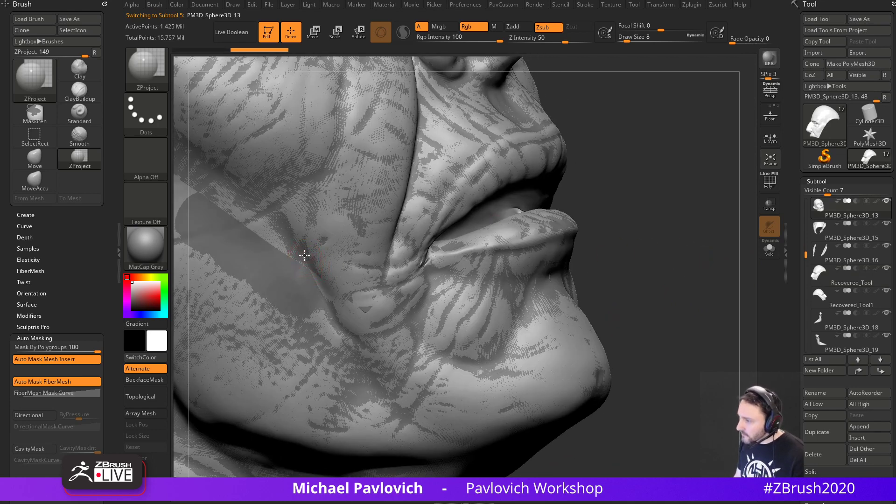
key("b")
key("s")
key("t")
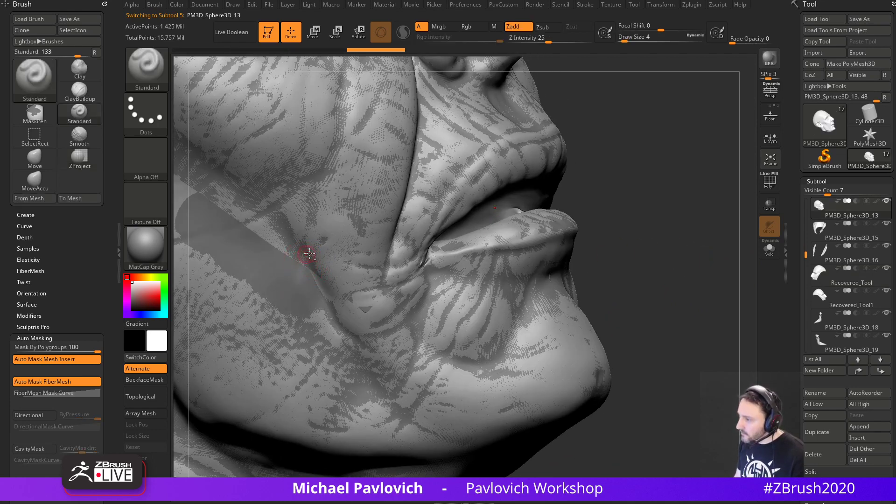
Select the face half Recovered_Tool1 and project its lower mouth corner with the ZProject brush at Draw Size 5.
left_click(841, 298)
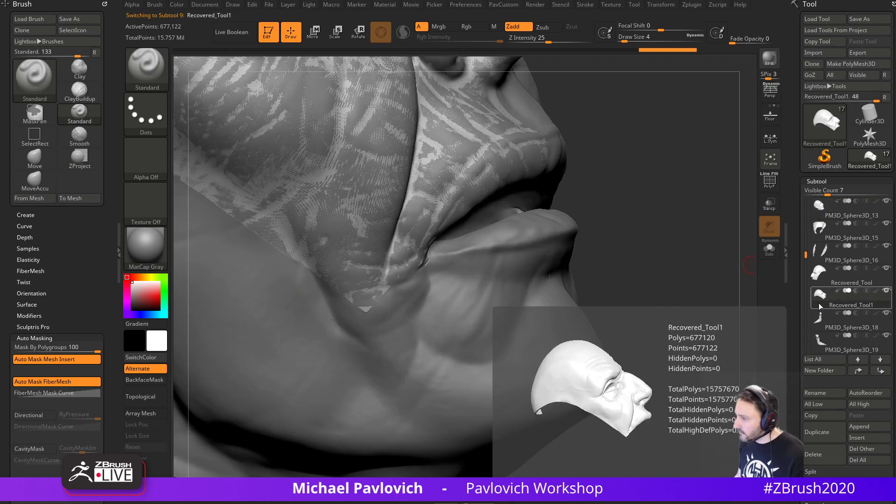
key("b")
key("z")
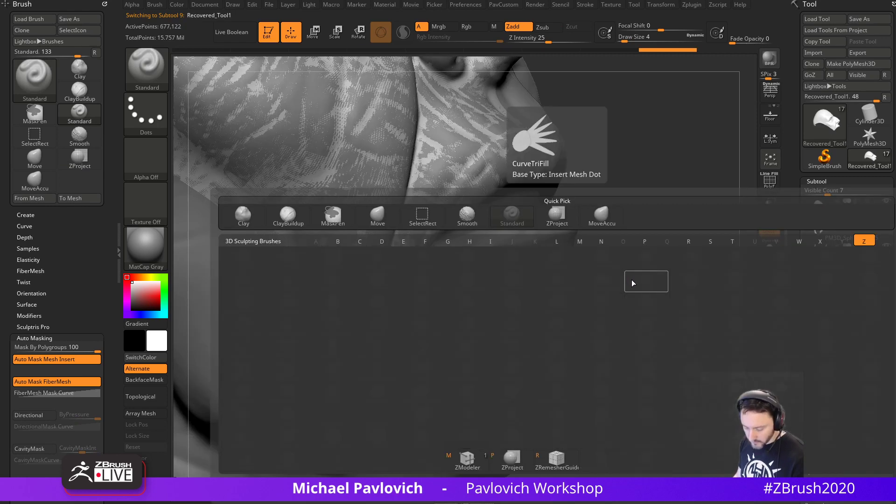
key("p")
left_click_drag(633, 279, 640, 274)
key("s")
left_click(370, 315)
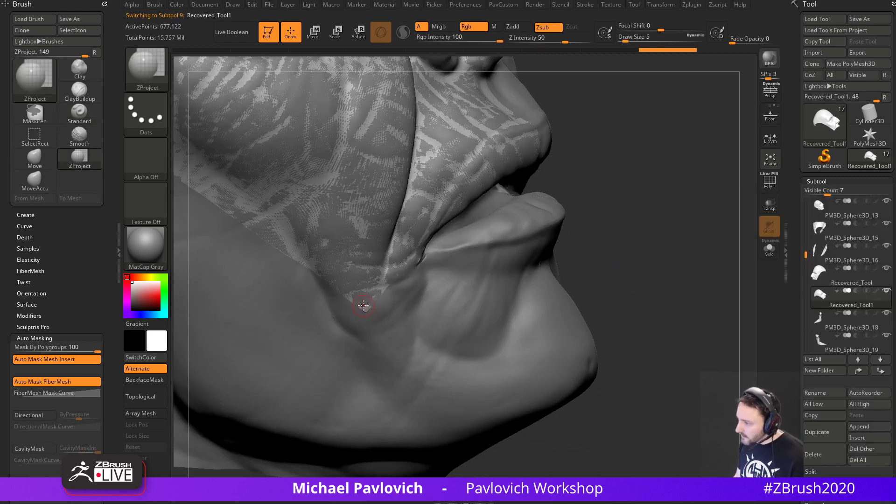
left_click_drag(361, 311, 364, 308)
Check the projected corner in isolation and among the other pieces, then select the head PM3D_Sphere3D_13 with Draw Size 11.
left_click_drag(707, 284, 685, 269)
left_click(770, 248)
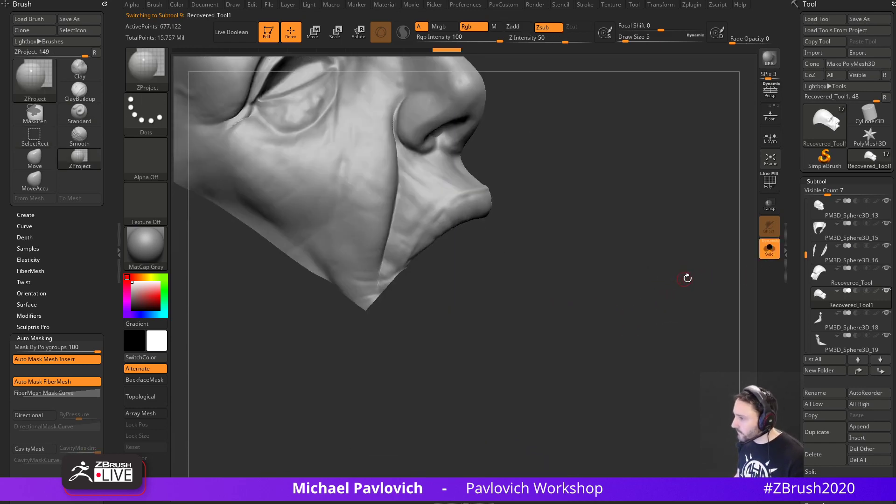
left_click(770, 248)
mouse_move(660, 254)
left_mouse_down()
mouse_move(696, 262)
mouse_move(683, 266)
mouse_move(682, 294)
mouse_move(685, 244)
mouse_move(626, 210)
mouse_move(659, 226)
mouse_move(632, 226)
left_mouse_up()
left_click(536, 235, "alt")
key("s")
left_click_drag(632, 226, 611, 229)
key("s")
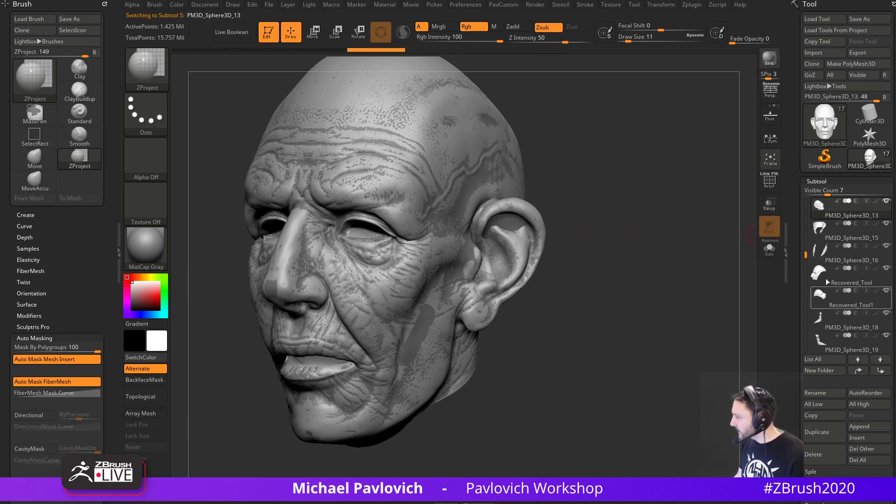
Select the ear and head-band subtool PM3D_Sphere3D_15, isolate it and display its polyframe.
left_click_drag(806, 254, 800, 228)
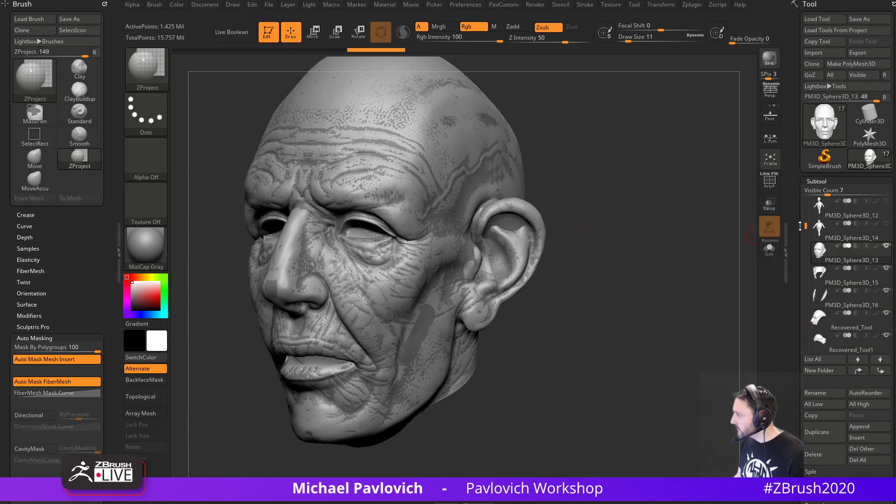
left_click(836, 279)
left_click_drag(670, 265, 628, 264)
left_click(770, 250)
left_click_drag(676, 248, 667, 215)
left_click(773, 187)
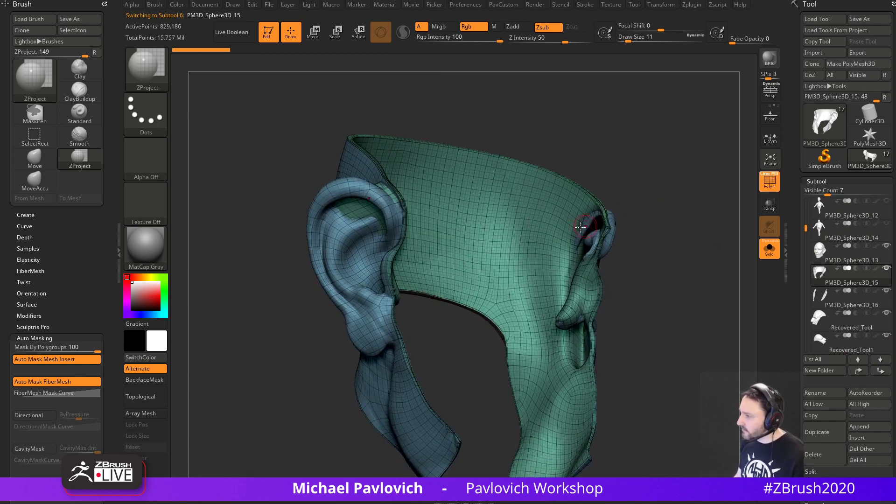
Inspect the green inner polygroup on its own, then show the whole ear and head-band mesh again.
left_click(535, 230, "ctrl+shift")
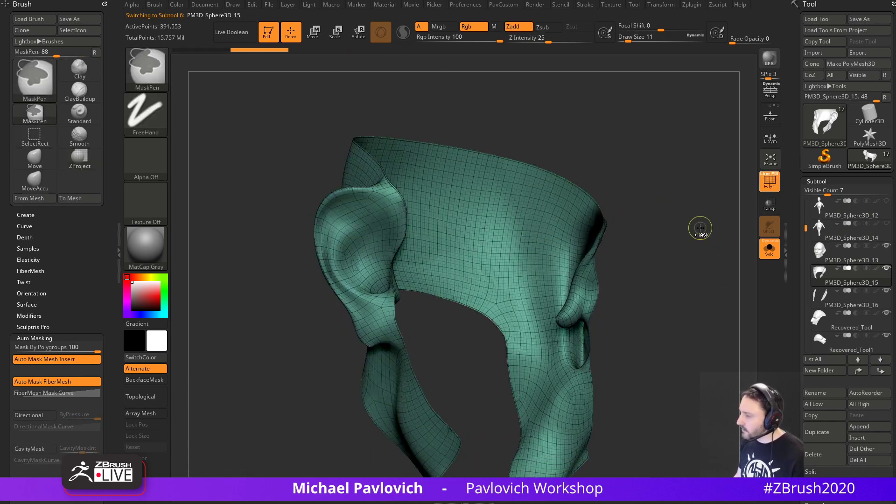
left_click(703, 228, "ctrl")
left_click(702, 228, "ctrl+shift")
left_click(704, 225, "ctrl")
left_click_drag(706, 222, 701, 222)
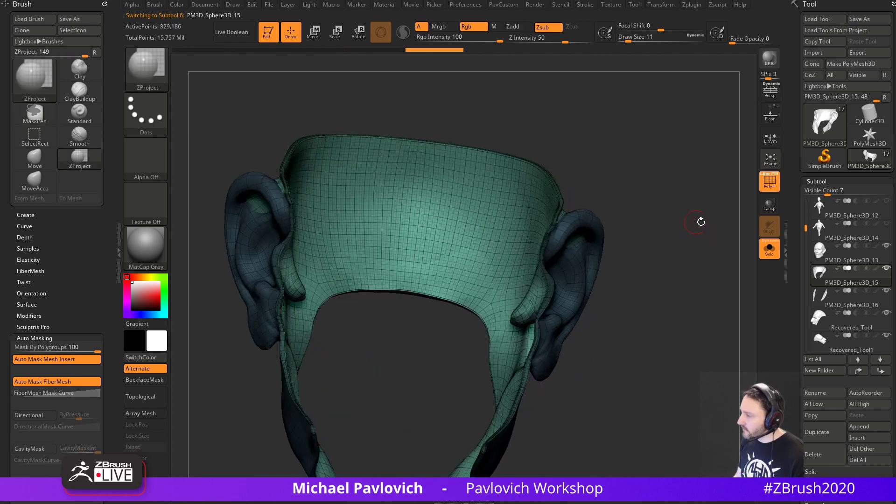
Switch the ear piece to subdivision level 2 and push the green inner surface behind the ear inward with the Move brush at Draw Size 17.
left_click_drag(798, 284, 798, 367)
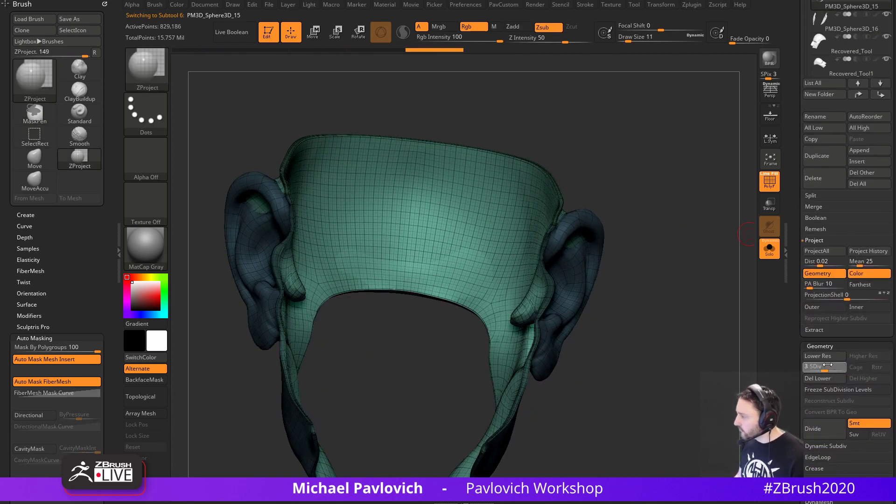
left_click(807, 366)
mouse_move(650, 226)
left_mouse_down()
mouse_move(623, 270)
mouse_move(641, 318)
mouse_move(604, 281)
left_mouse_up()
key("s")
left_click(525, 280)
key("b")
key("m")
key("v")
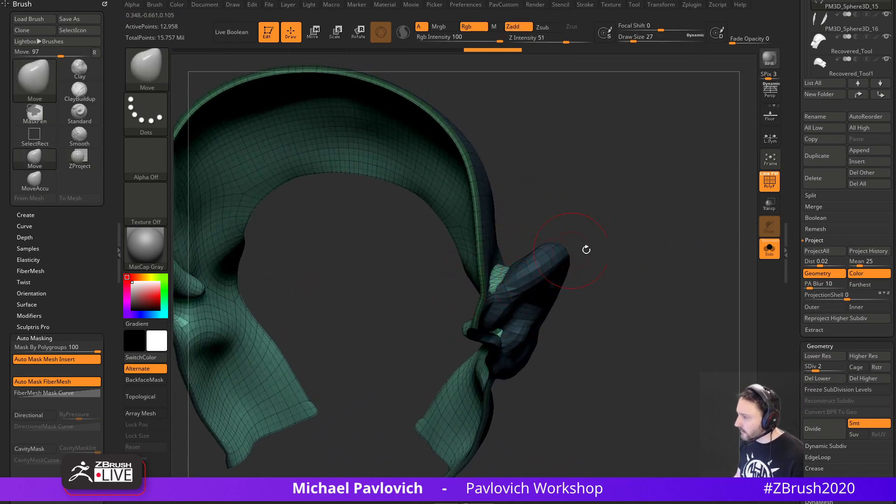
mouse_move(586, 250)
left_mouse_down("alt")
mouse_move(549, 239)
mouse_move(568, 248)
mouse_move(564, 281)
left_mouse_up("alt")
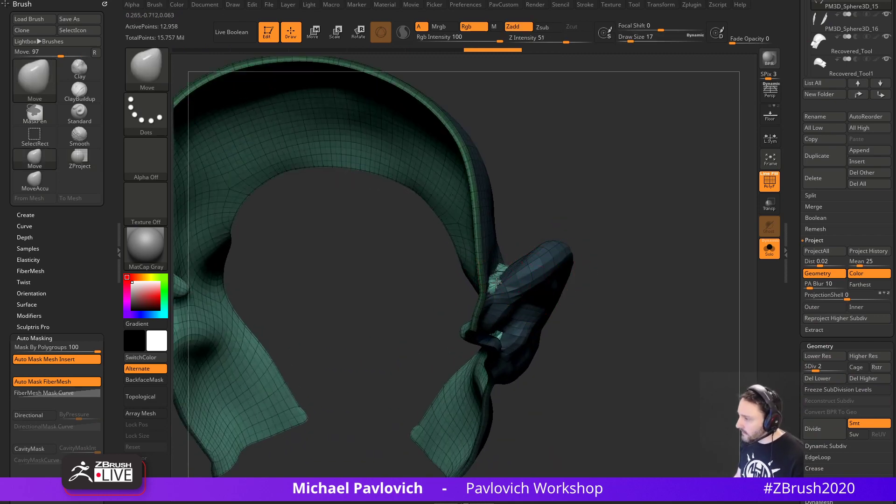
left_click_drag(494, 292, 497, 295)
left_click_drag(496, 285, 500, 290)
Tuck in the green patch beside the ear's upper attachment with the Move brush at Draw Size 14.
left_click_drag(584, 294, 508, 288)
key("s")
left_click(496, 291)
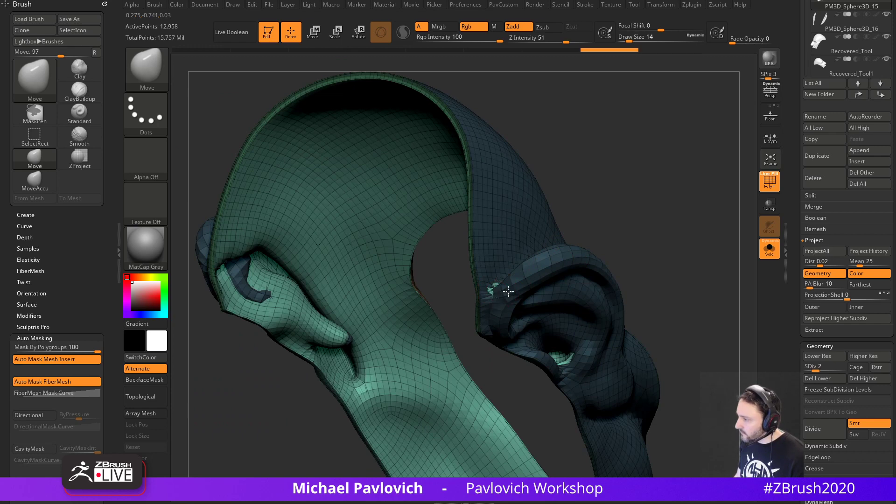
right_click_drag(509, 292, 498, 294)
left_click_drag(501, 293, 499, 294)
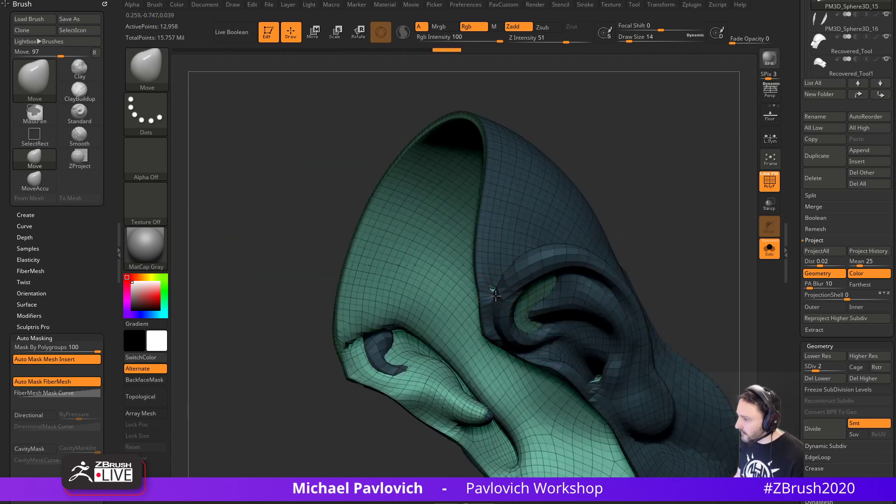
Set Mask By Polygroups to 0 and smooth the inner surface around the hollow behind the ear.
left_click_drag(567, 249, 675, 191)
mouse_move(626, 209)
left_mouse_down()
mouse_move(648, 221)
mouse_move(561, 280)
mouse_move(606, 230)
left_mouse_up()
key("shift")
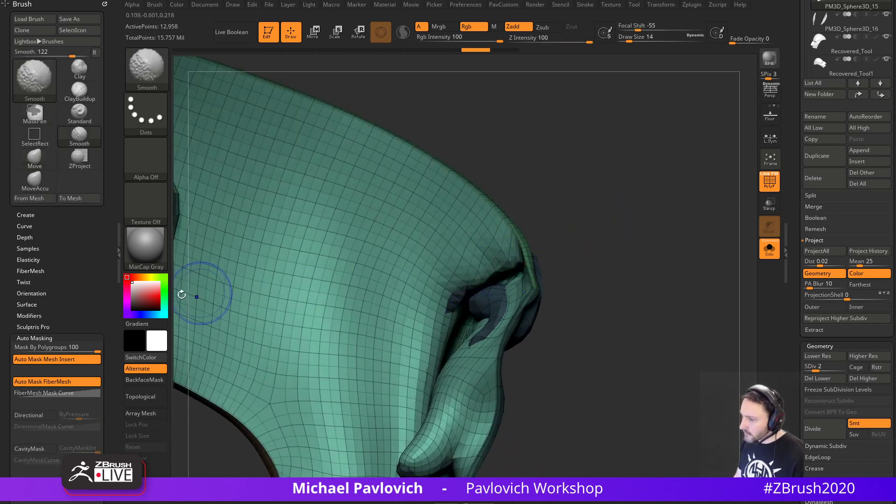
left_click(73, 348)
type("0")
left_click_drag(473, 271, 485, 283, "shift")
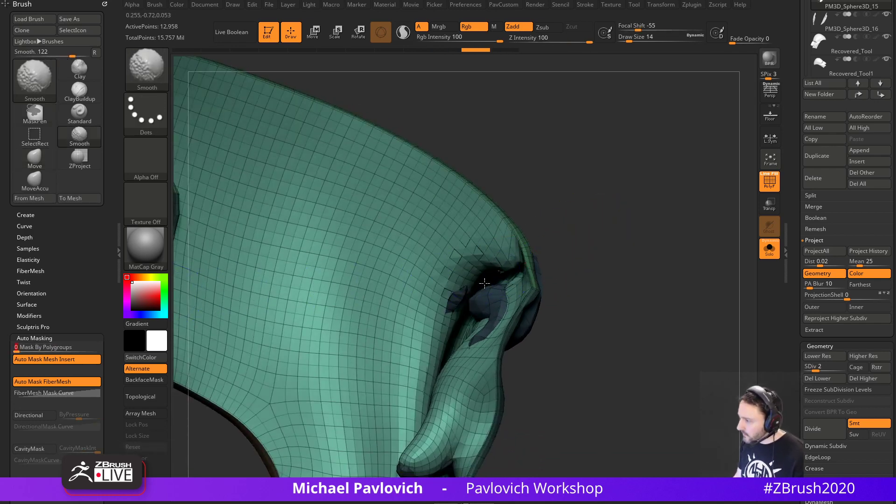
left_click_drag(579, 228, 532, 288)
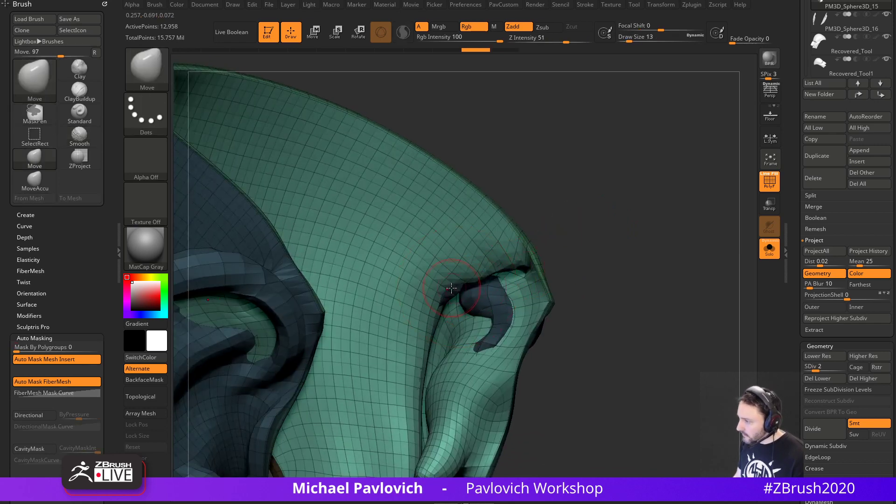
Reshape the inner surface around the ear opening with the Move brush at Draw Size 13 and smooth the folds there.
left_click_drag(552, 225, 492, 299)
left_click_drag(575, 267, 553, 266)
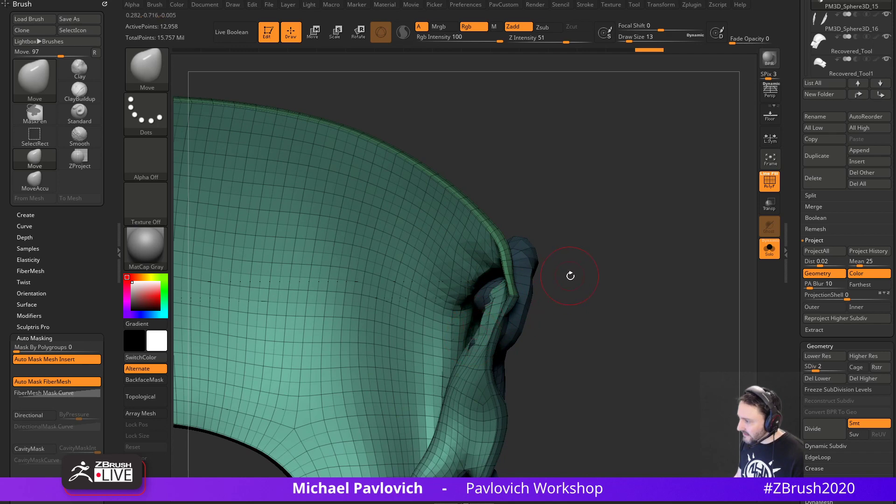
left_click_drag(570, 276, 602, 275)
mouse_move(501, 311)
left_mouse_down()
mouse_move(491, 346)
mouse_move(495, 294)
left_mouse_up()
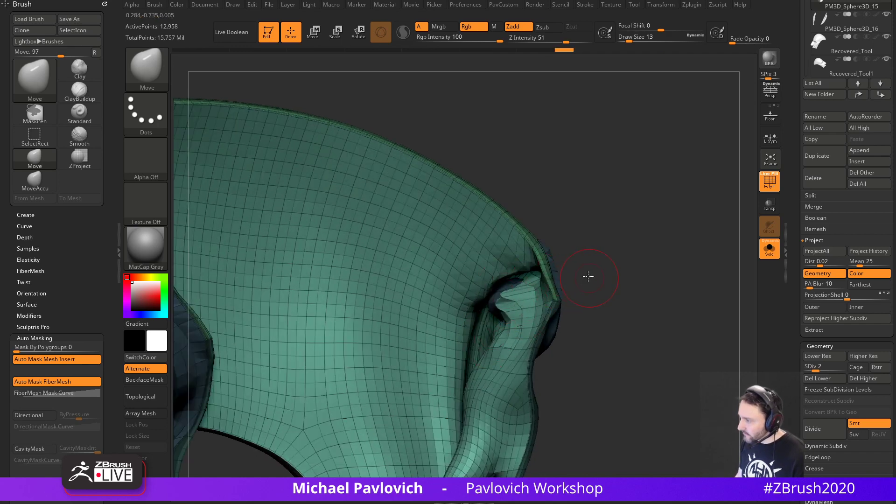
left_click_drag(588, 278, 601, 277)
left_click_drag(502, 283, 518, 308, "shift")
mouse_move(645, 262)
left_mouse_down()
mouse_move(576, 252)
mouse_move(600, 144)
mouse_move(620, 200)
mouse_move(632, 189)
left_mouse_up()
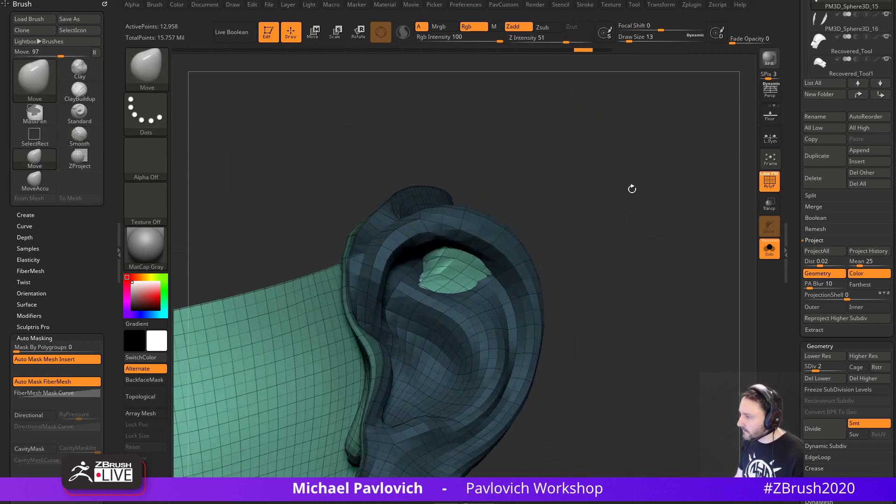
left_click_drag(688, 243, 704, 273, "alt")
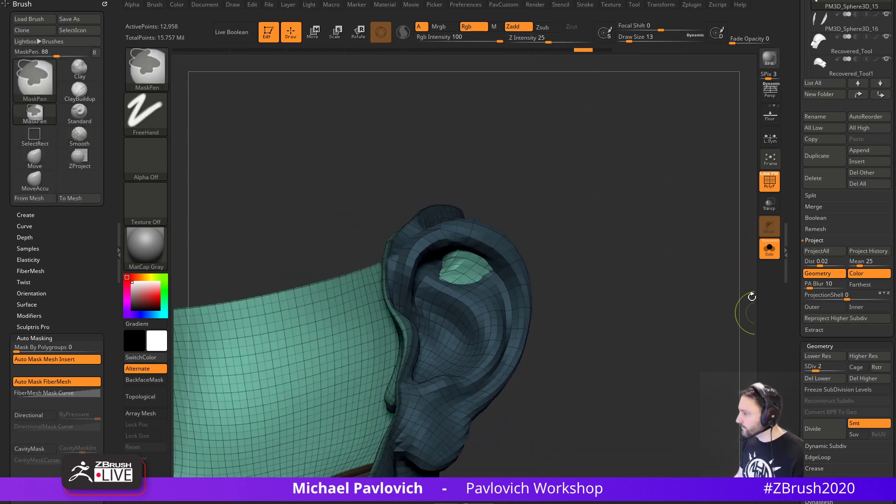
Clear the mask, return the ear piece to its highest subdivision level and try flipping its normals.
mouse_move(753, 296)
left_mouse_down("ctrl")
mouse_move(754, 321)
mouse_move(791, 207)
mouse_move(792, 63)
left_mouse_up("ctrl")
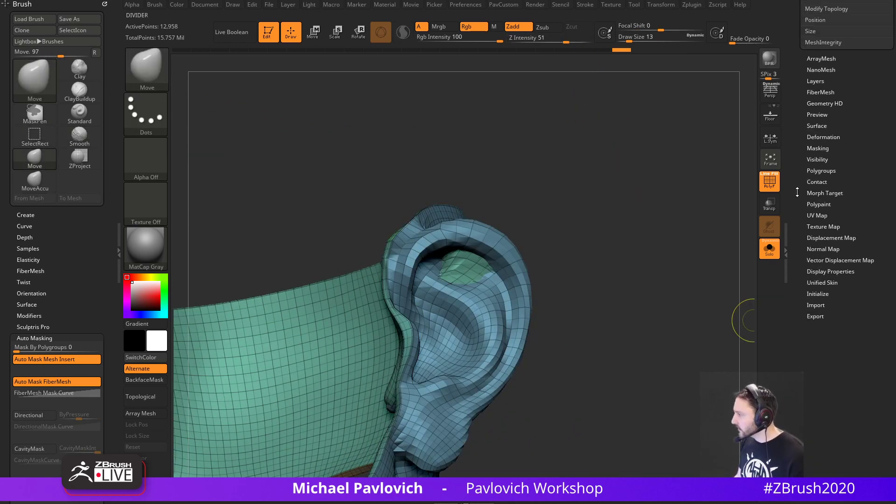
left_click(825, 274)
left_click(856, 307)
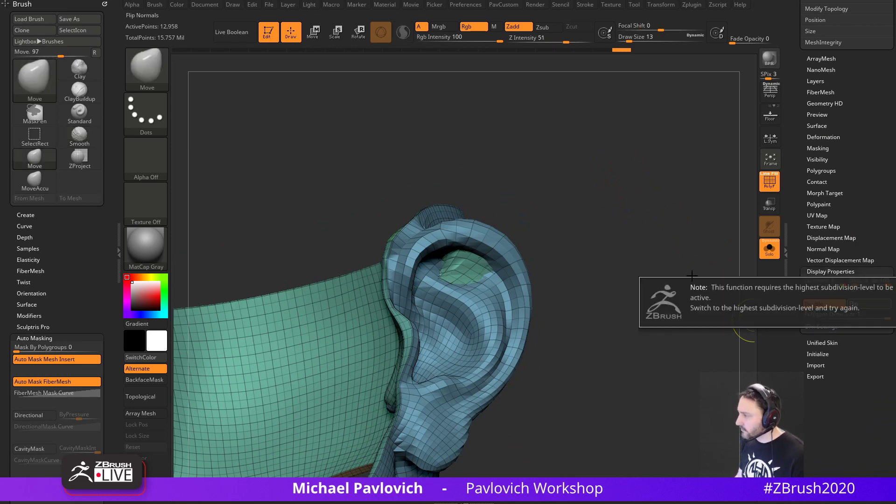
left_click_drag(792, 217, 799, 410)
left_click_drag(801, 257, 795, 35)
left_click(841, 265)
left_click(856, 299)
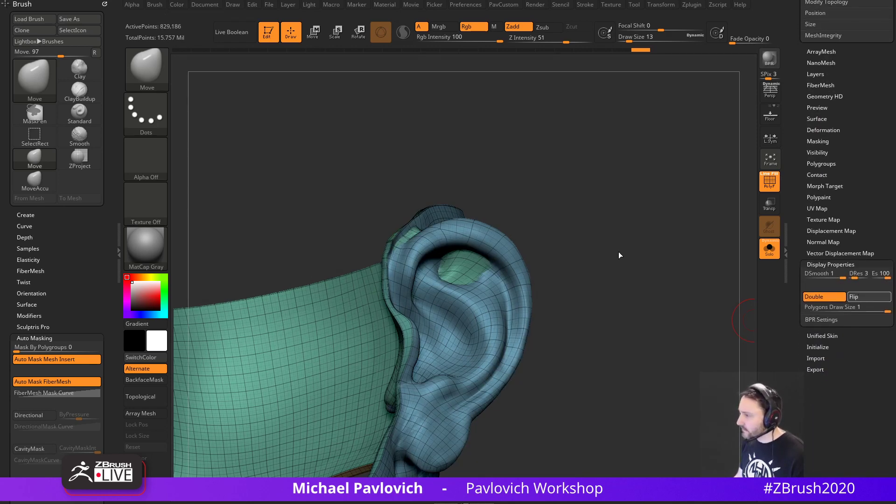
Compare the ear with double-sided display off and on, and leave Double enabled.
mouse_move(651, 262)
left_mouse_down()
mouse_move(666, 266)
mouse_move(622, 278)
mouse_move(649, 262)
mouse_move(624, 266)
mouse_move(702, 265)
mouse_move(686, 267)
mouse_move(702, 274)
mouse_move(678, 257)
mouse_move(666, 340)
mouse_move(693, 305)
mouse_move(672, 274)
mouse_move(684, 246)
mouse_move(743, 327)
mouse_move(753, 370)
mouse_move(734, 360)
mouse_move(677, 255)
mouse_move(660, 254)
mouse_move(724, 260)
left_mouse_up()
left_click(825, 298)
left_click(840, 300)
key("ctrl+z")
left_click(812, 299)
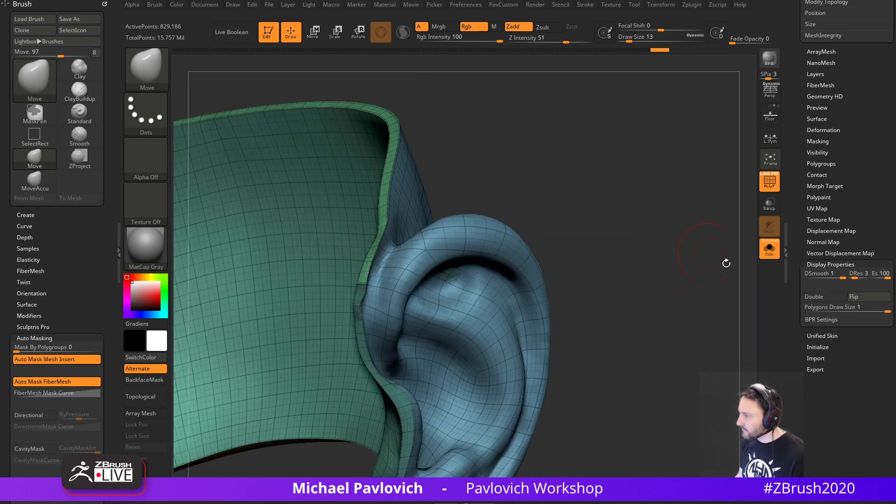
left_click(815, 299)
left_click_drag(661, 272, 642, 242)
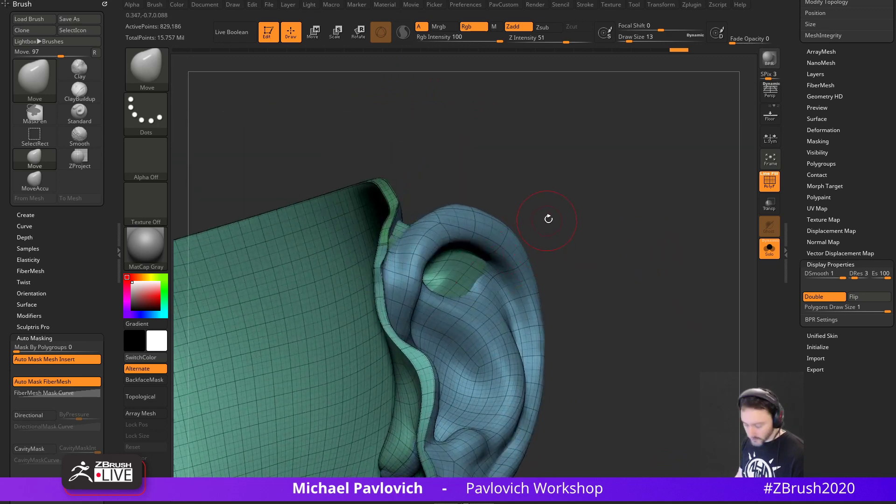
Set Mask By Polygroups to 100 and build up the ear's upper hollow over the green surface with the Clay brush at Draw Size 13.
key("b")
key("c")
key("l")
left_click_drag(571, 223, 628, 240)
key("s")
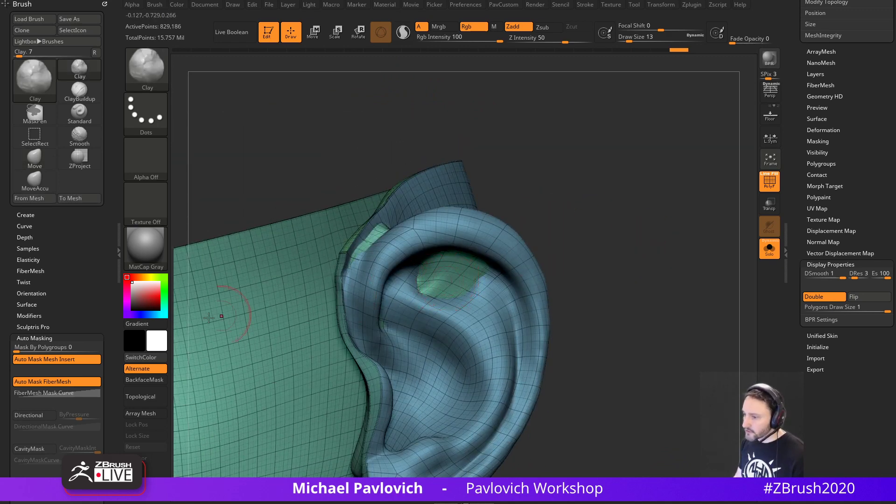
left_click_drag(85, 349, 104, 349)
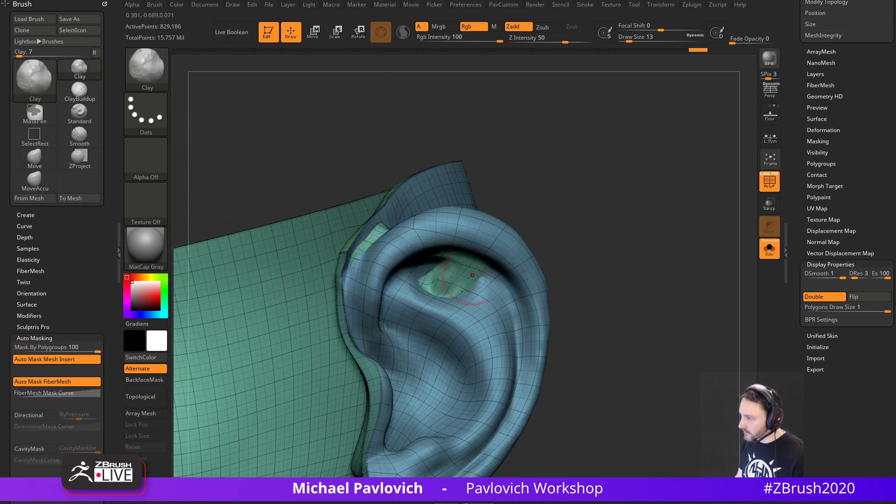
mouse_move(450, 278)
right_mouse_down()
mouse_move(473, 270)
mouse_move(502, 237)
right_mouse_up()
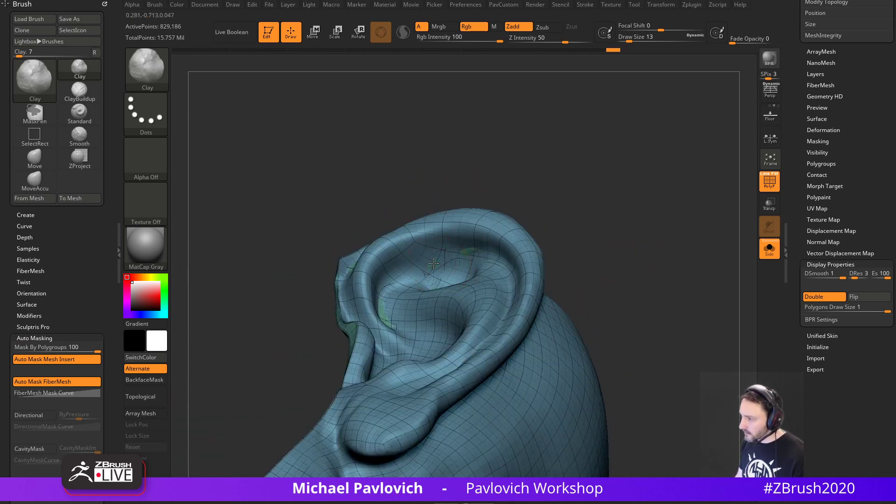
mouse_move(434, 264)
right_mouse_down()
mouse_move(528, 196)
mouse_move(519, 206)
mouse_move(540, 214)
right_mouse_up()
Set Draw Size to 6 and smooth the creases behind and along the ear's upper rim.
key("s")
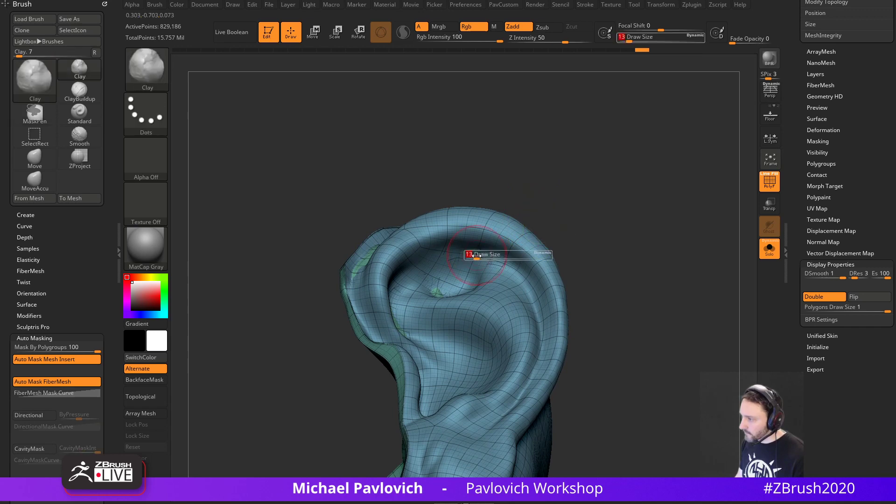
left_click_drag(477, 256, 474, 252)
right_click_drag(545, 217, 514, 236)
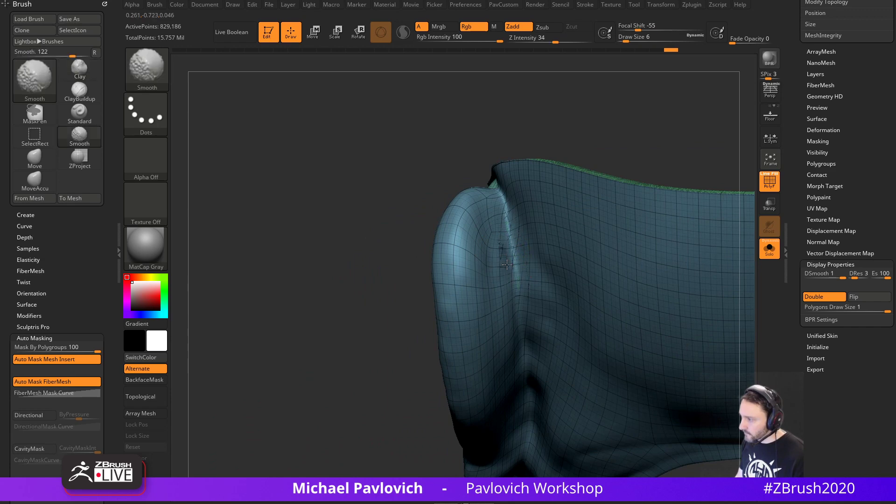
right_click_drag(510, 246, 439, 280)
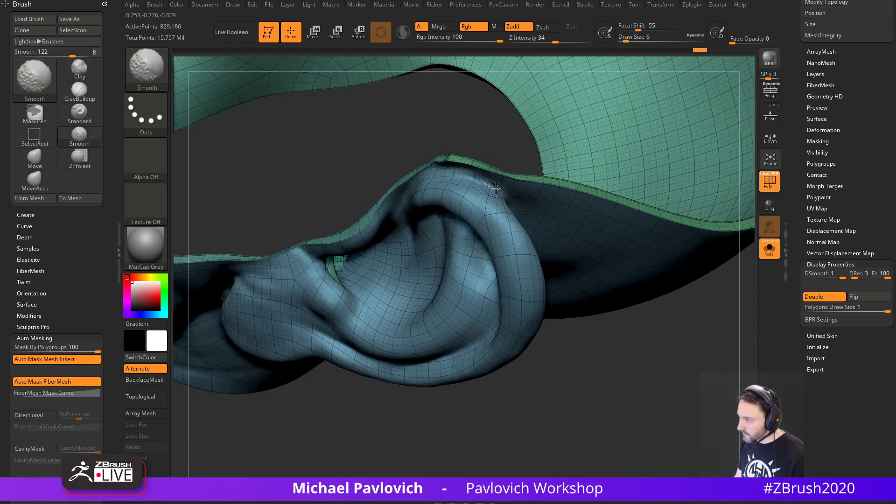
mouse_move(600, 354)
right_mouse_down()
mouse_move(696, 162)
mouse_move(475, 263)
mouse_move(514, 192)
right_mouse_up()
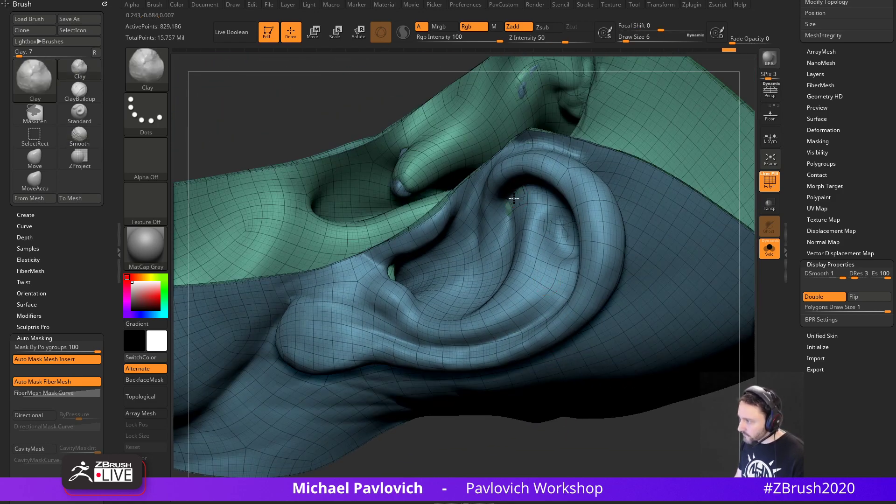
Build up the ear opening with the Clay brush at Draw Size 11 where the green inner surface pokes through.
right_click_drag(368, 120, 444, 242)
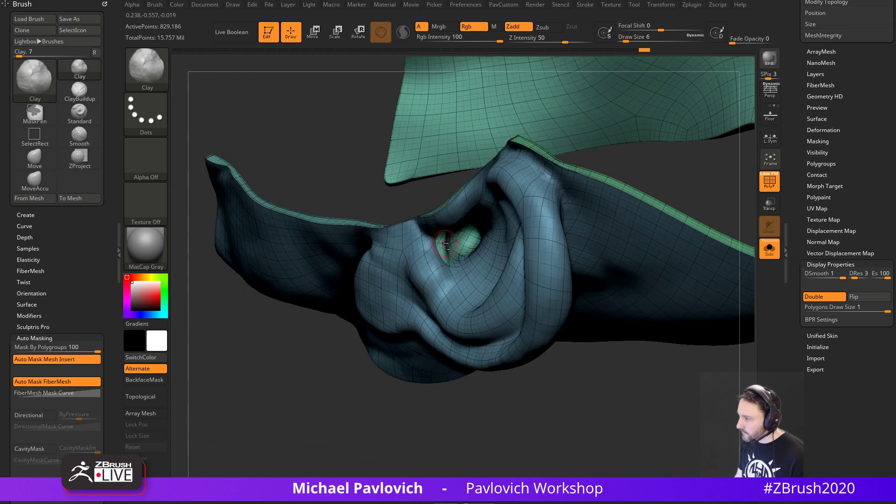
left_click_drag(417, 278, 412, 284)
mouse_move(373, 280)
right_mouse_down()
mouse_move(434, 270)
mouse_move(372, 320)
mouse_move(318, 322)
right_mouse_up()
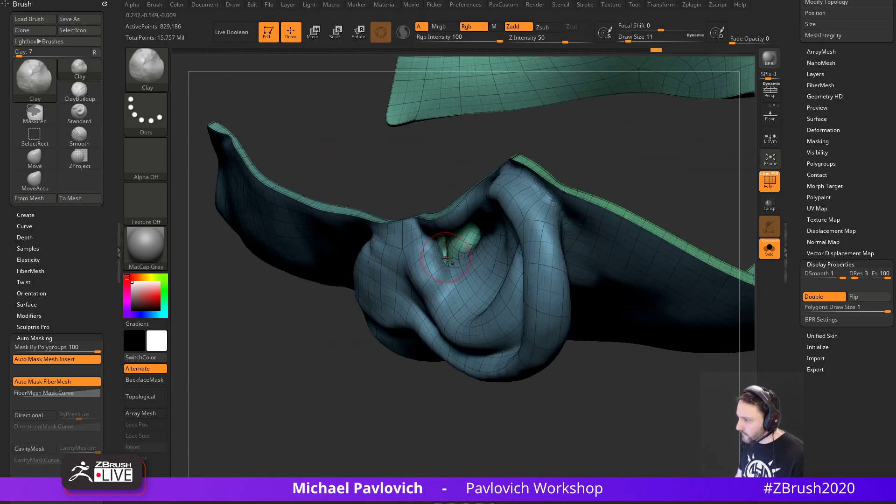
right_click_drag(449, 280, 471, 229)
mouse_move(460, 226)
left_mouse_down()
mouse_move(470, 231)
mouse_move(471, 219)
left_mouse_up()
mouse_move(406, 343)
right_mouse_down()
mouse_move(442, 390)
mouse_move(430, 464)
mouse_move(507, 268)
mouse_move(472, 360)
mouse_move(476, 320)
right_mouse_up()
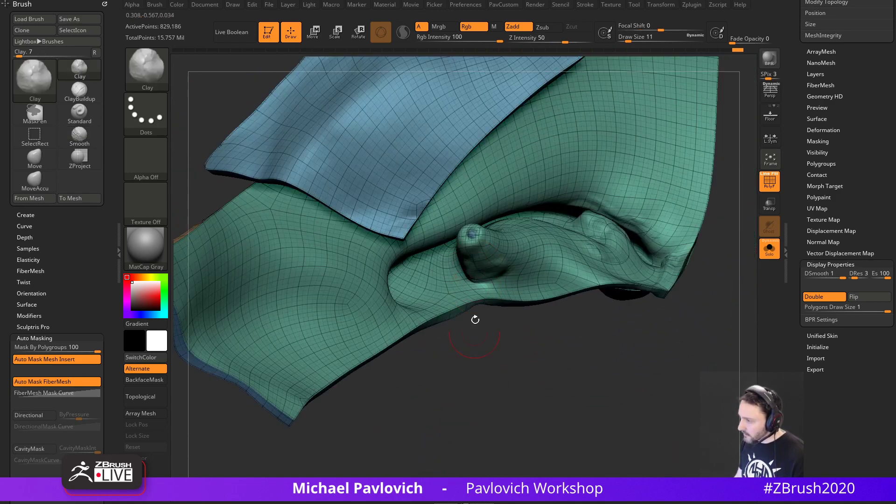
left_click_drag(484, 240, 476, 237)
Turn off the polyframe and Solo display to show the complete head with all visible subtools.
mouse_move(486, 323)
right_mouse_down()
mouse_move(504, 360)
mouse_move(553, 381)
mouse_move(677, 303)
mouse_move(670, 287)
mouse_move(684, 305)
mouse_move(700, 290)
right_mouse_up()
left_click(776, 185)
left_click(769, 248)
right_click_drag(761, 244, 704, 262)
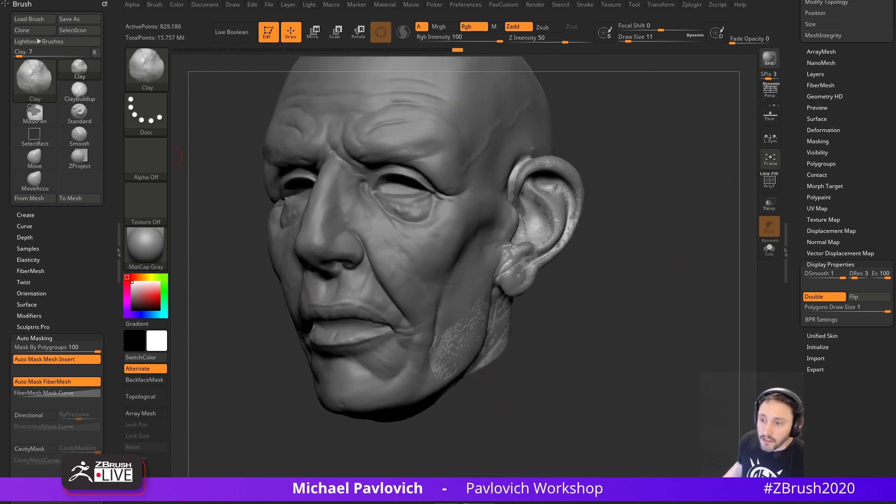
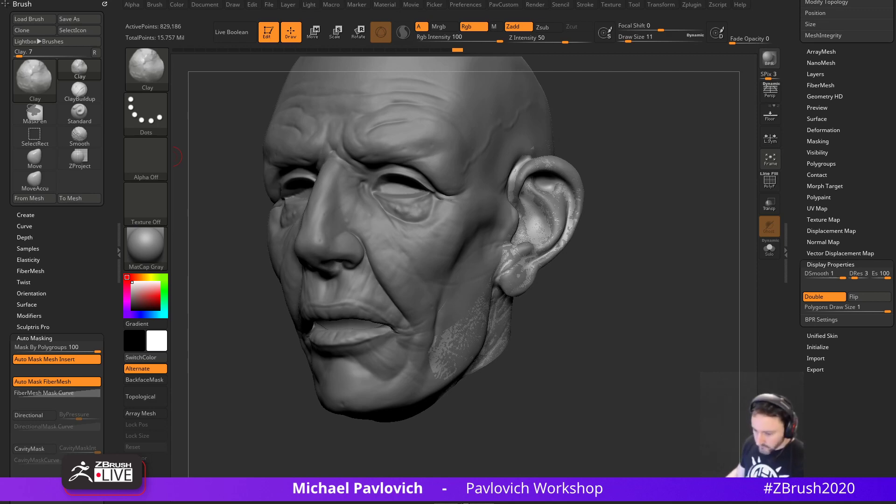
Switch to the YouTube channel in the browser, search it for "zspheres" and look through the resulting videos.
left_click_drag(0, 89, 180, 26)
scroll(380, 305, "up", 7)
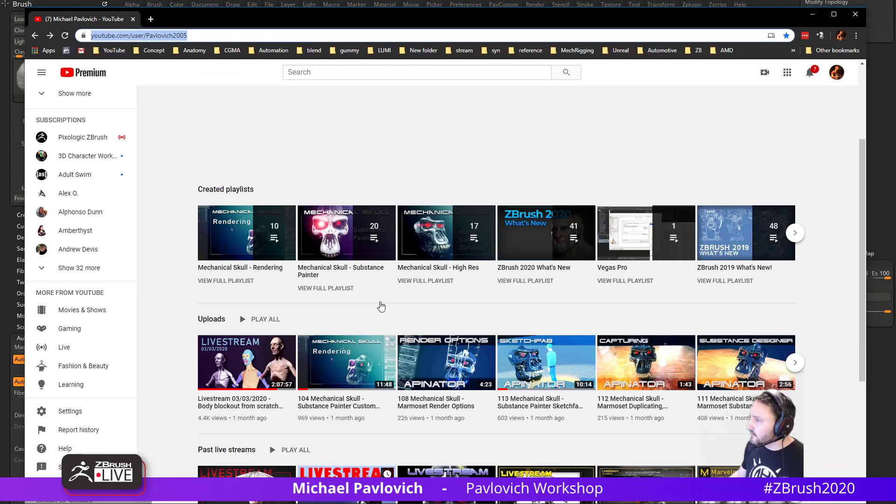
left_click(574, 262)
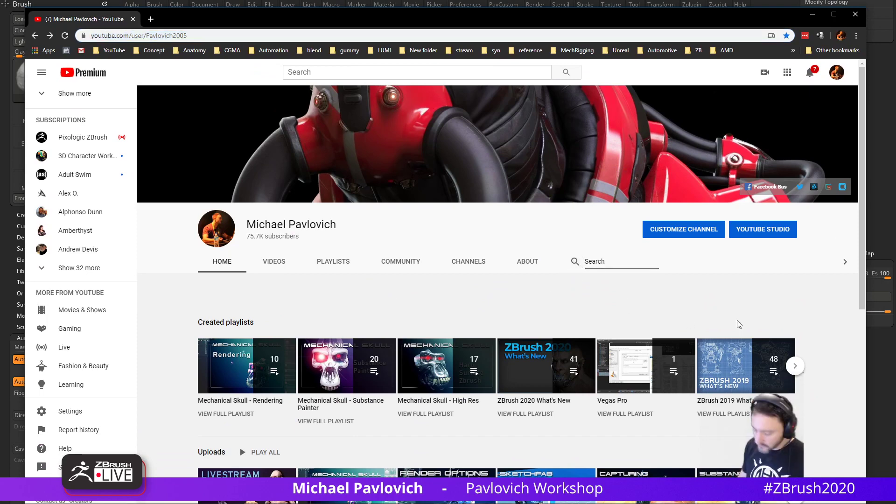
type("zspheres")
key("Return")
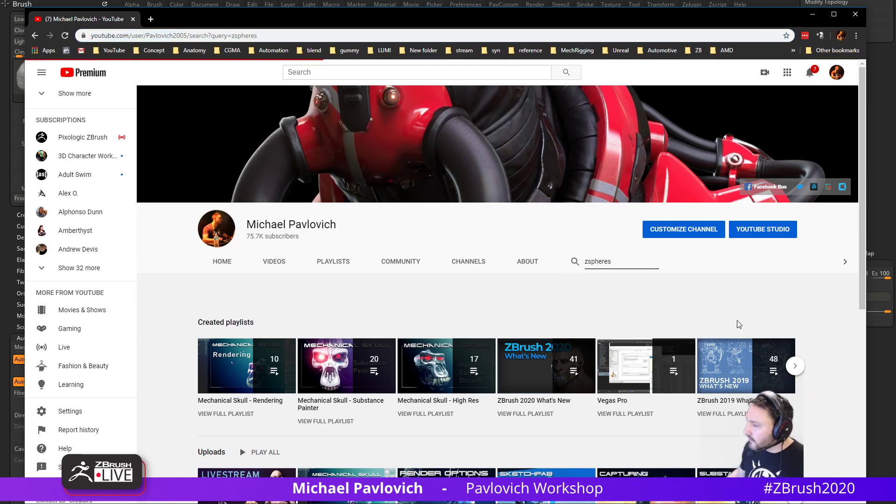
scroll(474, 255, "down", 12)
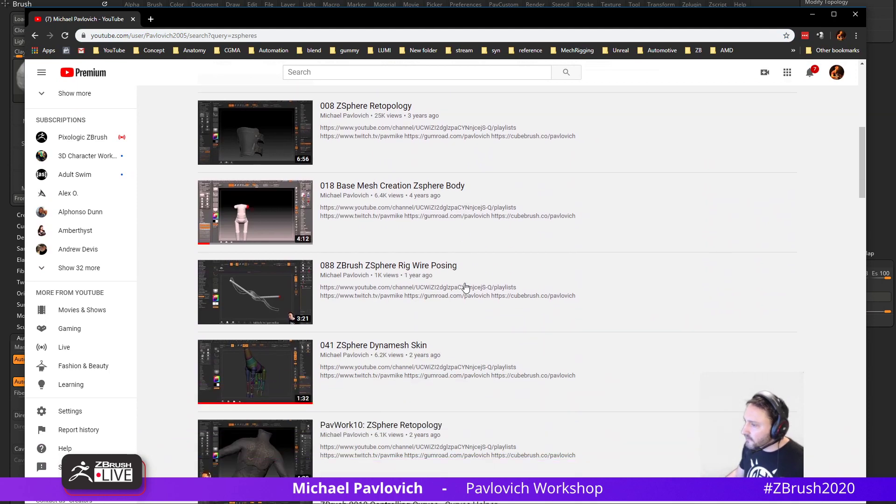
scroll(465, 288, "down", 4)
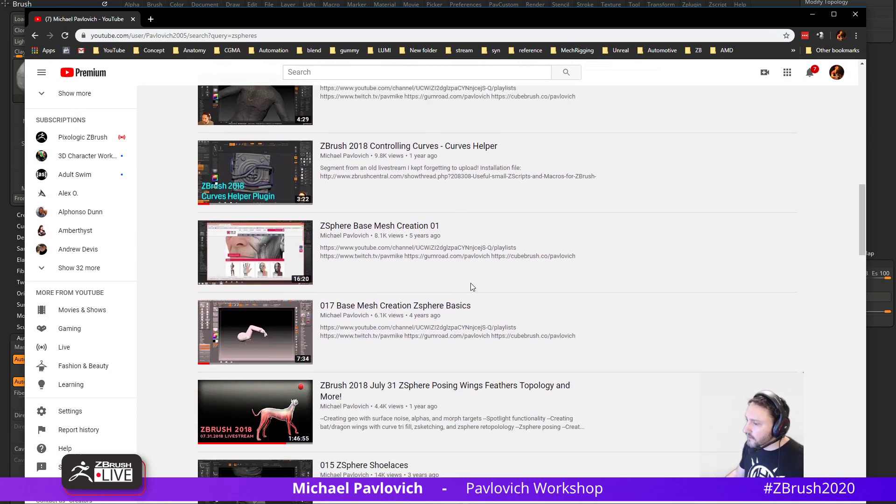
scroll(471, 287, "up", 15)
scroll(471, 286, "up", 3)
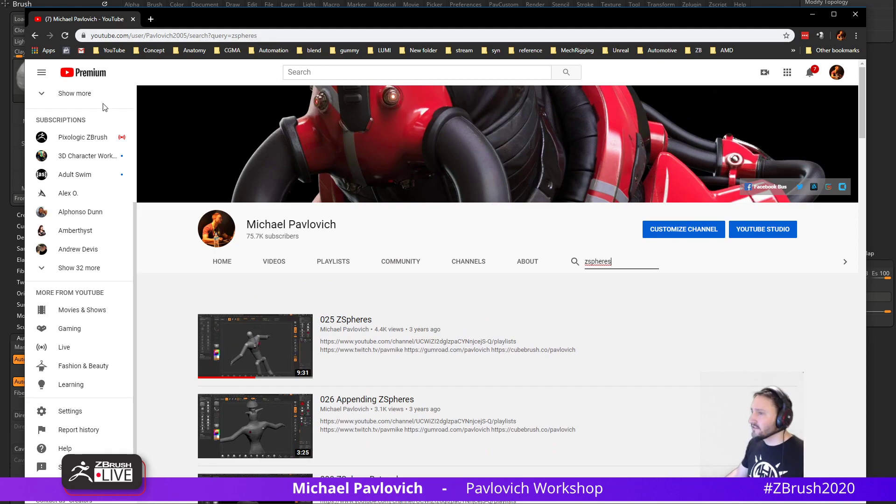
Open the 01/14/2020 Creature Pack Speed Sculpts livestream from the channel's Livestream Full Episodes playlist.
left_click(35, 35)
scroll(261, 306, "up", 6)
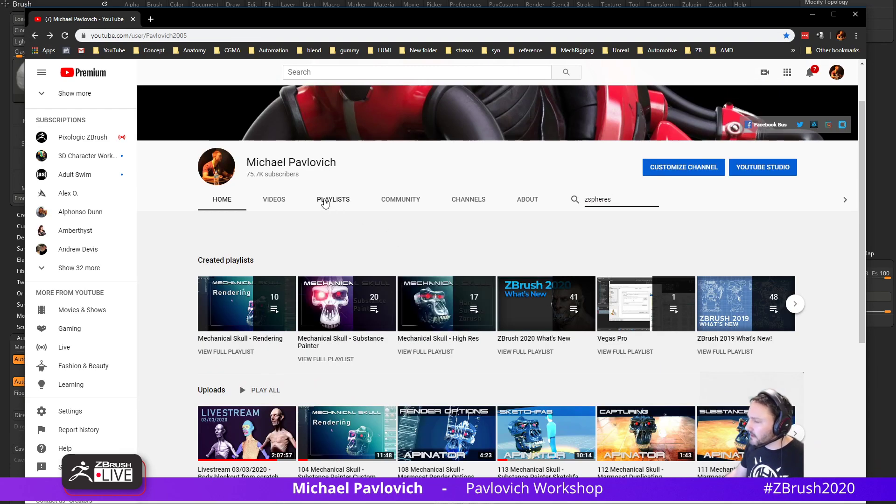
left_click(325, 201)
scroll(351, 324, "down", 6)
scroll(351, 324, "up", 2)
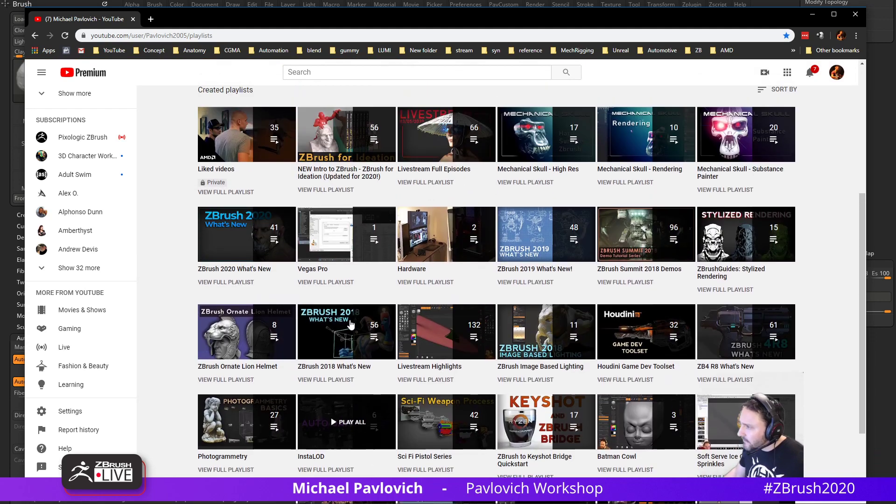
scroll(351, 325, "up", 2)
left_click(441, 276)
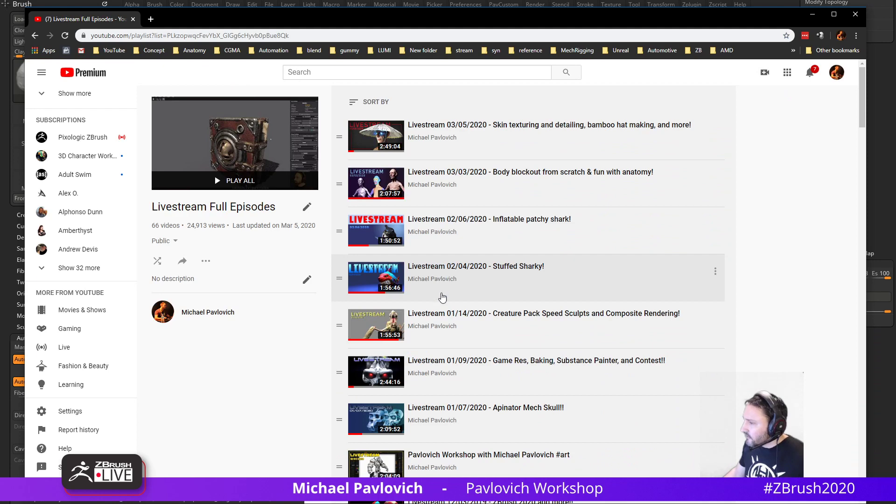
left_click(439, 327)
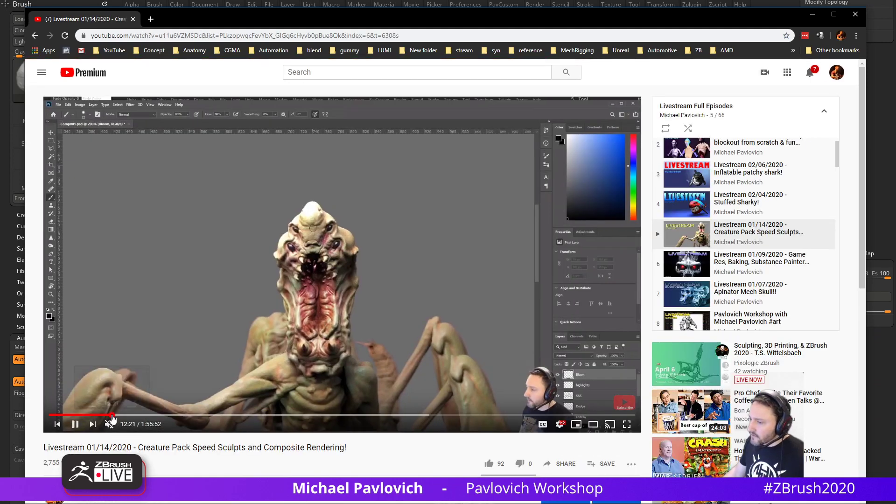
Skim the livestream for the ZSphere creature modelling parts up to about 56:27, and return to ZBrush.
left_click(84, 415)
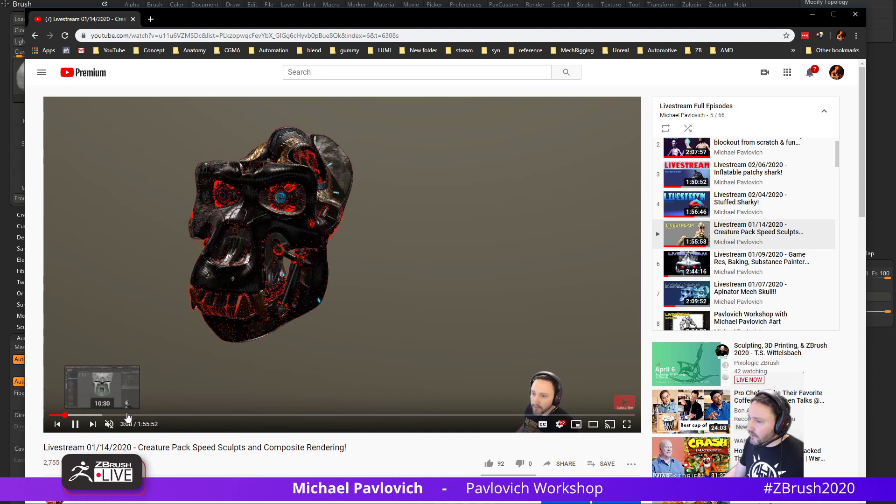
left_click(160, 415)
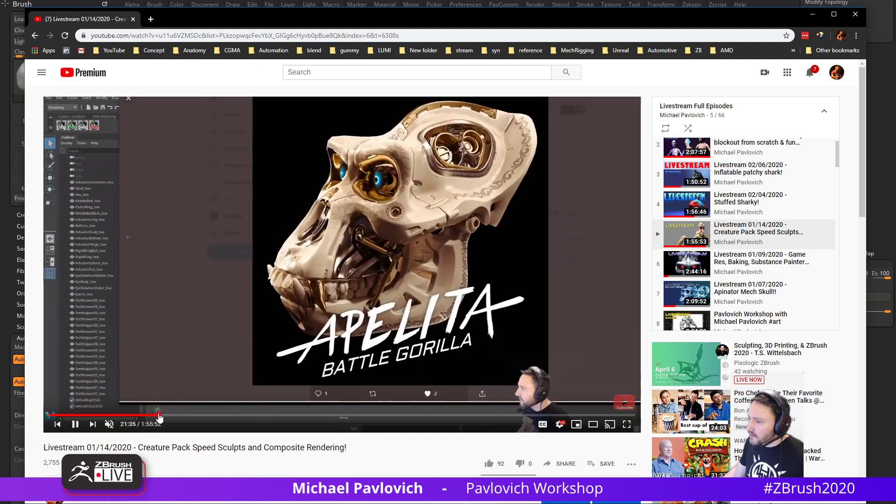
left_click(202, 415)
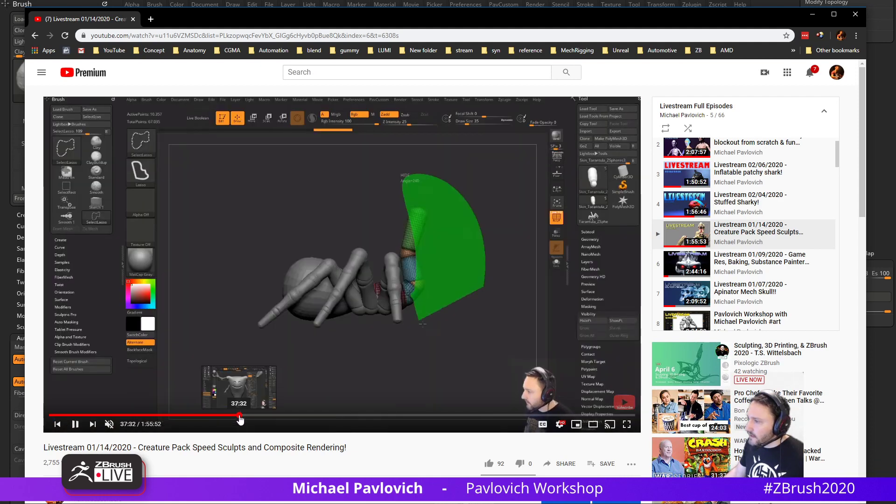
left_click(240, 415)
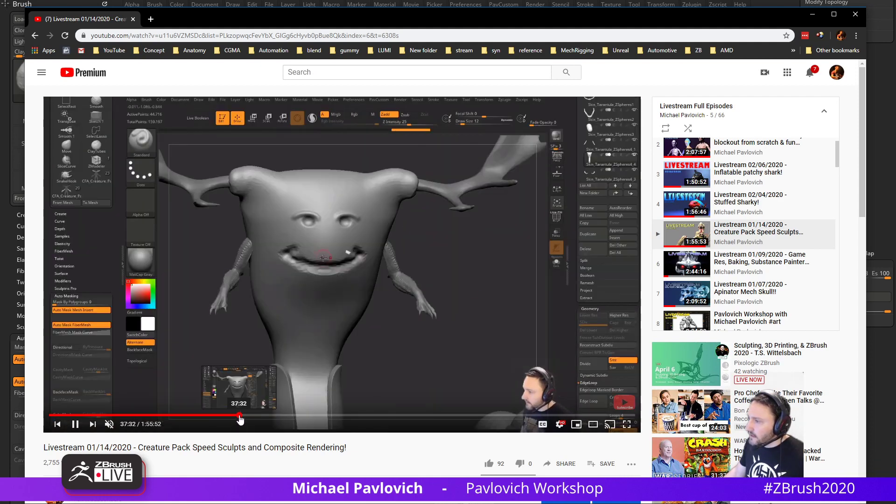
left_click(275, 416)
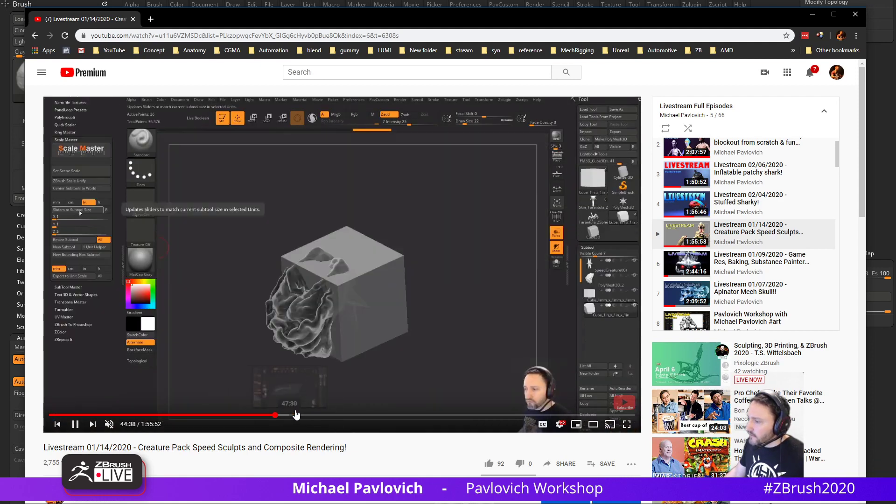
left_click(335, 415)
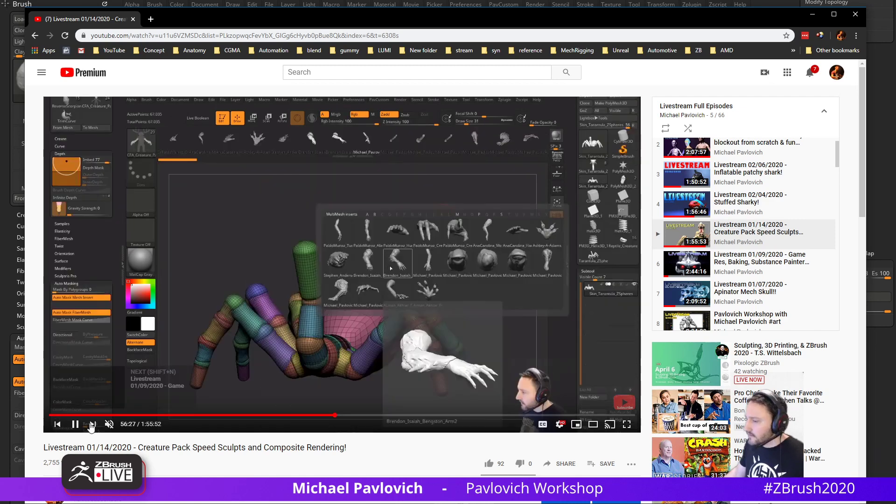
left_click_drag(314, 20, 0, 28)
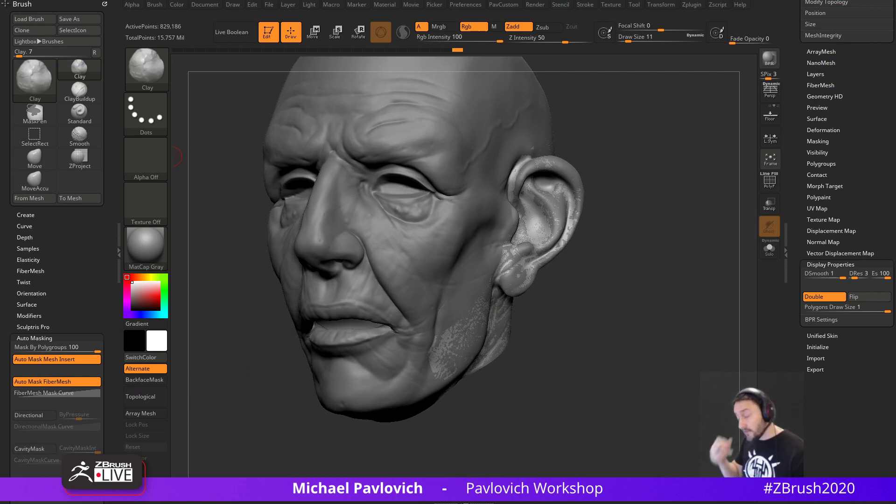
Bring the subtool list into view and examine the assembled head from front and three-quarter angles.
mouse_move(659, 234)
left_mouse_down()
mouse_move(660, 248)
mouse_move(670, 248)
left_mouse_up()
left_click_drag(803, 207, 807, 364)
mouse_move(756, 247)
left_mouse_down()
mouse_move(705, 215)
mouse_move(641, 237)
mouse_move(685, 254)
left_mouse_up()
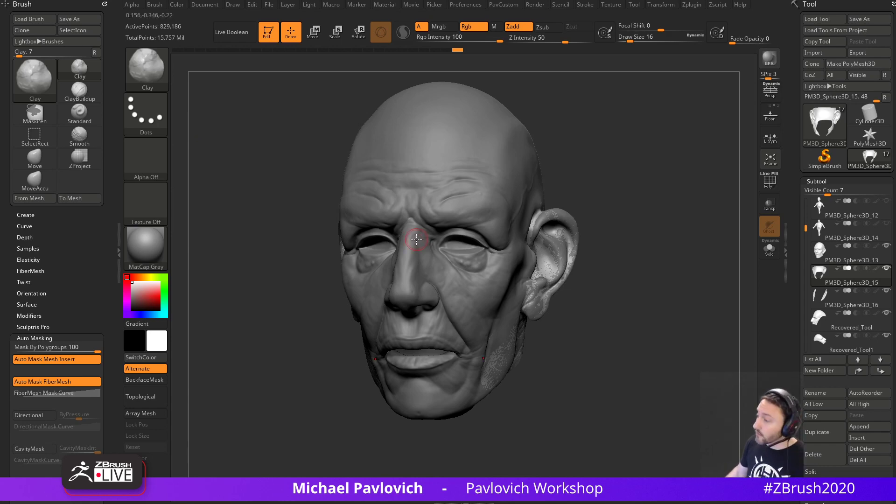
left_click_drag(716, 148, 655, 301)
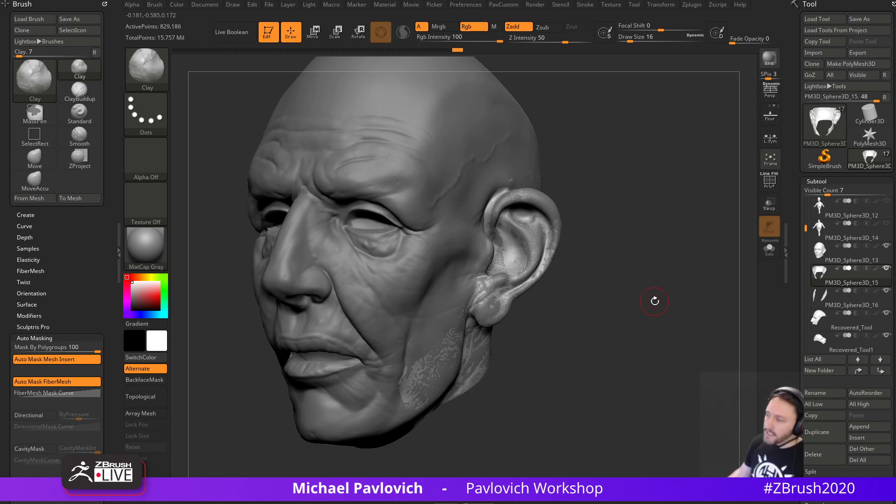
left_click_drag(670, 164, 691, 159)
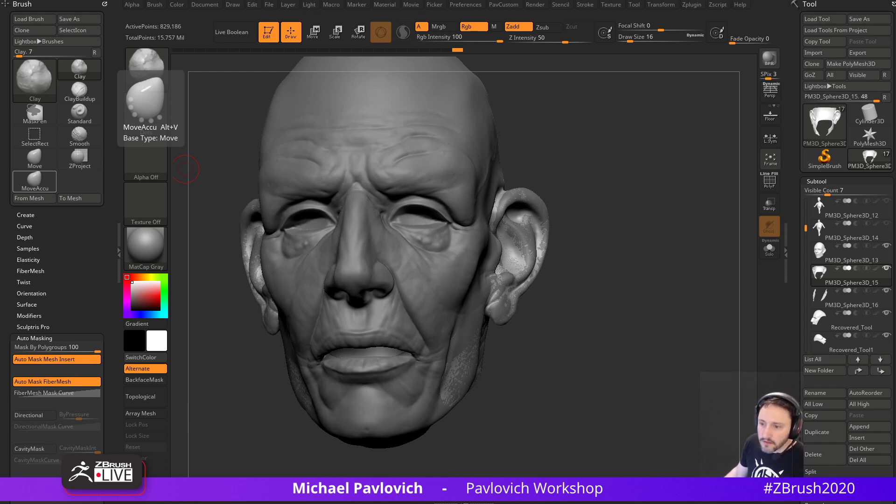
mouse_move(185, 169)
left_mouse_down()
mouse_move(666, 184)
mouse_move(625, 236)
mouse_move(668, 246)
mouse_move(652, 253)
left_mouse_up()
key("1")
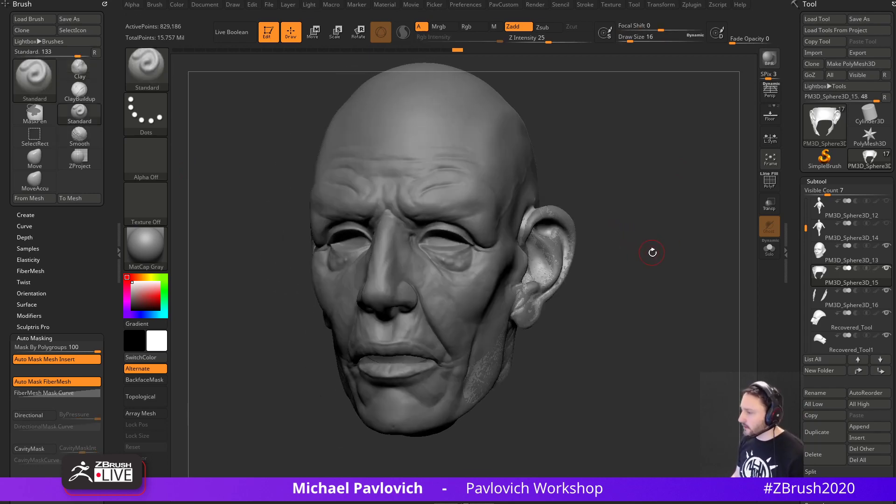
left_click_drag(747, 224, 676, 261, "shift")
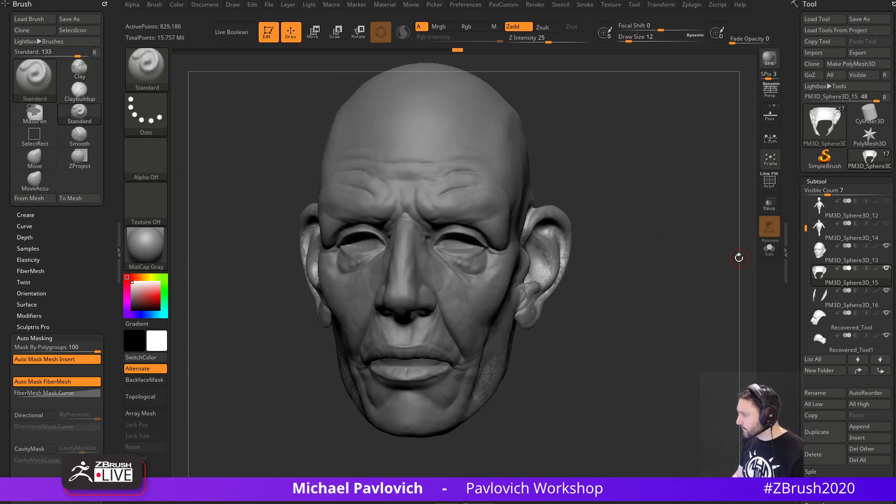
Make the half-face Recovered_Tool the active subtool in Move mode and hide the overlapping PM3D_Sphere3D_13.
left_click(467, 278, "alt")
key("w")
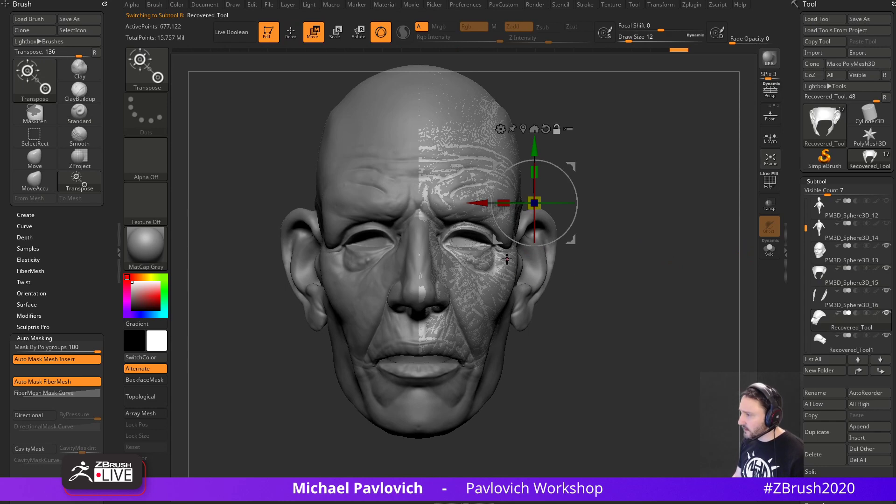
left_click(537, 253, "alt")
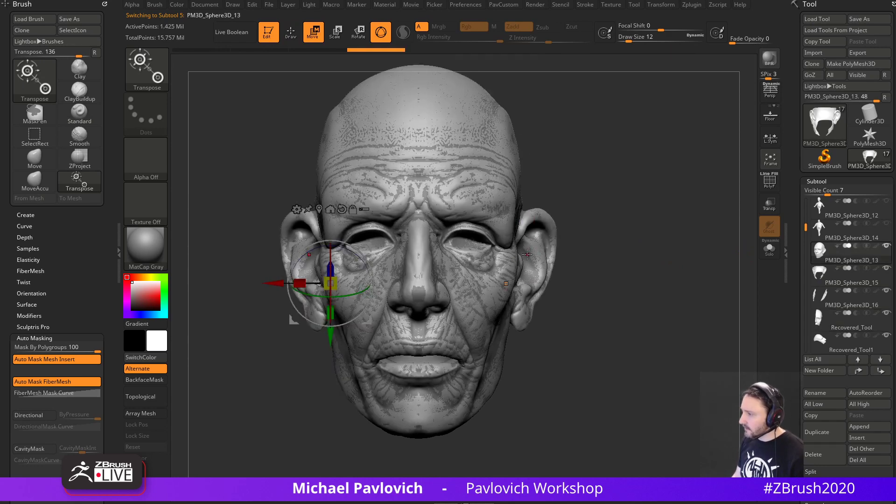
left_click(490, 252, "alt")
left_click(886, 248)
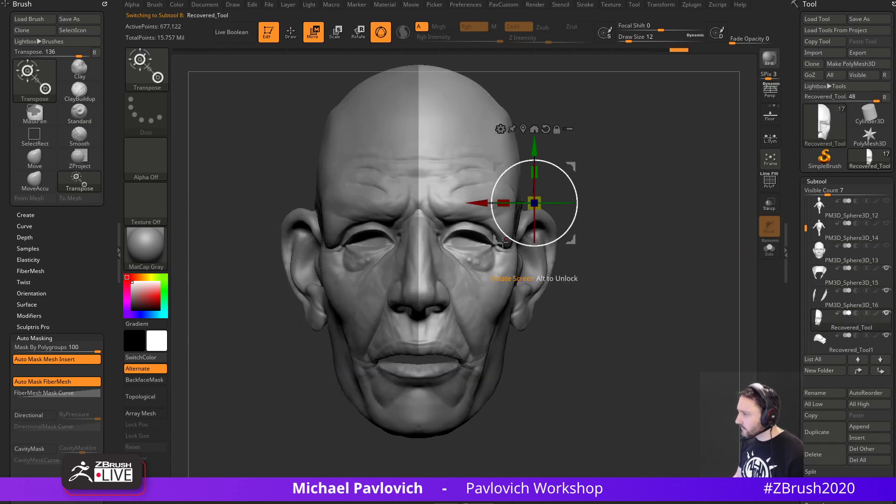
Place the gizmo on the half-face's cheek, try moving the piece along one axis, and undo the move.
left_click(506, 270, "alt")
left_click_drag(528, 255, 558, 260)
key("ctrl+z")
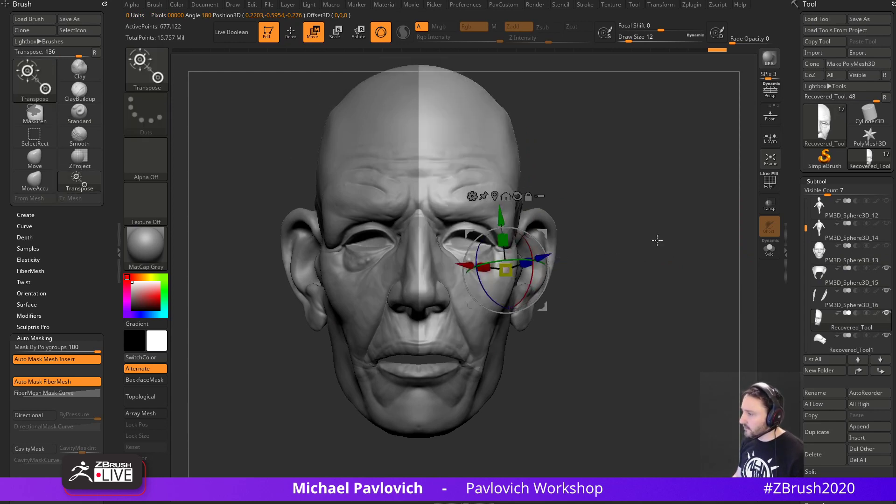
Return to Draw mode and make the SplitHead teeth and then the ThisEyeballs subtool active so both display in the head.
key("q")
key("s")
mouse_move(643, 262)
left_mouse_down()
mouse_move(688, 271)
mouse_move(640, 262)
mouse_move(674, 275)
mouse_move(664, 274)
left_mouse_up()
key("s")
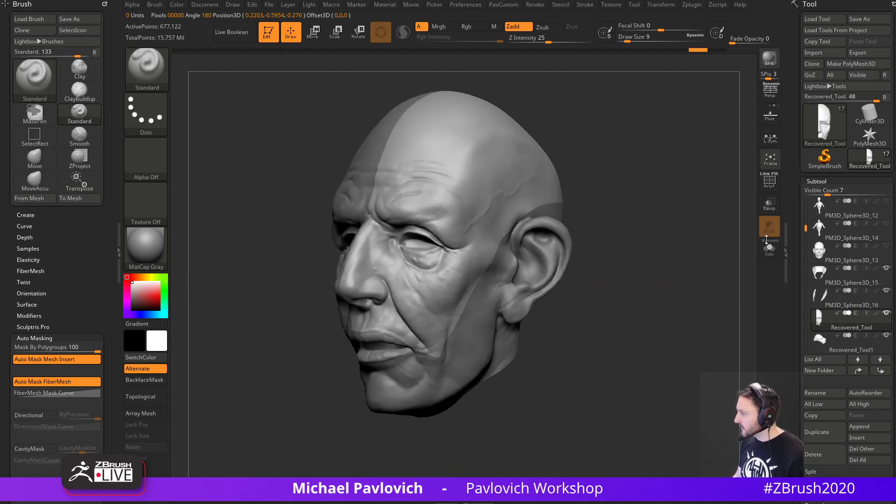
left_click_drag(806, 225, 805, 201)
left_click(851, 214)
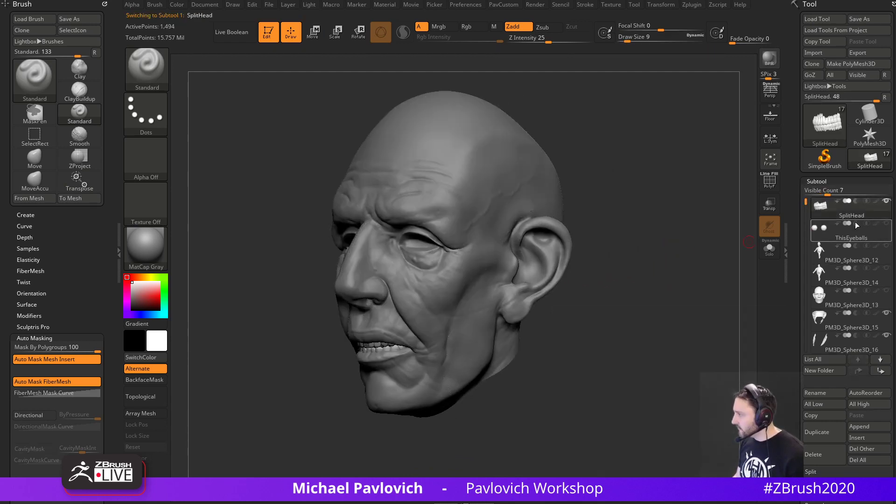
left_click(847, 237)
left_click_drag(666, 270, 687, 247)
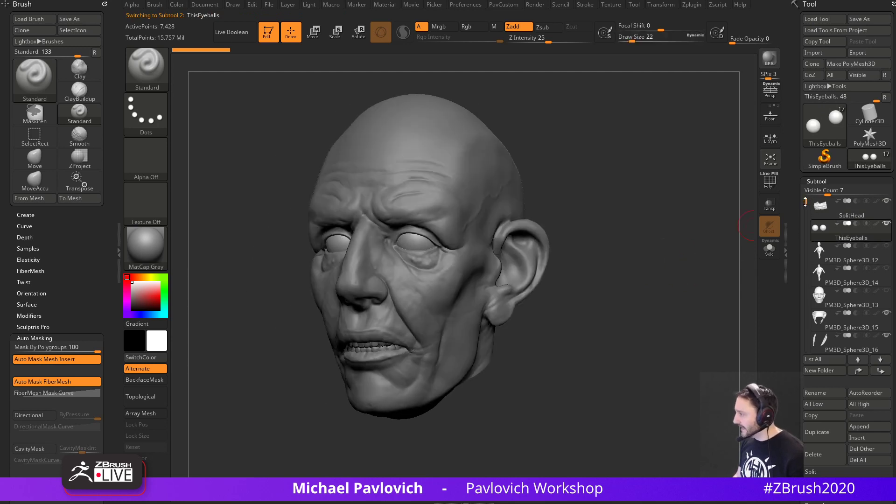
Make the full head PM3D_Sphere3D_13 active, move it to the start of the subtool list and duplicate it.
left_click_drag(806, 202, 806, 212)
left_click(840, 272)
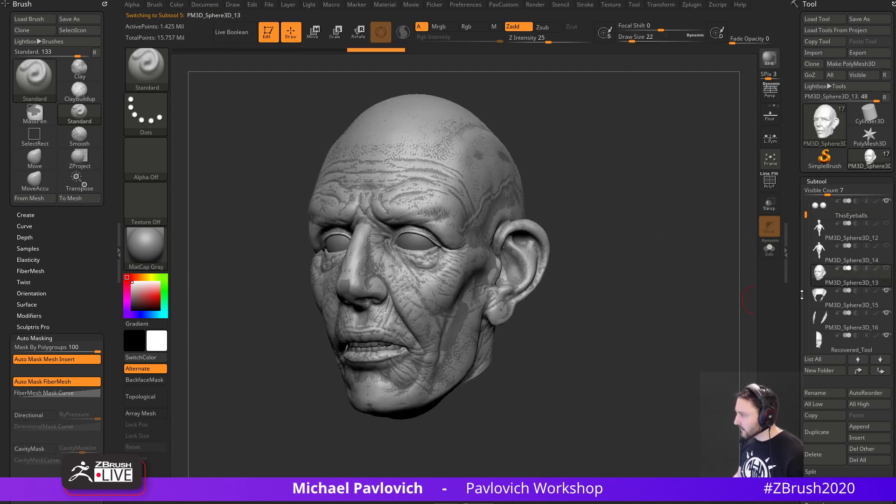
left_click(859, 363, "shift")
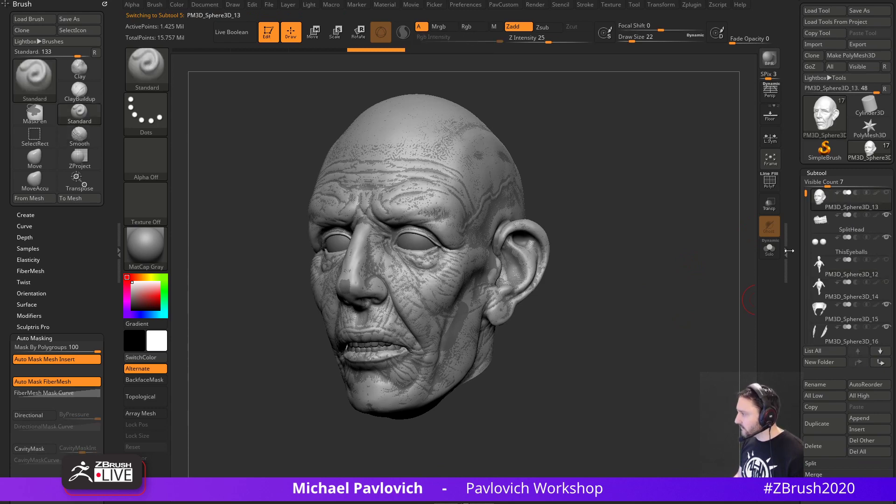
left_click_drag(794, 258, 795, 227)
left_click(818, 392)
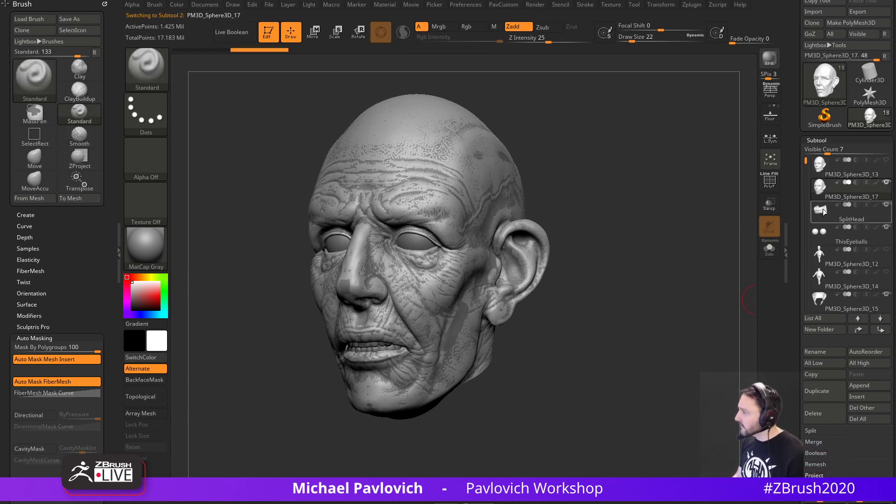
Show only the duplicated head, set it to subdivision level 4 and delete its lower and higher levels.
left_click(887, 185)
left_click_drag(623, 282, 667, 281)
mouse_move(734, 285)
left_mouse_down("shift")
mouse_move(684, 288)
mouse_move(693, 307)
mouse_move(740, 299)
left_mouse_up("shift")
scroll(833, 249, "down", 10)
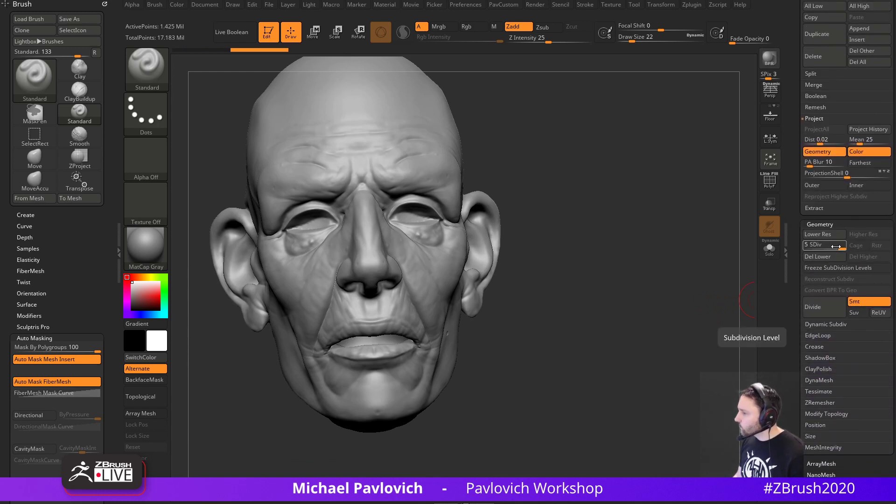
left_click_drag(839, 246, 832, 246)
left_click(833, 256)
left_click(857, 257)
Mirror and weld the duplicated head so both sides of the face are symmetrical.
mouse_move(636, 257)
left_mouse_down()
mouse_move(646, 260)
mouse_move(639, 252)
mouse_move(674, 224)
mouse_move(672, 241)
left_mouse_up()
key("3")
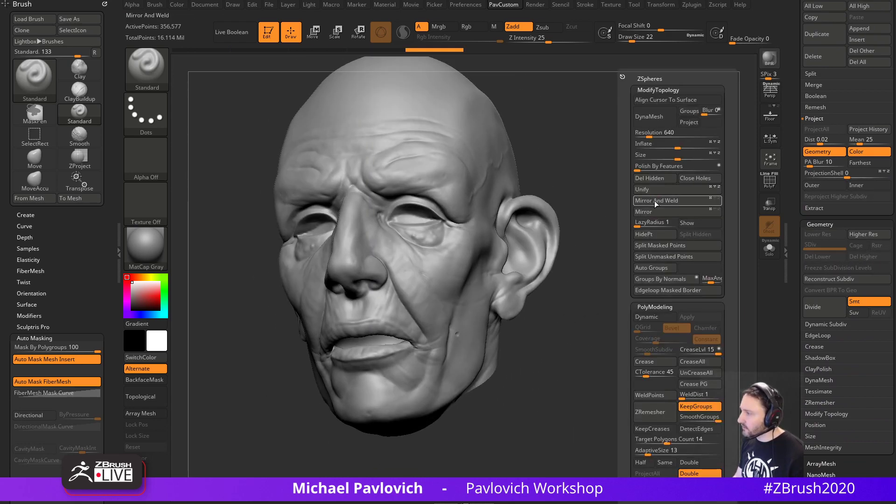
left_click(673, 200)
left_click_drag(675, 287, 617, 180)
left_click_drag(535, 202, 733, 234)
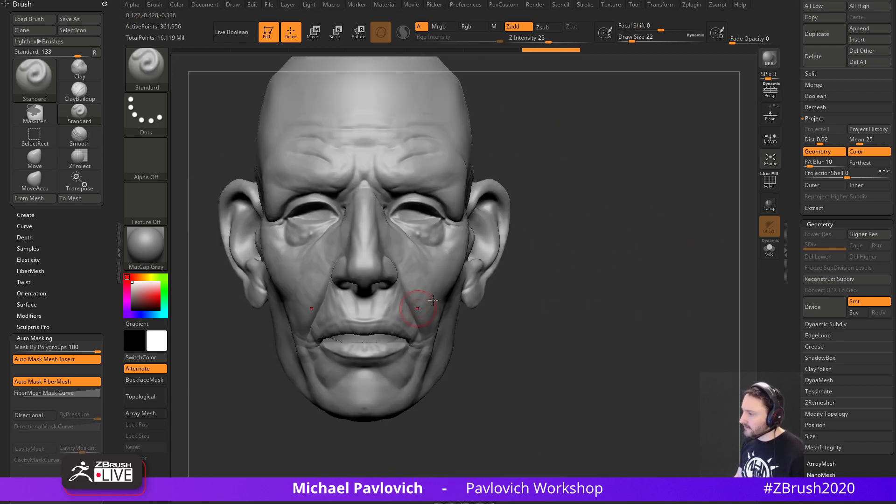
Try to pinch the open lips together with the Pinch brush, with Mask By Polygroups set to 0, and undo it.
left_click_drag(623, 236, 680, 253, "alt")
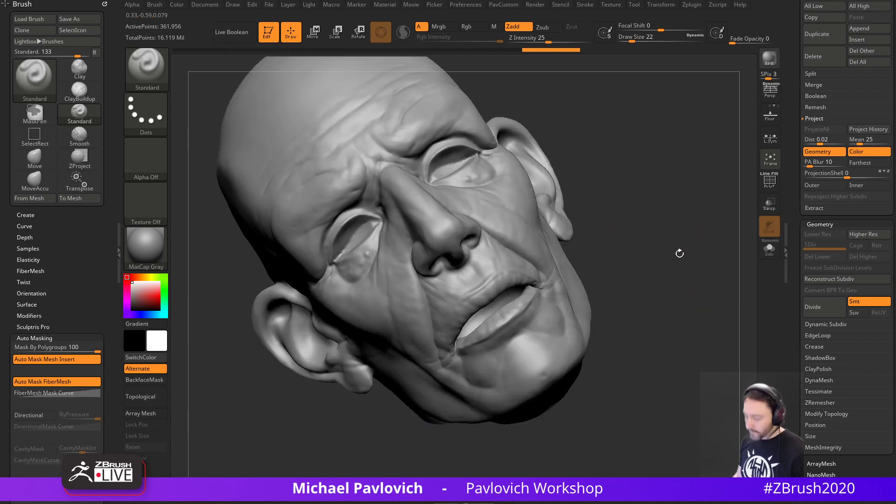
key("b")
key("p")
key("i")
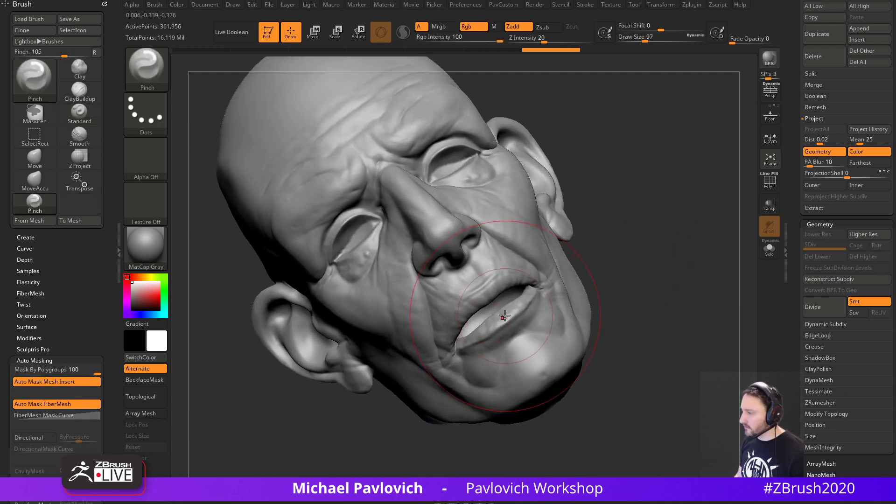
mouse_move(504, 314)
left_mouse_down()
mouse_move(471, 325)
mouse_move(500, 286)
left_mouse_up()
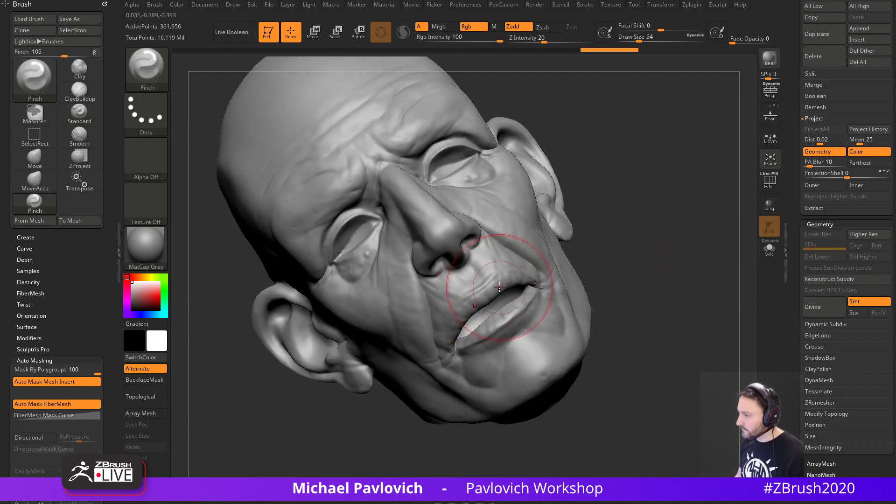
left_click_drag(61, 366, 16, 368)
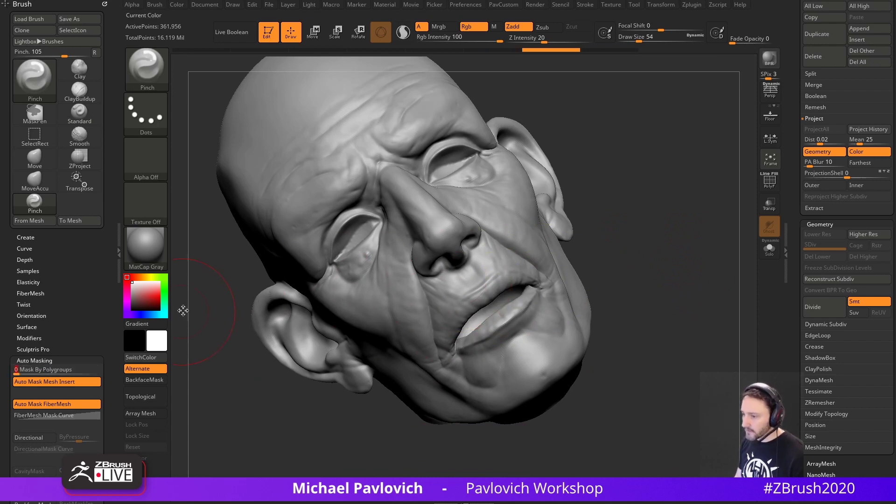
left_click_drag(533, 269, 540, 281)
mouse_move(589, 262)
left_mouse_down()
mouse_move(710, 252)
mouse_move(646, 269)
left_mouse_up()
key("ctrl+z")
Choose the Move brush and enable Topological auto masking for it.
key("s")
key("b")
key("m")
key("v")
scroll(87, 371, "down", 5)
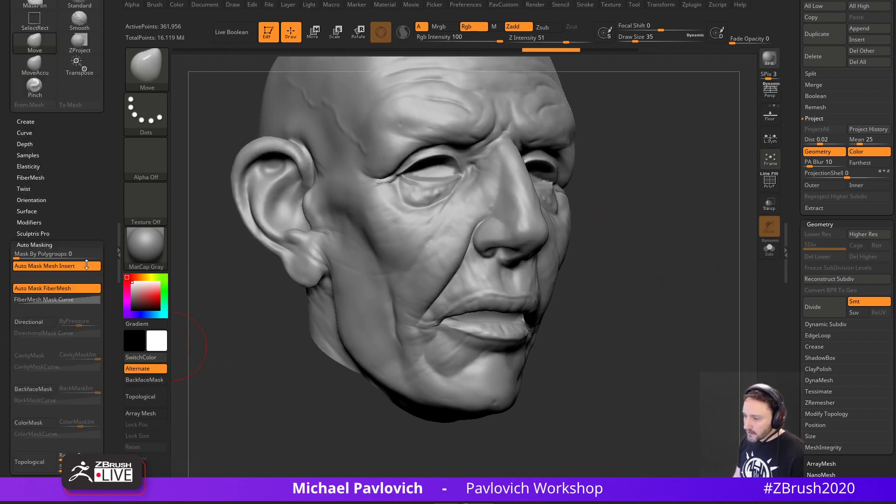
left_click(41, 359)
left_click_drag(596, 301, 524, 295)
Close the mouth by moving the upper and lower lips together at a draw size of 37.
key("[")
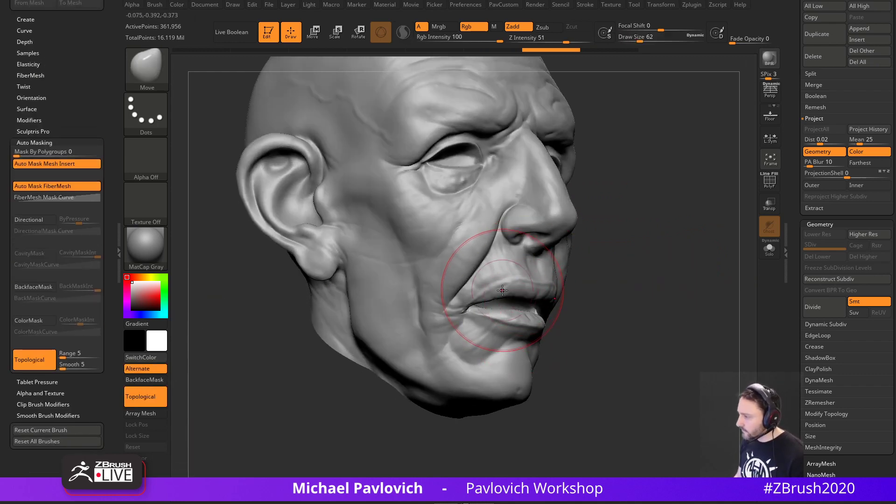
key("[")
key("[")
key("[")
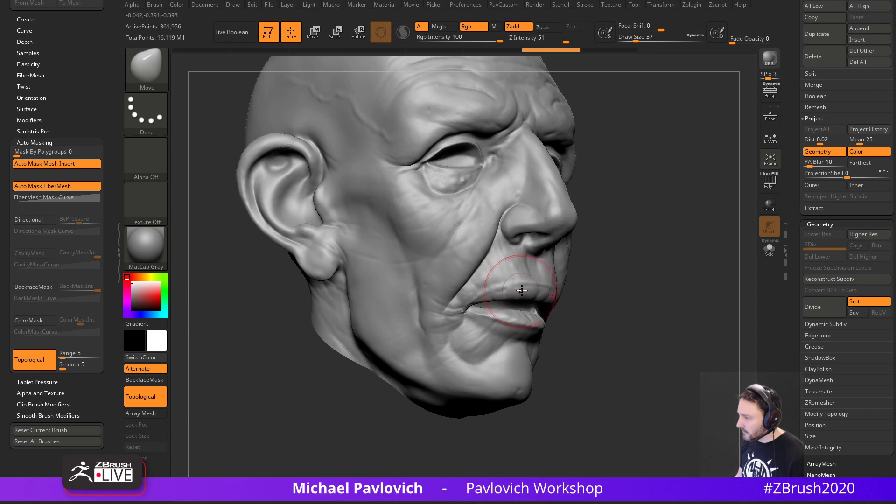
left_click_drag(490, 299, 492, 293)
left_click_drag(523, 326, 514, 312)
mouse_move(586, 299)
left_mouse_down()
mouse_move(491, 305)
mouse_move(518, 298)
mouse_move(553, 313)
left_mouse_up()
left_click_drag(397, 369, 486, 374)
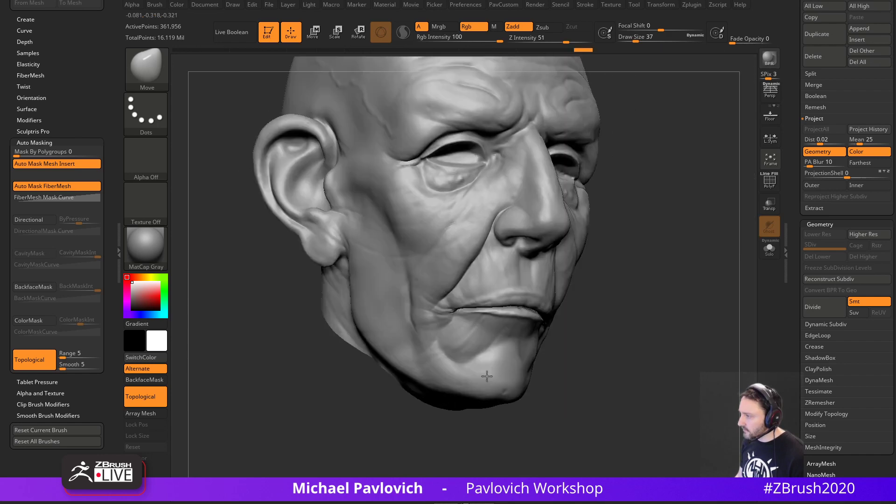
Inflate the lips along the mouth line with the Inflat brush so their surfaces meet.
mouse_move(653, 316)
left_mouse_down()
mouse_move(593, 303)
mouse_move(537, 310)
left_mouse_up()
key("space")
key("b")
key("i")
key("n")
mouse_move(476, 333)
left_mouse_down()
mouse_move(402, 334)
mouse_move(471, 337)
left_mouse_up()
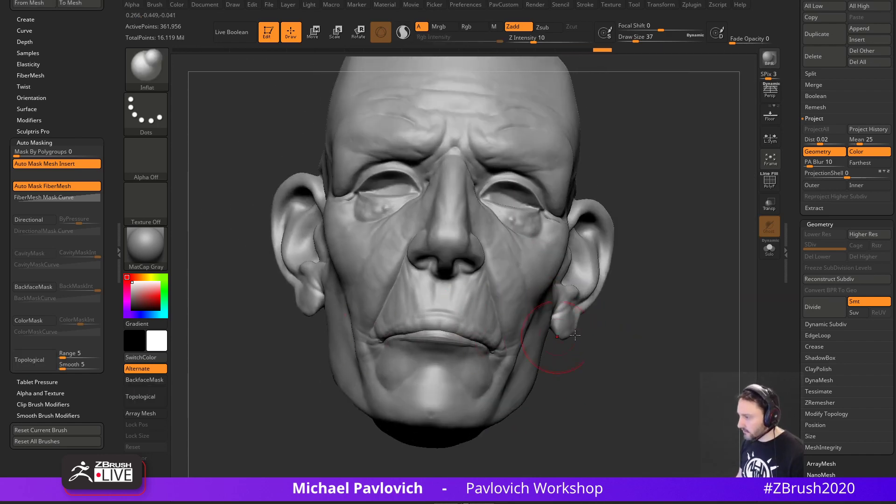
left_click_drag(602, 332, 560, 322)
DynaMesh the duplicated head at resolution 640 to fuse the touching lips.
key("space")
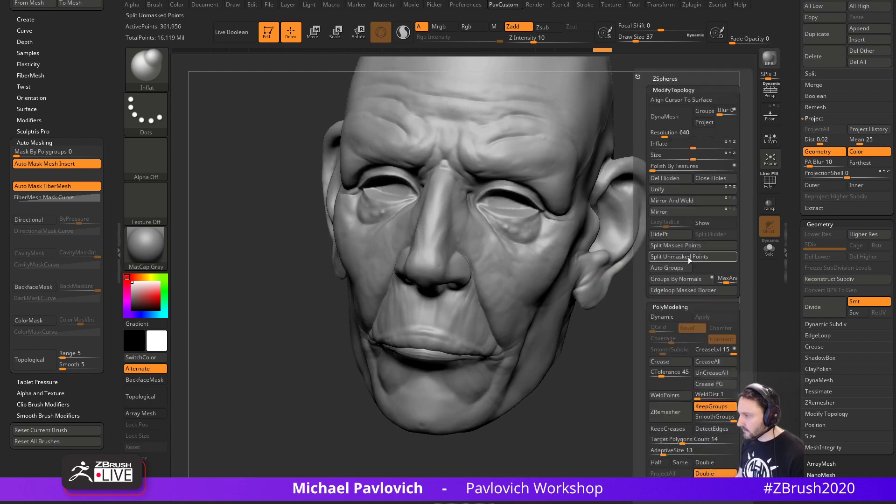
left_click(671, 122)
left_click_drag(710, 276, 742, 275)
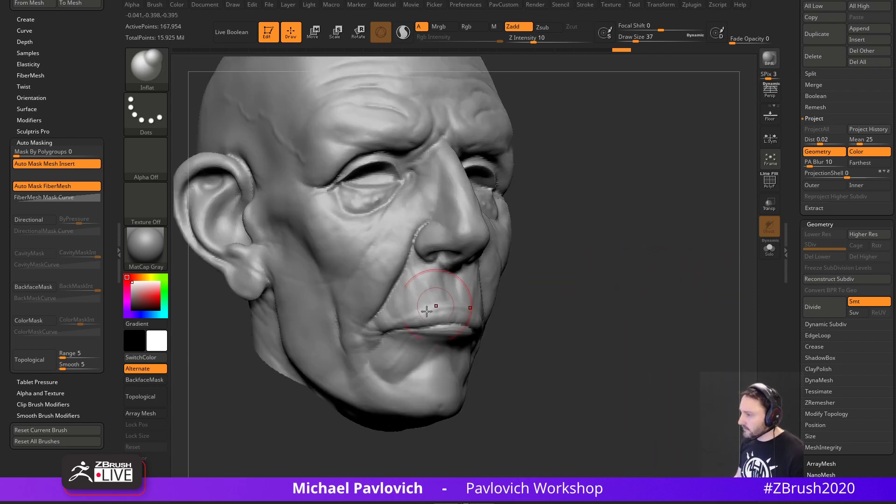
Smooth the fused lips and surrounding mouth area into one continuous closed surface.
mouse_move(426, 310)
left_mouse_down("shift")
mouse_move(409, 305)
mouse_move(418, 240)
mouse_move(449, 260)
left_mouse_up("shift")
left_click_drag(688, 261, 649, 259)
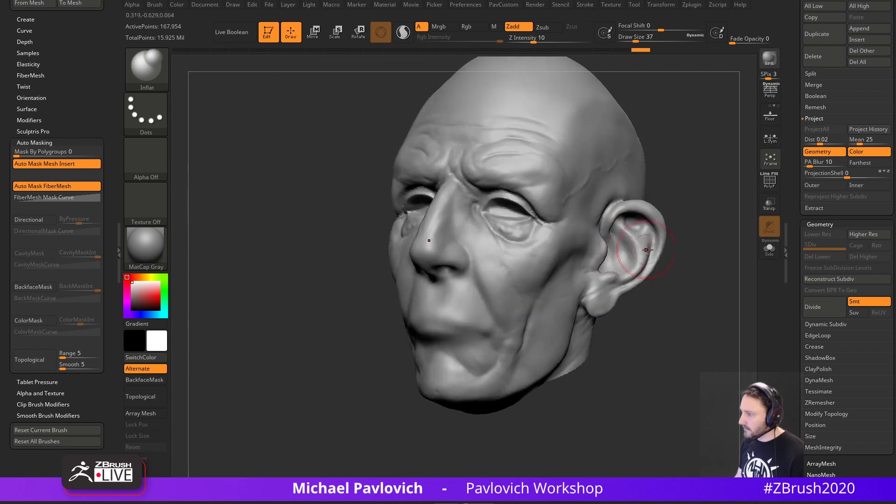
left_click_drag(682, 294, 656, 278)
mouse_move(472, 267)
left_mouse_down("shift")
mouse_move(440, 306)
mouse_move(475, 309)
left_mouse_up("shift")
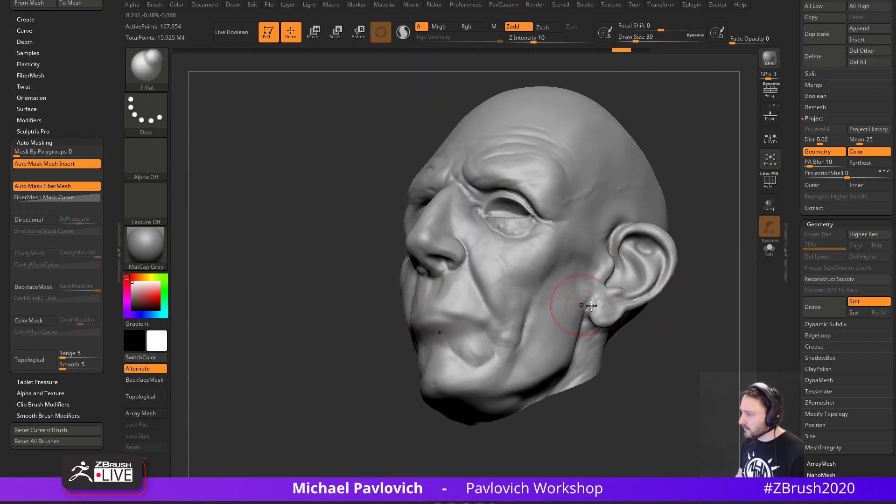
left_click_drag(686, 346, 731, 354, "shift")
Switch to the Standard brush and show the SplitHead and ThisEyeballs subtools together with the closed-mouth head.
key("1")
left_click_drag(801, 230, 804, 401)
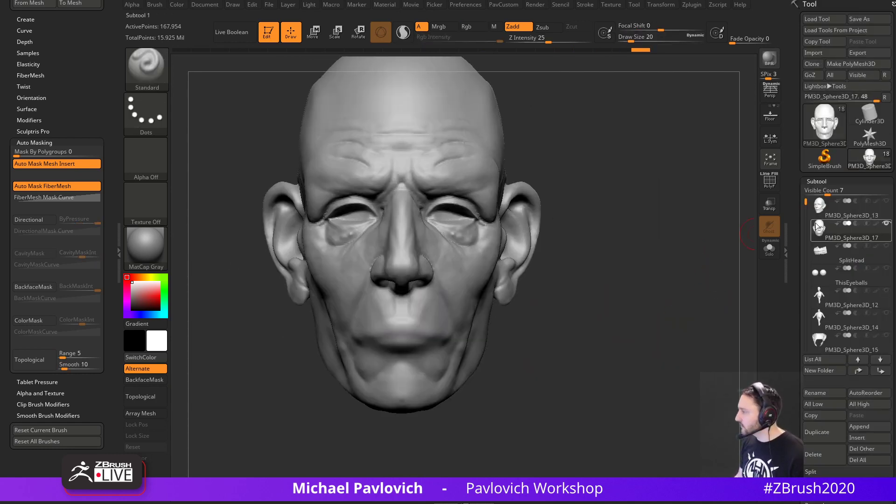
left_click(886, 247)
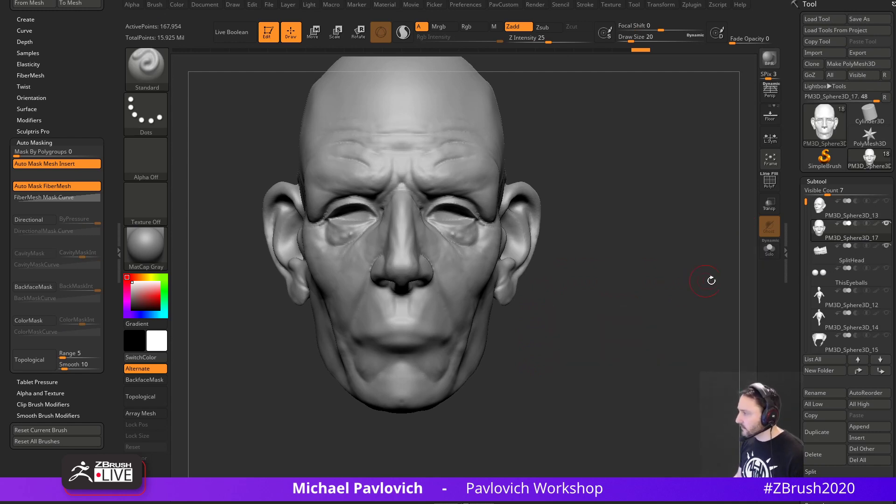
left_click_drag(712, 281, 668, 280)
left_click(887, 269)
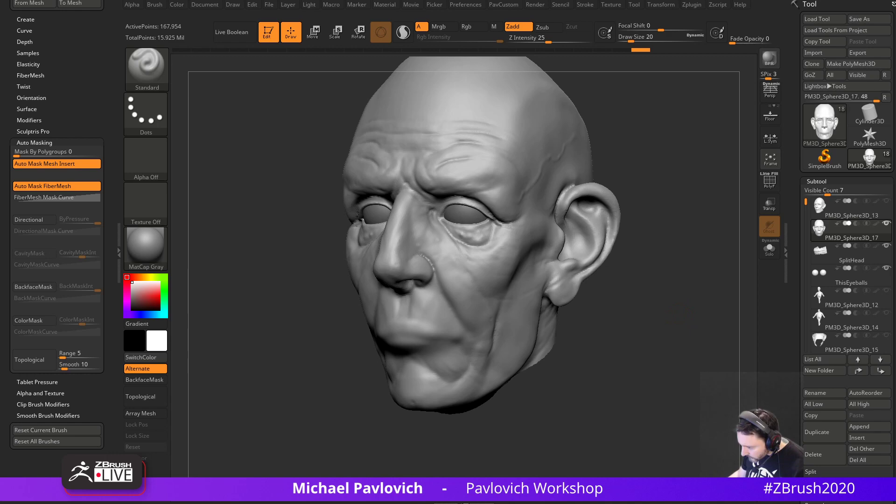
Switch to the browser to view the split-face shot in the Westworld Season 3 opening credits, and return to ZBrush.
left_click_drag(329, 503, 355, 0)
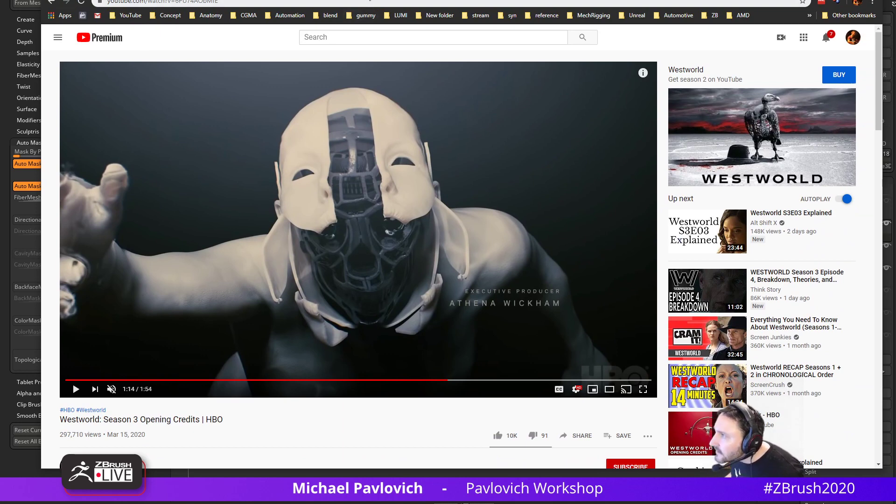
key("alt+Tab")
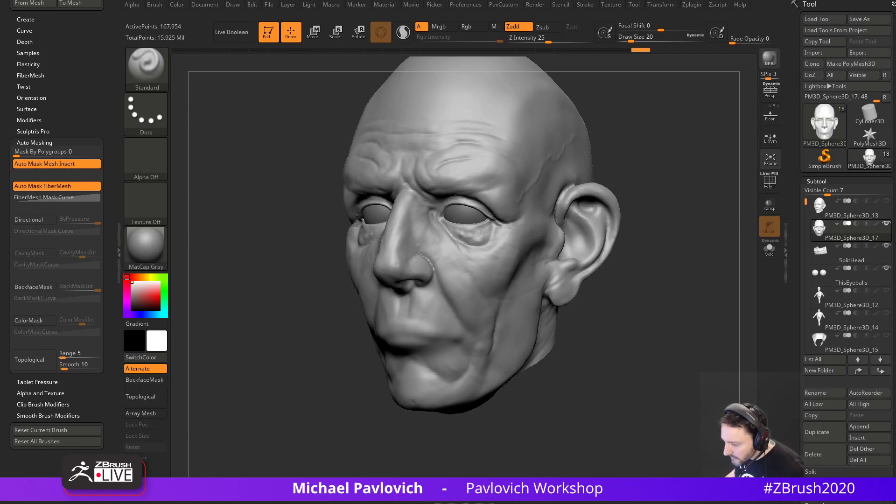
left_click_drag(339, 503, 364, 503)
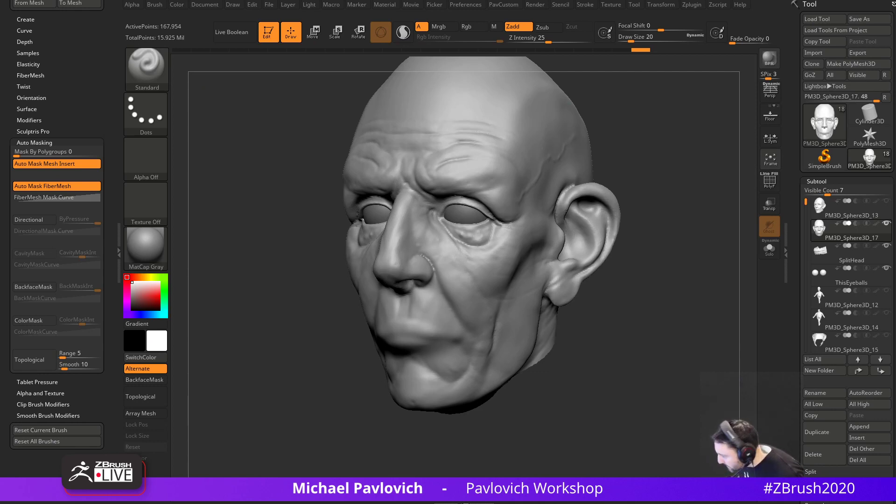
Browse the "westworld open face" image results in the browser and view the CGSociety mechanical skull face at full size.
left_click_drag(455, 503, 537, 32)
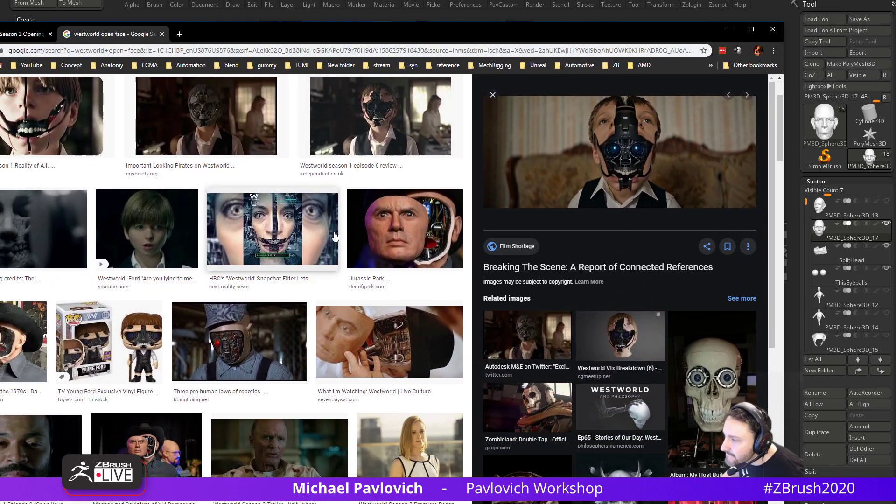
scroll(206, 210, "up", 2)
left_click(206, 209)
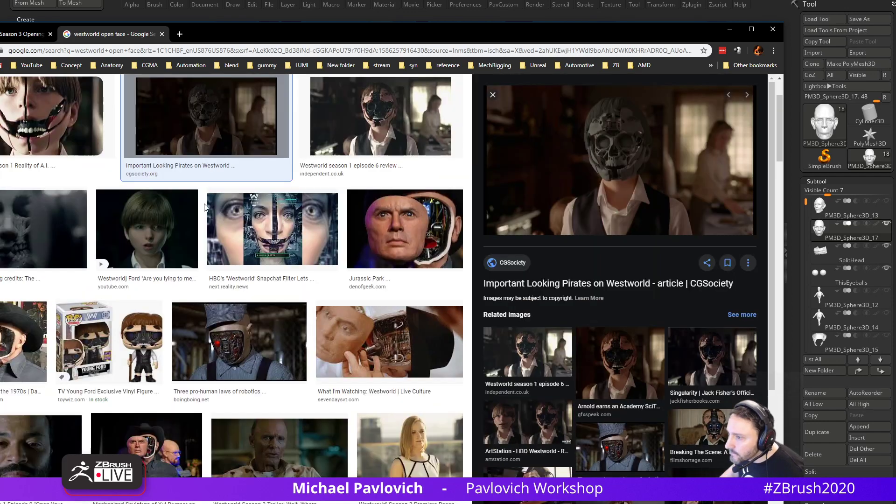
scroll(636, 111, "up", 2)
left_click_drag(600, 36, 0, 38)
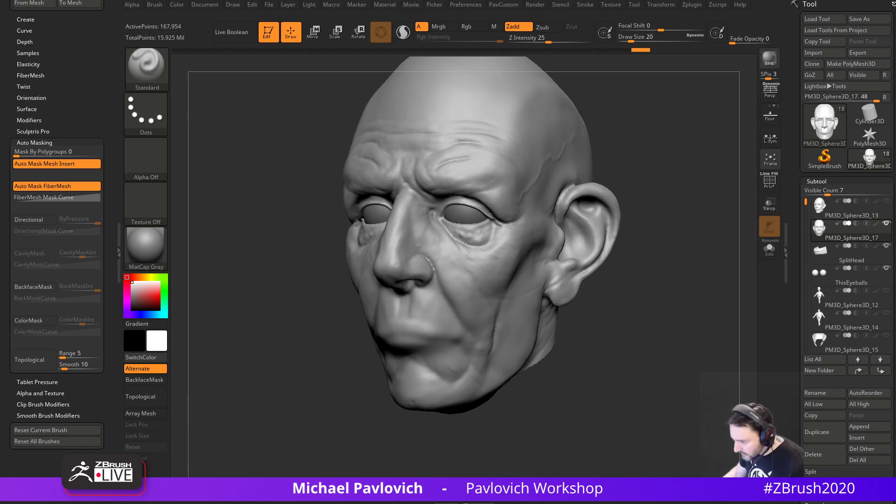
left_click_drag(466, 503, 522, 24)
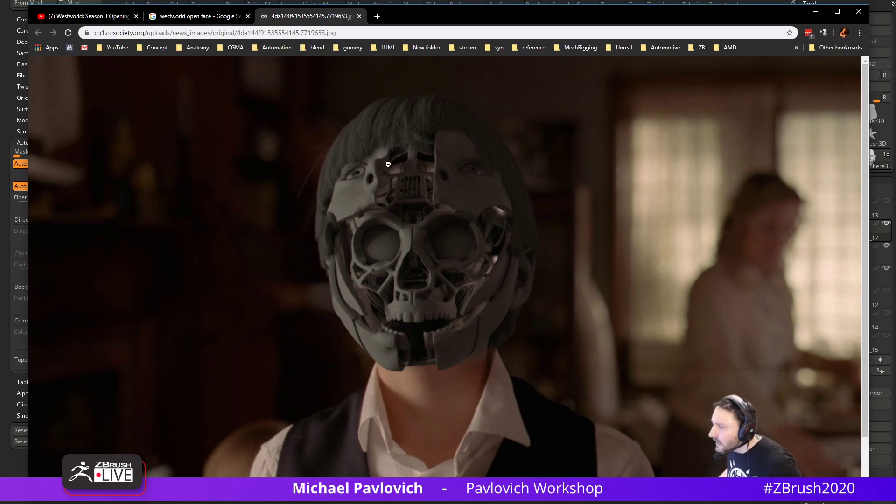
Open the presenter's YouTube channel from the bookmarks and look through the "Mechanical Skull - High Res" playlist.
left_click(88, 16)
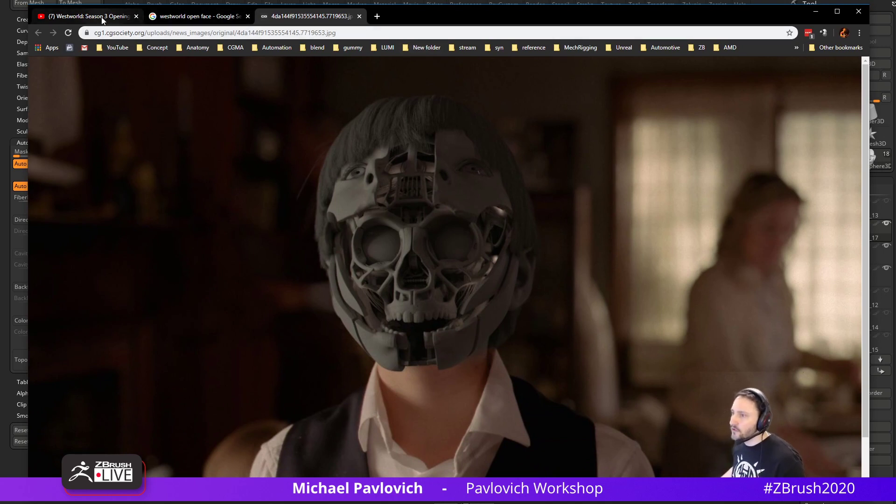
left_click(377, 16)
left_click(117, 47)
left_click(122, 58)
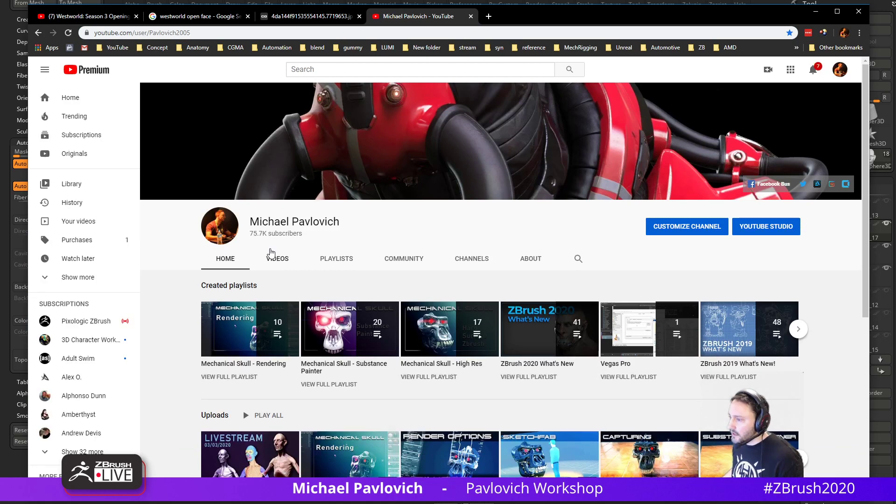
scroll(271, 253, "down", 3)
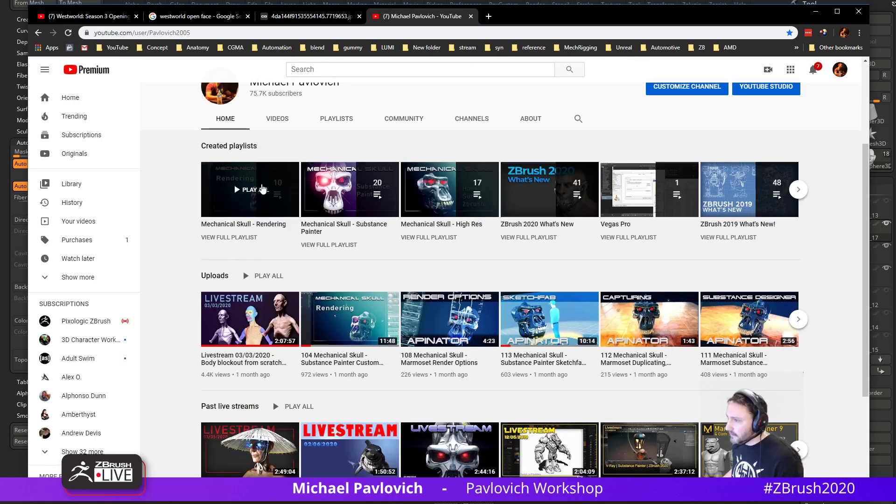
left_click(337, 118)
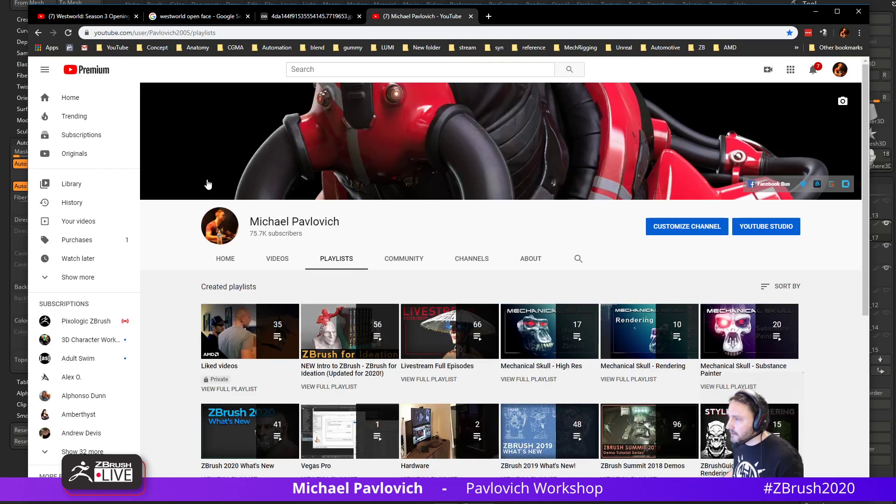
scroll(193, 189, "down", 3)
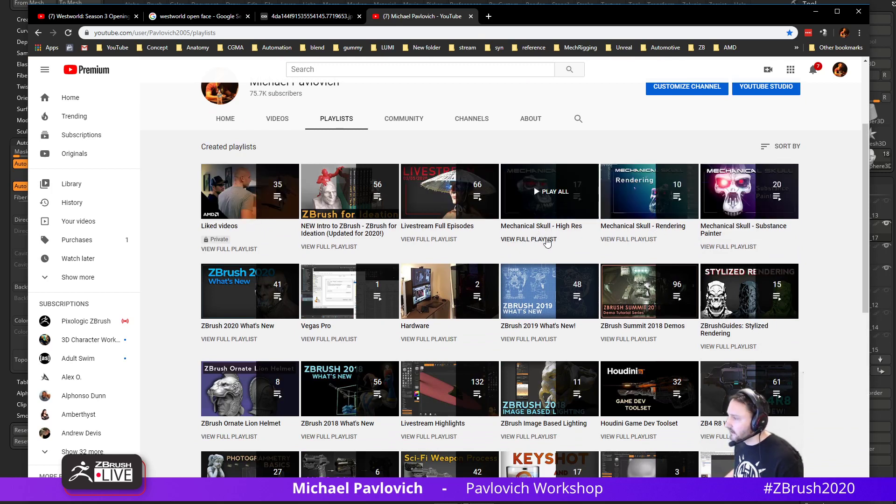
left_click(547, 239)
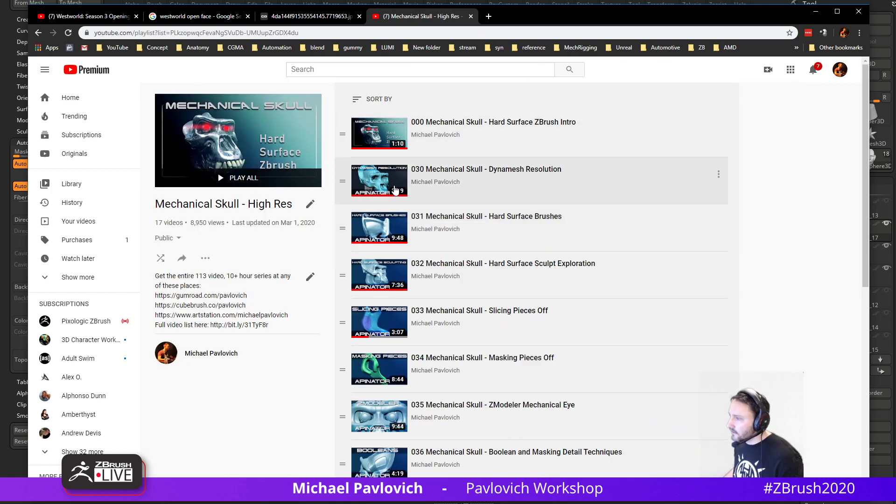
scroll(400, 186, "down", 9)
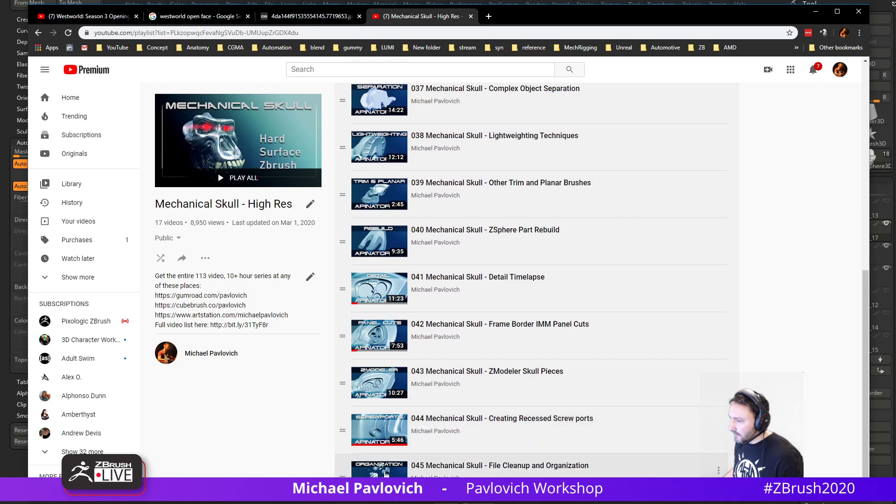
left_click(38, 33)
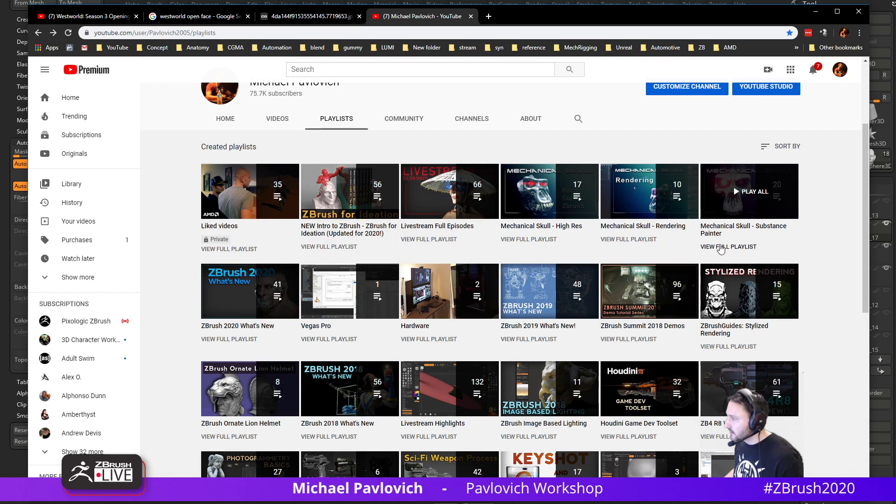
Skim the "103 Mechanical Skull - Substance Painter Iray Renderer" video from the Substance Painter playlist, pause it, and return to ZBrush.
left_click(727, 230)
scroll(466, 304, "down", 12)
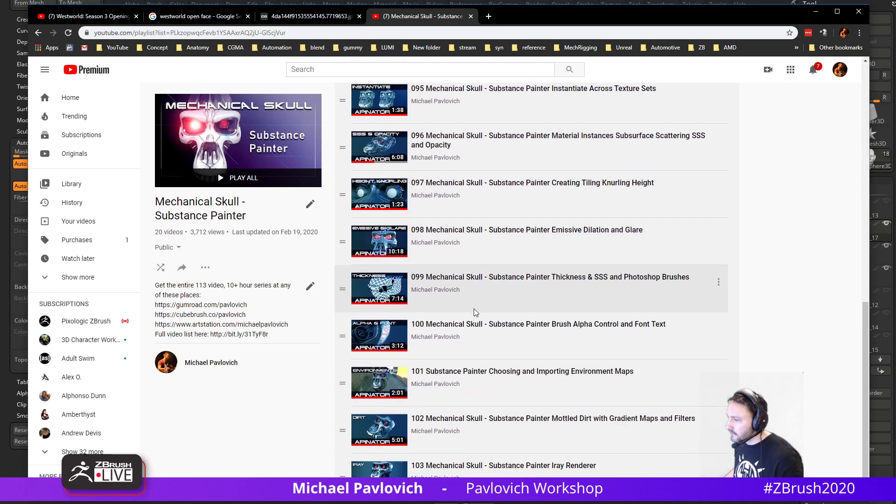
left_click(478, 484)
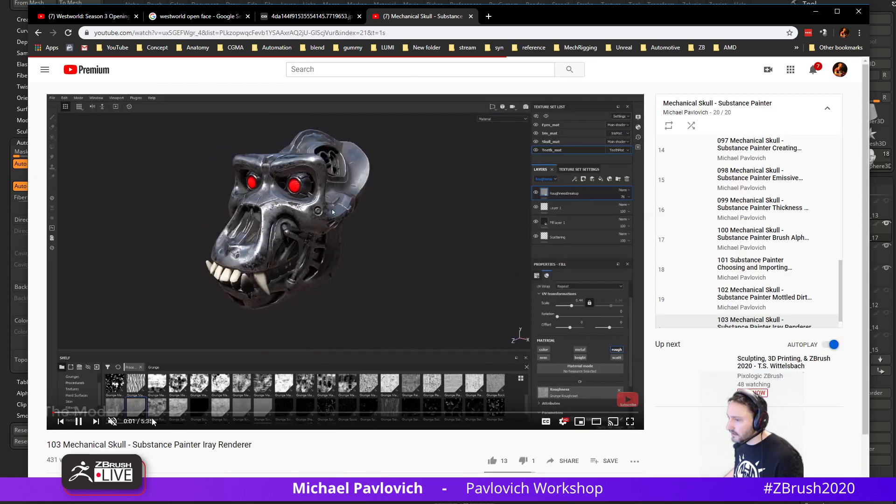
left_click(125, 413)
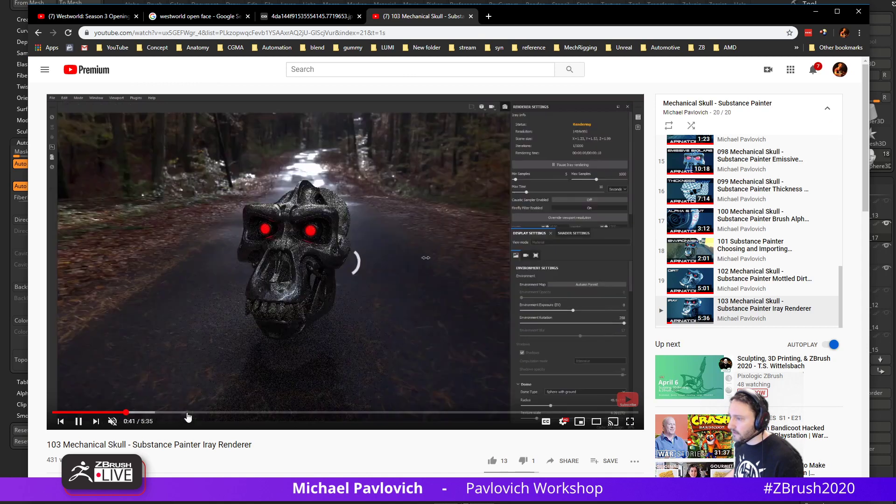
left_click(281, 413)
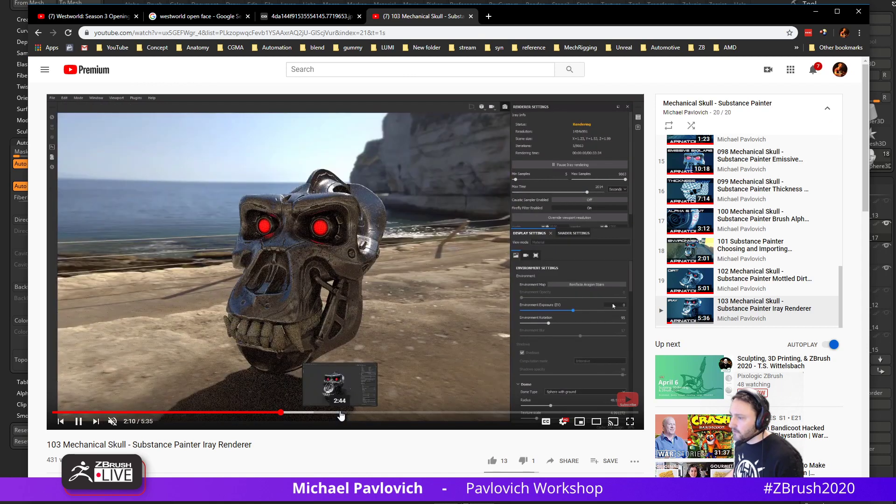
left_click(376, 413)
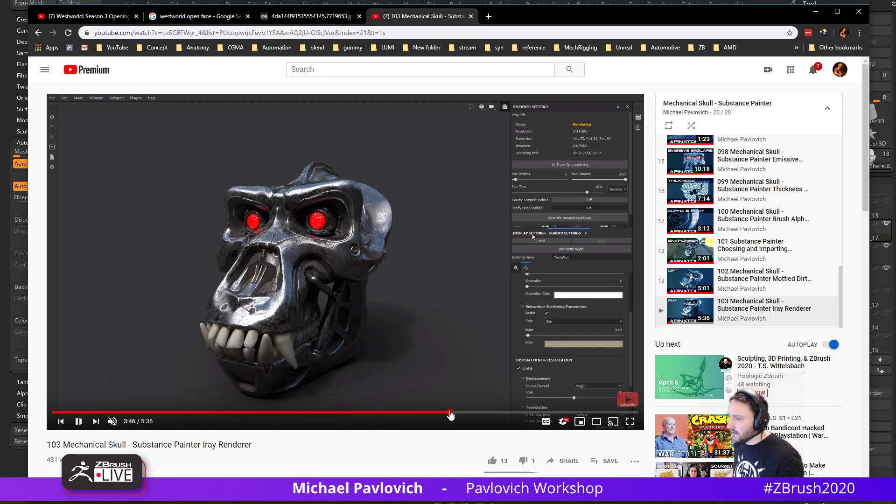
left_click(506, 413)
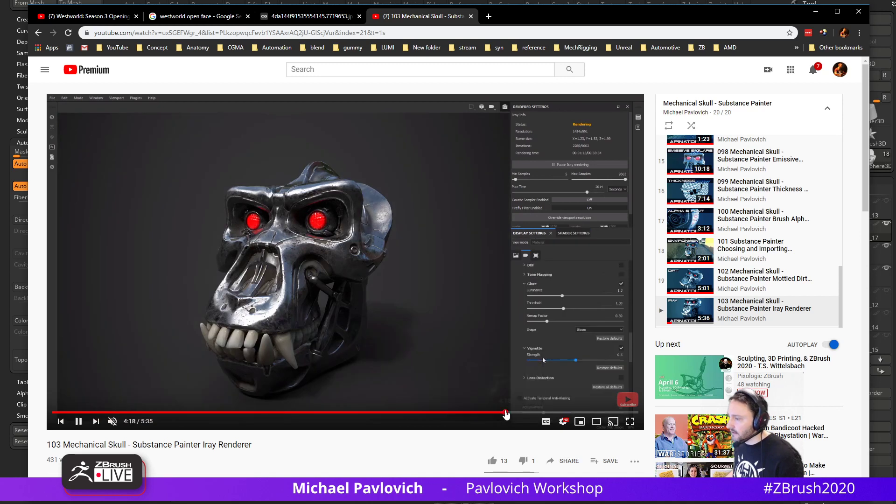
left_click(78, 422)
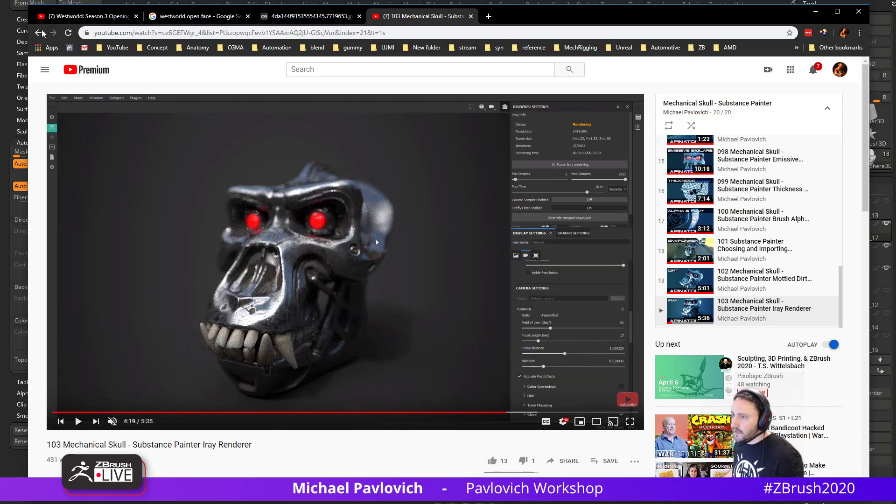
left_click(40, 32)
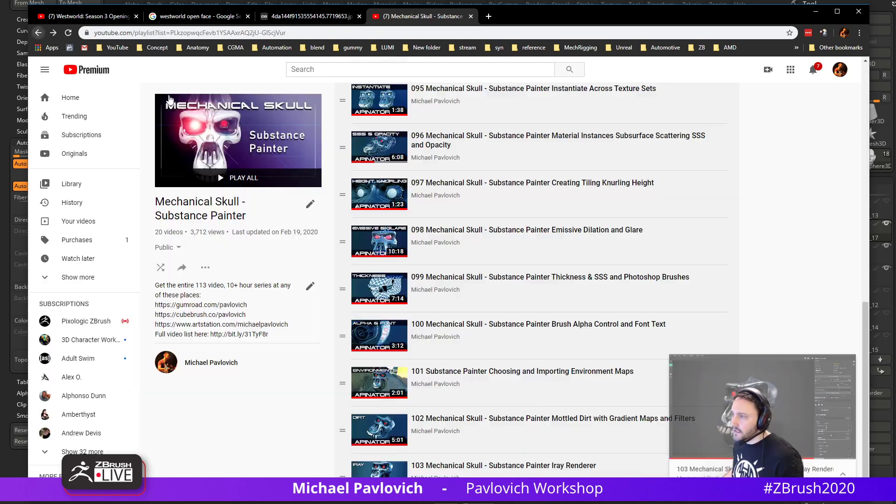
left_click(42, 36)
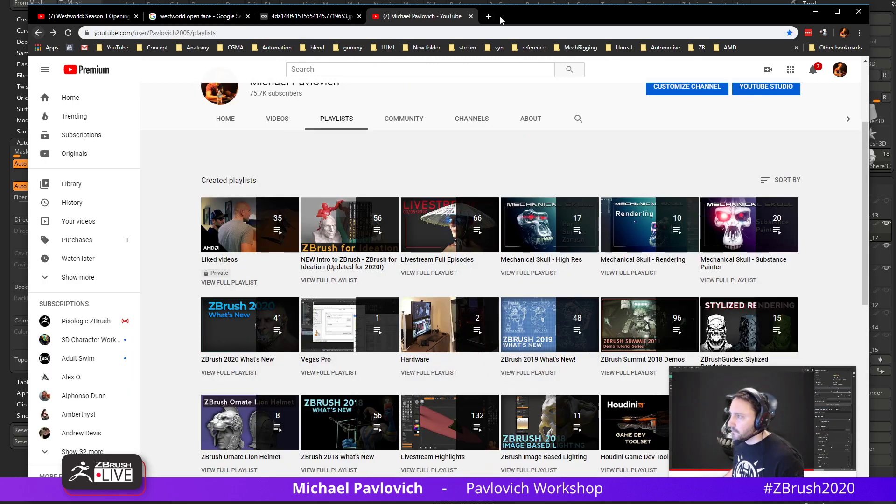
left_click(816, 12)
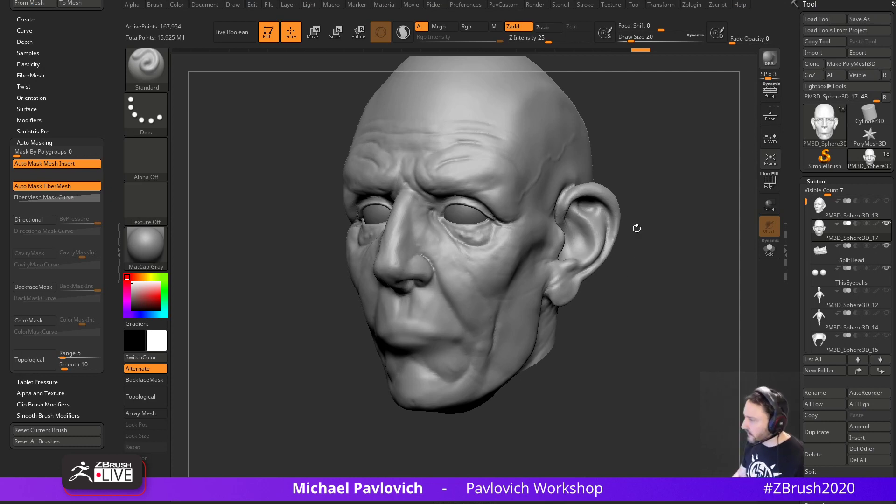
Sink the lips into the head with the Standard brush so the teeth show through the mouth.
left_click_drag(683, 237, 836, 254)
mouse_move(646, 251)
left_mouse_down()
mouse_move(643, 285)
mouse_move(661, 250)
left_mouse_up()
key("s")
mouse_move(423, 290)
left_mouse_down()
mouse_move(438, 289)
mouse_move(417, 293)
left_mouse_up()
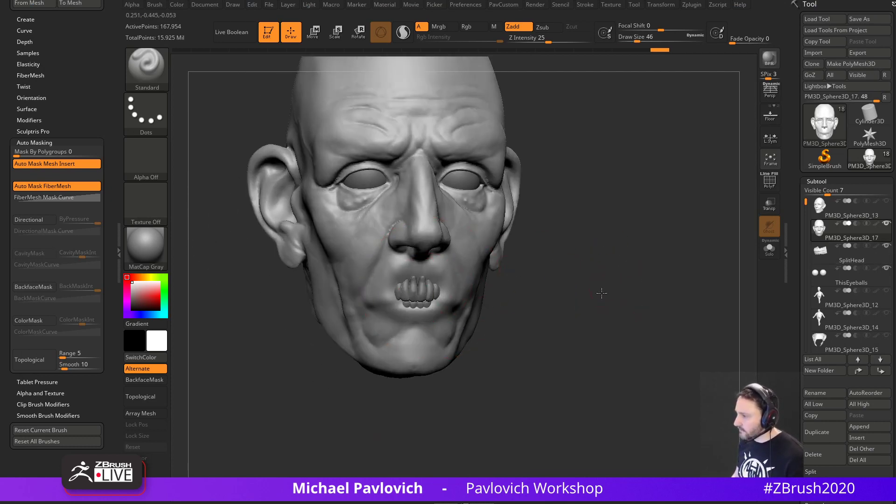
mouse_move(601, 294)
left_mouse_down()
mouse_move(463, 287)
mouse_move(454, 299)
left_mouse_up()
key("s")
left_click_drag(350, 298, 473, 302)
key("s")
mouse_move(500, 325)
left_mouse_down()
mouse_move(510, 305)
mouse_move(420, 280)
left_mouse_up()
mouse_move(690, 267)
left_mouse_down("alt")
mouse_move(646, 288)
mouse_move(643, 278)
mouse_move(696, 281)
left_mouse_up("alt")
key("s")
Cut the nose off in side profile with the ClipCurve brush and re-DynaMesh the head.
left_click(150, 71, "ctrl+shift")
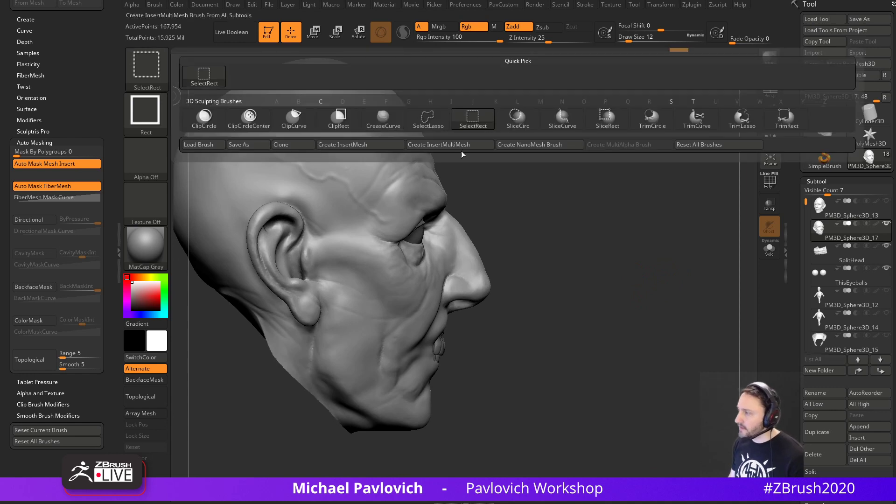
left_click(306, 121)
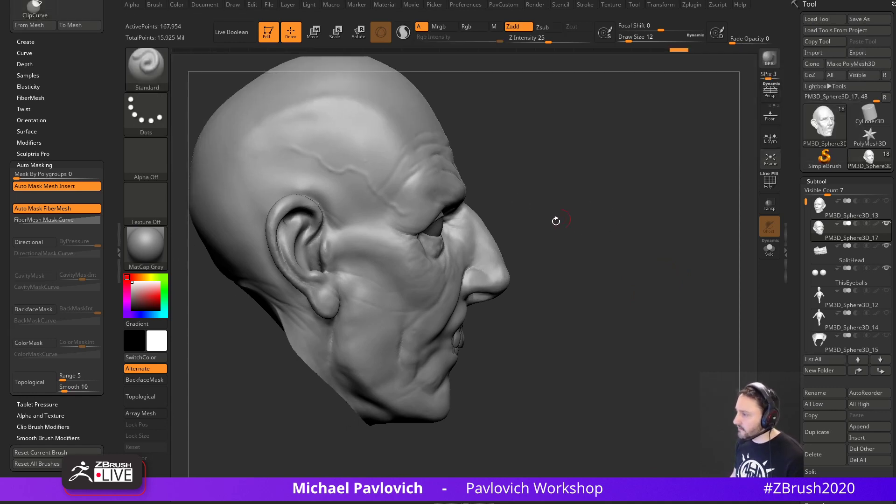
left_click_drag(532, 184, 468, 253, "ctrl+shift")
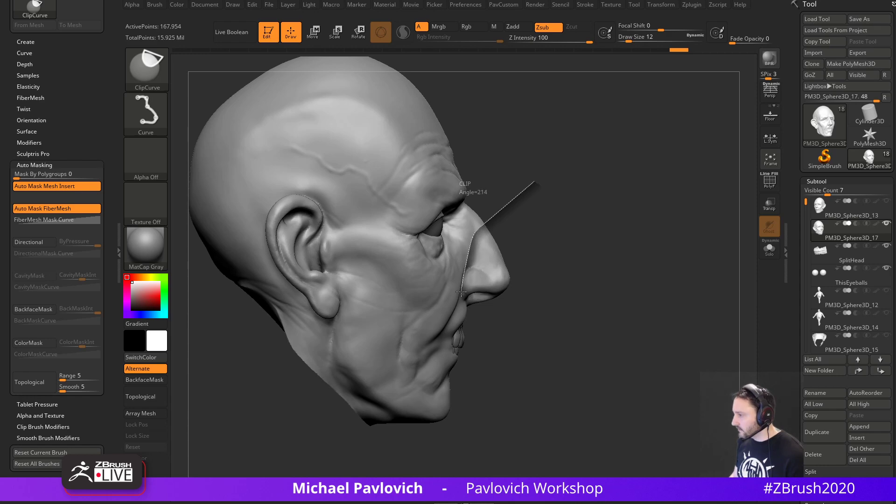
left_click_drag(478, 299, 502, 335, "ctrl+shift")
mouse_move(691, 281)
left_mouse_down("shift")
mouse_move(659, 285)
mouse_move(693, 275)
left_mouse_up("shift")
left_click_drag(696, 252, 684, 214, "ctrl")
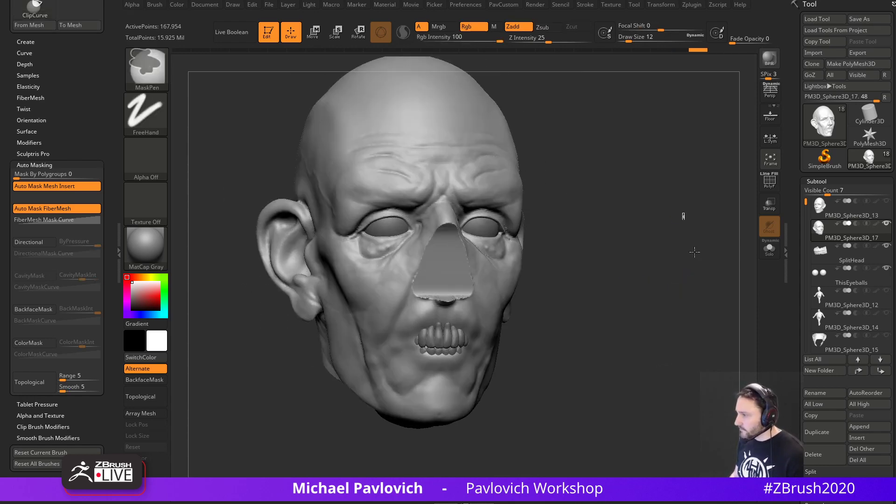
Smooth the edges of the flat cut where the nose was clipped off.
key("s")
left_click_drag(438, 245, 444, 244)
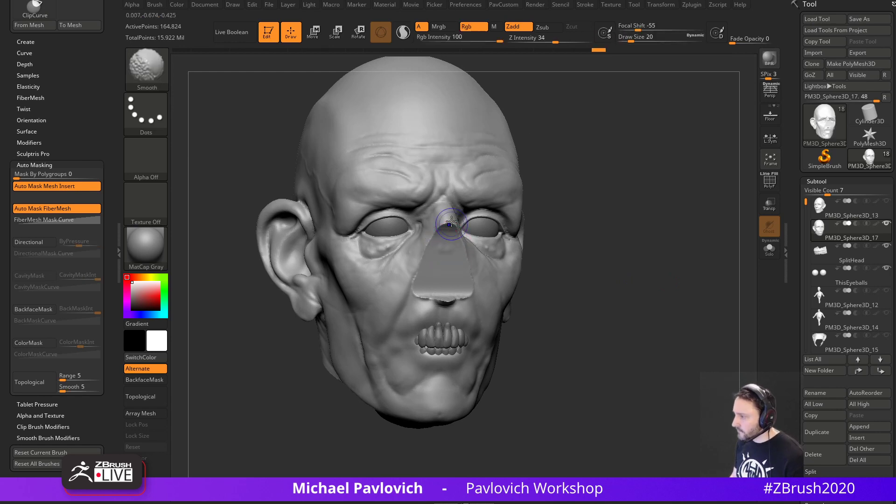
left_click_drag(419, 296, 445, 304, "shift")
left_click_drag(705, 262, 619, 269)
left_click_drag(668, 180, 738, 165)
Mask a triangular nasal opening on the clipped nose area and invert the mask.
key("s")
left_click_drag(458, 246, 440, 259)
key("ctrl")
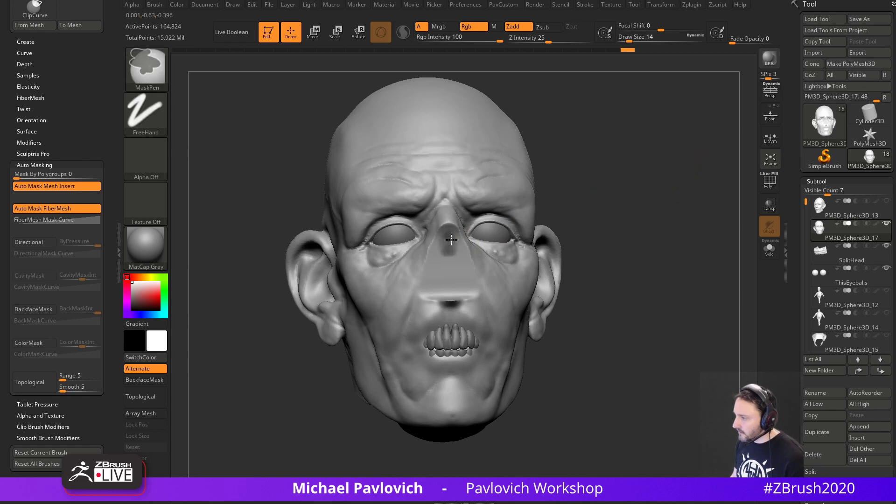
left_click_drag(431, 289, 451, 290, "ctrl")
left_click_drag(574, 191, 612, 217)
left_click_drag(448, 260, 450, 266, "ctrl")
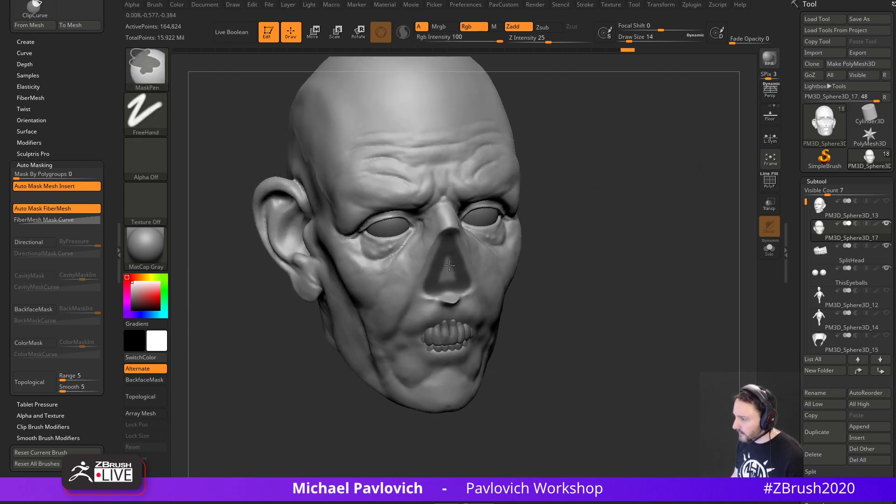
left_click(609, 216, "ctrl")
Move the unmasked nasal opening back into the head to form a recessed nose cavity.
left_click_drag(626, 176, 695, 180)
key("w")
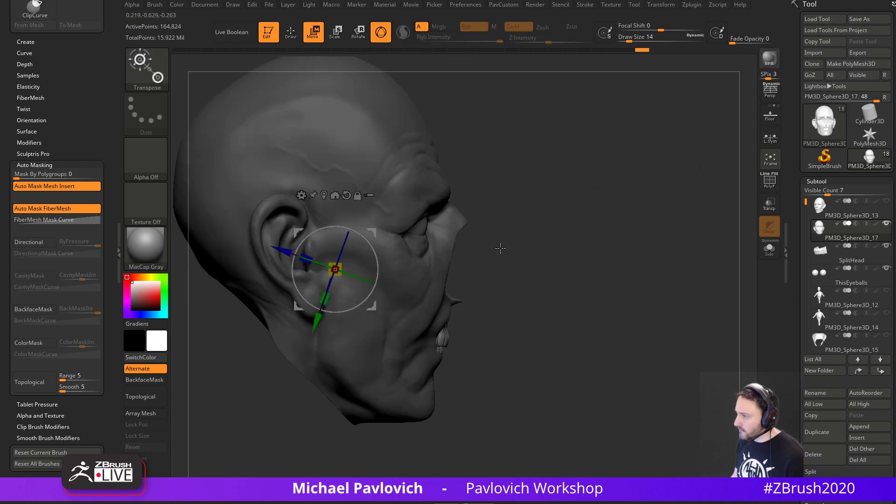
left_click_drag(372, 234, 349, 229)
key("q")
mouse_move(643, 212)
left_mouse_down("shift")
mouse_move(627, 196)
mouse_move(660, 251)
mouse_move(644, 215)
left_mouse_up("shift")
Carve back the surface around the mouth with the Standard brush to expose more of the teeth.
left_click_drag(686, 259, 721, 245)
key("s")
left_click_drag(441, 283, 438, 284)
left_click_drag(508, 284, 443, 299)
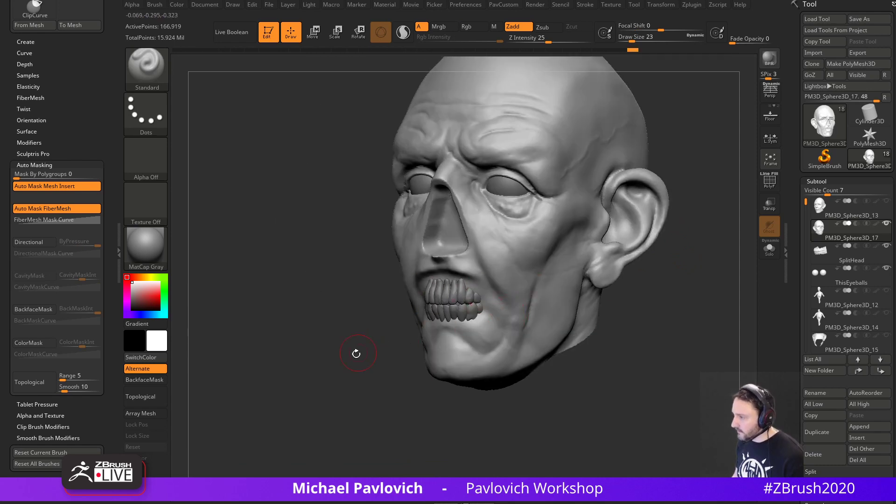
Refine the area between the nose cavity and the upper teeth with the Clay brush.
mouse_move(356, 355)
left_mouse_down()
mouse_move(560, 246)
mouse_move(543, 261)
left_mouse_up()
key("b")
key("c")
key("l")
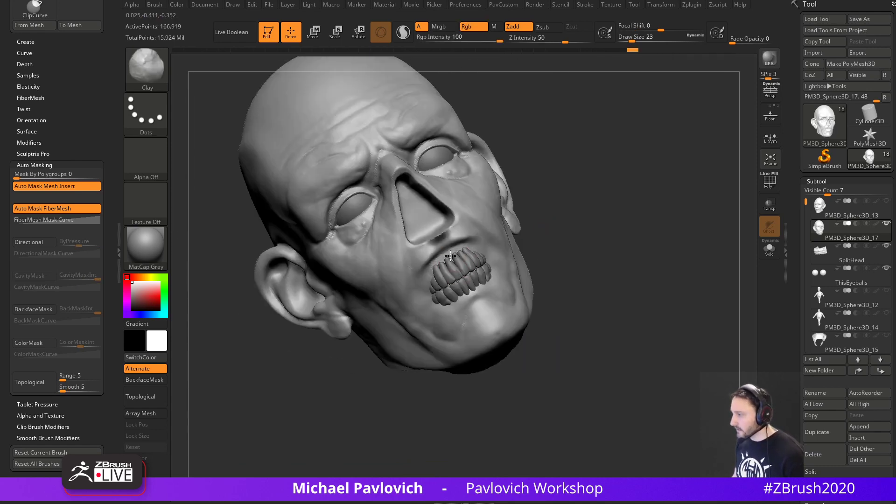
left_click_drag(451, 257, 430, 276)
mouse_move(469, 253)
left_mouse_down()
mouse_move(439, 268)
mouse_move(477, 250)
mouse_move(460, 238)
mouse_move(459, 250)
left_mouse_up()
Switch back to the Standard brush at draw size 13 and check the cheek and jaw from several angles.
key("b")
key("s")
key("t")
left_click_drag(646, 227, 551, 252)
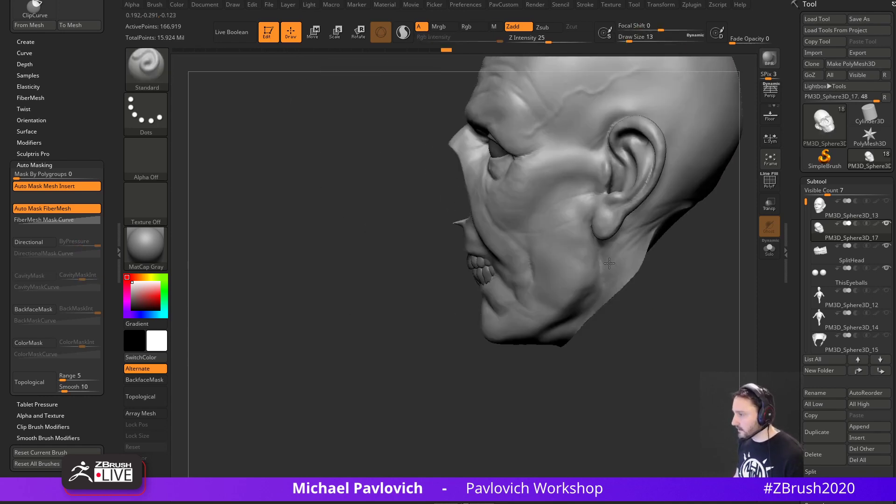
mouse_move(708, 294)
left_mouse_down("alt")
mouse_move(661, 306)
mouse_move(707, 280)
left_mouse_up("alt")
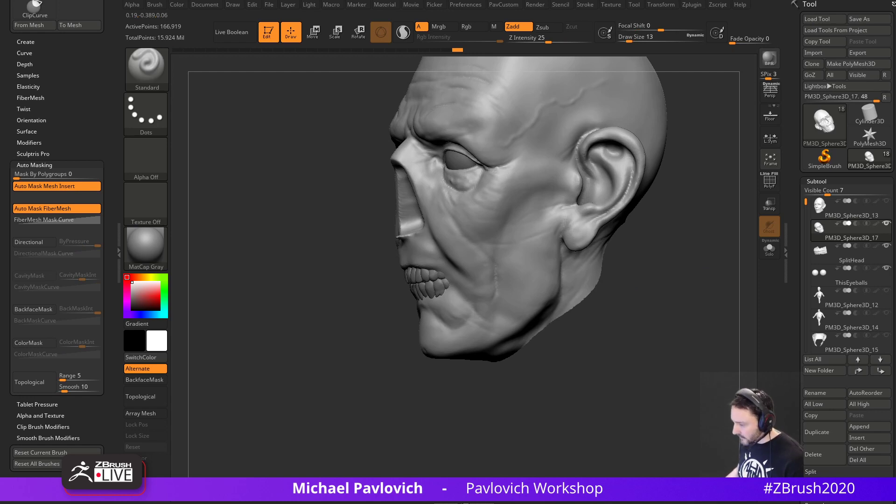
left_click_drag(652, 348, 529, 241)
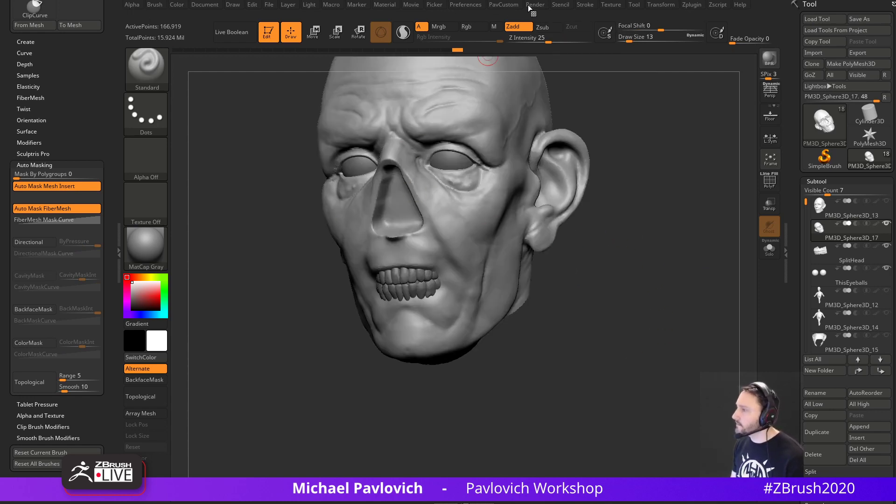
Dock the Preferences palette in the tray and turn on CamView.
mouse_move(467, 6)
left_click_drag(452, 6, 35, 21)
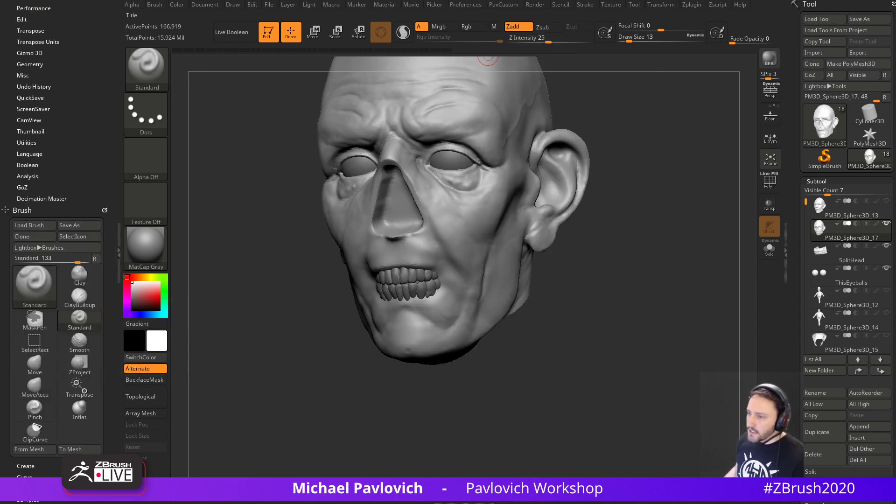
left_click_drag(59, 148, 59, 173)
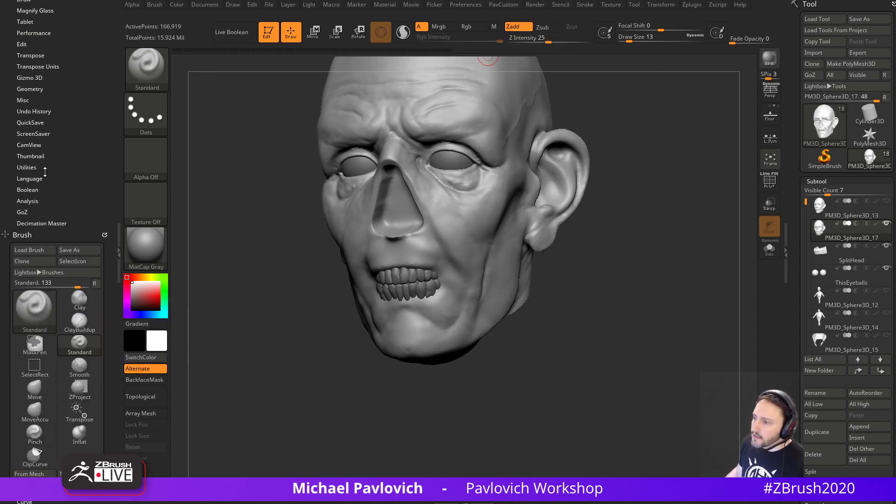
left_click(33, 143)
left_click(31, 158)
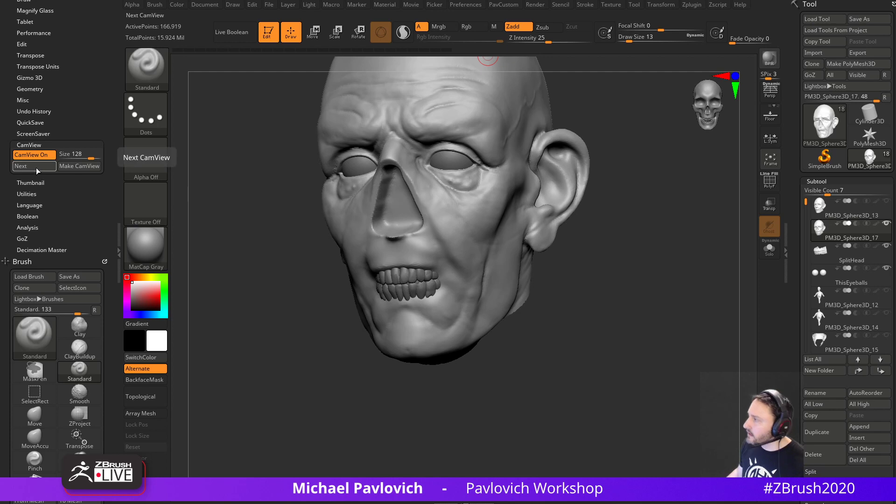
Set the CamView size to 204 and check the navigation skull while turning the head.
left_click_drag(704, 194, 684, 195)
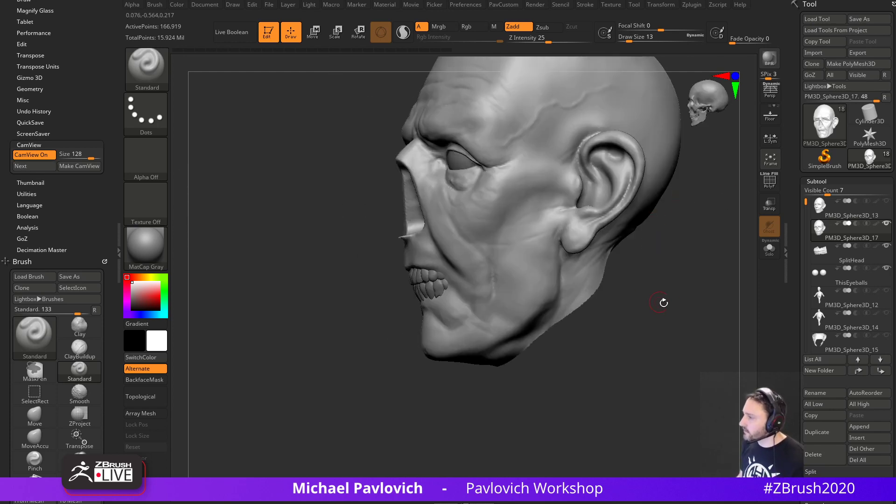
left_click_drag(663, 303, 615, 336)
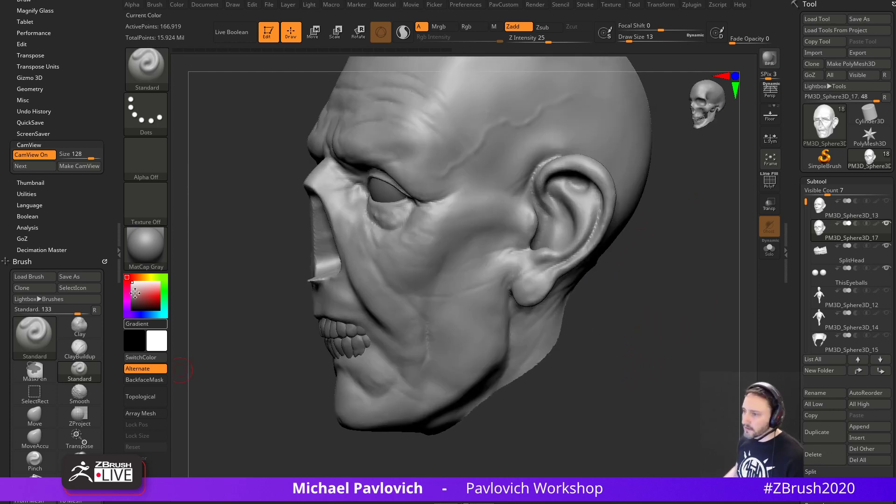
left_click_drag(91, 155, 95, 155)
left_click_drag(701, 310, 642, 292)
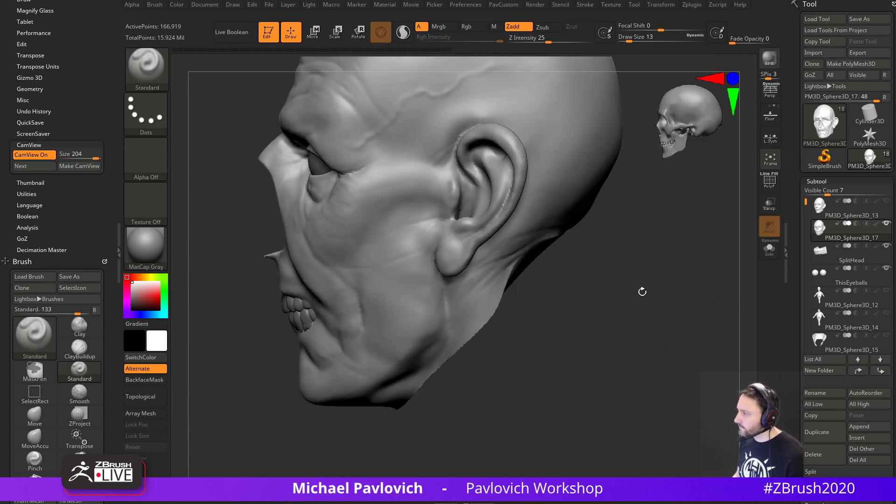
left_click_drag(238, 337, 243, 325)
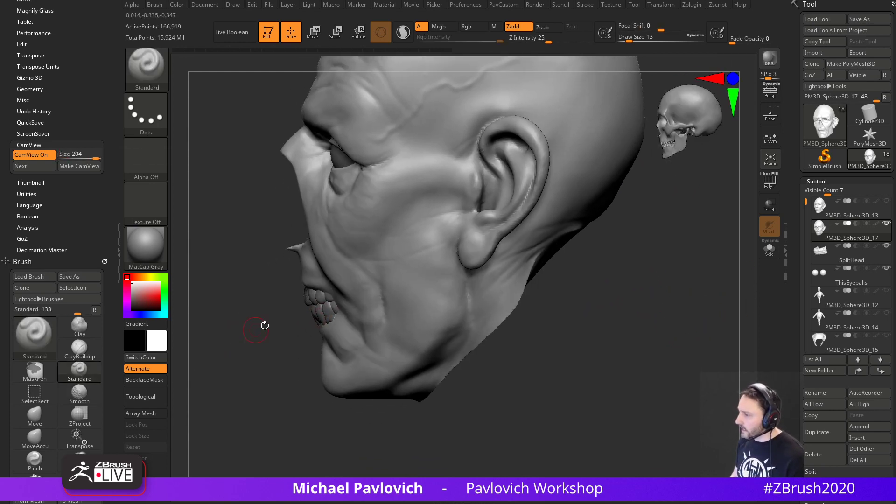
Sculpt the cheek between the eye and the mouth with the Clay brush at draw size 22.
key("s")
left_click_drag(338, 286, 349, 286)
left_click_drag(255, 294, 298, 280)
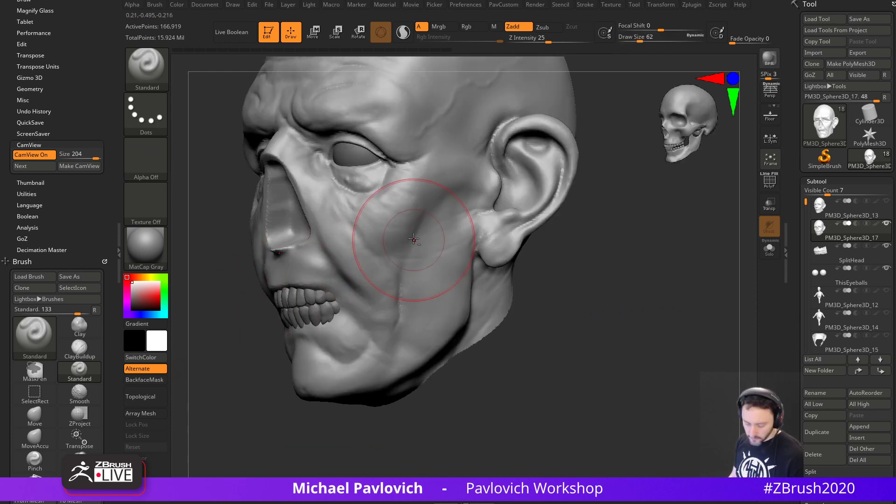
key("b")
key("c")
key("l")
mouse_move(343, 225)
left_mouse_down()
mouse_move(310, 201)
mouse_move(329, 238)
left_mouse_up()
key("s")
left_click_drag(350, 238, 342, 237)
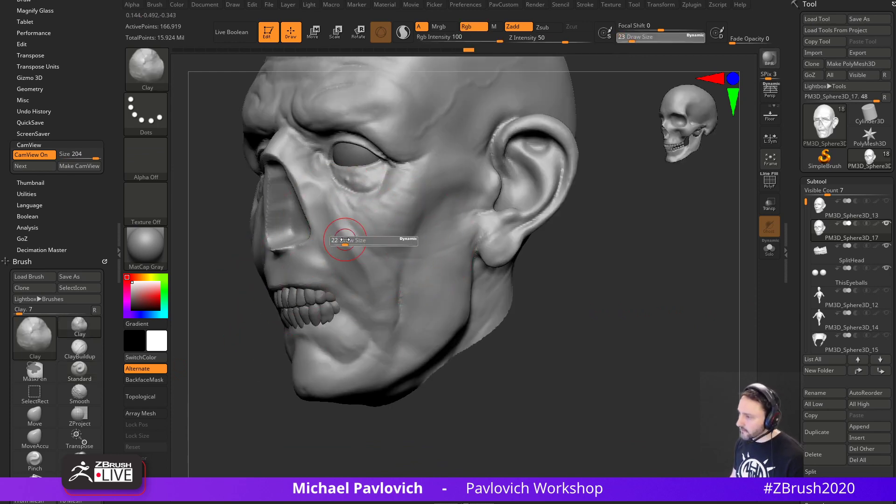
mouse_move(324, 203)
left_mouse_down()
mouse_move(385, 279)
mouse_move(366, 308)
left_mouse_up()
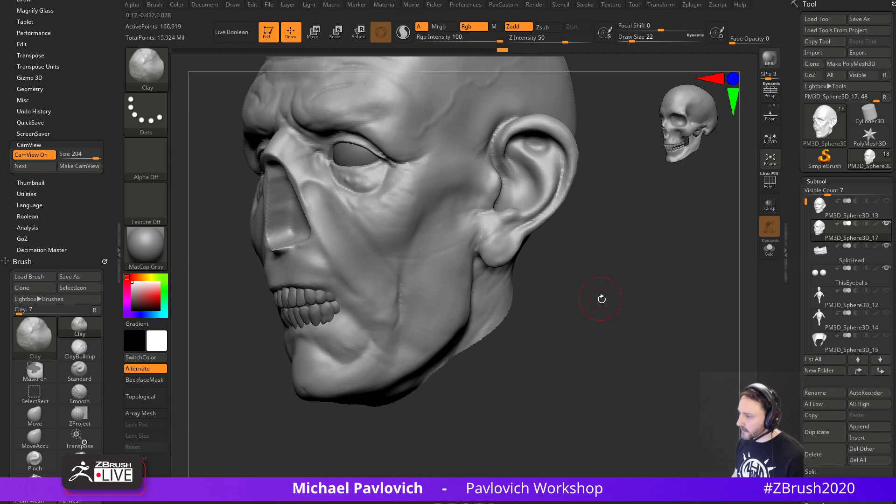
mouse_move(600, 299)
left_mouse_down()
mouse_move(673, 287)
mouse_move(570, 264)
left_mouse_up()
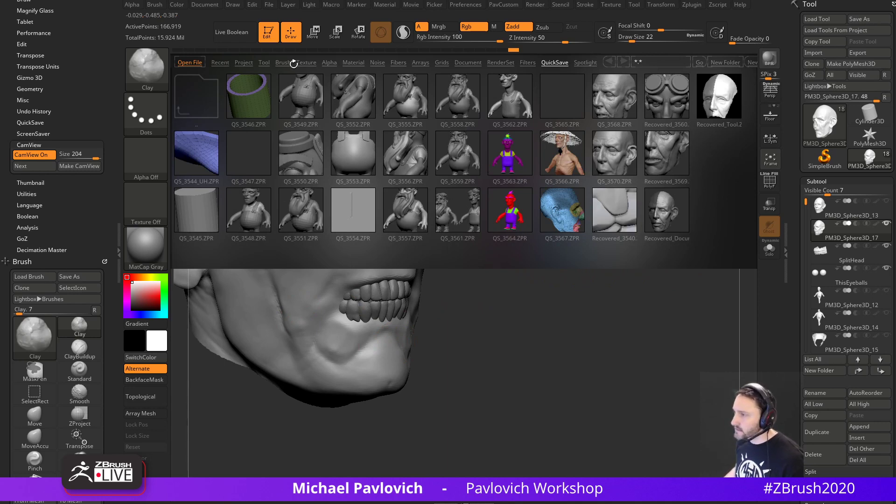
Load Ryan_Kingslien_Anatomy_Model.ZTL from the Lightbox tools and bring its upper body into view.
left_click(262, 63)
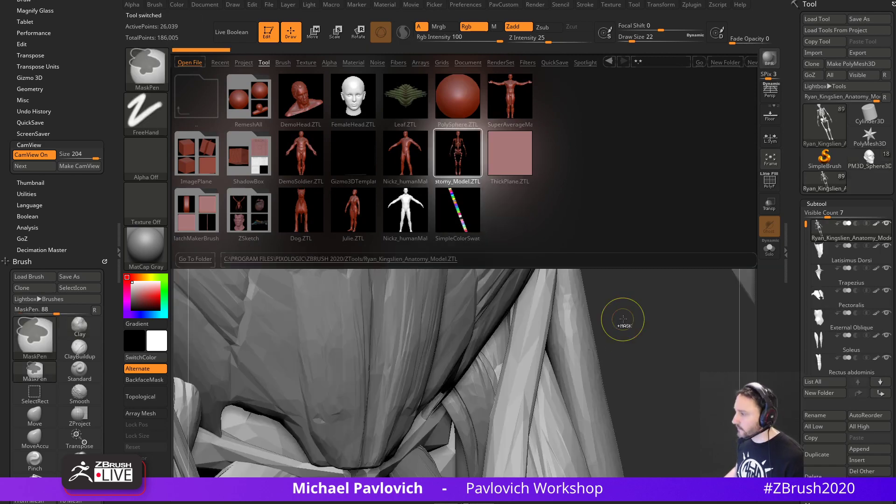
key("comma")
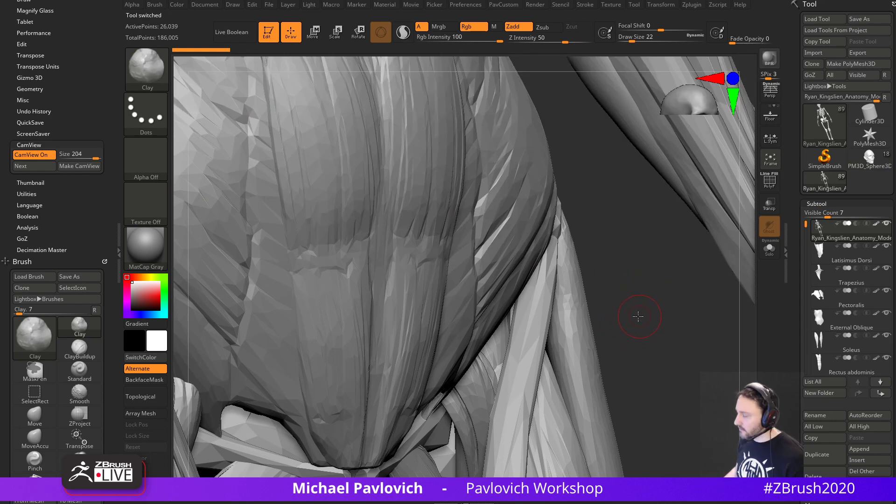
right_click_drag(639, 316, 542, 238, "ctrl")
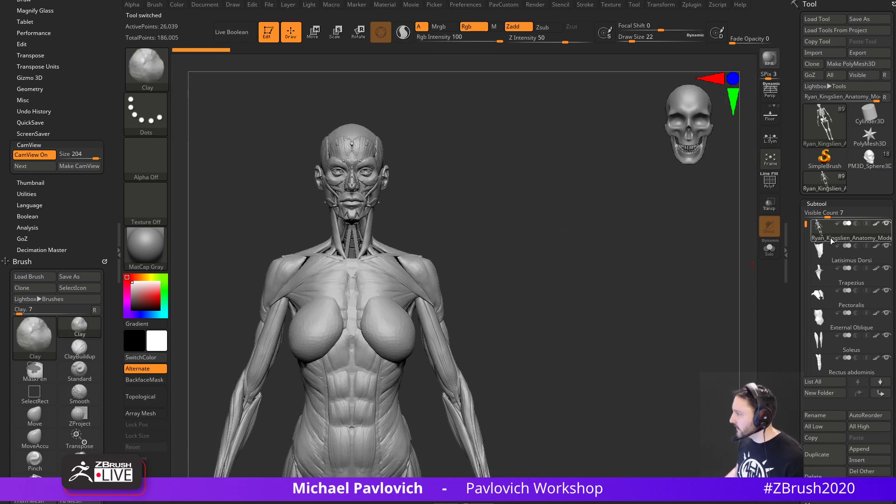
Delete all muscle subtools of the anatomy model, keeping only the skeleton.
scroll(818, 305, "down", 5)
left_click(868, 366)
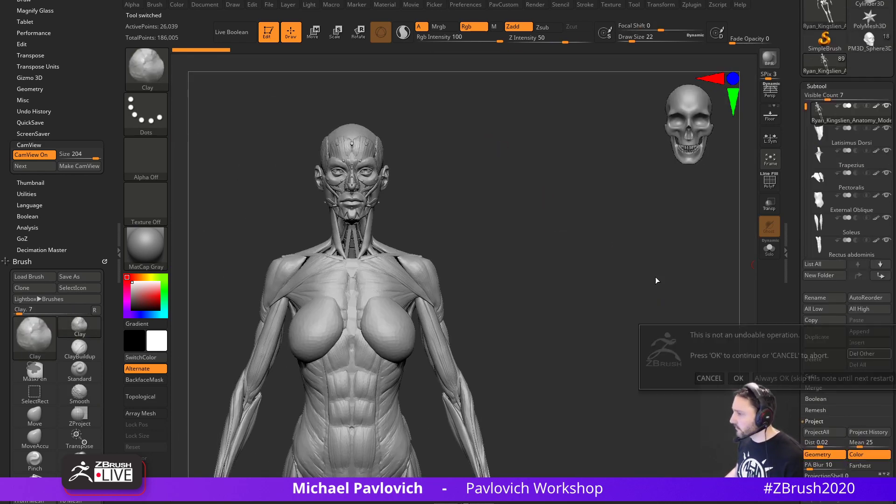
left_click(737, 376)
Isolate the skeleton's skull from the side and delete the hidden rest of the skeleton.
left_click_drag(540, 230, 599, 352)
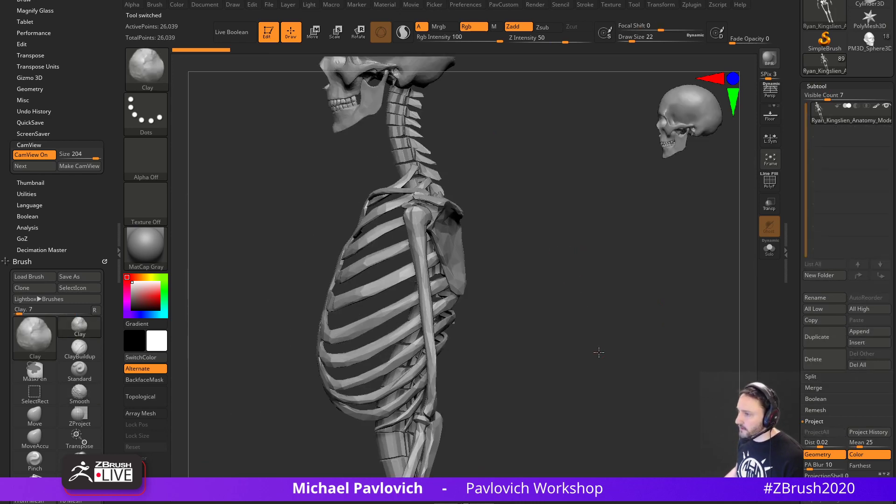
left_click_drag(587, 253, 614, 468, "alt")
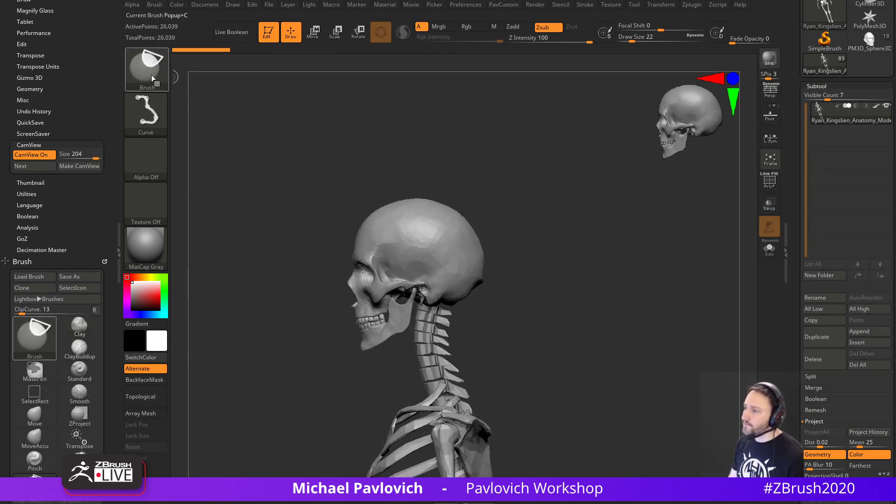
left_click(155, 79, "ctrl+shift")
left_click(428, 119)
mouse_move(420, 156)
left_mouse_down("ctrl+shift")
mouse_move(322, 366)
mouse_move(420, 380)
mouse_move(425, 243)
left_mouse_up("ctrl+shift")
key("grave")
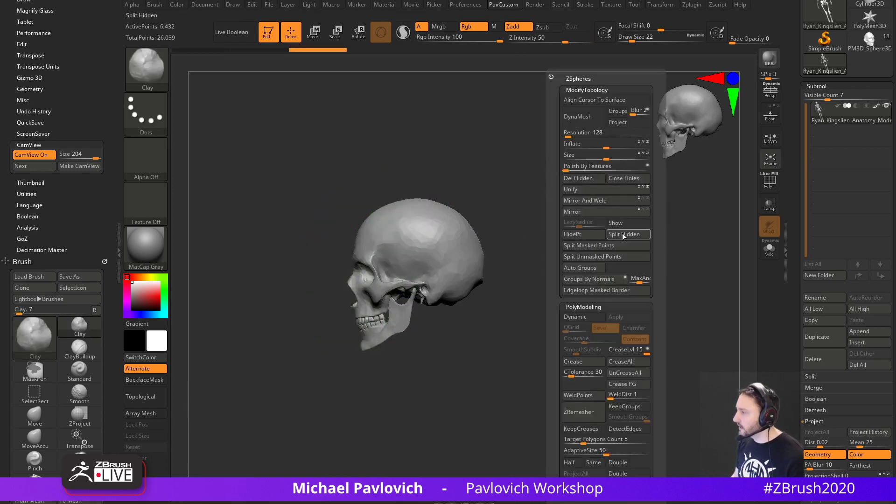
left_click(582, 178)
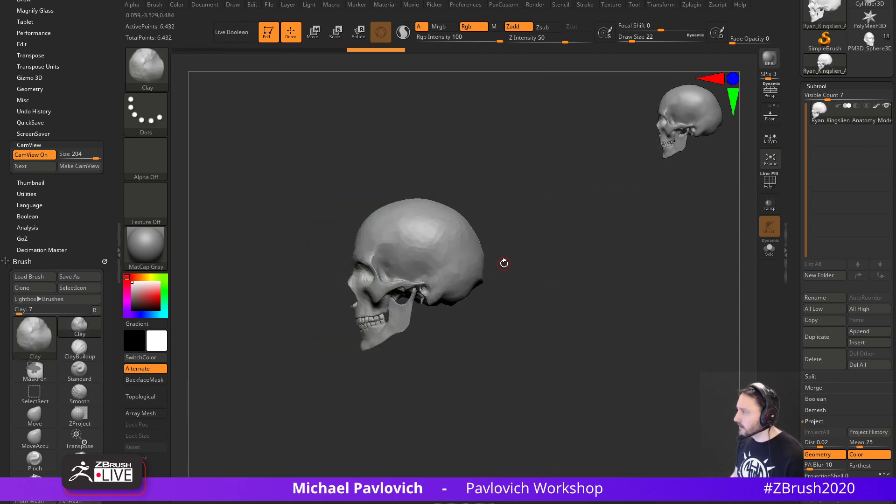
Return to the sculpted head tool and insert the isolated skull as a subtool below PM3D_Sphere3D_17.
left_click(862, 47)
left_click_drag(792, 263, 792, 260)
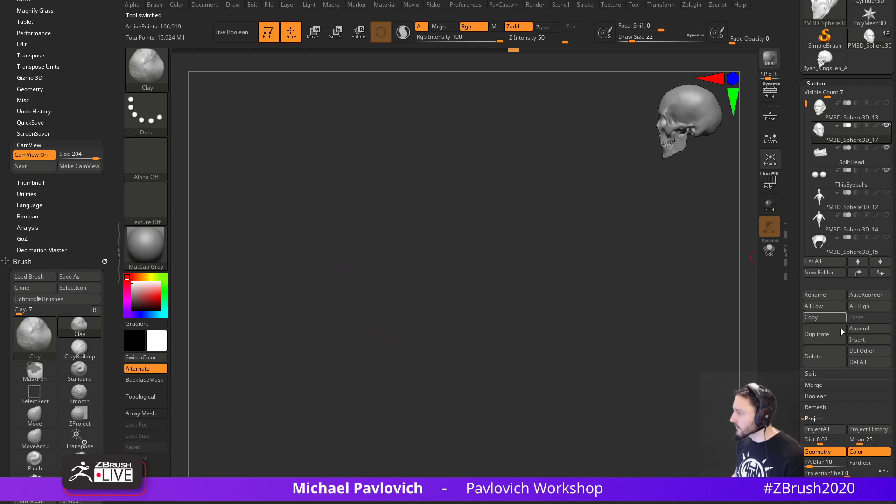
left_click(856, 340)
left_click(587, 342)
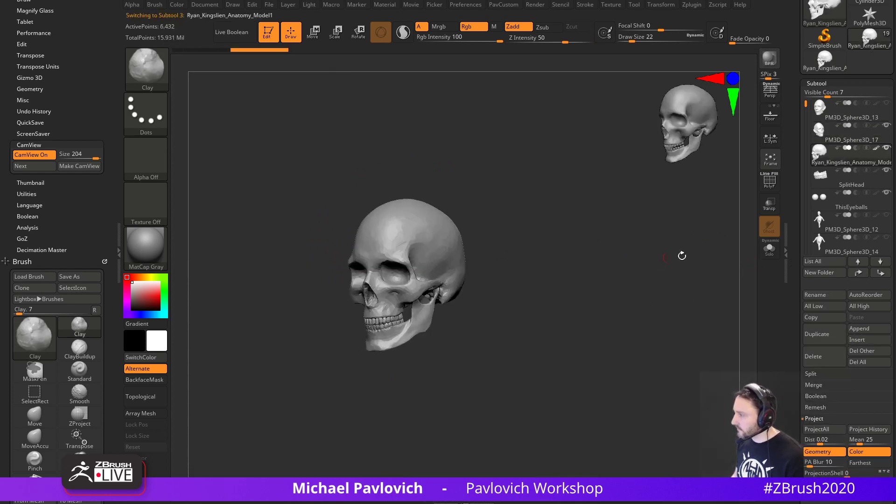
Move the inserted skull down onto the sculpted head in side view.
left_click_drag(734, 240, 664, 229)
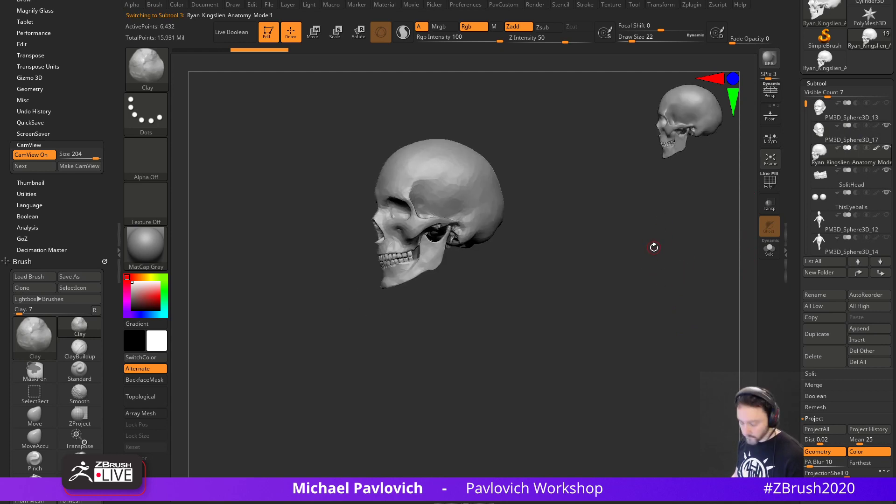
key("f")
key("f")
left_click_drag(628, 282, 666, 200, "alt")
key("w")
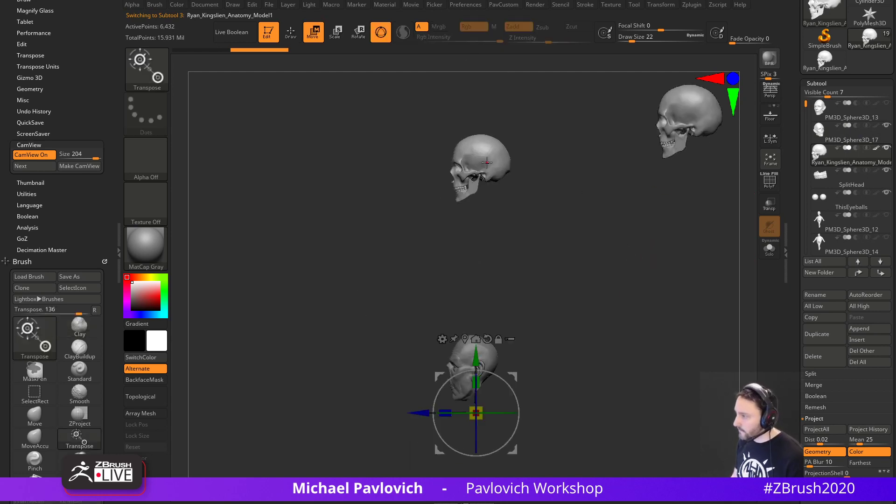
left_click(486, 153, "alt")
left_click_drag(523, 129, 518, 331)
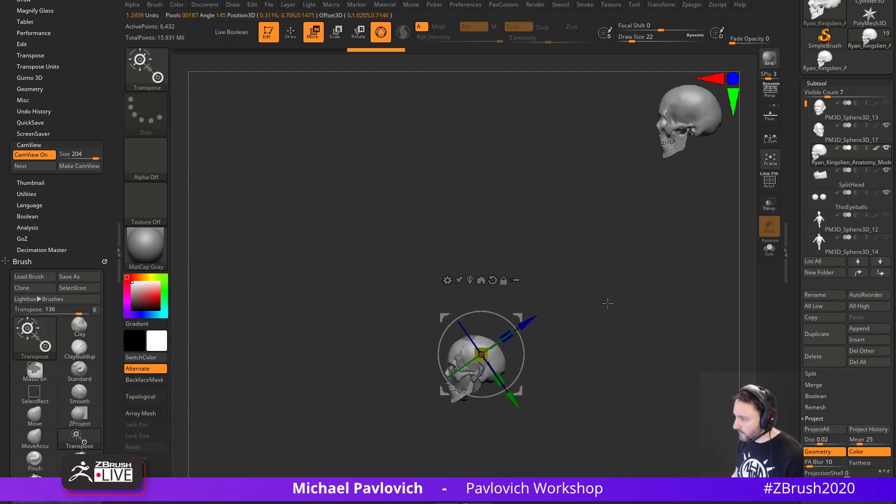
left_click_drag(608, 303, 738, 251, "alt")
Turn on transparency and scale the skull to match the head, comparing their proportions from several angles.
left_click(771, 205)
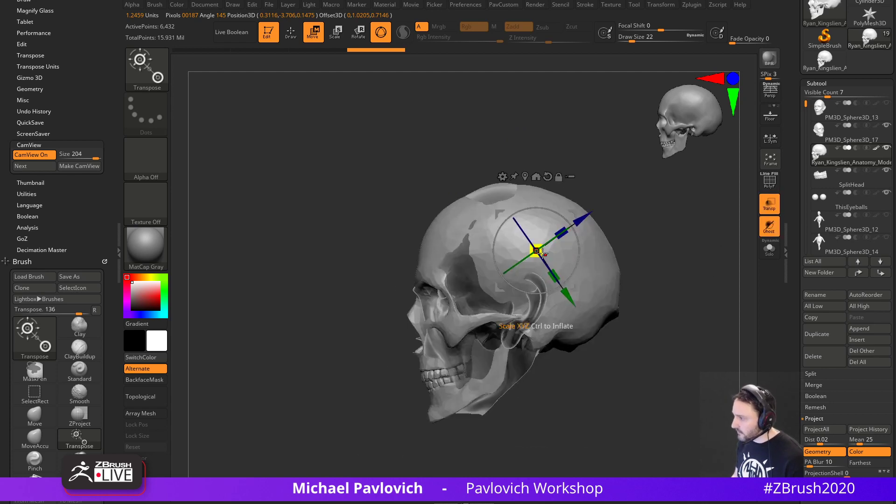
left_click_drag(538, 253, 566, 215)
mouse_move(660, 262)
left_mouse_down()
mouse_move(685, 267)
mouse_move(639, 264)
mouse_move(715, 282)
mouse_move(676, 289)
mouse_move(672, 274)
mouse_move(690, 267)
mouse_move(687, 276)
left_mouse_up()
key("q")
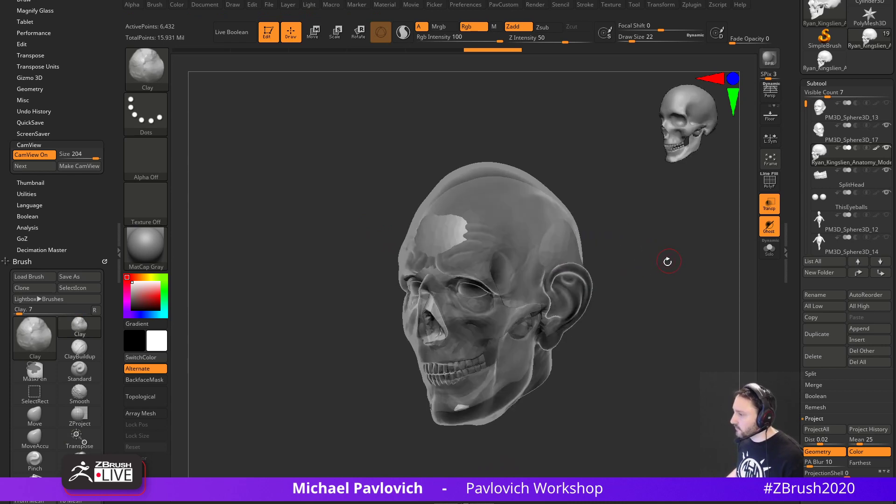
left_click_drag(716, 212, 425, 197)
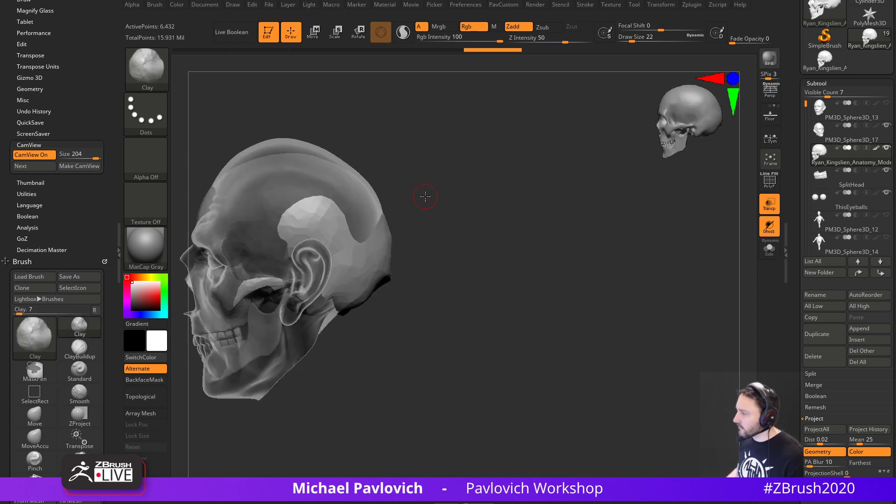
Place the skull beside the head as a reference and turn transparency off.
left_click_drag(593, 231, 675, 142, "alt")
left_click_drag(616, 243, 632, 271, "alt")
key("w")
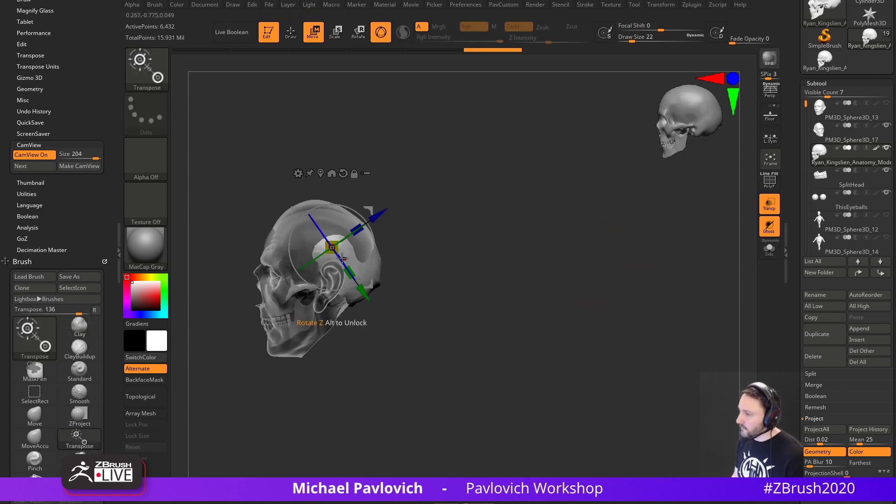
left_click_drag(332, 248, 574, 250)
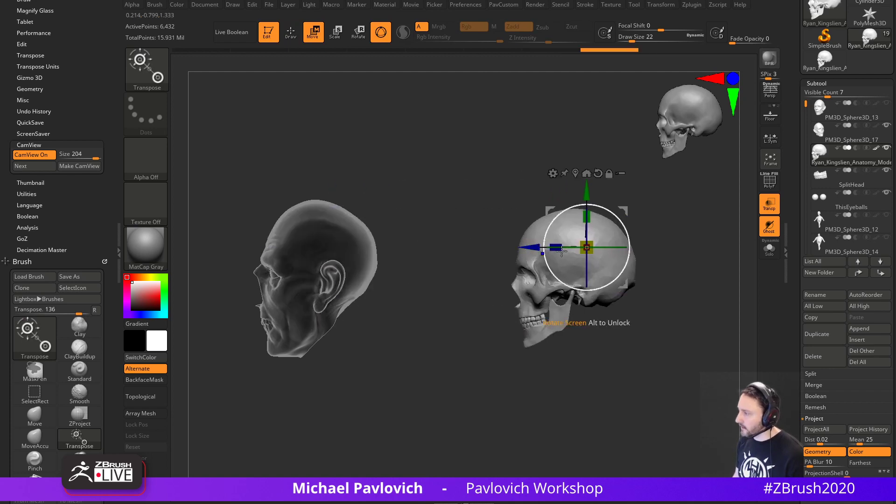
key("q")
left_click(766, 209)
Select the PM3D_Sphere3D_17 head subtool and set up the Standard brush at draw size 17.
mouse_move(677, 280)
left_mouse_down()
mouse_move(724, 295)
mouse_move(676, 282)
left_mouse_up()
left_click_drag(677, 282, 675, 237, "alt")
left_click_drag(675, 237, 736, 296)
mouse_move(733, 296)
left_mouse_down()
mouse_move(699, 292)
mouse_move(707, 308)
mouse_move(465, 384)
mouse_move(572, 360)
left_mouse_up()
key("b")
key("s")
key("t")
key("s")
left_click_drag(414, 282, 416, 281)
left_click(410, 280, "alt")
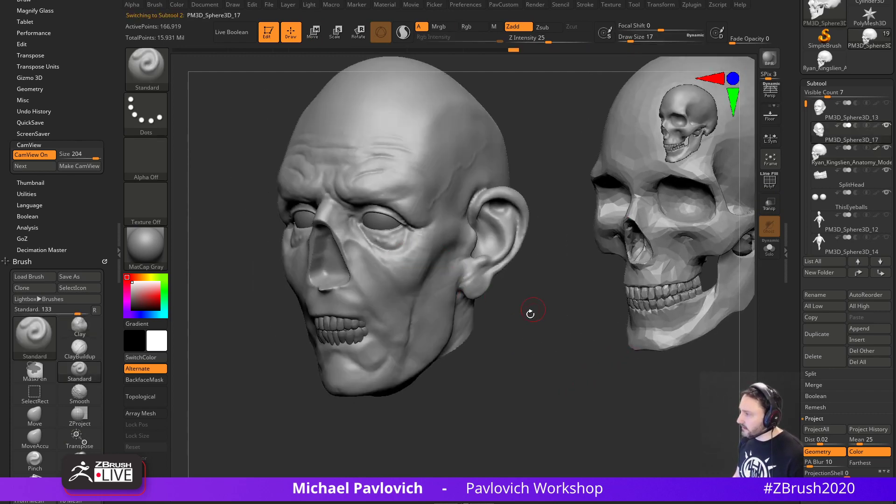
Raise the Smooth brush's Z Intensity to 69 and soften the surface under the eyes.
left_click_drag(530, 313, 495, 346, "alt")
key("shift")
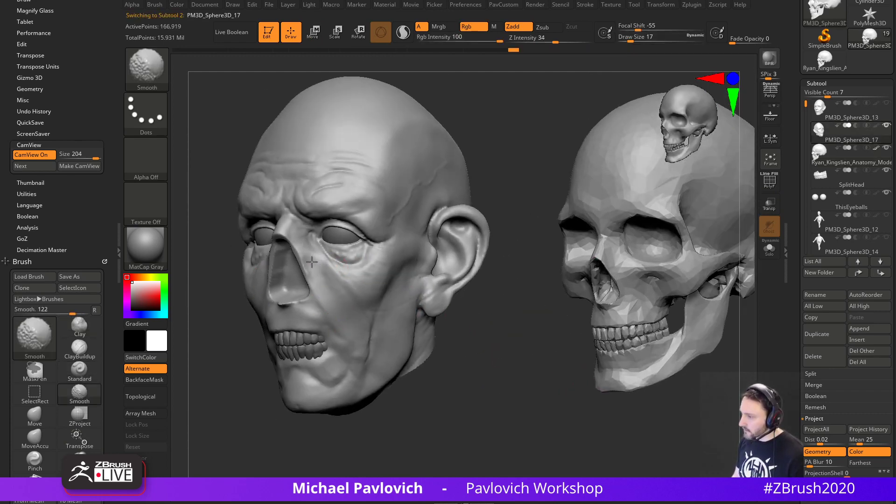
left_click(575, 39, "shift")
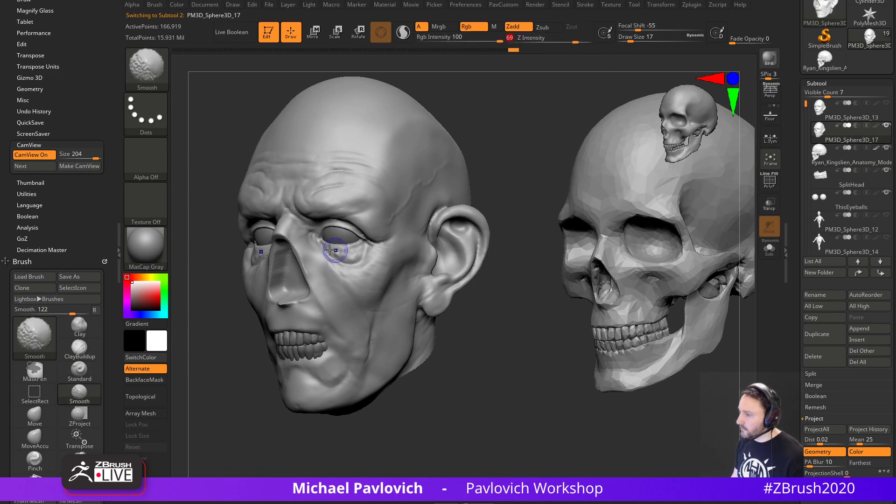
left_click_drag(489, 352, 490, 329, "alt")
left_click_drag(490, 329, 498, 337)
left_click_drag(462, 364, 453, 349, "shift")
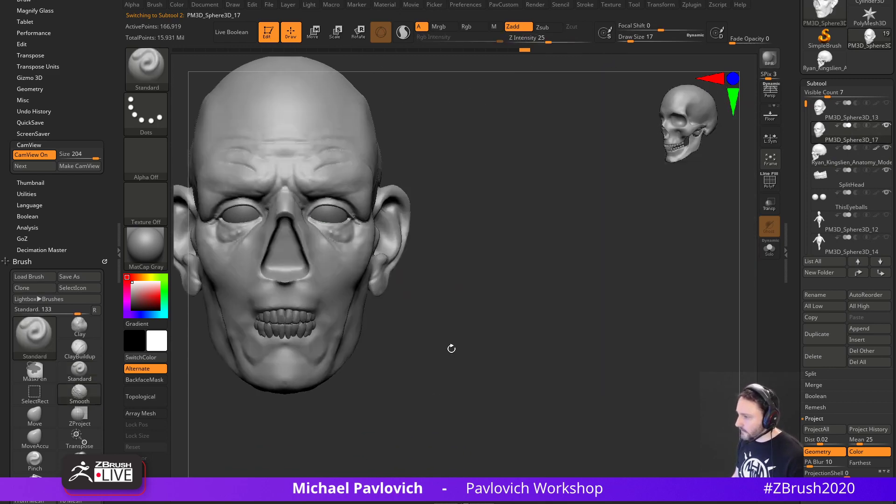
Adjust the outline of the nose cavity with the Move brush at draw size 35.
key("1")
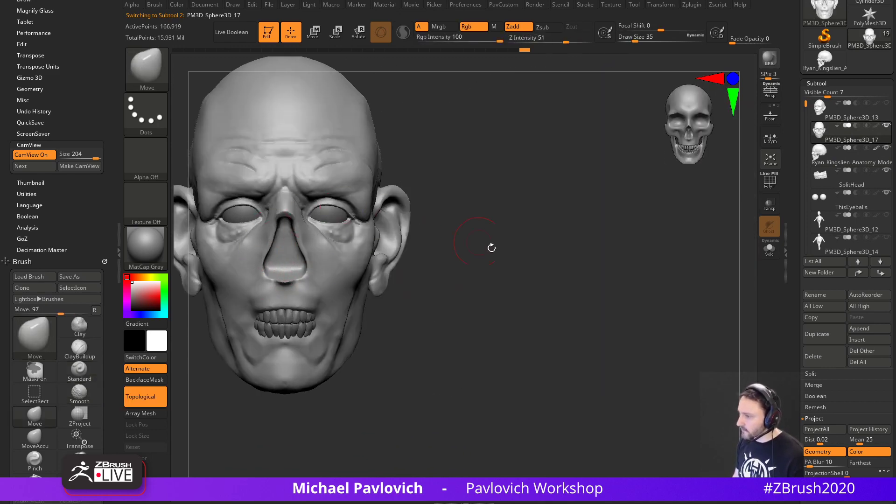
left_click_drag(491, 248, 494, 285)
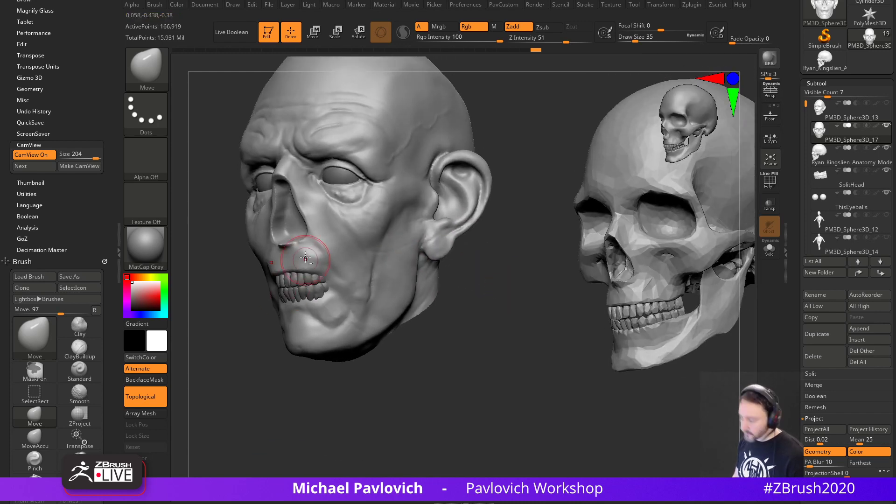
Refine the surface around the upper lip and mouth corner with TrimDynamic and the Standard brush at draw size 13.
key("4")
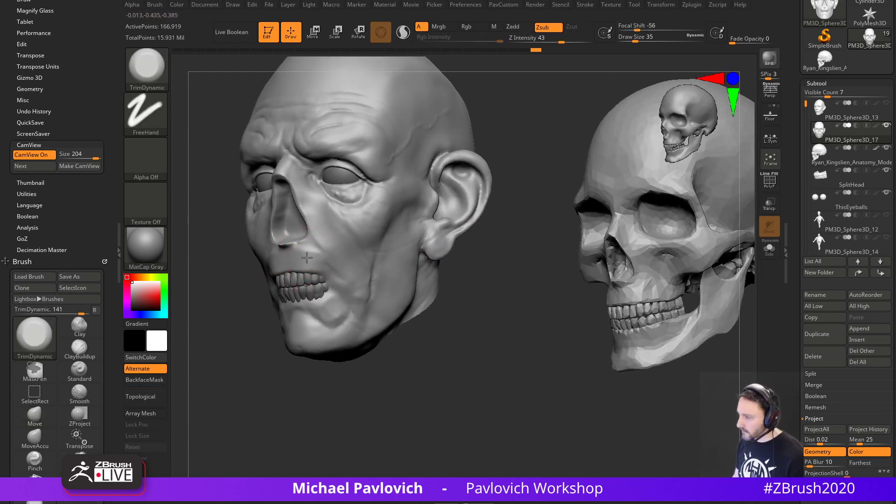
left_click_drag(471, 311, 442, 308, "alt")
key("2")
key("bracketleft")
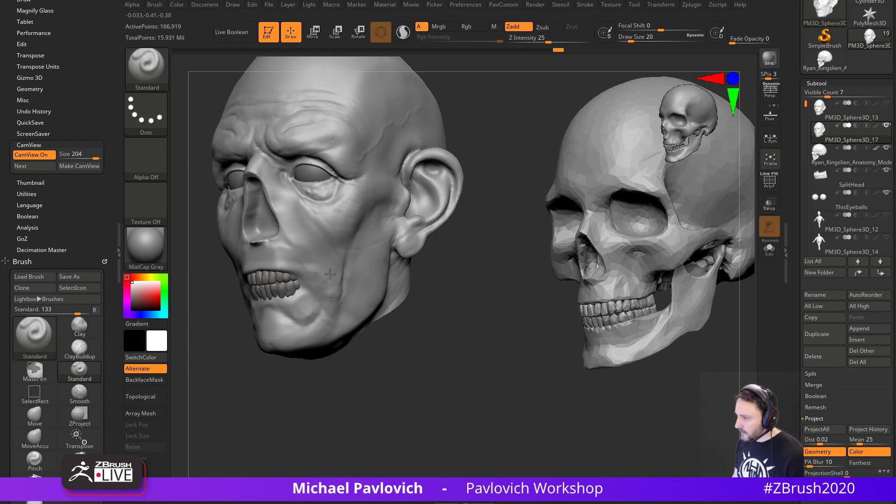
left_click_drag(470, 282, 320, 286)
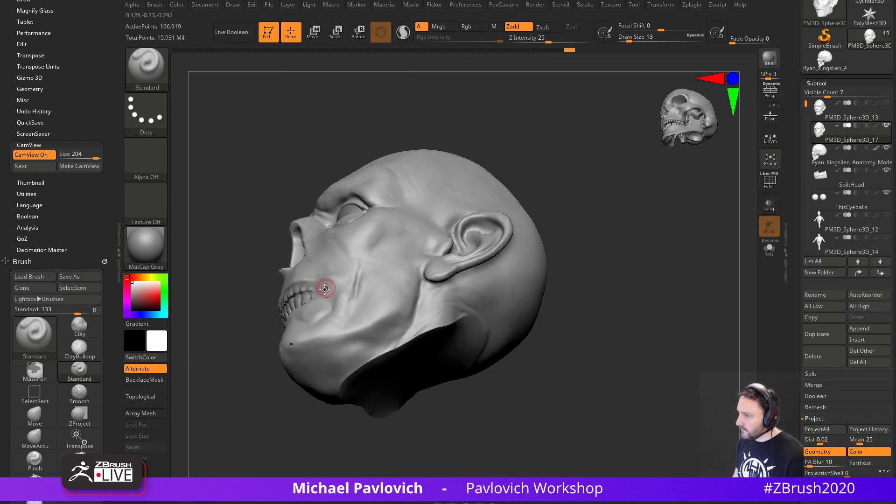
Reshape the mouth corner and jaw profile with the MoveAccu brush at draw size 44 and the Move brush.
left_click_drag(251, 336, 253, 299)
key("1")
key("s")
left_click_drag(331, 296, 328, 296)
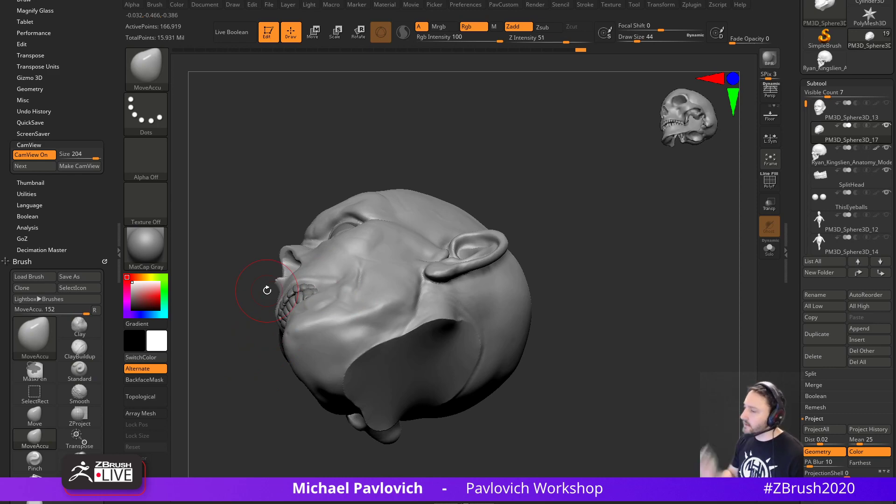
mouse_move(464, 149)
left_mouse_down()
mouse_move(504, 200)
mouse_move(481, 266)
mouse_move(399, 287)
left_mouse_up()
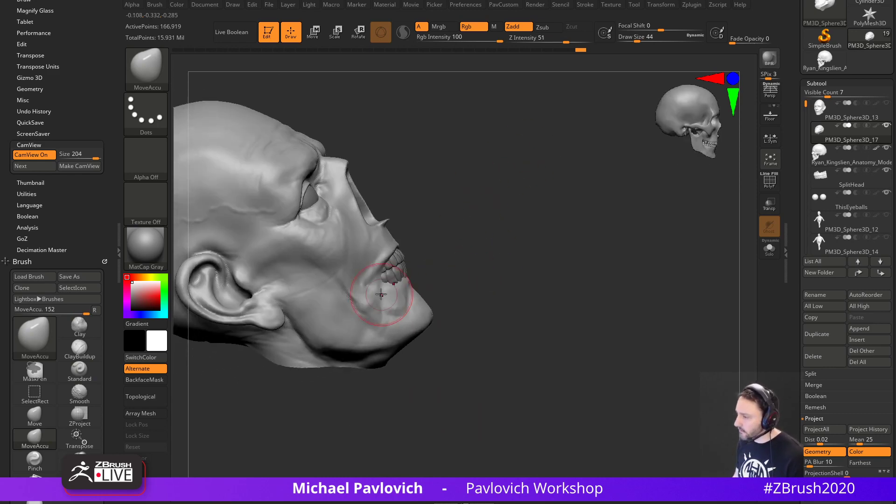
mouse_move(563, 261)
left_mouse_down()
mouse_move(504, 254)
mouse_move(556, 214)
mouse_move(506, 232)
mouse_move(512, 308)
mouse_move(561, 294)
mouse_move(606, 299)
mouse_move(503, 351)
mouse_move(534, 362)
mouse_move(520, 369)
left_mouse_up()
key("b")
key("m")
key("v")
key("[")
Carve a crease along the underside of the cheekbone with the DamStandard brush at draw size 29.
key("b")
key("s")
key("t")
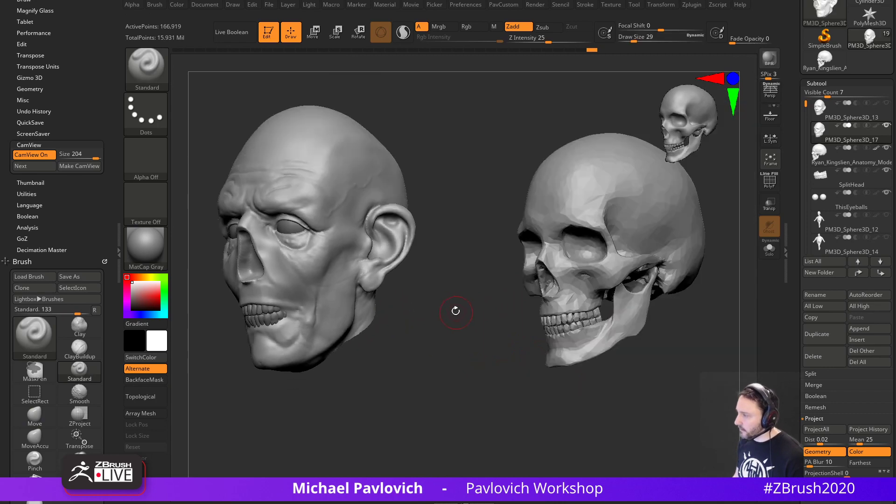
left_click_drag(456, 311, 412, 273)
key("b")
key("d")
key("s")
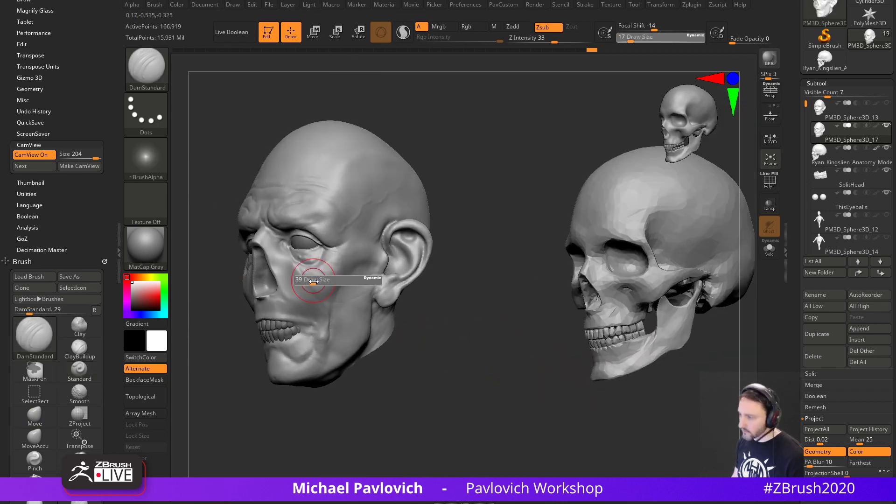
left_click_drag(457, 260, 423, 260)
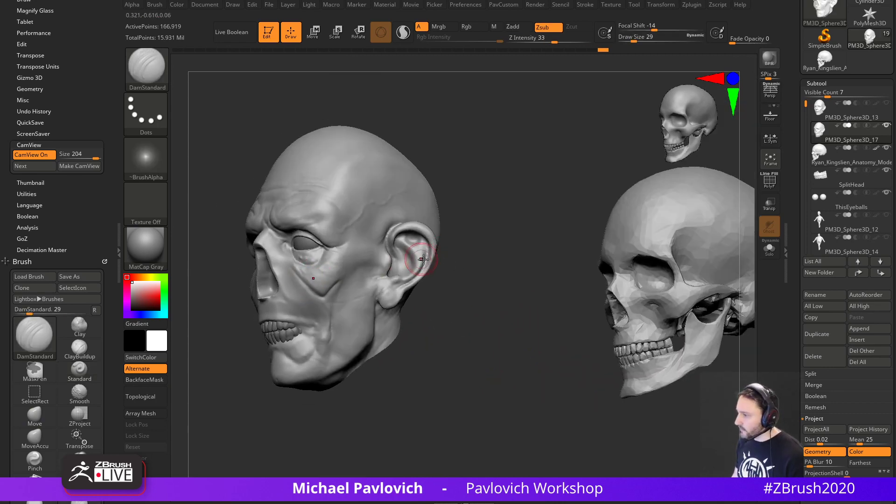
Smooth the wrinkles off the forehead and temple and remesh the head with DynaMesh.
key("2")
left_click(460, 134)
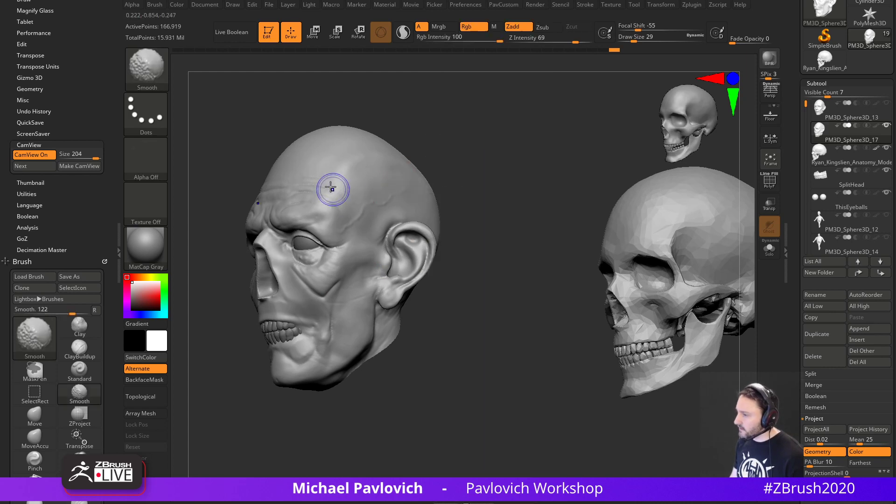
left_click_drag(513, 132, 439, 224, "ctrl")
key("shift")
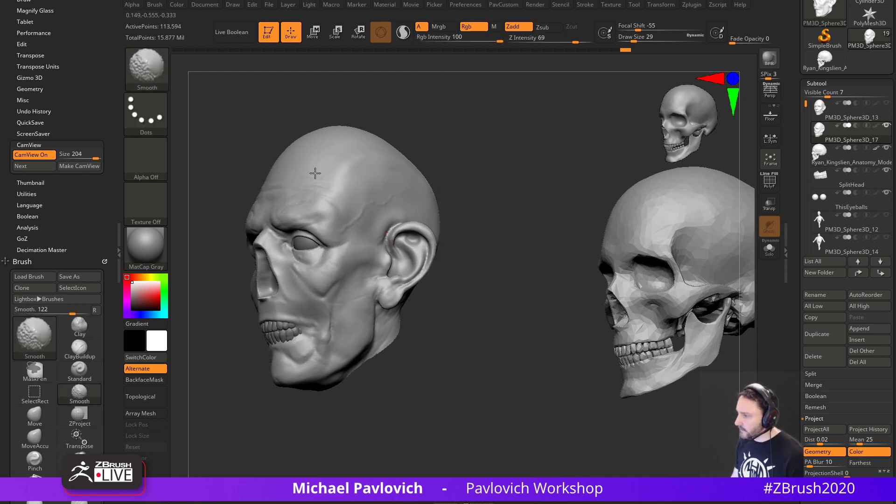
Deepen the lower edge of the cheekbone and extend it back to the ear with DamStandard at draw size 29.
mouse_move(495, 201)
left_mouse_down()
mouse_move(506, 190)
mouse_move(448, 224)
left_mouse_up()
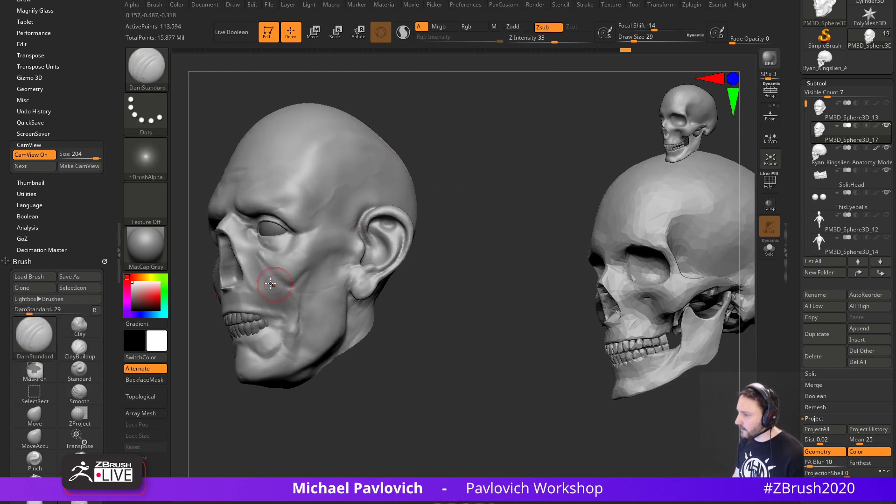
left_click_drag(293, 283, 355, 264)
left_click_drag(486, 264, 387, 269, "alt")
left_click_drag(402, 213, 399, 222)
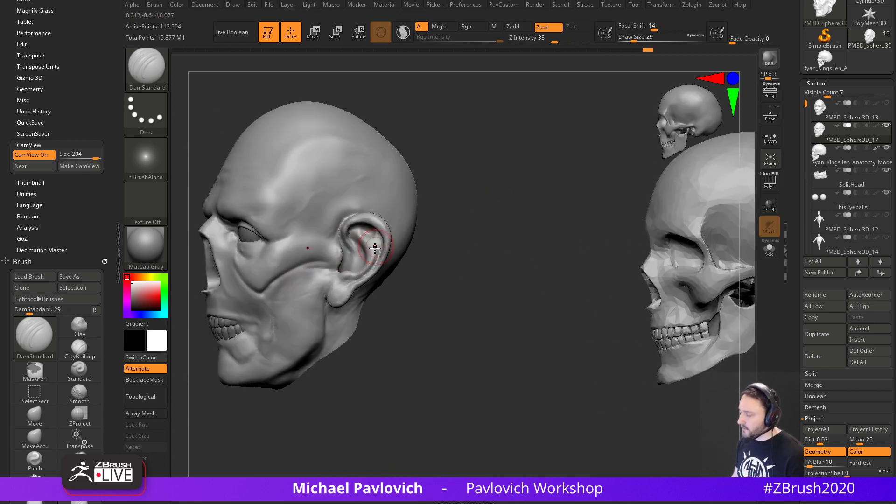
mouse_move(436, 250)
left_mouse_down()
mouse_move(444, 176)
mouse_move(458, 174)
mouse_move(364, 278)
mouse_move(351, 242)
mouse_move(351, 276)
mouse_move(358, 247)
left_mouse_up()
Smooth the ear away into the side of the head and remesh it with DynaMesh.
key("shift")
left_click(408, 35)
mouse_move(450, 229)
left_mouse_down()
mouse_move(512, 210)
mouse_move(563, 214)
mouse_move(477, 245)
mouse_move(478, 204)
left_mouse_up()
left_click_drag(500, 135, 537, 240, "ctrl")
left_click(404, 36)
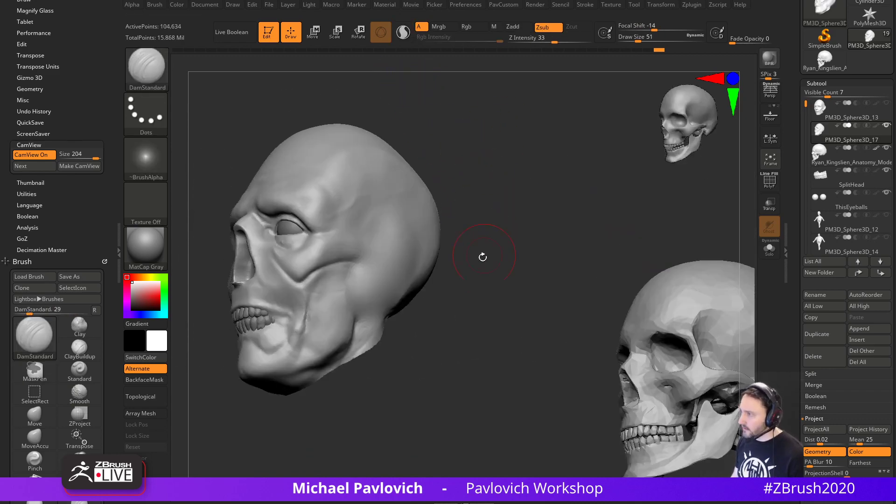
Carve the upper and lower edges of the zygomatic arch with DamStandard at draw size 25.
mouse_move(483, 257)
left_mouse_down()
mouse_move(500, 256)
mouse_move(436, 264)
mouse_move(402, 231)
left_mouse_up()
mouse_move(486, 298)
left_mouse_down()
mouse_move(541, 283)
mouse_move(460, 280)
left_mouse_up()
key("1")
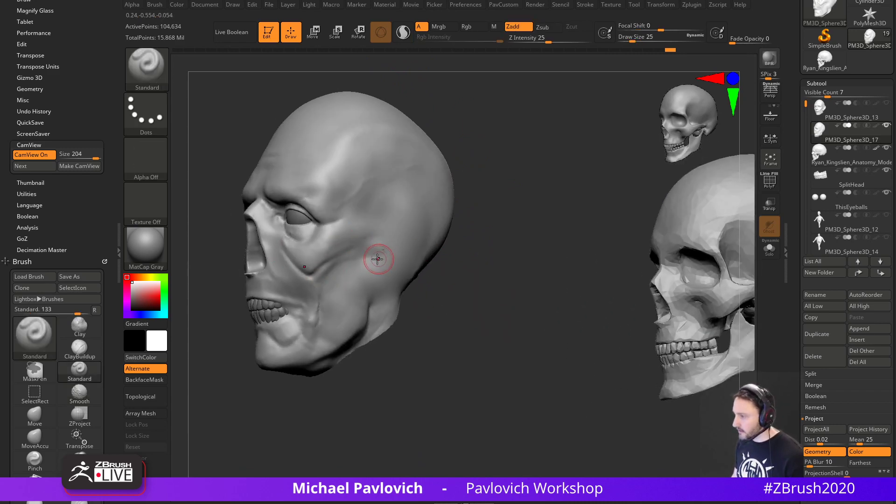
key("b")
key("d")
key("s")
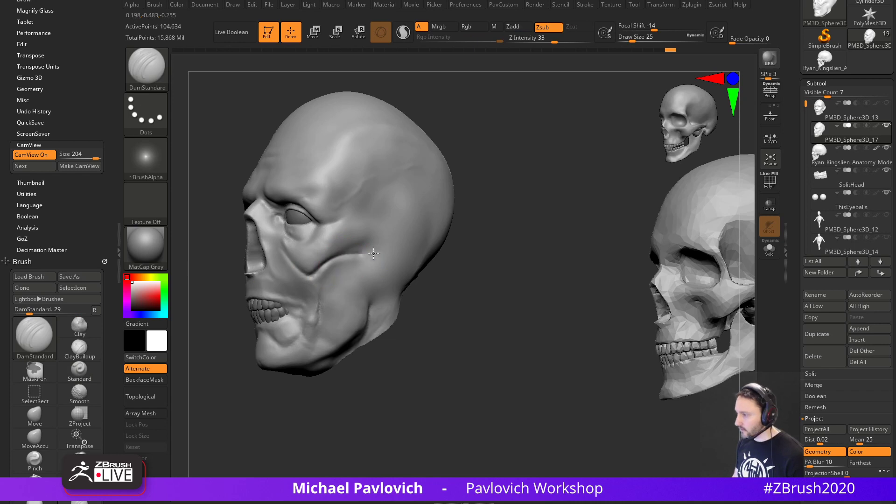
left_click_drag(483, 258, 378, 226)
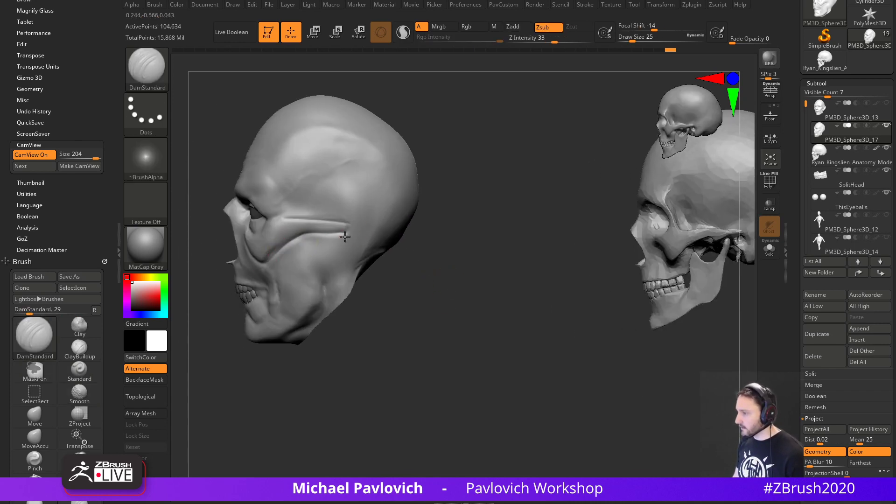
Carve the jaw joint notch at the rear of the cheekbone and a groove down the back of the jaw.
left_click_drag(340, 237, 342, 235)
left_click_drag(403, 257, 379, 256)
left_click_drag(327, 237, 314, 247)
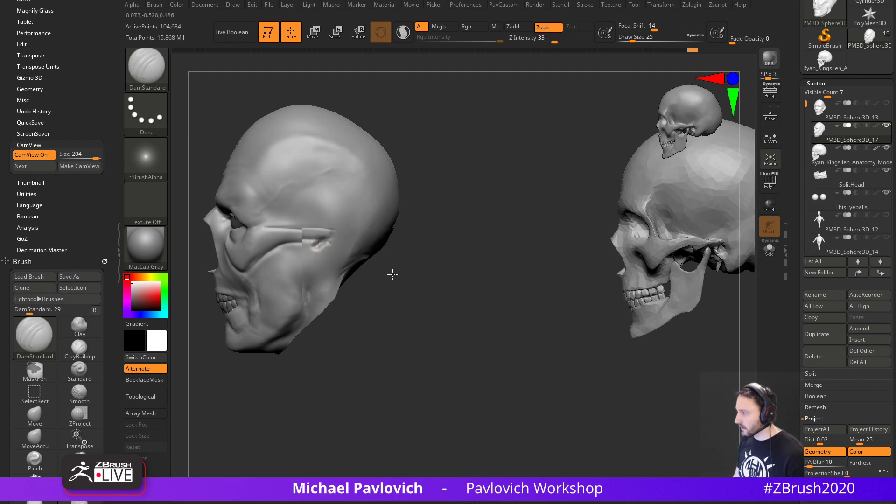
left_click_drag(392, 274, 403, 271)
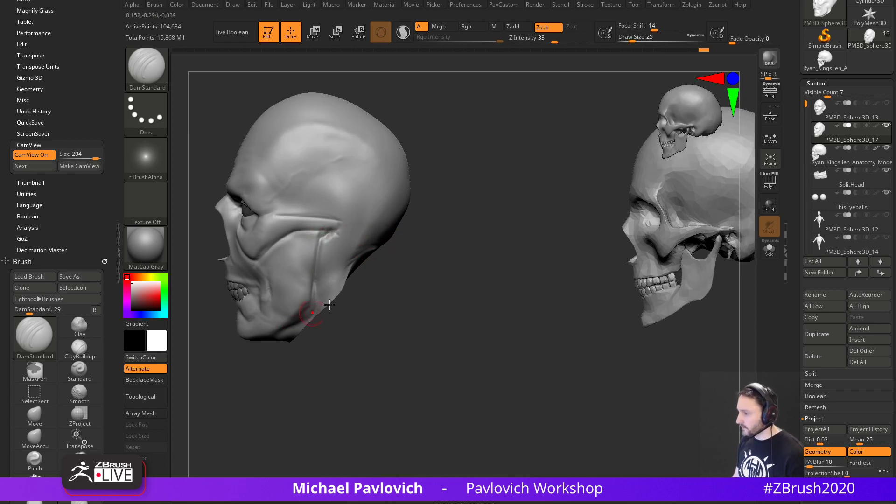
left_click_drag(330, 305, 392, 254)
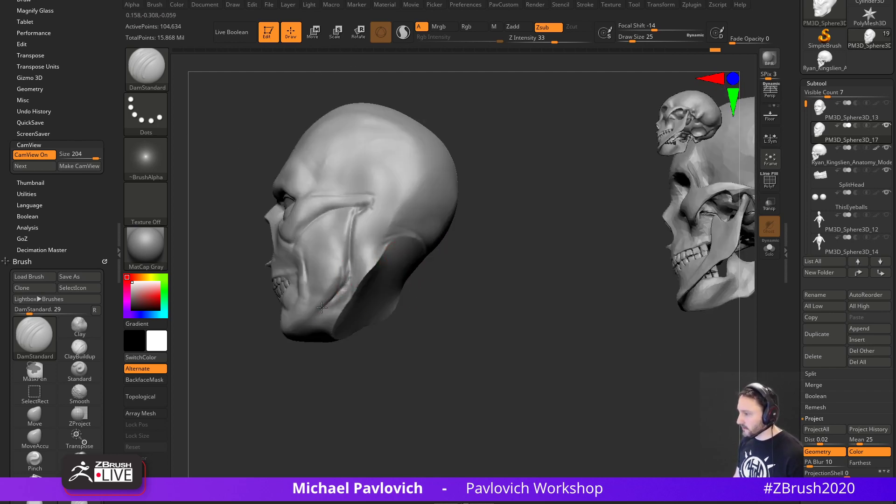
Extend the DamStandard groove around the jaw corner and along the jaw's lower edge.
right_click_drag(320, 308, 344, 299)
left_click_drag(346, 289, 305, 317)
left_click_drag(383, 317, 288, 333)
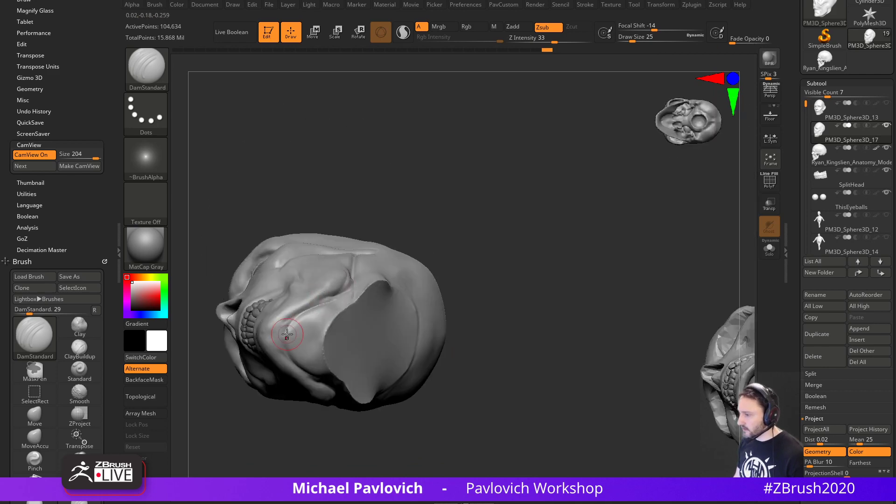
mouse_move(456, 159)
left_mouse_down()
mouse_move(478, 304)
mouse_move(432, 267)
mouse_move(554, 320)
left_mouse_up()
left_click_drag(338, 315, 340, 306, "shift")
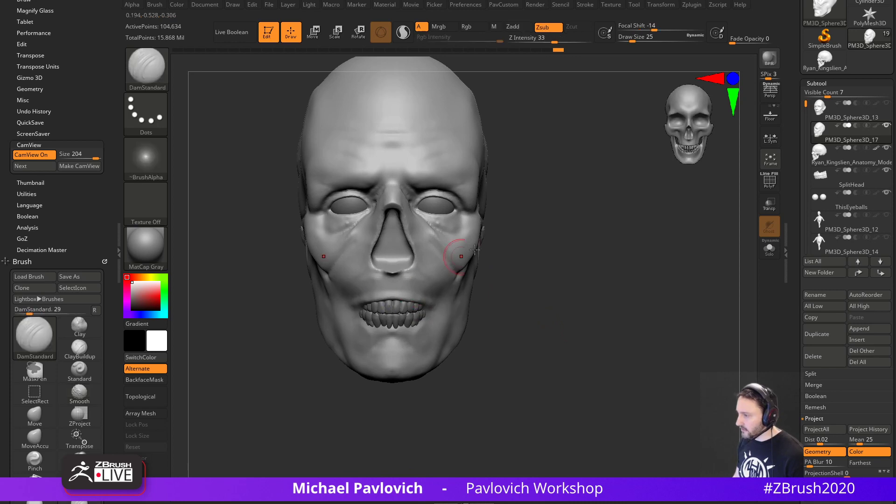
Carve symmetrical hollows from below the cheekbones down beside the teeth with DamStandard.
mouse_move(571, 267)
left_mouse_down("alt")
mouse_move(595, 260)
mouse_move(534, 260)
mouse_move(590, 285)
left_mouse_up("alt")
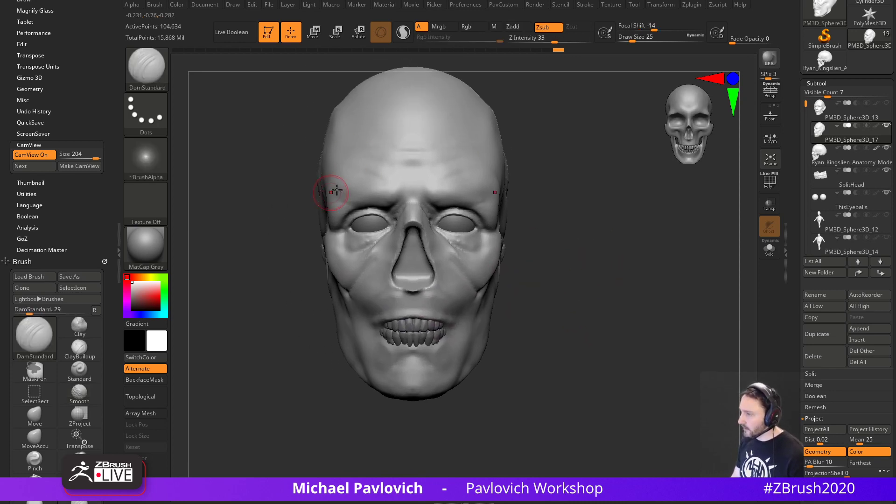
left_click_drag(586, 253, 612, 271, "alt")
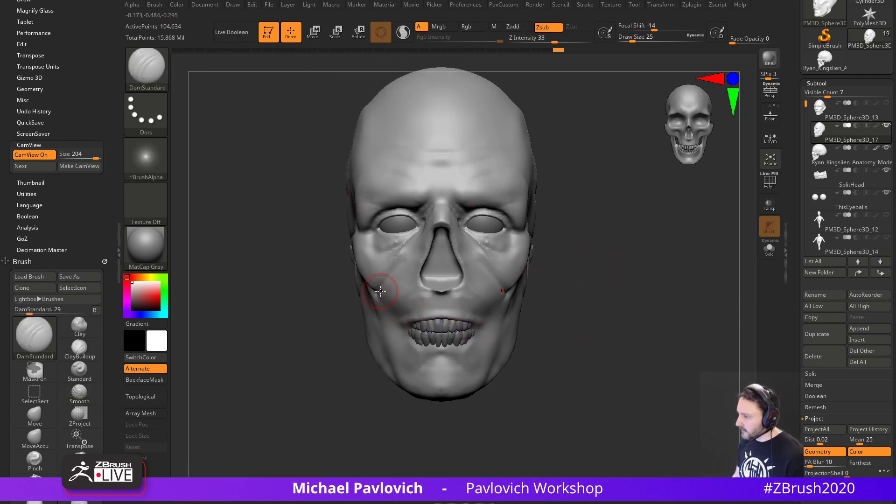
left_click_drag(395, 293, 402, 330)
left_click_drag(481, 321, 480, 365)
mouse_move(566, 320)
left_mouse_down()
mouse_move(554, 306)
mouse_move(553, 314)
mouse_move(482, 315)
left_mouse_up()
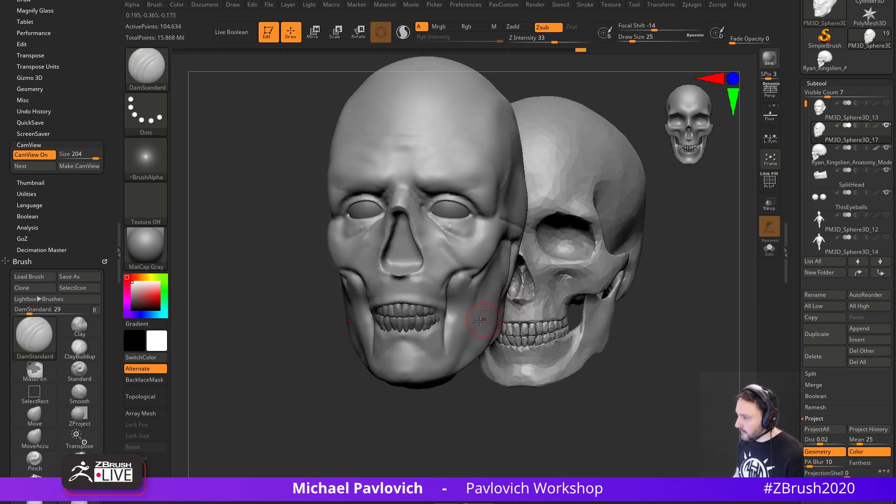
Carve the front edge of the vertical jawbone below the cheekbone with DamStandard at draw size 25.
left_click_drag(481, 393, 442, 400)
left_click_drag(655, 297, 511, 283, "shift")
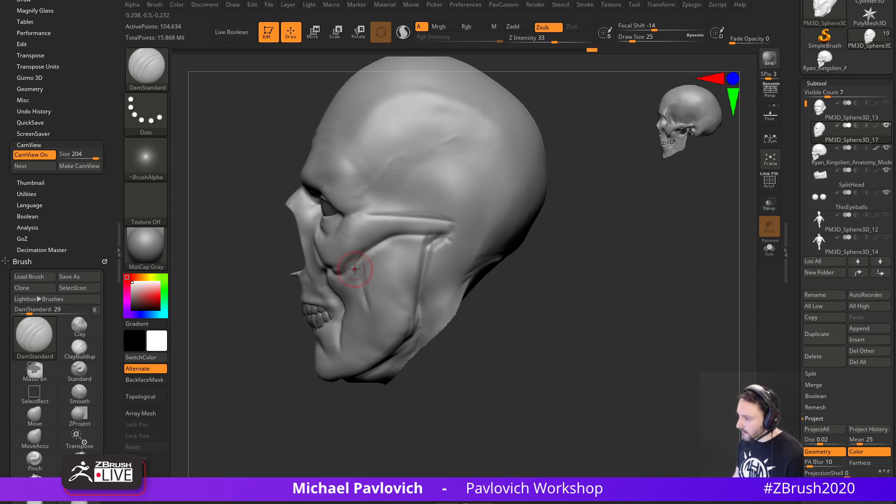
left_click_drag(301, 402, 355, 397)
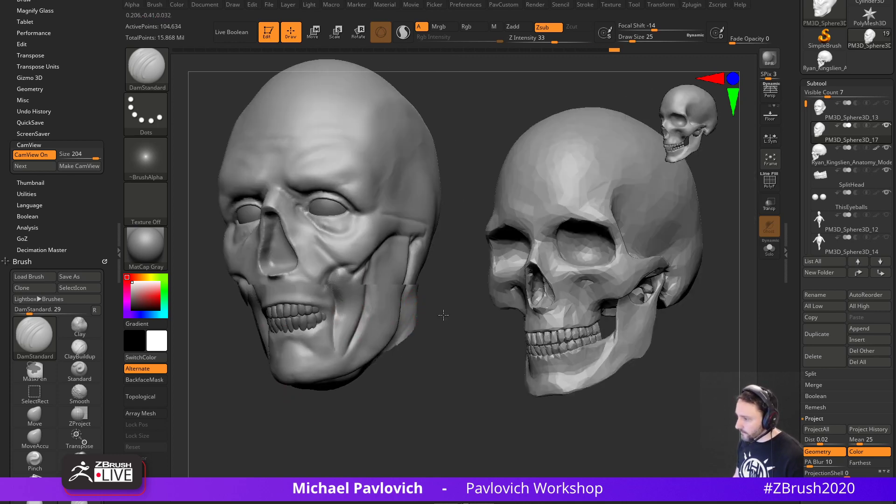
left_click_drag(442, 314, 423, 308)
left_click_drag(421, 270, 450, 279)
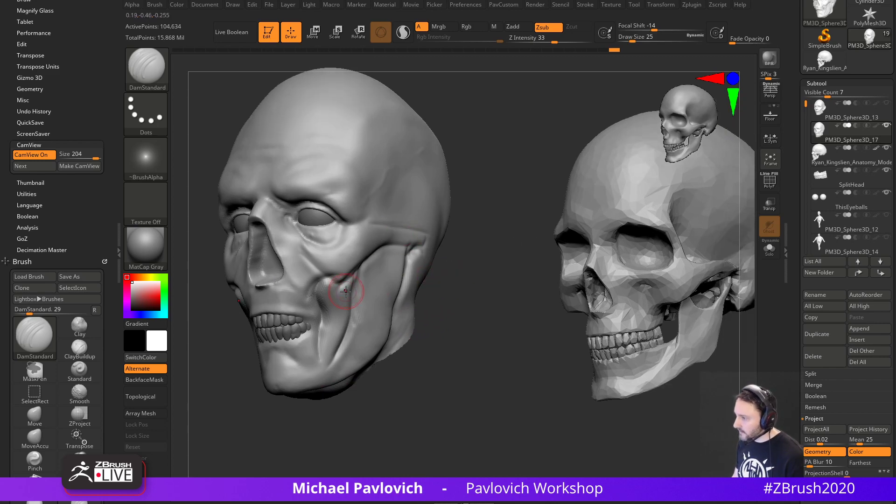
Mask the cheek hollow between the jawbone and the teeth and invert the mask.
key("ctrl")
left_click_drag(344, 291, 329, 354, "ctrl")
left_click(459, 290, "ctrl")
left_click_drag(460, 290, 353, 314)
Move the unmasked cheek hollows inward with the transform gizmo, clear the mask and remesh the head.
key("w")
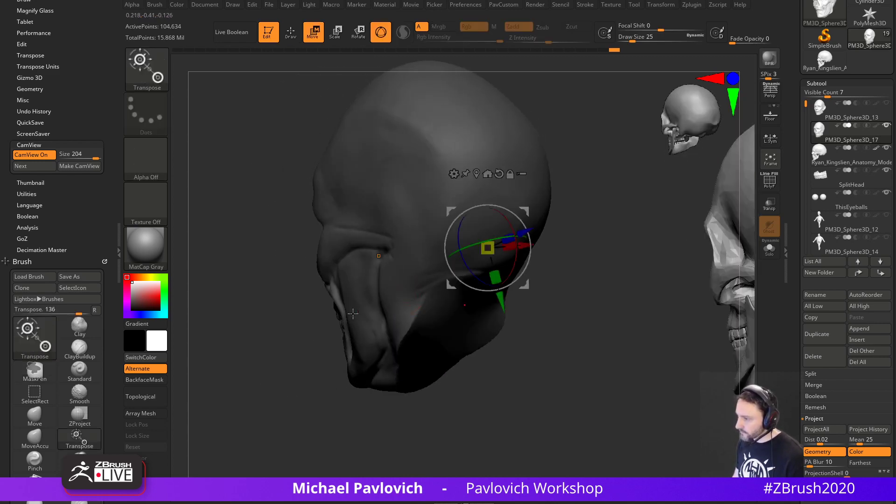
left_click_drag(327, 347, 314, 350, "shift")
left_click_drag(365, 338, 459, 340, "shift")
mouse_move(666, 322)
left_mouse_down("alt")
mouse_move(553, 317)
mouse_move(567, 307)
mouse_move(544, 304)
left_mouse_up("alt")
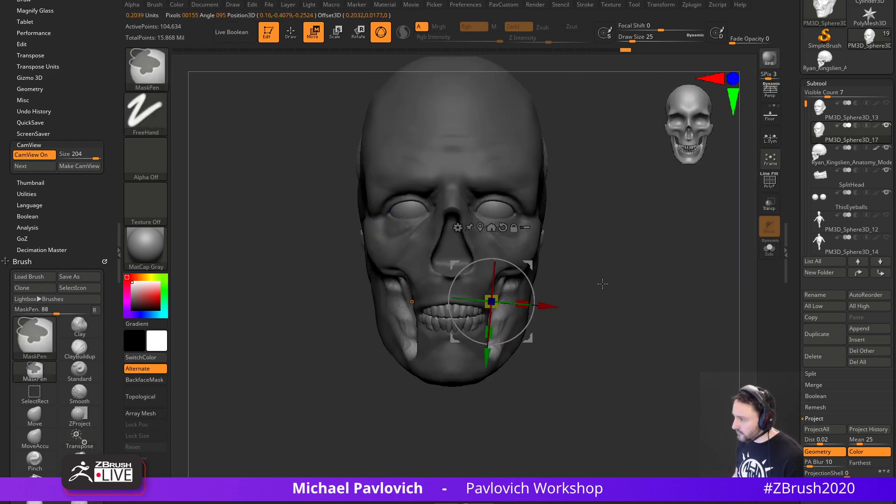
left_click_drag(602, 282, 620, 301, "ctrl")
key("q")
mouse_move(607, 276)
left_mouse_down("ctrl")
mouse_move(622, 290)
mouse_move(532, 292)
left_mouse_up("ctrl")
Refine the cheek hollow with the Standard brush at draw size 14 and smooth its lower end beside the teeth.
key("s")
mouse_move(514, 291)
left_mouse_down()
mouse_move(493, 333)
mouse_move(506, 344)
left_mouse_up()
key("1")
key("s")
left_click_drag(631, 294, 533, 303, "alt")
left_click_drag(533, 308, 579, 319)
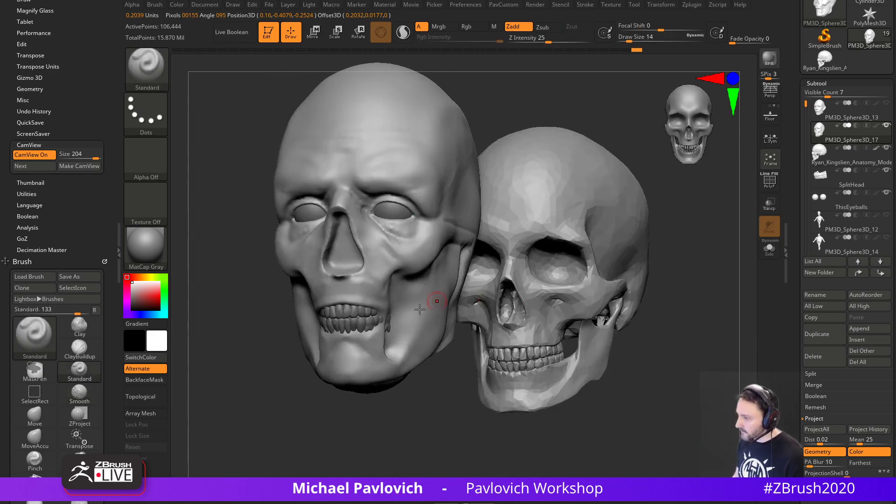
left_click_drag(386, 361, 382, 368, "shift")
left_click_drag(436, 423, 377, 426)
Shape the jawbone below the rear teeth and the area around them with the Clay brush at draw size 22.
key("2")
key("s")
left_click_drag(383, 346, 382, 364)
left_click_drag(432, 411, 405, 412)
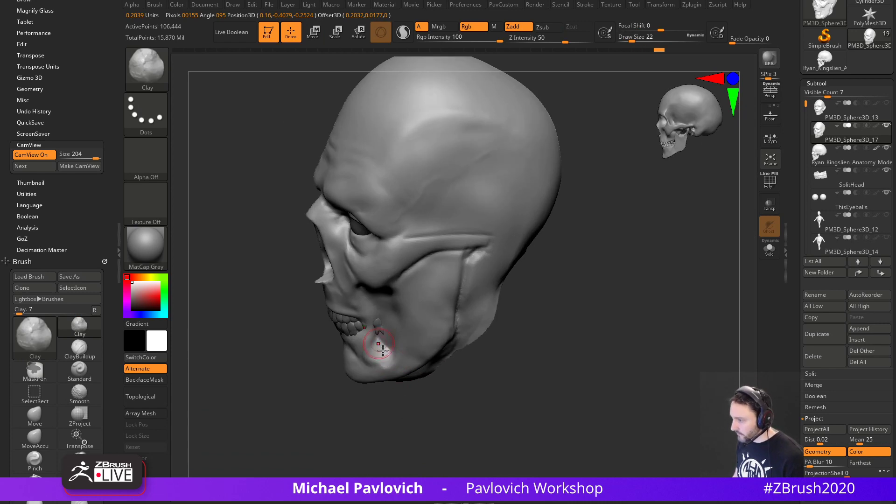
left_click_drag(383, 350, 388, 363)
left_click_drag(406, 411, 427, 395)
left_click_drag(380, 354, 385, 364)
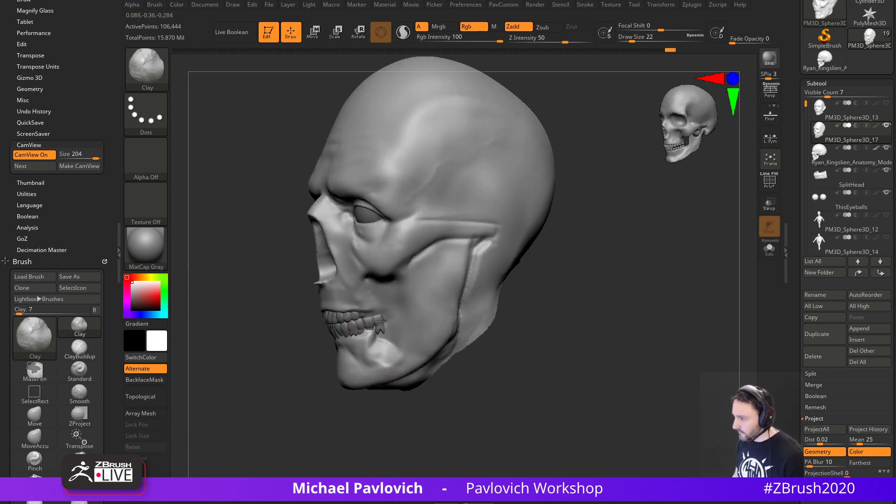
left_click_drag(381, 309, 382, 331)
left_click_drag(410, 411, 431, 408)
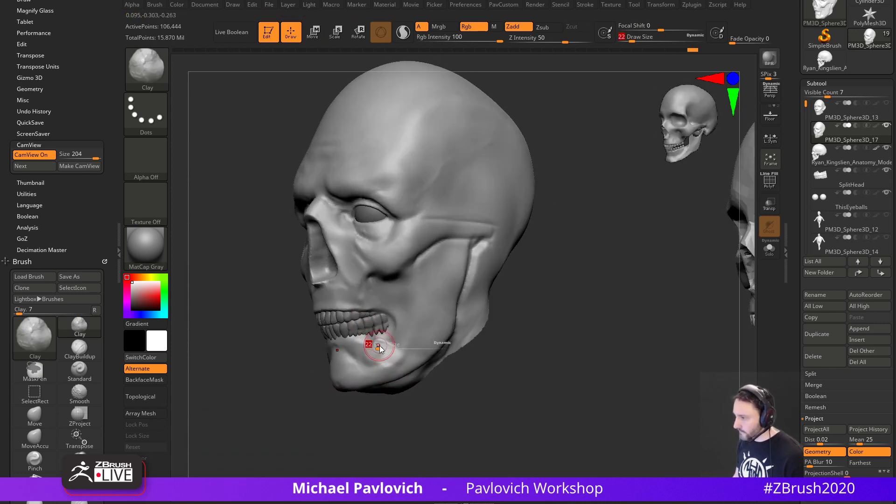
Shape the chin under the front teeth, smooth the jaw surface around the teeth and undo the last stroke.
key("1")
left_click_drag(334, 379, 337, 377)
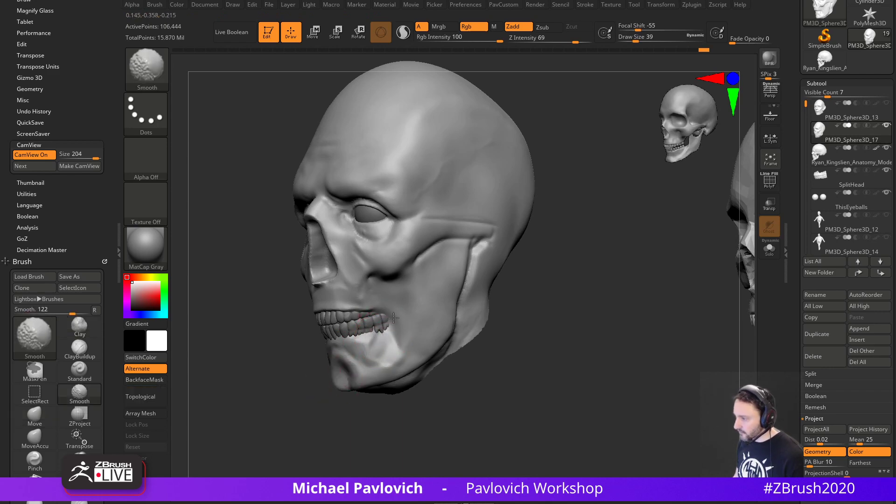
left_click_drag(317, 411, 357, 406)
left_click_drag(514, 306, 481, 308)
key("s")
left_click(409, 325)
key("ctrl+z")
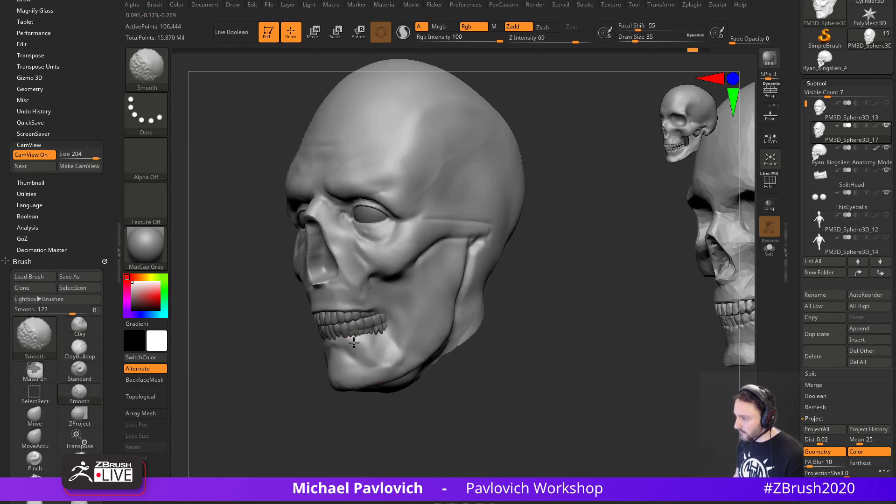
Refine the jaw surface around the rear teeth with the Standard brush at draw size 16 and smooth it.
left_click_drag(305, 399, 448, 348)
key("2")
key("s")
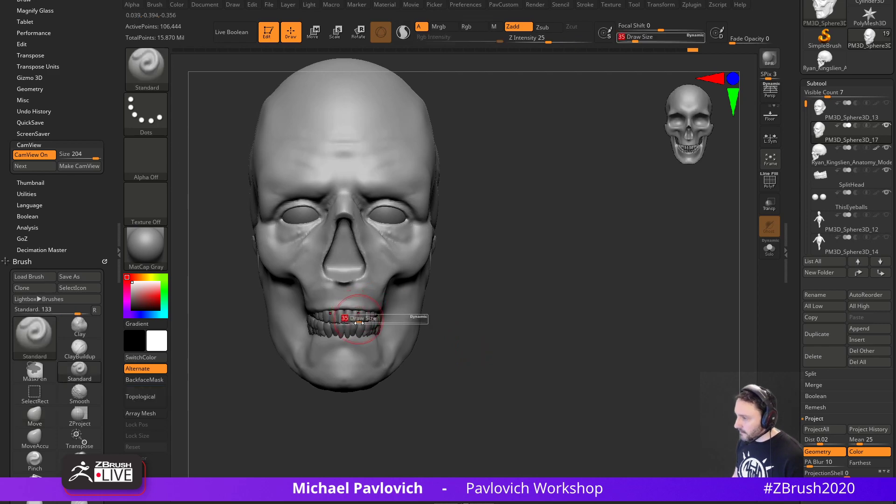
left_click(349, 320)
left_click_drag(271, 357, 322, 343)
key("s")
left_click(324, 335)
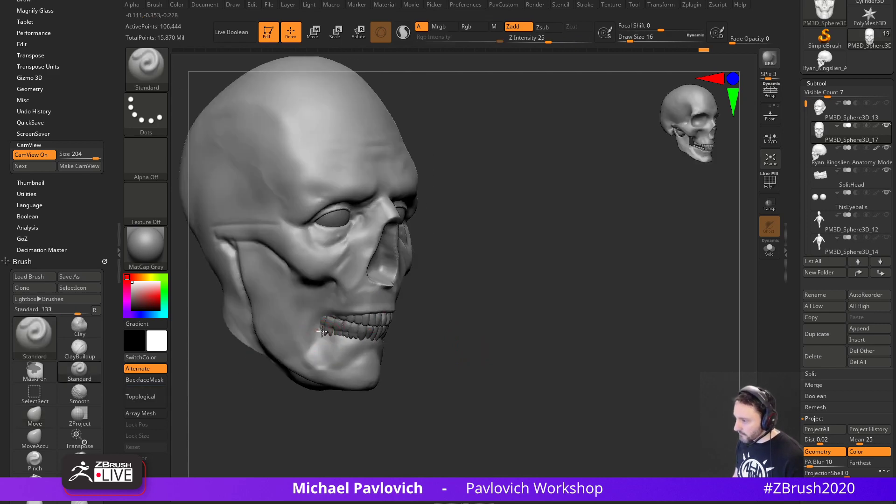
mouse_move(458, 333)
left_mouse_down()
mouse_move(368, 342)
mouse_move(377, 345)
left_mouse_up()
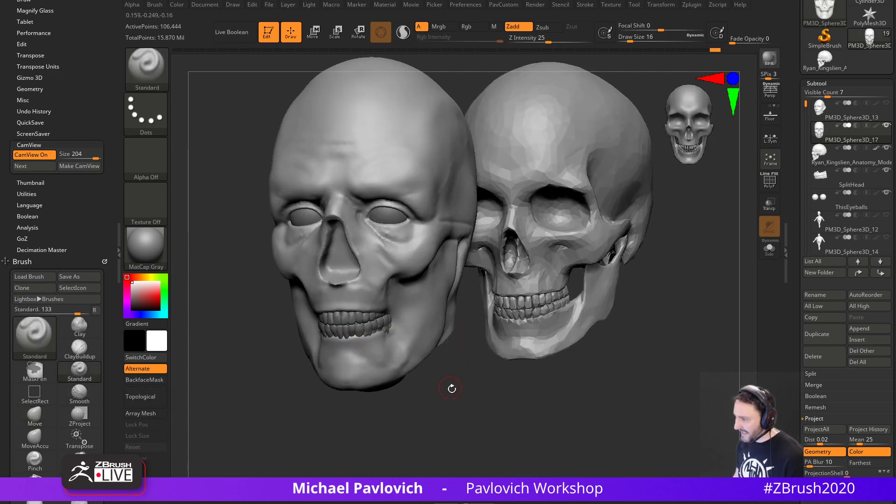
left_click_drag(452, 388, 397, 373)
left_click_drag(391, 328, 385, 331, "shift")
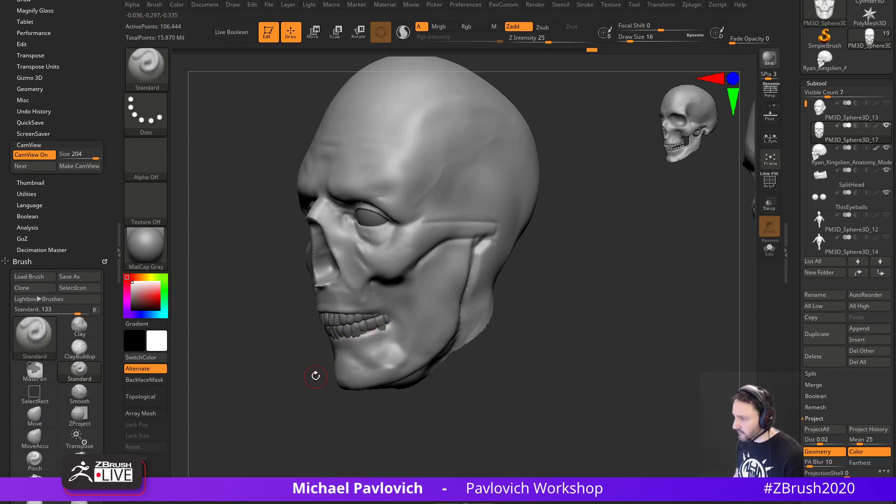
Adjust the surface beside the rearmost teeth with small Move brush strokes.
key("s")
left_click(380, 337)
mouse_move(315, 374)
left_mouse_down()
mouse_move(296, 374)
mouse_move(390, 361)
left_mouse_up()
key("1")
key("bracketleft")
left_click_drag(393, 329, 389, 331)
mouse_move(461, 342)
left_mouse_down()
mouse_move(403, 355)
mouse_move(471, 292)
left_mouse_up()
Carve the upper and outer parts of the eye sockets around the eyeballs with the Clay brush at draw size 35.
left_click_drag(579, 234, 592, 293, "alt")
key("s")
left_click_drag(319, 293, 340, 301)
key("2")
key("s")
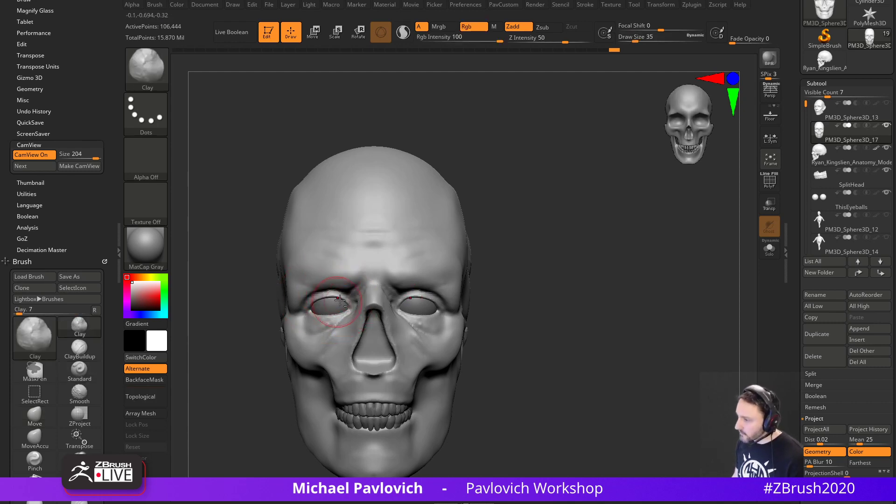
left_click_drag(509, 279, 460, 282, "alt")
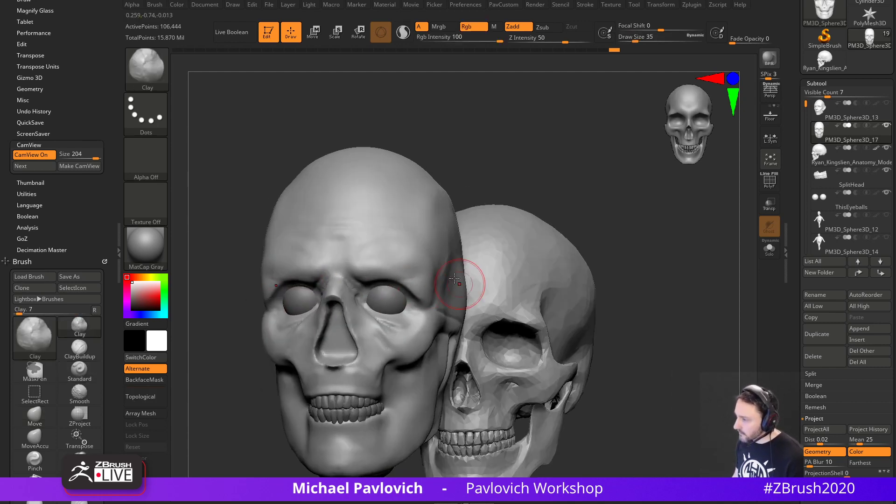
left_click_drag(387, 288, 404, 288)
left_click_drag(540, 164, 473, 160)
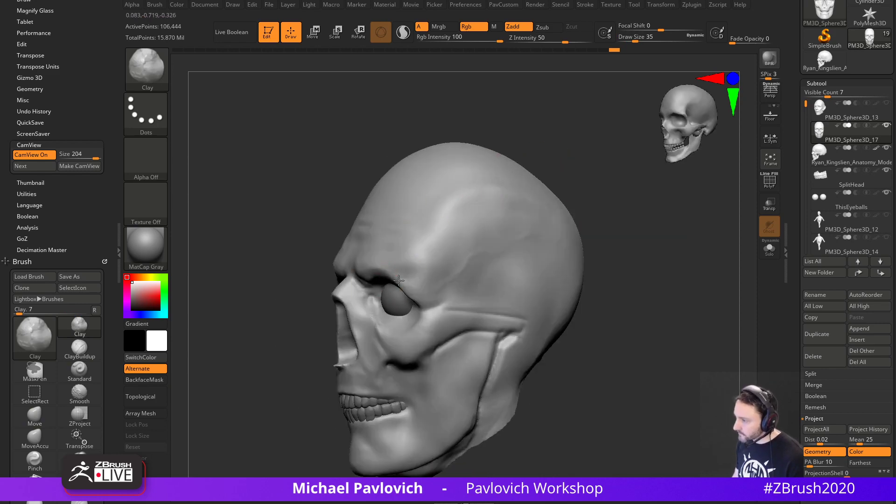
left_click_drag(407, 279, 398, 287)
Sculpt the temple edge behind the eye socket with the Standard brush at Z intensity 36 and draw size 23, undoing the first stroke.
right_click_drag(612, 268, 652, 248, "shift")
right_click_drag(652, 249, 531, 247, "ctrl")
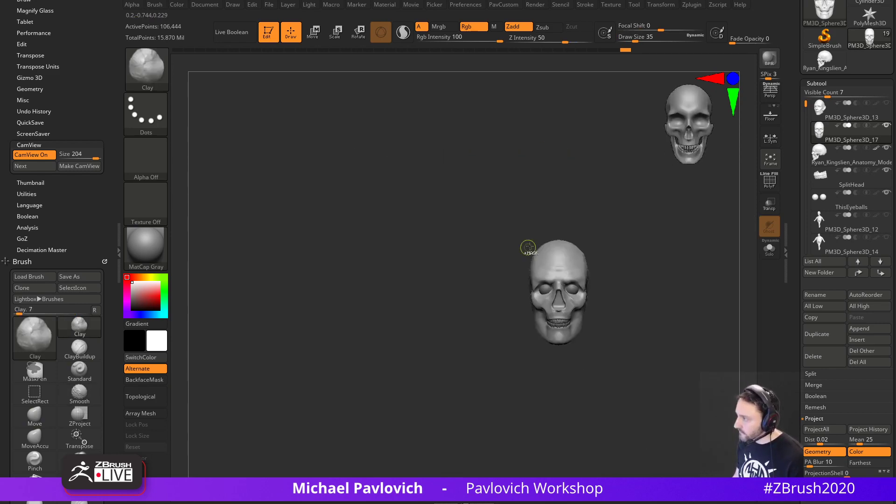
mouse_move(629, 251)
left_mouse_down("alt")
mouse_move(594, 302)
mouse_move(525, 299)
left_mouse_up("alt")
key("b")
key("s")
key("t")
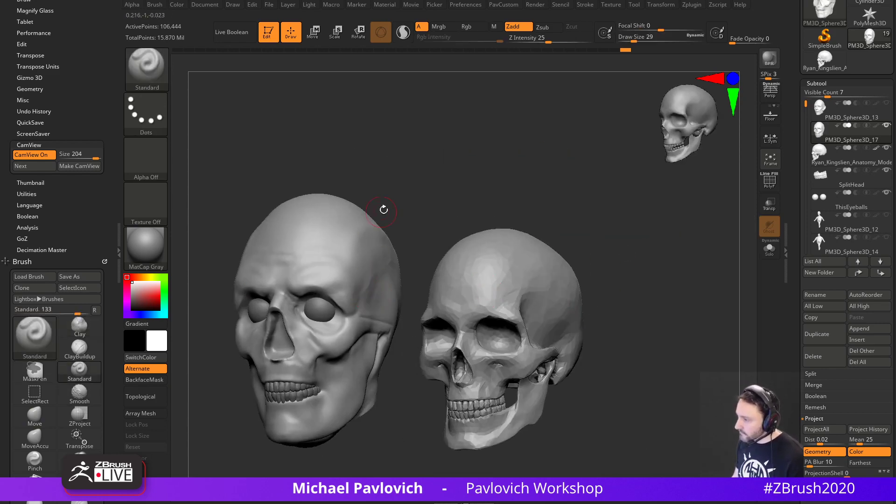
left_click_drag(384, 208, 343, 217)
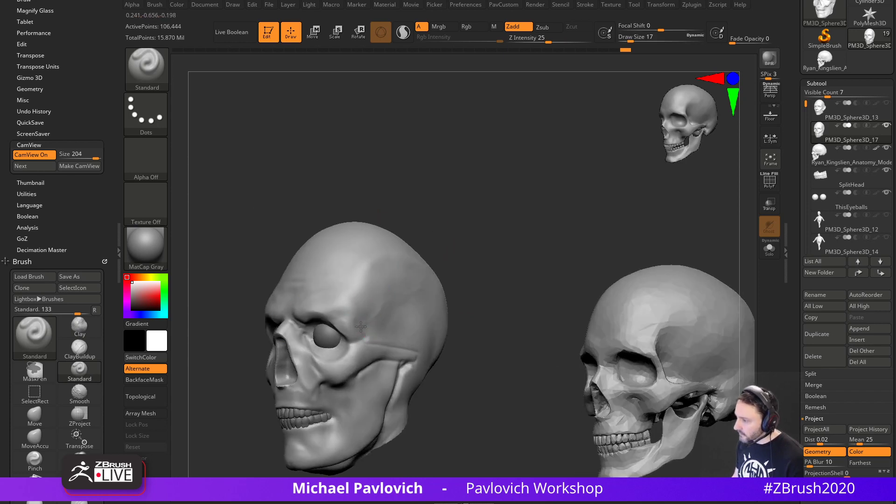
left_click_drag(551, 41, 557, 42)
key("2")
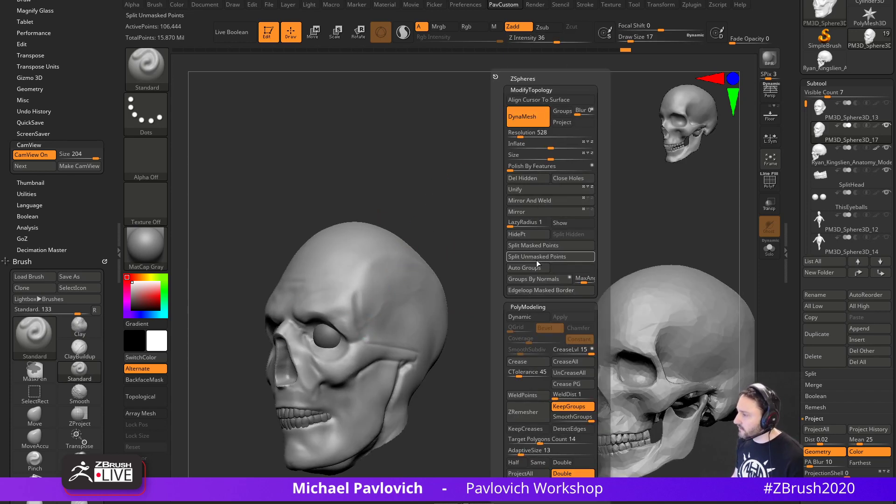
left_click_drag(366, 320, 383, 260)
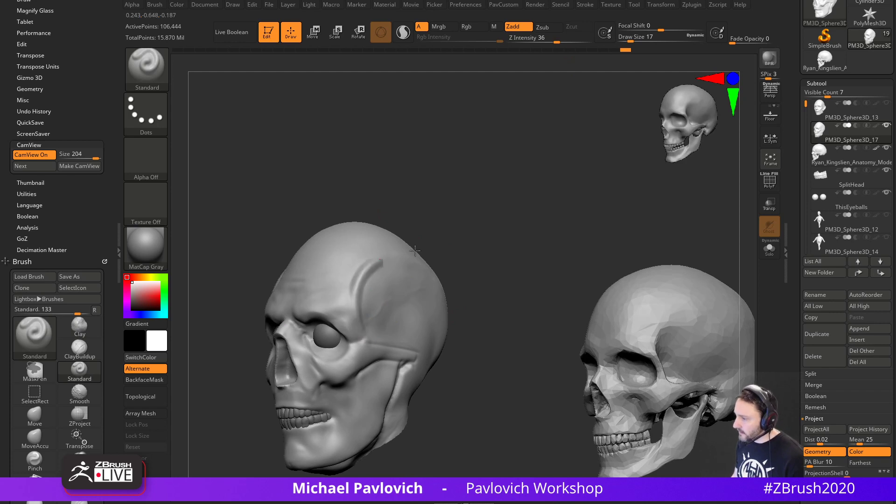
key("ctrl+z")
left_click_drag(505, 312, 498, 256, "alt")
left_click_drag(489, 215, 501, 224)
left_click_drag(377, 326, 381, 262)
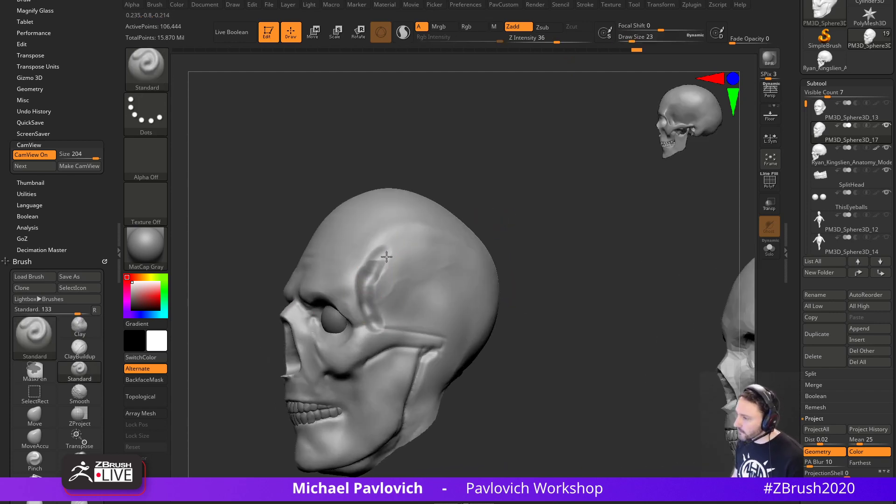
Refine the temple ridge and smooth its upper end at draw size 31.
left_click_drag(516, 227, 537, 231)
key("s")
left_click_drag(379, 267, 382, 246)
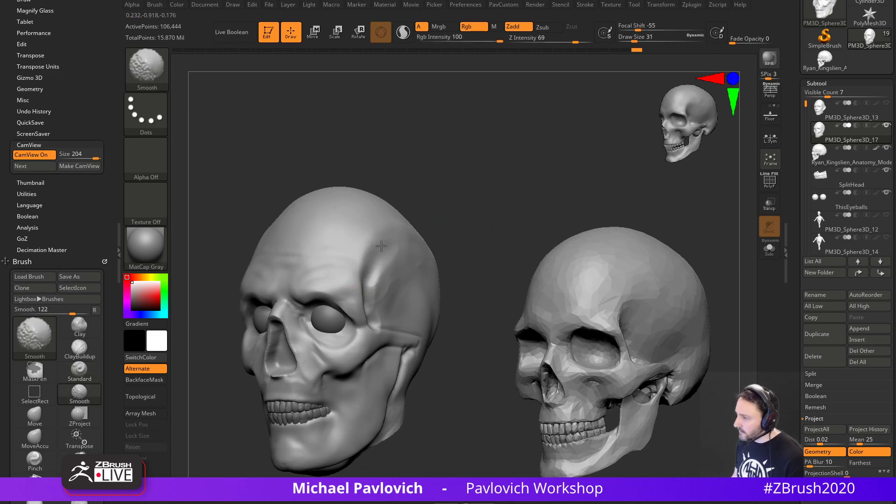
mouse_move(504, 276)
left_mouse_down()
mouse_move(467, 285)
mouse_move(525, 263)
left_mouse_up()
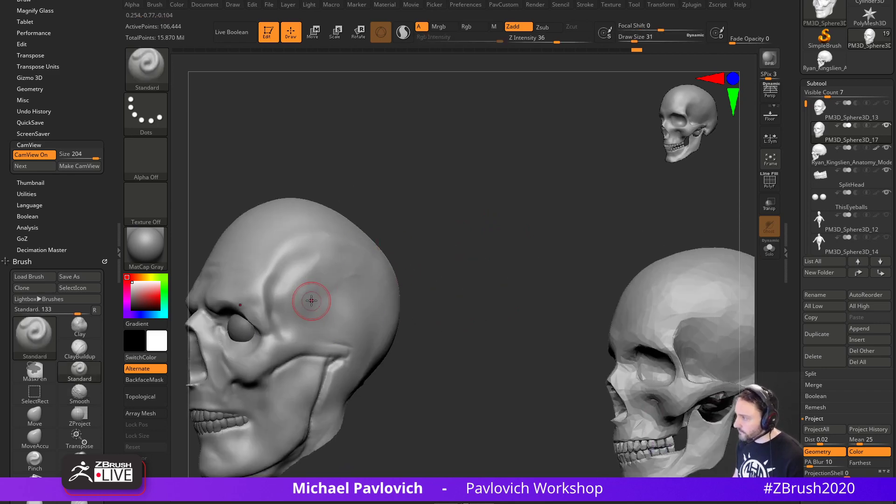
Mask the side of the jaw below the cheekbone, invert the mask, move that area with the gizmo, then clear the mask and remesh.
left_click_drag(446, 288, 430, 228)
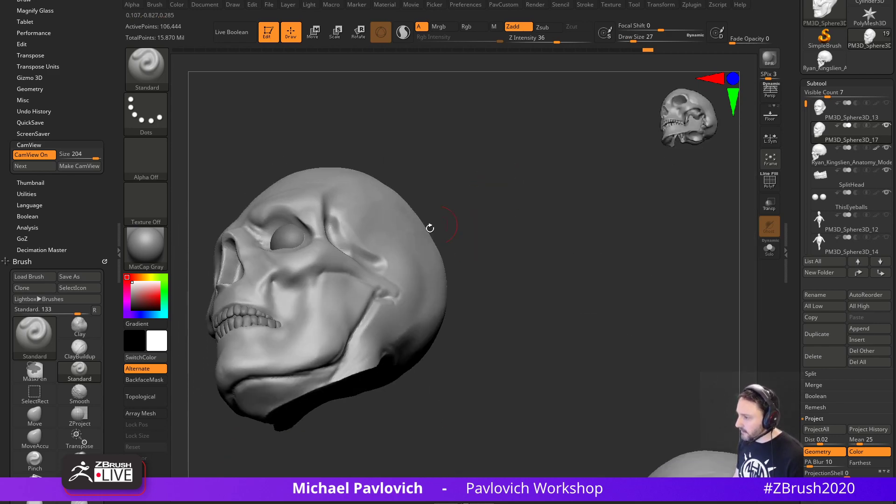
mouse_move(320, 287)
left_mouse_down("ctrl")
mouse_move(328, 286)
mouse_move(306, 338)
mouse_move(345, 334)
left_mouse_up("ctrl")
left_click_drag(482, 232, 401, 251)
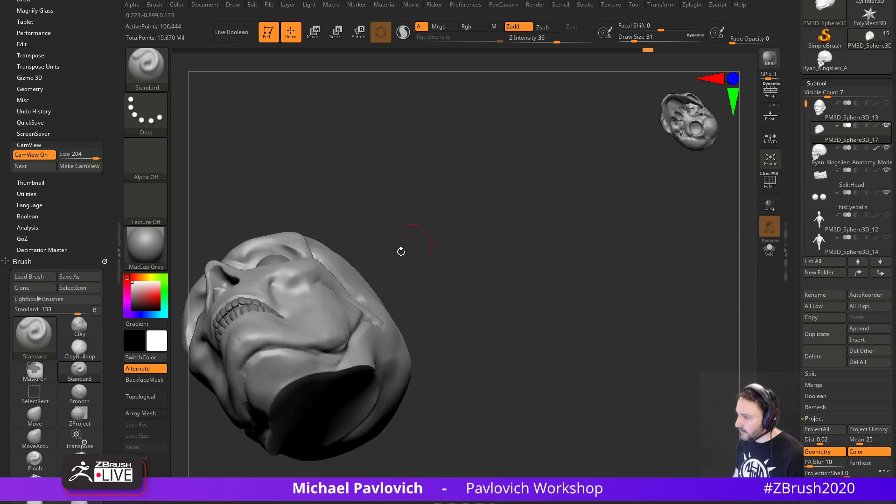
key("w")
key("ctrl+i")
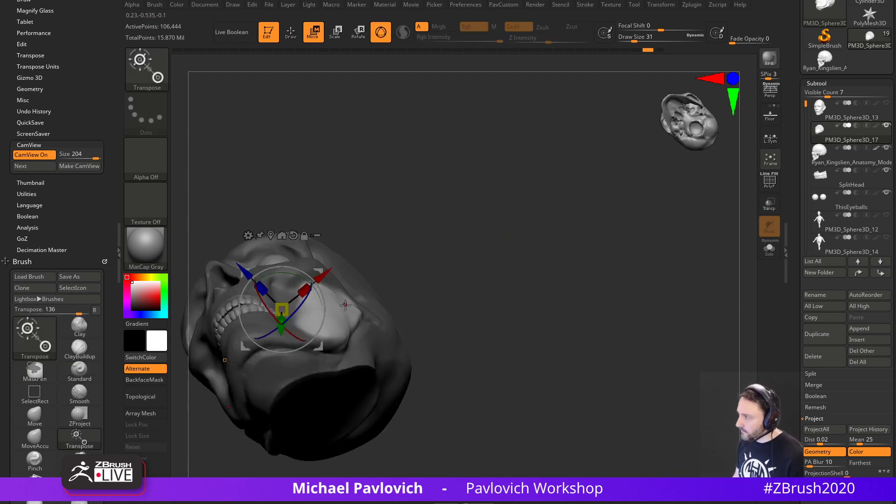
mouse_move(628, 122)
left_mouse_down()
mouse_move(591, 148)
mouse_move(628, 131)
left_mouse_up()
left_click_drag(513, 202, 464, 208)
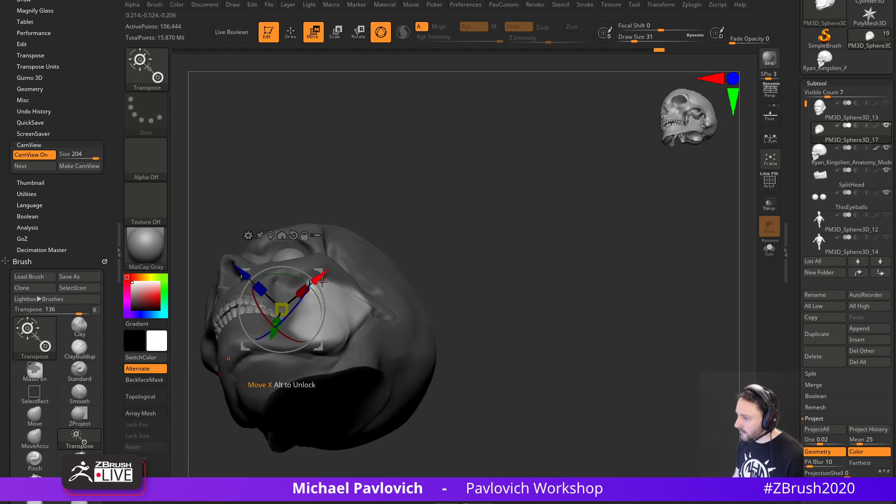
left_click_drag(322, 280, 319, 273)
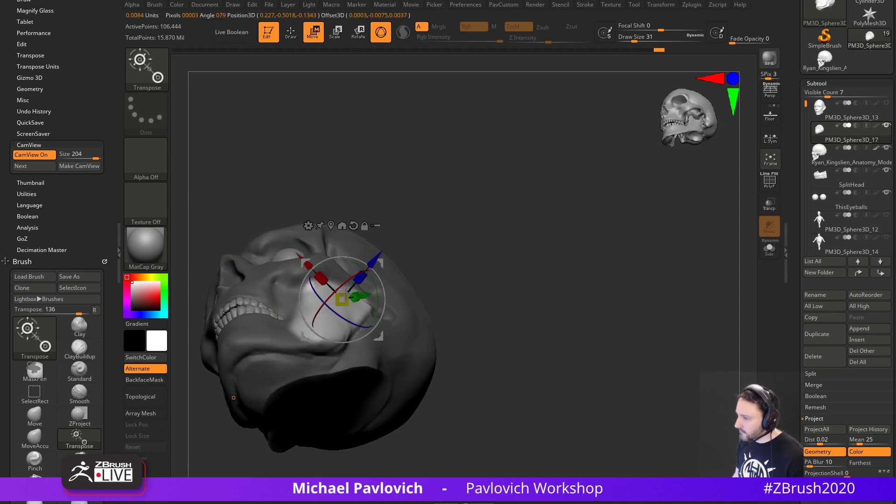
key("q")
left_click_drag(460, 206, 491, 261, "ctrl")
left_click_drag(474, 210, 503, 281, "ctrl")
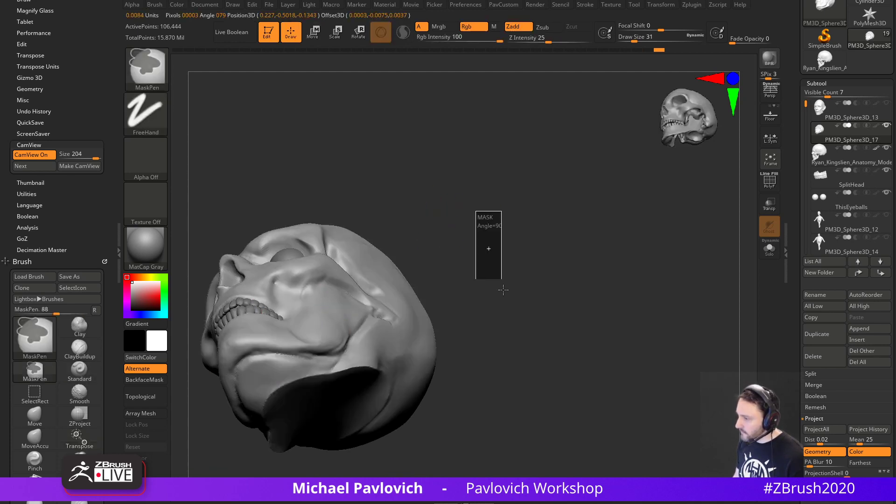
Adjust the temple hollow above the cheekbone with the Move brush and smooth it at draw size 39.
mouse_move(495, 196)
left_mouse_down()
mouse_move(470, 315)
mouse_move(333, 267)
left_mouse_up()
key("s")
key("b")
key("m")
key("v")
key("shift")
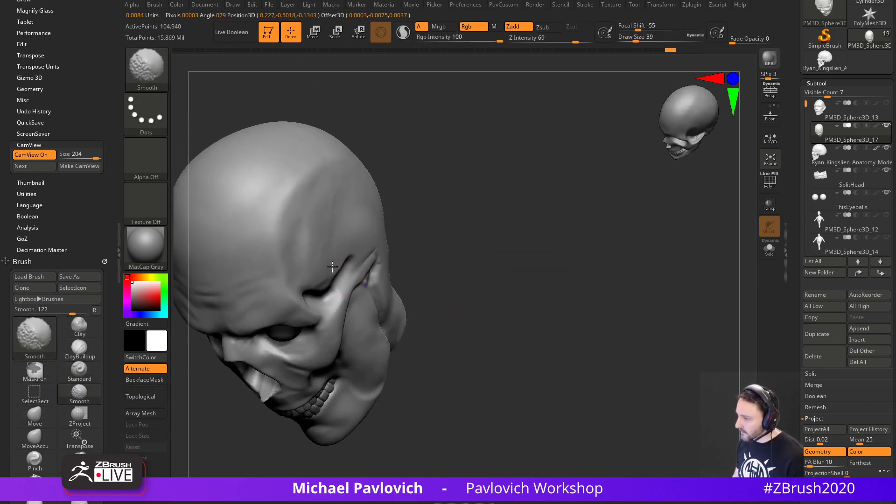
Sculpt a broad, rounded temple depression with the Clay brush at draw size 74 and smooth its border.
key("b")
key("c")
key("l")
left_click_drag(434, 230, 330, 270)
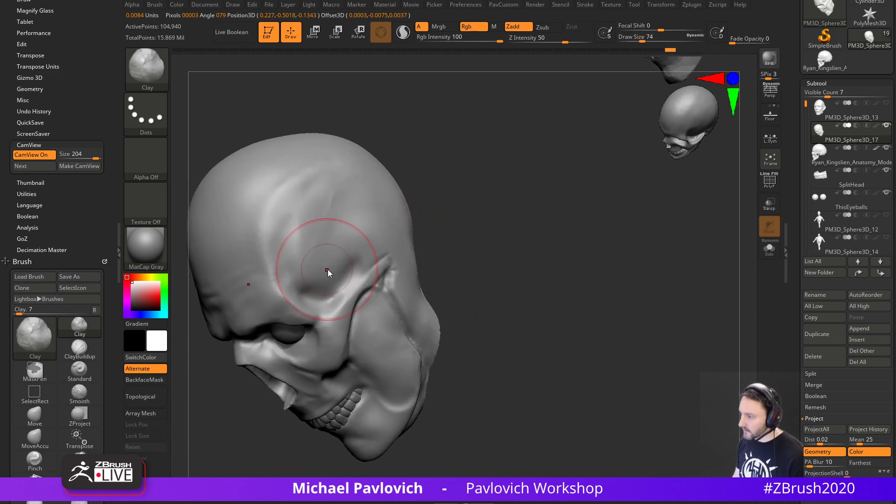
mouse_move(328, 240)
left_mouse_down()
mouse_move(335, 254)
mouse_move(308, 219)
left_mouse_up()
mouse_move(455, 233)
left_mouse_down()
mouse_move(500, 207)
mouse_move(447, 202)
left_mouse_up()
mouse_move(343, 287)
left_mouse_down("alt")
mouse_move(360, 248)
mouse_move(344, 282)
mouse_move(354, 240)
left_mouse_up("alt")
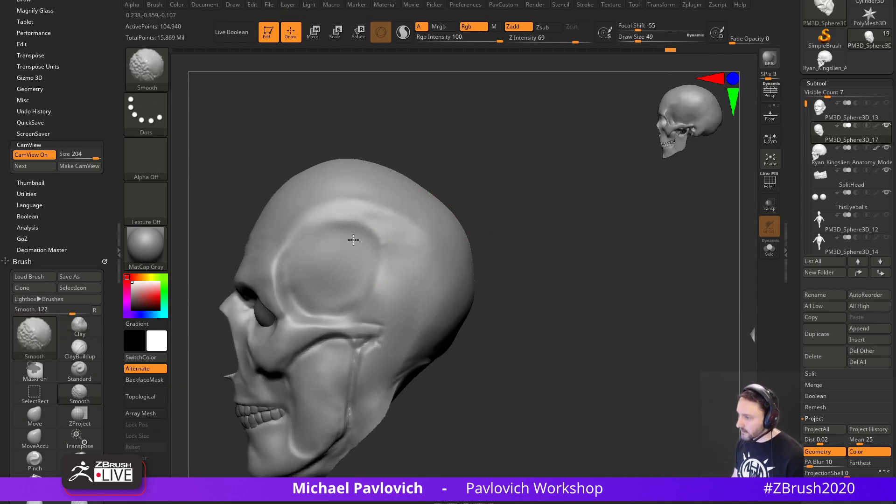
Reshape the outer rim of the eye socket in side view with the Move brush at draw size 44.
left_click_drag(508, 200, 547, 187)
key("s")
left_click_drag(275, 279, 272, 279)
key("1")
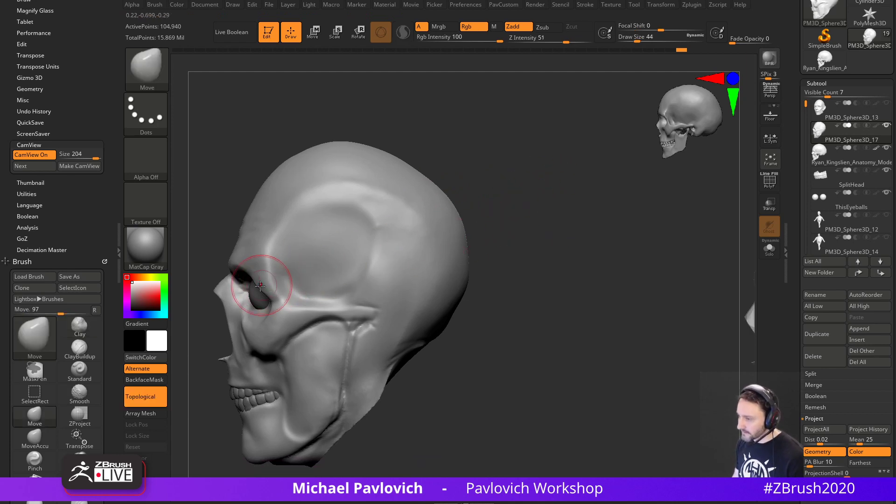
mouse_move(358, 124)
left_mouse_down("shift")
mouse_move(400, 126)
mouse_move(387, 194)
left_mouse_up("shift")
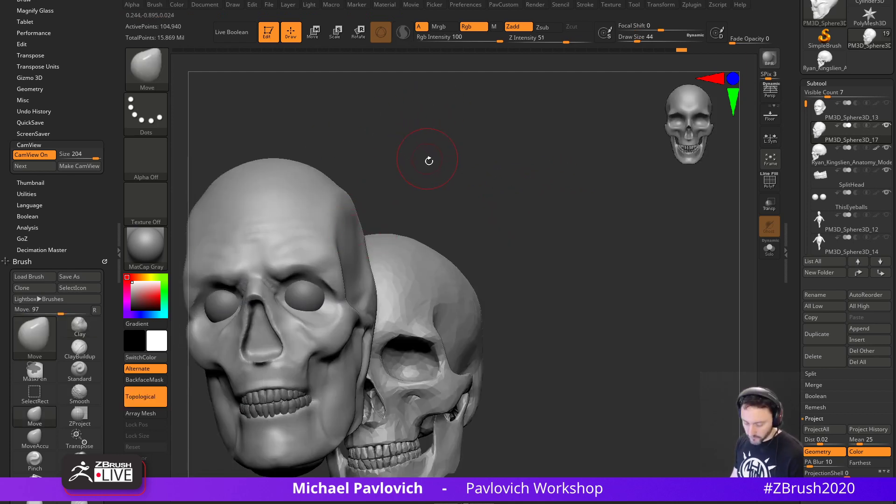
Flatten the brow above the eye socket with TrimDynamic at draw size 29, try a larger size on the forehead and undo the last stroke.
left_click_drag(429, 161, 369, 162)
key("4")
key("s")
left_click_drag(324, 251, 319, 252)
left_click_drag(286, 268, 314, 266)
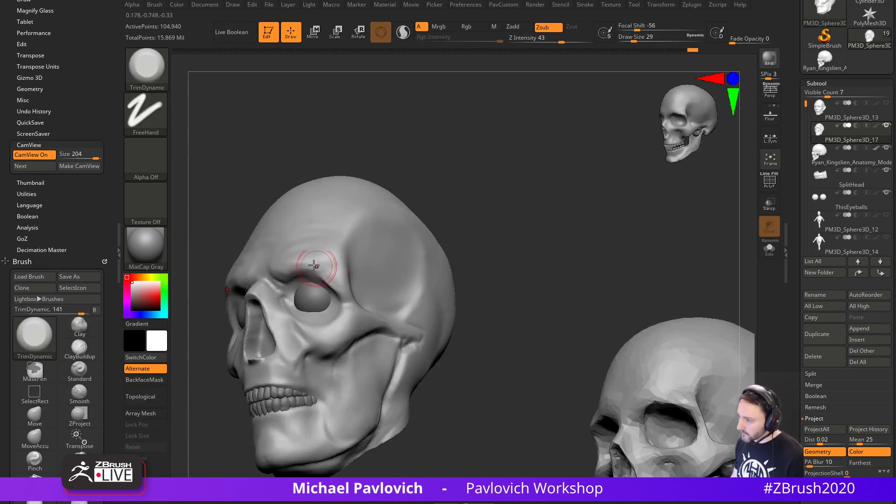
left_click_drag(407, 140, 462, 146)
key("s")
left_click_drag(322, 269, 330, 268)
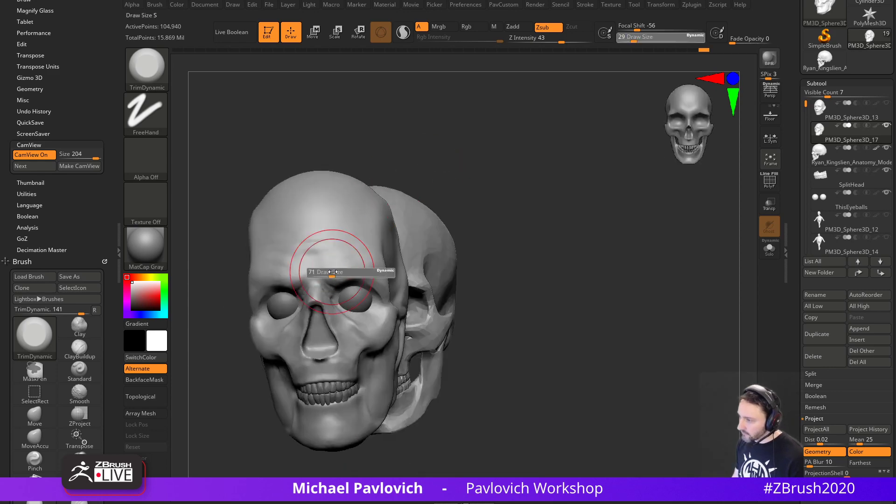
mouse_move(584, 255)
left_mouse_down("shift")
mouse_move(578, 269)
mouse_move(551, 260)
left_mouse_up("shift")
key("ctrl+z")
Shrink the head mesh slightly with a small negative Inflate value.
key("s")
key("space")
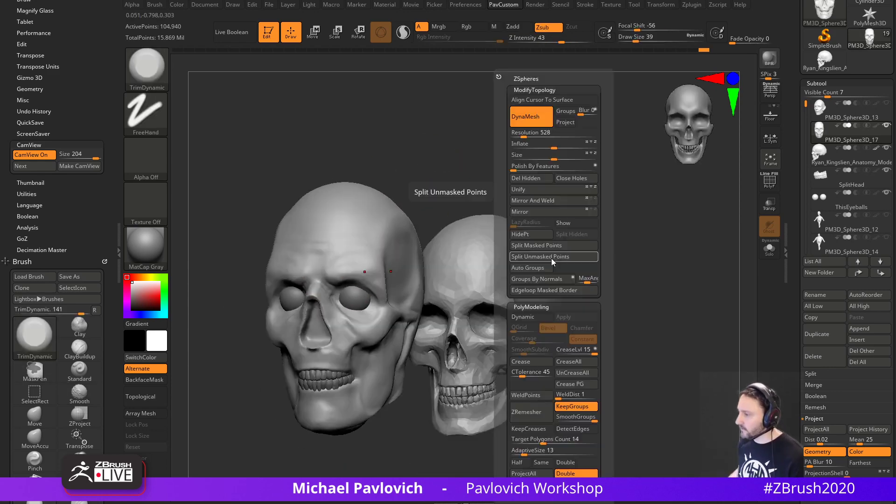
left_click(551, 145)
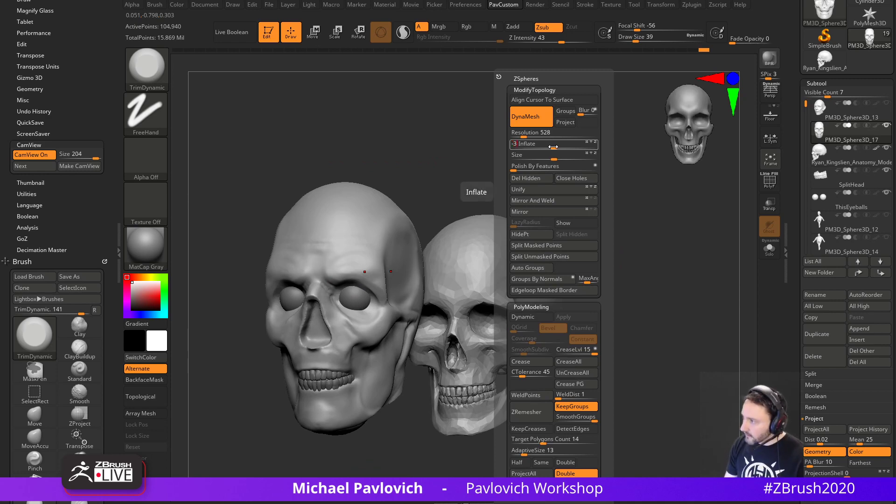
Inflate the whole sculpted skull by -3 and update its DynaMesh.
type("-3")
key("Return")
left_click_drag(474, 129, 536, 182, "ctrl")
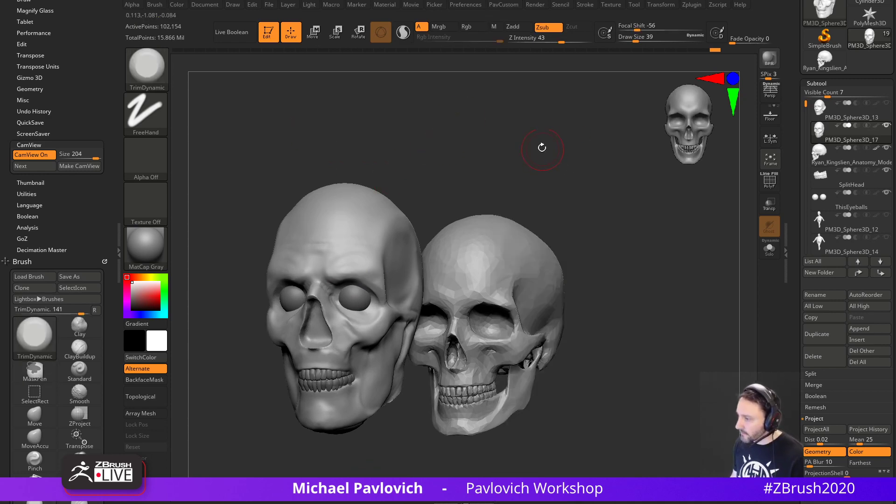
Thicken the rim of the nasal opening with the Inflat brush at about draw size 20, smoothing its upper edge.
mouse_move(542, 148)
left_mouse_down()
mouse_move(553, 125)
mouse_move(521, 150)
mouse_move(520, 172)
mouse_move(554, 288)
mouse_move(552, 226)
left_mouse_up()
key("b")
key("i")
key("n")
key("s")
left_click_drag(406, 277, 403, 276)
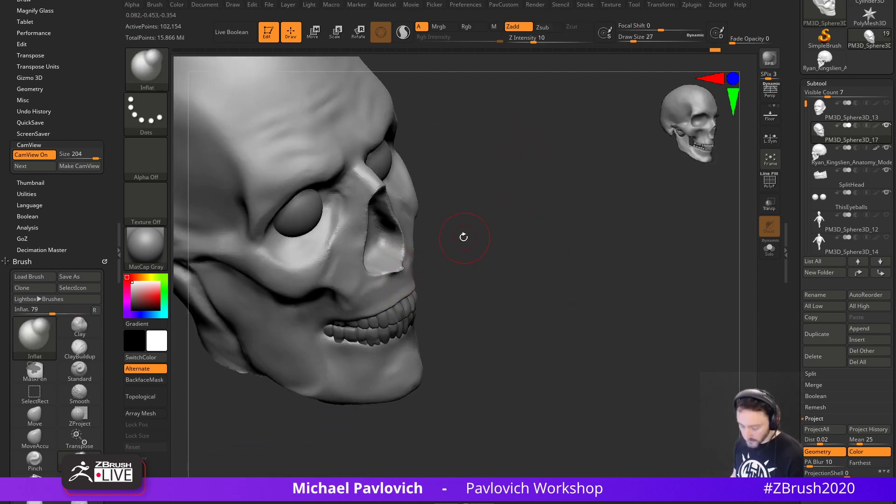
left_click(404, 31)
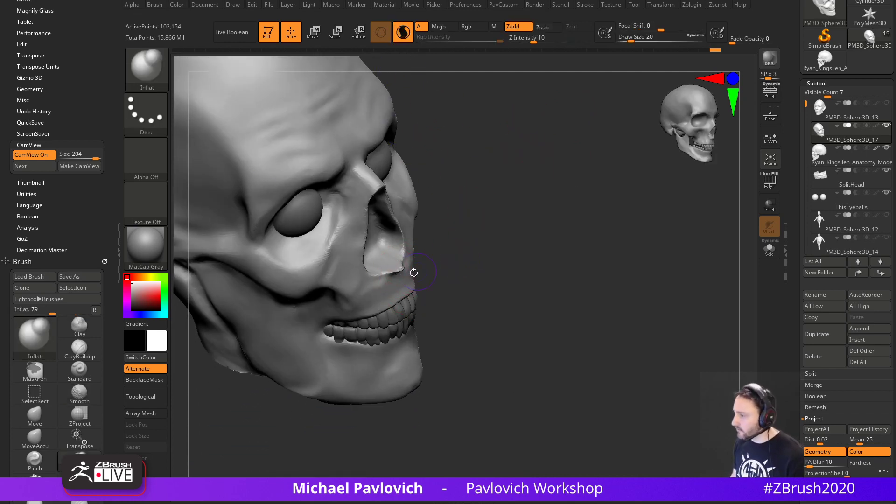
key("s")
left_click_drag(401, 277, 388, 270)
left_click_drag(537, 214, 490, 211)
left_click_drag(372, 181, 373, 196, "shift")
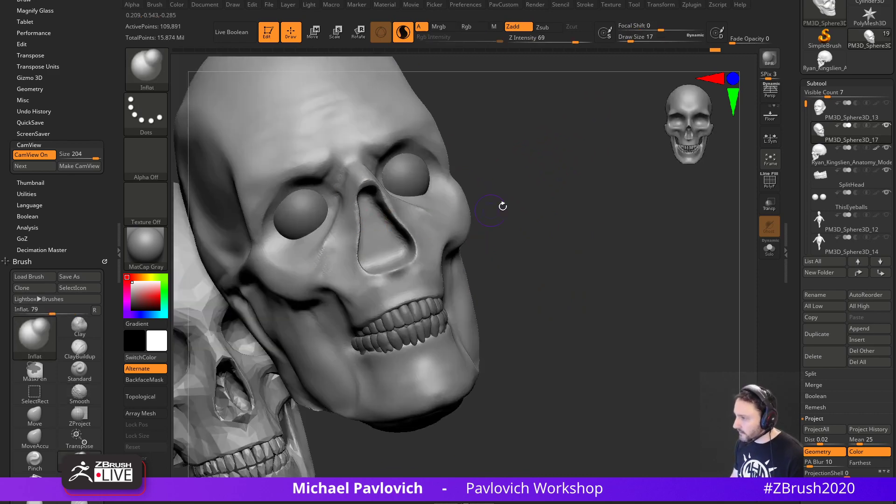
Build up the inner side wall of the nasal opening with the Inflat brush at draw size 20.
left_click_drag(534, 197, 471, 198)
key("s")
left_click_drag(367, 210, 369, 211)
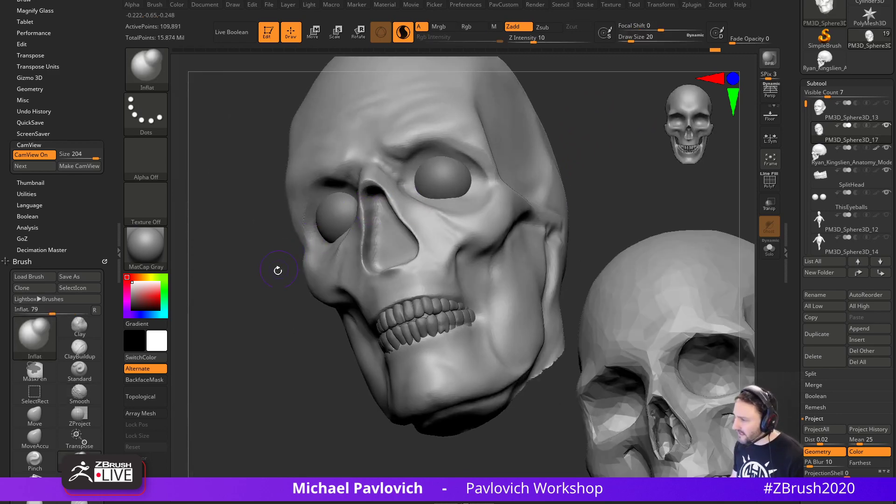
left_click_drag(278, 270, 252, 270)
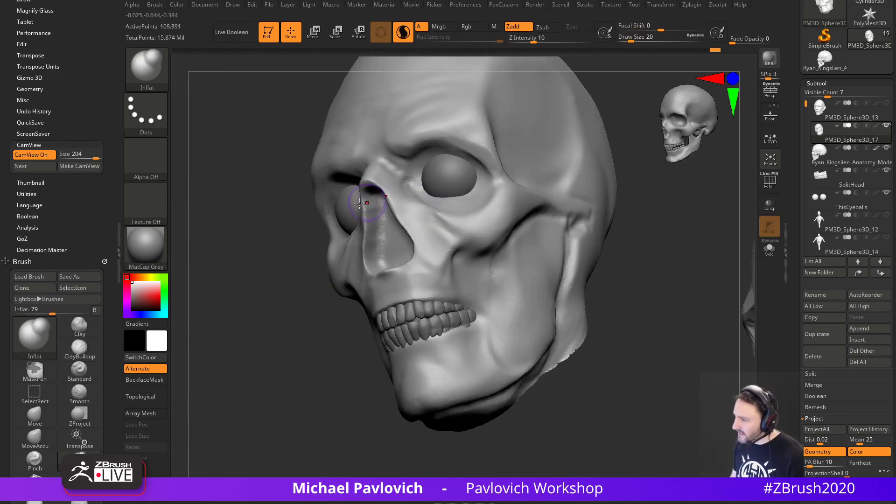
Enable backface masking for the Inflat brush, then inflate and smooth the nasal opening's inner wall.
left_click(144, 380)
left_click_drag(306, 324, 327, 320)
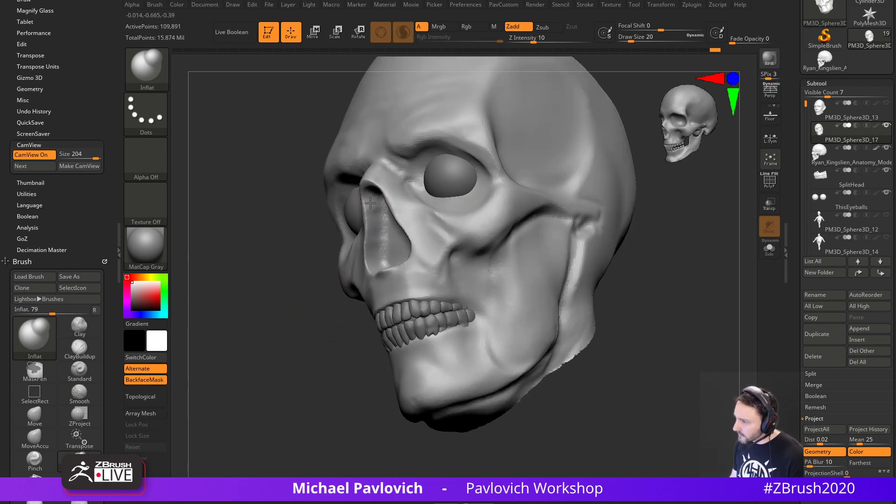
left_click_drag(374, 197, 371, 192)
left_click(365, 219)
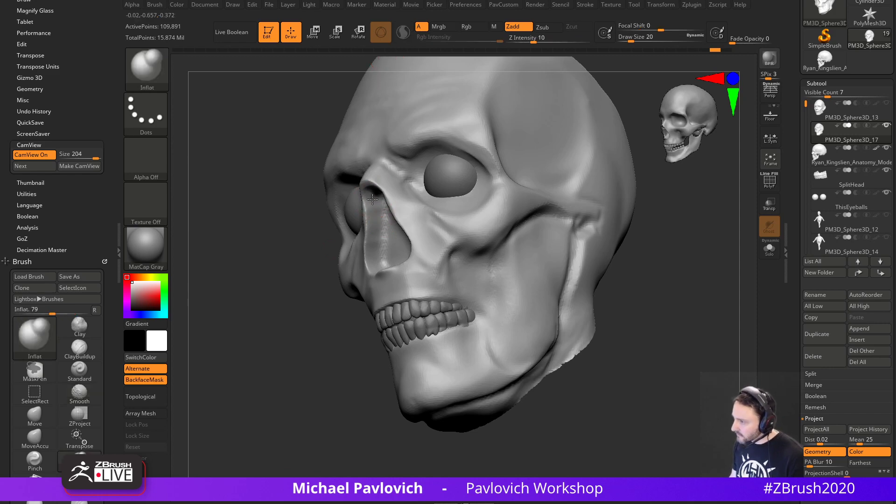
mouse_move(377, 247)
right_mouse_down()
mouse_move(350, 267)
mouse_move(377, 234)
right_mouse_up()
left_click_drag(376, 234, 384, 256, "shift")
mouse_move(592, 168)
left_mouse_down("shift")
mouse_move(608, 158)
mouse_move(600, 192)
left_mouse_up("shift")
Raise a gum ridge just beneath the lower teeth with the Standard brush.
mouse_move(611, 138)
left_mouse_down("alt")
mouse_move(585, 163)
mouse_move(540, 176)
mouse_move(554, 174)
mouse_move(426, 196)
left_mouse_up("alt")
key("b")
key("t")
key("d")
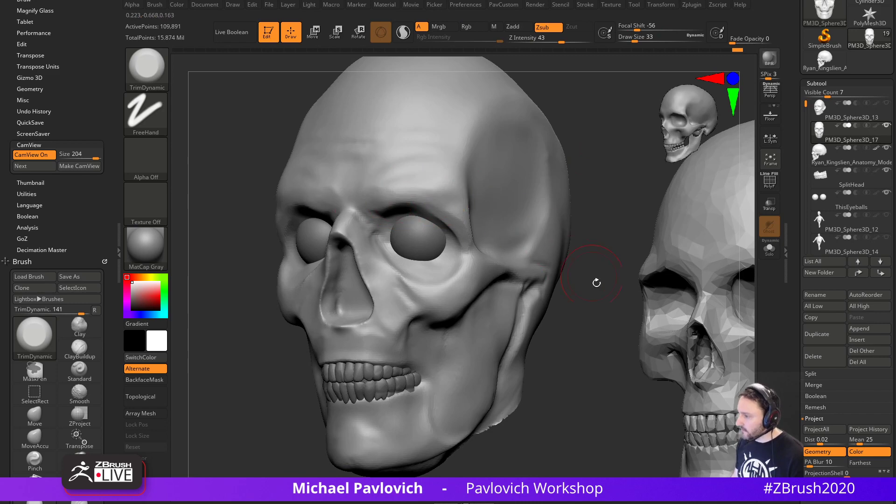
left_click_drag(565, 360, 515, 321, "alt")
mouse_move(472, 360)
left_mouse_down("alt")
mouse_move(453, 334)
mouse_move(434, 363)
left_mouse_up("alt")
key("b")
key("s")
key("t")
key("s")
left_click_drag(377, 335, 369, 335)
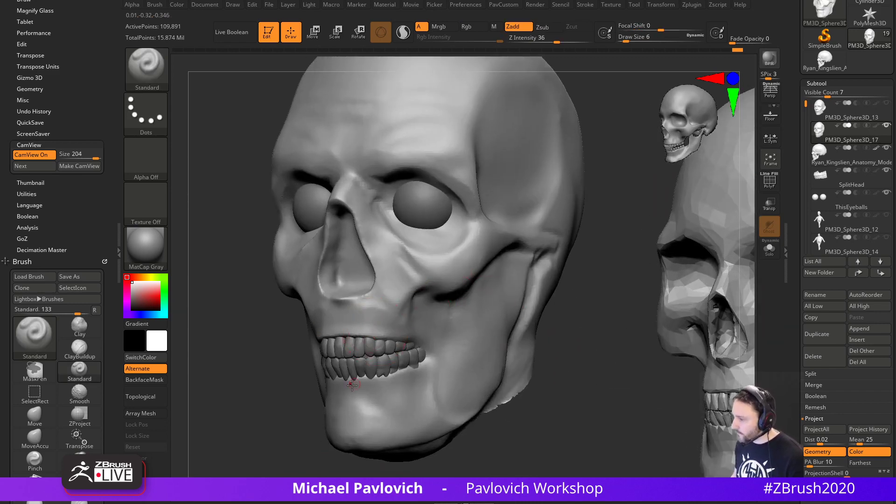
left_click_drag(337, 385, 415, 372)
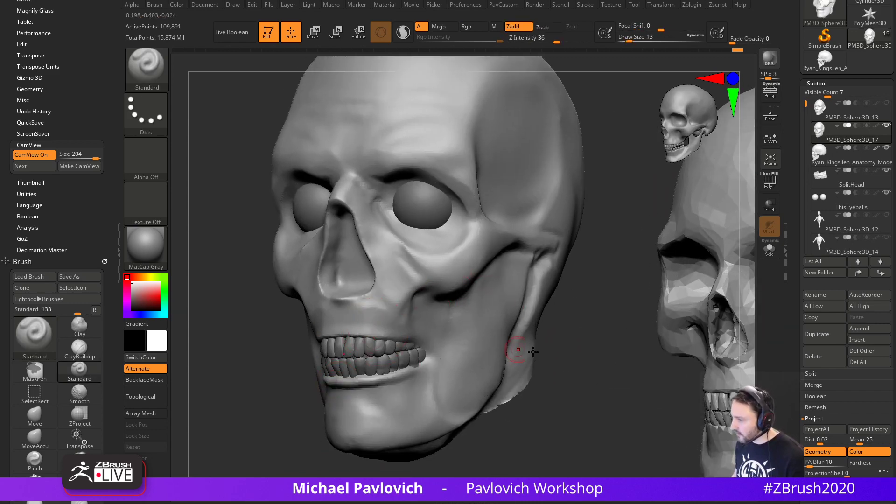
Extend the Standard brush ridge along the lower gum line towards the back teeth at draw size 13.
left_click_drag(541, 345, 471, 286)
mouse_move(380, 323)
left_mouse_down()
mouse_move(296, 336)
mouse_move(374, 327)
left_mouse_up()
left_click_drag(505, 322, 434, 322)
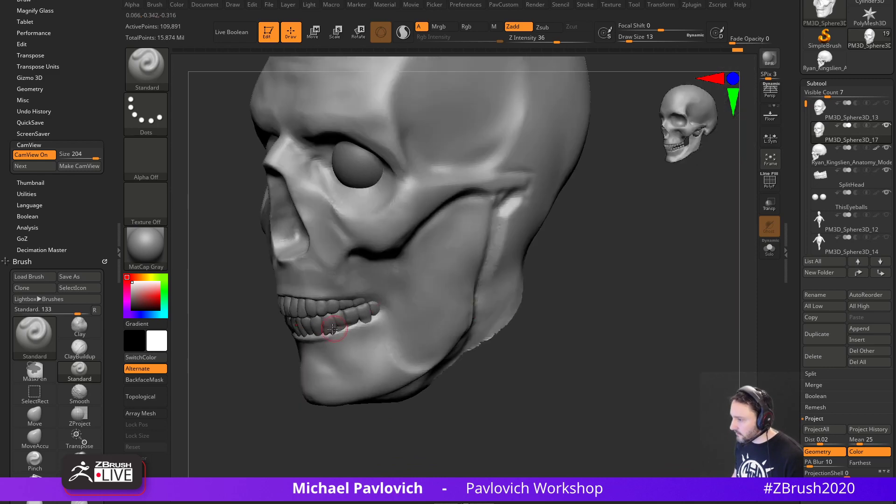
left_click_drag(309, 338, 384, 318)
mouse_move(432, 292)
left_mouse_down()
mouse_move(524, 306)
mouse_move(498, 326)
mouse_move(588, 340)
mouse_move(476, 260)
mouse_move(444, 254)
left_mouse_up()
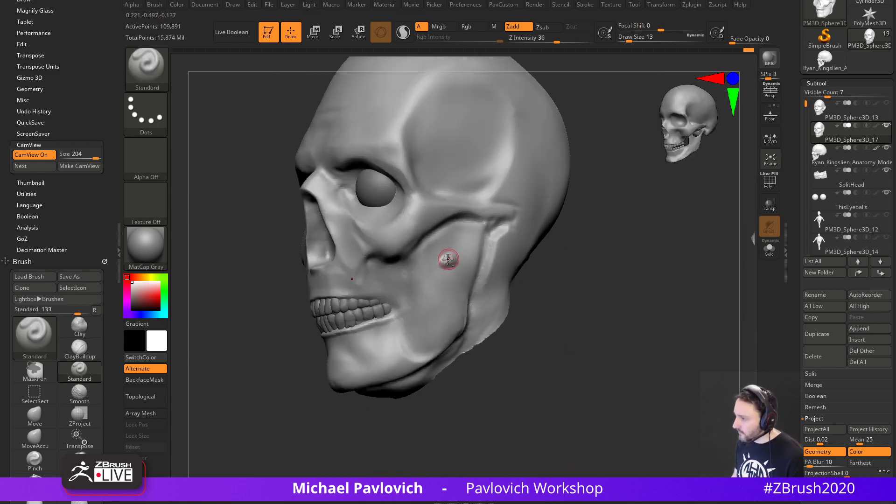
Turn the skull to a side profile and choose ClipCurve as the clipping brush.
key("ctrl")
mouse_move(548, 280)
left_mouse_down()
mouse_move(587, 320)
mouse_move(600, 291)
left_mouse_up()
left_click(153, 67, "ctrl+shift")
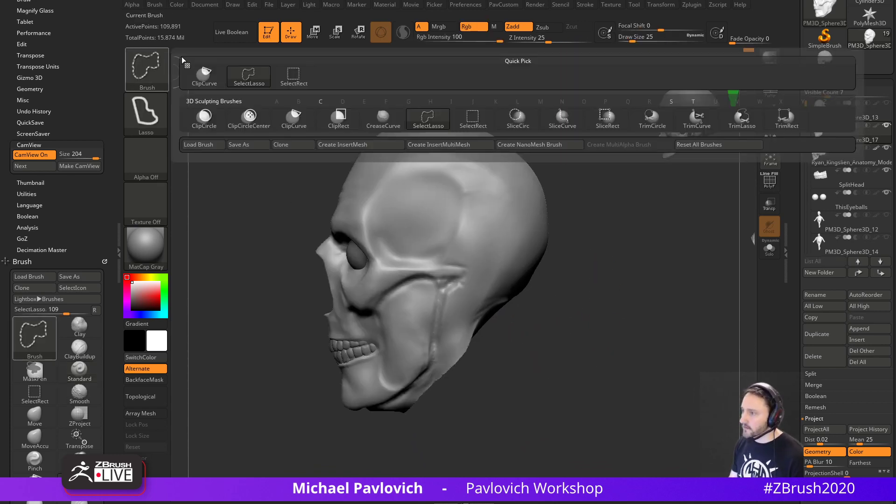
left_click(304, 130)
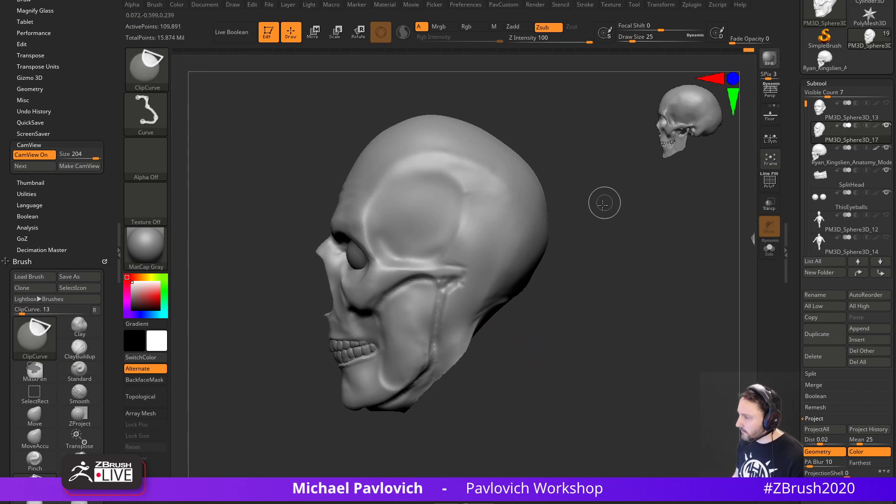
mouse_move(604, 201)
left_mouse_down("ctrl+shift")
mouse_move(532, 281)
mouse_move(445, 288)
left_mouse_up("ctrl+shift")
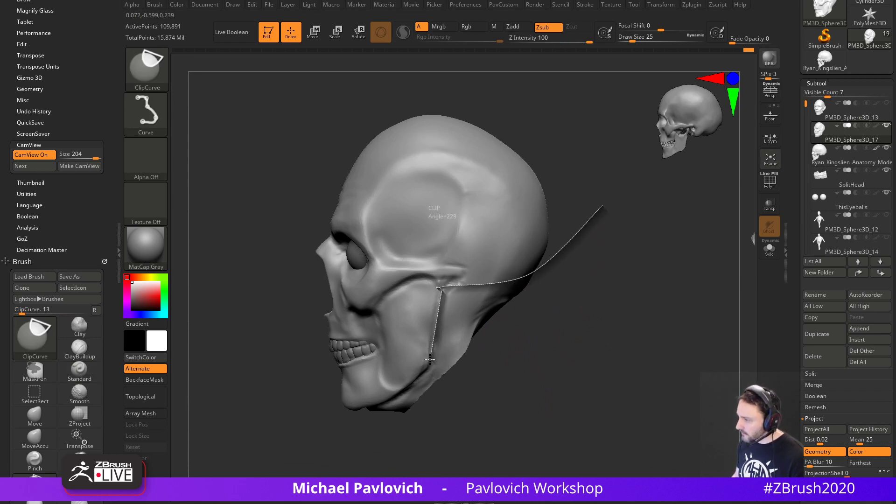
left_click_drag(430, 360, 430, 350, "ctrl+shift")
key("ctrl+z")
Clip away the mass below the cranium and behind the jaw along a curve ending past the chin, then update the DynaMesh.
mouse_move(581, 199)
left_mouse_down("ctrl+shift")
mouse_move(527, 281)
mouse_move(448, 295)
left_mouse_up("ctrl+shift")
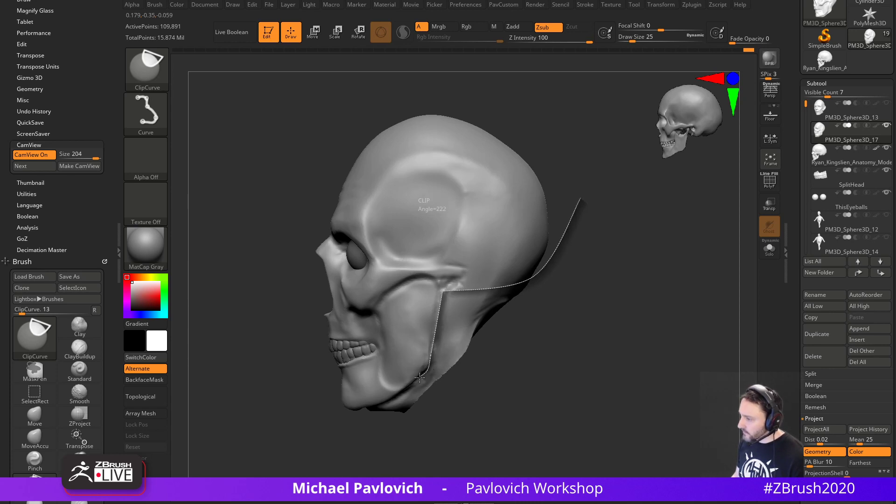
left_click_drag(410, 389, 387, 403, "ctrl+shift")
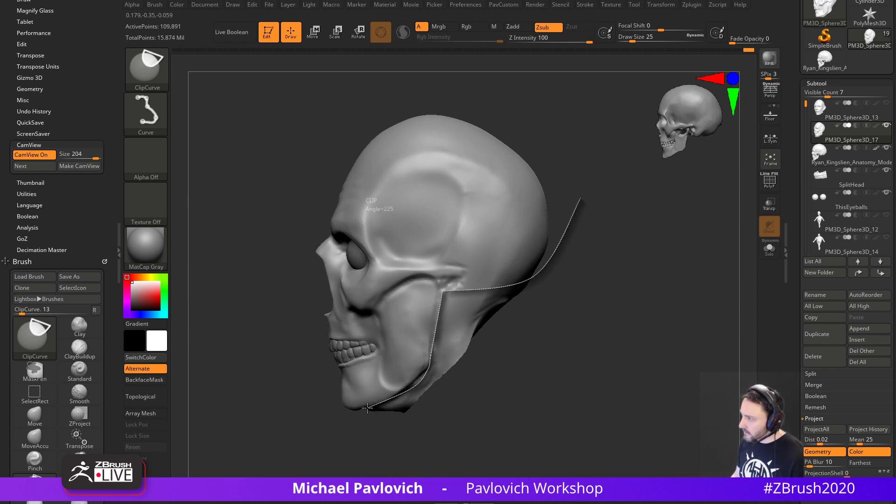
left_click_drag(334, 421, 278, 443, "ctrl+shift")
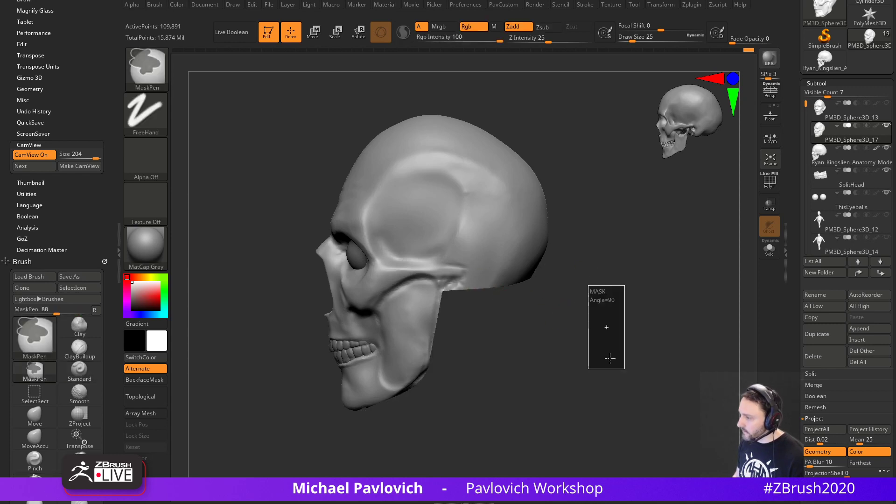
mouse_move(603, 322)
left_mouse_down()
mouse_move(549, 306)
mouse_move(526, 277)
left_mouse_up()
Smooth the clipped edges along the back and underside of the jaw and update the DynaMesh.
left_click_drag(429, 292, 428, 307, "shift")
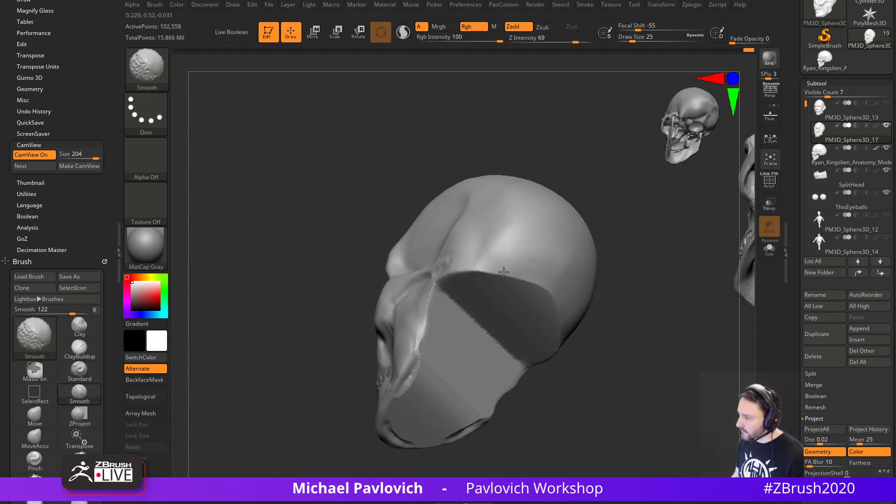
left_click_drag(504, 271, 626, 260)
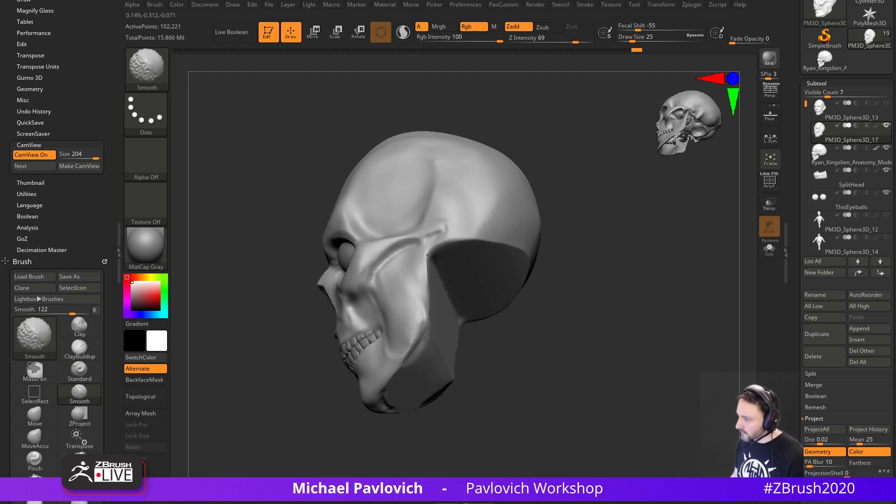
left_click_drag(425, 339, 411, 357, "shift")
left_click_drag(528, 373, 485, 337)
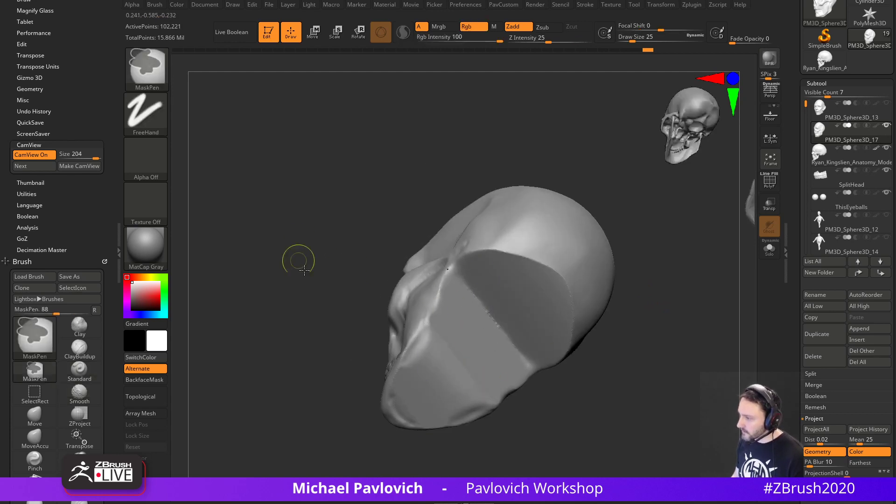
left_click_drag(296, 259, 322, 276, "ctrl")
Refine the skull's side with the Standard brush and smooth the cheekbone area below the eye.
key("2")
left_click(514, 202)
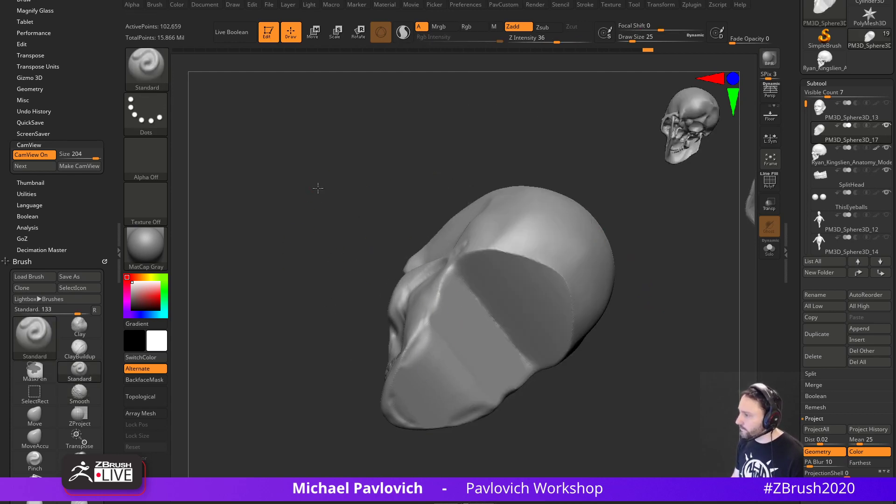
left_click_drag(316, 188, 486, 276)
left_click_drag(455, 318, 475, 309)
mouse_move(556, 342)
left_mouse_down()
mouse_move(433, 318)
mouse_move(480, 292)
left_mouse_up()
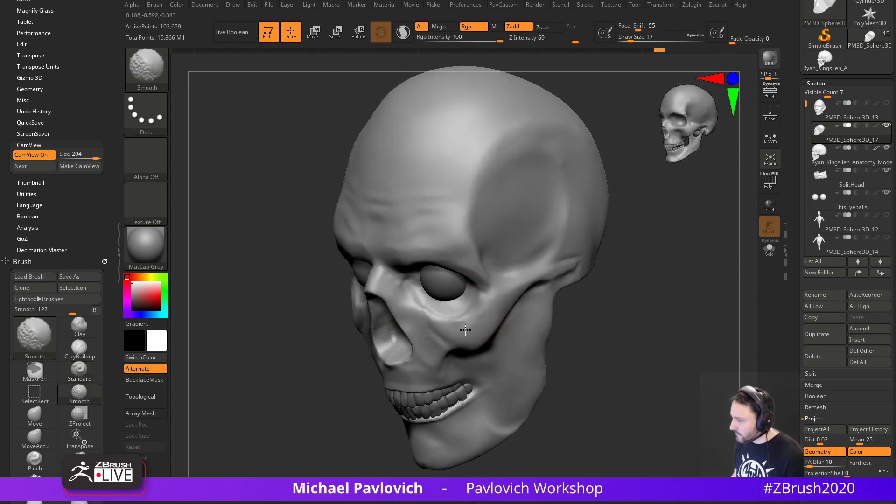
left_click_drag(465, 330, 432, 333, "shift")
left_click_drag(605, 334, 576, 348, "shift")
Shape the jaw corner and the area below the cheekbone with the Standard brush, smoothing the cheek transition.
mouse_move(630, 360)
left_mouse_down("alt")
mouse_move(591, 281)
mouse_move(569, 292)
left_mouse_up("alt")
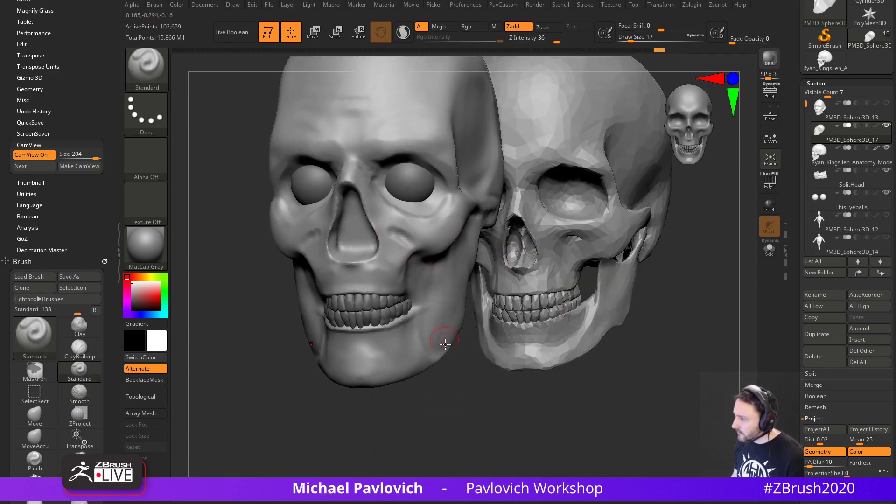
left_click_drag(445, 345, 456, 356)
mouse_move(407, 269)
left_mouse_down()
mouse_move(418, 261)
mouse_move(410, 255)
mouse_move(429, 286)
left_mouse_up()
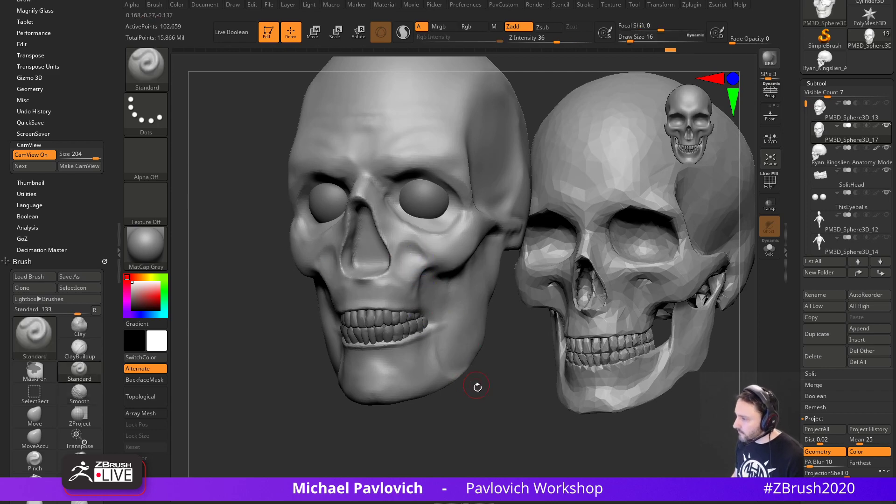
left_click_drag(477, 388, 439, 380)
mouse_move(410, 273)
left_mouse_down("shift")
mouse_move(414, 265)
mouse_move(429, 266)
left_mouse_up("shift")
Pull the back upper teeth slightly up and backwards with the MoveAccu brush at draw size 37.
mouse_move(496, 351)
left_mouse_down()
mouse_move(517, 346)
mouse_move(502, 291)
mouse_move(472, 289)
mouse_move(480, 306)
mouse_move(517, 310)
mouse_move(530, 322)
left_mouse_up()
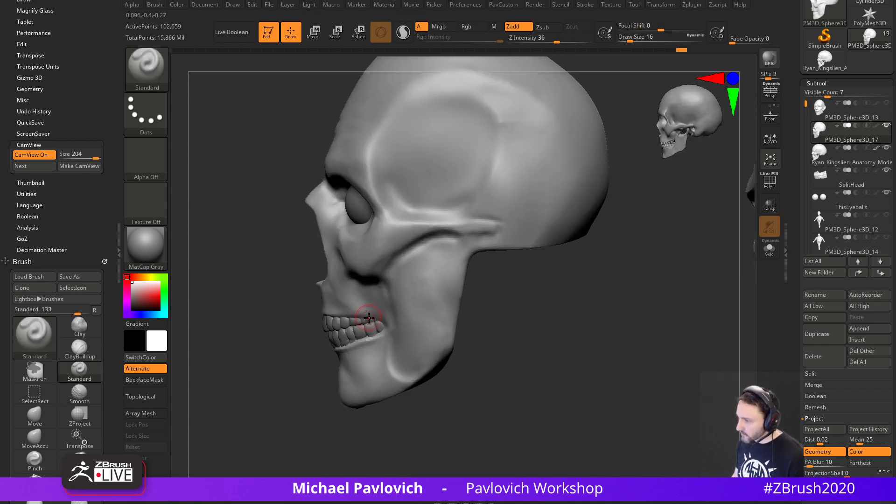
key("2")
left_click_drag(379, 314, 391, 304)
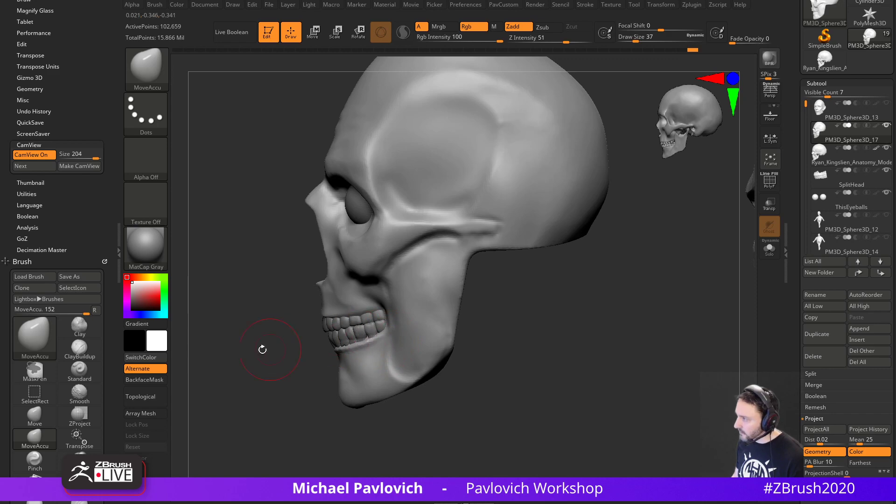
Flatten the area around the lower teeth with the TrimDynamic brush at draw size 22.
left_click_drag(258, 371, 312, 366)
key("4")
key("s")
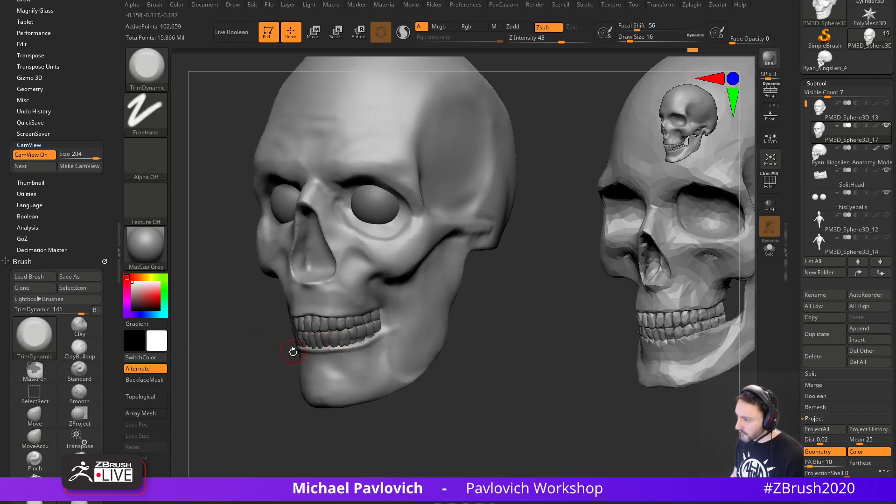
mouse_move(294, 352)
right_mouse_down()
mouse_move(374, 337)
mouse_move(314, 357)
right_mouse_up()
key("s")
left_click_drag(311, 371, 288, 371)
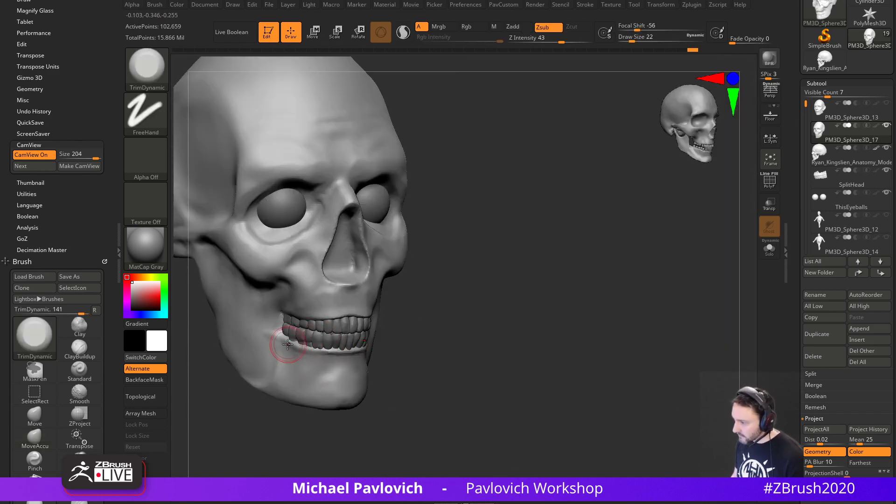
left_click_drag(406, 341, 319, 358)
mouse_move(510, 323)
left_mouse_down()
mouse_move(324, 370)
mouse_move(333, 357)
mouse_move(322, 357)
left_mouse_up()
Define the front edge of the jaw ramus beside the back teeth with the Standard brush at draw size 18 and smooth it.
key("1")
key("s")
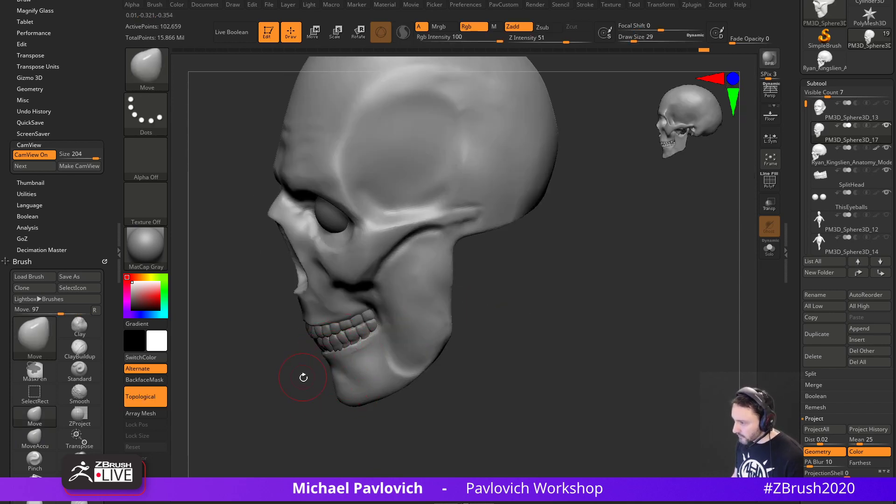
mouse_move(302, 374)
right_mouse_down()
mouse_move(520, 300)
mouse_move(596, 308)
mouse_move(589, 315)
right_mouse_up()
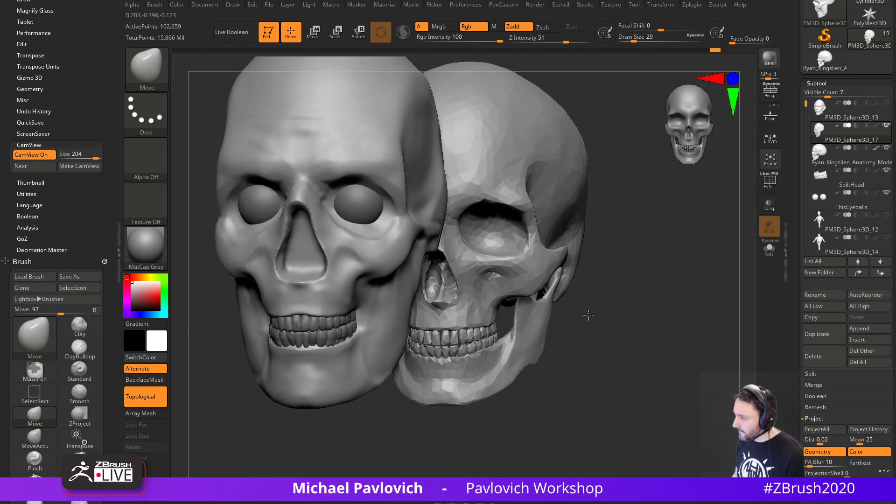
key("2")
key("s")
left_click_drag(393, 303, 385, 307)
right_click_drag(411, 344, 388, 318)
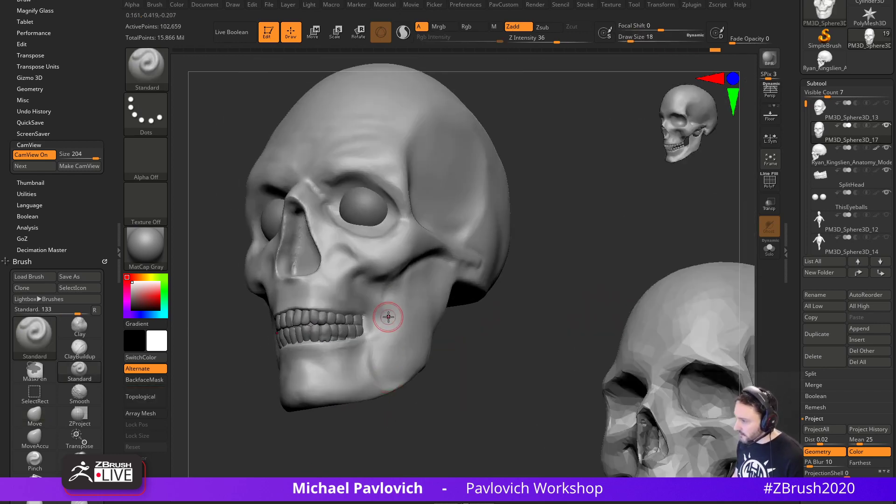
left_click_drag(404, 287, 382, 335)
mouse_move(450, 362)
right_mouse_down()
mouse_move(484, 372)
mouse_move(510, 409)
mouse_move(490, 397)
right_mouse_up()
key("shift")
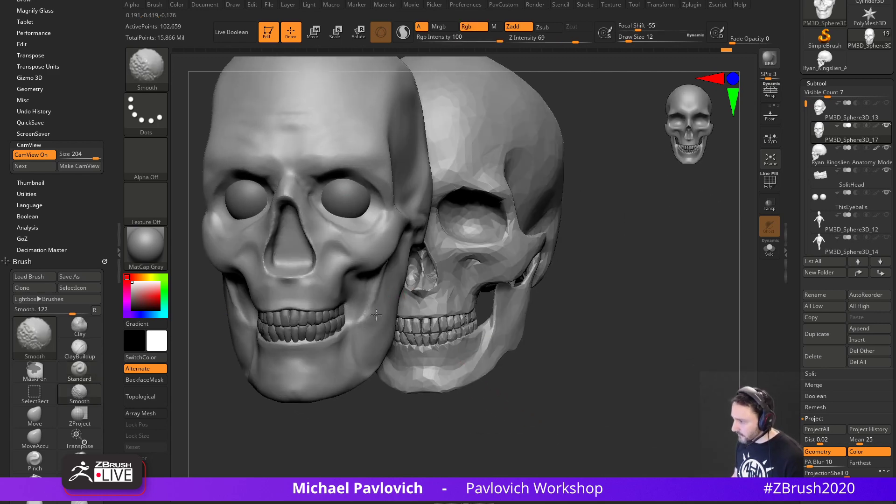
right_click_drag(576, 334, 530, 306)
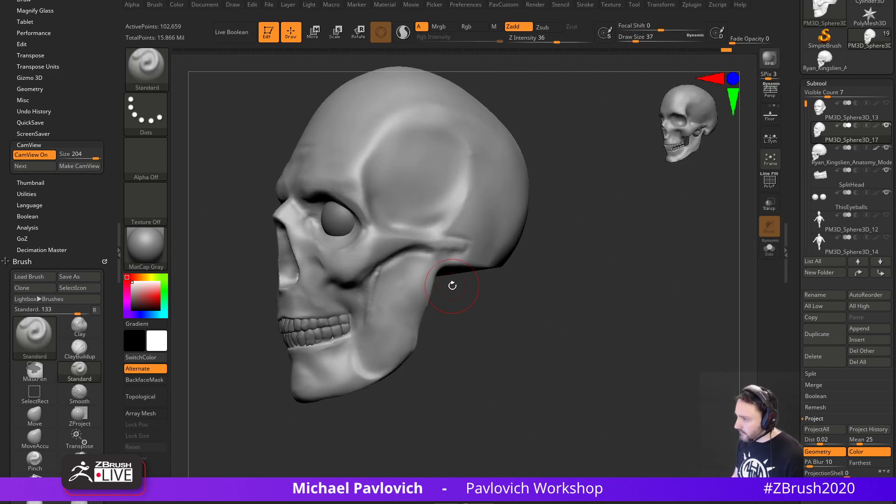
Smooth the area below the cheekbone and mask the upper and front edges of the jaw ramus with MaskPen at draw size 14.
left_click_drag(386, 280, 377, 294, "shift")
right_click_drag(452, 309, 447, 293)
key("ctrl")
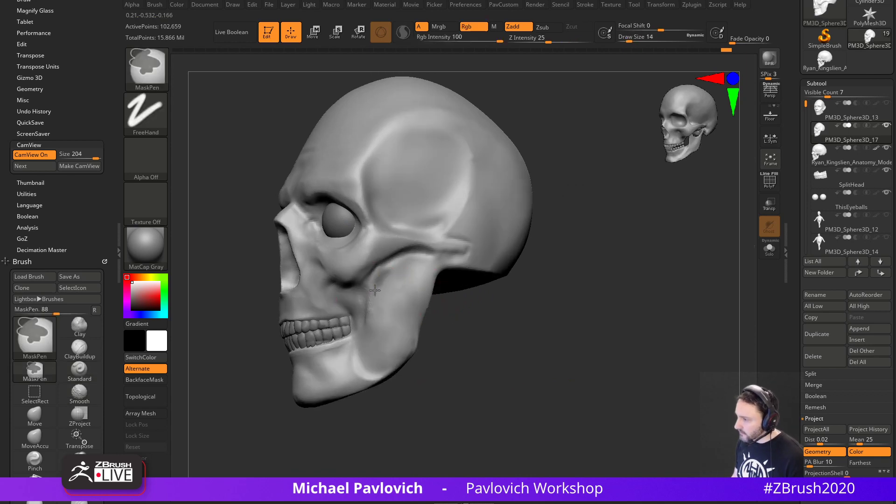
right_click_drag(434, 262, 437, 291)
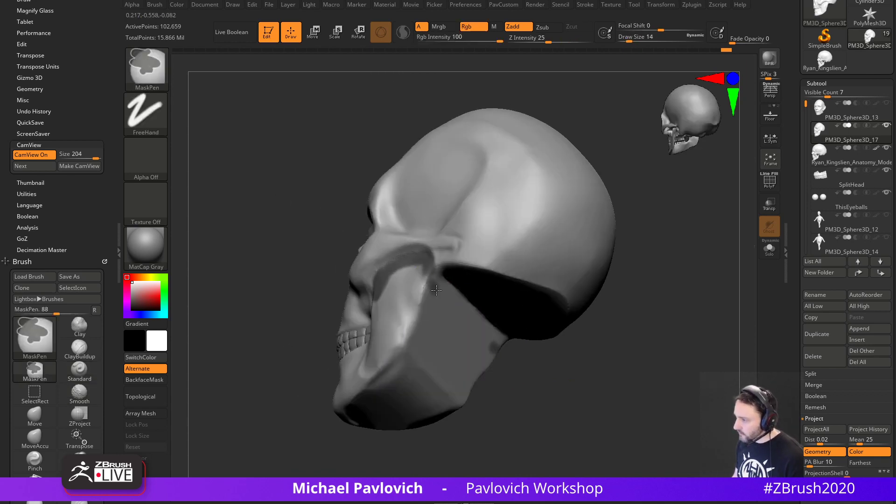
left_click_drag(437, 290, 451, 298, "ctrl")
right_click_drag(297, 299, 391, 315)
left_click_drag(388, 291, 374, 329, "ctrl")
right_click_drag(467, 295, 537, 308)
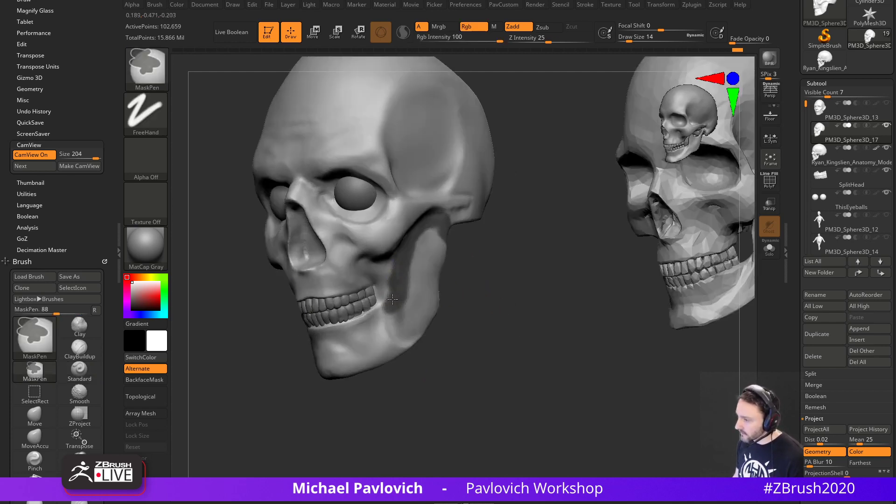
Extend the jaw mask below the lower teeth and around the back of the ramus at draw size 25, clearing the excess underneath.
right_click_drag(401, 301, 508, 307)
left_click_drag(347, 307, 417, 321, "ctrl")
right_click_drag(483, 307, 528, 309)
key("s")
mouse_move(298, 268)
left_mouse_down()
mouse_move(301, 251)
mouse_move(316, 290)
left_mouse_up()
right_click_drag(458, 275, 469, 224)
left_click_drag(299, 322, 270, 282, "ctrl")
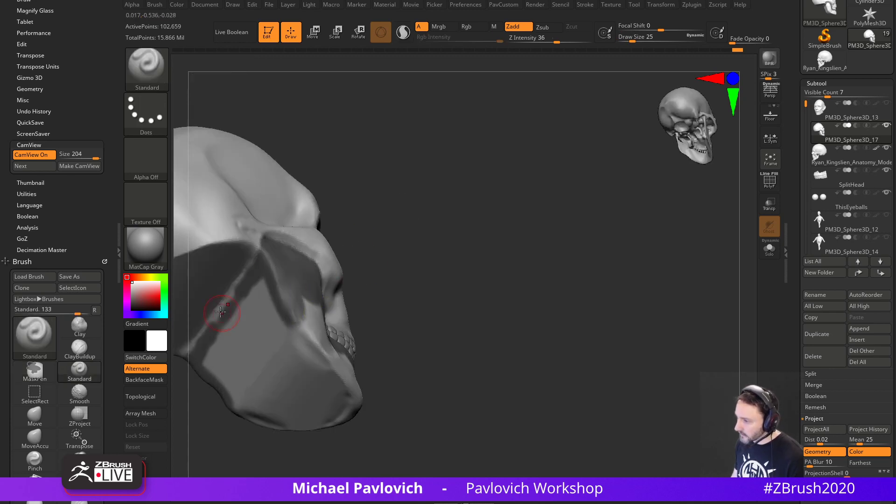
mouse_move(221, 311)
left_mouse_down("ctrl+alt")
mouse_move(241, 291)
mouse_move(203, 348)
mouse_move(255, 276)
left_mouse_up("ctrl+alt")
Fill the mask across the side of the ramus and along the jaw body towards the chin.
right_click_drag(424, 172, 455, 306)
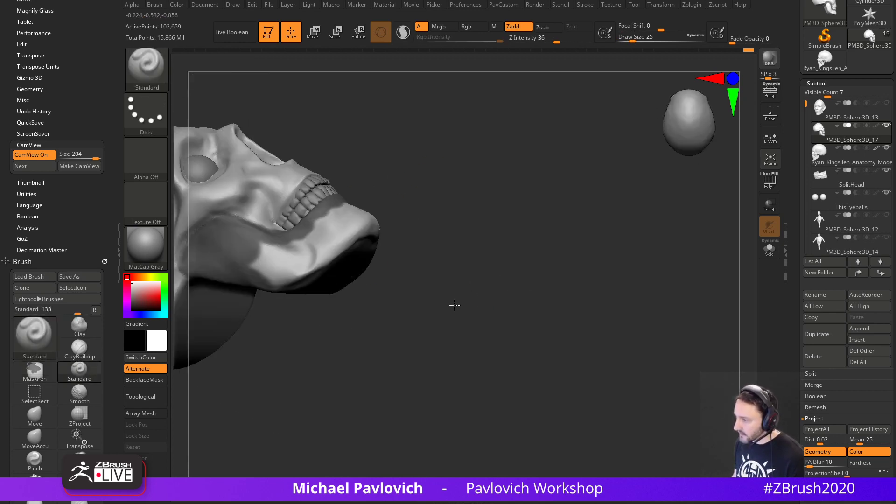
left_click_drag(252, 248, 262, 260, "ctrl")
mouse_move(441, 204)
right_mouse_down()
mouse_move(474, 256)
mouse_move(446, 255)
right_mouse_up()
mouse_move(340, 304)
left_mouse_down("ctrl")
mouse_move(382, 277)
mouse_move(357, 294)
left_mouse_up("ctrl")
mouse_move(460, 233)
right_mouse_down()
mouse_move(455, 280)
mouse_move(451, 266)
right_mouse_up()
mouse_move(402, 281)
left_mouse_down("ctrl")
mouse_move(382, 293)
mouse_move(416, 283)
left_mouse_up("ctrl")
mouse_move(460, 261)
right_mouse_down()
mouse_move(491, 226)
mouse_move(486, 187)
right_mouse_up()
mouse_move(374, 282)
left_mouse_down("ctrl")
mouse_move(323, 333)
mouse_move(371, 295)
mouse_move(346, 330)
left_mouse_up("ctrl")
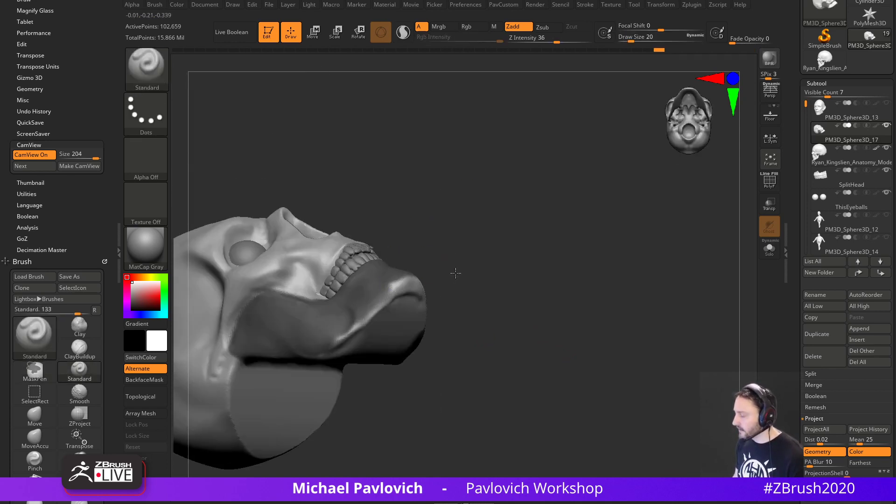
Mask the remaining underside of the jaw and the chin with MaskPen at draw size 20.
right_click_drag(456, 274, 450, 234)
left_click_drag(336, 345, 369, 318, "ctrl")
right_click_drag(450, 252, 453, 269)
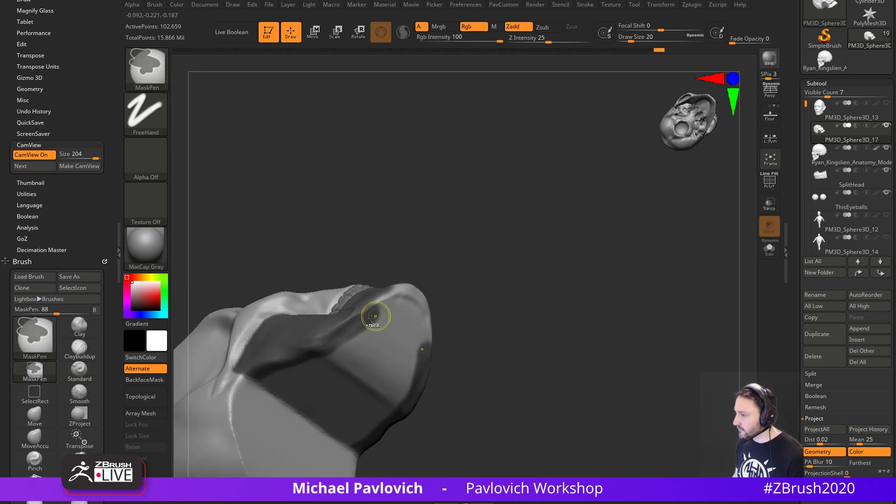
left_click_drag(376, 317, 414, 300, "ctrl")
right_click_drag(462, 248, 474, 306)
left_click_drag(418, 290, 399, 293, "ctrl")
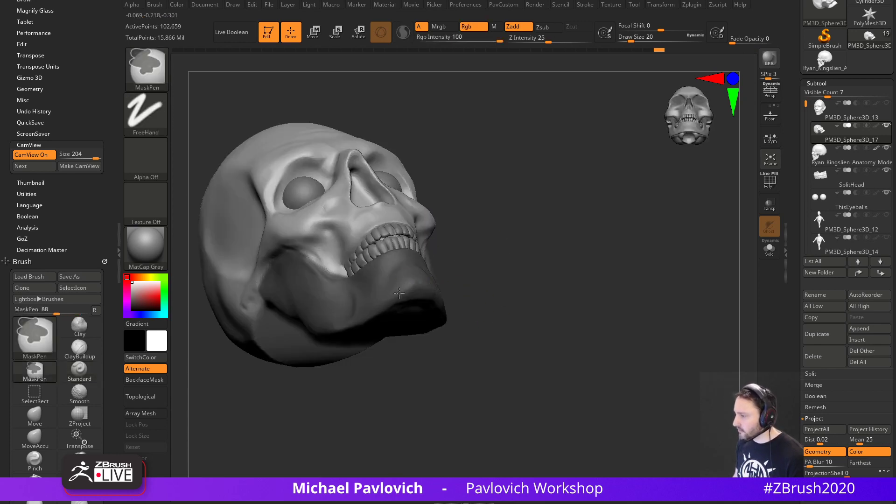
mouse_move(399, 293)
right_mouse_down()
mouse_move(568, 320)
mouse_move(536, 330)
mouse_move(506, 310)
mouse_move(522, 292)
mouse_move(484, 260)
right_mouse_up()
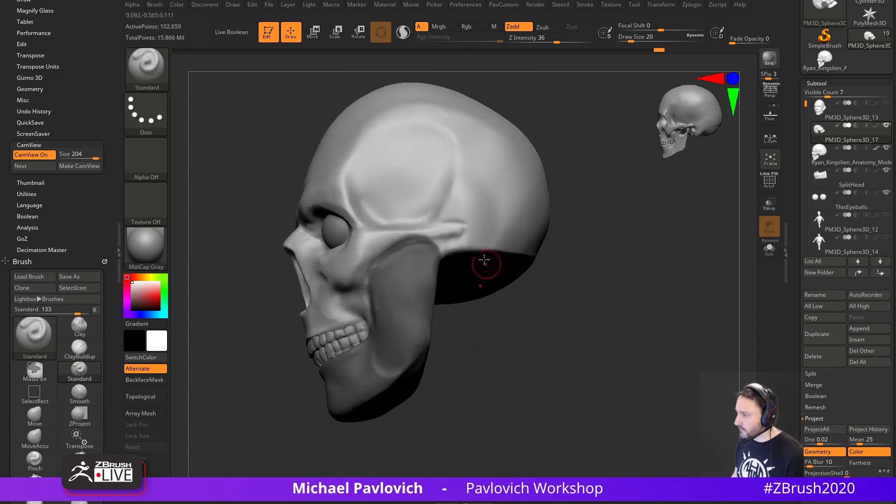
Turn the masked jaw into its own polygroup, split it from the skull as a separate subtool and show it in solo with polyframe.
right_click_drag(598, 292, 605, 316)
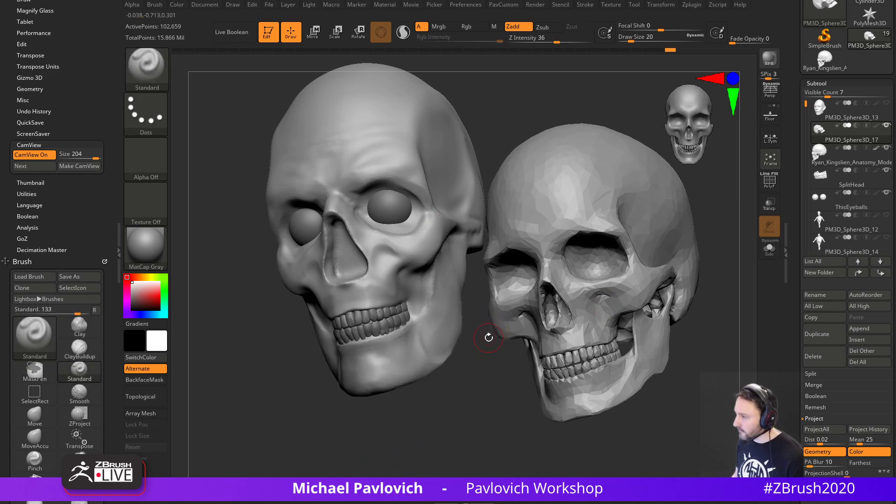
left_click(769, 183)
left_click(439, 329, "ctrl+shift")
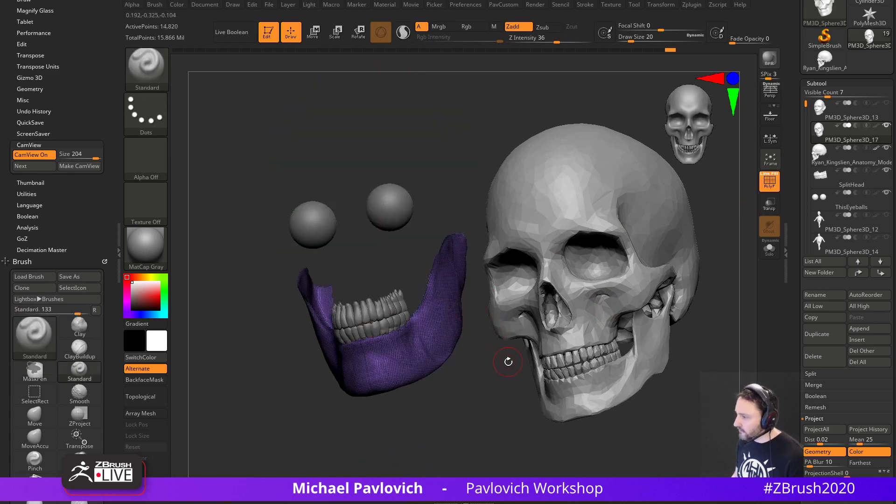
key("3")
left_click(528, 237)
right_click_drag(380, 437, 411, 402, "ctrl")
left_click(769, 250)
right_click_drag(564, 307, 757, 285)
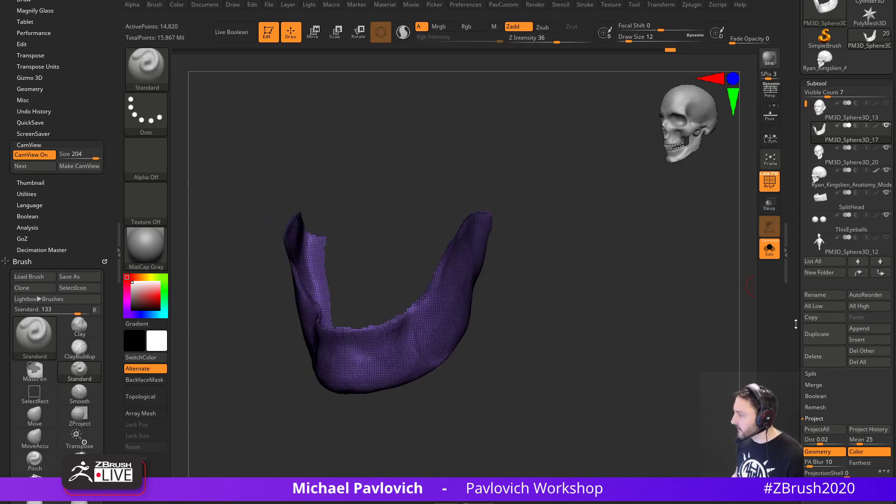
Mask all of the jaw except its open border and smooth that border with Polish By Features.
left_click_drag(797, 324, 804, 195)
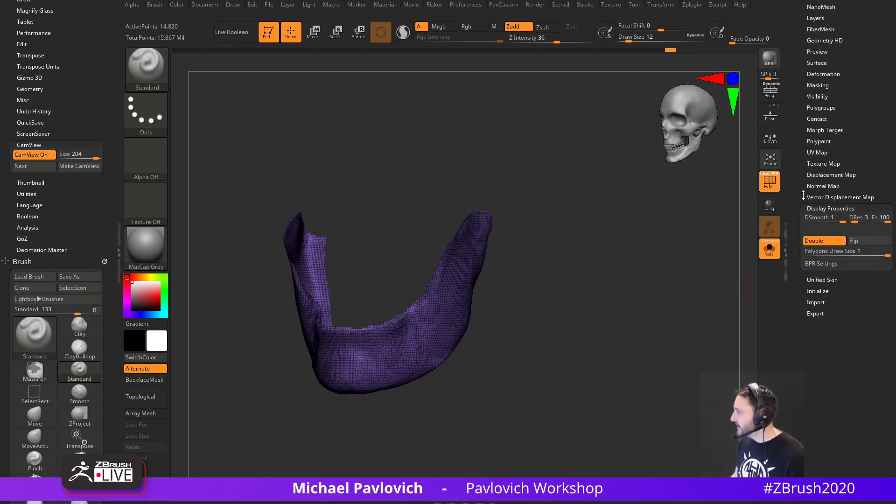
left_click_drag(798, 107, 797, 171)
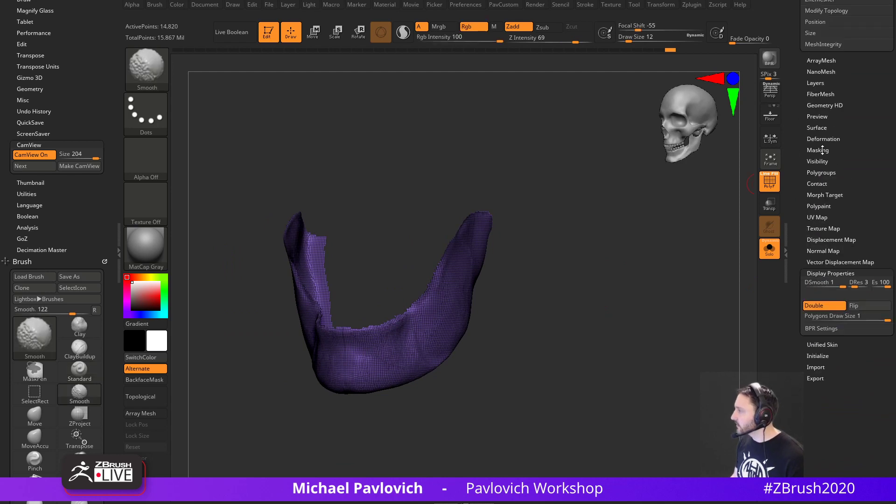
left_click(824, 151)
left_click(641, 283, "ctrl")
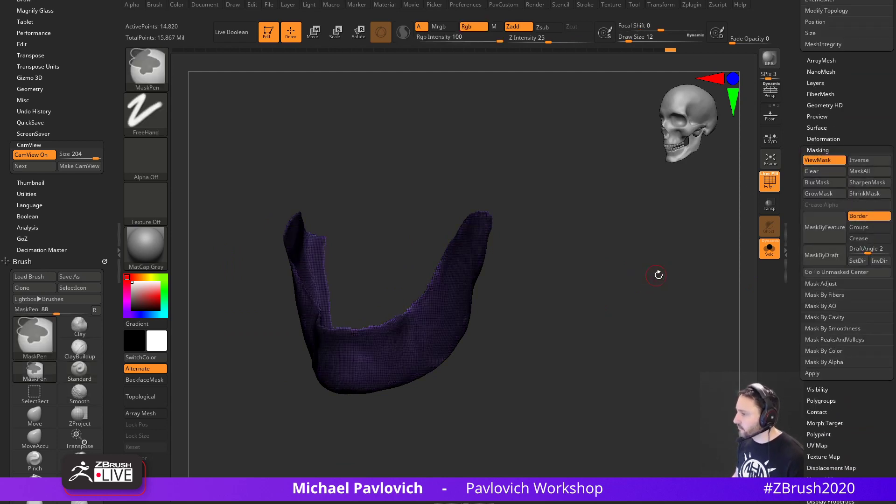
key("5")
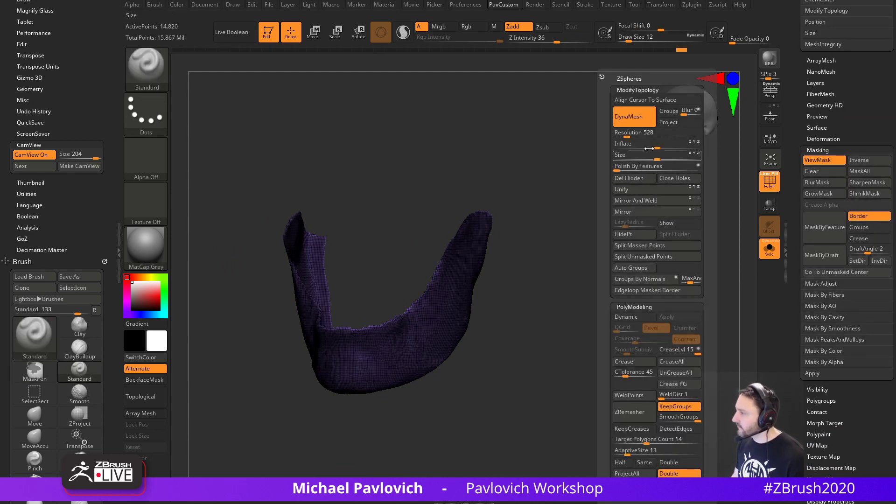
left_click(628, 170)
key("ctrl+h")
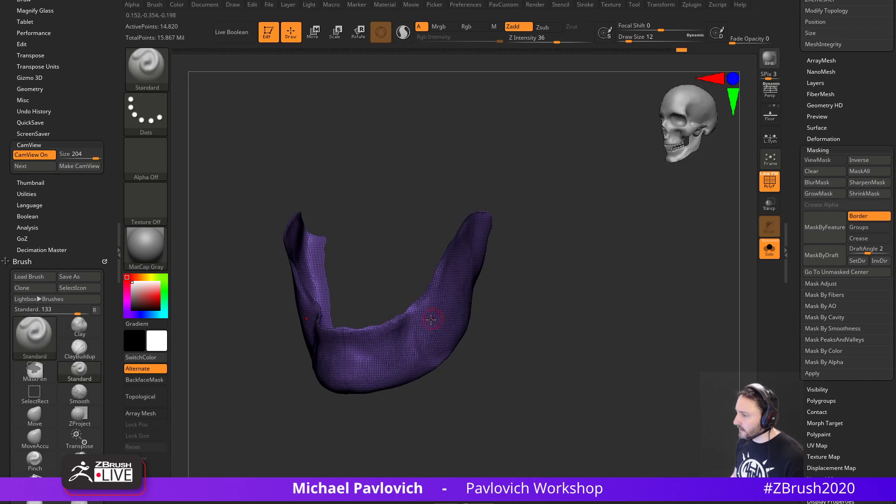
ZRemesh the jaw repeatedly at half density with KeepGroups off and AdaptiveSize 0 to get a low-polygon mesh.
key("5")
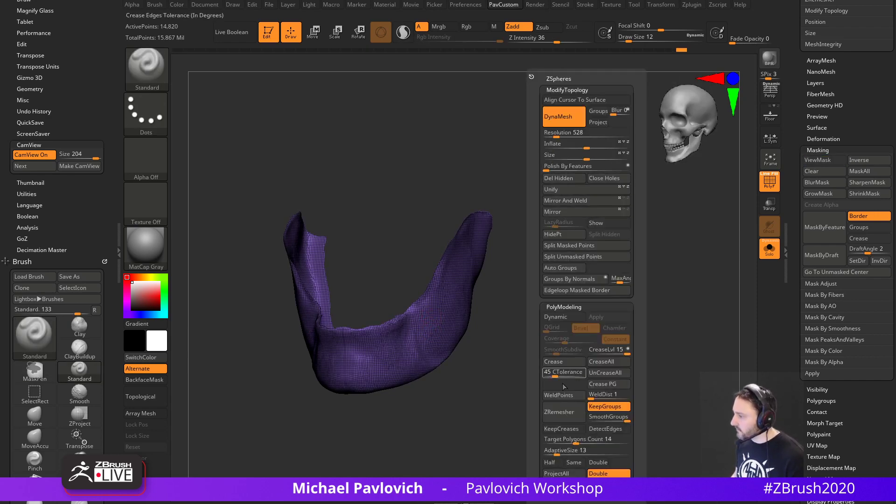
left_click(574, 415)
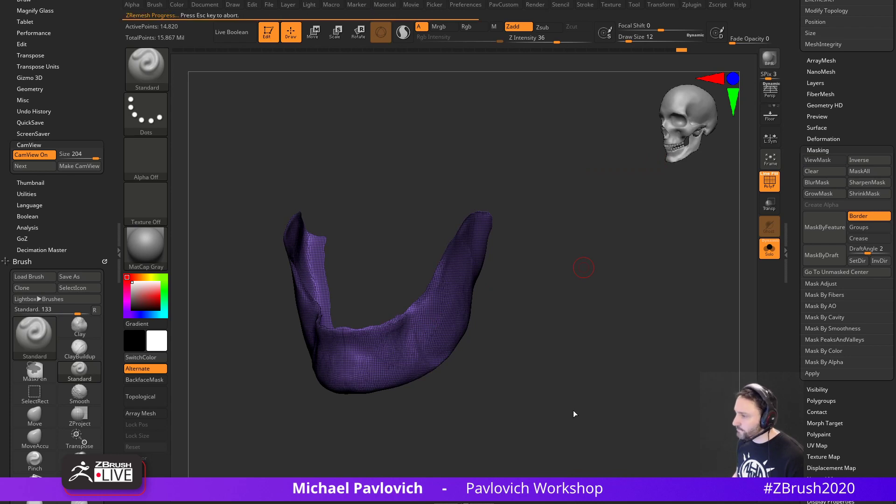
key("5")
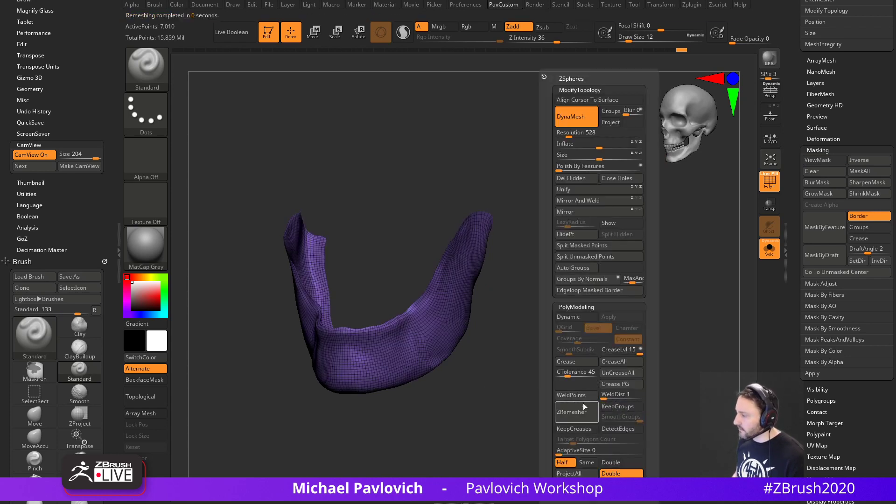
left_click(583, 412)
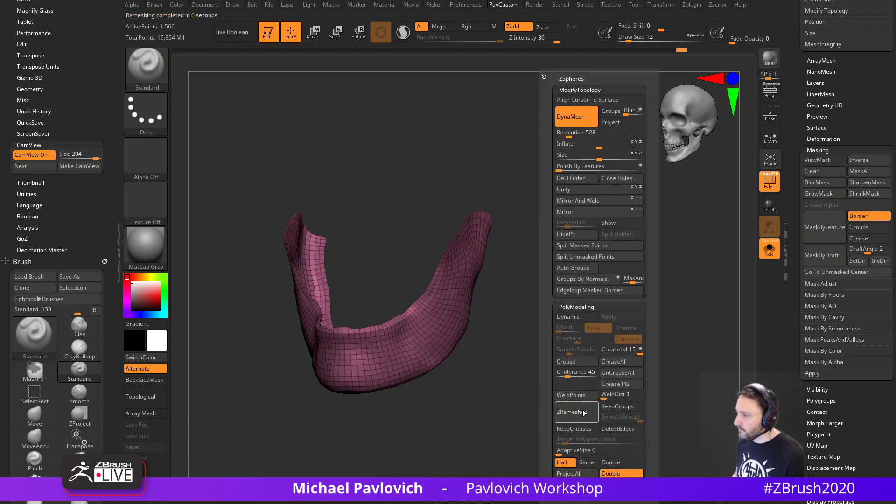
left_click(583, 411)
Extrude the jaw's whole polygroup with the ZModeler Extrude action and the Polygroup All target to give the shell thickness.
mouse_move(476, 370)
left_mouse_down("shift")
mouse_move(565, 342)
mouse_move(526, 308)
mouse_move(511, 330)
left_mouse_up("shift")
key("b")
key("z")
key("m")
key("space")
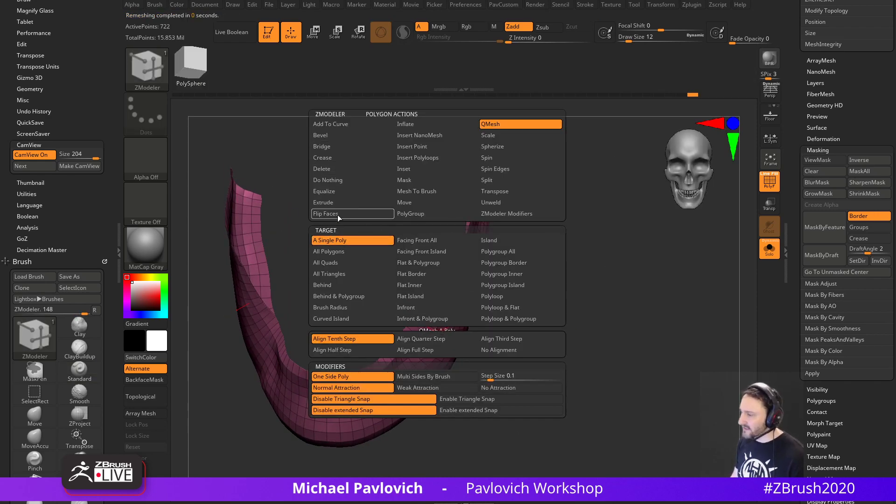
left_click(346, 203)
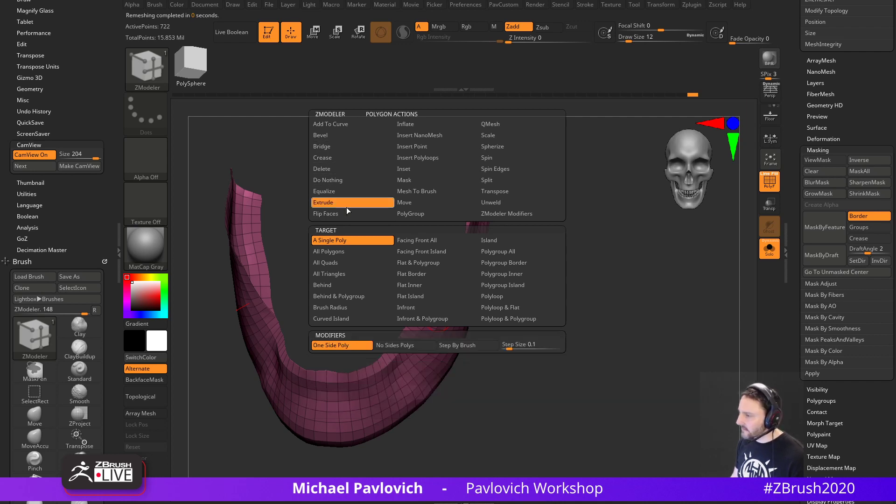
left_click(486, 252)
left_click_drag(588, 286, 318, 336)
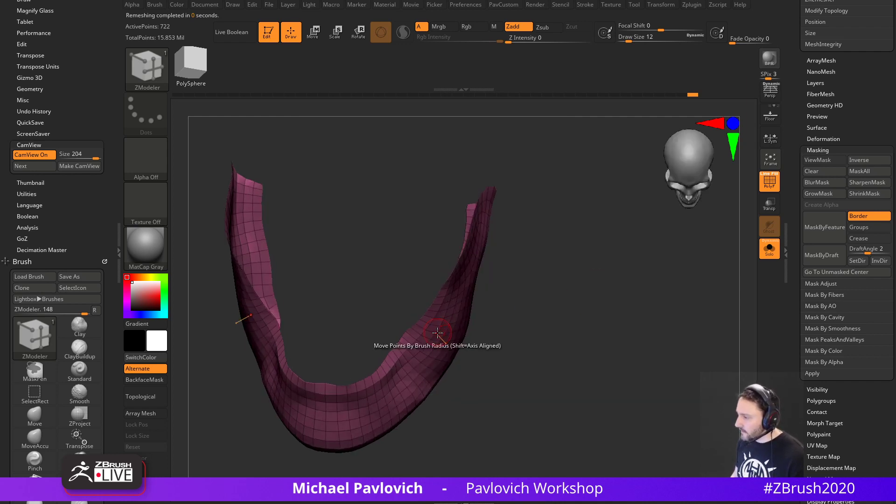
left_click_drag(434, 328, 411, 312)
mouse_move(560, 350)
left_mouse_down("alt")
mouse_move(558, 313)
mouse_move(531, 238)
mouse_move(639, 285)
mouse_move(610, 304)
mouse_move(622, 315)
mouse_move(617, 299)
mouse_move(610, 316)
mouse_move(597, 317)
mouse_move(609, 313)
mouse_move(590, 302)
mouse_move(591, 314)
left_mouse_up("alt")
Show all subtools again without the polyframe and make the jaw the active subtool.
left_click(770, 248)
left_click(769, 182)
left_click(484, 231, "alt")
key("s")
key("s")
left_click(504, 307, "alt")
Pull a notch into the top of the jaw ramus with the Move brush at draw size 41, undoing the jaw corner adjustment.
key("b")
key("m")
key("v")
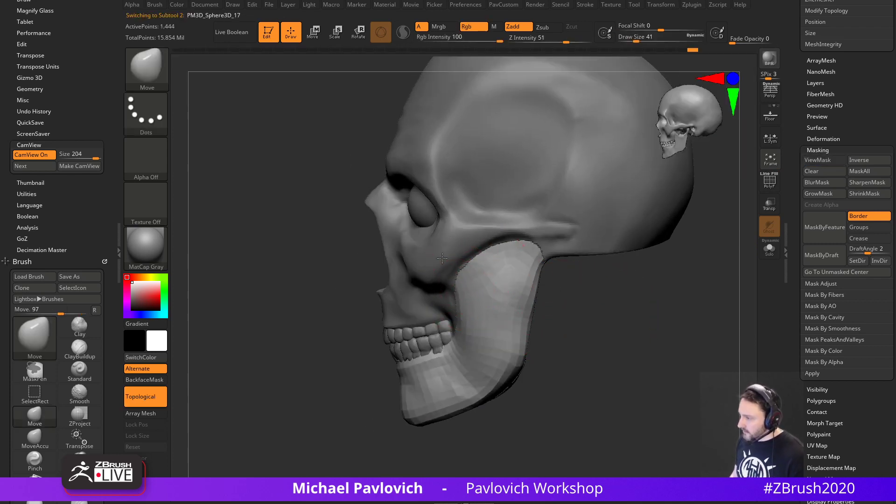
left_click_drag(486, 257, 528, 271)
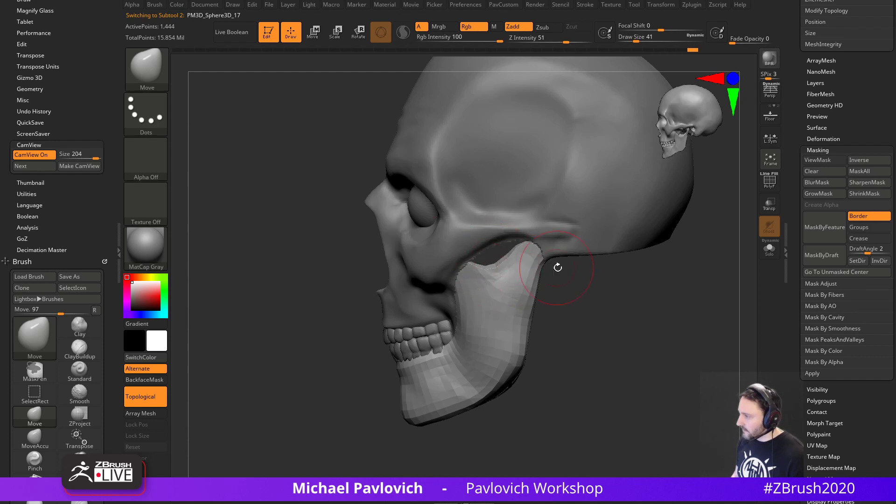
left_click_drag(516, 369, 507, 377)
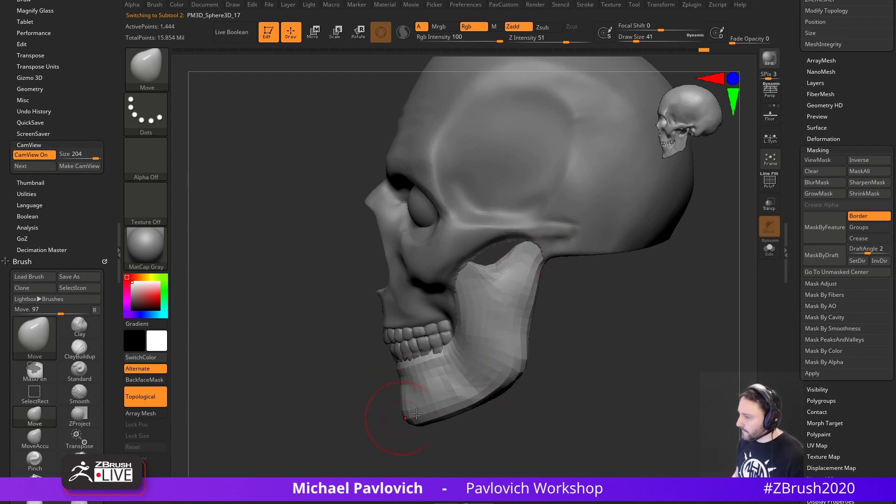
key("ctrl+z")
Set the Move brush's draw size to 18 and make the upper skull the active subtool.
key("s")
left_click_drag(558, 359, 551, 359)
left_click_drag(551, 360, 449, 281)
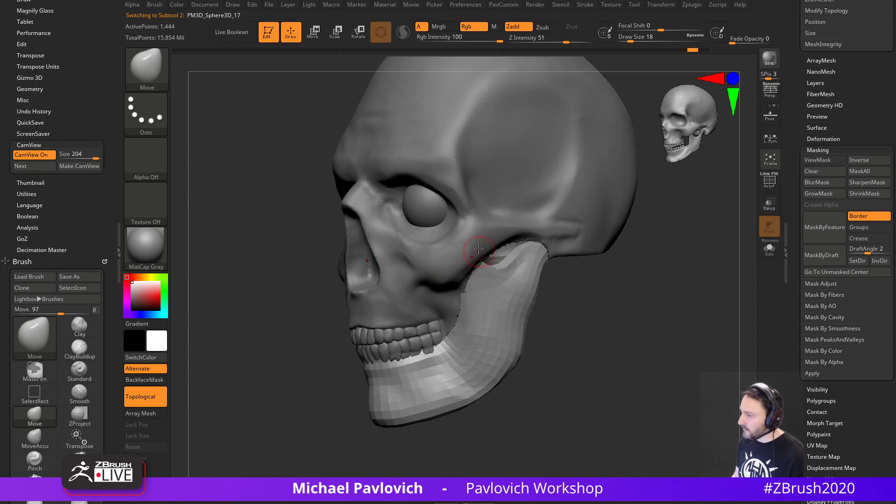
left_click(509, 222, "alt")
left_click_drag(638, 294, 654, 303, "alt")
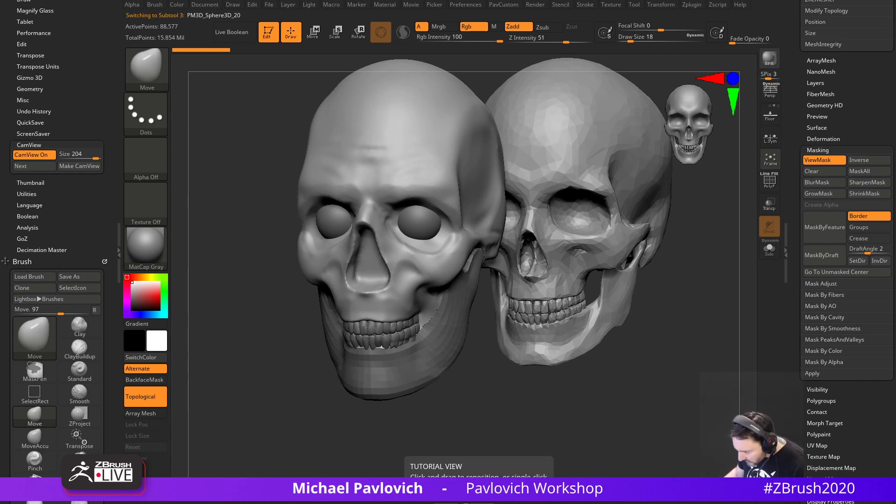
Switch to the Chrome browser to examine the Westworld open-face robot image, and return to the ZBrush skull.
left_click_drag(525, 503, 518, 107)
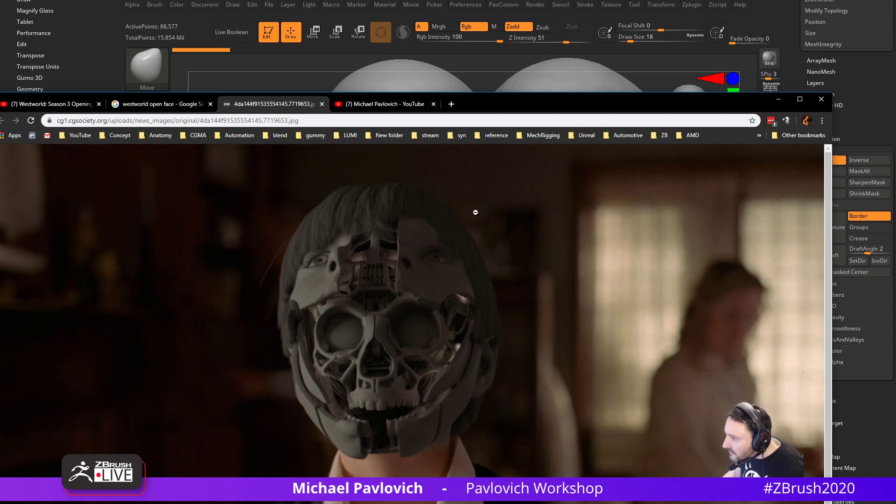
left_click_drag(499, 111, 479, 503)
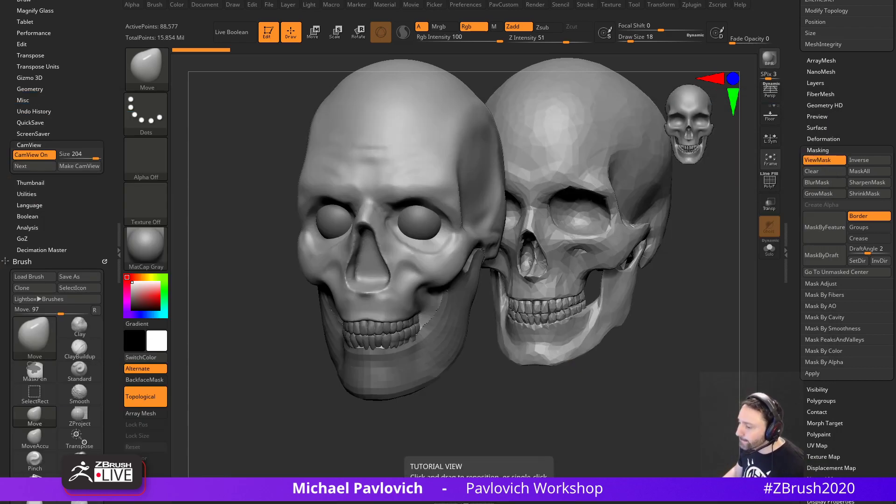
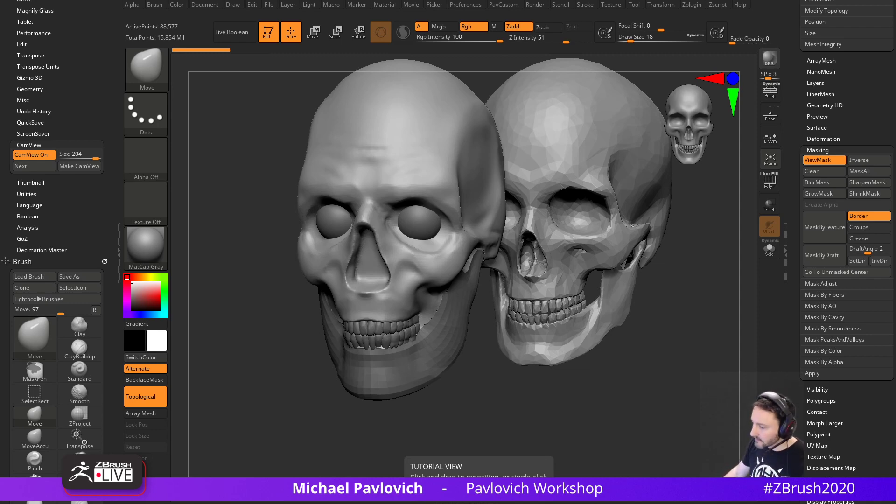
Switch to Chrome and look through the playlists on the open YouTube channel page.
left_click_drag(654, 503, 512, 11)
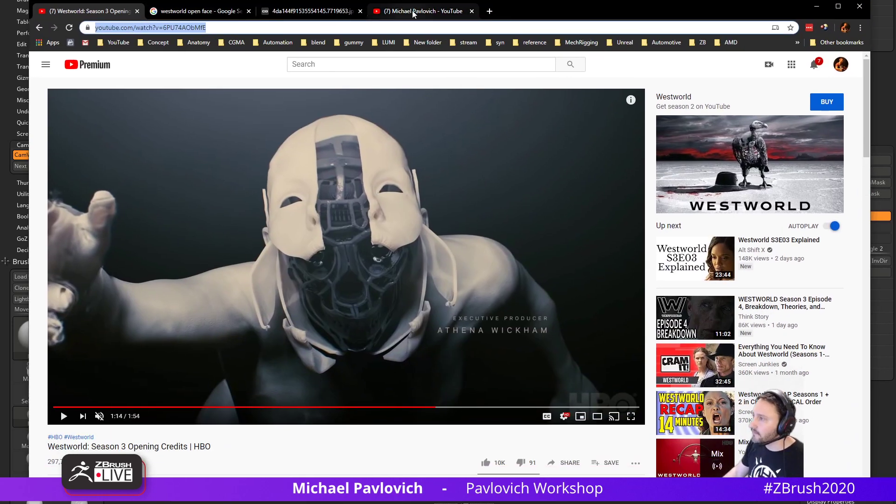
left_click(414, 12)
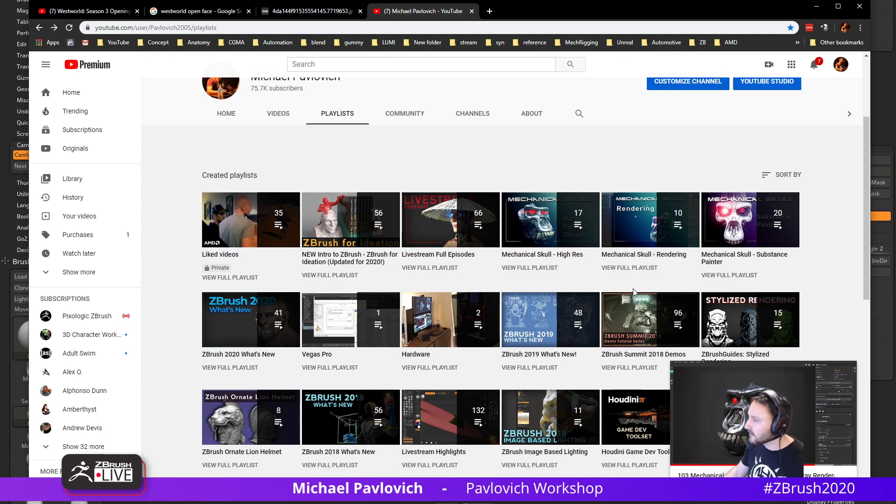
scroll(486, 287, "down", 4)
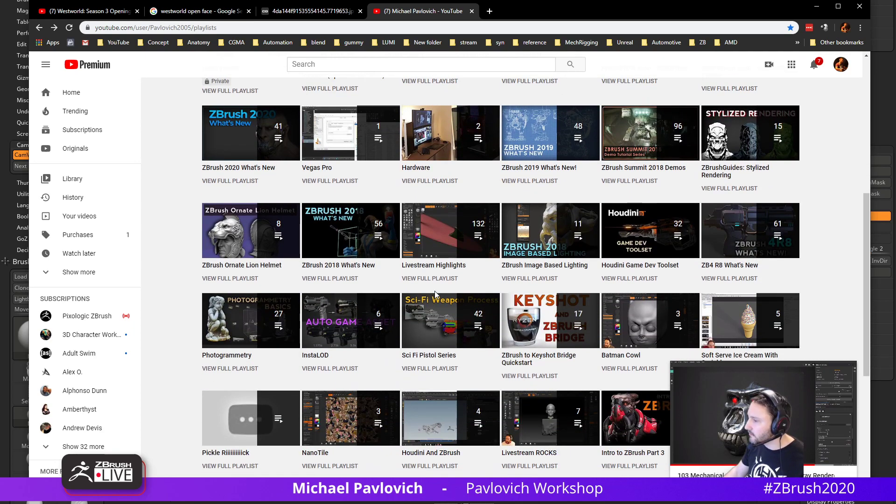
Scan the channel's full list of created playlists again, including the mechanical skull and older tutorial series.
scroll(444, 290, "up", 5)
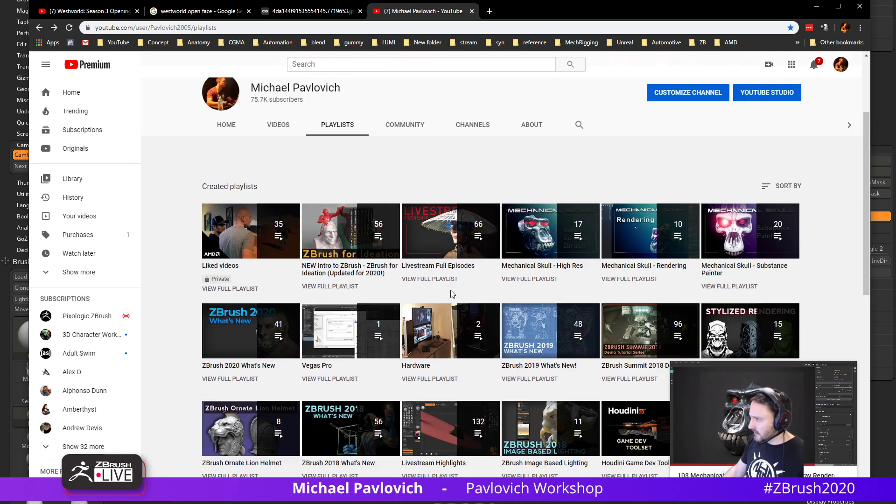
scroll(451, 293, "down", 9)
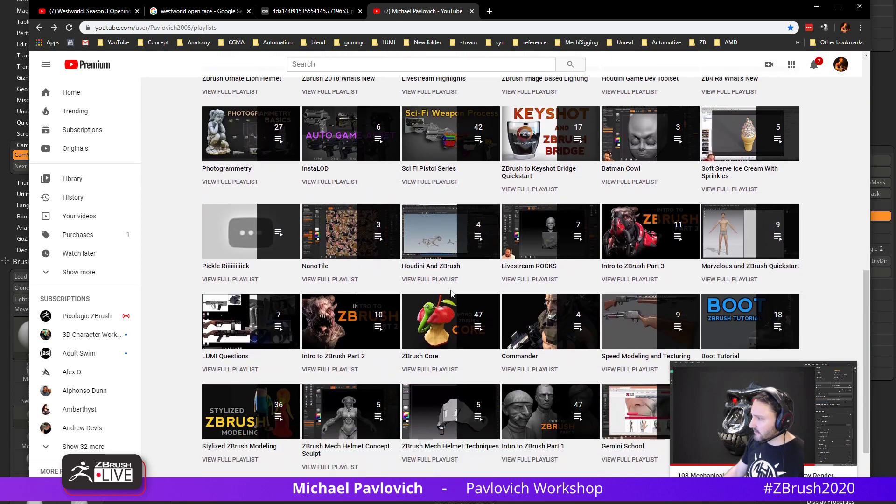
scroll(451, 293, "up", 5)
scroll(450, 290, "up", 4)
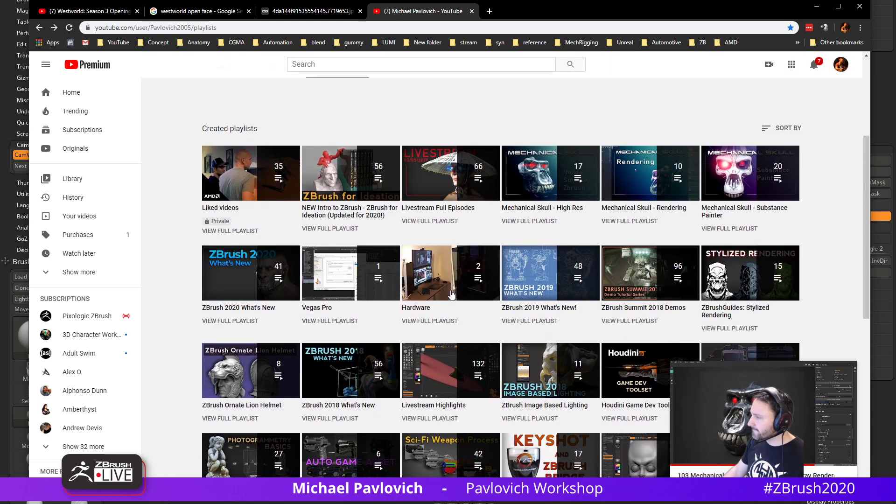
Open ArtStation in a new browser tab and browse the portfolio of the signed-in artist's profile.
left_click(489, 10)
type("art")
key("Return")
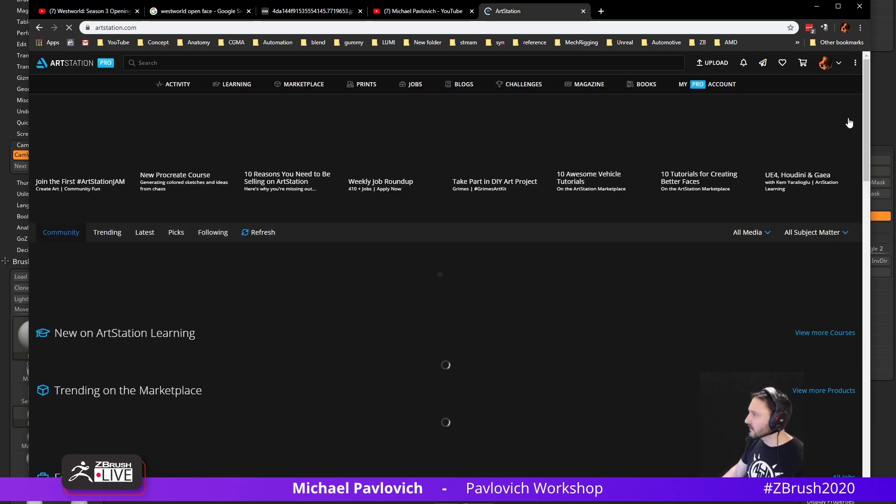
left_click(839, 63)
left_click(790, 94)
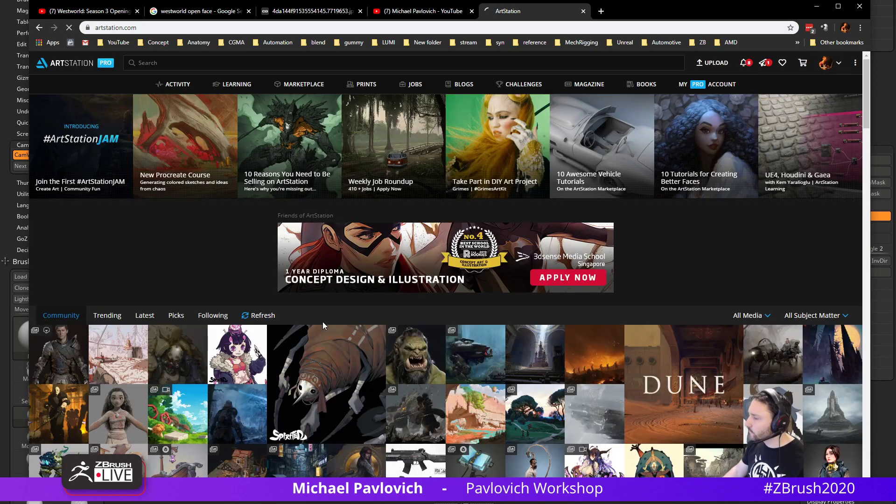
scroll(547, 263, "down", 5)
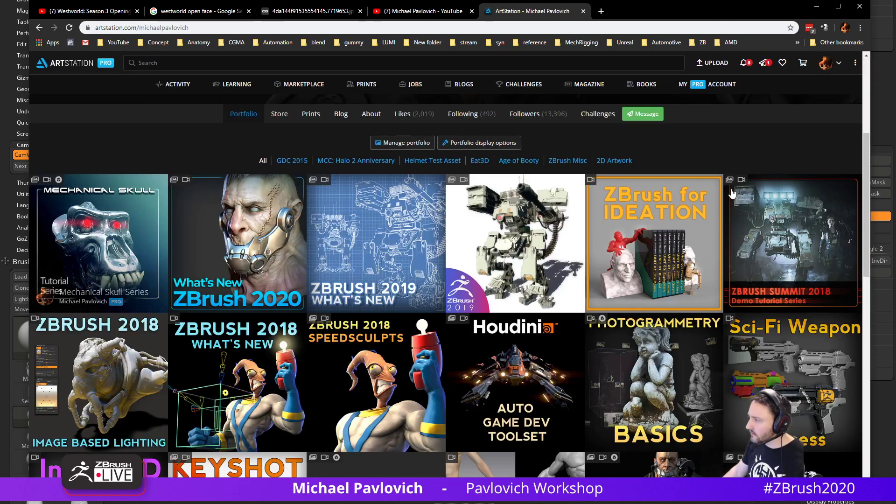
scroll(547, 263, "down", 3)
scroll(547, 263, "down", 3)
scroll(537, 259, "up", 5)
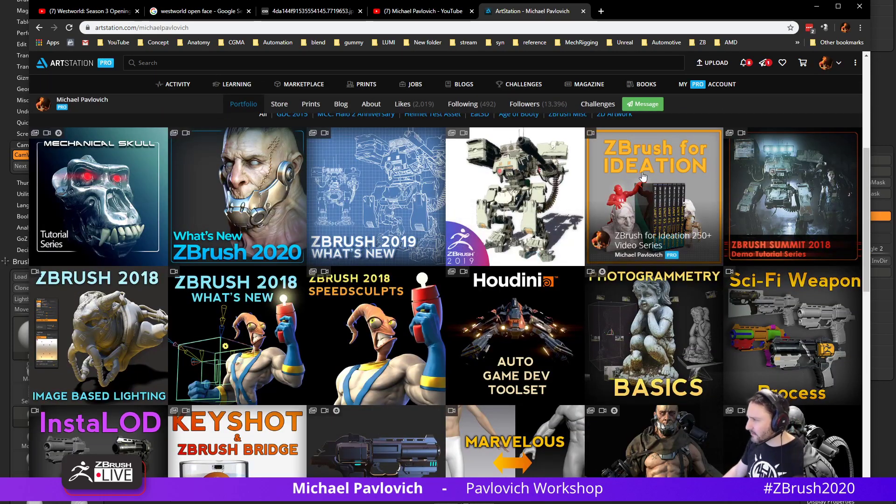
Open the ZBrush for Ideation project, look through its video playlist, and return to the portfolio page.
left_click(667, 211)
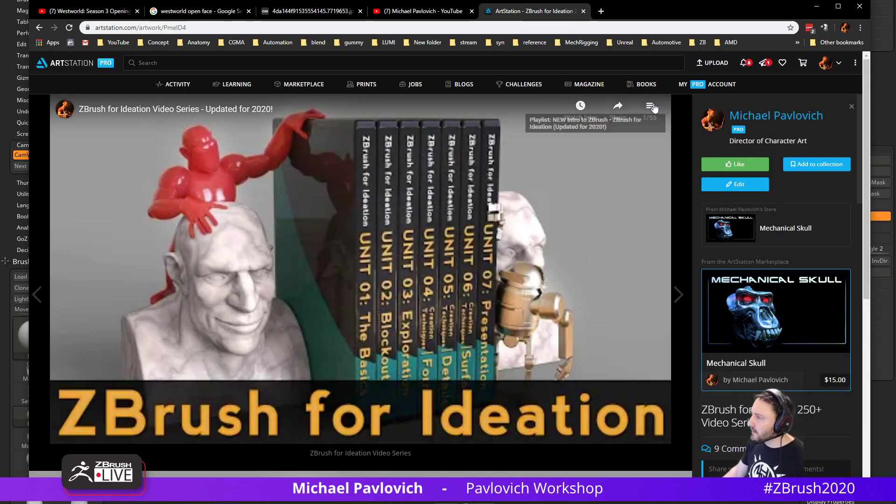
left_click(651, 107)
scroll(598, 213, "down", 20)
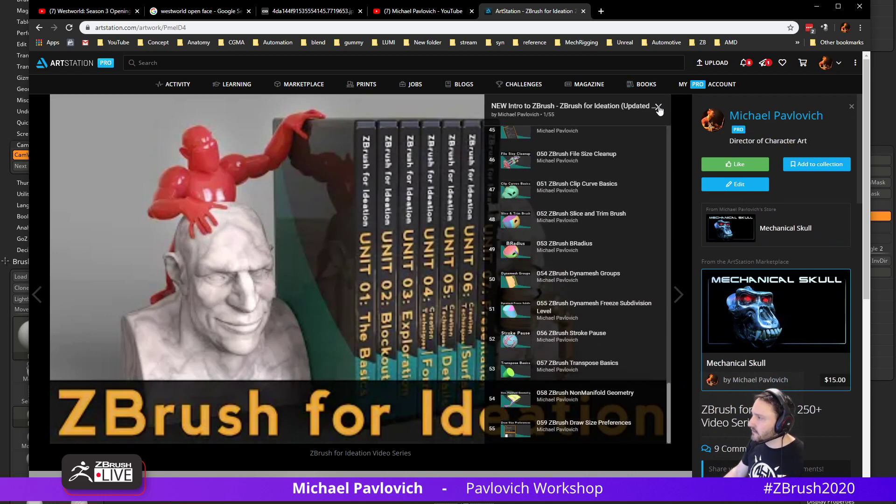
left_click(659, 108)
scroll(357, 261, "down", 7)
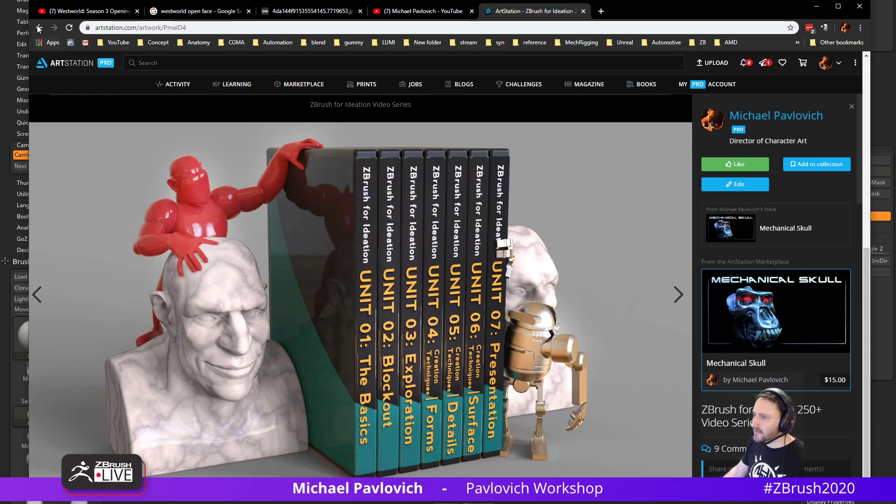
left_click(40, 29)
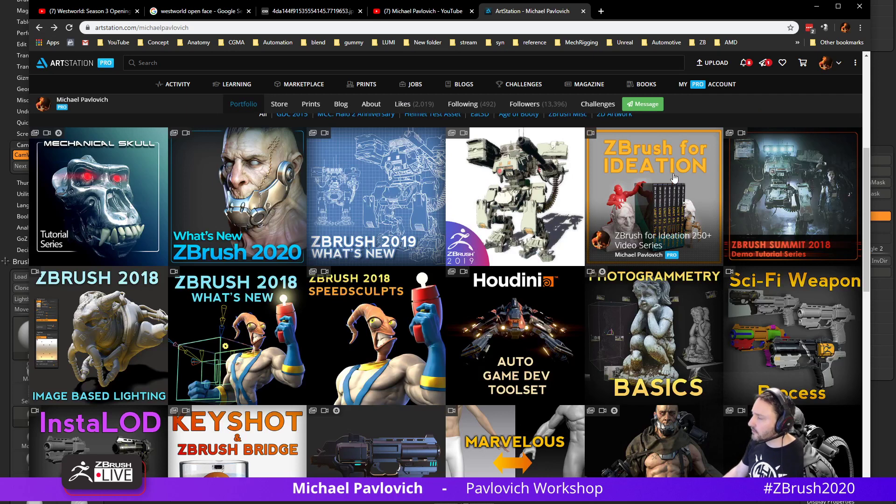
left_click(247, 29)
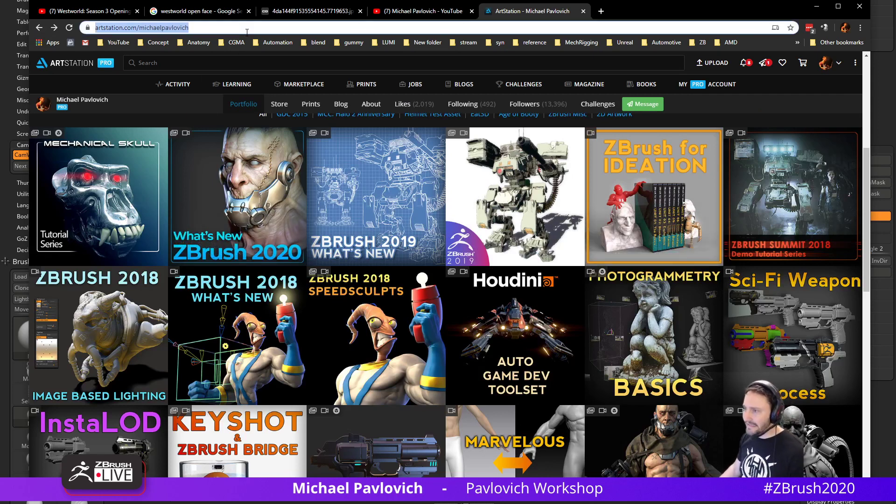
Open the Mechanical Skull project, examine its Hard Surface, Substance Painter and Rendering video playlists, and return to the portfolio page.
left_click(134, 182)
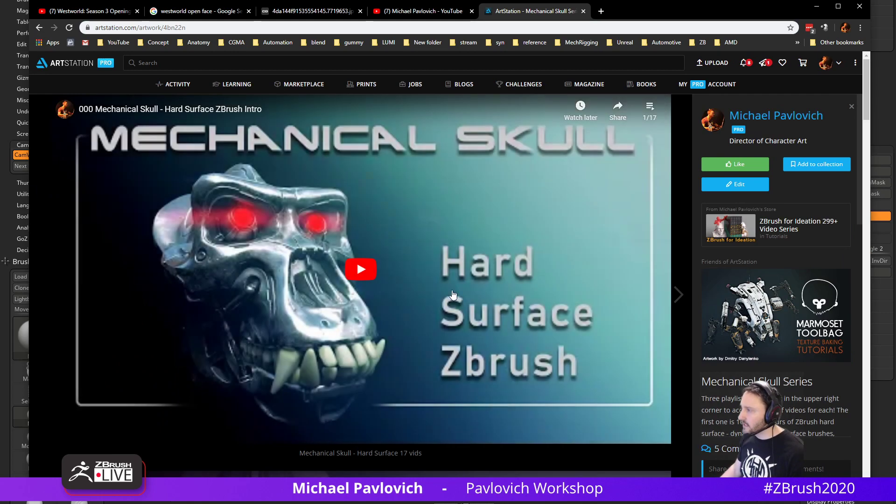
left_click(650, 108)
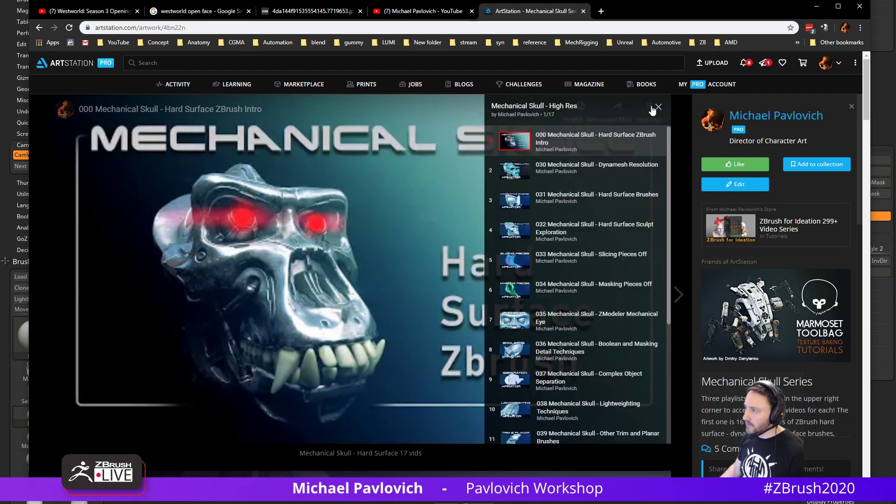
scroll(584, 199, "down", 6)
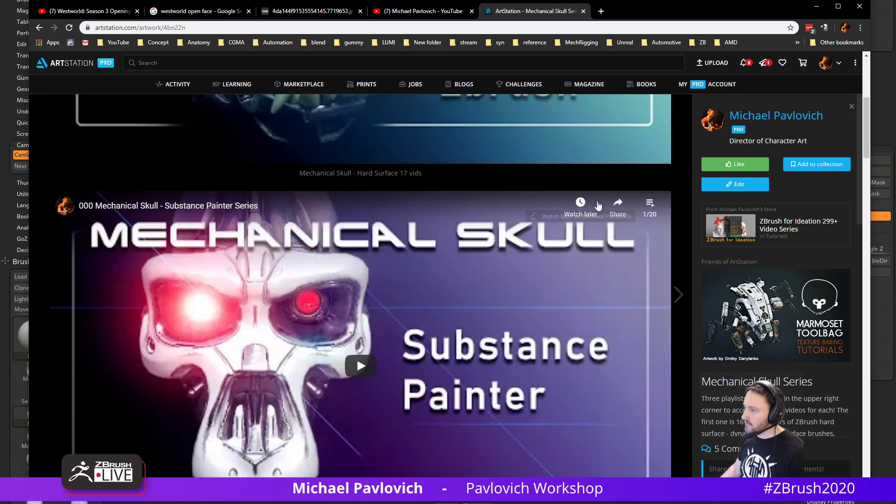
left_click(650, 204)
scroll(658, 207, "down", 10)
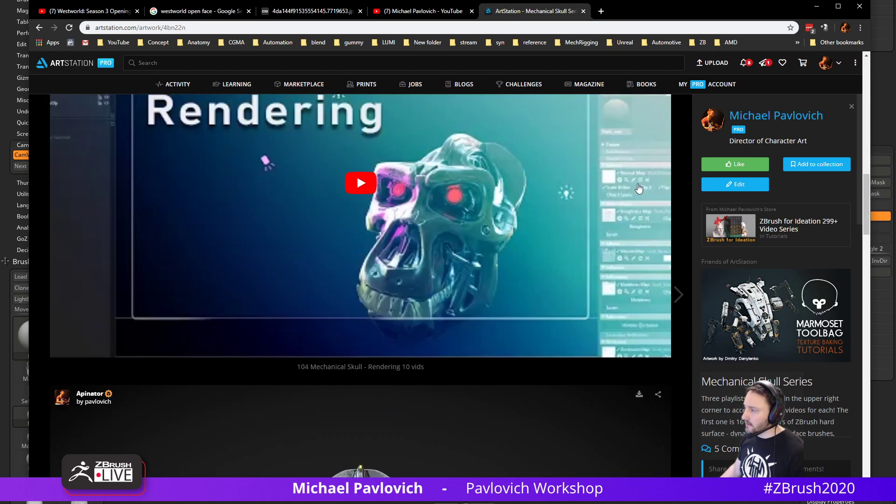
scroll(649, 116, "up", 2)
left_click(650, 114)
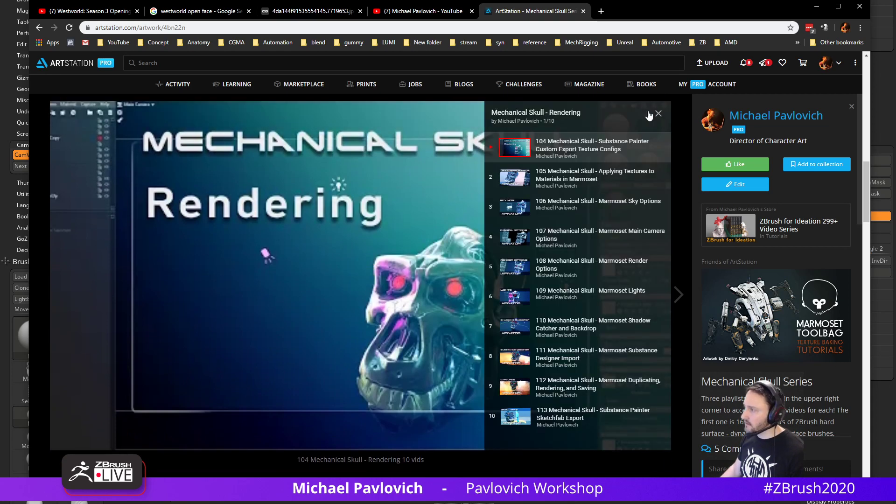
left_click(649, 115)
scroll(541, 211, "up", 15)
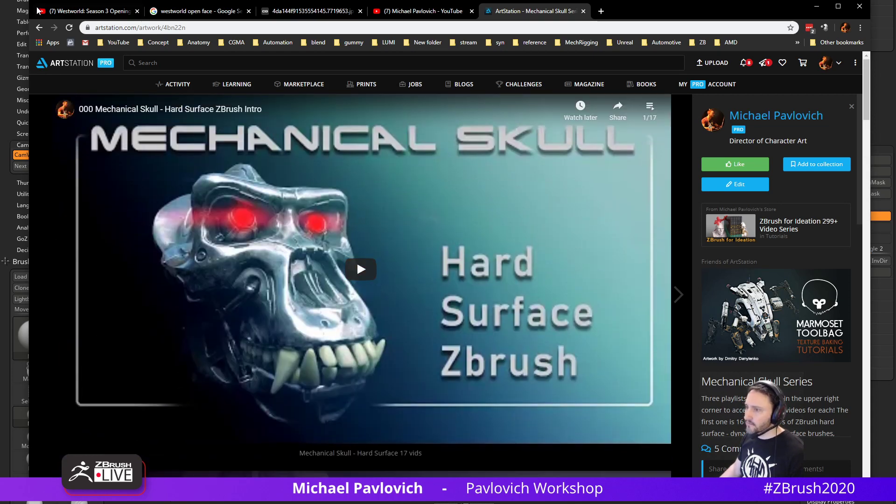
left_click(39, 27)
left_click(157, 28)
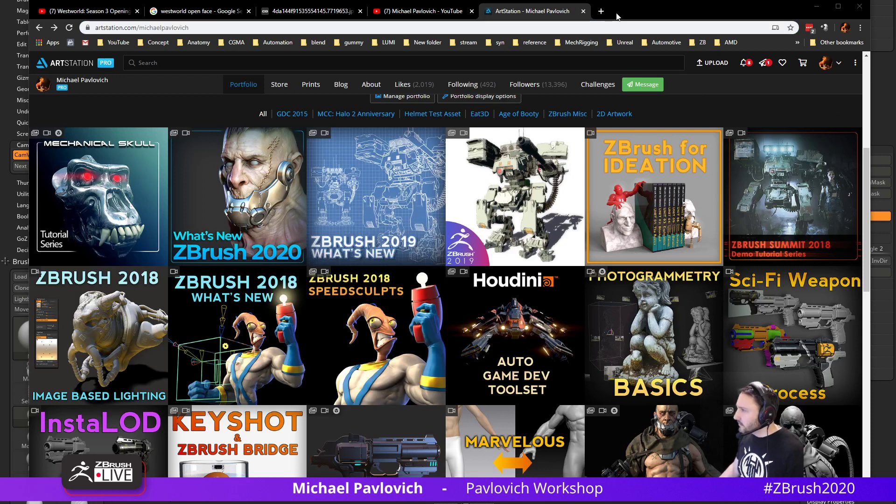
Switch back to the ZBrush skull and set the Move brush's draw size to 29.
left_click_drag(617, 16, 640, 503)
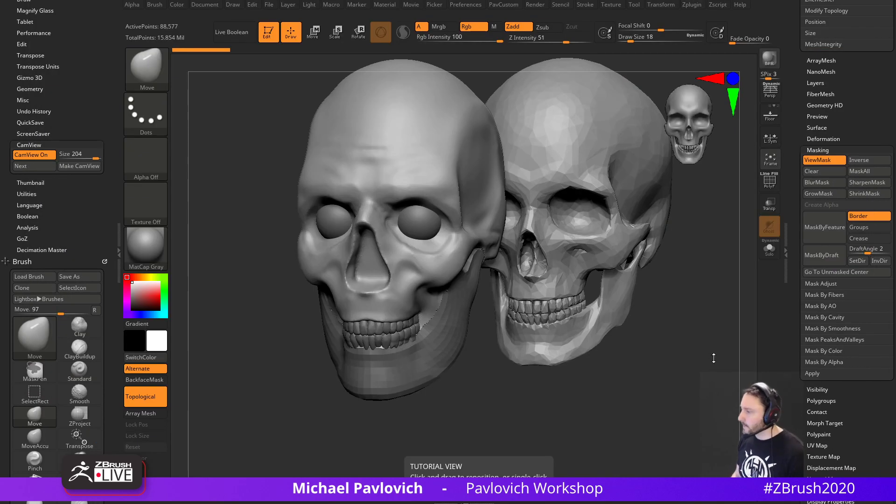
left_click_drag(714, 359, 716, 355, "shift")
key("s")
left_click(387, 324)
key("s")
left_click(380, 321)
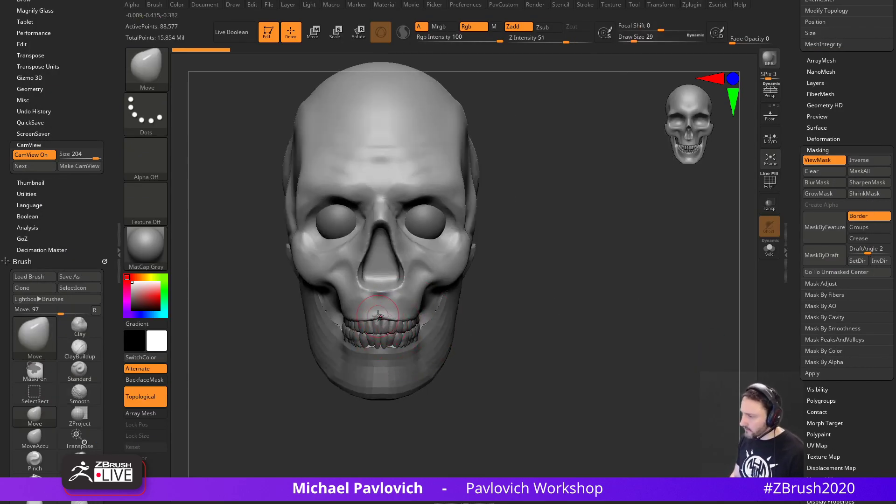
Switch to the Standard brush, make the upper skull the active subtool and isolate it with Solo.
left_click_drag(536, 291, 564, 340)
left_click(460, 302, "alt")
key("2")
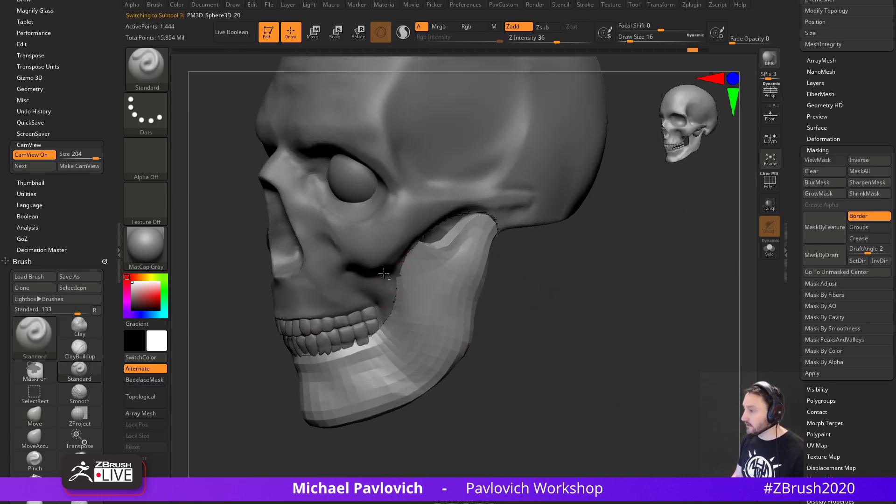
left_click(385, 274, "alt")
mouse_move(532, 300)
left_mouse_down()
mouse_move(584, 312)
mouse_move(596, 285)
mouse_move(606, 295)
left_mouse_up()
left_click(769, 248)
Choose the SelectLasso brush, hide the leftover jaw sliver beneath the upper skull and delete the hidden geometry.
left_click(152, 78, "ctrl+shift")
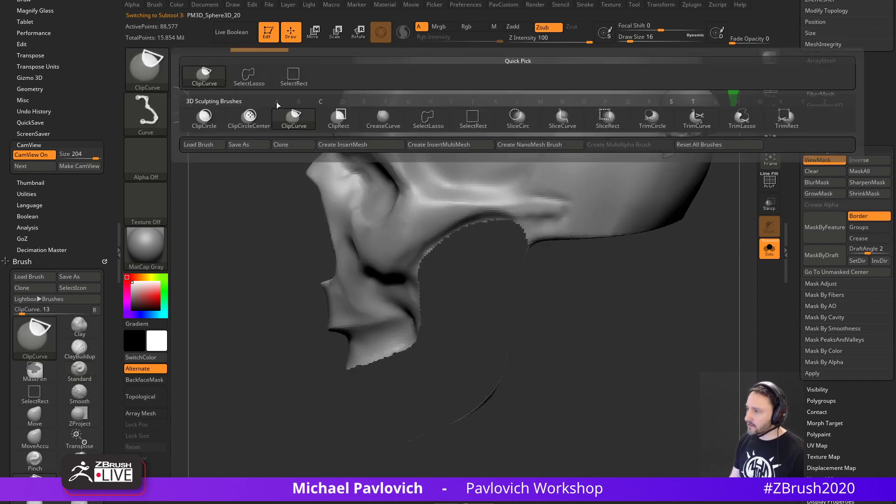
left_click(436, 121)
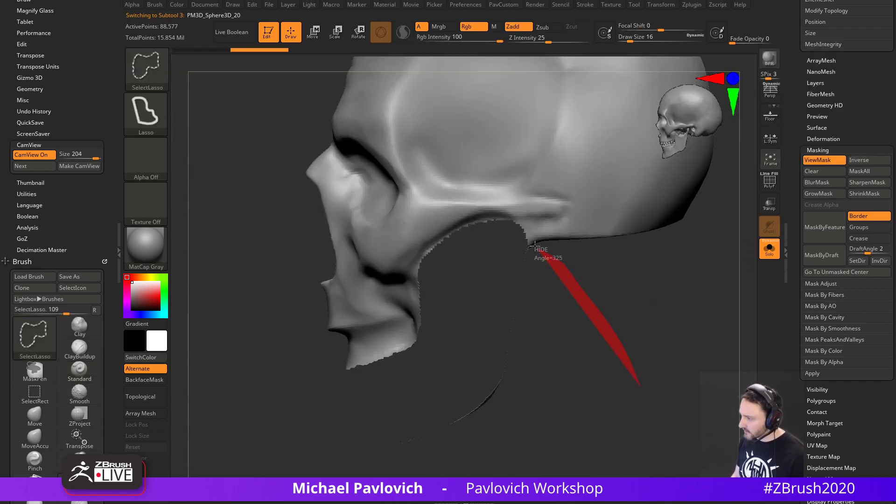
mouse_move(535, 246)
left_mouse_down("ctrl+alt+shift")
mouse_move(422, 381)
mouse_move(584, 410)
left_mouse_up("ctrl+alt+shift")
key("space")
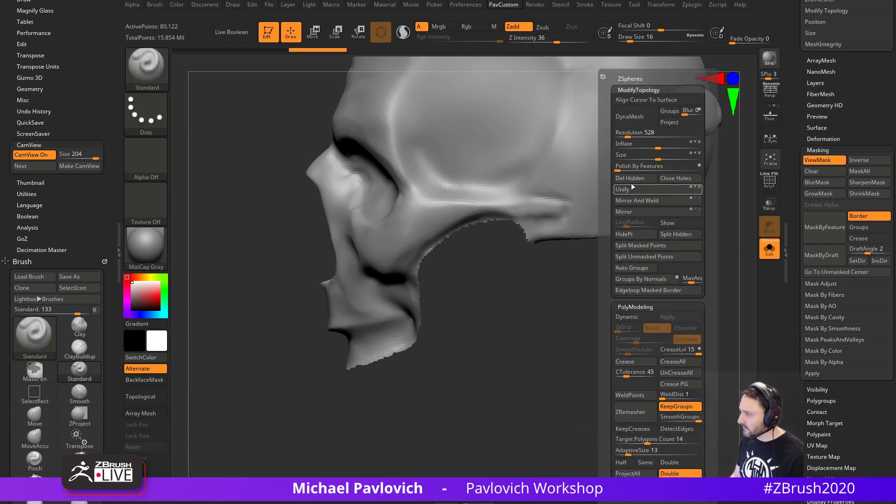
Lasso off and delete the ragged flap below the upper jaw, and apply Mirror And Weld to the skull.
mouse_move(520, 357)
left_mouse_down()
mouse_move(566, 355)
mouse_move(454, 321)
left_mouse_up()
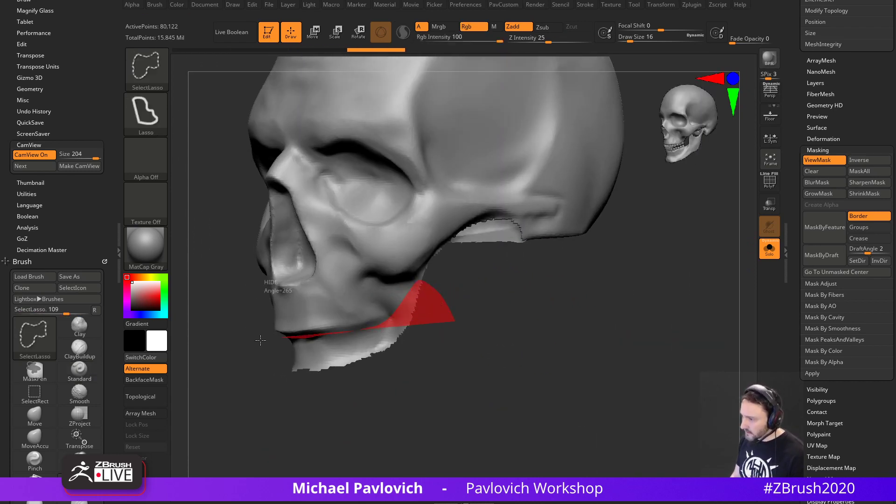
left_click_drag(260, 341, 263, 342, "ctrl+alt+shift")
key("space")
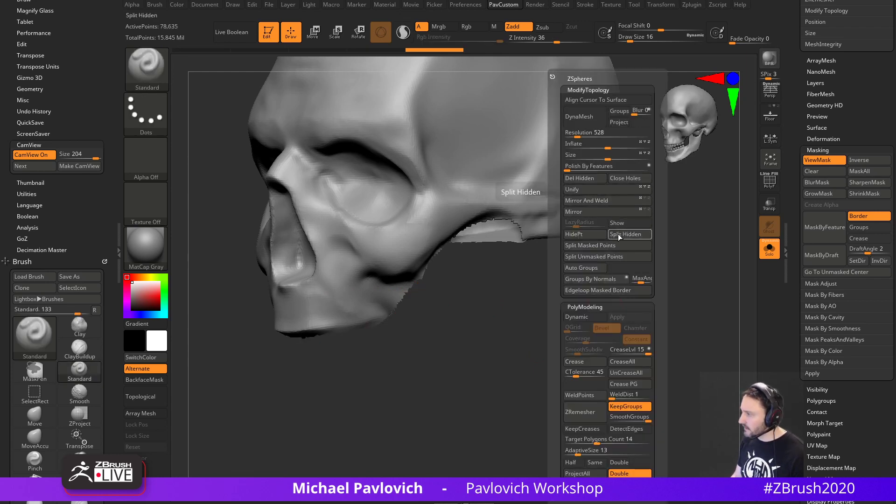
left_click(607, 199)
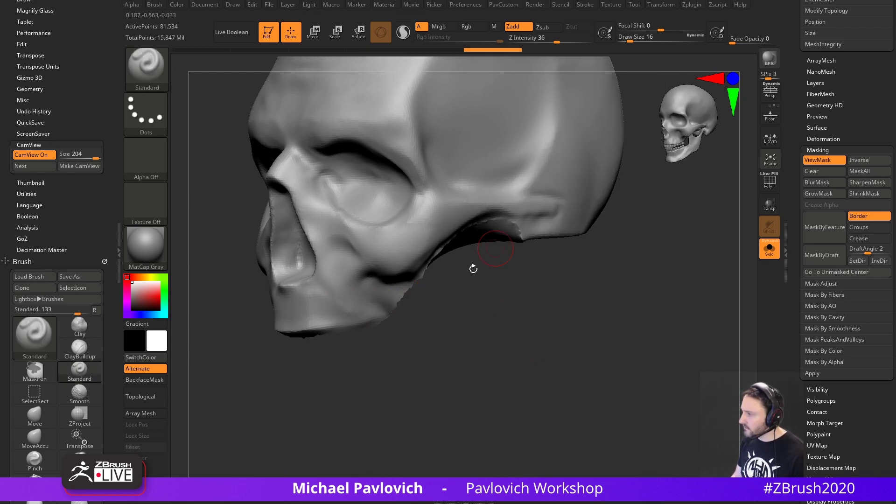
Close the open underside of the upper skull and smooth the jagged rim below the cheekbone.
left_click_drag(474, 264, 556, 288)
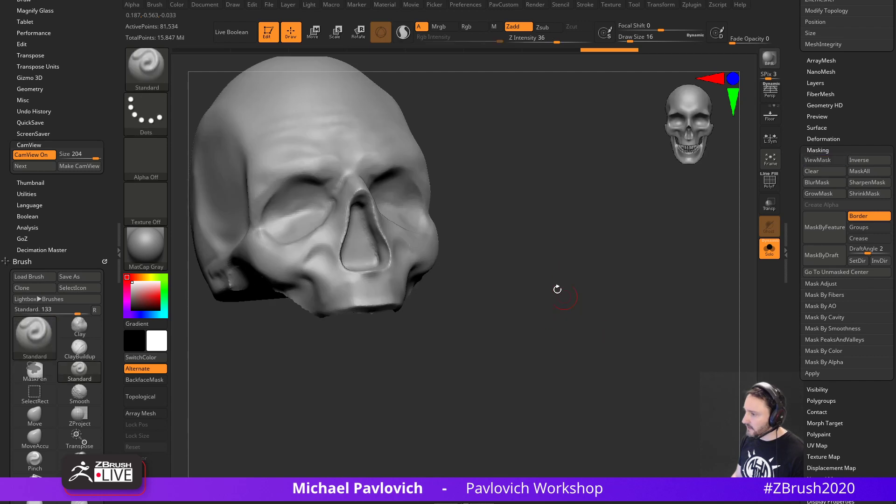
left_click_drag(516, 248, 606, 273, "alt")
key("space")
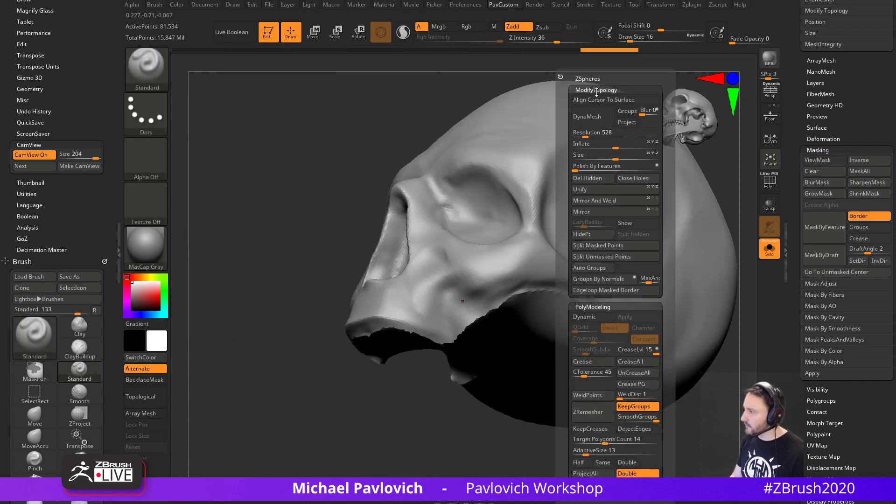
left_click(600, 125)
mouse_move(421, 415)
left_mouse_down()
mouse_move(396, 426)
mouse_move(371, 348)
left_mouse_up()
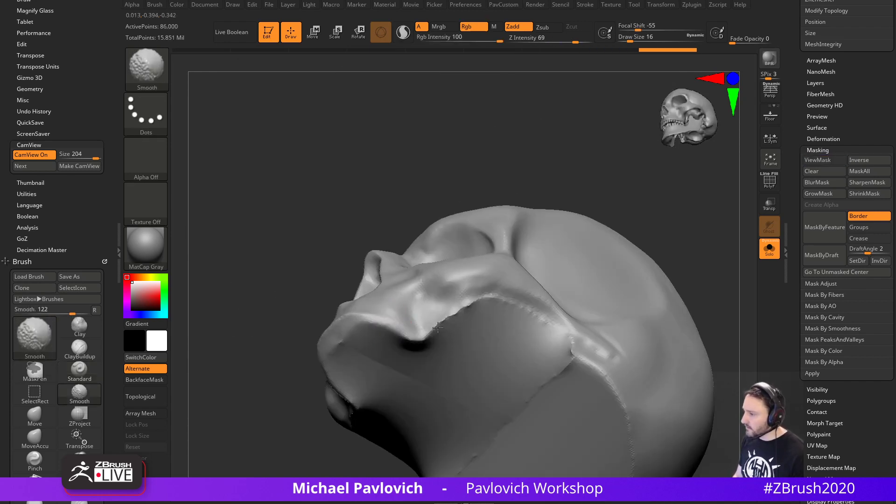
left_click_drag(500, 301, 610, 327, "shift")
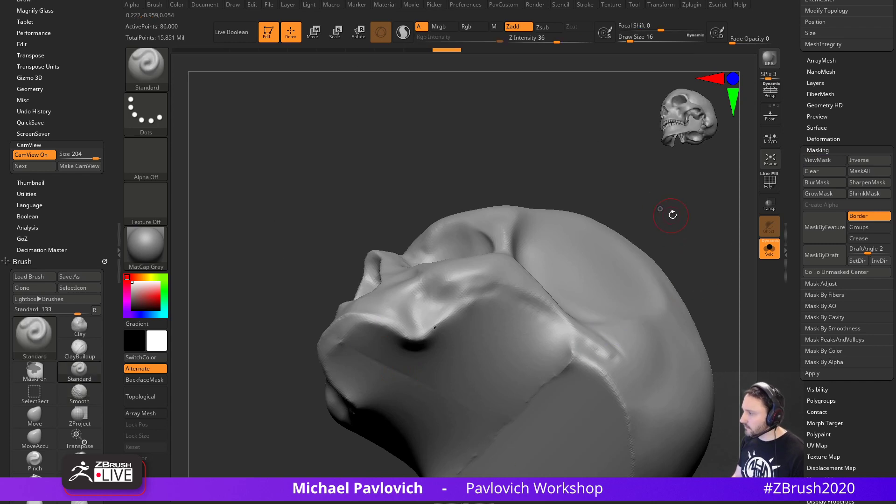
Remesh the closed upper skull with DynaMesh at resolution 528.
key("space")
left_click(653, 116)
left_click_drag(645, 236, 626, 188, "alt")
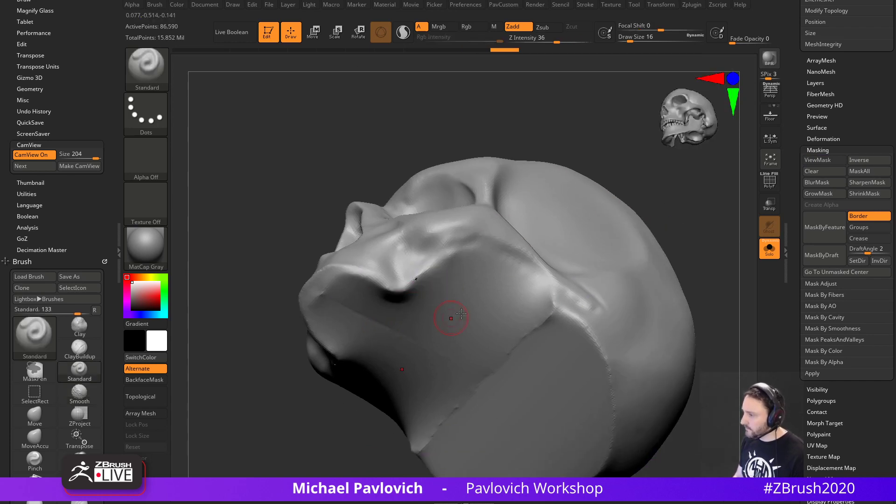
Smooth the upper skull's underside behind the upper jaw, toggling the mask display and polygroup visibility to check the surface.
key("ctrl+h")
left_click_drag(675, 236, 680, 202)
key("space")
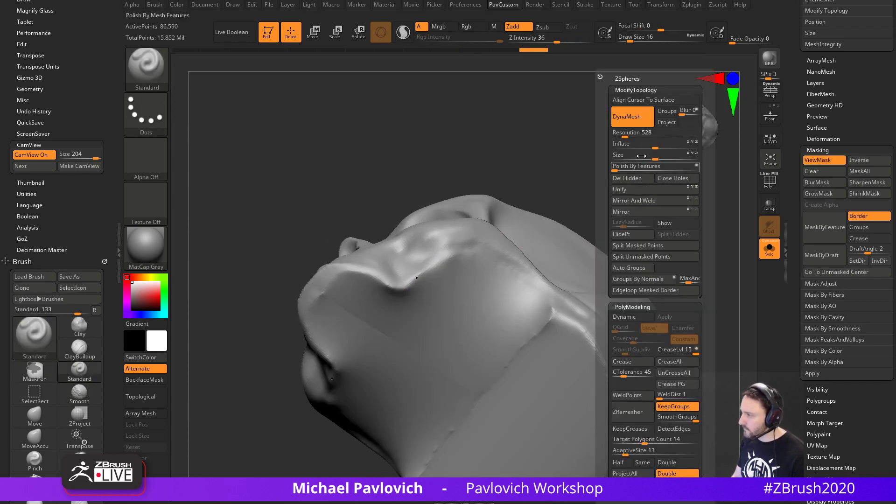
left_click_drag(384, 322, 455, 294, "shift")
key("ctrl+h")
left_click_drag(648, 244, 607, 229, "alt")
left_click(547, 245, "ctrl+shift")
left_click(656, 279, "ctrl+shift")
left_click_drag(656, 273, 682, 243)
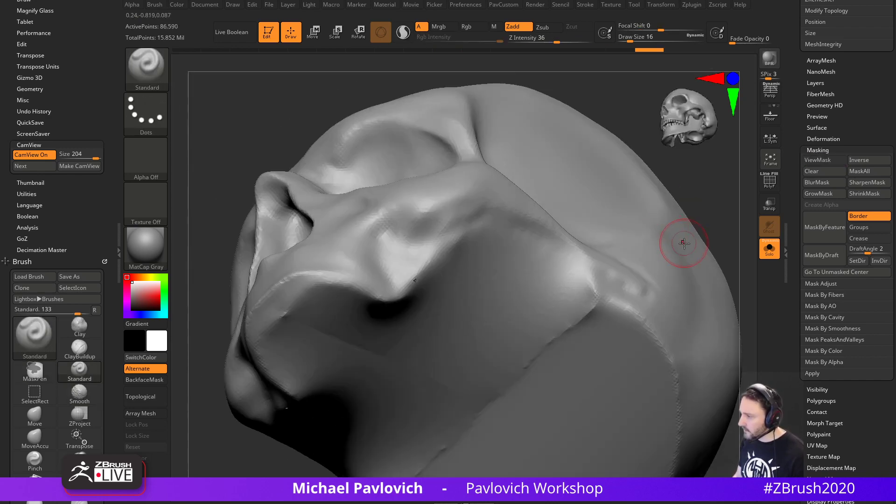
Smooth the hard edges around the flat base of the upper skull, behind the upper jaw.
key("space")
left_click(673, 180)
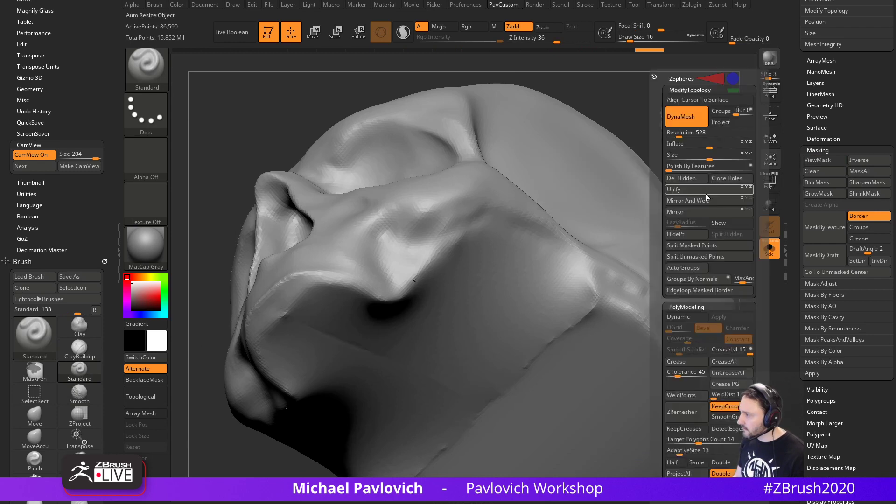
key("space")
key("ctrl")
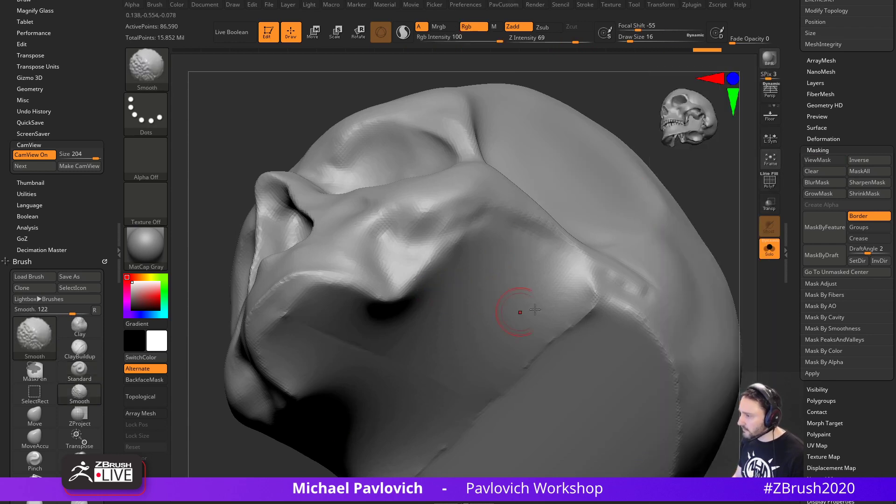
key("f")
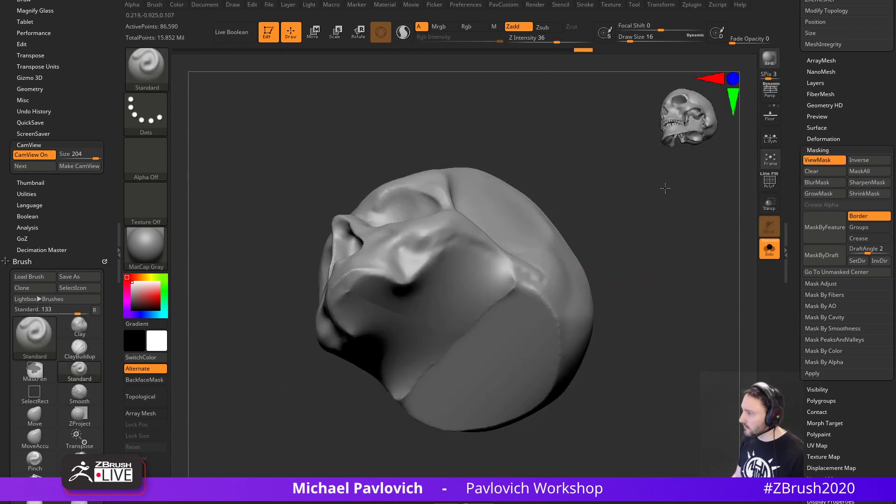
mouse_move(664, 190)
left_mouse_down()
mouse_move(770, 250)
mouse_move(668, 182)
left_mouse_up()
key("shift")
left_click_drag(475, 353, 503, 294, "shift")
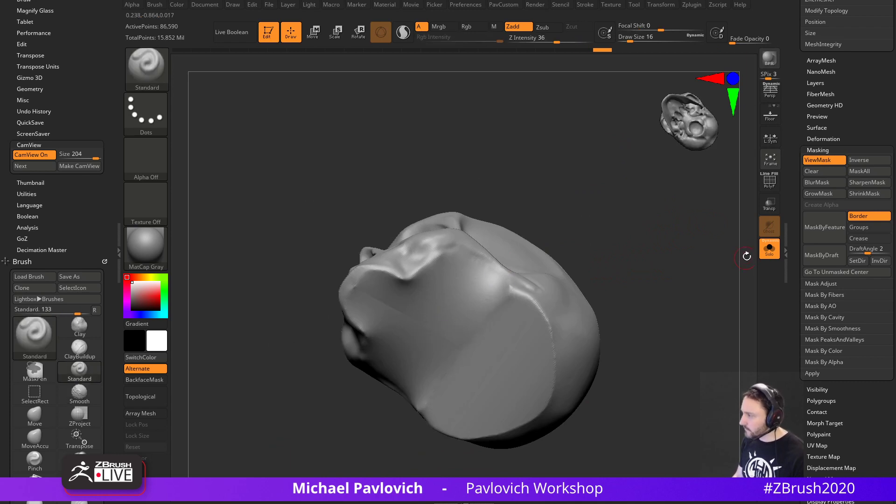
Show all subtools again and compare the cheekbone arch and temple with the reference skull from several angles.
left_click(767, 250)
mouse_move(646, 218)
left_mouse_down()
mouse_move(677, 302)
mouse_move(599, 392)
mouse_move(696, 372)
mouse_move(648, 368)
left_mouse_up()
key("s")
left_click(552, 296)
mouse_move(535, 295)
left_mouse_down("alt")
mouse_move(577, 321)
mouse_move(663, 333)
mouse_move(509, 295)
mouse_move(638, 292)
mouse_move(642, 278)
mouse_move(623, 285)
left_mouse_up("alt")
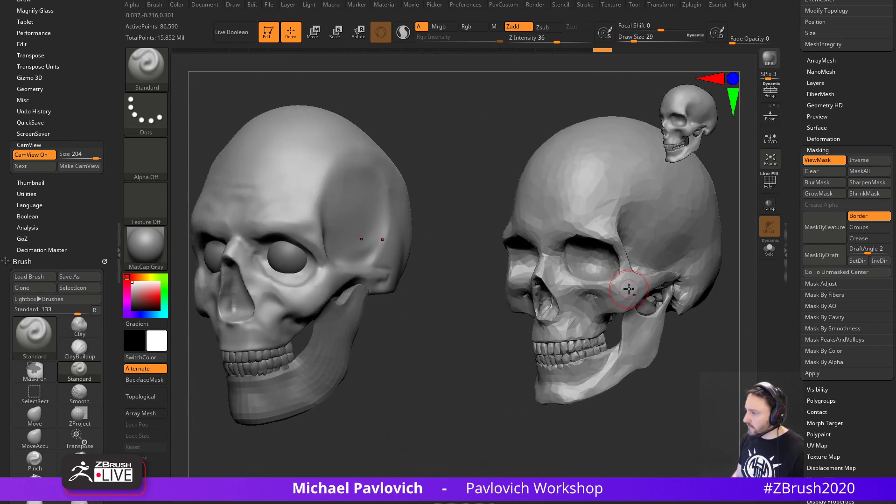
mouse_move(442, 360)
left_mouse_down()
mouse_move(464, 366)
mouse_move(418, 374)
left_mouse_up()
left_click_drag(425, 323, 520, 354, "alt")
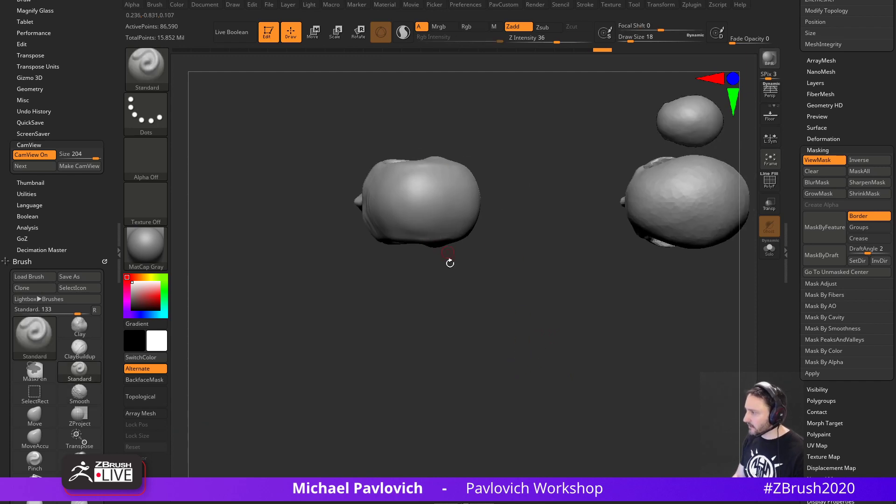
mouse_move(449, 263)
left_mouse_down()
mouse_move(540, 321)
mouse_move(524, 257)
mouse_move(656, 380)
mouse_move(678, 310)
mouse_move(647, 270)
mouse_move(569, 286)
mouse_move(581, 224)
mouse_move(594, 276)
mouse_move(580, 284)
mouse_move(564, 226)
mouse_move(560, 273)
mouse_move(523, 257)
left_mouse_up()
key("s")
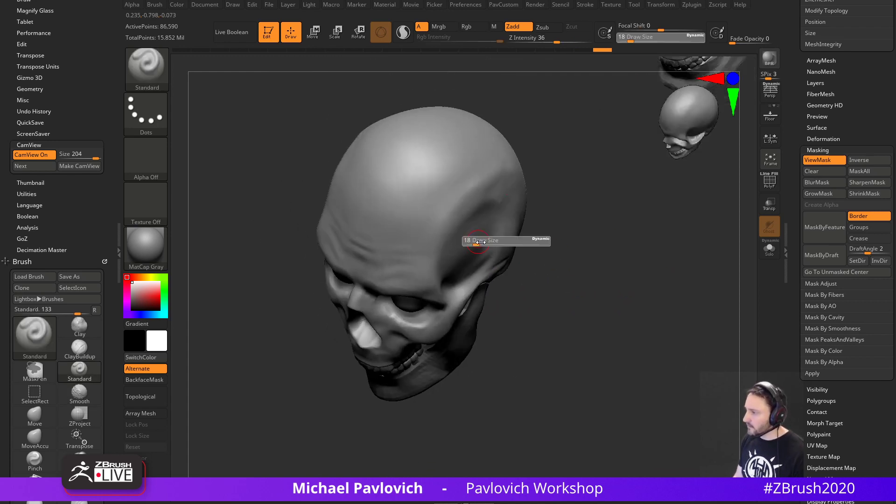
Switch to the Move brush and set its draw size to 16.
key("b")
key("m")
key("v")
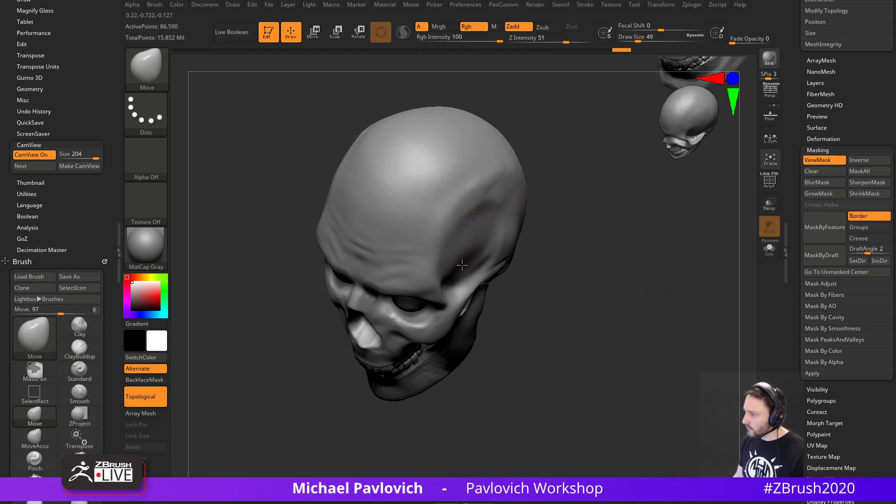
mouse_move(576, 274)
left_mouse_down()
mouse_move(512, 295)
mouse_move(601, 278)
mouse_move(614, 316)
mouse_move(613, 307)
left_mouse_up()
key("s")
left_click(508, 297)
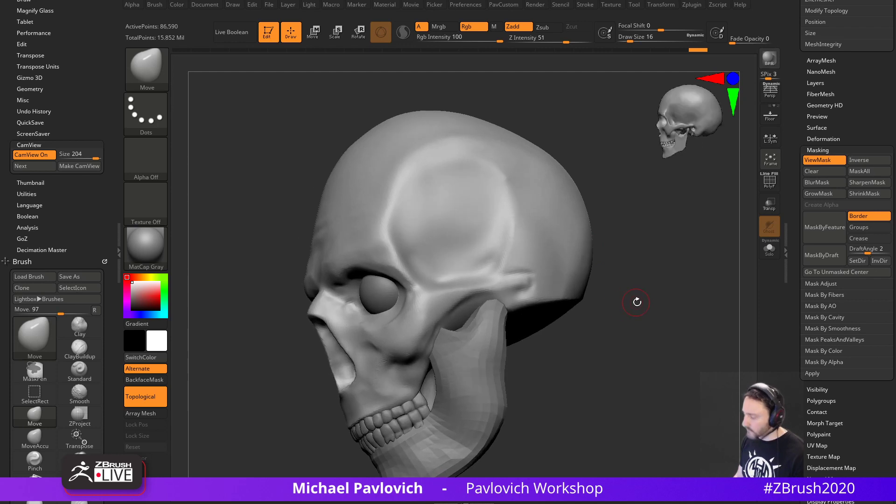
Insert a Cube primitive from IMM_Base_Primitives at the temple and split the unmasked points into a separate subtool.
key("m")
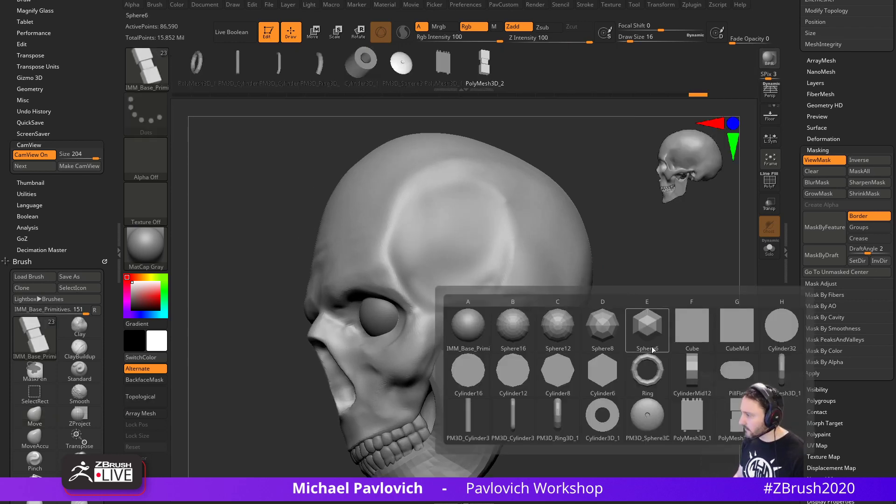
mouse_move(717, 337)
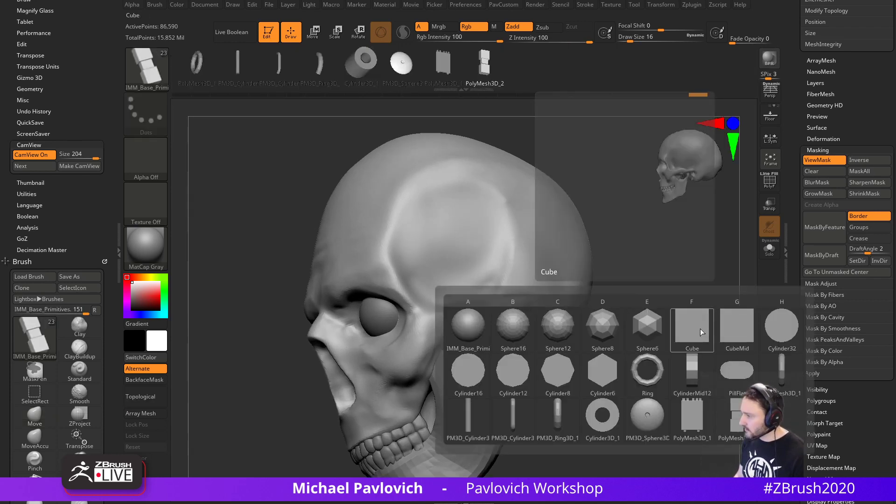
left_click_drag(607, 322, 549, 315)
left_click_drag(484, 318, 494, 320)
key("3")
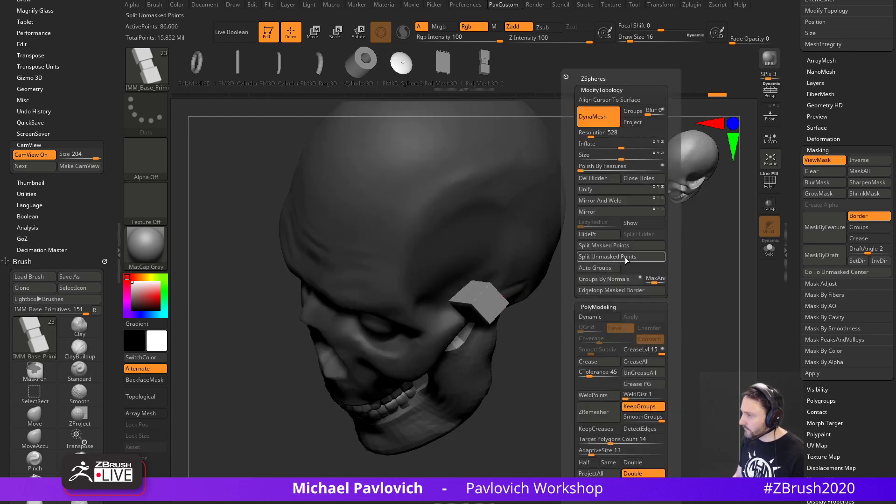
left_click(592, 245)
Undo the last gizmo transform of the inserted boxes and turn on local symmetry.
key("w")
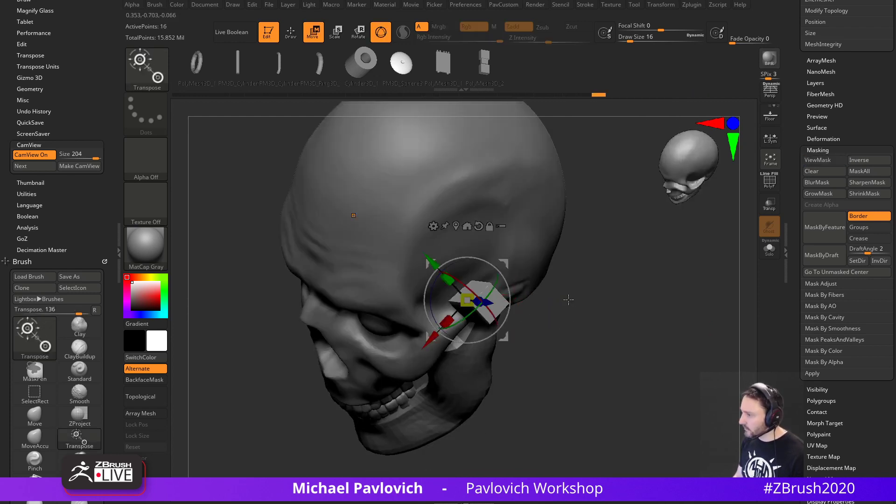
left_click_drag(479, 276, 422, 252)
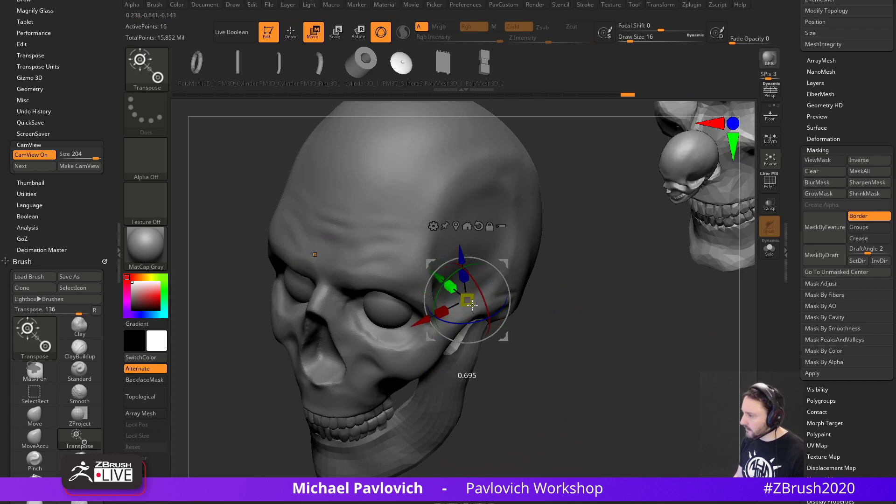
left_click_drag(457, 295, 457, 296)
key("ctrl+z")
left_click(771, 137)
left_click_drag(650, 254, 671, 237)
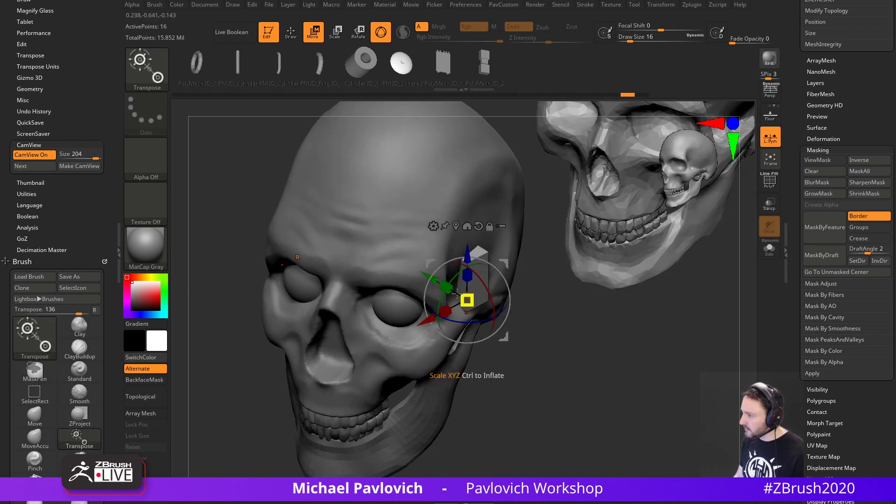
Flatten the mirrored boxes into thin plates and move and rotate them to sit inside the cheekbone arches.
left_click_drag(529, 321, 478, 280)
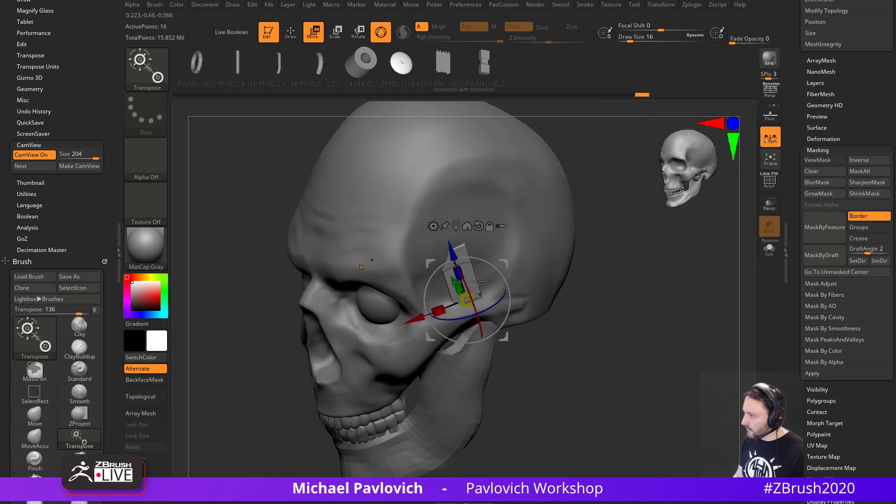
left_click_drag(591, 277, 512, 266)
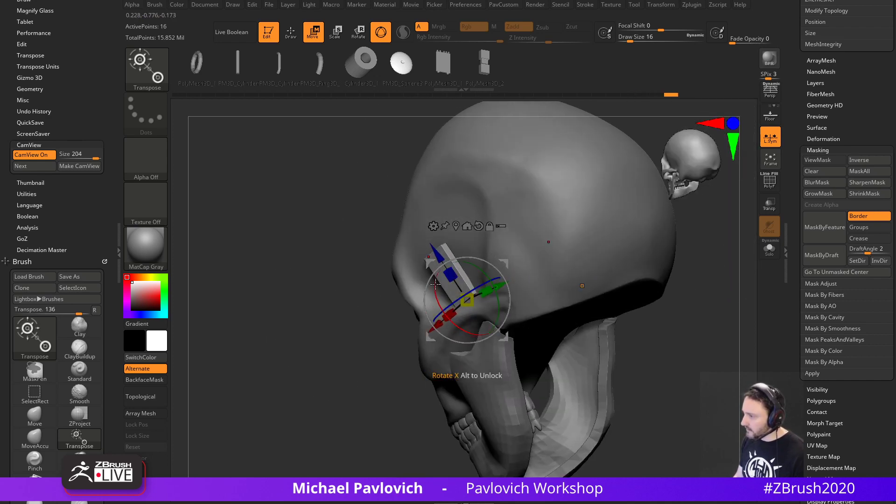
left_click_drag(435, 284, 510, 284)
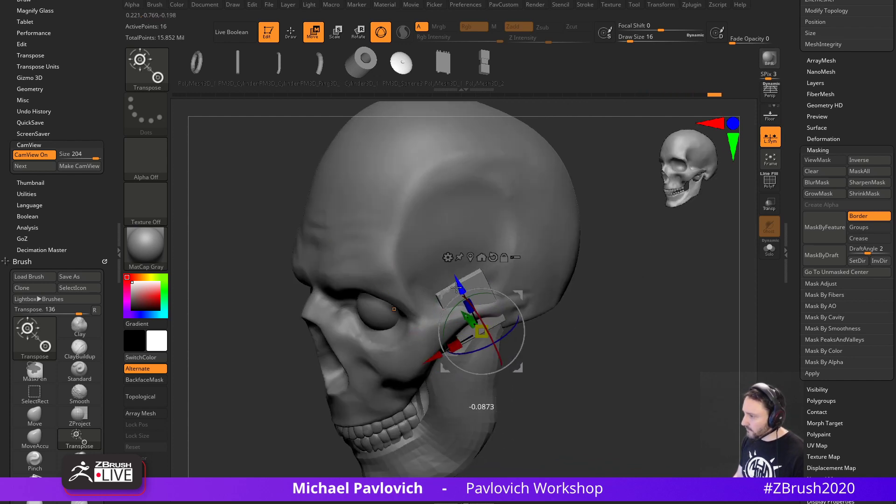
mouse_move(563, 309)
left_mouse_down()
mouse_move(515, 297)
mouse_move(587, 315)
mouse_move(464, 326)
left_mouse_up()
key("q")
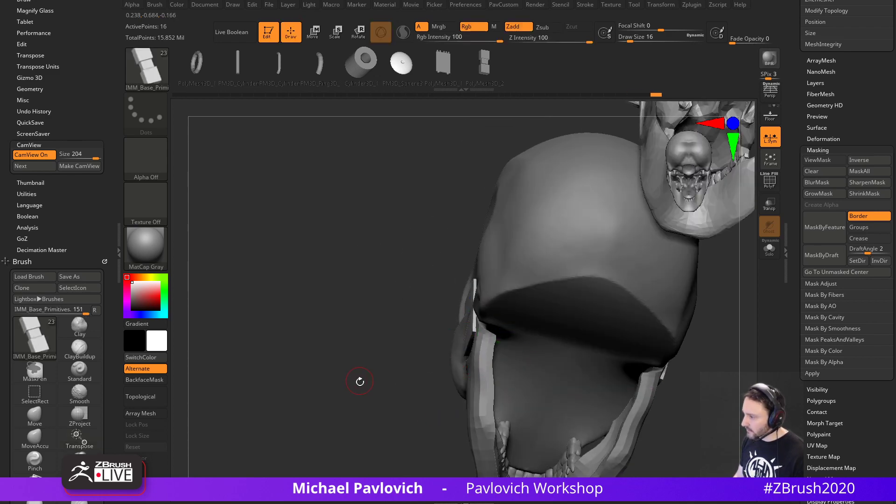
Hide every subtool except the thin plates and the upper skull.
left_click_drag(360, 381, 574, 321)
left_click_drag(797, 272, 798, 406)
left_click(887, 269, "shift")
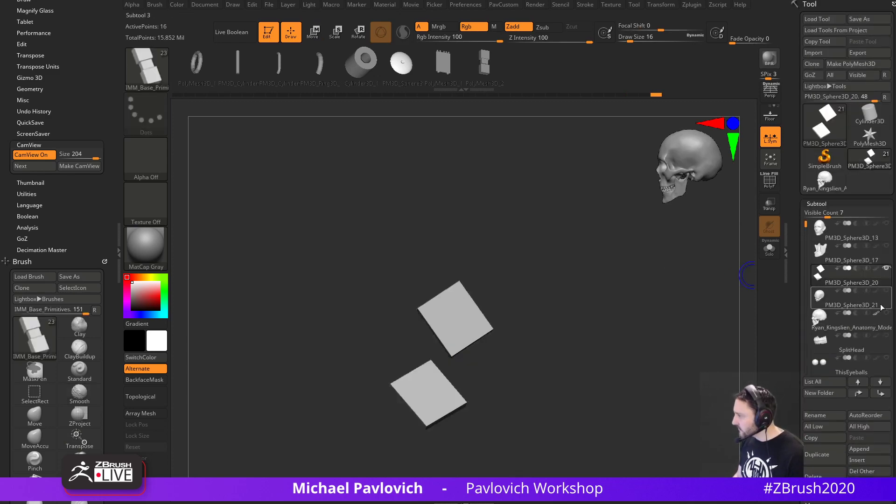
left_click(887, 292)
Move, stretch and rotate the plates so they pass upright through the gap behind each cheekbone arch.
left_click_drag(593, 326, 607, 259)
key("w")
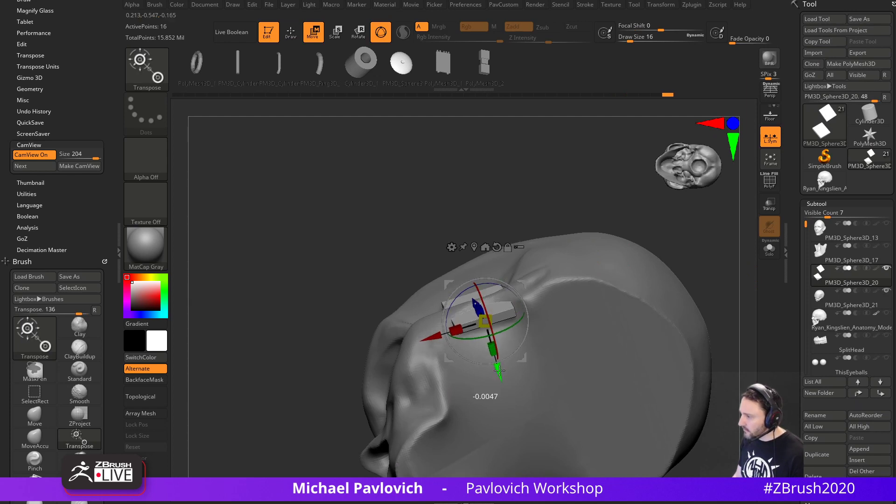
key("q")
mouse_move(514, 250)
left_mouse_down()
mouse_move(578, 304)
mouse_move(660, 304)
mouse_move(655, 295)
left_mouse_up()
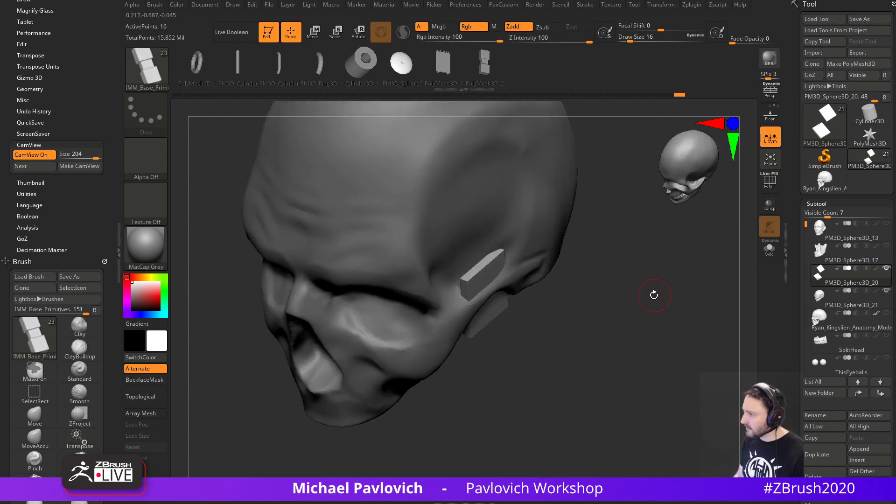
key("w")
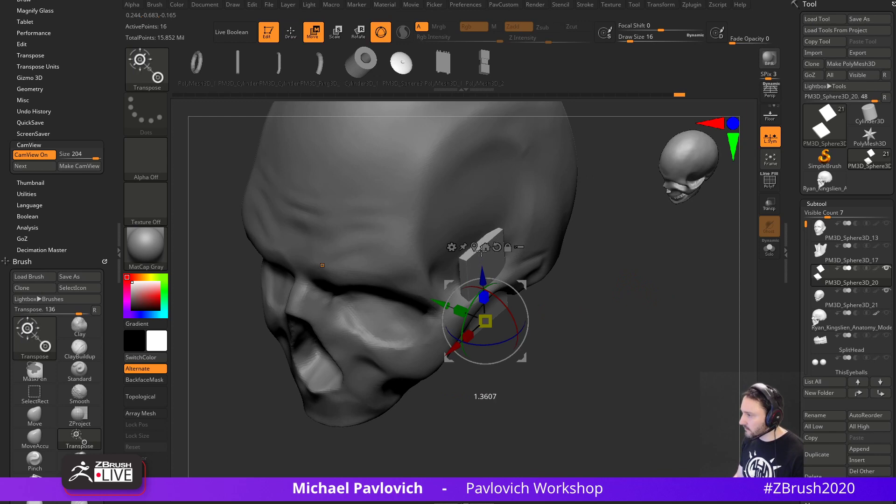
right_click_drag(482, 253, 488, 218)
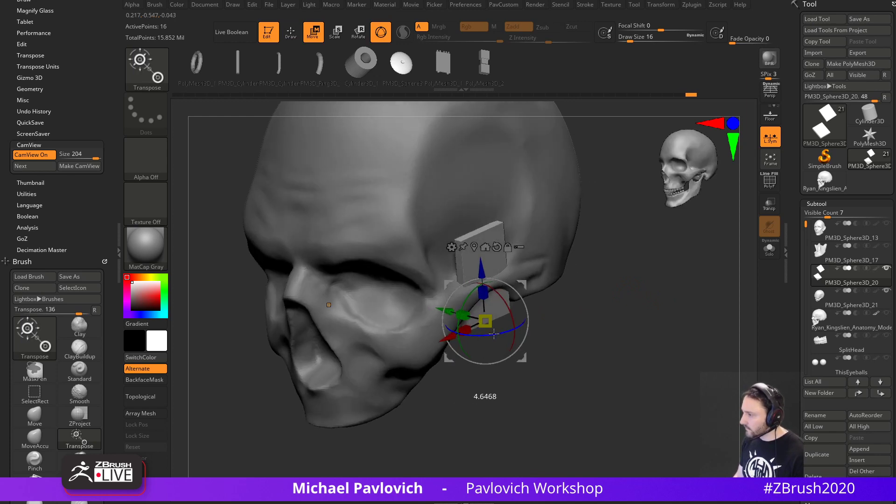
key("q")
Place the plates below the upper skull as a subtracting subtool and preview the cut with Live Boolean, switching it off again.
mouse_move(582, 296)
left_mouse_down()
mouse_move(649, 320)
mouse_move(663, 313)
left_mouse_up()
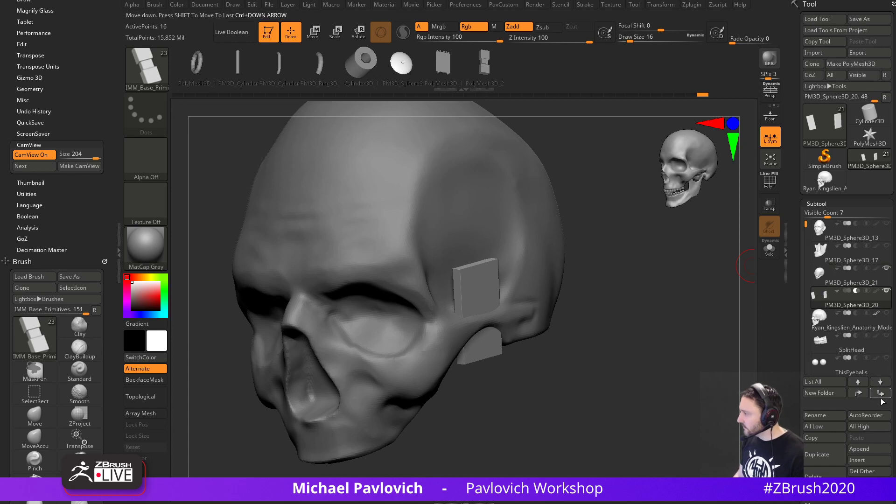
left_click(233, 33)
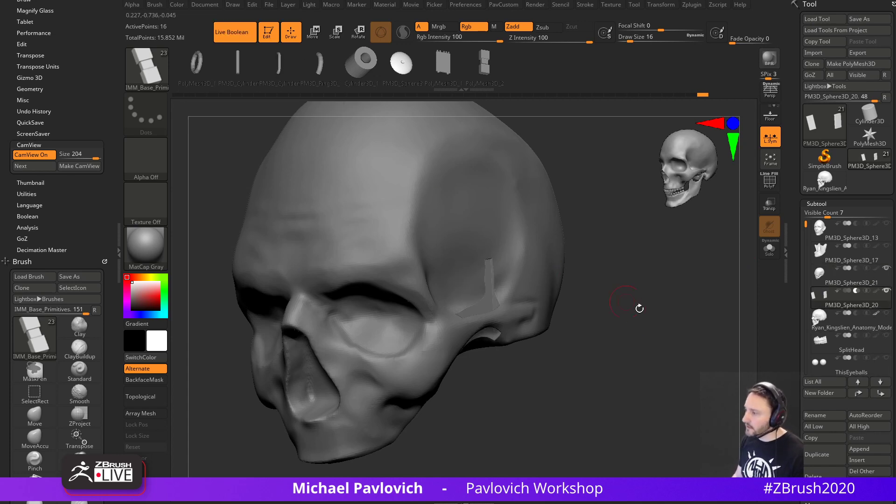
left_click_drag(640, 308, 658, 306)
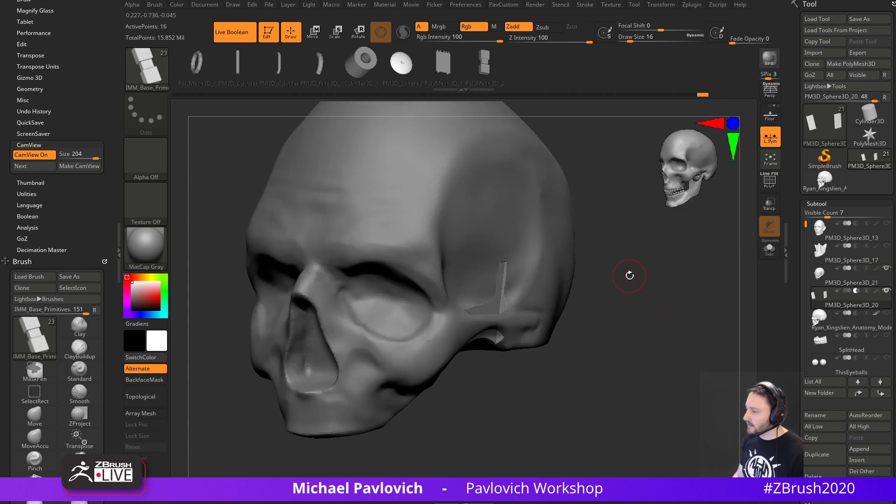
left_click_drag(630, 276, 641, 297)
left_click(238, 41)
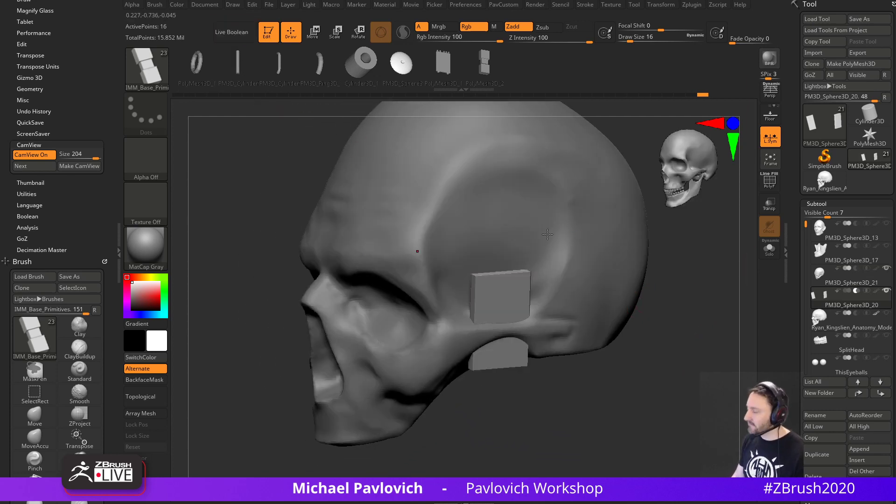
Merge the subtracting plates into the upper skull and re-DynaMesh to cut slots behind the cheekbone arches.
left_click(853, 283)
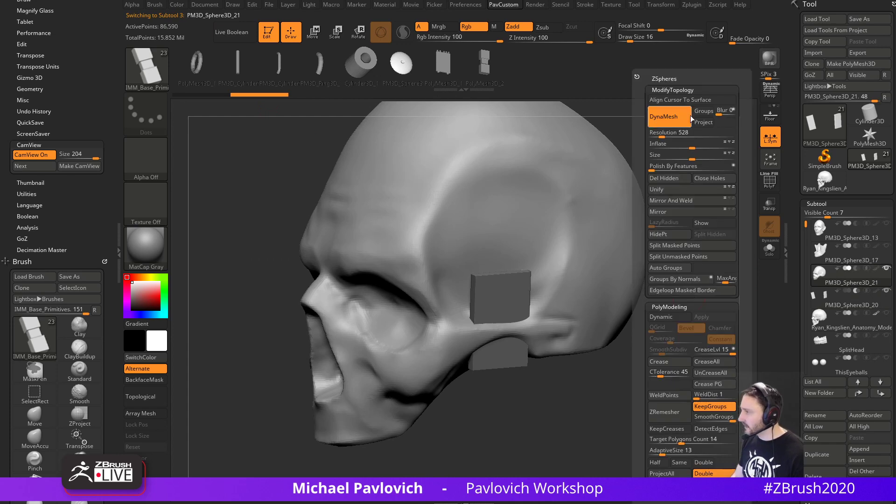
left_click_drag(682, 388, 685, 368)
key("ctrl+e")
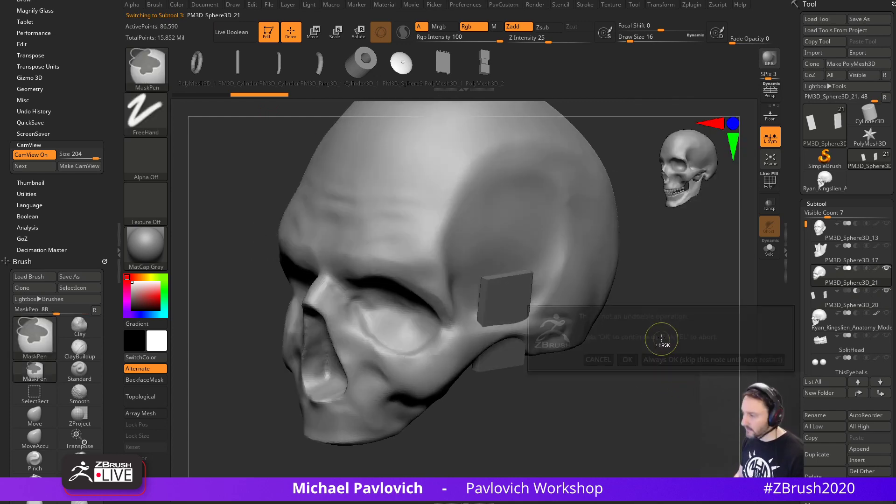
left_click(660, 359)
left_click_drag(705, 374, 666, 340)
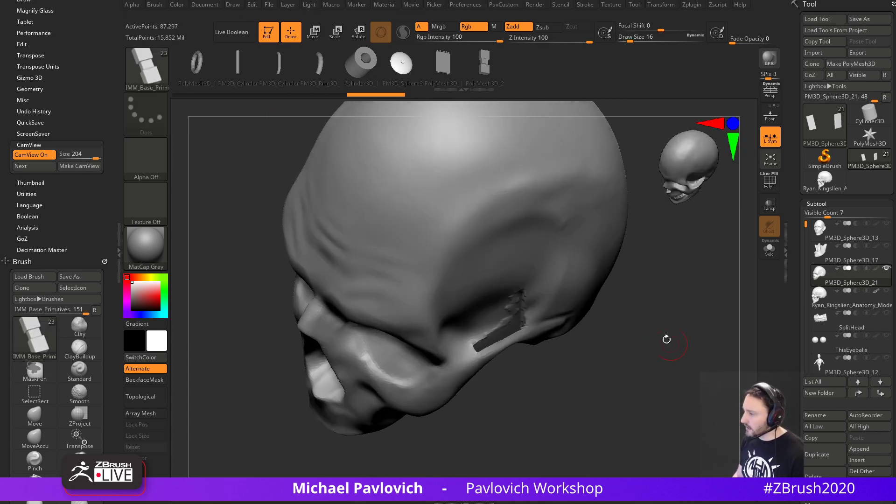
Smooth the jagged edges of the new slot behind the cheekbone, from above and from the underside.
left_click_drag(506, 304, 524, 315, "shift")
left_click_drag(602, 334, 607, 367)
left_click_drag(540, 312, 490, 342, "shift")
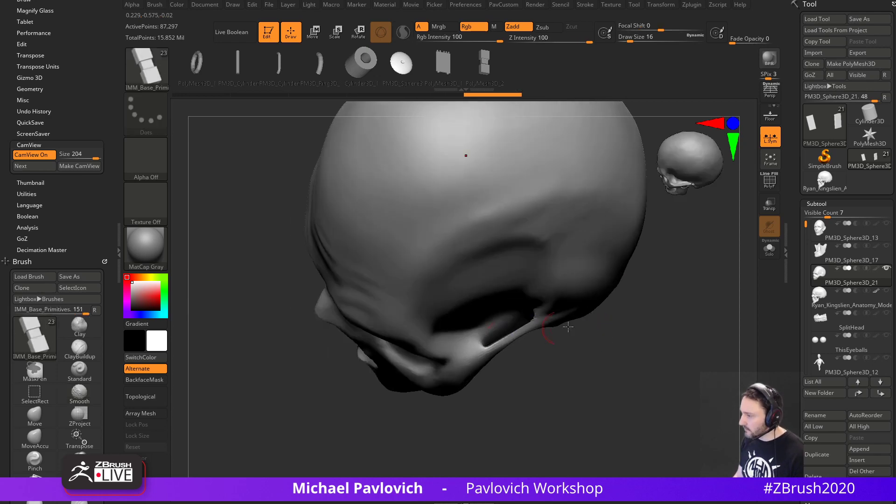
left_click_drag(581, 339, 560, 280)
mouse_move(612, 357)
left_mouse_down()
mouse_move(649, 298)
mouse_move(647, 270)
left_mouse_up()
mouse_move(534, 322)
left_mouse_down("shift")
mouse_move(472, 330)
mouse_move(532, 323)
left_mouse_up("shift")
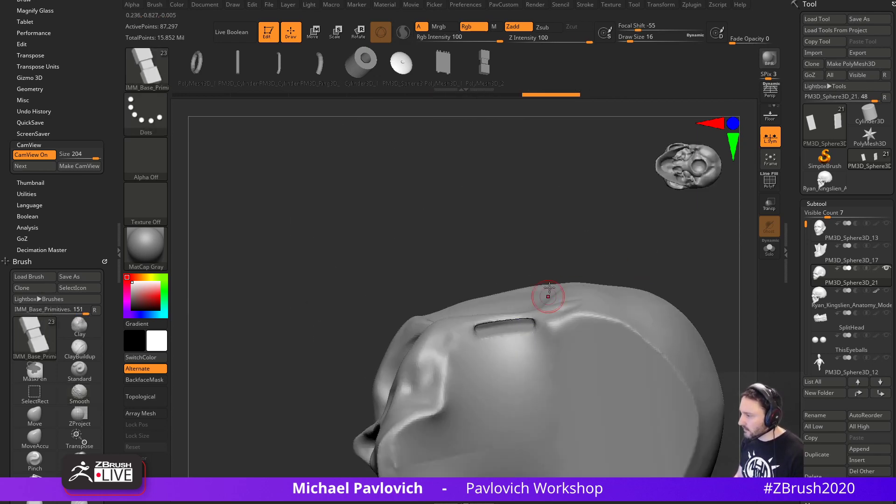
Thicken the cheekbone arch outside the slot with the Inflat brush at draw size 35, and reduce the draw size to 23.
left_click_drag(564, 285, 634, 323)
key("b")
key("i")
key("n")
left_click_drag(577, 307, 548, 312)
key("s")
left_click_drag(540, 323, 537, 358)
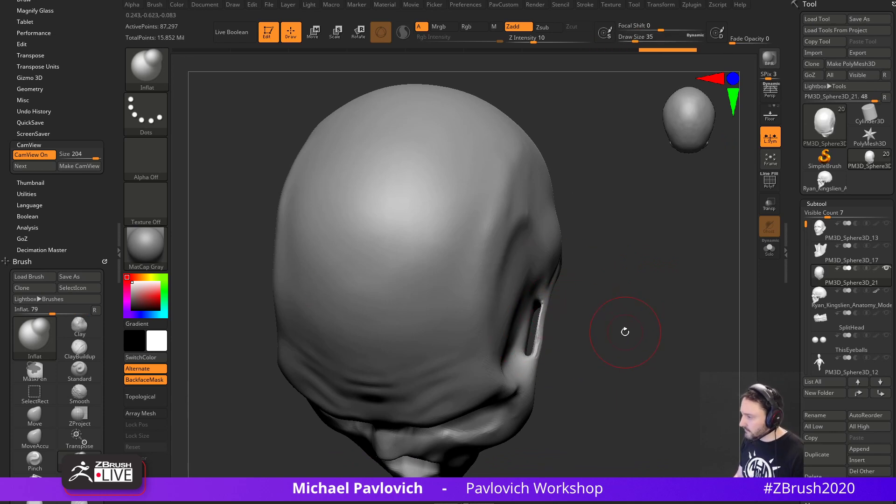
mouse_move(625, 332)
left_mouse_down()
mouse_move(610, 304)
mouse_move(611, 322)
left_mouse_up()
mouse_move(610, 322)
left_mouse_down("alt")
mouse_move(616, 308)
mouse_move(617, 317)
left_mouse_up("alt")
key("s")
left_click_drag(615, 329, 619, 346)
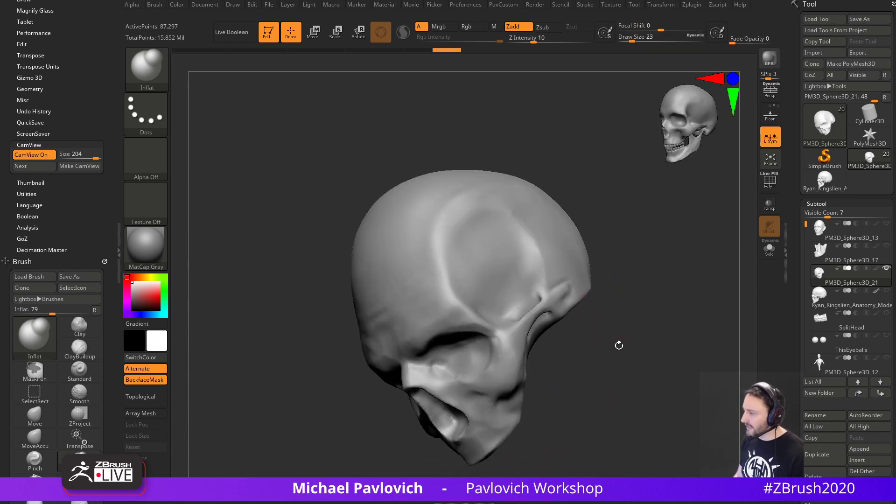
Undo the most recent sculpting strokes around the cheekbone arch and its slot on the upper skull.
key("ctrl")
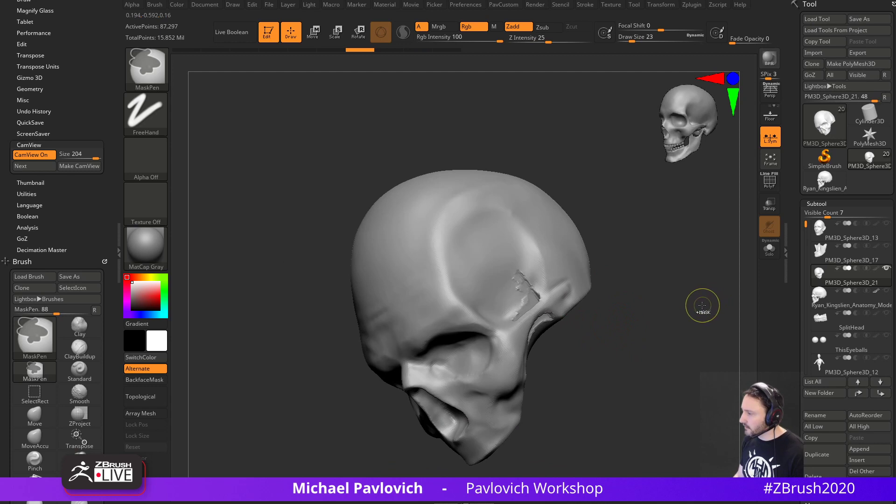
key("ctrl+z")
key("ctrl+z")
key("ctrl+z")
key("ctrl+z")
key("ctrl+z")
mouse_move(700, 307)
left_mouse_down()
mouse_move(698, 320)
mouse_move(691, 303)
left_mouse_up()
key("1")
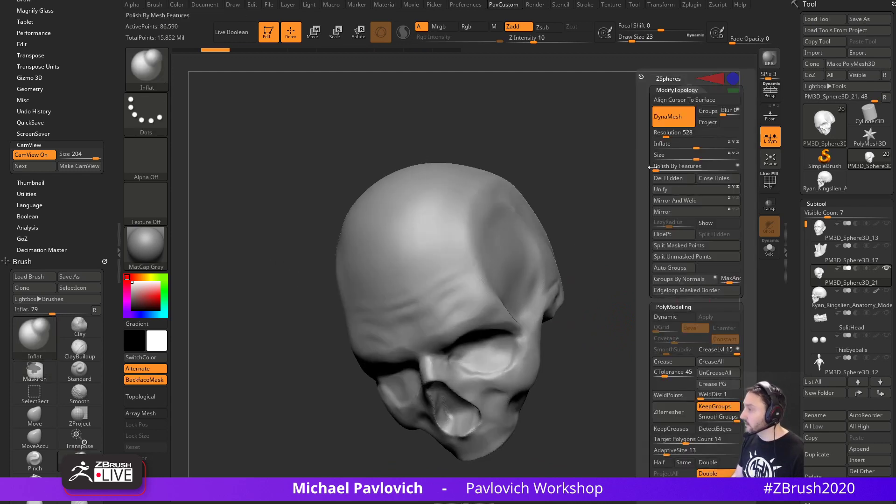
left_click_drag(625, 310, 577, 310)
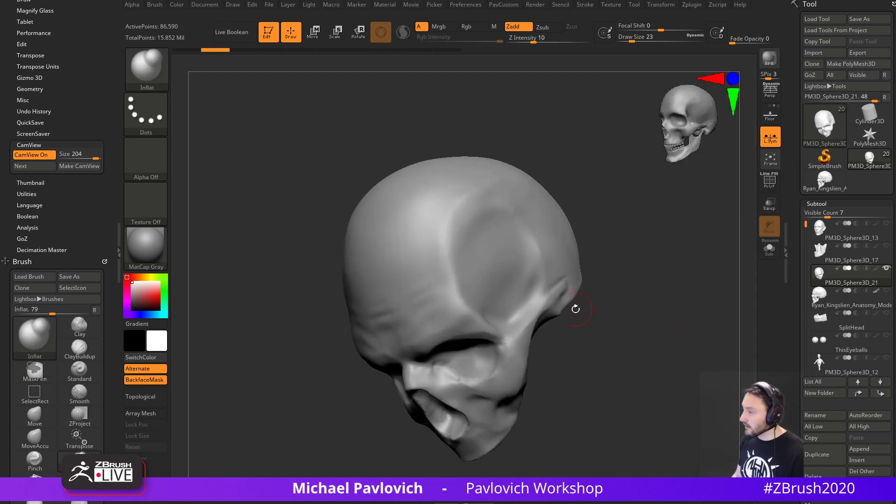
left_click_drag(757, 244, 663, 323)
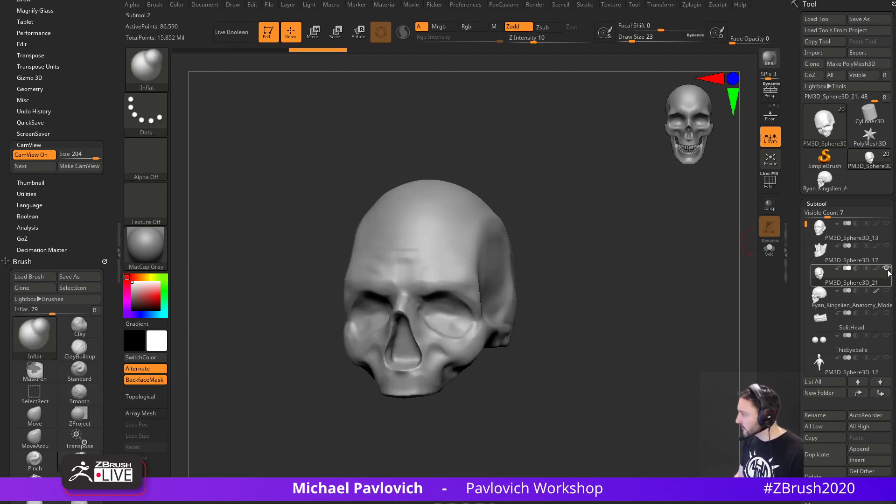
Delete the reference anatomy skull subtool.
left_click(875, 299)
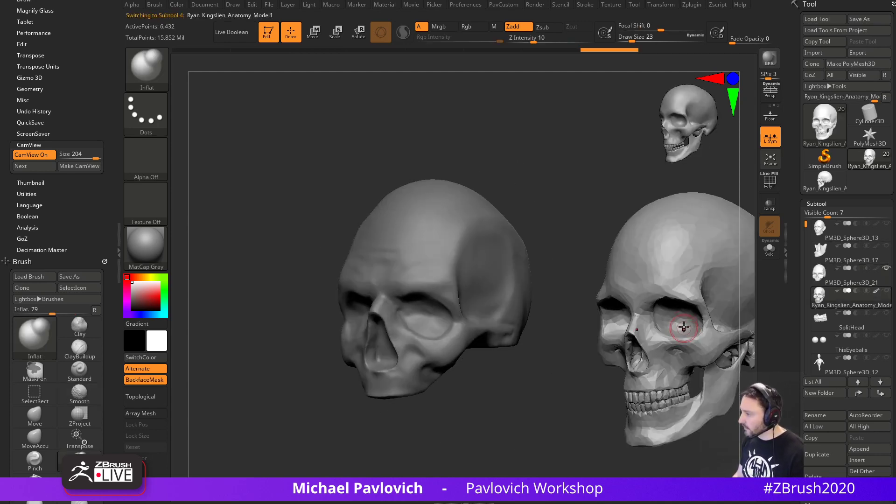
left_click_drag(808, 349, 795, 316)
left_click(823, 398)
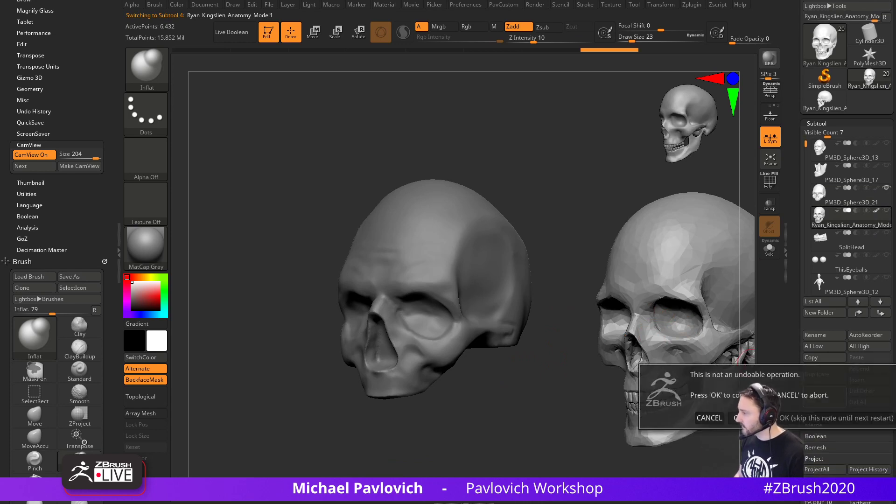
left_click(836, 418)
left_click_drag(544, 320, 699, 236)
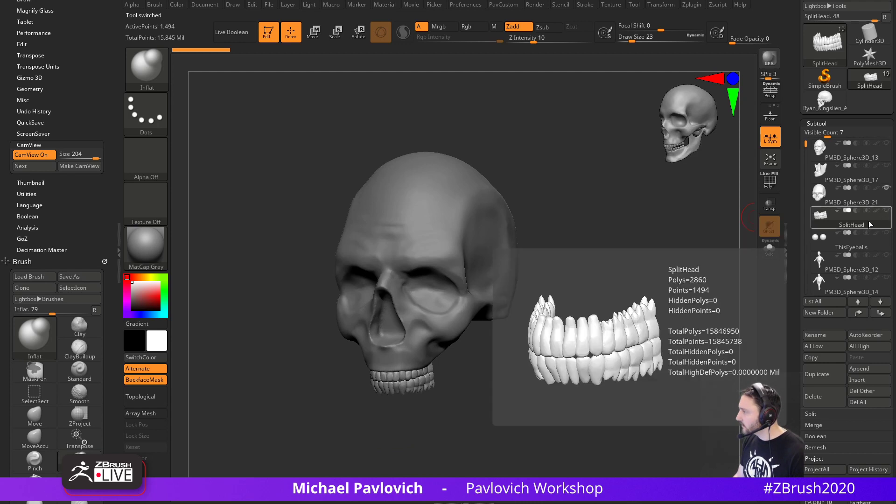
Show the eyeballs and lower jaw with the upper skull, and move the PM3D_Sphere3D_12 body to the head of the subtool list.
left_click(887, 233)
left_click(888, 165)
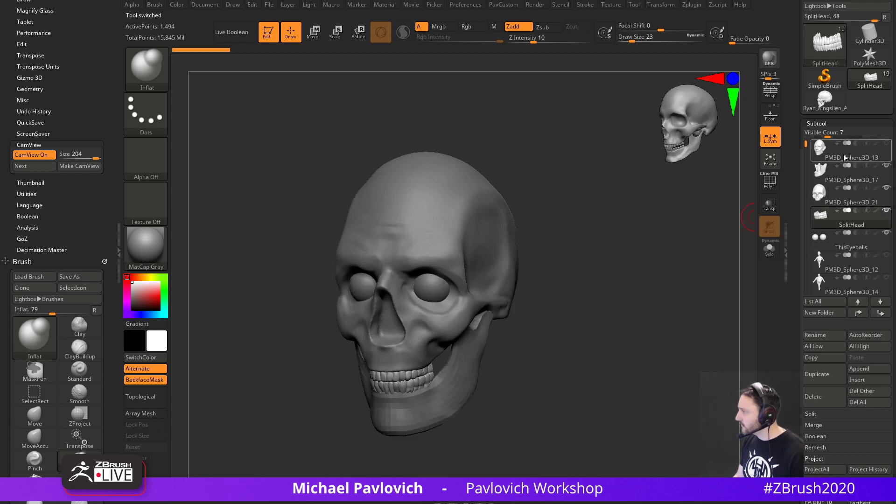
left_click_drag(804, 145, 804, 168)
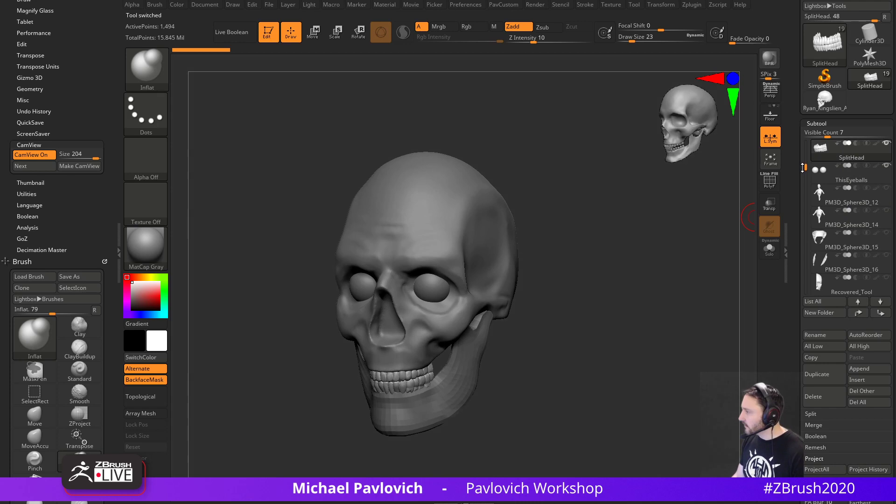
left_click(850, 201)
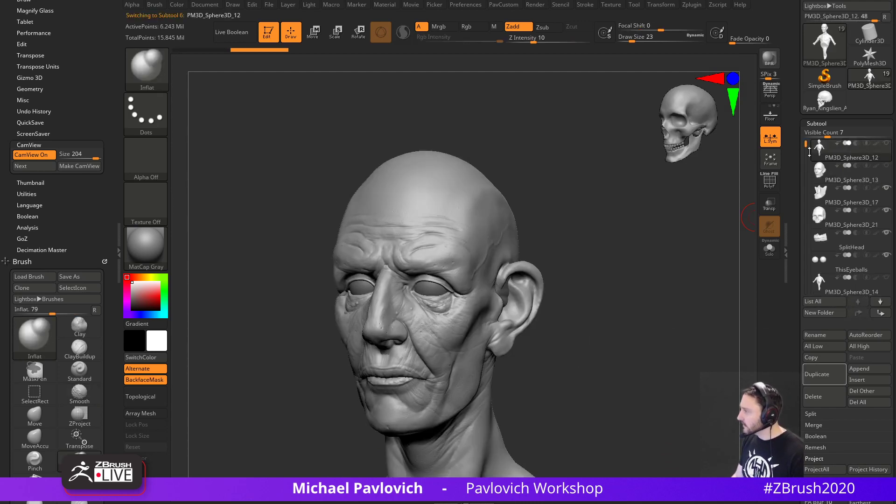
left_click_drag(681, 227, 710, 196, "alt")
left_click_drag(796, 164, 822, 237)
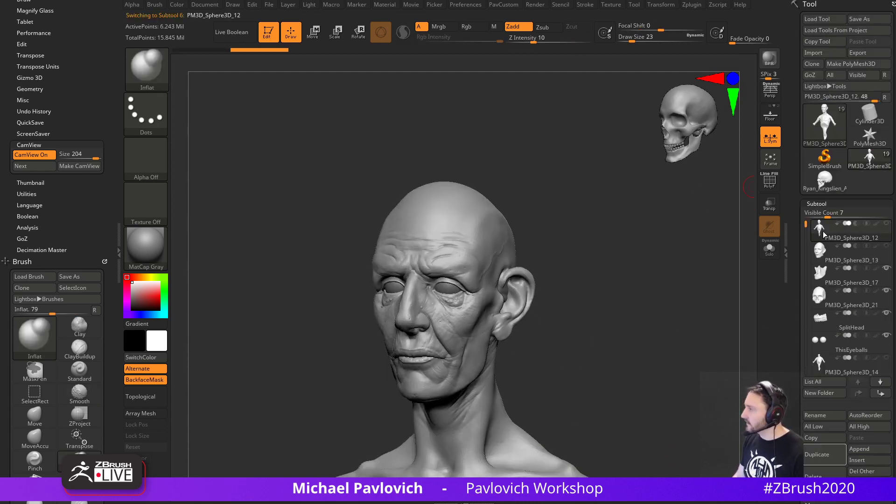
Save the tool as MechanicalSkull in the Gauntly folder.
left_click(867, 23)
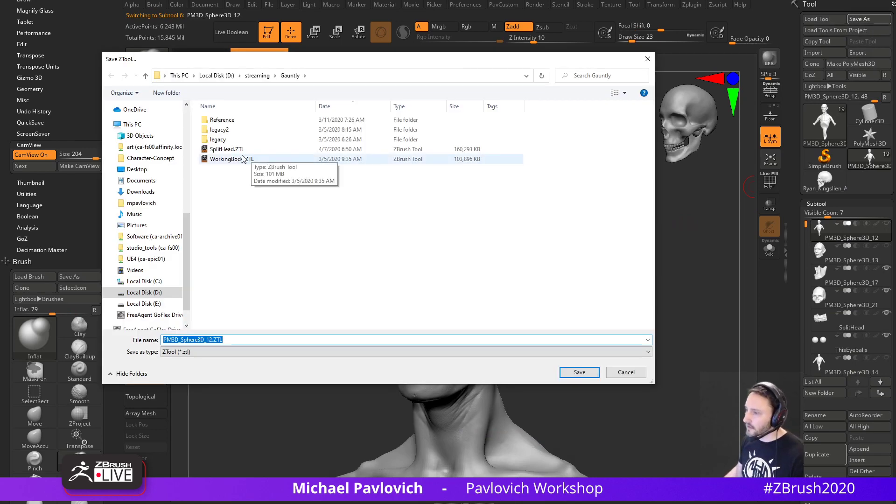
left_click(231, 152)
double_click(382, 340)
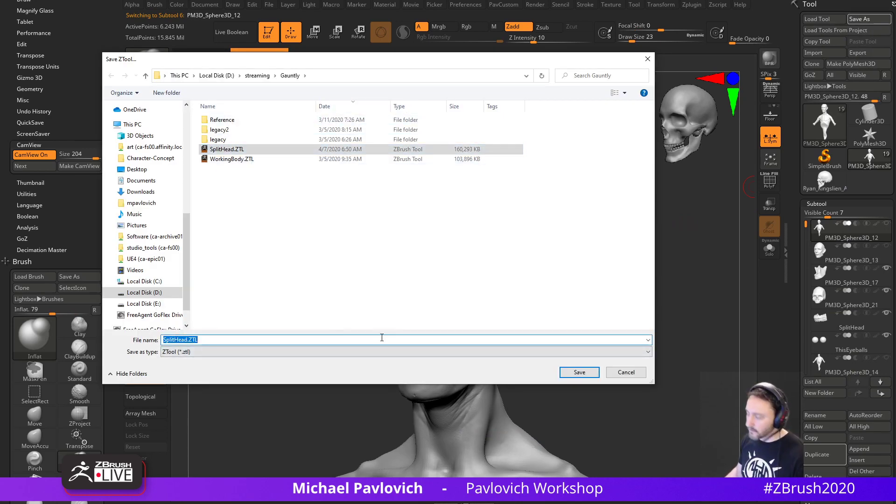
type("Mechanic")
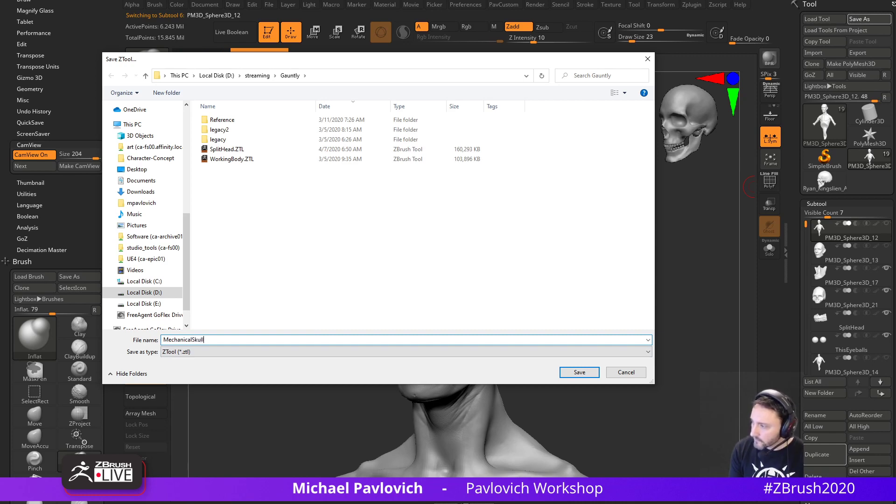
type("alSkull")
key("Return")
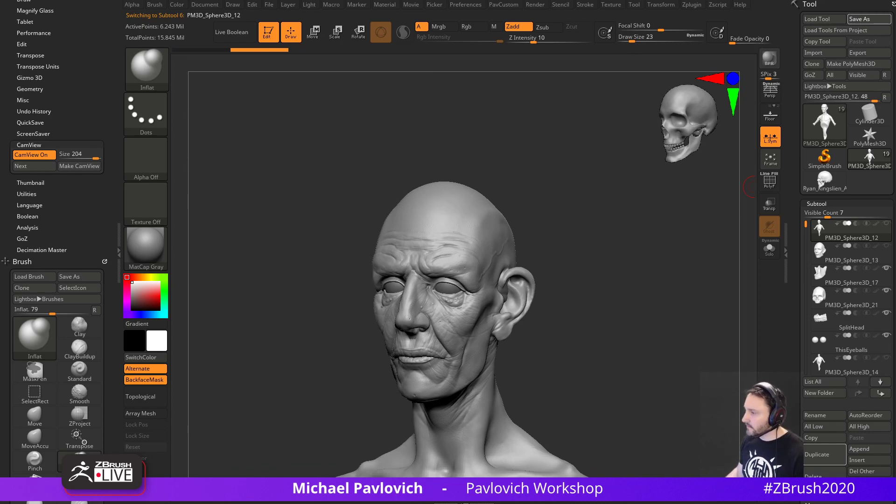
Delete the full-body subtool MechanicalSkull.
left_click_drag(547, 159, 563, 153)
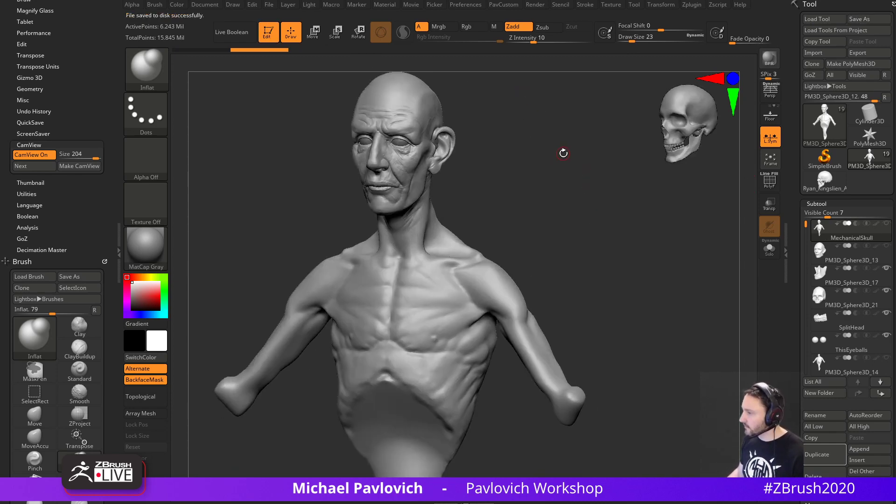
left_click_drag(607, 209, 629, 274, "alt")
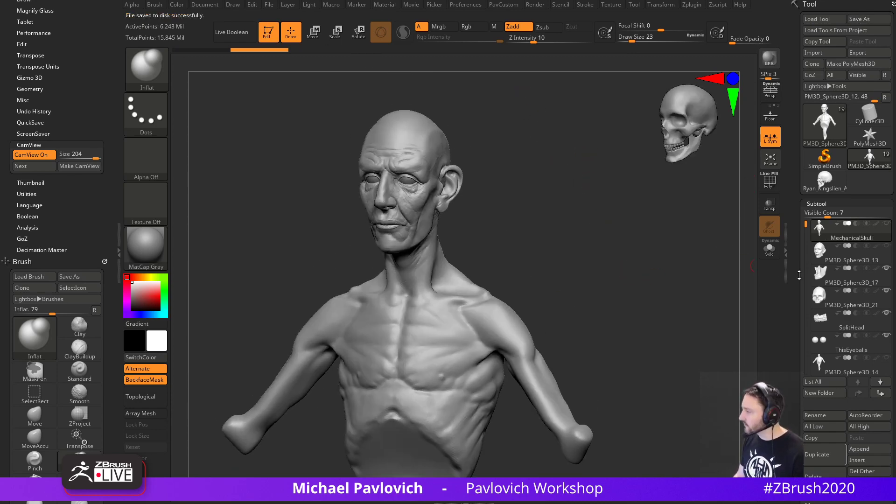
left_click_drag(800, 276, 814, 224)
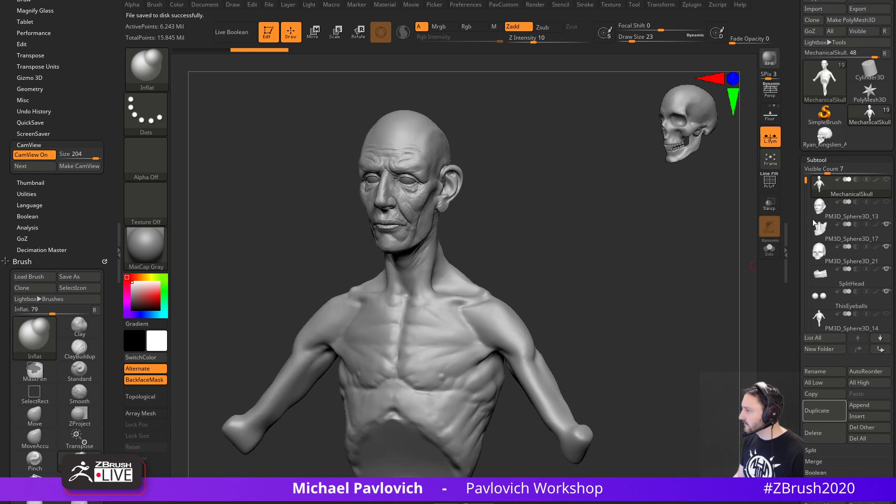
left_click(825, 436)
Isolate the wrinkled head PM3D_Sphere3D_13 in solo mode and delete that subtool.
left_click_drag(712, 330, 713, 366, "alt")
left_click(769, 249)
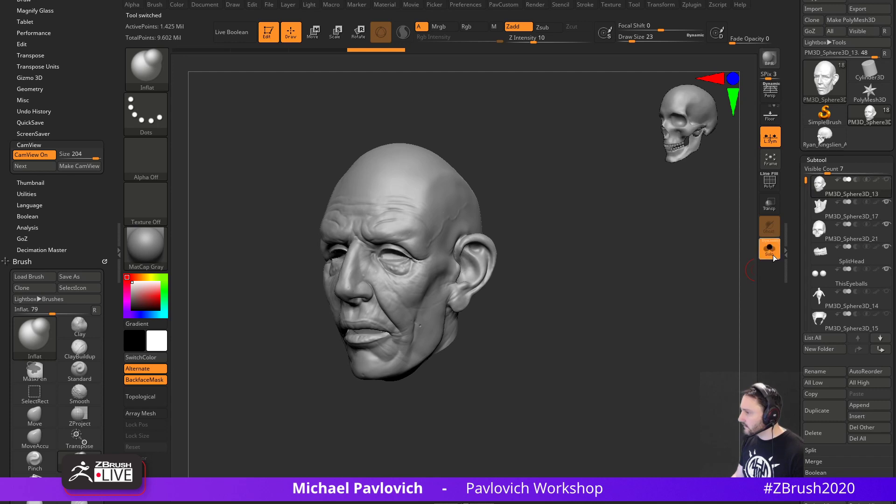
left_click_drag(698, 262, 672, 256)
left_click_drag(811, 400, 811, 373)
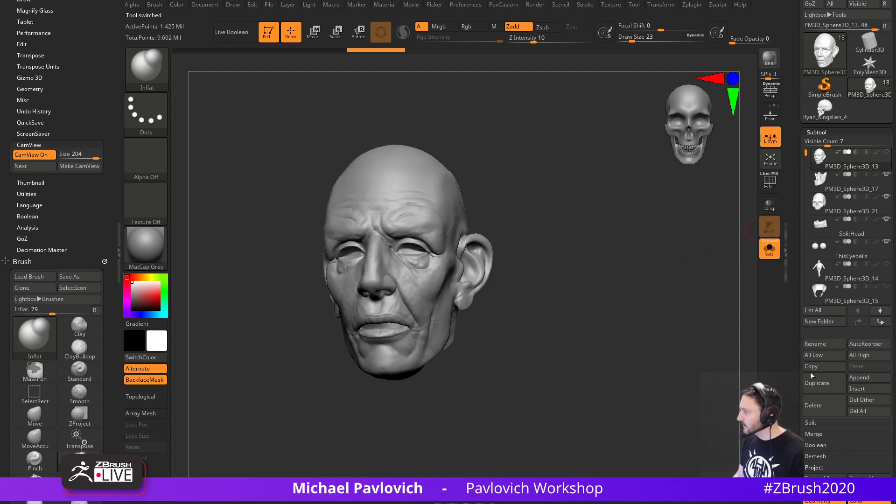
left_click(813, 405)
Delete the Hat folder together with all the subtools inside it.
left_click_drag(804, 154, 803, 236)
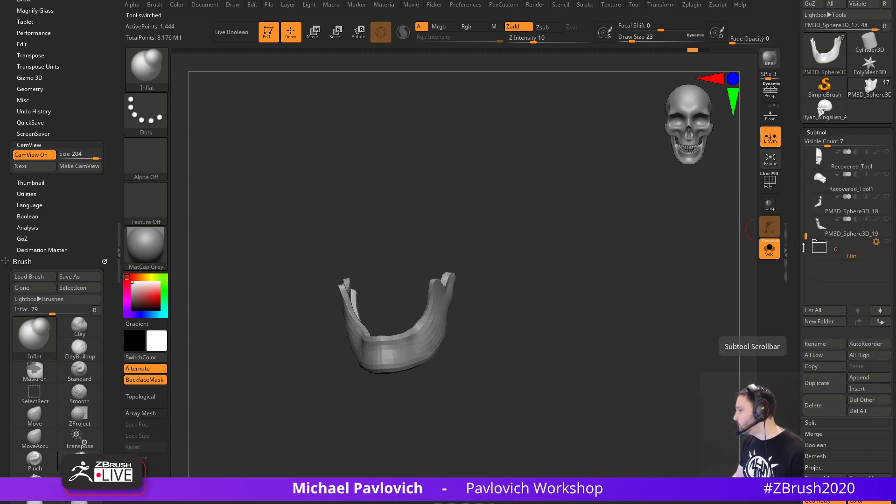
left_click(860, 259)
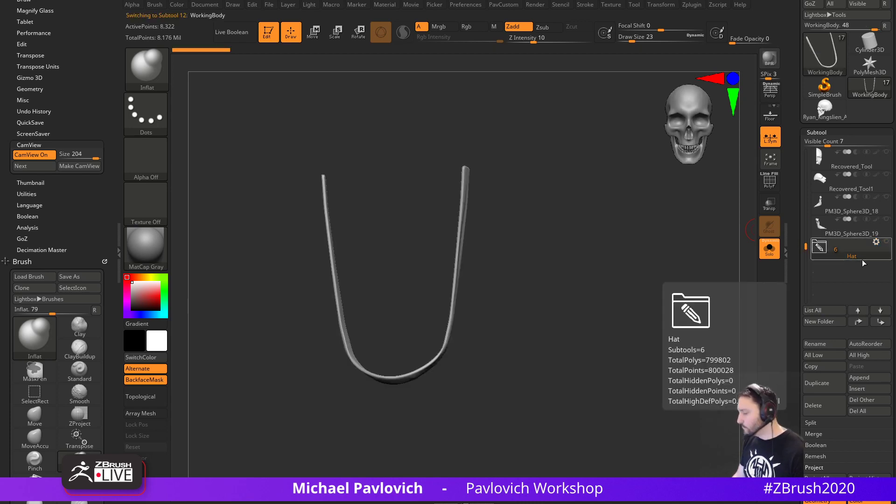
left_click(877, 244)
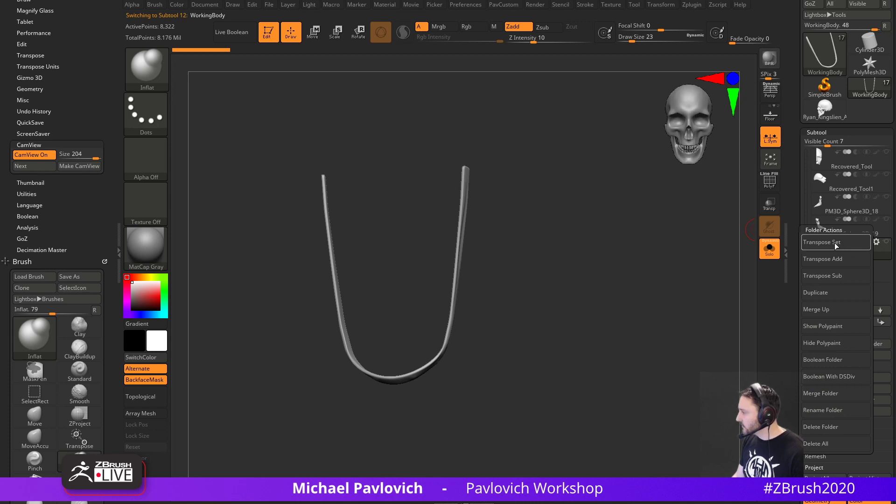
left_click(819, 446)
left_click(833, 483)
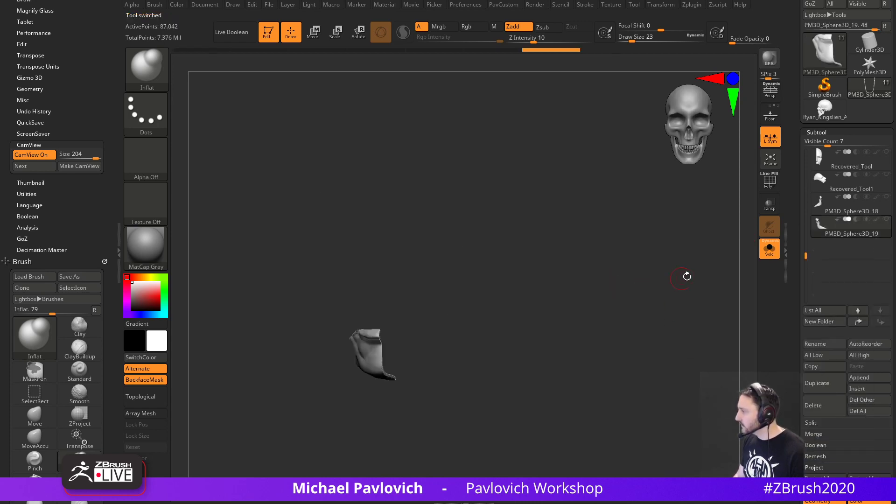
Turn off solo mode to show the complete head, and choose the Standard brush with a draw size of 11.
left_click(770, 248)
mouse_move(620, 272)
left_mouse_down()
mouse_move(629, 292)
mouse_move(607, 288)
left_mouse_up()
mouse_move(639, 263)
left_mouse_down()
mouse_move(652, 286)
mouse_move(568, 222)
mouse_move(680, 310)
mouse_move(671, 325)
mouse_move(628, 312)
mouse_move(644, 324)
mouse_move(666, 305)
mouse_move(679, 255)
left_mouse_up()
key("b")
key("s")
key("t")
key("bracketleft")
left_click_drag(448, 312, 436, 314, "alt")
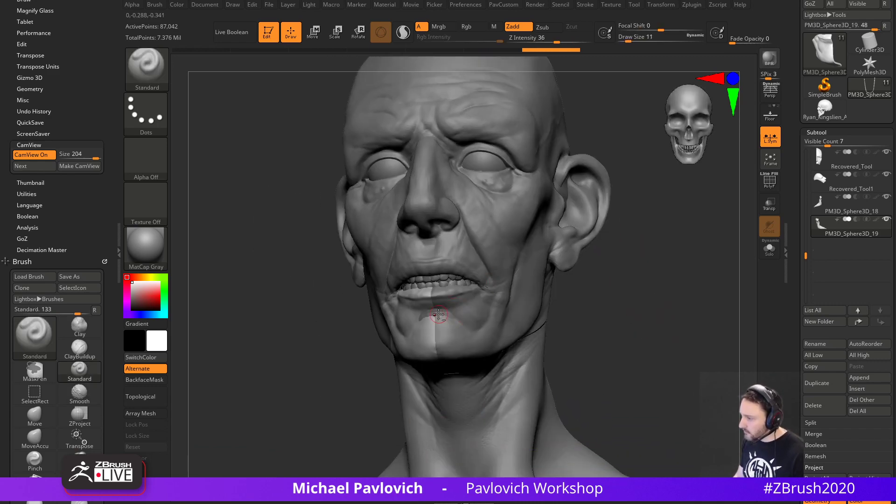
mouse_move(642, 297)
left_mouse_down()
mouse_move(661, 290)
mouse_move(657, 298)
left_mouse_up()
Select the lower jaw, inspect it in solo mode, and turn on transparency to see it inside the face.
left_click(459, 275, "alt")
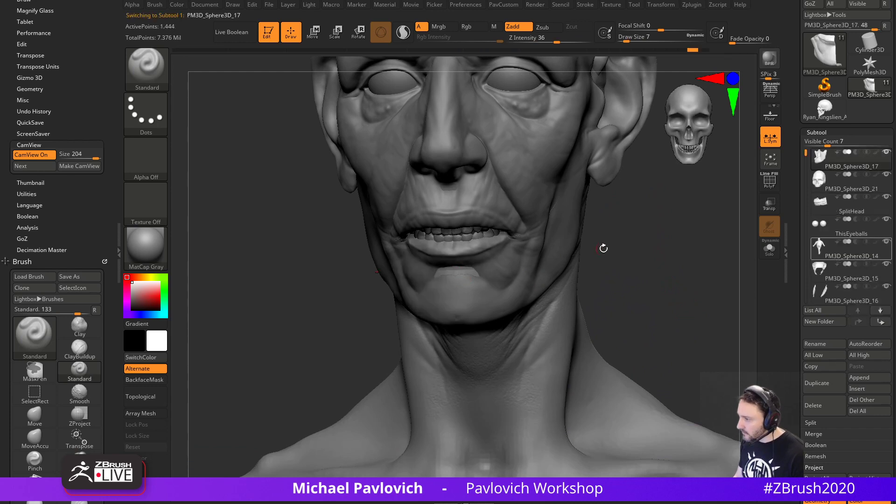
left_click_drag(604, 248, 710, 262, "alt")
left_click(769, 250)
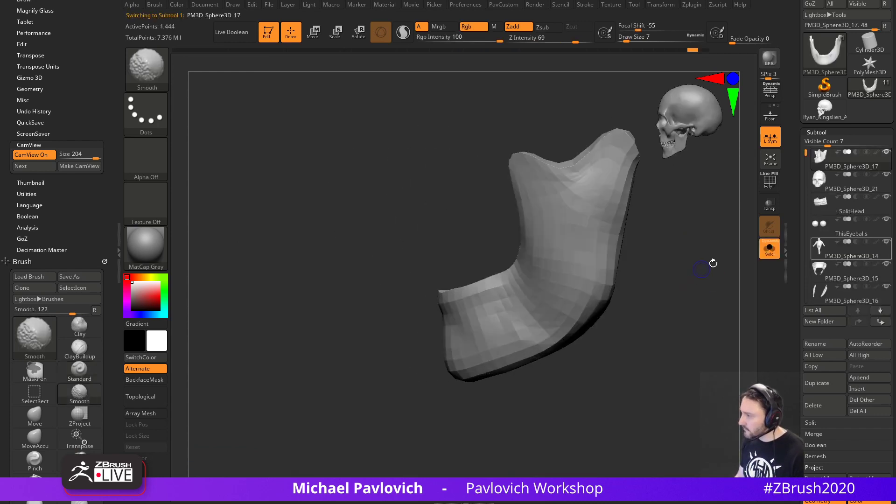
left_click(777, 249)
left_click(769, 204)
Adjust the lower jaw's chin with the Move brush against the transparent face, reduce the draw size to 18, and turn transparency off.
key("b")
key("m")
key("v")
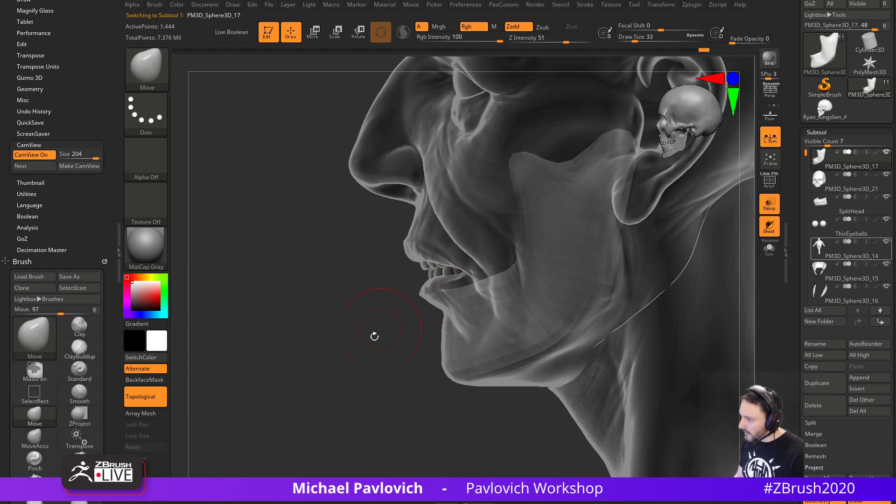
left_click_drag(374, 337, 366, 380, "alt")
key("s")
mouse_move(368, 380)
left_mouse_down()
mouse_move(355, 379)
mouse_move(410, 360)
left_mouse_up()
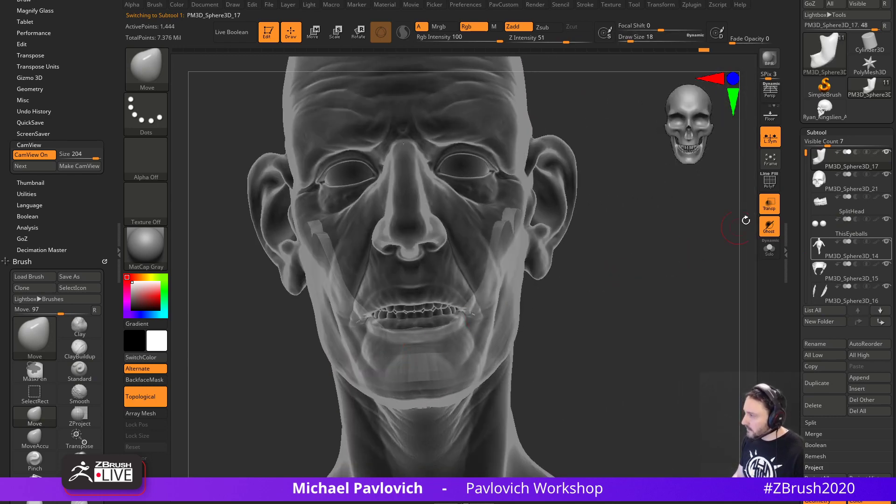
left_click(769, 204)
Select the upper skull PM3D_Sphere3D_21 and choose the Move brush with a draw size of 14.
mouse_move(687, 278)
left_mouse_down()
mouse_move(684, 292)
mouse_move(677, 285)
mouse_move(706, 300)
mouse_move(654, 264)
left_mouse_up()
key("b")
key("s")
key("t")
left_click(837, 184)
key("s")
key("b")
key("m")
key("v")
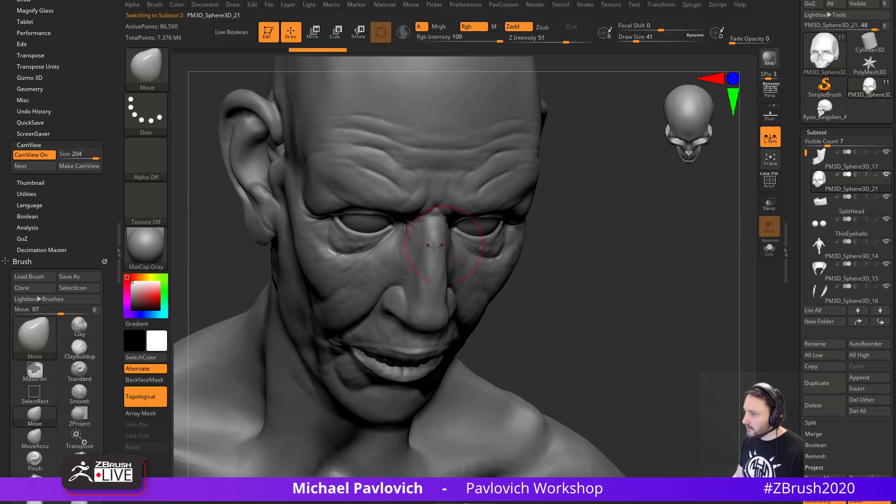
left_click_drag(435, 248, 443, 257)
mouse_move(628, 254)
left_mouse_down()
mouse_move(631, 245)
mouse_move(622, 246)
mouse_move(651, 234)
left_mouse_up()
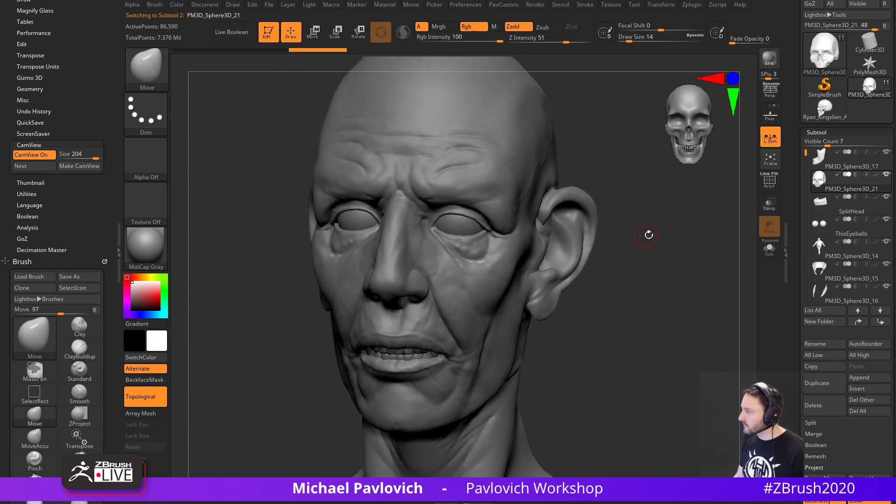
Turn on polypaint display for all subtools and set the Move brush's draw size to 35.
key("shift")
left_click(877, 176, "shift")
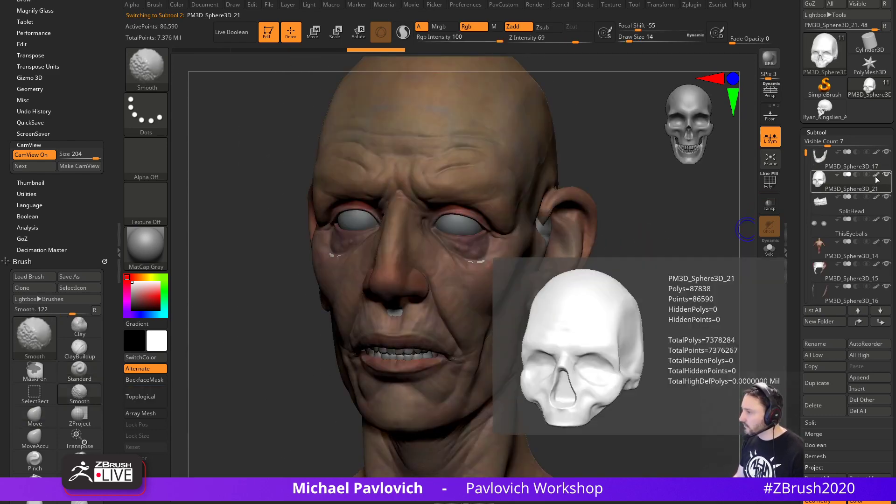
left_click(542, 6)
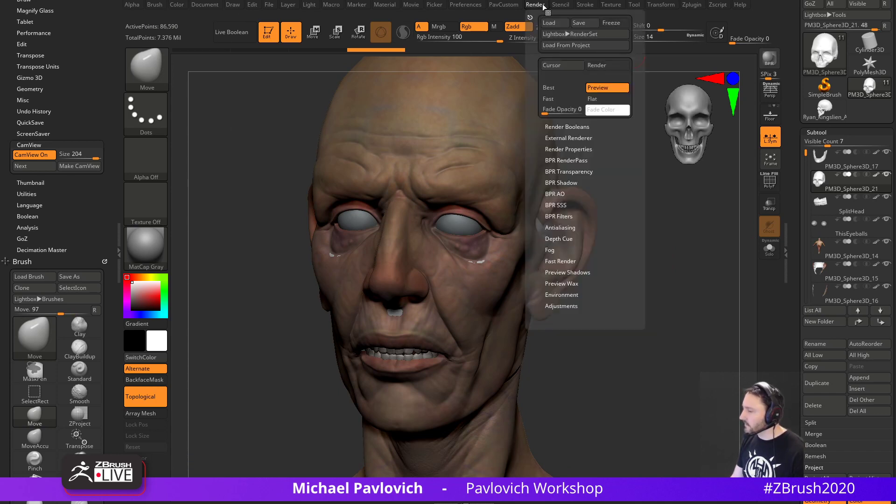
left_click_drag(641, 194, 660, 230)
key("]")
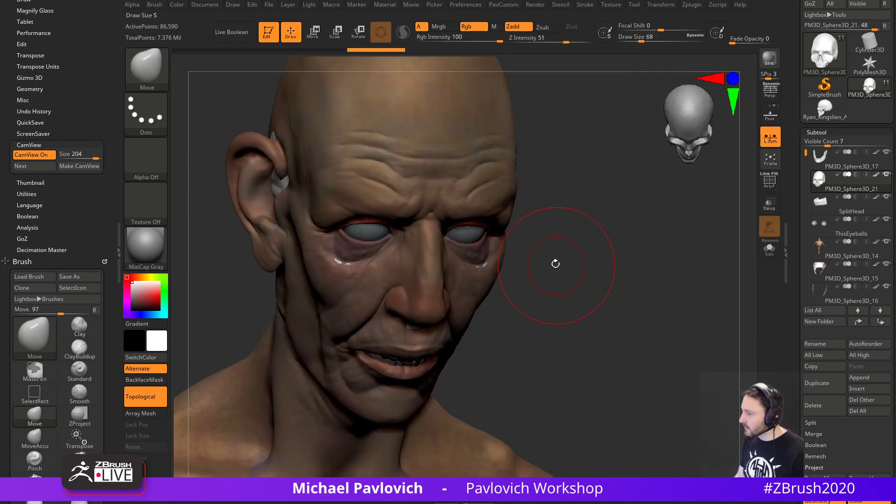
key("[")
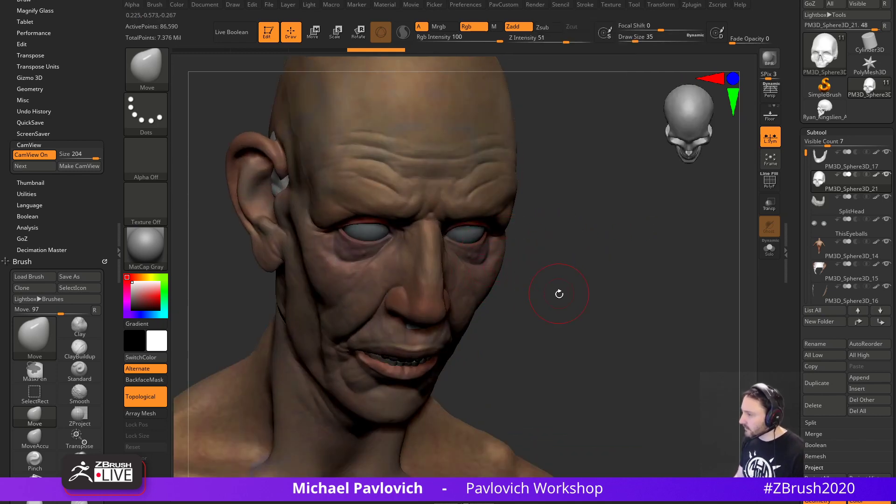
Pull the upper skull inward where it pokes through the ear, using the Move brush with a draw size of 80.
left_click_drag(559, 294, 435, 323)
left_click_drag(656, 264, 701, 286)
key("s")
mouse_move(638, 241)
left_mouse_down()
mouse_move(648, 242)
mouse_move(663, 273)
left_mouse_up()
left_click(769, 252)
left_click(769, 252)
key("s")
left_click(594, 242)
mouse_move(559, 220)
left_mouse_down()
mouse_move(606, 204)
mouse_move(560, 202)
left_mouse_up()
right_click_drag(575, 281, 570, 238)
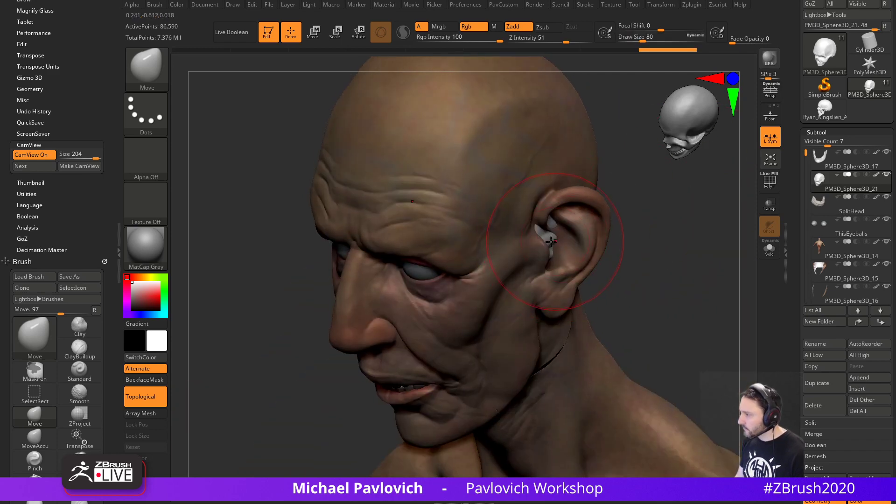
left_click_drag(536, 240, 552, 226)
Choose the Standard brush, isolate the upper skull in solo mode, and smooth its side behind the temple with a draw size of 27.
mouse_move(539, 200)
right_mouse_down()
mouse_move(618, 213)
mouse_move(701, 254)
mouse_move(383, 218)
mouse_move(616, 223)
mouse_move(590, 240)
mouse_move(667, 265)
right_mouse_up()
key("b")
key("s")
key("t")
key("s")
left_click_drag(668, 268, 662, 268)
left_click(770, 249)
mouse_move(679, 248)
right_mouse_down()
mouse_move(640, 264)
mouse_move(649, 240)
mouse_move(640, 239)
right_mouse_up()
key("shift")
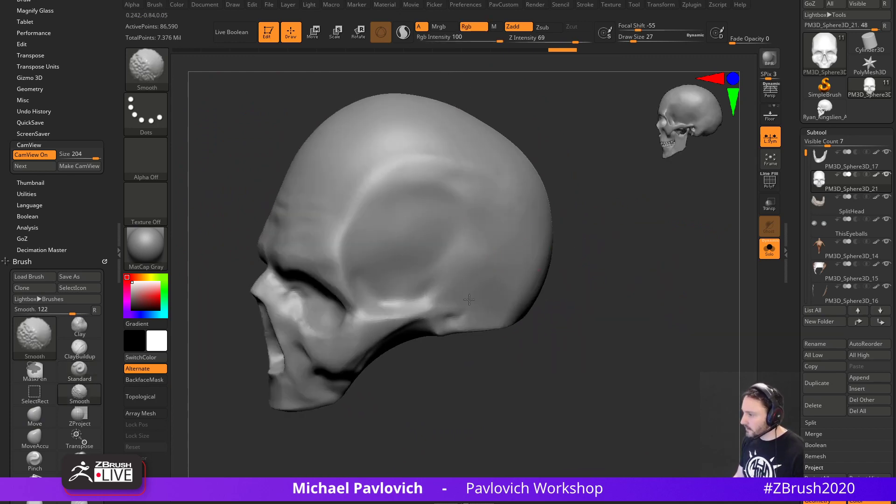
left_click_drag(470, 300, 471, 299, "shift")
Smooth the eye sockets and define their lower rims with the Standard brush at a draw size of 18.
mouse_move(598, 259)
right_mouse_down()
mouse_move(618, 230)
mouse_move(626, 267)
right_mouse_up()
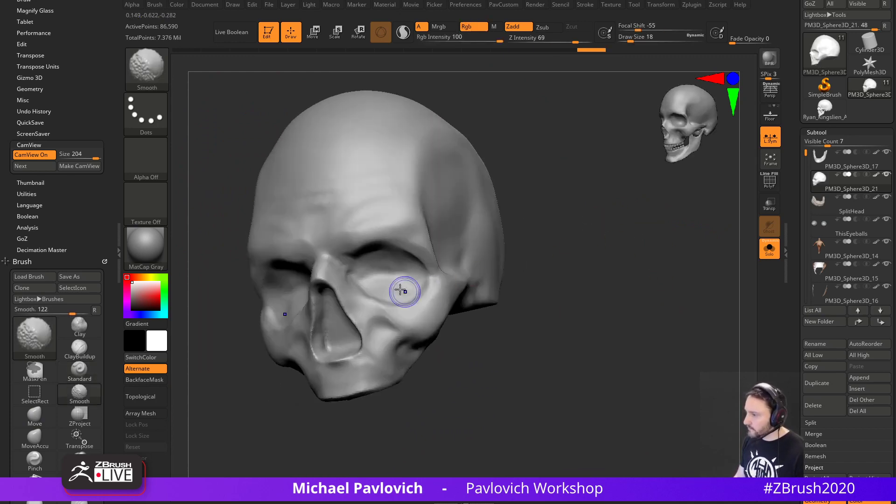
mouse_move(472, 212)
right_mouse_down()
mouse_move(716, 260)
mouse_move(642, 275)
right_mouse_up()
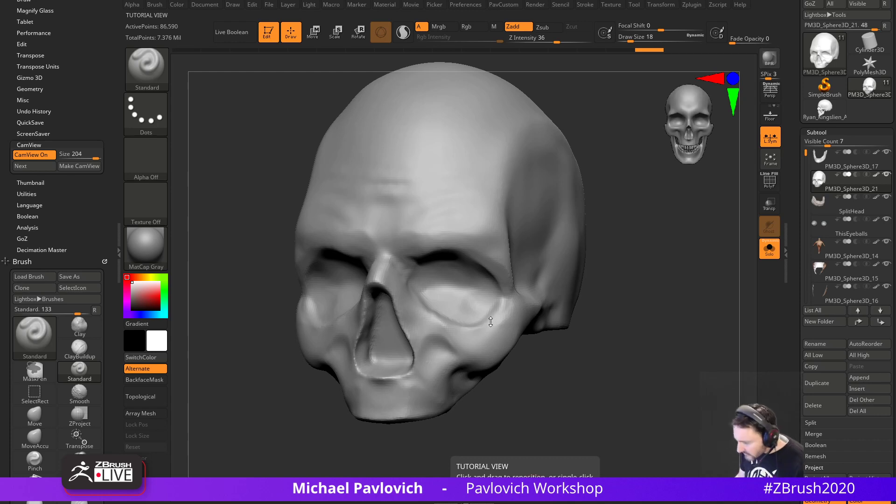
right_click_drag(652, 265, 672, 264, "shift")
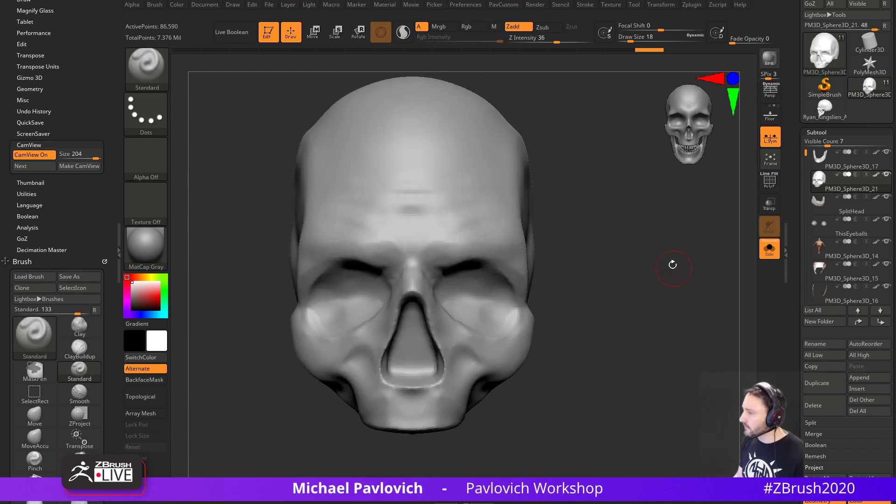
key("2")
left_click_drag(614, 184, 621, 243, "ctrl")
right_click_drag(620, 278, 621, 304, "ctrl")
mouse_move(667, 260)
left_mouse_down()
mouse_move(640, 256)
mouse_move(594, 350)
mouse_move(634, 378)
left_mouse_up()
left_click_drag(649, 311, 593, 303, "alt")
Choose the TrimDynamic brush and set its draw size to 23 for working around the nasal opening.
key("b")
key("t")
key("d")
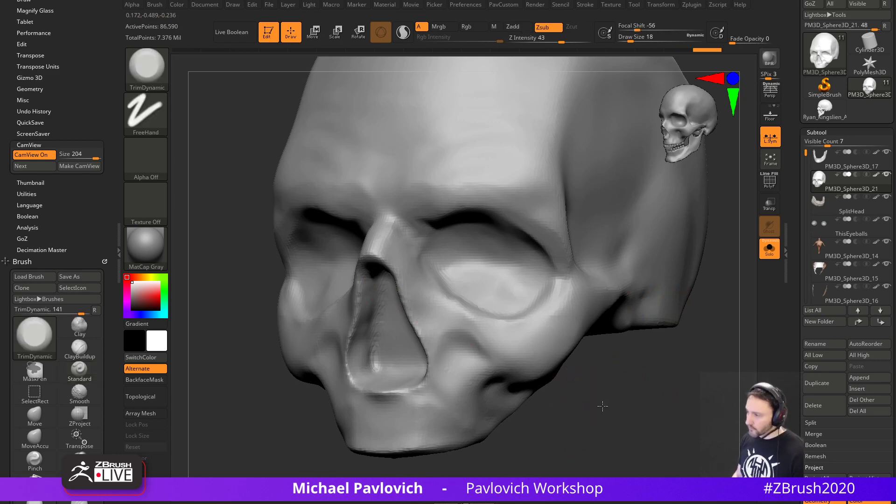
left_click_drag(602, 406, 654, 401)
key("s")
left_click(390, 270)
Turn on DynaMesh for the upper skull, raise its resolution, and remesh it to a denser surface.
key("space")
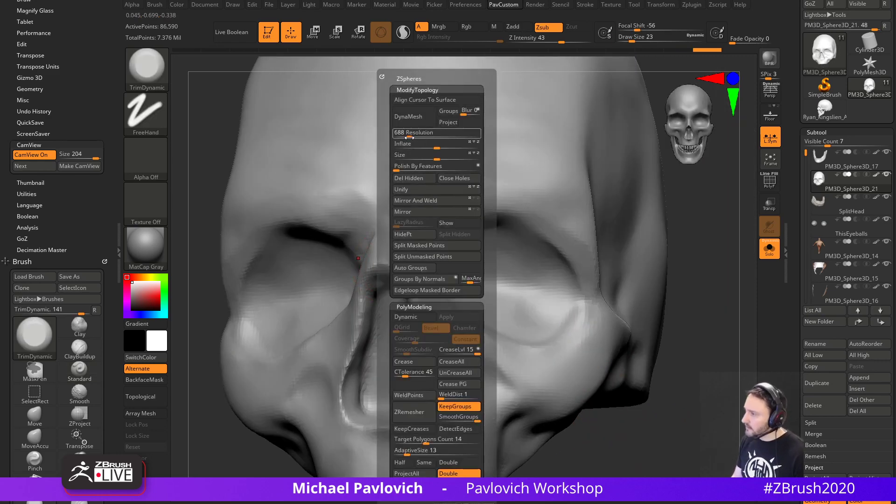
left_click(413, 117)
key("space")
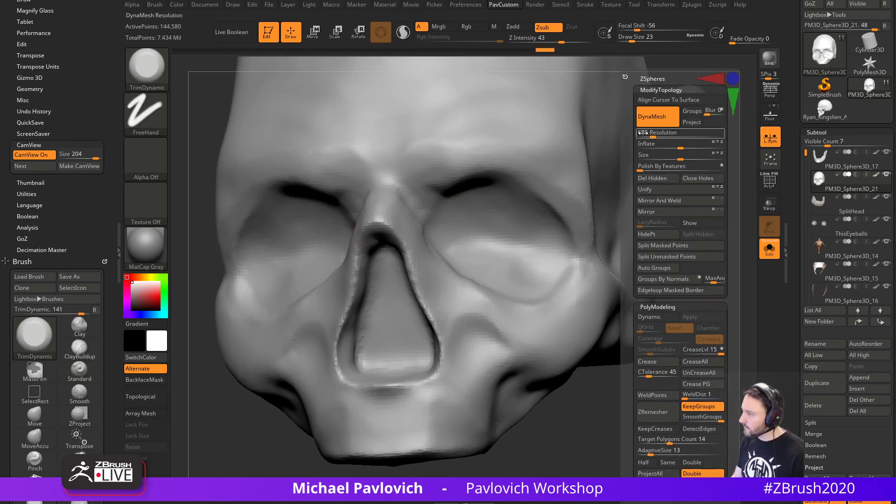
key("ctrl")
mouse_move(695, 219)
left_mouse_down("ctrl")
mouse_move(705, 270)
mouse_move(697, 231)
left_mouse_up("ctrl")
Flatten the nasal bridge and the upper edges of the nasal opening with TrimDynamic at a draw size of 11.
key("b")
key("t")
key("d")
left_click_drag(392, 200, 389, 222)
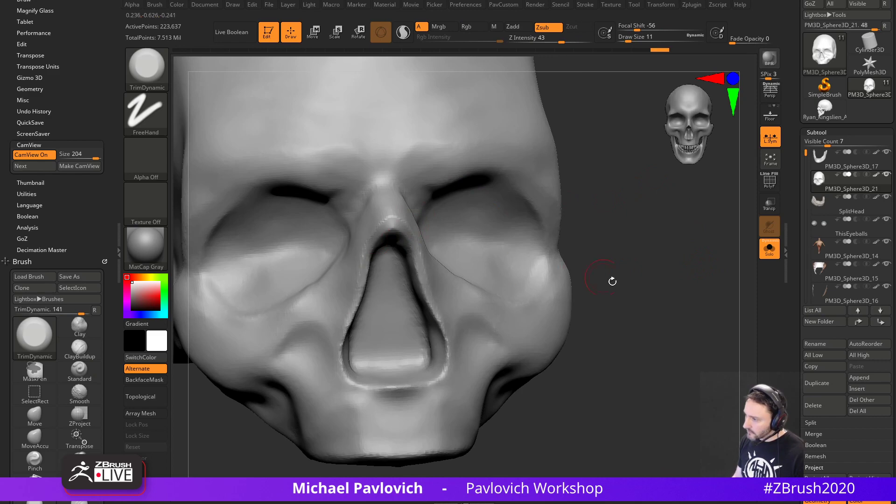
left_click_drag(613, 281, 529, 279)
left_click_drag(467, 280, 432, 284)
left_click_drag(285, 292, 373, 303)
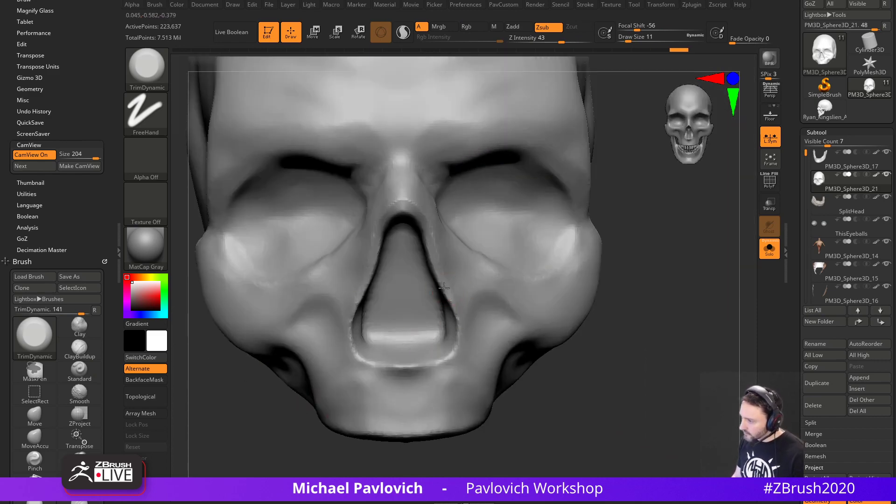
Trim the side and lower rims of the nasal opening into a clean flat border.
left_click_drag(645, 291, 642, 311)
mouse_move(375, 353)
left_mouse_down()
mouse_move(366, 356)
mouse_move(384, 365)
left_mouse_up()
left_click_drag(583, 358, 537, 313)
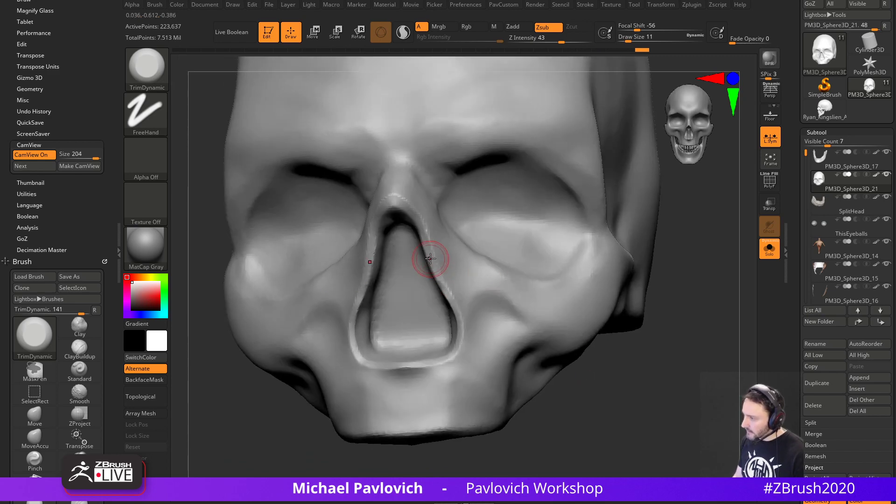
left_click_drag(662, 288, 641, 276)
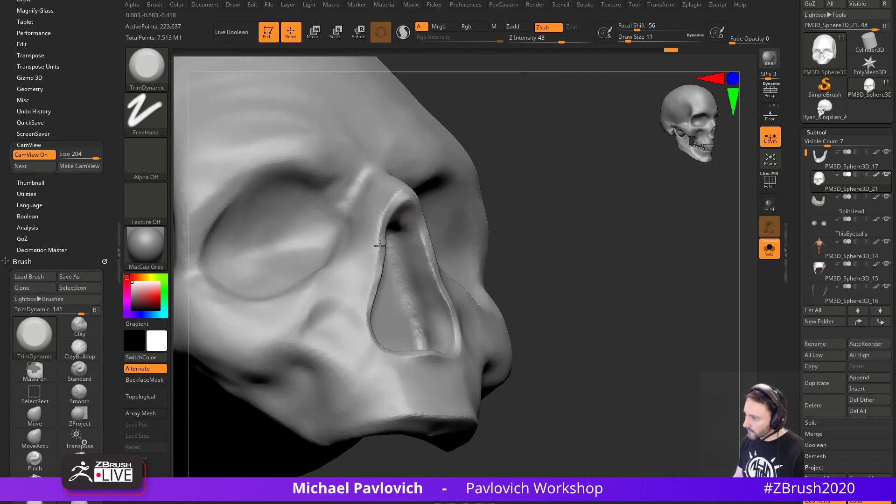
left_click_drag(379, 246, 372, 280)
mouse_move(602, 284)
left_mouse_down("alt")
mouse_move(609, 258)
mouse_move(623, 308)
mouse_move(637, 265)
left_mouse_up("alt")
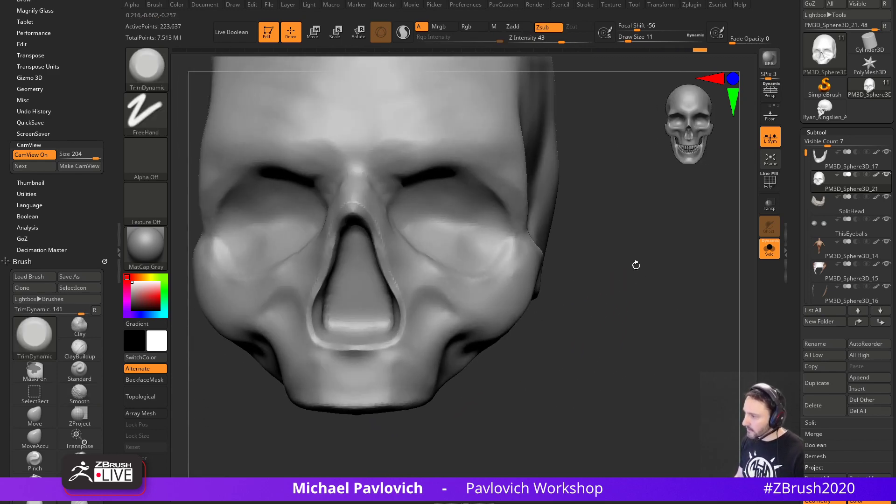
Choose the Standard brush, set its draw size to 13, and frame the cheek area beside the nasal opening.
key("b")
key("s")
key("t")
key("s")
key("s")
left_click_drag(437, 307, 432, 306)
left_click_drag(595, 296, 560, 308, "alt")
key("s")
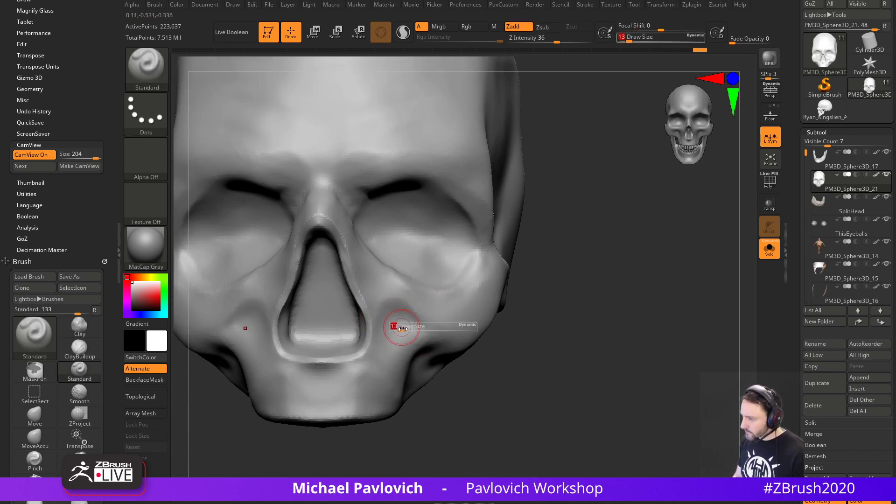
left_click_drag(403, 329, 404, 329)
mouse_move(411, 326)
left_mouse_down("alt")
mouse_move(402, 322)
mouse_move(398, 343)
left_mouse_up("alt")
key("ctrl+z")
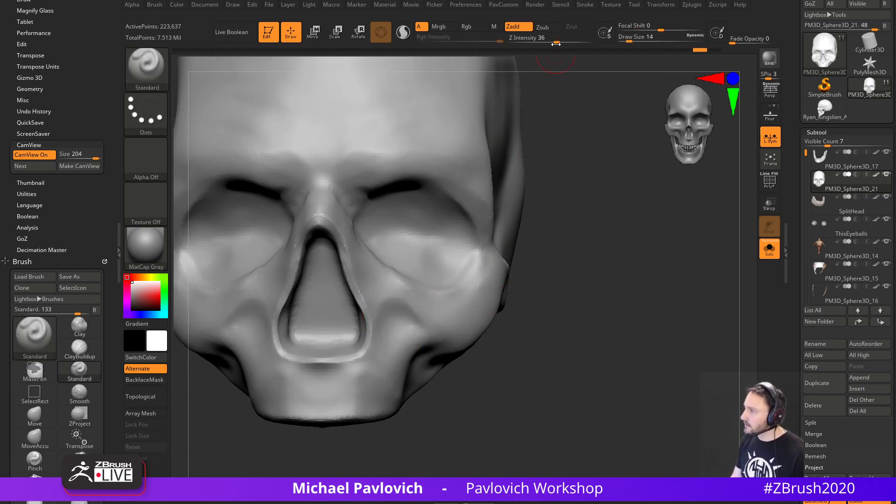
key("bracketleft")
key("ctrl+z")
Carve a slanted hollow into the upper jaw on each side of the nasal opening at a draw size of 6.
mouse_move(389, 319)
left_mouse_down("alt")
mouse_move(395, 341)
mouse_move(400, 329)
left_mouse_up("alt")
key("s")
mouse_move(411, 329)
left_mouse_down("alt")
mouse_move(406, 320)
mouse_move(410, 332)
left_mouse_up("alt")
key("shift")
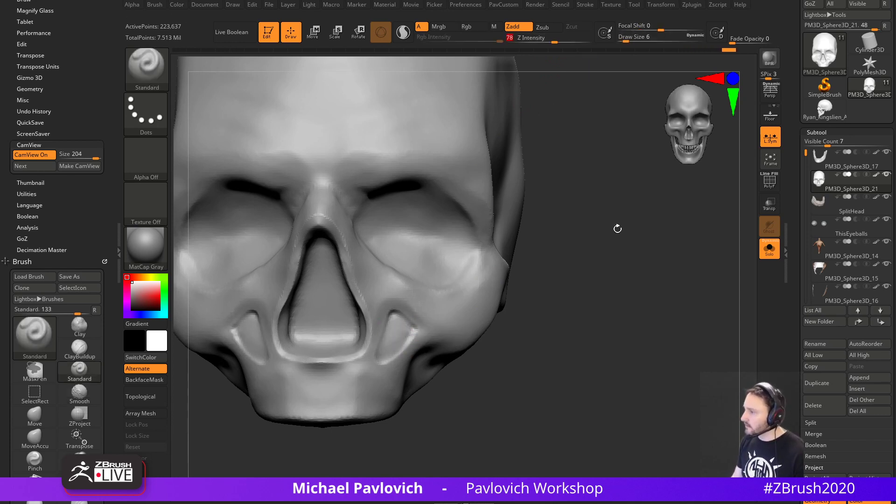
mouse_move(616, 226)
left_mouse_down()
mouse_move(391, 204)
mouse_move(673, 296)
mouse_move(613, 270)
mouse_move(630, 274)
mouse_move(594, 294)
mouse_move(568, 385)
mouse_move(590, 392)
mouse_move(564, 372)
mouse_move(568, 323)
left_mouse_up()
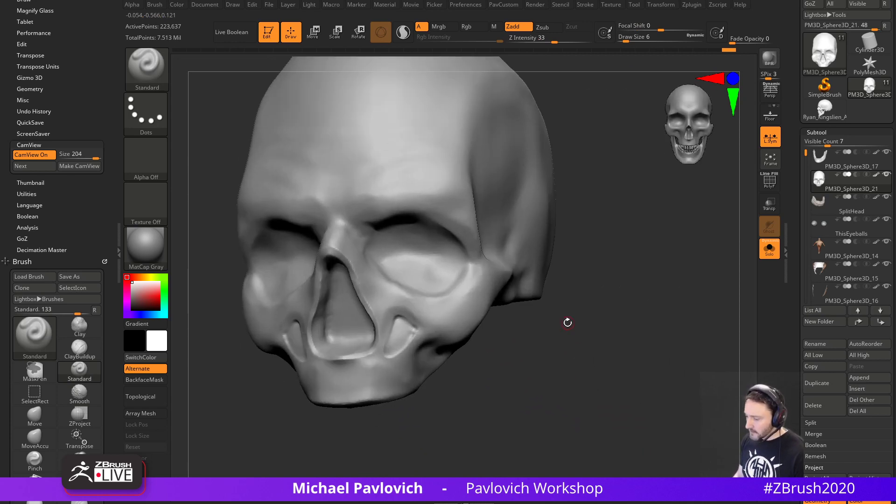
left_click_drag(605, 355, 732, 282)
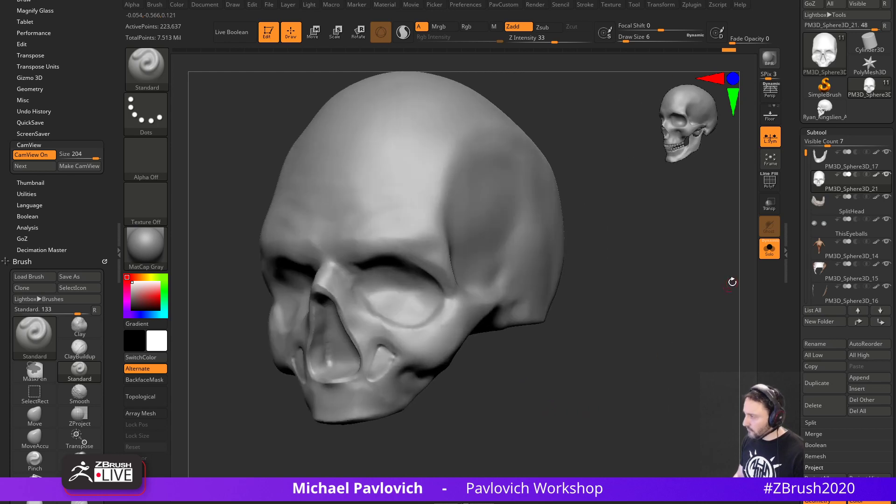
Deepen the inner eye sockets with the Standard brush at a draw size of 16 and smooth their surfaces.
mouse_move(667, 254)
left_mouse_down()
mouse_move(654, 290)
mouse_move(662, 300)
mouse_move(649, 308)
left_mouse_up()
key("s")
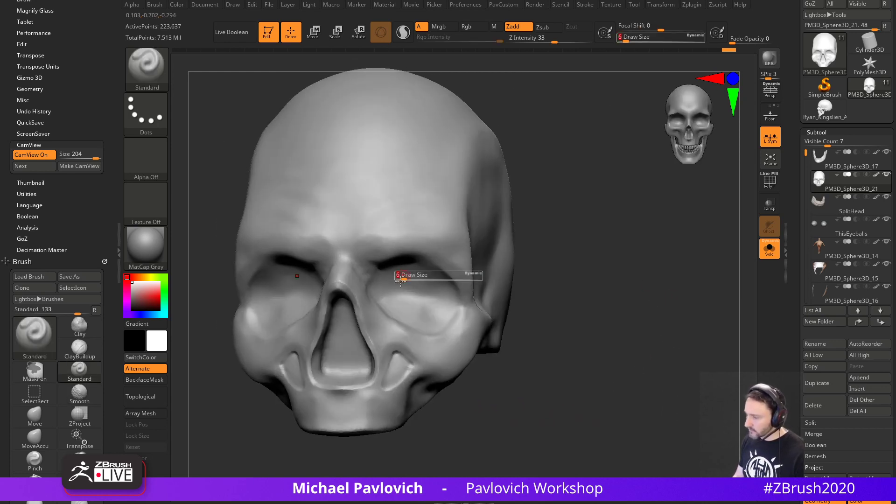
key("ctrl+z")
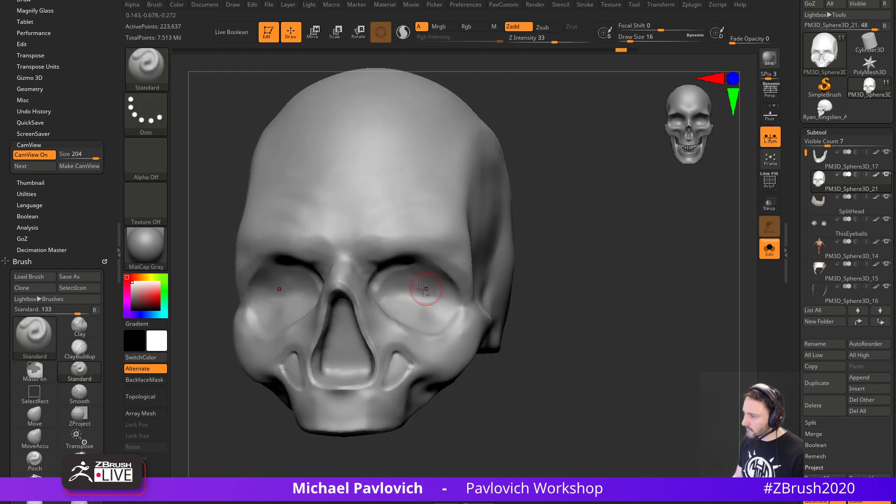
left_click_drag(536, 278, 398, 276)
left_click_drag(598, 205, 538, 224)
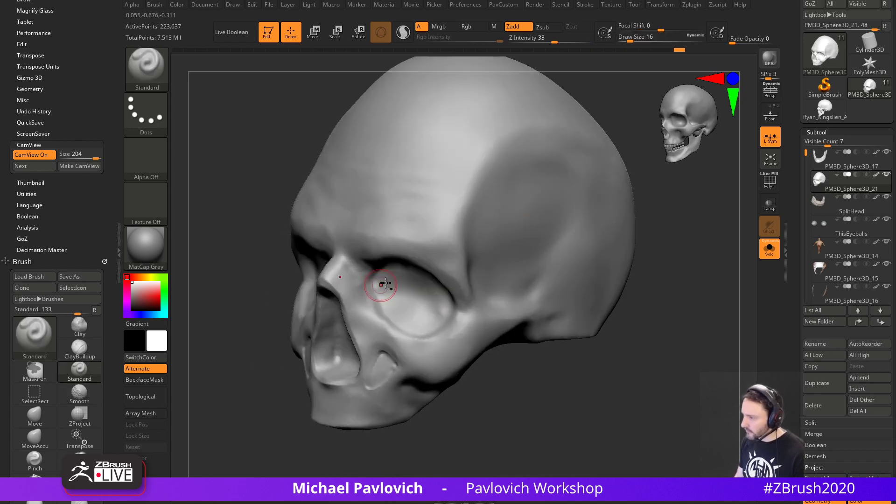
mouse_move(382, 295)
left_mouse_down("shift")
mouse_move(390, 303)
mouse_move(400, 289)
mouse_move(414, 318)
left_mouse_up("shift")
mouse_move(585, 380)
left_mouse_down("shift")
mouse_move(568, 330)
mouse_move(588, 276)
mouse_move(566, 313)
mouse_move(592, 304)
mouse_move(598, 327)
mouse_move(578, 312)
left_mouse_up("shift")
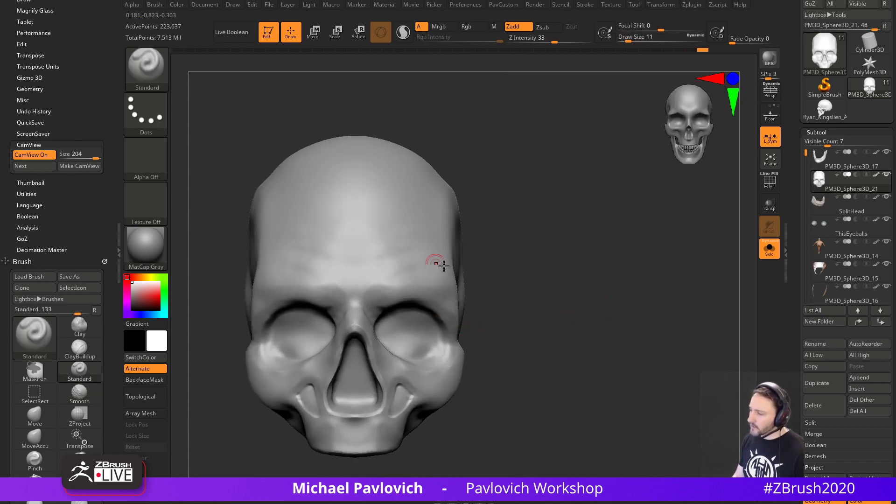
Start a symmetrical panel line with short slanted grooves on the forehead above the nose, using a draw size of 9.
mouse_move(549, 246)
left_mouse_down("alt")
mouse_move(574, 262)
mouse_move(573, 275)
left_mouse_up("alt")
key("s")
left_click_drag(419, 265, 407, 277)
key("s")
left_click_drag(559, 257, 550, 256)
mouse_move(560, 250)
left_mouse_down("alt")
mouse_move(570, 244)
mouse_move(467, 260)
left_mouse_up("alt")
key("s")
left_click_drag(394, 262, 365, 264, "shift")
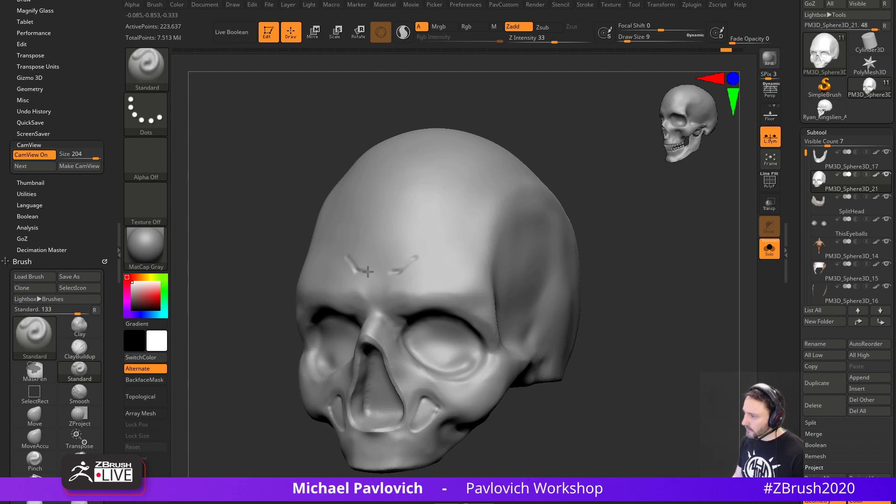
Carve the panel line across the forehead to both temples and add a second groove above the brows.
left_click_drag(636, 226, 424, 263)
left_click_drag(404, 271, 475, 260, "alt")
left_click_drag(624, 282, 599, 262, "alt")
left_click_drag(652, 254, 622, 255, "alt")
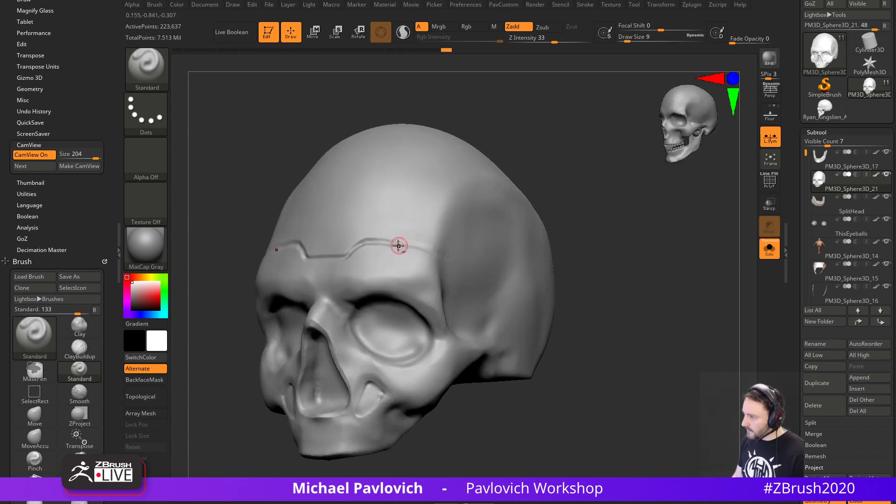
left_click_drag(351, 260, 436, 291, "alt")
left_click_drag(614, 315, 555, 307)
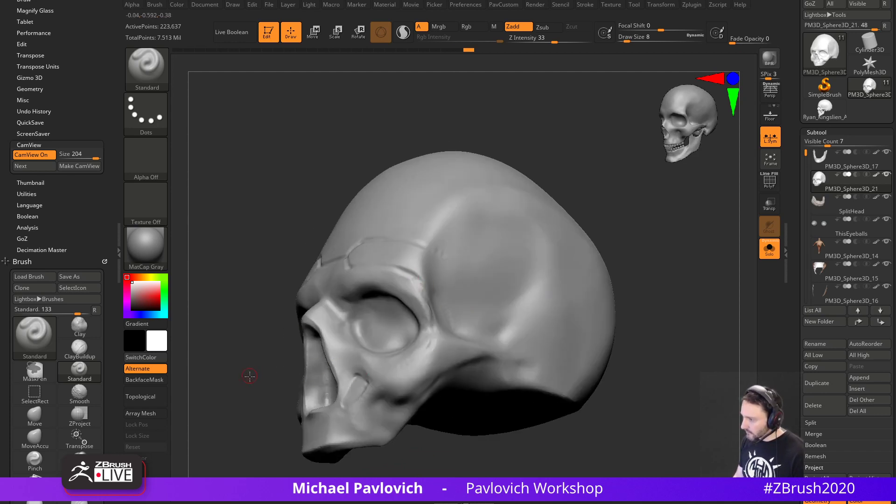
Carve panel lines around the eye sockets, over the cheekbones, and between the brows at a draw size of 7.
left_click_drag(250, 372, 425, 348)
mouse_move(561, 294)
left_mouse_down("alt")
mouse_move(566, 308)
mouse_move(572, 296)
left_mouse_up("alt")
key("s")
left_click_drag(327, 299, 329, 299)
key("s")
left_click_drag(332, 240, 313, 289)
left_click_drag(593, 295, 532, 282)
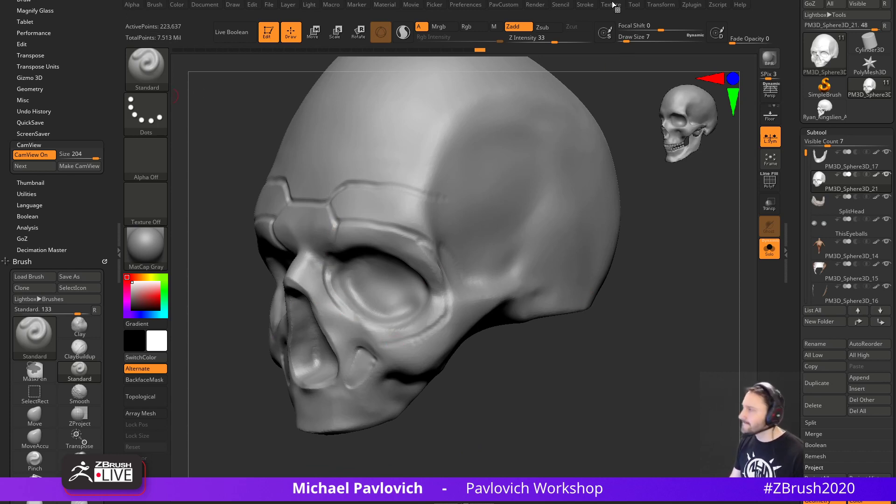
left_click(692, 6)
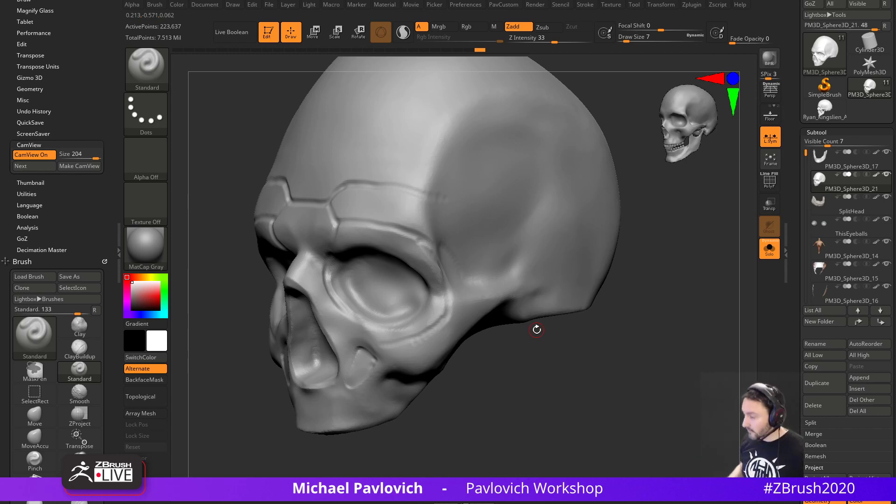
mouse_move(659, 256)
left_mouse_down()
mouse_move(673, 257)
mouse_move(634, 254)
mouse_move(679, 290)
mouse_move(723, 270)
left_mouse_up()
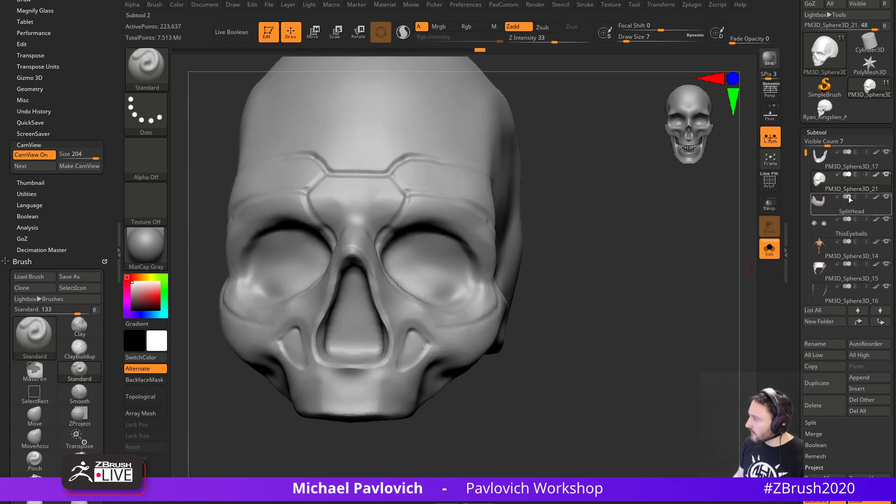
Hide the other subtools, leave solo mode to show the skull with its teeth, and set the draw size to 9.
left_click(887, 175, "shift")
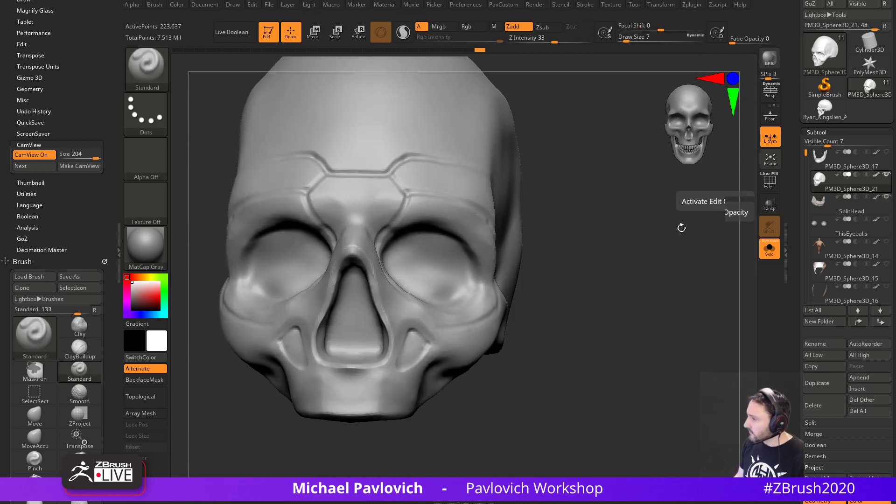
left_click(760, 252)
mouse_move(651, 271)
left_mouse_down()
mouse_move(644, 276)
mouse_move(653, 264)
mouse_move(642, 253)
mouse_move(655, 290)
mouse_move(646, 272)
mouse_move(444, 280)
left_mouse_up()
key("s")
left_click_drag(413, 356, 414, 356)
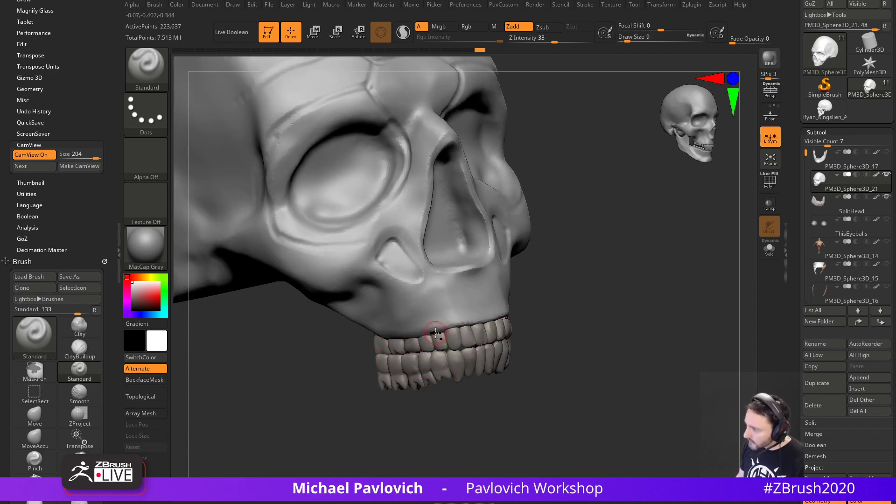
Sculpt and smooth the upper jaw's bone edge around the roots of the upper teeth.
left_click_drag(534, 310, 469, 322)
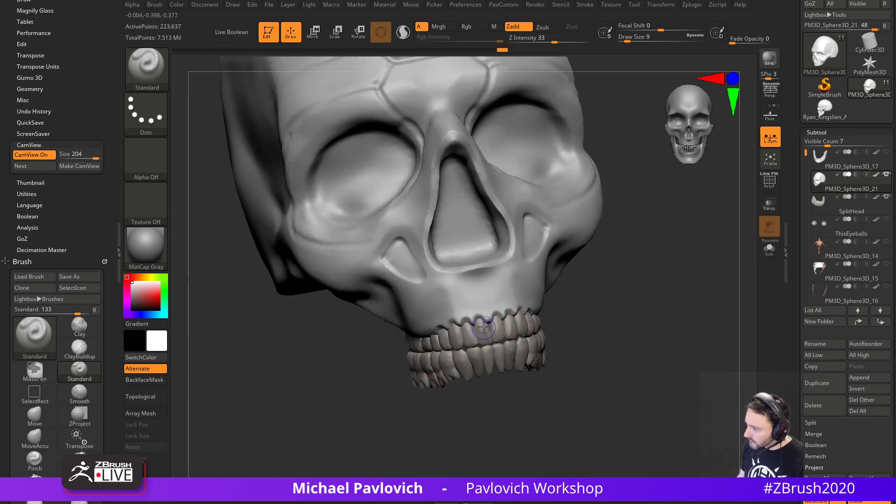
left_click_drag(476, 326, 501, 314, "shift")
mouse_move(552, 322)
left_mouse_down()
mouse_move(473, 330)
mouse_move(481, 323)
mouse_move(430, 321)
left_mouse_up()
mouse_move(370, 324)
left_mouse_down()
mouse_move(592, 290)
mouse_move(555, 277)
left_mouse_up()
Flatten the upper jaw bone above the teeth with TrimDynamic at draw size 12 and smooth it.
key("b")
key("t")
key("d")
key("s")
left_click_drag(416, 299, 417, 299)
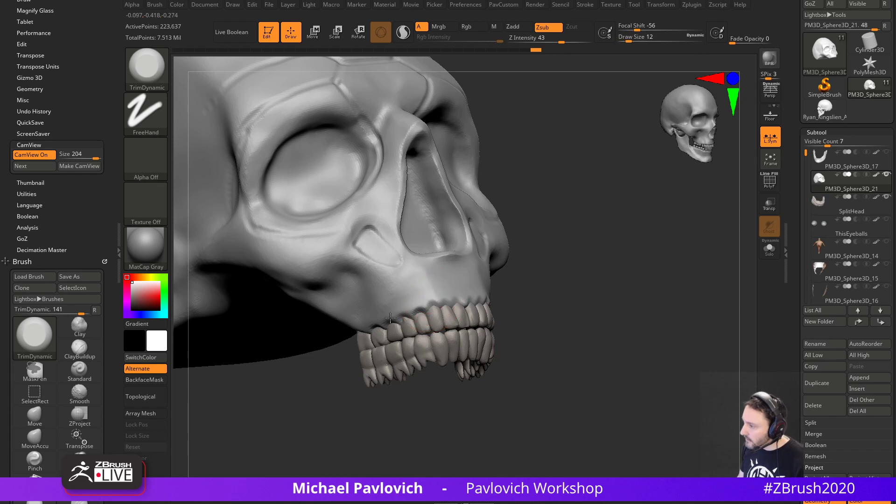
left_click_drag(532, 285, 555, 265)
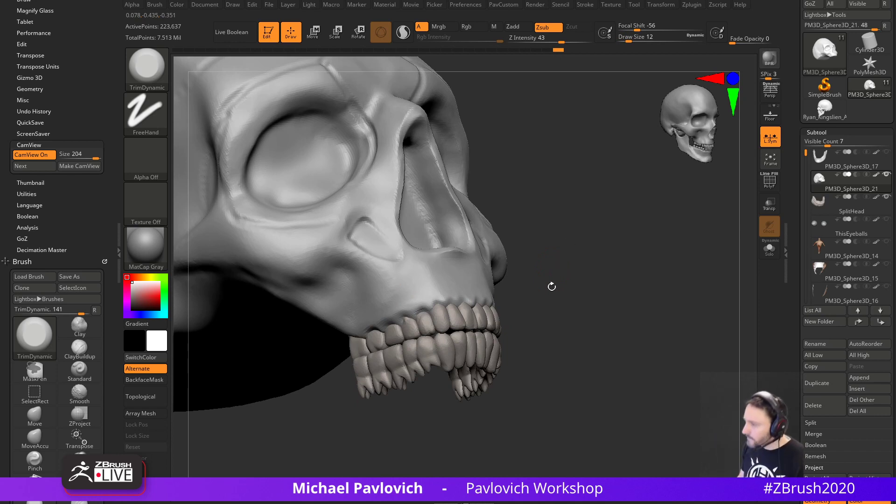
left_click_drag(510, 302, 513, 262)
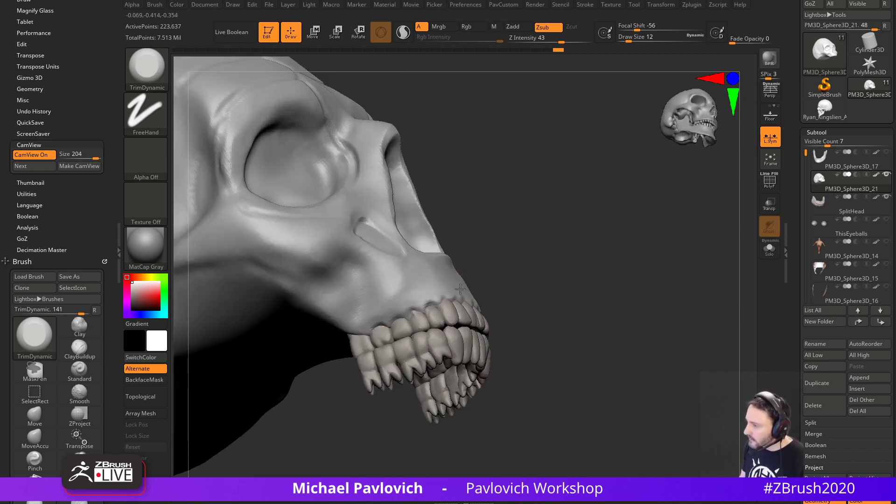
left_click_drag(461, 290, 446, 338)
key("1")
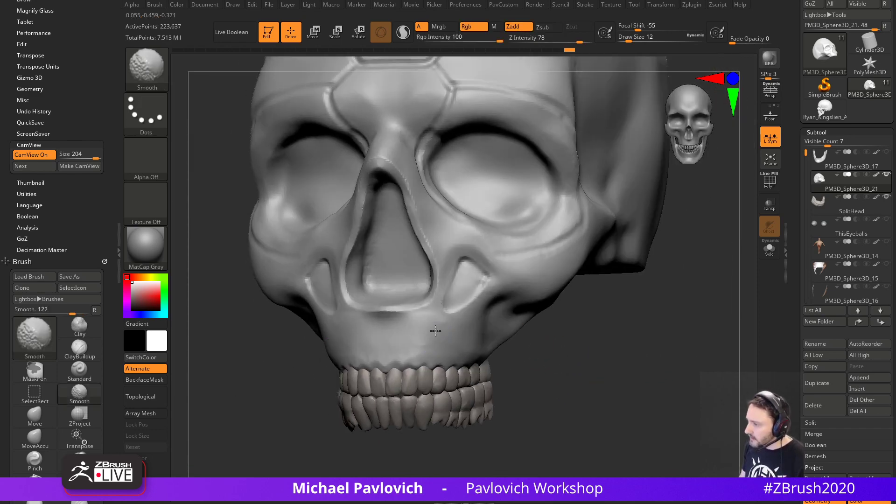
Carve a vertical centre groove from below the nose opening to the upper teeth at draw size 5.
key("4")
mouse_move(612, 356)
left_mouse_down()
mouse_move(620, 373)
mouse_move(619, 321)
left_mouse_up()
key("1")
left_click_drag(388, 332, 387, 336)
key("s")
key("s")
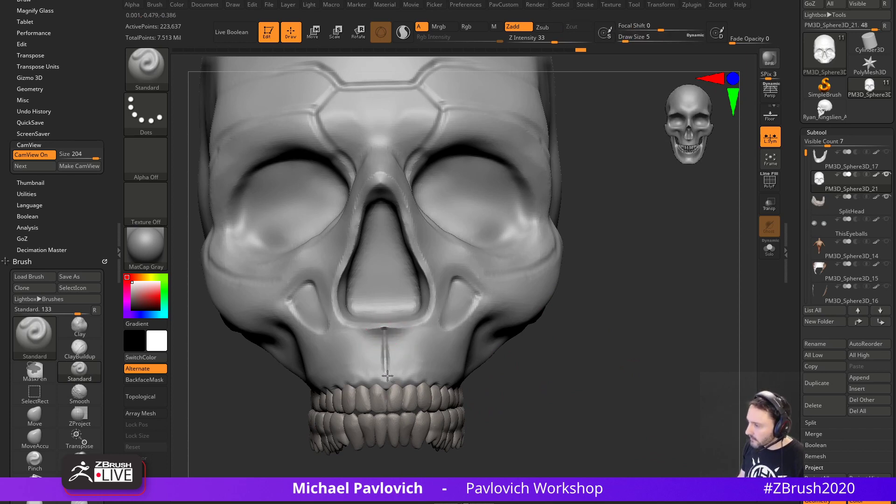
Carve a curved panel outline on each side of the centre groove above the front teeth.
left_click_drag(573, 335, 519, 312)
right_click_drag(414, 332, 364, 344)
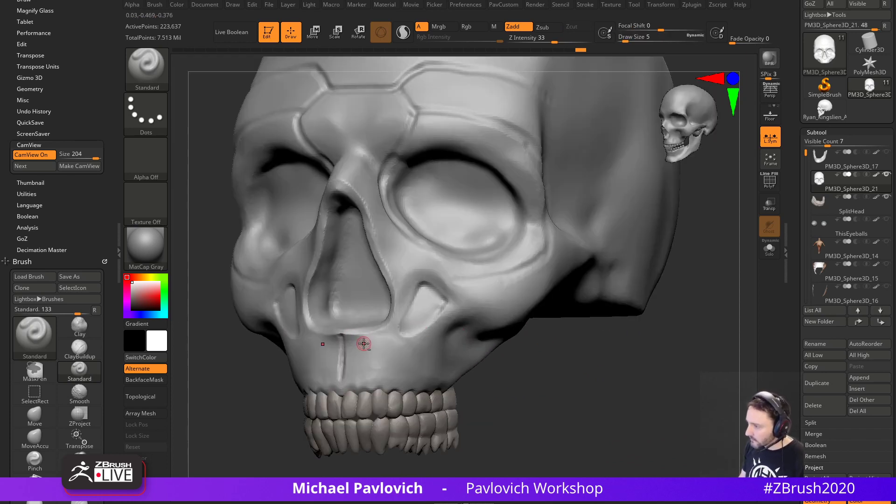
key("ctrl+z")
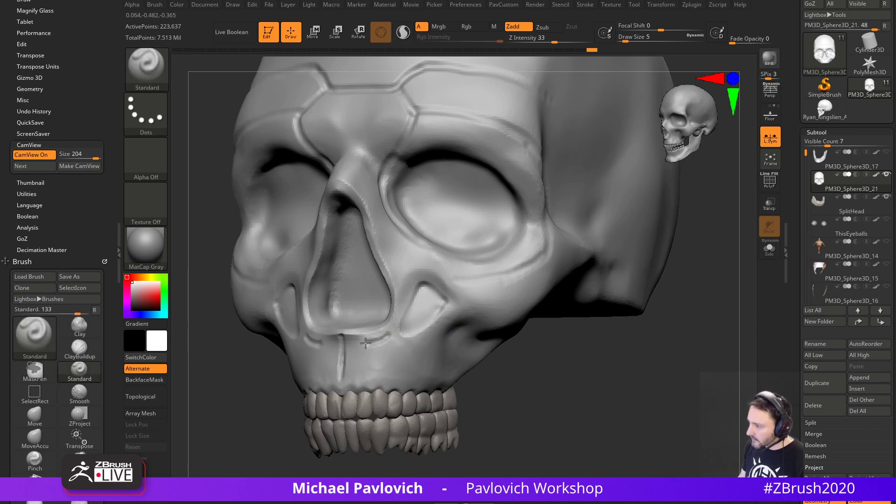
mouse_move(366, 343)
left_mouse_down()
mouse_move(397, 361)
mouse_move(395, 341)
mouse_move(386, 352)
left_mouse_up()
key("bracketright")
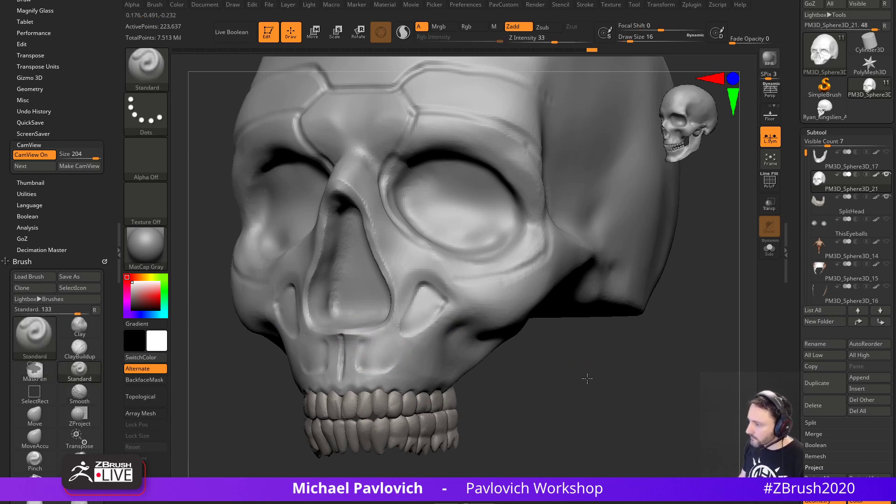
right_click_drag(587, 379, 602, 377, "shift")
right_click_drag(444, 354, 415, 351)
key("bracketleft")
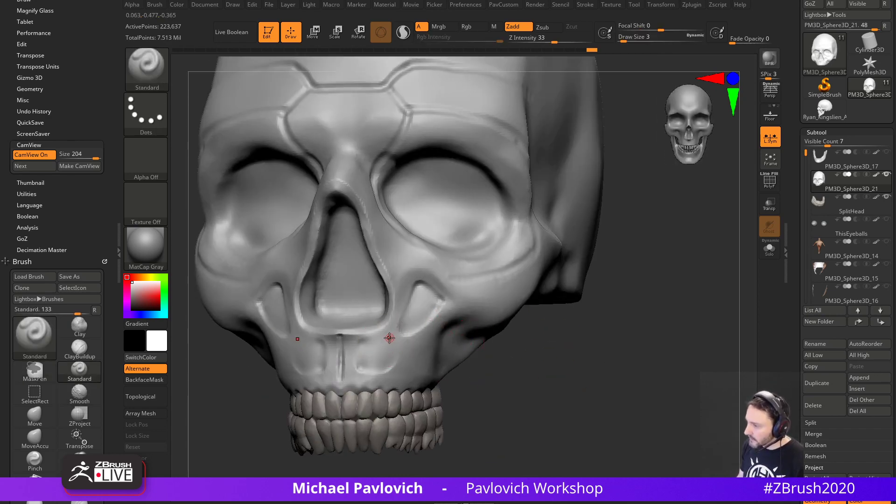
Mask the two small panels flanking the centre groove and invert the mask.
mouse_move(386, 339)
left_mouse_down("ctrl")
mouse_move(361, 367)
mouse_move(393, 357)
mouse_move(379, 350)
mouse_move(351, 371)
left_mouse_up("ctrl")
left_click(546, 354, "ctrl")
right_click_drag(561, 332, 602, 333)
Push the two unmasked upper jaw panels inward with the Move gizmo and clear the mask.
key("w")
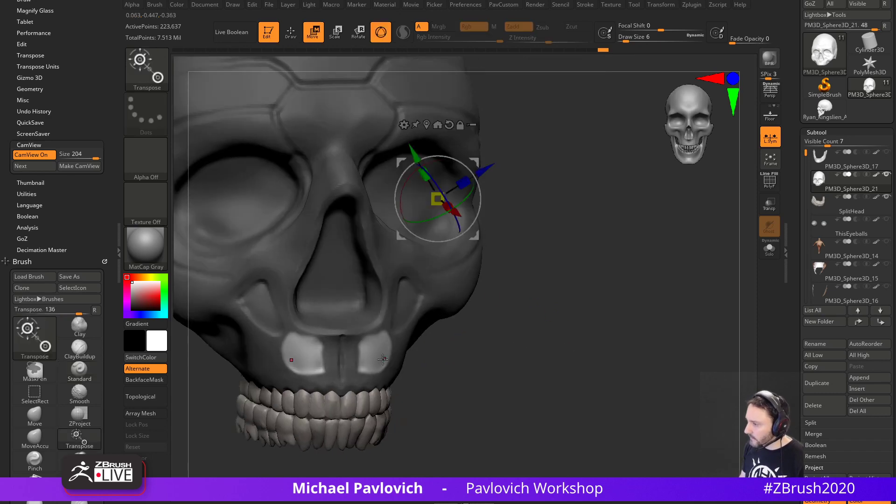
left_click(383, 359, "alt")
left_click_drag(415, 359, 405, 359)
left_click_drag(532, 320, 563, 343, "ctrl")
mouse_move(572, 342)
right_mouse_down("shift")
mouse_move(605, 339)
mouse_move(567, 345)
mouse_move(549, 323)
right_mouse_up("shift")
key("q")
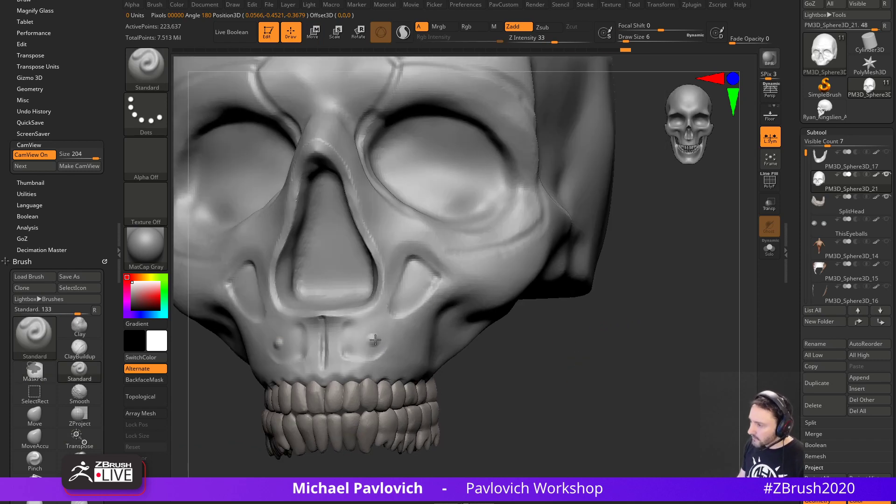
Try a small bump inside each upper jaw panel, undo back to the panel mask, and set the draw size to 5.
key("s")
mouse_move(375, 340)
left_mouse_down()
mouse_move(342, 328)
mouse_move(366, 339)
mouse_move(362, 319)
mouse_move(356, 332)
mouse_move(374, 323)
mouse_move(346, 337)
mouse_move(385, 348)
mouse_move(384, 326)
mouse_move(377, 338)
left_mouse_up()
key("ctrl+z")
key("s")
key("s")
key("s")
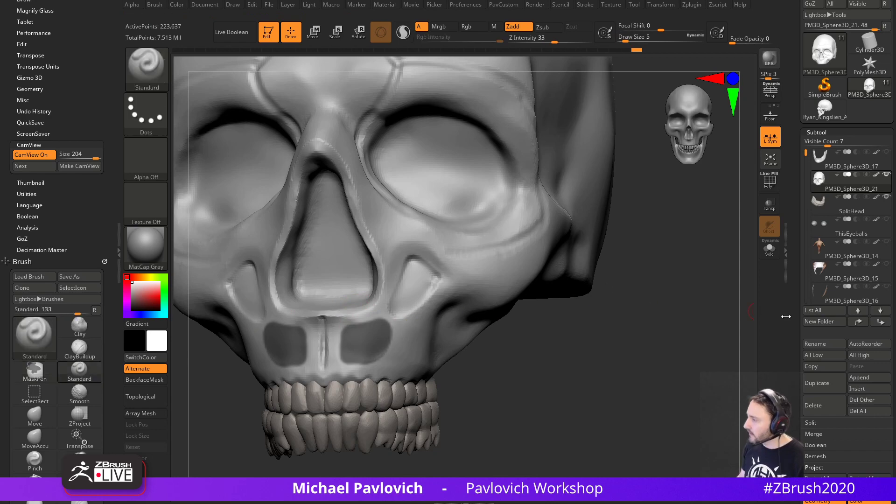
Insert an edge loop along the masked border, make the two panels a polygroup, and isolate them.
left_click_drag(795, 329, 783, 225)
key("shift")
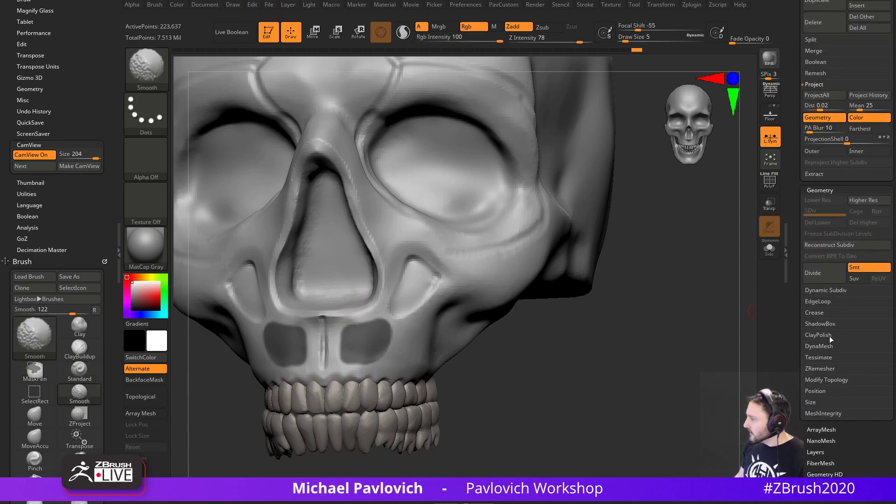
left_click(818, 301)
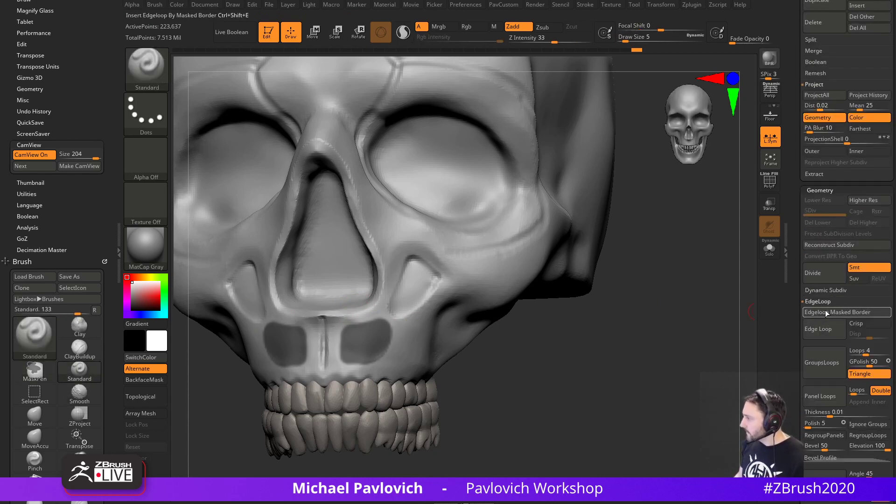
key("ctrl+w")
left_click(378, 333, "ctrl+shift")
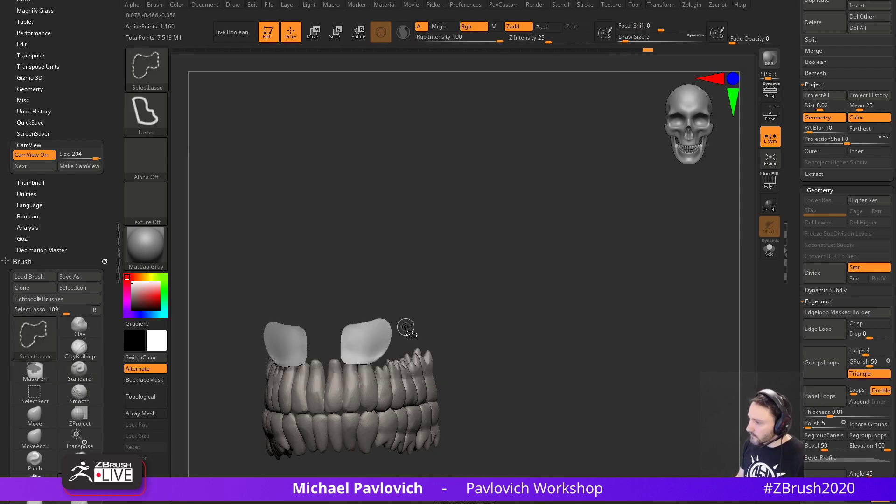
Restore the full skull, mask everything except the two upper jaw panels, and push the panels inward with the Move gizmo.
left_click_drag(508, 323, 586, 322)
left_click(596, 331, "ctrl")
left_click(614, 311, "ctrl+shift")
left_click(625, 297, "ctrl")
left_click_drag(627, 299, 659, 306)
key("w")
left_click_drag(423, 339, 412, 340, "ctrl")
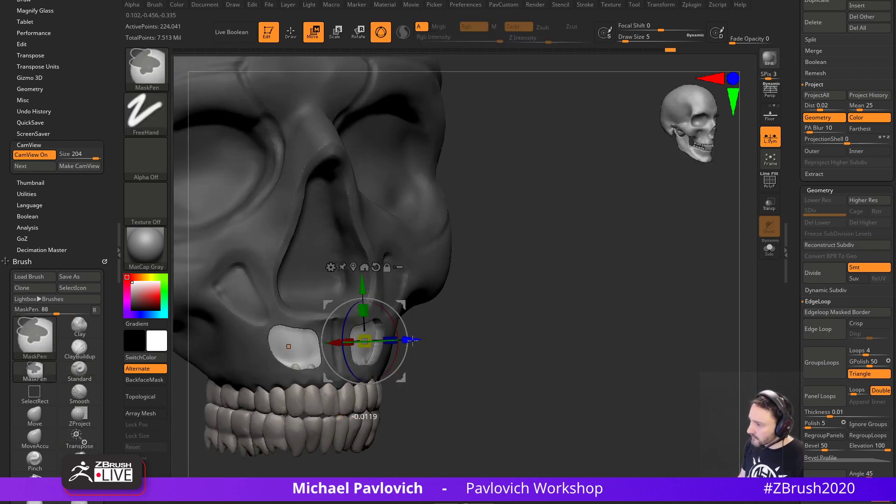
key("q")
mouse_move(570, 310)
left_mouse_down()
mouse_move(541, 304)
mouse_move(562, 310)
mouse_move(554, 314)
left_mouse_up()
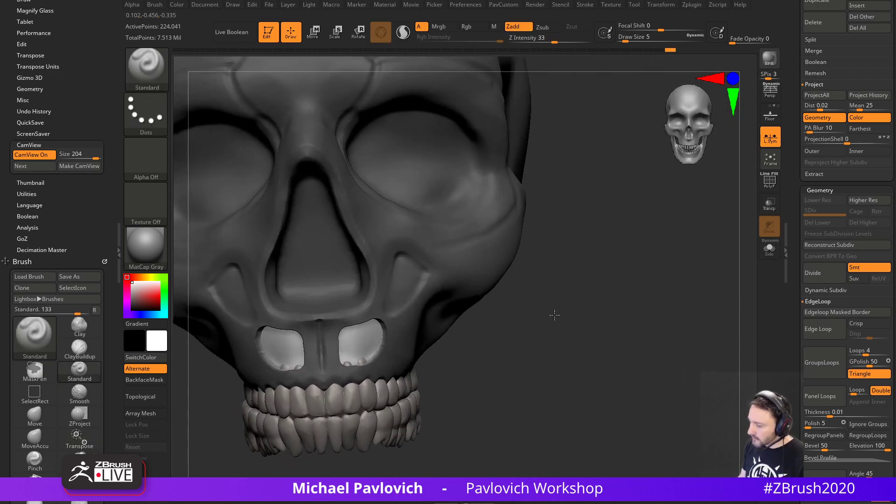
Readjust the depth of the two recessed panels so the tooth roots no longer poke through.
key("w")
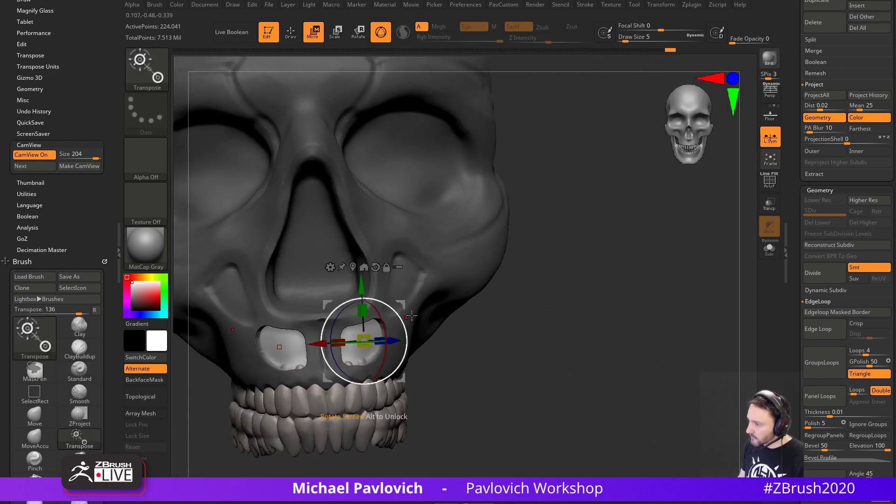
left_click(771, 204)
left_click(772, 205)
left_click_drag(649, 267, 506, 276)
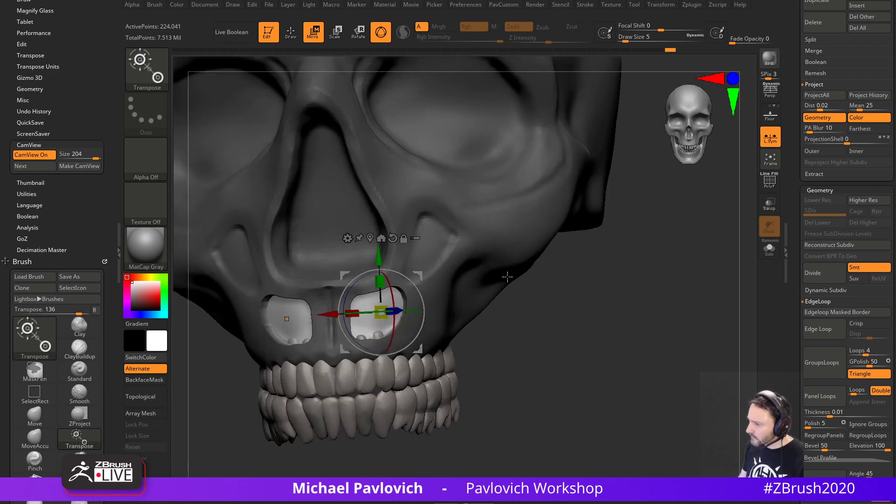
left_click_drag(415, 280, 408, 285, "alt")
left_click_drag(390, 316, 379, 318)
left_click_drag(563, 305, 522, 311)
left_click_drag(419, 318, 424, 318)
key("q")
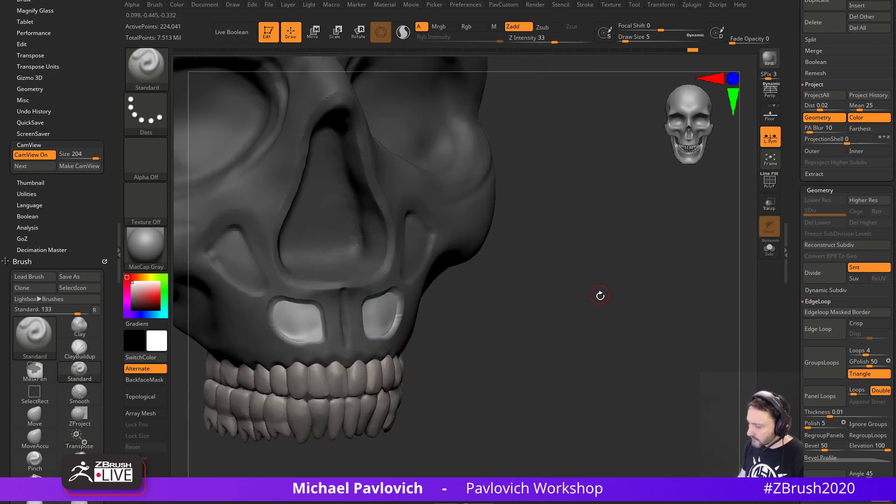
Clear the mask and check the inset panels on the whole skull from the front.
left_click_drag(601, 296, 613, 327, "shift")
mouse_move(559, 293)
left_mouse_down("shift")
mouse_move(574, 336)
mouse_move(567, 327)
left_mouse_up("shift")
key("s")
mouse_move(567, 327)
left_mouse_down("alt")
mouse_move(560, 317)
mouse_move(578, 358)
mouse_move(587, 334)
left_mouse_up("alt")
left_click_drag(587, 334, 573, 343)
left_click_drag(556, 253, 624, 310, "shift")
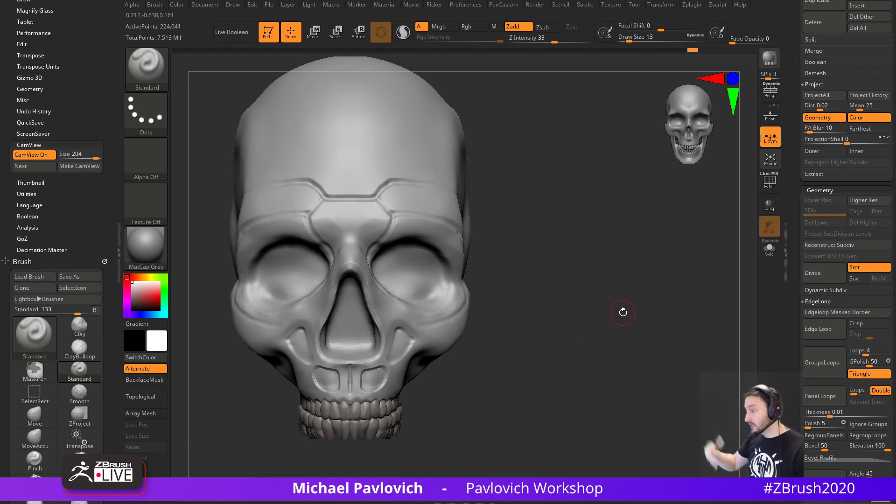
Smooth away the panel lines on the forehead and the inset panels on the upper jaw at draw size 17.
mouse_move(624, 312)
left_mouse_down()
mouse_move(590, 258)
mouse_move(605, 297)
left_mouse_up()
key("s")
key("s")
left_click_drag(605, 297, 587, 279, "alt")
key("s")
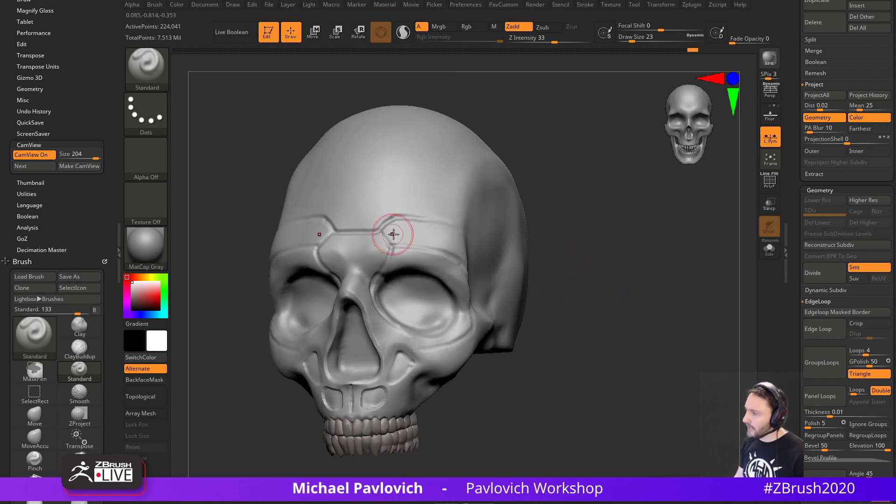
key("s")
mouse_move(402, 227)
left_mouse_down()
mouse_move(370, 232)
mouse_move(381, 206)
mouse_move(371, 232)
left_mouse_up()
mouse_move(584, 245)
left_mouse_down("alt")
mouse_move(602, 229)
mouse_move(612, 232)
left_mouse_up("alt")
left_click_drag(394, 368, 397, 375, "shift")
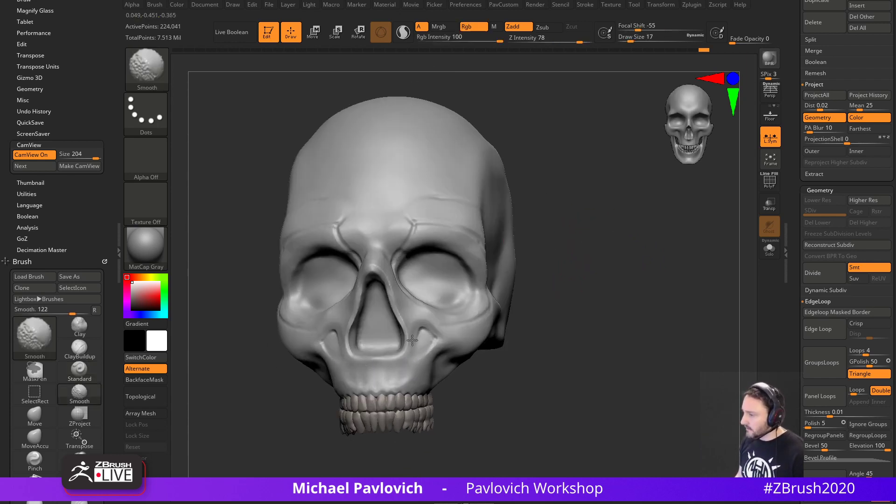
left_click_drag(412, 340, 427, 338, "shift")
Smooth out the remaining panel lines over the brows, around the eye sockets, and toward the temples.
left_click_drag(584, 280, 565, 275)
mouse_move(462, 234)
left_mouse_down("shift")
mouse_move(401, 259)
mouse_move(405, 284)
left_mouse_up("shift")
left_click_drag(613, 276, 579, 268)
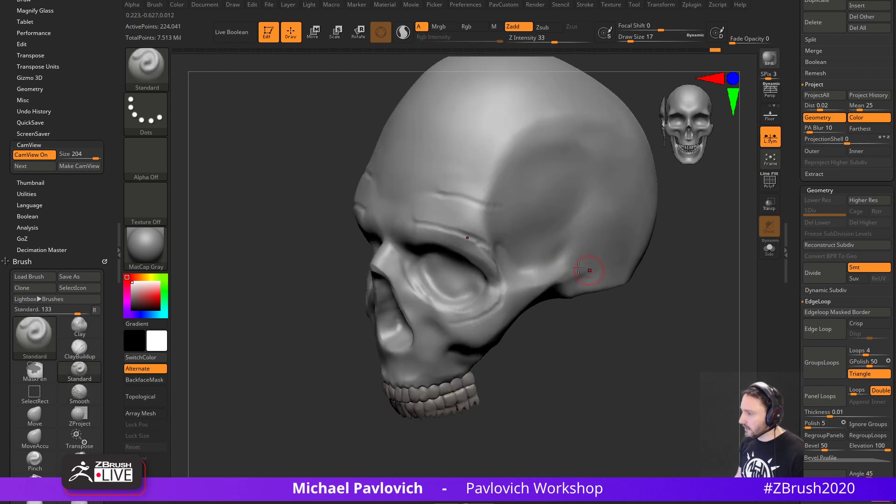
left_click_drag(404, 267, 429, 304, "shift")
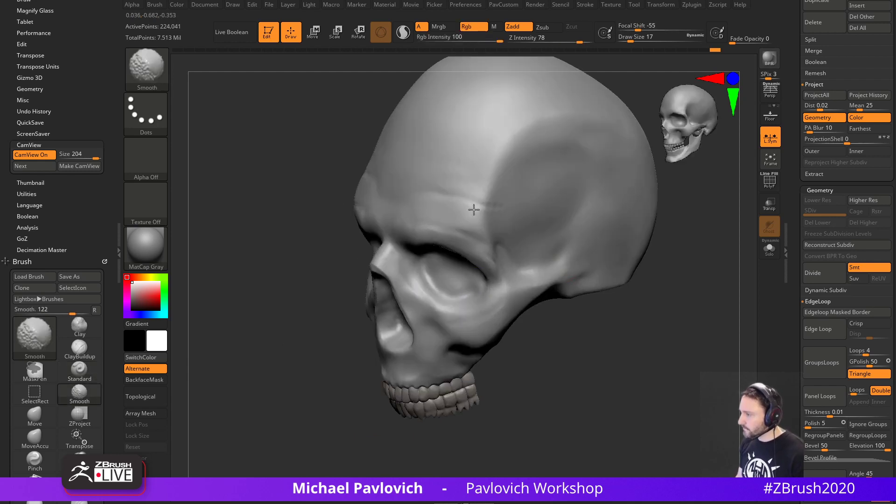
left_click_drag(513, 258, 538, 214, "shift")
left_click_drag(647, 273, 670, 268, "shift")
mouse_move(575, 248)
left_mouse_down("alt")
mouse_move(550, 268)
mouse_move(562, 256)
left_mouse_up("alt")
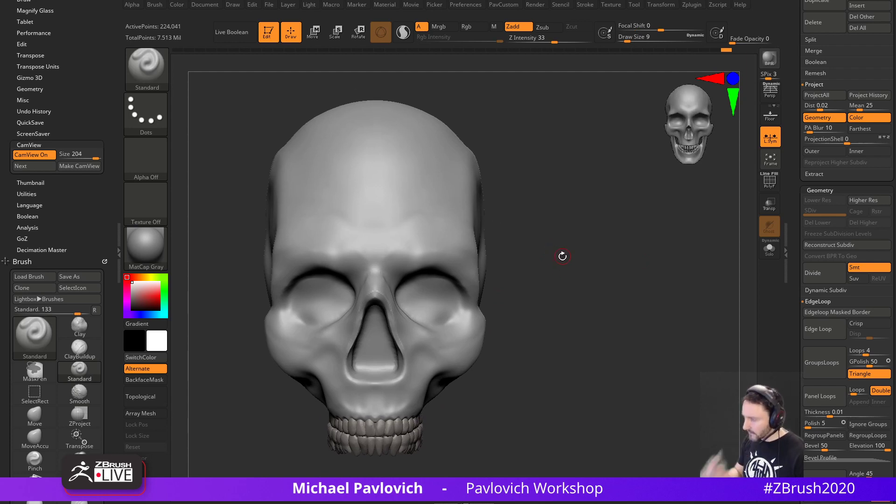
left_click_drag(623, 265, 615, 266, "alt")
key("s")
left_click_drag(354, 250, 360, 250)
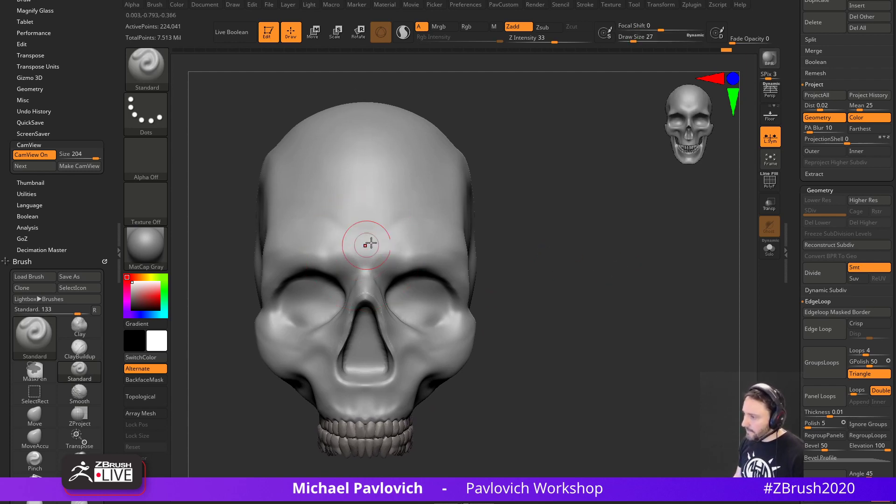
mouse_move(552, 249)
left_mouse_down("alt")
mouse_move(563, 232)
mouse_move(555, 222)
mouse_move(530, 229)
left_mouse_up("alt")
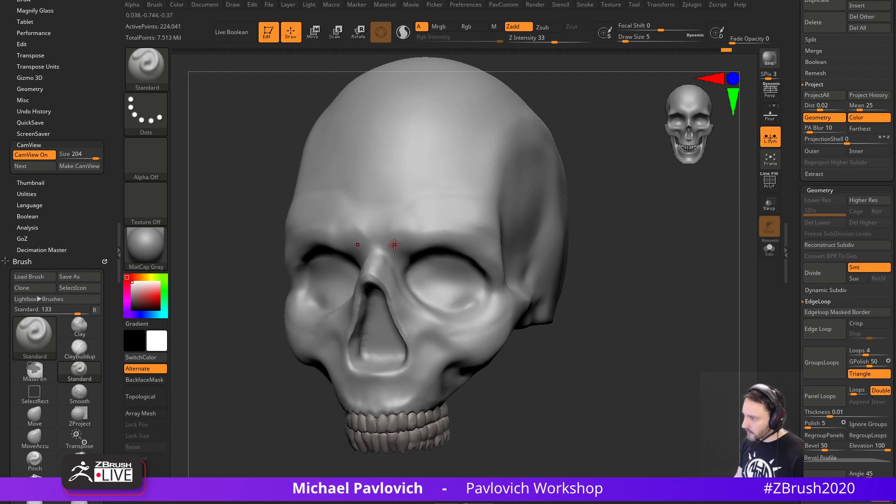
left_click_drag(644, 240, 658, 249, "shift")
Turn off the CamView orientation preview and collapse its settings.
left_click_drag(797, 210, 793, 378)
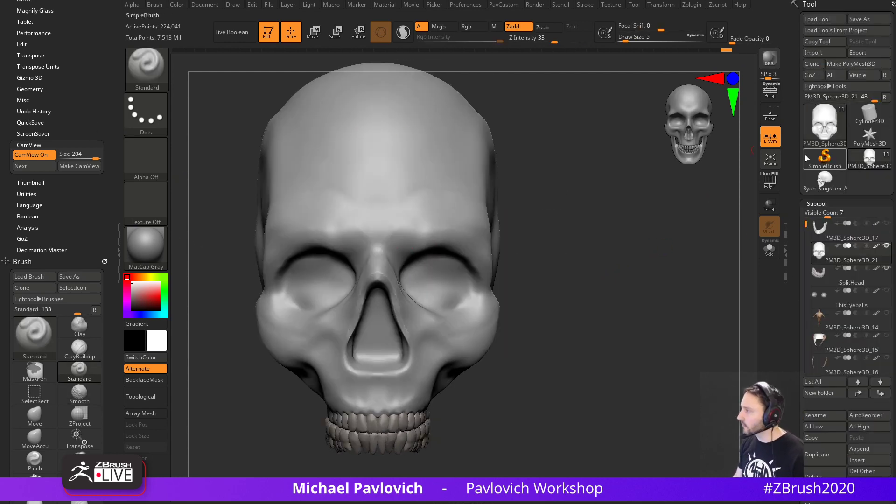
left_click(34, 155)
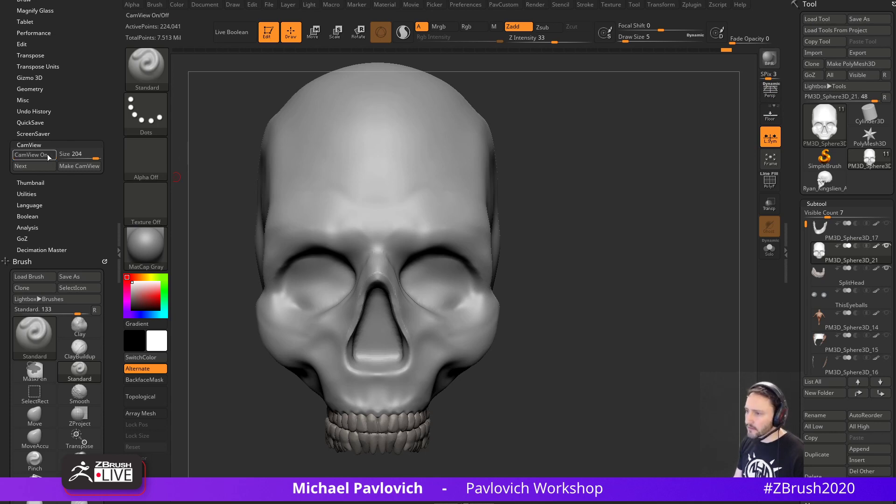
left_click(28, 144)
left_click_drag(796, 139, 791, 73)
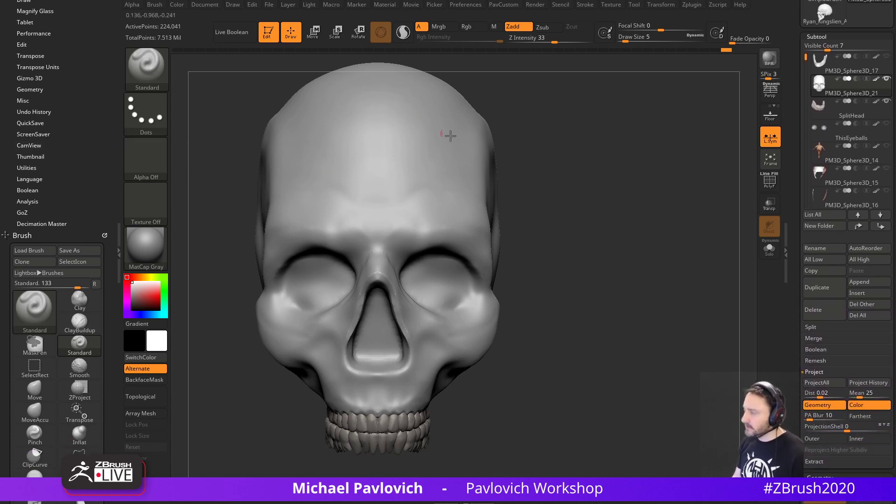
Set the Standard brush to paint colour only with Rgb at draw size 6 and sample a grey paint colour.
left_click(485, 26, "shift")
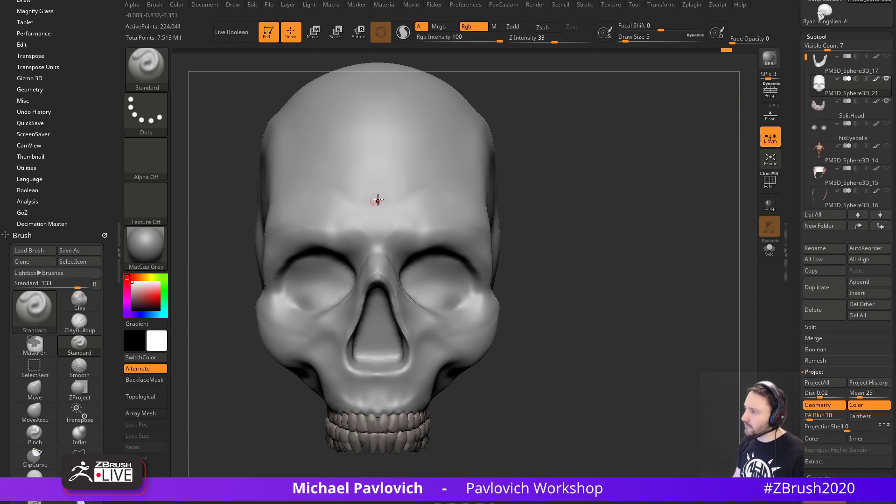
key("s")
left_click(388, 191)
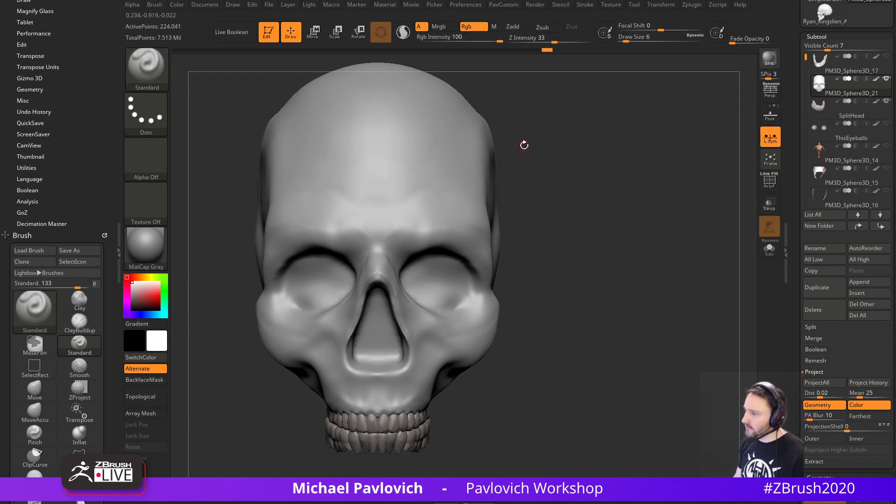
key("c")
Try painting a vertical grey line down the middle of the forehead and undo the strokes.
mouse_move(368, 124)
left_mouse_down()
mouse_move(375, 187)
mouse_move(391, 206)
left_mouse_up()
left_click_drag(601, 182, 583, 184, "alt")
key("ctrl+z")
mouse_move(364, 127)
left_mouse_down()
mouse_move(360, 203)
mouse_move(372, 232)
left_mouse_up()
left_click_drag(546, 220, 545, 234, "alt")
key("ctrl+z")
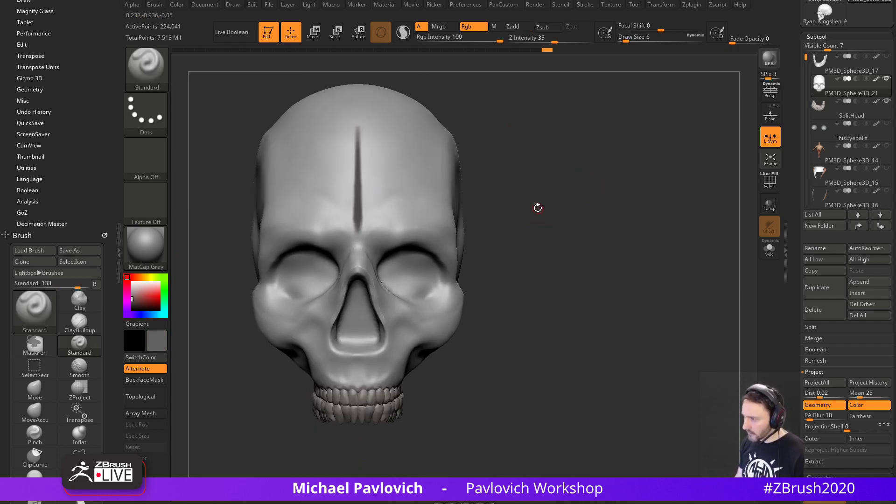
left_click_drag(536, 196, 549, 194, "alt")
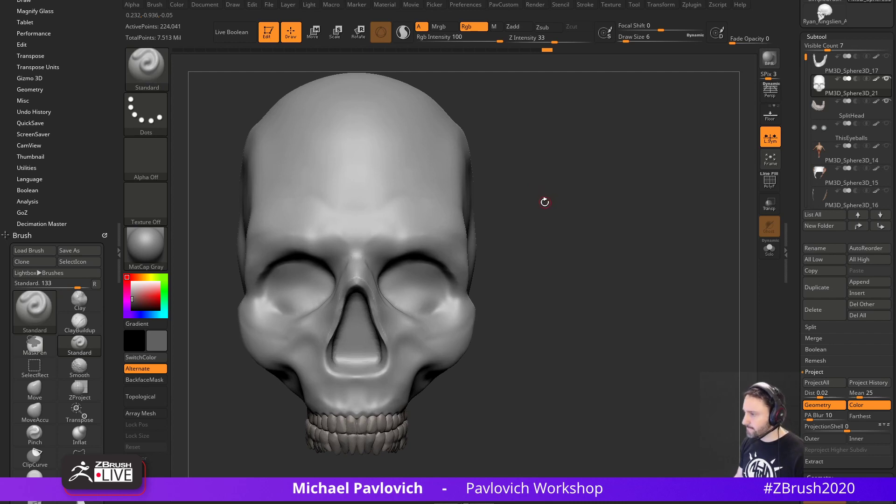
Try drawing a vertical mask line down the middle of the forehead and clear the mask.
key("s")
left_click(349, 170)
left_click_drag(357, 157, 356, 156, "ctrl")
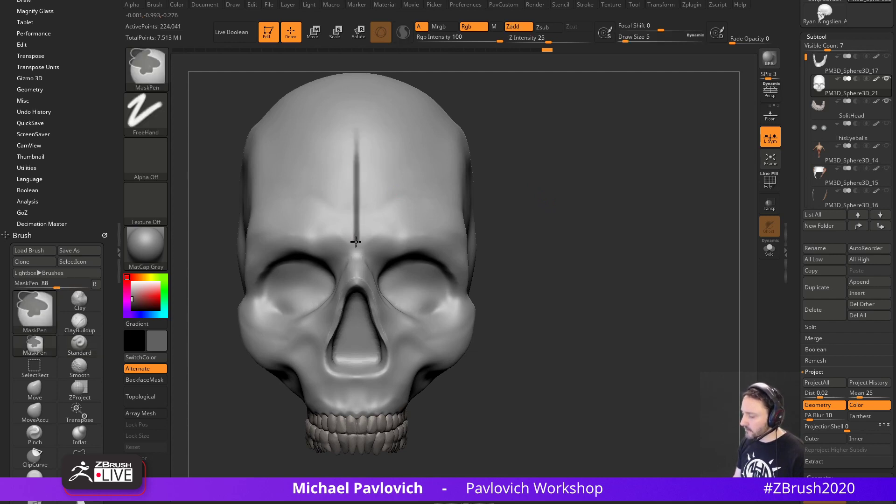
mouse_move(544, 229)
left_mouse_down("alt")
mouse_move(541, 196)
mouse_move(523, 205)
left_mouse_up("alt")
key("ctrl")
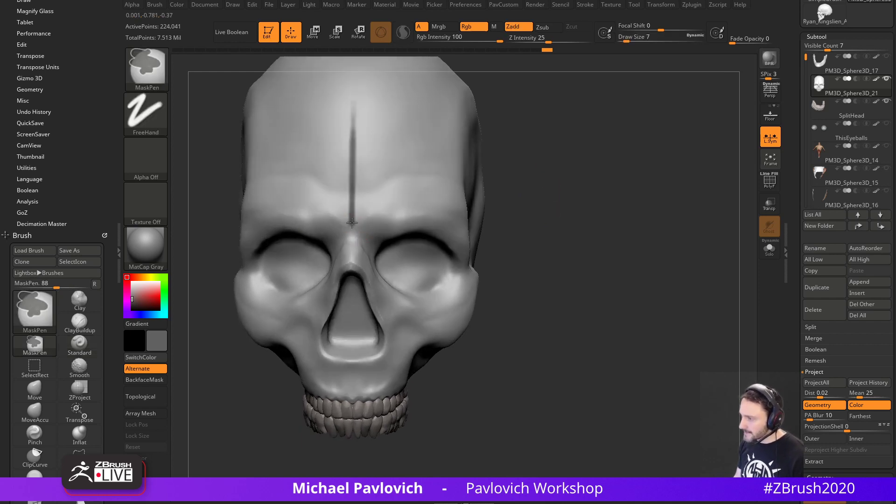
left_click_drag(551, 188, 598, 256, "ctrl")
Choose red as the paint colour and paint a vertical line from mid-forehead down to the top of the nasal opening.
left_click(159, 298)
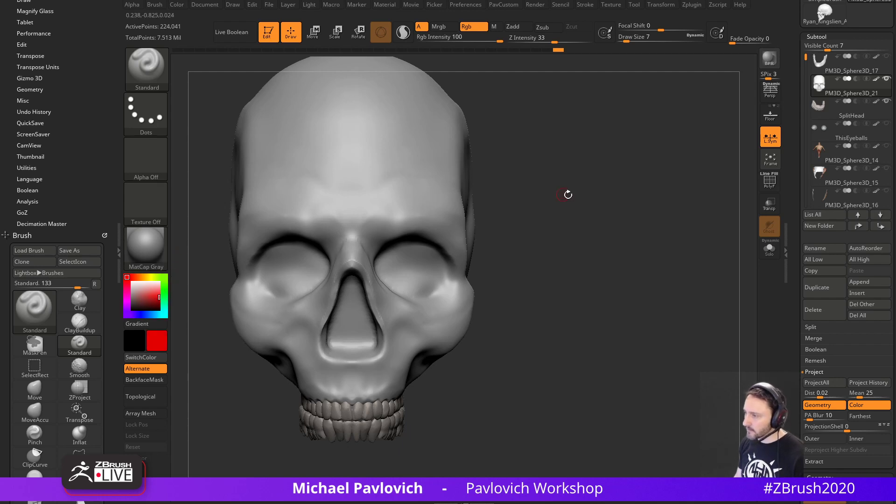
left_click_drag(569, 194, 580, 212, "alt")
key("s")
left_click_drag(364, 143, 363, 220)
left_click_drag(362, 123, 362, 174)
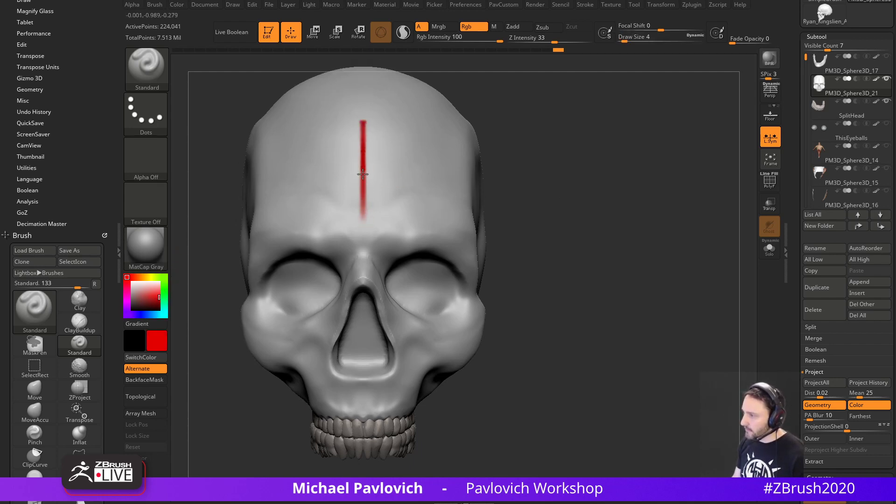
left_click_drag(363, 225, 363, 242)
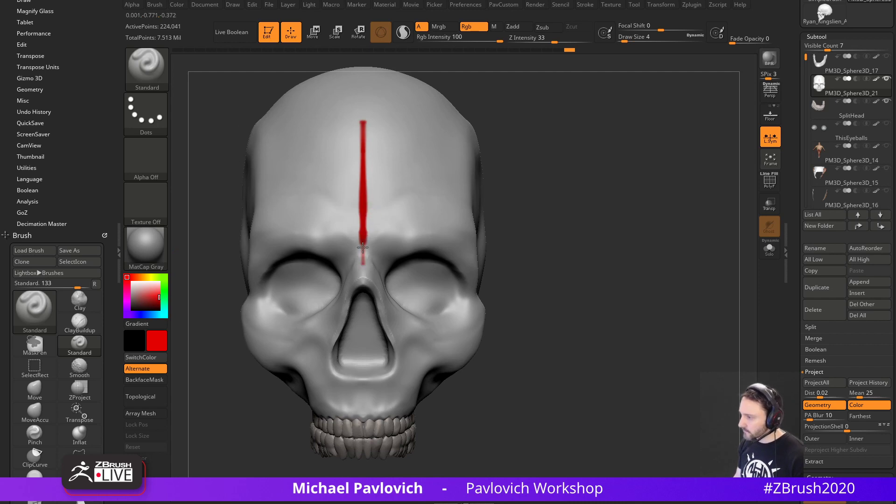
left_click_drag(581, 226, 591, 185, "alt")
right_click_drag(415, 232, 385, 218)
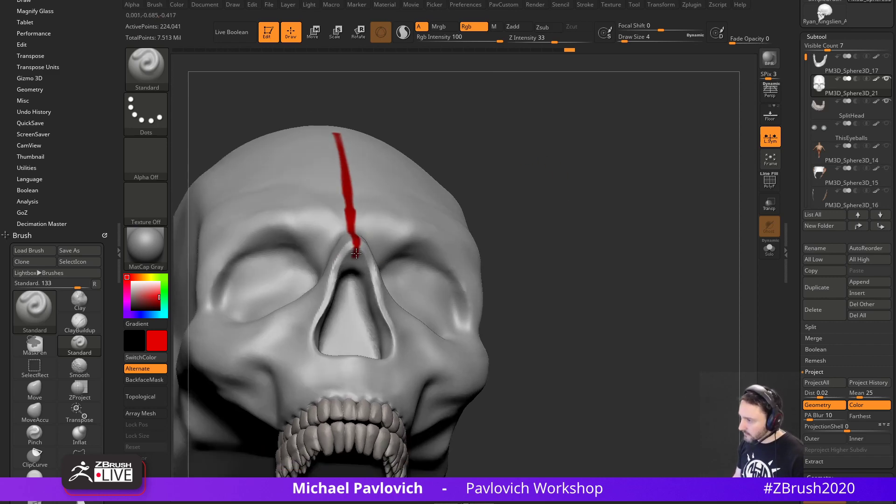
mouse_move(357, 246)
right_mouse_down()
mouse_move(425, 196)
mouse_move(527, 210)
mouse_move(602, 174)
mouse_move(578, 212)
mouse_move(416, 232)
right_mouse_up()
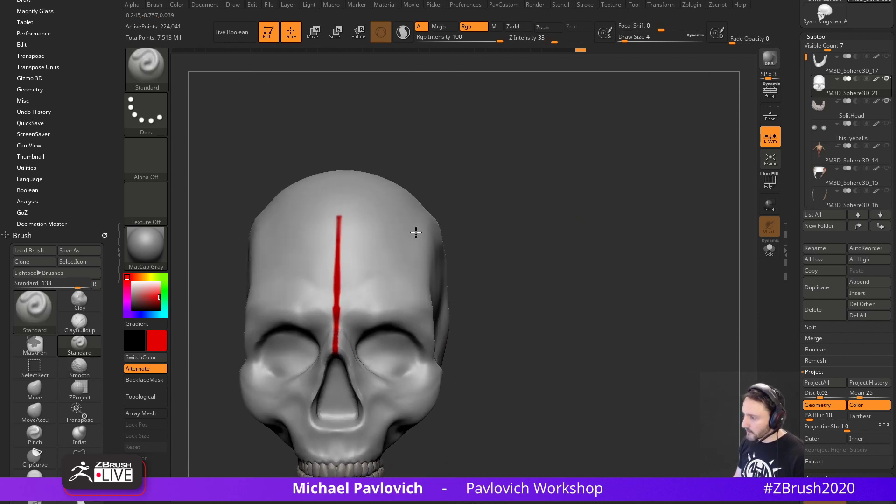
Paint a curved red line across the lower forehead at draw size 5 and duplicate the skull subtool.
key("s")
left_click(341, 302)
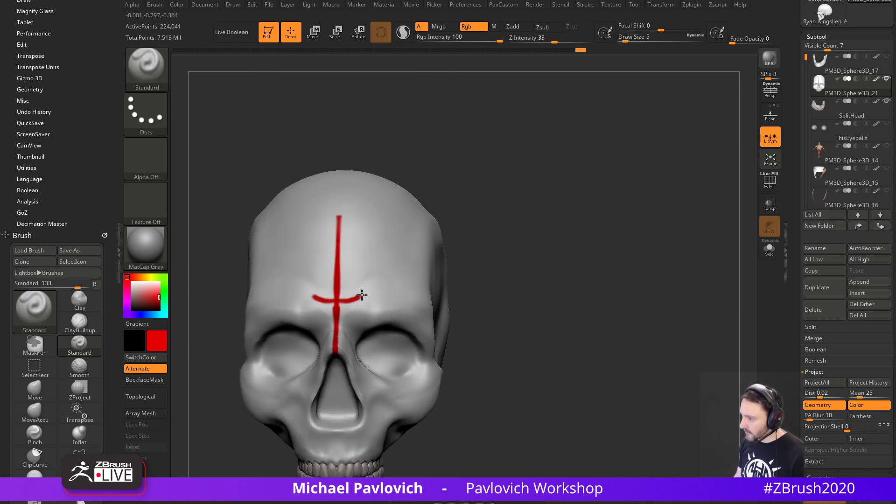
left_click_drag(362, 295, 405, 285)
mouse_move(558, 278)
right_mouse_down("alt")
mouse_move(548, 236)
mouse_move(594, 254)
mouse_move(623, 225)
right_mouse_up("alt")
left_click(816, 290)
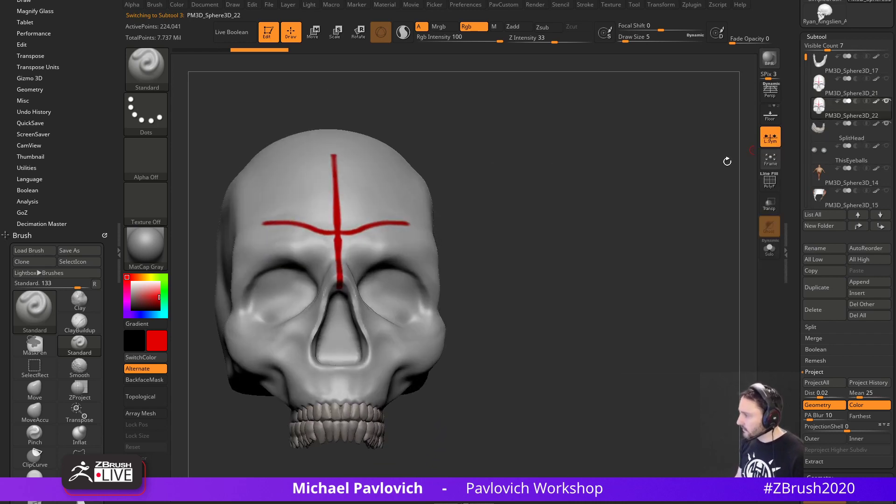
Try extending the red forehead line toward the temples on the duplicate and undo the strokes.
mouse_move(728, 161)
right_mouse_down()
mouse_move(611, 230)
mouse_move(620, 212)
mouse_move(610, 185)
right_mouse_up()
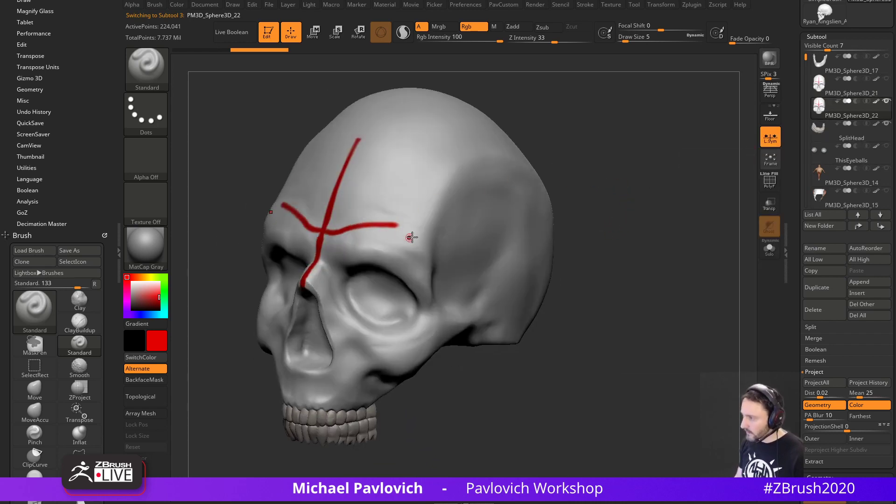
left_click_drag(404, 230, 421, 239)
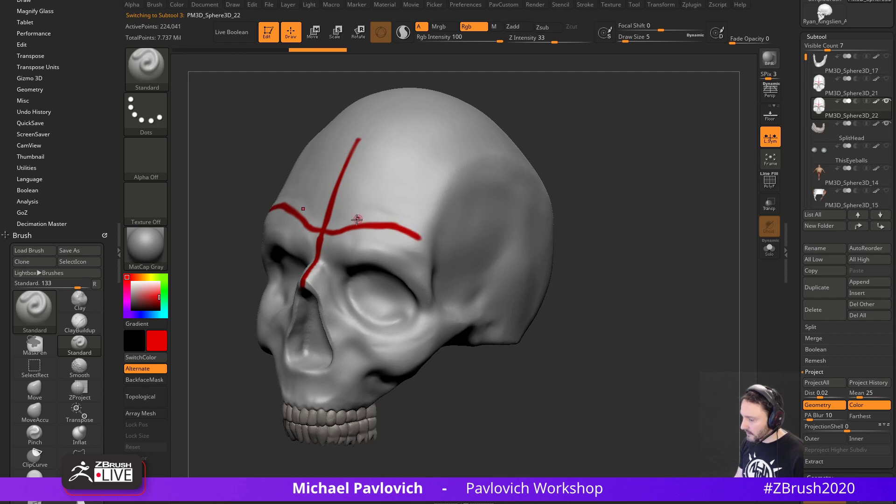
key("bracketright")
mouse_move(344, 183)
left_mouse_down()
mouse_move(333, 220)
mouse_move(384, 215)
left_mouse_up()
right_click_drag(567, 203, 642, 185)
key("ctrl+z")
key("ctrl+z")
key("ctrl+z")
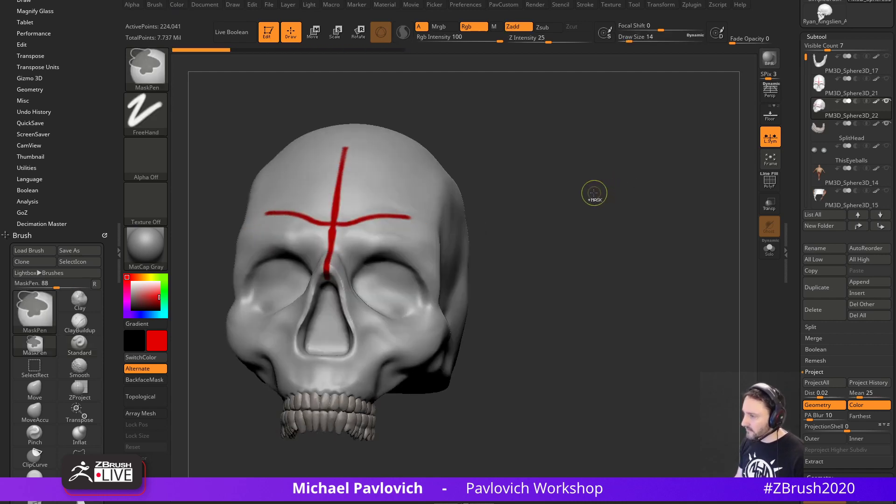
Sample white as the paint colour and clear the red lines from the duplicate skull's forehead.
mouse_move(573, 182)
right_mouse_down()
mouse_move(579, 207)
mouse_move(609, 172)
right_mouse_up()
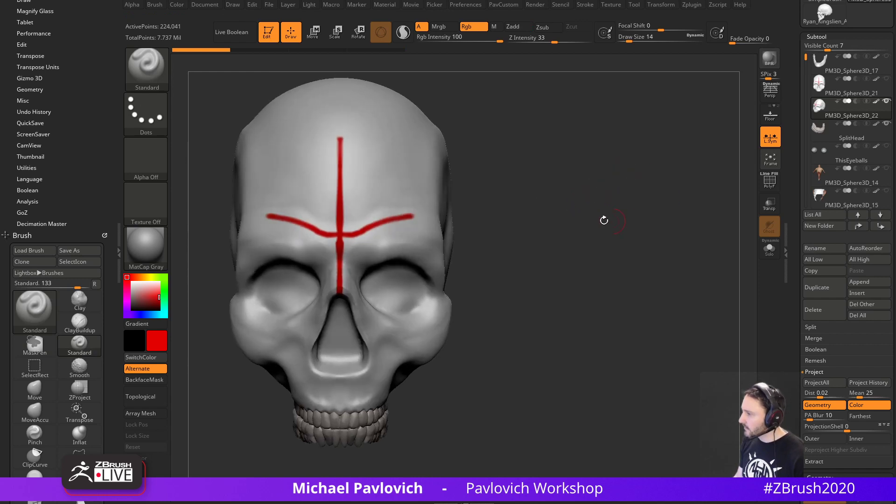
key("c")
mouse_move(340, 136)
left_mouse_down()
mouse_move(340, 224)
mouse_move(408, 198)
mouse_move(420, 207)
left_mouse_up()
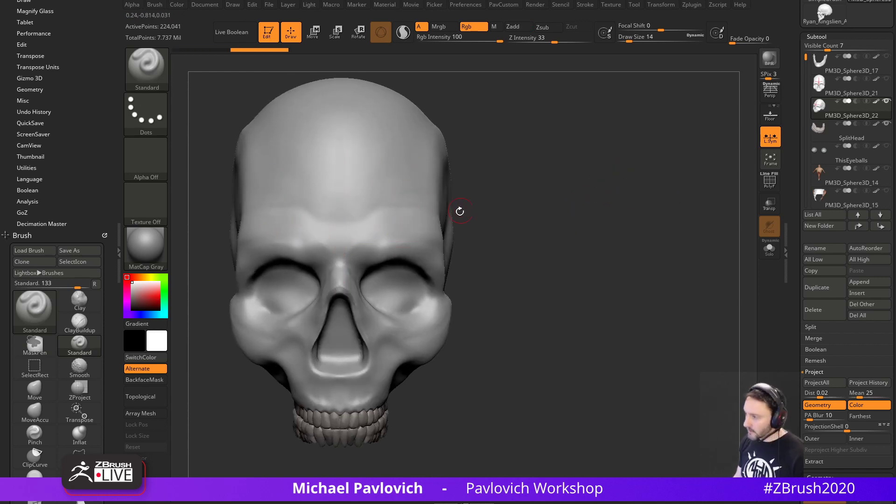
Paint a red band at draw size 9 across the brows and down the outer rims of both eye sockets.
left_click(159, 295)
right_click_drag(570, 230, 542, 210, "alt")
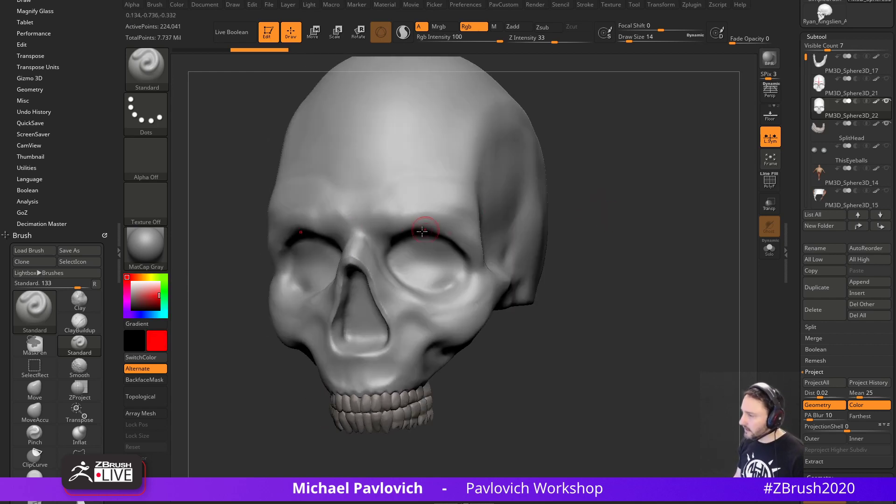
key("s")
left_click_drag(593, 228, 525, 221)
key("s")
left_click_drag(391, 238, 335, 229)
left_click_drag(532, 221, 471, 210)
left_click_drag(328, 226, 404, 216)
left_click_drag(542, 213, 579, 211)
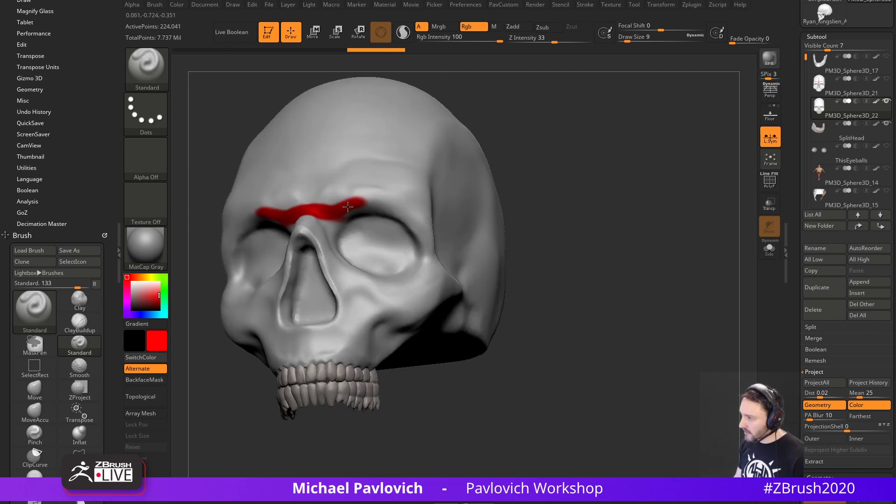
mouse_move(348, 206)
left_mouse_down()
mouse_move(392, 213)
mouse_move(422, 240)
mouse_move(423, 275)
left_mouse_up()
Paint red over the nasal bridge, down beside the nose, and along the lower rims to close the eye socket outlines.
left_click_drag(517, 206, 328, 232)
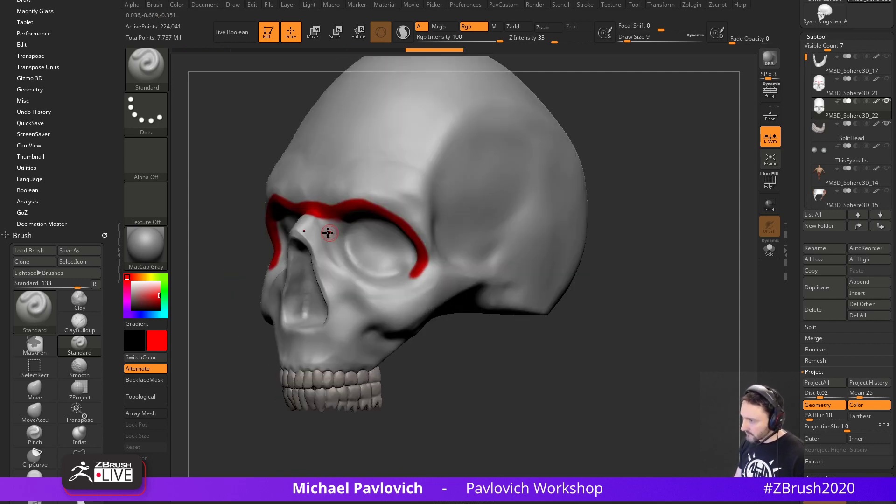
mouse_move(192, 278)
left_mouse_down()
mouse_move(327, 223)
mouse_move(326, 231)
left_mouse_up()
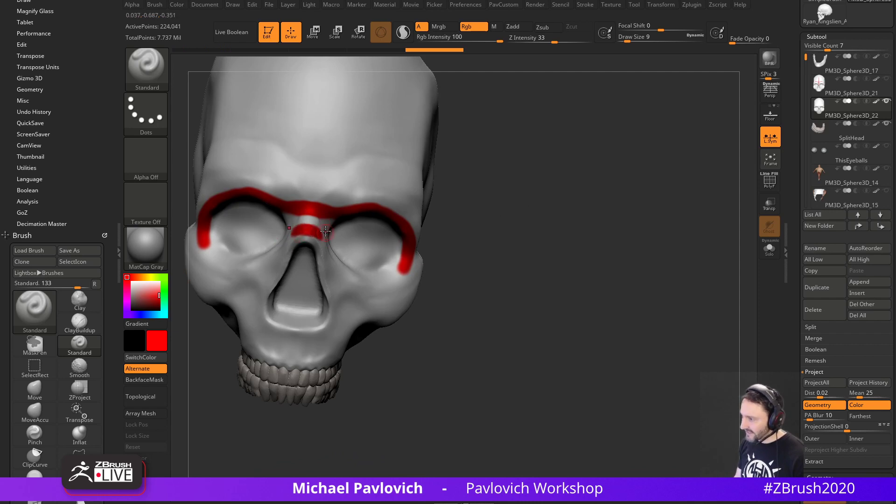
left_click_drag(520, 211, 437, 217)
left_click_drag(302, 228, 350, 285)
mouse_move(621, 309)
left_mouse_down()
mouse_move(626, 268)
mouse_move(619, 274)
left_mouse_up()
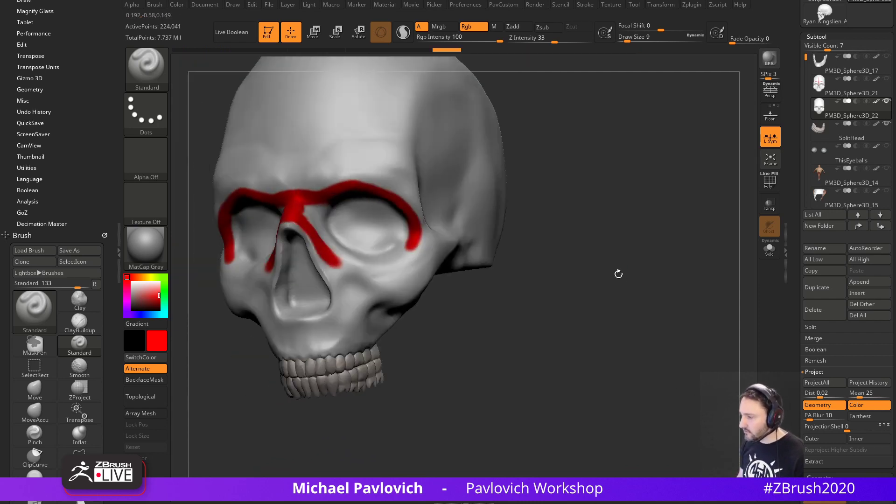
mouse_move(333, 261)
left_mouse_down()
mouse_move(349, 267)
mouse_move(414, 244)
left_mouse_up()
left_click_drag(592, 209, 507, 200)
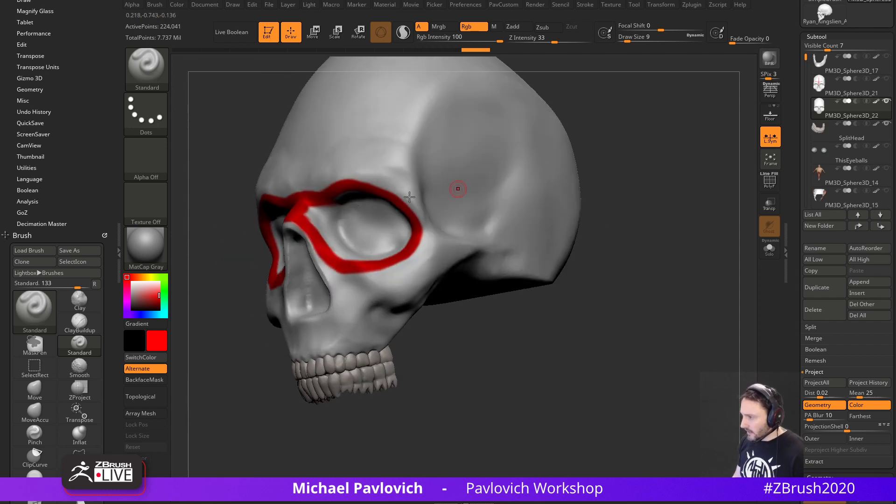
Fill the insides of both eye sockets with red, using draw sizes up to 17.
key("s")
left_click_drag(317, 220, 330, 211)
left_click_drag(527, 243, 602, 210)
key("s")
mouse_move(372, 225)
left_mouse_down()
mouse_move(383, 203)
mouse_move(396, 243)
left_mouse_up()
left_click_drag(560, 214, 495, 256)
key("s")
left_click_drag(405, 239, 402, 239)
mouse_move(406, 238)
left_mouse_down()
mouse_move(391, 247)
mouse_move(330, 242)
mouse_move(360, 211)
mouse_move(390, 236)
left_mouse_up()
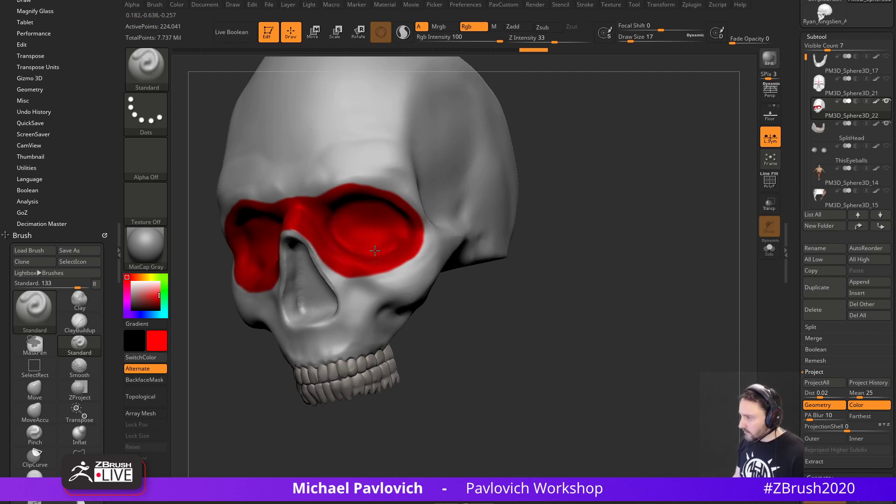
Outline the sides and lower edge of the nasal opening in red, reducing the draw size to 7.
mouse_move(551, 220)
left_mouse_down("shift")
mouse_move(604, 232)
mouse_move(408, 240)
left_mouse_up("shift")
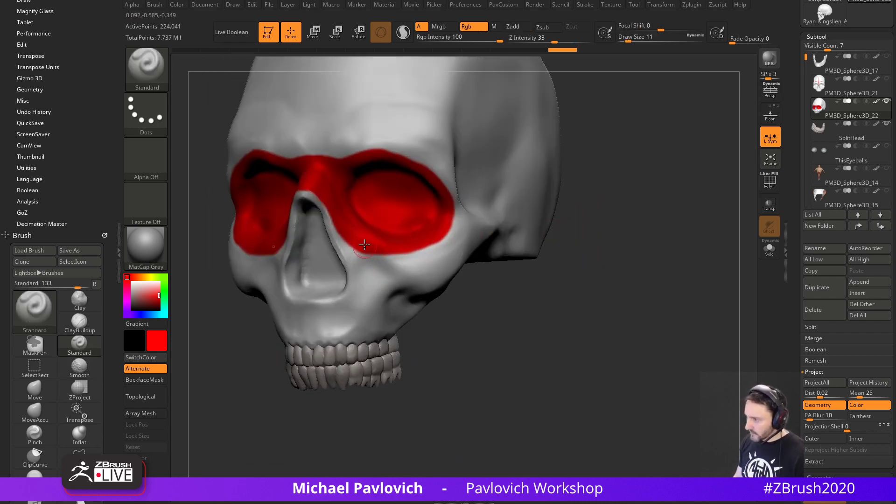
mouse_move(464, 256)
left_mouse_down()
mouse_move(332, 216)
mouse_move(357, 264)
left_mouse_up()
left_click_drag(237, 343, 440, 258)
key("bracketleft")
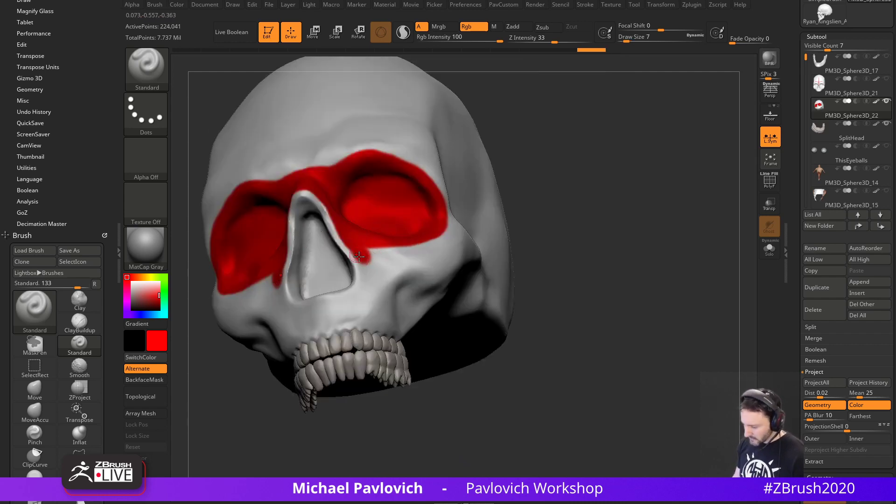
left_click_drag(363, 255, 361, 288)
left_click_drag(521, 233, 555, 217)
mouse_move(286, 289)
left_mouse_down()
mouse_move(329, 303)
mouse_move(369, 291)
mouse_move(355, 301)
left_mouse_up()
mouse_move(464, 260)
left_mouse_down()
mouse_move(496, 258)
mouse_move(457, 261)
left_mouse_up()
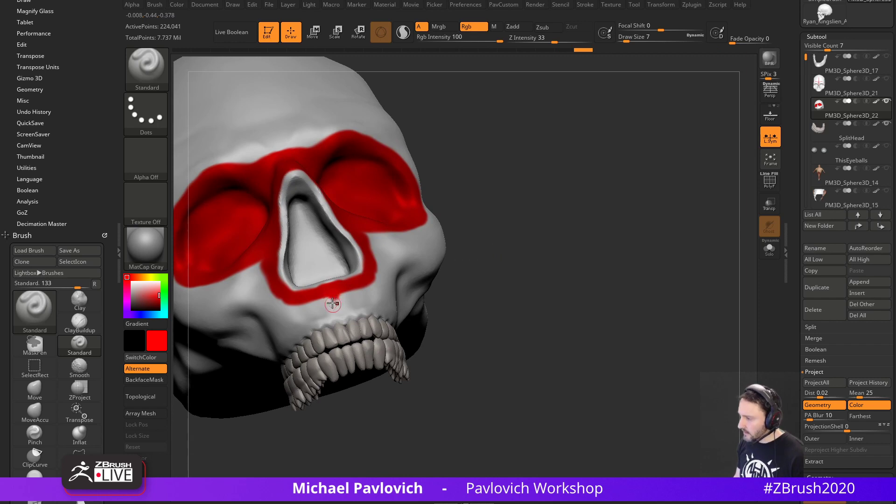
Paint a red strip from below the nose down to the teeth and along the upper gum line.
left_click_drag(333, 299, 344, 316)
left_click_drag(451, 244, 397, 252)
left_click_drag(331, 321, 410, 312)
mouse_move(495, 302)
left_mouse_down()
mouse_move(482, 344)
mouse_move(498, 341)
mouse_move(479, 306)
left_mouse_up()
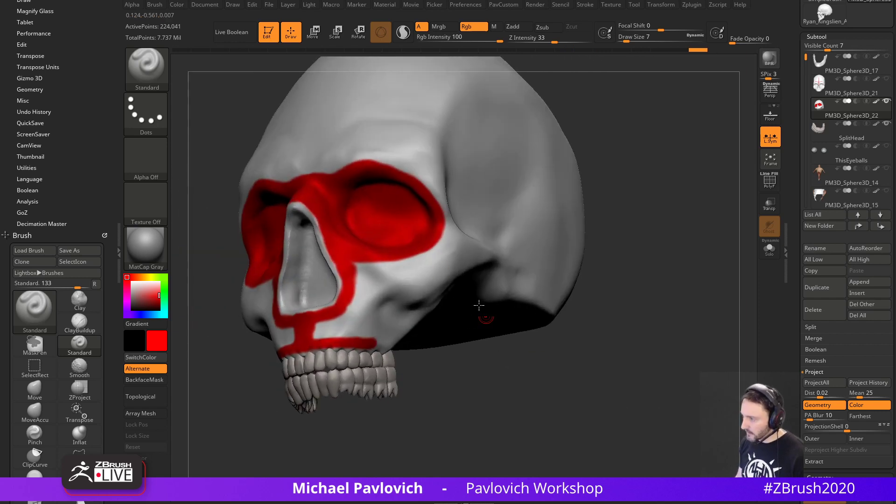
Paint a diagonal red line across the cheek below the eye socket and join it to the back of the gum line.
left_click_drag(353, 267, 337, 310)
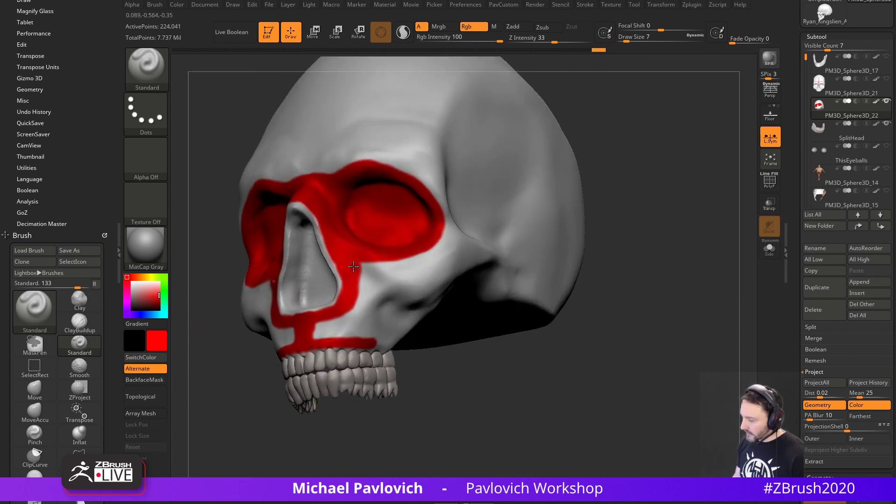
left_click_drag(529, 353, 488, 337, "alt")
mouse_move(328, 265)
left_mouse_down()
mouse_move(373, 297)
mouse_move(321, 259)
left_mouse_up()
mouse_move(617, 280)
left_mouse_down()
mouse_move(631, 262)
mouse_move(628, 238)
left_mouse_up()
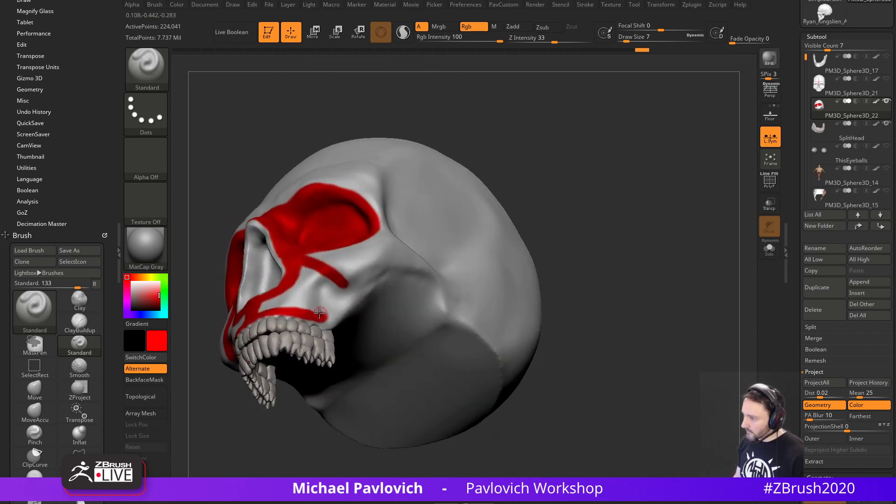
left_click_drag(330, 309, 349, 291)
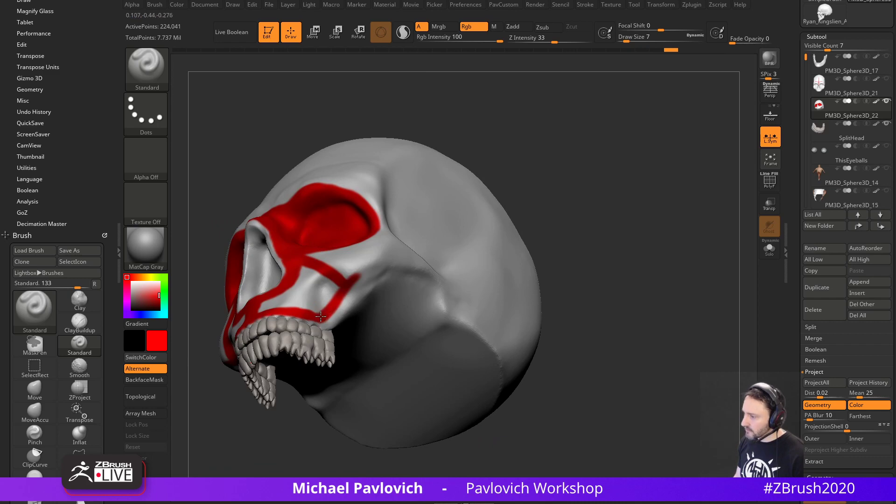
Extend the red line along the underside of the cheekbone and back past the temple area.
mouse_move(585, 195)
left_mouse_down()
mouse_move(610, 240)
mouse_move(581, 252)
mouse_move(542, 228)
left_mouse_up()
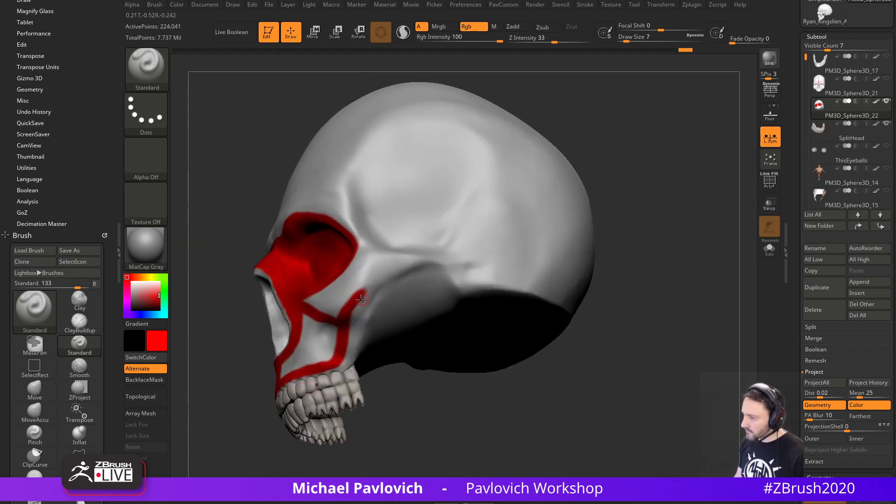
mouse_move(600, 210)
left_mouse_down()
mouse_move(681, 218)
mouse_move(625, 232)
mouse_move(573, 204)
left_mouse_up()
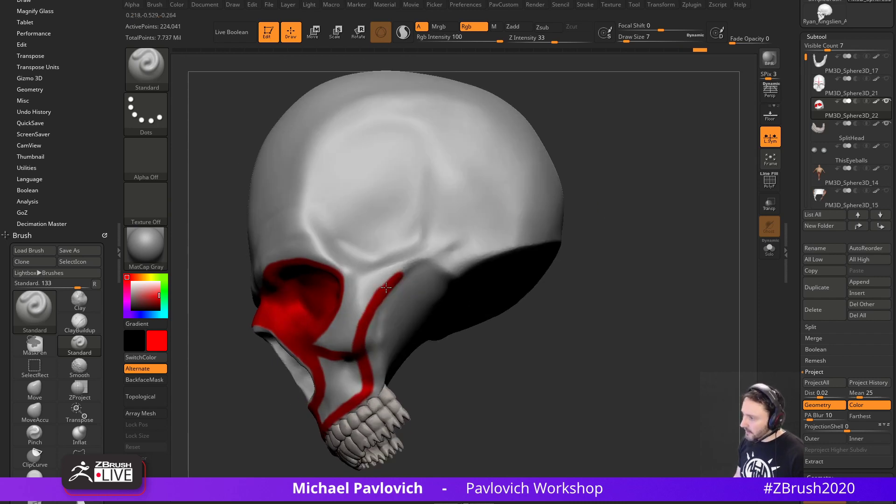
left_click_drag(386, 288, 436, 256)
left_click_drag(634, 233, 613, 263, "alt")
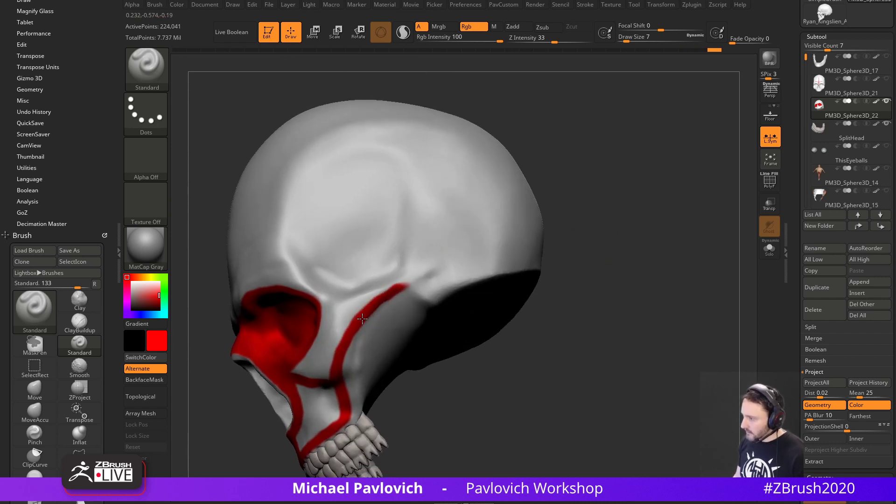
left_click_drag(418, 282, 440, 274)
left_click_drag(550, 281, 558, 220)
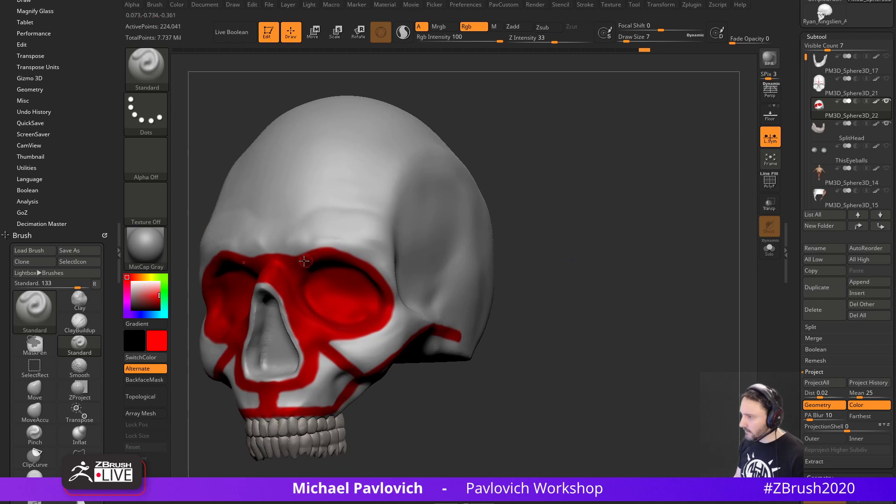
Widen the red band around the upper and outer rims of the eye sockets.
mouse_move(327, 250)
left_mouse_down()
mouse_move(372, 255)
mouse_move(396, 286)
mouse_move(378, 302)
left_mouse_up()
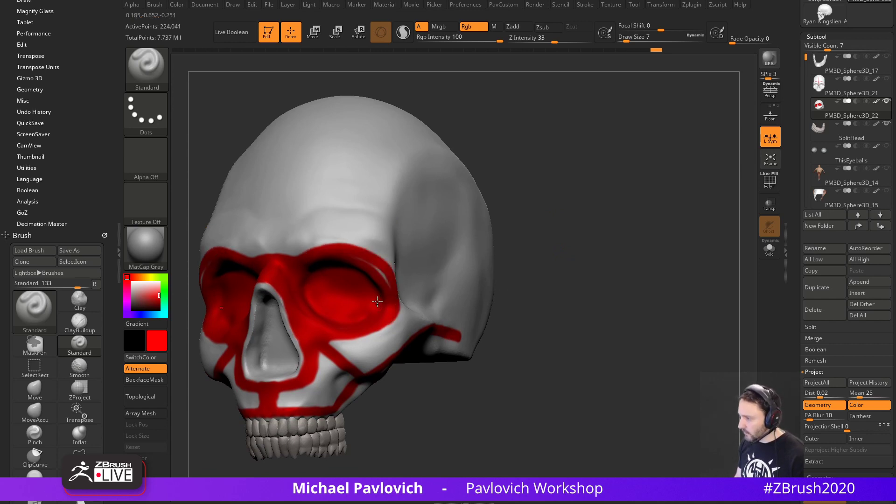
left_click_drag(537, 256, 571, 254)
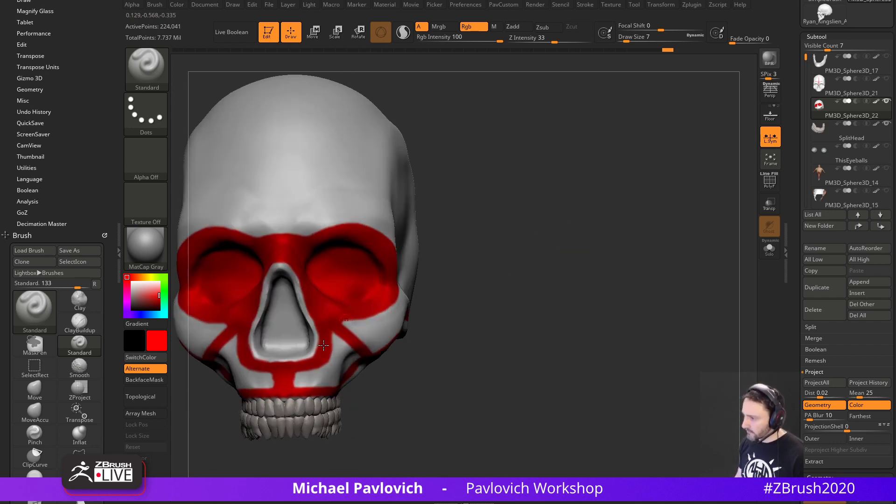
Paint a thin white line with a size 3 brush down the centre of the red strip below the nose.
mouse_move(500, 315)
left_mouse_down("alt")
mouse_move(513, 268)
mouse_move(510, 279)
mouse_move(527, 288)
mouse_move(562, 268)
left_mouse_up("alt")
key("bracketleft")
key("bracketleft")
key("c")
left_click_drag(523, 289, 511, 262, "alt")
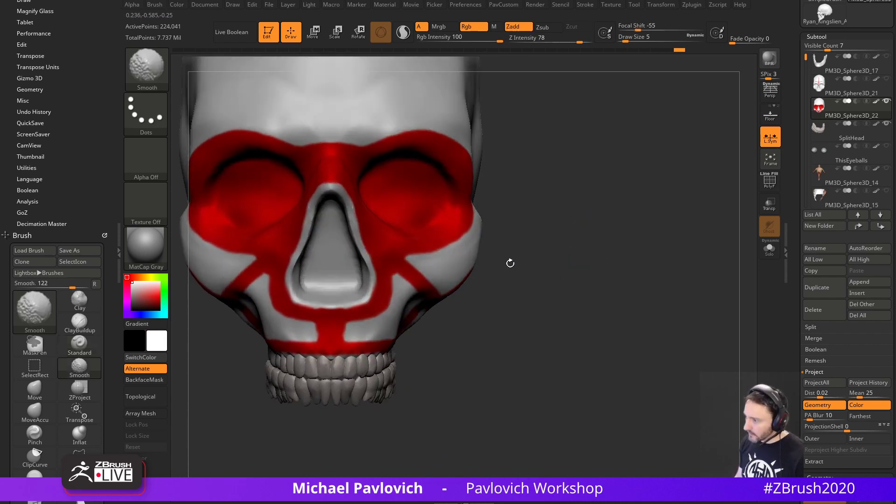
key("bracketleft")
key("bracketleft")
left_click_drag(332, 328, 329, 308)
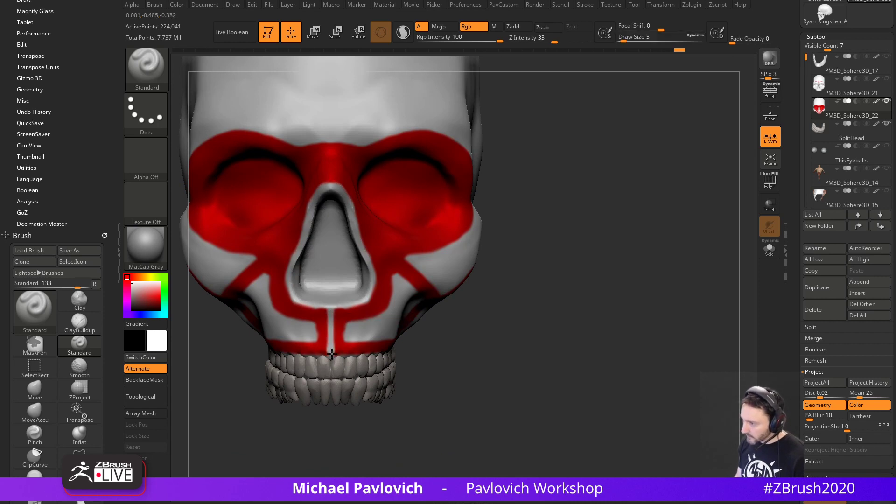
key("c")
left_click_drag(507, 295, 495, 284)
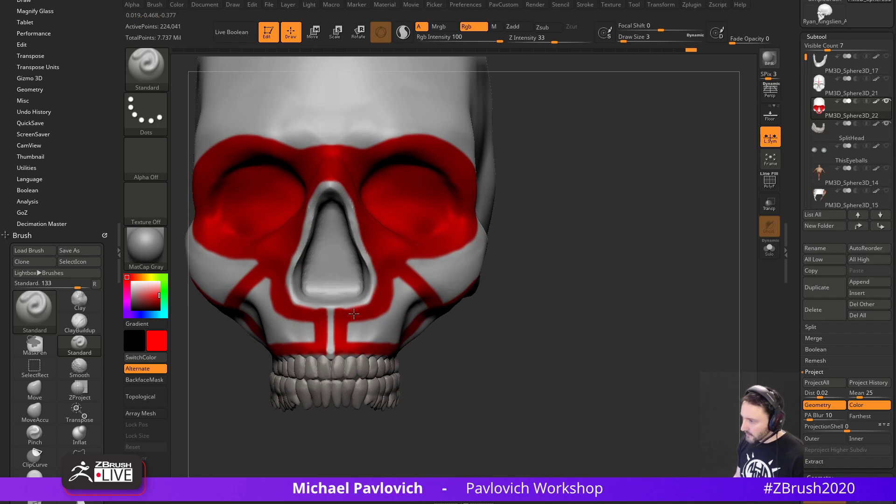
Paint a short red bar across the cheekbone below the socket's outer corner and extend the red behind the socket towards the temple.
left_click_drag(516, 260, 654, 237)
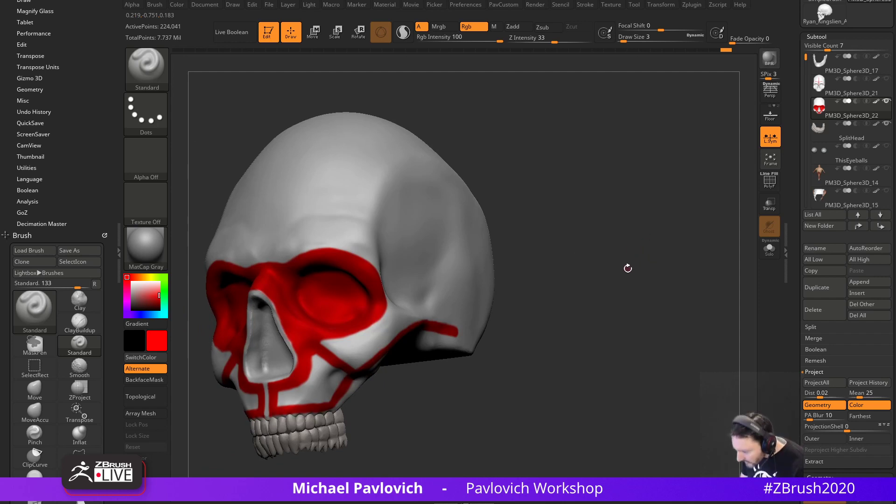
left_click_drag(628, 268, 528, 255)
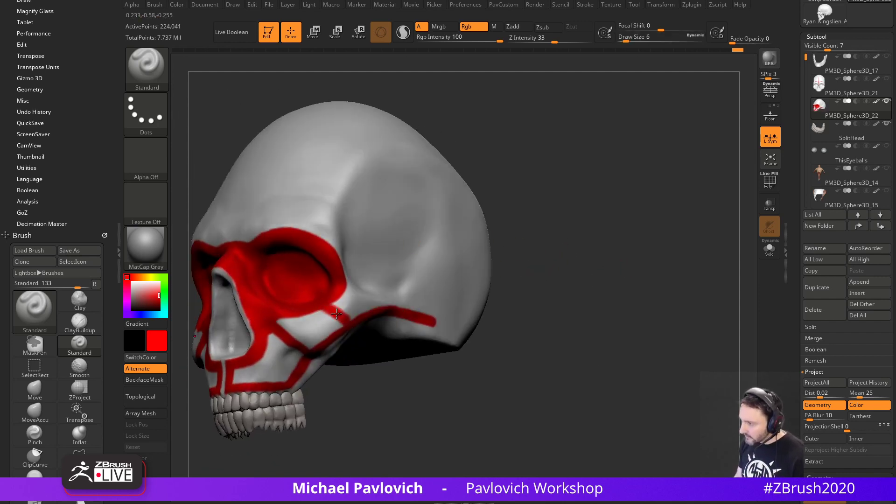
mouse_move(495, 243)
left_mouse_down()
mouse_move(516, 190)
mouse_move(511, 244)
mouse_move(495, 241)
left_mouse_up()
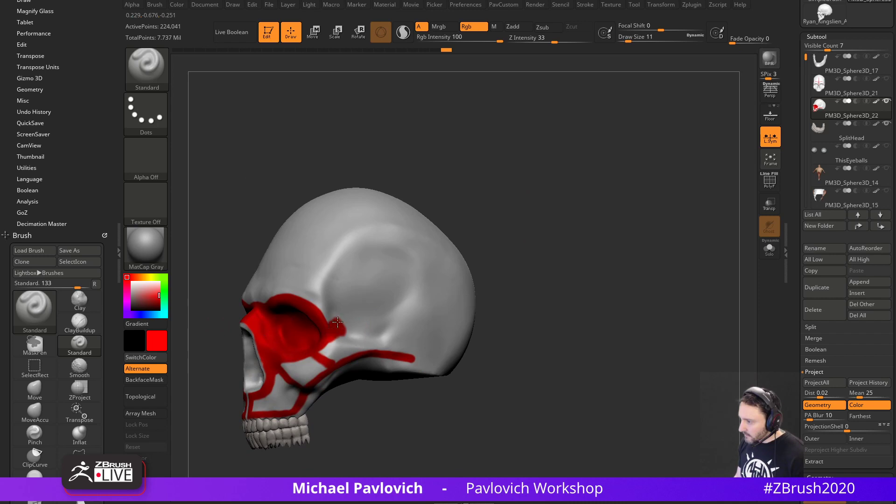
Thicken the red band above the brows and shape its upper edge into angular outer peaks.
left_click_drag(464, 253, 288, 292)
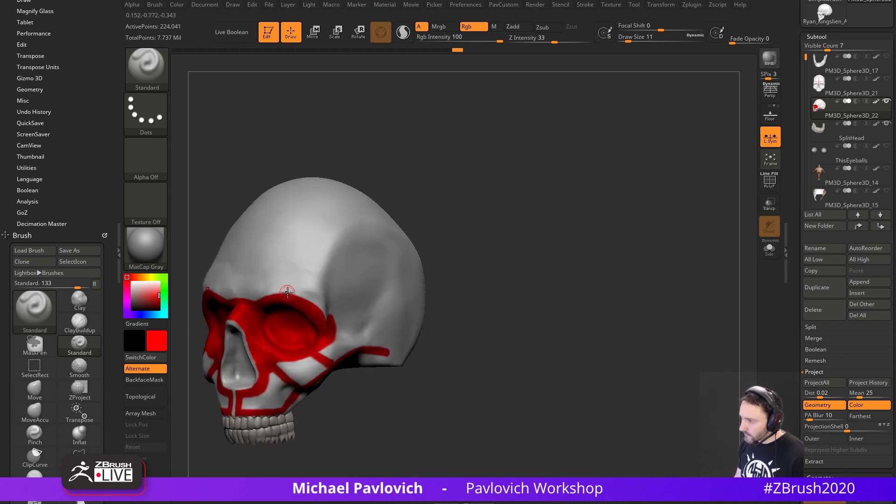
left_click_drag(403, 224, 263, 303)
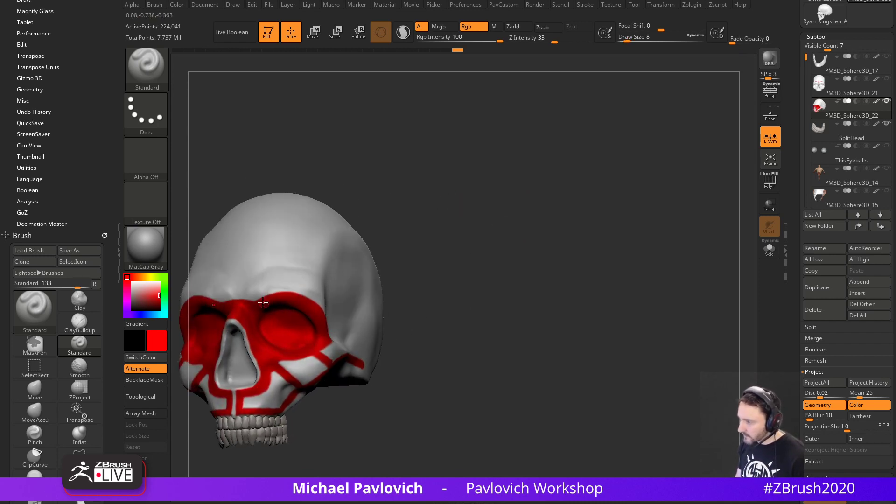
left_click_drag(423, 290, 503, 274)
left_click_drag(586, 277, 550, 271, "alt")
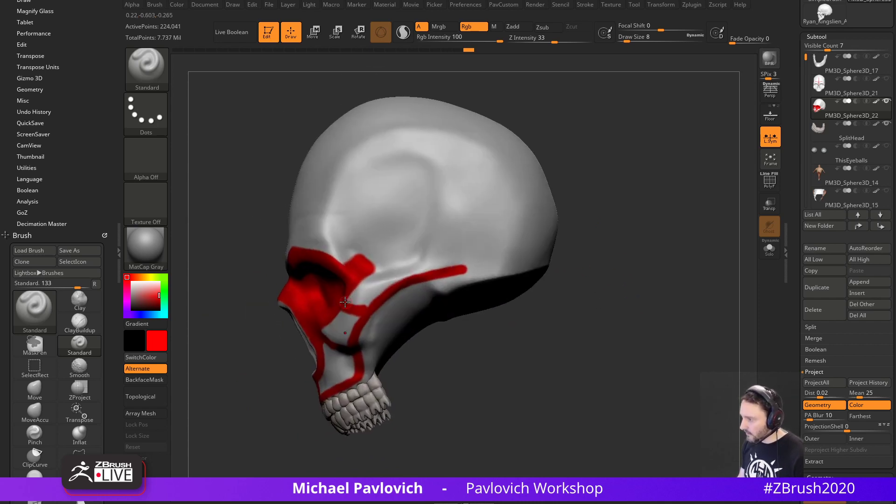
Paint over the rear end of the red cheekbone line with the sampled bone colour, using a larger brush.
left_click_drag(561, 301, 514, 276)
key("c")
right_click_drag(465, 246, 444, 257)
key("s")
left_click(400, 278)
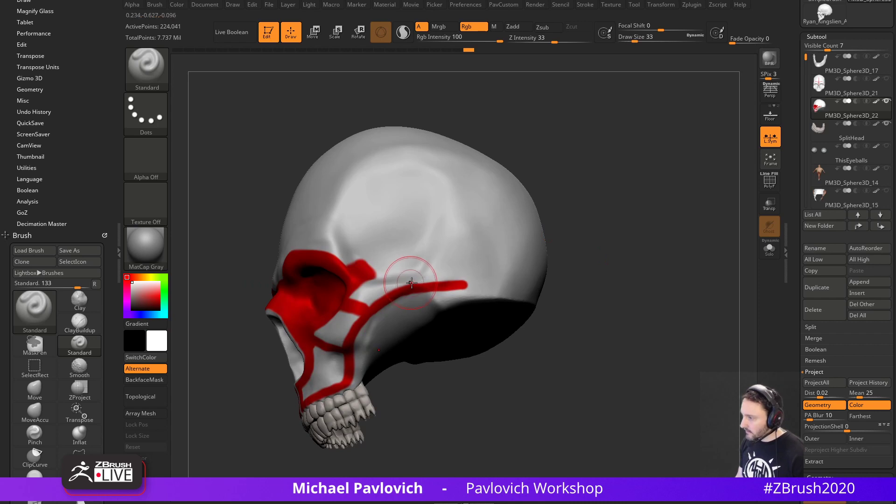
key("s")
left_click(396, 280)
left_click_drag(415, 283, 464, 287)
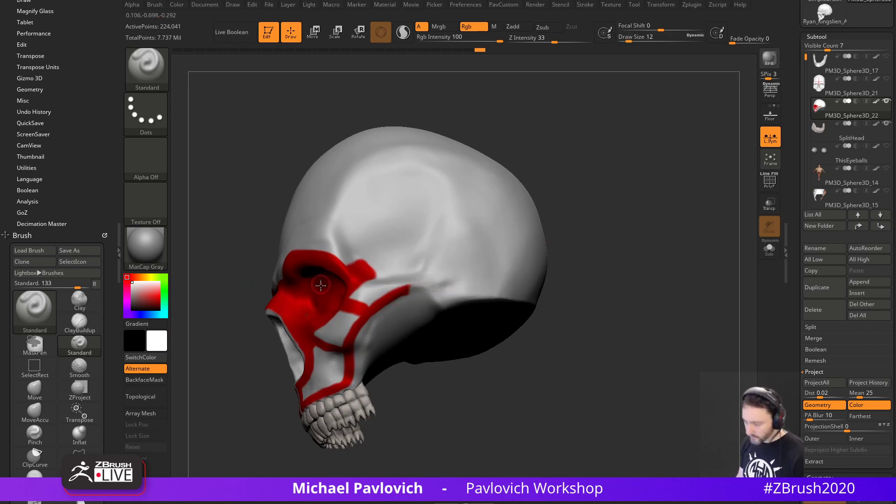
Sample the red again and paint a diagonal band joining the temple point to the rear end of the cheekbone line.
key("c")
right_click_drag(506, 203, 486, 228)
key("s")
left_click_drag(365, 272, 380, 276)
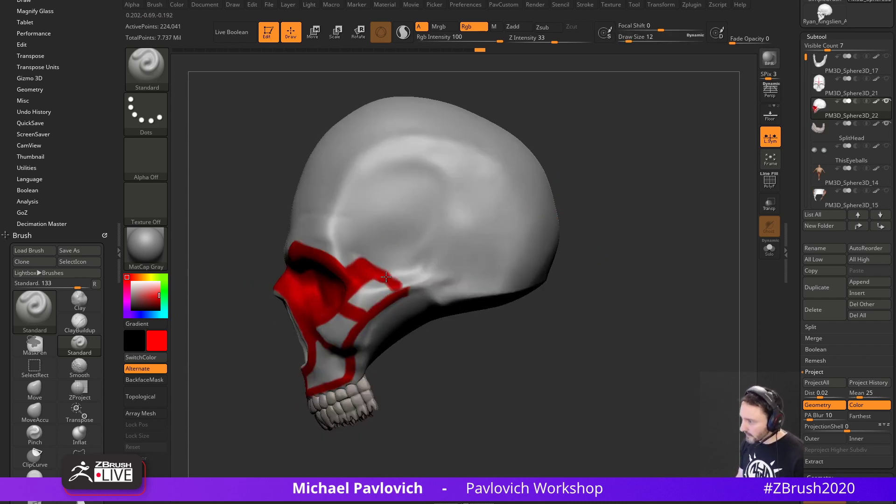
Extend the red into a sharper corner where the cheek line meets the back of the gum line.
mouse_move(515, 225)
right_mouse_down()
mouse_move(614, 240)
mouse_move(604, 236)
mouse_move(598, 252)
mouse_move(568, 236)
mouse_move(572, 201)
mouse_move(636, 245)
mouse_move(628, 206)
right_mouse_up()
key("c")
key("s")
left_click_drag(393, 279, 391, 280)
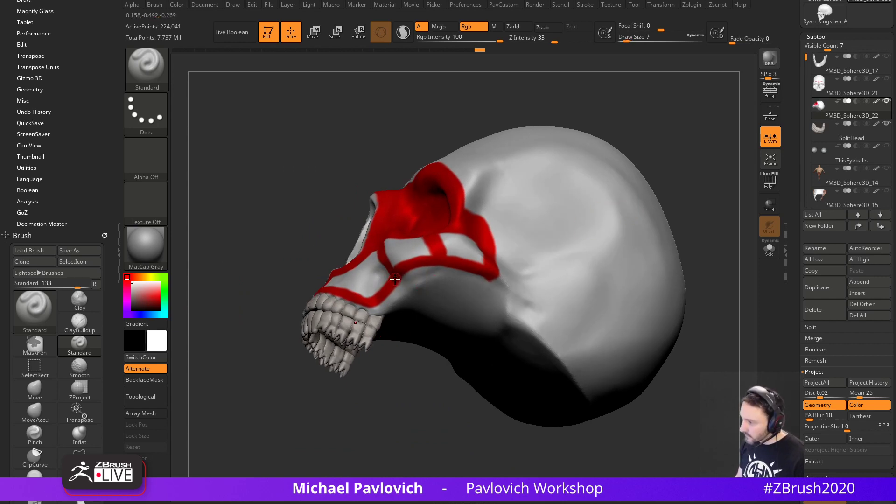
key("c")
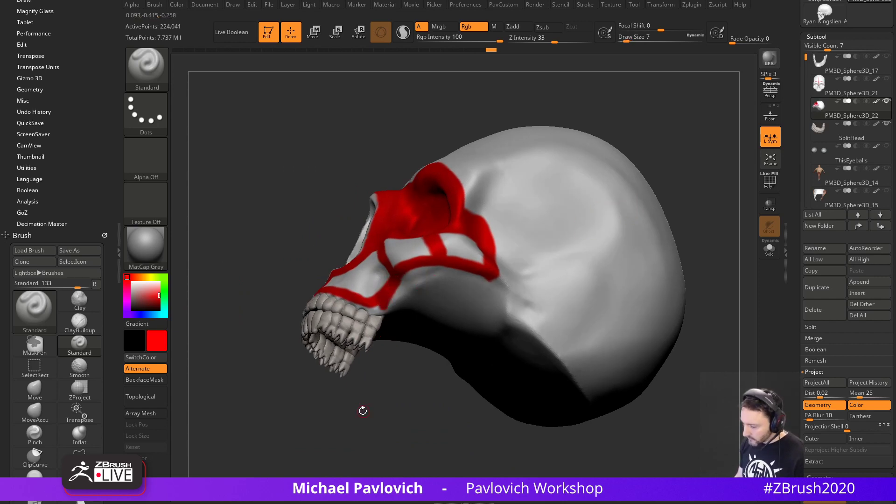
Isolate the skull in Solo mode and paint the tooth sockets and the underside of the upper gum edge red.
left_click(770, 249)
mouse_move(665, 294)
right_mouse_down()
mouse_move(642, 247)
mouse_move(372, 322)
right_mouse_up()
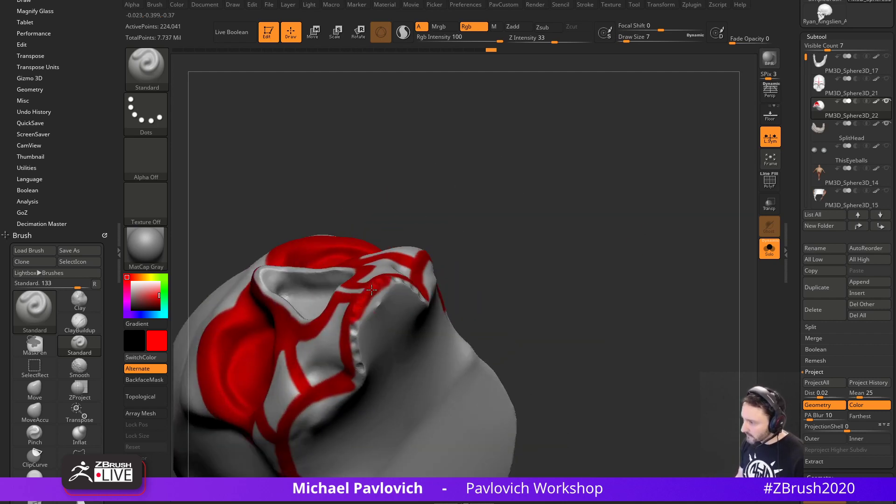
mouse_move(461, 233)
right_mouse_down()
mouse_move(372, 284)
mouse_move(355, 305)
right_mouse_up()
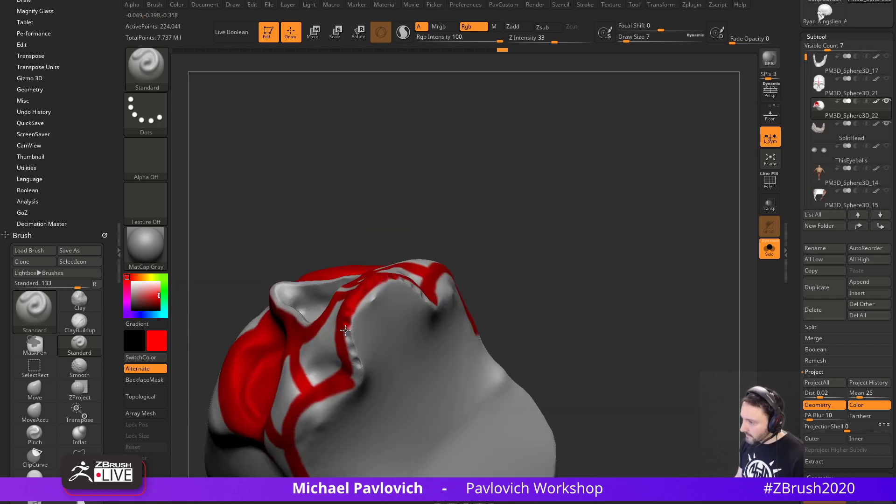
mouse_move(346, 331)
left_mouse_down()
mouse_move(352, 376)
mouse_move(350, 332)
mouse_move(374, 281)
left_mouse_up()
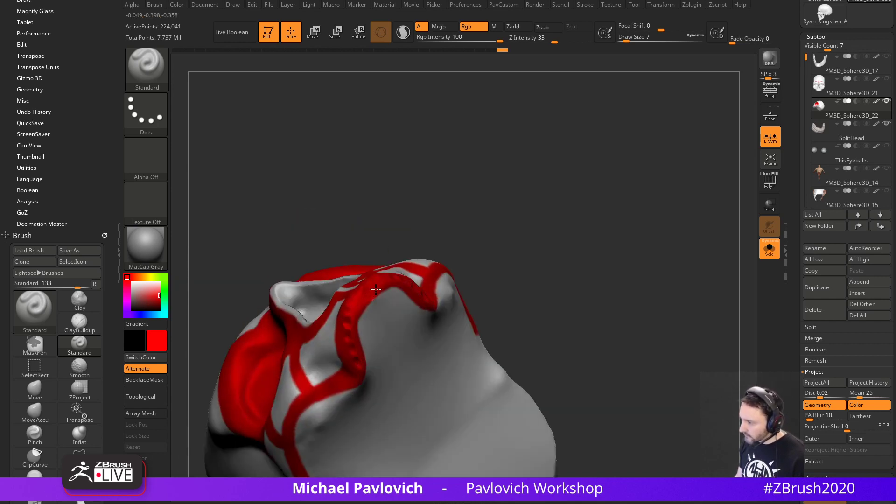
right_click_drag(383, 278, 426, 270)
left_click_drag(416, 296, 376, 299)
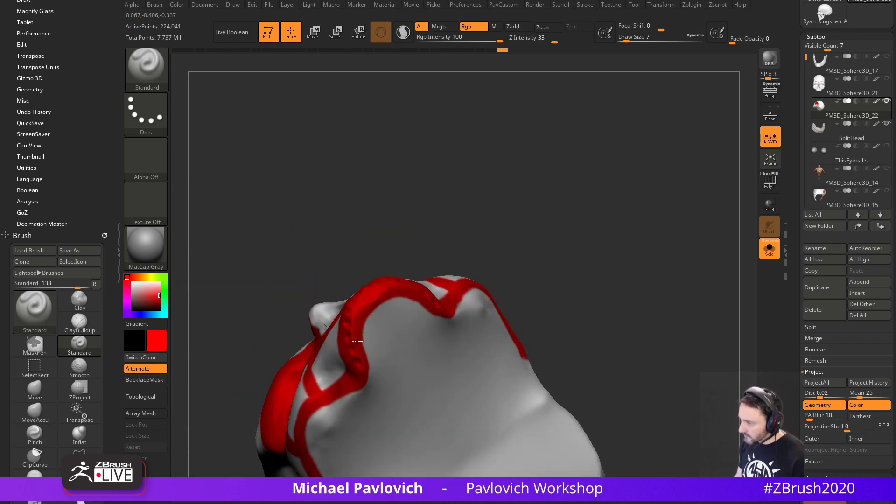
left_click_drag(367, 371, 358, 381)
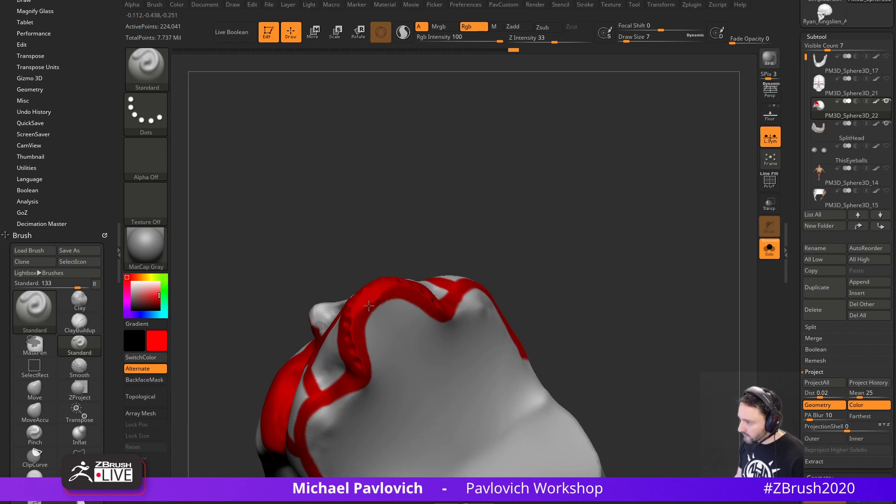
mouse_move(369, 306)
right_mouse_down()
mouse_move(514, 234)
mouse_move(634, 276)
mouse_move(612, 288)
mouse_move(626, 296)
mouse_move(654, 292)
mouse_move(602, 285)
mouse_move(577, 266)
mouse_move(632, 264)
mouse_move(410, 344)
mouse_move(654, 280)
mouse_move(640, 316)
mouse_move(636, 304)
mouse_move(646, 305)
right_mouse_up()
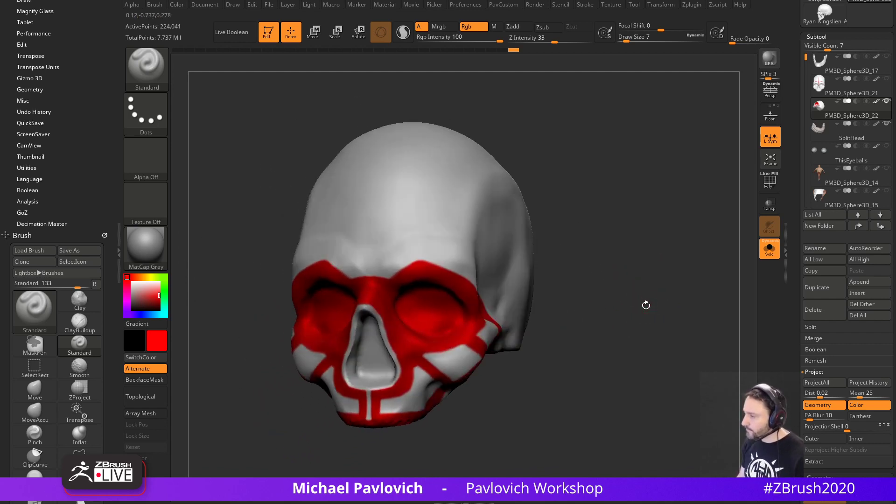
Mask the skull by polypaint, picking the red paint as the mask colour with a tolerance of 30.
left_click_drag(794, 314, 794, 124)
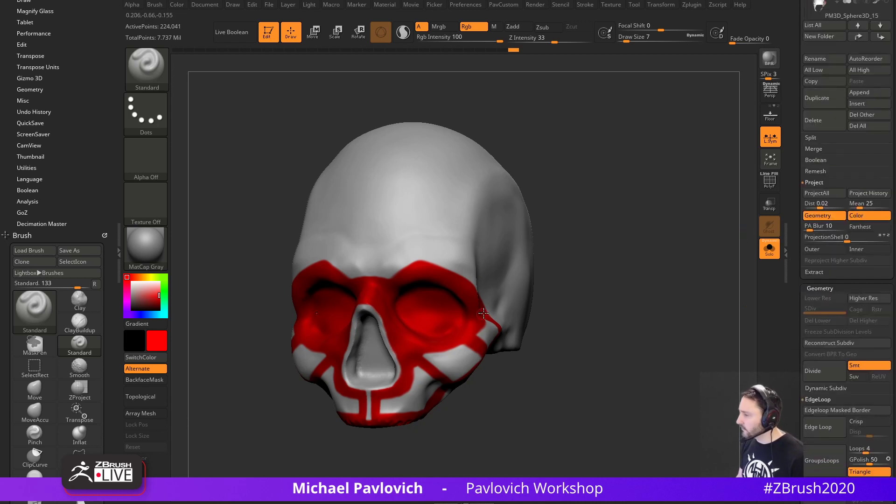
left_click_drag(795, 307, 798, 105)
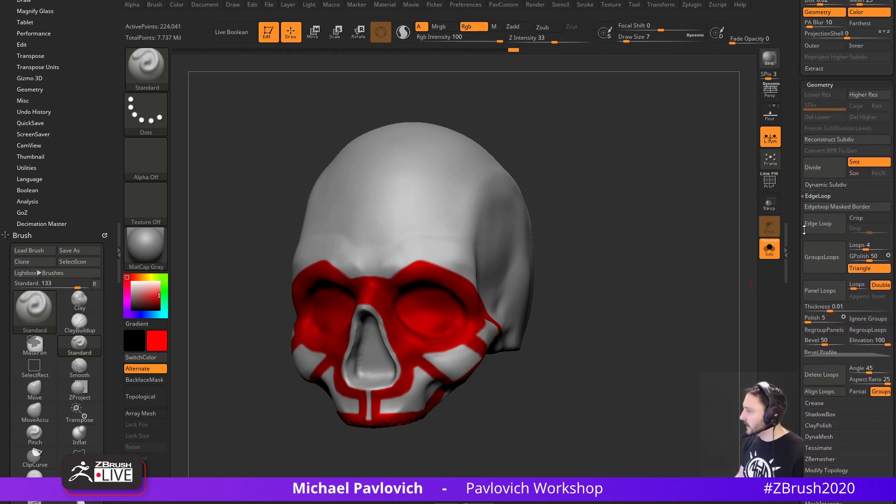
left_click_drag(799, 439, 803, 103)
left_click_drag(799, 406, 799, 352)
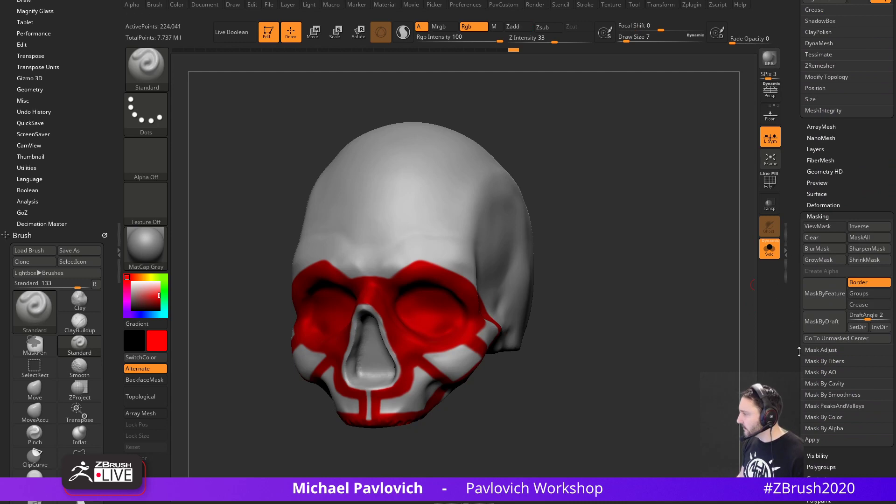
left_click(816, 418)
left_click(820, 405)
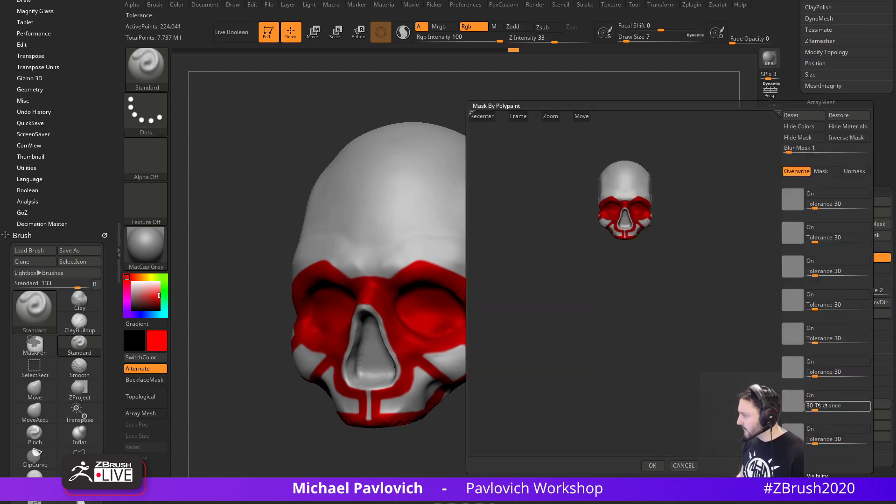
left_click_drag(793, 198, 639, 212)
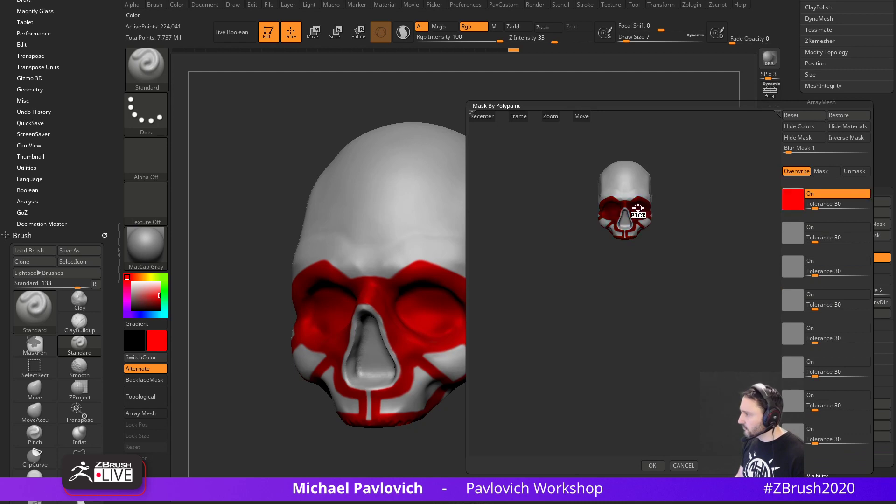
left_click(653, 465)
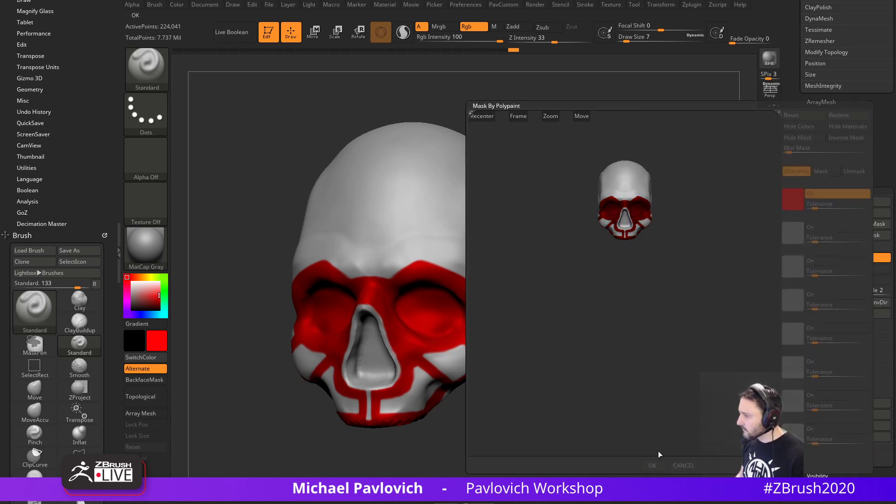
Turn off the skull subtool's polypaint, set the active colour to white, and invert the mask back and forth to inspect it.
left_click_drag(794, 198, 795, 373)
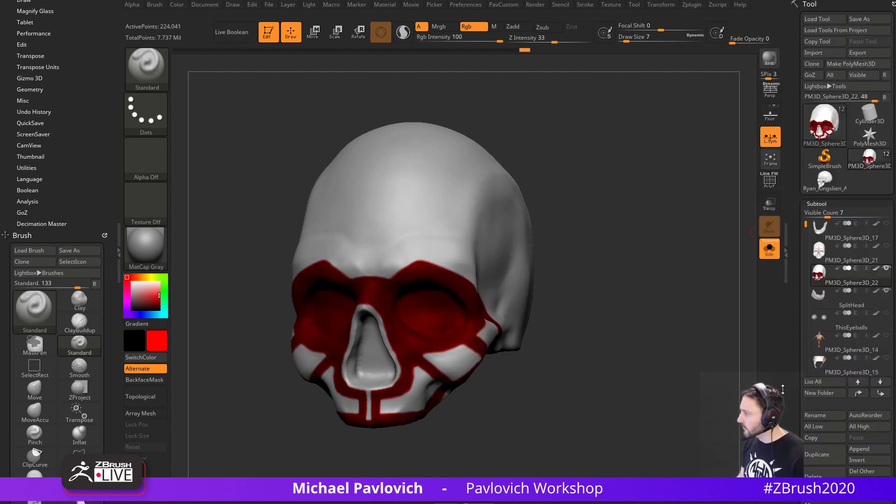
left_click(877, 268)
left_click_drag(642, 256, 620, 253, "alt")
left_click(647, 269, "ctrl")
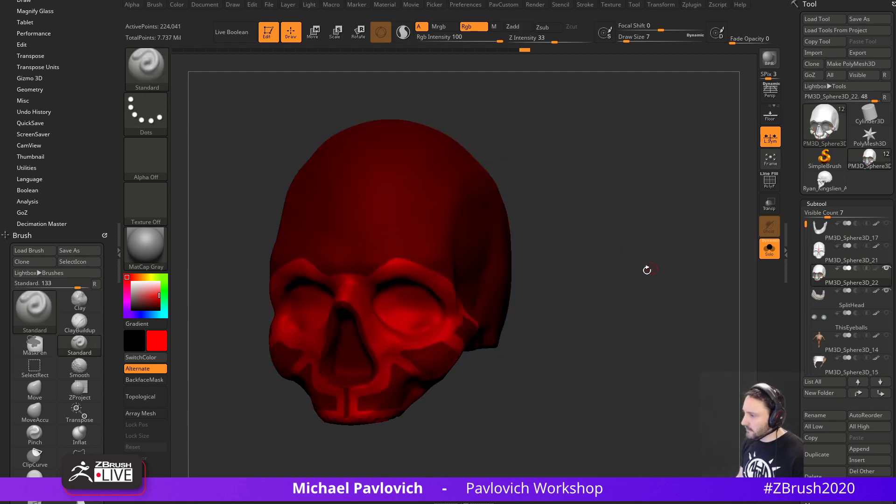
left_click_drag(140, 292, 131, 282)
left_click_drag(655, 250, 562, 278)
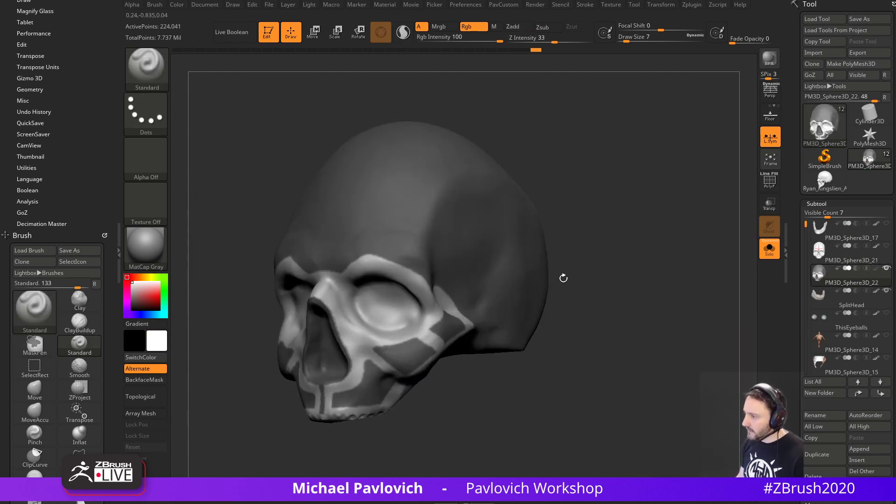
left_click_drag(632, 292, 663, 234)
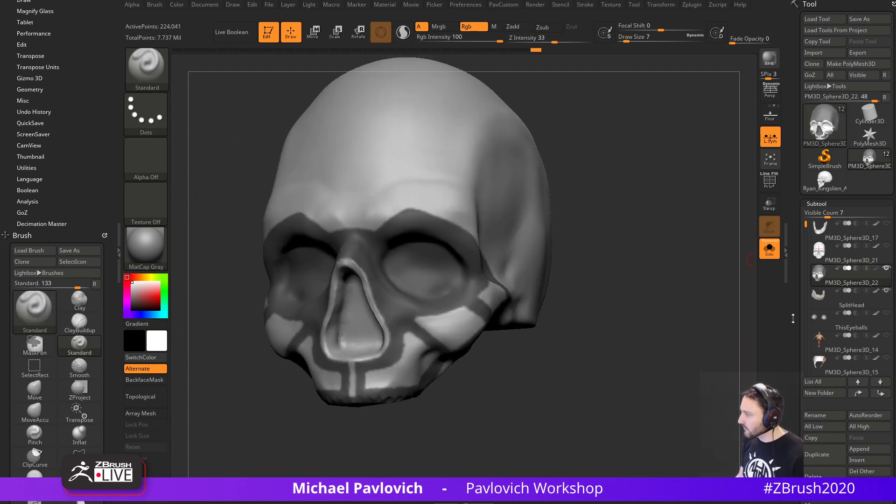
Apply Edgeloop Masked Border to the skull, clear the mask, and isolate the polygroup of the formerly red face frame.
left_click_drag(793, 318, 802, 176)
scroll(819, 235, "down", 5)
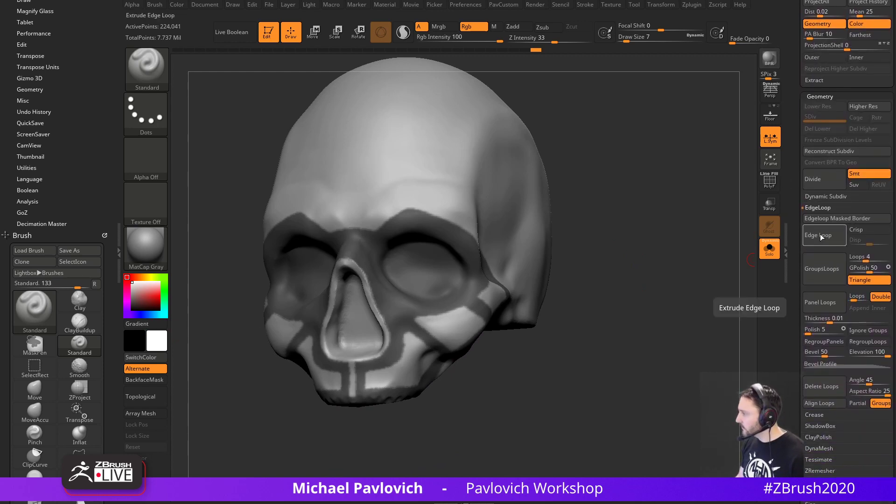
left_click(817, 222)
mouse_move(641, 228)
left_mouse_down("ctrl")
mouse_move(621, 249)
mouse_move(680, 236)
mouse_move(617, 248)
left_mouse_up("ctrl")
left_click(444, 262, "ctrl+shift")
Set the draw size to 8 and delete the hidden geometry so only the face frame is kept.
key("s")
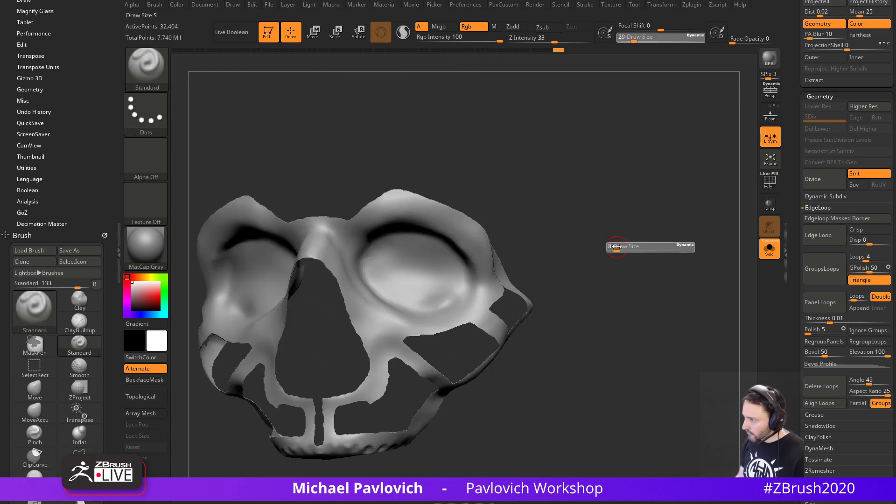
key("2")
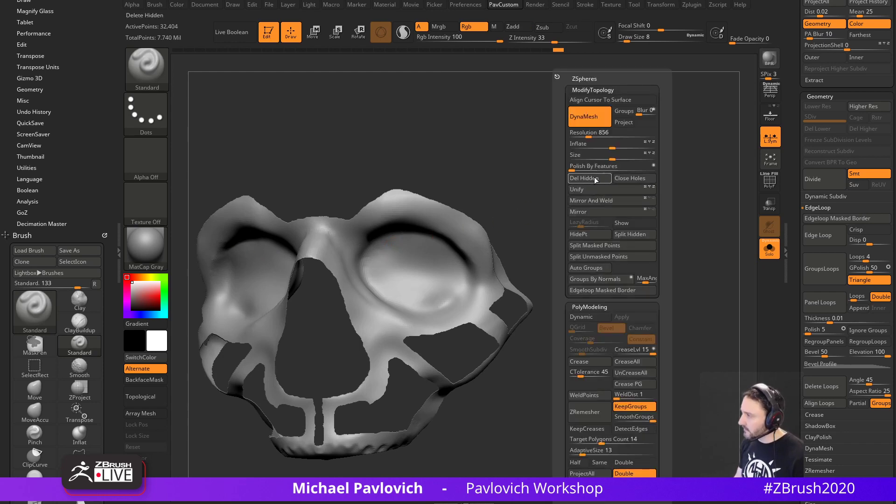
left_click(595, 180)
Mask the inside of both eye sockets on the face frame, apply Edgeloop Masked Border, and clear the mask.
left_click_drag(416, 244, 377, 256, "ctrl")
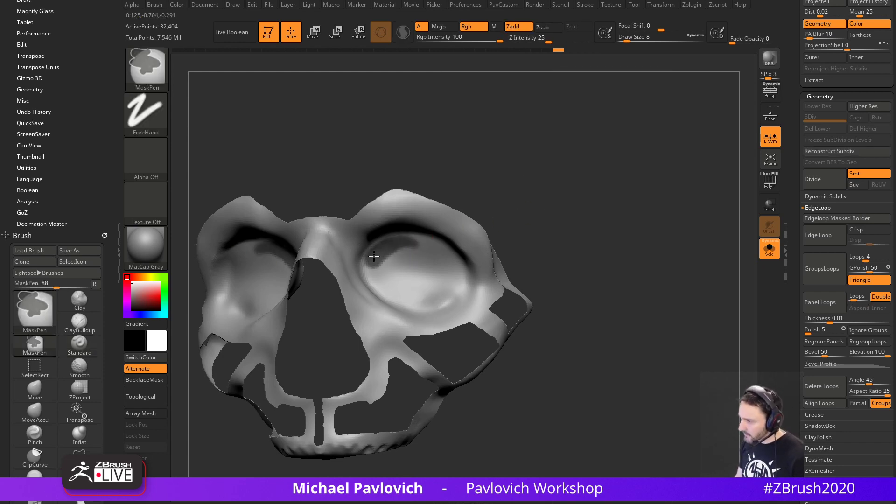
right_click_drag(436, 243, 430, 260)
mouse_move(380, 282)
left_mouse_down("ctrl")
mouse_move(416, 299)
mouse_move(453, 295)
left_mouse_up("ctrl")
right_click_drag(456, 294, 481, 200)
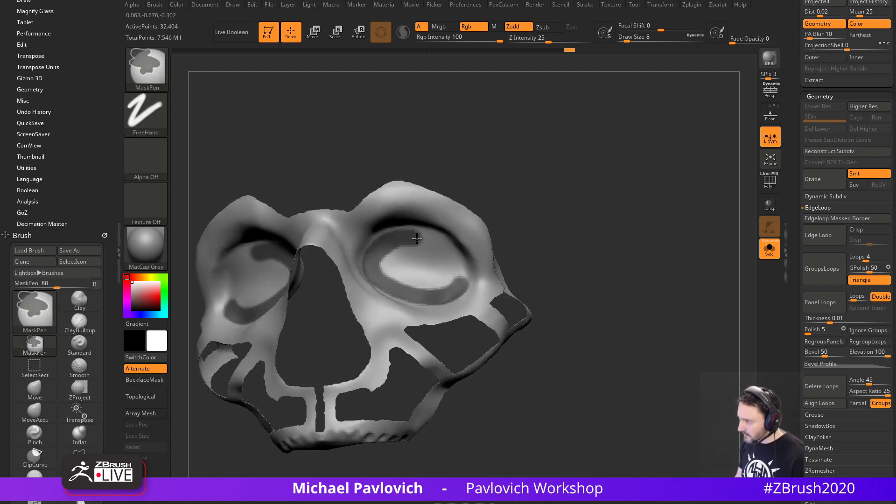
mouse_move(417, 238)
left_mouse_down("ctrl")
mouse_move(455, 249)
mouse_move(437, 284)
mouse_move(407, 278)
mouse_move(444, 264)
mouse_move(410, 281)
left_mouse_up("ctrl")
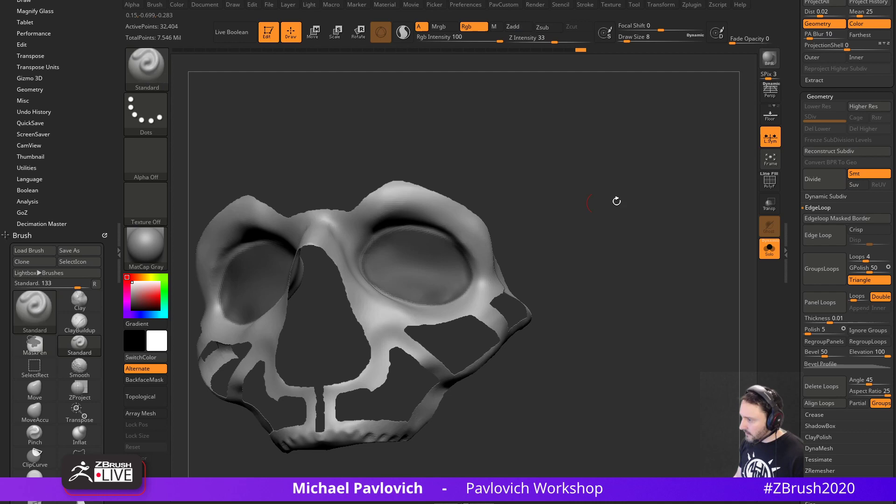
left_click(817, 222)
left_click_drag(550, 177, 538, 188, "ctrl")
Hide the eye socket polygroups and delete the hidden geometry so the sockets become open holes.
left_click(433, 220, "ctrl+shift")
left_click(610, 217, "ctrl+shift")
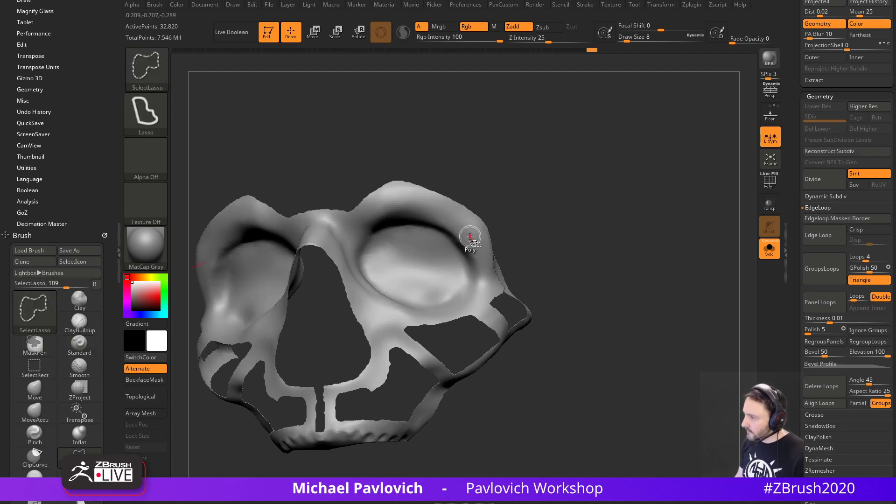
left_click(470, 236, "ctrl+shift")
left_click(535, 219, "ctrl+shift")
left_click(466, 222, "ctrl+shift")
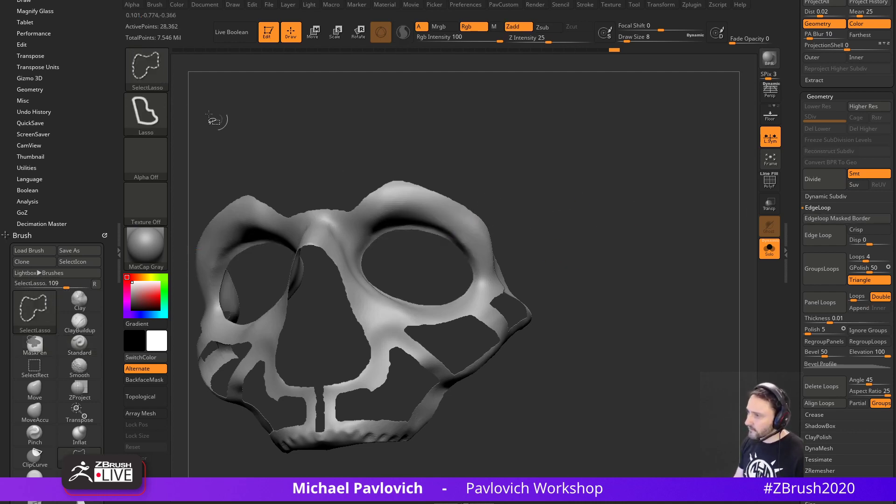
left_click(149, 70, "ctrl+shift")
left_click(282, 84, "ctrl+shift")
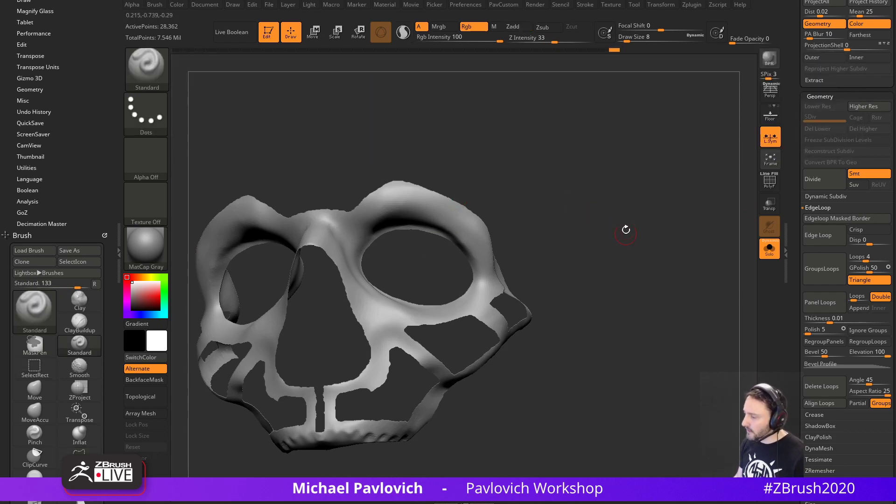
key("grave")
left_click(619, 188)
Mask the face frame by feature using Border, polish its edges with Polish By Features, and clear the mask.
left_click_drag(560, 226, 617, 243, "shift")
left_click_drag(797, 312, 824, 233)
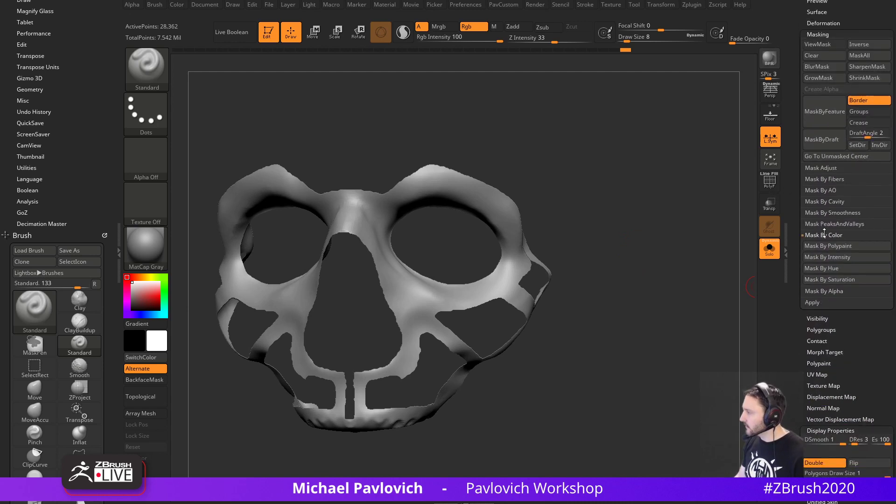
left_click(826, 112)
key("grave")
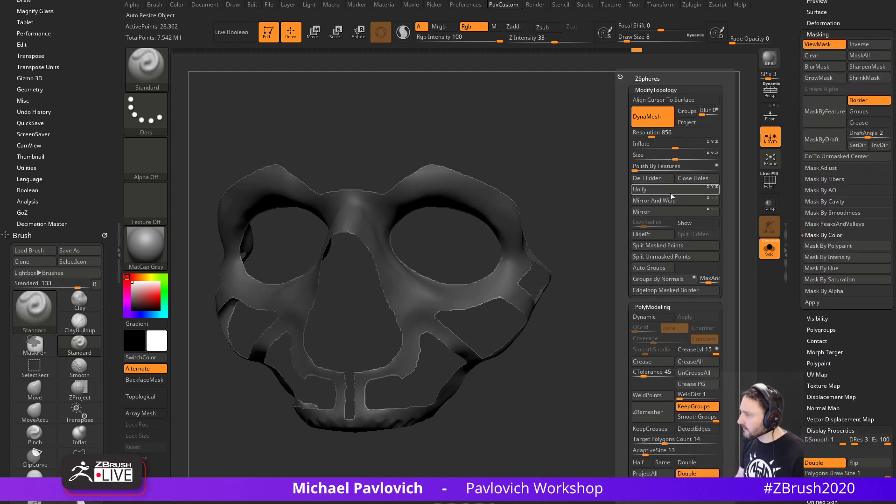
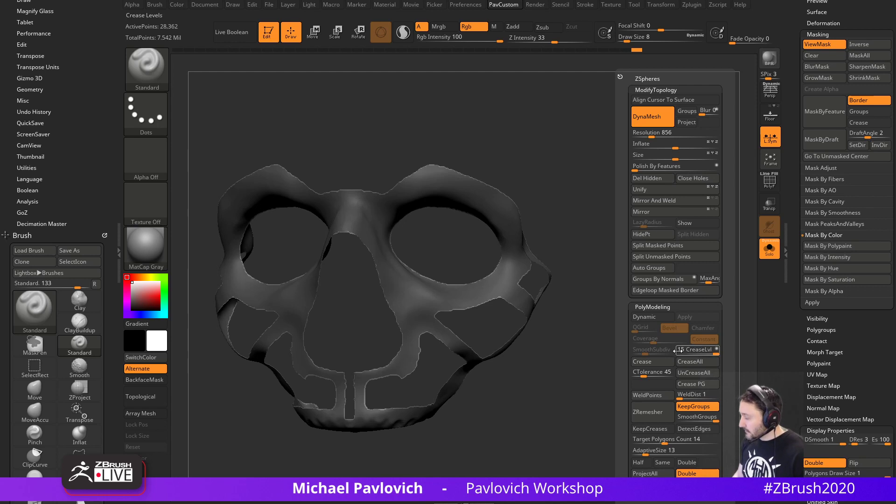
left_click(641, 171)
left_click_drag(636, 201, 615, 211, "ctrl")
Show the polyframe and ZRemesh the face frame repeatedly with KeepGroups off, AdaptiveSize 0 and Half enabled.
left_click(770, 182)
left_click_drag(687, 207, 647, 216, "alt")
key("space")
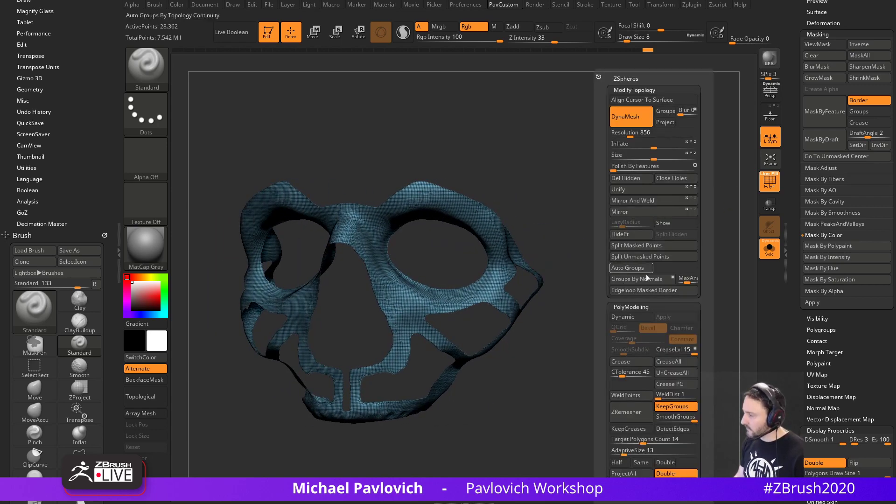
left_click(670, 407)
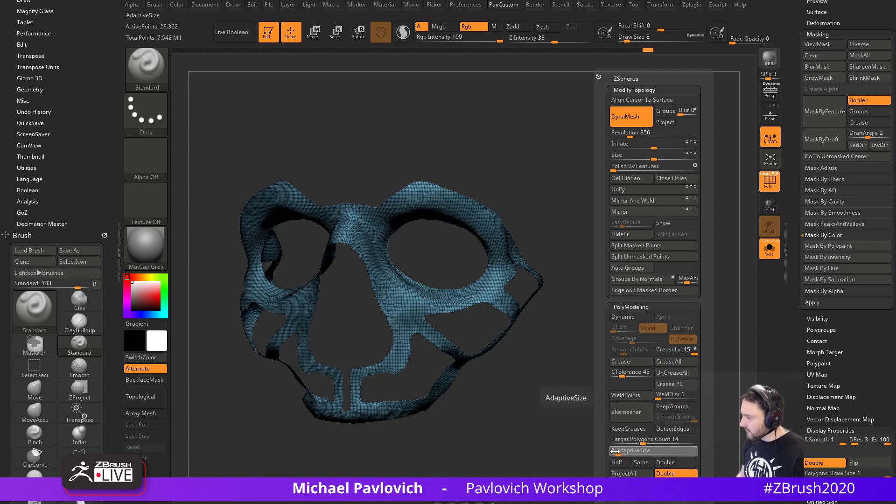
left_click_drag(626, 451, 610, 451)
left_click(617, 462)
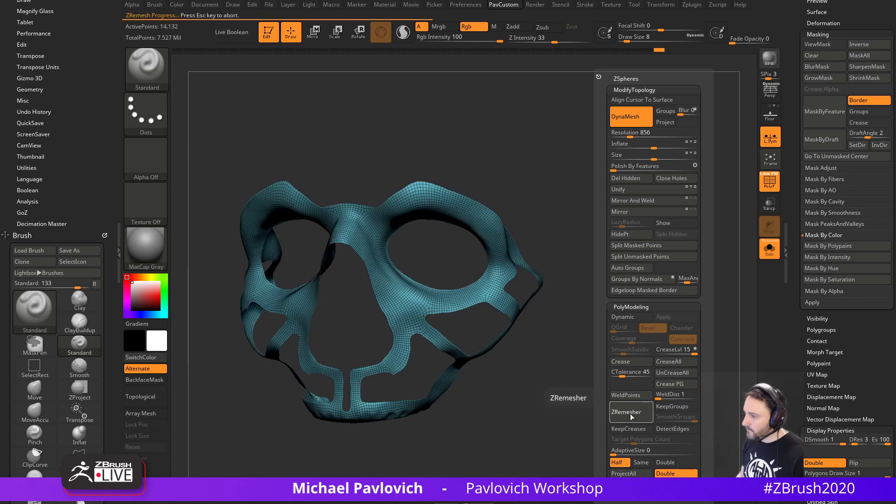
left_click(631, 412)
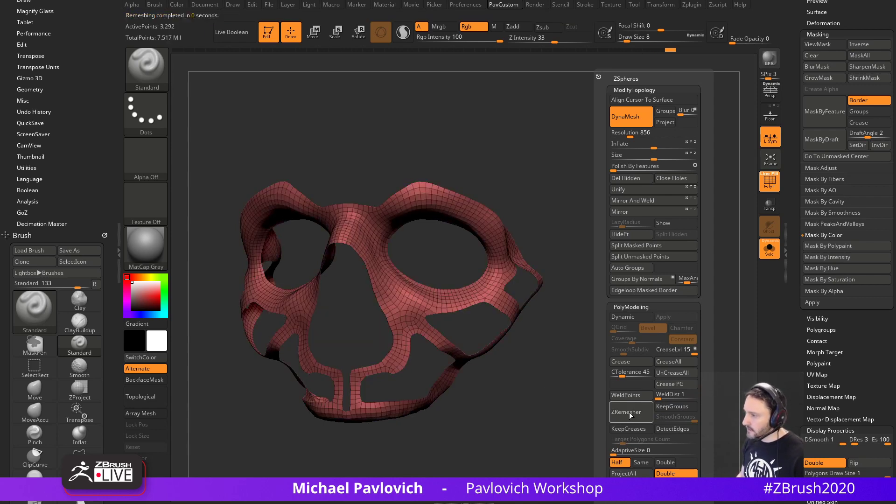
Switch from the Move brush to Move Accu, reduce the draw size to 4, and nudge the frame edge beside the nose opening.
left_click_drag(570, 250, 589, 254)
left_click_drag(718, 234, 631, 277)
key("b")
key("m")
key("v")
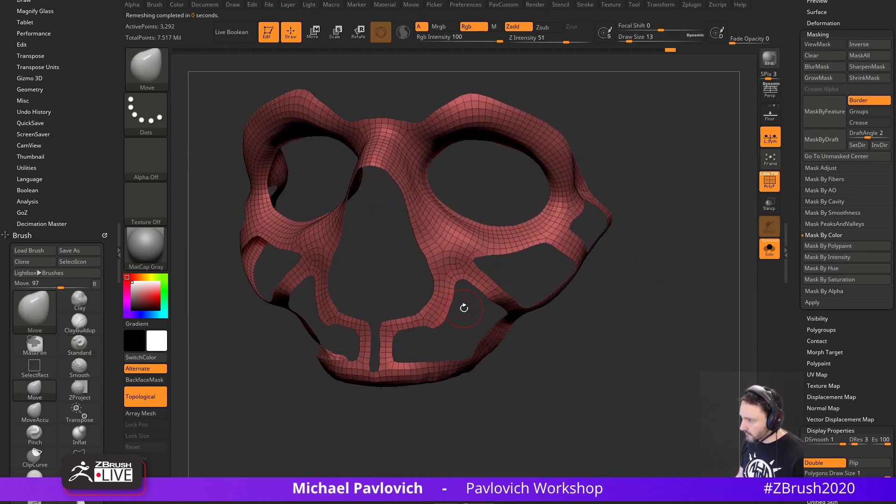
mouse_move(590, 280)
left_mouse_down()
mouse_move(529, 277)
mouse_move(645, 286)
mouse_move(584, 314)
left_mouse_up()
key("b")
key("m")
key("a")
key("s")
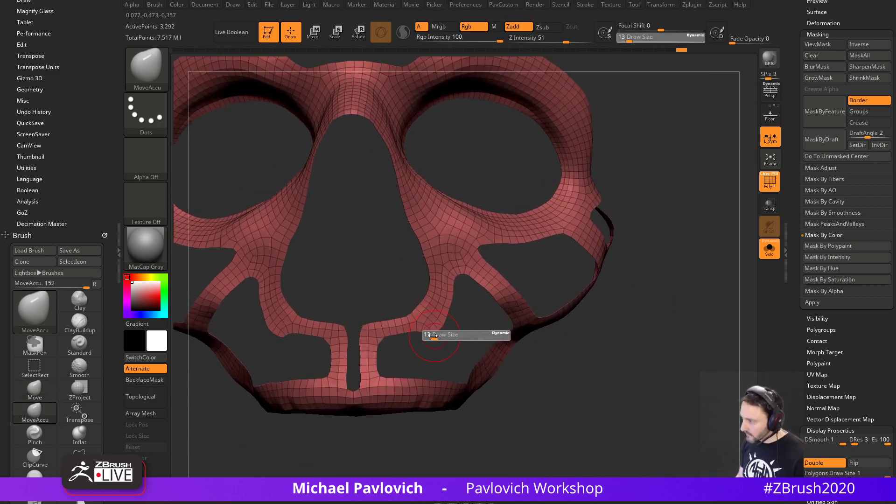
mouse_move(435, 336)
left_mouse_down()
mouse_move(432, 343)
mouse_move(458, 326)
left_mouse_up()
Hide the polyframe and turn off Solo to show the face frame together with the teeth.
key("ctrl")
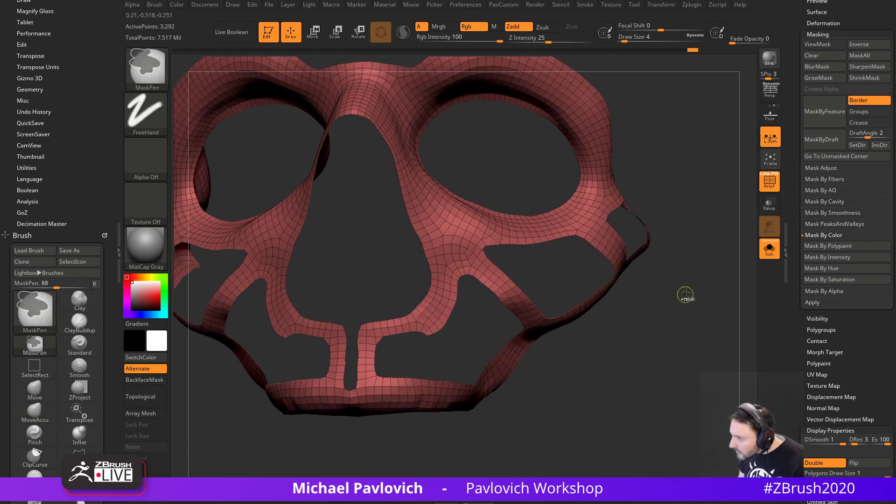
key("shift+f")
left_click(771, 251)
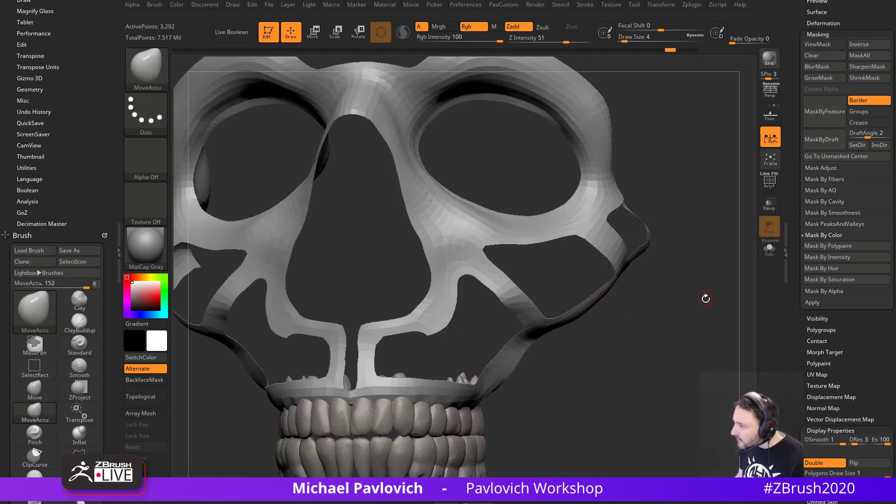
Undo the remeshing, polishing, eye socket removal and deletion of hidden geometry to bring back the complete skull.
key("ctrl+d")
key("ctrl+h")
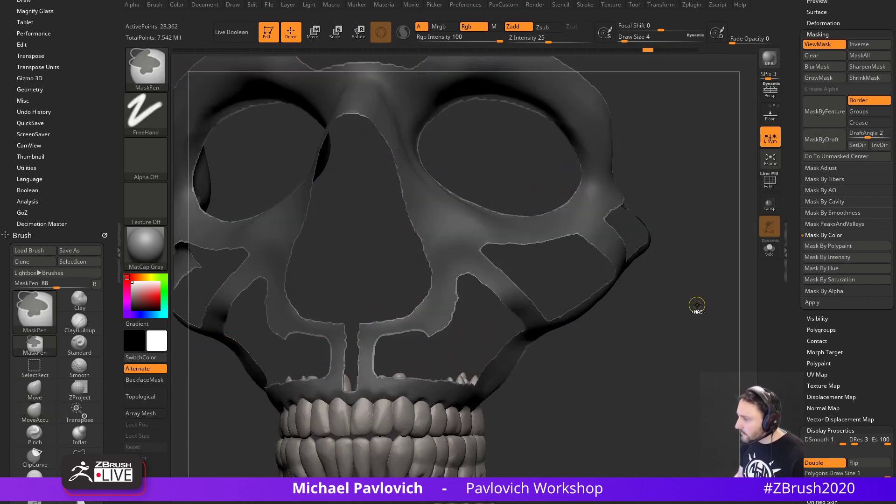
key("ctrl+h")
key("ctrl+z")
key("ctrl+shift+z")
key("ctrl+z")
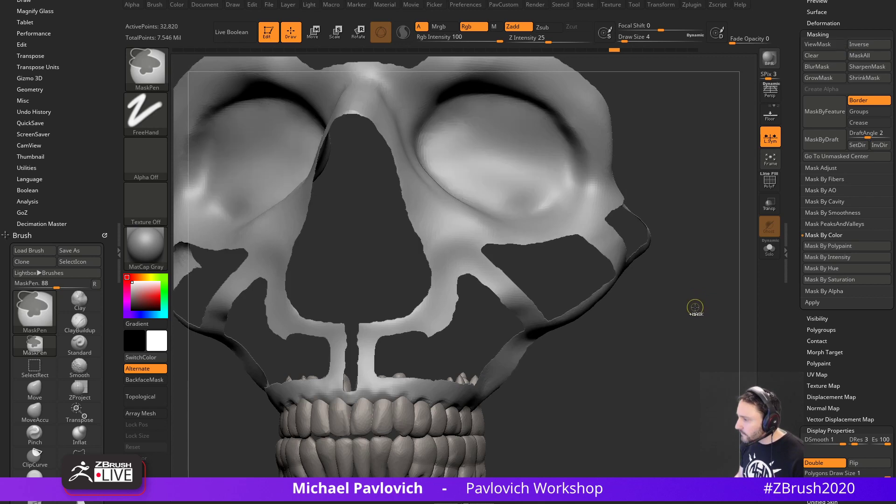
key("ctrl+z")
key("ctrl+shift+z")
key("ctrl+z")
key("ctrl+z")
key("ctrl+z")
key("ctrl+z")
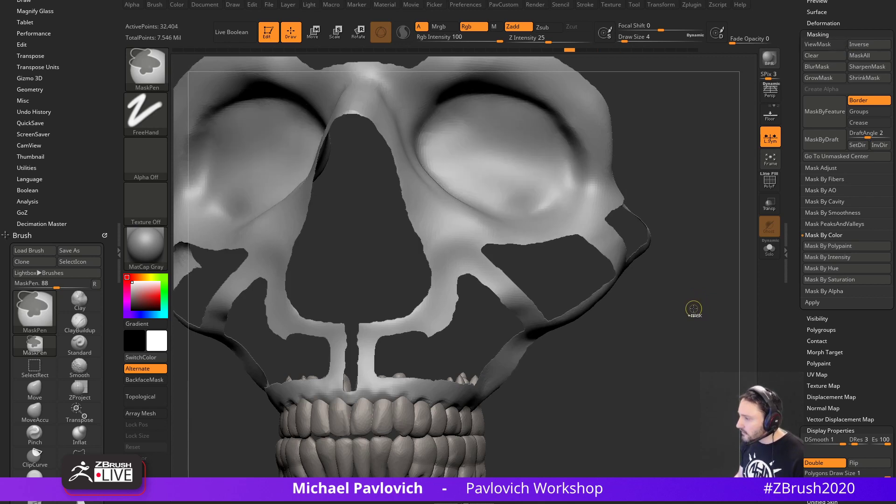
key("ctrl+z")
key("ctrl+z")
Check the restored skull's polygroups with the polyframe, show its mask, and hide the polyframe again.
left_click(764, 181)
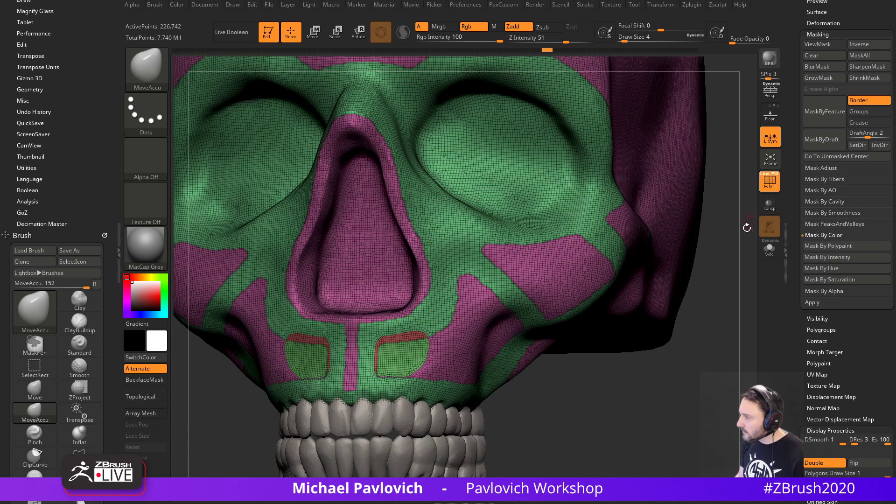
left_click_drag(728, 278, 570, 327, "alt")
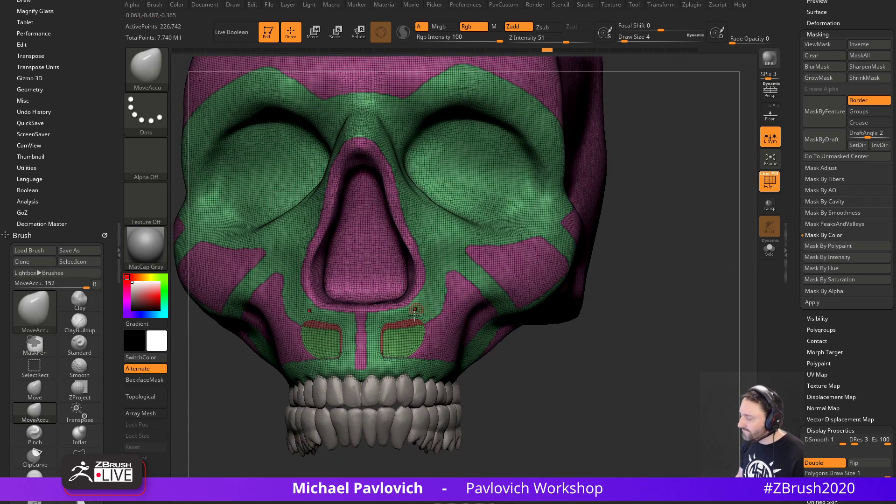
key("ctrl+h")
mouse_move(682, 267)
left_mouse_down()
mouse_move(715, 276)
mouse_move(706, 295)
left_mouse_up()
left_click(773, 187)
Set the draw size to 5 and extend the mask with a vertical strip from the nose frame down to the upper jaw.
key("s")
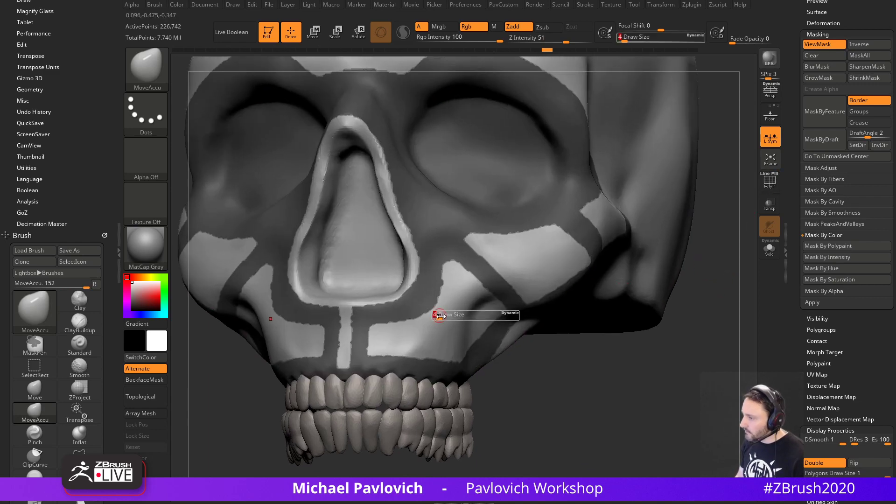
key("b")
key("s")
key("t")
key("s")
mouse_move(438, 314)
left_mouse_down()
mouse_move(419, 331)
mouse_move(424, 359)
left_mouse_up()
key("s")
left_click_drag(425, 314, 429, 359, "ctrl")
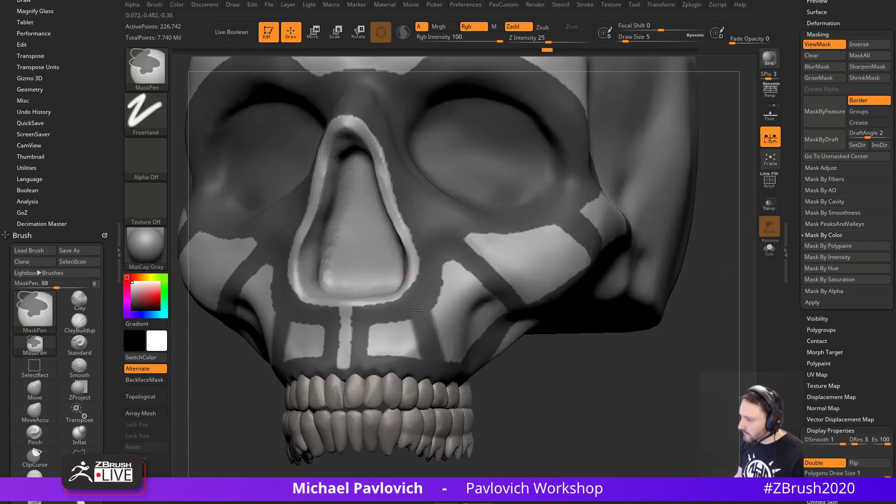
left_click(418, 311, "ctrl")
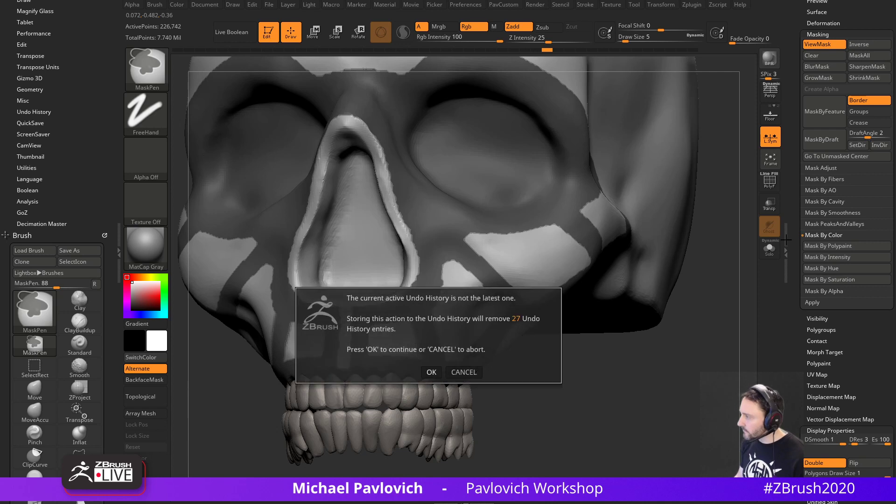
Dismiss the undo history prompt, clear the skull's mask and display the polygroup wireframe.
left_click(480, 379)
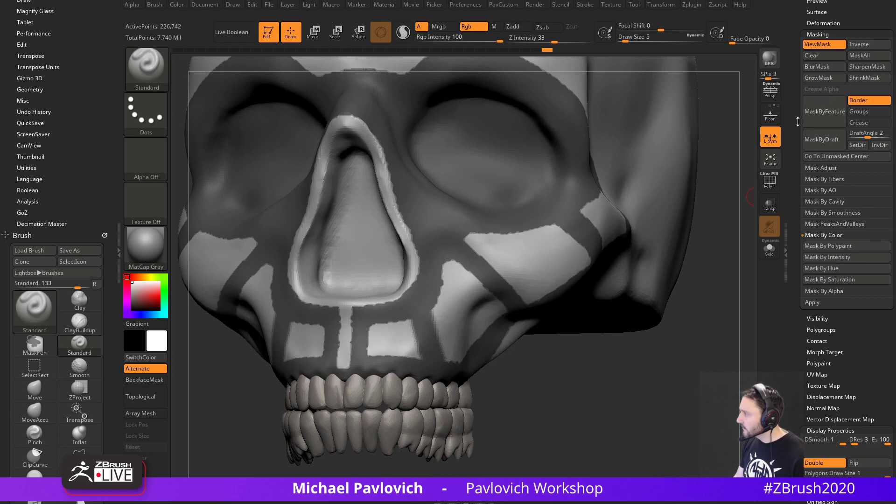
left_click_drag(798, 147, 789, 286)
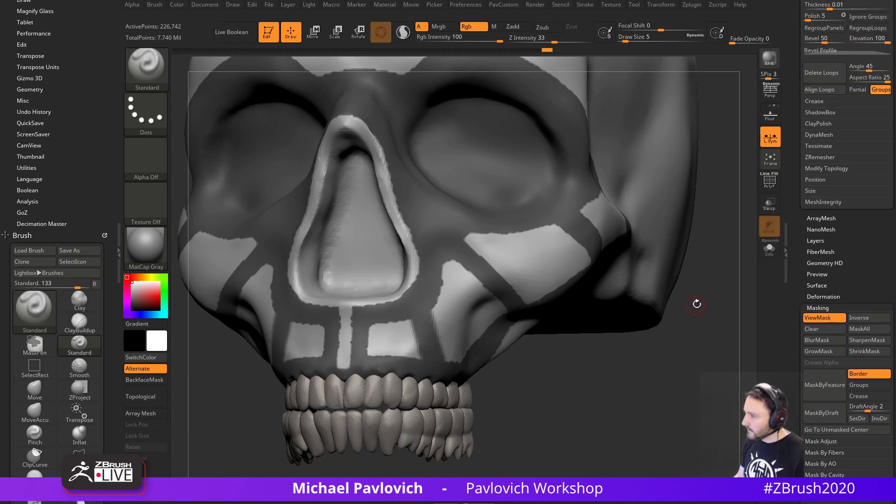
left_click_drag(694, 292, 694, 281, "ctrl")
left_click(768, 183)
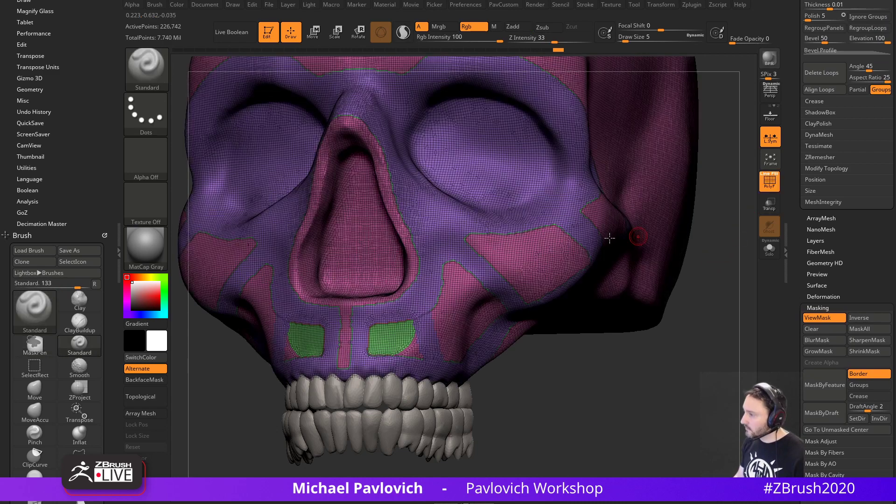
Isolate the purple face-frame polygroup, delete the hidden geometry and turn off double-sided display.
left_click(448, 242, "ctrl+shift")
key("3")
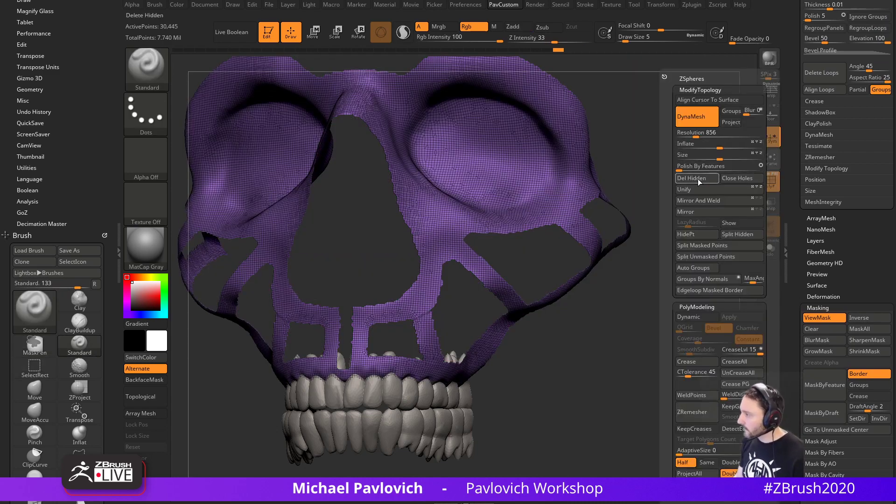
scroll(835, 214, "down", 10)
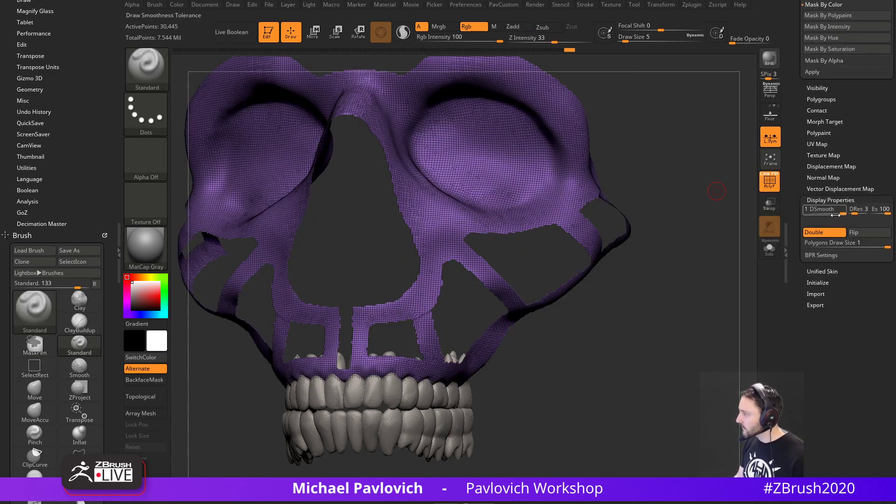
left_click(820, 232)
left_click(819, 200)
Mask the face frame by its borders, invert the mask and polish the open edges by features.
left_click_drag(800, 189, 820, 260)
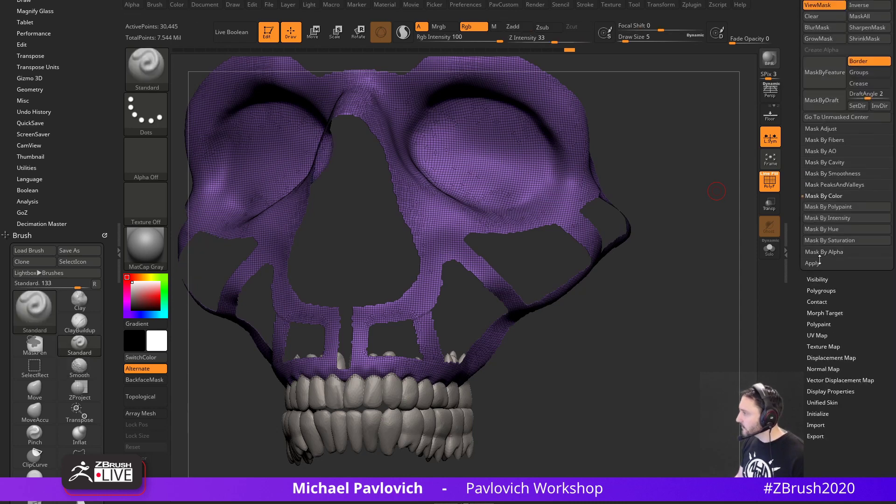
left_click_drag(803, 156, 810, 201)
left_click(844, 202)
left_click(712, 223, "ctrl")
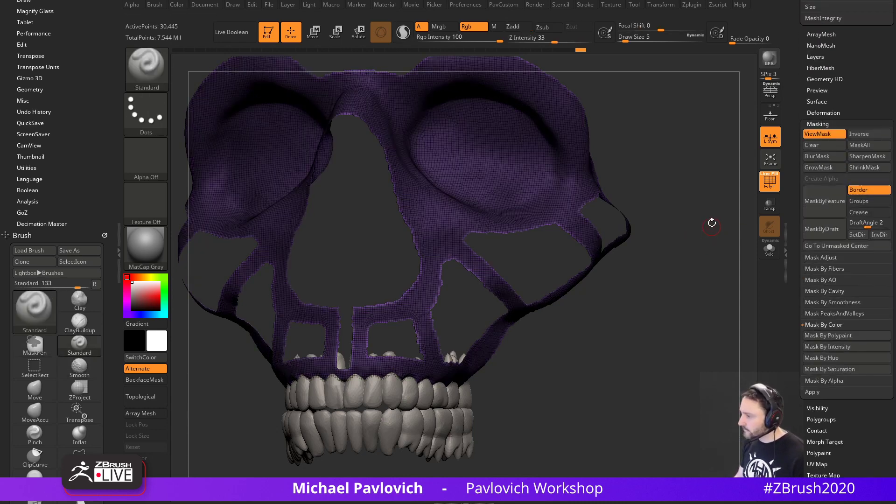
key("space")
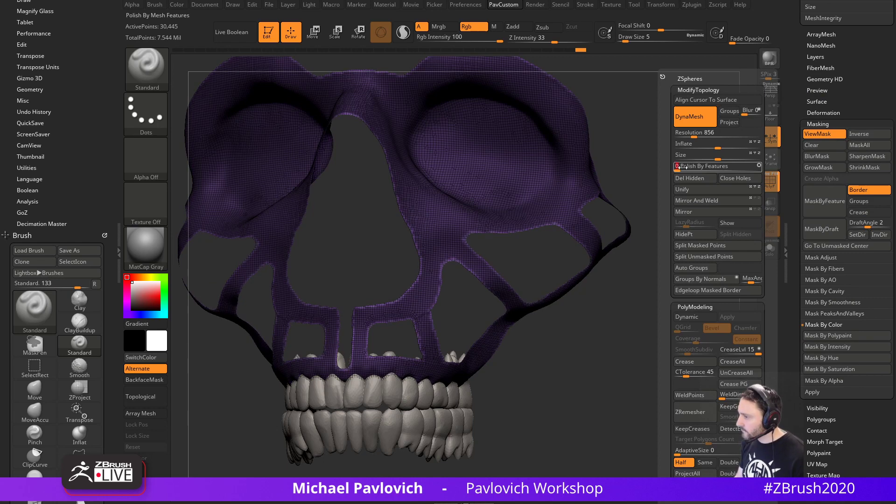
left_click_drag(685, 190, 691, 255, "ctrl")
Paint a mask over the inside of both eye sockets at draw size 14.
key("s")
key("s")
left_click_drag(471, 200, 470, 199)
left_click_drag(463, 202, 453, 201, "shift")
left_click_drag(607, 161, 567, 163)
mouse_move(480, 186)
left_mouse_down("ctrl")
mouse_move(436, 198)
mouse_move(463, 231)
mouse_move(499, 233)
mouse_move(516, 215)
mouse_move(439, 201)
mouse_move(480, 207)
left_mouse_up("ctrl")
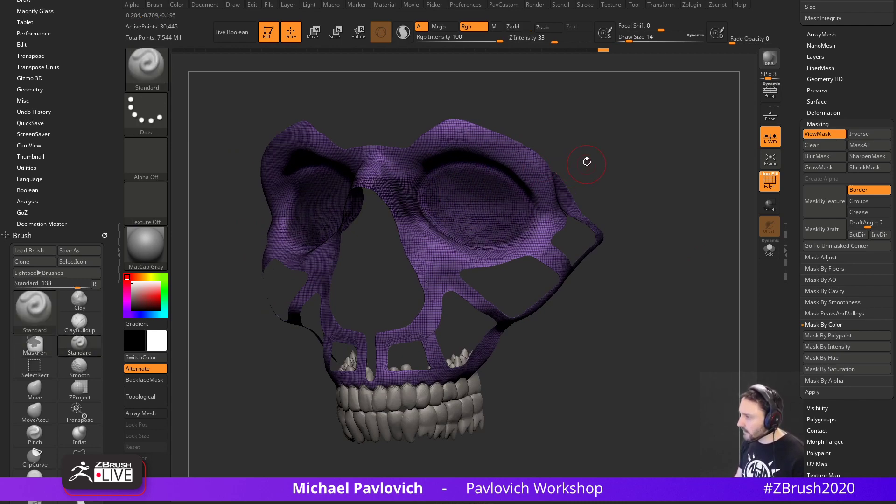
left_click_drag(587, 160, 556, 158)
left_click_drag(490, 187, 459, 176, "ctrl")
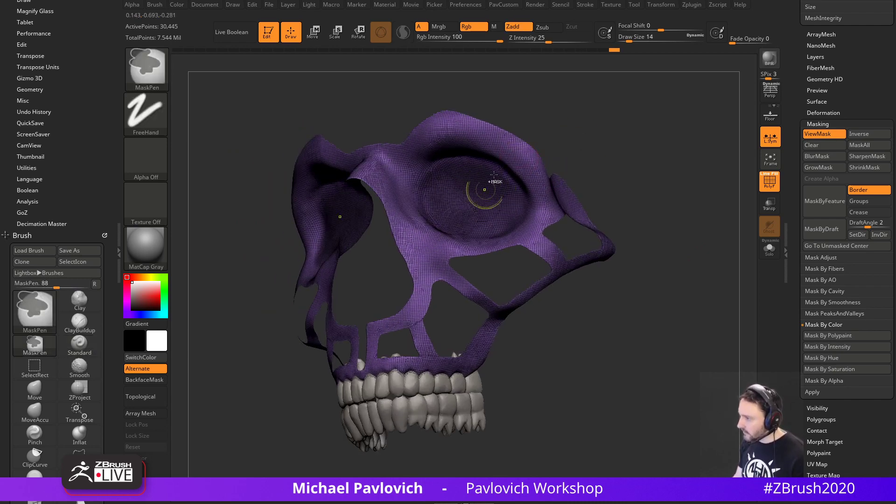
mouse_move(568, 156)
left_mouse_down()
mouse_move(602, 164)
mouse_move(479, 183)
mouse_move(464, 176)
left_mouse_up()
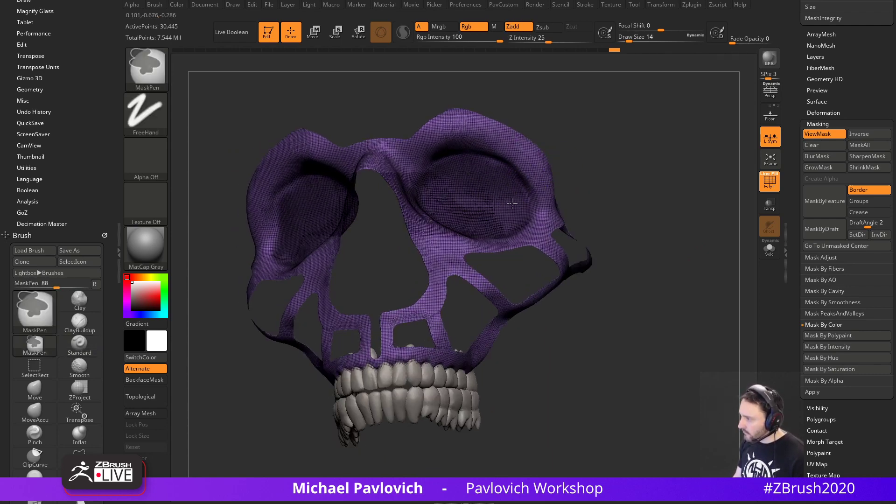
left_click_drag(582, 164, 615, 126)
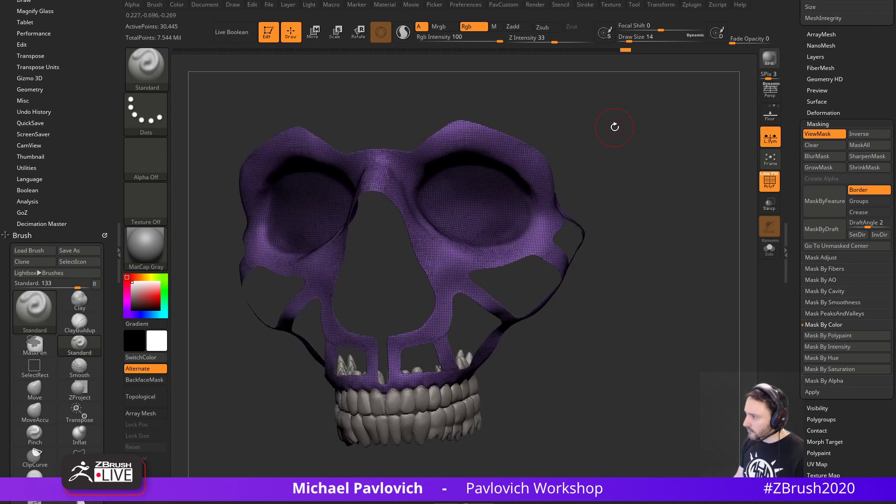
Turn the masked eye sockets into their own polygroup, hide it and delete the hidden geometry.
key("ctrl+w")
left_click_drag(652, 224, 686, 233)
left_click(507, 205, "ctrl+shift")
key("space")
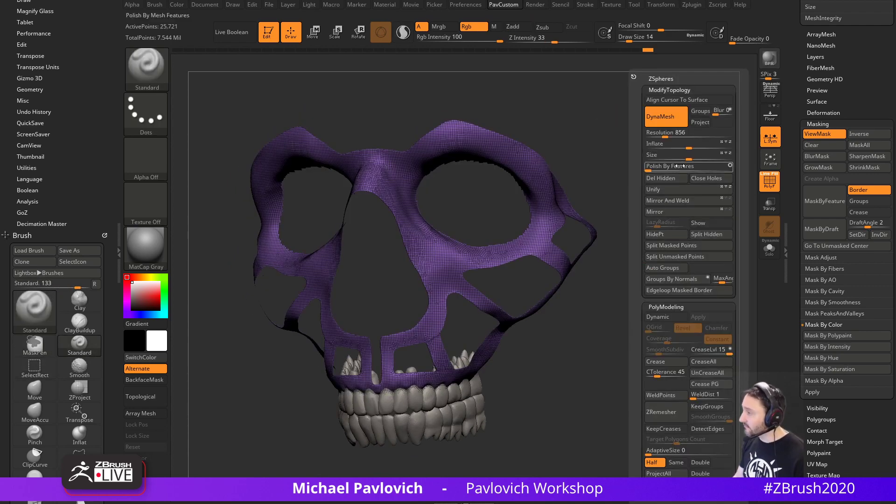
Mask the borders around the cut-out eye sockets and frame, invert the mask and apply Polish By Features.
left_click(823, 208)
key("ctrl+h")
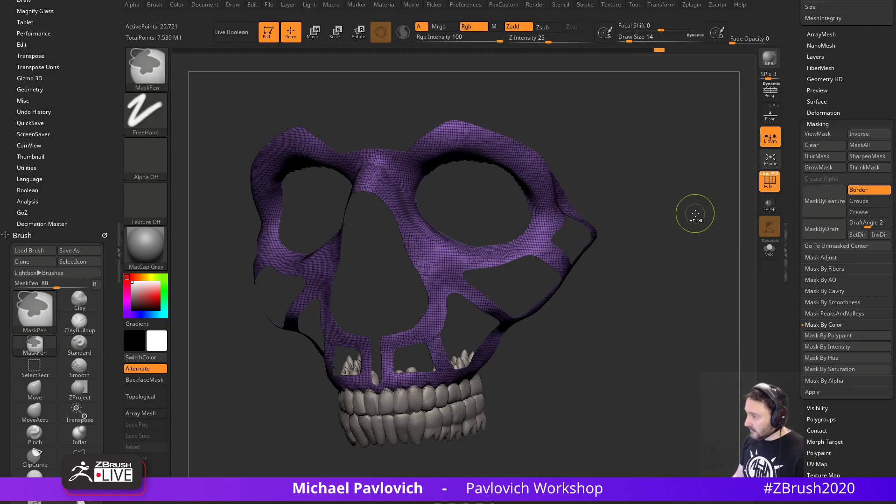
key("ctrl+h")
key("space")
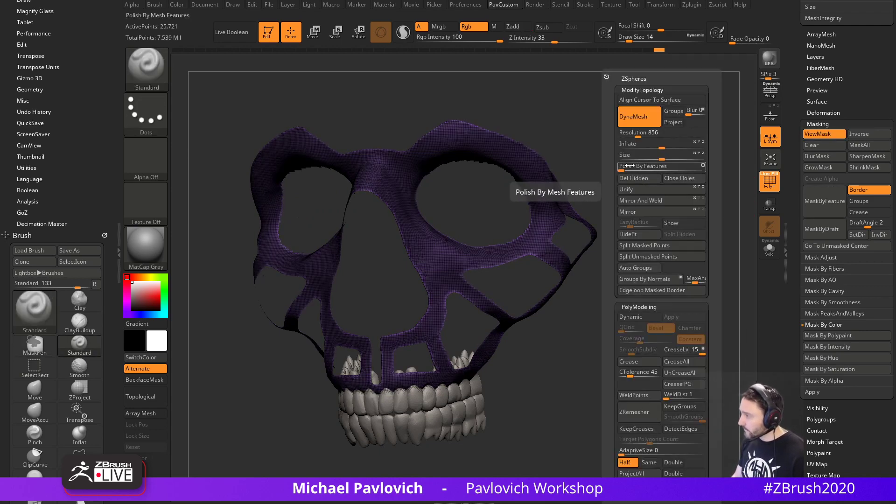
key("ctrl+h")
mouse_move(628, 166)
left_mouse_down()
mouse_move(654, 169)
mouse_move(646, 179)
mouse_move(703, 214)
mouse_move(692, 219)
left_mouse_up()
Reduce the face frame's topology by running ZRemesher three times with the Half target.
key("s")
key("shift+f")
key("space")
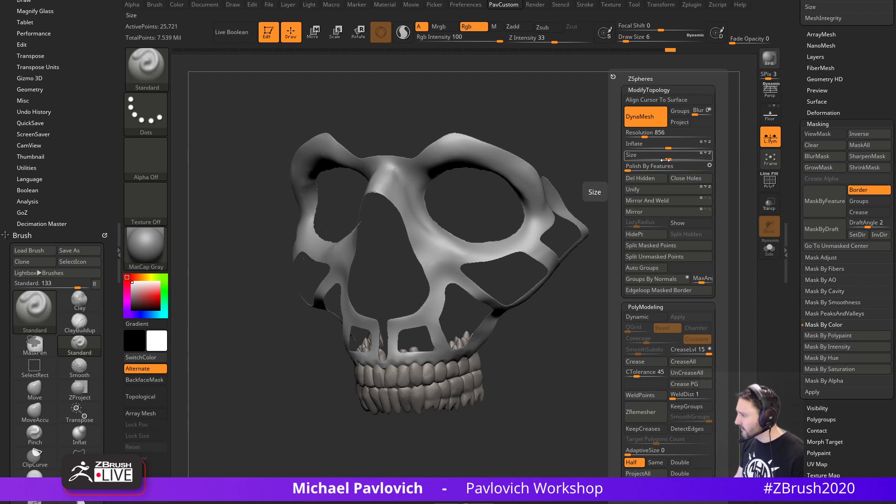
left_click(642, 417)
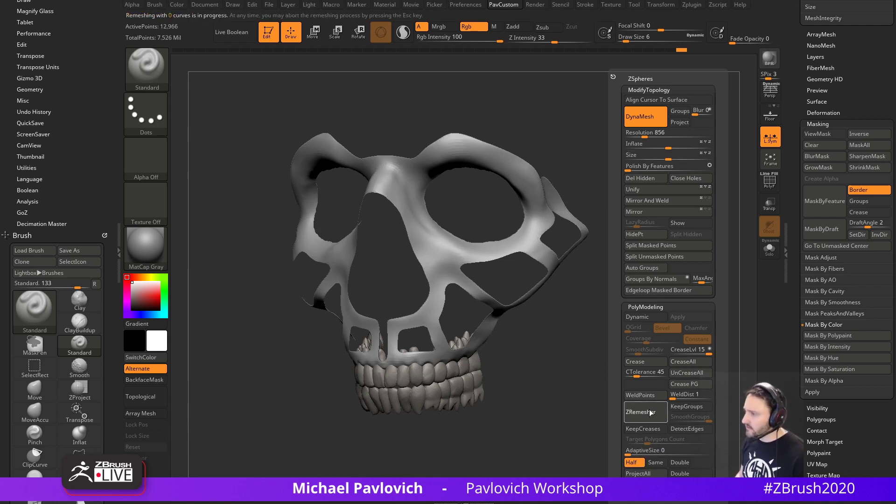
left_click(767, 185)
key("space")
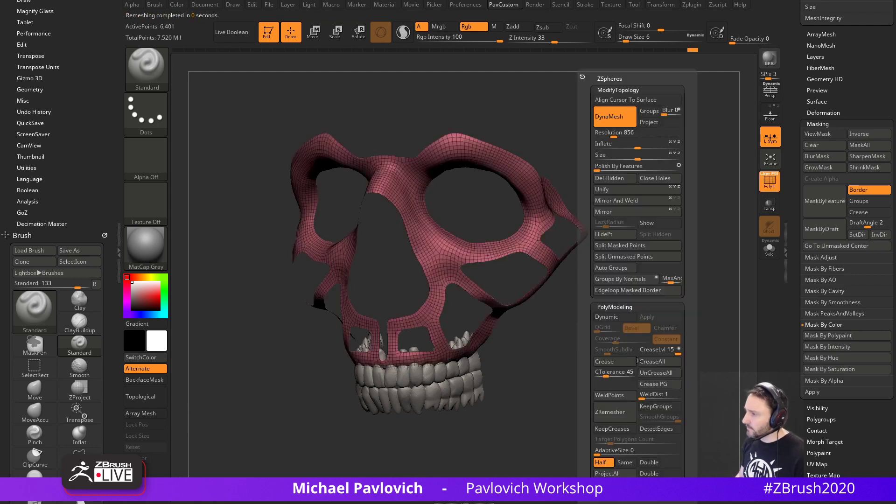
left_click(616, 417)
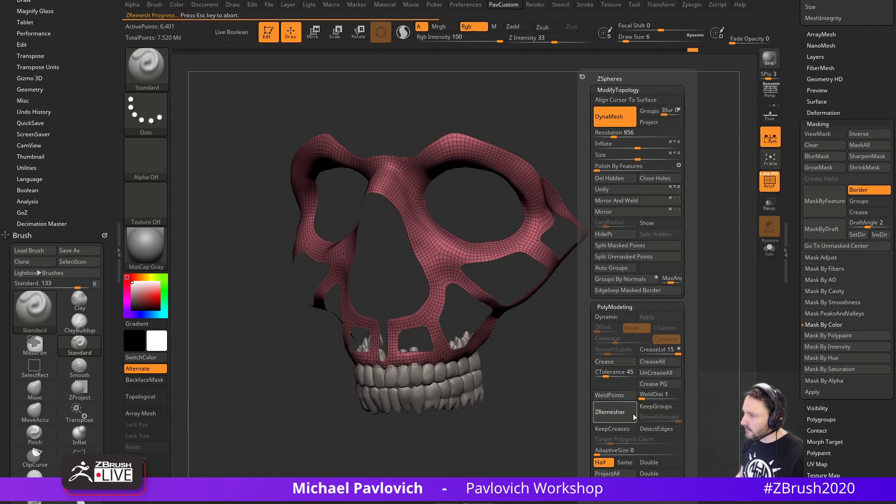
Turn off the wireframe display and check the remeshed face frame against the teeth.
left_click(775, 246)
left_click(770, 182)
mouse_move(691, 250)
left_mouse_down("shift")
mouse_move(699, 236)
mouse_move(677, 251)
left_mouse_up("shift")
left_click(761, 256)
left_click_drag(796, 225, 733, 304)
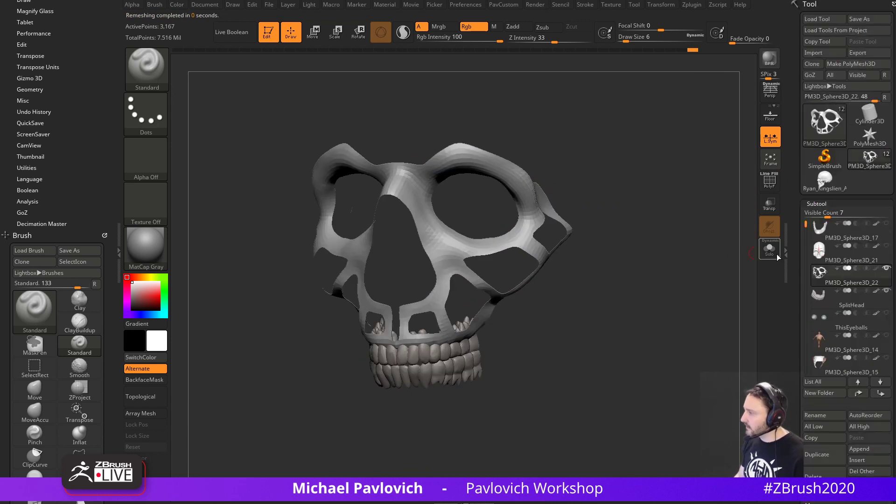
Select the full skull subtool PM3D_Sphere3D_21 and fill the object with white over the red guide lines.
left_click(869, 262)
left_click_drag(677, 299, 643, 233)
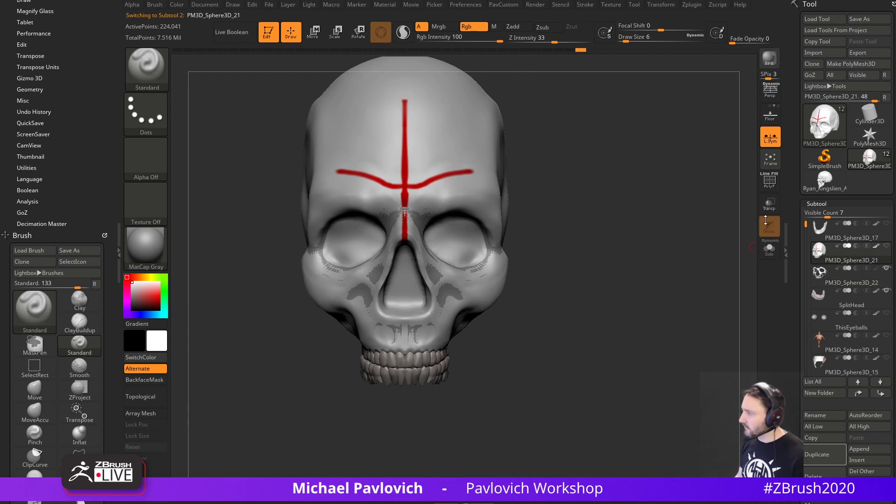
left_click(177, 5)
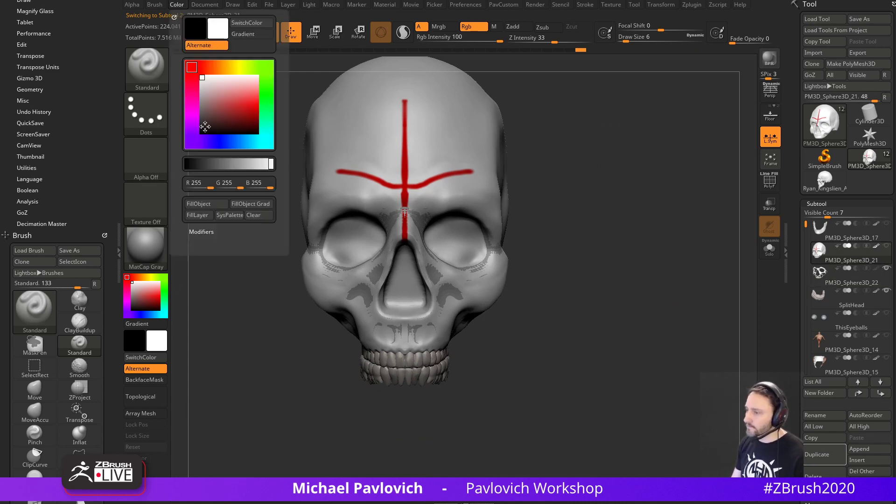
left_click(210, 203)
Shrink the skull with a negative Inflate so the face frame sits above its surface.
key("s")
left_click_drag(610, 242, 614, 244)
key("2")
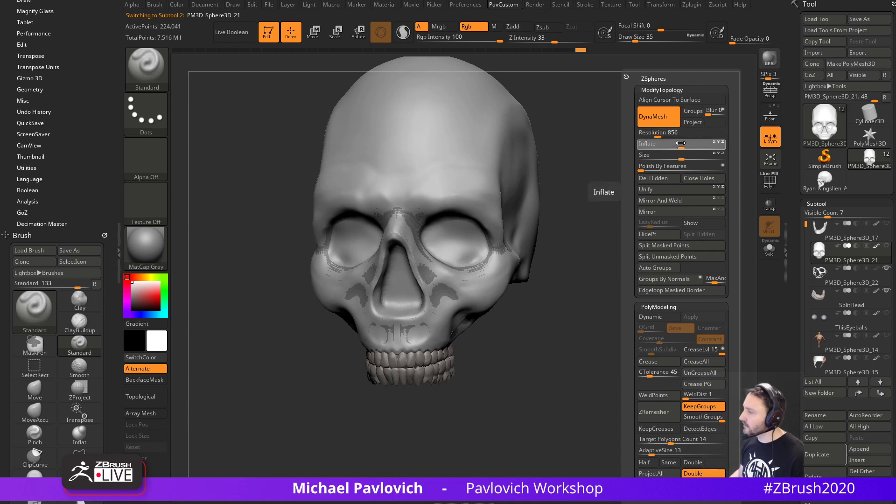
key("Return")
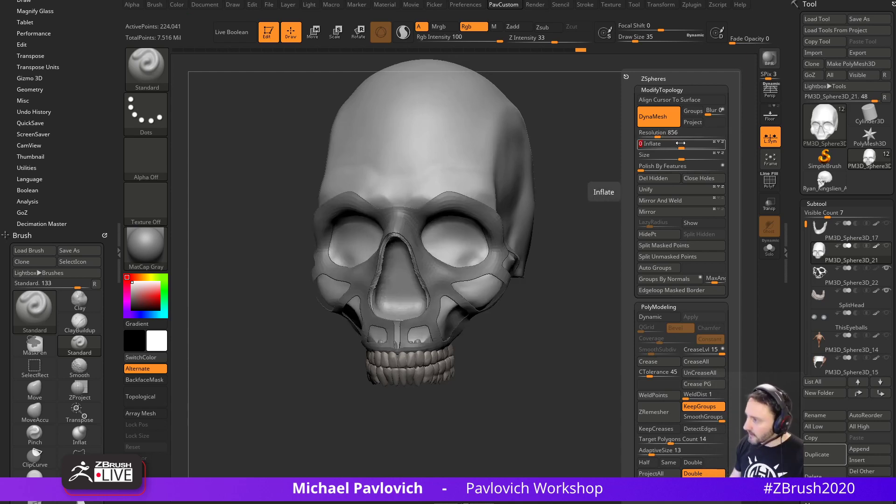
Smooth the skull's lower forehead just above the brow frame at draw size 39.
key("s")
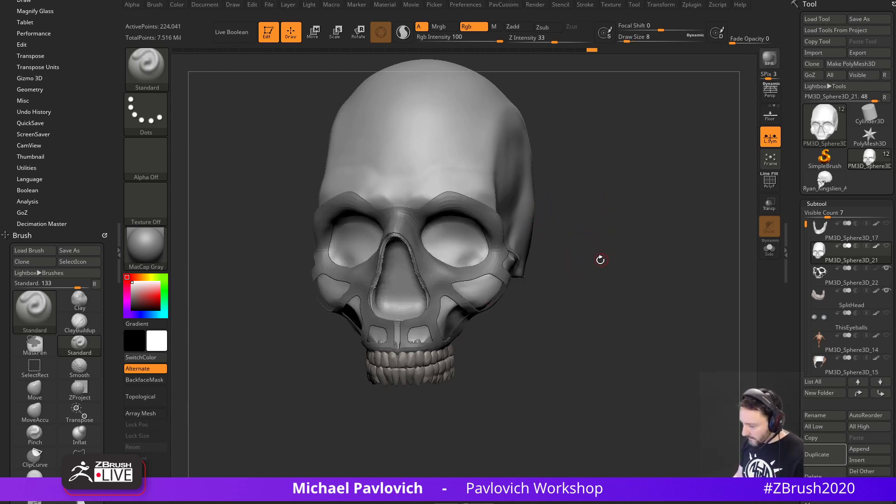
left_click_drag(600, 260, 513, 253)
key("s")
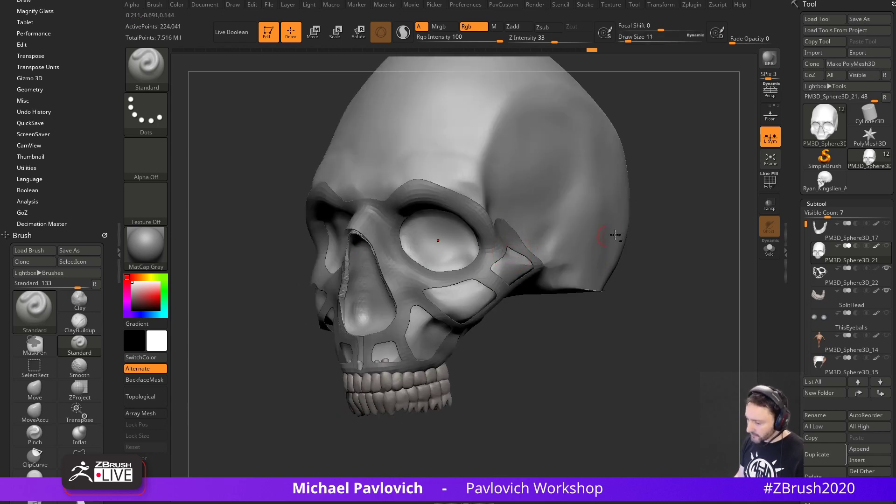
left_click_drag(630, 252, 651, 269)
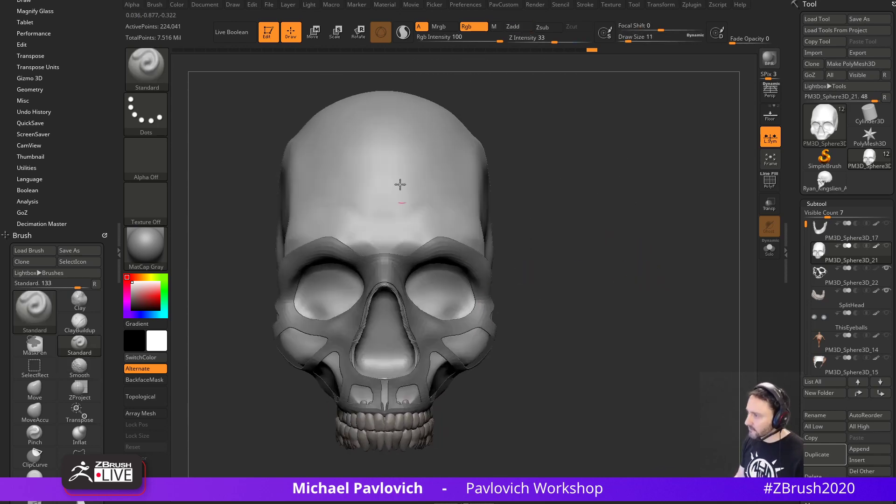
mouse_move(590, 213)
left_mouse_down("alt")
mouse_move(618, 226)
mouse_move(593, 229)
left_mouse_up("alt")
key("s")
left_click_drag(436, 249, 436, 244)
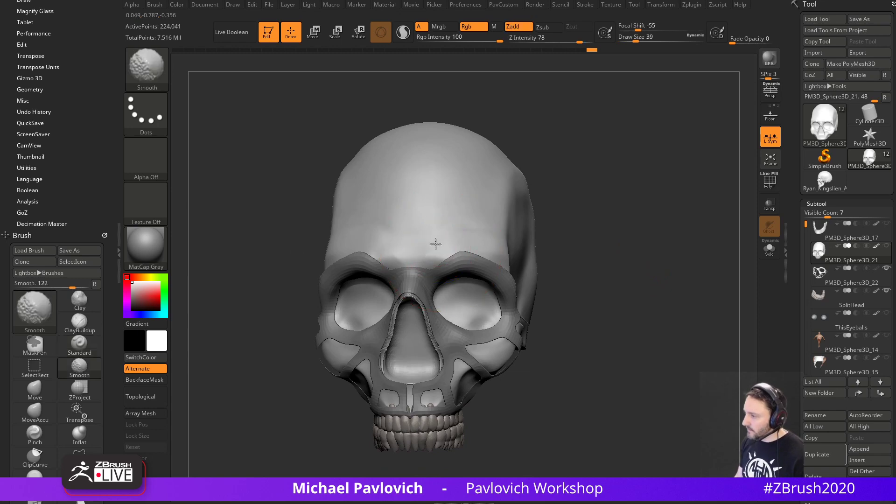
mouse_move(660, 256)
left_mouse_down()
mouse_move(601, 286)
mouse_move(672, 265)
left_mouse_up()
Shrink the skull further beneath the face frame by applying Inflate -5.
key("2")
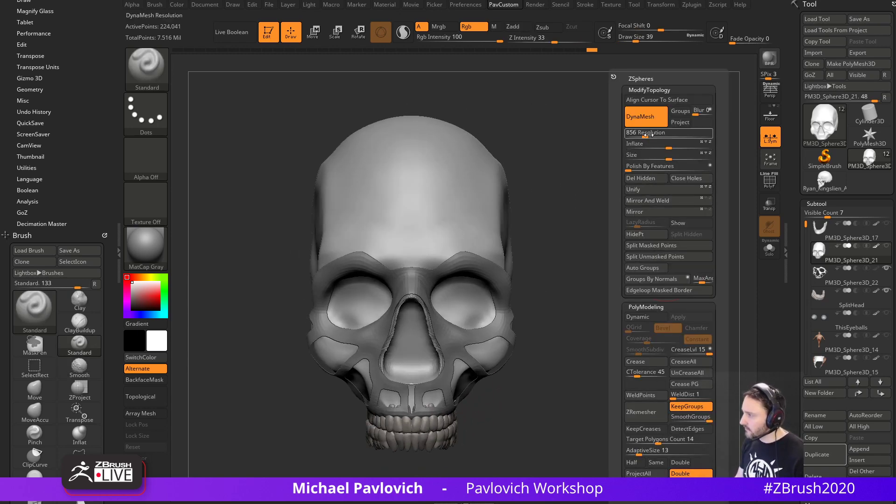
left_click_drag(646, 135, 643, 135)
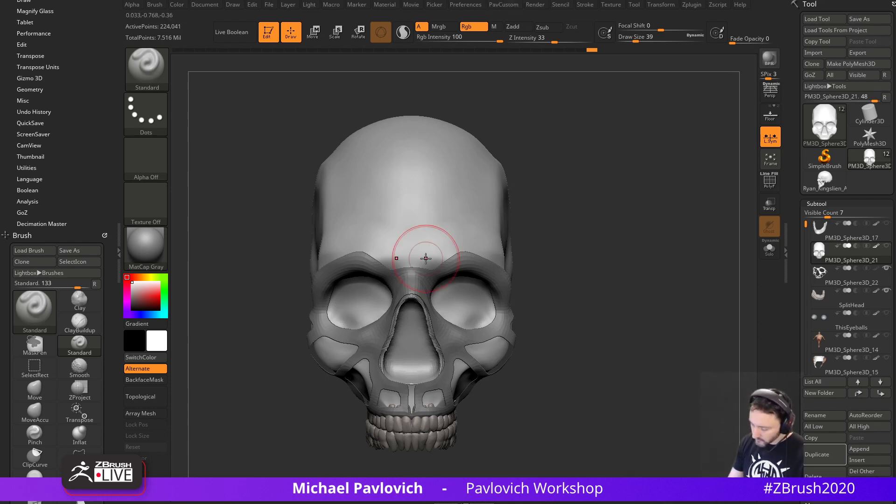
scroll(425, 259, "down", 2)
left_click_drag(666, 258, 670, 232)
key("space")
left_click(670, 147)
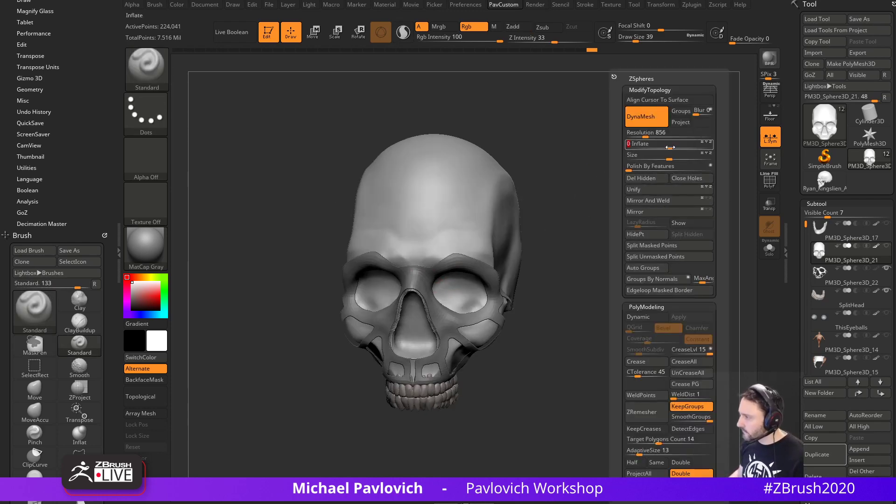
type("-5")
key("Return")
Solo the skull and smooth the jagged rim around its nasal opening at draw size 29.
left_click_drag(644, 243, 609, 252)
left_click(770, 250)
left_click_drag(680, 256, 599, 219)
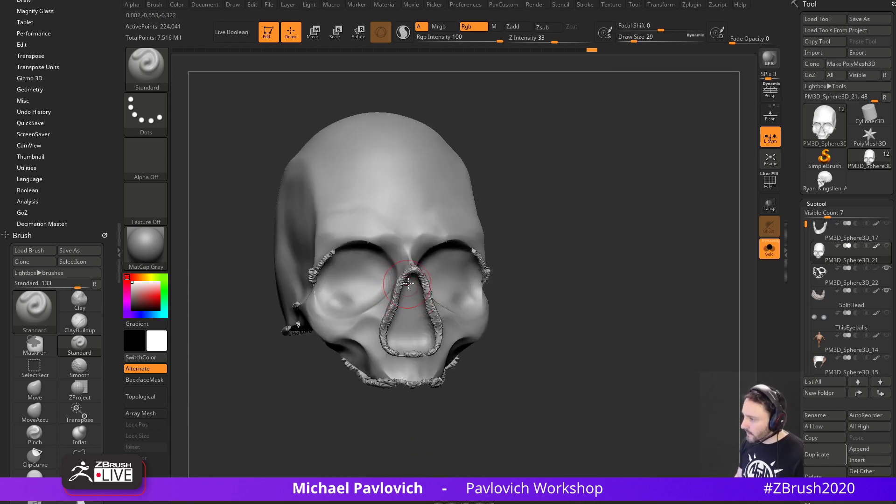
left_click_drag(408, 284, 402, 283, "shift")
left_click_drag(405, 344, 385, 323, "shift")
right_click_drag(411, 322, 346, 320)
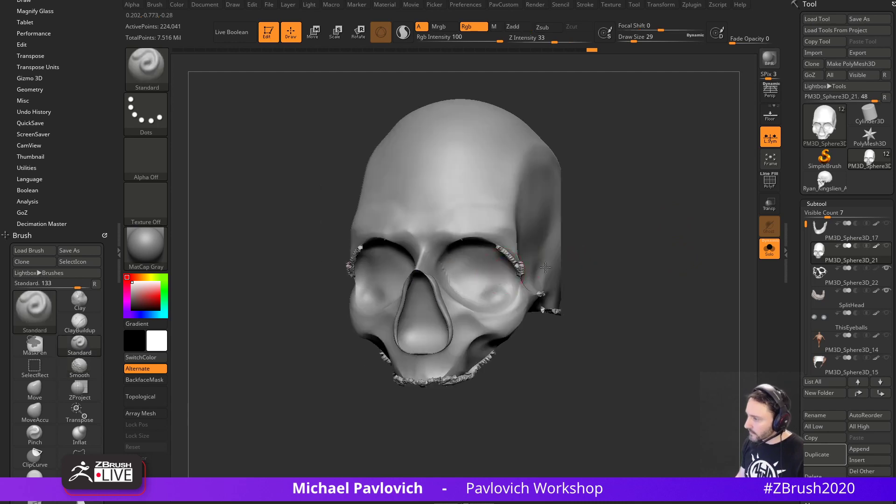
Smooth the jagged edges along the outer eye sockets, cheekbones, upper jaw and skull base.
left_click_drag(519, 281, 500, 248, "shift")
right_click_drag(499, 261, 396, 261)
left_click_drag(567, 292, 553, 295, "shift")
right_click_drag(553, 295, 499, 362)
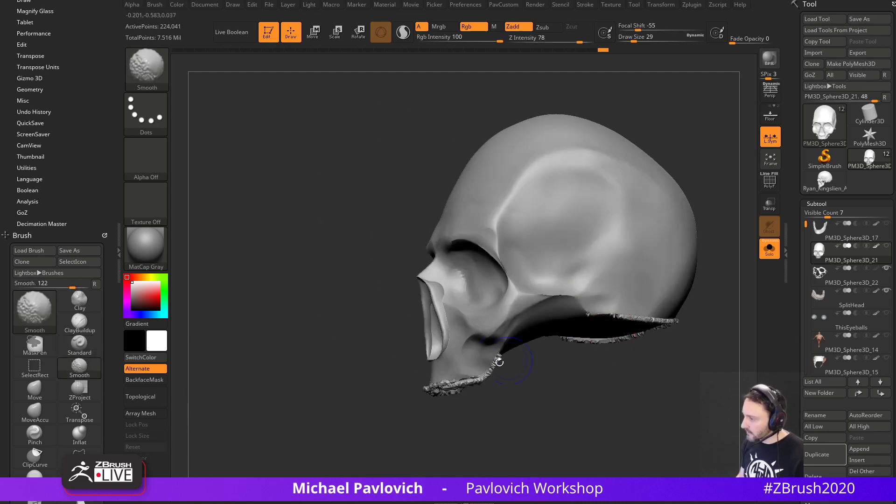
right_click_drag(441, 384, 570, 350)
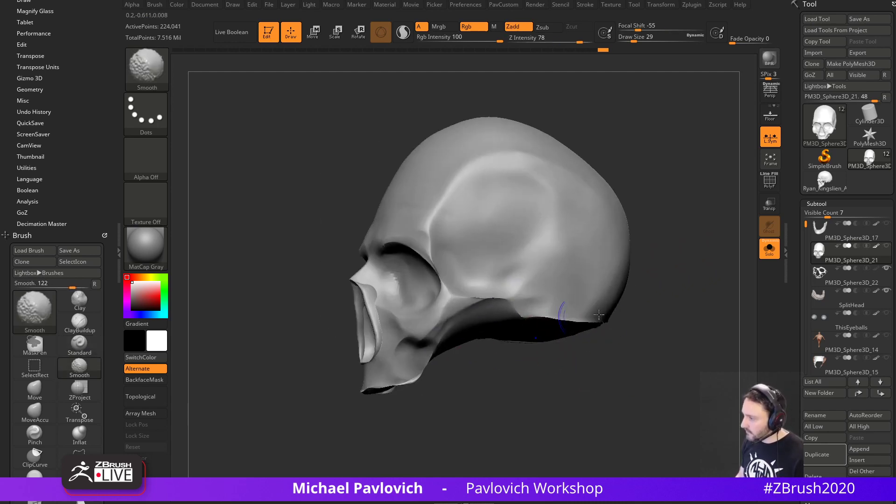
Smooth the skull's rear base edge and cheek area, check it against the face frame, and solo the skull again.
left_click_drag(599, 315, 610, 314, "shift")
right_click_drag(621, 312, 705, 286)
left_click_drag(480, 252, 415, 251, "shift")
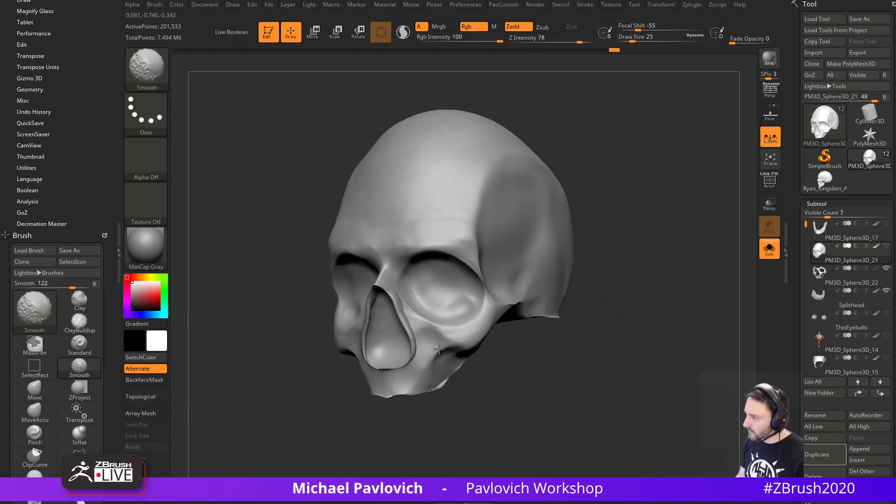
mouse_move(665, 241)
right_mouse_down("shift")
mouse_move(724, 250)
mouse_move(663, 268)
mouse_move(614, 266)
mouse_move(673, 274)
mouse_move(637, 272)
right_mouse_up("shift")
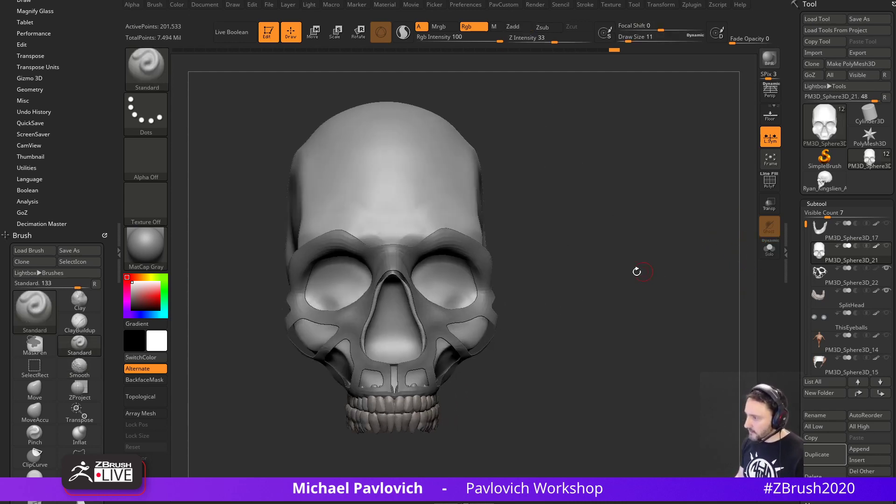
mouse_move(585, 204)
right_mouse_down()
mouse_move(607, 248)
mouse_move(595, 254)
mouse_move(616, 266)
mouse_move(536, 262)
mouse_move(560, 252)
mouse_move(560, 262)
right_mouse_up()
key("s")
left_click(564, 261)
right_click_drag(695, 276, 688, 238, "alt")
key("shift+alt+s")
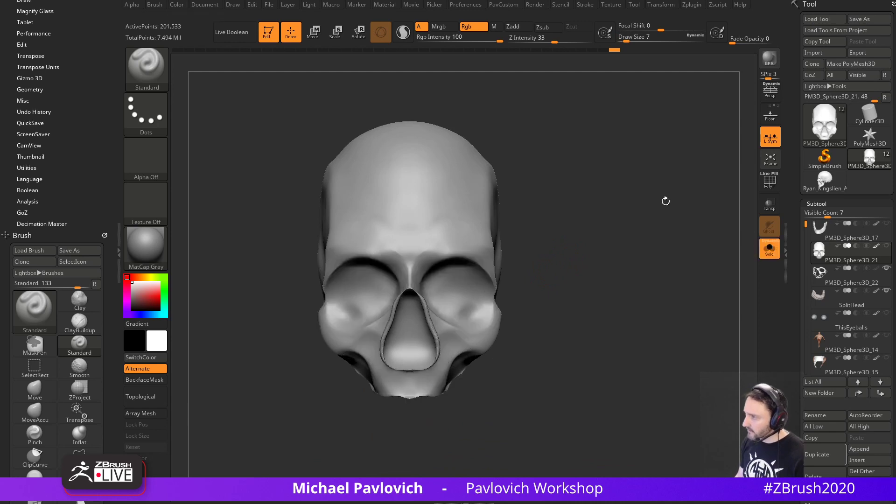
Enable Sculptris Pro and smooth the rim of the skull's nasal opening, undoing one stroke and using draw size 20.
left_click(404, 32)
mouse_move(528, 262)
right_mouse_down()
mouse_move(562, 260)
mouse_move(562, 238)
right_mouse_up()
key("shift")
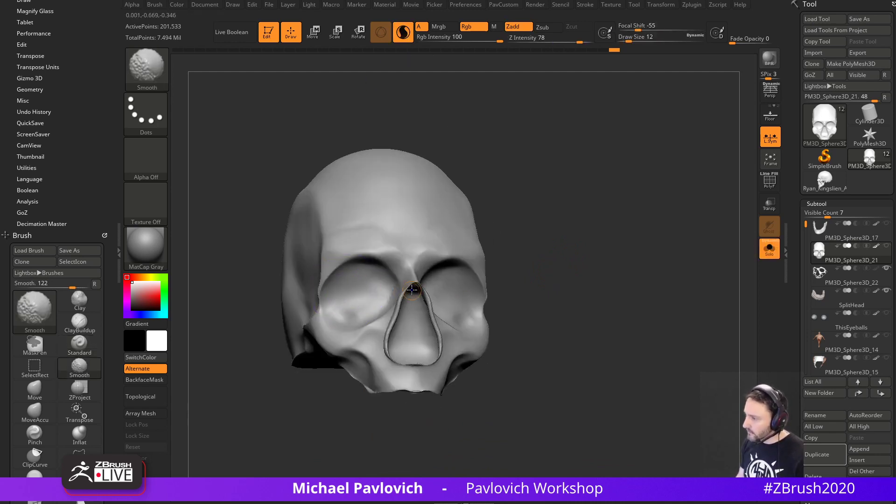
left_click_drag(405, 290, 392, 357, "shift")
mouse_move(584, 287)
right_mouse_down()
mouse_move(599, 326)
mouse_move(634, 278)
right_mouse_up()
key("ctrl+z")
left_click_drag(372, 310, 350, 347, "shift")
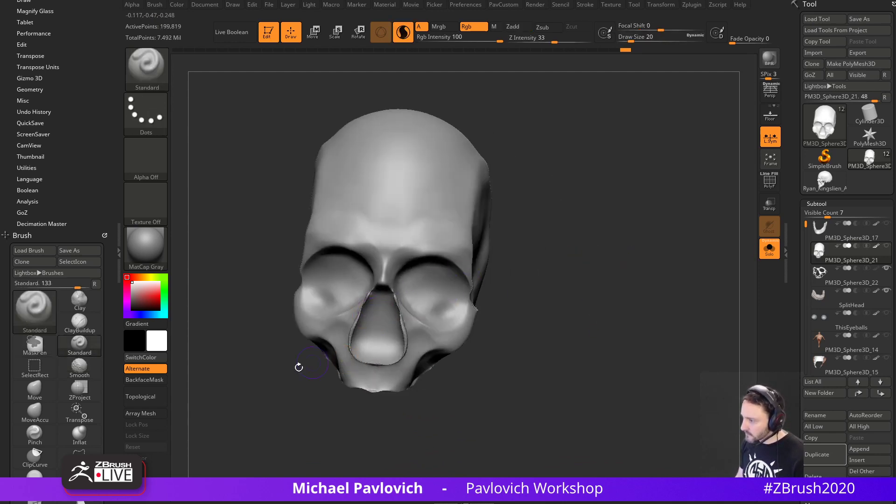
right_click_drag(299, 367, 363, 325)
right_click_drag(486, 322, 446, 316)
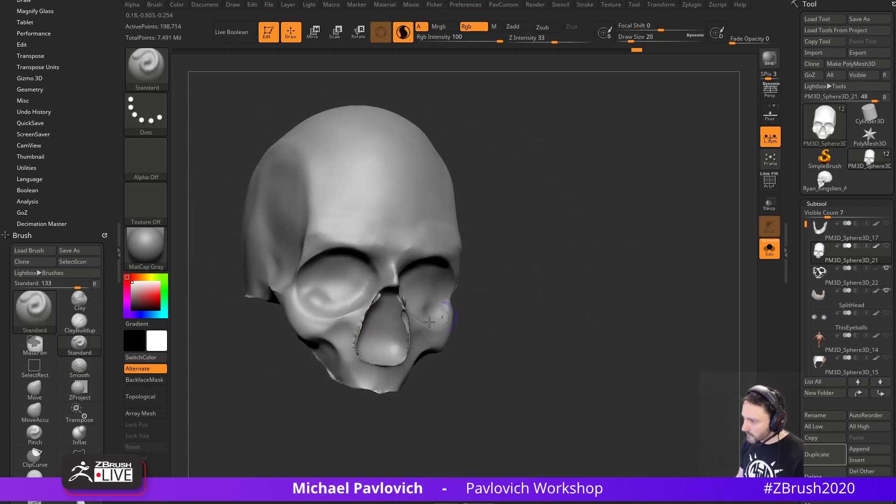
left_click_drag(407, 329, 408, 358, "shift")
Smooth the remaining inner and lower edges of the nasal opening from the side and from underneath.
right_click_drag(593, 303, 460, 307)
right_click_drag(509, 368, 521, 329)
left_click_drag(525, 325, 615, 339, "shift")
right_click_drag(673, 357, 666, 322)
right_click_drag(711, 420, 707, 316, "alt")
left_click_drag(446, 290, 426, 320, "shift")
right_click_drag(362, 366, 413, 357)
left_click_drag(433, 330, 427, 360, "shift")
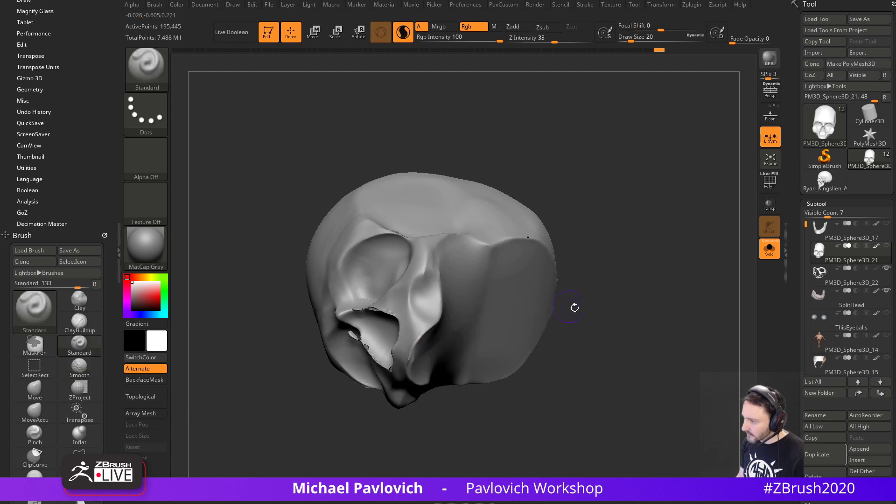
Clean up the loose fragments at the nasal opening and make the skull symmetrical with Mirror And Weld.
mouse_move(574, 306)
right_mouse_down()
mouse_move(626, 286)
mouse_move(567, 204)
right_mouse_up()
key("3")
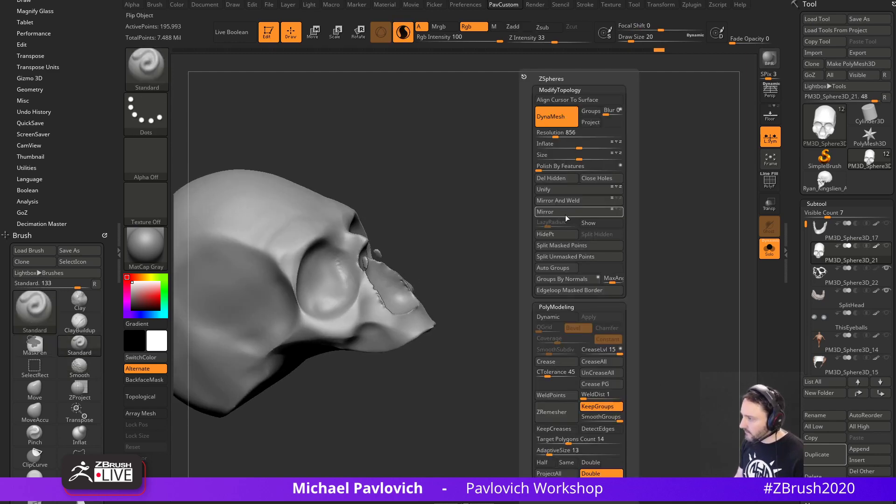
left_click(563, 203)
left_click_drag(418, 301, 444, 330, "ctrl+shift")
left_click(564, 269, "ctrl+shift")
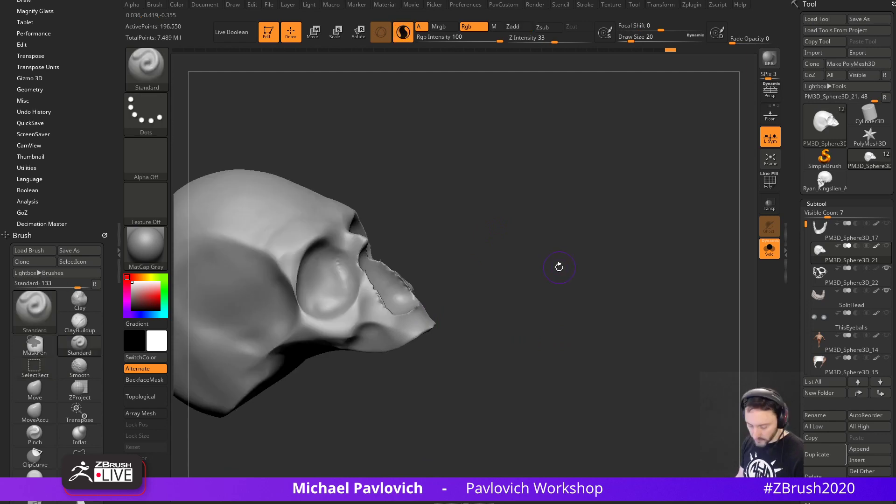
key("3")
left_click(543, 200)
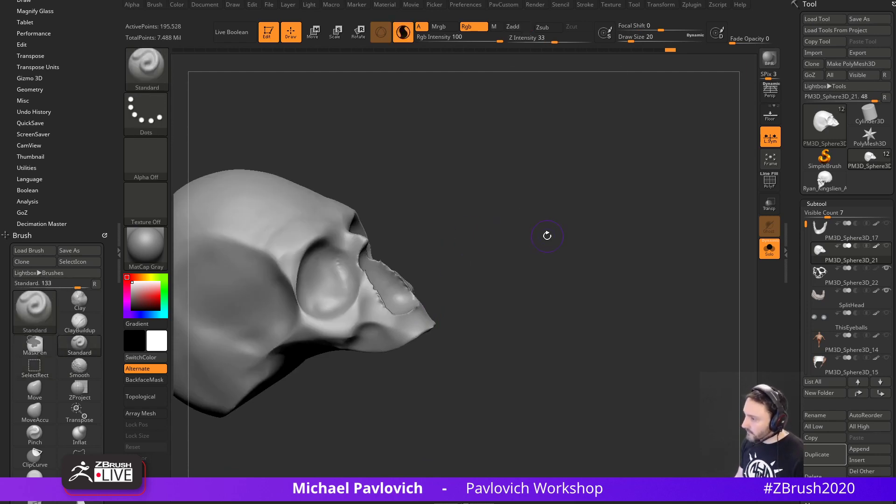
Smooth the ragged nasal rim of the mirrored skull and turn off Sculptris Pro.
left_click_drag(546, 234, 438, 269)
left_click_drag(337, 256, 329, 242, "shift")
mouse_move(448, 245)
left_mouse_down()
mouse_move(362, 248)
mouse_move(328, 285)
mouse_move(321, 262)
mouse_move(351, 324)
left_mouse_up()
left_click(403, 33, "shift")
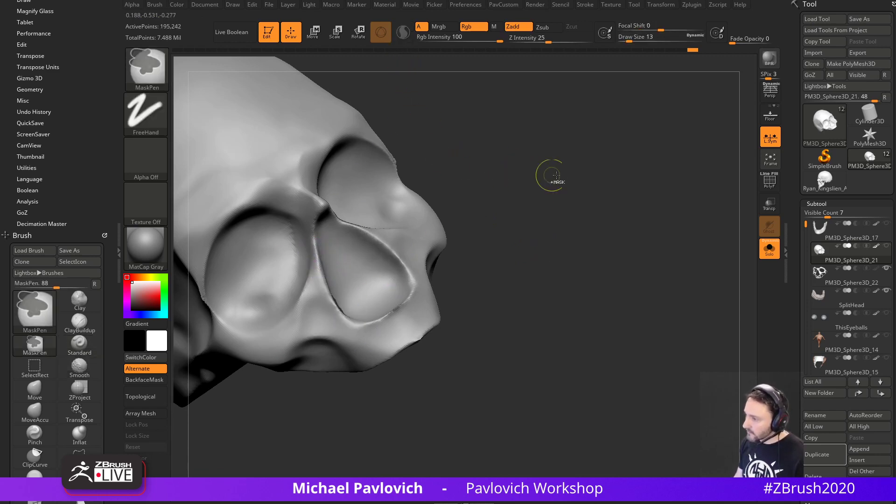
Re-DynaMesh the skull between light smoothing passes on the lower nasal rim and the outer eye socket.
left_click_drag(563, 187, 594, 273, "ctrl")
right_click_drag(594, 273, 571, 251, "ctrl")
left_click_drag(378, 283, 367, 289, "shift")
left_click_drag(577, 256, 556, 240, "shift")
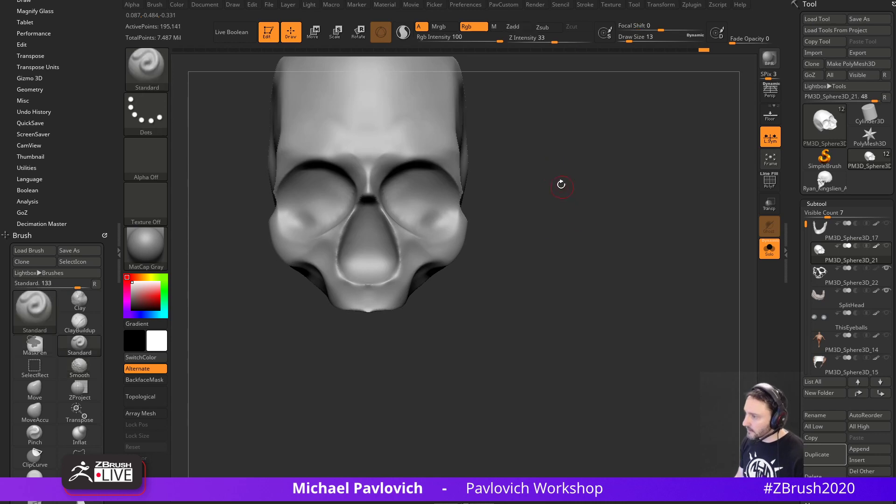
left_click_drag(561, 184, 575, 217, "ctrl")
mouse_move(575, 217)
left_mouse_down()
mouse_move(595, 282)
mouse_move(551, 283)
left_mouse_up()
left_click_drag(519, 287, 503, 301, "shift")
left_click_drag(551, 374, 565, 392, "ctrl")
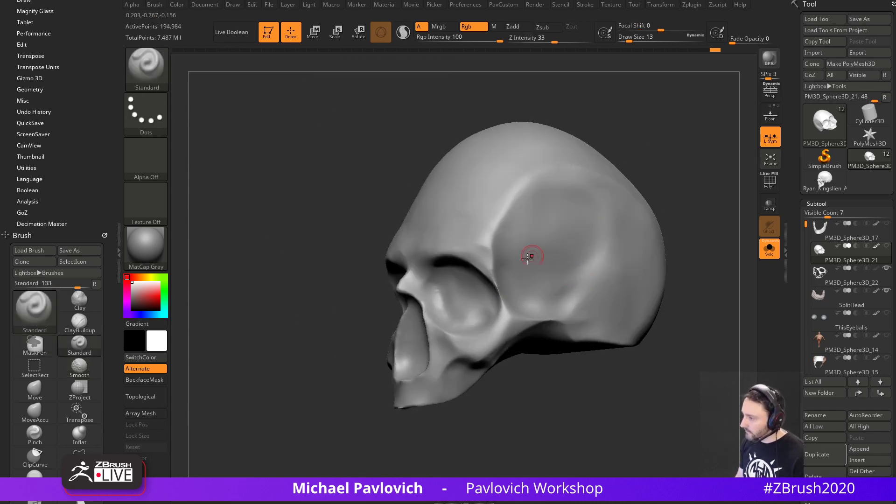
left_click_drag(499, 280, 505, 300, "shift")
mouse_move(682, 191)
left_mouse_down("shift")
mouse_move(713, 231)
mouse_move(706, 244)
mouse_move(674, 247)
left_mouse_up("shift")
Select the face frame, show its polyframe, and set the Panel Loops elevation to -100.
left_click(500, 314, "alt")
left_click_drag(557, 280, 668, 275, "alt")
left_click(769, 188)
left_click_drag(695, 239, 694, 264)
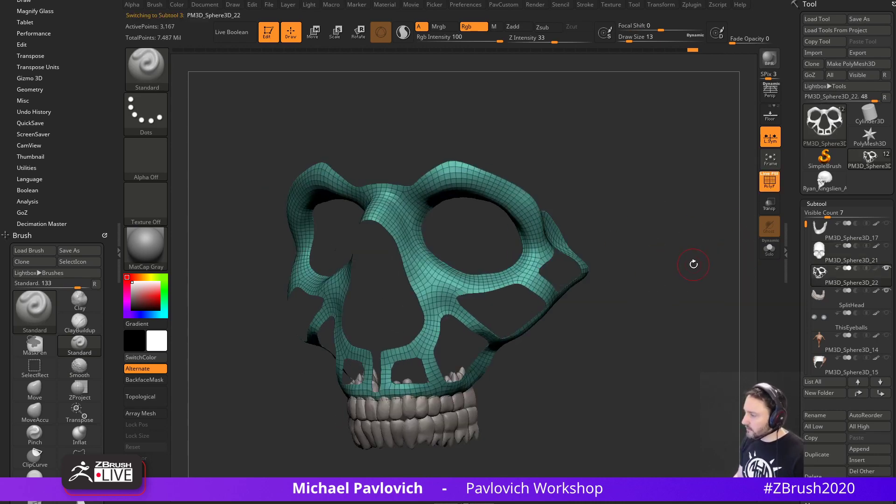
left_click_drag(793, 295, 758, 96)
left_click_drag(795, 166, 794, 271)
left_click_drag(794, 219, 794, 252)
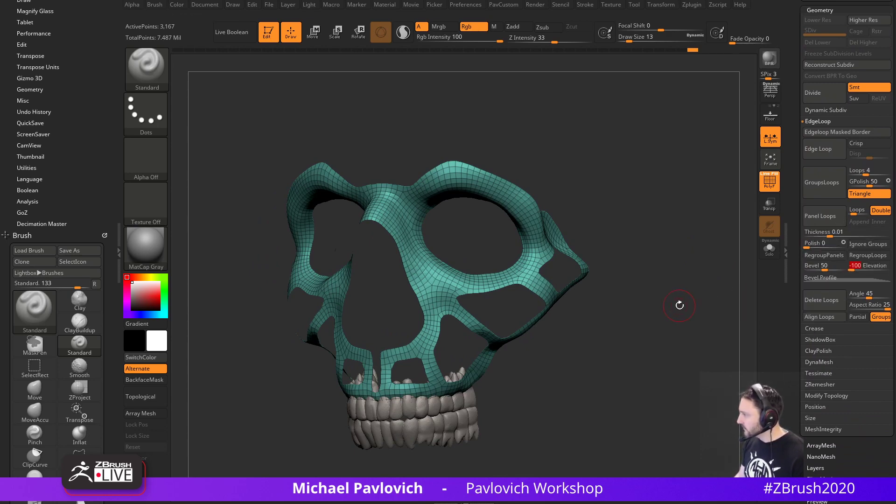
Thicken the face frame with Panel Loops at thickness 0.01 and bevel 50, redo it with fewer loops, and hide the polyframe.
left_click_drag(679, 305, 704, 303)
left_click(820, 221)
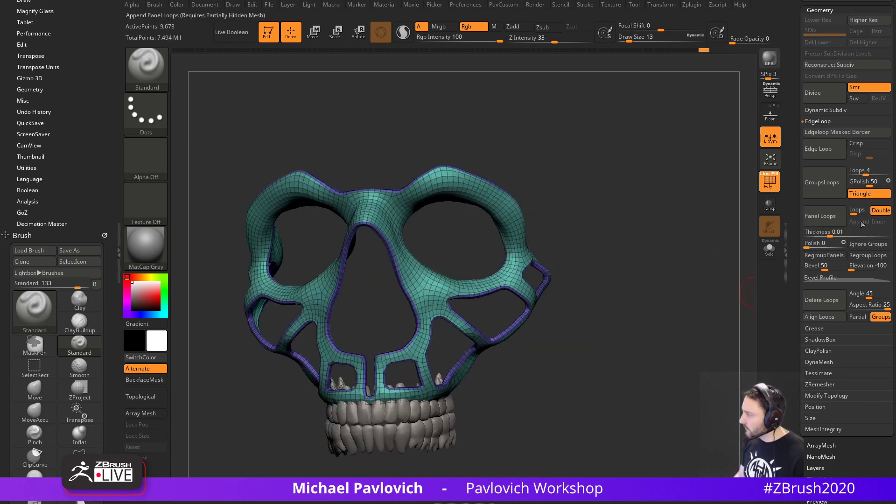
key("ctrl+z")
left_click(829, 217)
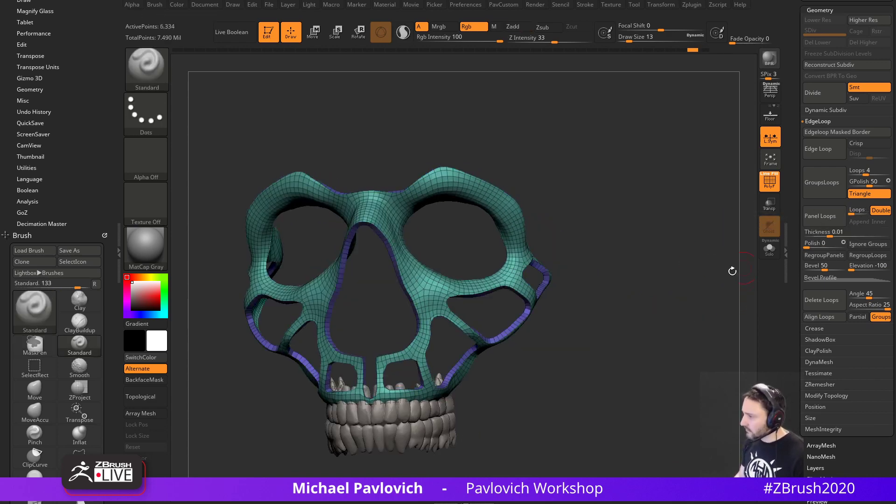
left_click_drag(685, 286, 687, 293, "alt")
key("shift+f")
left_click_drag(704, 251, 599, 325, "alt")
left_click_drag(687, 237, 694, 244)
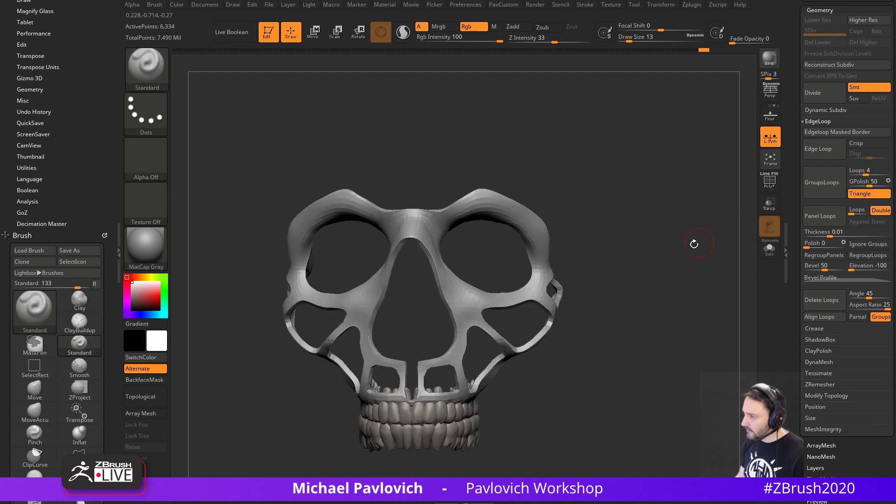
Set the face frame's crease level to 1 and turn on dynamic subdivision.
left_click_drag(583, 246, 670, 252)
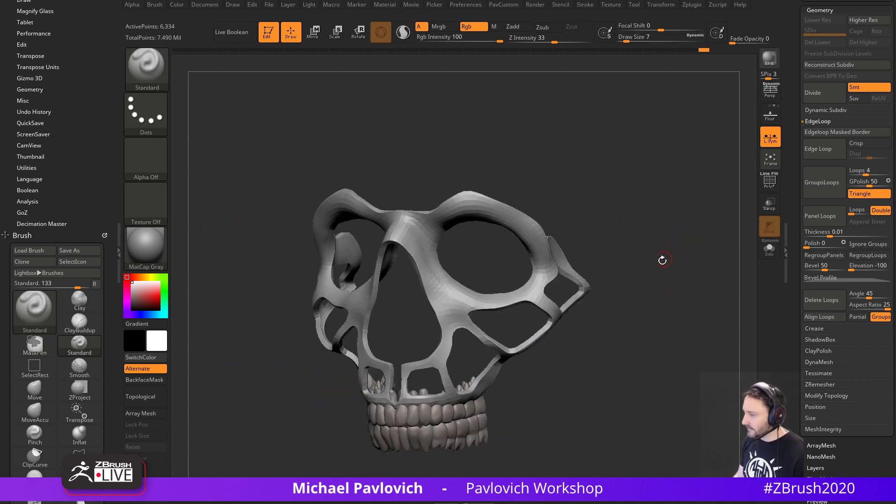
left_click_drag(688, 290, 677, 287)
key("2")
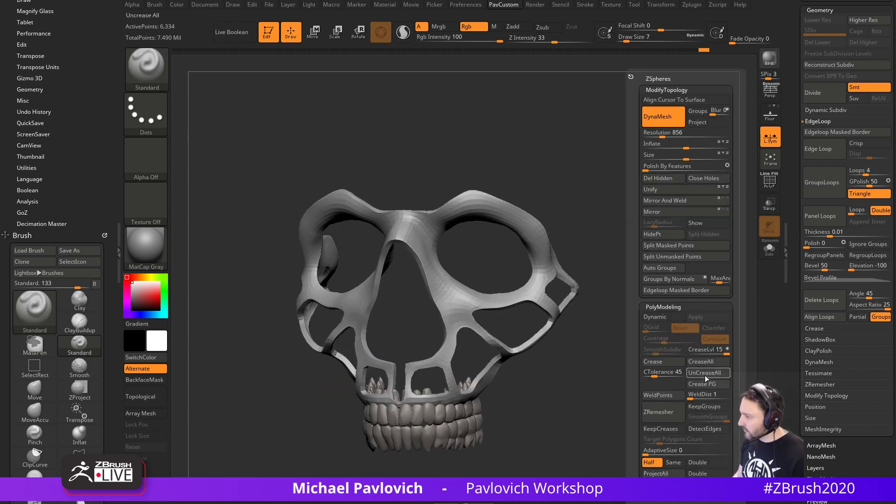
left_click_drag(707, 351, 693, 355)
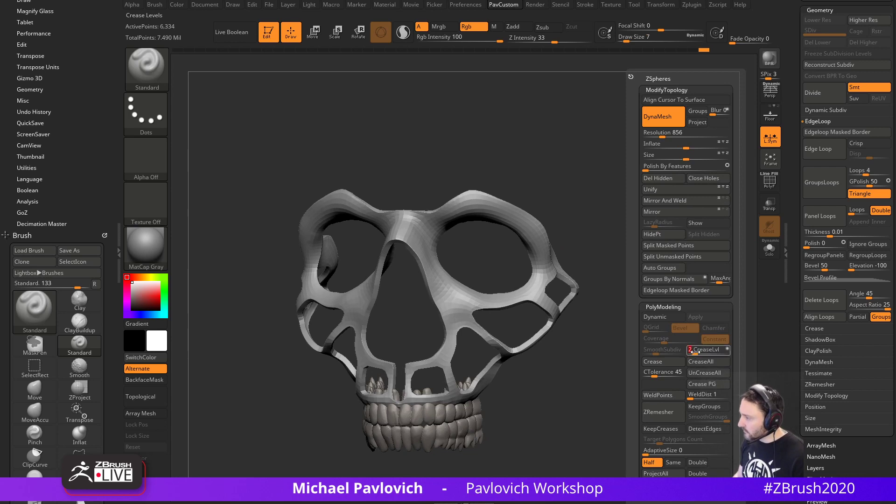
left_click(663, 318)
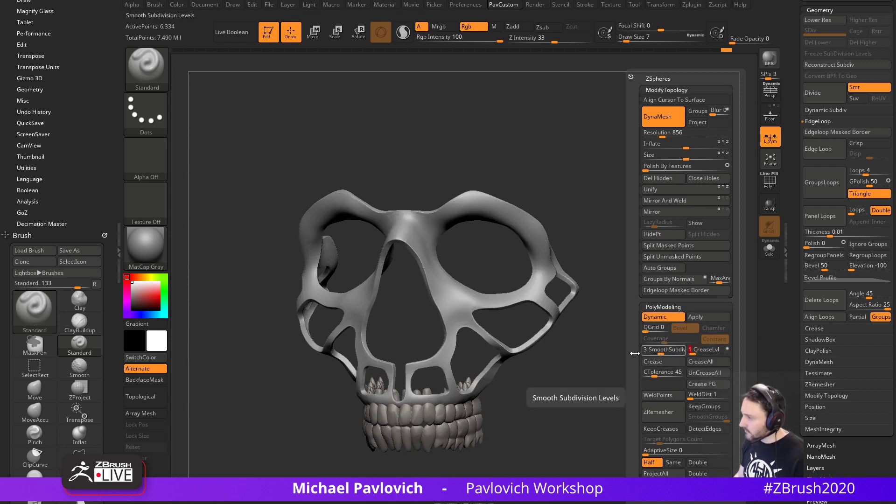
mouse_move(672, 254)
left_mouse_down()
mouse_move(690, 250)
mouse_move(648, 262)
mouse_move(704, 266)
mouse_move(649, 274)
mouse_move(678, 268)
mouse_move(709, 334)
left_mouse_up()
key("s")
left_click(683, 270)
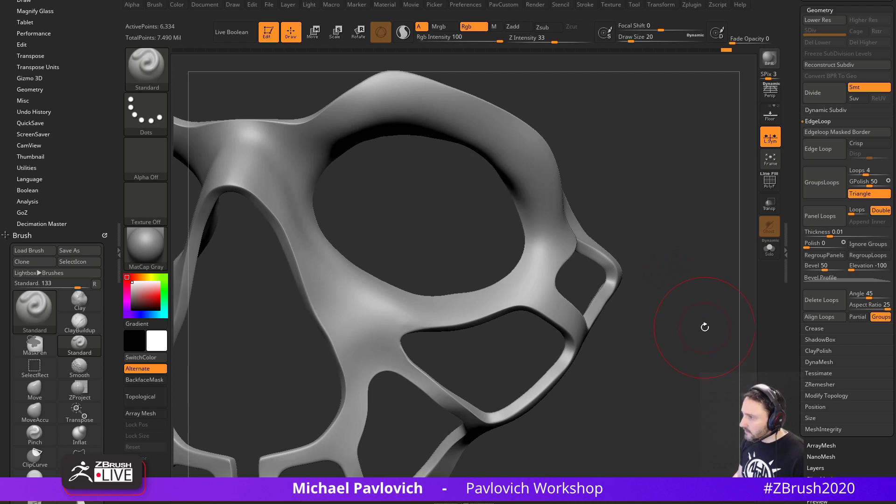
Lower the face frame's crease level to 0 for softer edges.
key("1")
left_click(714, 354)
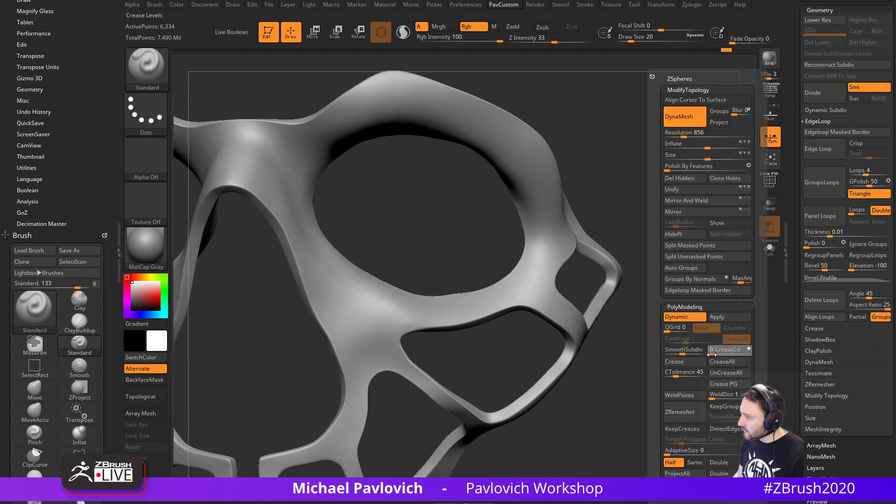
mouse_move(660, 322)
left_mouse_down("alt")
mouse_move(660, 274)
mouse_move(679, 303)
left_mouse_up("alt")
key("s")
key("1")
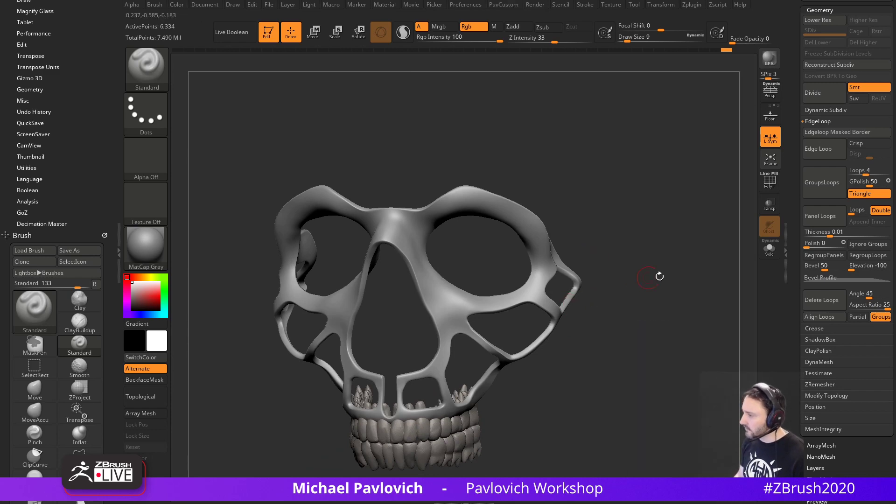
Show the face frame's polyframe and unhide the skull to review how the two pieces fit.
left_click(770, 186)
left_click_drag(802, 261, 804, 396)
left_click(885, 248)
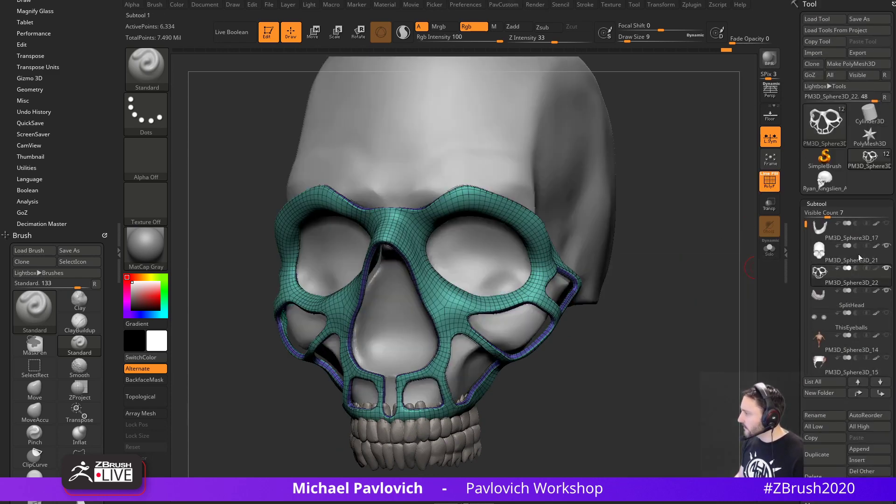
mouse_move(728, 260)
left_mouse_down()
mouse_move(672, 262)
mouse_move(644, 296)
mouse_move(675, 282)
left_mouse_up()
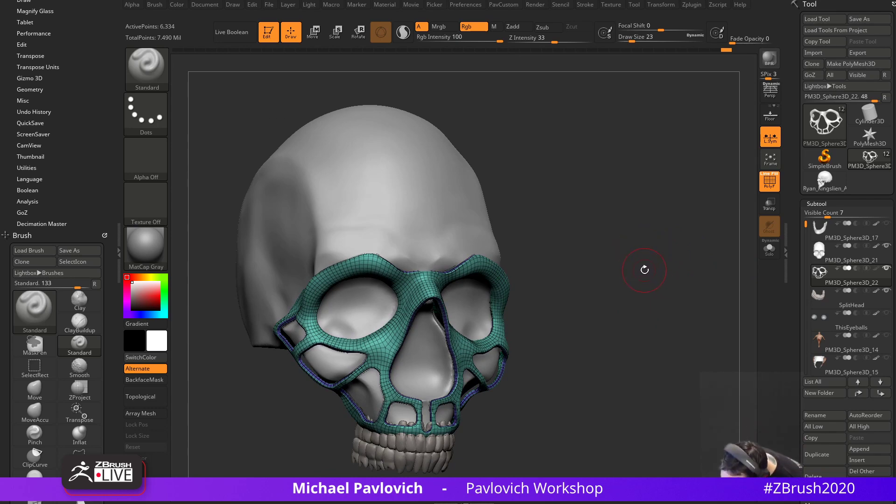
mouse_move(645, 270)
left_mouse_down()
mouse_move(654, 276)
mouse_move(629, 237)
left_mouse_up()
key("s")
left_click_drag(631, 262, 631, 261)
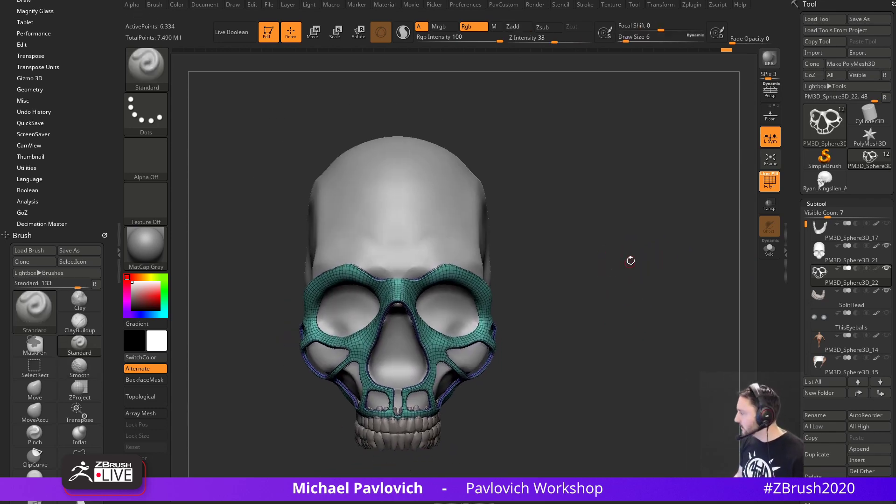
Select the skull, hide the polyframe, and mask mirrored angled strips from the upper forehead down to the brow frame.
key("bracketleft")
mouse_move(397, 221)
right_mouse_down()
mouse_move(402, 211)
mouse_move(556, 204)
right_mouse_up()
left_click(404, 210, "alt")
left_click(771, 184)
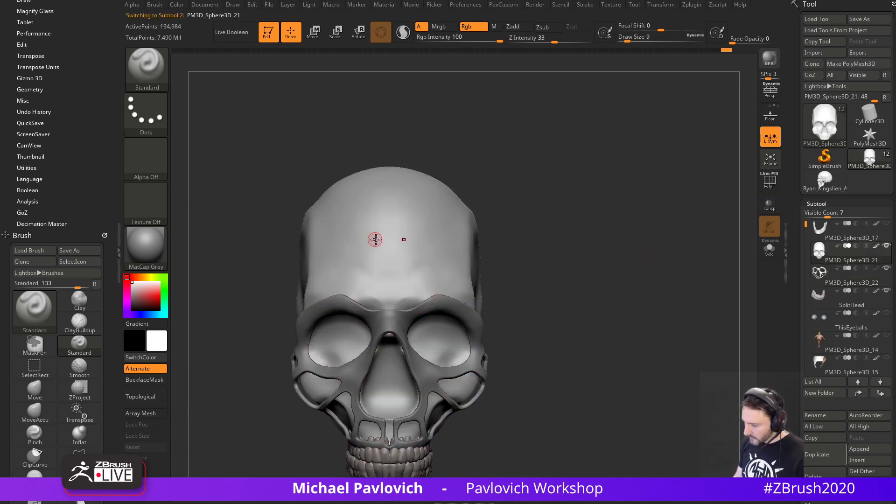
mouse_move(334, 220)
left_mouse_down("ctrl")
mouse_move(357, 242)
mouse_move(368, 301)
left_mouse_up("ctrl")
left_click_drag(541, 231, 538, 206, "alt")
key("bracketleft")
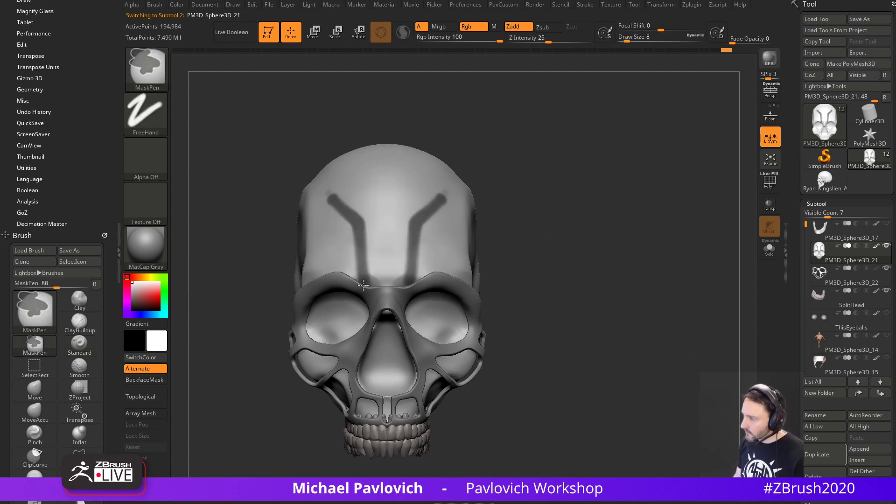
Mask a crossbar joining the forehead strips and a pair of vertical strips rising from it, at draw size 8.
mouse_move(589, 218)
left_mouse_down("alt")
mouse_move(559, 216)
mouse_move(566, 225)
left_mouse_up("alt")
left_click_drag(357, 211, 358, 168, "ctrl")
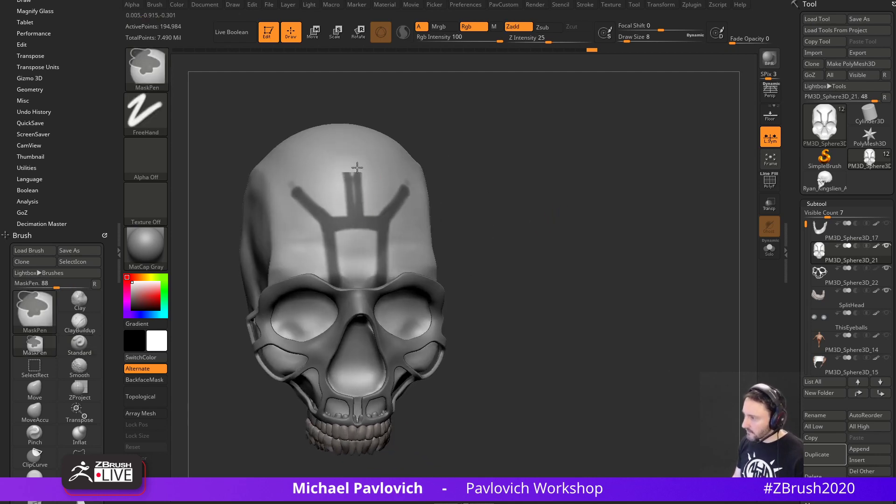
mouse_move(564, 155)
left_mouse_down()
mouse_move(554, 156)
mouse_move(562, 184)
mouse_move(559, 161)
mouse_move(500, 192)
left_mouse_up()
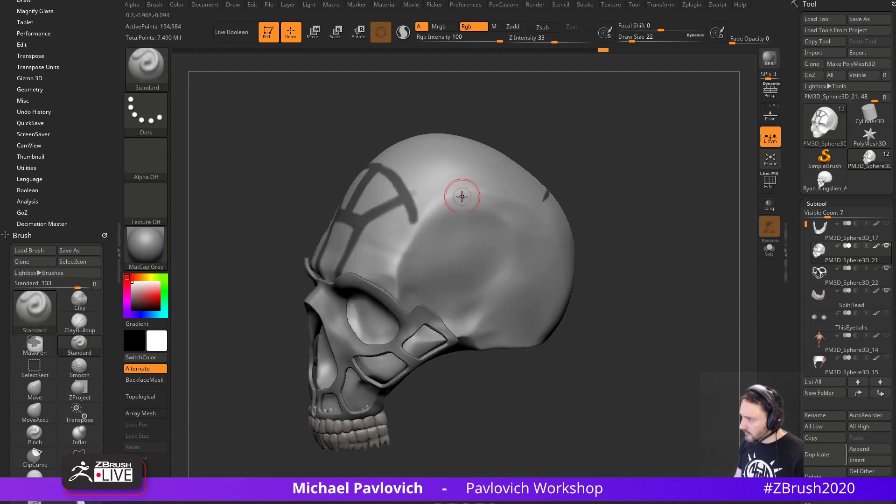
Mask a thin mirrored diagonal strip on the skull's upper rear at draw size 12, trimming its end.
key("s")
left_click(438, 220)
mouse_move(593, 148)
left_mouse_down()
mouse_move(496, 144)
mouse_move(544, 144)
left_mouse_up()
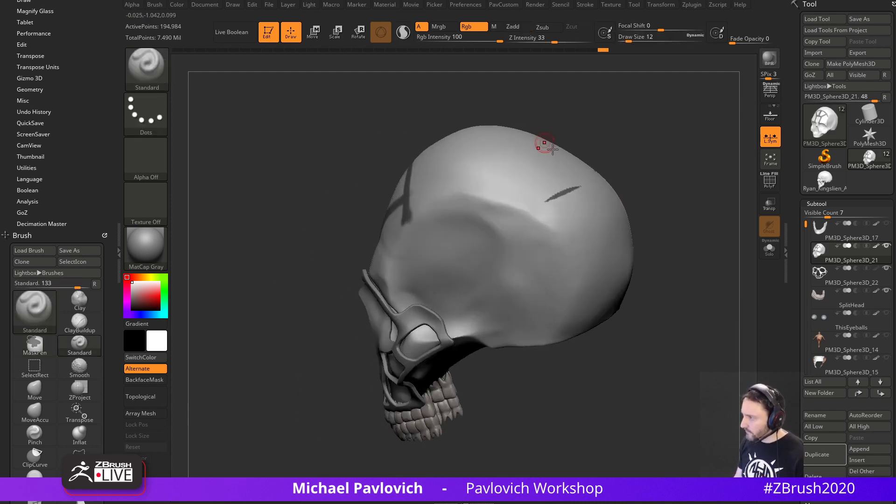
mouse_move(545, 202)
left_mouse_down("ctrl+alt")
mouse_move(581, 187)
mouse_move(538, 206)
left_mouse_up("ctrl+alt")
left_click_drag(622, 154, 551, 161)
left_click_drag(547, 210, 581, 188, "ctrl")
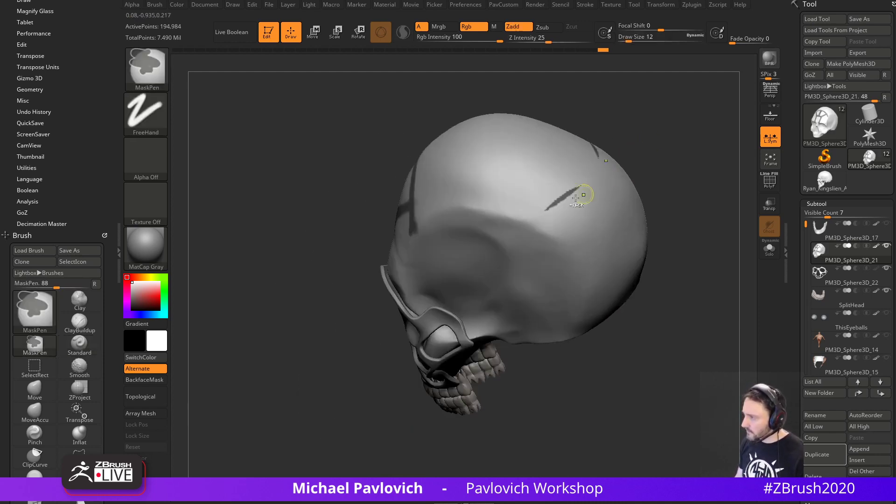
Erase the thin mirrored diagonal strip on the skull's upper rear and the stray stub beside the forehead frame.
mouse_move(627, 147)
left_mouse_down()
mouse_move(573, 167)
mouse_move(587, 149)
mouse_move(637, 159)
mouse_move(596, 166)
mouse_move(629, 176)
mouse_move(608, 160)
mouse_move(590, 192)
mouse_move(434, 206)
left_mouse_up()
key("ctrl")
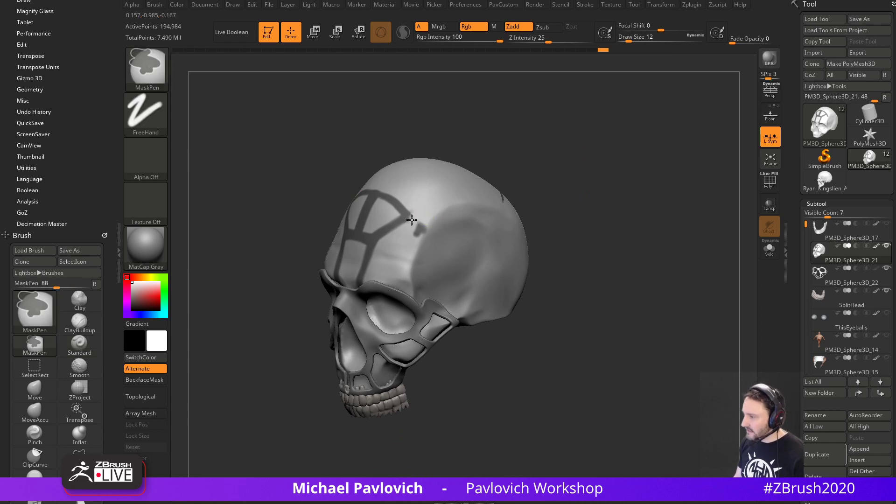
left_click_drag(621, 186, 562, 208)
left_click_drag(537, 180, 510, 201, "ctrl+alt")
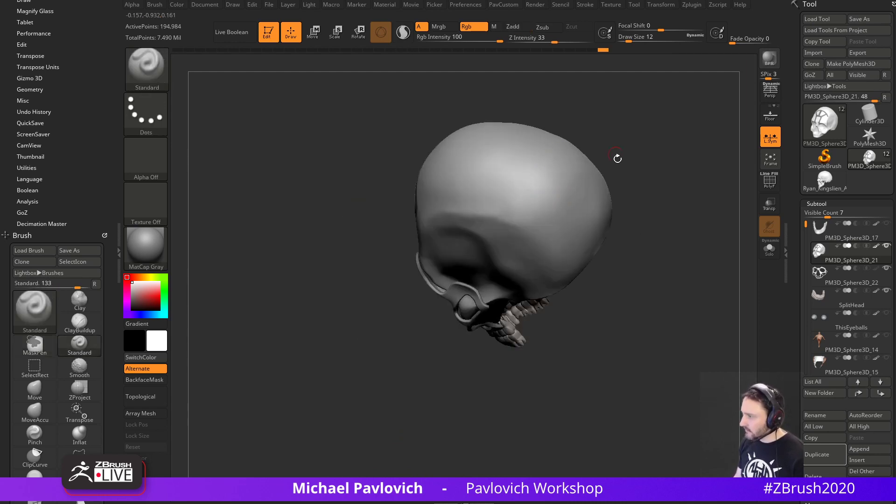
mouse_move(616, 158)
left_mouse_down()
mouse_move(625, 138)
mouse_move(444, 200)
left_mouse_up()
key("ctrl")
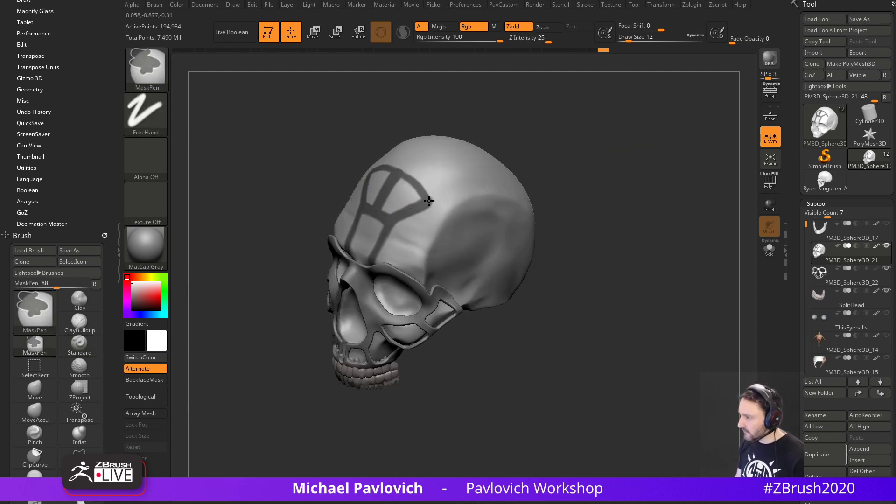
Mask a mirrored strip at draw size 12 from the forehead frame's upper corners back along the cranium's sides to the upper rear.
left_click_drag(556, 170, 415, 205)
key("ctrl")
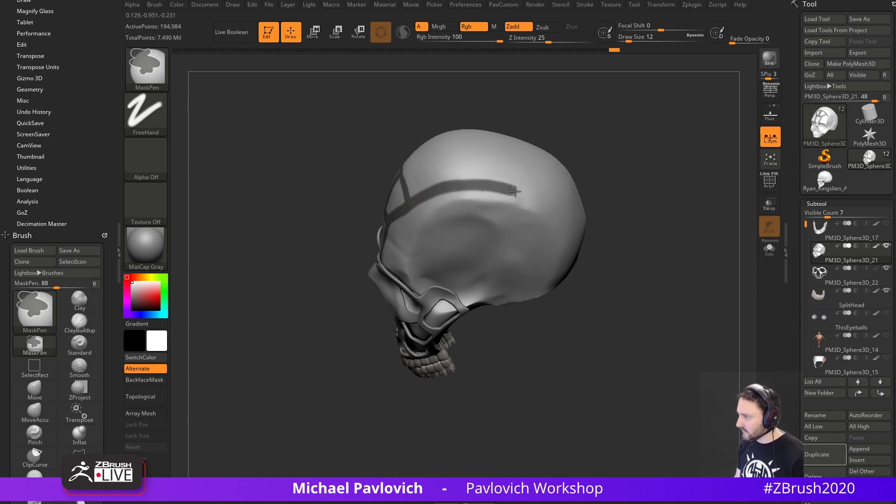
left_click_drag(660, 156, 474, 239)
key("ctrl")
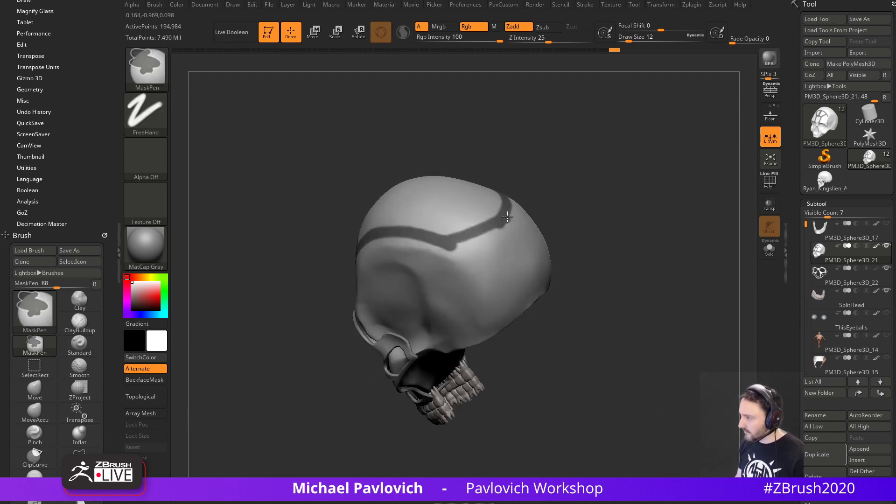
left_click_drag(616, 186, 548, 204)
key("ctrl")
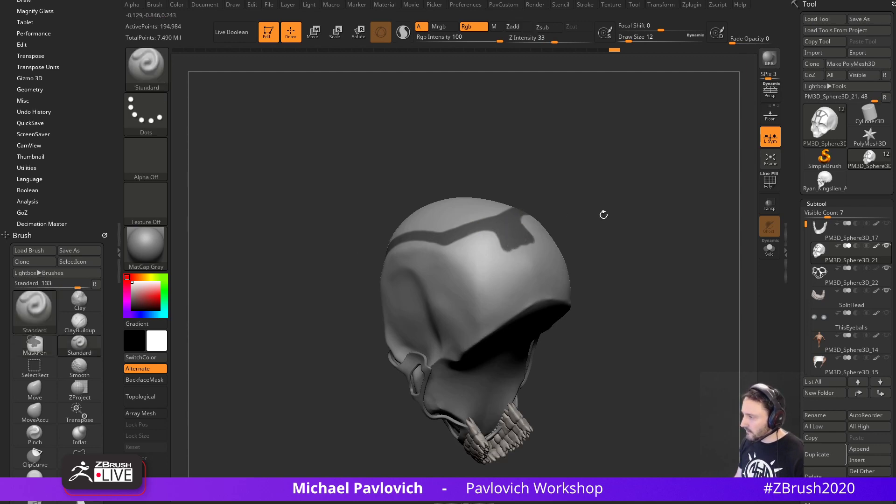
Mask mirrored diagonal strips down the back of the skull and join their ends with a bar along the lower rear edge.
left_click_drag(602, 214, 512, 214)
key("ctrl")
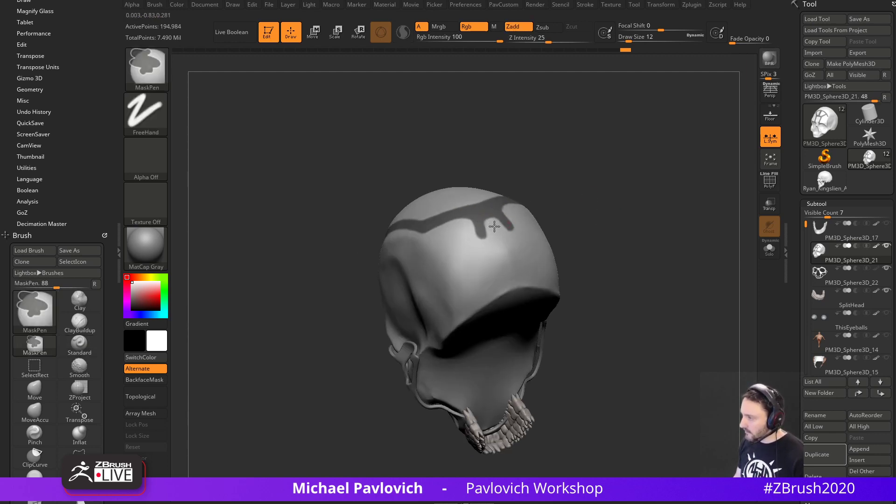
right_click_drag(494, 227, 544, 210)
key("ctrl")
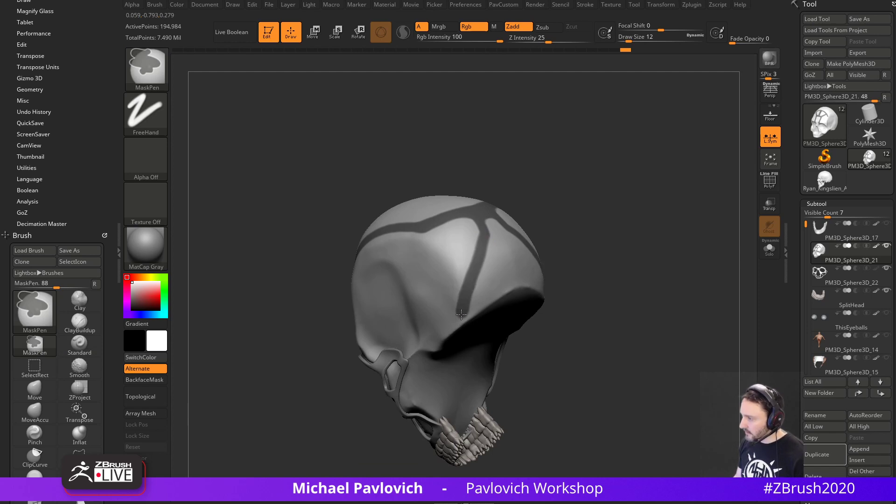
right_click_drag(461, 315, 586, 214)
key("ctrl")
left_click_drag(475, 300, 539, 285, "ctrl")
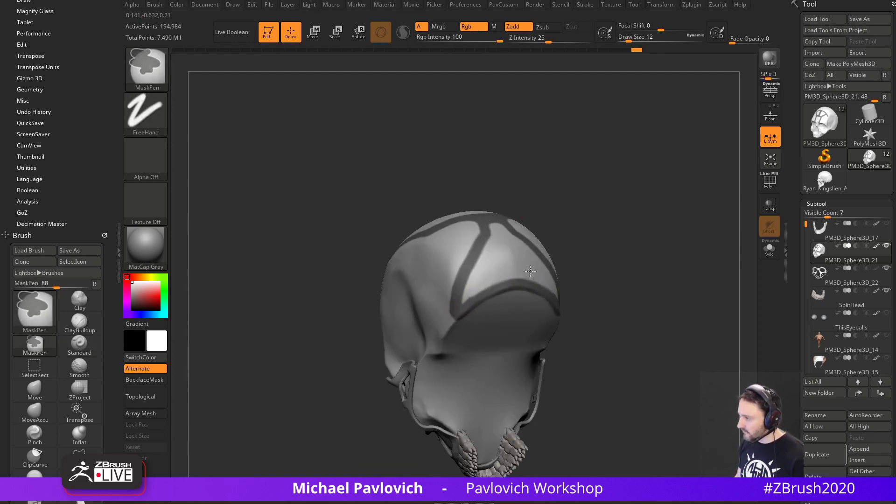
Mask mirrored diagonal braces at draw size 9 between the rear strips and the lower rear bar.
mouse_move(530, 271)
right_mouse_down()
mouse_move(597, 212)
mouse_move(646, 214)
mouse_move(474, 254)
right_mouse_up()
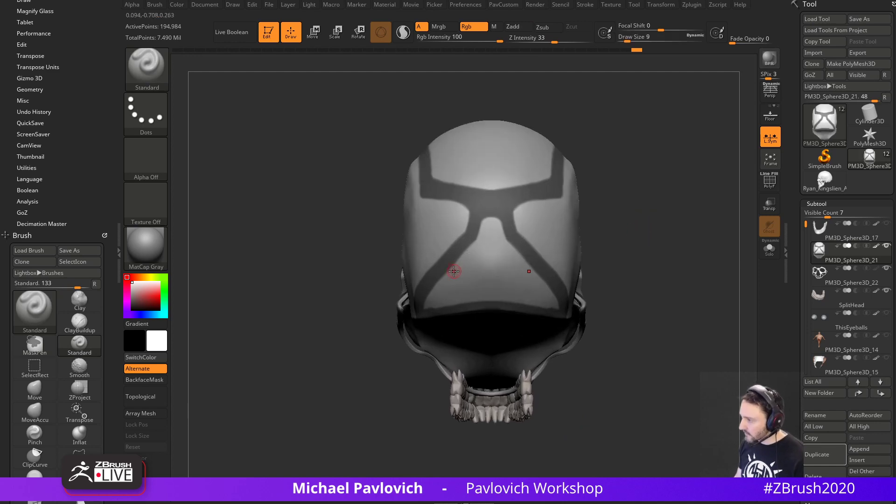
left_click_drag(465, 293, 449, 269, "ctrl")
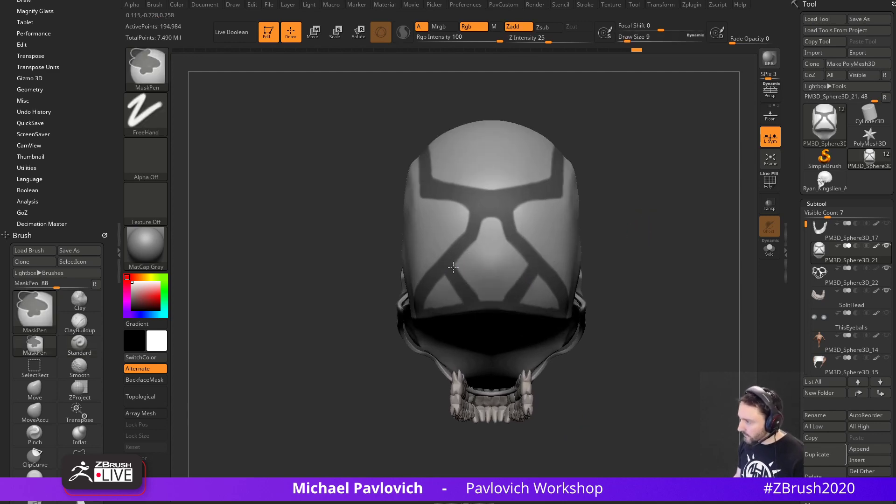
right_click_drag(453, 267, 410, 340)
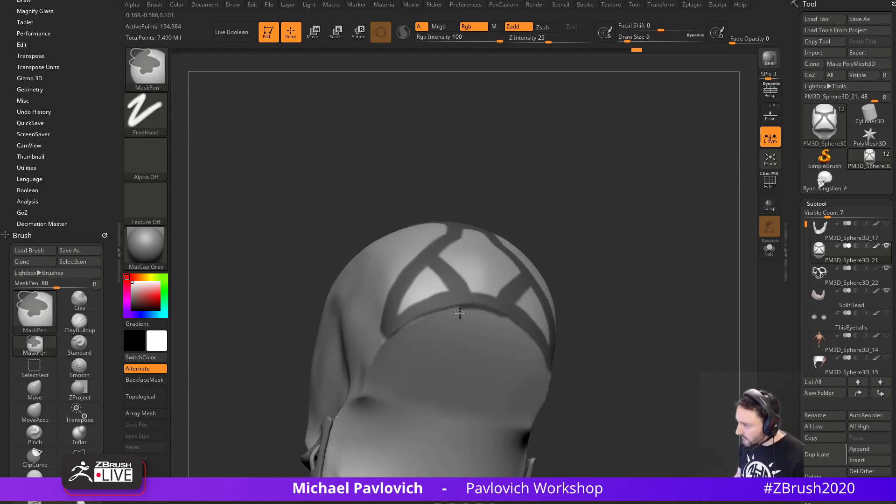
mouse_move(488, 315)
right_mouse_down("shift")
mouse_move(651, 243)
mouse_move(625, 237)
mouse_move(660, 271)
mouse_move(645, 260)
mouse_move(470, 264)
mouse_move(607, 217)
right_mouse_up("shift")
right_click_drag(564, 240, 558, 248)
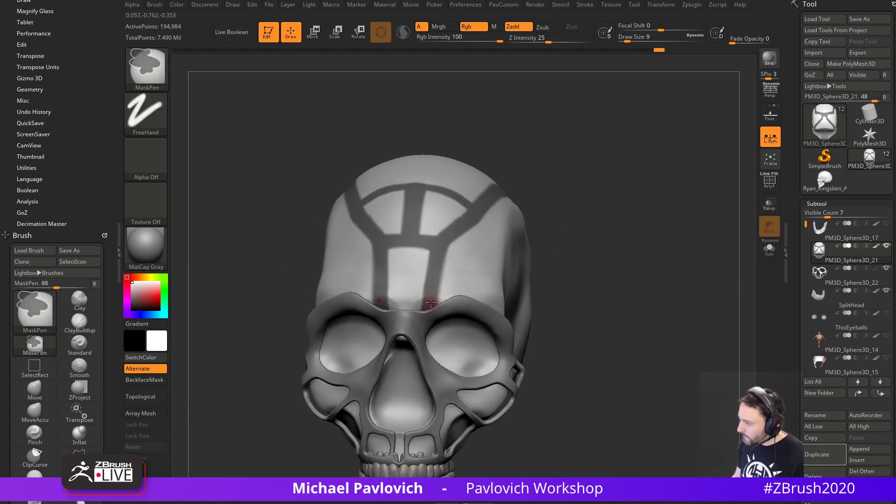
Check the skull with and without the face frame, isolate it, and mask mirrored strips along the brow ridge.
left_click(769, 249)
right_click_drag(666, 260, 467, 263)
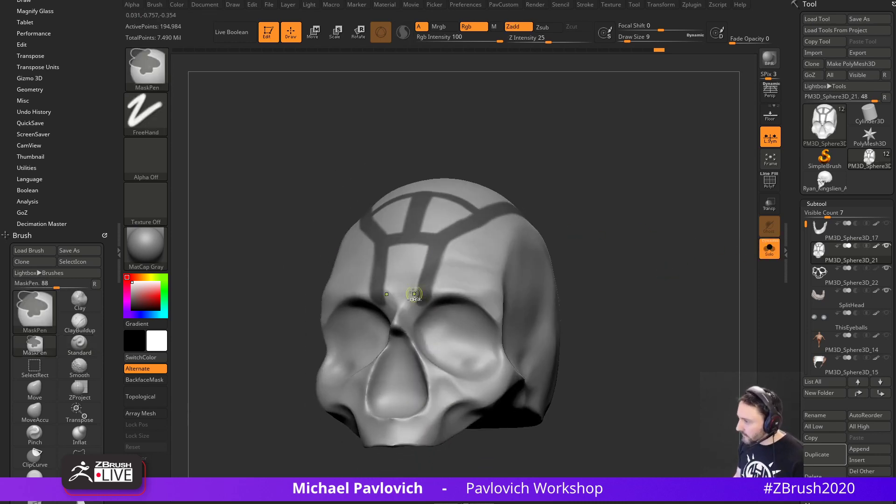
left_click(770, 250)
right_click_drag(584, 269, 607, 269)
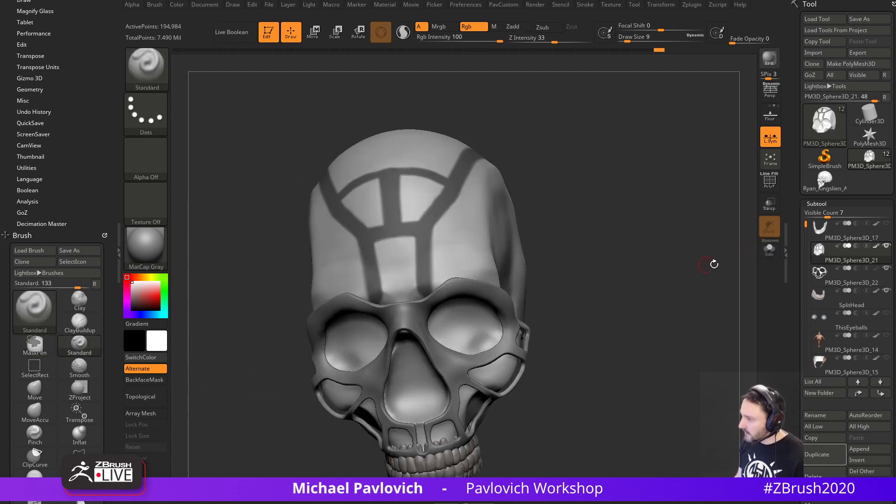
left_click(770, 251)
right_click_drag(717, 250, 544, 228)
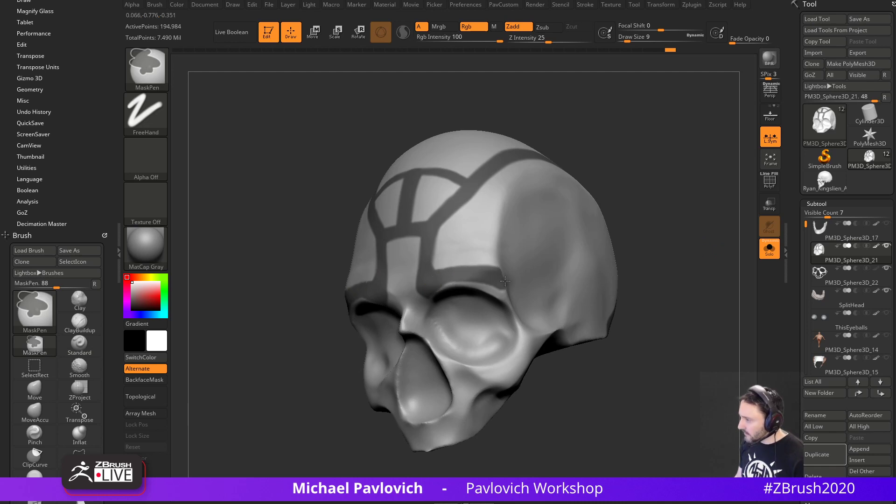
Mask a mirrored temple strip from the upper side strip down to the outer brow, erasing and redrawing the first attempt.
right_click_drag(505, 280, 584, 271)
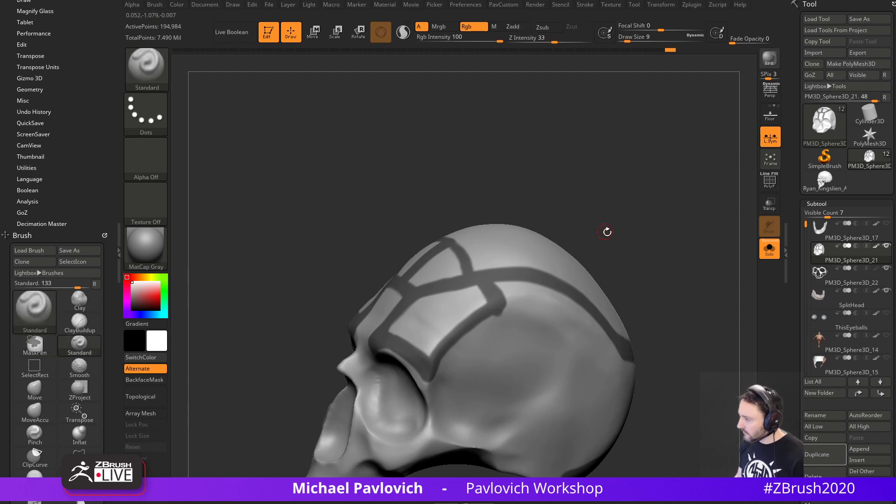
right_click_drag(607, 231, 468, 286)
left_click(503, 266, "ctrl+alt")
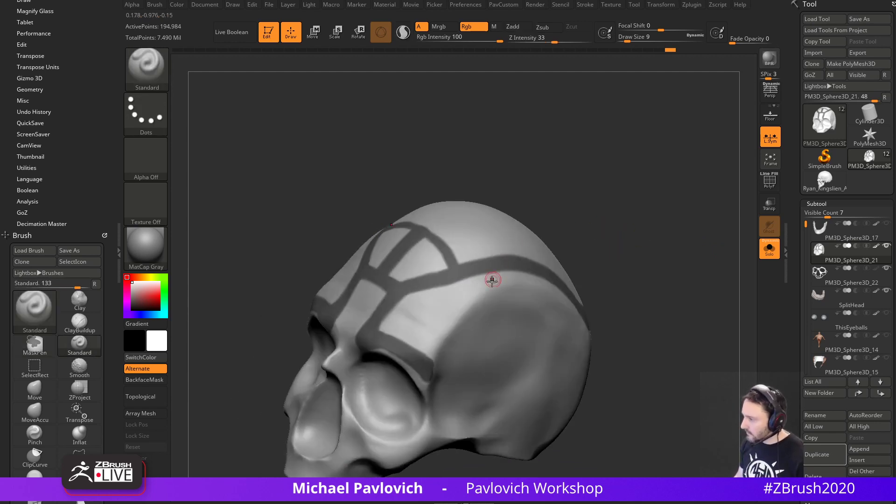
right_click_drag(497, 296, 481, 313)
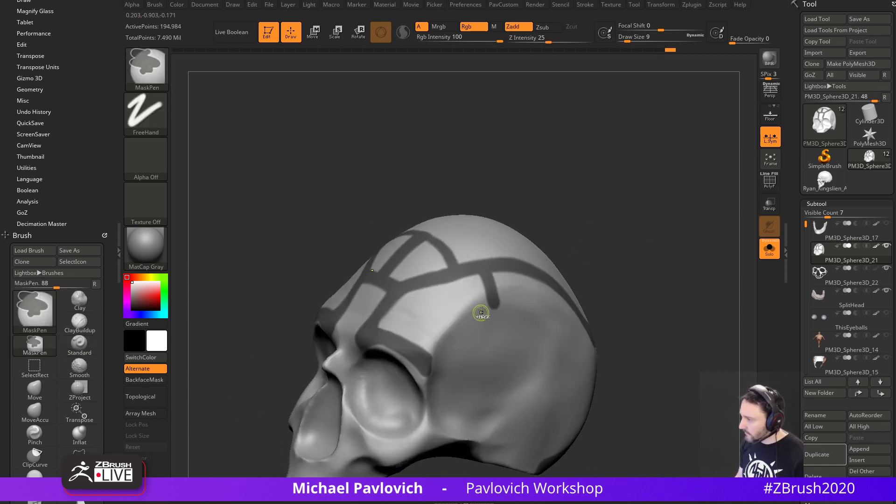
left_click_drag(480, 306, 428, 366, "ctrl")
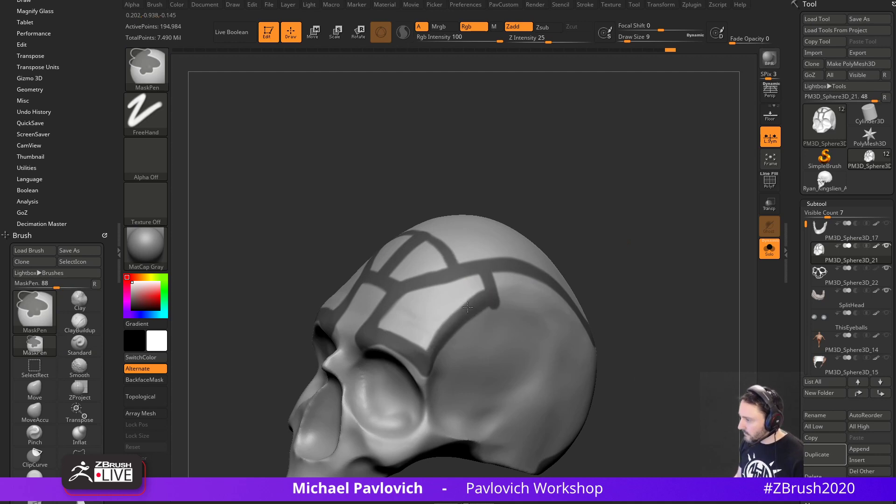
mouse_move(445, 344)
right_mouse_down()
mouse_move(644, 252)
mouse_move(617, 236)
mouse_move(616, 224)
mouse_move(584, 221)
right_mouse_up()
Mask a lower mirrored side strip running back above the temple and angle its rear end up to the upper side strip.
key("ctrl")
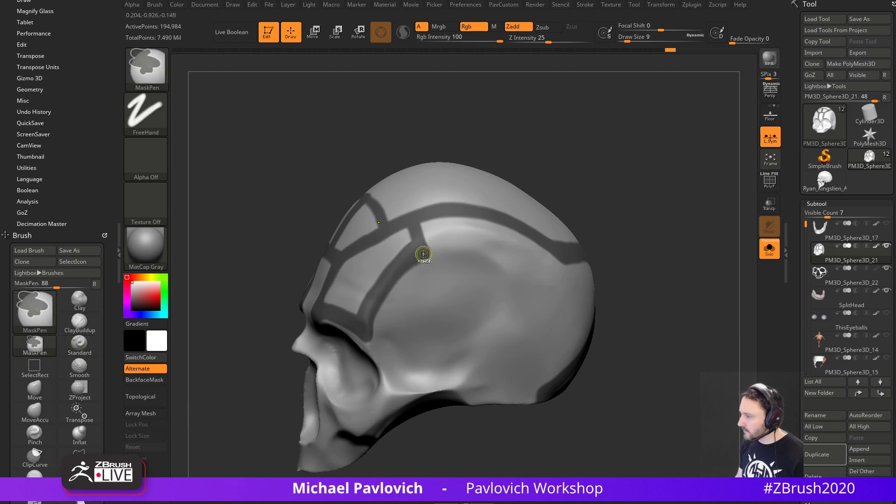
left_click_drag(440, 251, 542, 284, "ctrl")
right_click_drag(646, 258, 593, 254)
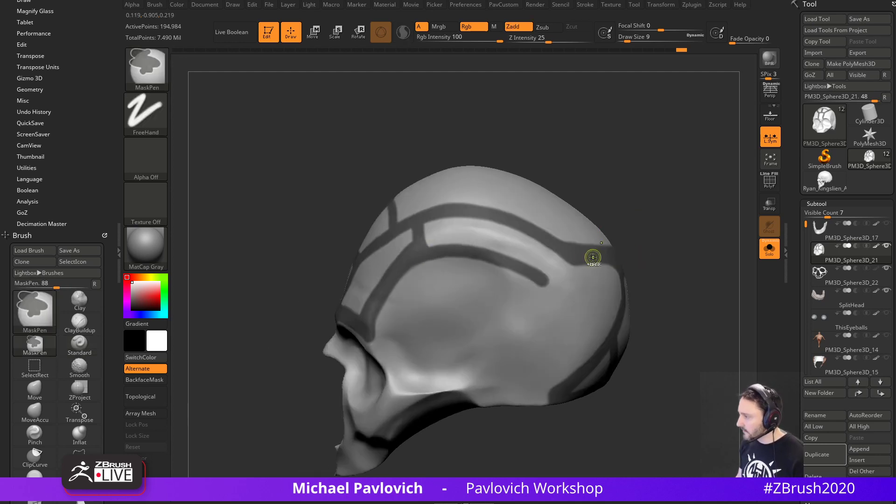
left_click_drag(538, 285, 580, 262, "ctrl")
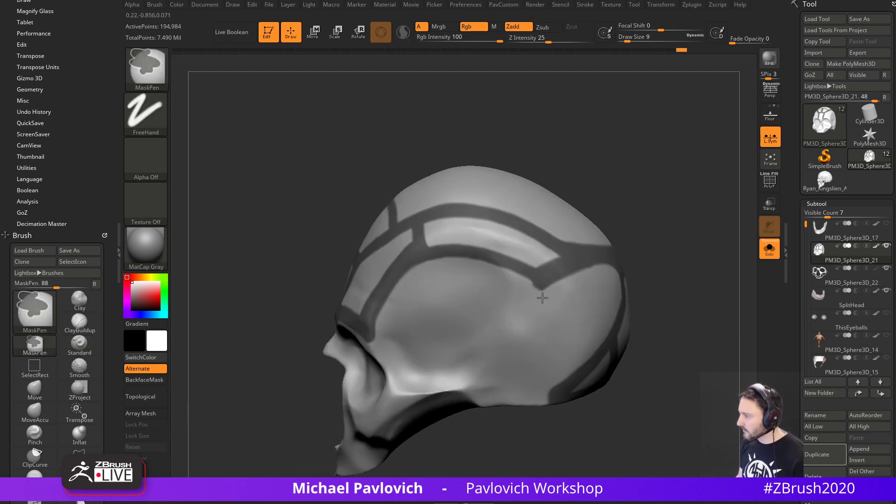
mouse_move(675, 270)
right_mouse_down()
mouse_move(694, 206)
mouse_move(698, 231)
mouse_move(651, 195)
right_mouse_up()
Thicken and even out the masked arch across the upper forehead.
key("ctrl")
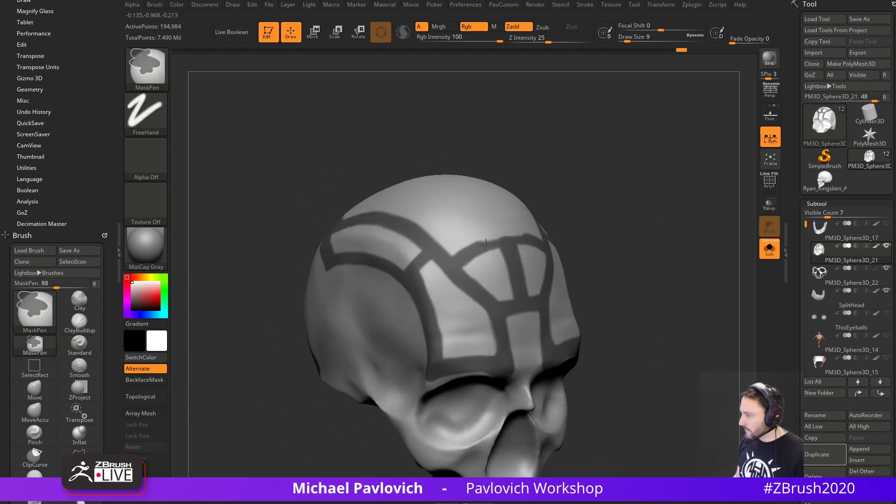
left_click_drag(486, 245, 535, 237, "ctrl")
right_click_drag(571, 236, 590, 238)
left_click_drag(461, 242, 453, 249, "ctrl")
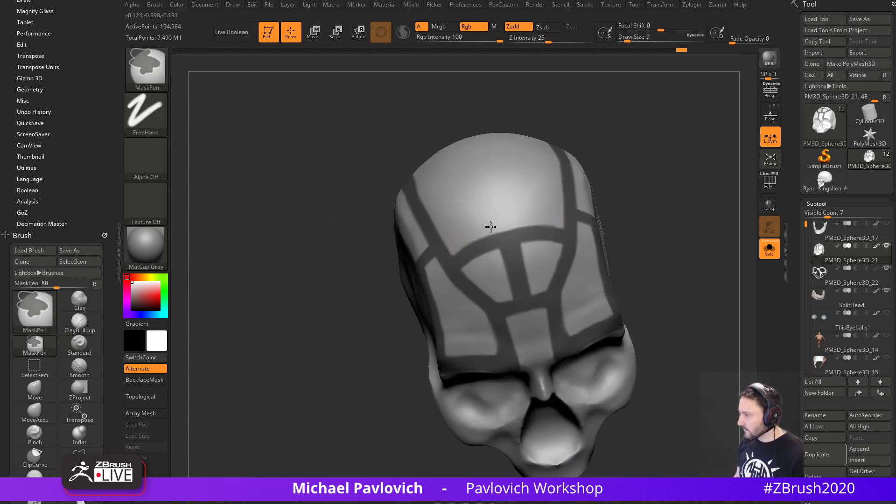
right_click_drag(490, 227, 605, 226)
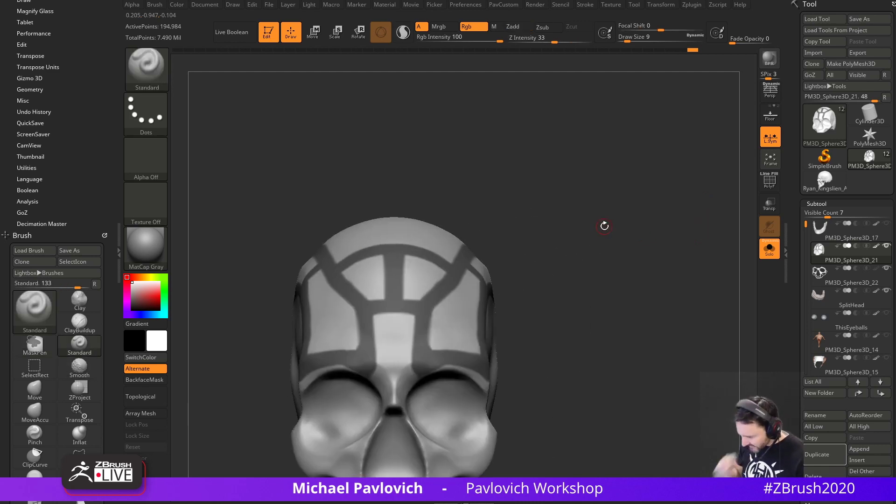
Reduce the draw size to 5 and clean up the edges and inner corners of the forehead frame's openings.
right_click_drag(579, 277, 441, 257)
key("ctrl")
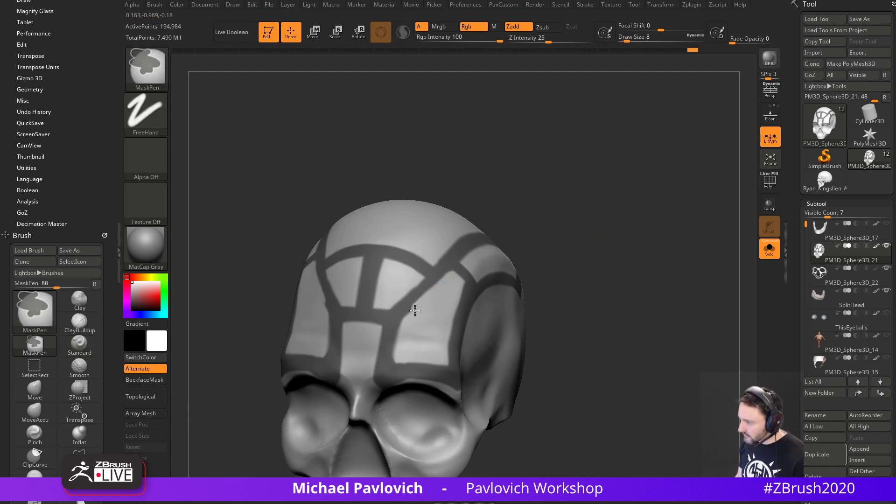
key("[")
key("ctrl")
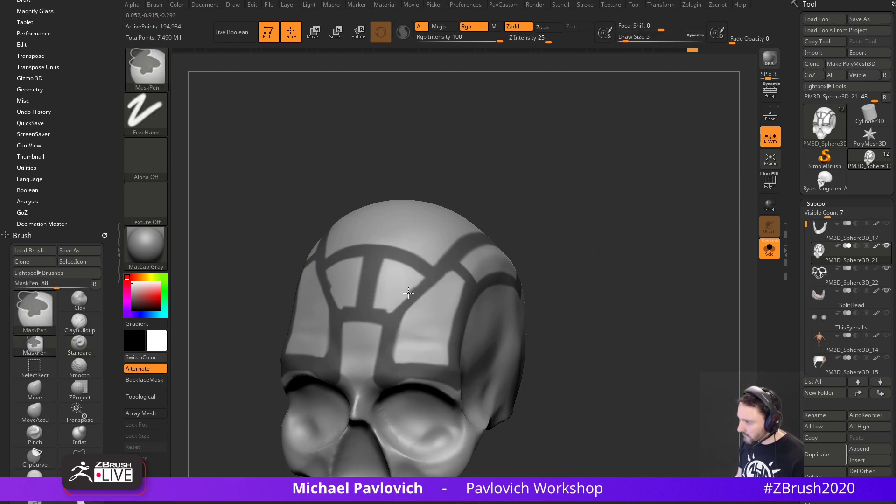
left_click_drag(409, 293, 402, 300, "ctrl+alt")
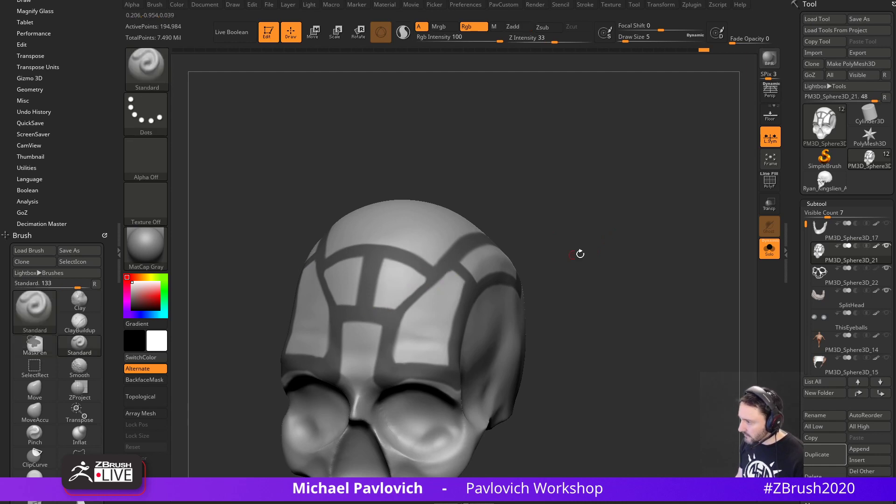
key("ctrl")
mouse_move(578, 252)
left_mouse_down()
mouse_move(430, 289)
mouse_move(401, 309)
left_mouse_up()
mouse_move(563, 210)
left_mouse_down()
mouse_move(545, 182)
mouse_move(620, 218)
mouse_move(607, 220)
left_mouse_up()
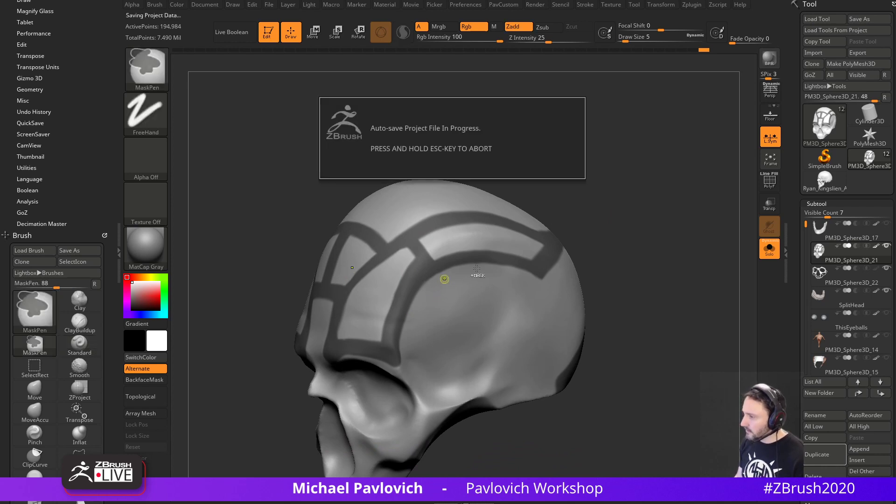
Mask an angled-end crossbar on the rear crown at draw size 9 and extend mirrored long strips forward to the forehead arch.
mouse_move(625, 208)
left_mouse_down()
mouse_move(624, 248)
mouse_move(545, 240)
left_mouse_up()
left_click_drag(478, 230, 485, 248, "alt")
key("s")
left_click_drag(348, 308, 350, 308)
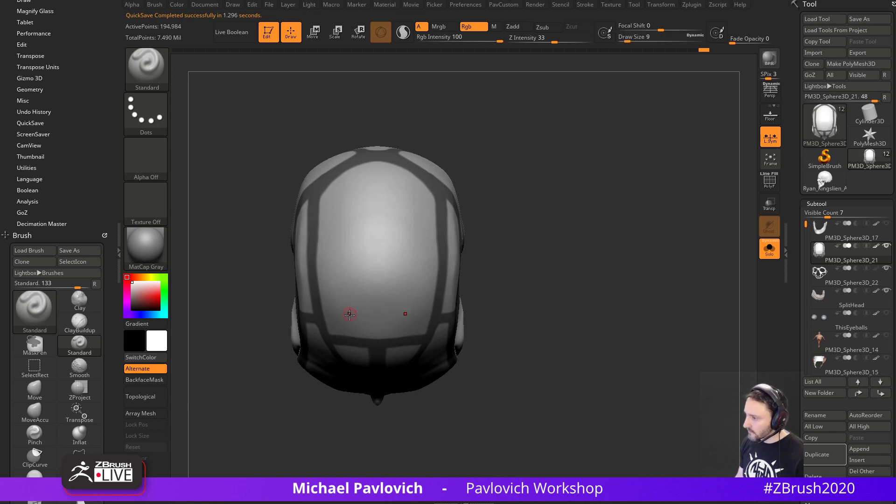
key("ctrl")
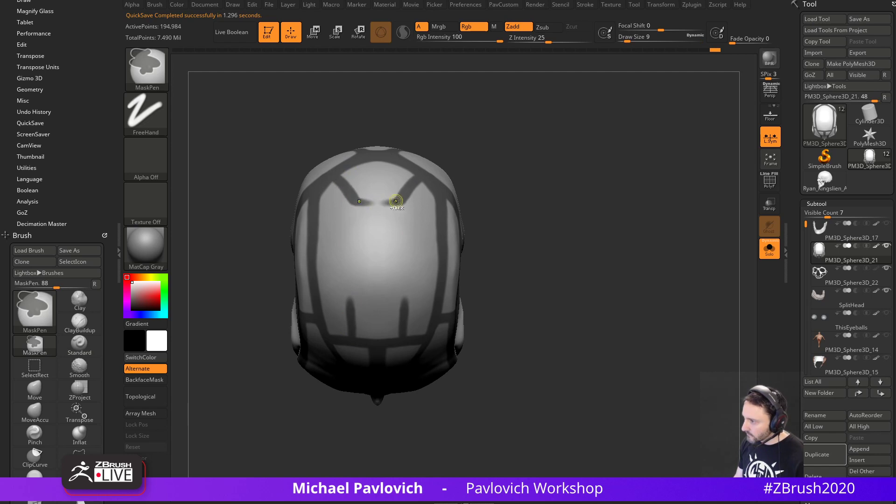
left_click_drag(349, 202, 400, 198, "ctrl")
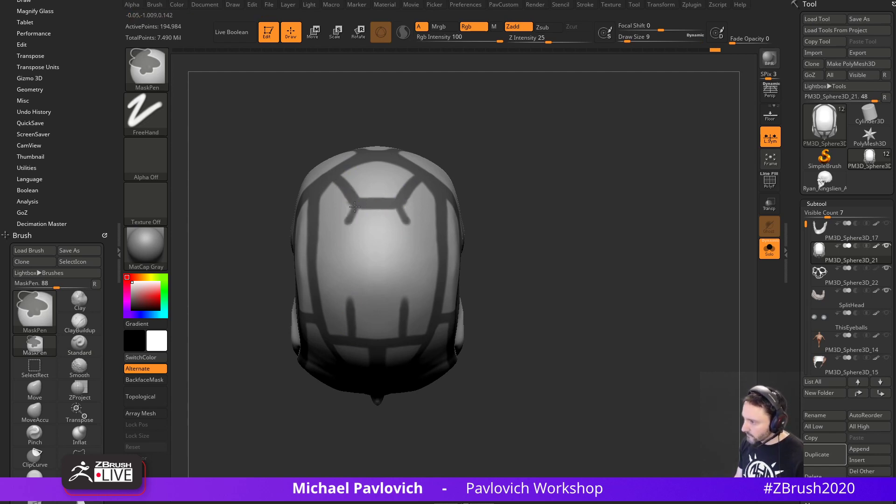
left_click_drag(348, 221, 352, 341, "ctrl")
Mask a crossbar joining the two long strips at mid-crown at draw size 9, undoing the unwanted strokes.
key("s")
left_click(350, 245)
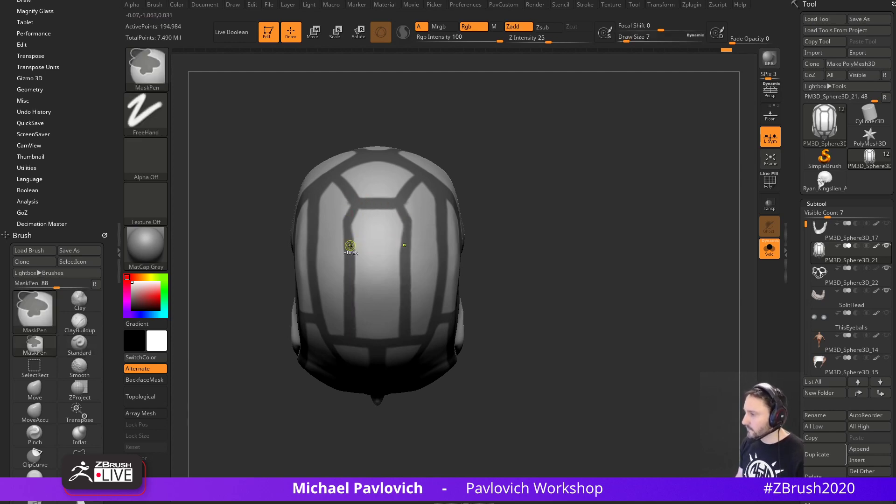
mouse_move(351, 246)
left_mouse_down("ctrl")
mouse_move(400, 247)
mouse_move(378, 247)
mouse_move(402, 252)
mouse_move(386, 257)
left_mouse_up("ctrl")
key("ctrl+z")
key("bracketright")
key("bracketleft")
key("ctrl+z")
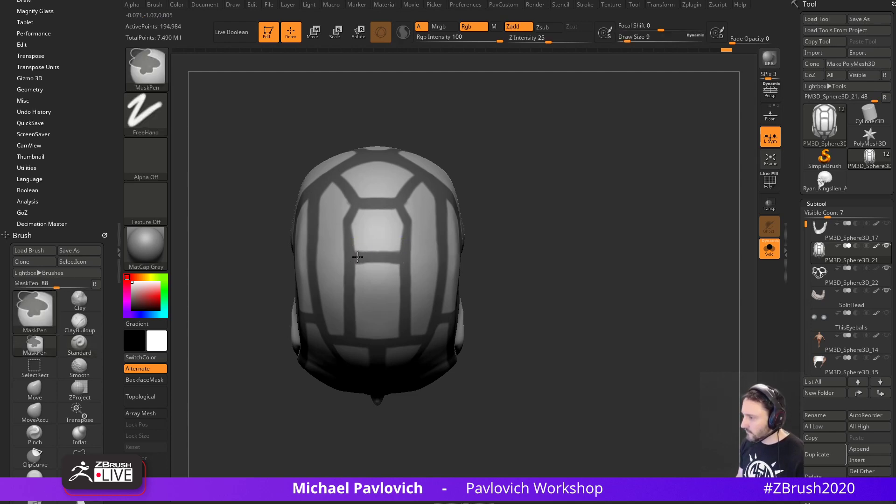
Mask another mirrored crossbar between the two long strips, midway between the mid-crown crossbar and the forehead arch.
left_click_drag(350, 310, 401, 310, "ctrl")
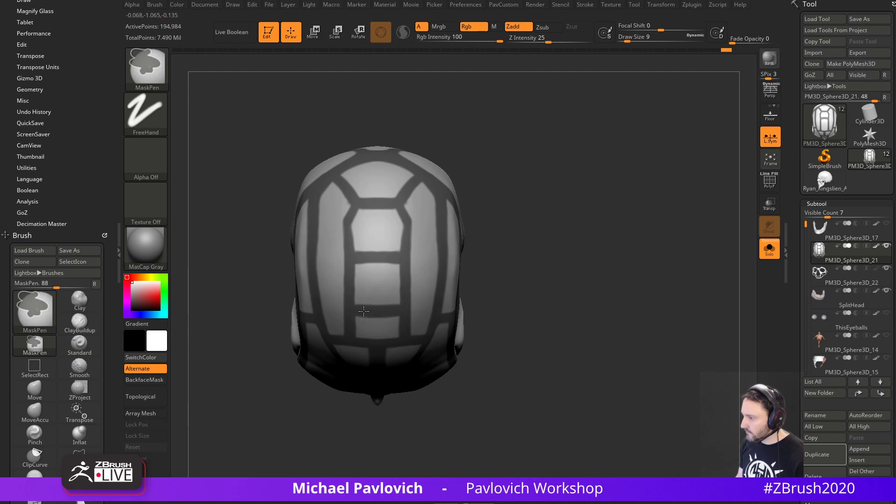
left_click_drag(540, 261, 573, 231)
mouse_move(586, 269)
left_mouse_down()
mouse_move(590, 234)
mouse_move(638, 229)
mouse_move(575, 200)
mouse_move(568, 206)
left_mouse_up()
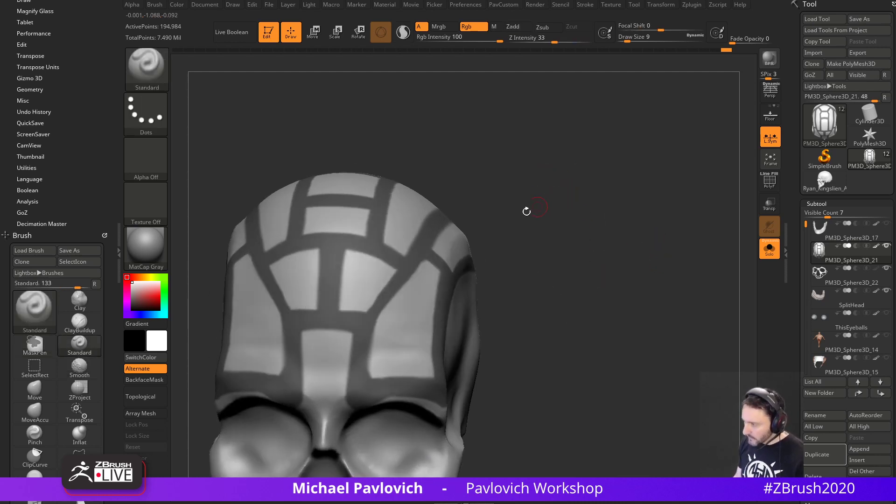
Narrow the masked vertical strip at the centre of the upper forehead by erasing its edges, reducing the draw size from 7 to 4.
key("ctrl")
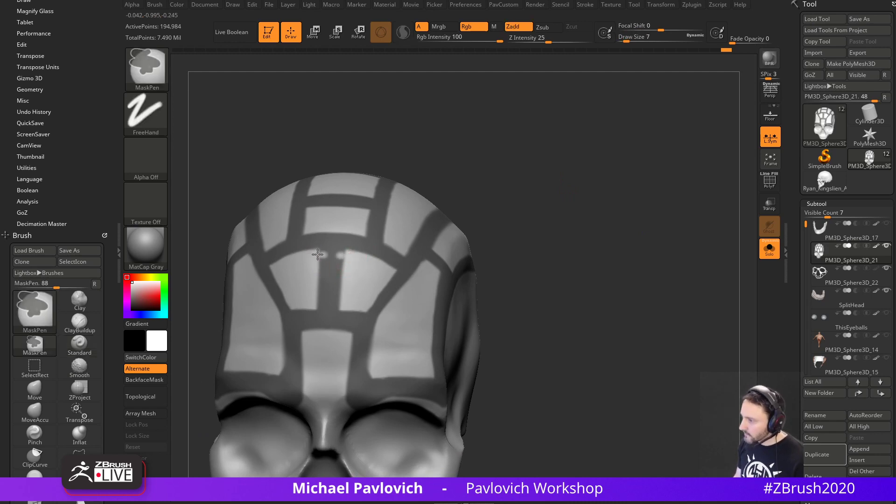
left_click_drag(320, 254, 319, 308, "ctrl+alt")
key("s")
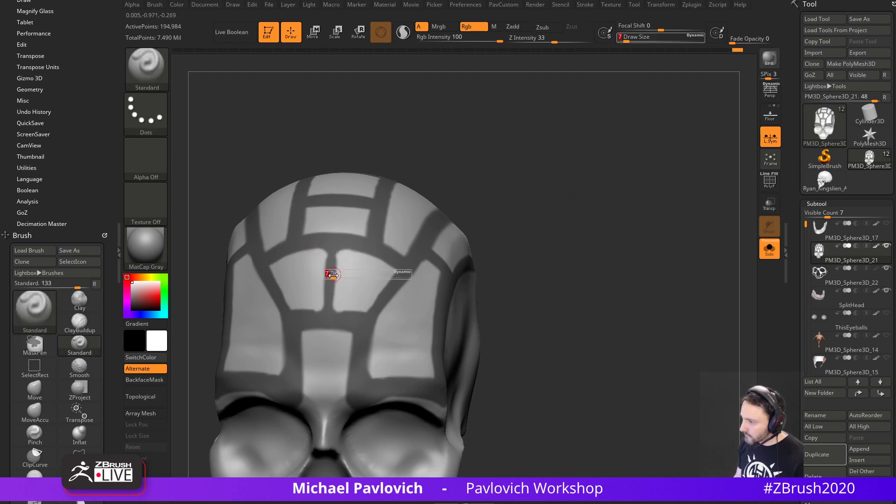
left_click_drag(330, 276, 329, 275)
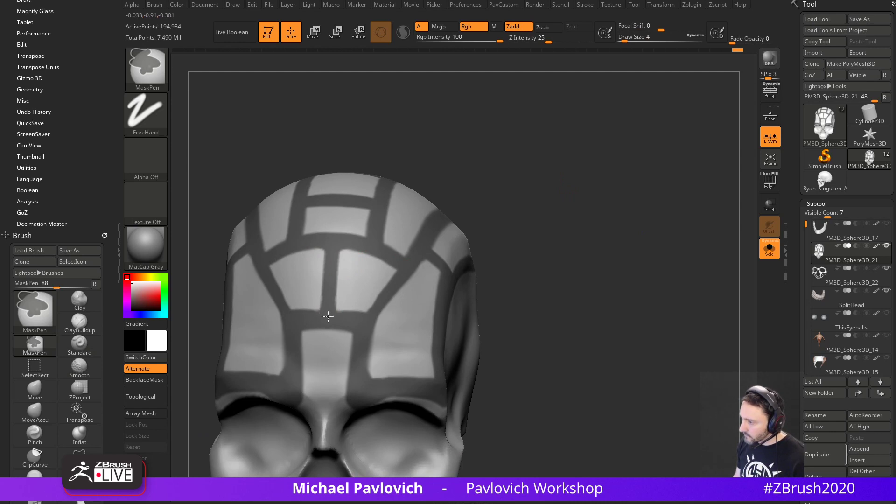
mouse_move(517, 196)
left_mouse_down()
mouse_move(540, 238)
mouse_move(560, 237)
mouse_move(430, 192)
mouse_move(373, 227)
left_mouse_up()
key("ctrl")
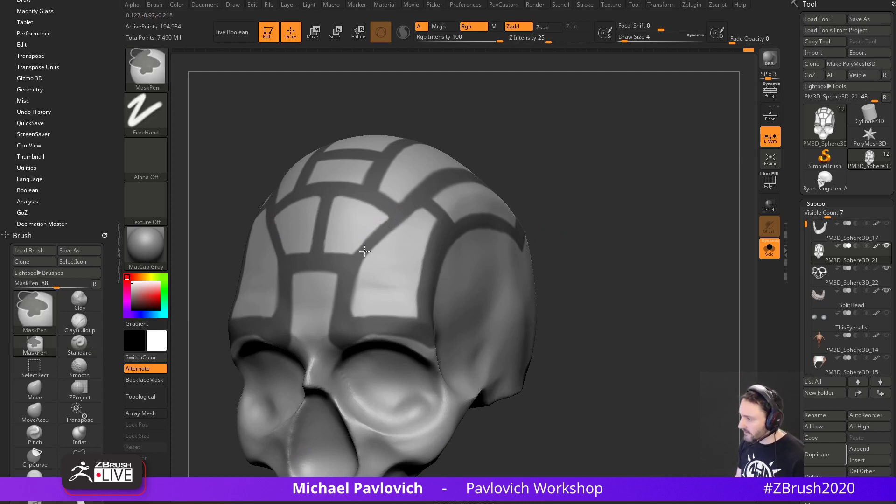
left_click_drag(564, 208, 623, 189)
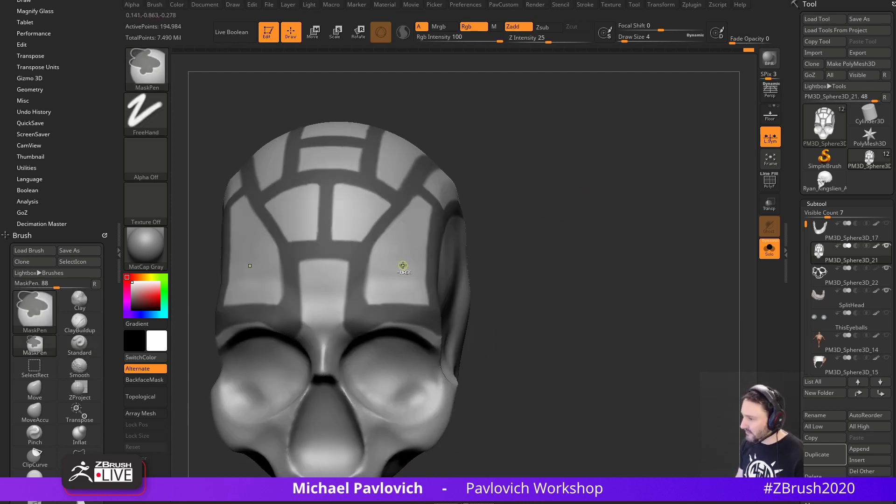
left_click_drag(562, 234, 579, 231)
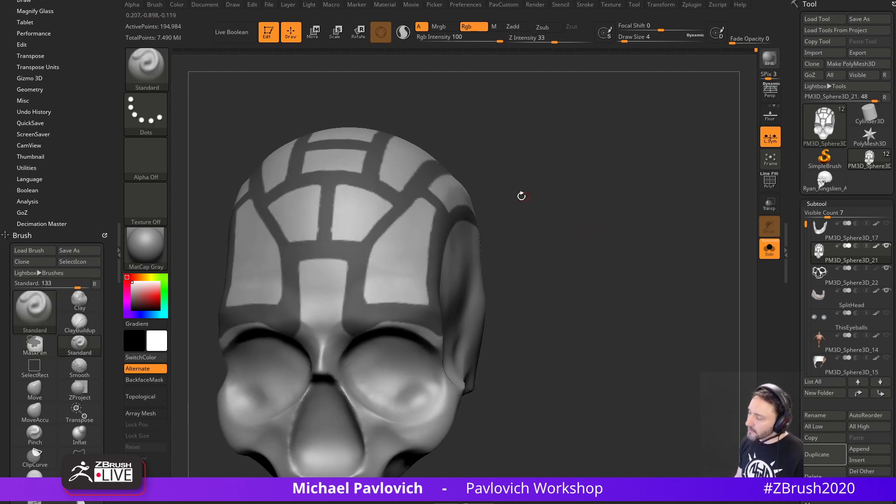
Blur the whole frame mask once and sharpen it again to smooth the strip edges.
left_click(355, 271, "ctrl")
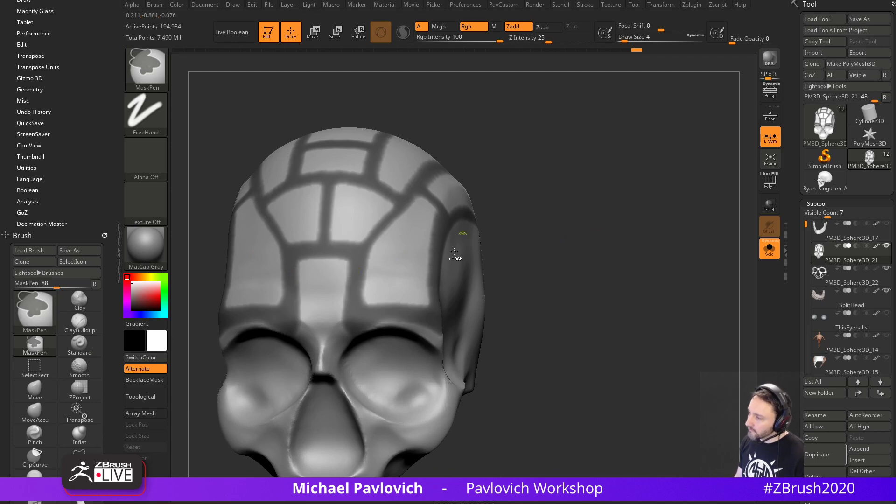
left_click(423, 255, "ctrl+alt")
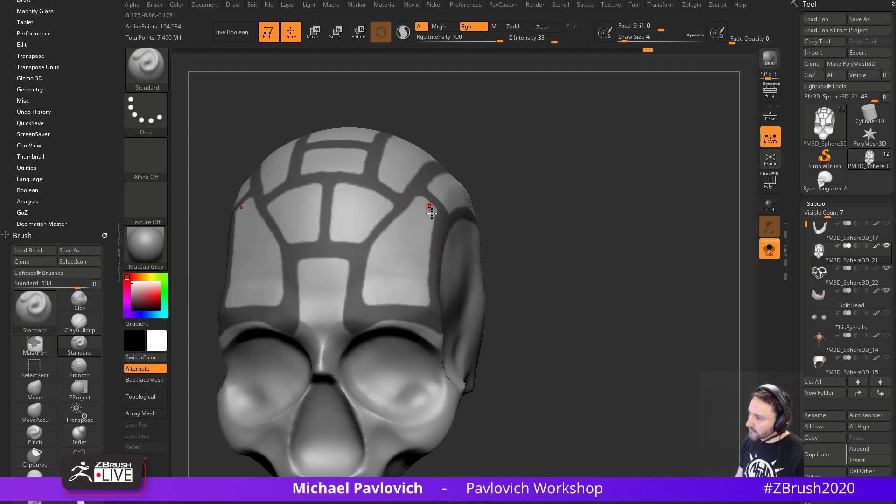
mouse_move(504, 222)
left_mouse_down()
mouse_move(556, 232)
mouse_move(579, 256)
mouse_move(595, 230)
mouse_move(590, 242)
mouse_move(572, 244)
mouse_move(523, 225)
left_mouse_up()
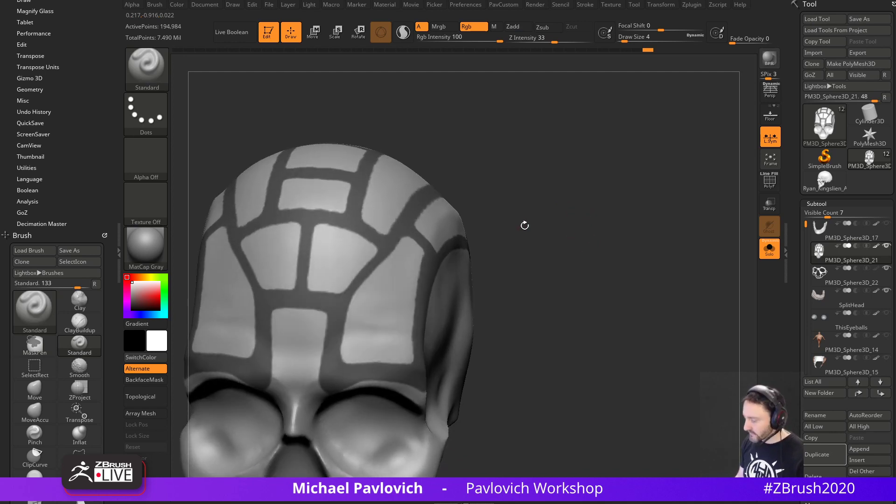
Touch up the masked diagonal strips and opening corners on the forehead, using draw size 7 and then 4.
type("s14")
key("Return")
key("ctrl")
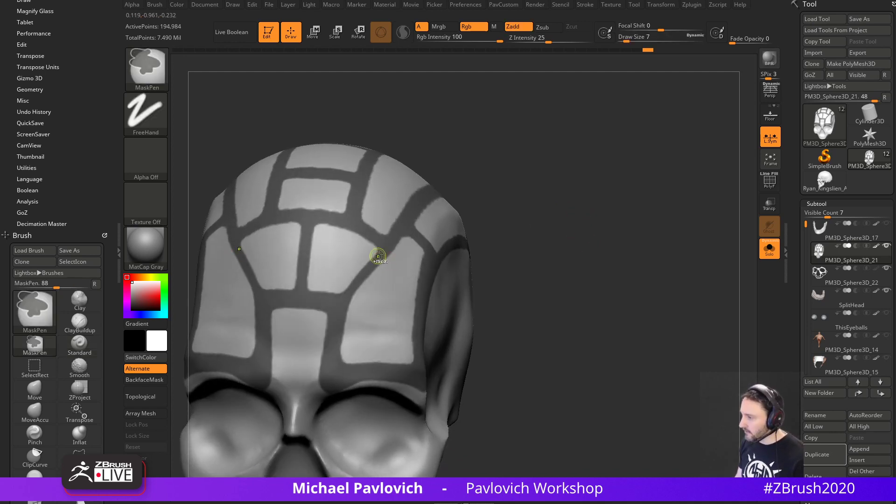
left_click_drag(373, 264, 355, 294, "ctrl")
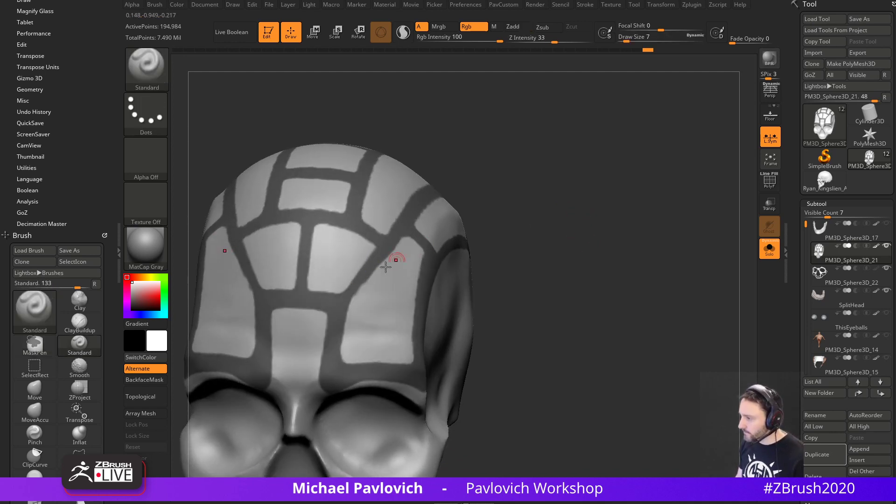
key("ctrl")
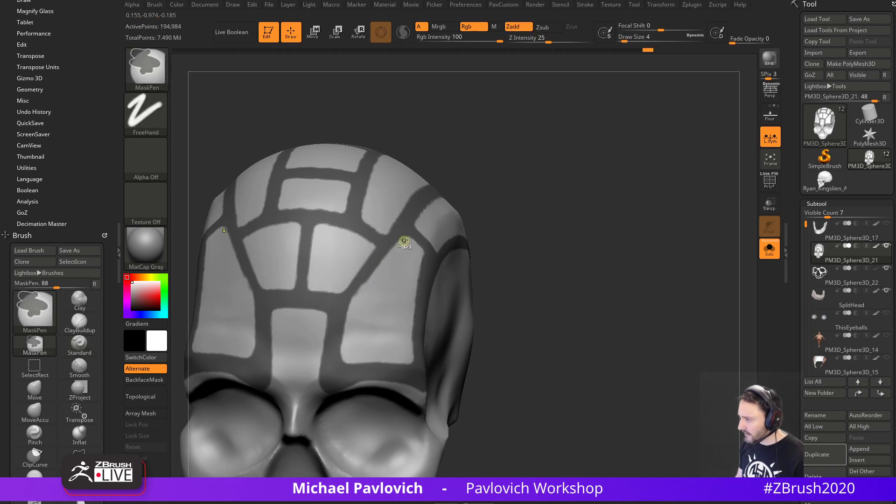
key("ctrl")
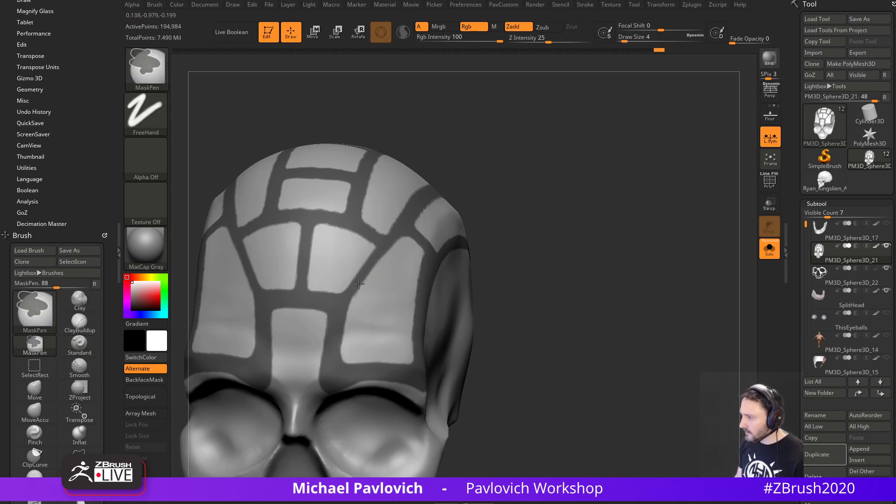
left_click_drag(490, 186, 431, 229)
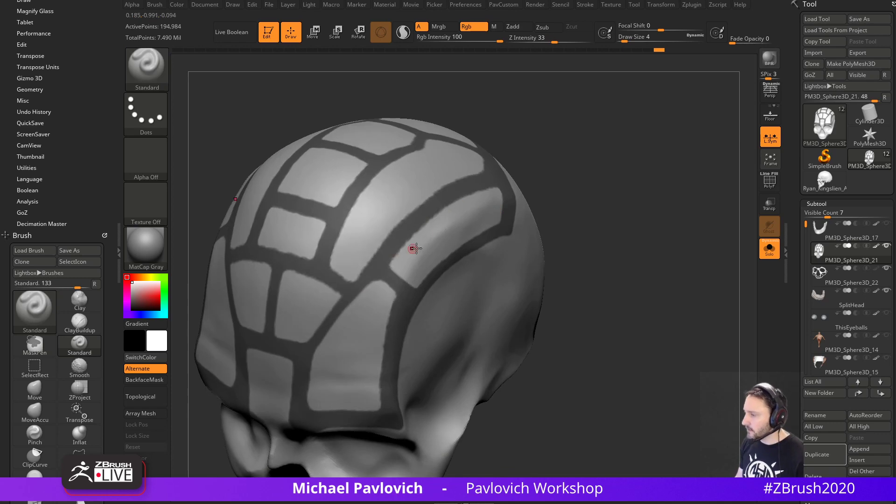
Turn off Solo, run Edgeloop Masked Border on the masked strips, and isolate their polygroup briefly before showing the full skull.
left_click_drag(596, 261, 702, 271)
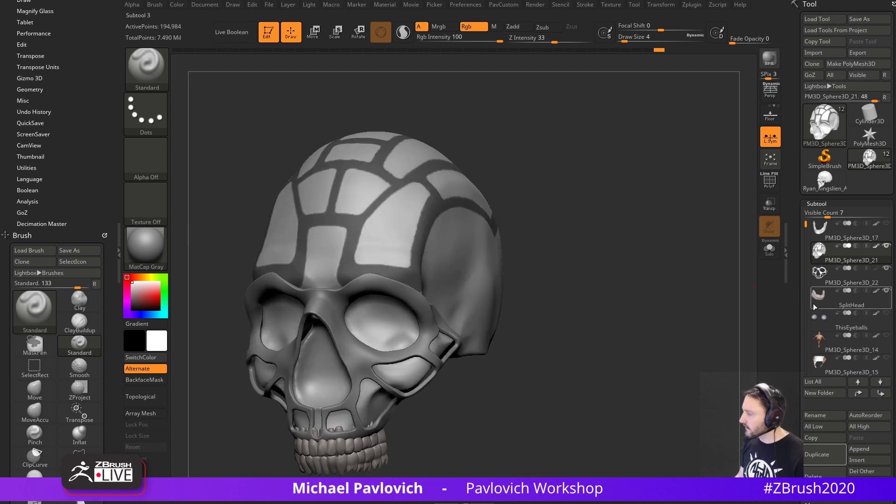
left_click_drag(802, 304, 809, 187)
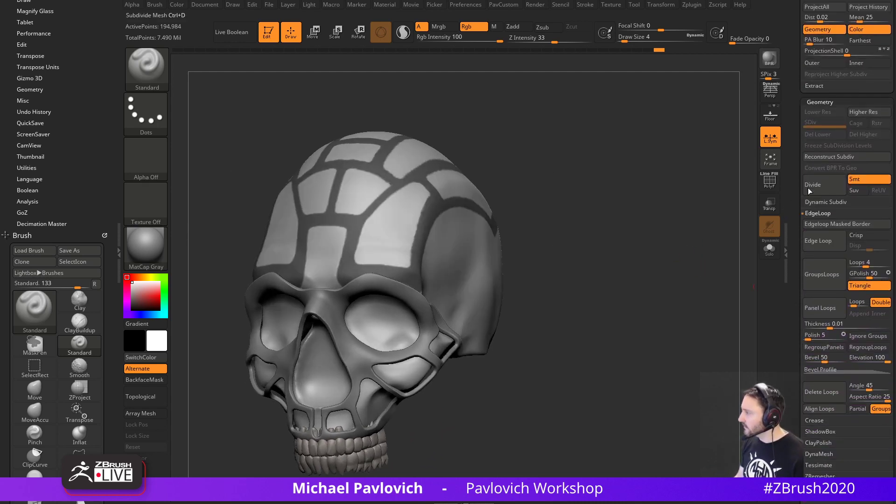
left_click(830, 155)
left_click(430, 252, "ctrl+shift")
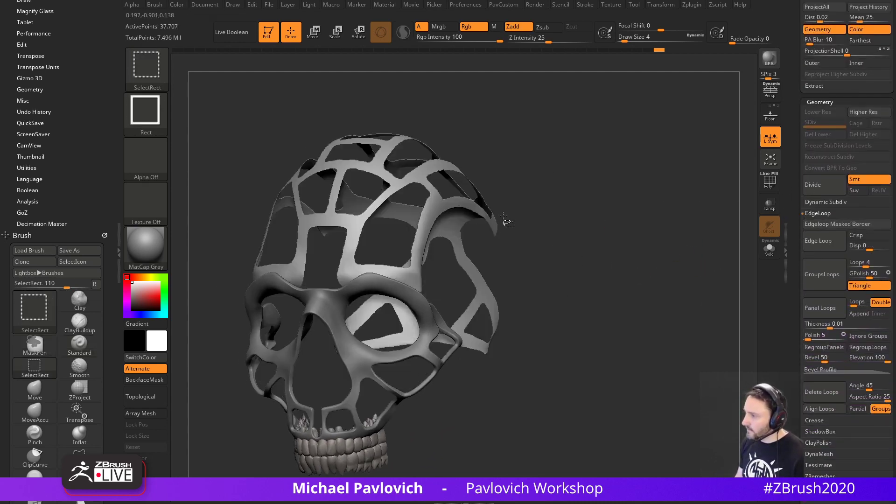
mouse_move(616, 215)
left_mouse_down()
mouse_move(657, 228)
mouse_move(629, 217)
left_mouse_up()
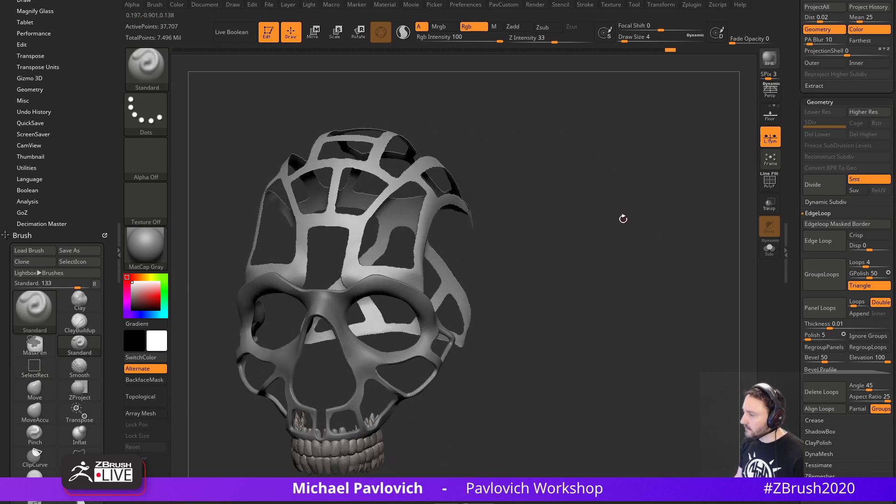
left_click(642, 213, "ctrl+shift")
Duplicate the skull subtool that carries the frame-strip polygroup.
left_click_drag(800, 206, 802, 322)
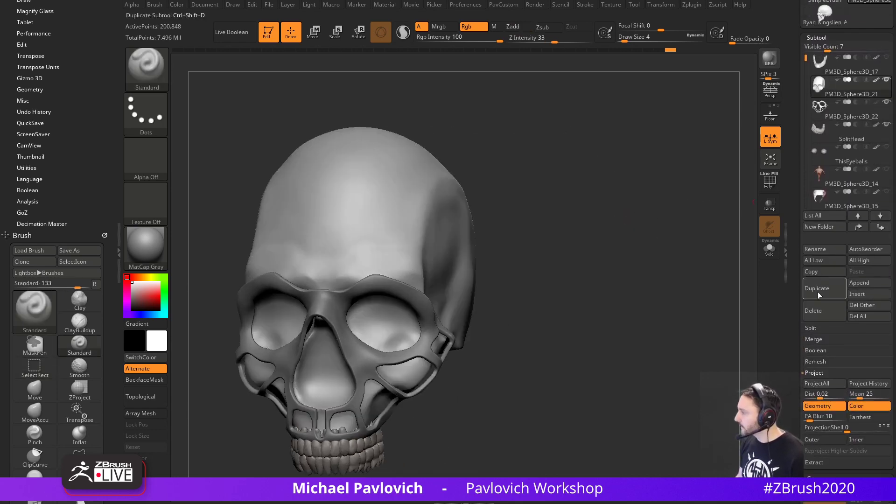
left_click(818, 292)
left_click_drag(686, 294, 591, 250)
Display the polygroups, isolate the frame strips on the duplicated skull, and delete the hidden geometry.
key("ctrl+shift")
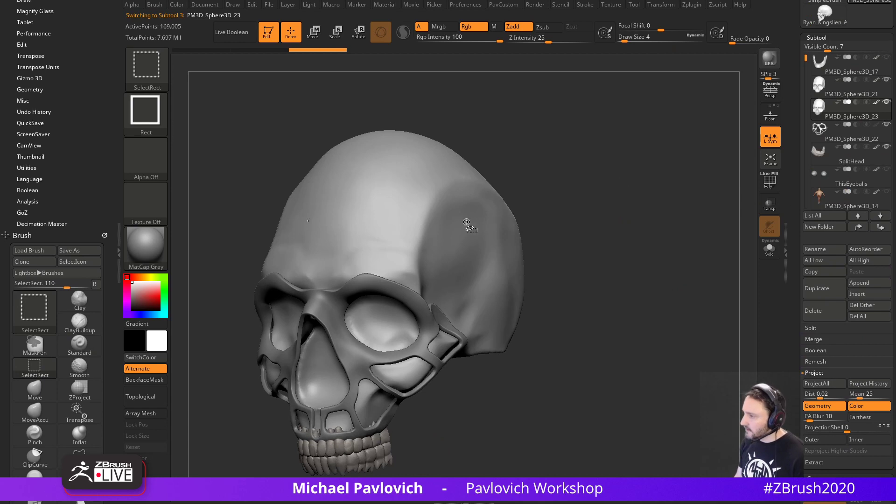
key("shift+f")
left_click(592, 216, "ctrl+shift")
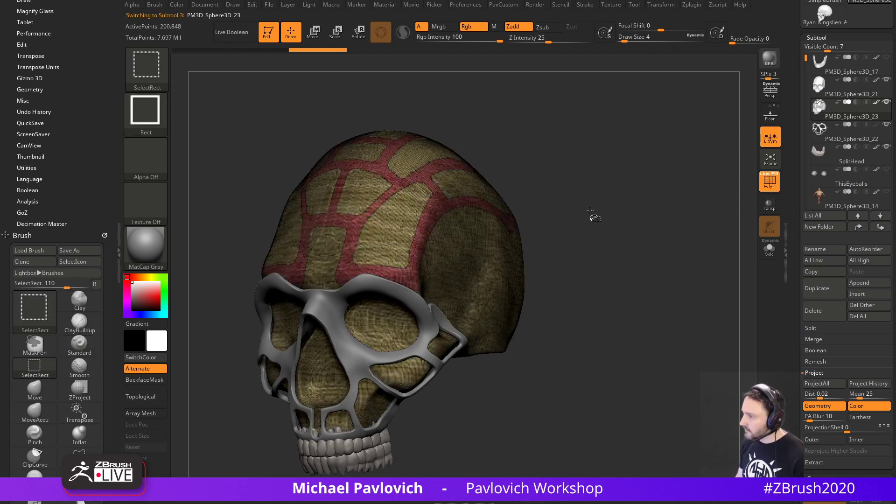
left_click(589, 206, "ctrl+shift")
key("space")
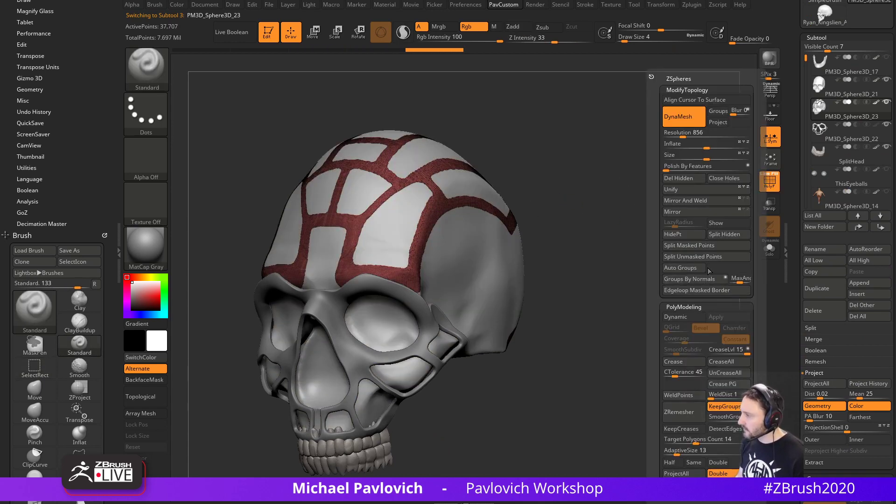
left_click(680, 179)
left_click_drag(683, 183, 627, 240)
Select the original full skull subtool and shrink it beneath the frame with an Inflate value of -10.
key("bracketright")
left_click(580, 247, "alt")
key("2")
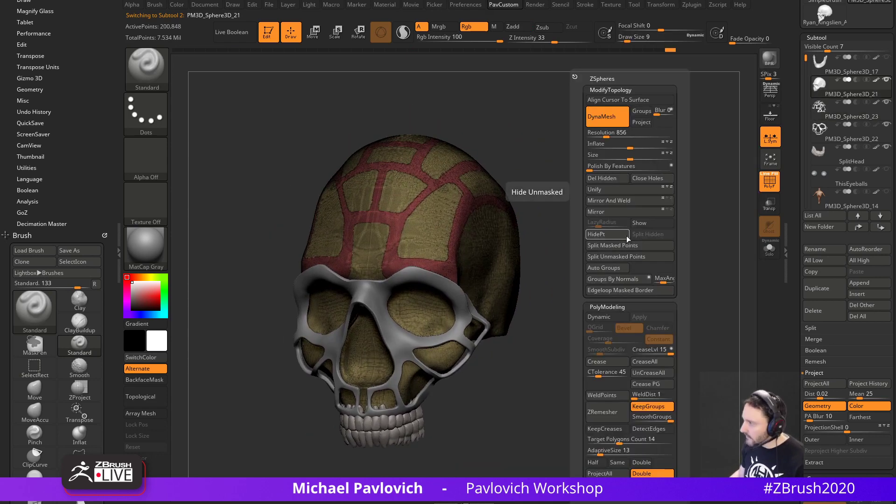
left_click(620, 146)
type("-1")
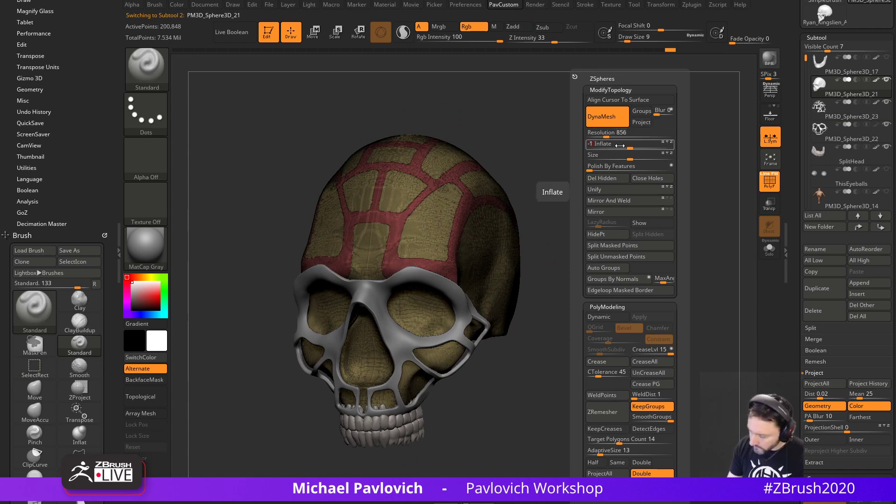
type("0")
key("Return")
Set the draw size to 18 and merge the shrunken skull into a single polygroup.
left_click_drag(597, 224, 532, 206)
key("s")
left_click(503, 204)
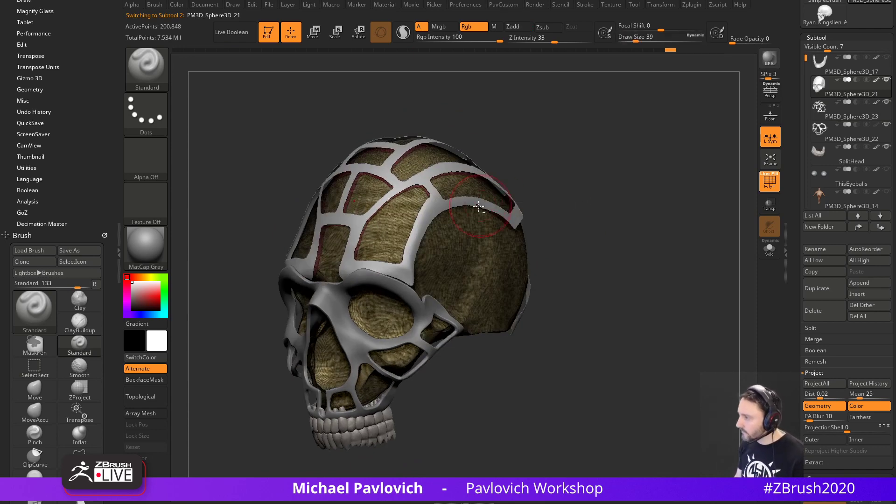
key("s")
left_click(471, 201)
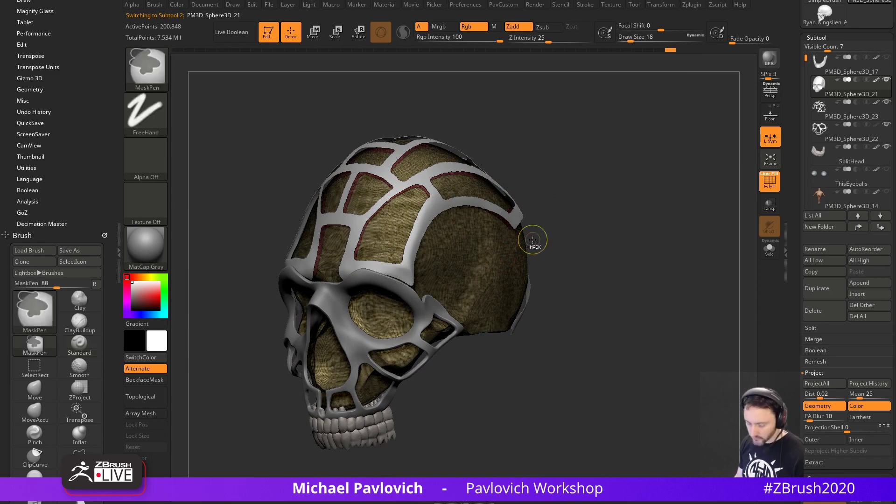
key("ctrl+w")
Make the extracted cranium frame the active subtool and set the draw size to 12.
left_click(473, 204, "alt")
left_click_drag(551, 202, 634, 206)
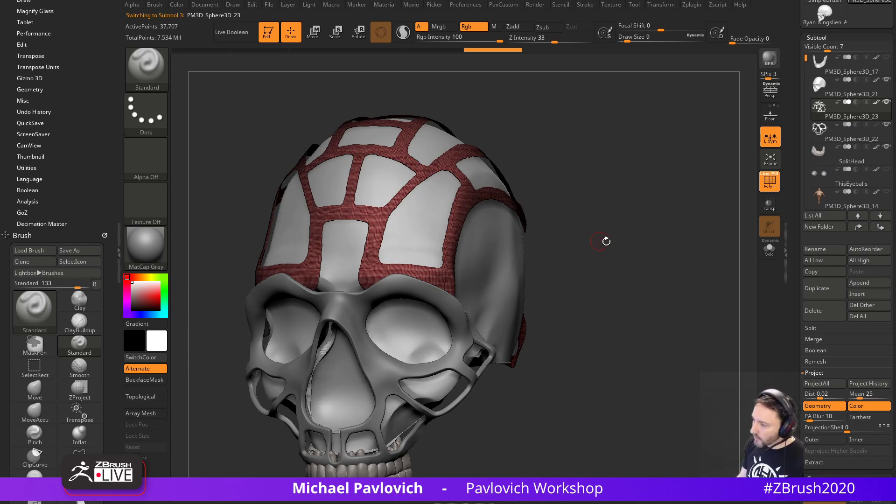
mouse_move(606, 241)
left_mouse_down()
mouse_move(640, 246)
mouse_move(610, 255)
mouse_move(625, 248)
mouse_move(623, 234)
mouse_move(645, 232)
left_mouse_up()
key("s")
left_click(625, 246)
key("s")
left_click(623, 251)
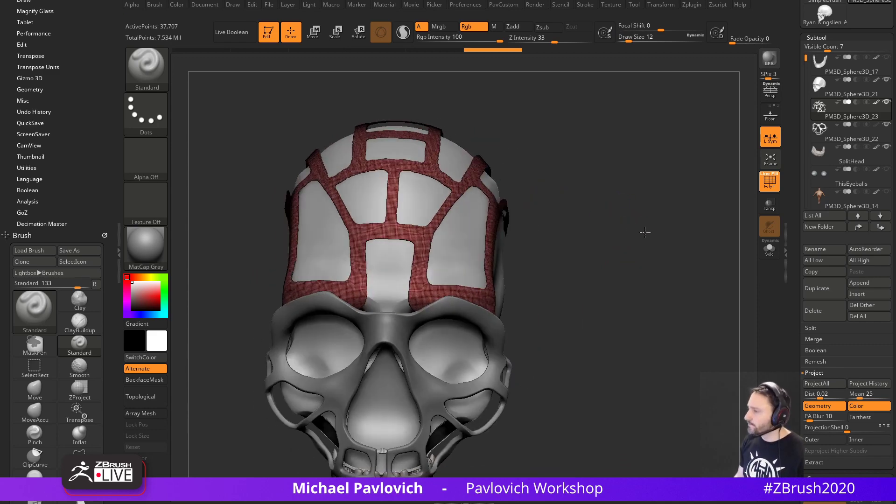
ZRemesh the cranium frame strips at Half density with AdaptiveSize 0 and KeepGroups turned off.
key("grave")
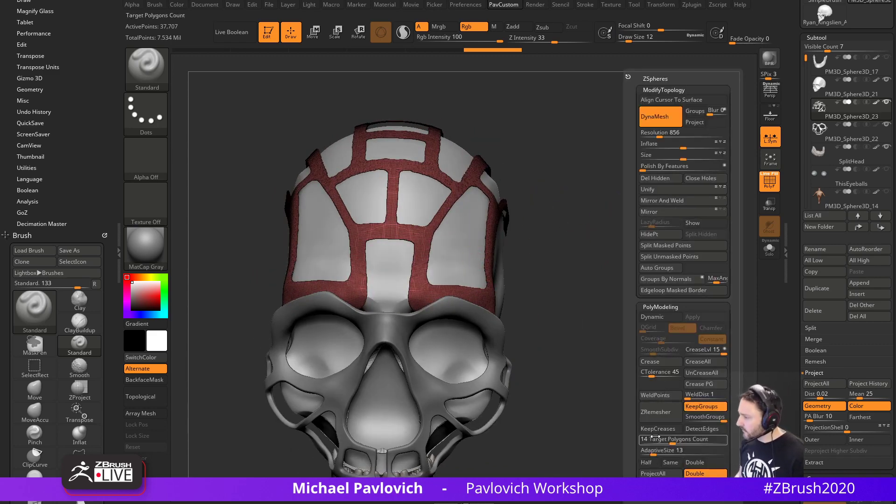
left_click_drag(652, 451, 640, 451)
left_click(646, 462)
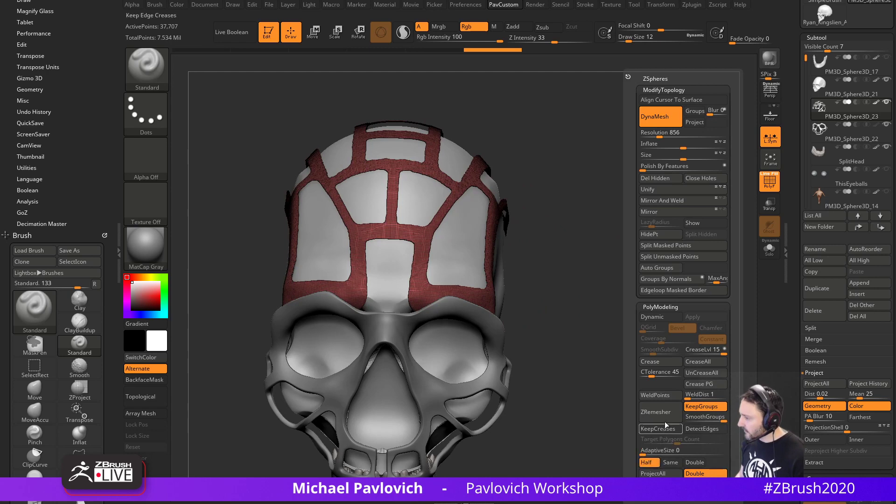
left_click(702, 407)
left_click(666, 416)
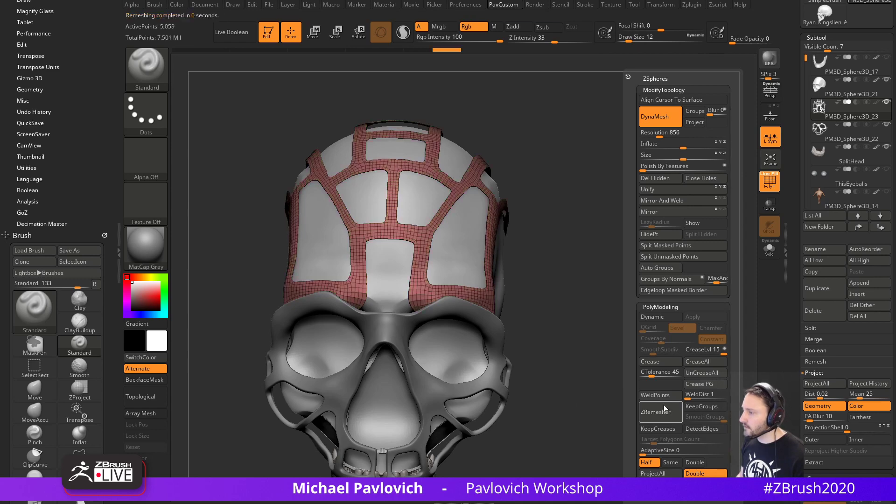
Try a second ZRemesher pass at Half on the cranium frame strips and undo it.
left_click(665, 409)
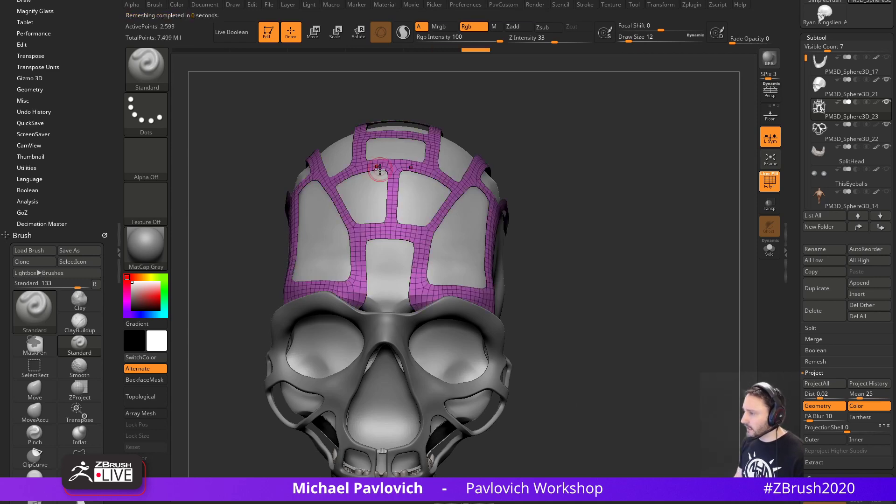
key("ctrl+z")
left_click_drag(796, 354, 795, 263)
key("shift")
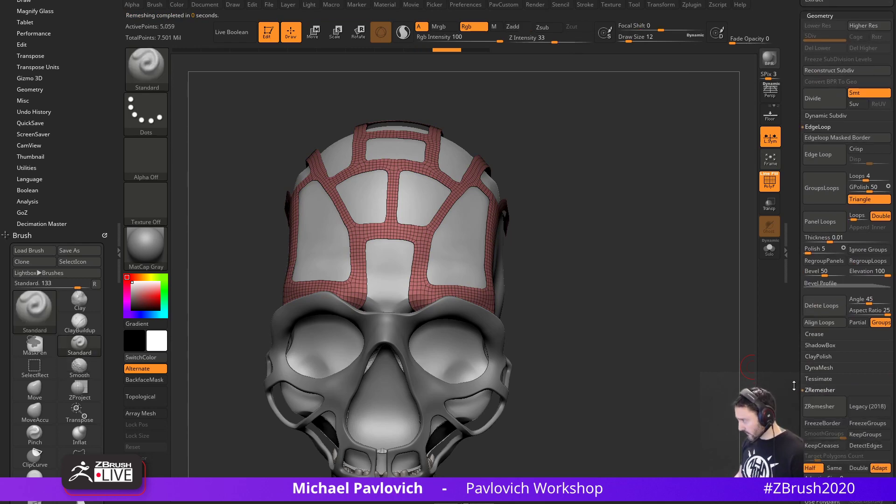
ZRemesh the cranium frame strips twice more at Half density to reduce their polygon count further.
left_click(820, 390)
left_click(820, 341)
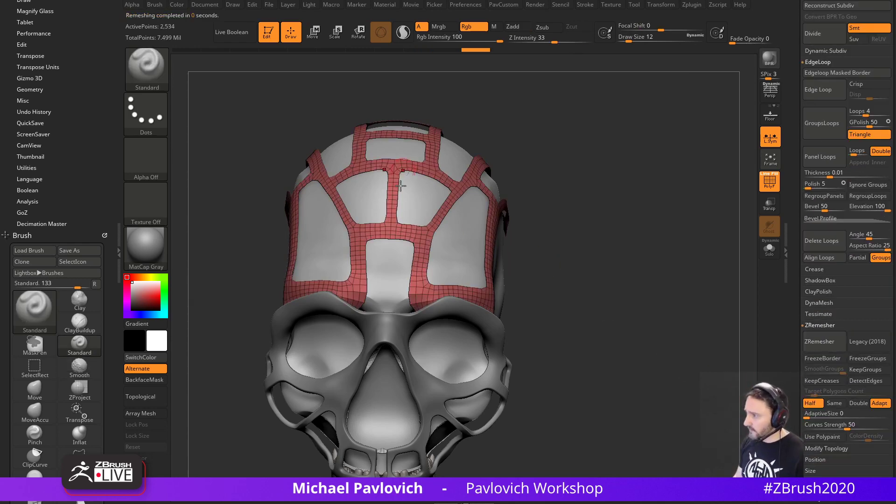
key("2")
left_click(627, 406)
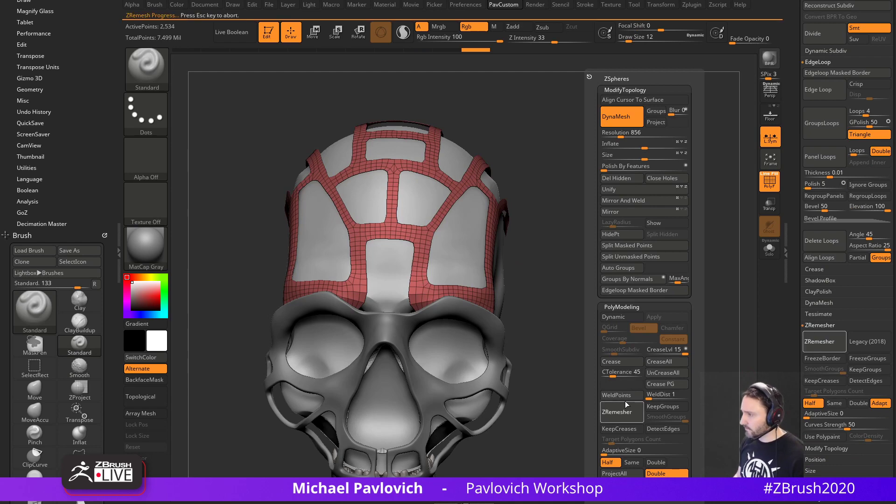
Thicken the cranium frame strips with ZModeler's QMesh polygon action targeting Polygroup All.
mouse_move(647, 262)
left_mouse_down()
mouse_move(611, 266)
mouse_move(666, 262)
mouse_move(671, 234)
mouse_move(668, 250)
mouse_move(653, 236)
mouse_move(674, 244)
mouse_move(668, 236)
mouse_move(742, 234)
left_mouse_up()
key("b")
key("z")
key("m")
key("space")
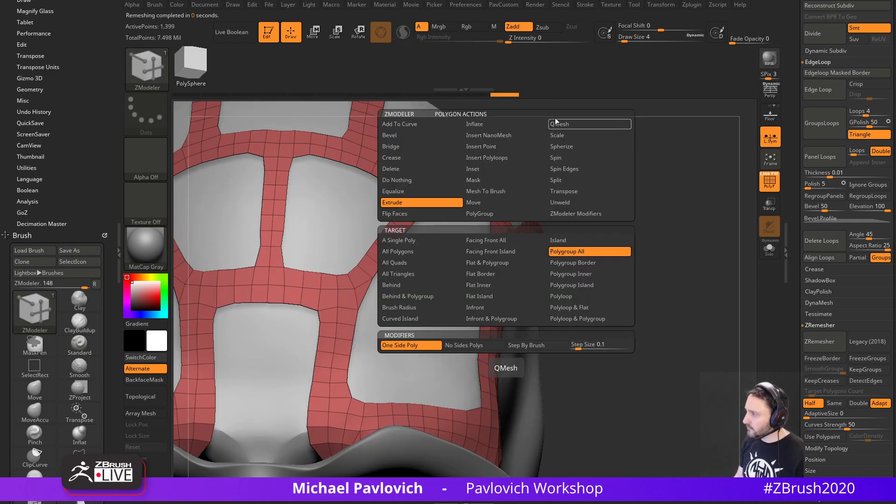
left_click_drag(497, 275, 509, 273)
Turn on dynamic subdivision for the thickened cranium frame and hide the polyframe.
left_click_drag(654, 241, 632, 270, "alt")
key("d")
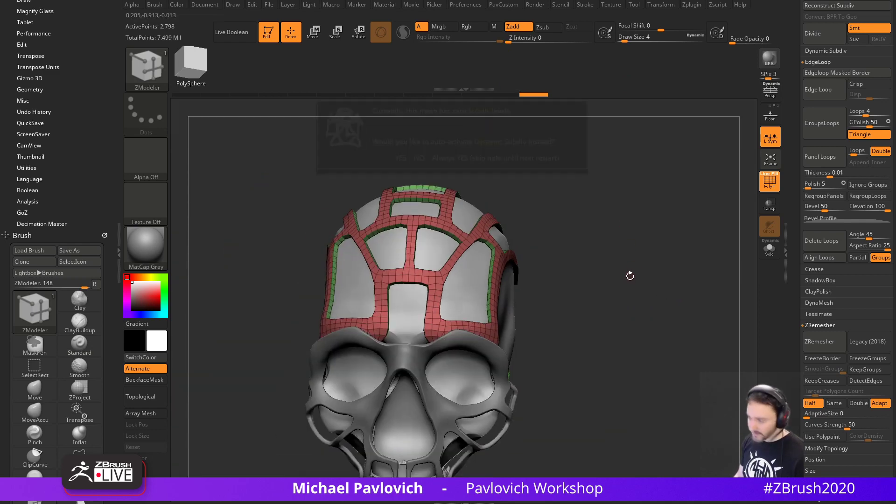
left_click(767, 183)
left_click_drag(696, 230, 673, 270, "shift")
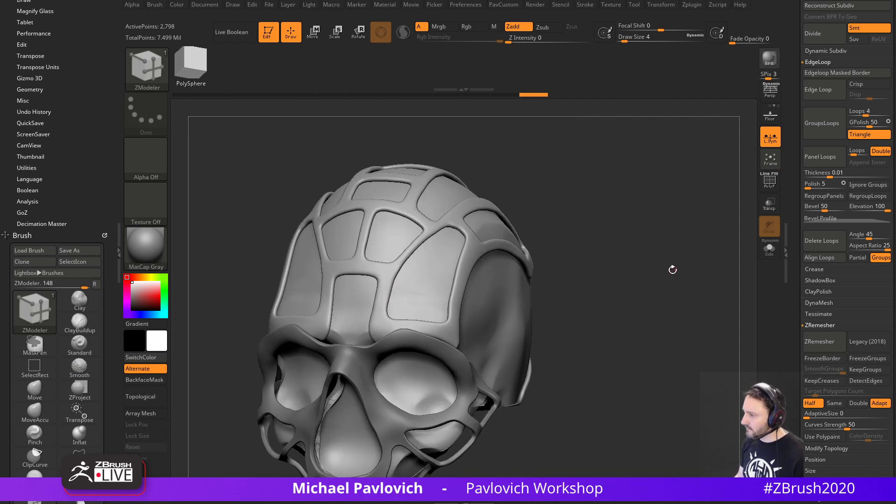
Crease the cranium frame by polygroups and set its crease level to 1.
key("2")
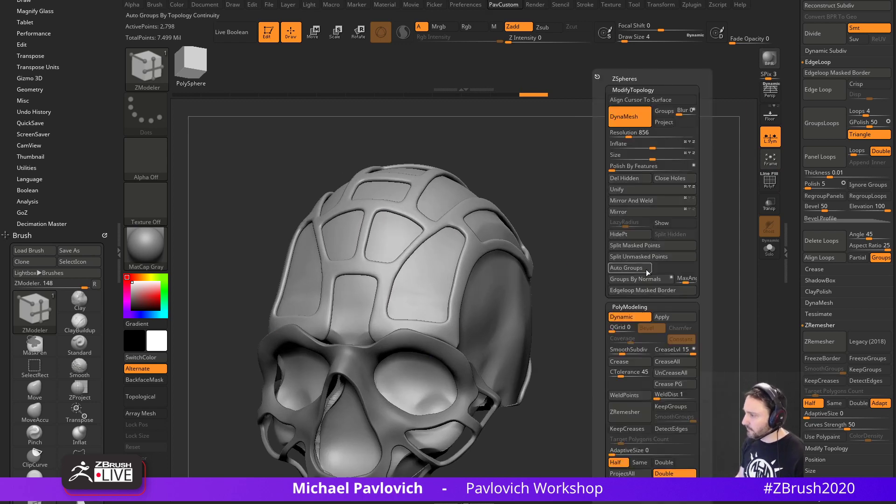
left_click(671, 386)
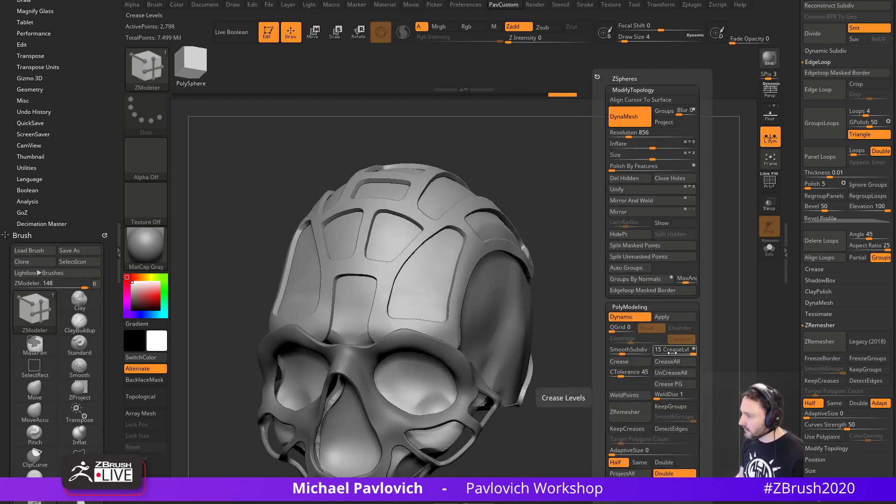
left_click_drag(665, 354, 659, 356)
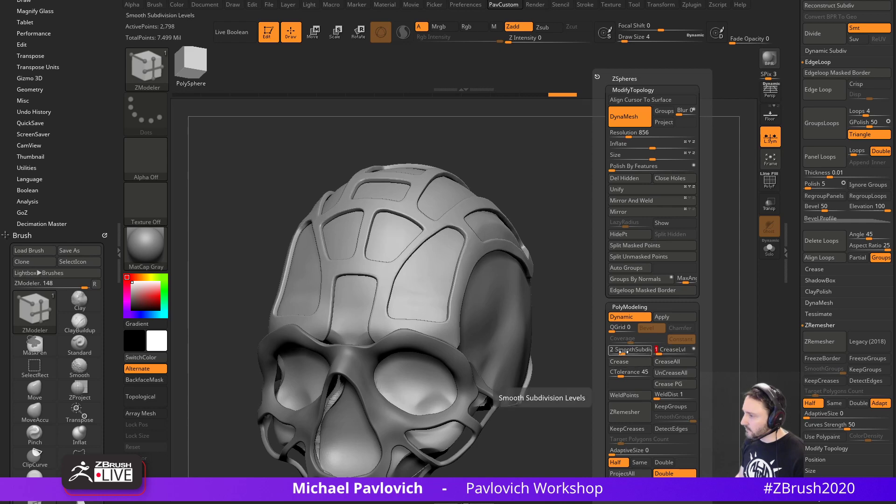
right_click_drag(581, 313, 668, 281, "ctrl")
Try Polish By Features on the cranium frame and undo it.
key("grave")
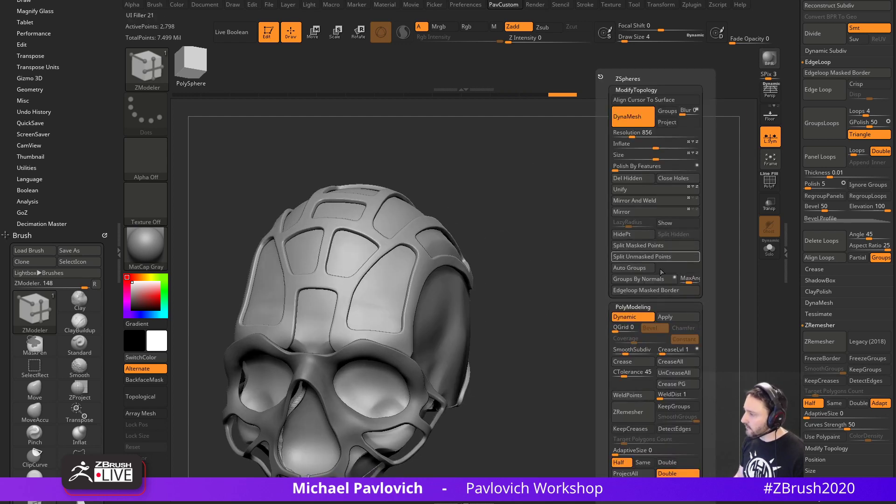
left_click(619, 166)
key("b")
key("z")
key("m")
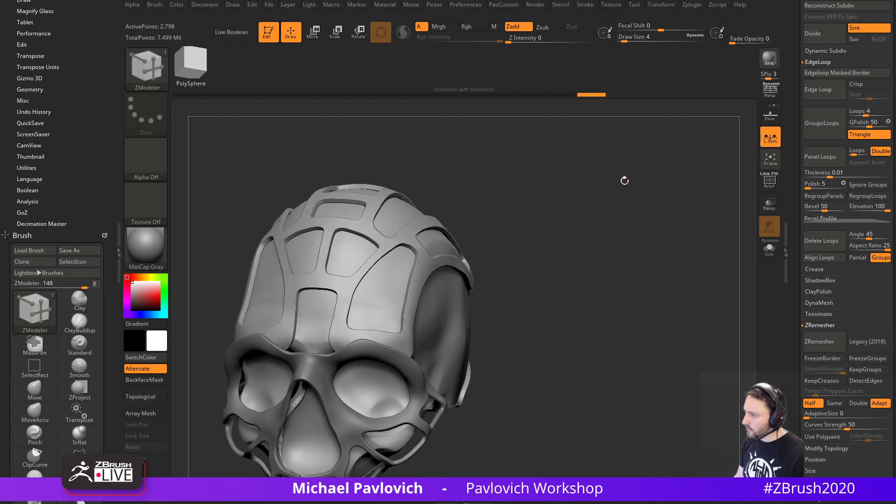
key("space")
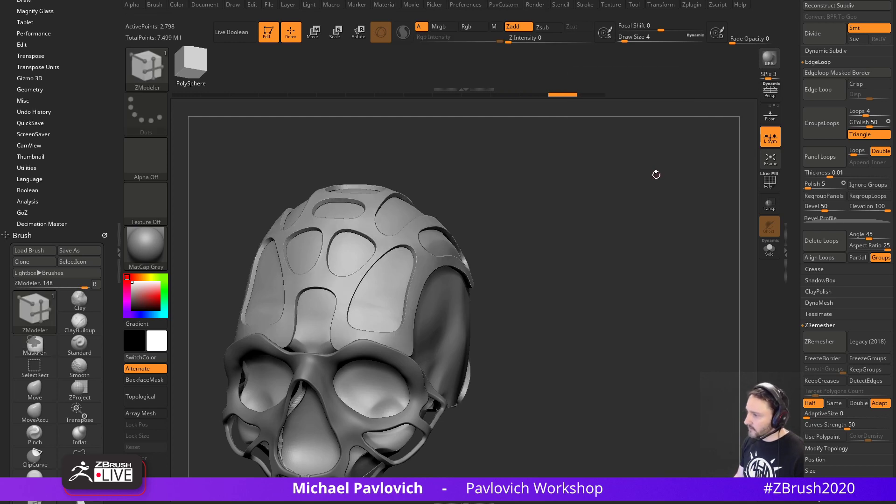
key("ctrl+shift+z")
Polish the cranium frame by features in the alternate polish mode and check its strips with the polyframe on.
key("2")
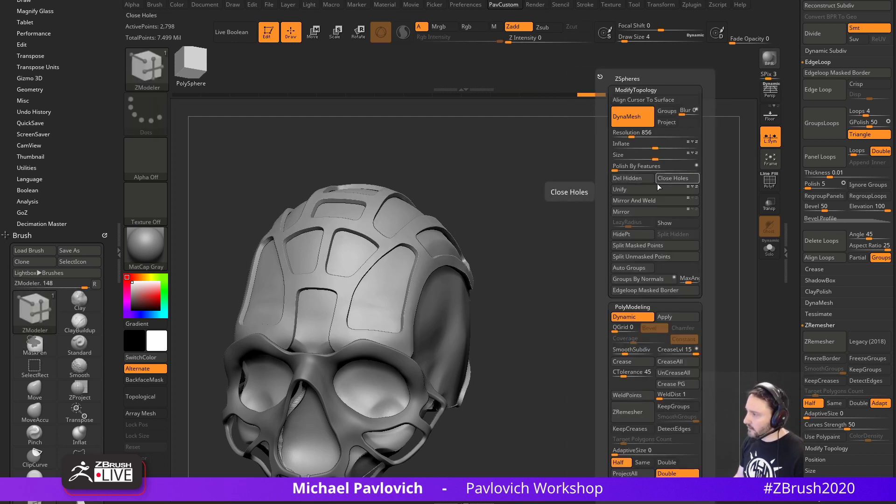
left_click(696, 166)
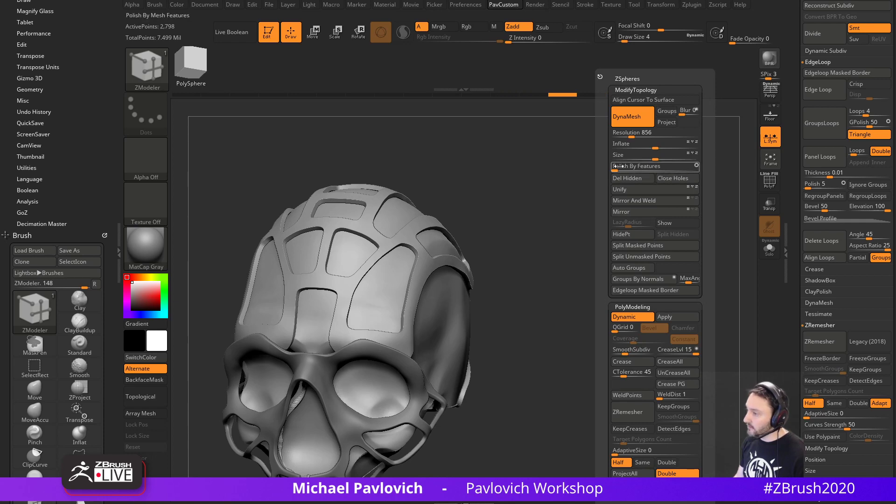
left_click(628, 166)
left_click_drag(623, 197, 720, 196)
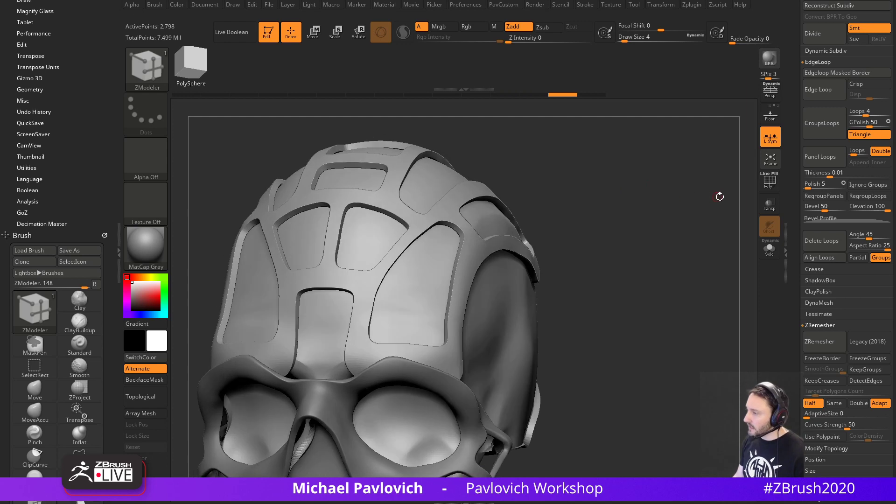
left_click(770, 185)
key("shift+d")
key("2")
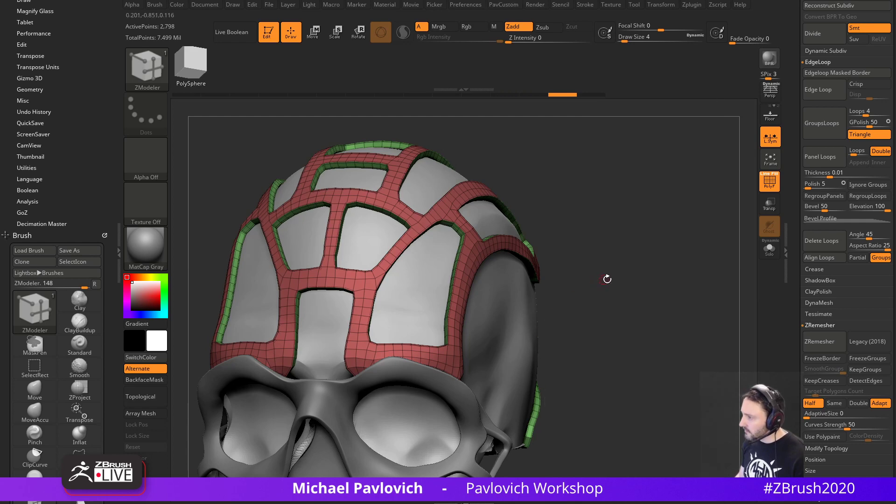
key("2")
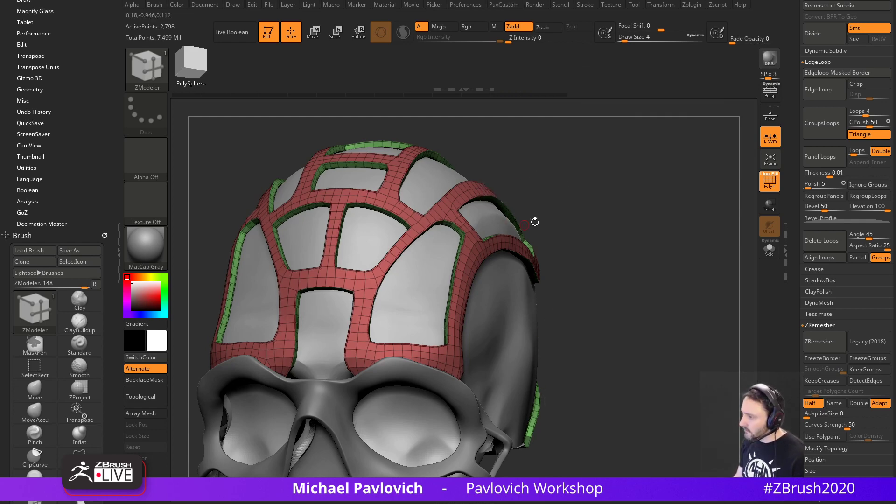
left_click_drag(534, 222, 609, 195)
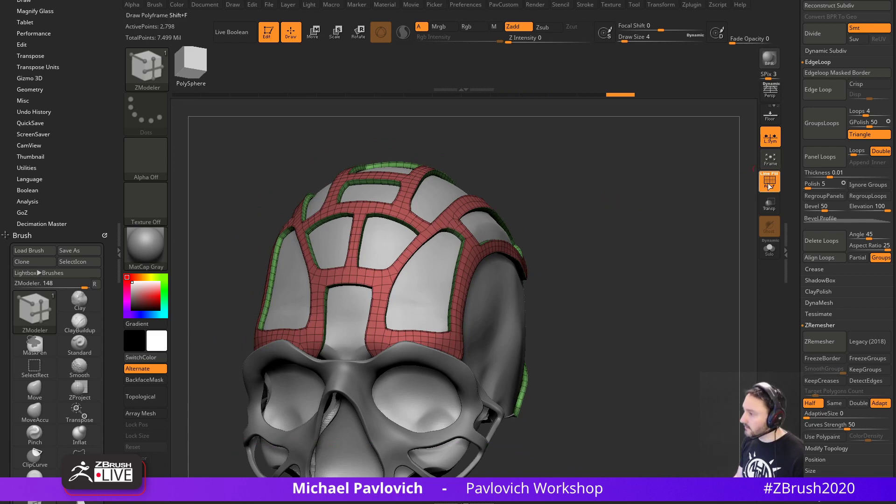
left_click(768, 185)
Make the facial frame around the eye sockets and jaw the active subtool.
left_click_drag(695, 233, 607, 233, "alt")
left_click(476, 337, "alt")
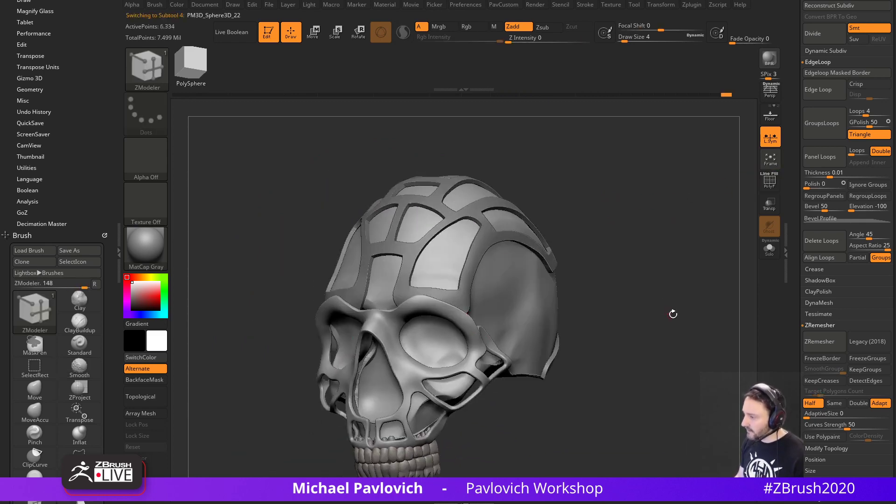
left_click_drag(673, 314, 685, 265)
Try Polish By Features on the facial frame and undo it.
key("space")
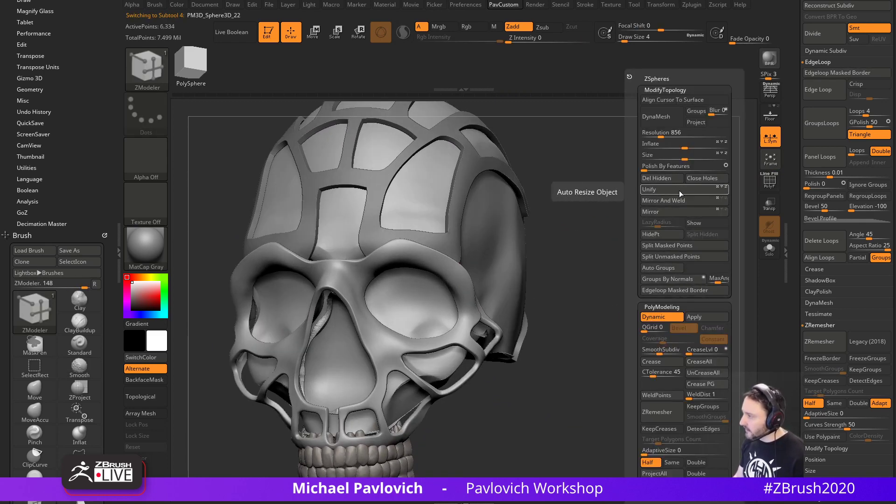
left_click(648, 166)
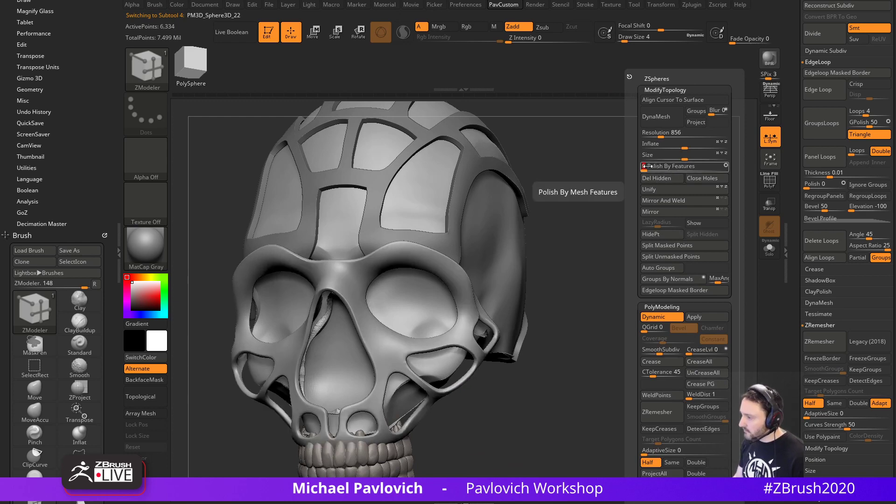
key("ctrl+z")
Switch the Polish By Features mode back and lightly polish the facial frame.
left_click(726, 166)
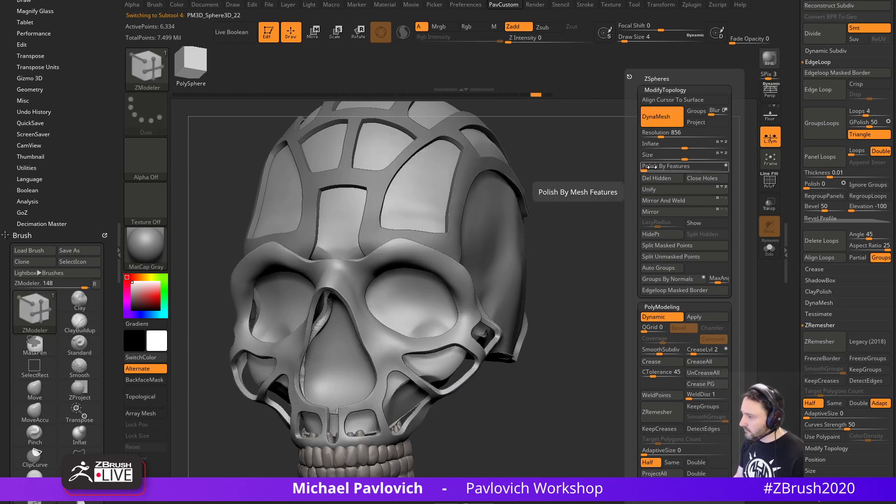
left_click_drag(628, 193, 660, 194)
key("ctrl+space")
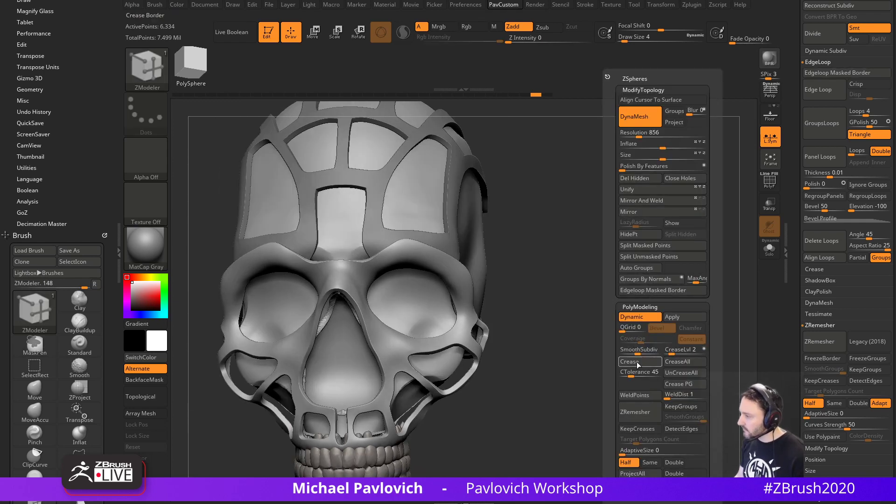
left_click(649, 179)
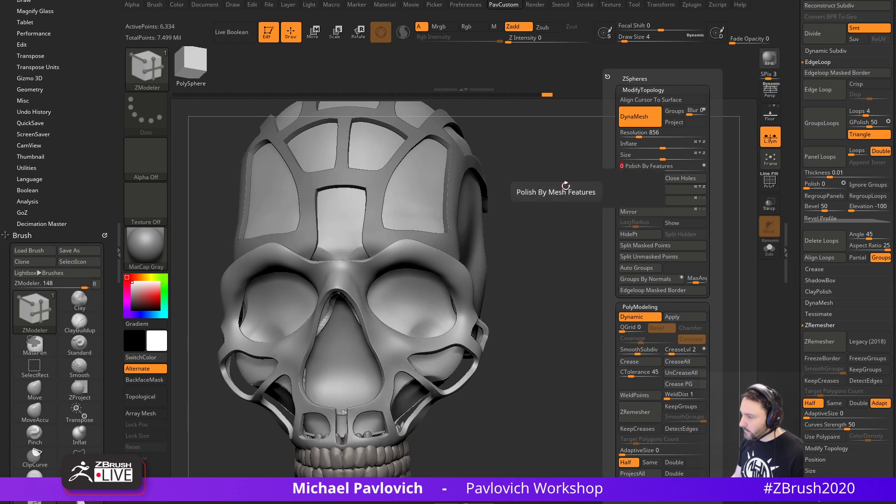
left_click_drag(566, 184, 663, 233)
left_click_drag(663, 229, 685, 208)
key("space")
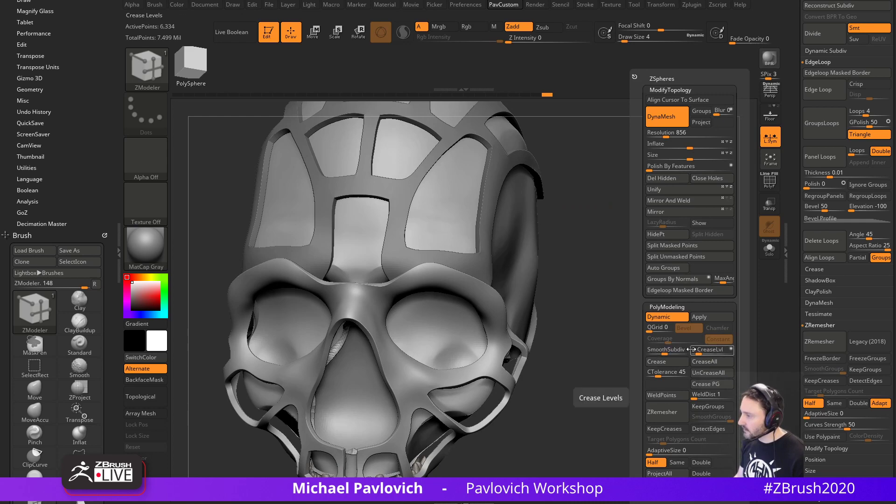
Make the cranium frame the active subtool again and set its crease level to 1.
left_click(481, 268, "alt")
key("f")
key("space")
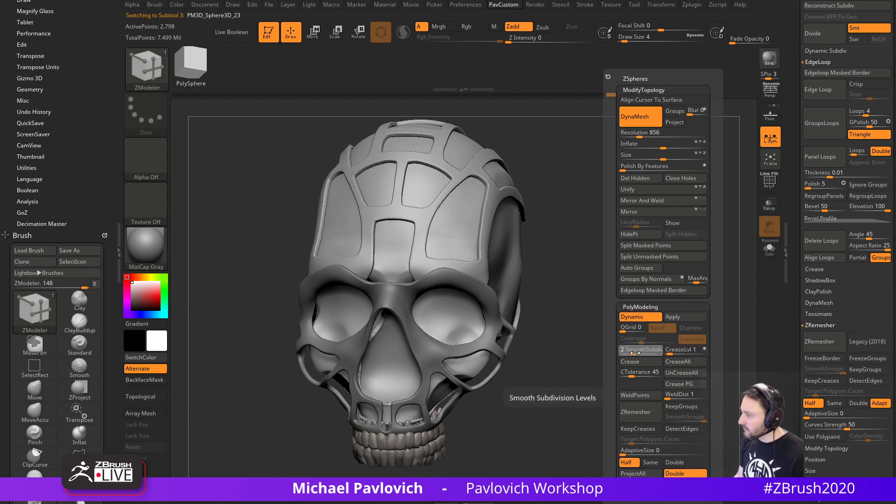
mouse_move(637, 257)
left_mouse_down()
mouse_move(657, 247)
mouse_move(634, 257)
left_mouse_up()
Choose the Standard brush and set the draw size to 27.
key("b")
key("s")
key("t")
key("s")
key("s")
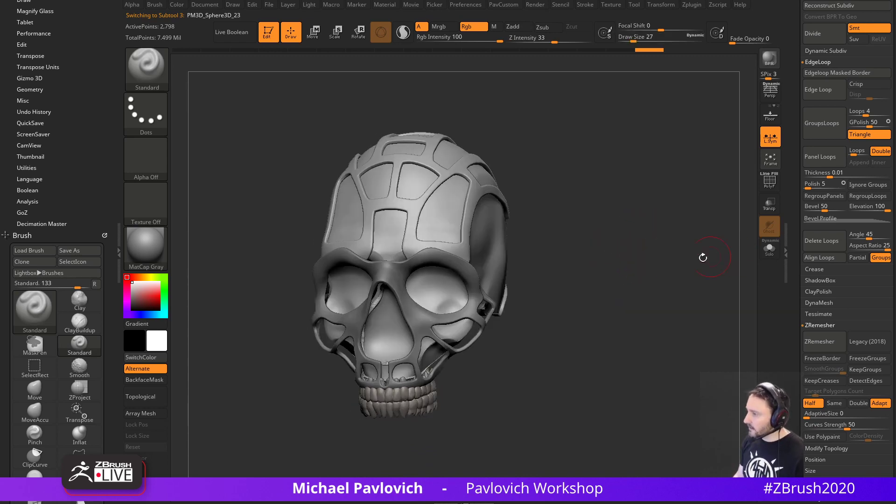
Examine the cranium frame isolated on its own and fitted together with the whole skull from several angles.
left_click_drag(703, 258, 708, 236)
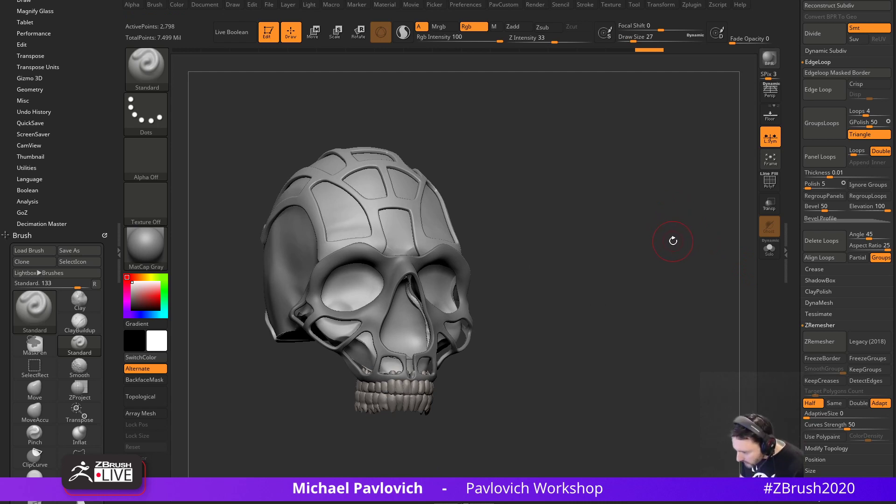
left_click_drag(679, 241, 671, 244)
left_click(770, 248)
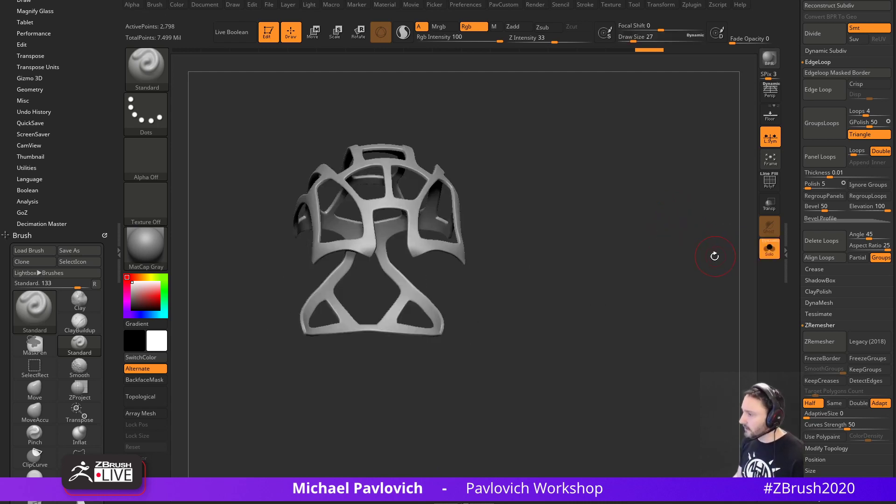
left_click(770, 252)
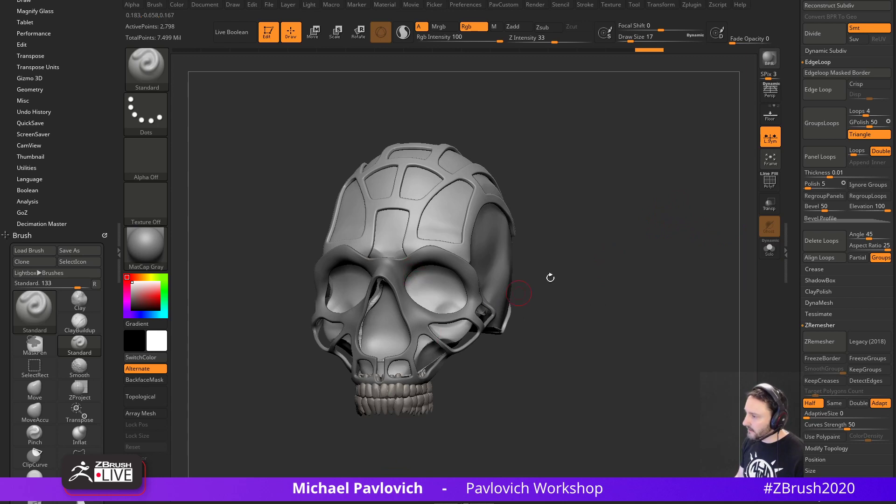
left_click_drag(550, 277, 442, 297)
mouse_move(651, 277)
left_mouse_down()
mouse_move(673, 260)
mouse_move(734, 259)
left_mouse_up()
left_click(769, 255)
left_click(768, 251)
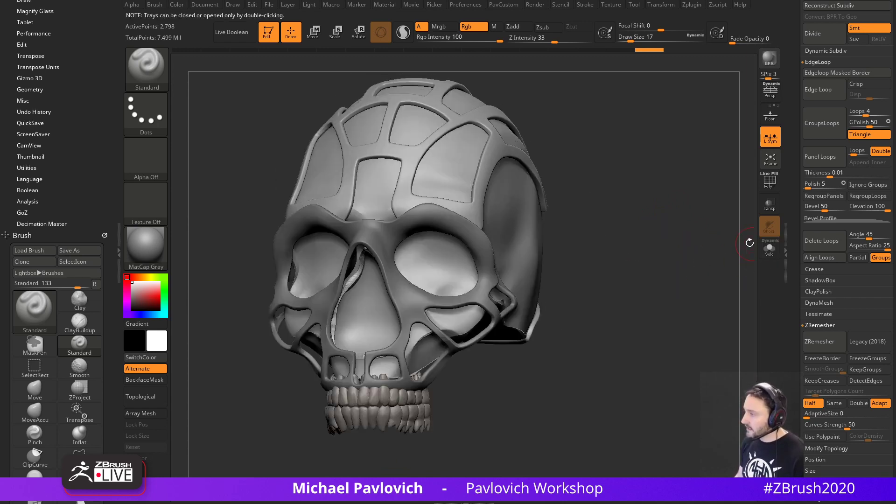
Isolate the base skull subtool for editing with Sculptris Pro enabled and the draw size at 14.
key("s")
left_click(492, 291, "alt")
left_click(769, 250)
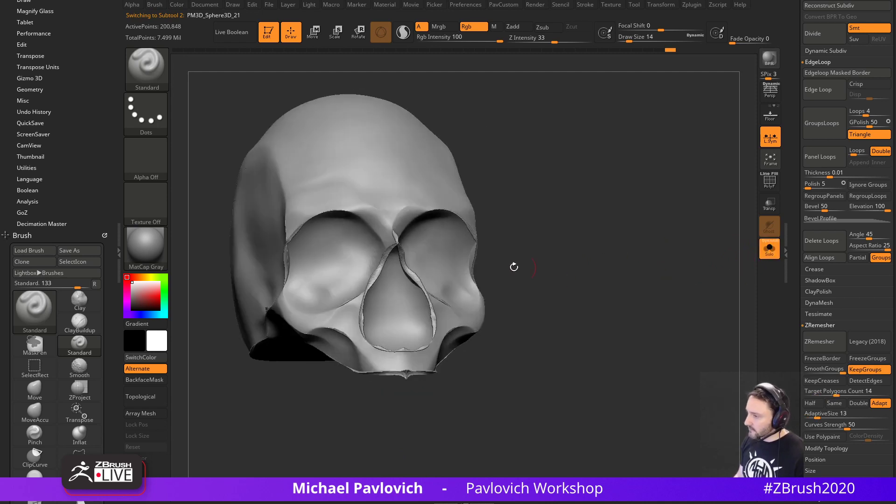
left_click(404, 38)
Smooth the rough edges between the eye socket and nasal opening and along the upper jaw of the base skull.
left_click_drag(442, 63, 490, 65)
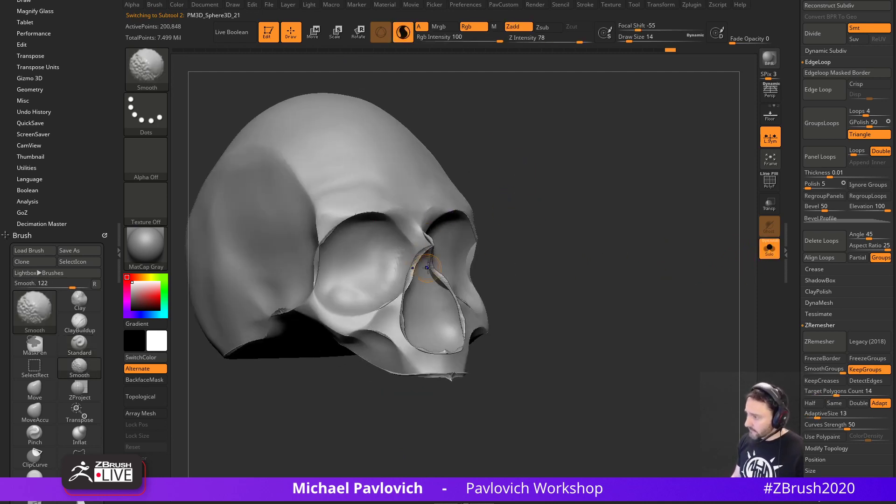
left_click_drag(404, 296, 407, 282, "shift")
left_click_drag(528, 244, 502, 280)
left_click_drag(399, 314, 390, 322, "shift")
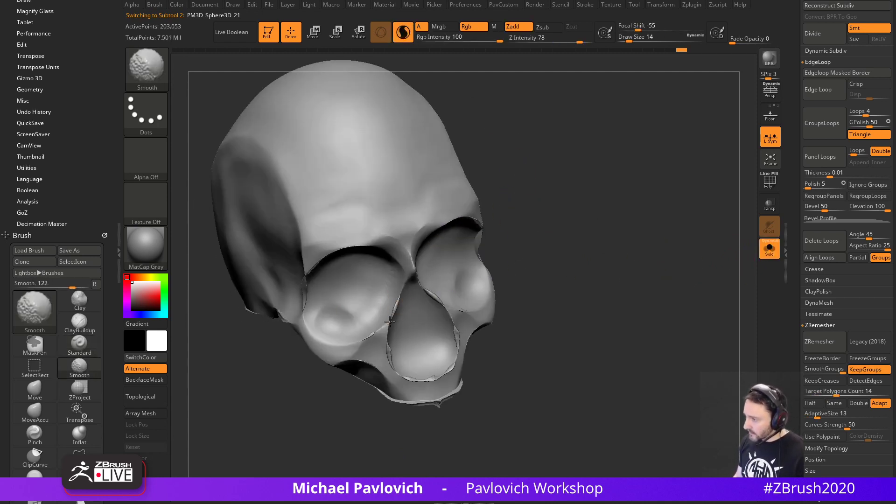
left_click_drag(518, 343, 490, 348)
left_click_drag(430, 386, 442, 383, "shift")
Smooth the base skull's side edge near the cheekbone and the rim of the eye socket.
left_click_drag(544, 343, 484, 343)
left_click_drag(545, 328, 511, 334)
mouse_move(469, 359)
left_mouse_down("shift")
mouse_move(432, 379)
mouse_move(457, 360)
mouse_move(493, 293)
left_mouse_up("shift")
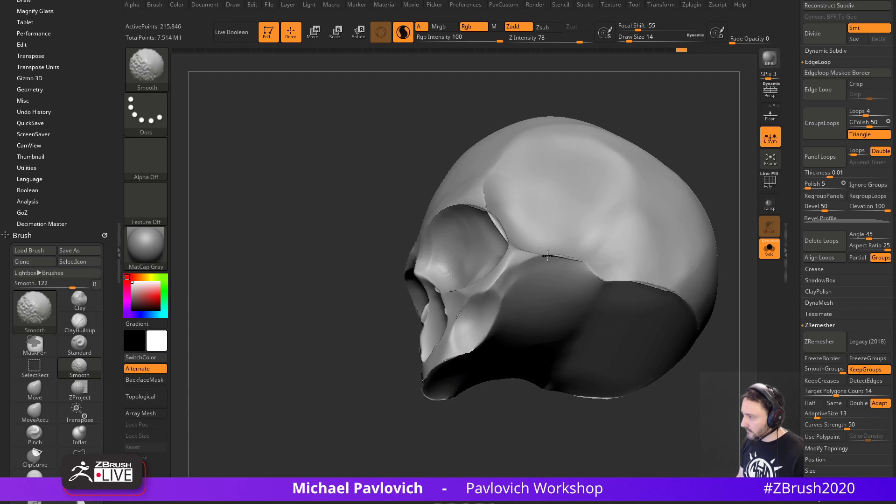
left_click_drag(471, 199, 486, 208, "shift")
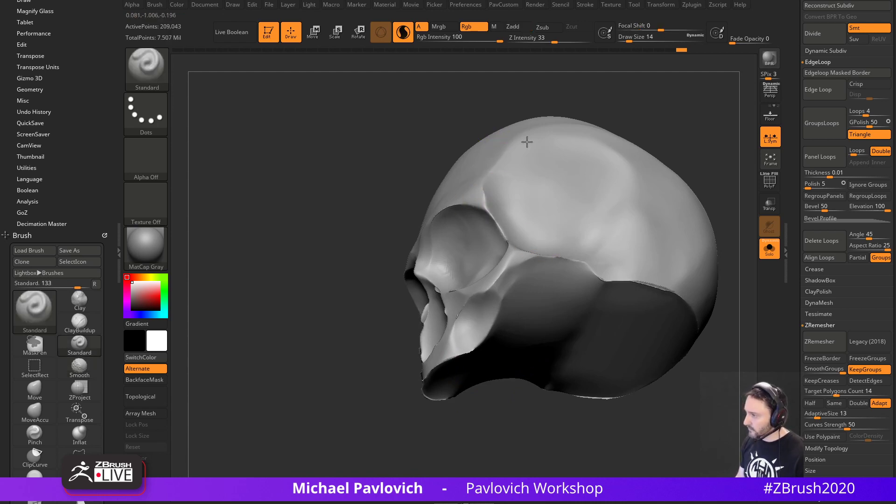
Smooth the base skull's edges beside the nasal opening and along its side behind the cheekbone.
left_click_drag(674, 179, 581, 194)
mouse_move(683, 139)
left_mouse_down("alt")
mouse_move(534, 126)
mouse_move(509, 204)
left_mouse_up("alt")
key("ctrl+z")
left_click_drag(301, 327, 312, 318, "shift")
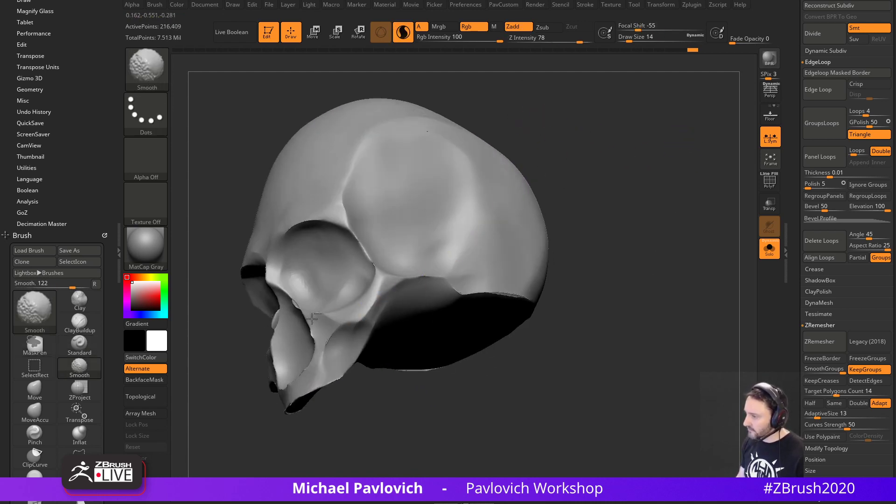
left_click_drag(615, 236, 498, 285)
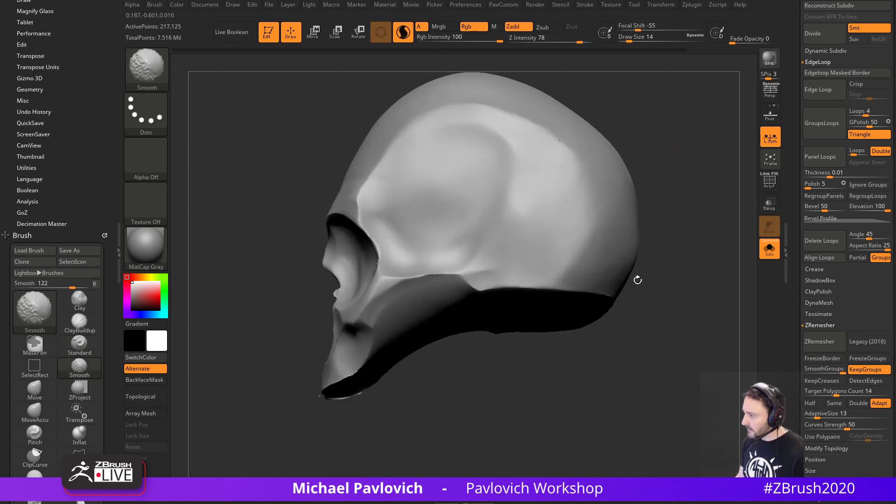
left_click_drag(638, 280, 700, 298)
left_click_drag(456, 278, 455, 267, "shift")
left_click_drag(521, 267, 584, 257)
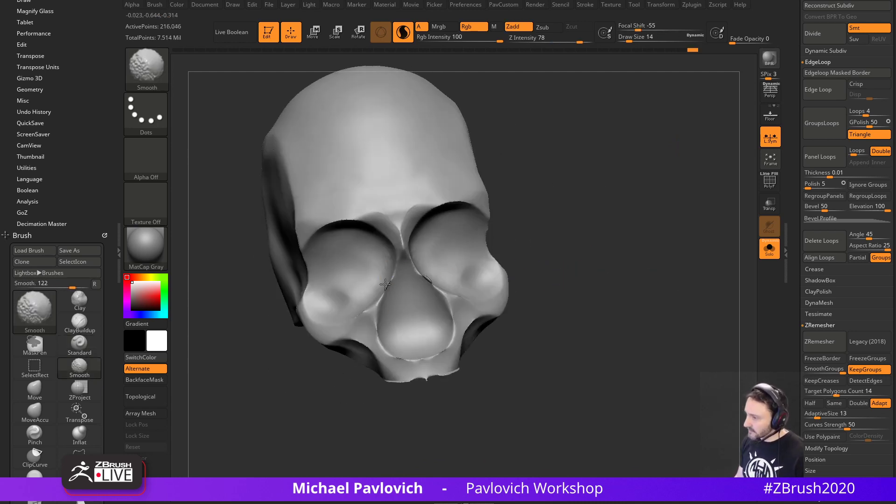
Smooth the ridges between the eye sockets and nasal opening and clean up the ragged edge of the upper jaw.
left_click_drag(385, 284, 390, 280, "shift")
left_click_drag(641, 211, 617, 288, "ctrl")
left_click_drag(420, 279, 439, 293, "shift")
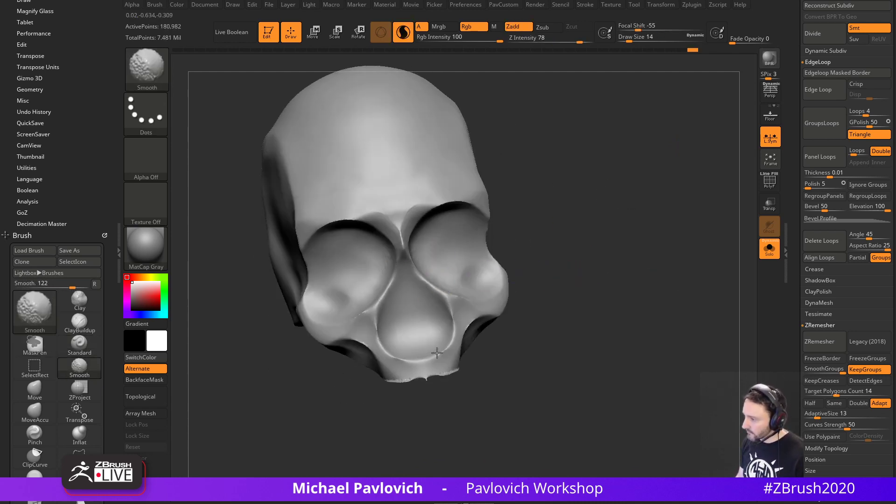
left_click_drag(551, 262, 598, 299, "ctrl")
left_click_drag(541, 299, 583, 275)
left_click_drag(392, 373, 419, 368, "shift")
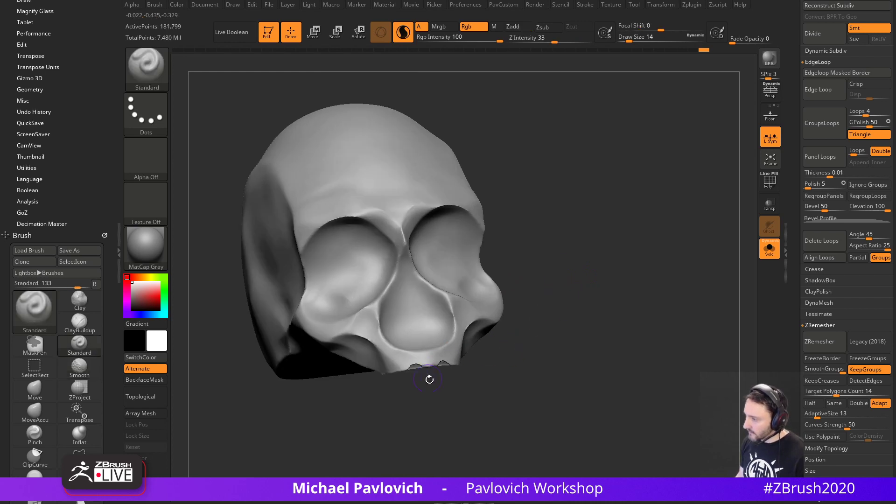
key("2")
left_click(621, 178)
left_click_drag(608, 226, 655, 323, "ctrl")
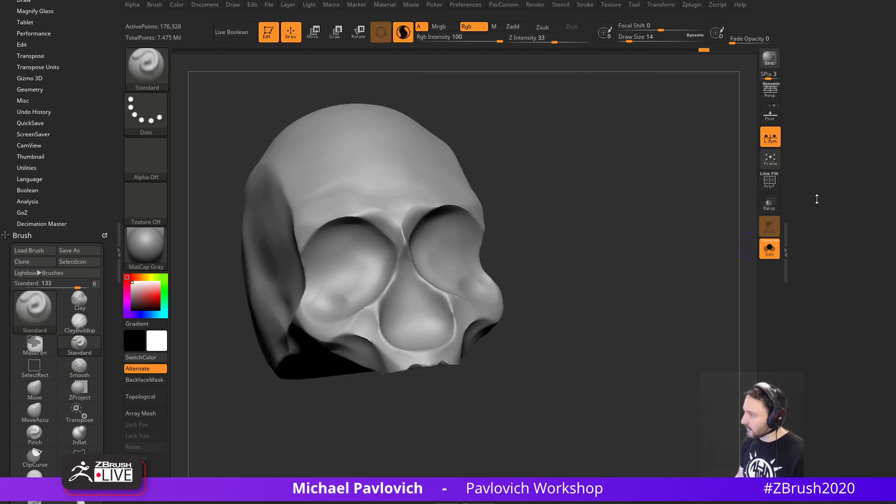
Smooth the brow between the eye sockets, turn off Sculptris Pro and reduce the draw size to 8.
left_click(635, 19)
left_click_drag(579, 212, 583, 198)
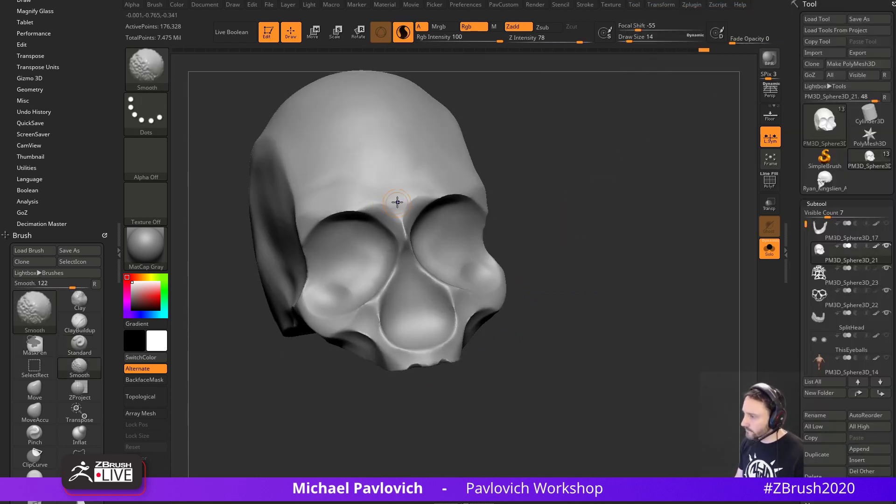
left_click_drag(532, 185, 370, 296)
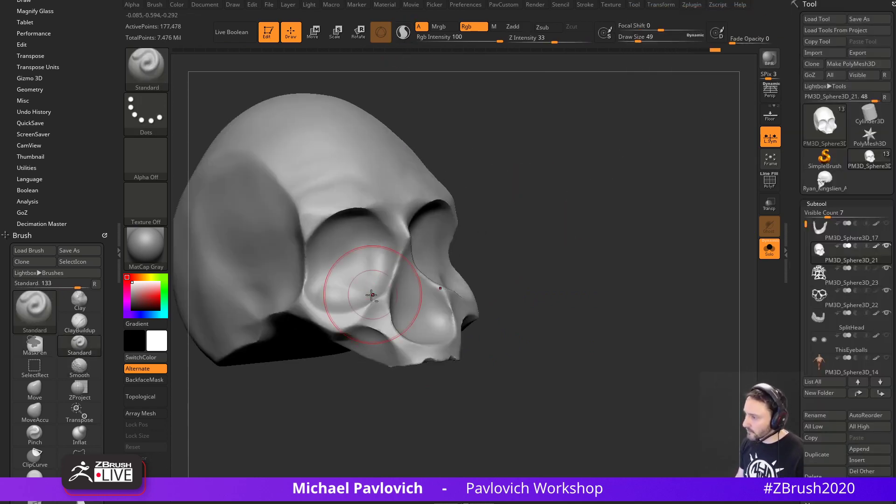
key("bracketright")
key("bracketright")
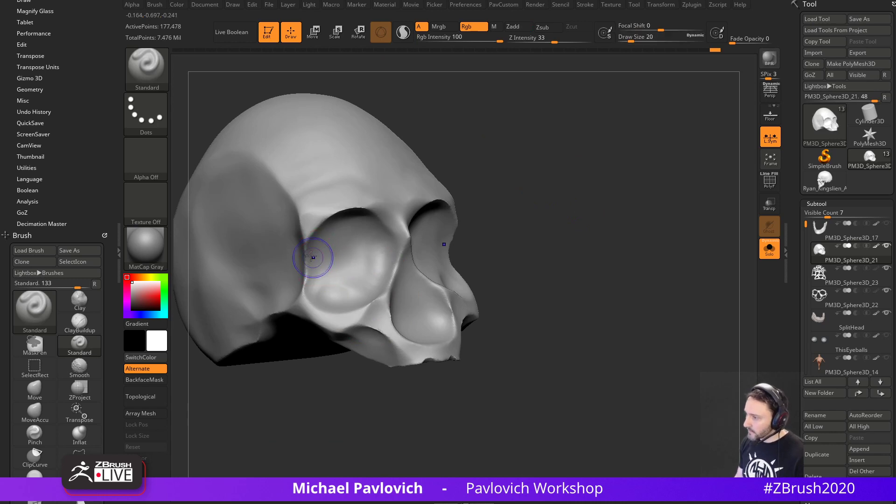
left_click_drag(309, 255, 379, 199, "shift")
mouse_move(491, 336)
left_mouse_down("shift")
mouse_move(610, 314)
mouse_move(567, 310)
mouse_move(609, 305)
left_mouse_up("shift")
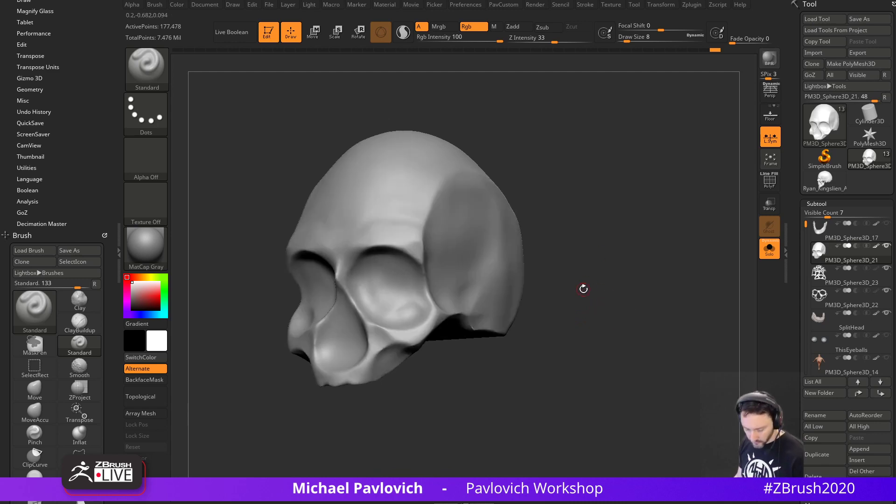
Try a short tube on the side of the skull with the CurveMultiTube brush at draw size 6, and undo it.
key("b")
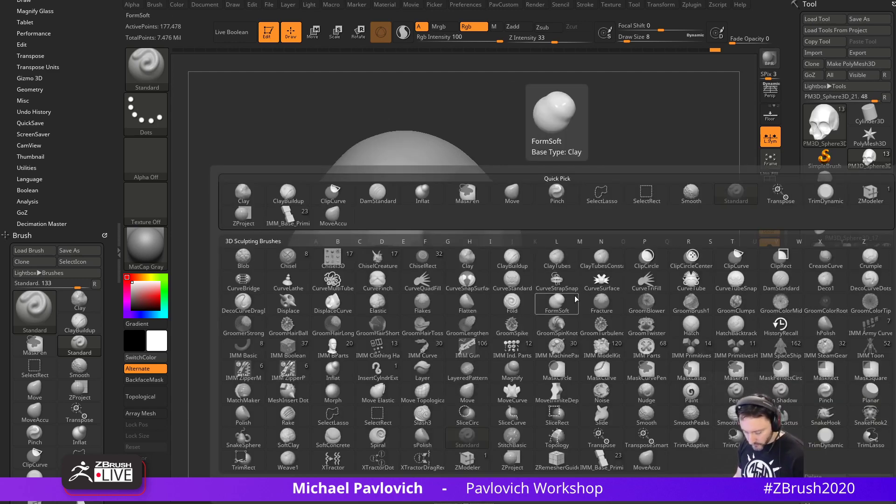
key("c")
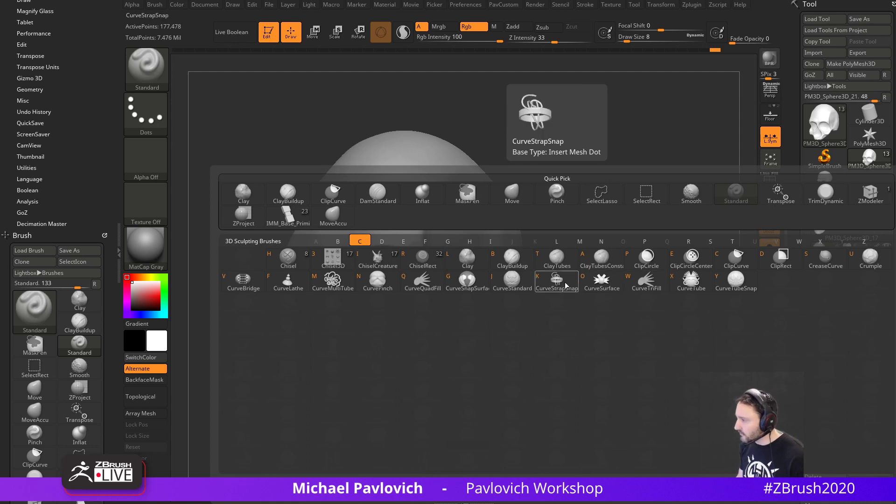
key("m")
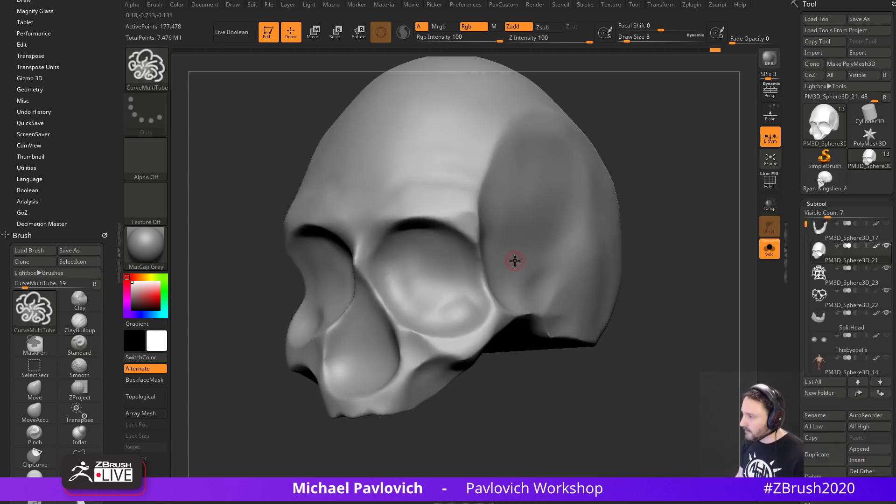
key("bracketleft")
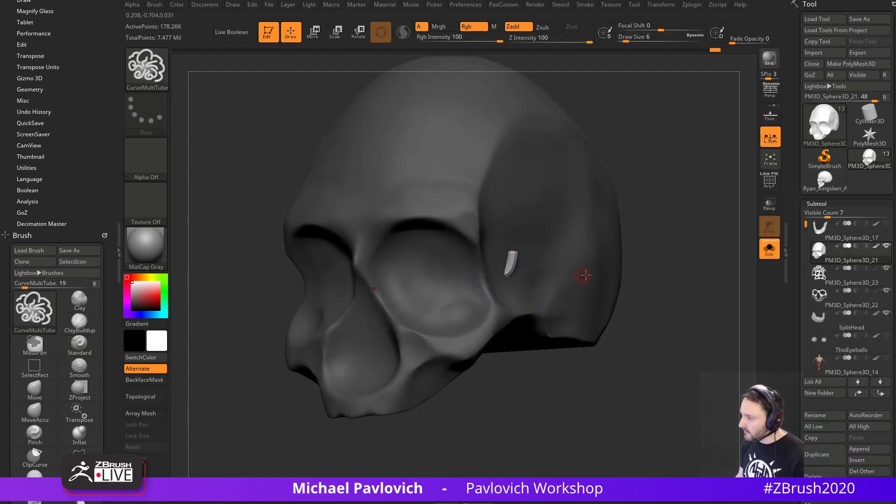
key("ctrl+z")
left_click_drag(686, 266, 618, 226, "shift")
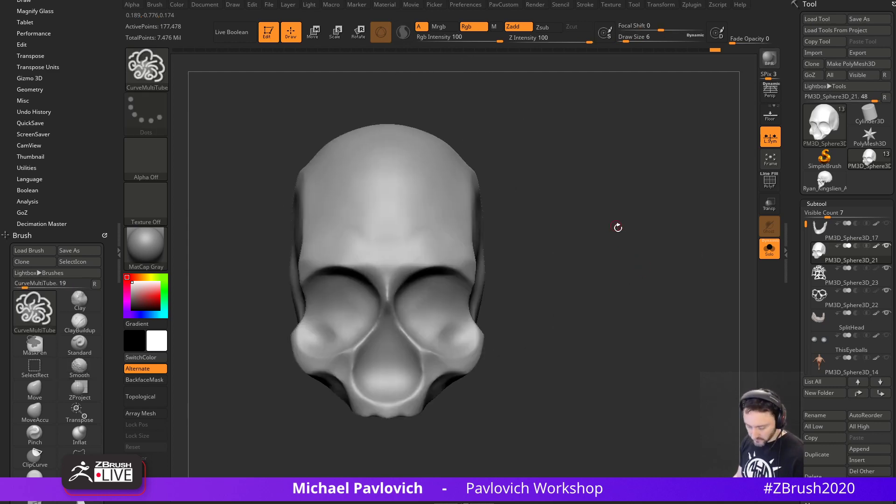
Display the Lightbox brush folders, and switch to Chrome to open the ZBrush Summit 2018 Demo Tutorial Series artwork.
key("comma")
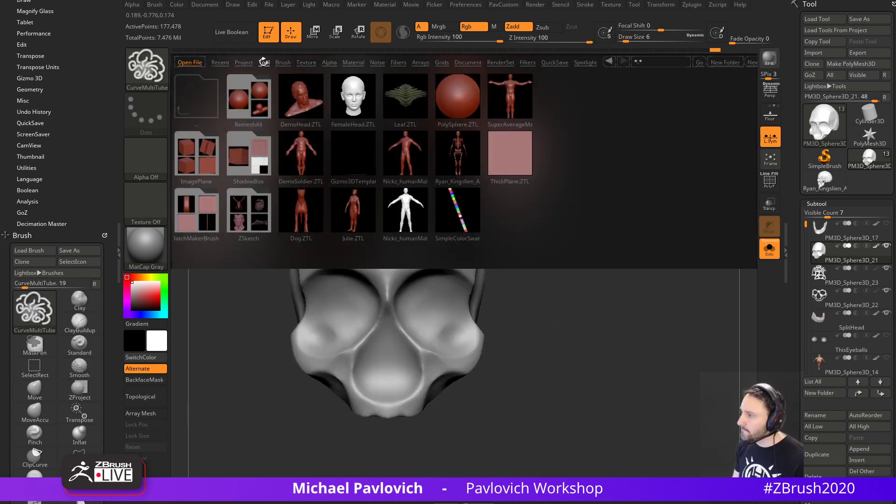
left_click(278, 63)
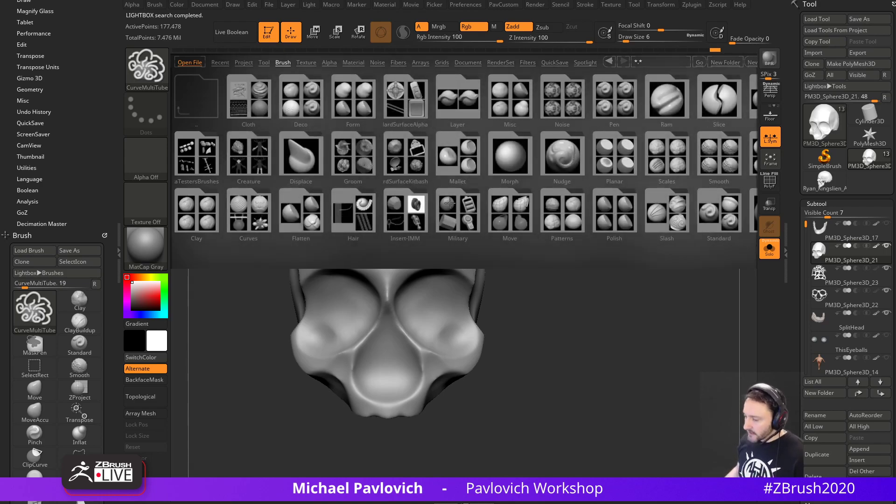
key("alt+Tab")
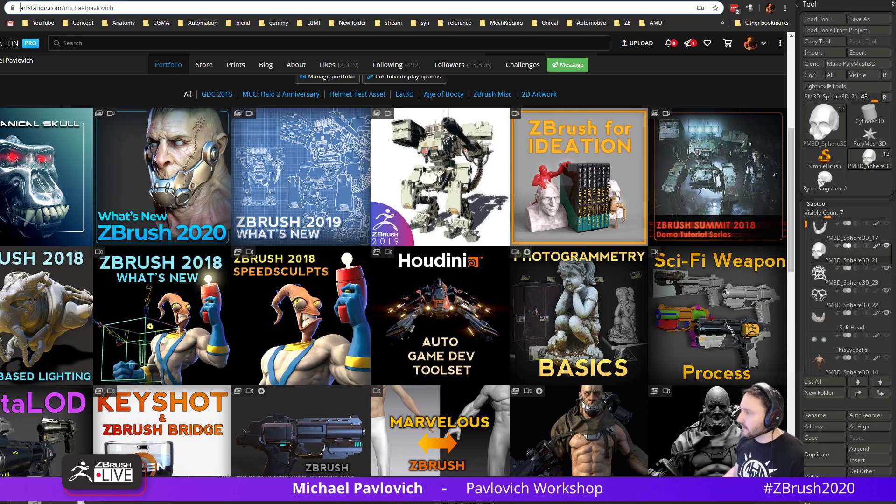
left_click(780, 216)
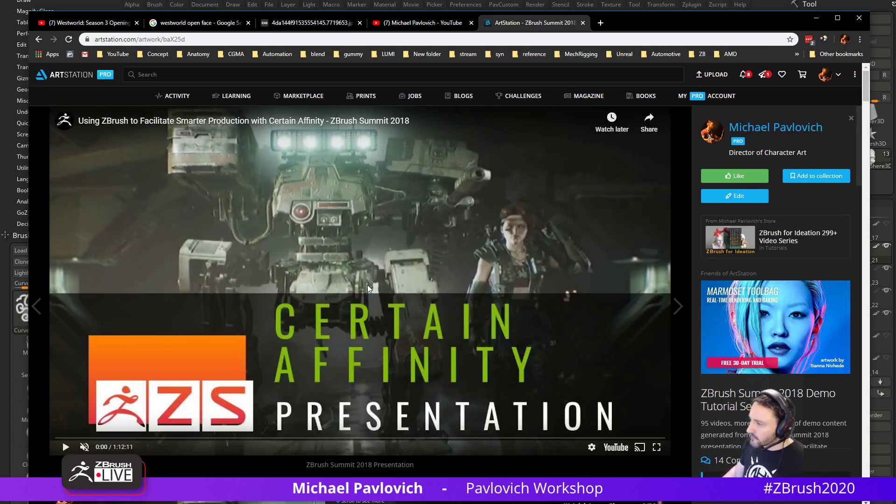
Skim the Certain Affinity ZBrush Summit 2018 presentation video and pause it at the rigged cylinder demonstration.
left_click(367, 285)
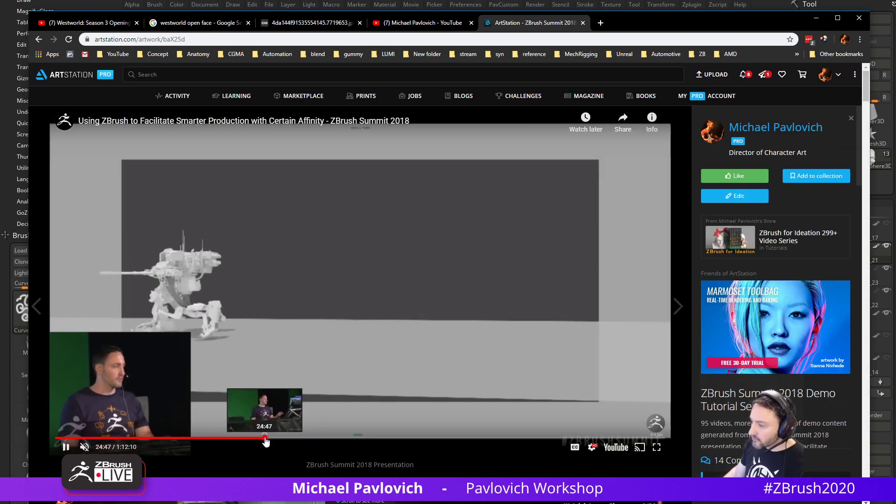
left_click(265, 438)
left_click(193, 439)
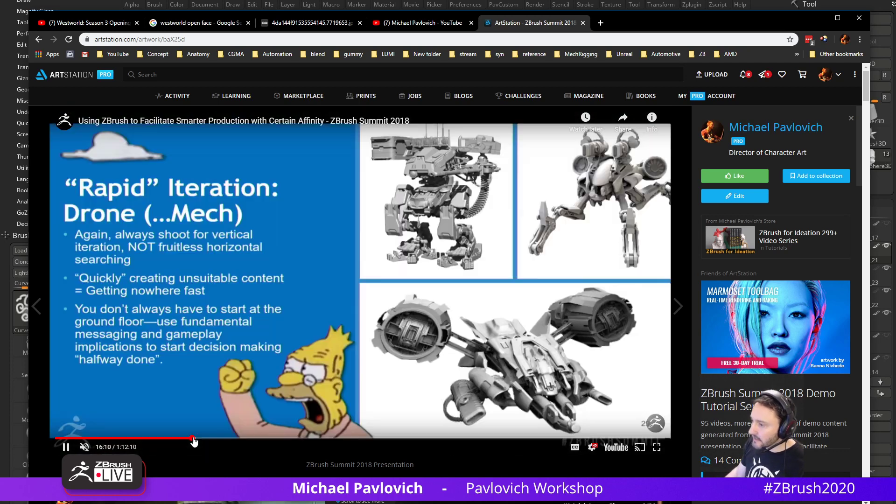
left_click(290, 439)
left_click(361, 439)
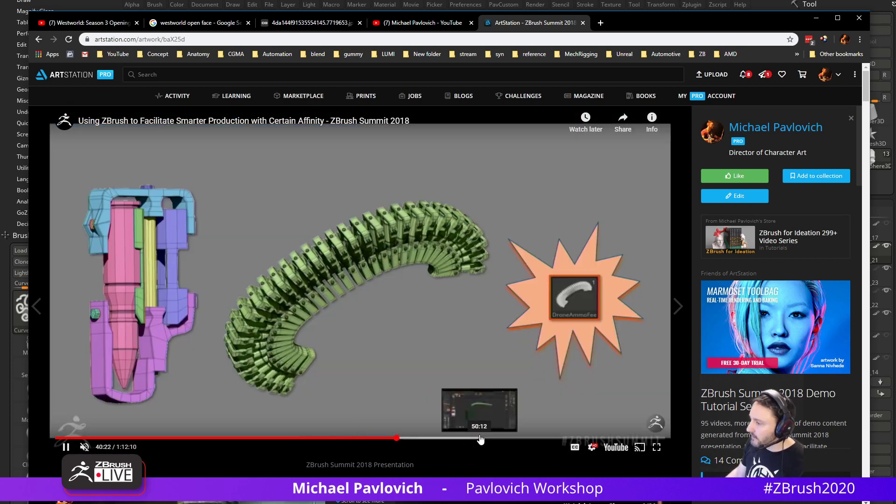
left_click(500, 439)
left_click(535, 439)
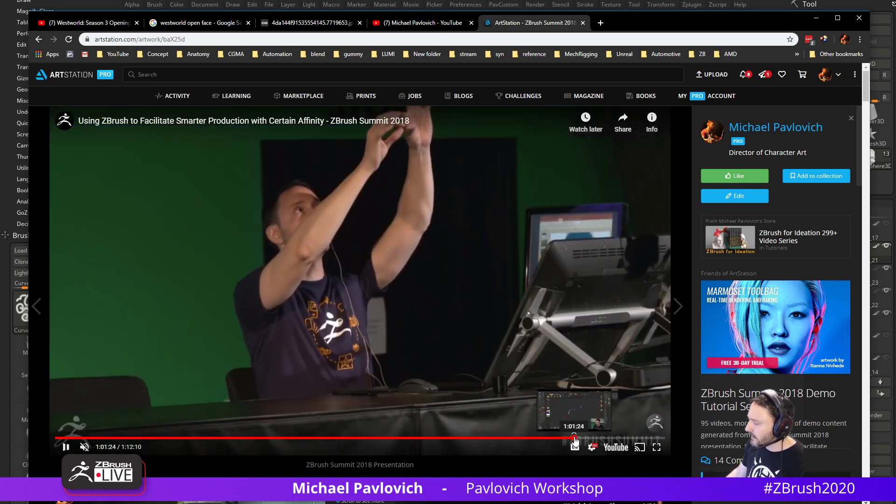
left_click(609, 439)
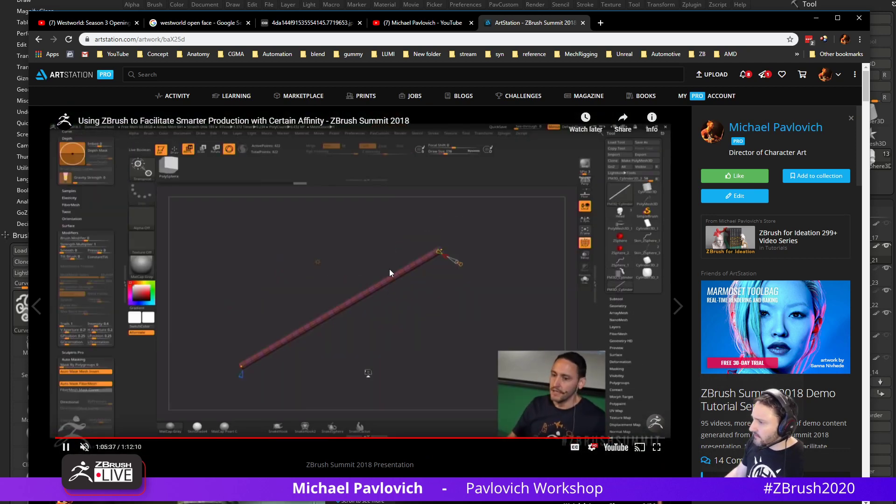
left_click(66, 447)
Look through the ZBrush Summit 2018 Demos playlist for videos on curves and wire bundle techniques.
scroll(276, 351, "down", 3)
scroll(277, 351, "down", 3)
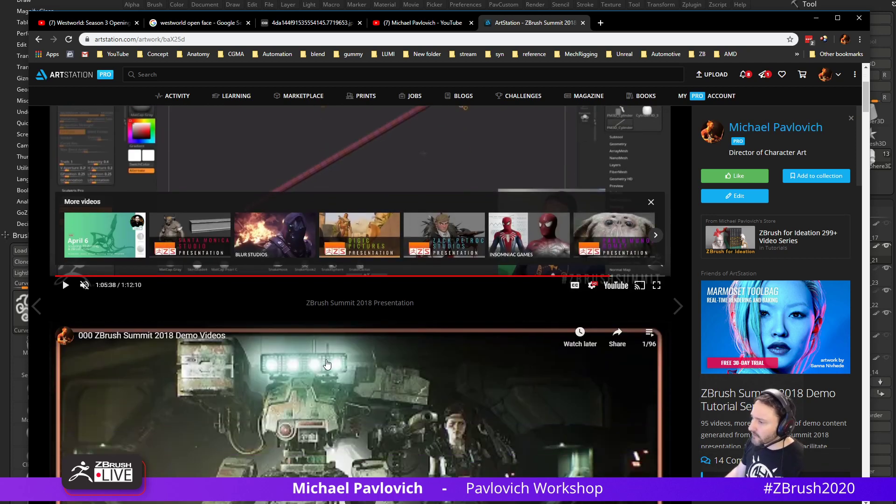
left_click(651, 216)
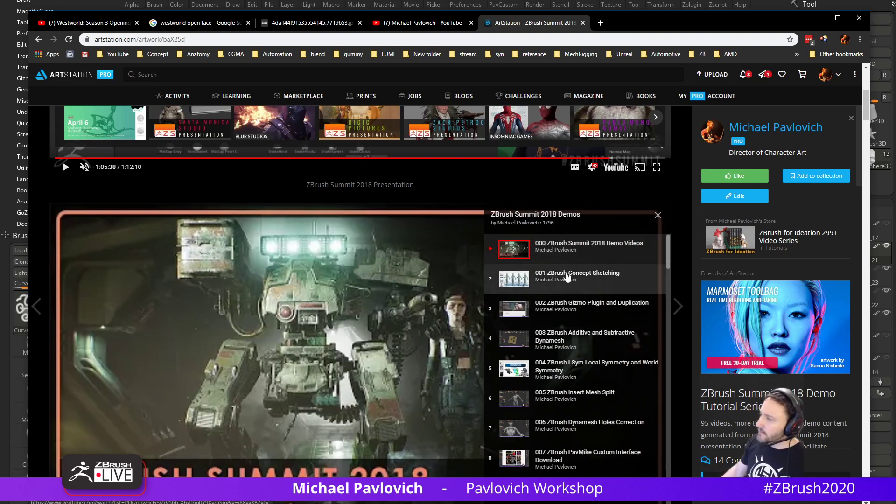
scroll(570, 280, "down", 20)
scroll(570, 289, "down", 20)
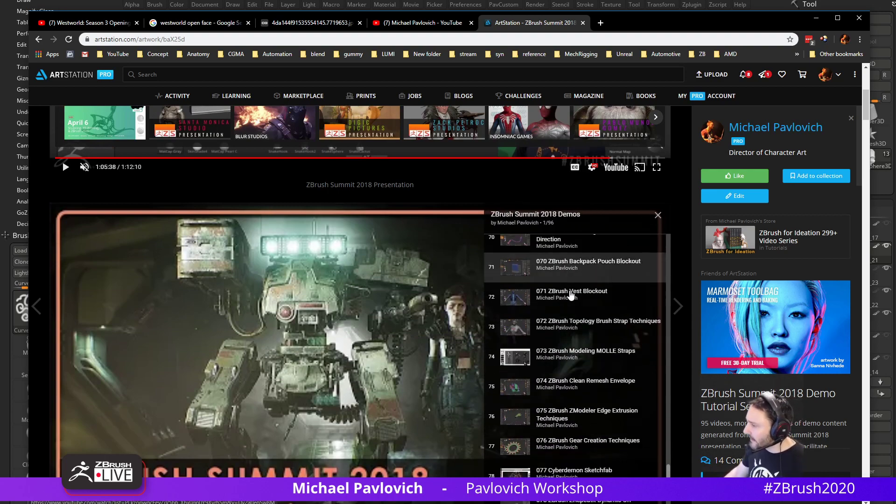
scroll(422, 341, "up", 20)
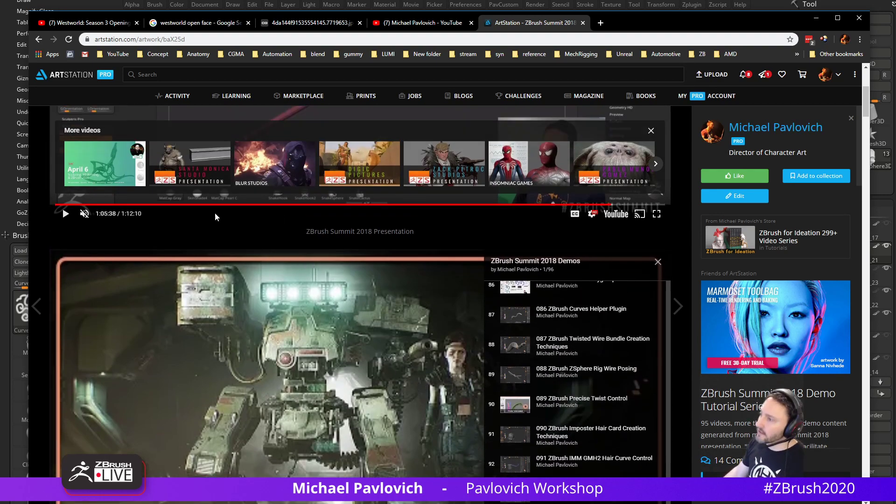
Review the mech renders and skim the Certain Affinity full cinematic, pausing on the mech's close-up.
scroll(327, 315, "down", 5)
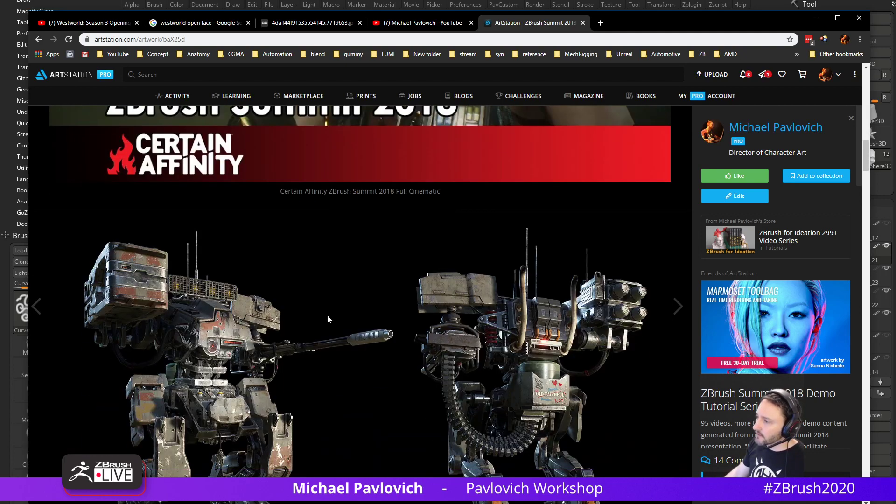
scroll(361, 317, "up", 6)
left_click(360, 286)
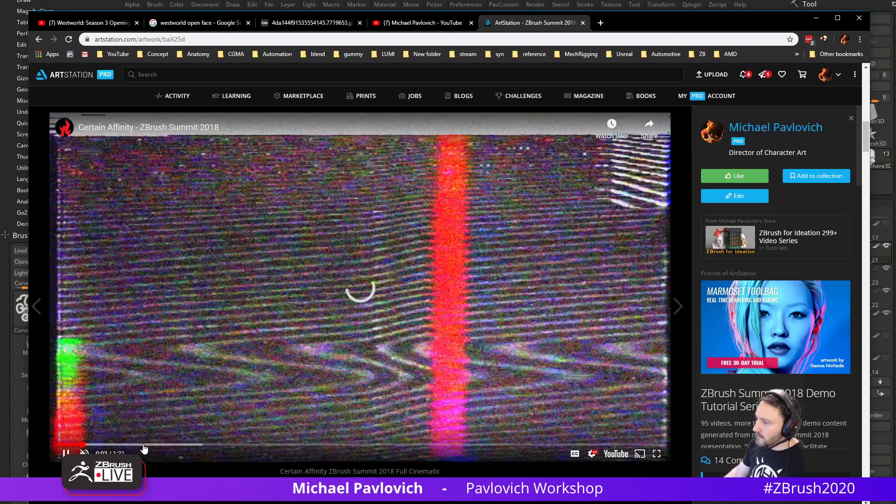
left_click(144, 448)
left_click(179, 449)
left_click(228, 450)
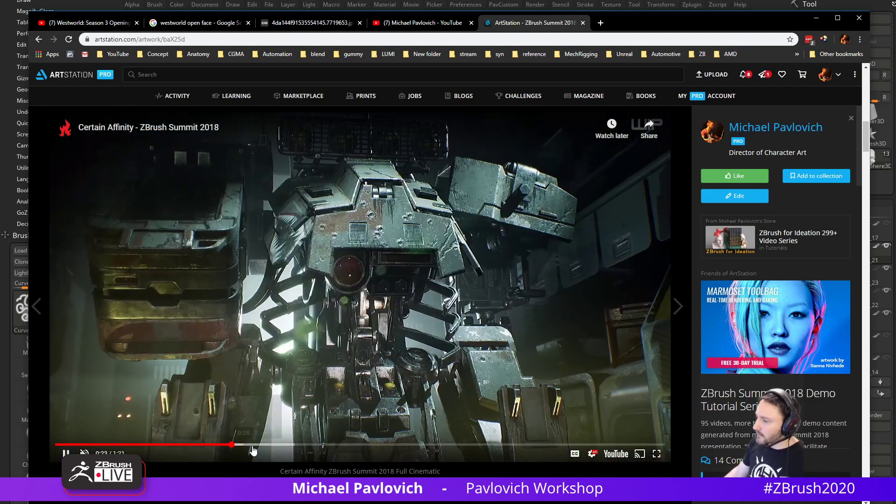
left_click(265, 451)
left_click(413, 357)
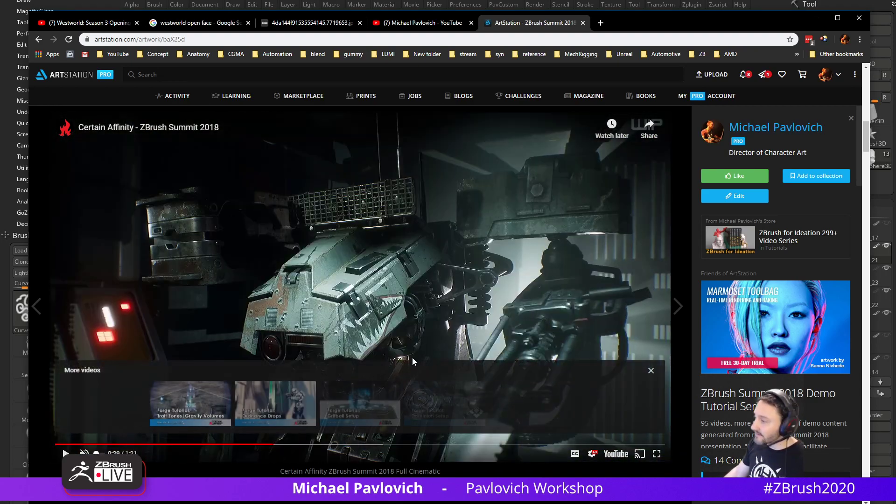
View the neighbouring ZBrush for Ideation artwork and return to the ZBrush Summit 2018 artwork.
scroll(413, 358, "down", 10)
scroll(413, 358, "up", 3)
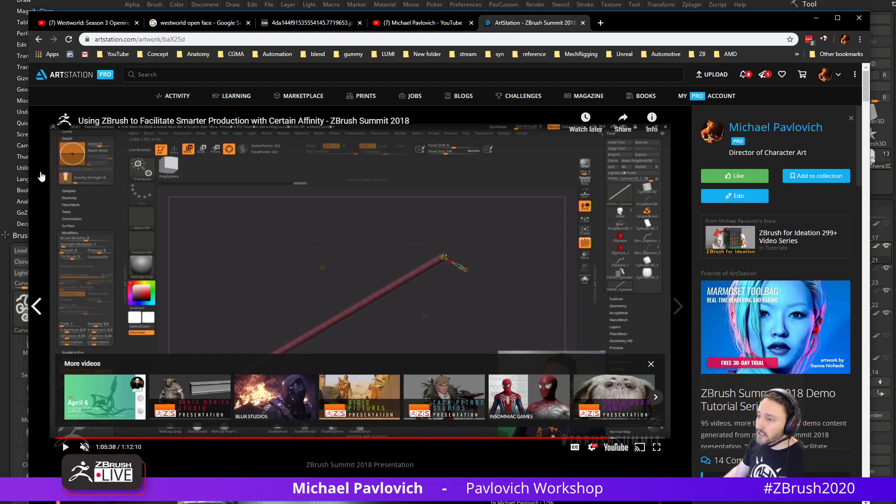
key("Left")
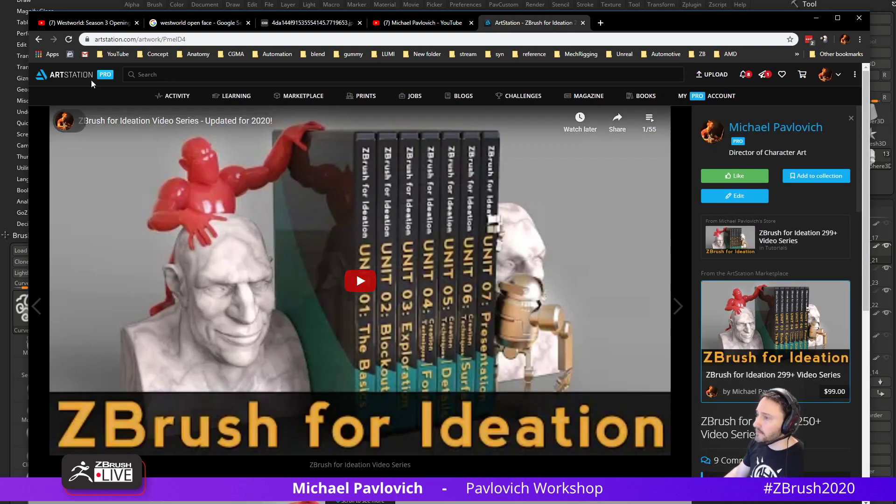
key("Right")
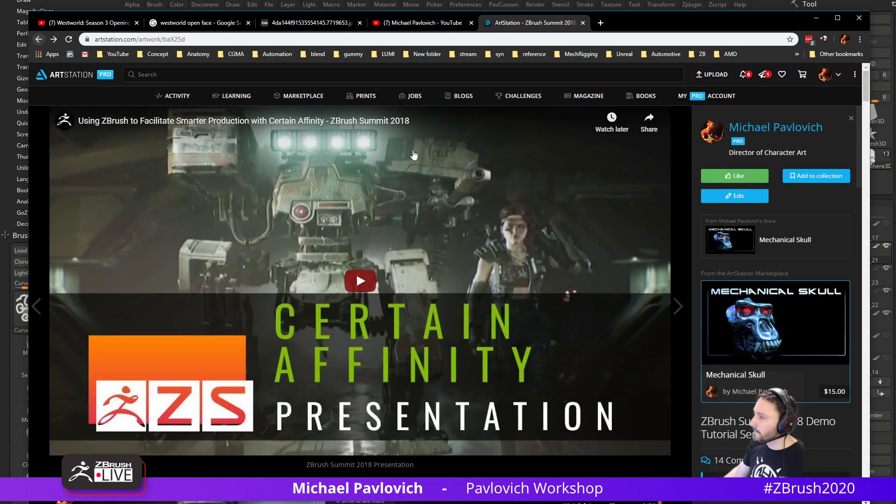
Close the ZBrush Summit 2018 artwork and go back to the ArtStation portfolio grid.
key("Escape")
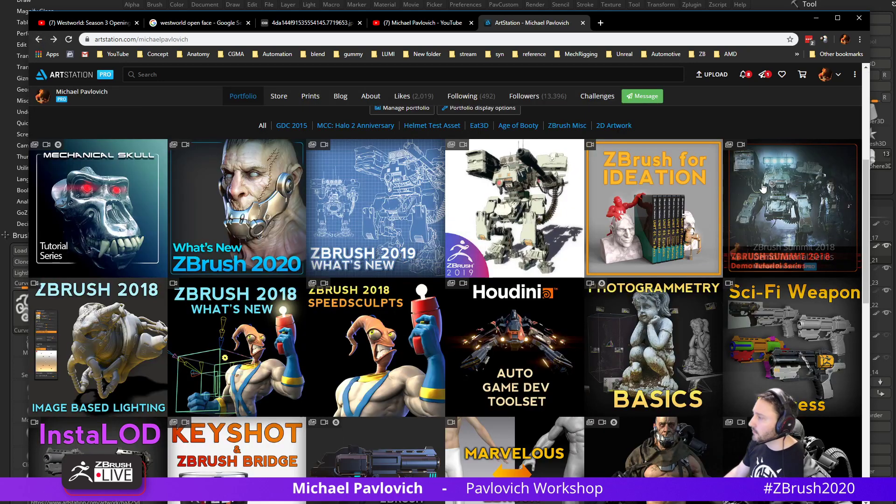
left_click(380, 40)
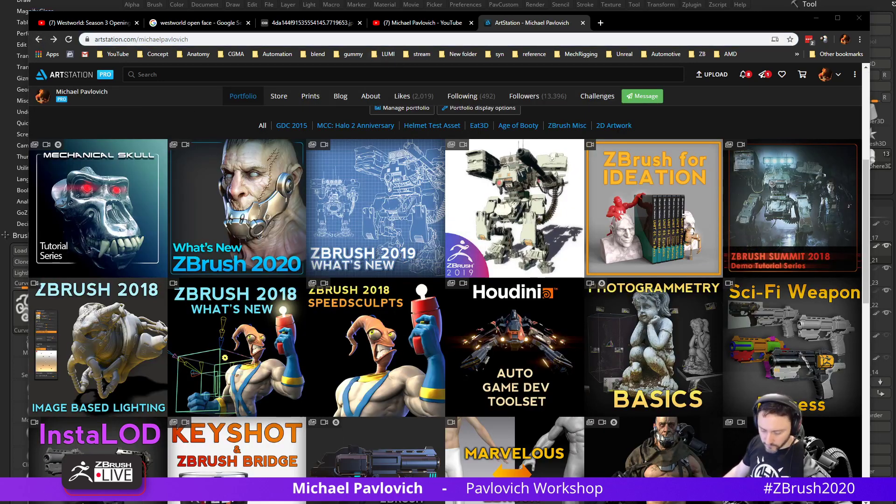
left_click(650, 5)
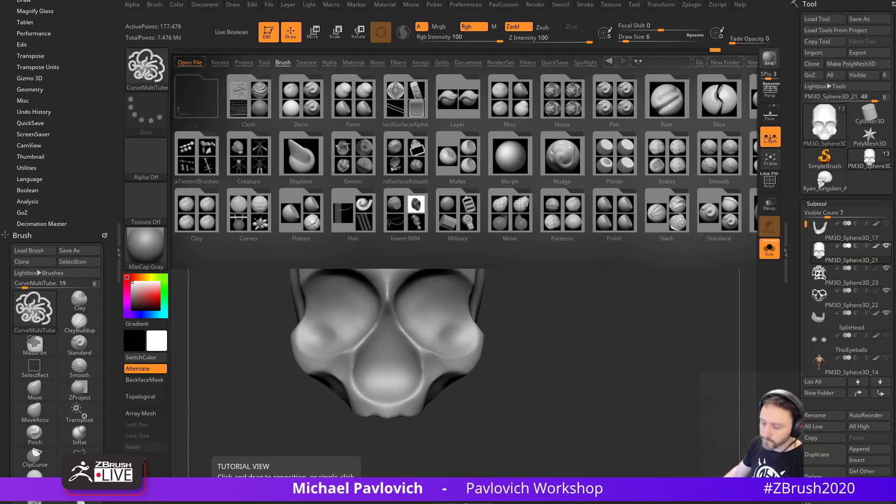
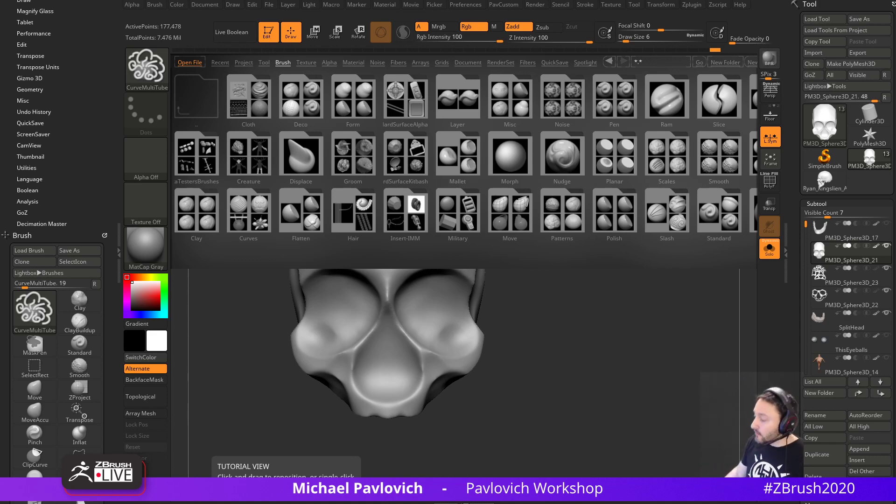
left_click(519, 430)
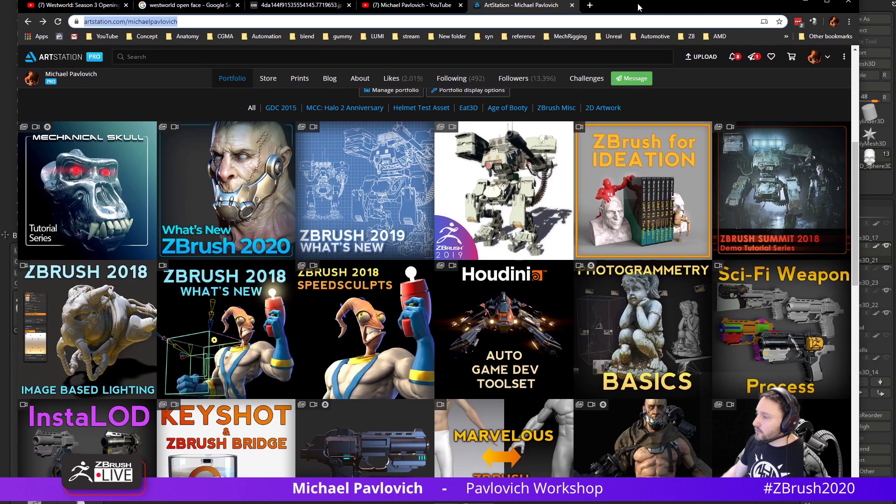
Open the ZBrush 2019 What's New artwork and examine its stylised non-photorealistic renders of the mech.
left_click(391, 182)
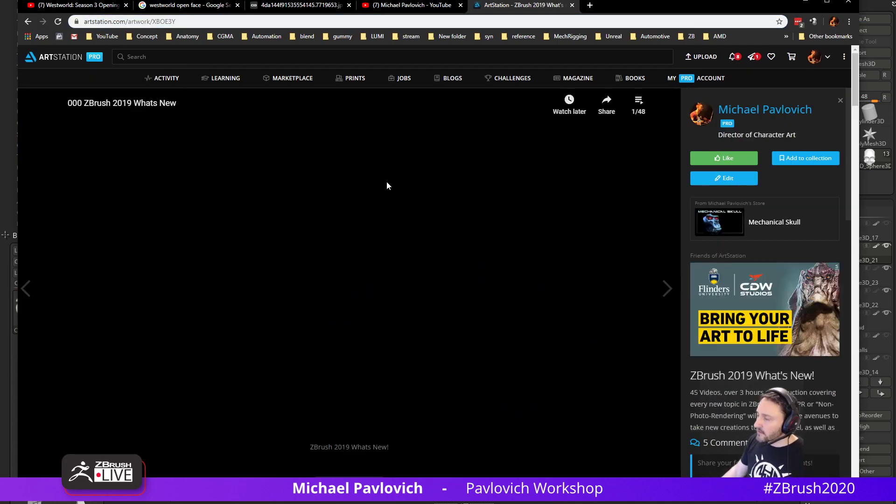
scroll(424, 229, "down", 8)
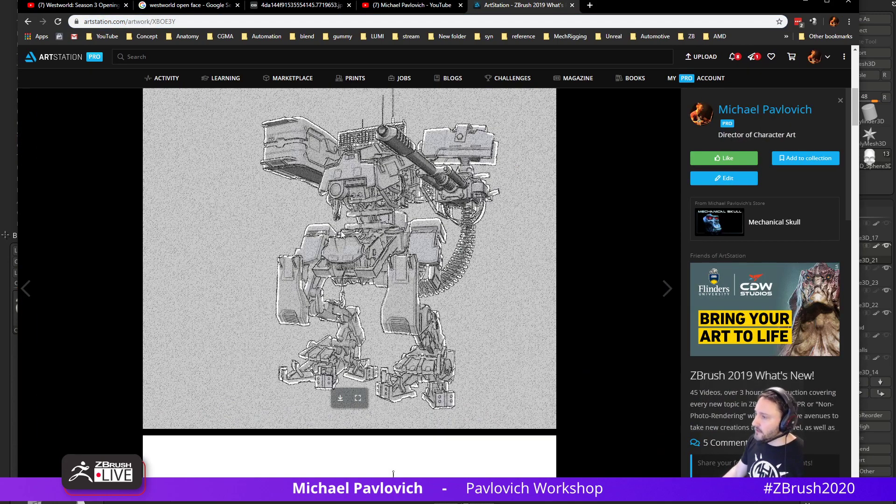
scroll(373, 233, "down", 6)
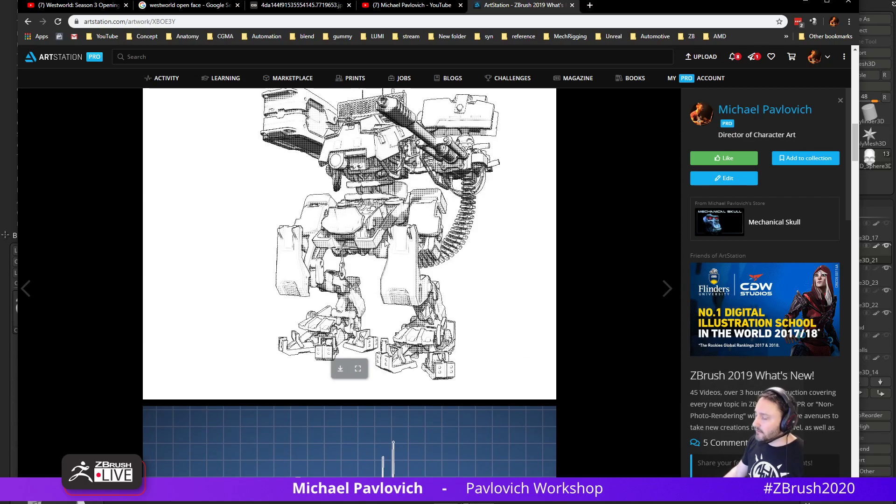
scroll(392, 259, "down", 20)
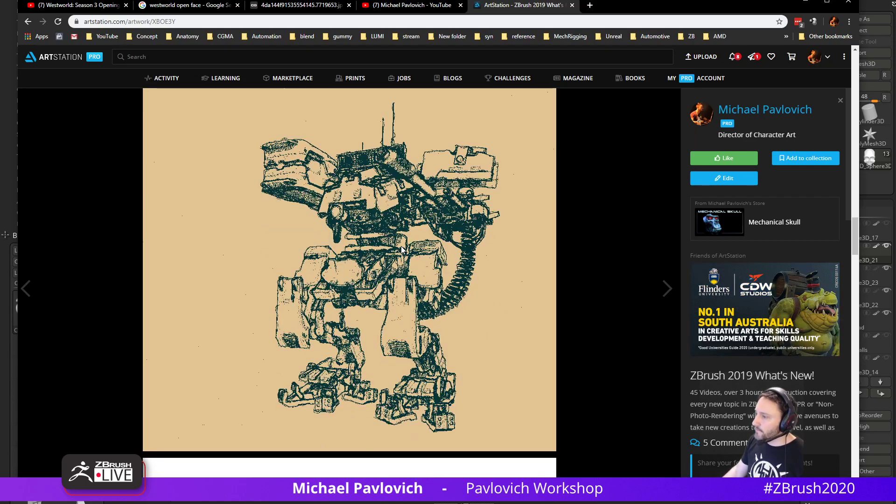
scroll(393, 255, "down", 5)
scroll(403, 277, "down", 10)
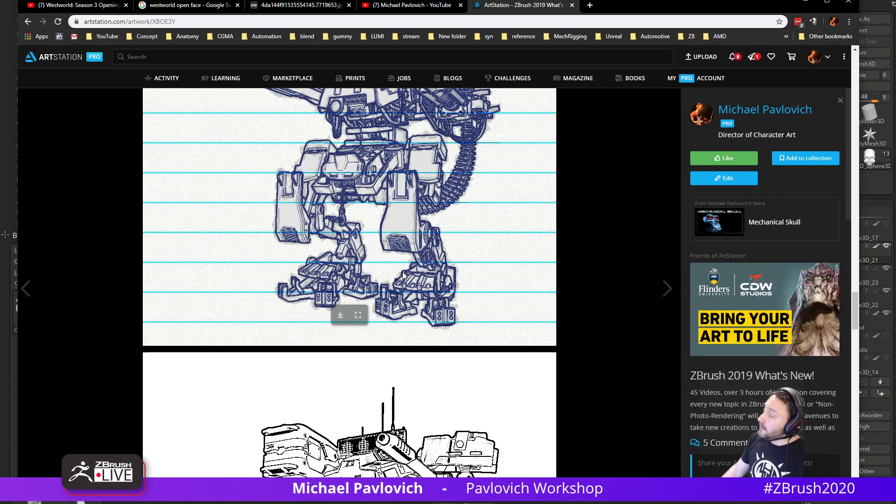
scroll(402, 276, "down", 15)
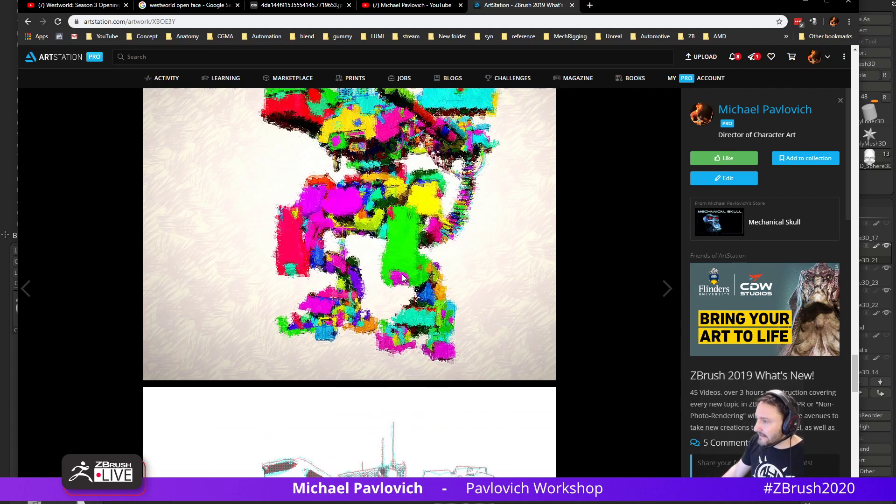
scroll(403, 279, "down", 6)
scroll(368, 311, "up", 20)
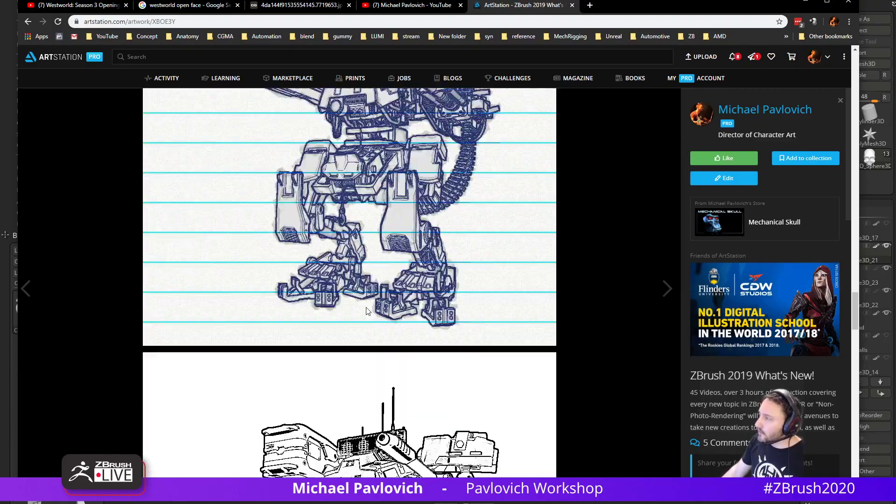
scroll(368, 311, "up", 20)
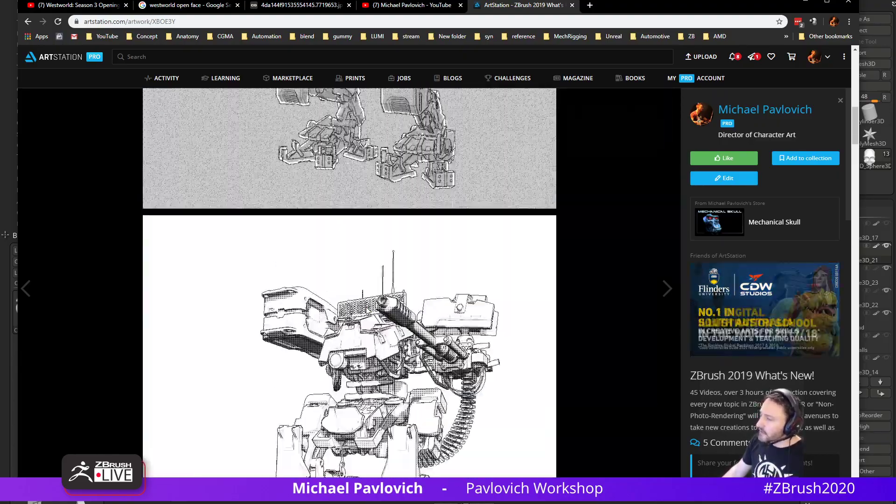
scroll(365, 306, "up", 10)
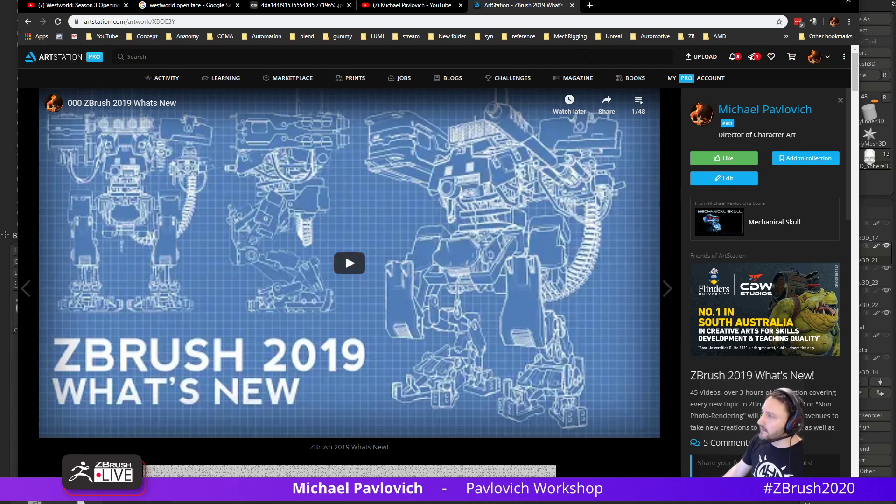
Switch to ZBrush, turn off Solo for the base skull, and show the eyeballs and lower jaw subtools.
key("alt+Tab")
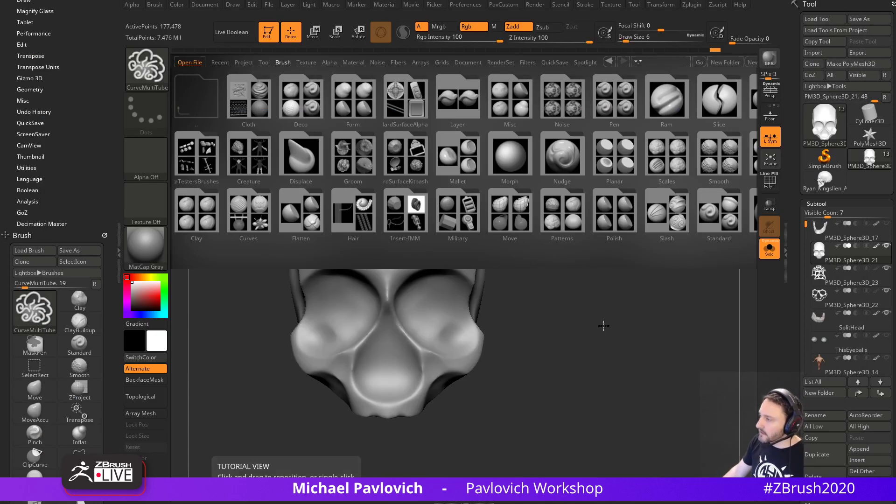
left_click_drag(668, 327, 690, 270)
left_click(770, 252)
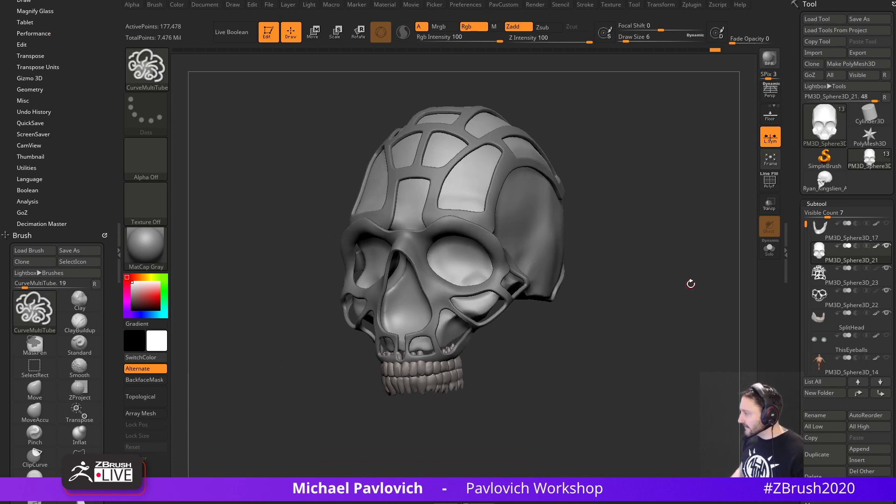
left_click(887, 336)
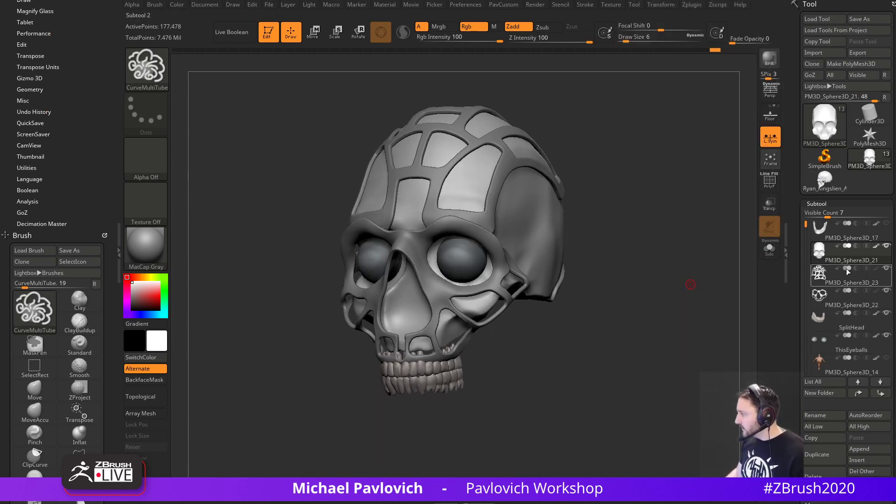
left_click(887, 223)
mouse_move(689, 269)
left_mouse_down()
mouse_move(718, 277)
mouse_move(703, 280)
mouse_move(700, 270)
left_mouse_up()
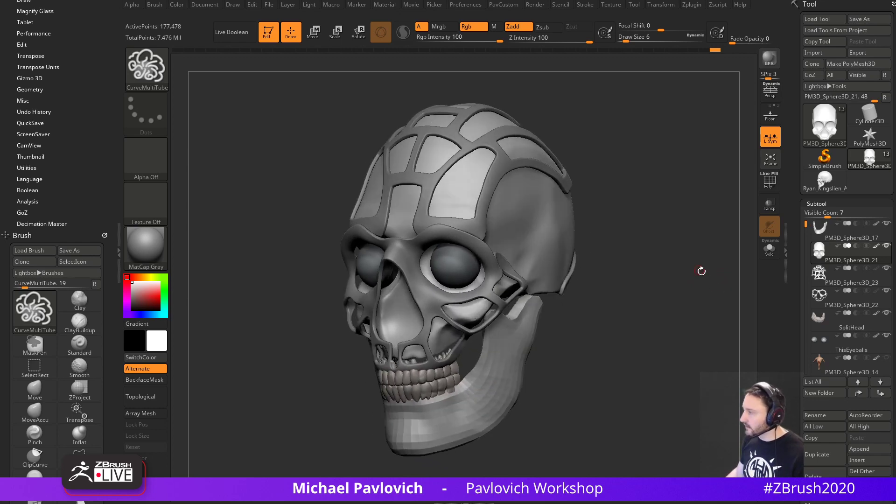
Compare the face skin subtools over the skull, hiding Recovered_Tool and showing the opposite half-face, Recovered_Tool1.
left_click_drag(805, 225, 809, 297)
left_click(887, 291)
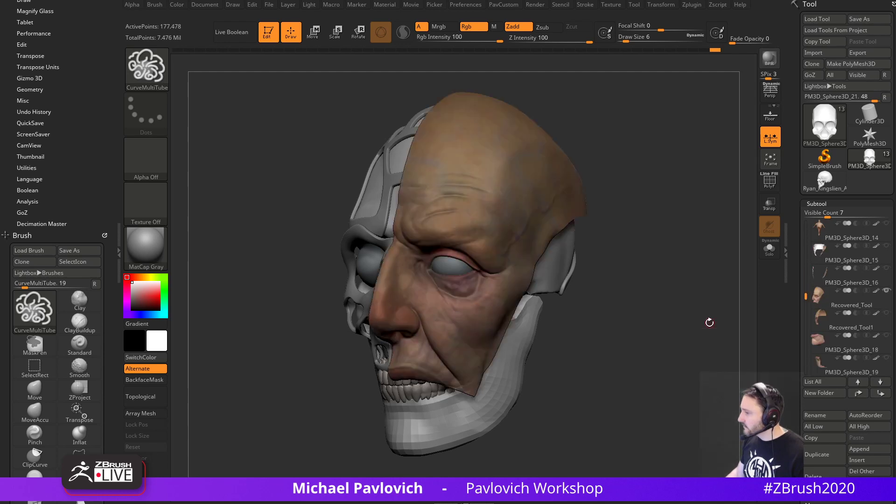
left_click(887, 291)
left_click(888, 313)
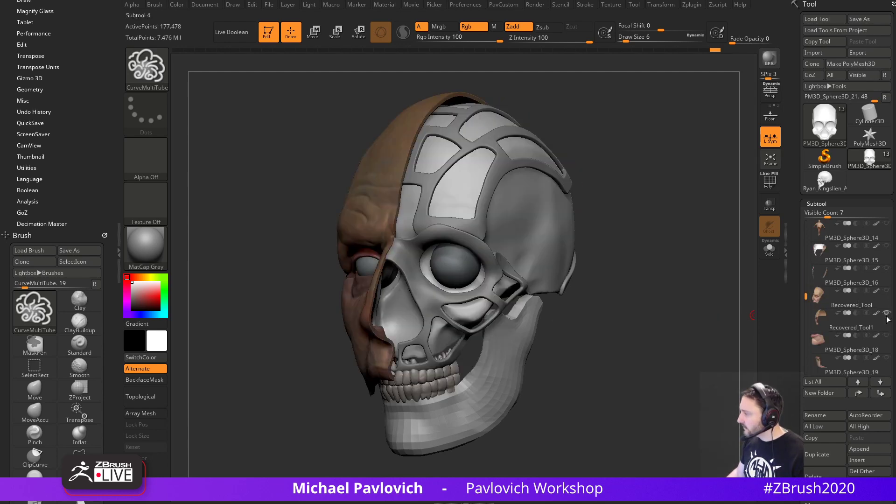
scroll(880, 326, "down", 2)
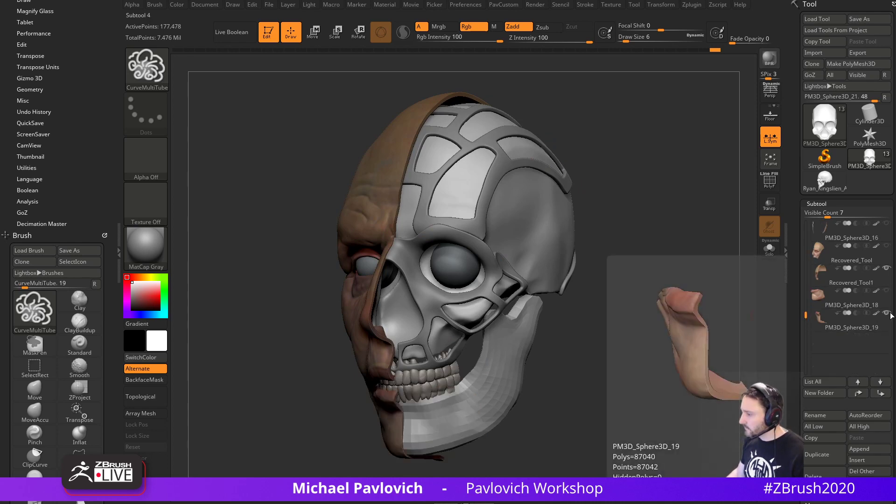
left_click_drag(672, 320, 634, 324)
Turn on perspective, frame the half-skinned skull in a three-quarter view, and render it with BPR.
left_click(770, 91)
left_click_drag(675, 197, 682, 173)
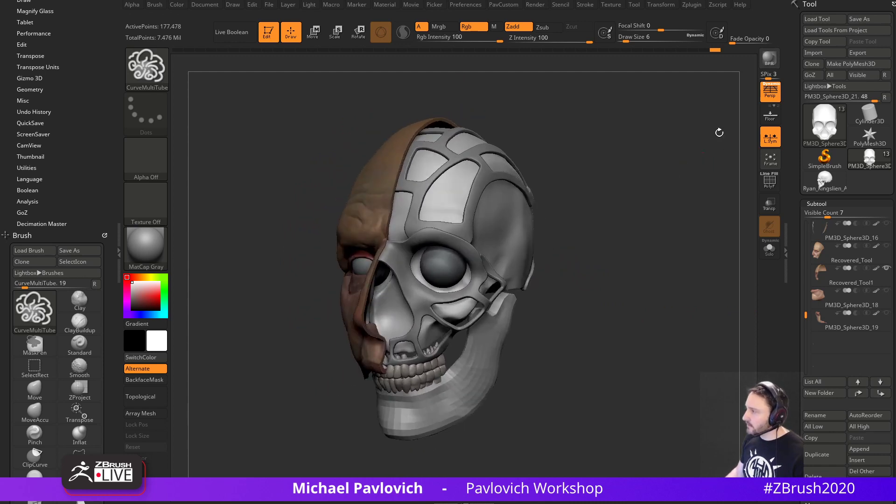
left_click(770, 59)
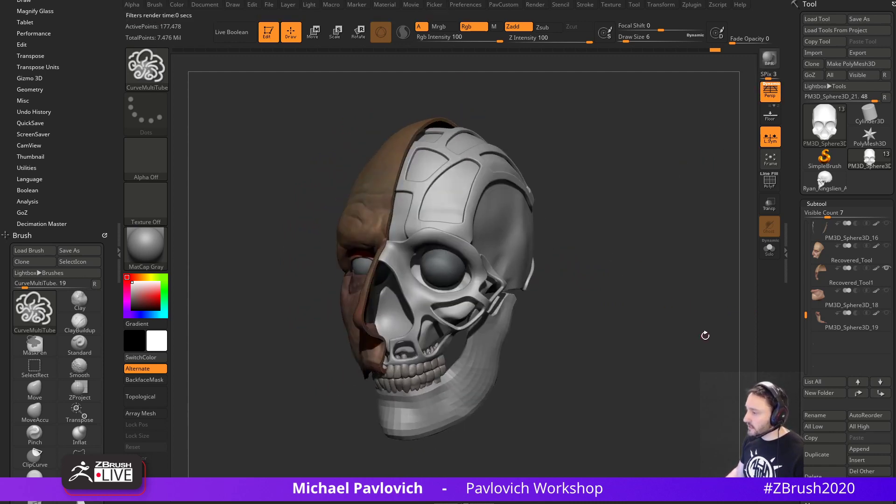
Set the BPR shadow GStrength to about 0.59 and Angle to about 3.8, and re-render the skull.
left_click(537, 5)
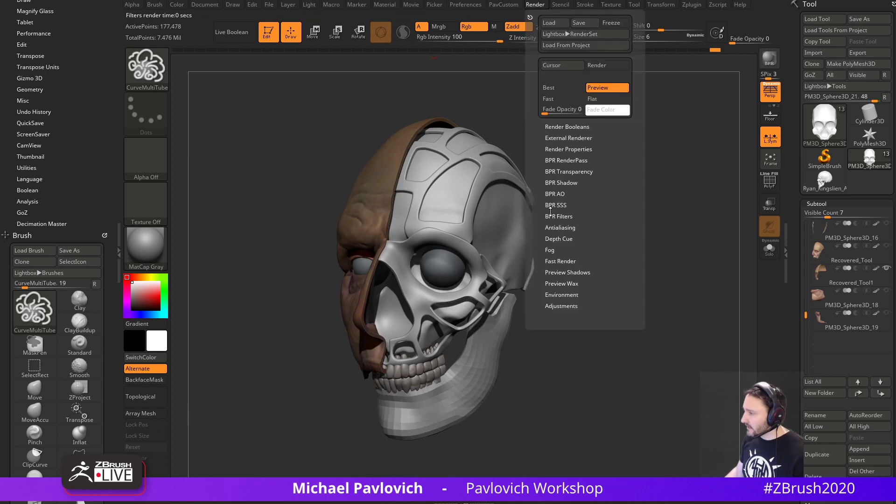
left_click(562, 182)
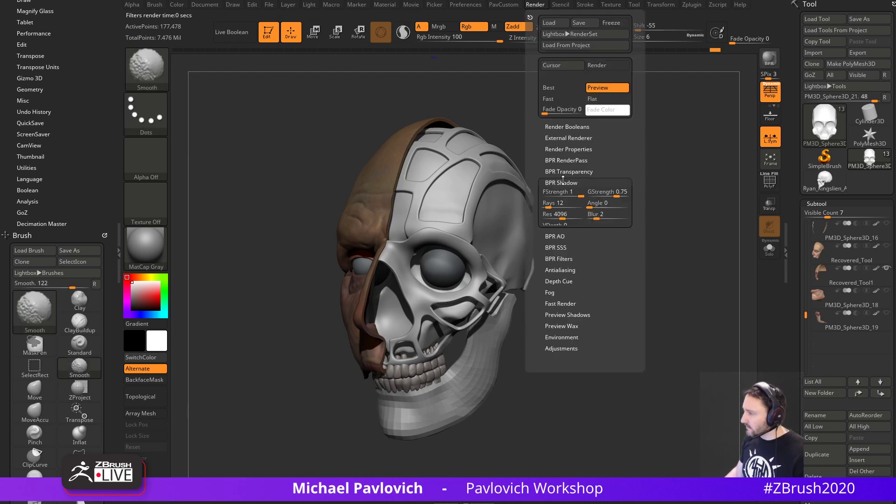
left_click(611, 195)
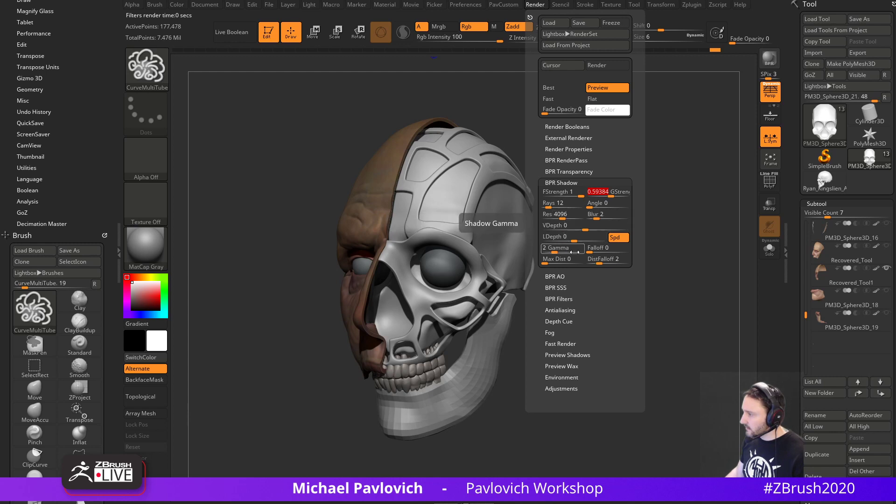
left_click(593, 204)
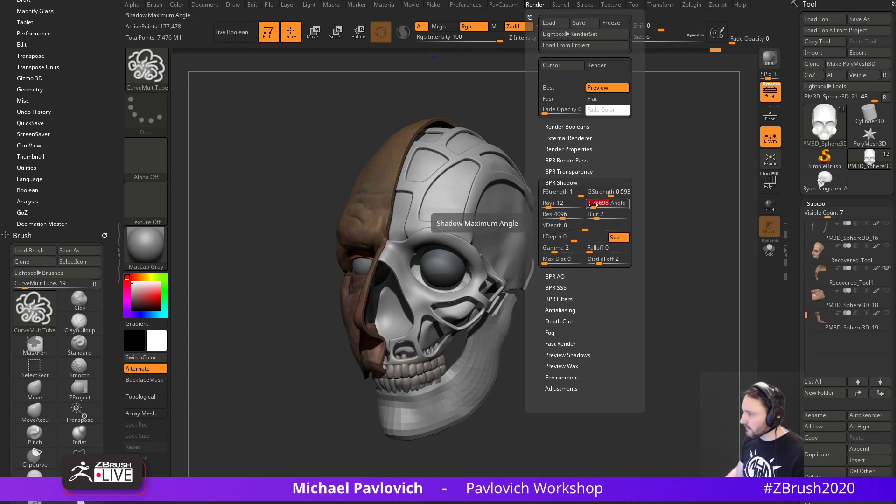
key("shift+r")
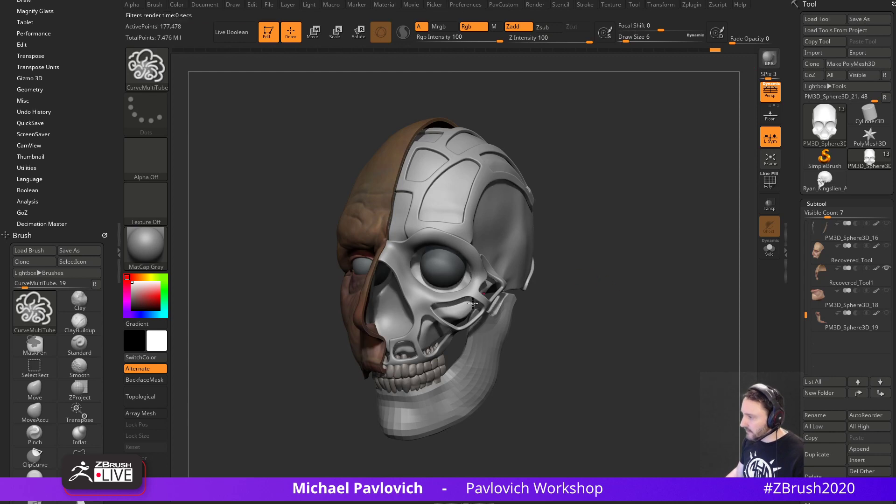
left_click(536, 6)
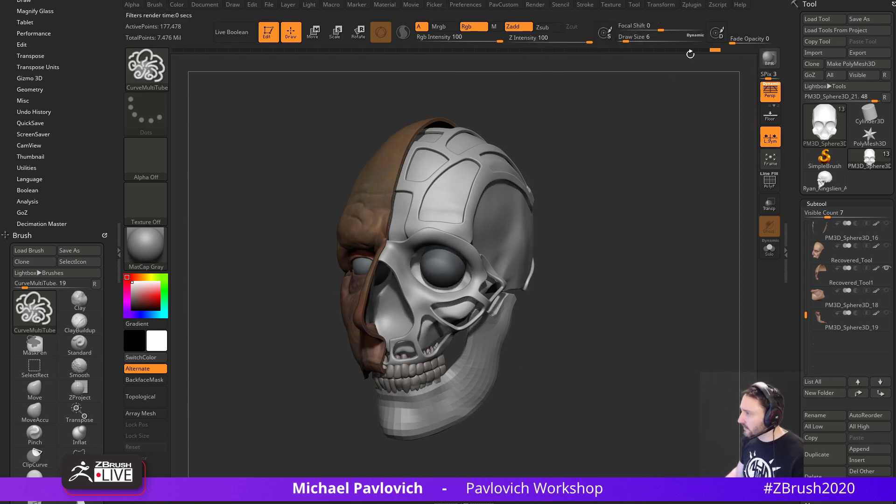
key("shift+r")
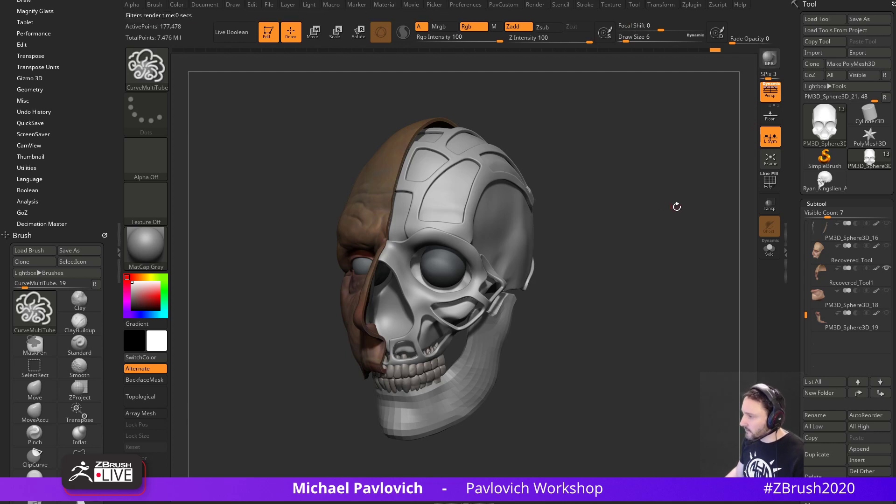
Capture a screen region around the rendered skull, switch to Photoshop, and enlarge its window.
mouse_move(841, 178)
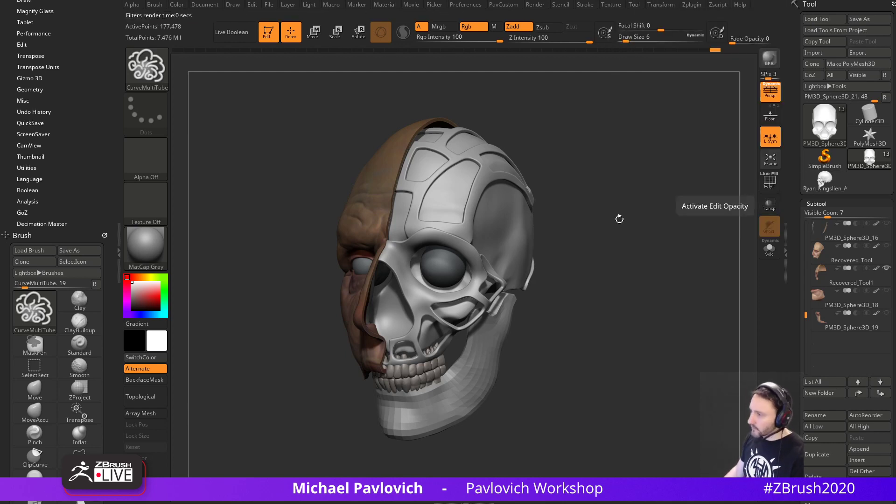
key("Print")
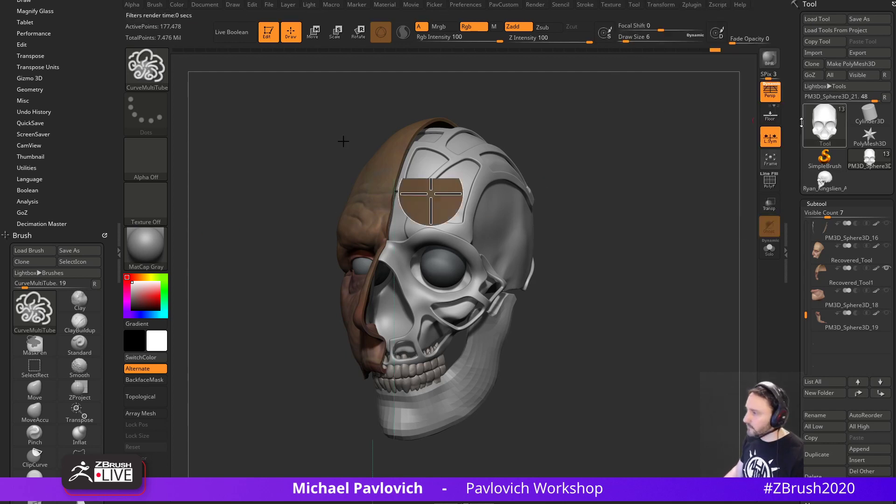
left_click_drag(310, 98, 571, 470)
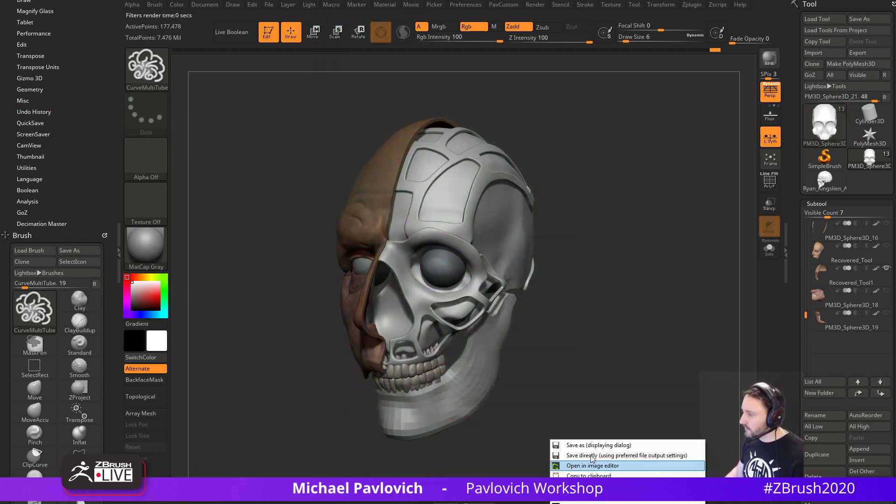
key("alt+Tab")
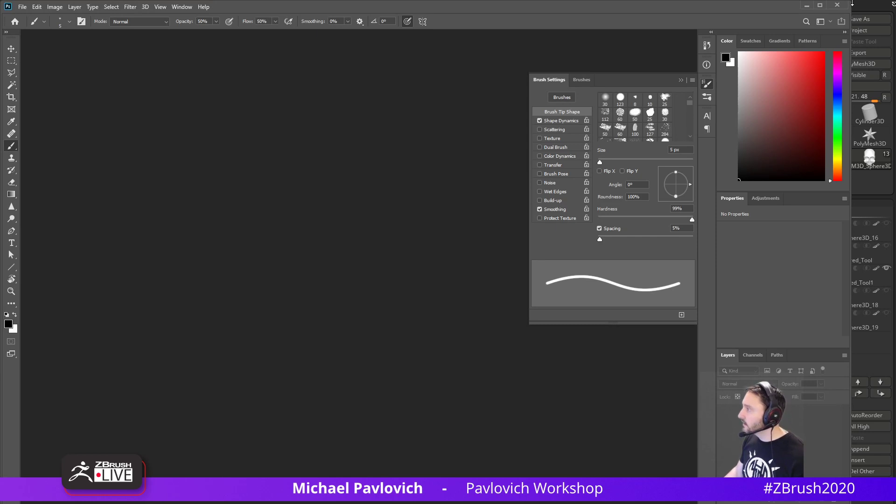
left_click_drag(852, 3, 895, 0)
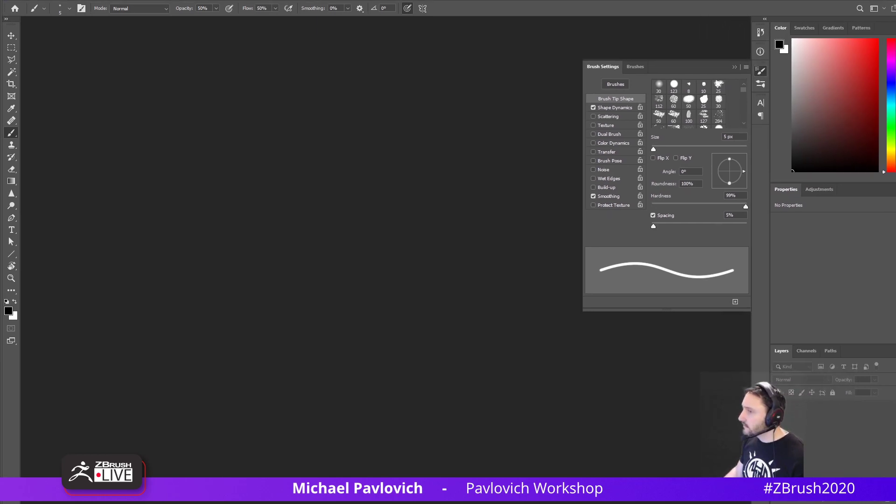
Create a new document at the captured image's size and paste the skull render into it.
left_click(734, 67)
key("ctrl+n")
key("Return")
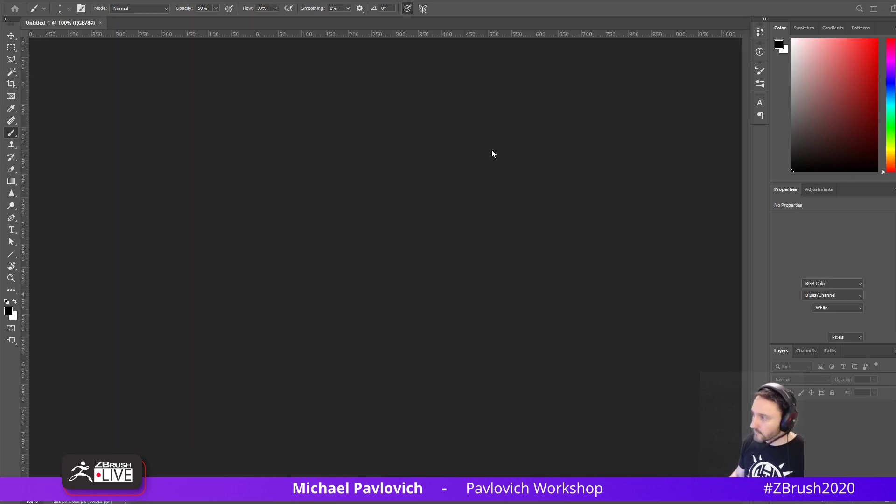
key("ctrl+v")
Lower the pasted skull layer's opacity to 32% and add an empty layer above it for sketching.
left_click(874, 379)
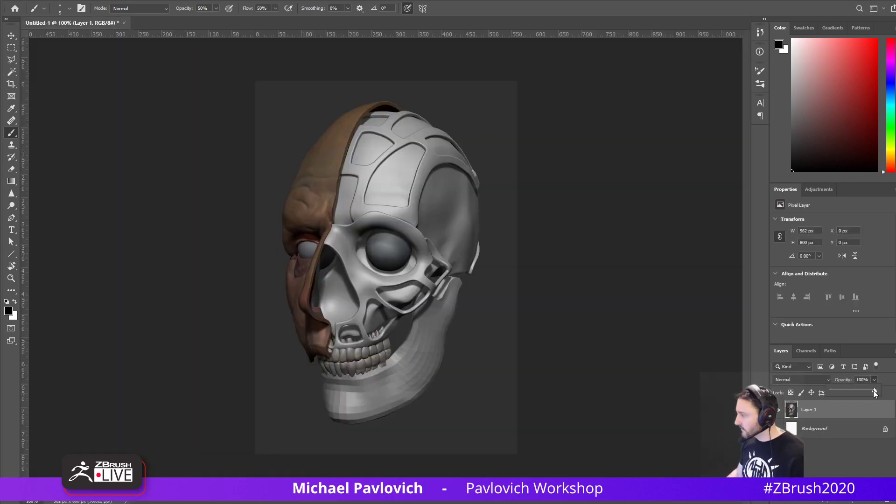
left_click_drag(877, 390, 847, 398)
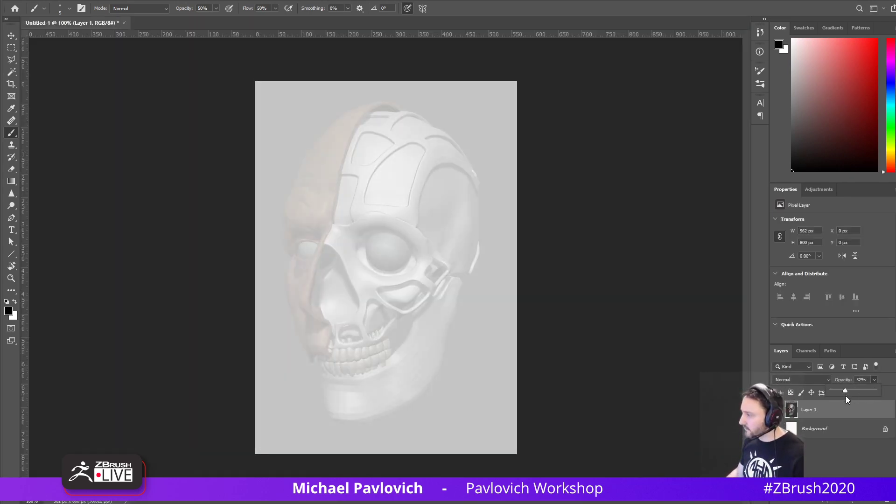
left_click(874, 501)
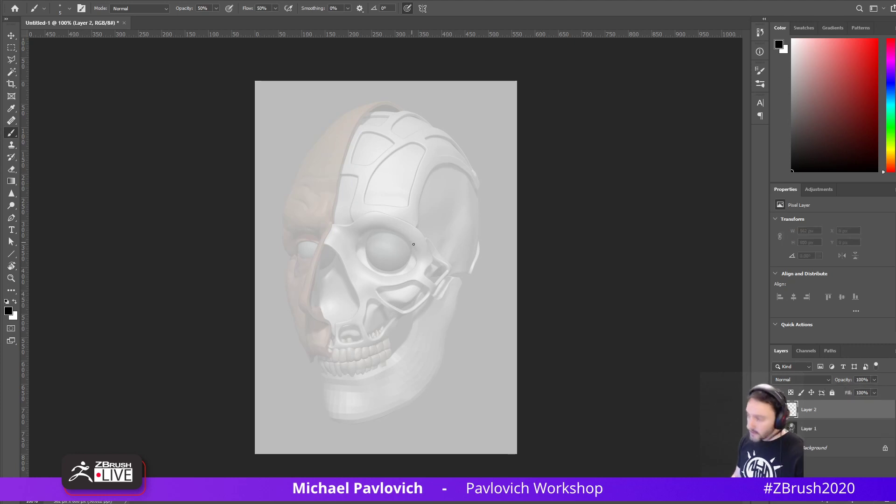
mouse_move(401, 221)
left_mouse_down()
mouse_move(444, 204)
mouse_move(515, 253)
left_mouse_up()
key("ctrl+z")
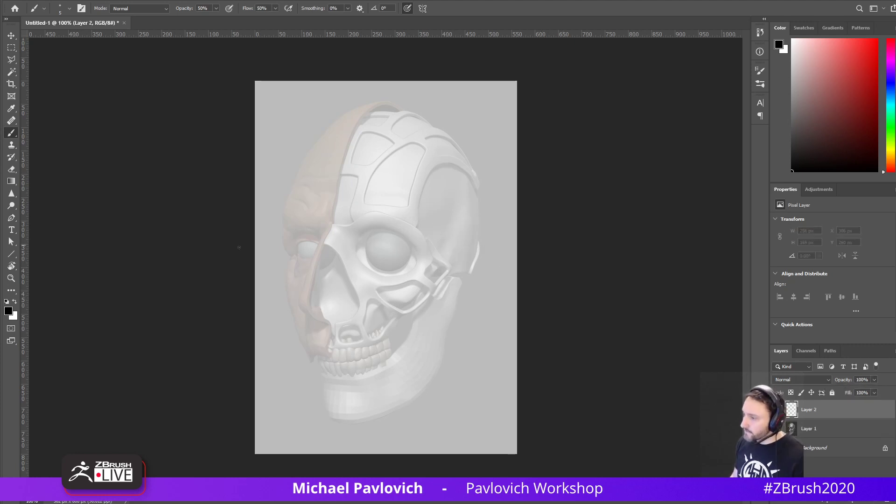
Set the foreground colour to a muted blue-violet.
left_click(10, 312)
left_click(379, 80)
left_click(318, 105)
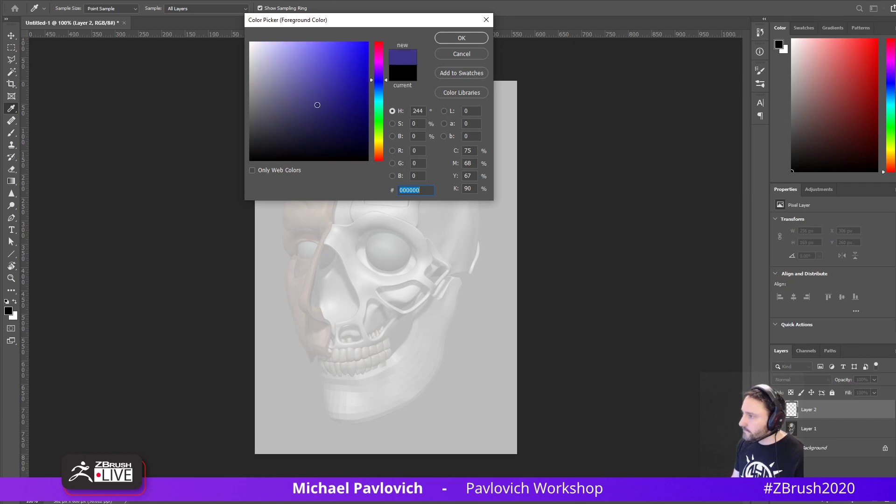
mouse_move(317, 105)
left_mouse_down()
mouse_move(306, 104)
mouse_move(310, 72)
left_mouse_up()
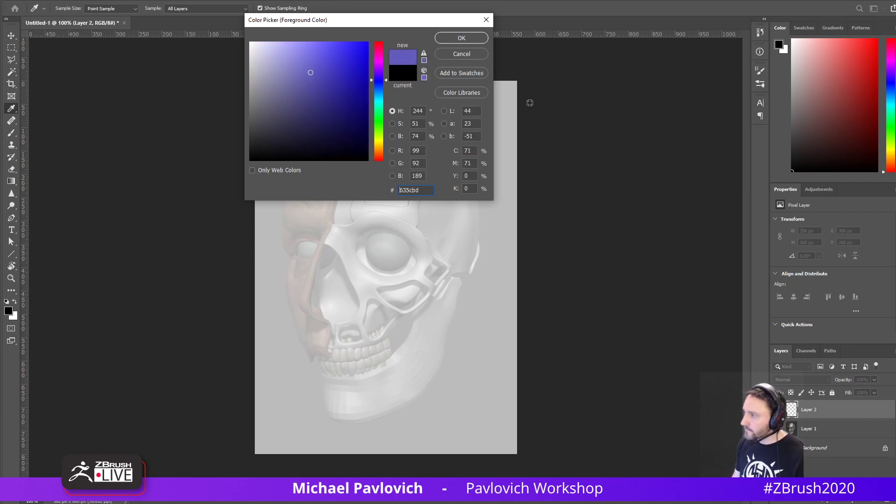
type("#3")
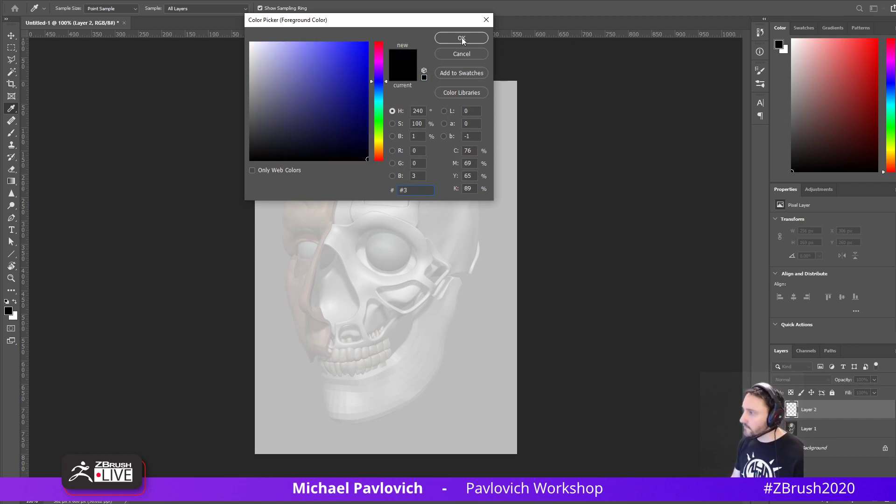
left_click_drag(303, 82, 302, 71)
left_click(466, 41)
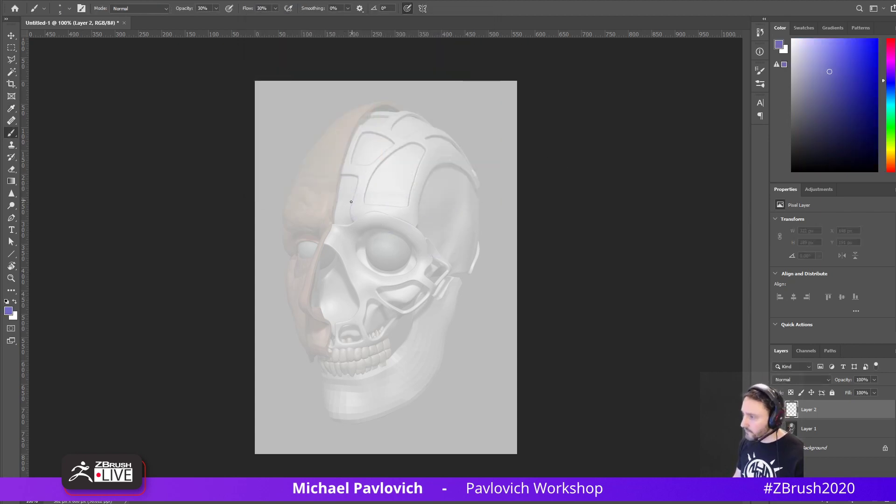
Enlarge the brush to 9 px and sketch diagonal muscle strokes in the cheek opening beside the upper teeth.
right_click_drag(346, 216, 340, 220, "alt")
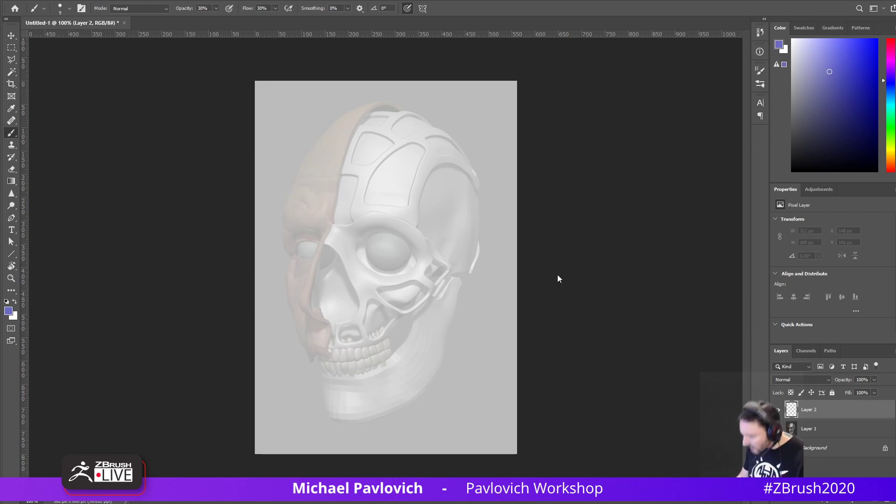
left_click(397, 295)
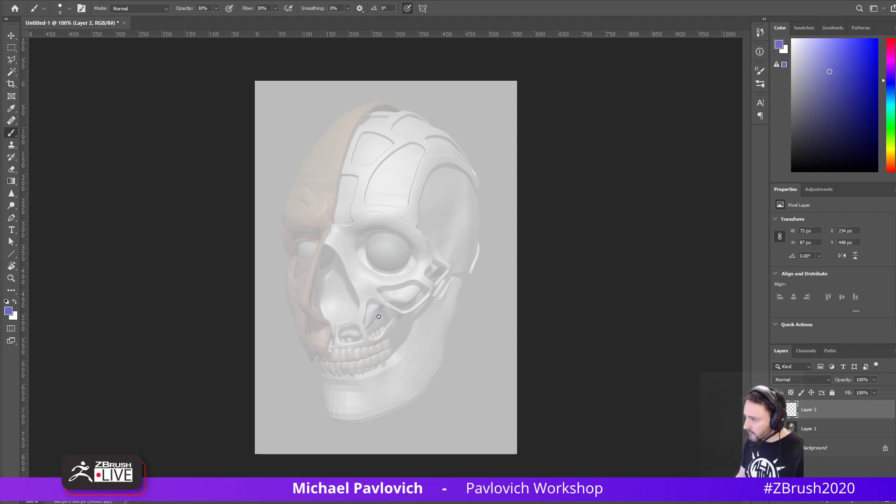
left_click_drag(386, 306, 377, 335)
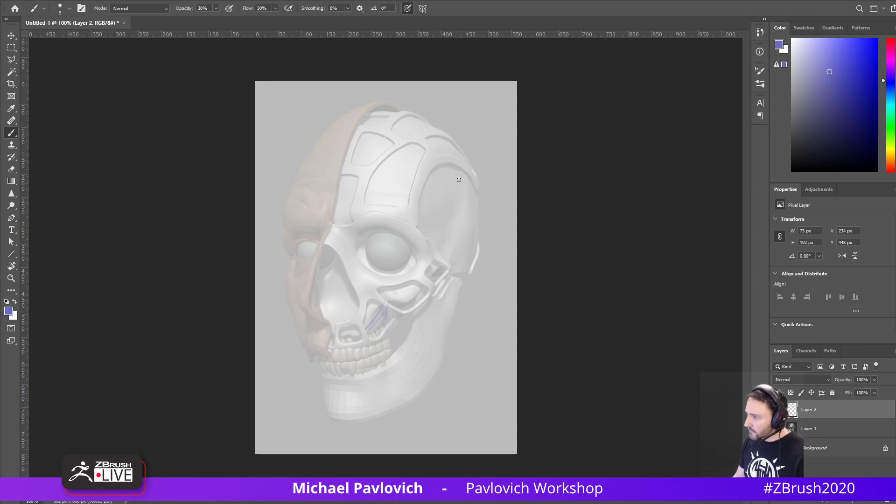
mouse_move(389, 184)
left_mouse_down()
mouse_move(381, 174)
mouse_move(421, 197)
mouse_move(436, 227)
left_mouse_up()
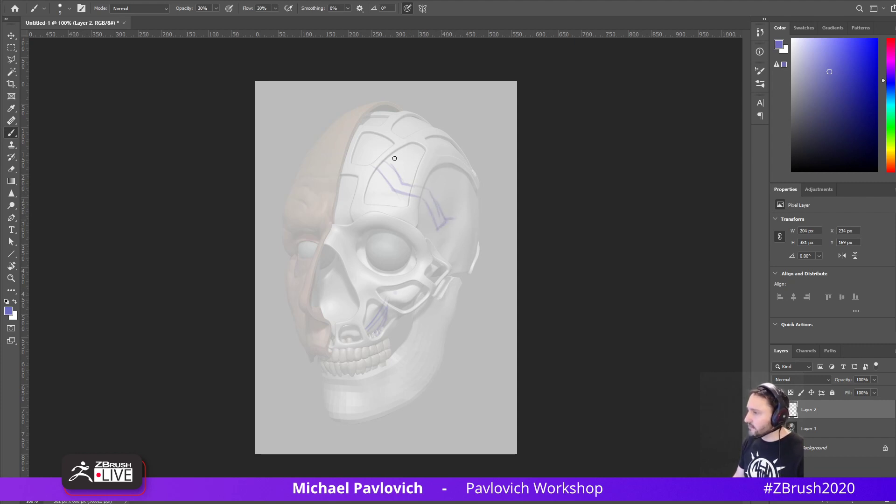
left_click_drag(355, 151, 404, 176)
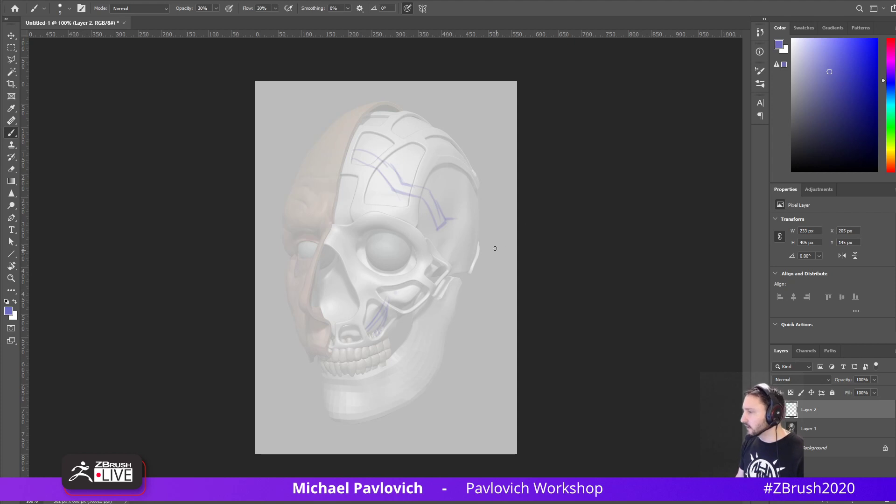
key("e")
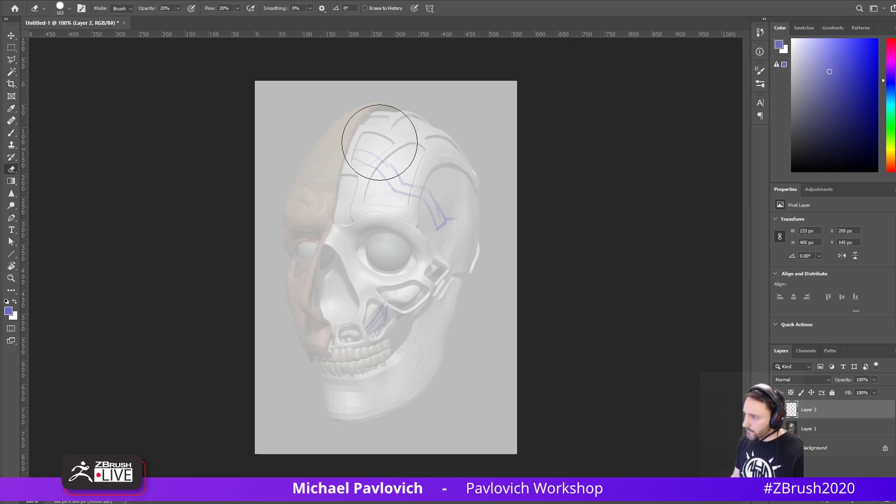
key("4")
left_click_drag(372, 162, 473, 223)
key("b")
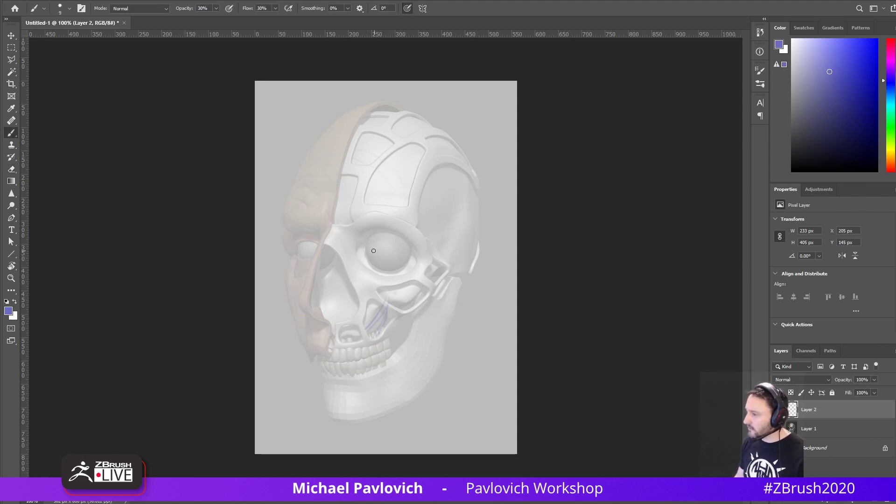
Sketch the eyelids and irises of both eyes and the outer contour of the near eye socket.
mouse_move(366, 245)
left_mouse_down()
mouse_move(400, 251)
mouse_move(370, 246)
left_mouse_up()
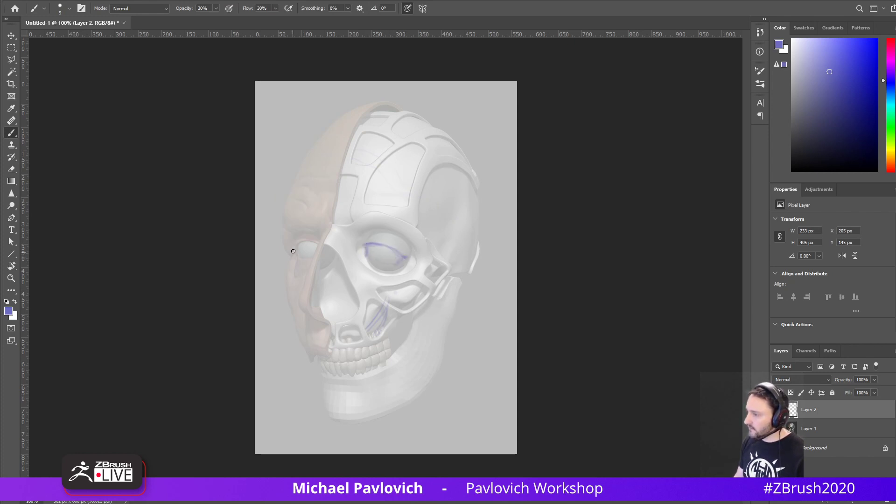
left_click_drag(300, 256, 299, 247)
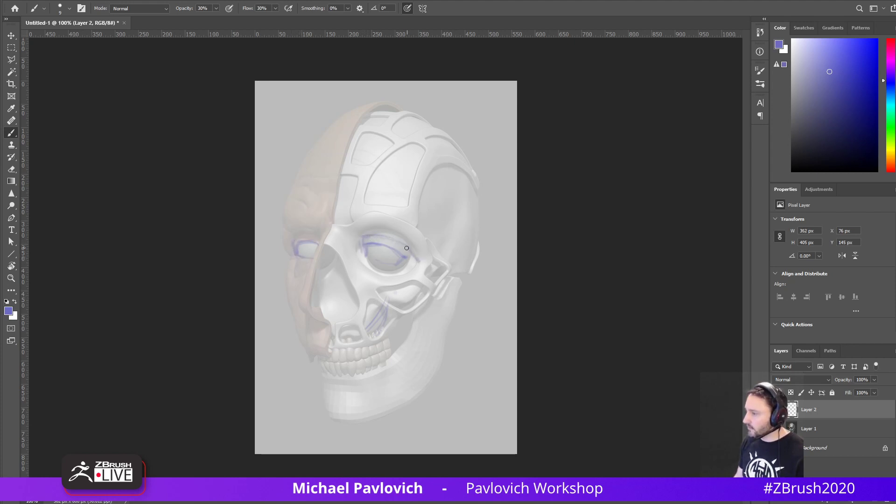
left_click_drag(407, 248, 431, 260)
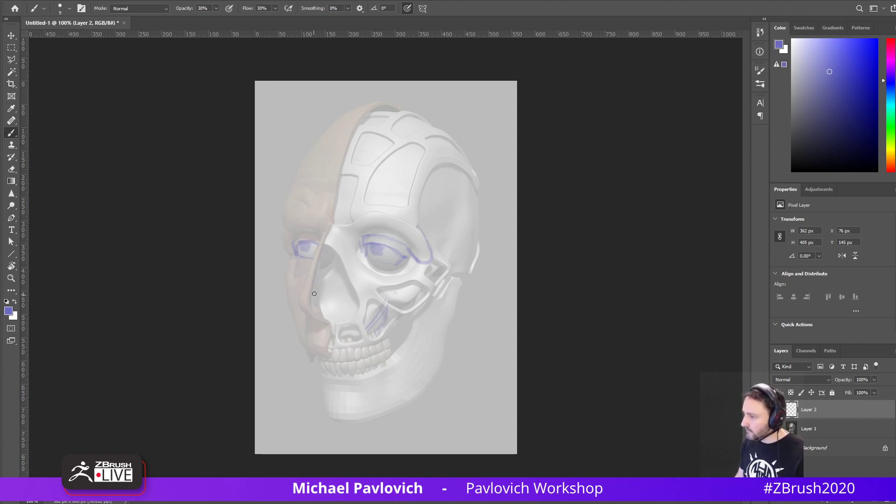
Sketch the nose bridge, the lips over the teeth, and the chin contour.
left_click_drag(336, 232, 353, 252)
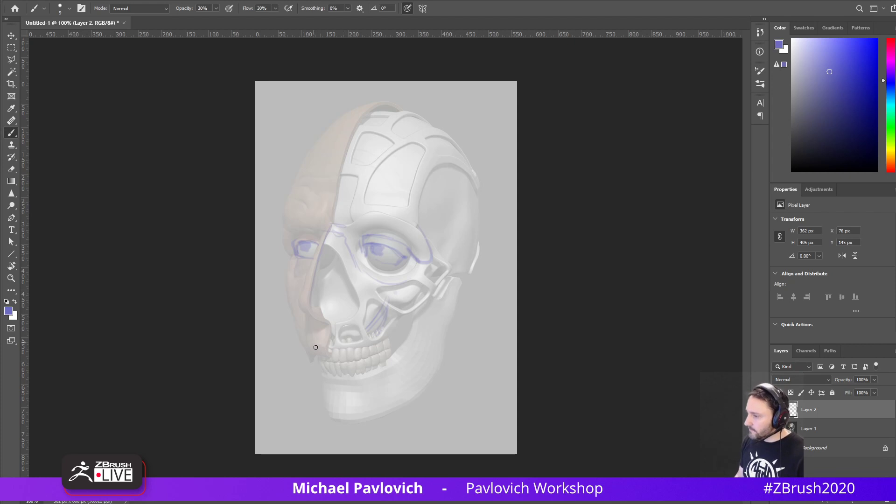
mouse_move(317, 355)
left_mouse_down()
mouse_move(377, 357)
mouse_move(339, 367)
left_mouse_up()
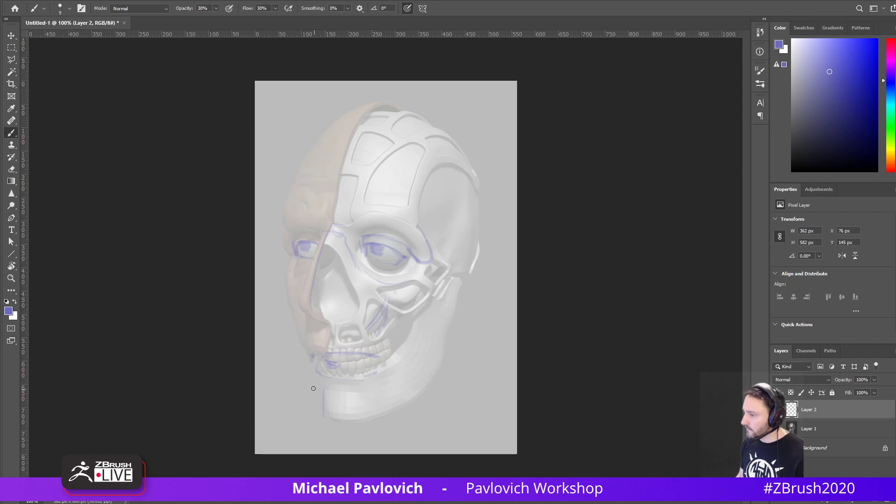
mouse_move(305, 354)
left_mouse_down()
mouse_move(318, 393)
mouse_move(349, 421)
left_mouse_up()
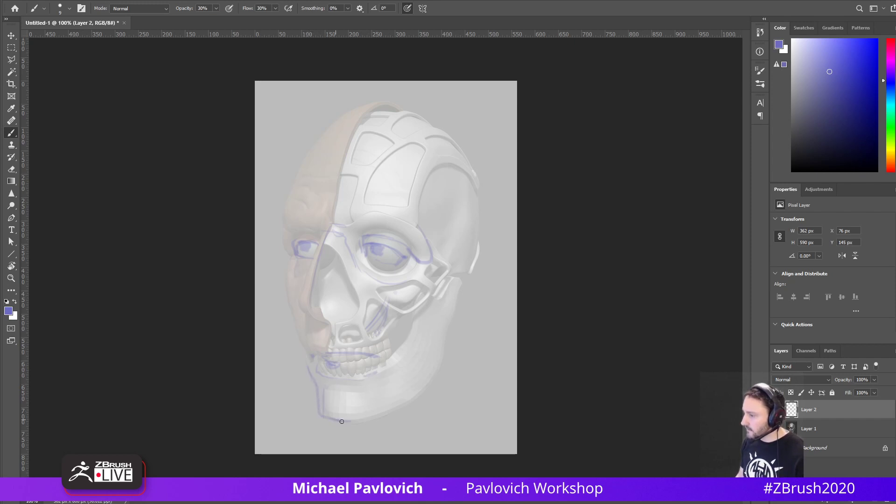
Fade the skull render on Layer 1 further and make Layer 2 active again for sketching.
left_click(836, 429)
left_click(875, 380)
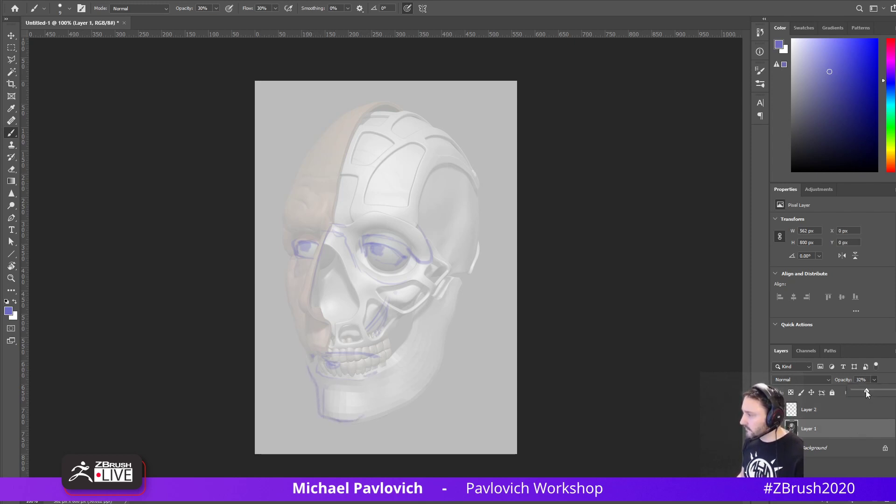
left_click_drag(867, 390, 860, 390)
left_click(814, 410)
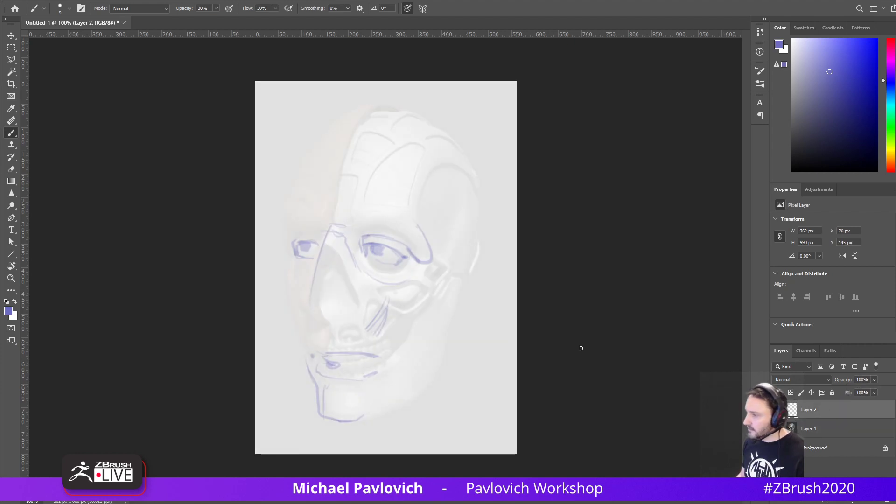
Sketch the far-side face outline from the forehead past the brow and cheekbone to the jaw.
left_click_drag(284, 242, 291, 180)
left_click_drag(288, 255, 284, 290)
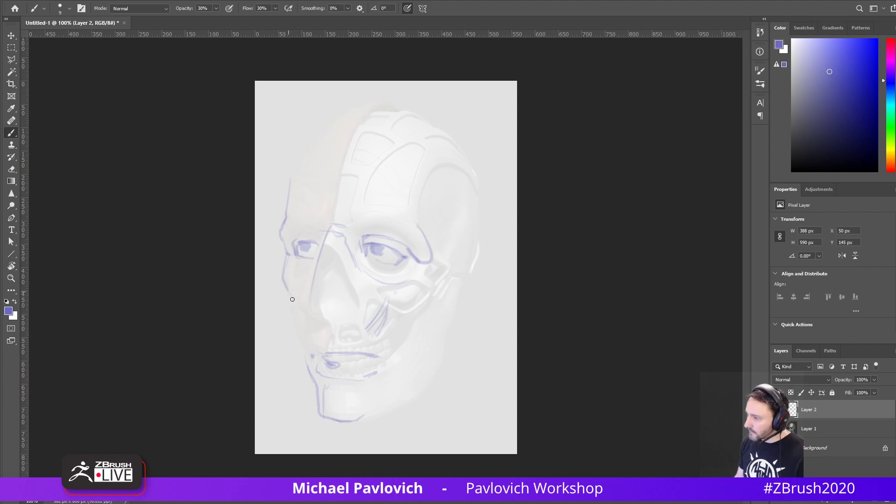
left_click_drag(298, 330, 308, 362)
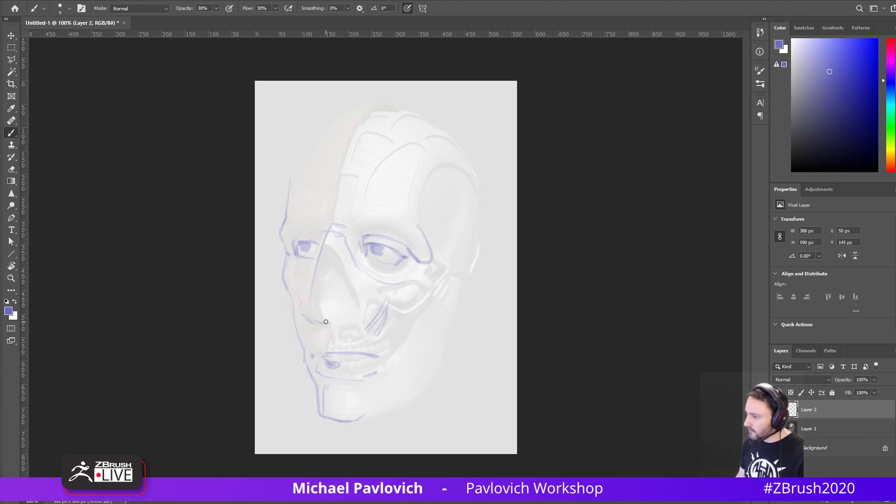
Sketch the nose tip, nostrils and bridge planes, hatch both eyebrows, and outline the forehead.
left_click_drag(326, 322, 358, 313)
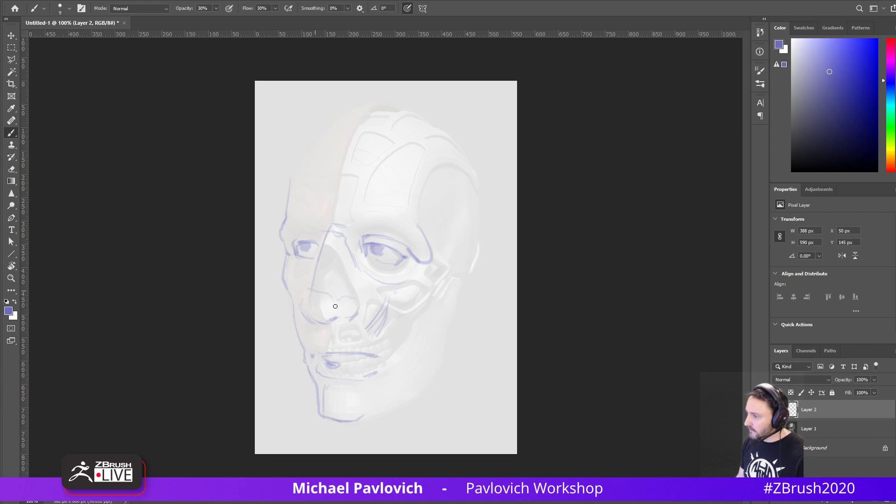
left_click_drag(324, 230, 324, 242)
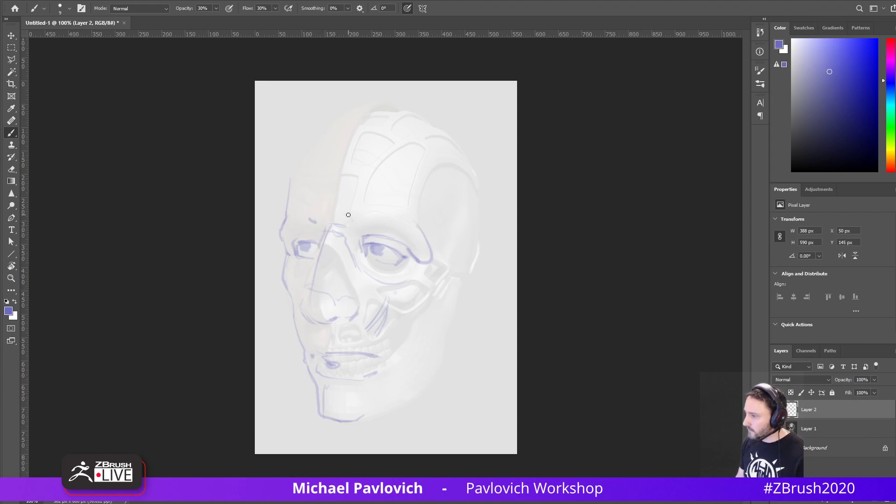
mouse_move(348, 215)
left_mouse_down()
mouse_move(353, 228)
mouse_move(351, 214)
mouse_move(376, 204)
mouse_move(358, 221)
mouse_move(379, 206)
mouse_move(421, 220)
mouse_move(305, 223)
mouse_move(322, 210)
mouse_move(292, 206)
mouse_move(364, 124)
left_mouse_up()
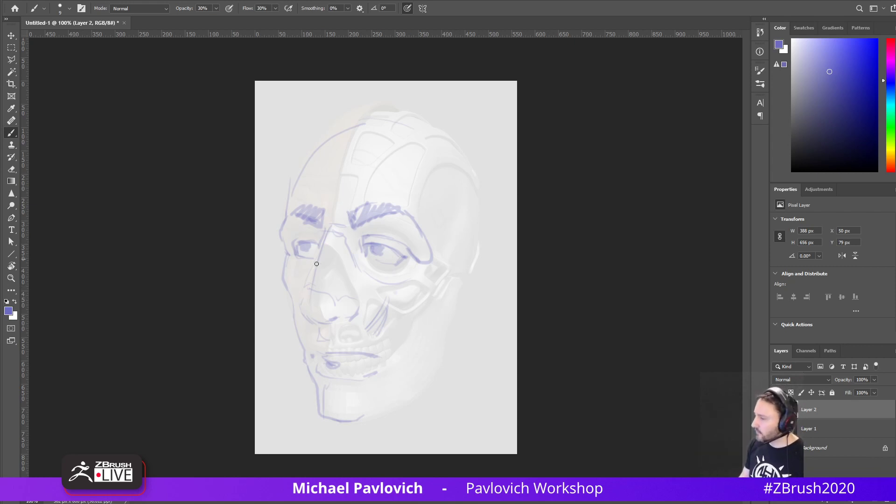
left_click_drag(310, 267, 303, 304)
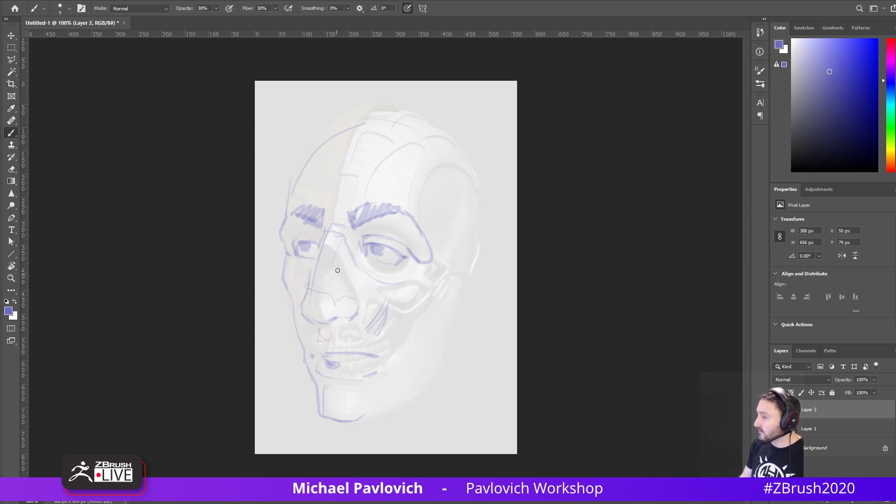
left_click_drag(338, 235, 340, 257)
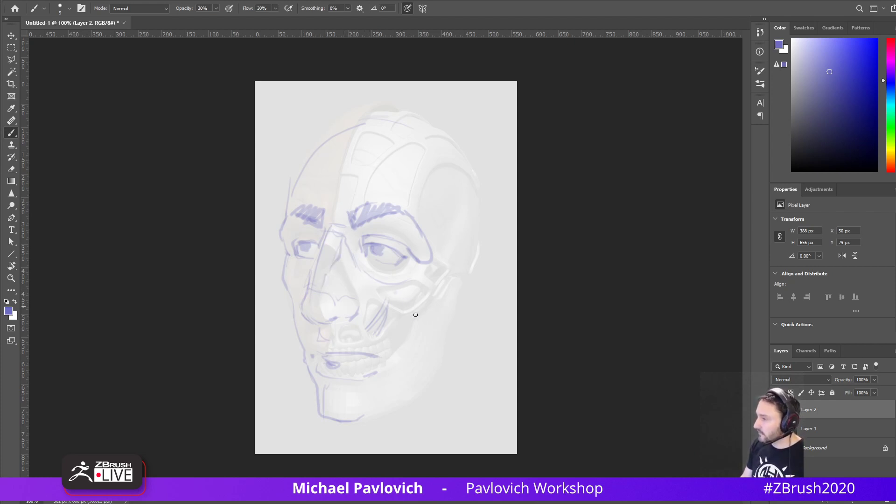
Sketch the near cheekbone and temple contours, and darken and extend the lip and lower-mouth lines.
mouse_move(379, 307)
left_mouse_down()
mouse_move(414, 313)
mouse_move(449, 263)
left_mouse_up()
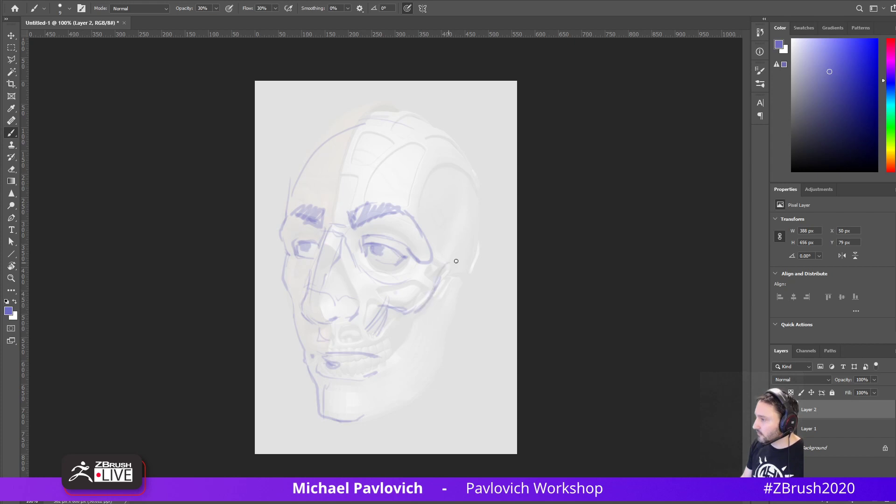
left_click_drag(414, 219, 418, 181)
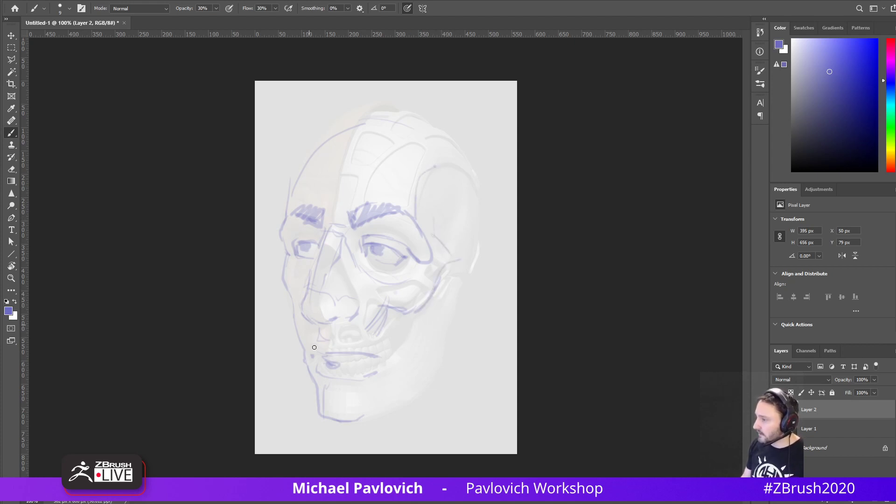
left_click_drag(310, 351, 376, 362)
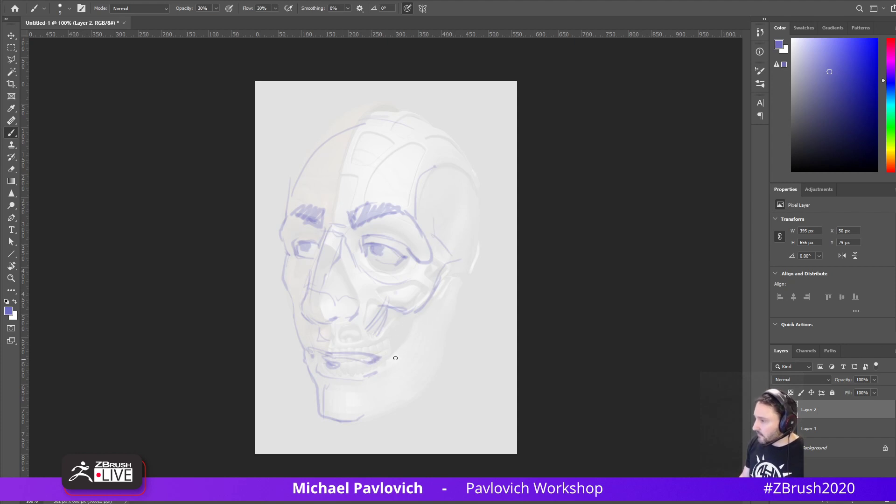
left_click_drag(390, 358, 385, 377)
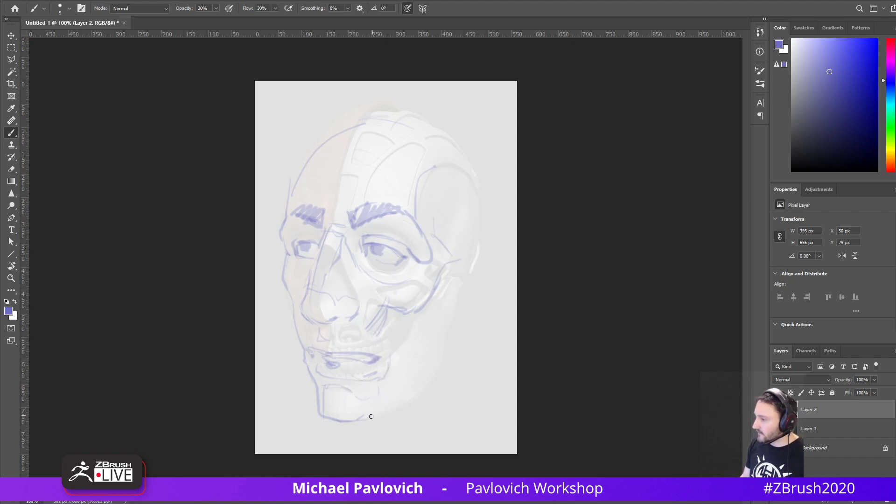
Sketch the near-side jawline from the chin along the lower jaw and up toward the ear.
left_click_drag(371, 416, 438, 389)
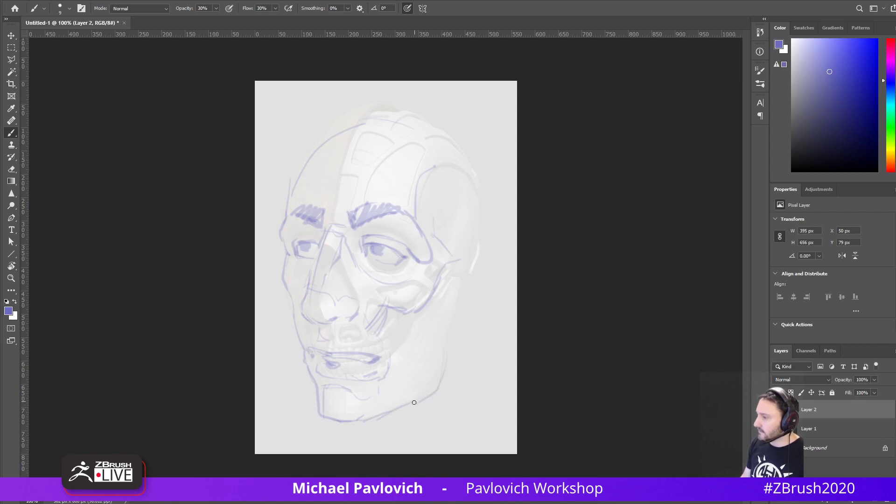
mouse_move(396, 411)
left_mouse_down()
mouse_move(436, 386)
mouse_move(462, 273)
left_mouse_up()
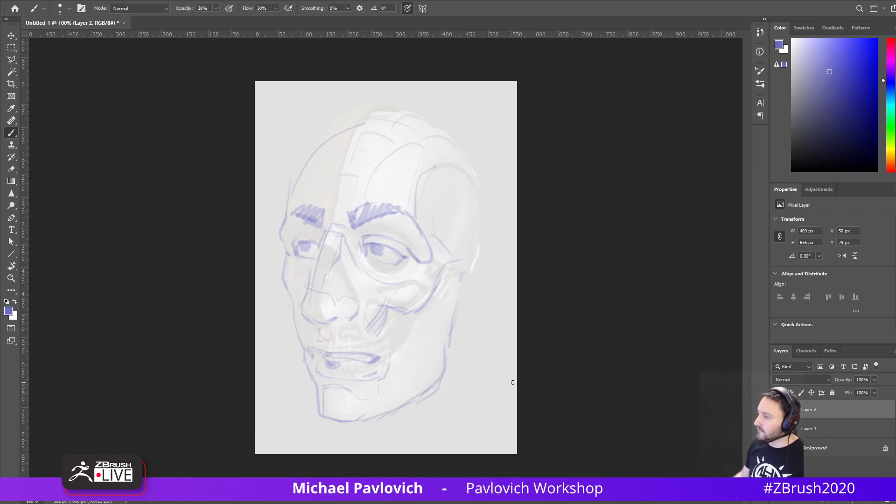
Switch to the YouTube channel in the browser and open the Livestream Full Episodes playlist.
key("alt+Tab")
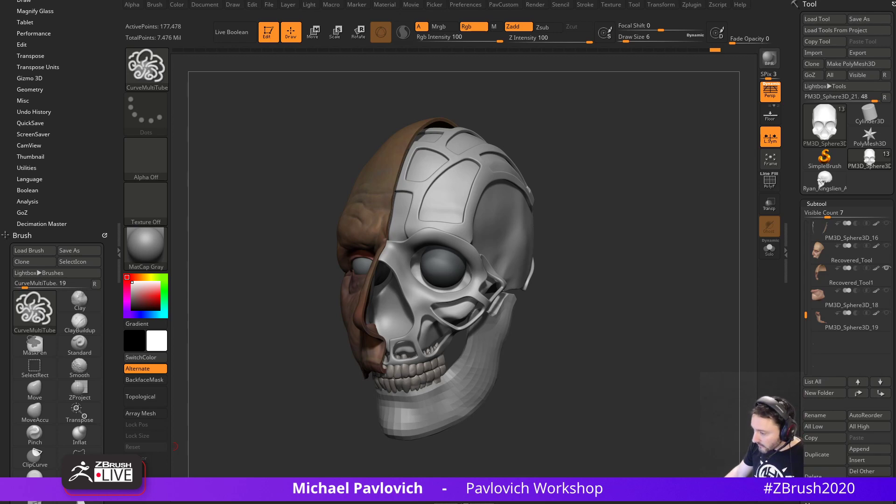
key("alt+Tab")
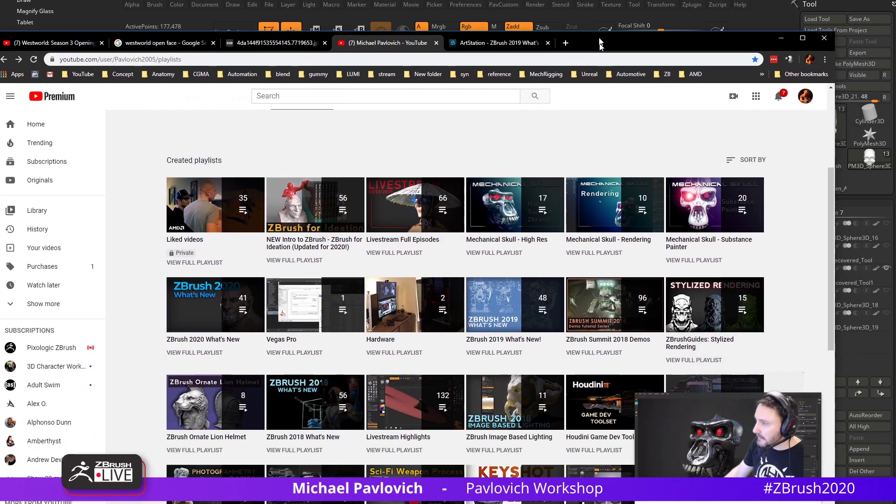
scroll(372, 344, "up", 4)
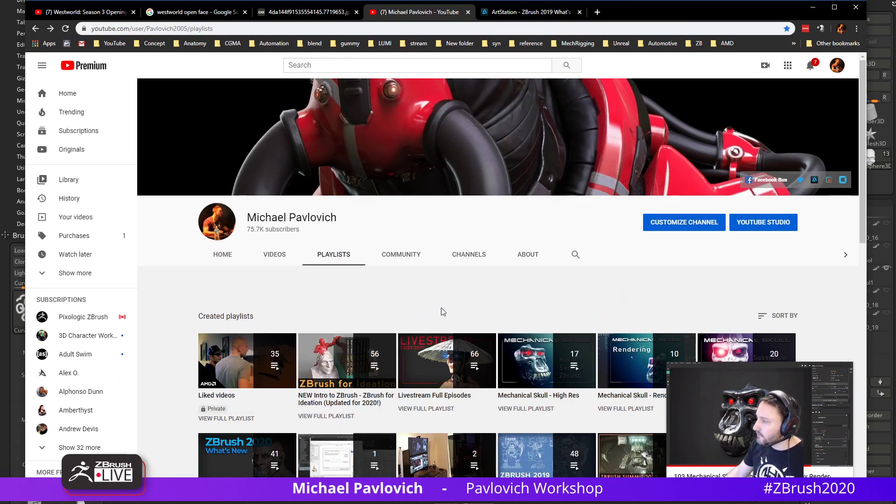
left_click(844, 374)
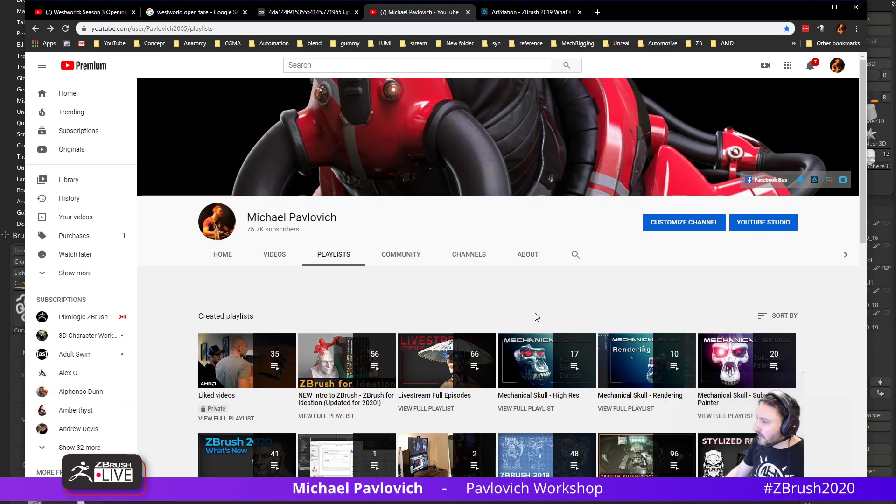
scroll(535, 314, "down", 3)
left_click(443, 273)
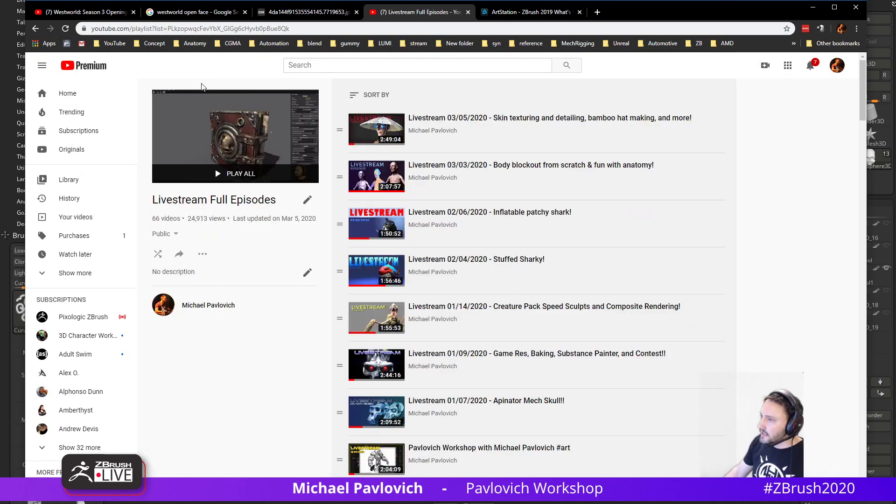
Go back to the channel's home page and open the Livestream 03/03/2020 upload, "Body blockout from scratch & fun with anatomy!".
left_click(35, 28)
left_click(227, 117)
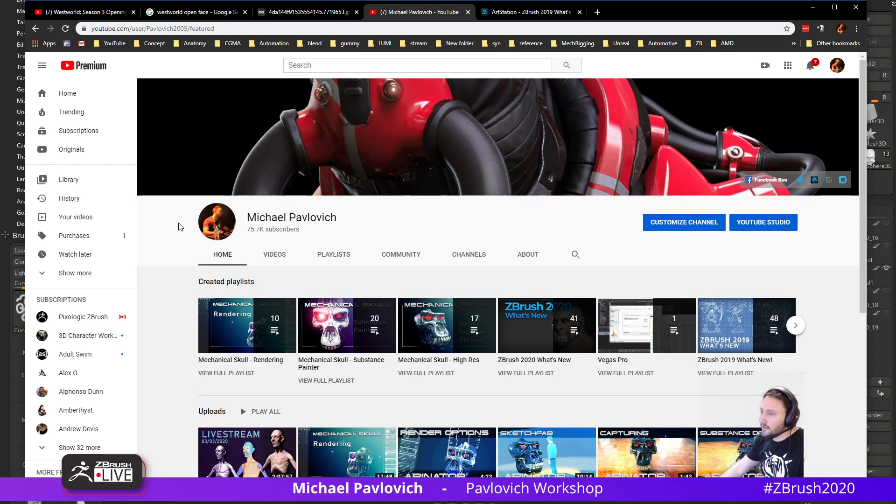
scroll(168, 238, "down", 5)
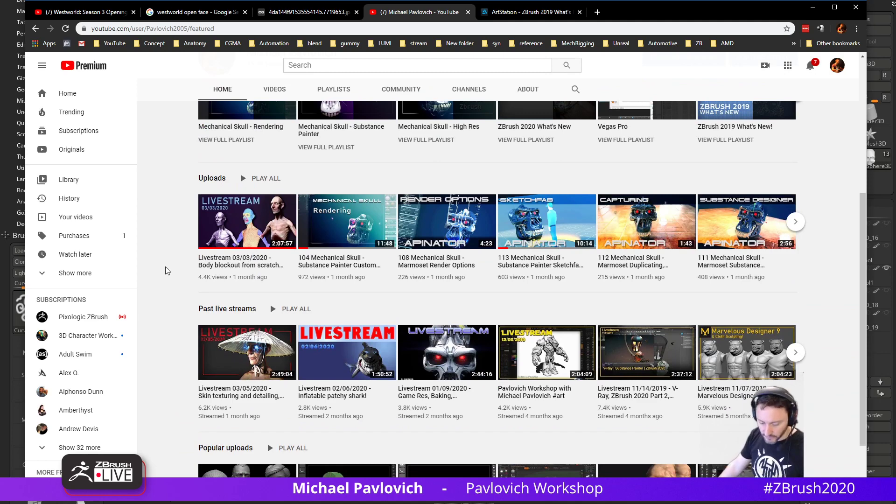
scroll(199, 280, "down", 1)
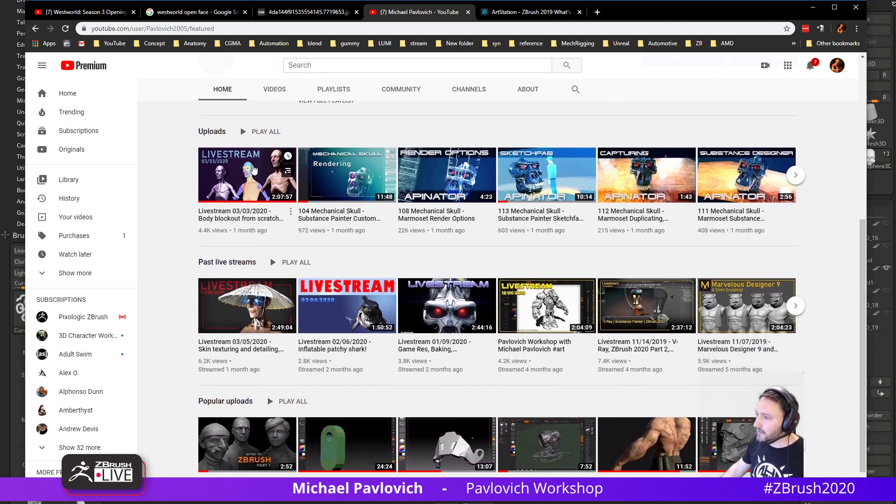
left_click(238, 217)
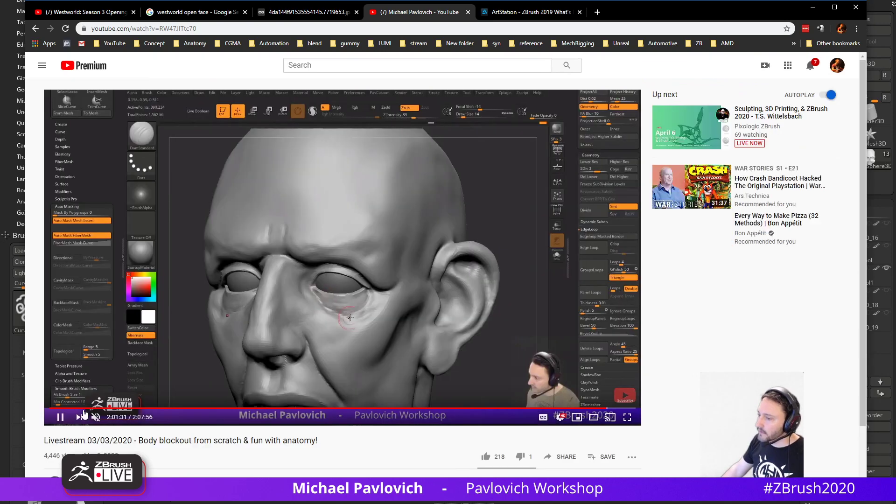
Skim the livestream from its opening head blockout through the torso anatomy to the inserted skull at about 51 minutes.
left_click_drag(80, 414, 63, 413)
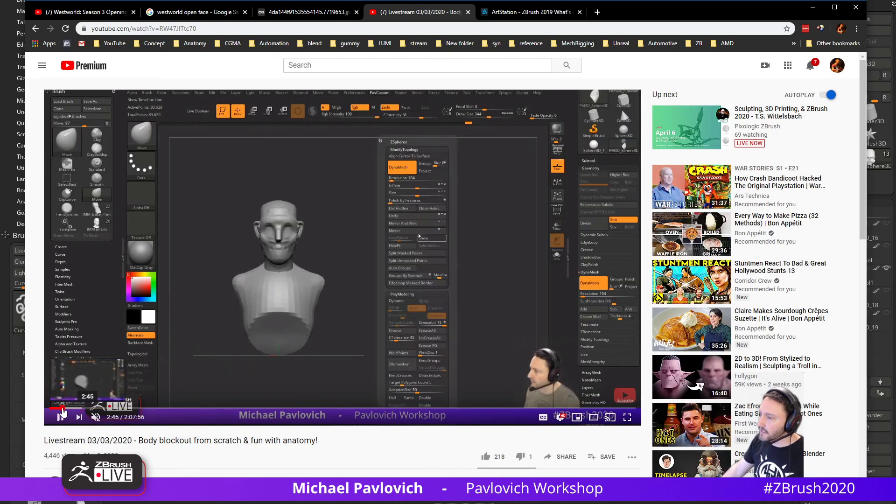
left_click(81, 410)
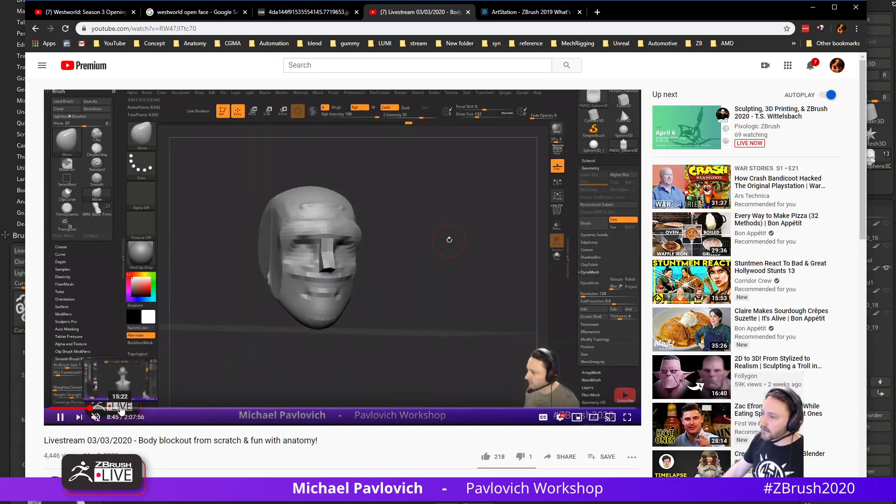
left_click(120, 409)
left_click(138, 409)
left_click(153, 409)
left_click(173, 409)
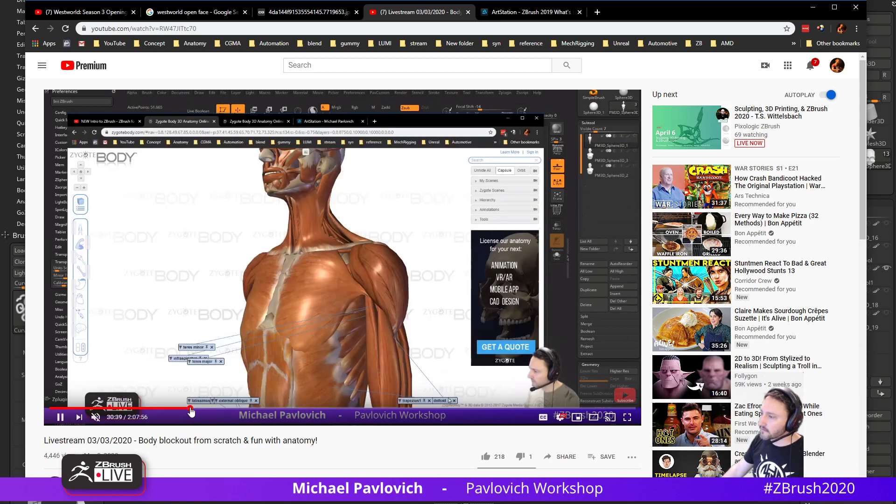
left_click(190, 409)
left_click(206, 409)
left_click(214, 409)
left_click(227, 409)
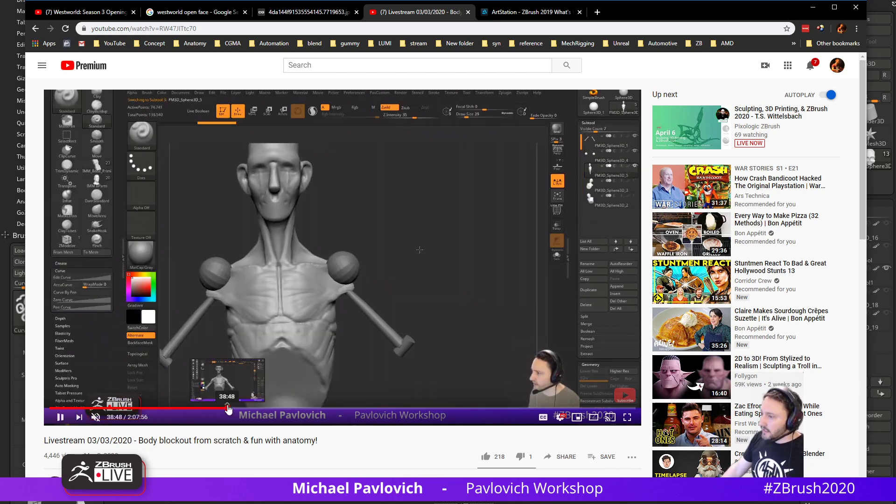
left_click(187, 409)
left_click(178, 409)
left_click(193, 409)
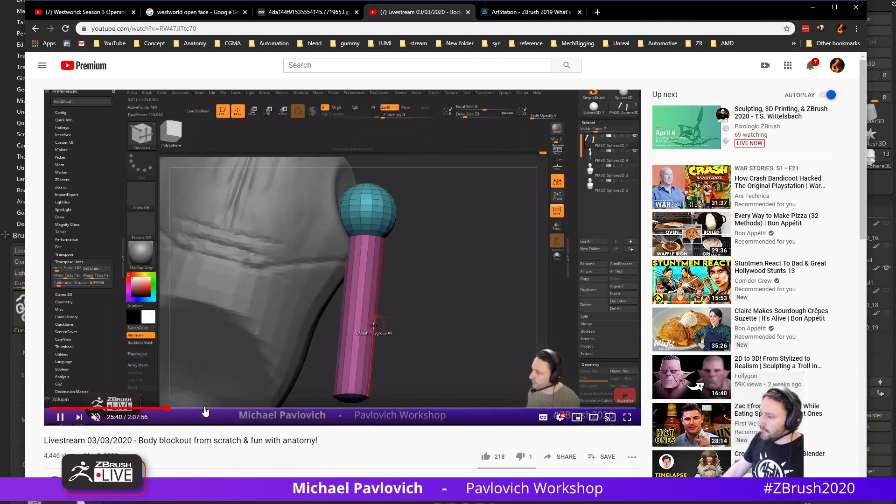
left_click(205, 409)
left_click(238, 409)
left_click(260, 409)
left_click(285, 410)
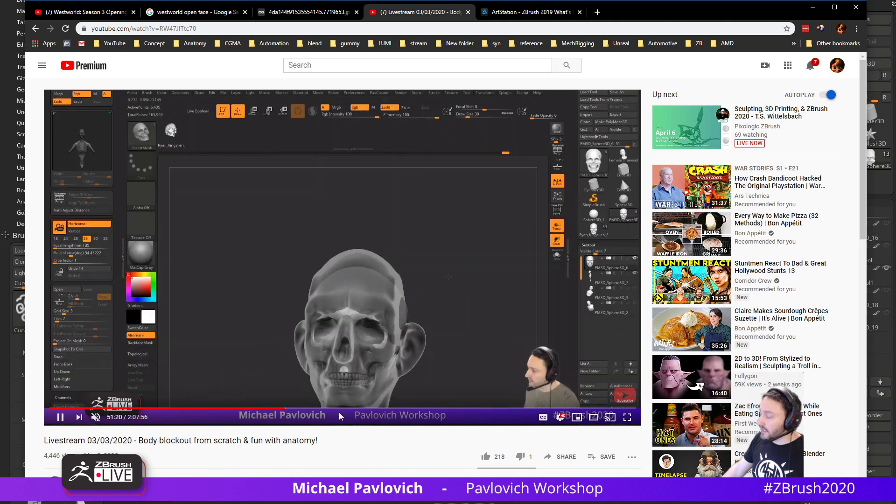
Examine the head-drawing and shading section of the livestream between about 1:03 and 1:10.
left_click(340, 410)
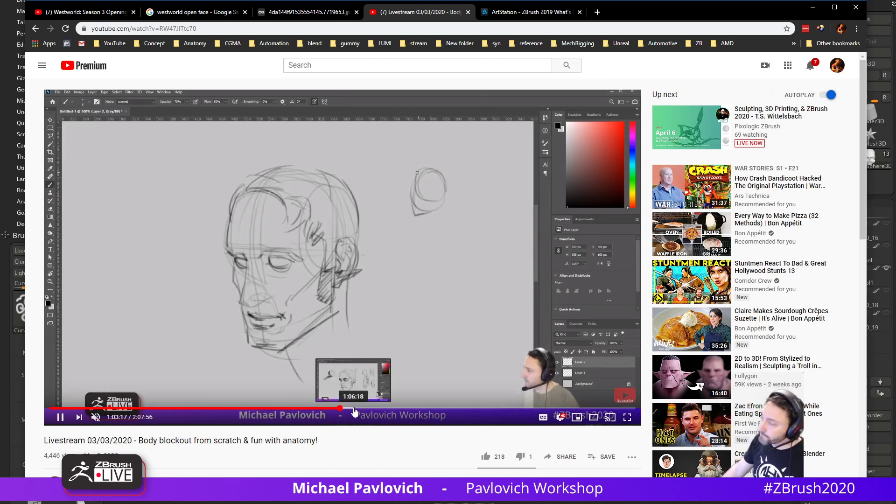
left_click(352, 409)
left_click(362, 409)
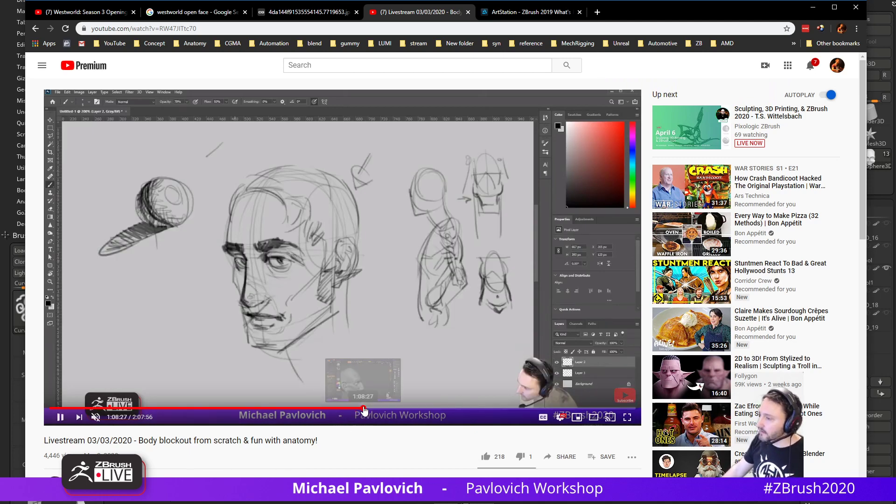
left_click(374, 409)
left_click(368, 410)
left_click(359, 409)
left_click(352, 409)
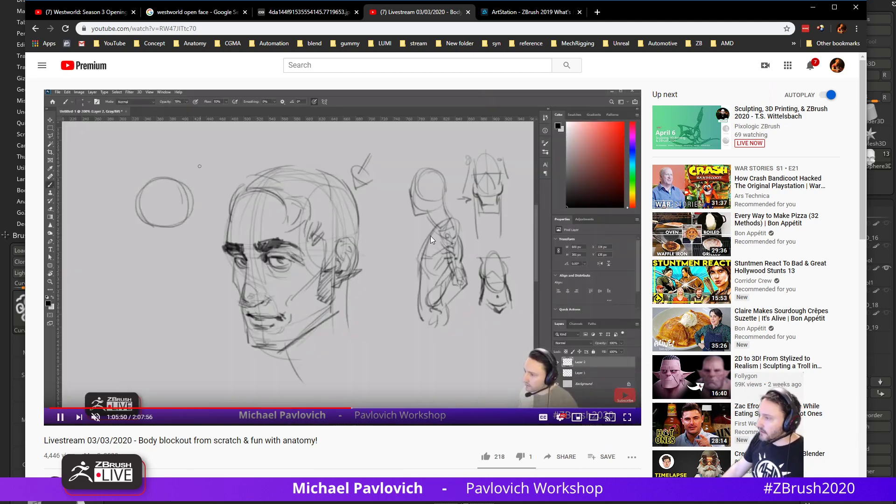
Skim the eye and face sculpting sections of the livestream up to 1:32:35.
left_click(406, 409)
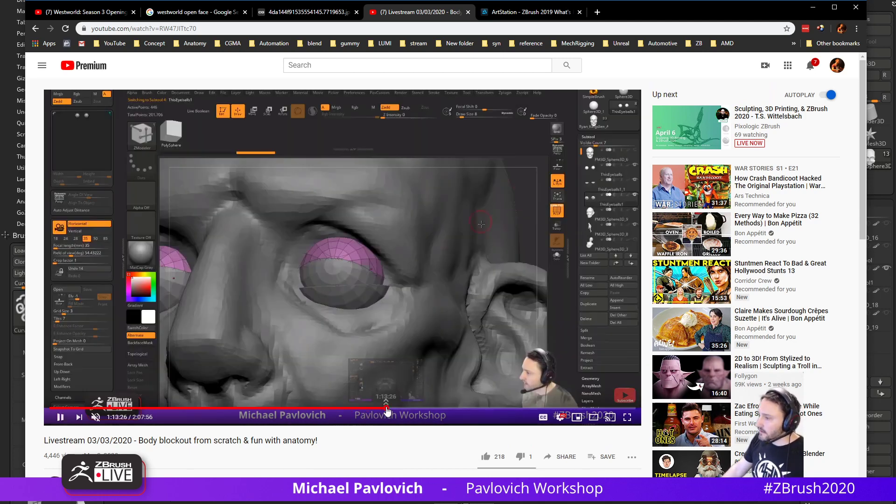
left_click(425, 410)
left_click(459, 410)
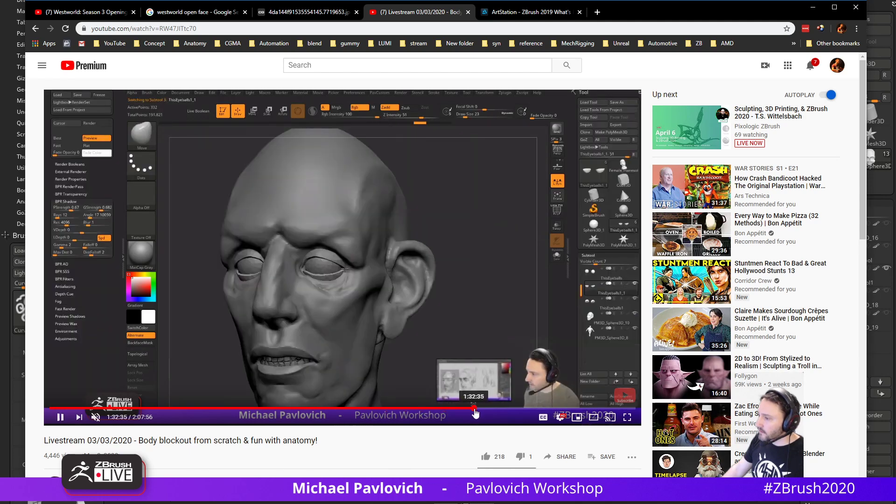
left_click(474, 410)
Return to the YouTube channel's home page and select its web address.
key("alt+Left")
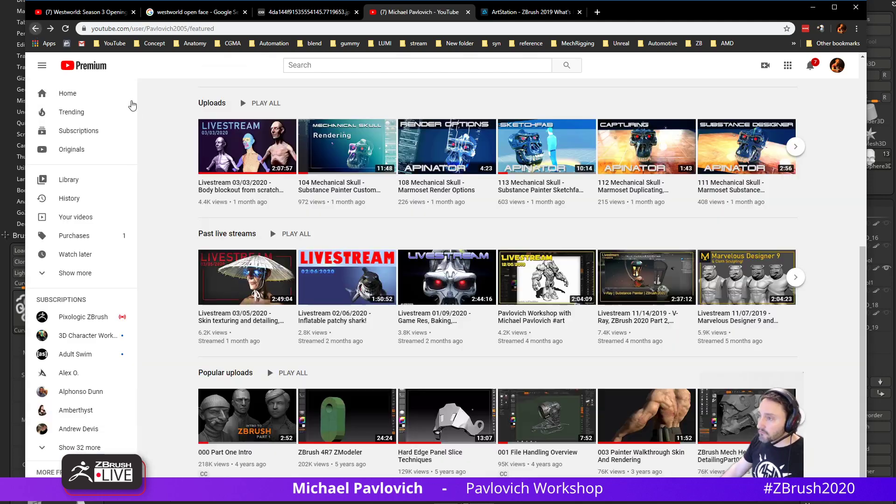
left_click(224, 27)
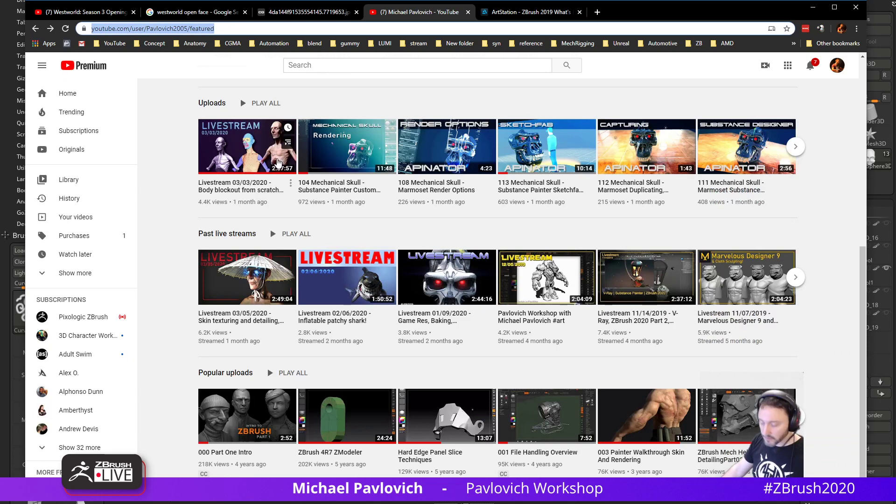
Switch back to ZBrush, take the skull out of Edit mode with Always Switch, and clear the canvas.
key("alt+Tab")
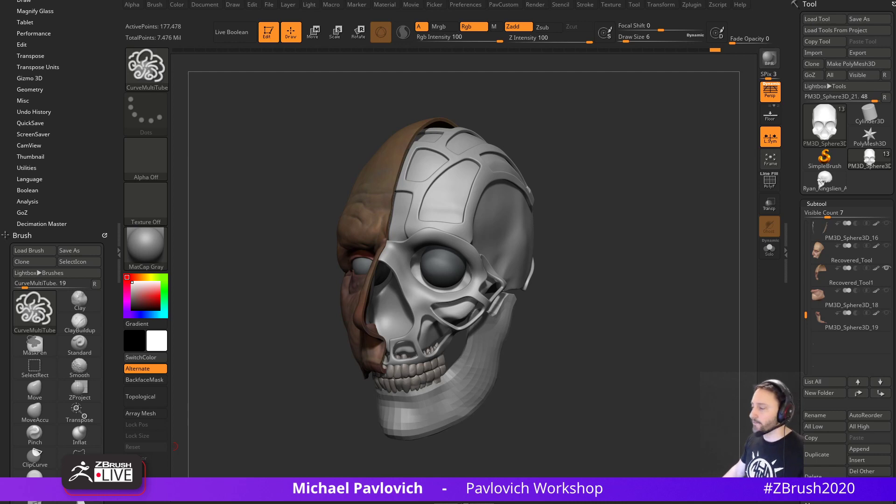
left_click_drag(637, 242, 634, 237)
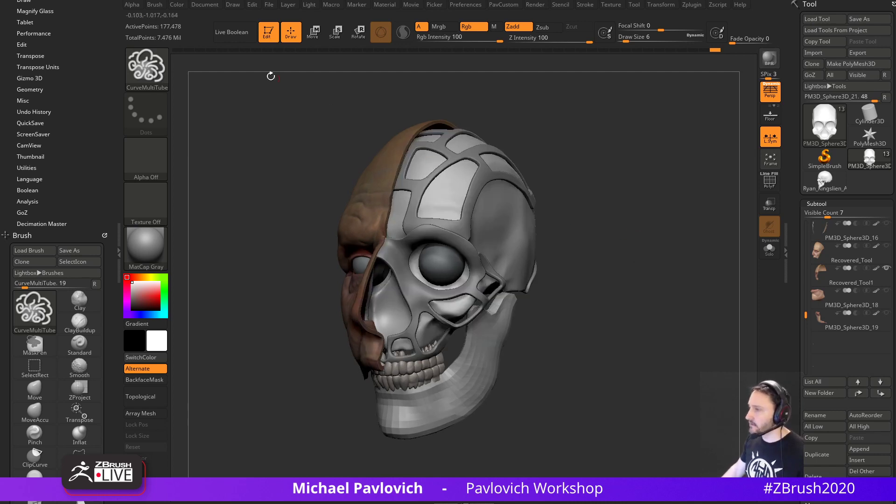
left_click(269, 33)
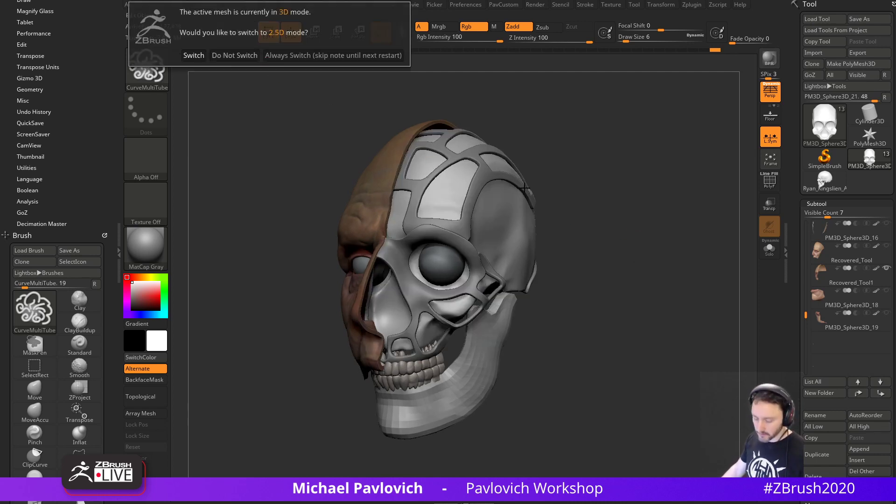
left_click(334, 55)
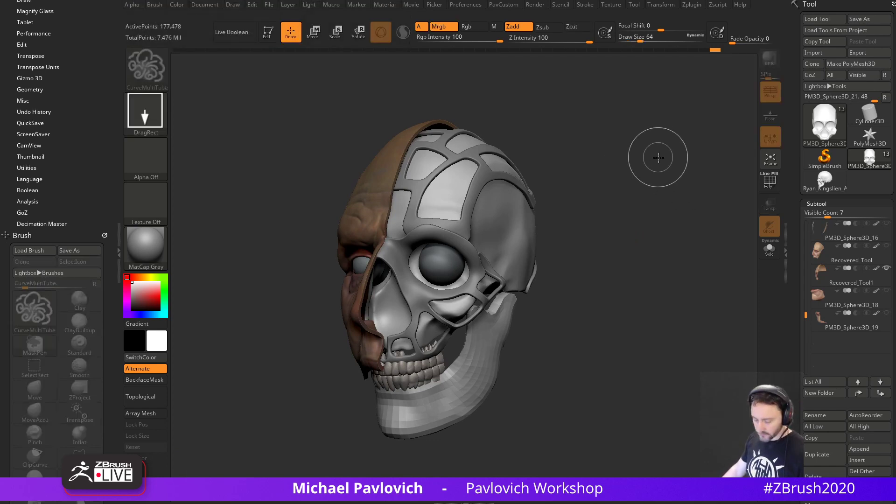
key("ctrl+n")
Draw a Ring3D primitive on the empty canvas, enter Edit mode, and convert the ring to a PolyMesh3D.
left_click(870, 117)
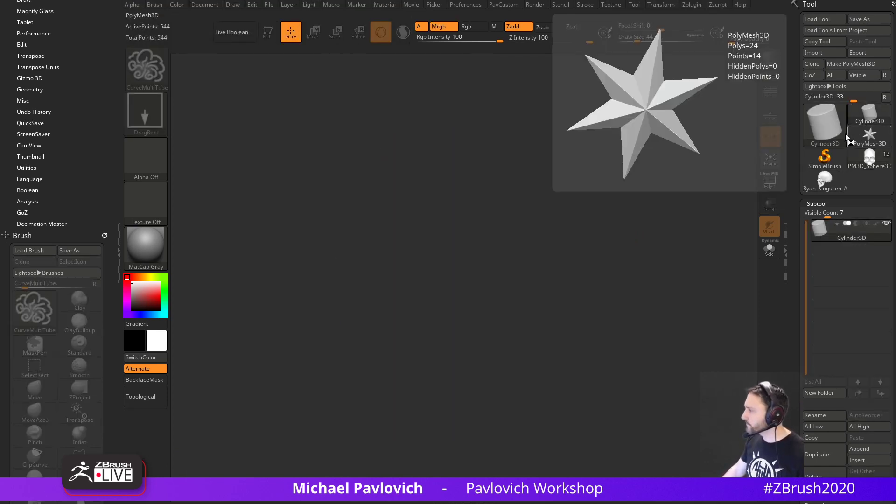
left_click(825, 124)
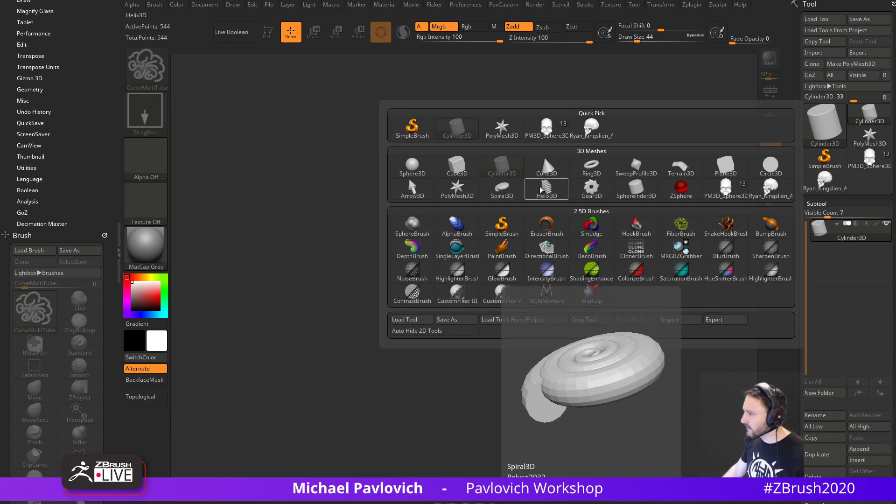
left_click(590, 170)
left_click_drag(364, 236, 420, 196)
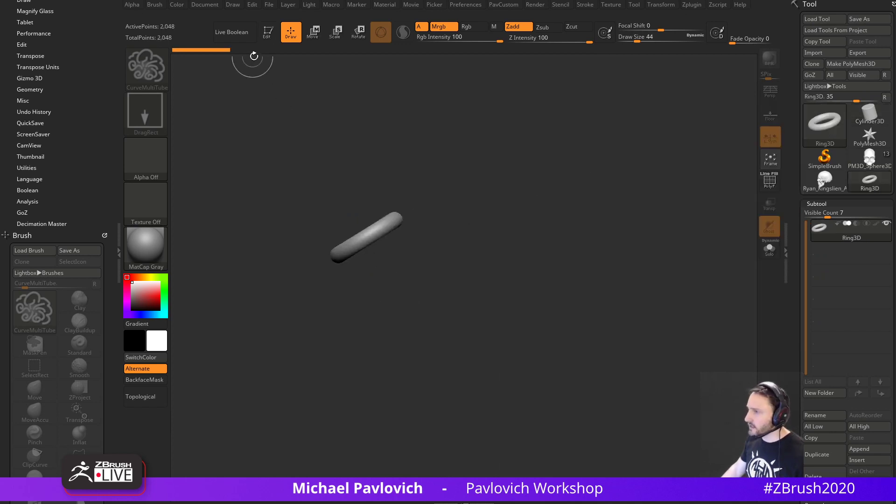
left_click(267, 31)
left_click_drag(484, 184, 545, 250)
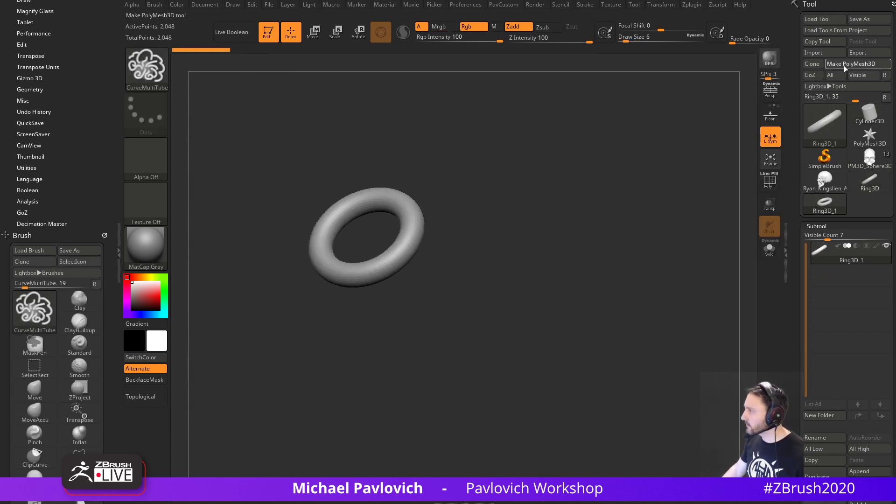
Append a Cone3D subtool to the ring and subdivide the cone twice.
left_click_drag(790, 180, 797, 162)
left_click(870, 194)
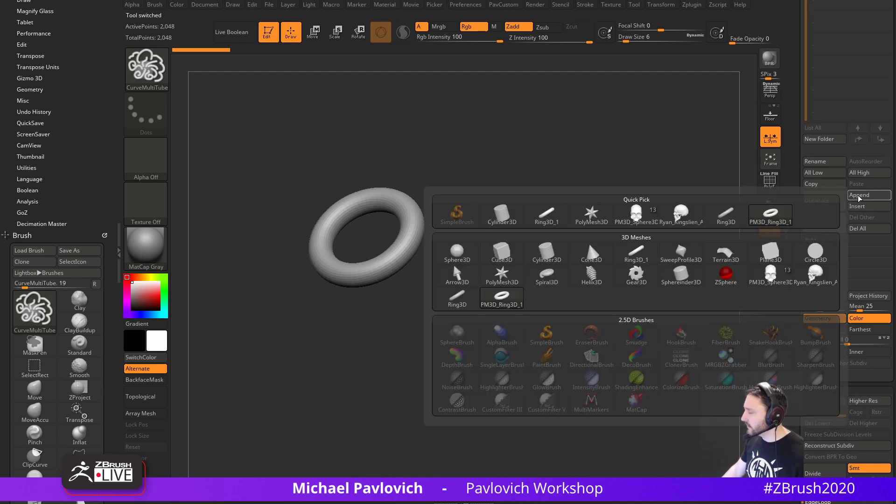
left_click(588, 257)
right_click_drag(566, 222, 536, 246, "ctrl")
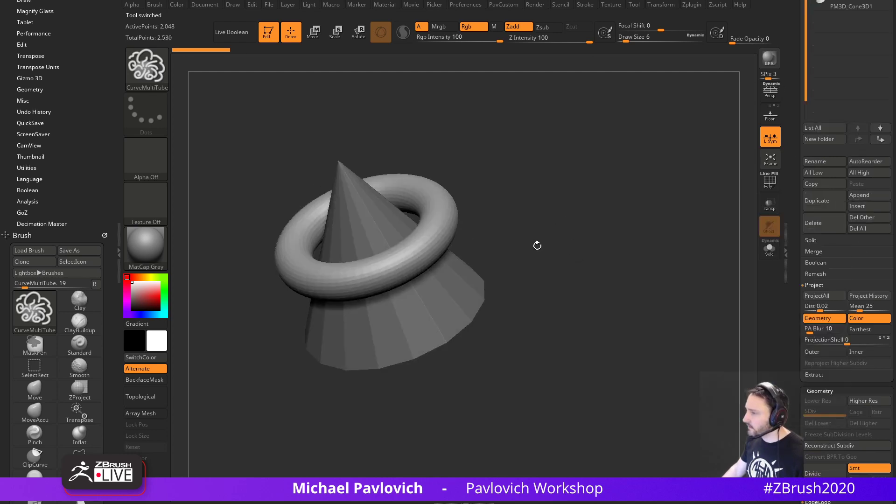
left_click(459, 283, "alt")
key("ctrl+d")
key("ctrl+d")
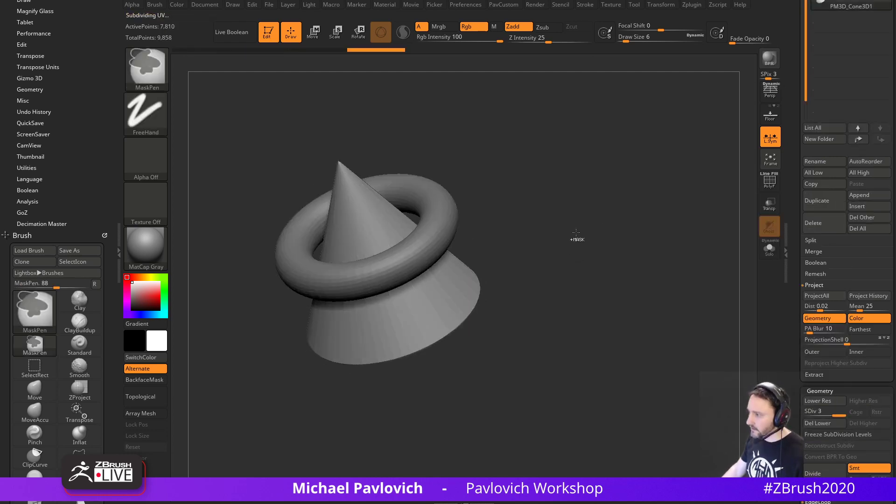
Make the ring the active subtool and subdivide it twice.
left_click(422, 248, "alt")
key("ctrl+d")
key("ctrl+d")
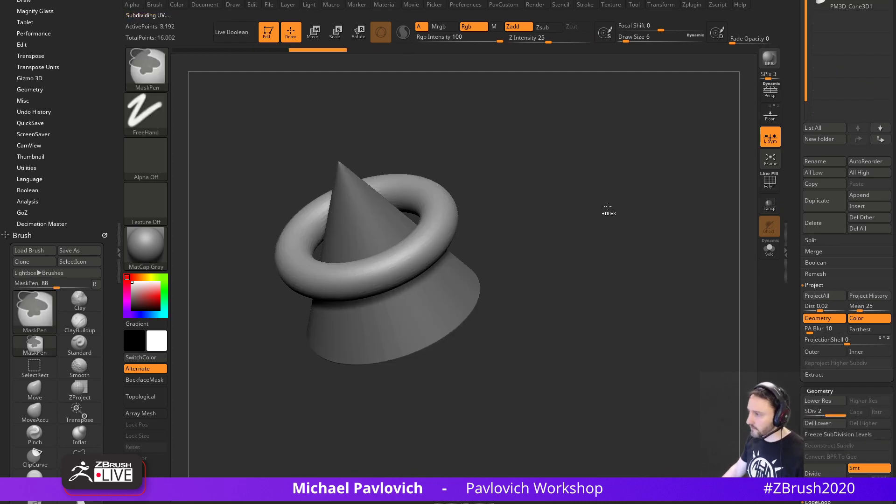
left_click_drag(606, 210, 694, 213)
scroll(815, 52, "up", 3)
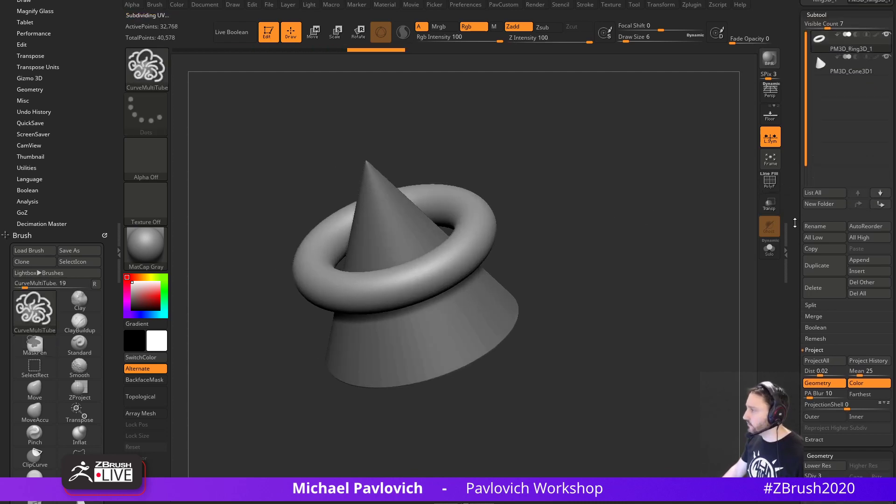
Merge the ring subtool down with the cone and check the combined mesh at its highest subdivision level.
left_click(845, 74)
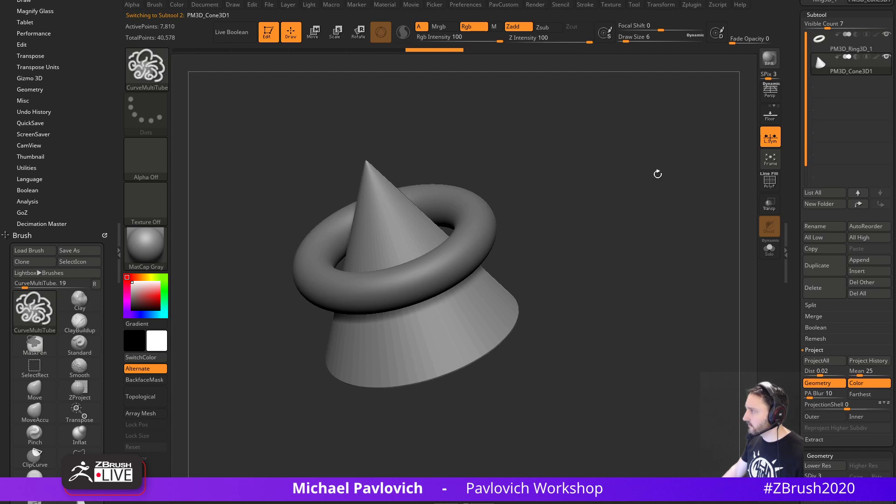
left_click(833, 49)
key("ctrl+e")
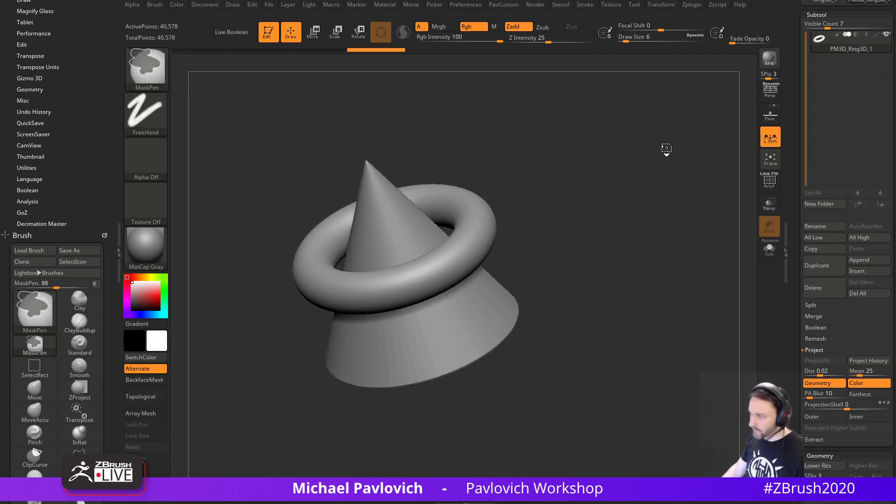
left_click_drag(690, 279, 688, 264)
left_click_drag(838, 476, 865, 477)
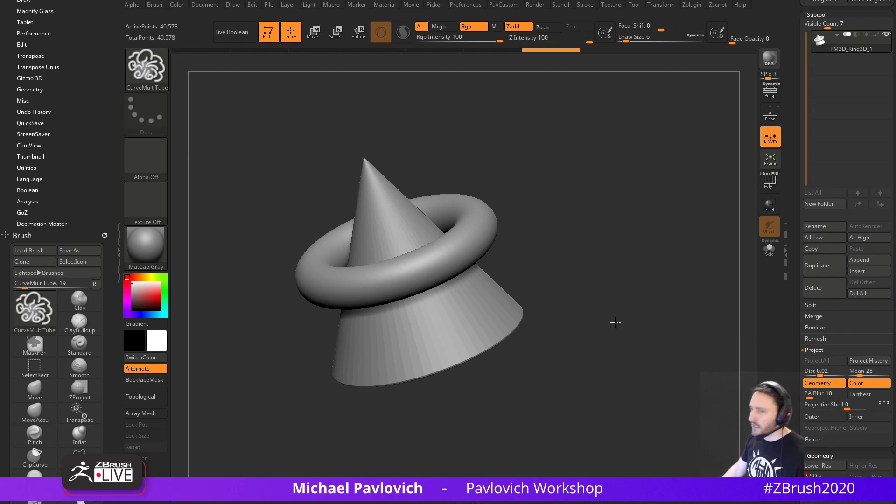
left_click_drag(614, 320, 621, 332)
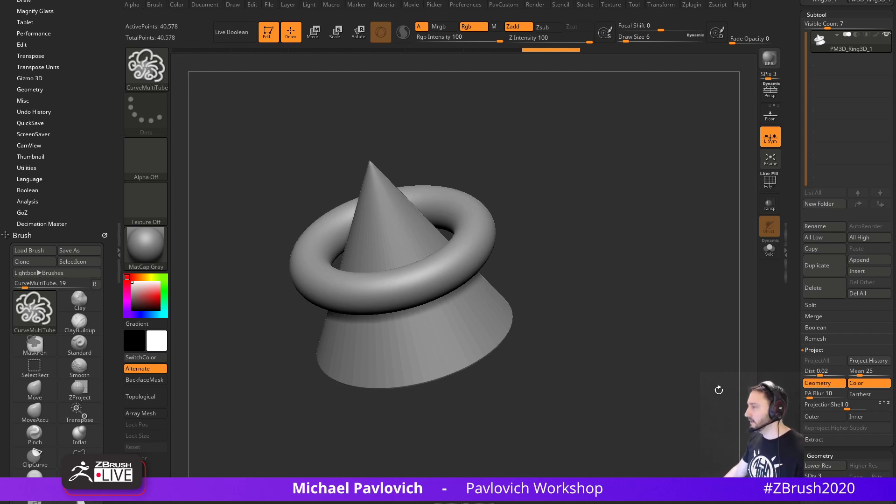
Isolate the cone in the merged mesh and split the hidden ring off into its own subtool.
left_click(502, 318, "ctrl+shift")
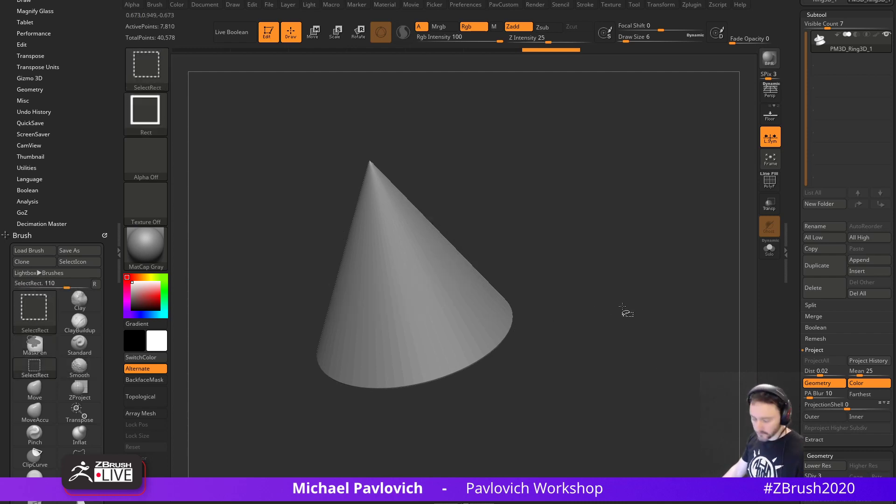
key("space")
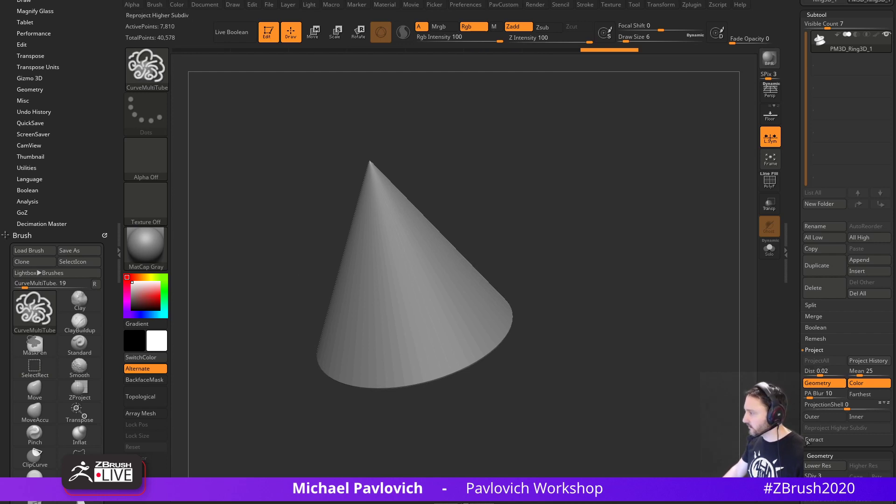
scroll(840, 423, "down", 2)
key("space")
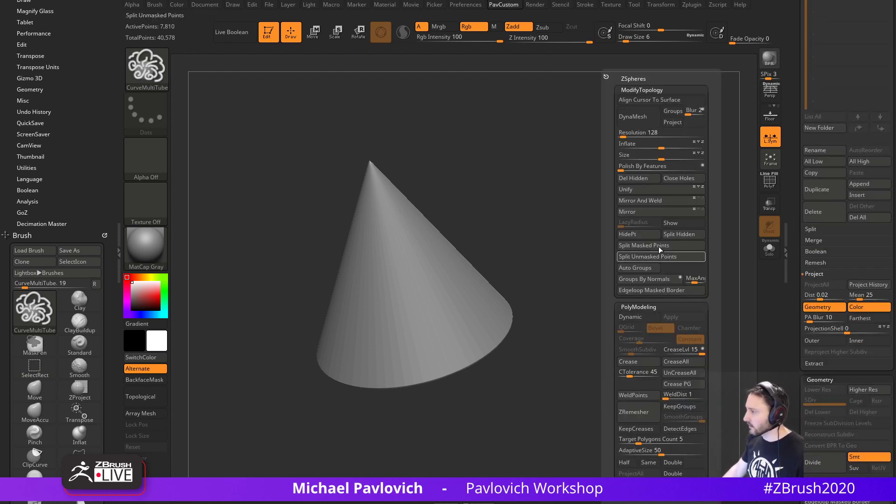
left_click(682, 234)
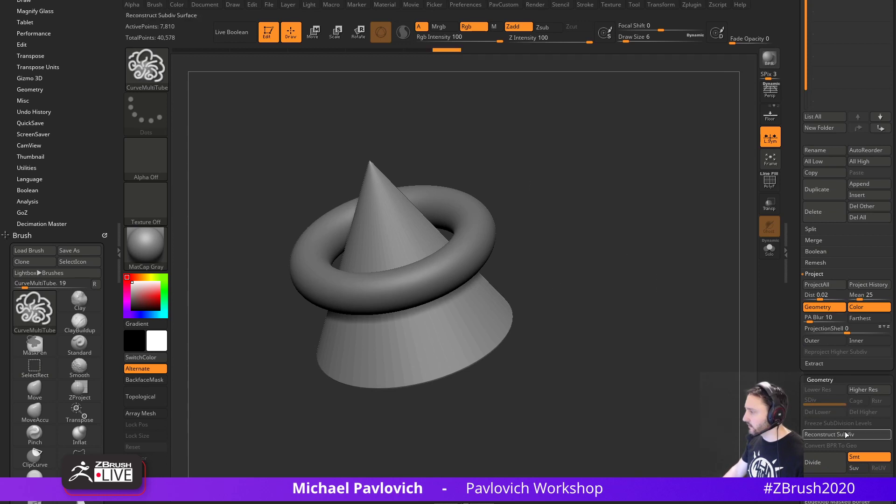
Reconstruct the lower subdivision levels of both the cone and the ring, and return both to subdivision level 3.
left_click(832, 435)
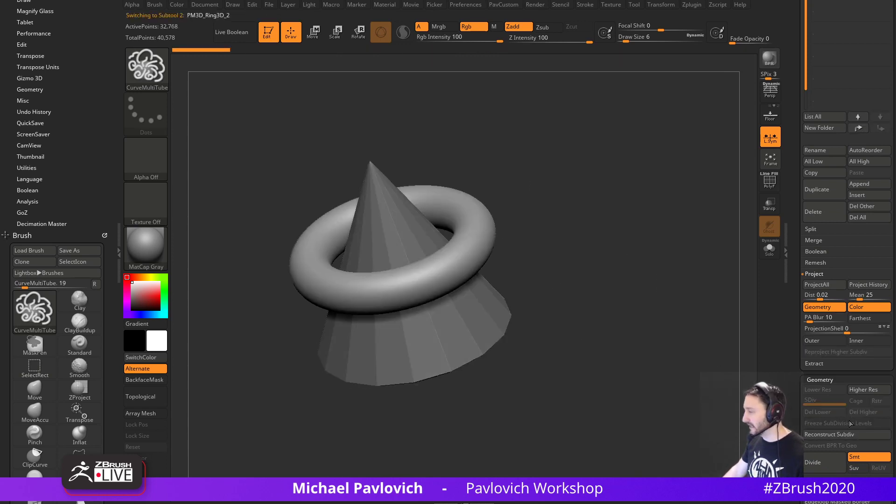
left_click(841, 434)
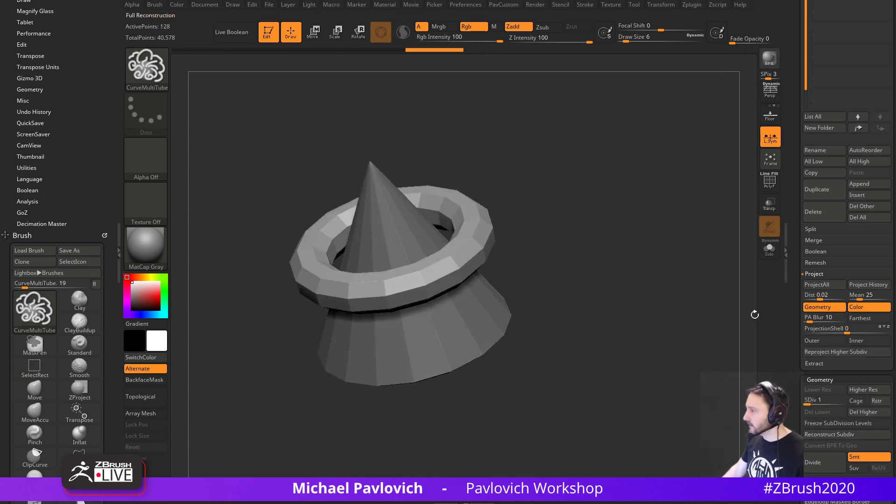
left_click_drag(814, 401, 859, 404)
left_click(487, 334, "alt")
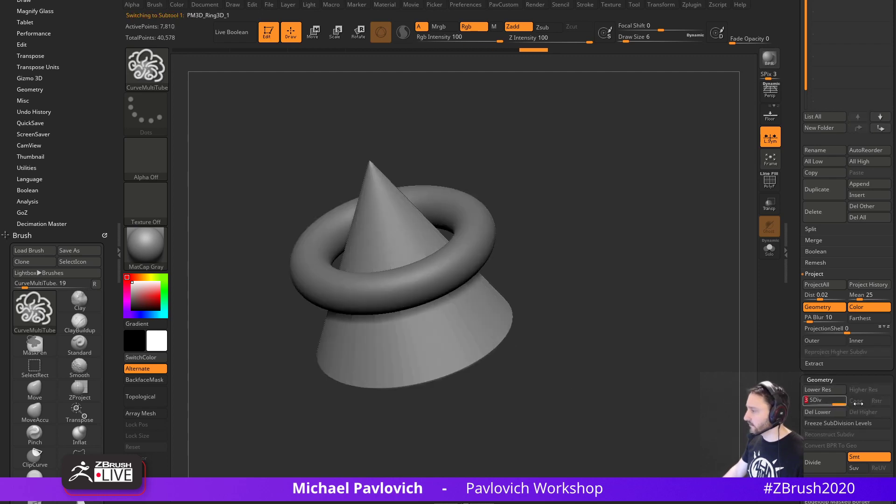
left_click(460, 252, "alt")
Merge the cone subtool down with the ring again, keeping the combined mesh at subdivision level 3.
scroll(837, 140, "up", 5)
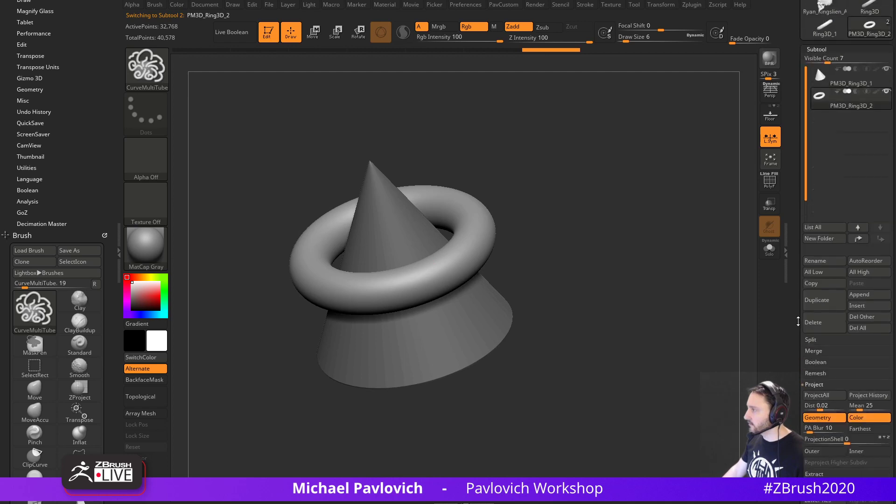
left_click(837, 98)
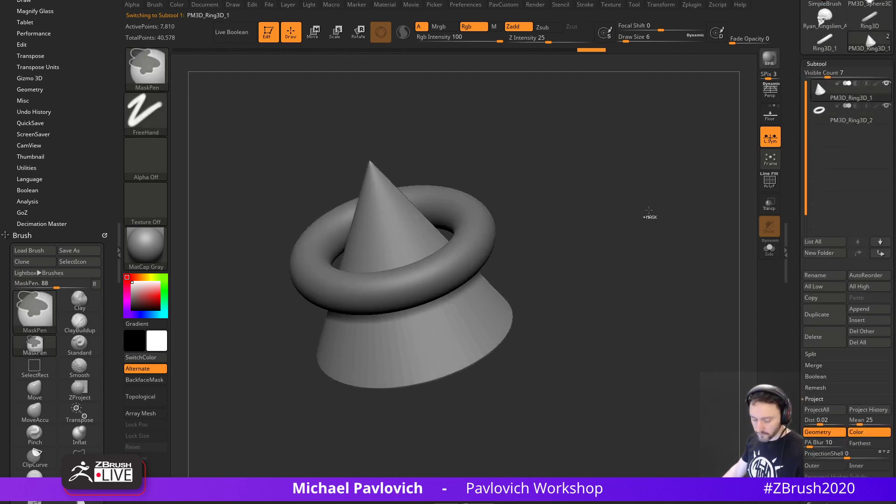
key("ctrl+m")
scroll(811, 326, "down", 5)
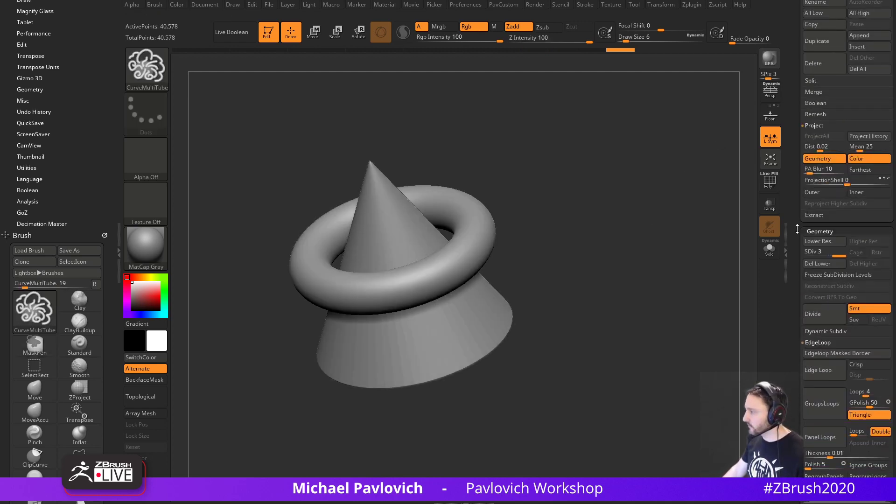
mouse_move(840, 252)
left_mouse_down()
mouse_move(810, 252)
mouse_move(855, 250)
left_mouse_up()
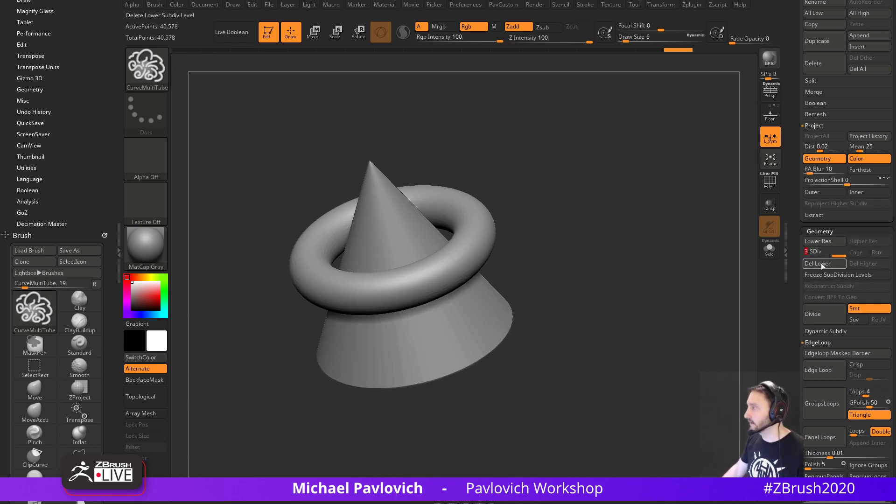
Turn on PolyFrame, drop the merged mesh to subdivision level 1, and set the Draw Size to 17.
left_click(770, 181)
key("shift+d")
key("shift+d")
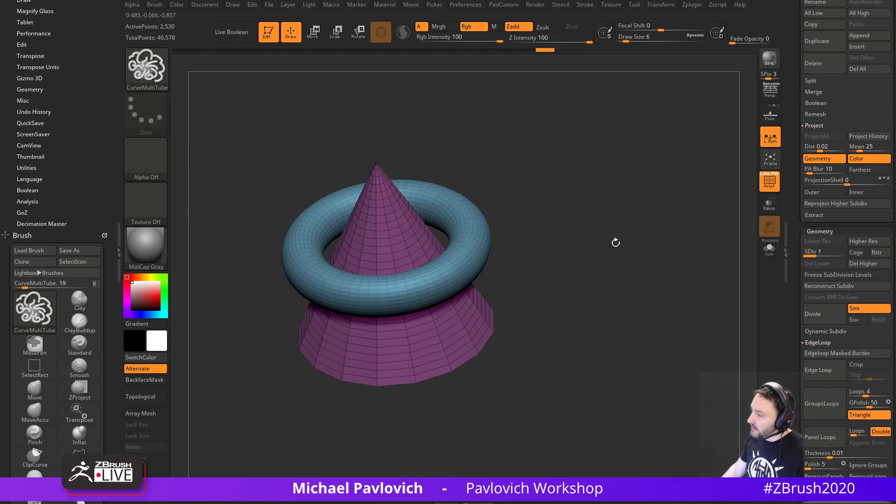
key("s")
left_click(595, 236)
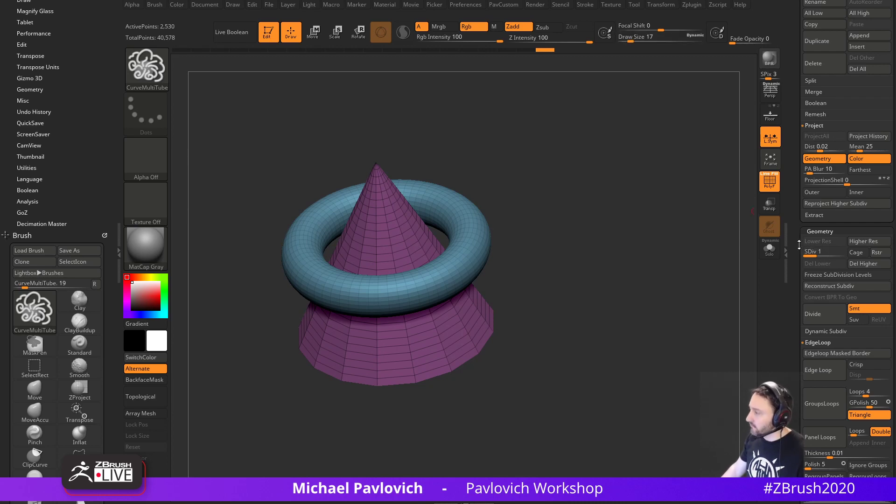
Raise the merged mesh back to subdivision level 3 and set the Draw Size to 33.
key("d")
key("d")
left_click_drag(682, 239, 650, 240)
key("s")
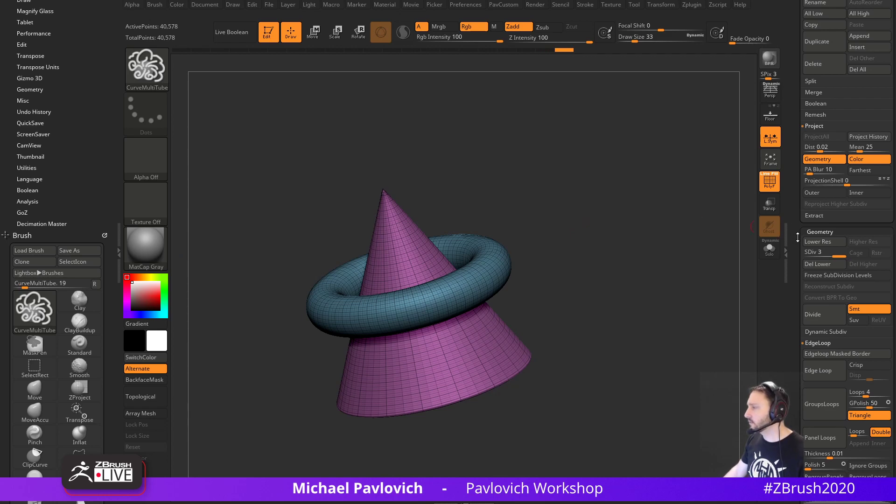
Create a new texture for the ring-and-cone model's texture map and set its Transparent value to 22.
left_click_drag(798, 238, 791, 98)
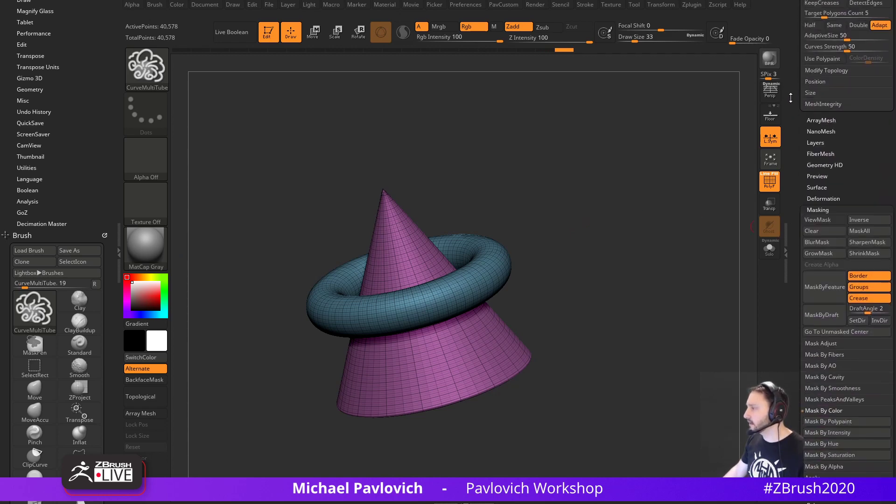
left_click(817, 210, "shift")
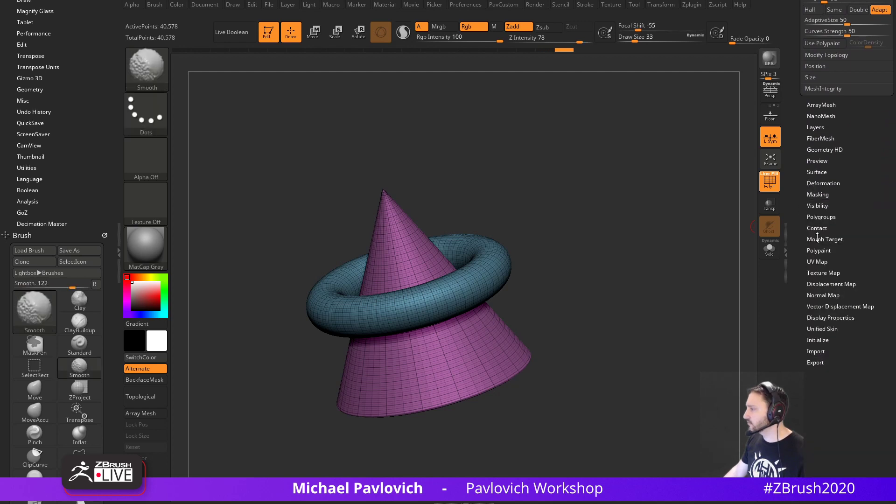
left_click(818, 275, "shift")
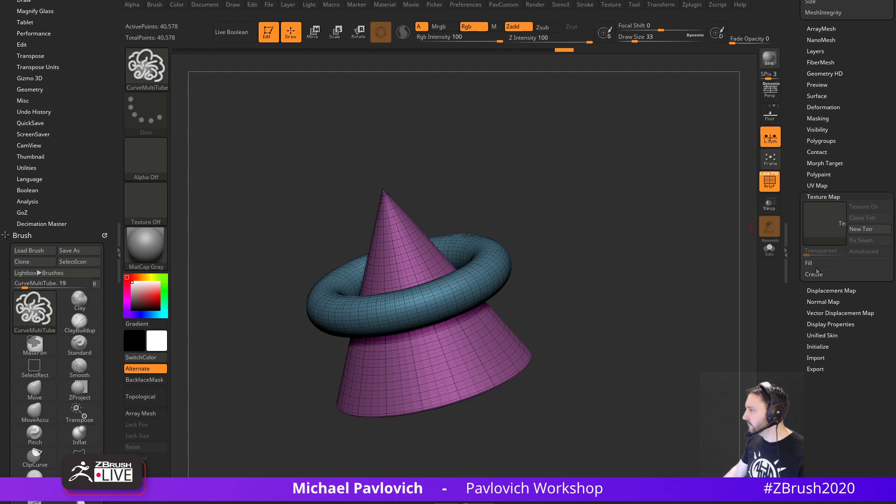
left_click(861, 230)
left_click_drag(821, 251, 858, 254)
mouse_move(820, 212)
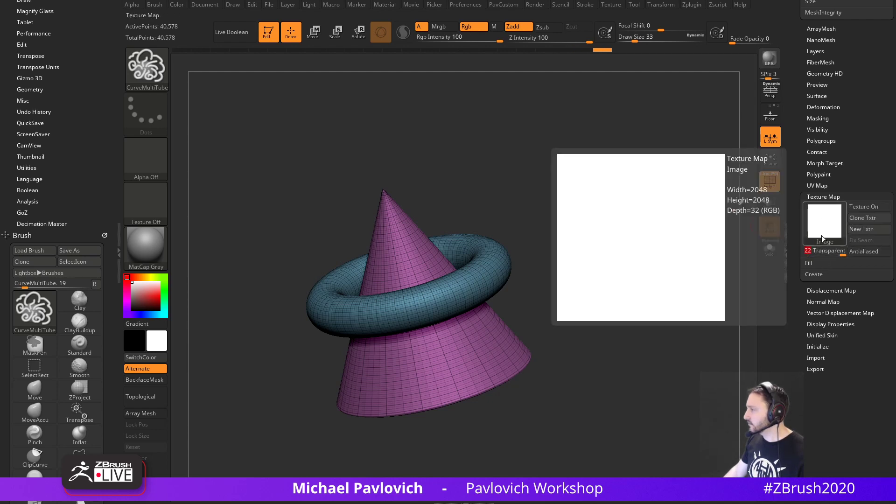
left_click_drag(522, 213, 607, 210)
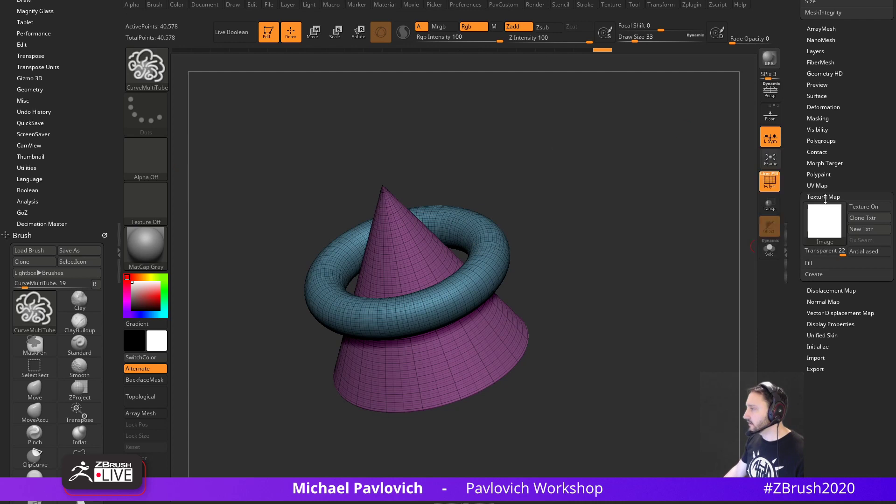
mouse_move(804, 236)
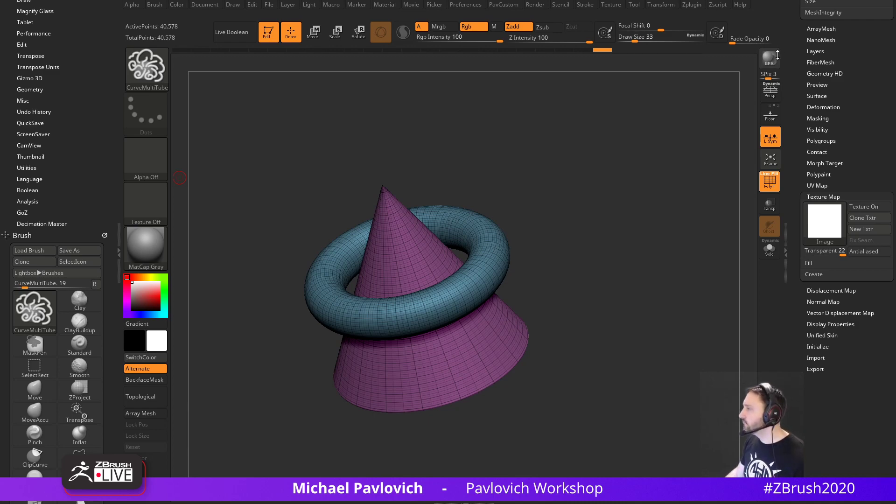
Switch to the PM3D_Sphere3D_21 skull tool, turn off the polyframe and isolate the cranium subtool with Solo.
left_click_drag(801, 62, 809, 237)
left_click_drag(800, 181, 817, 312)
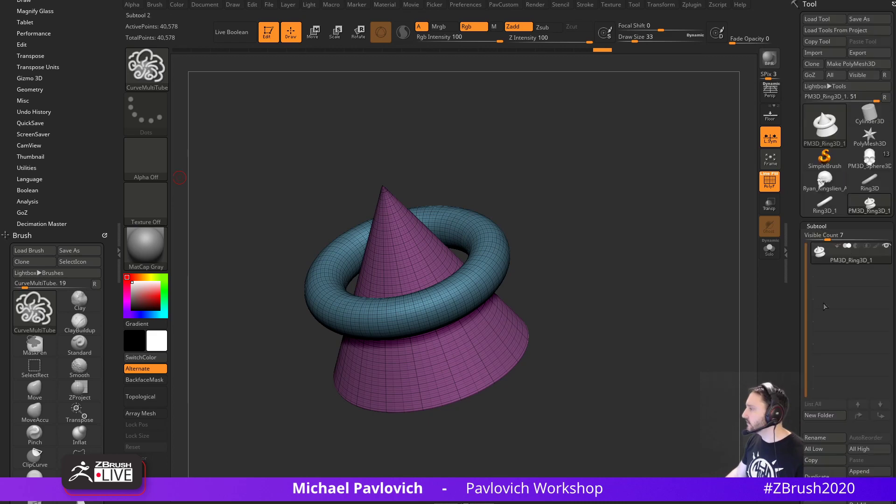
left_click(870, 158)
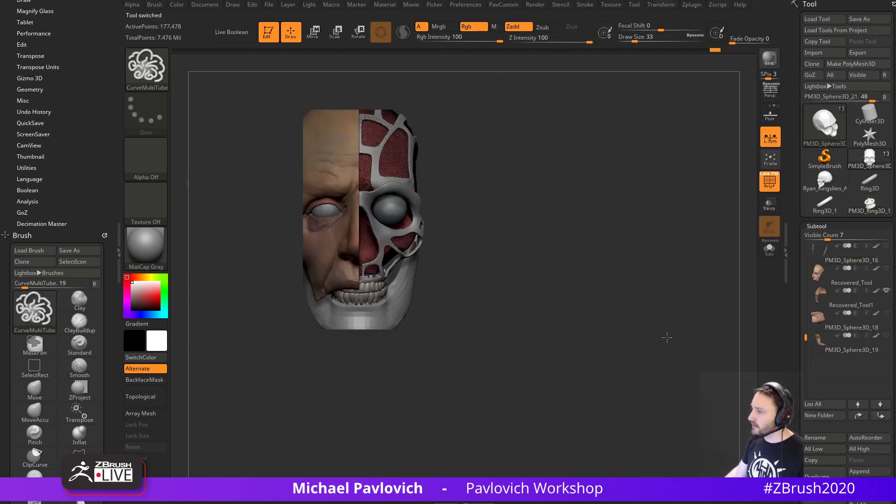
left_click_drag(667, 338, 616, 293)
key("s")
left_click(586, 260)
left_click_drag(510, 238, 537, 240, "alt")
mouse_move(593, 185)
left_mouse_down()
mouse_move(737, 180)
mouse_move(645, 193)
left_mouse_up()
left_click(770, 182)
left_click(770, 249)
left_click_drag(728, 246, 699, 243)
left_click_drag(649, 191, 659, 241, "alt")
Select the Topology brush, undo a test curve on the forehead and set the draw size to 12.
key("s")
left_click_drag(560, 202, 604, 192)
key("b")
key("t")
key("o")
key("s")
left_click_drag(427, 208, 425, 208)
left_click_drag(329, 208, 432, 231)
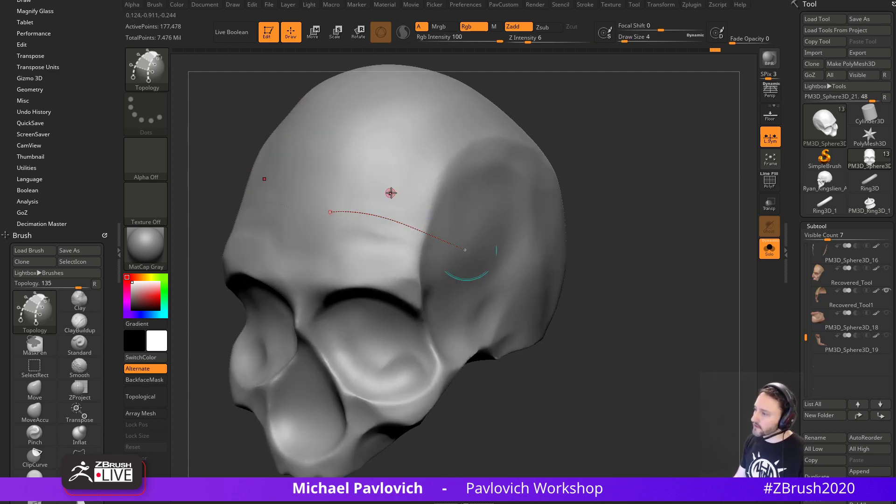
key("ctrl+z")
key("s")
left_click_drag(390, 197, 395, 197)
Draw a topology strip from forehead to temple with parallel and crossing curves, generate its mesh and undo the generation.
left_click_drag(334, 208, 465, 249)
left_click_drag(346, 186, 482, 244)
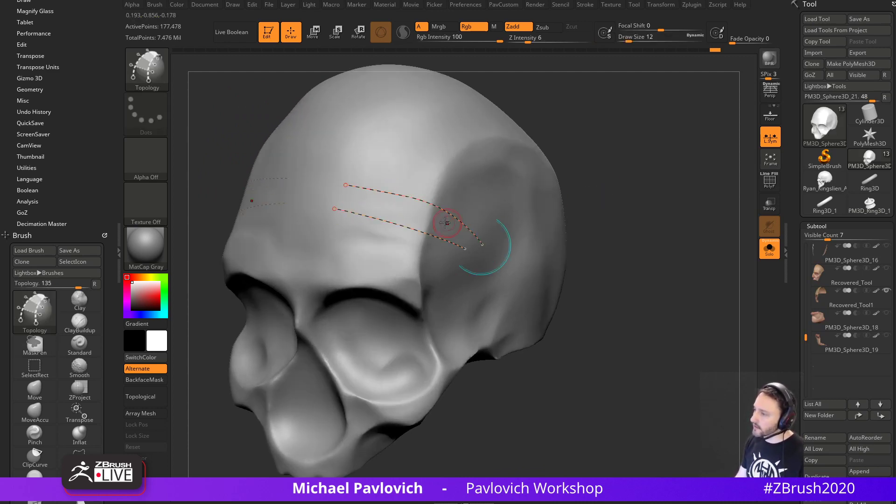
left_click_drag(365, 167, 345, 229)
mouse_move(384, 173)
left_mouse_down()
mouse_move(366, 234)
mouse_move(448, 262)
mouse_move(631, 195)
mouse_move(644, 149)
mouse_move(637, 200)
left_mouse_up()
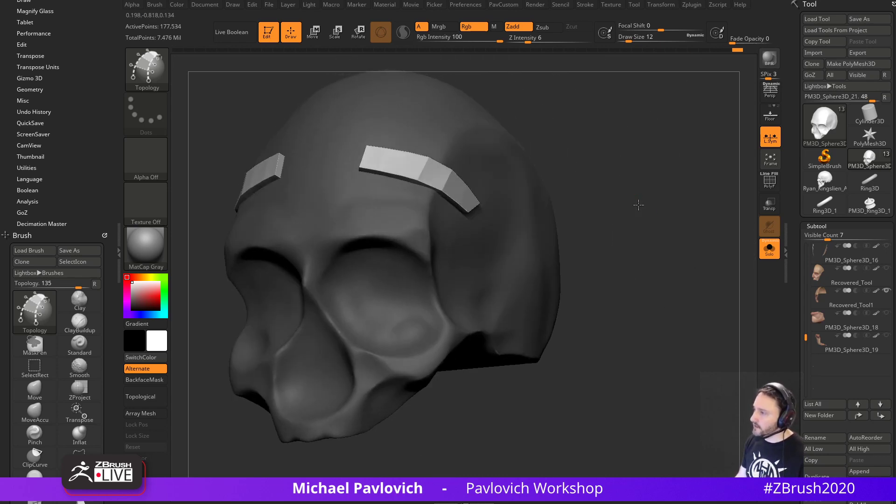
key("ctrl+z")
Extend the topology strip over the brow into the eye socket with two long curves and short crossing curves.
mouse_move(405, 236)
left_mouse_down()
mouse_move(378, 359)
mouse_move(350, 384)
left_mouse_up()
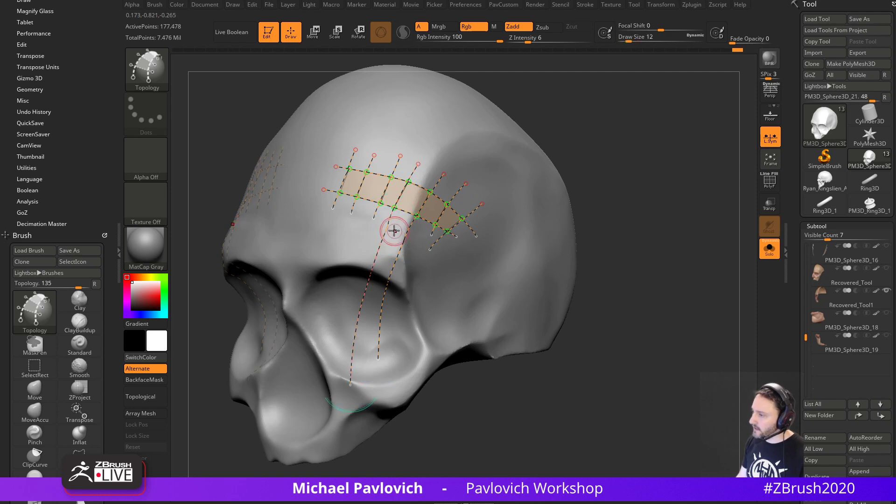
left_click_drag(363, 248, 420, 270)
left_click_drag(356, 267, 412, 289)
left_click_drag(567, 304, 578, 227)
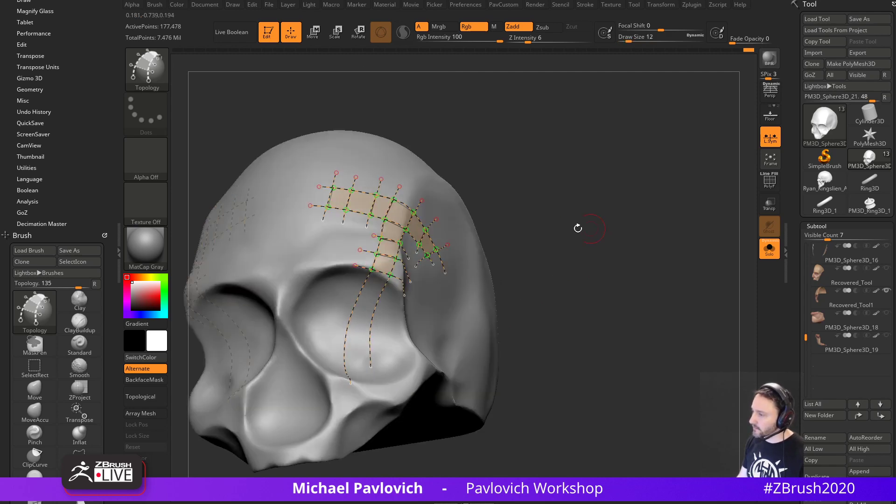
mouse_move(358, 283)
left_mouse_down()
mouse_move(419, 311)
mouse_move(407, 316)
left_mouse_up()
left_click_drag(344, 306, 421, 316)
right_click_drag(430, 315, 370, 357)
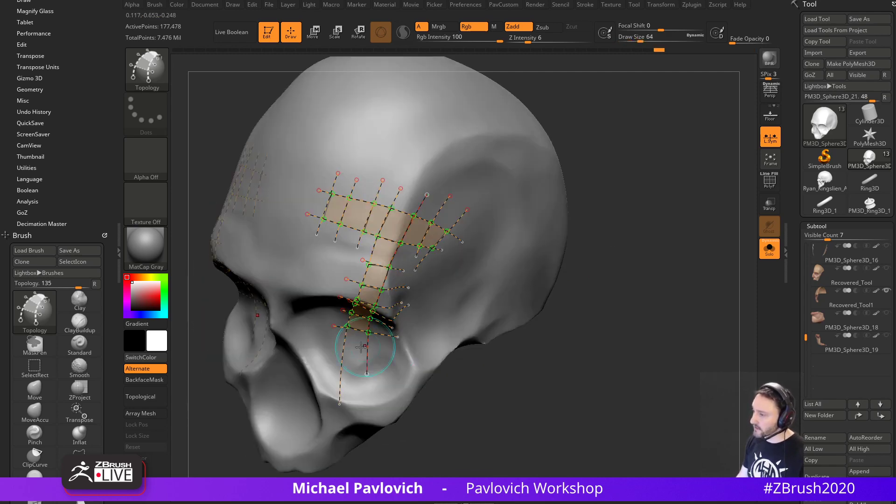
left_click_drag(337, 347, 398, 357)
left_click_drag(330, 367, 403, 374)
mouse_move(601, 318)
left_mouse_down()
mouse_move(602, 274)
mouse_move(585, 297)
mouse_move(585, 287)
left_mouse_up()
left_click_drag(509, 232, 513, 257)
Branch a topology strip from the temple end up and back across the side of the skull with crossing curves.
mouse_move(602, 224)
left_mouse_down()
mouse_move(658, 208)
mouse_move(630, 215)
mouse_move(640, 232)
left_mouse_up()
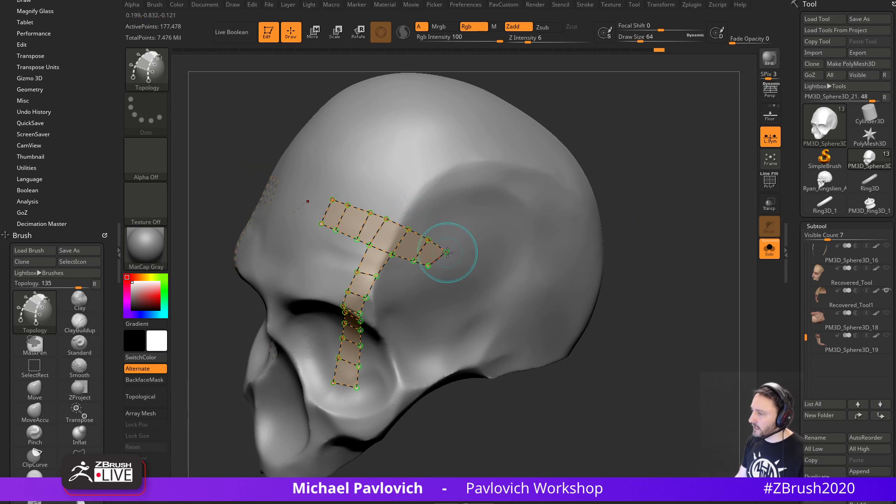
mouse_move(446, 253)
left_mouse_down()
mouse_move(531, 194)
mouse_move(524, 180)
left_mouse_up()
left_click_drag(423, 216, 479, 262)
left_click_drag(443, 202, 486, 252)
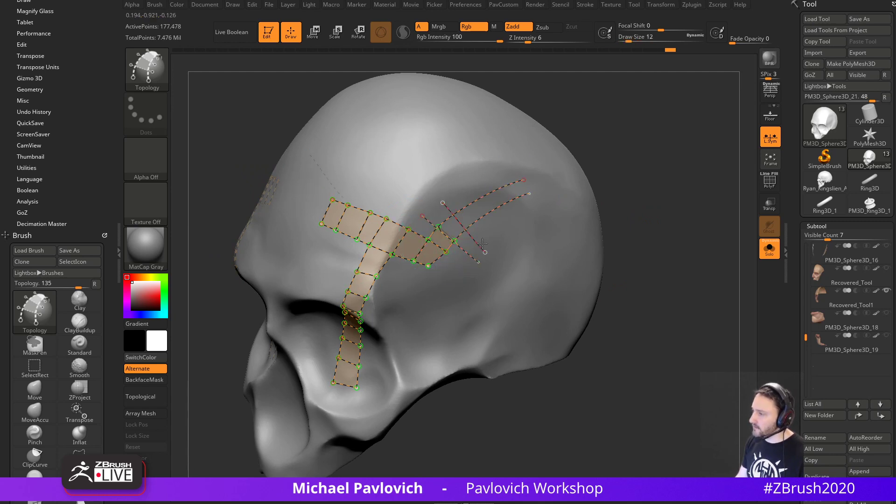
mouse_move(463, 185)
left_mouse_down()
mouse_move(495, 244)
mouse_move(511, 234)
left_mouse_up()
left_click_drag(502, 166, 525, 210)
mouse_move(687, 218)
left_mouse_down()
mouse_move(622, 183)
mouse_move(625, 200)
mouse_move(632, 186)
mouse_move(626, 191)
left_mouse_up()
left_click(583, 228)
Add a second topology branch running down and back from the temple end, divided by short crossing curves.
left_click_drag(435, 242, 486, 288)
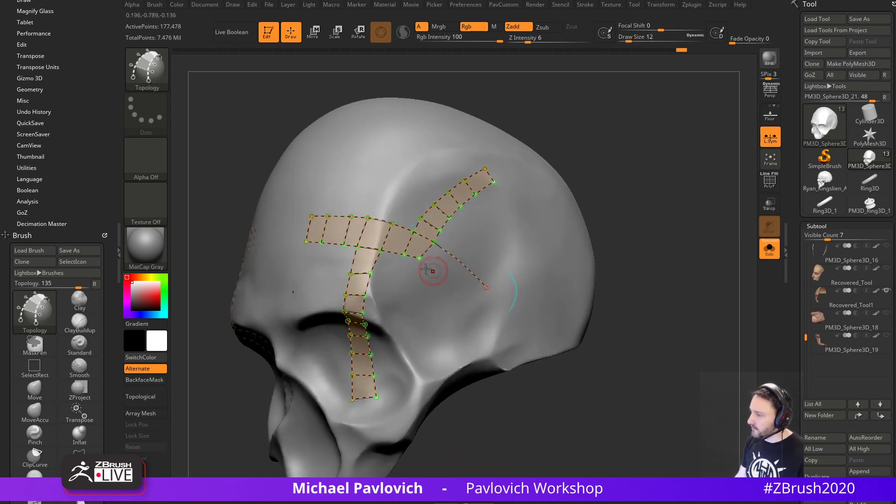
left_click_drag(419, 259, 464, 307)
mouse_move(458, 239)
left_mouse_down()
mouse_move(413, 287)
mouse_move(421, 297)
left_mouse_up()
left_click_drag(493, 259, 436, 308)
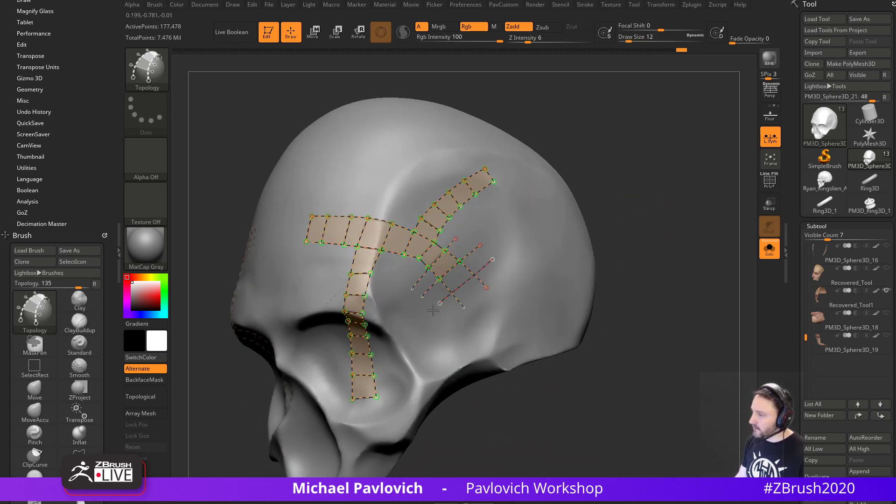
left_click_drag(497, 275, 438, 328)
mouse_move(665, 273)
left_mouse_down()
mouse_move(644, 191)
mouse_move(662, 260)
mouse_move(625, 301)
left_mouse_up()
left_click_drag(562, 257, 592, 296)
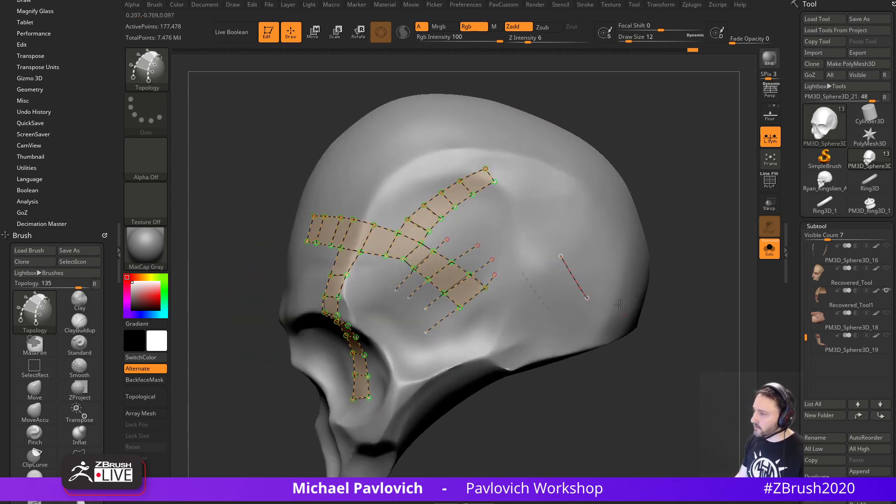
Generate the thick mesh strips from the finished topology curves on the skull.
mouse_move(658, 296)
left_mouse_down()
mouse_move(708, 279)
mouse_move(642, 276)
left_mouse_up()
left_click(589, 264)
left_click_drag(677, 248, 663, 227)
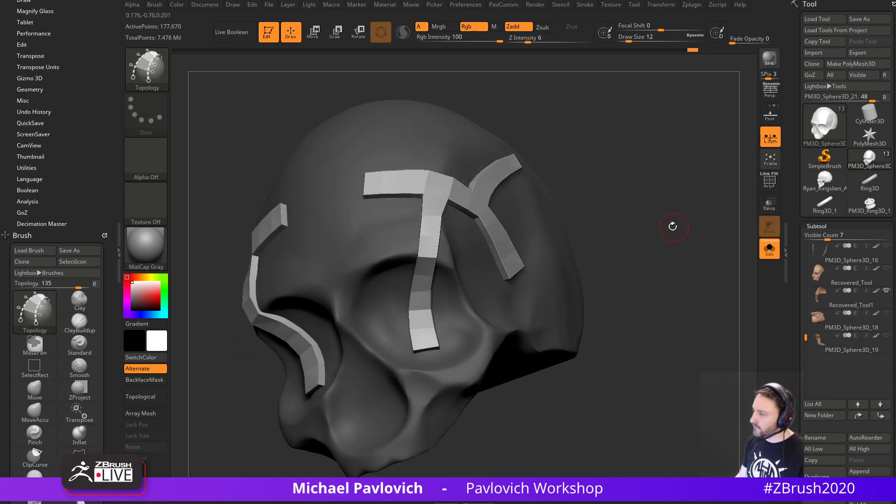
left_click_drag(678, 193, 486, 206, "shift")
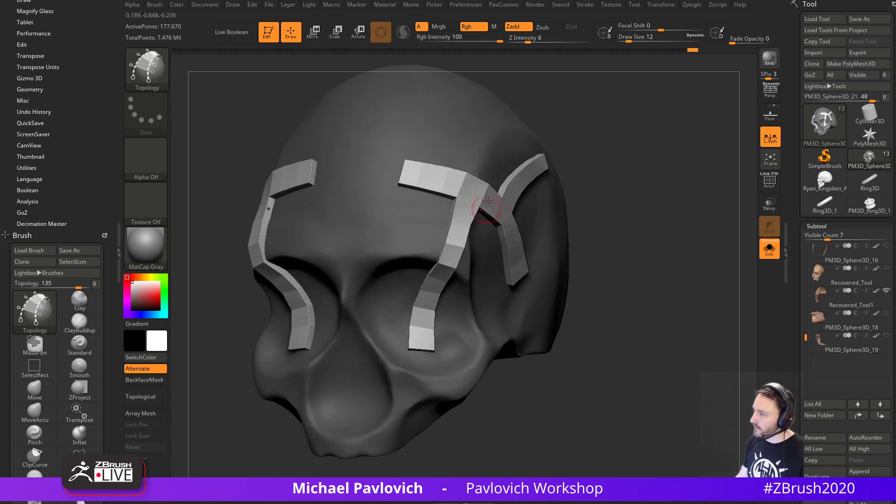
Split the unmasked strips off the skull into their own subtool and turn the polyframe back on.
key("grave")
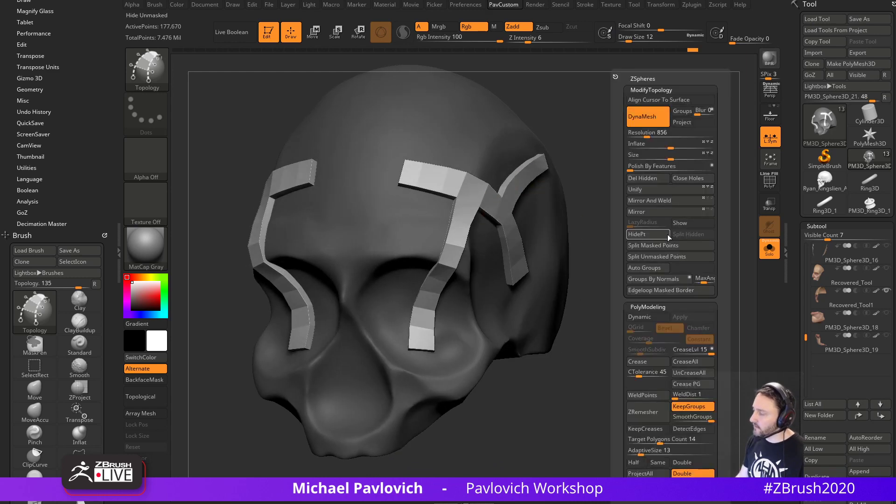
left_click(641, 240)
key("shift+f")
mouse_move(725, 182)
left_mouse_down()
mouse_move(650, 243)
mouse_move(692, 256)
left_mouse_up()
Select the ZModeler brush and set its polygon action to QMesh with the Polygroup All target.
key("b")
key("z")
key("m")
key("space")
left_click(704, 124)
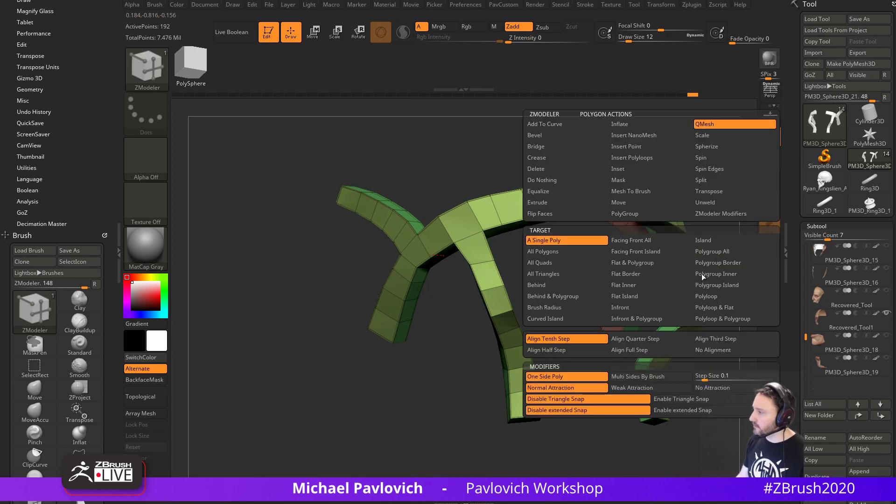
left_click(712, 252)
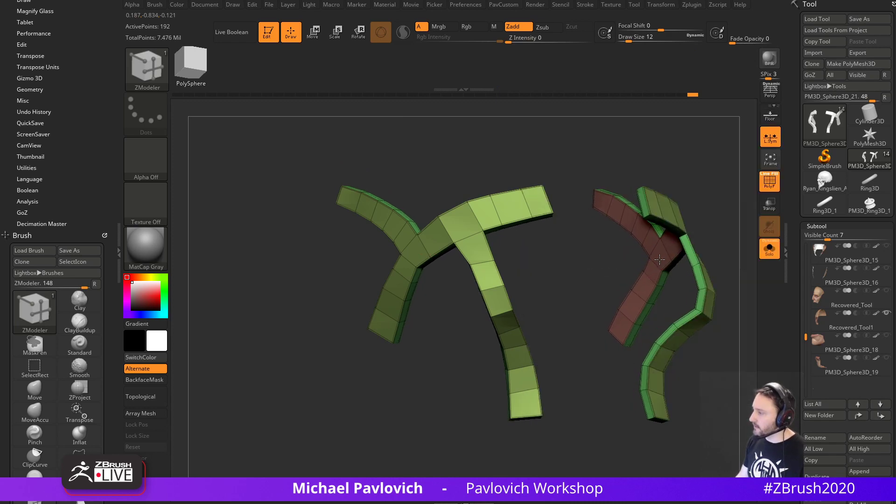
Turn on Dynamic subdivision for the strips with a crease level of 2 and inspect them without the polyframe.
left_click_drag(723, 221, 673, 241)
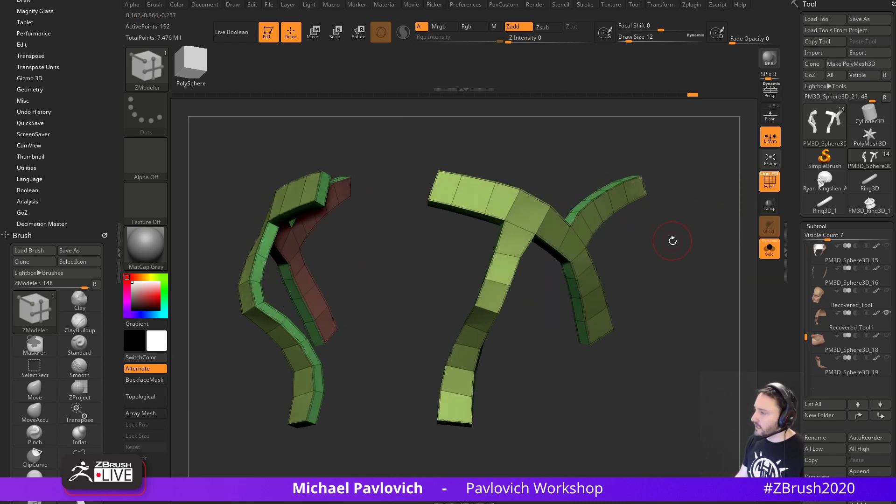
key("2")
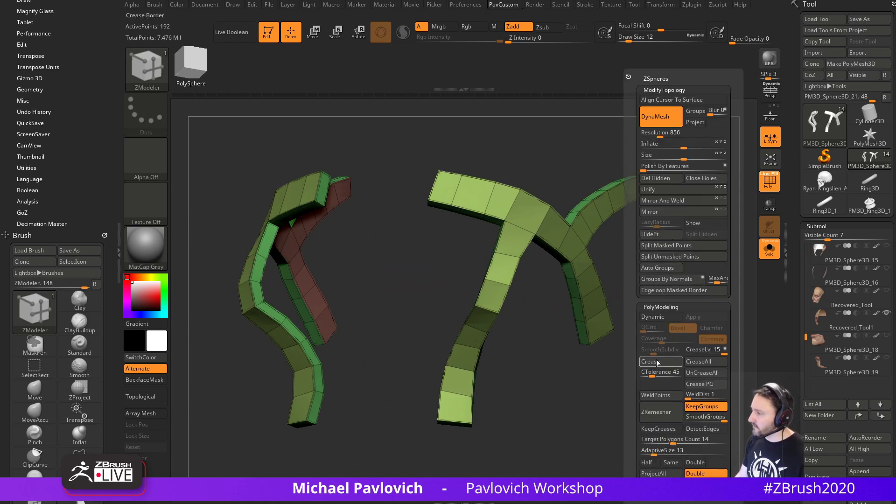
left_click(667, 317)
left_click_drag(698, 353, 663, 351)
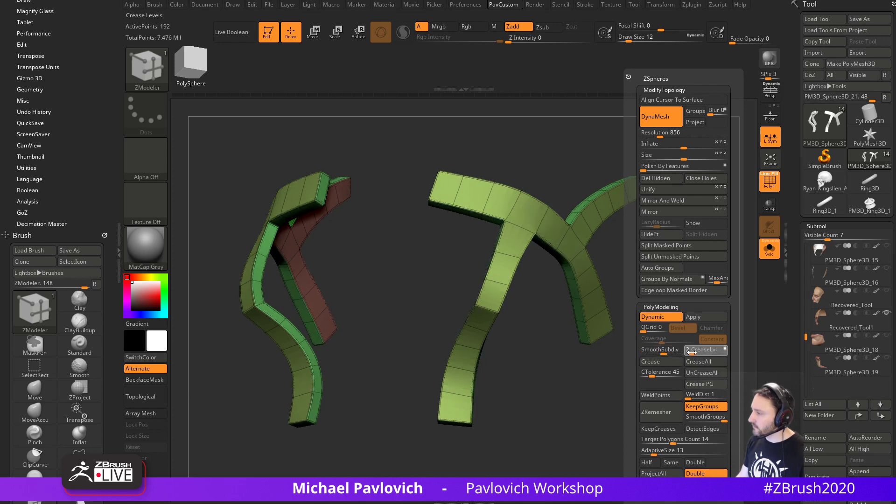
left_click_drag(618, 261, 645, 269)
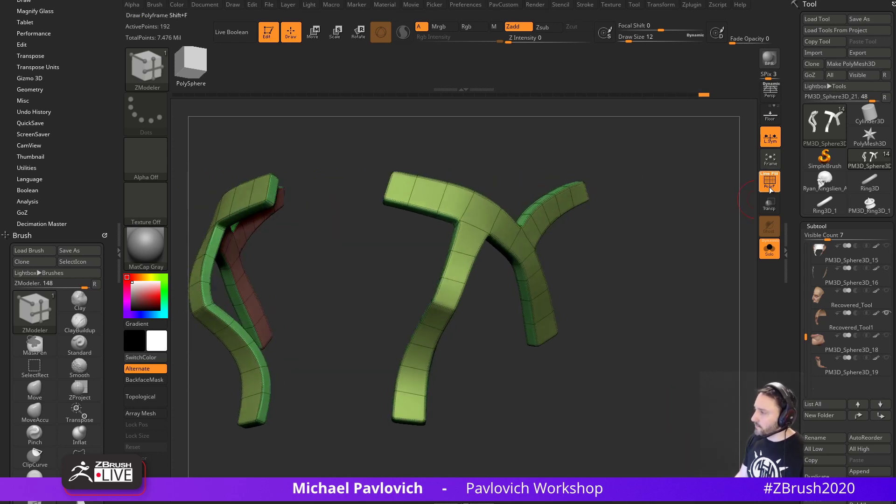
left_click(770, 183)
mouse_move(723, 199)
left_mouse_down()
mouse_move(672, 213)
mouse_move(716, 234)
mouse_move(676, 233)
mouse_move(662, 247)
left_mouse_up()
key("shift+f")
Set the draw size to 3 and extrude the facing end polygons of the two rear branches with QMesh.
key("s")
left_click_drag(661, 247, 654, 249)
mouse_move(654, 250)
left_mouse_down()
mouse_move(647, 274)
mouse_move(663, 279)
left_mouse_up()
left_click_drag(661, 311, 637, 321)
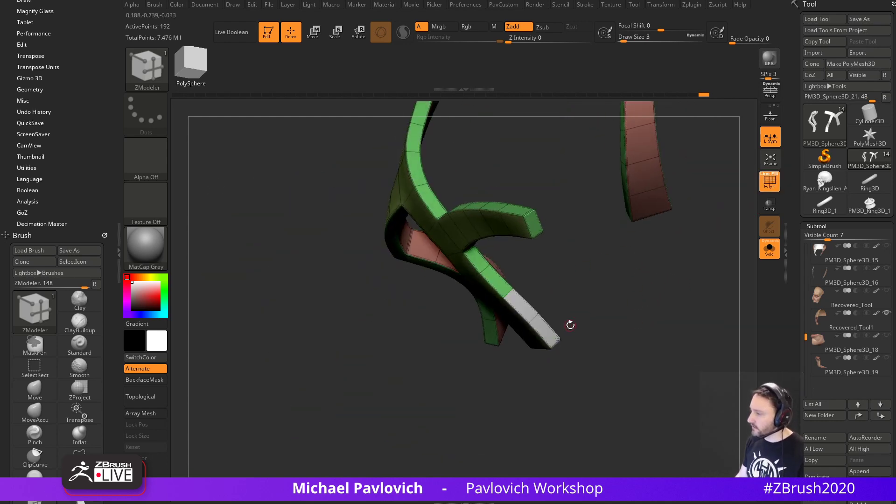
left_click_drag(527, 311, 518, 280)
left_click_drag(600, 299, 602, 276)
left_click_drag(640, 281, 542, 304)
left_click_drag(549, 312, 594, 283)
left_click_drag(667, 317, 587, 262)
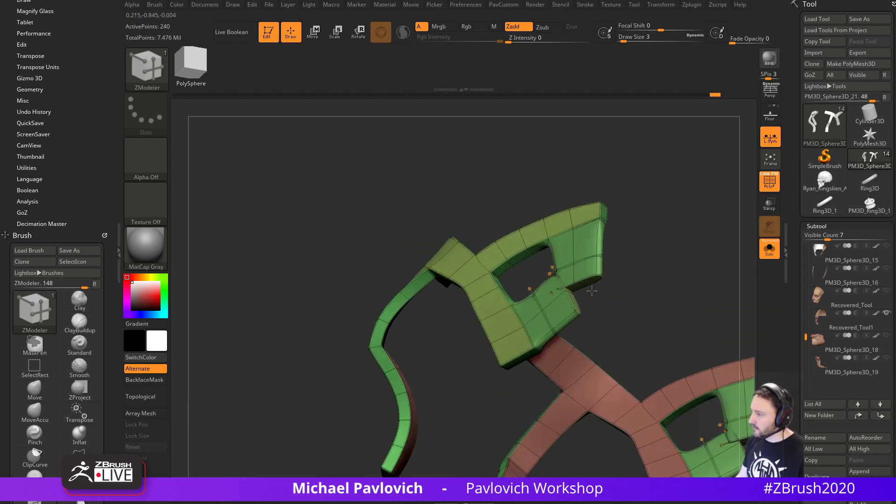
Undo the last two QMesh extrusions on the rear branches.
left_click_drag(591, 326, 542, 285)
key("ctrl+z")
key("ctrl+z")
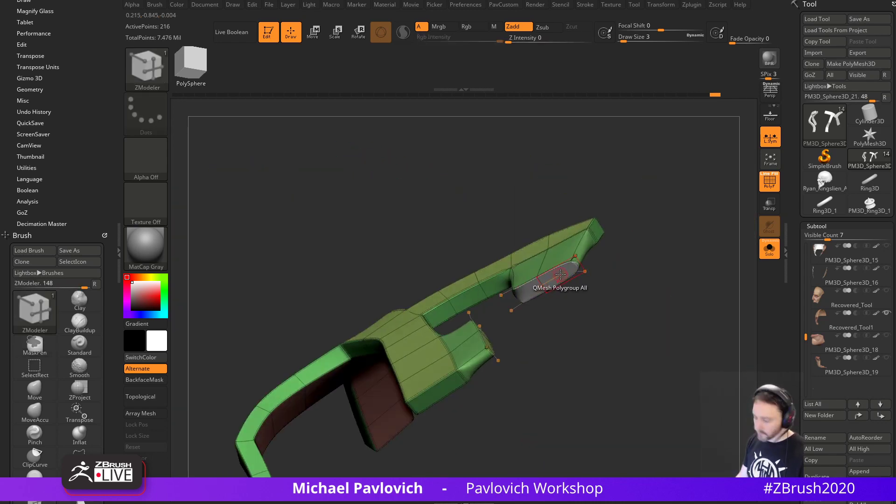
Set the ZModeler polygon action to Delete with the A Single Poly target and delete the facing end polygons of the rear branches.
key("space")
left_click(468, 170)
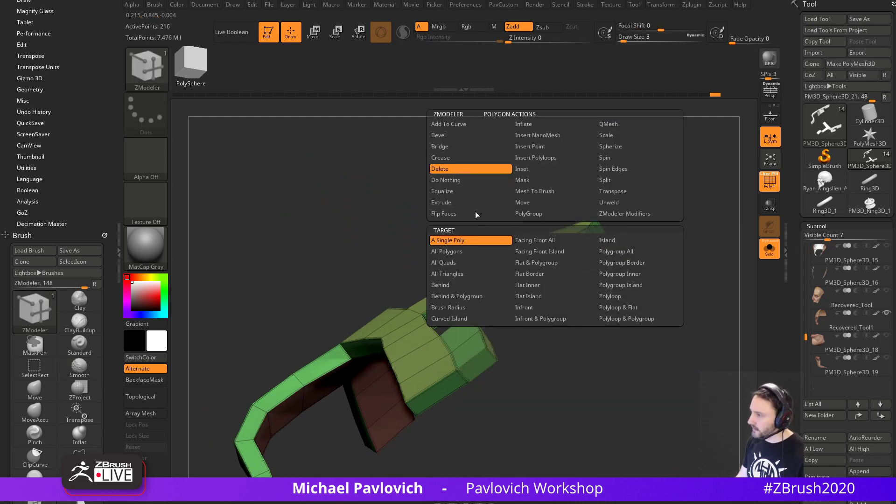
left_click_drag(630, 299, 513, 329)
key("space")
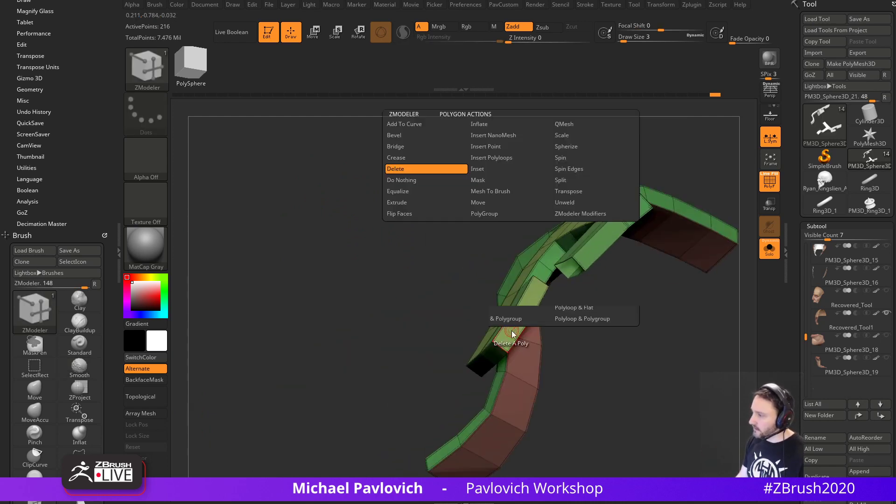
left_click(506, 316)
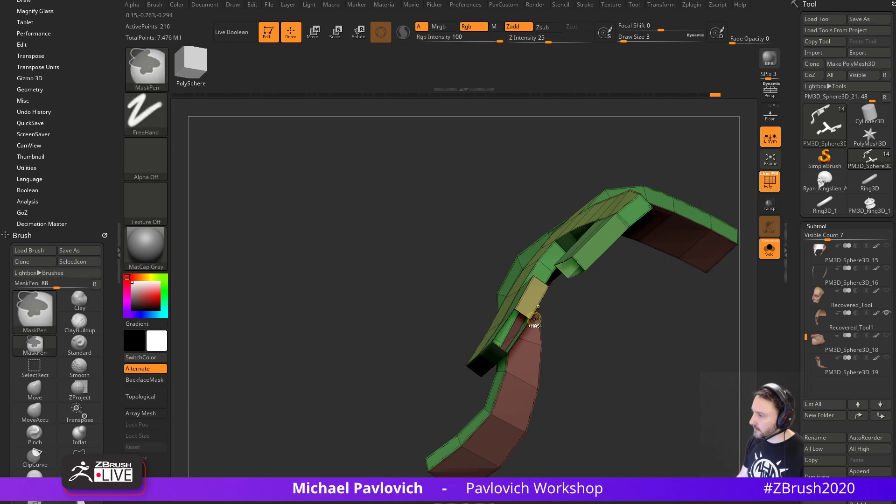
left_click_drag(515, 325, 560, 281)
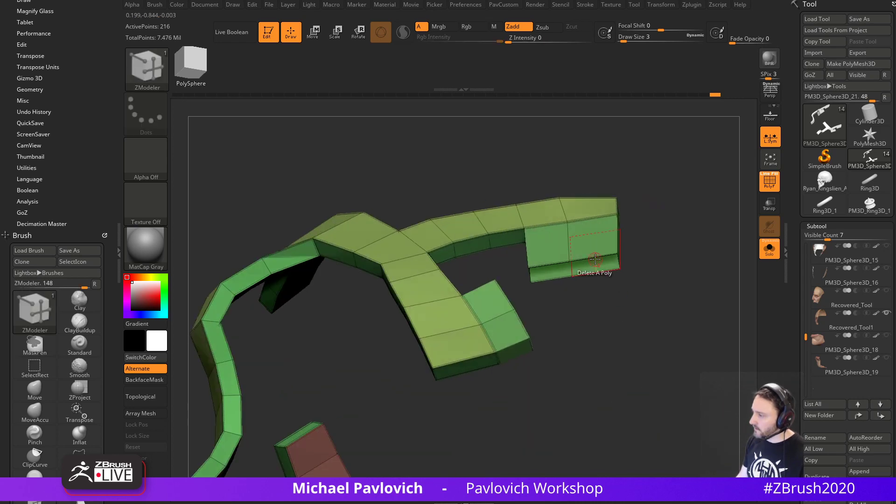
Bridge the two open holes of the rear branches with a curved band using the ZModeler edge action.
key("space")
left_click(487, 259)
left_click(544, 345)
left_click_drag(543, 348, 574, 241)
left_click_drag(506, 295, 550, 290)
key("f")
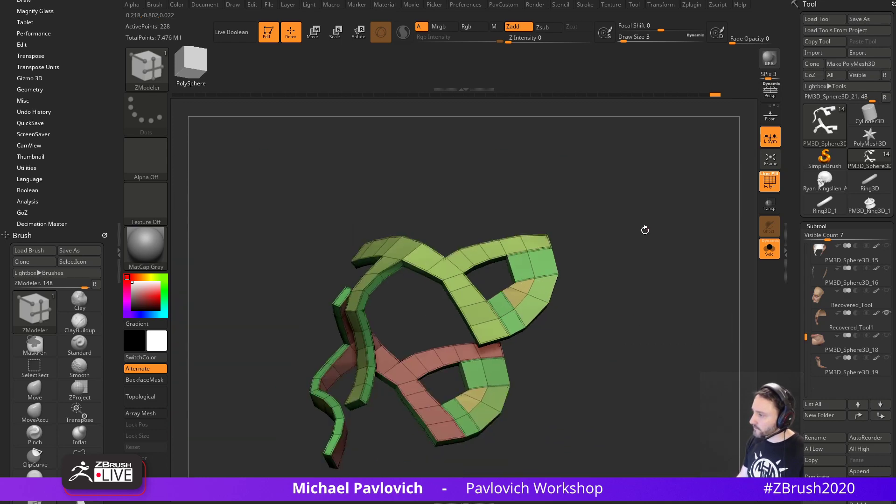
Regroup the strap polygons with Groups By Normals.
left_click_drag(644, 229, 657, 261)
key("1")
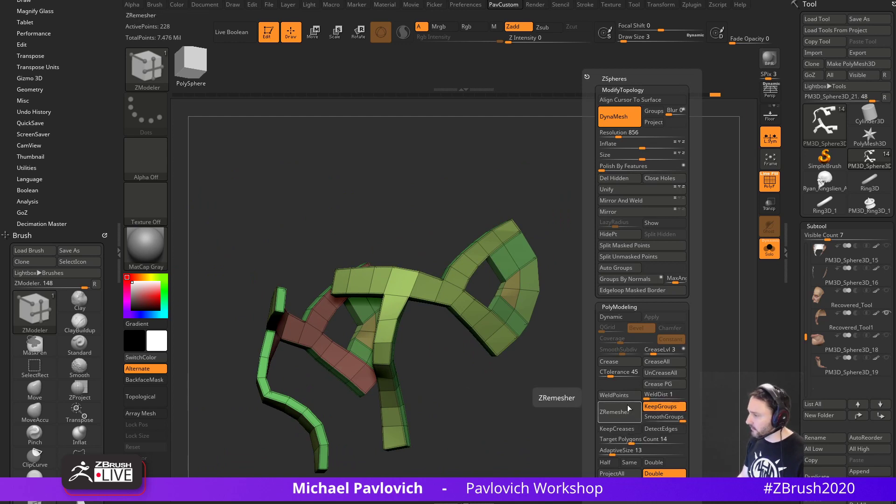
left_click(627, 270)
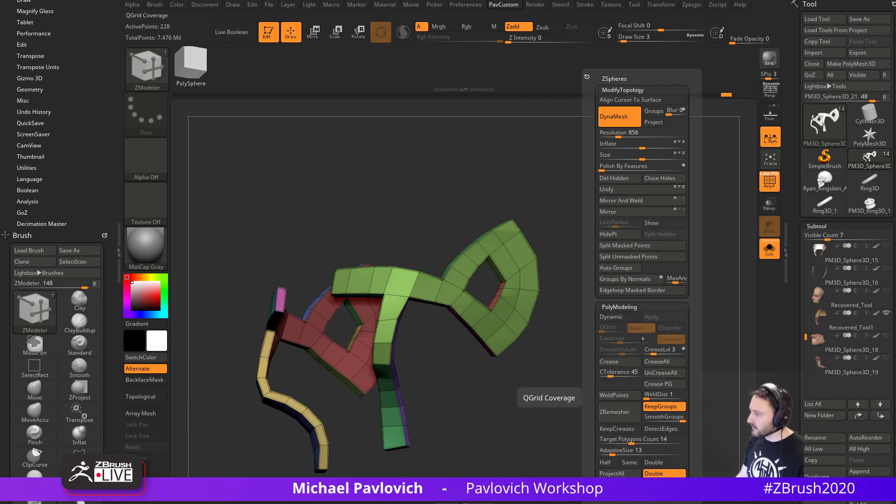
Preview the bridged straps with Dynamic subdivision and no polyframe, and return to the unsmoothed polyframe display.
key("d")
left_click(770, 182)
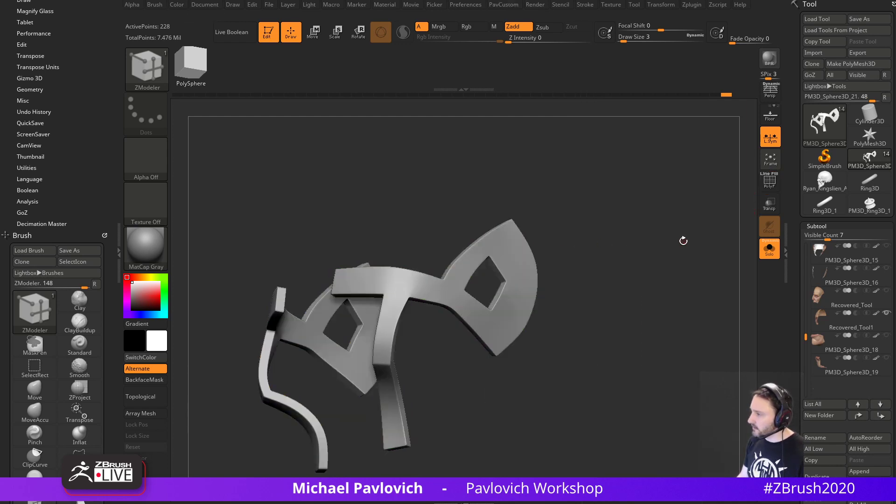
left_click_drag(682, 240, 669, 268)
left_click(769, 183)
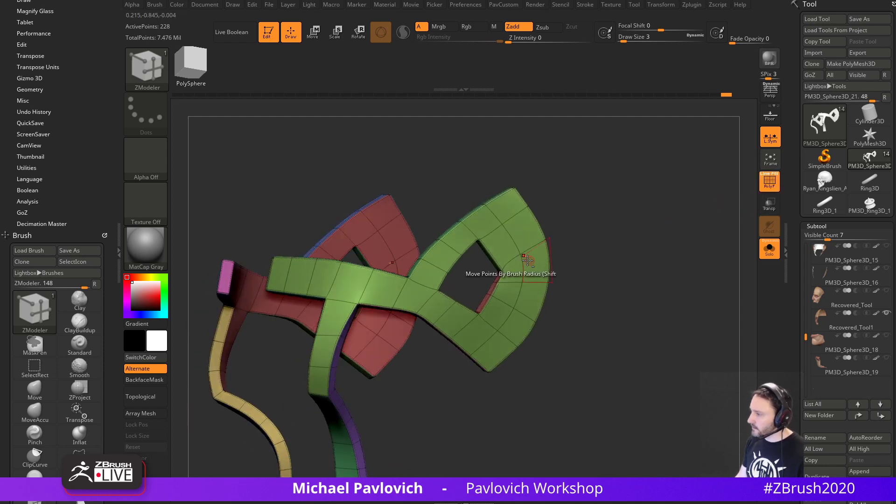
key("shift+d")
Set the polygon action to QMesh and push the inner polygroup of the bridged bands to widen their openings.
mouse_move(496, 247)
left_mouse_down()
mouse_move(508, 289)
mouse_move(496, 310)
left_mouse_up()
key("space")
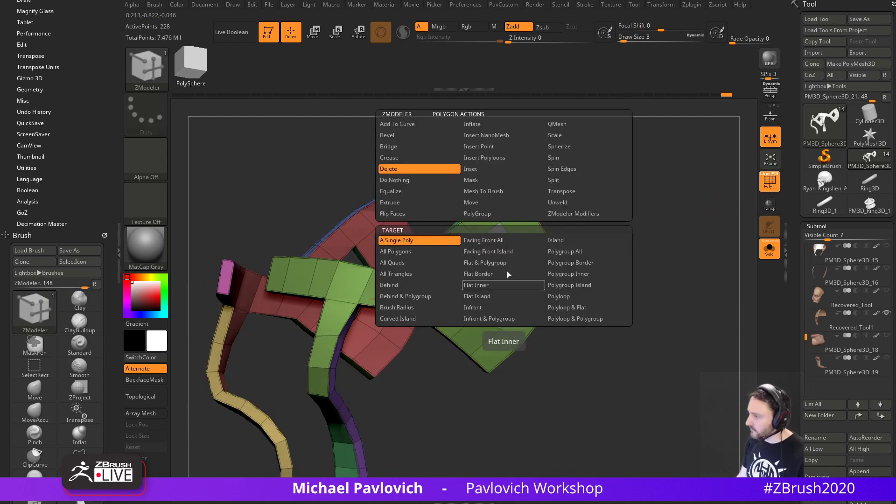
left_click(569, 126)
left_click_drag(626, 231, 646, 237)
left_click_drag(488, 300, 523, 280)
left_click_drag(590, 259, 624, 261)
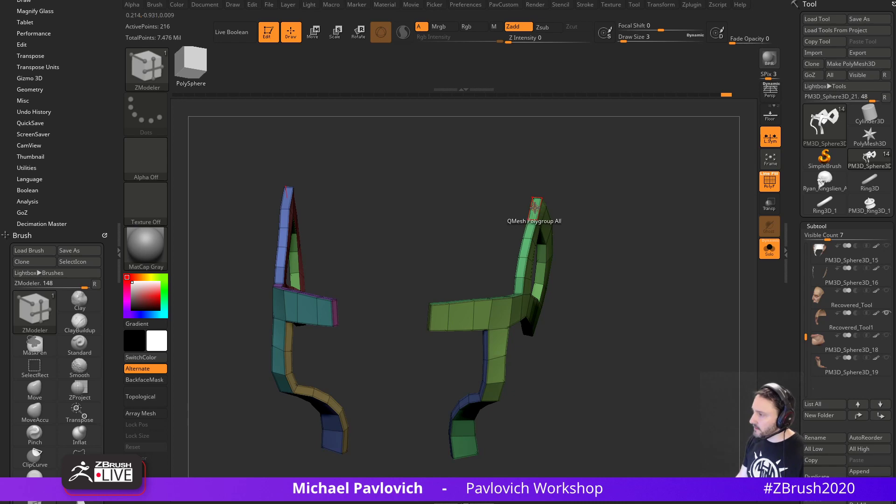
Set the polygon action to Delete and remove the upper end polygon of the rear branches on both sides.
key("space")
left_click(425, 168)
left_click(438, 236)
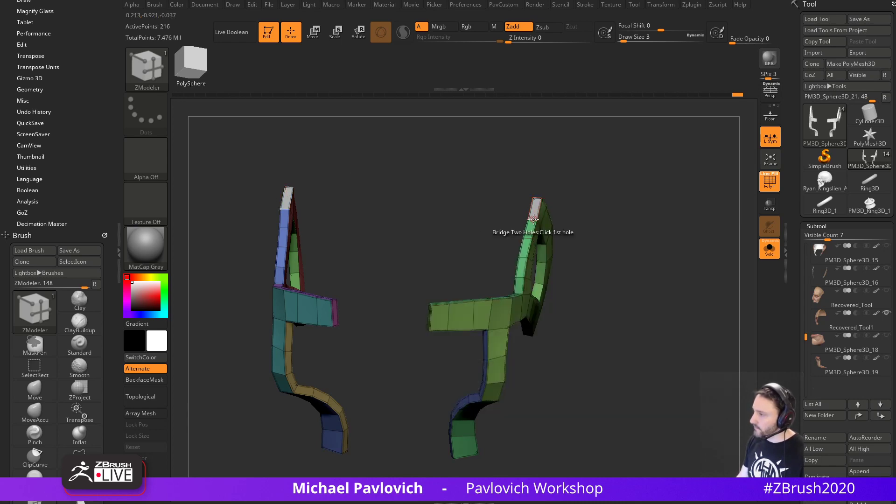
key("space")
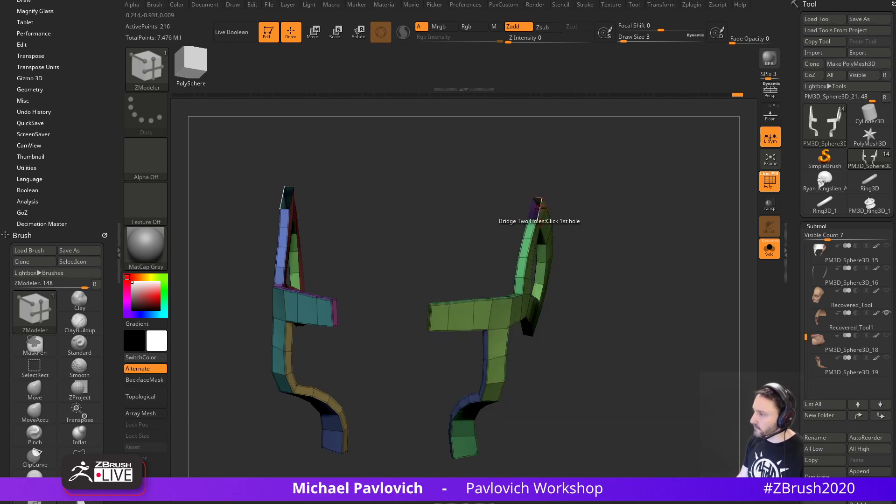
Bridge the two upper holes with a curved band arching over the head, using the Bridge edge action for two holes.
key("space")
left_click(438, 255)
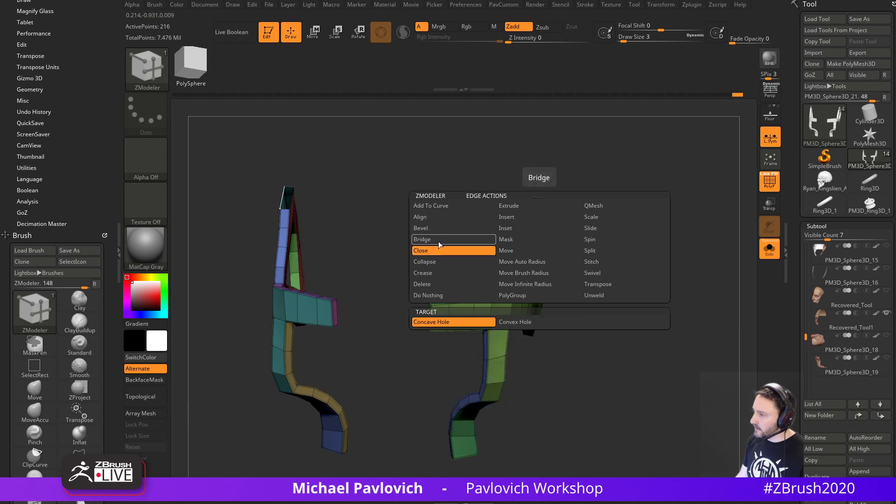
left_click(439, 242)
right_click_drag(531, 292, 533, 222)
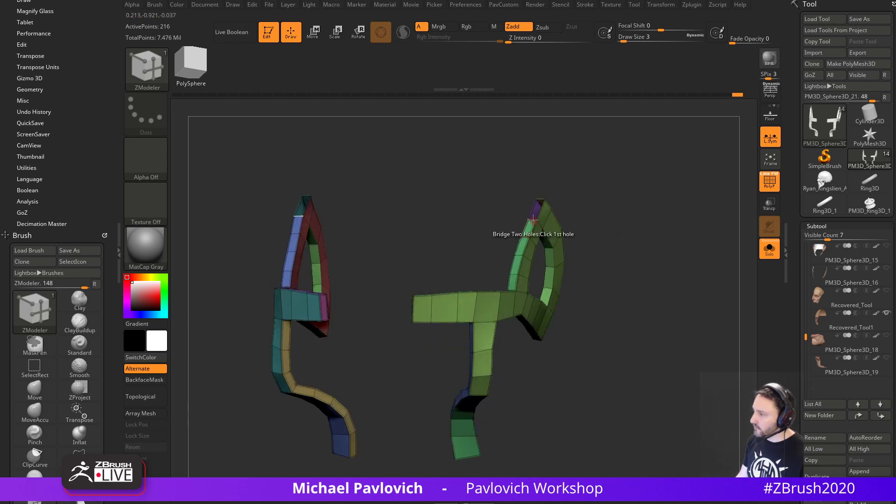
left_click(324, 214)
left_click_drag(541, 206, 380, 176)
Undo the first Mirror And Weld, flip the mesh with Mirror, and apply Mirror And Weld again.
right_click_drag(625, 196, 654, 222)
key("3")
left_click(669, 202)
key("ctrl+z")
key("3")
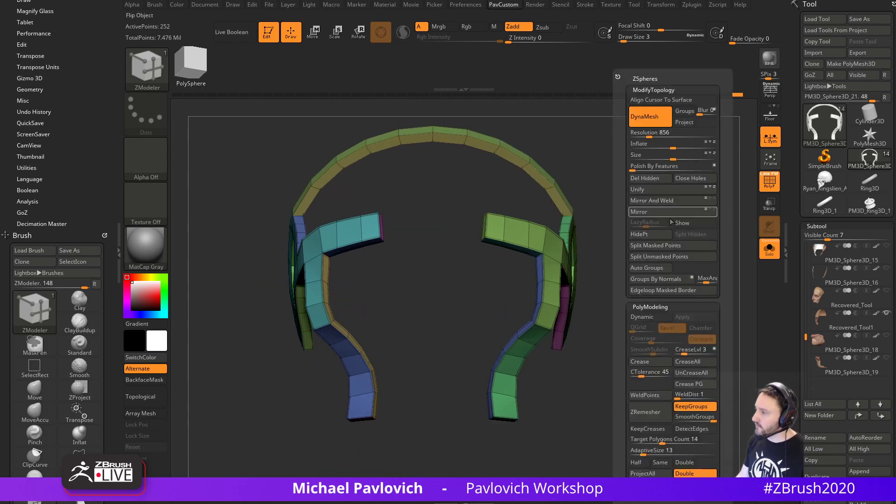
left_click(661, 212)
left_click(663, 201)
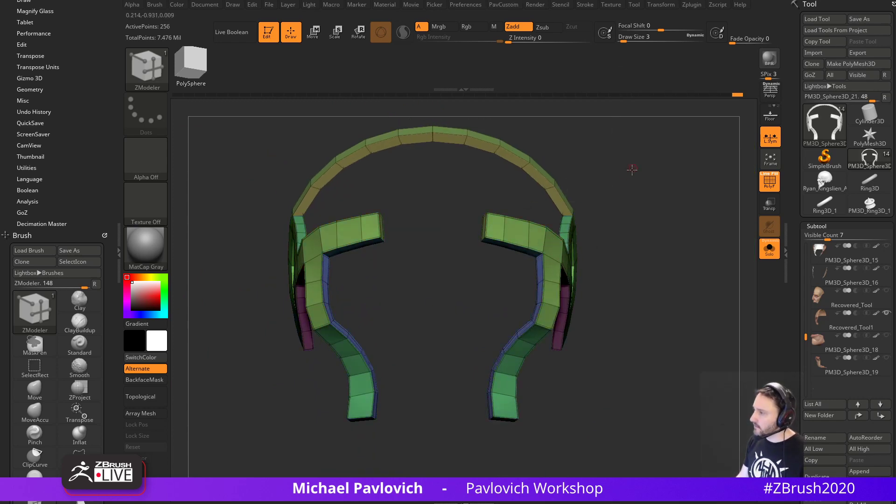
Weld the duplicate points at the centre of the head band with a weld distance of 20 and reapply Mirror And Weld.
right_click_drag(632, 170, 655, 244, "alt")
key("3")
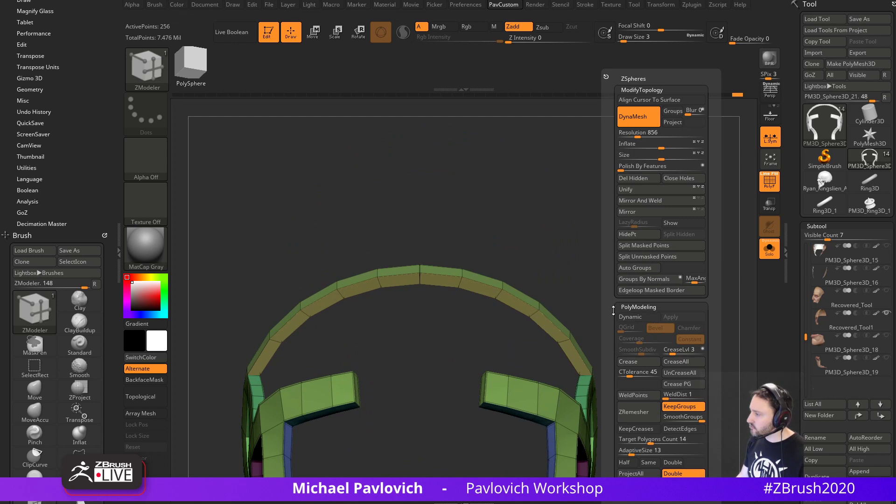
scroll(613, 311, "down", 2)
left_click(634, 369)
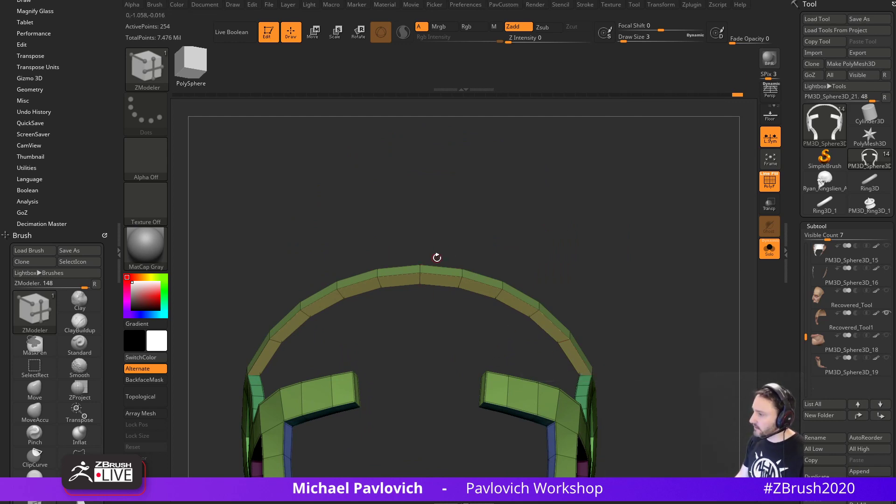
key("3")
left_click(614, 204)
Crease the strap mesh along its polygroup borders with Crease PG and turn on Dynamic subdivision.
right_click_drag(612, 210, 634, 244, "alt")
key("3")
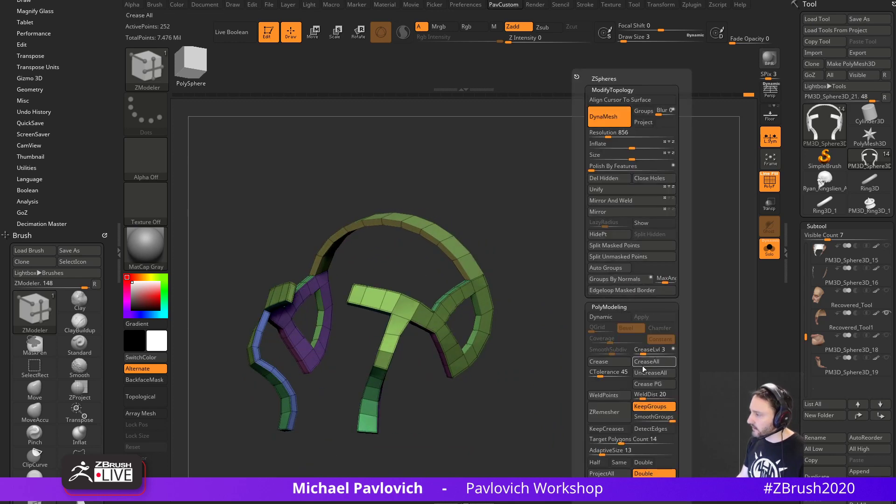
left_click(645, 379)
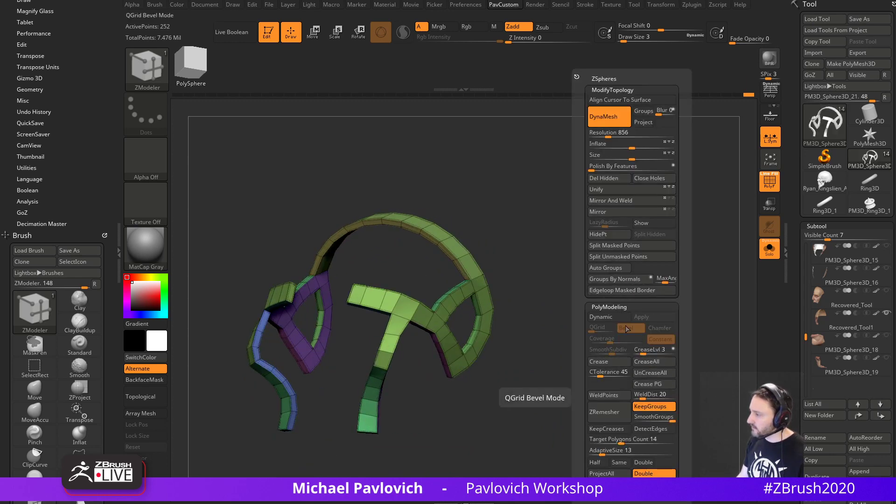
left_click(601, 317)
Hide the polyframe, leave Solo mode to show the whole head, and select the Move brush with a draw size of 90.
right_click_drag(757, 185, 672, 242)
key("shift+f")
left_click(769, 249)
mouse_move(662, 284)
right_mouse_down()
mouse_move(626, 251)
mouse_move(646, 277)
mouse_move(700, 226)
mouse_move(651, 237)
mouse_move(654, 224)
mouse_move(675, 246)
mouse_move(666, 252)
mouse_move(634, 214)
mouse_move(672, 280)
mouse_move(442, 244)
right_mouse_up()
key("s")
left_click_drag(441, 244, 424, 246)
key("b")
key("m")
key("v")
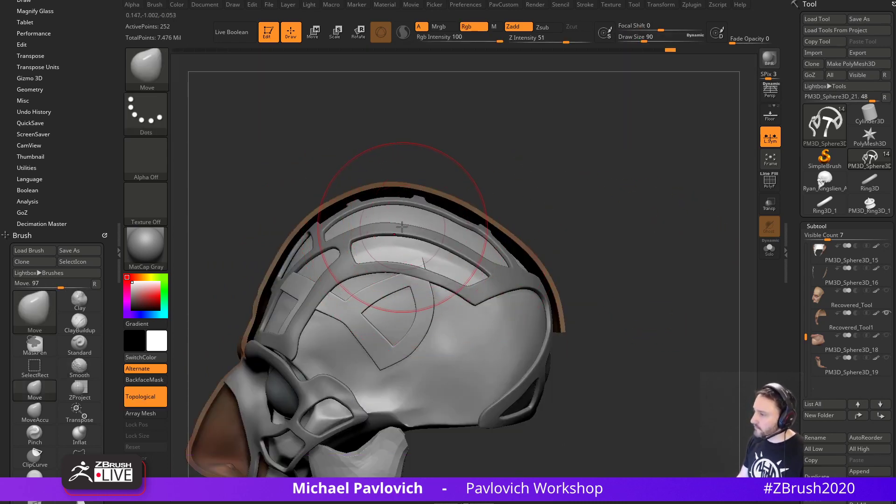
Shape the band over the top of the skull with the Move brush, using draw sizes of 68 and 94.
right_click_drag(497, 171, 467, 184)
key("s")
left_click_drag(411, 224, 402, 224)
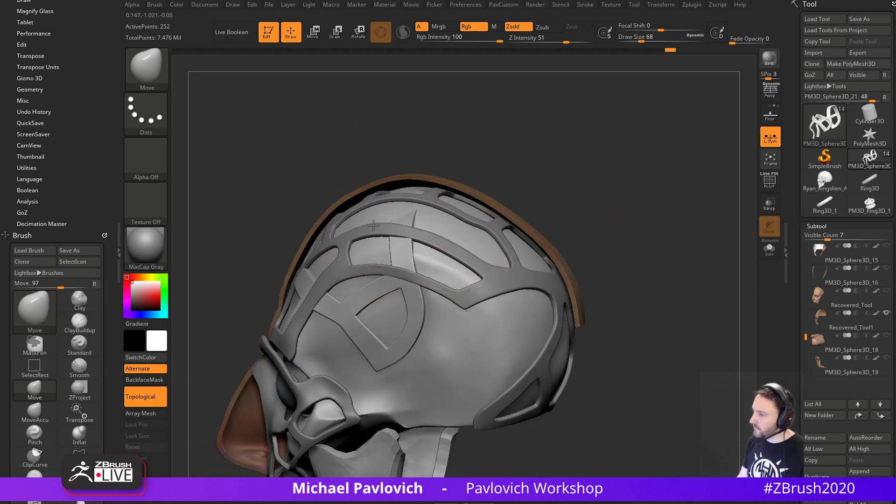
right_click_drag(480, 160, 452, 171)
key("s")
left_click_drag(411, 201, 447, 185)
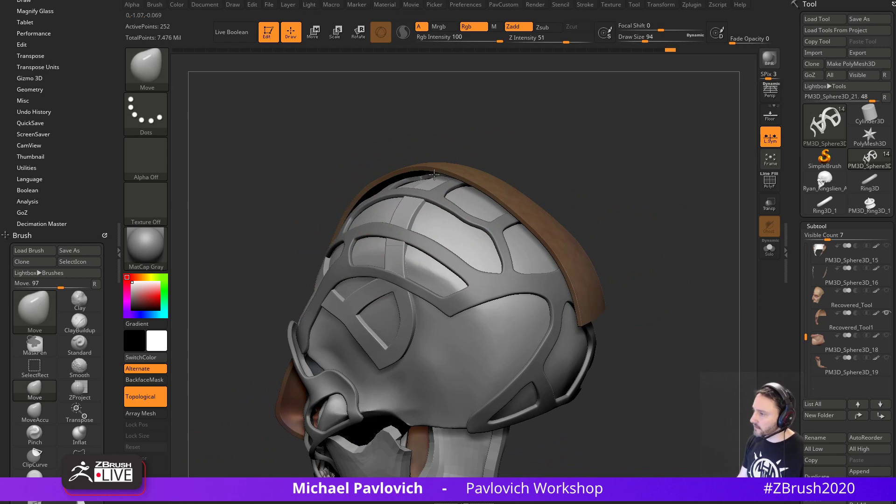
Fit the forehead branch of the strap to the skull with the Move brush, using draw sizes of 68 and 37.
mouse_move(504, 161)
right_mouse_down()
mouse_move(617, 167)
mouse_move(640, 207)
right_mouse_up()
key("s")
left_click_drag(434, 226, 422, 226)
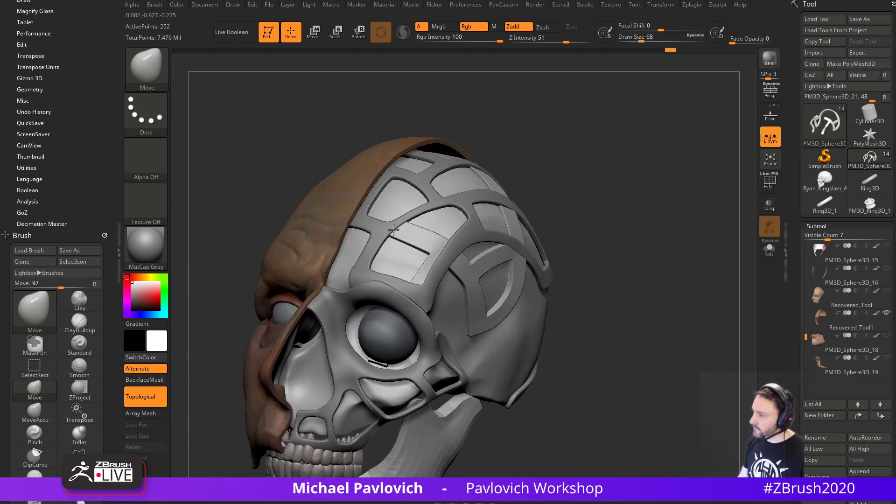
right_click_drag(534, 183, 490, 206)
key("s")
left_click_drag(414, 241, 401, 241)
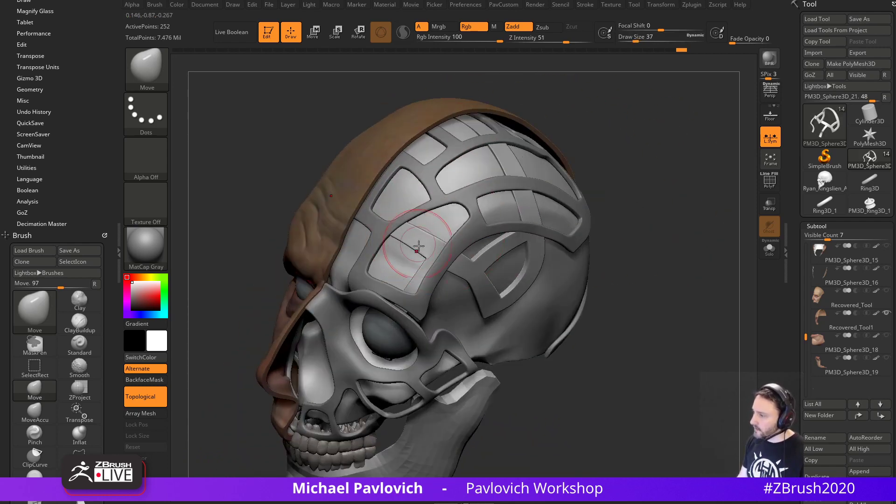
Adjust the lower front branch around the eye socket with the Move brush, using draw sizes of 65, 59 and 46.
right_click_drag(596, 287, 589, 260)
key("s")
left_click_drag(421, 305, 427, 306)
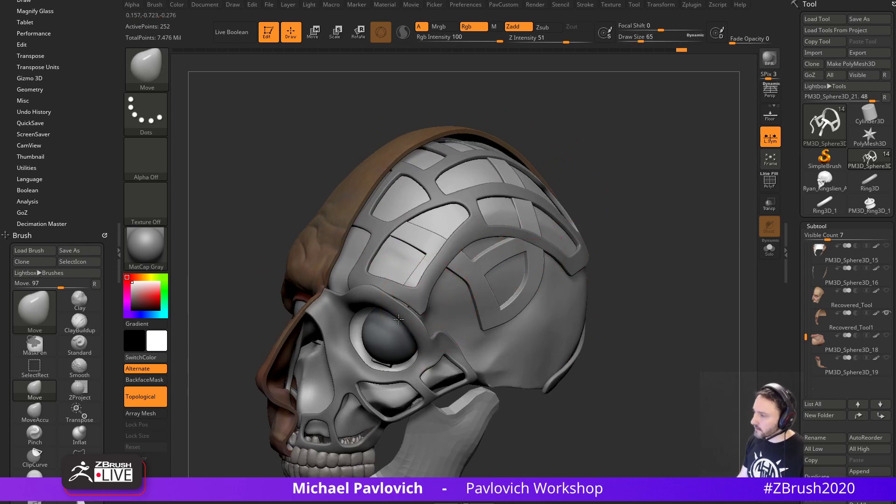
right_click_drag(410, 318, 559, 271)
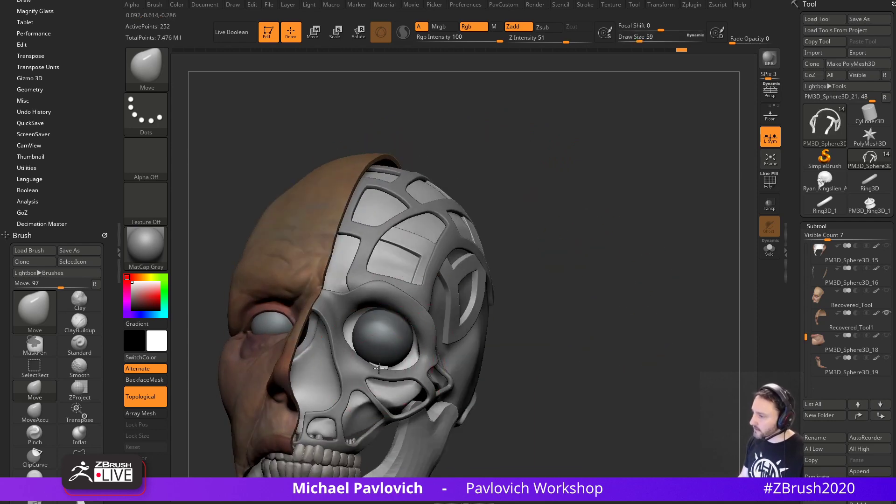
right_click_drag(389, 376, 409, 384)
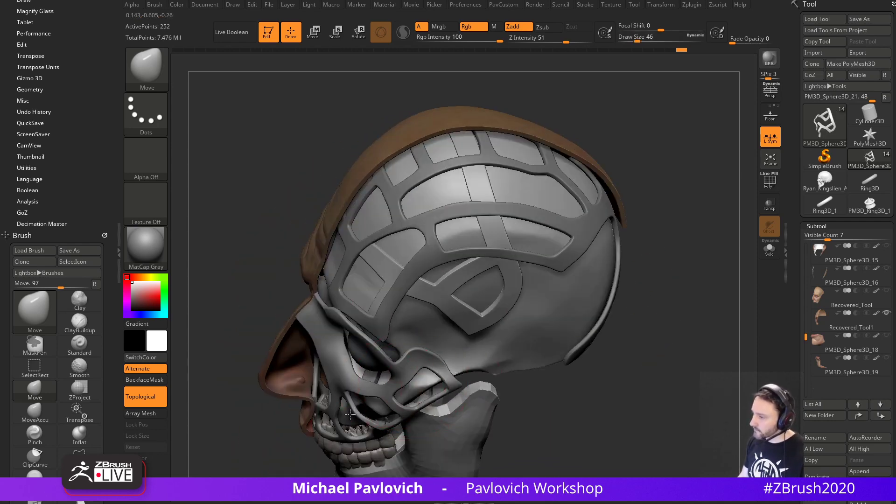
right_click_drag(273, 451, 584, 300)
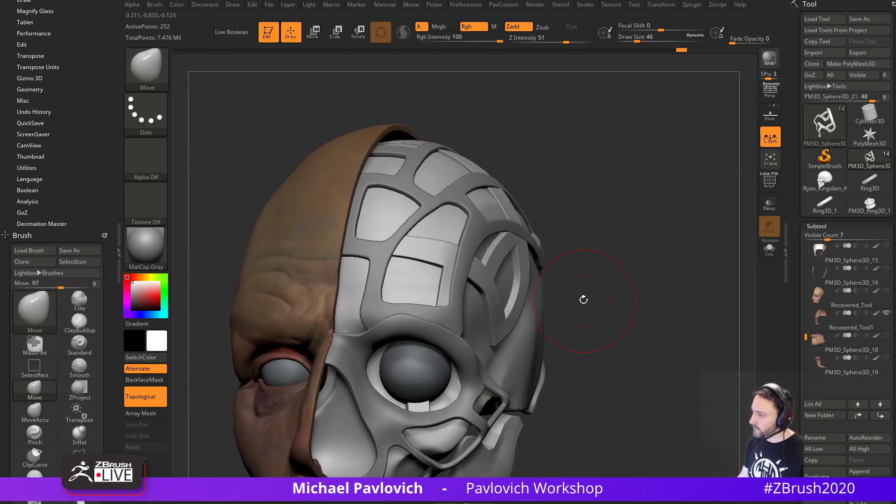
Isolate the straps in Solo mode with the polyframe shown and select the ZModeler brush with a draw size of 7.
left_click(770, 184)
mouse_move(707, 212)
right_mouse_down("alt")
mouse_move(746, 262)
mouse_move(479, 296)
right_mouse_up("alt")
left_click(770, 250)
key("[")
key("[")
key("[")
key("b")
key("z")
key("m")
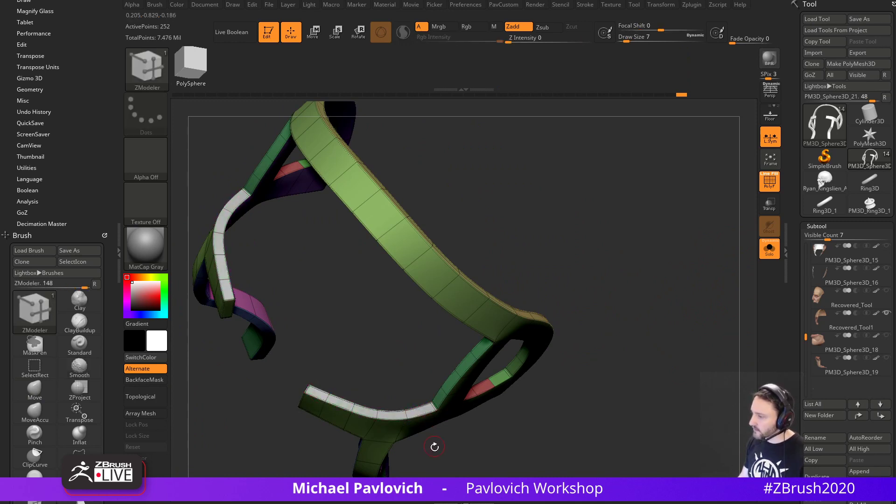
Set the polygon action to QMesh with the Polygroup All target and apply it to the edge polygons of the front branches.
key("space")
left_click(461, 125)
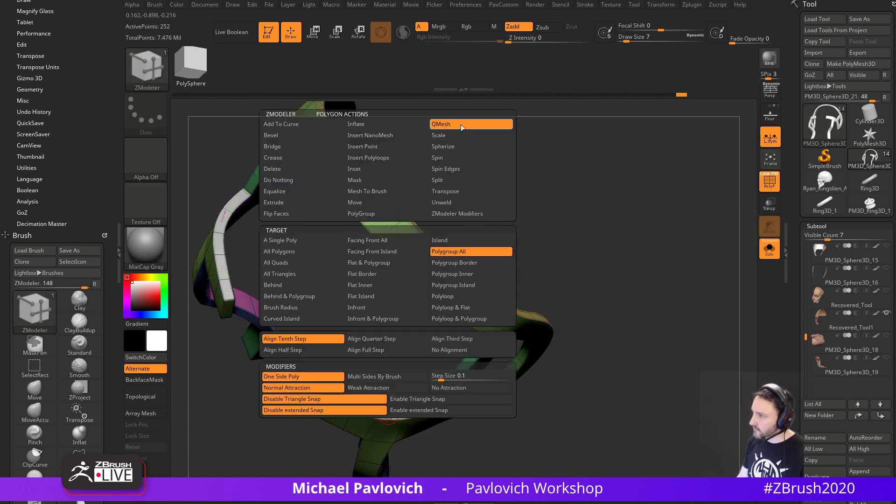
right_click_drag(607, 314, 625, 249, "alt")
left_click_drag(385, 346, 371, 368)
left_click_drag(646, 323, 535, 256)
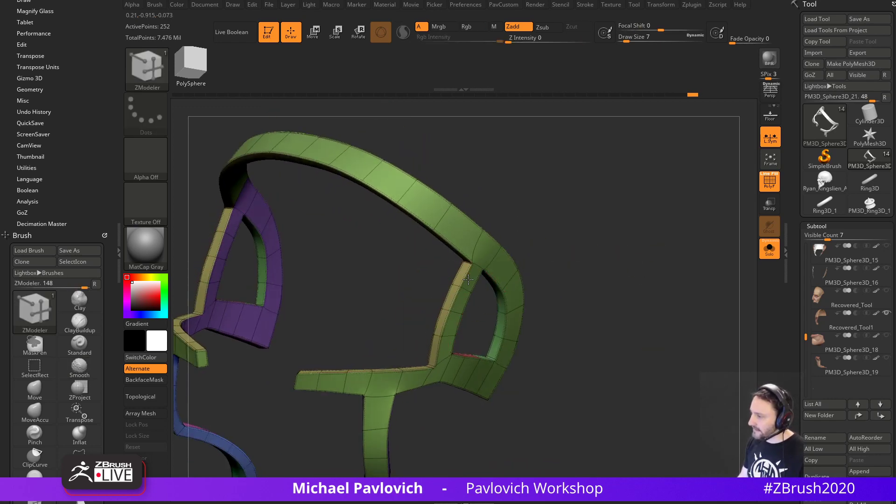
left_click_drag(592, 276, 519, 332)
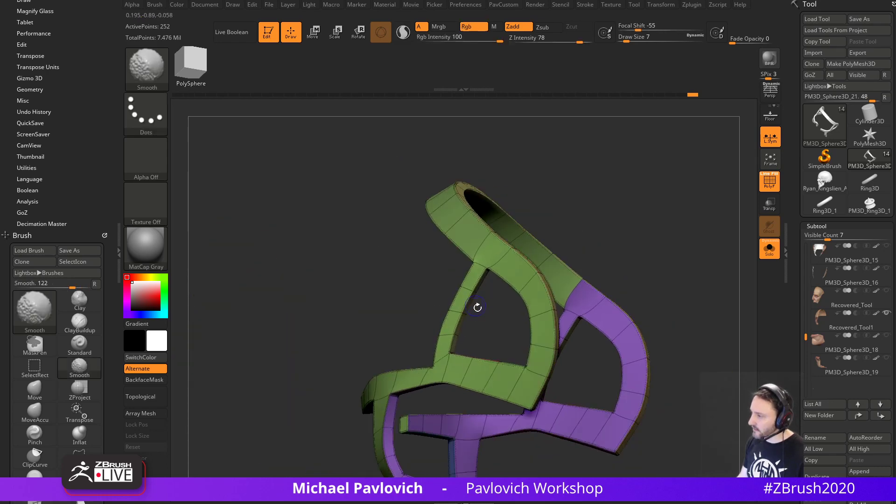
left_click_drag(478, 306, 567, 228)
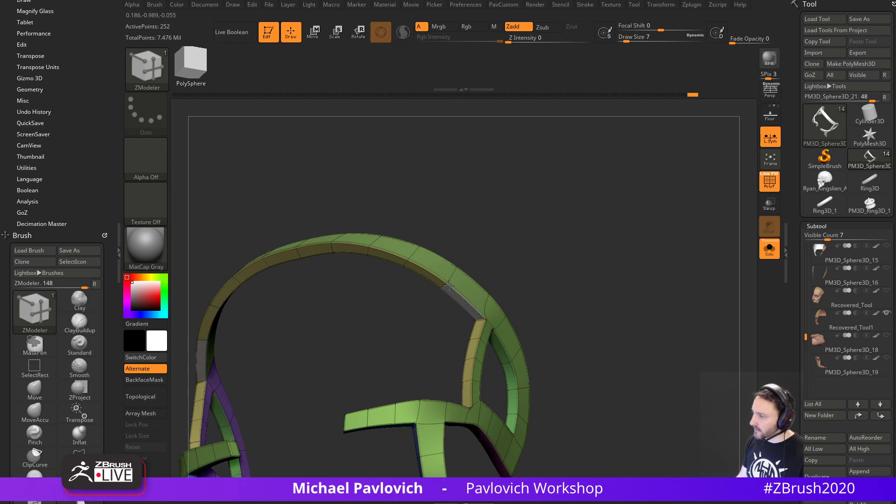
Apply QMesh to the inner side polygroup of the lower front strap branches.
left_click_drag(486, 200, 406, 248)
left_click_drag(517, 207, 518, 277)
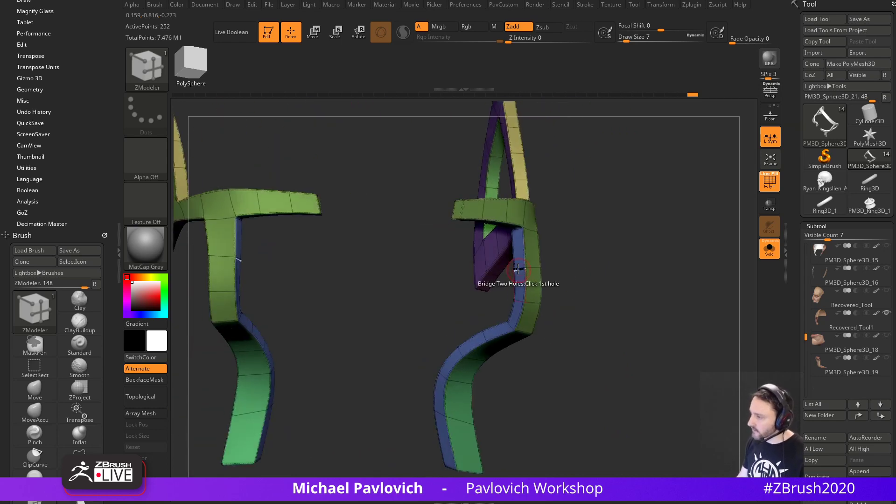
left_click(447, 372)
left_click_drag(460, 405, 486, 353, "alt")
left_click_drag(591, 336, 631, 302, "alt")
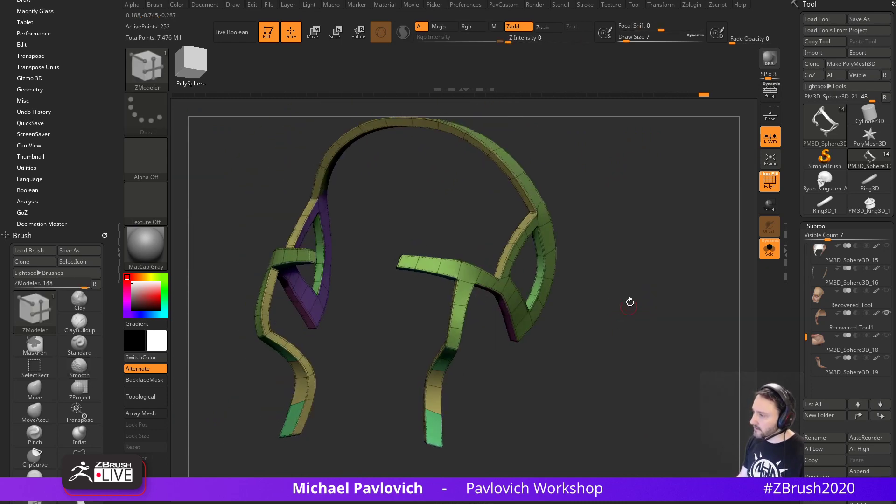
Regroup the straps with Groups By Normals and apply Mirror And Weld to carry the groups to both sides.
key("space")
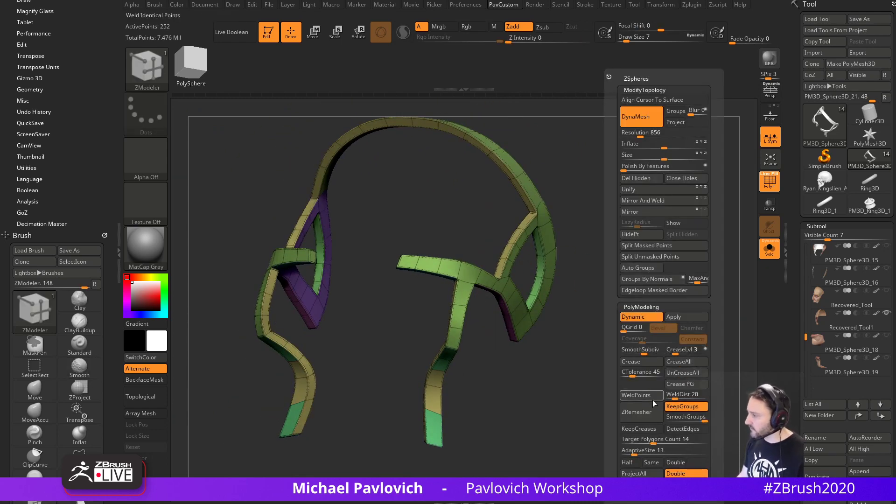
left_click(660, 278)
key("space")
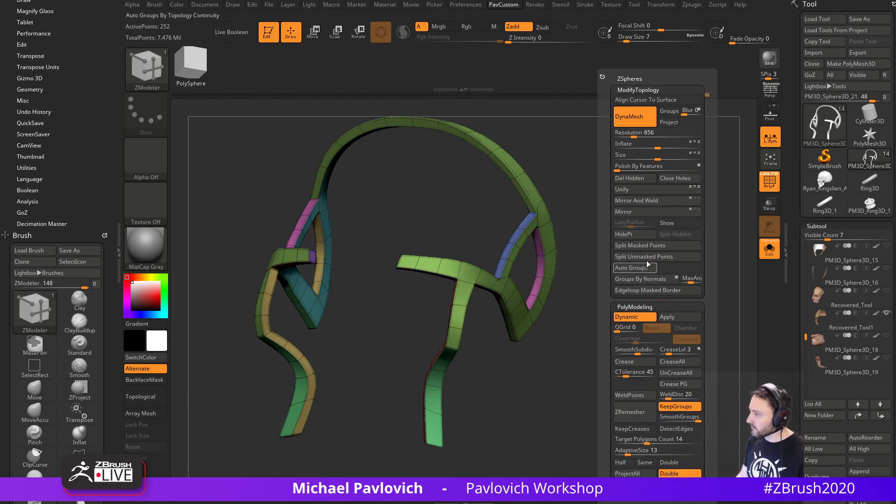
left_click(660, 201)
Select the Move brush, reduce the draw size to 7 and examine the straps with the polyframe hidden.
mouse_move(490, 265)
right_mouse_down()
mouse_move(510, 310)
mouse_move(459, 297)
right_mouse_up()
key("s")
left_click_drag(459, 297, 469, 300)
right_click_drag(470, 314, 480, 313)
key("s")
left_click_drag(479, 310, 473, 309)
key("b")
key("m")
key("v")
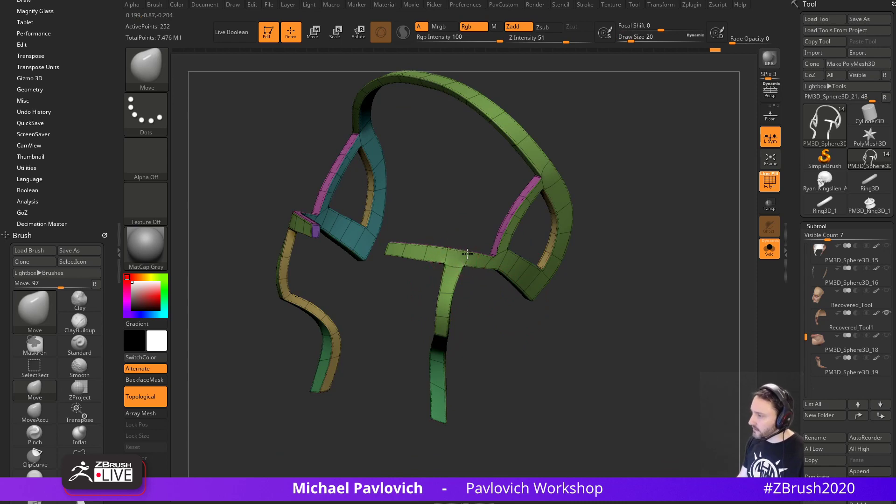
right_click_drag(468, 253, 640, 274)
key("shift+f")
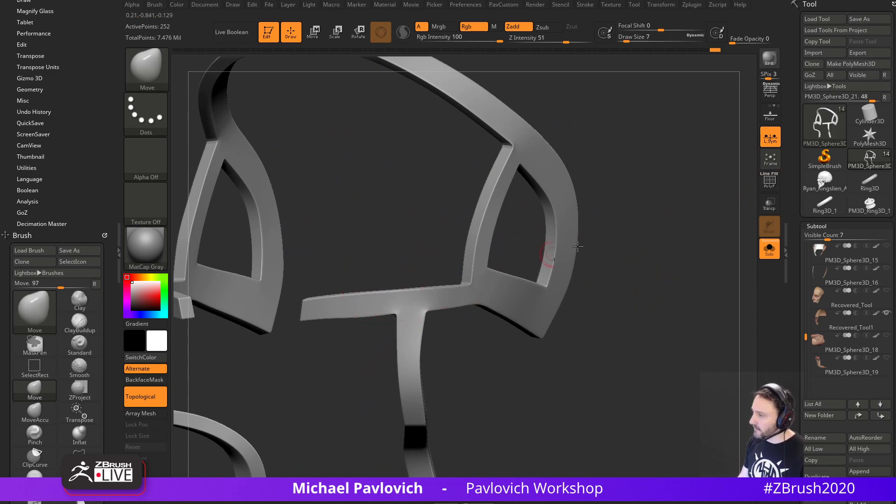
Show the polyframe, set ZModeler's polygon action to Inset with Polygroup All and Inset Region, and turn off dynamic subdivision.
left_click(769, 182)
right_click_drag(674, 240, 679, 202)
key("b")
key("z")
key("m")
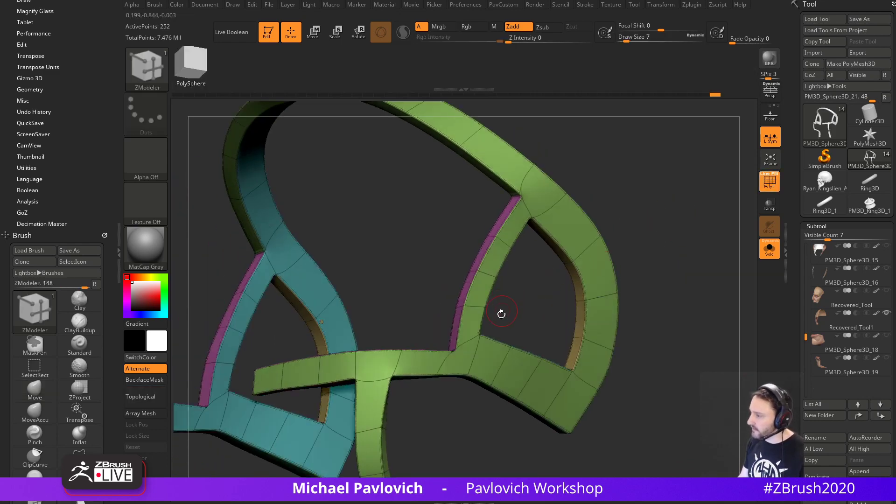
key("space")
left_click(478, 171)
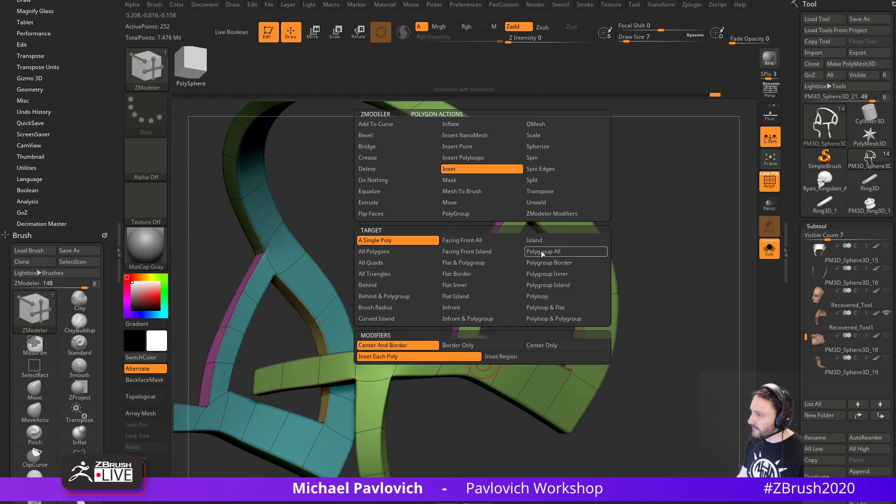
left_click(541, 252)
left_click(502, 357)
key("shift+d")
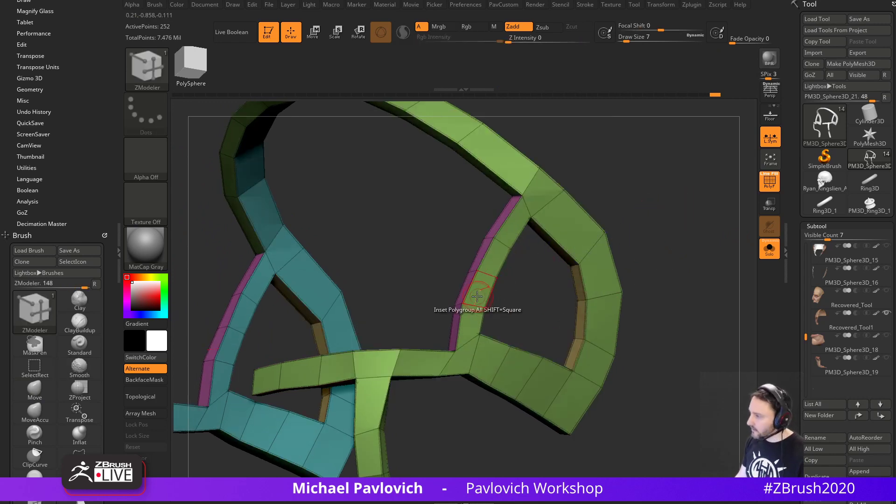
Mask around the temple junction of the straps, shift its vertices with the Move gizmo and clear the mask.
mouse_move(490, 297)
right_mouse_down()
mouse_move(499, 315)
mouse_move(499, 409)
mouse_move(454, 336)
mouse_move(451, 348)
right_mouse_up()
left_click_drag(454, 354, 463, 350, "ctrl")
left_click(499, 327, "ctrl")
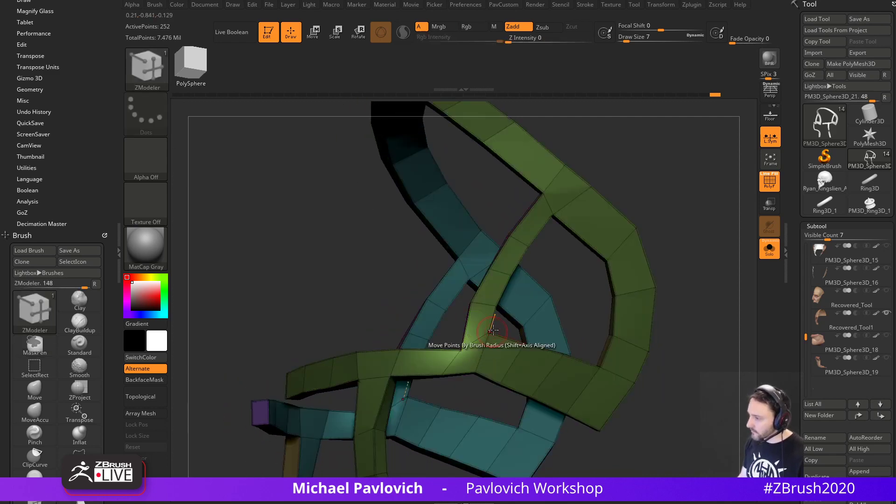
key("w")
left_click(461, 350, "alt")
left_click_drag(500, 314, 496, 296)
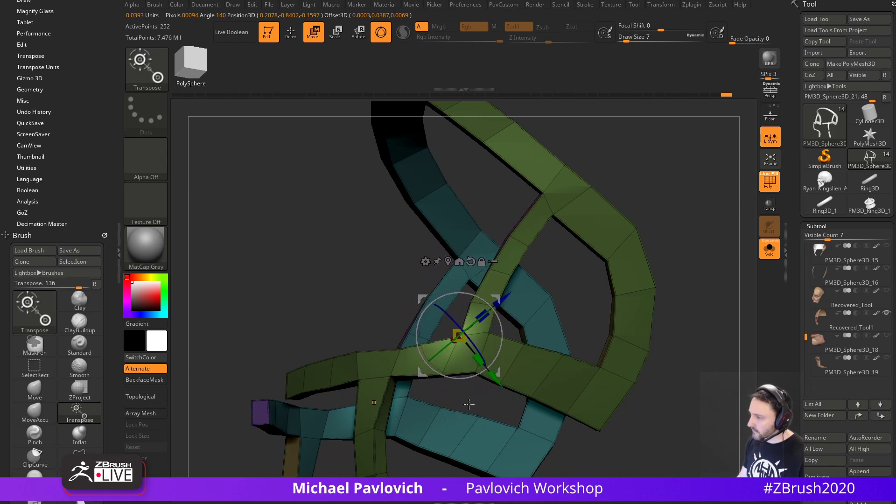
left_click_drag(476, 397, 464, 398, "ctrl")
key("q")
Remask the temple junction, nudge its vertices once more with the gizmo, clear the mask and return to Draw mode.
right_click_drag(462, 397, 458, 400)
mouse_move(454, 399)
left_mouse_down("ctrl")
mouse_move(420, 371)
mouse_move(430, 362)
left_mouse_up("ctrl")
key("ctrl+z")
key("space")
left_click(486, 117)
left_click(437, 326, "ctrl")
key("w")
left_click_drag(495, 299, 495, 294)
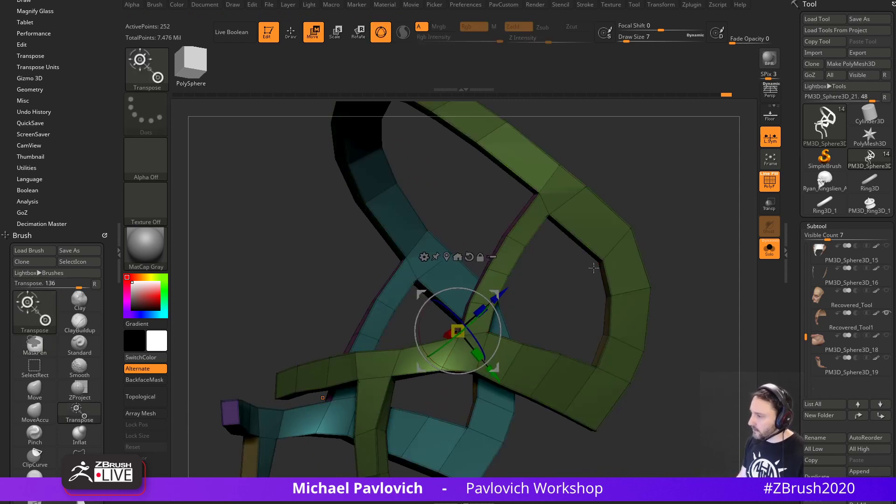
left_click_drag(703, 216, 720, 209, "ctrl")
key("q")
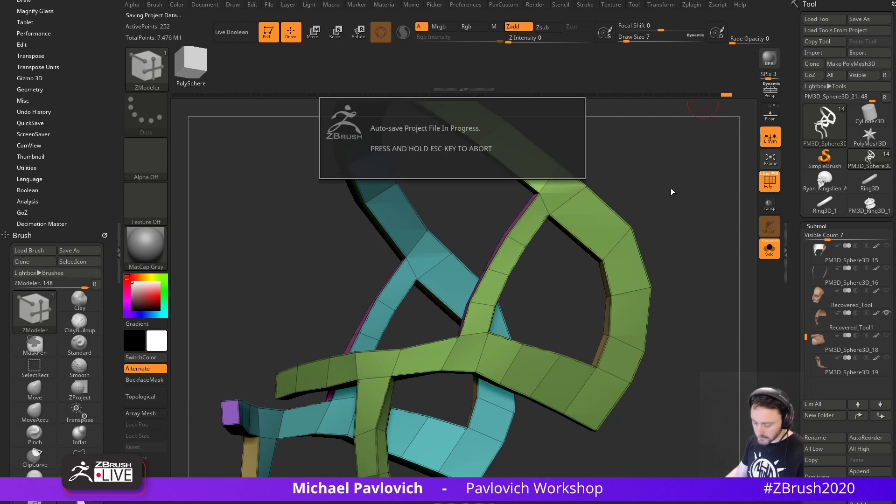
Restore the QuickSave project QS_3574.ZPR without saving changes to the current project.
key("comma")
left_click(555, 107)
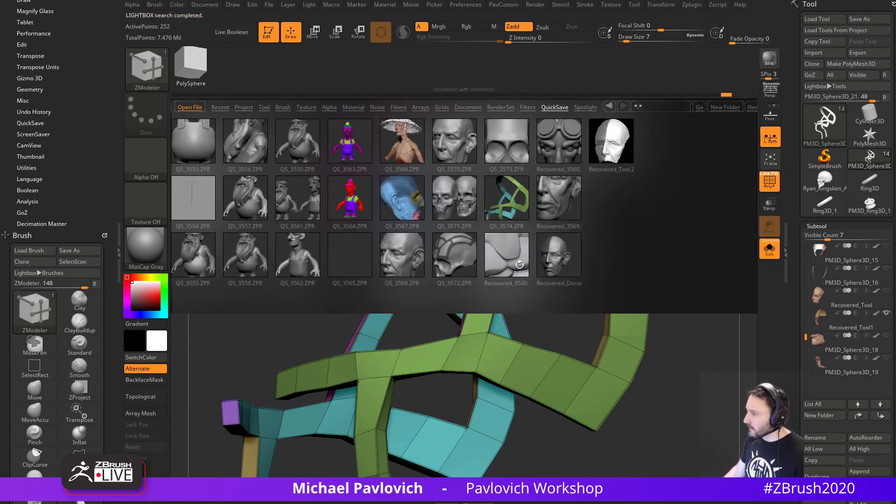
double_click(509, 199)
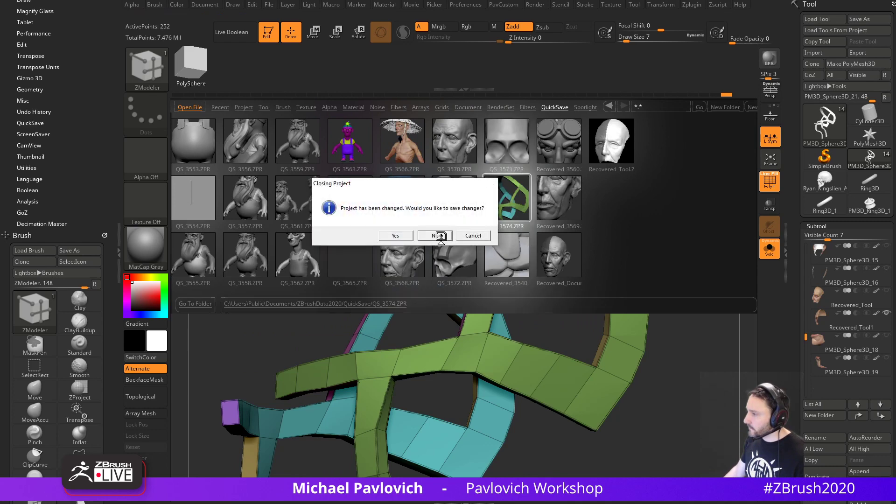
left_click(439, 236)
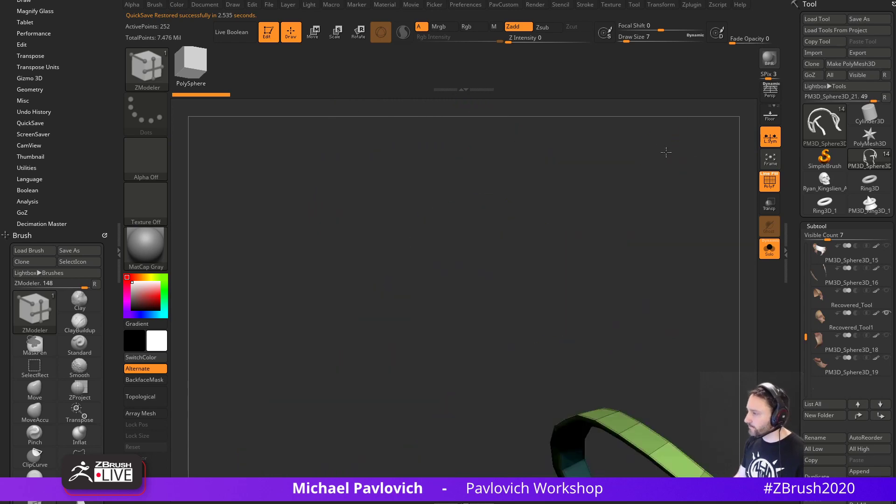
Turn on dynamic subdivision for the straps and adjust the crease level, with the draw size reduced to 8.
key("bracketleft")
key("bracketleft")
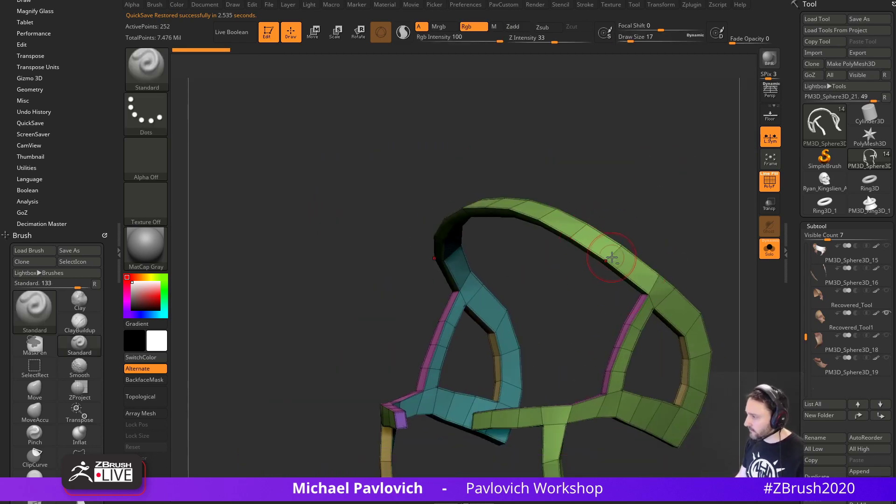
key("s")
mouse_move(679, 231)
left_mouse_down("alt")
mouse_move(574, 201)
mouse_move(660, 232)
mouse_move(655, 209)
mouse_move(670, 232)
left_mouse_up("alt")
left_click(613, 215)
mouse_move(670, 232)
left_mouse_down("alt")
mouse_move(669, 203)
mouse_move(656, 210)
mouse_move(694, 224)
mouse_move(680, 288)
left_mouse_up("alt")
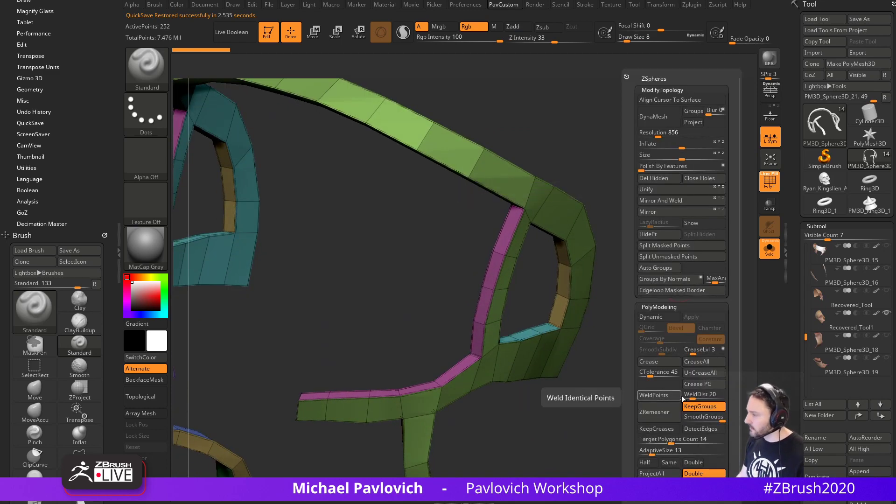
left_click(672, 309)
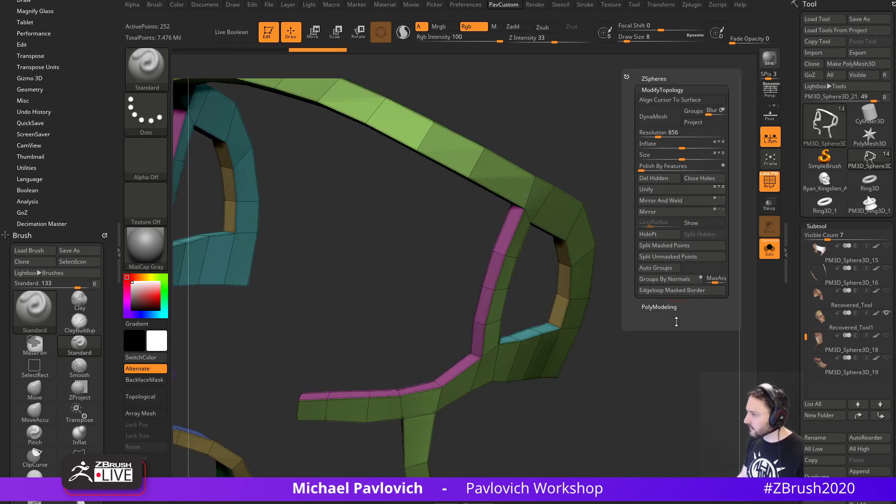
key("1")
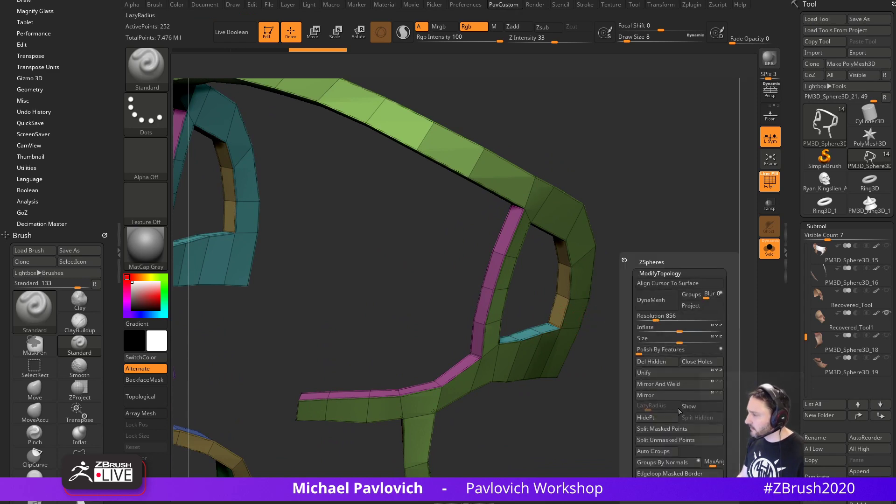
key("shift")
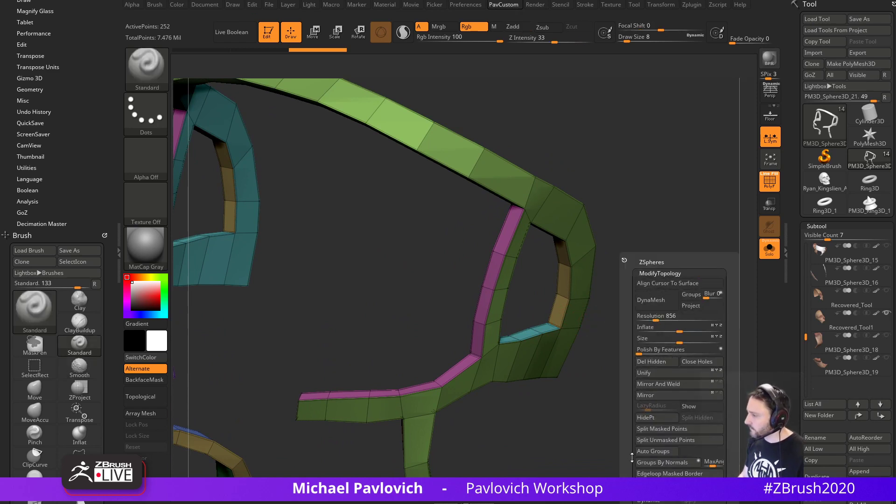
left_click_drag(626, 490, 626, 367)
left_click(657, 292)
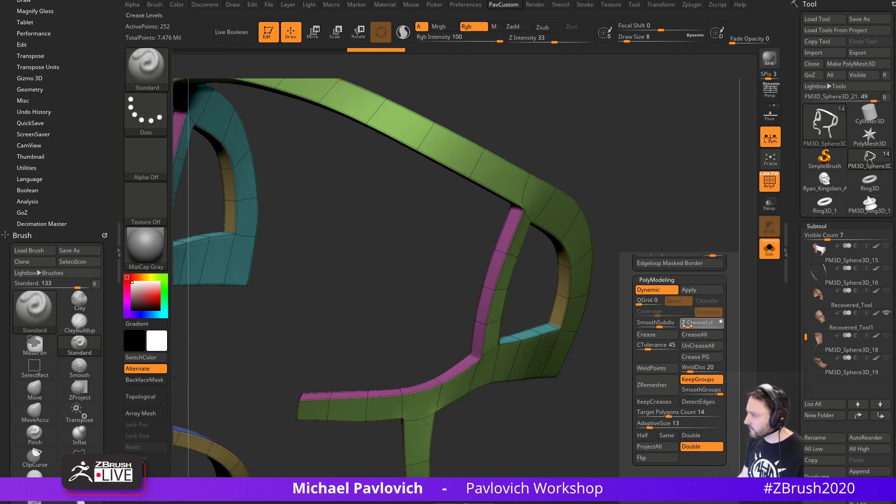
left_click_drag(694, 323, 692, 325)
mouse_move(663, 236)
left_mouse_down()
mouse_move(681, 237)
mouse_move(667, 229)
mouse_move(675, 232)
mouse_move(663, 239)
left_mouse_up()
Examine the straps against the full skull with the polyframe hidden, and isolate them in Solo mode with the polyframe shown.
left_click(766, 248)
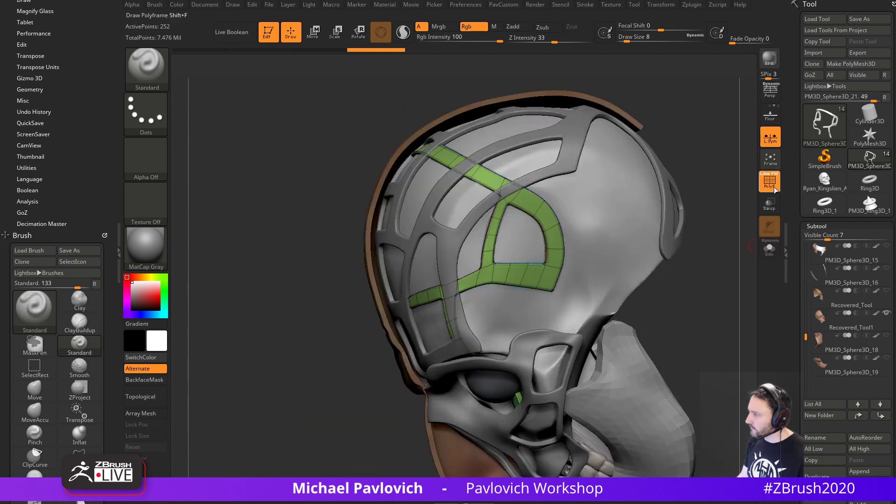
left_click(768, 183)
mouse_move(701, 275)
left_mouse_down()
mouse_move(727, 286)
mouse_move(691, 289)
left_mouse_up()
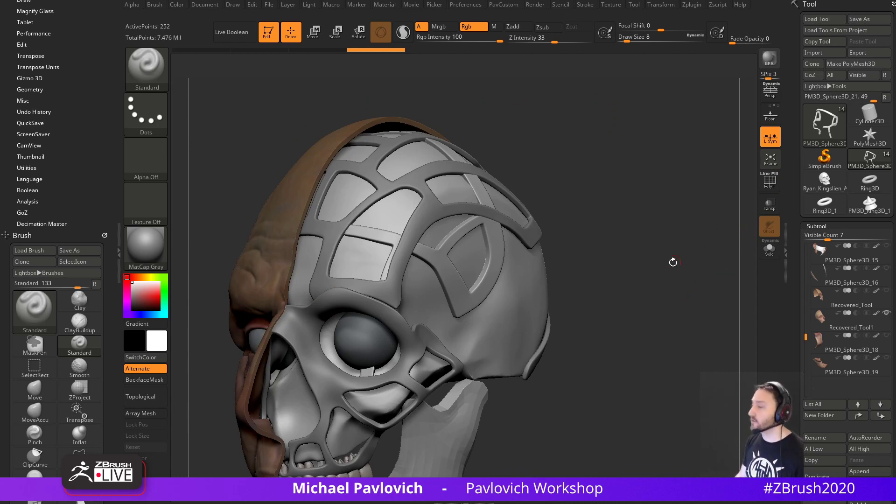
left_click_drag(673, 262, 439, 300)
key("shift+f")
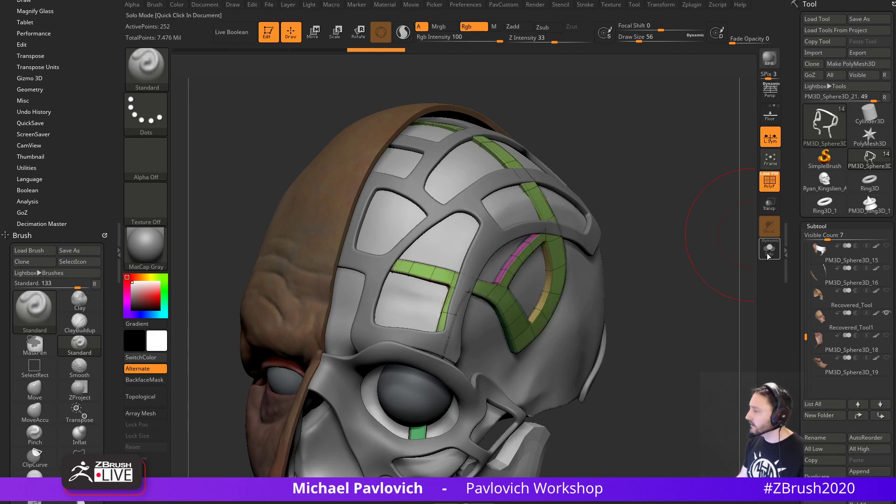
left_click(770, 248)
left_click_drag(617, 276, 626, 259, "alt")
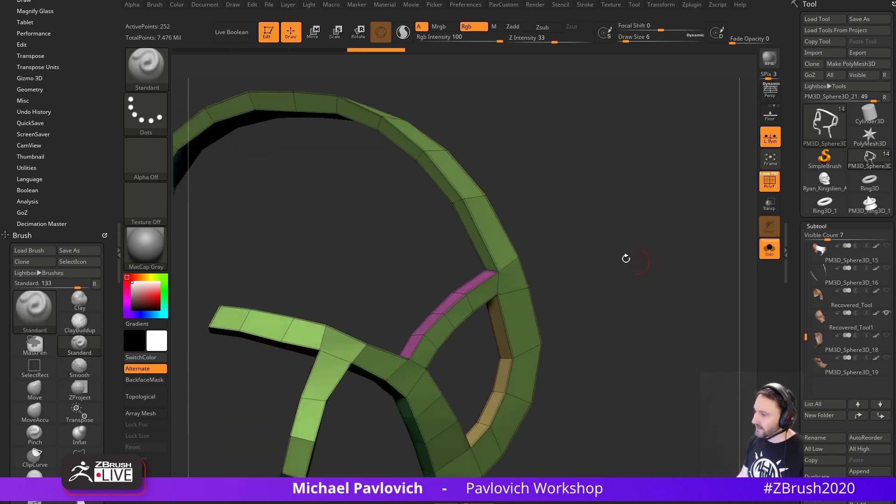
mouse_move(559, 233)
left_mouse_down()
mouse_move(587, 170)
mouse_move(496, 231)
left_mouse_up()
left_click_drag(366, 280, 370, 279)
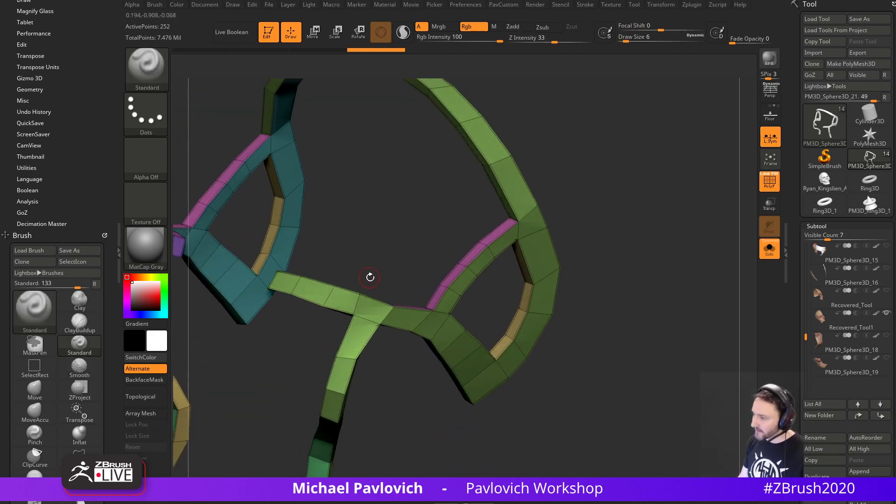
Adjust the front branches with the Move brush at draw size 12, comparing the shape by undoing and redoing the last three edits.
key("b")
key("m")
key("v")
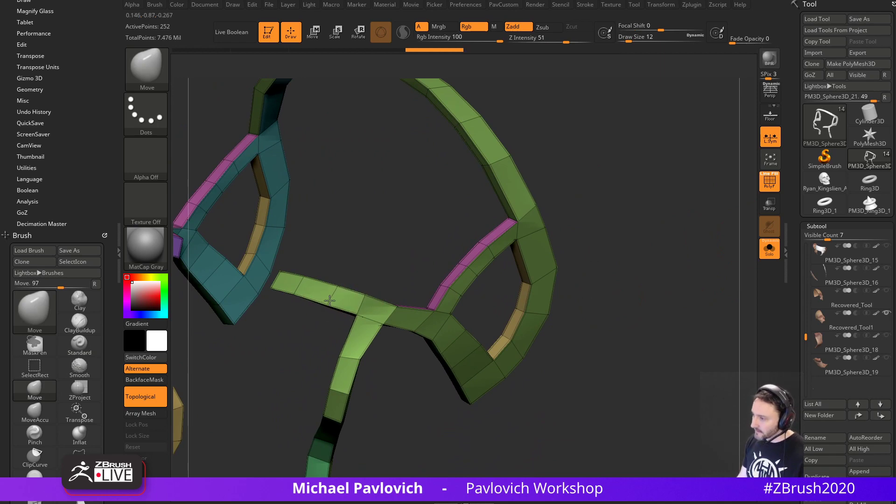
left_click_drag(642, 245, 565, 239, "alt")
key("ctrl+z")
key("ctrl+z")
key("ctrl+z")
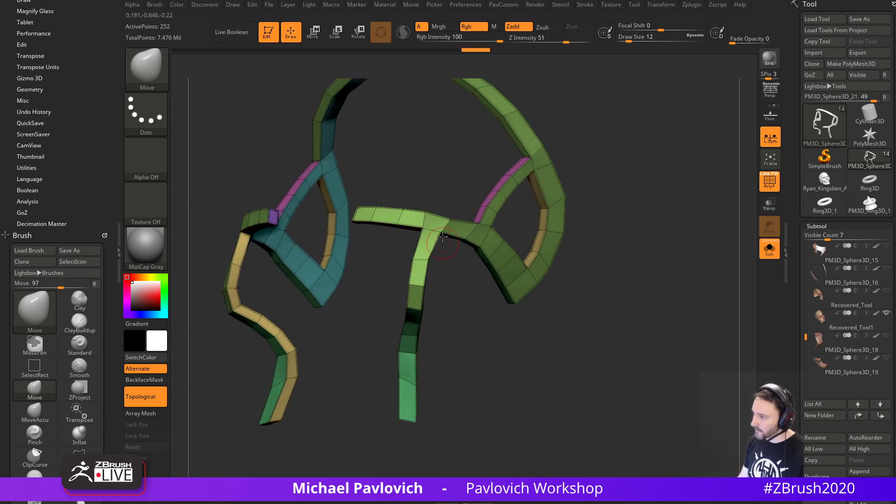
key("ctrl+shift+z")
key("ctrl+shift+z")
key("ctrl+shift+z")
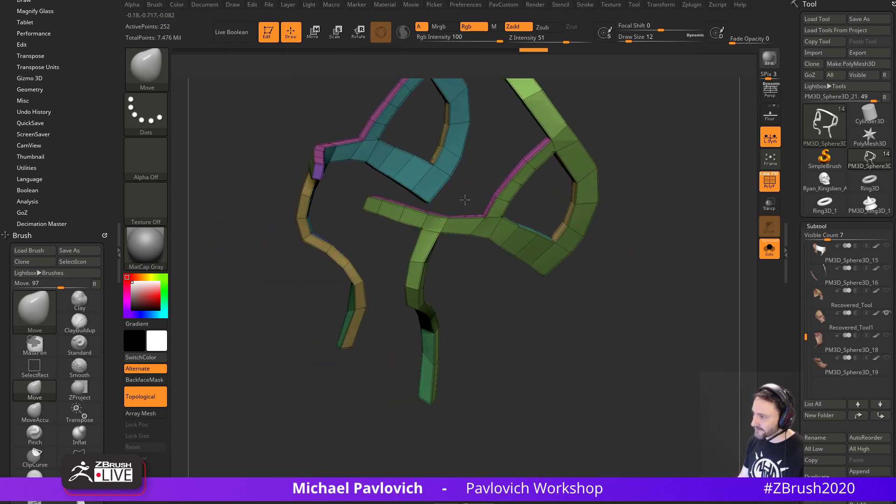
Select ZModeler with a draw size of 5 and merge the lower front branch's outer faces into the main strap polygroup.
mouse_move(471, 294)
left_mouse_down()
mouse_move(472, 208)
mouse_move(593, 209)
mouse_move(597, 221)
mouse_move(609, 168)
mouse_move(583, 250)
mouse_move(623, 161)
left_mouse_up()
key("b")
key("z")
key("m")
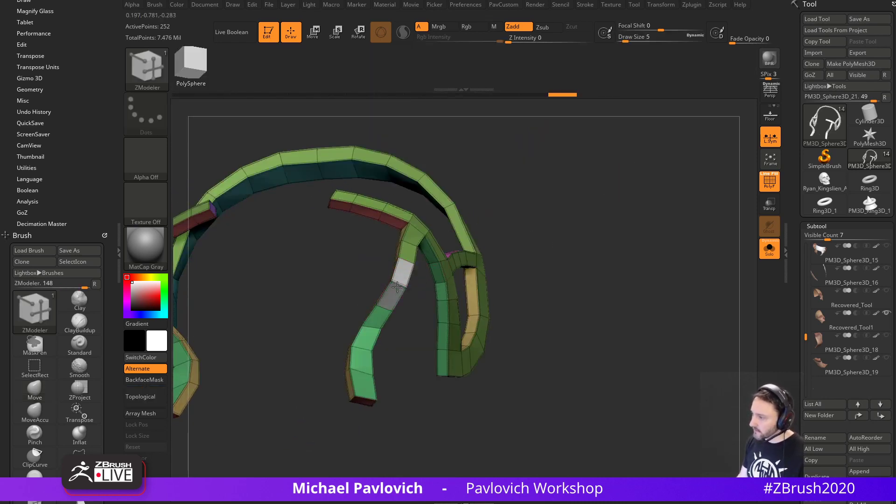
left_click_drag(404, 363, 563, 212)
Try a Polygroup All inset on the straps' outer faces, examine it with the polyframe hidden, and undo it.
key("space")
left_click(613, 258)
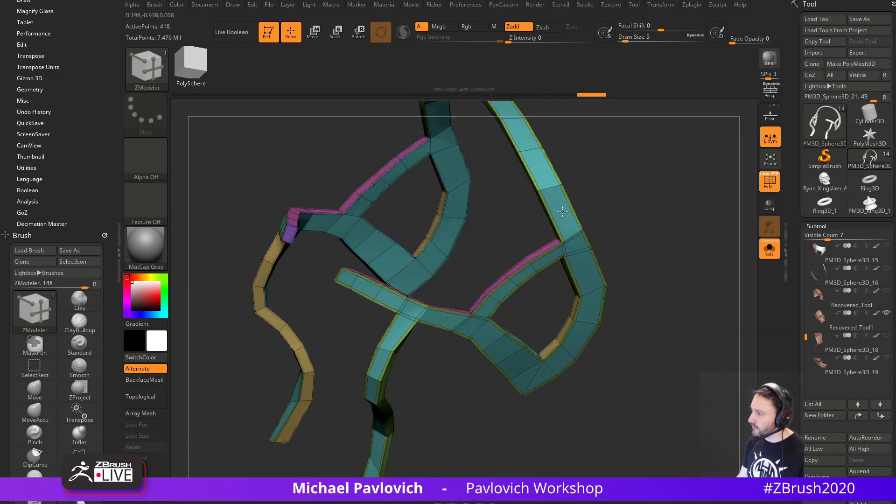
left_click_drag(649, 203, 429, 250)
key("space")
left_click_drag(642, 231, 535, 226)
key("shift+f")
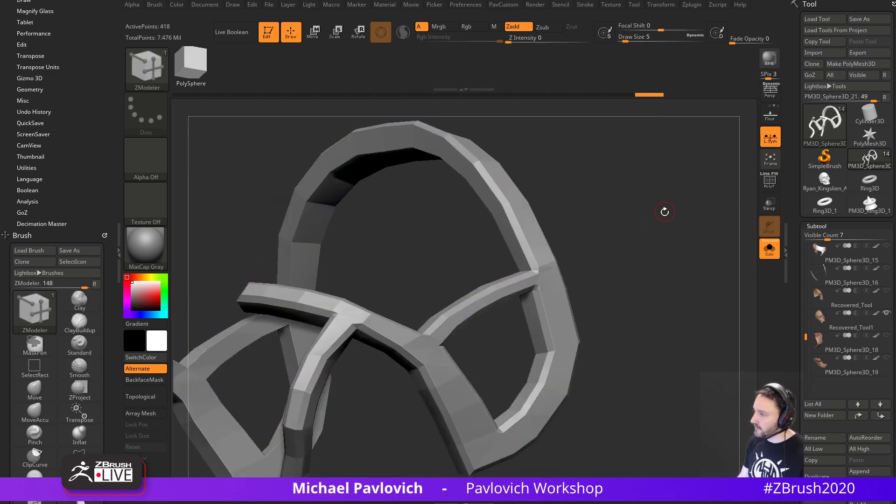
mouse_move(662, 210)
left_mouse_down()
mouse_move(658, 226)
mouse_move(632, 204)
left_mouse_up()
key("shift+f")
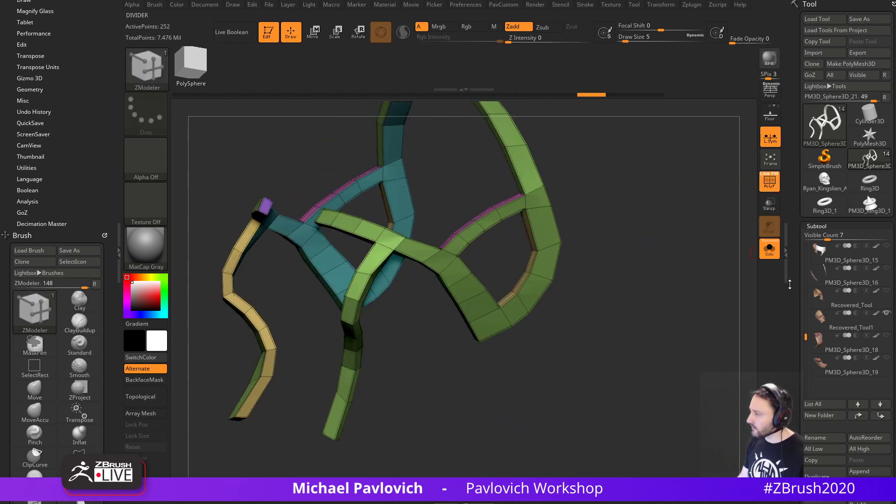
Try a crease bevel on the straps' edges with the bevel width set to 0.02115.
left_click_drag(790, 284, 784, 187)
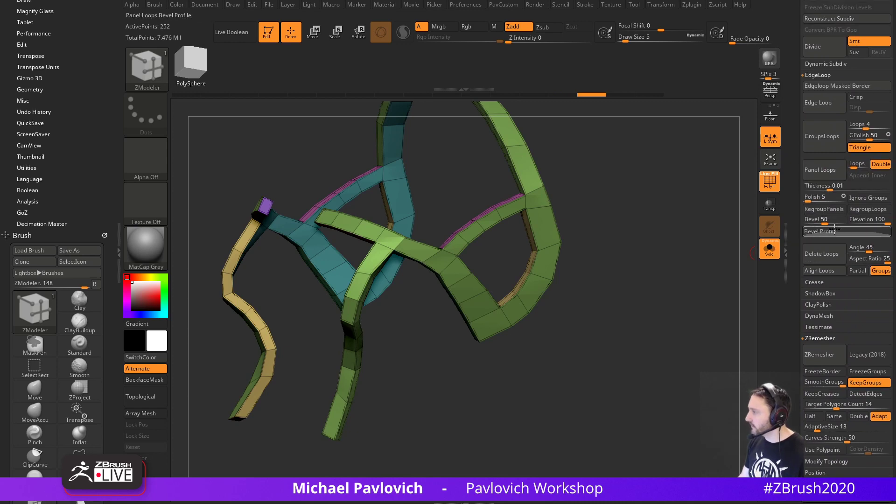
key("shift")
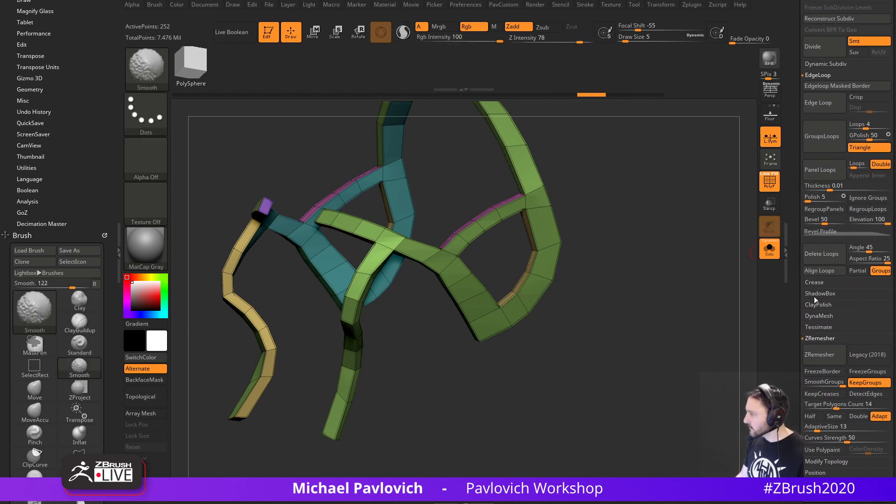
left_click(815, 282)
left_click_drag(852, 296, 836, 305)
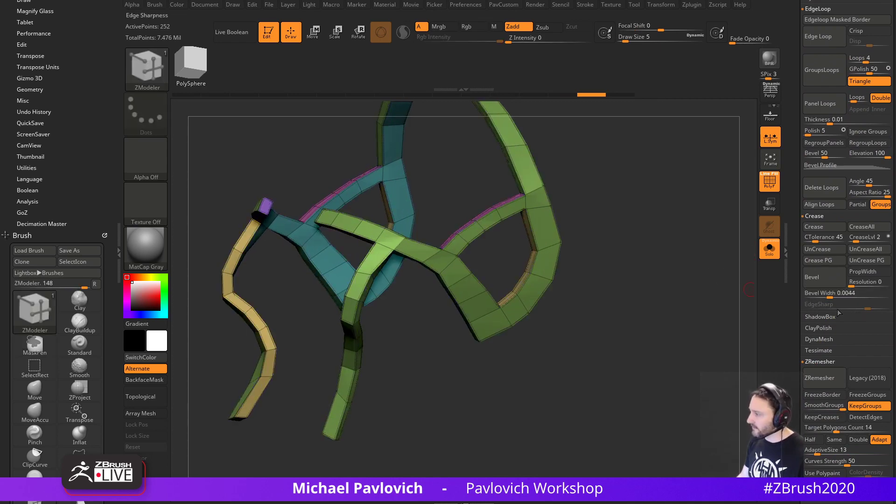
left_click_drag(829, 296, 843, 297, "ctrl")
key("3")
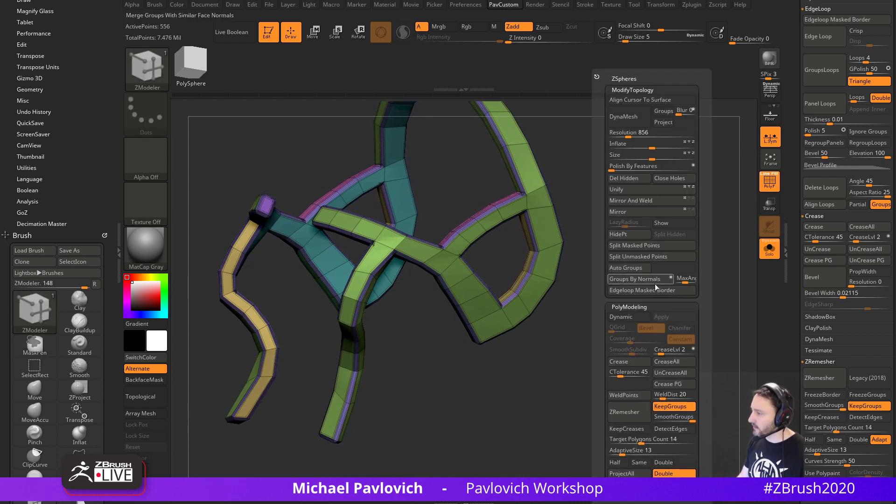
Preview the beveled straps with dynamic subdivision and the polyframe hidden, alone and against the full skull, and undo the bevel.
left_click(633, 318)
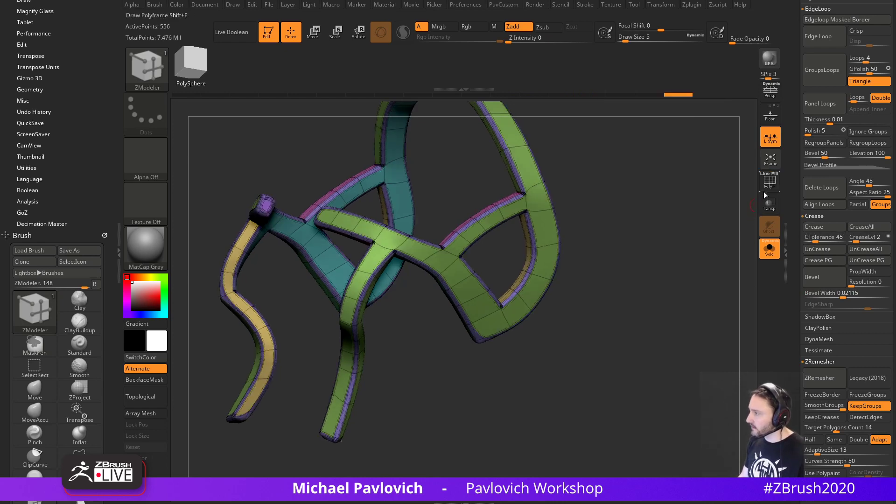
left_click(766, 188)
left_click_drag(727, 227, 531, 210)
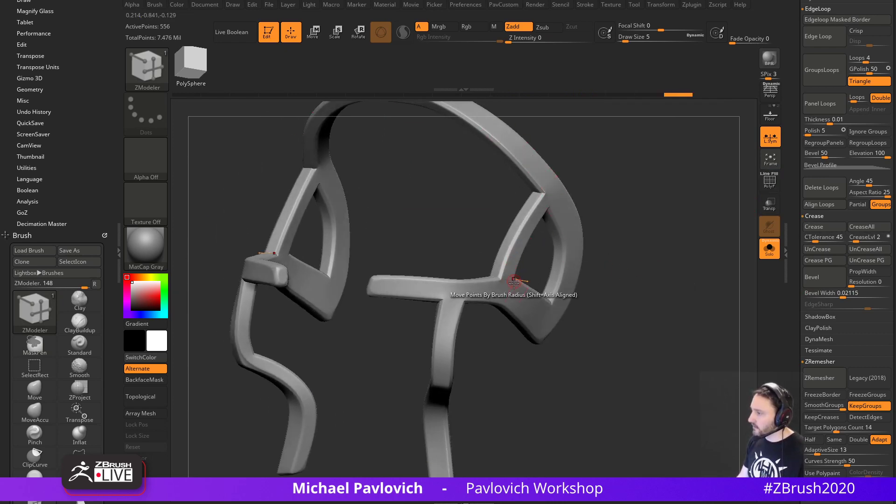
left_click_drag(718, 267, 682, 219)
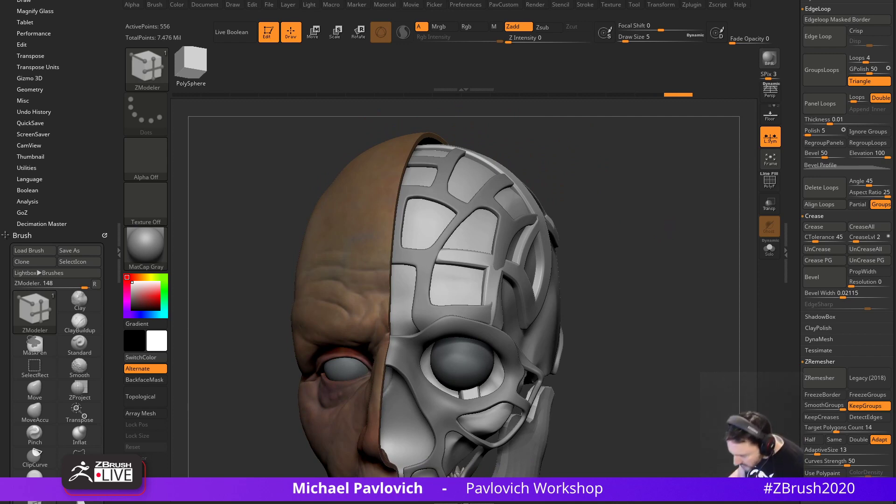
left_click_drag(639, 430, 641, 414)
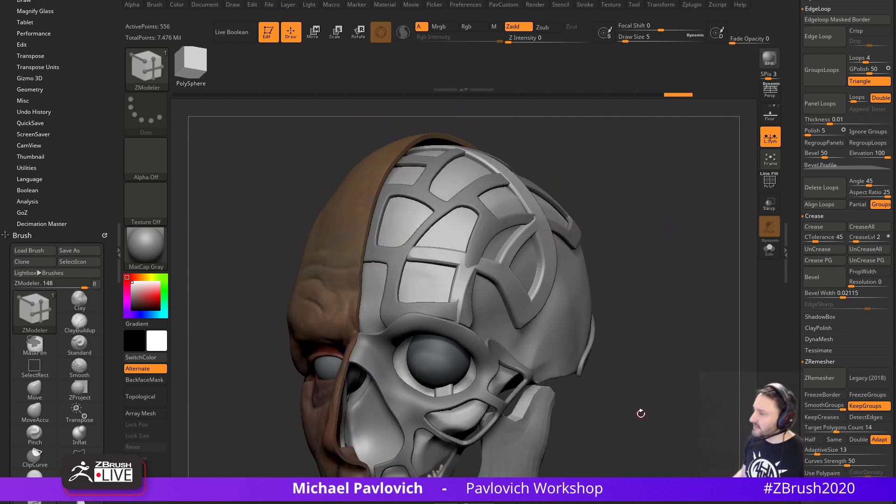
mouse_move(571, 225)
left_mouse_down()
mouse_move(698, 214)
mouse_move(662, 231)
mouse_move(694, 230)
mouse_move(582, 226)
left_mouse_up()
key("shift+f")
Adjust the straps' fit against the side of the skull with the Move brush at draw size 51.
key("b")
key("m")
key("v")
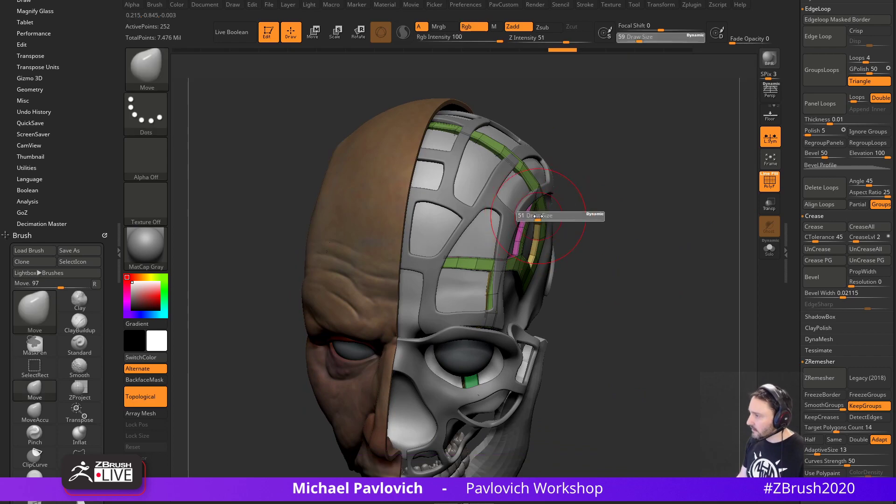
left_click_drag(628, 266, 484, 252)
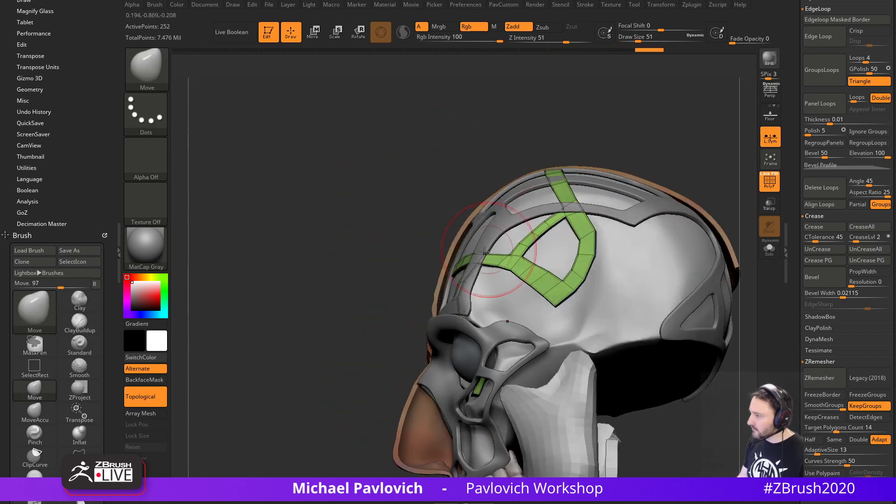
left_click_drag(384, 293, 451, 286)
left_click_drag(546, 279, 575, 263)
left_click_drag(623, 217, 672, 196)
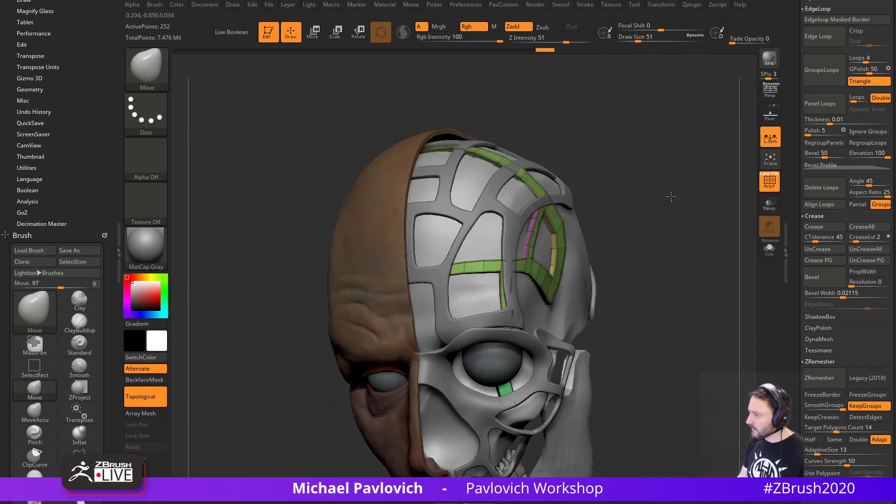
Select the Standard brush and adjust its draw size.
key("b")
key("s")
key("t")
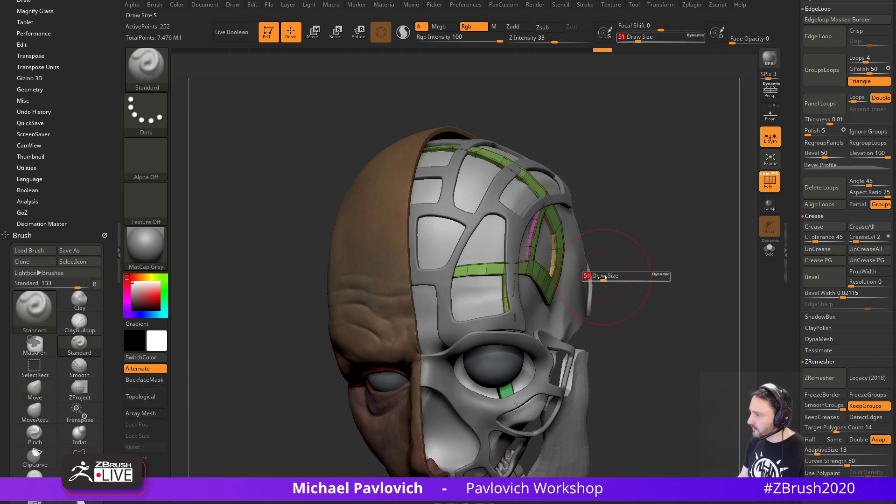
mouse_move(605, 280)
left_mouse_down()
mouse_move(677, 284)
mouse_move(644, 250)
mouse_move(612, 268)
mouse_move(627, 264)
left_mouse_up()
key("s")
left_click(618, 272)
key("s")
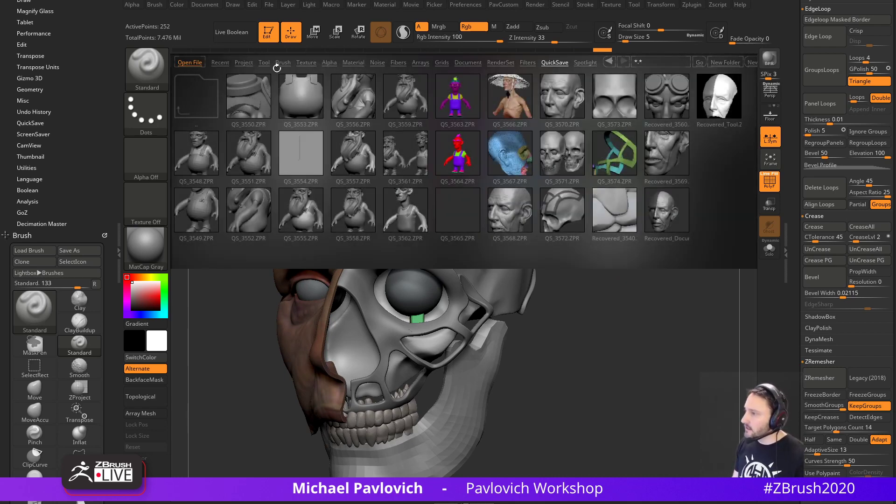
Load the SimpleTubeAgain brush from the Military folder of the Lightbox brush library.
left_click(283, 63)
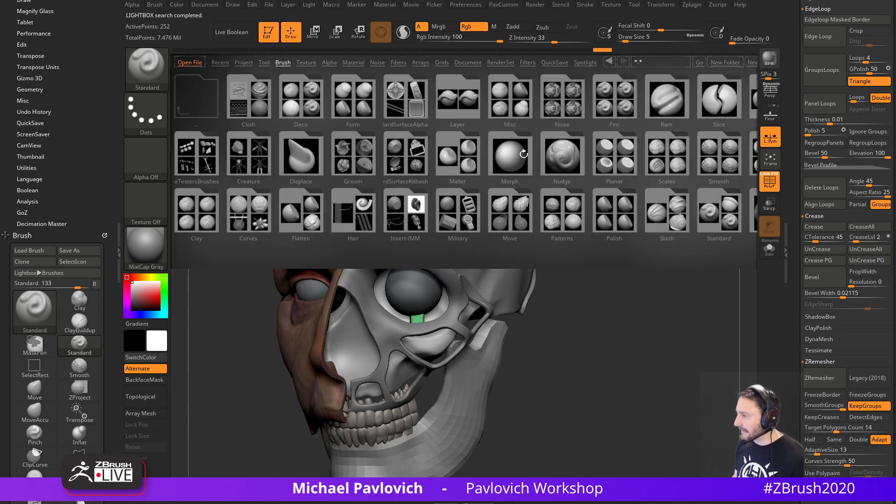
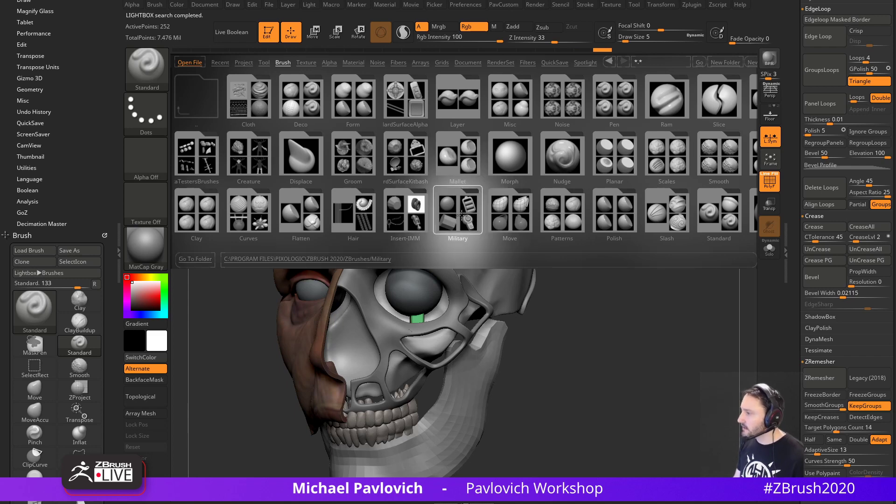
double_click(462, 214)
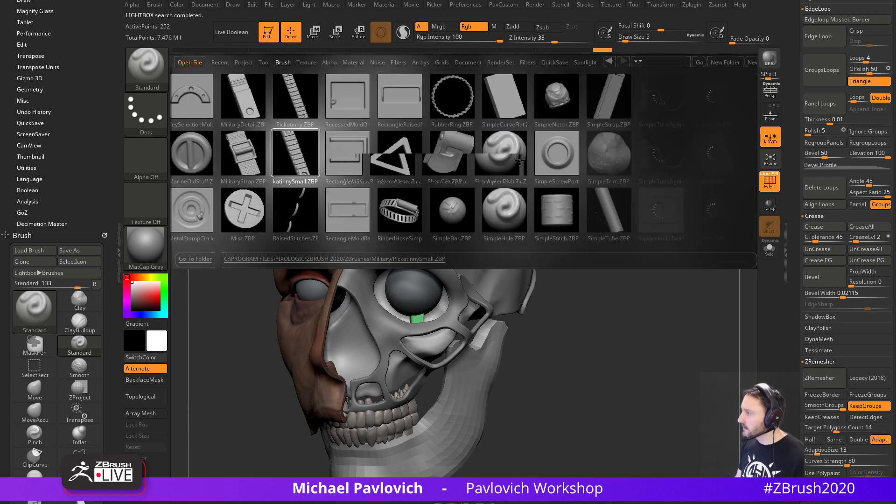
left_click_drag(520, 159, 500, 160)
double_click(623, 99)
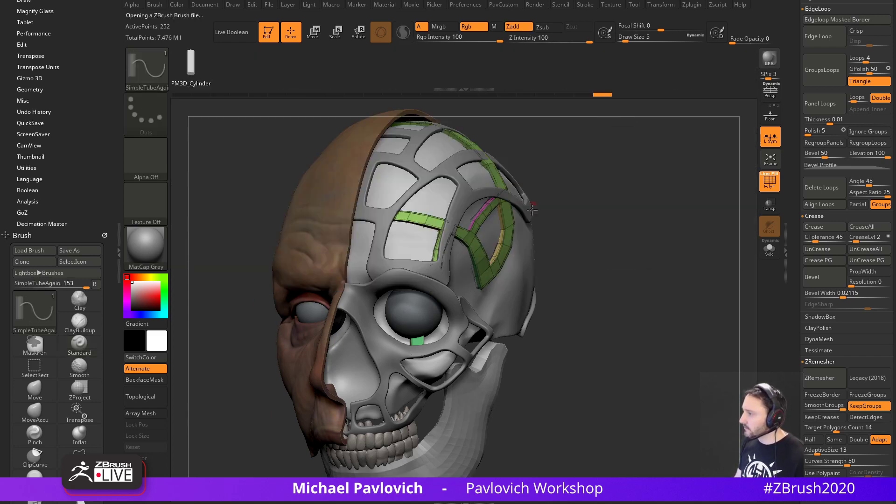
Append a PolyMesh3D star as a new subtool and make it the active subtool.
mouse_move(624, 228)
left_mouse_down()
mouse_move(635, 220)
mouse_move(639, 228)
mouse_move(637, 220)
mouse_move(610, 256)
mouse_move(507, 266)
left_mouse_up()
scroll(800, 224, "up", 10)
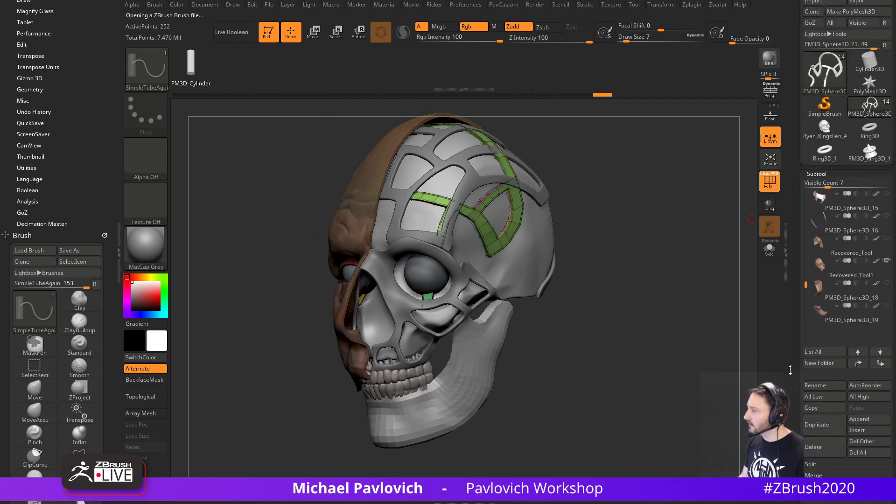
left_click(857, 450)
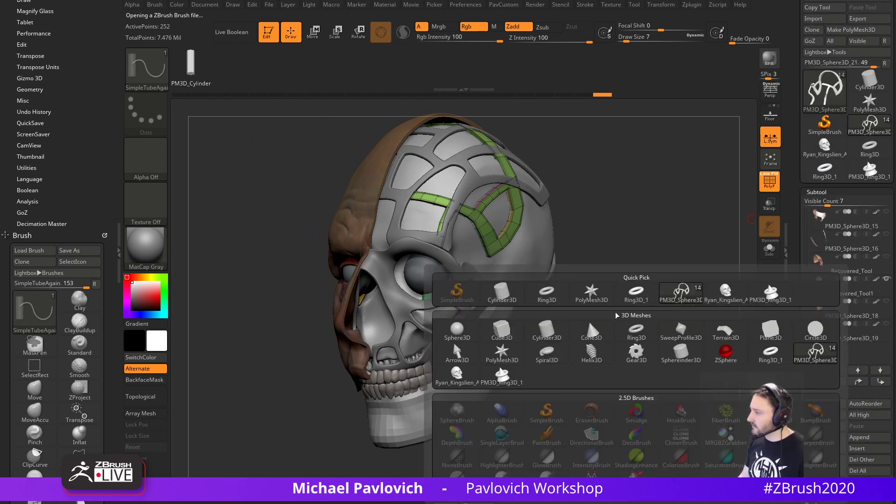
left_click(588, 319)
Scale the star down uniformly until it is much smaller than the skull, working from a side view.
key("f")
left_click_drag(676, 258, 661, 236)
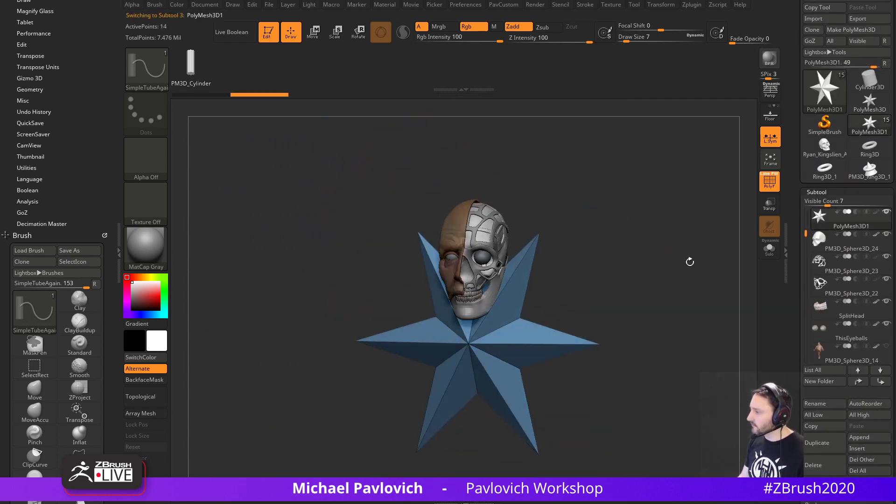
left_click_drag(690, 262, 663, 272)
key("w")
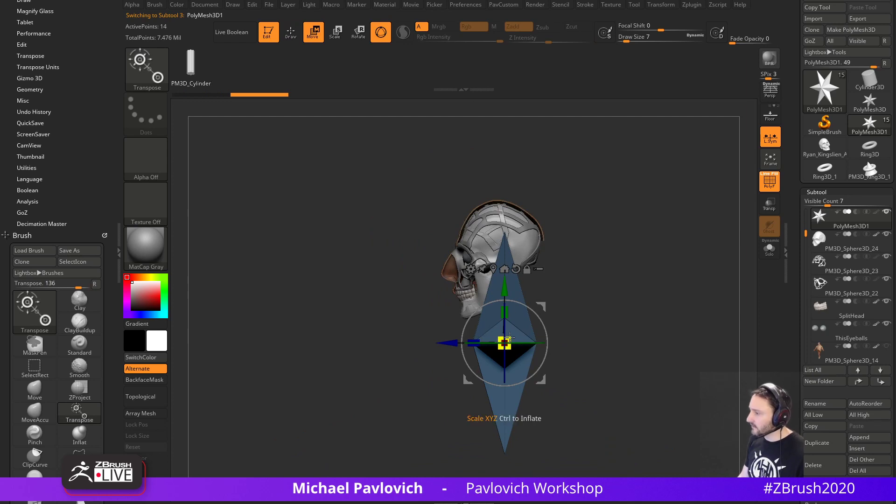
left_click_drag(475, 343, 452, 369)
key("q")
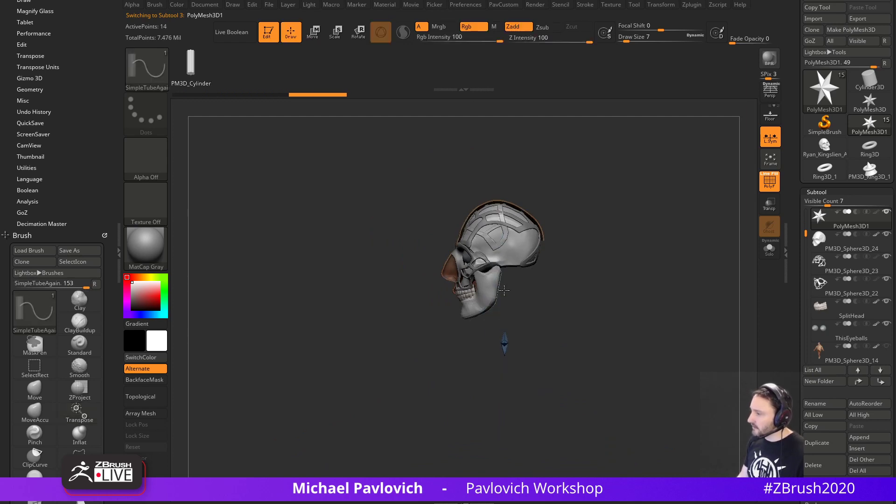
Move the small star up until it is hidden inside the skull.
key("w")
left_click_drag(505, 292, 505, 195)
mouse_move(639, 206)
left_mouse_down("alt")
mouse_move(654, 264)
mouse_move(714, 267)
mouse_move(671, 268)
mouse_move(669, 299)
left_mouse_up("alt")
key("q")
left_click(769, 204)
left_click(771, 209)
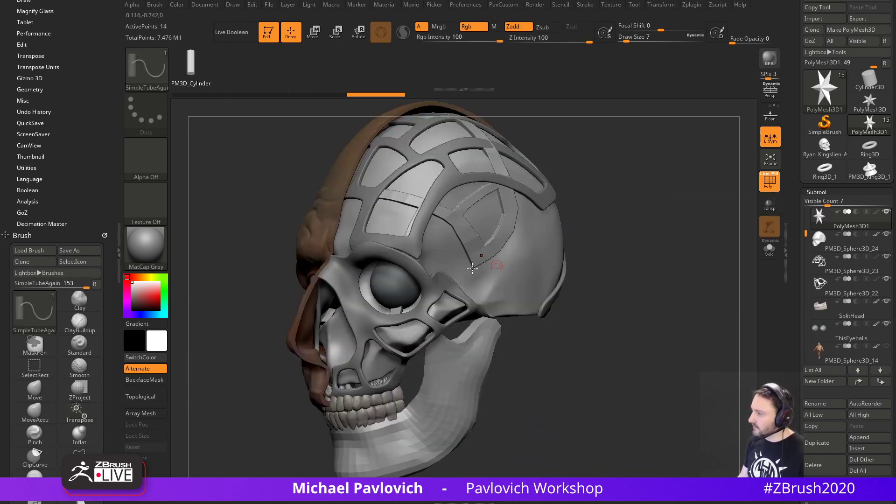
Make the base skull the active subtool and isolate it in Solo mode.
left_click_drag(554, 207, 654, 233)
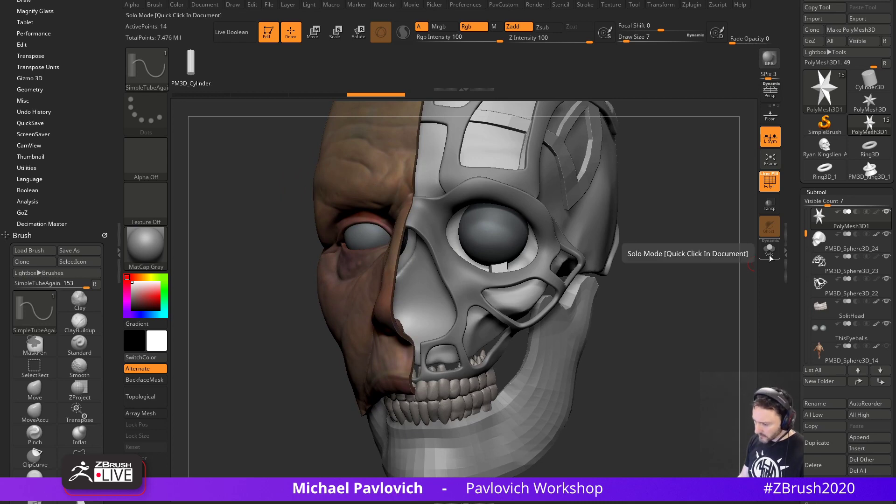
left_click(770, 258)
left_click_drag(716, 262, 693, 254, "alt")
left_click(765, 254)
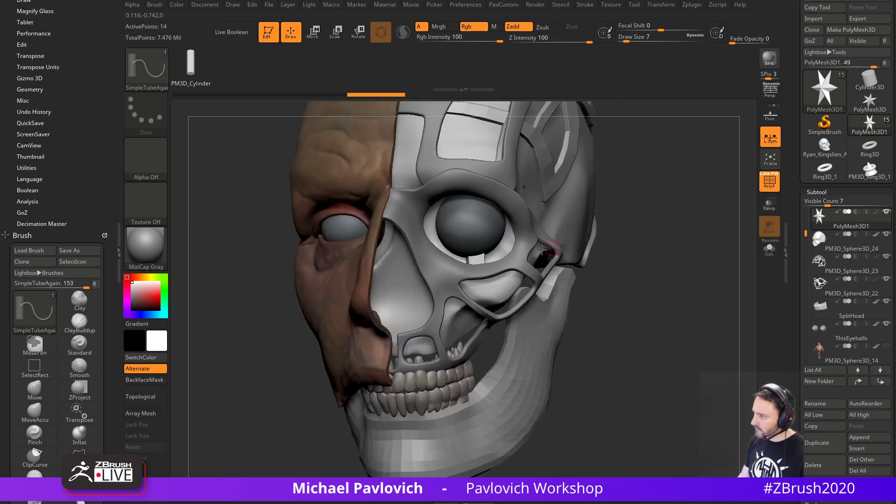
left_click(422, 292, "alt")
left_click_drag(638, 268, 701, 285)
left_click(768, 256)
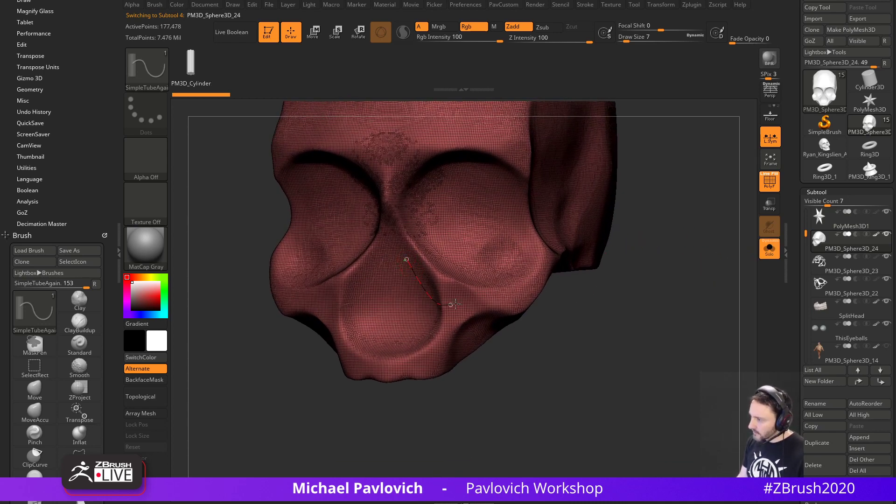
Try a mirrored tube stroke from the nasal cavity toward the cheek on the base skull, and undo it.
left_click_drag(456, 304, 455, 305)
left_click_drag(617, 310, 624, 226)
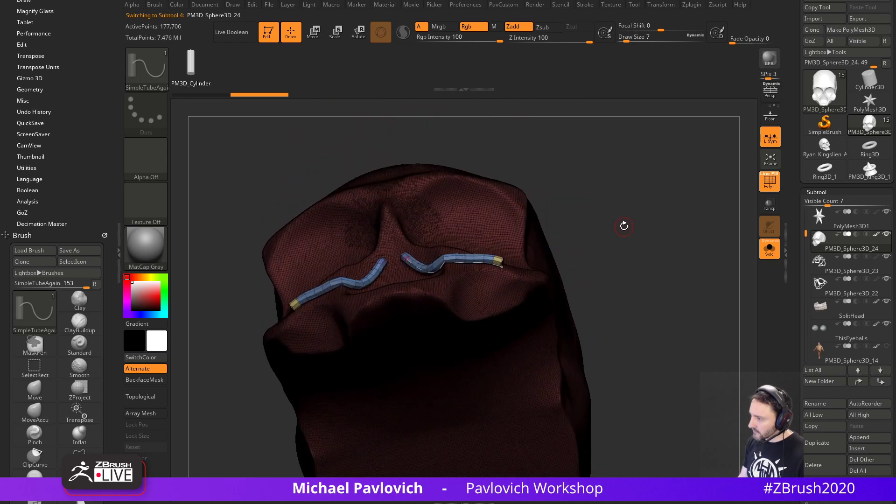
key("ctrl+z")
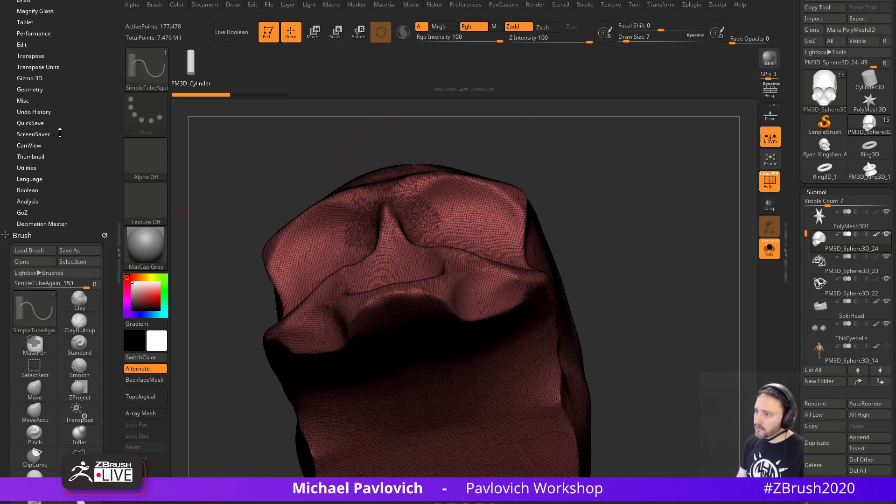
Turn off the tube brush's depth mask and set its Imbed to 0.
scroll(60, 217, "down", 6)
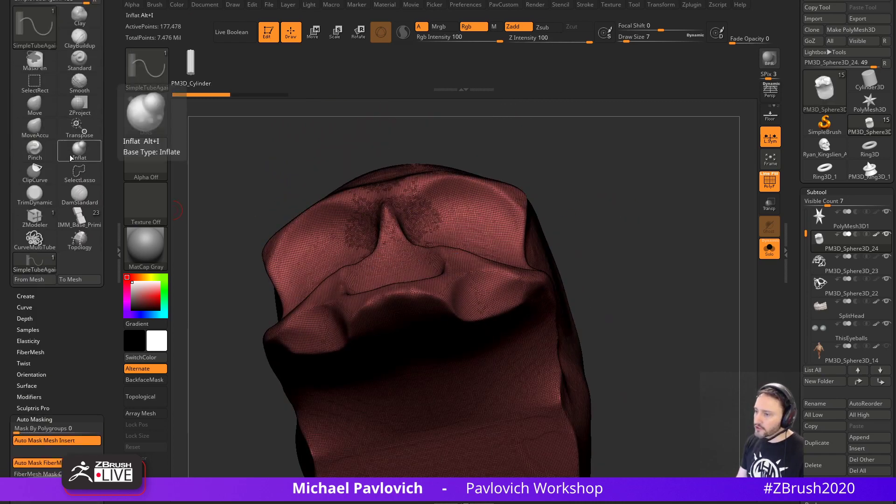
left_click(25, 318)
left_click(75, 339)
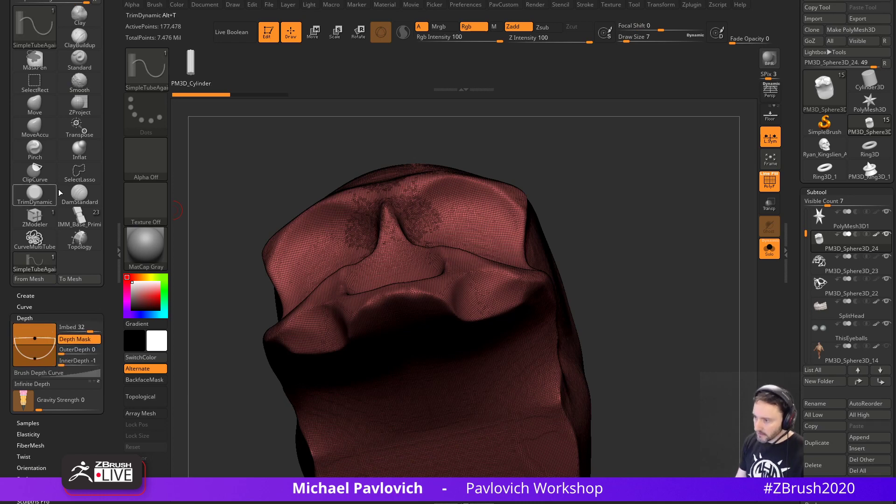
left_click(77, 340)
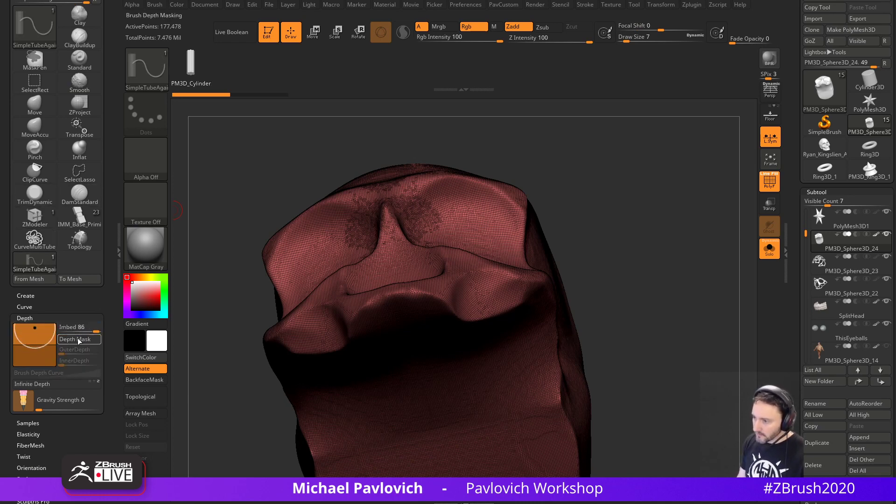
left_click_drag(39, 331, 36, 342)
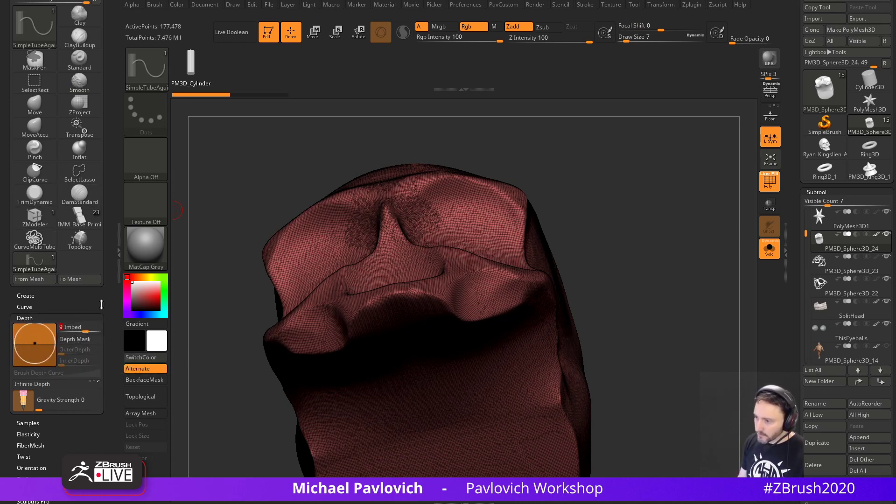
Try another mirrored tube curve from the upper nasal cavity out to the cheek, and undo it.
left_click_drag(610, 174, 562, 245)
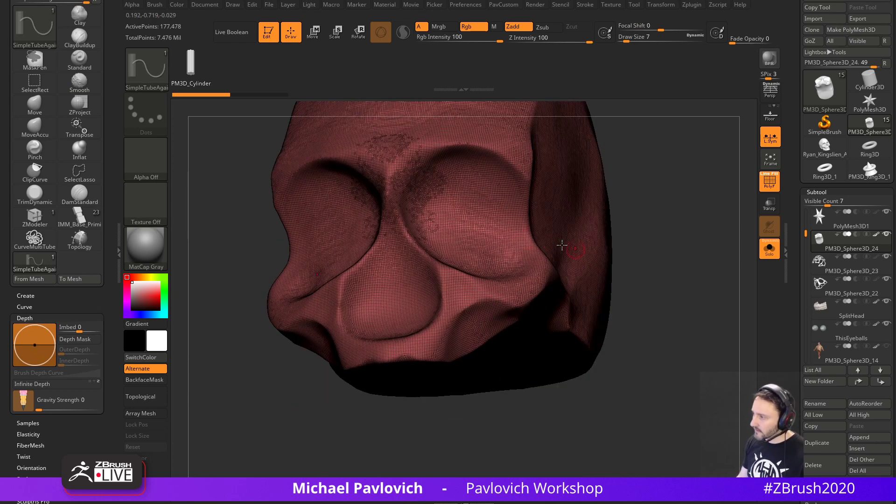
left_click_drag(664, 214, 453, 251)
left_click_drag(374, 275, 451, 301)
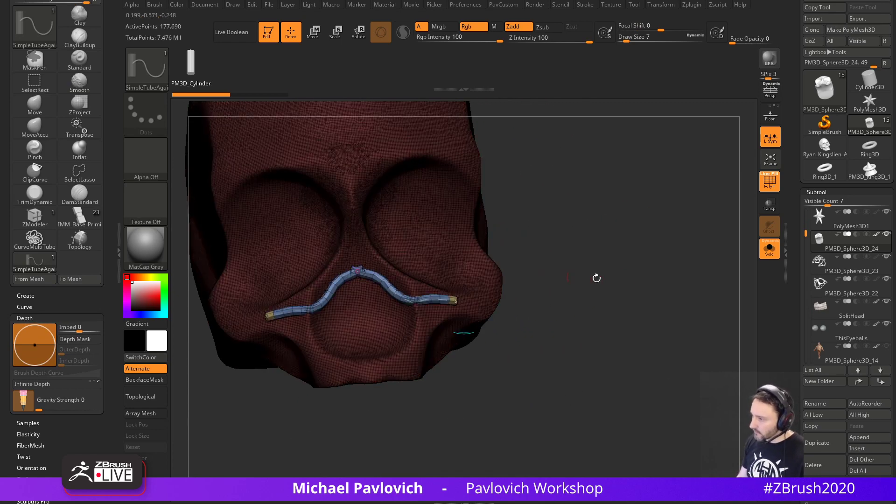
mouse_move(597, 278)
left_mouse_down()
mouse_move(604, 286)
mouse_move(568, 278)
left_mouse_up()
key("ctrl+z")
Try a mirrored tube stroke at draw size 5 from the nasal cavity out to the cheek on the base skull.
key("s")
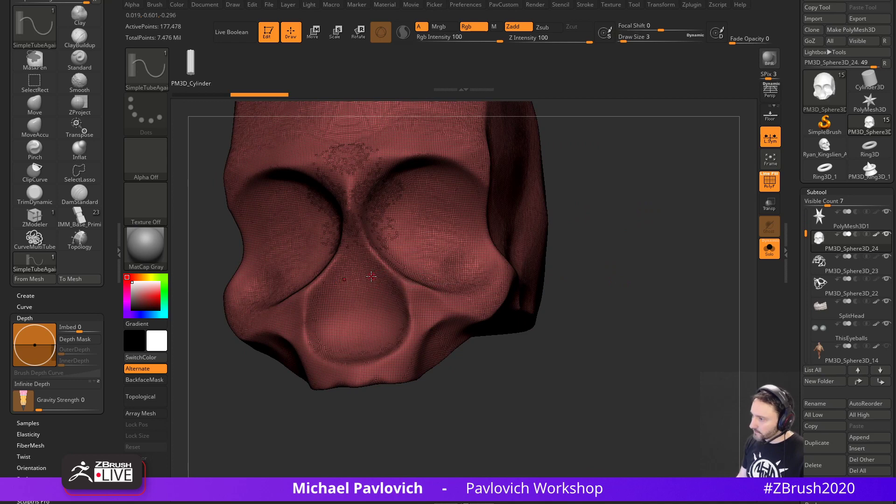
key("s")
left_click_drag(371, 276, 374, 275)
left_click_drag(486, 306, 486, 307)
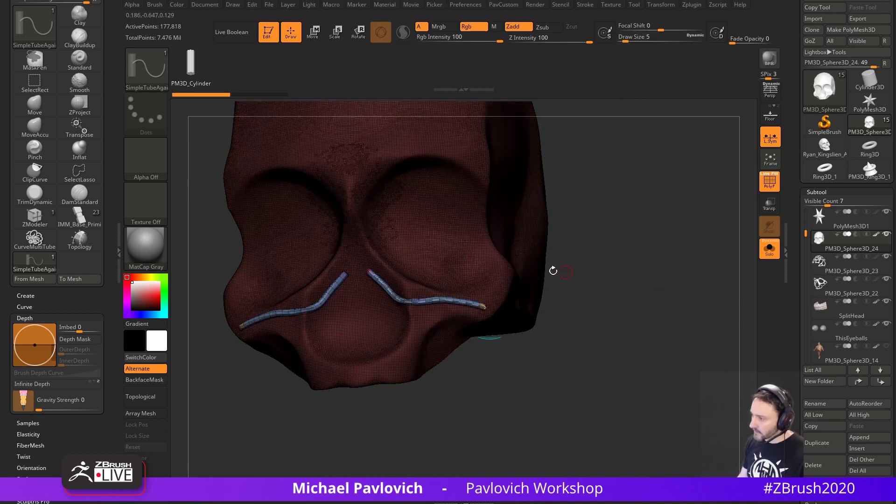
mouse_move(600, 239)
left_mouse_down()
mouse_move(608, 260)
mouse_move(710, 270)
mouse_move(657, 306)
mouse_move(654, 266)
mouse_move(672, 280)
mouse_move(654, 294)
mouse_move(638, 267)
mouse_move(610, 268)
mouse_move(600, 279)
mouse_move(616, 297)
left_mouse_up()
left_click(714, 274)
Insert a mirrored pair of Sphere16 primitives at the cheekbones with the IMM primitives brush.
key("b")
key("s")
key("t")
key("b")
key("i")
key("m")
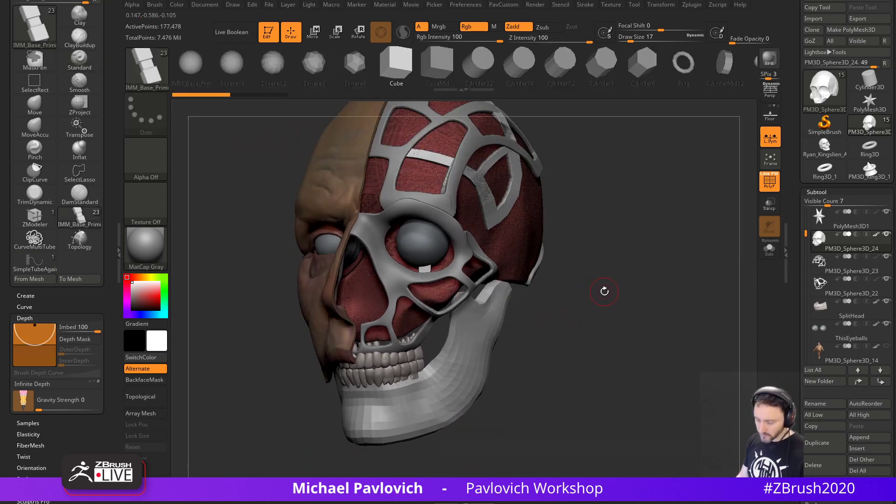
key("m")
left_click(489, 331)
left_click_drag(580, 274, 585, 254)
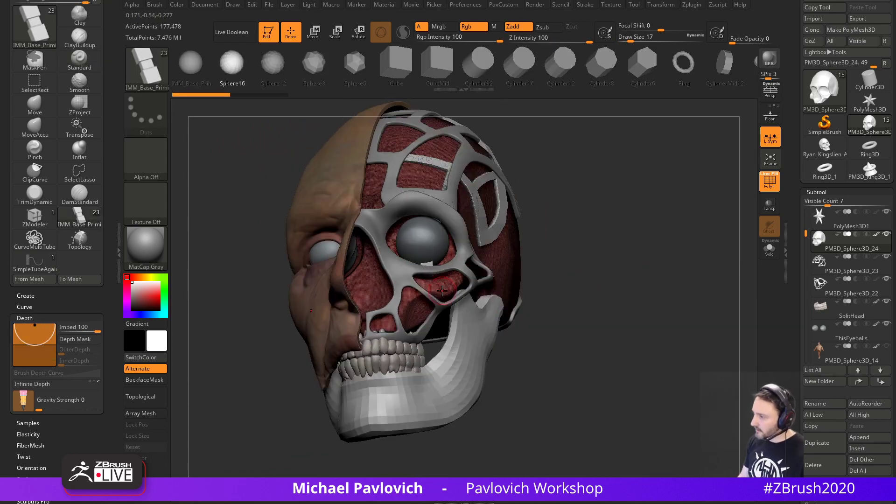
left_click_drag(449, 278, 488, 274)
Split the inserted spheres into their own subtool and adjust them at the cheekbones with the gizmo.
key("2")
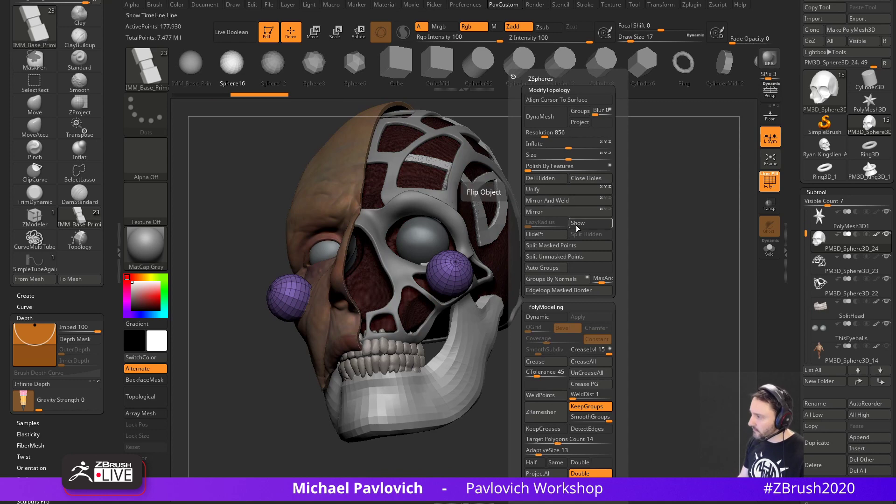
left_click(565, 244)
left_click_drag(554, 282, 486, 238)
key("w")
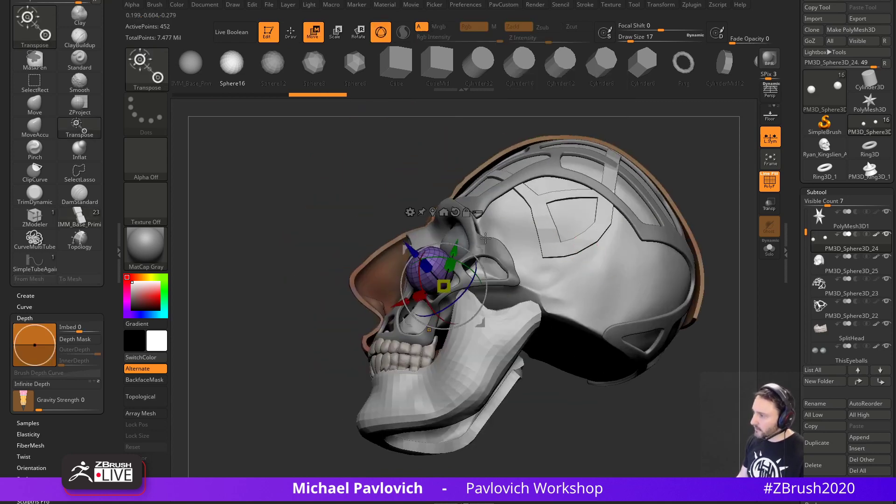
left_click_drag(444, 284, 443, 286)
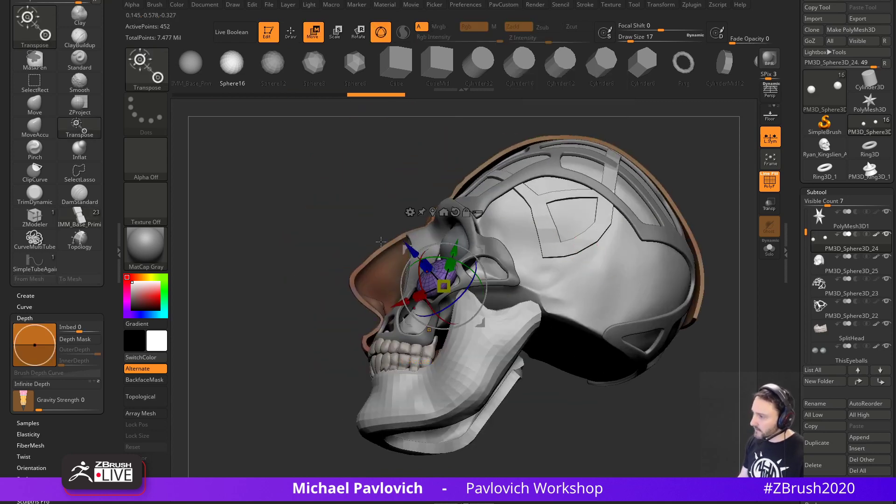
left_click_drag(275, 285, 332, 308)
DynaMesh the two spheres at resolution 856.
key("2")
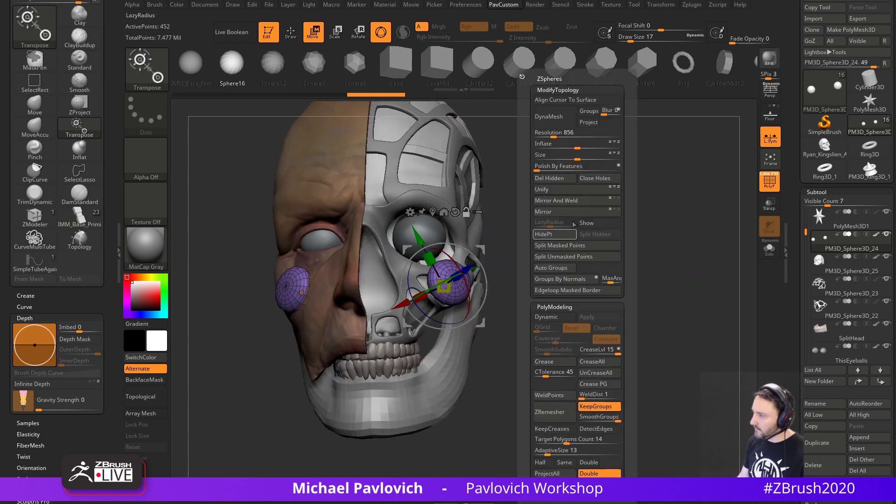
left_click(564, 123)
left_click_drag(512, 272, 524, 265, "alt")
key("2")
key("q")
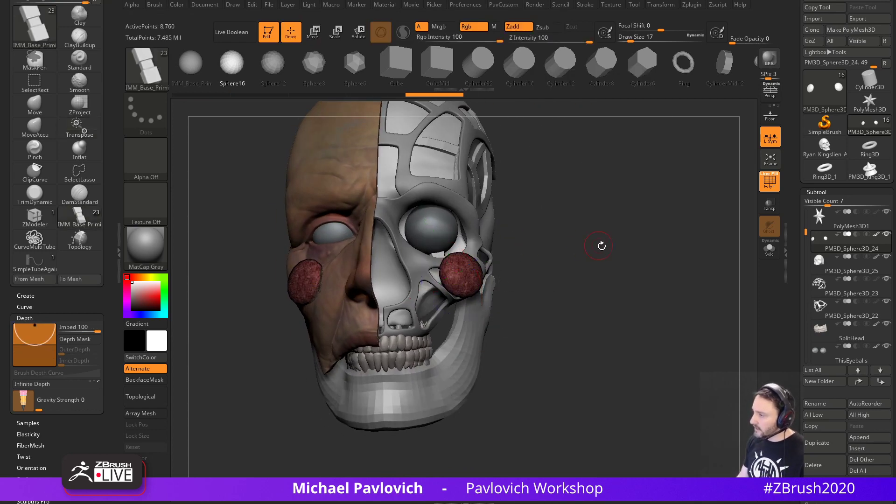
Move the two spheres back into the head, behind the cheekbones.
left_click_drag(602, 246, 475, 252)
key("w")
left_click_drag(411, 255, 435, 269)
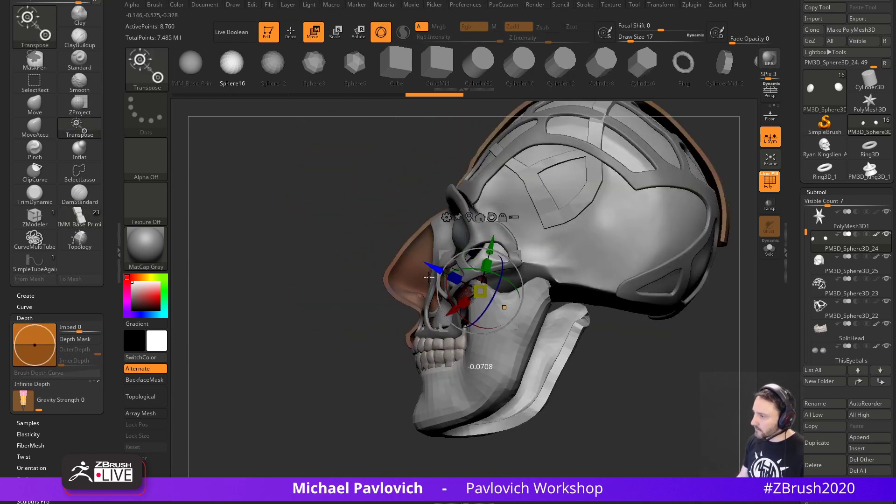
key("q")
Stretch the spheres with the Move brush into long, flattened cheek muscle shapes running from the cheekbones down behind the jaw.
mouse_move(387, 310)
left_mouse_down()
mouse_move(505, 324)
mouse_move(498, 324)
left_mouse_up()
key("s")
key("b")
key("m")
key("v")
left_click_drag(488, 286, 488, 332)
left_click_drag(579, 322, 466, 327)
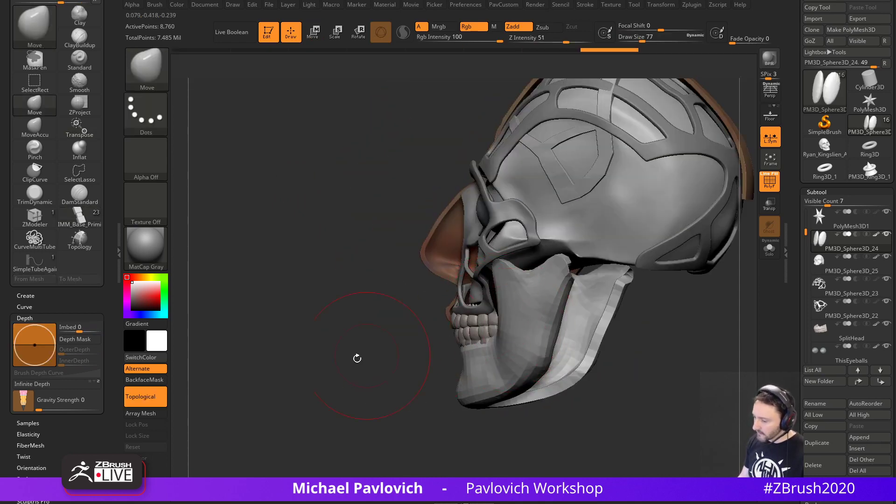
mouse_move(357, 358)
left_mouse_down()
mouse_move(490, 304)
mouse_move(582, 246)
mouse_move(600, 300)
mouse_move(510, 301)
left_mouse_up()
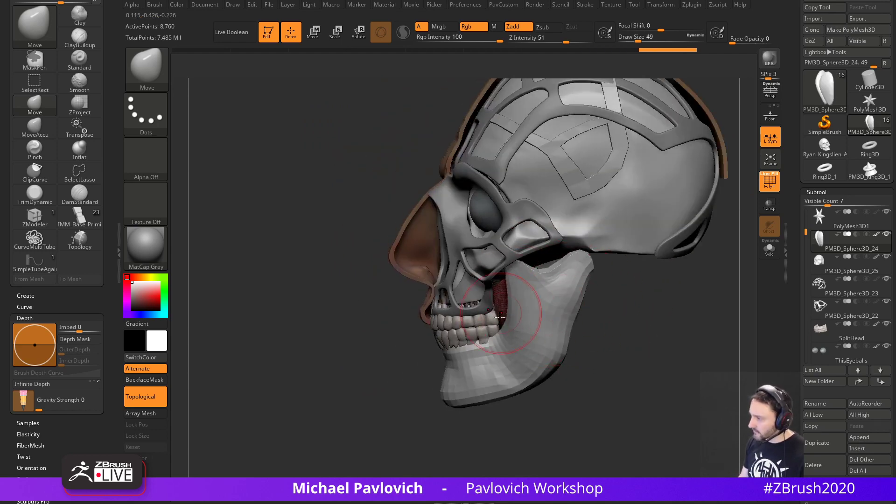
mouse_move(621, 317)
left_mouse_down()
mouse_move(653, 318)
mouse_move(666, 283)
left_mouse_up()
mouse_move(661, 247)
left_mouse_down("ctrl")
mouse_move(699, 339)
mouse_move(656, 319)
left_mouse_up("ctrl")
key("s")
mouse_move(676, 308)
left_mouse_down("alt")
mouse_move(624, 303)
mouse_move(755, 270)
mouse_move(654, 283)
left_mouse_up("alt")
Make the PolyMesh3D1 star the active subtool and hide everything else except the two muscle shapes.
left_click(852, 227)
key("s")
left_click(769, 250)
left_click(769, 248)
left_click(887, 213, "shift")
left_click(887, 235)
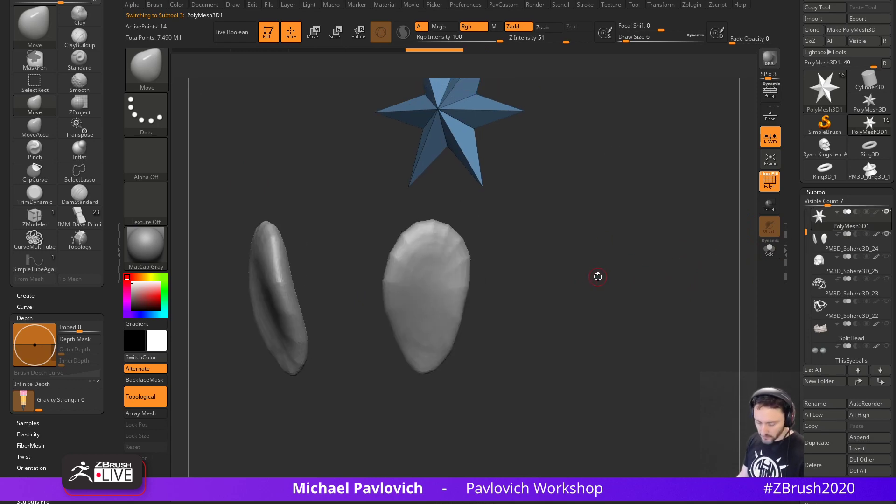
Draw six side-by-side tubes down the length of one muscle shape with the SimpleTubeAgain brush at draw size 5.
key("b")
left_click(698, 465)
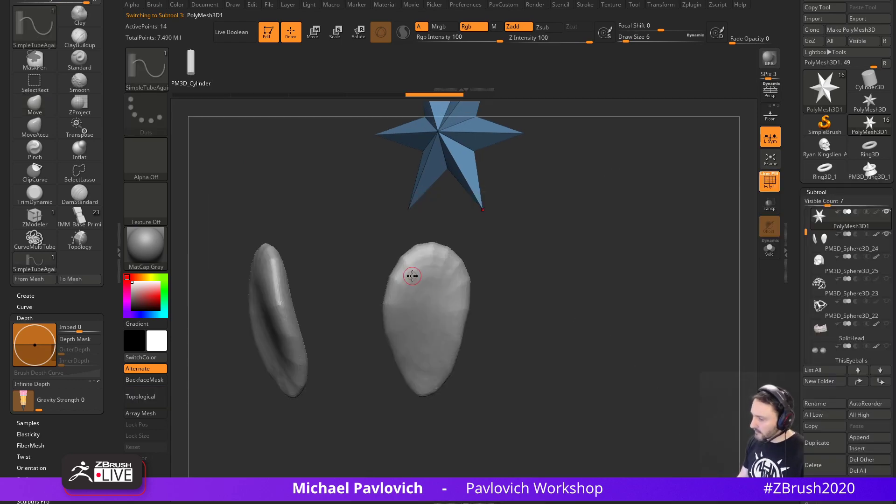
right_click_drag(412, 276, 430, 266)
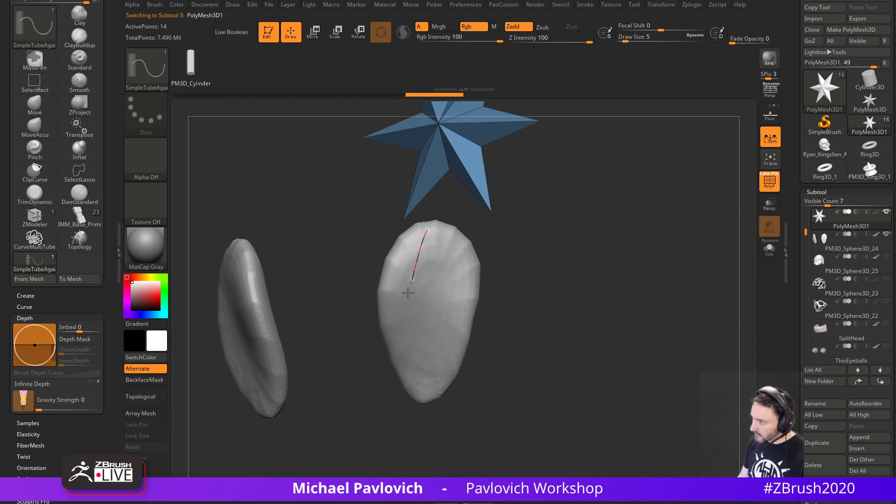
left_click_drag(408, 293, 397, 347)
right_click_drag(512, 268, 486, 257)
key("s")
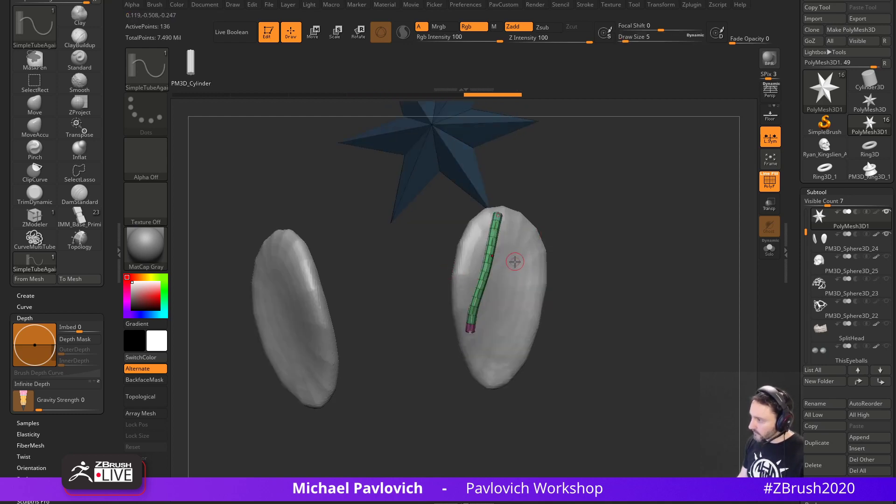
mouse_move(487, 300)
left_mouse_down()
mouse_move(477, 362)
mouse_move(485, 364)
left_mouse_up()
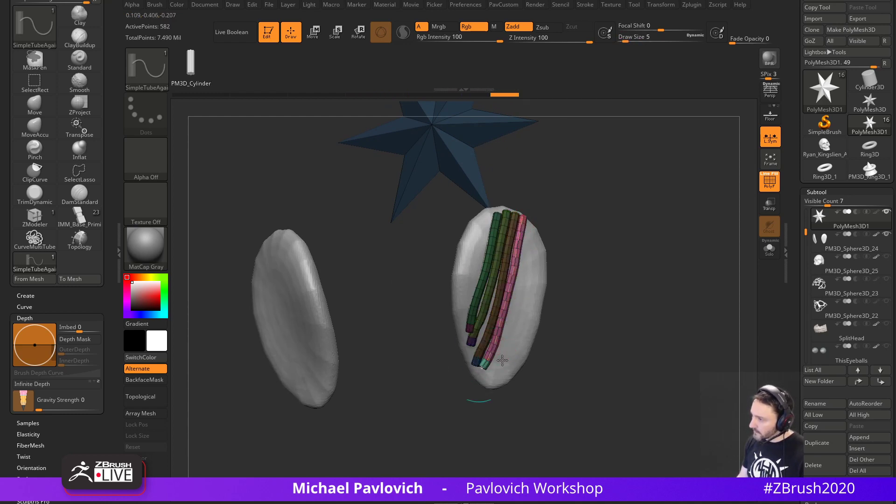
mouse_move(504, 333)
left_mouse_down()
mouse_move(489, 374)
mouse_move(575, 321)
mouse_move(618, 256)
mouse_move(644, 314)
left_mouse_up()
key("ctrl")
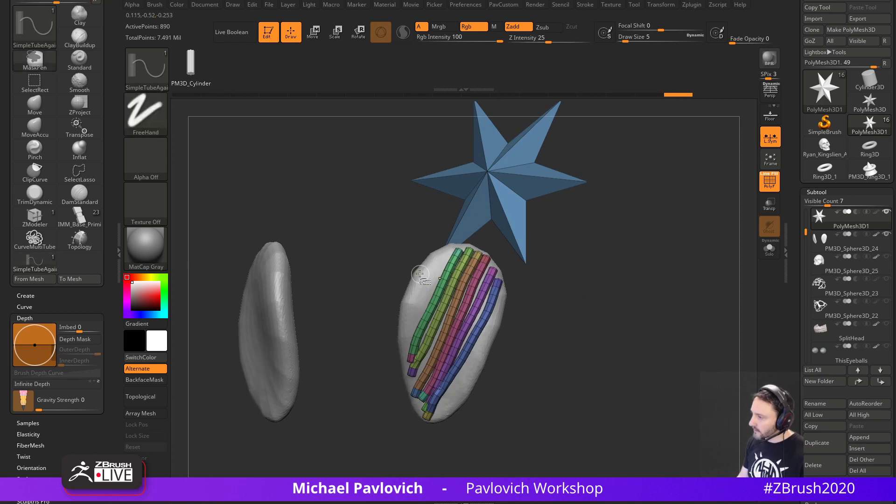
left_click(420, 274, "ctrl+shift")
left_click(616, 248, "ctrl+shift")
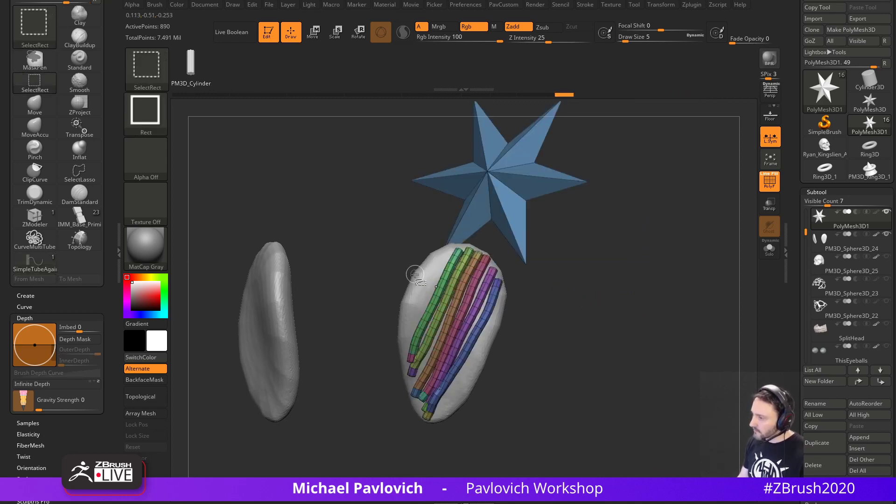
left_click(415, 276, "ctrl+shift")
left_click(588, 271, "ctrl+shift")
Delete the muscle-shape subtool underneath the tubes.
left_click(810, 252)
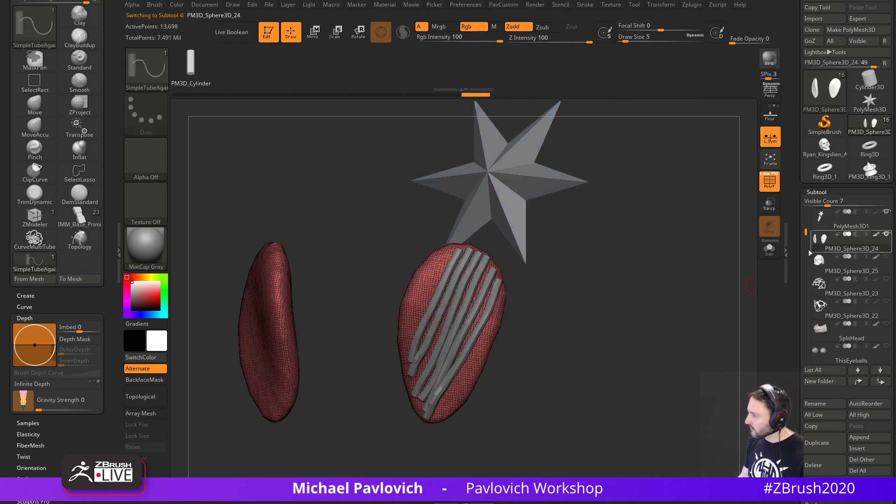
left_click_drag(798, 257, 798, 226)
left_click(814, 435)
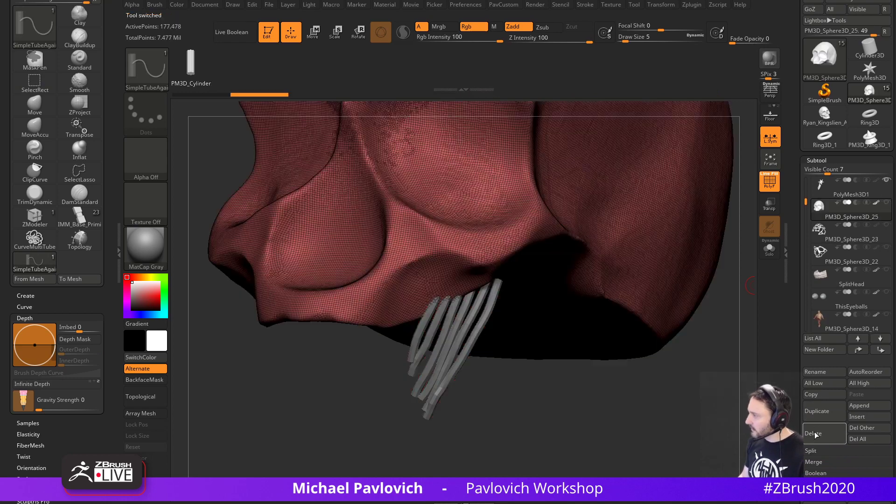
Split the star away from the tubes in PolyMesh3D1 and assign a polygroup to each tube with Auto Groups.
left_click(839, 197)
left_click_drag(550, 313, 564, 301)
left_click_drag(554, 335, 329, 371, "ctrl+shift")
key("ctrl+shift+a")
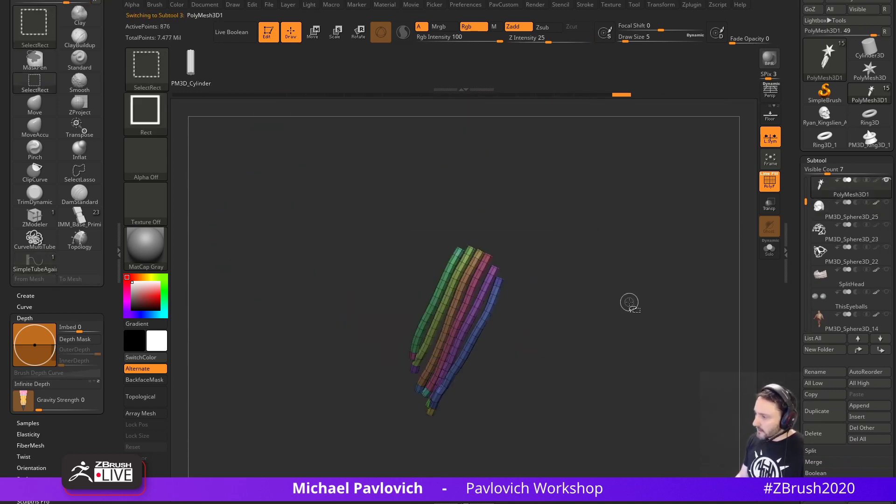
key("space")
left_click(634, 234)
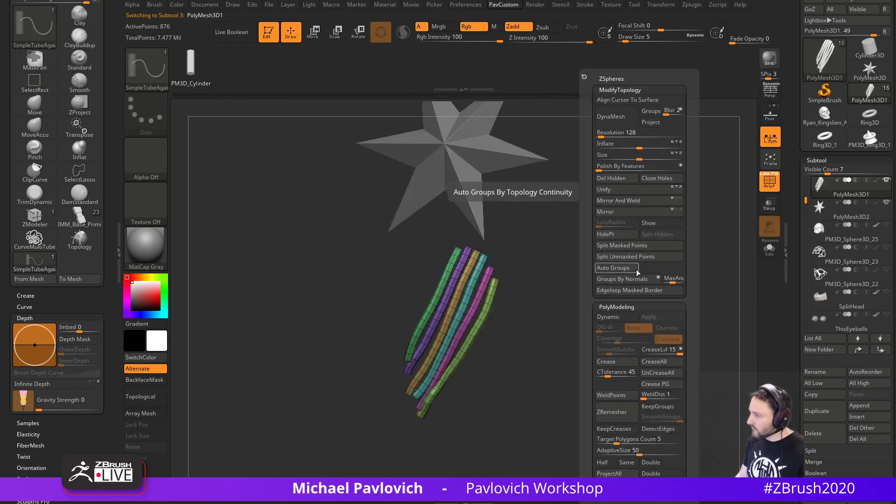
Turn off local symmetry and apply Mirror And Weld to copy the tube bundle to the other side of the head.
left_click(626, 201)
key("ctrl+z")
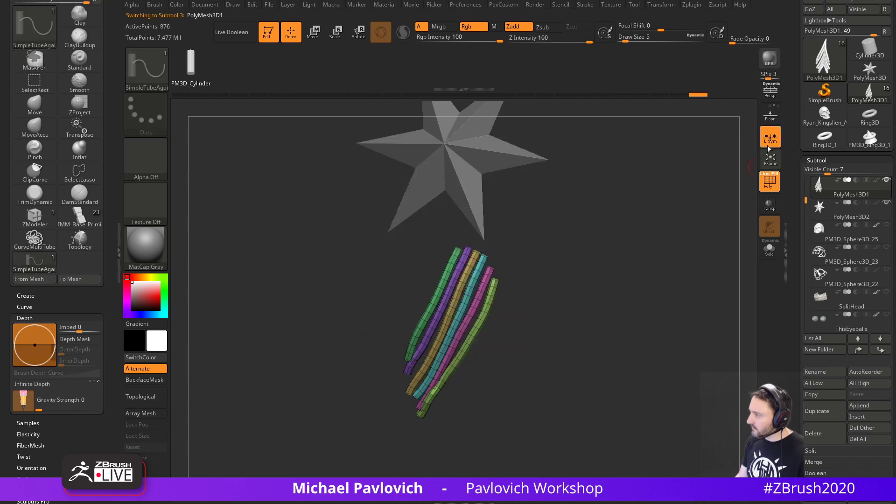
left_click(769, 142)
key("space")
left_click(675, 203)
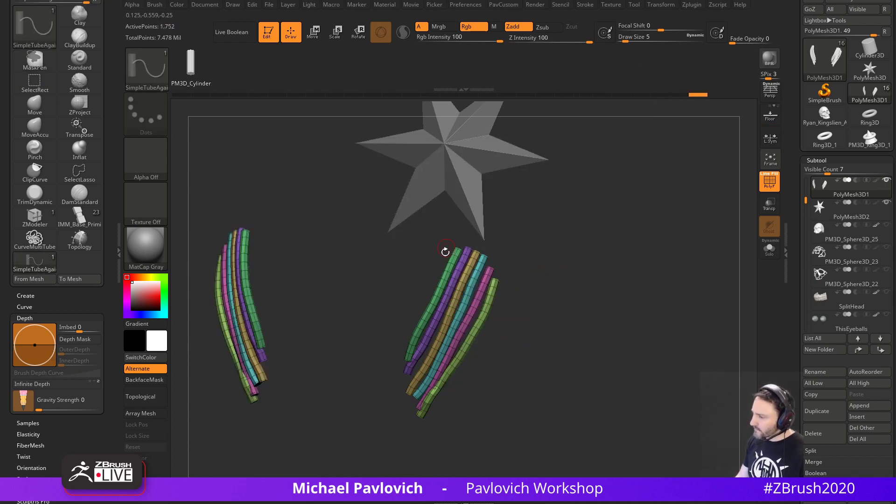
Try to thicken one tube with the ZModeler Extrude action targeting Polygroup All.
left_click_drag(591, 265, 605, 288)
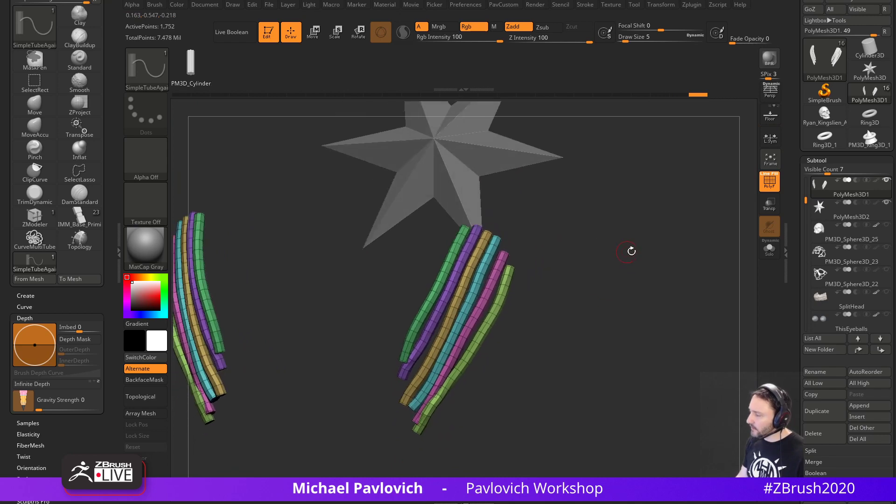
key("space")
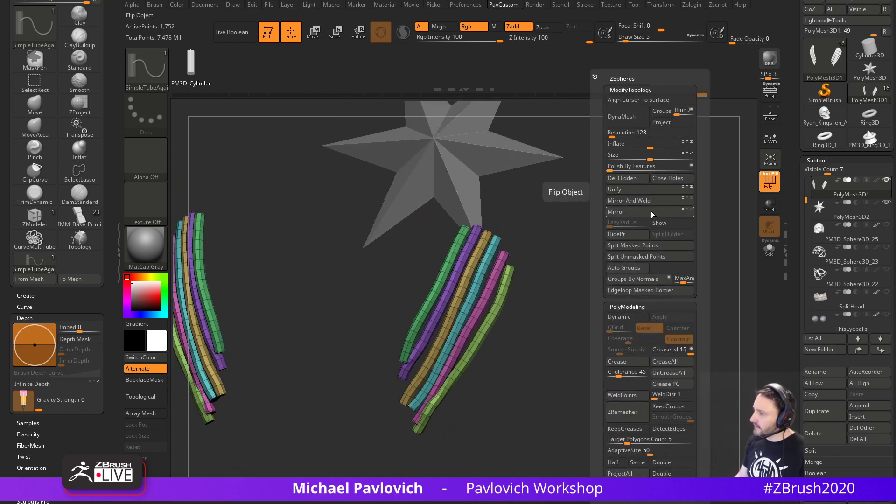
mouse_move(530, 234)
left_mouse_down()
mouse_move(626, 165)
mouse_move(645, 187)
mouse_move(607, 243)
left_mouse_up()
key("b")
key("z")
key("m")
key("space")
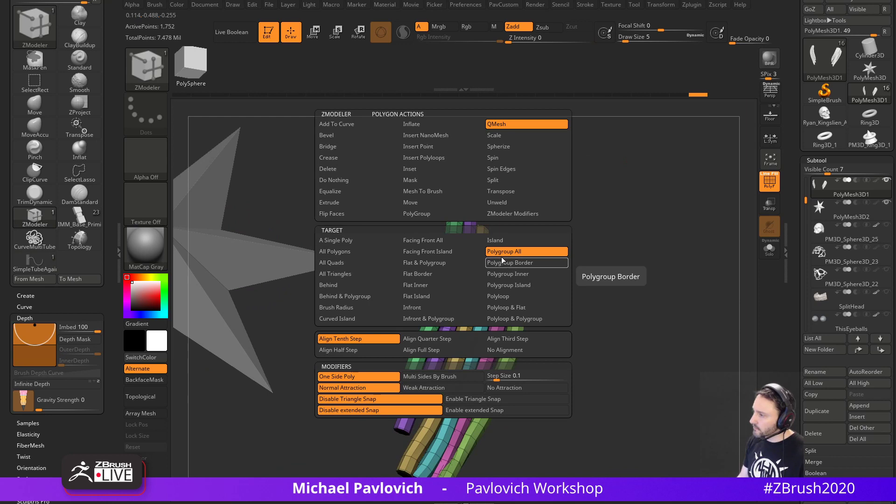
left_click(364, 203)
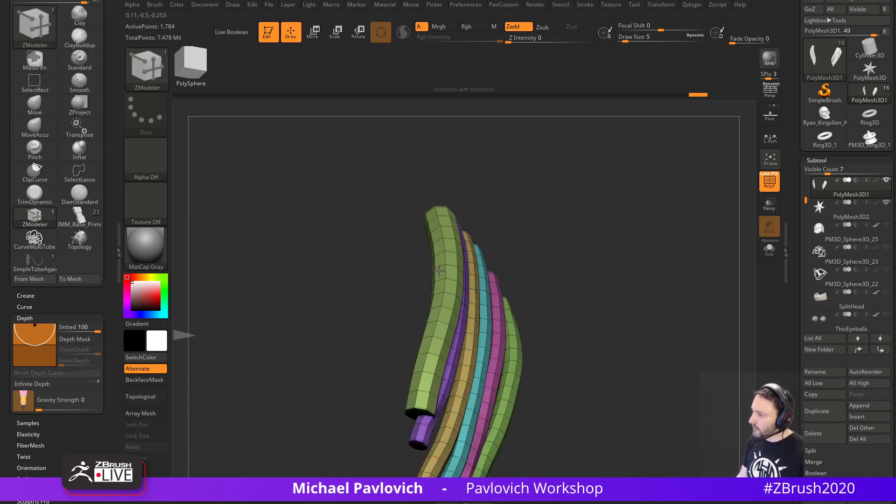
Hide the end-cap polygroups at one end of the tube bundle.
left_click_drag(552, 244, 547, 220)
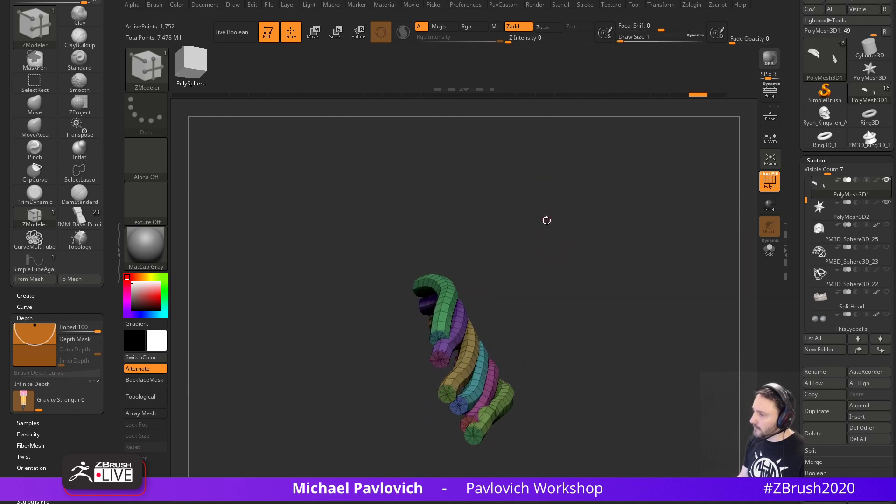
left_click(438, 337, "ctrl+shift")
left_click_drag(496, 262, 503, 280, "ctrl+shift")
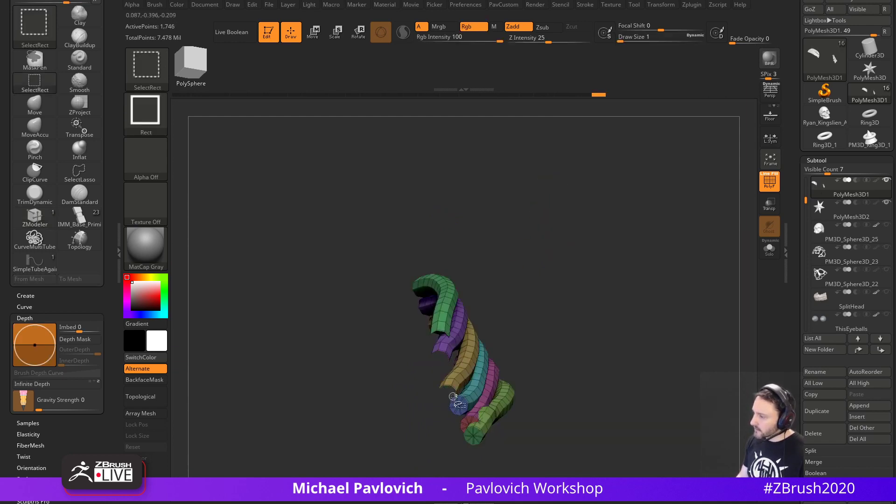
left_click(475, 425, "ctrl+alt+shift")
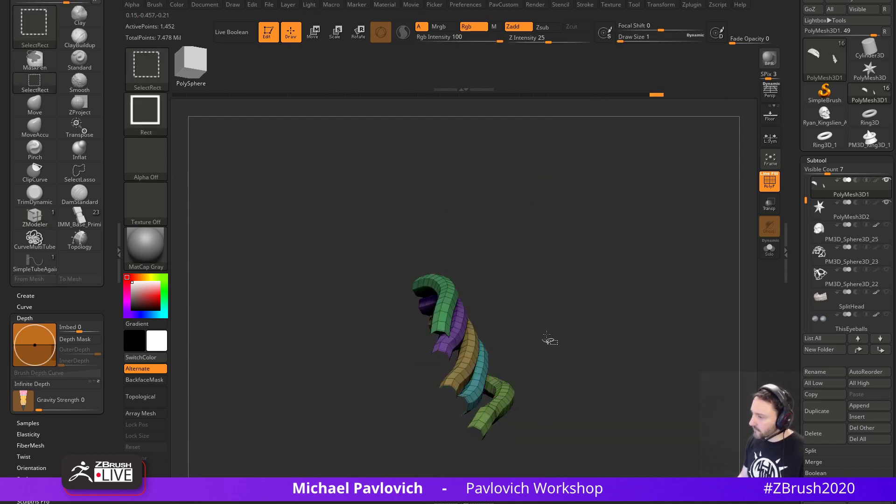
left_click_drag(547, 335, 553, 348, "ctrl+shift")
left_click(480, 411, "ctrl+shift")
left_click_drag(573, 286, 591, 313)
left_click_drag(593, 316, 607, 374, "ctrl+shift")
Hide the remaining caps at the opposite end of the tubes, check them by inverting visibility, and leave only the tube bodies shown.
left_click_drag(643, 206, 641, 364)
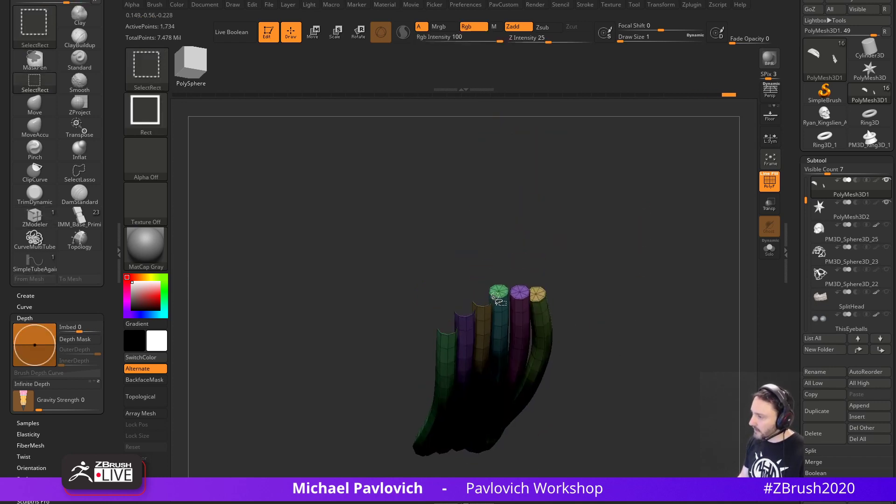
left_click(670, 273, "ctrl+shift")
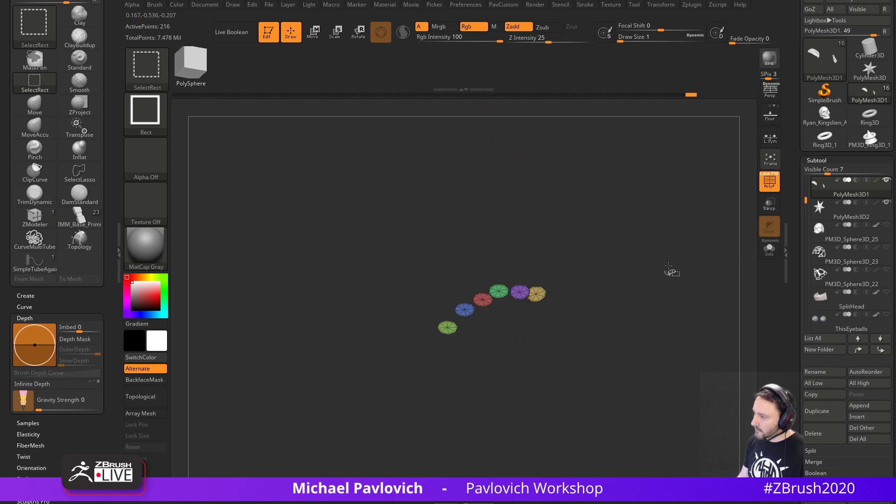
left_click(632, 293, "ctrl+shift")
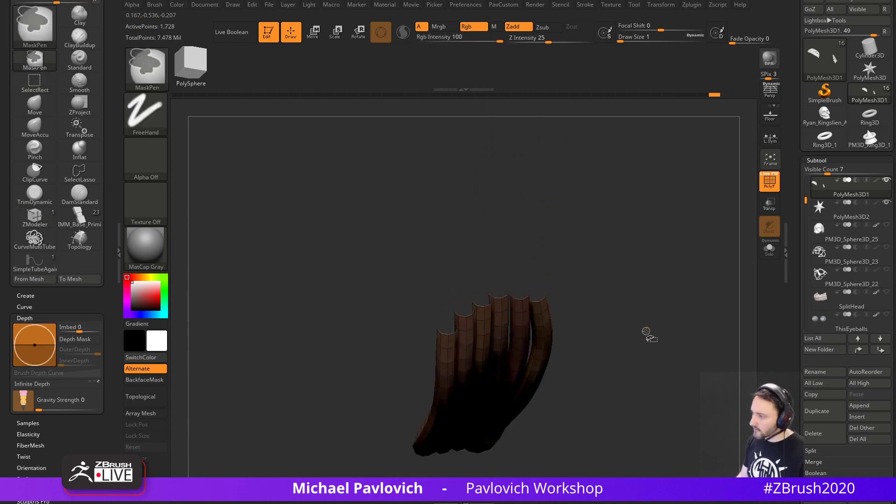
Unhide the tubes' end caps and apply Crease PG to crease the tubes along their polygroup borders.
key("ctrl+shift+c")
left_click_drag(651, 345, 650, 241)
key("space")
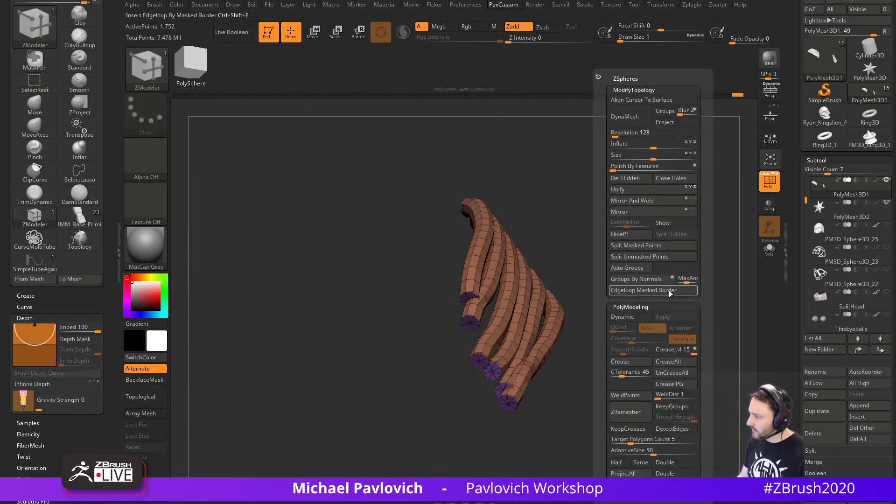
key("space")
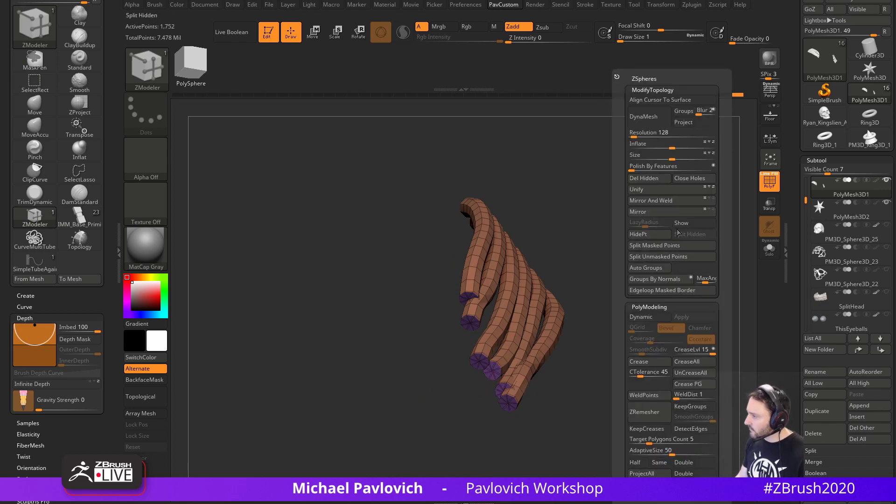
left_click(649, 397)
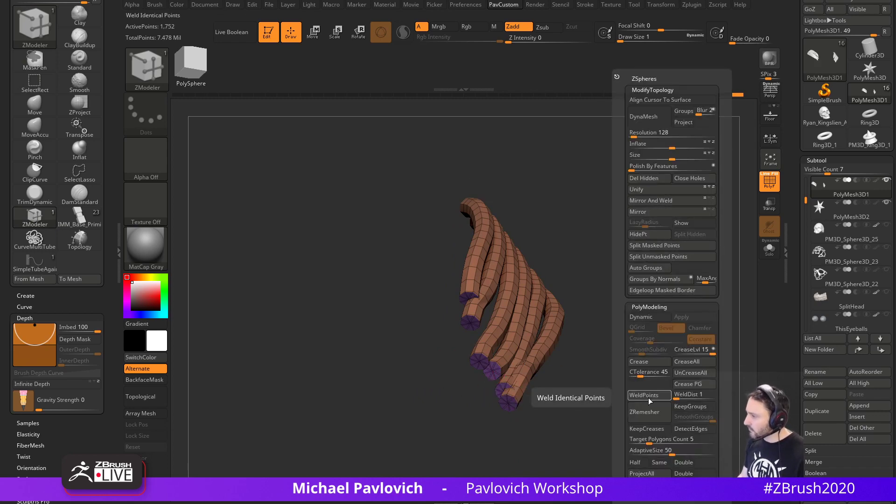
key("space")
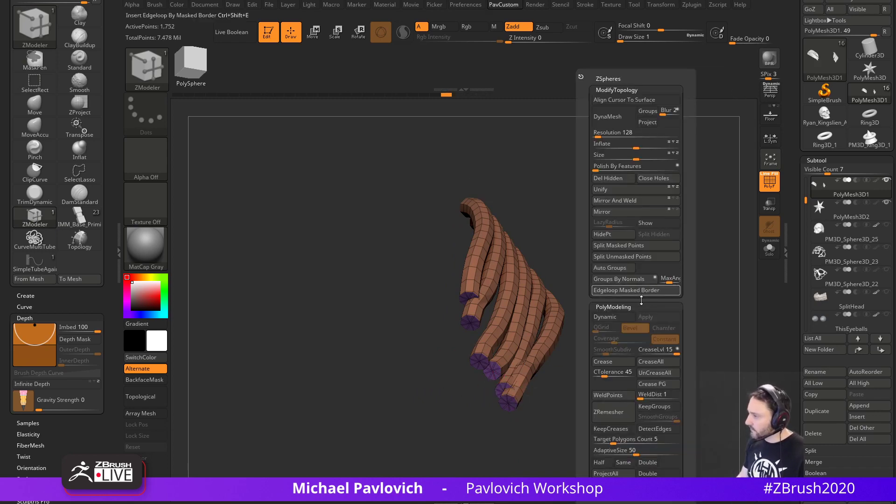
left_click(653, 388)
key("shift+f")
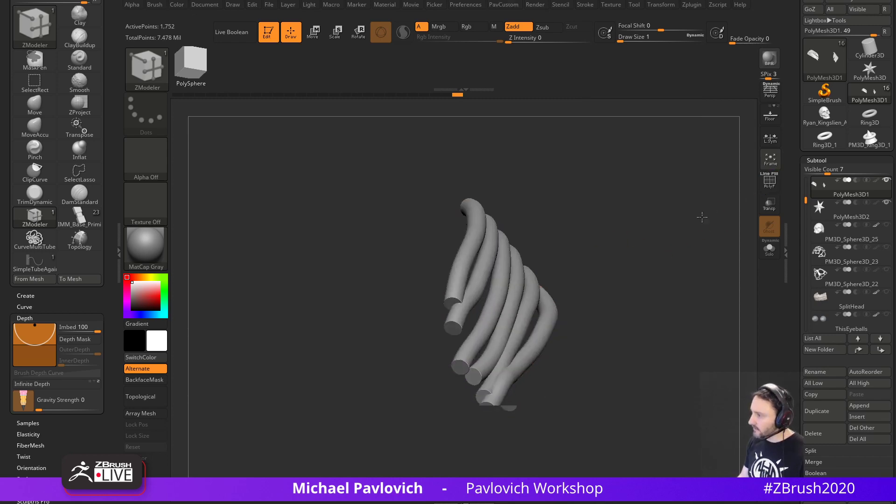
Turn off the dynamic subdivision preview and thicken the tubes with the ZModeler Extrude action targeting Polygroup All.
left_click_drag(703, 217, 670, 266)
left_click(771, 186)
key("shift+d")
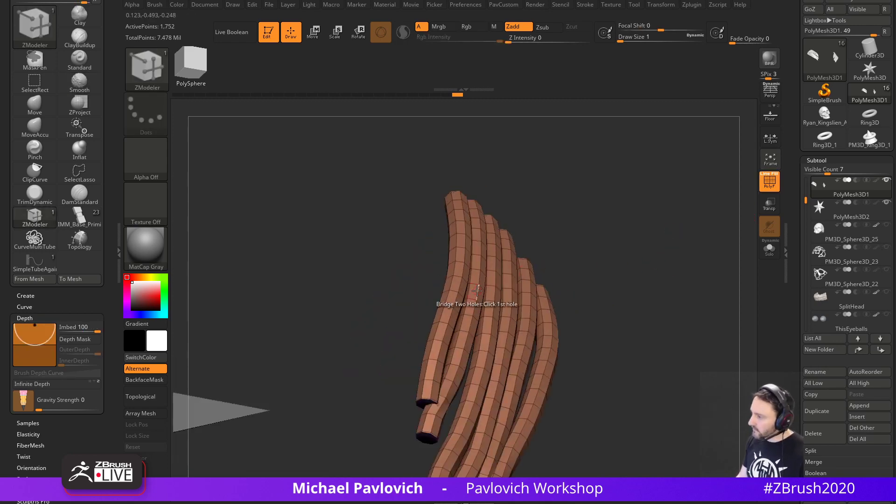
key("space")
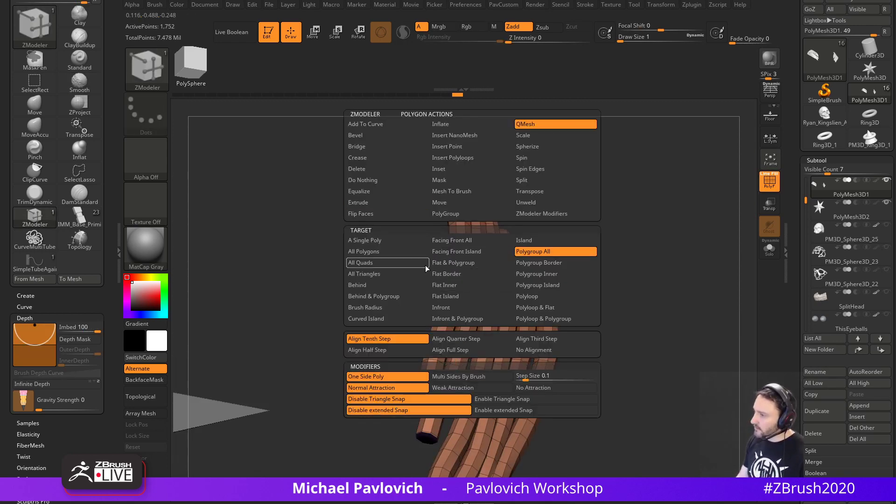
left_click(364, 204)
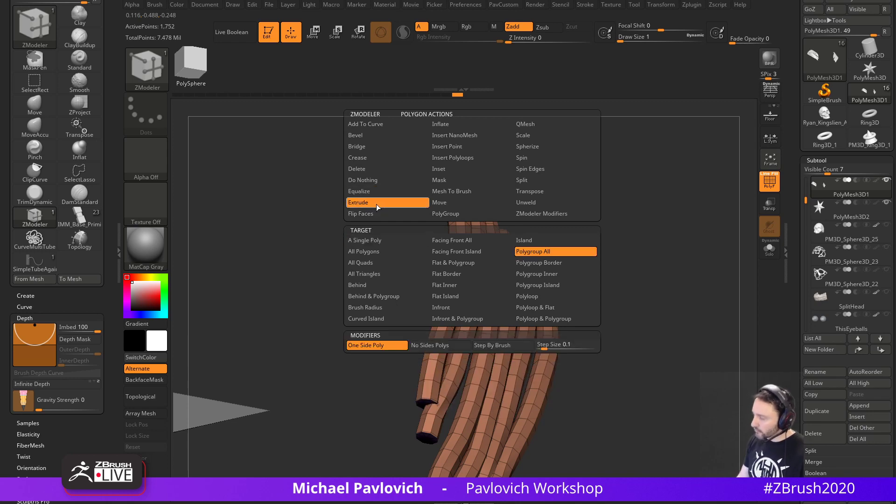
left_click_drag(665, 240, 621, 248)
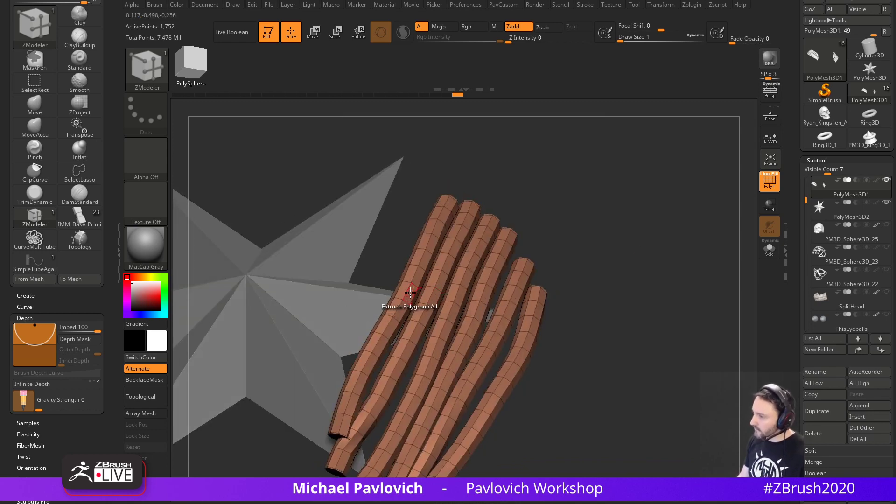
mouse_move(410, 293)
left_mouse_down()
mouse_move(403, 299)
mouse_move(419, 288)
mouse_move(402, 302)
mouse_move(410, 296)
left_mouse_up()
Smooth the tubes with Polish By Features and thicken them slightly with another Polygroup All extrude.
mouse_move(689, 282)
left_mouse_down("shift")
mouse_move(674, 258)
mouse_move(727, 245)
left_mouse_up("shift")
left_click(770, 181)
mouse_move(674, 276)
left_mouse_down()
mouse_move(740, 266)
mouse_move(677, 271)
left_mouse_up()
left_click_drag(677, 271, 642, 278)
key("s")
left_click_drag(688, 256, 677, 252)
key("a")
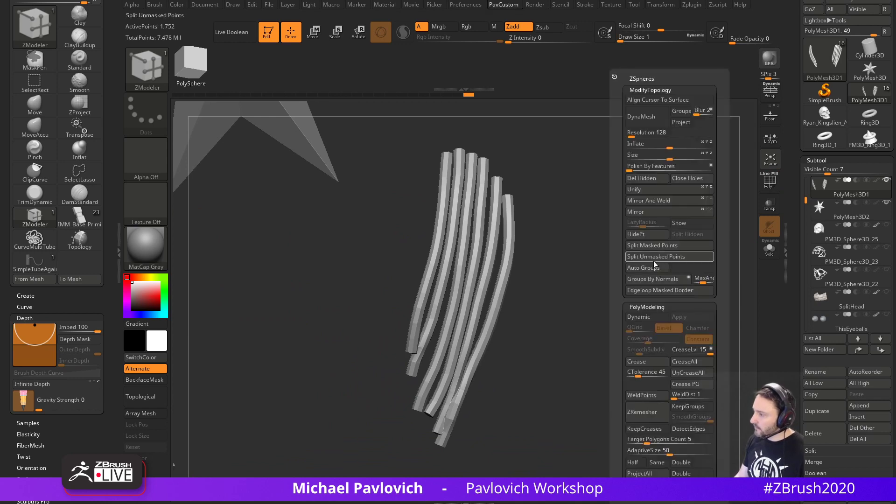
left_click(634, 167)
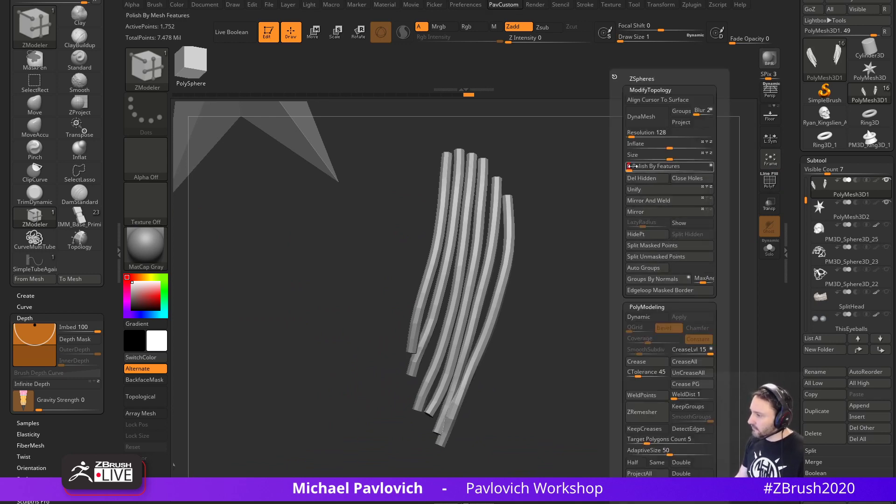
left_click_drag(526, 206, 624, 177)
key("shift+f")
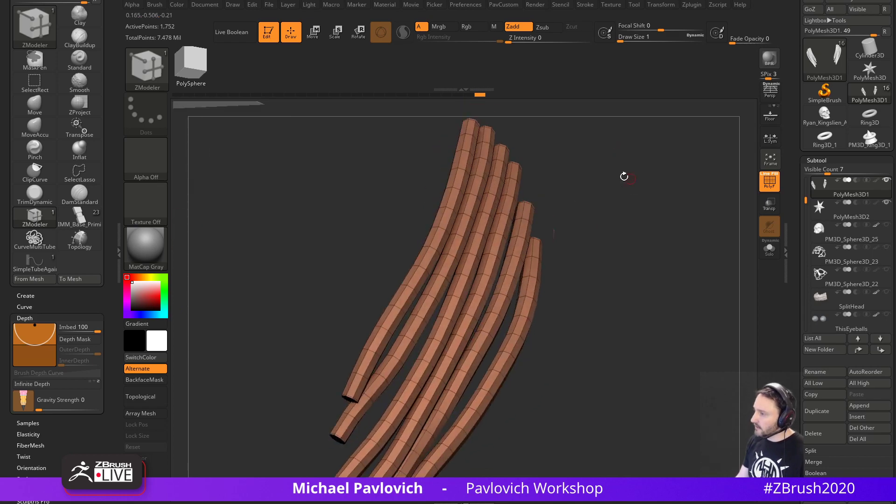
left_click_drag(482, 287, 484, 285)
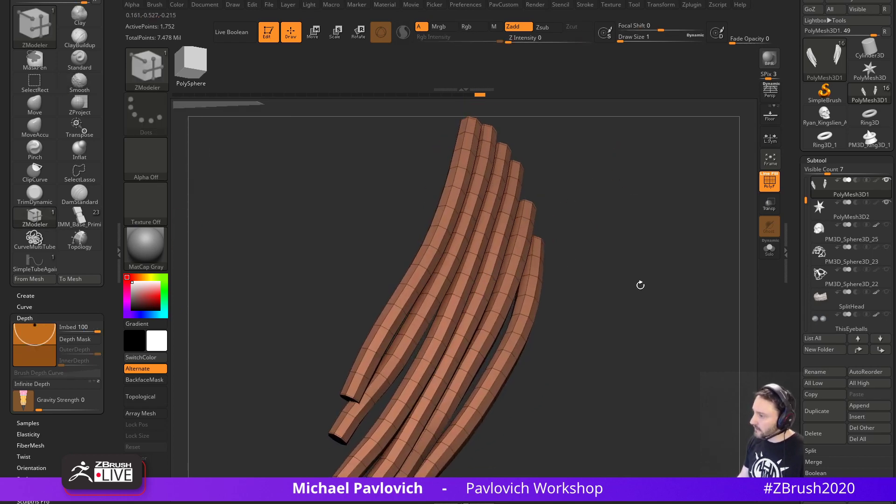
Switch to the Move brush and bring up its Auto Masking settings to inspect the Topological option.
mouse_move(640, 285)
left_mouse_down("alt")
mouse_move(650, 282)
mouse_move(608, 295)
left_mouse_up("alt")
key("s")
left_click_drag(608, 295, 625, 295)
key("b")
key("m")
key("v")
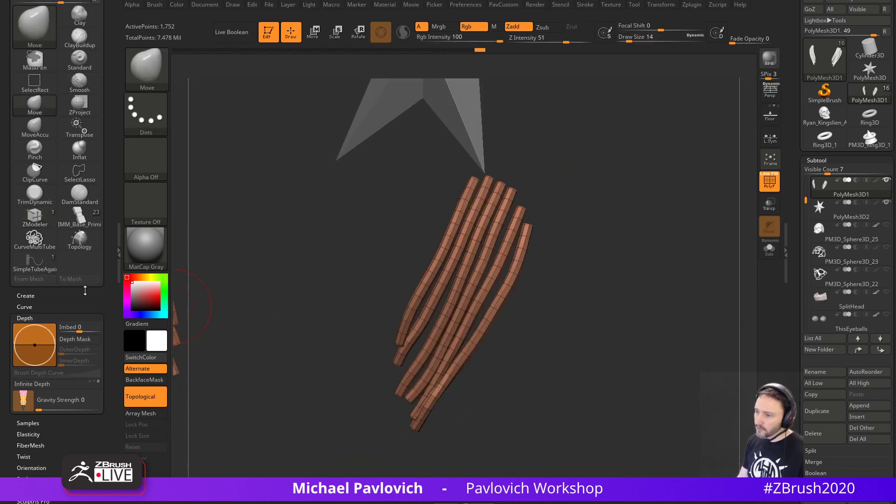
scroll(85, 291, "up", 8)
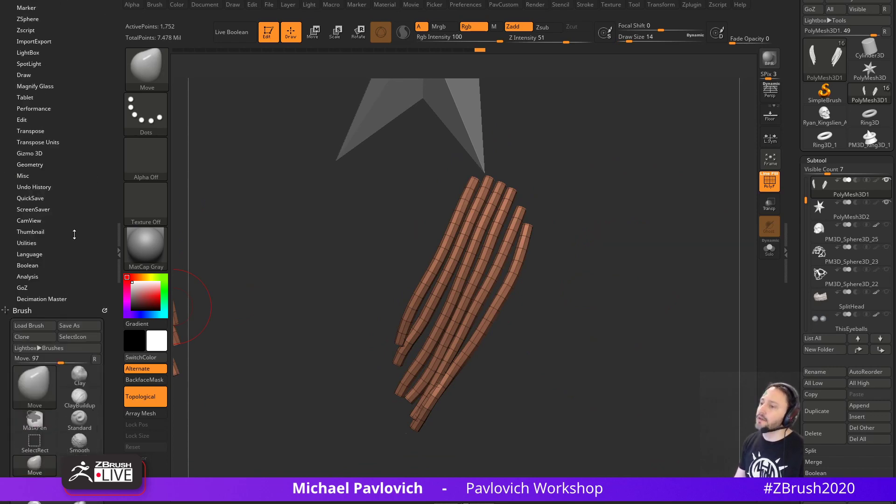
scroll(97, 303, "down", 10)
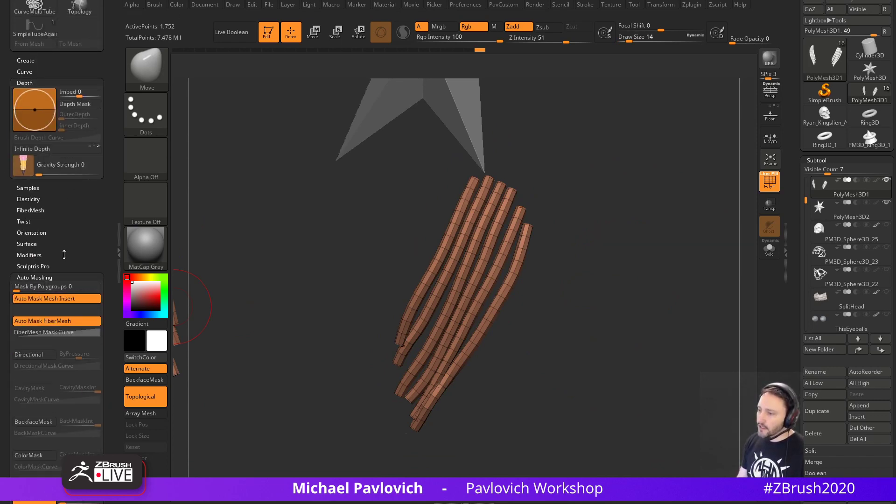
scroll(64, 254, "down", 3)
Bend the outermost tube across its neighbours near the lower end with the topological Move brush, at draw sizes 23 and 8.
mouse_move(547, 215)
left_mouse_down()
mouse_move(562, 248)
mouse_move(453, 360)
mouse_move(446, 396)
mouse_move(470, 374)
mouse_move(492, 377)
mouse_move(465, 379)
mouse_move(481, 384)
mouse_move(472, 392)
mouse_move(507, 372)
mouse_move(460, 343)
mouse_move(448, 356)
left_mouse_up()
type("s13")
key("Return")
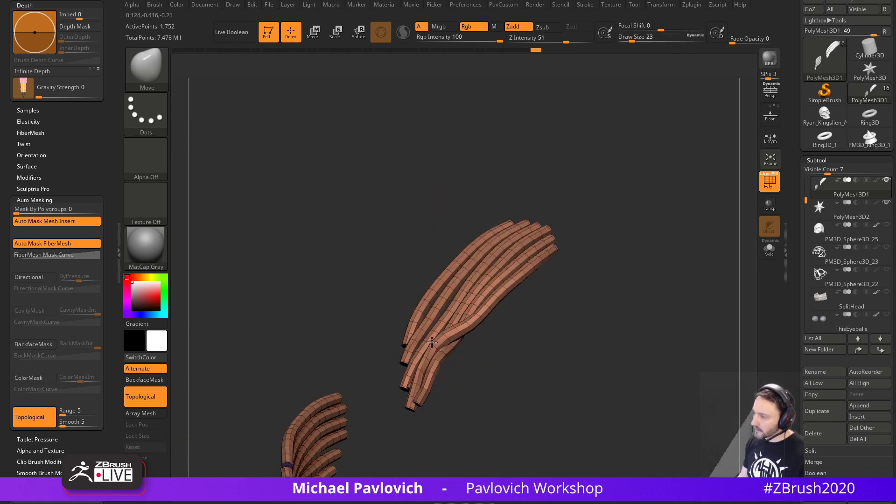
type("s8")
key("Return")
mouse_move(504, 334)
left_mouse_down()
mouse_move(464, 374)
mouse_move(491, 409)
mouse_move(439, 333)
left_mouse_up()
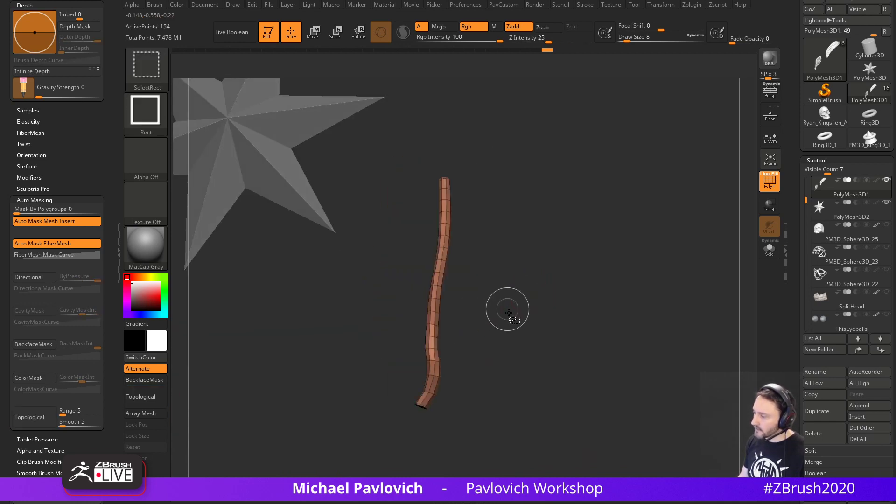
Isolate the two crossing tubes, polish them by features, and restore the full tube bundles without the polyframe.
left_click_drag(507, 313, 475, 343, "ctrl+shift")
mouse_move(472, 356)
left_mouse_down("ctrl+shift")
mouse_move(441, 341)
mouse_move(449, 335)
mouse_move(431, 316)
left_mouse_up("ctrl+shift")
left_click(496, 354, "ctrl+shift")
key("3")
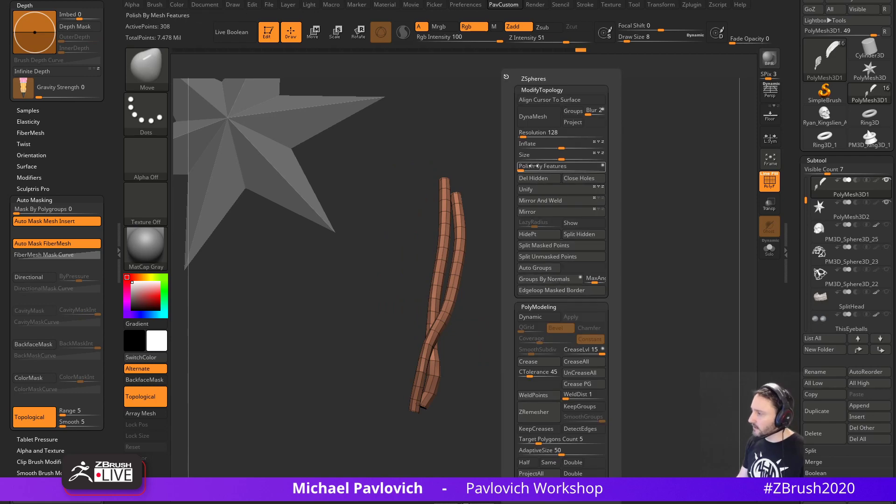
left_click(581, 284, "ctrl+shift")
mouse_move(580, 284)
left_mouse_down()
mouse_move(554, 290)
mouse_move(598, 292)
mouse_move(667, 237)
mouse_move(642, 264)
mouse_move(654, 263)
left_mouse_up()
key("shift+f")
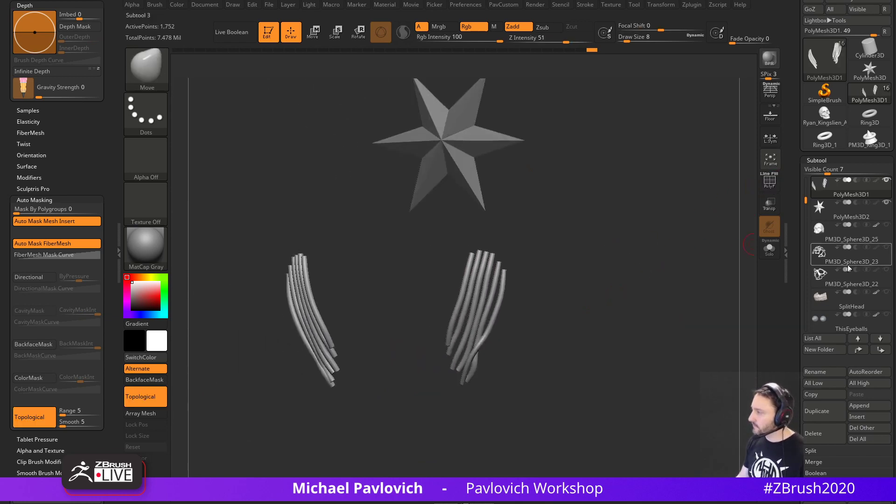
Show the skull subtool PM3D_Sphere3D_25 with the tubes and turn off the Move brush's Topological masking.
left_click_drag(556, 297, 574, 285)
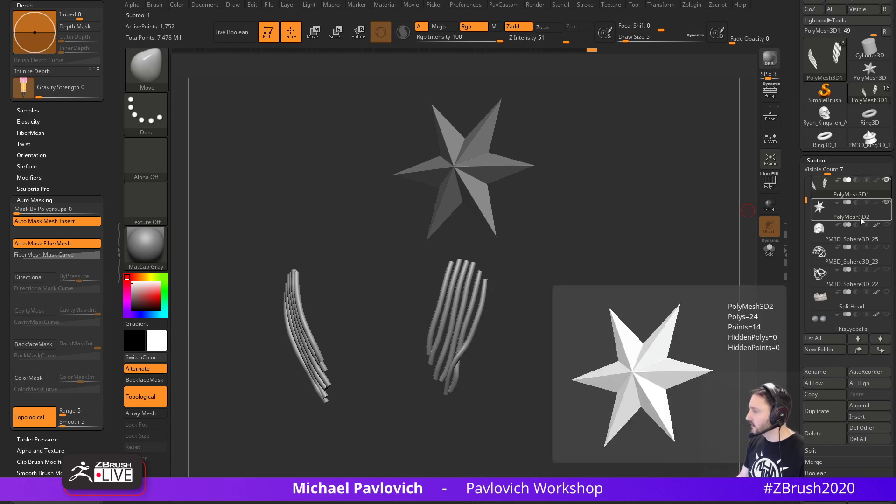
left_click(845, 231)
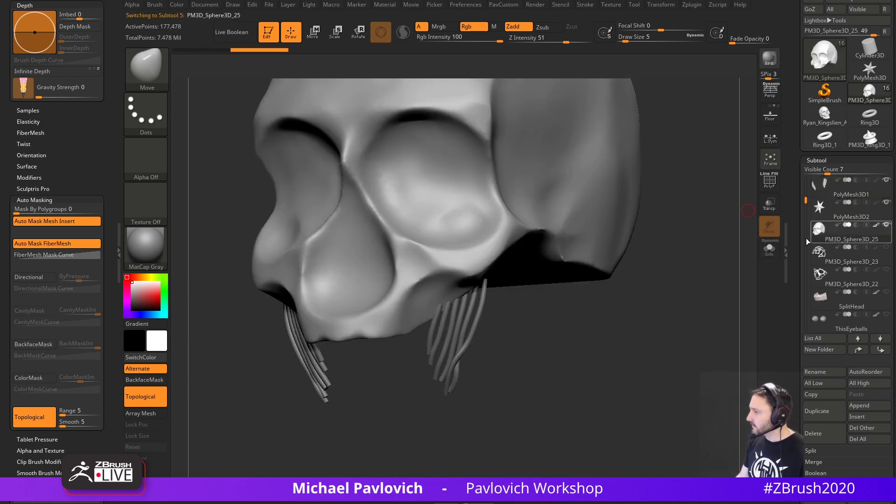
mouse_move(697, 283)
left_mouse_down()
mouse_move(694, 294)
mouse_move(705, 286)
mouse_move(681, 279)
left_mouse_up()
left_click(49, 423)
mouse_move(597, 341)
left_mouse_down()
mouse_move(446, 306)
mouse_move(469, 306)
left_mouse_up()
Reselect the tube subtool and shift the bundles against the skull with a large Move brush of draw size 149.
key("s")
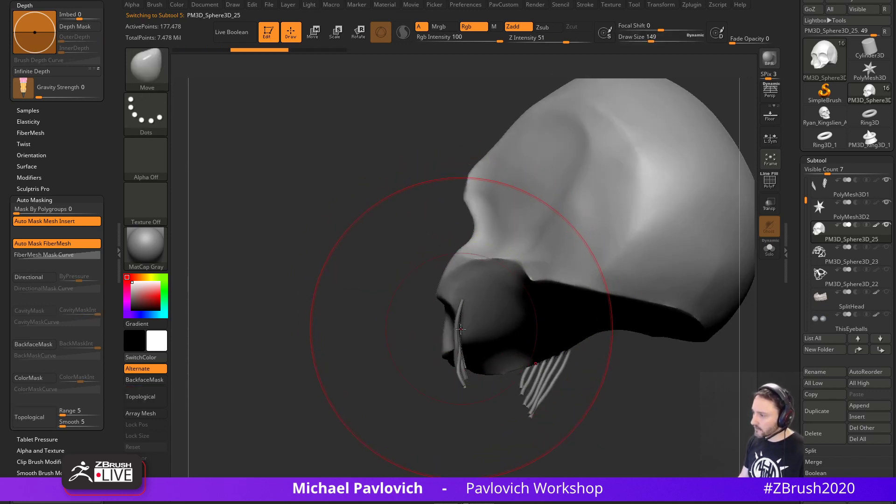
left_click(460, 304, "alt")
left_click_drag(461, 305, 438, 306)
left_click_drag(392, 322, 506, 345)
key("s")
left_click_drag(505, 344, 486, 344)
Show all subtools and hide the Recovered_Tool face skin covering the mechanical half of the skull.
left_click(887, 180)
left_click(887, 181)
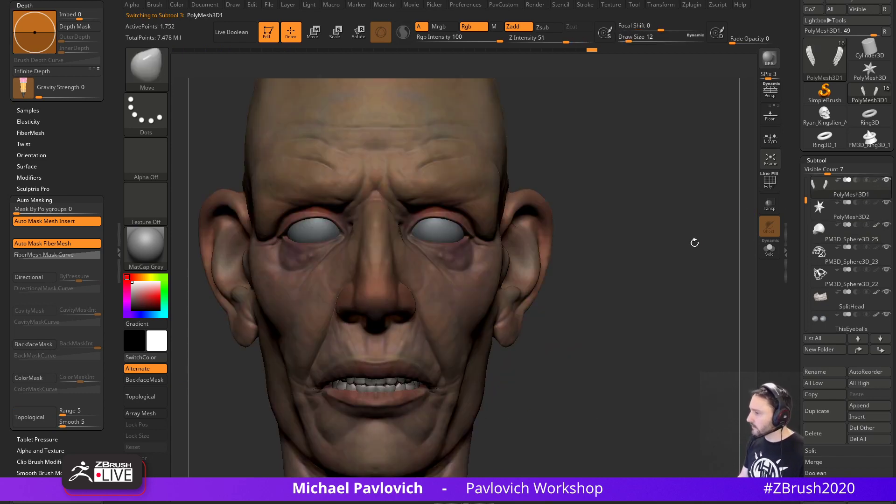
mouse_move(651, 276)
left_mouse_down("alt")
mouse_move(652, 257)
mouse_move(588, 262)
left_mouse_up("alt")
key("s")
mouse_move(451, 317)
left_mouse_down()
mouse_move(464, 317)
mouse_move(454, 316)
left_mouse_up()
left_click(455, 313, "alt")
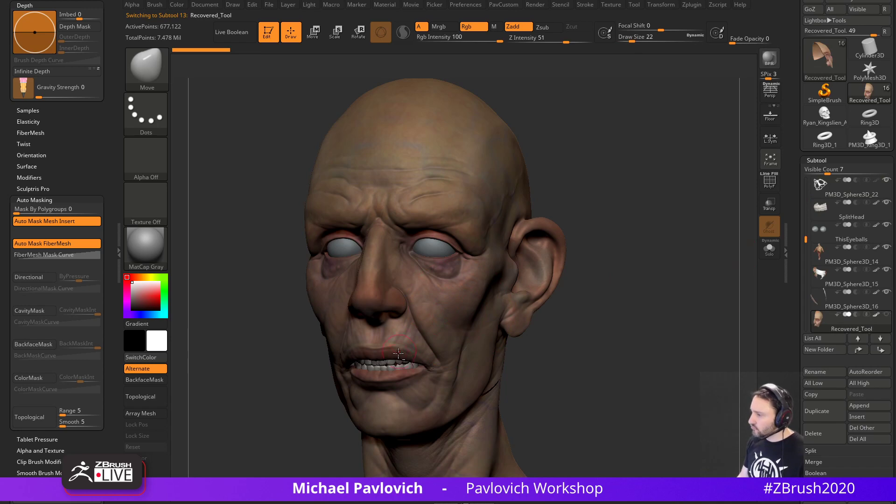
mouse_move(579, 322)
left_mouse_down()
mouse_move(632, 304)
mouse_move(552, 318)
left_mouse_up()
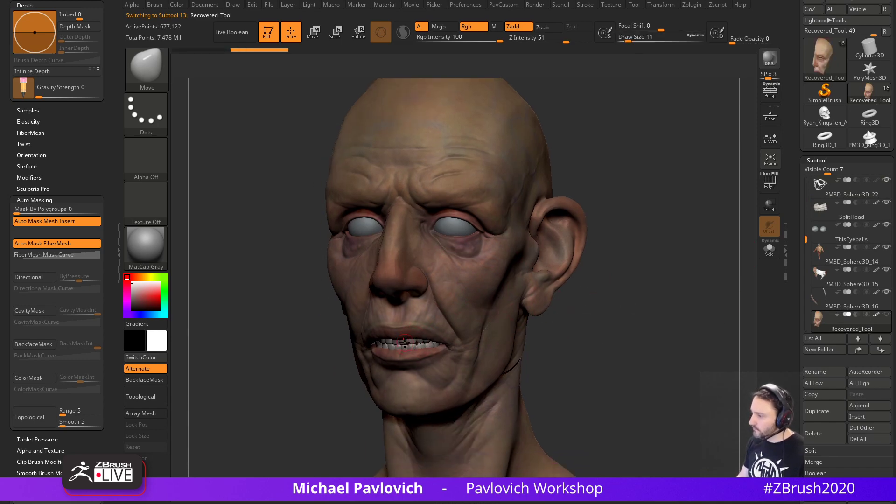
left_click(405, 344, "alt")
left_click_drag(683, 252, 656, 257)
left_click(852, 305)
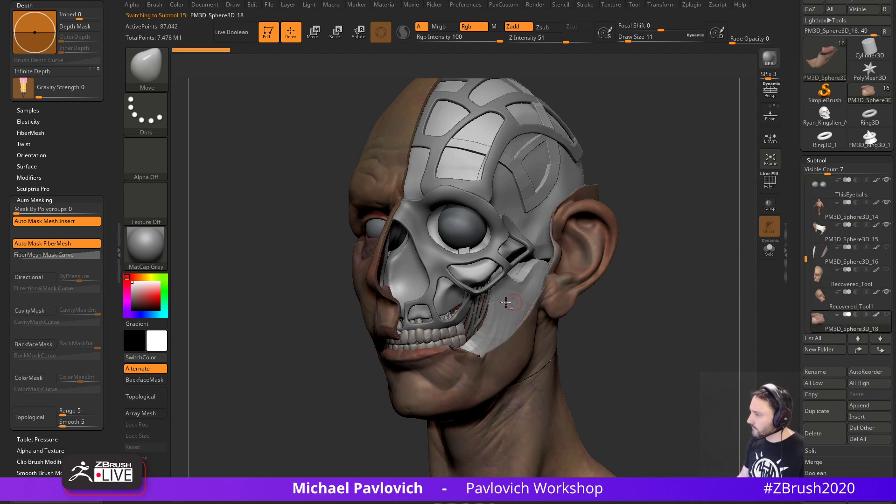
Hide the remaining skin pieces PM3D_Sphere3D_18 and PM3D_Sphere3D_15 over the jaw and ear, and select the skull PM3D_Sphere3D_25.
left_click(472, 285, "alt")
left_click_drag(672, 246, 537, 332)
left_click(827, 319)
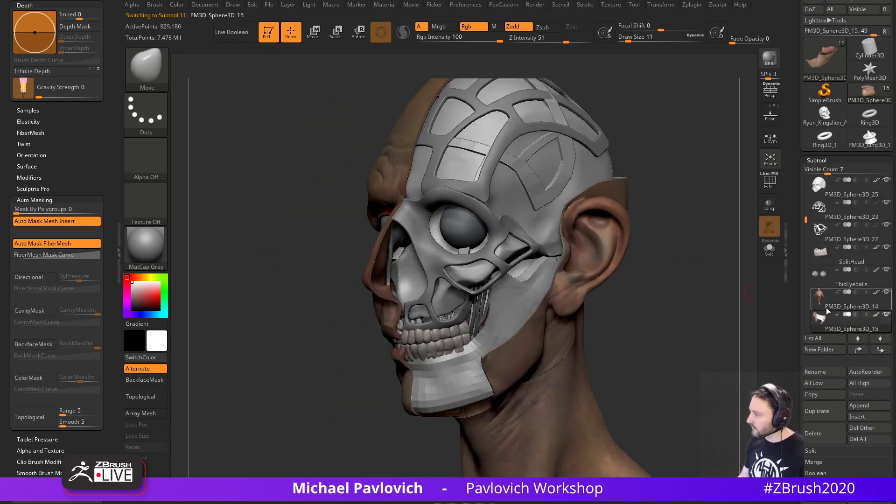
left_click(465, 302, "alt")
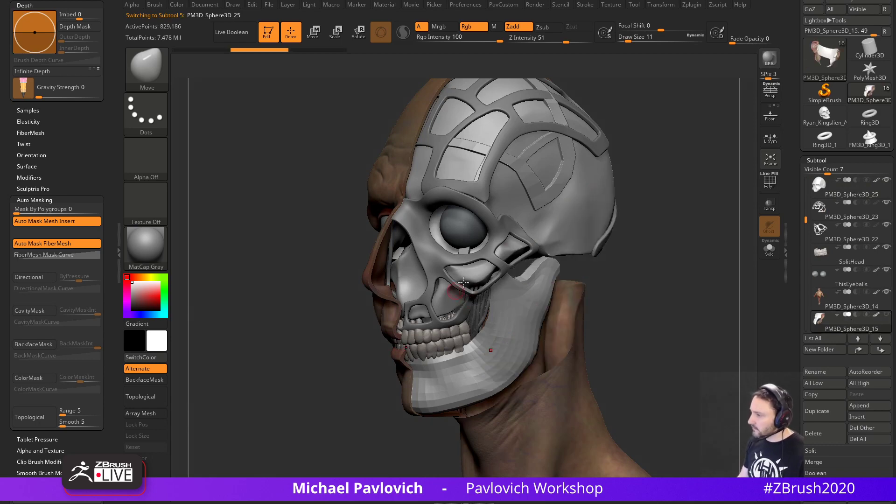
mouse_move(649, 247)
left_mouse_down()
mouse_move(693, 261)
mouse_move(657, 290)
left_mouse_up()
key("s")
left_click_drag(650, 291, 658, 284)
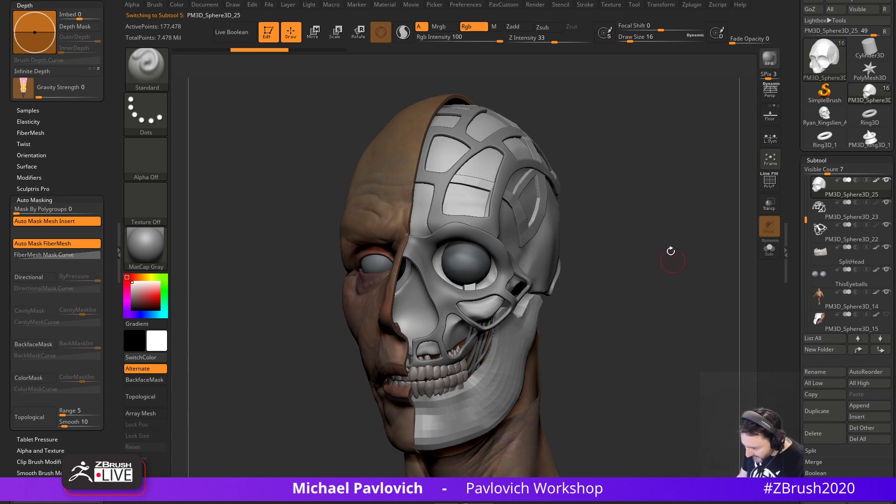
left_click_drag(671, 251, 646, 286)
Load the StructuralComponentsThin brush from the HardSurfaceKitbash library folder and open its selection of insert meshes.
key("comma")
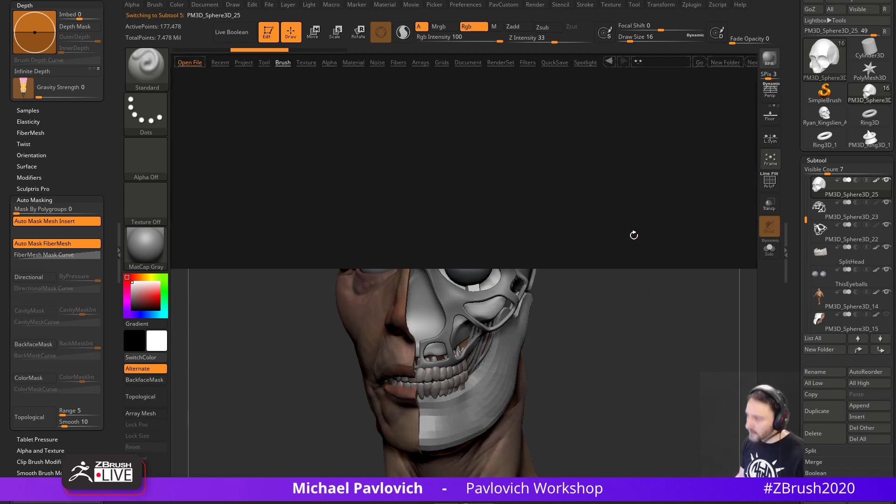
left_click(283, 62)
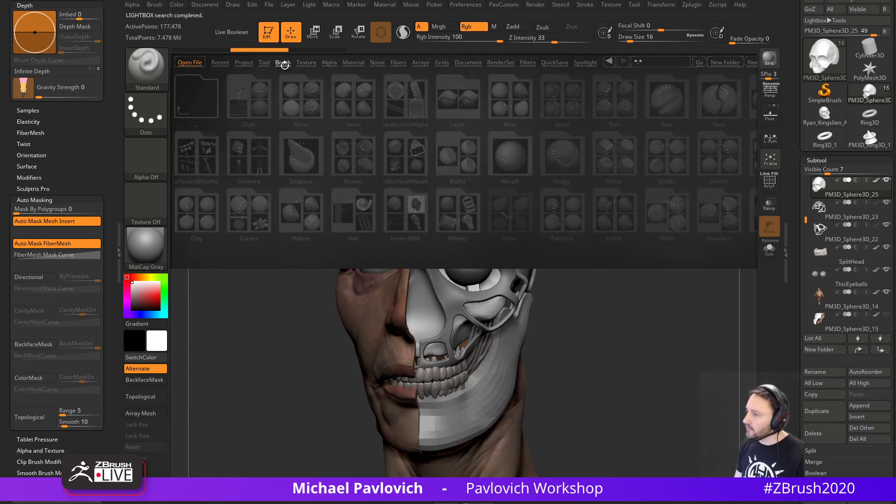
left_click(400, 158)
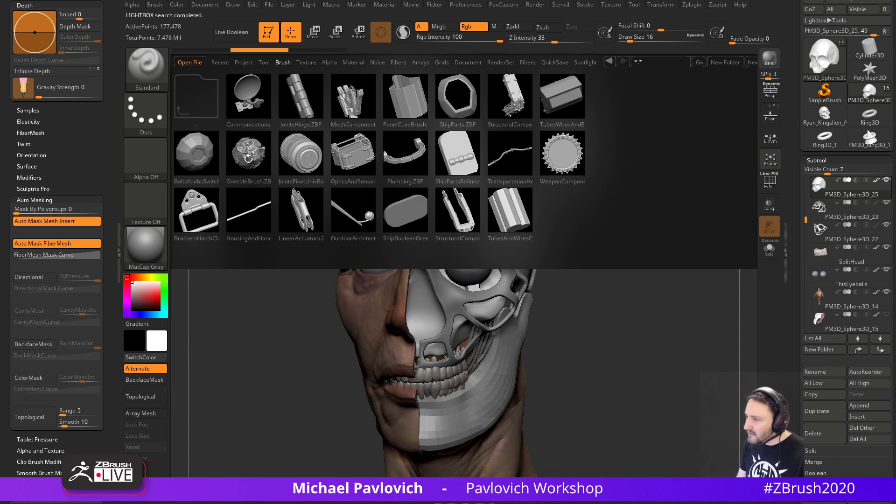
double_click(521, 107)
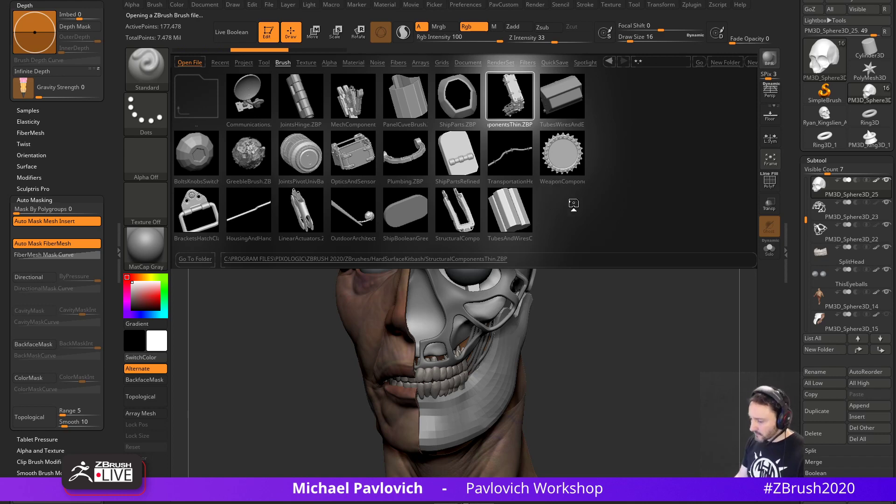
key("m")
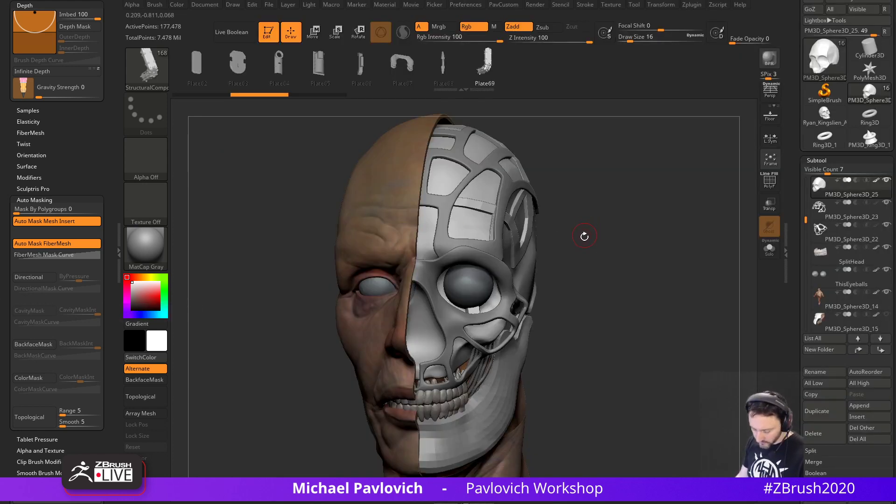
Switch to the IMM ModelKit brush and pick a wedge-shaped part with a hole from its insert meshes.
key("b")
key("i")
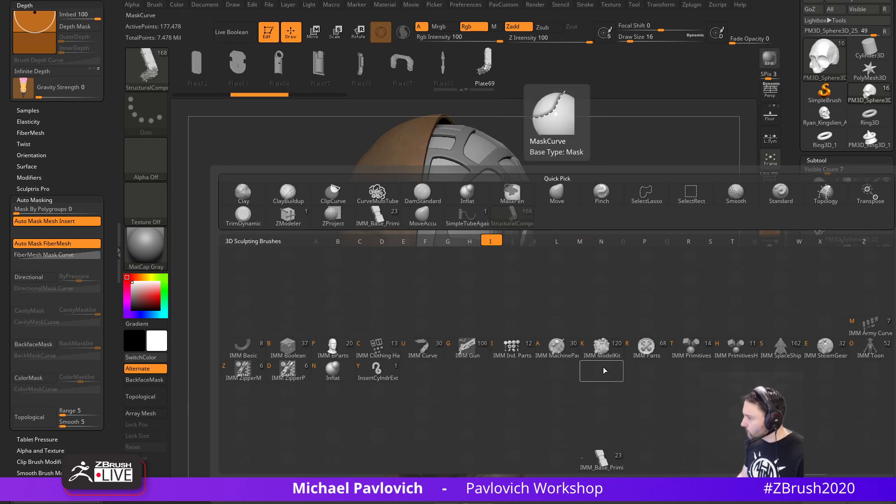
key("k")
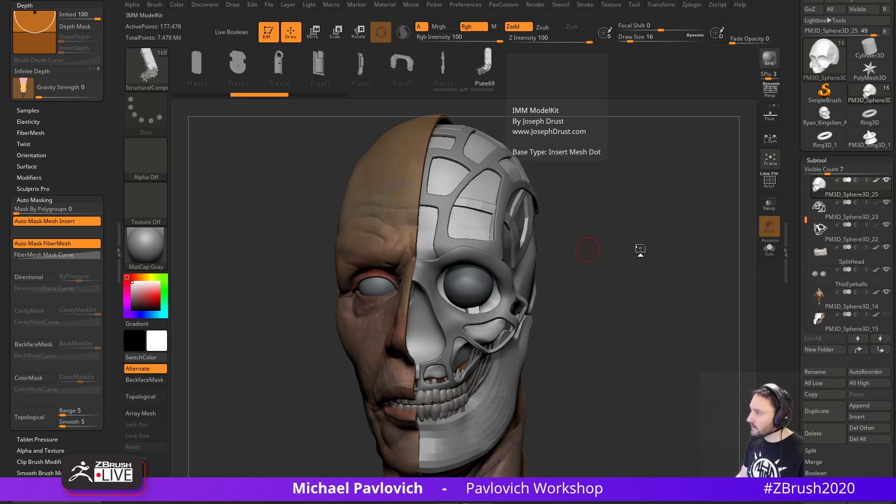
key("m")
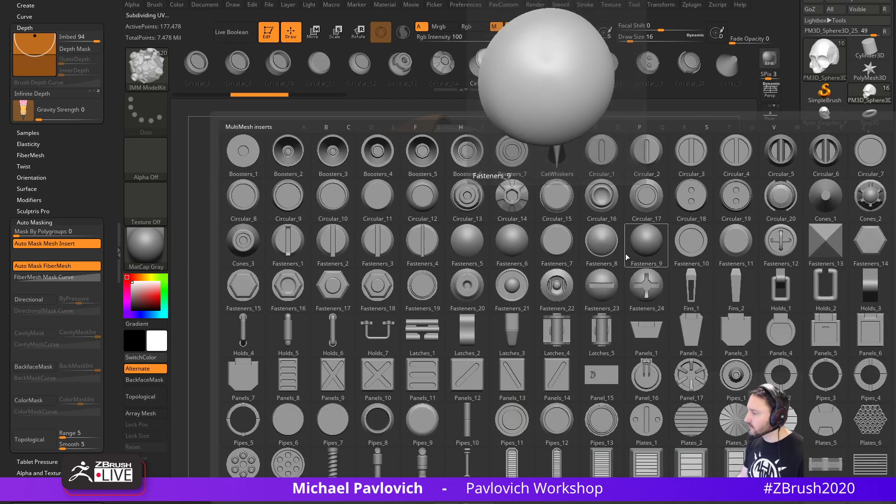
left_click(781, 287)
Isolate the skull in Solo mode and insert the wedge part on the nasal bridge between the eye sockets.
left_click_drag(773, 282, 692, 274)
key("alt+s")
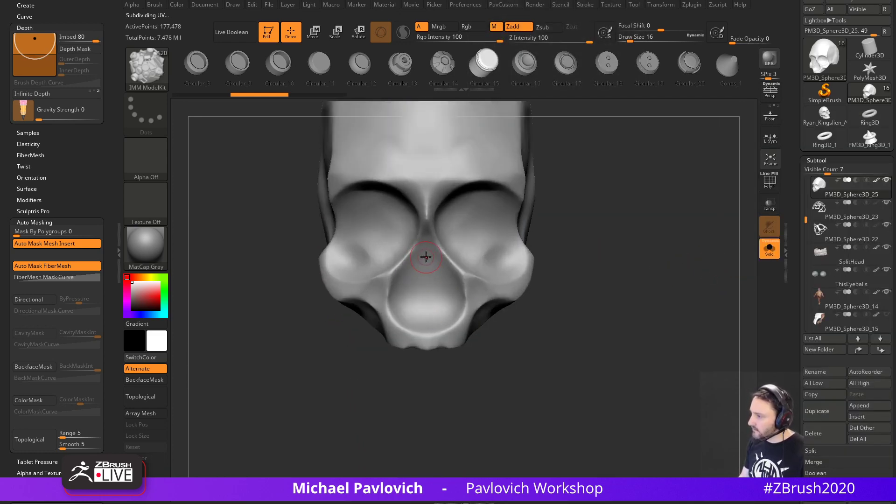
left_click_drag(425, 256, 427, 276)
Tilt and move the wedge into the nasal bridge and scale its width to about 0.70.
right_click_drag(471, 245, 401, 259)
key("w")
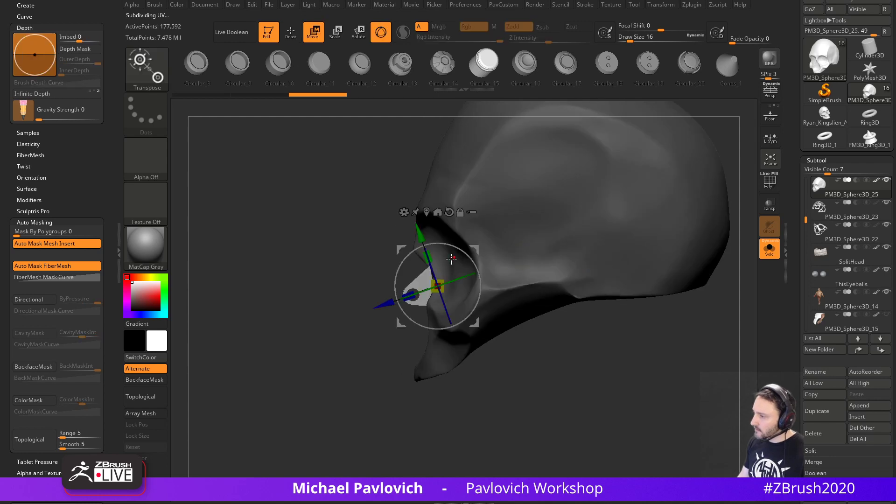
left_click_drag(451, 258, 491, 232)
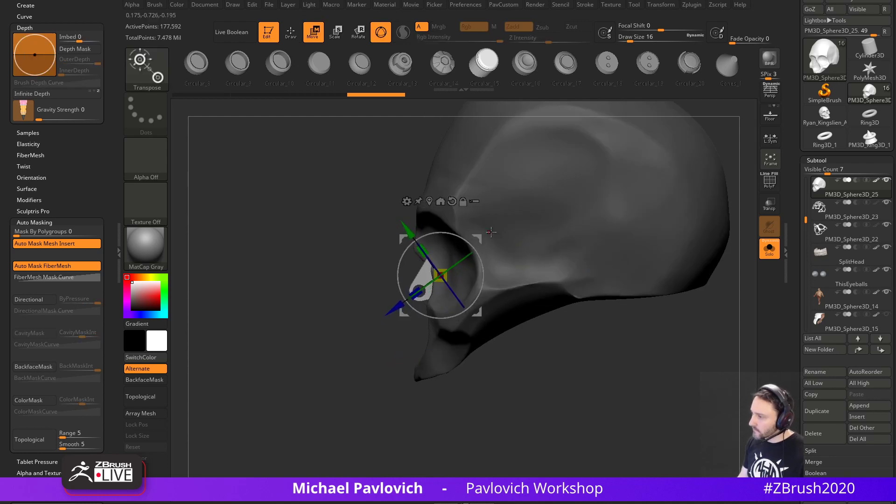
key("q")
right_click_drag(544, 348, 622, 370)
key("w")
left_click_drag(409, 276, 421, 275)
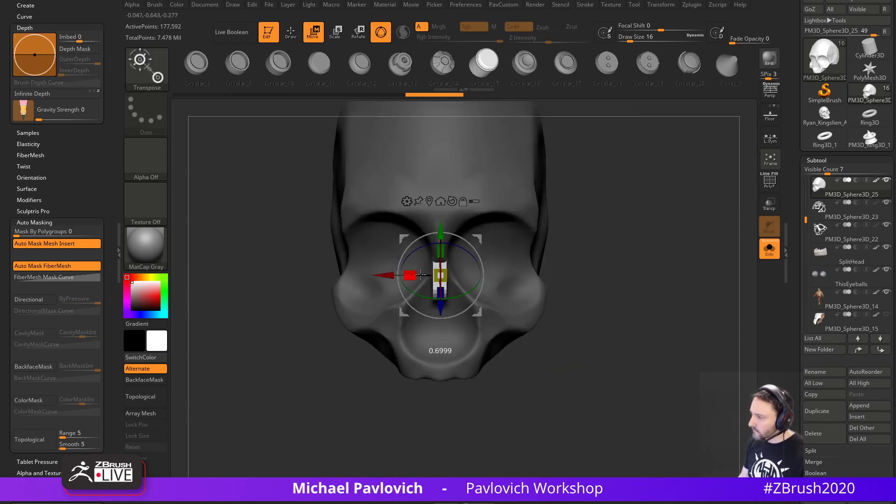
key("q")
Split the wedge off the skull into its own subtool and show the other subtools again.
mouse_move(719, 265)
right_mouse_down()
mouse_move(660, 268)
mouse_move(705, 296)
mouse_move(696, 304)
mouse_move(692, 275)
mouse_move(658, 268)
mouse_move(667, 283)
right_mouse_up()
key("grave")
left_click(693, 246)
left_click(767, 251)
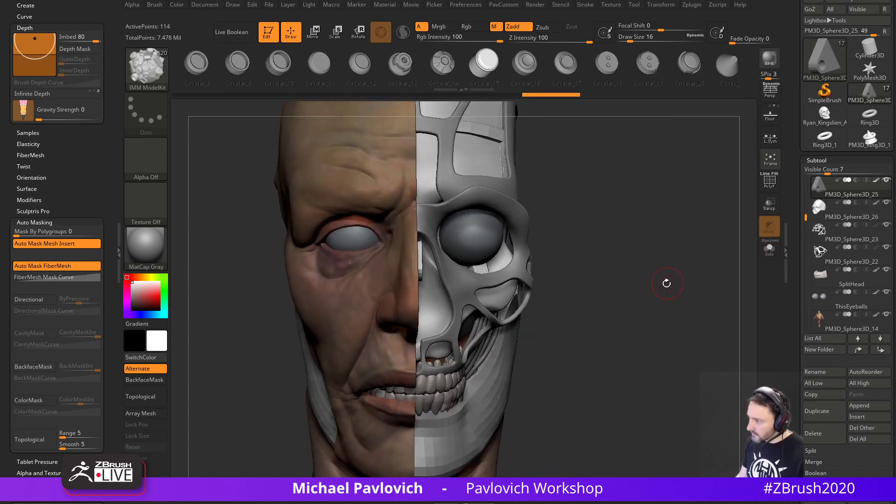
Insert the Latches_2 part from IMM ModelKit beside the nasal cavity on the mechanical half.
key("m")
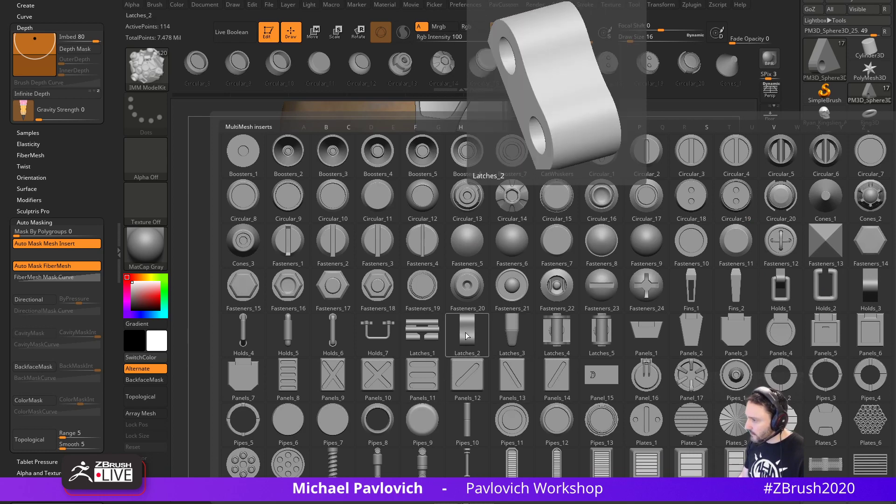
left_click(465, 335)
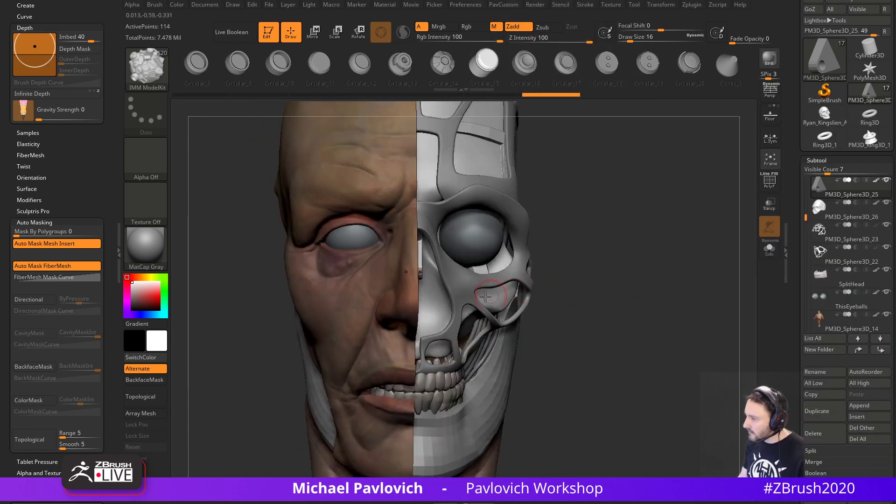
left_click_drag(445, 330, 446, 331)
Rotate the latch part to face the nasal opening and shift it sideways against the cavity wall.
left_click_drag(607, 297, 573, 293)
key("w")
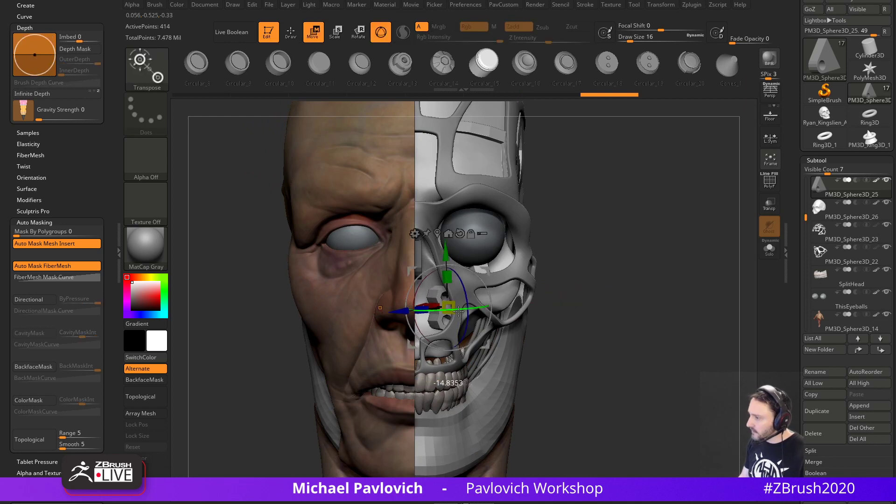
left_click_drag(477, 315, 477, 315)
right_click_drag(491, 300, 482, 304)
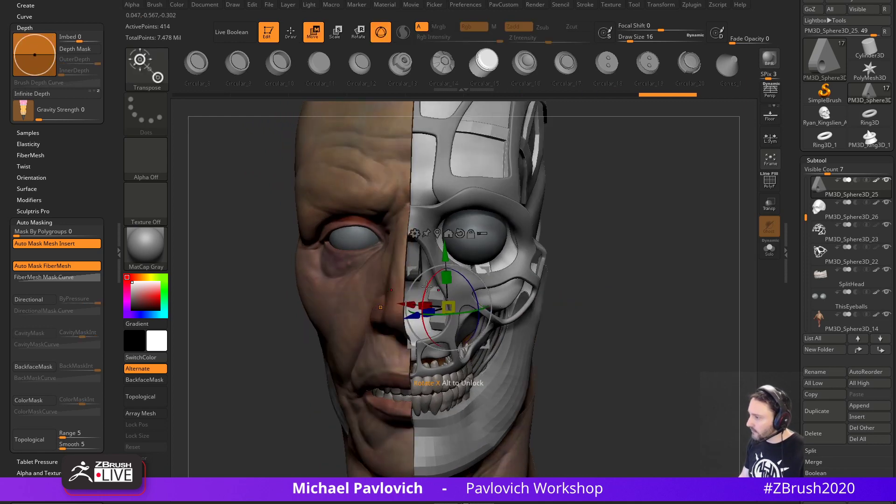
left_click_drag(462, 311, 470, 316)
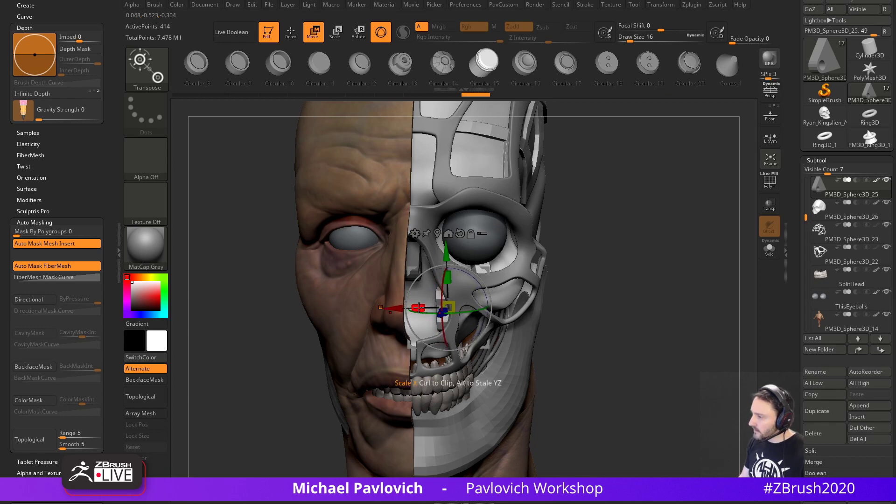
left_click_drag(397, 308, 402, 308)
Tilt the latch part about its X and Z axes to follow the slope of the nasal cavity's side.
left_click_drag(567, 276, 562, 275, "shift")
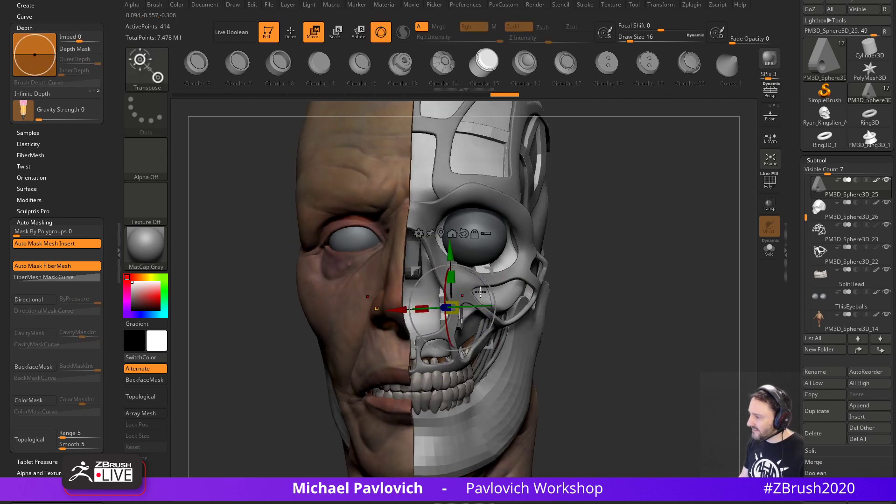
right_click_drag(487, 294, 408, 304)
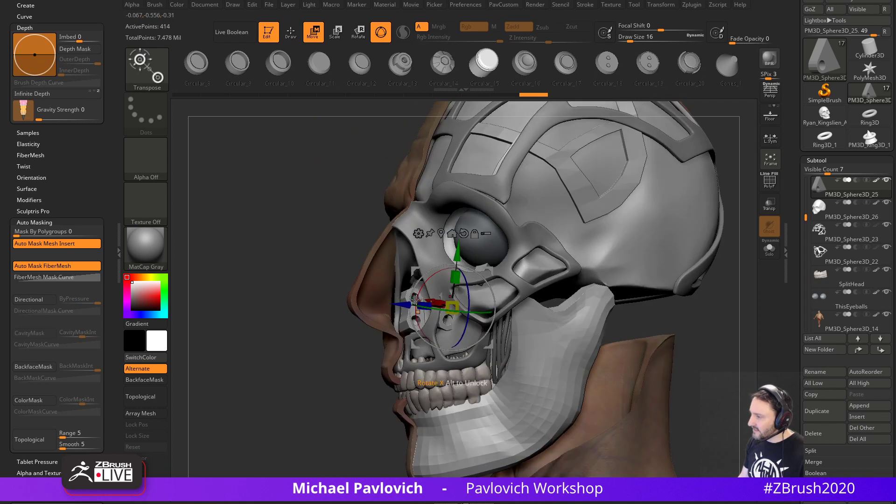
left_click_drag(408, 304, 405, 304)
left_click_drag(715, 324, 741, 330, "shift")
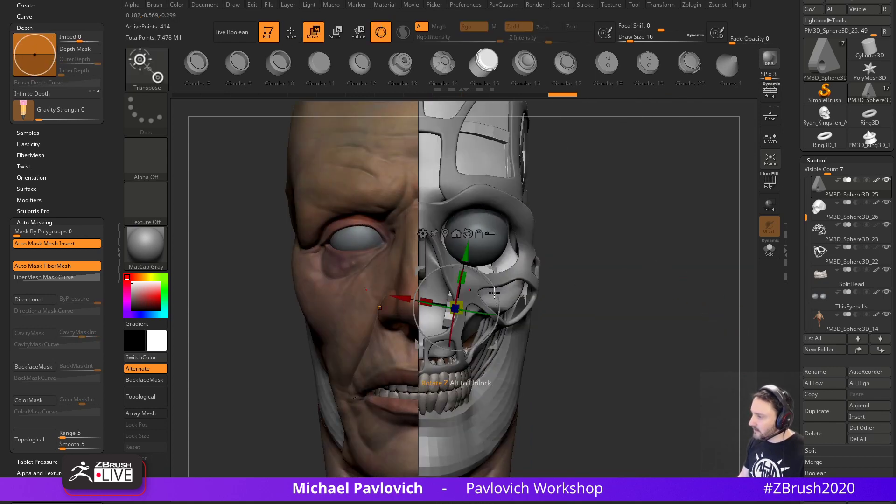
key("q")
Turn off the polypaint display on all subtools, keeping the inserted-parts subtool PM3D_Sphere3D_25 selected.
mouse_move(606, 278)
left_mouse_down()
mouse_move(610, 306)
mouse_move(693, 278)
mouse_move(658, 298)
mouse_move(668, 305)
left_mouse_up()
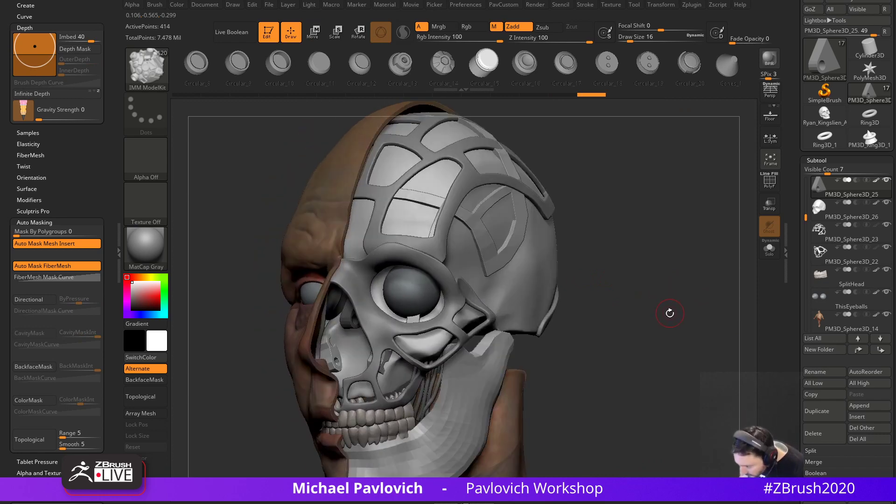
left_click_drag(683, 259, 672, 275)
left_click_drag(567, 249, 523, 258)
left_click(496, 265, "alt")
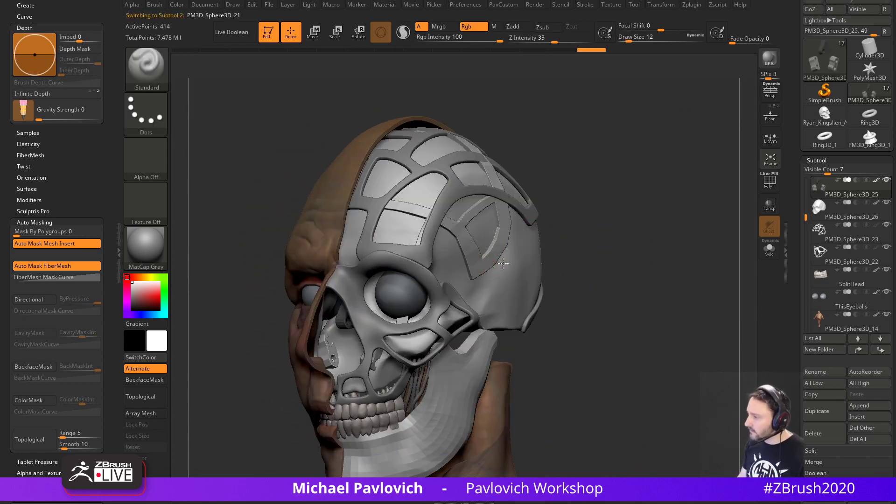
left_click(878, 181)
key("space")
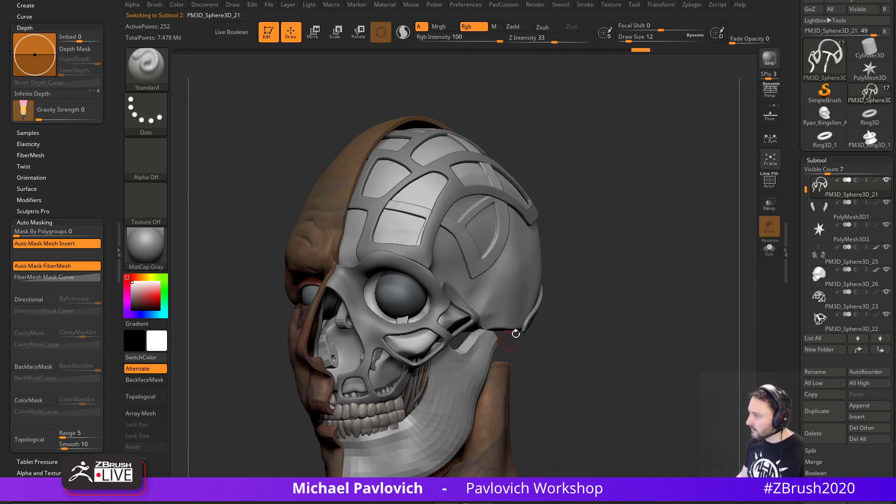
left_click_drag(619, 288, 538, 250)
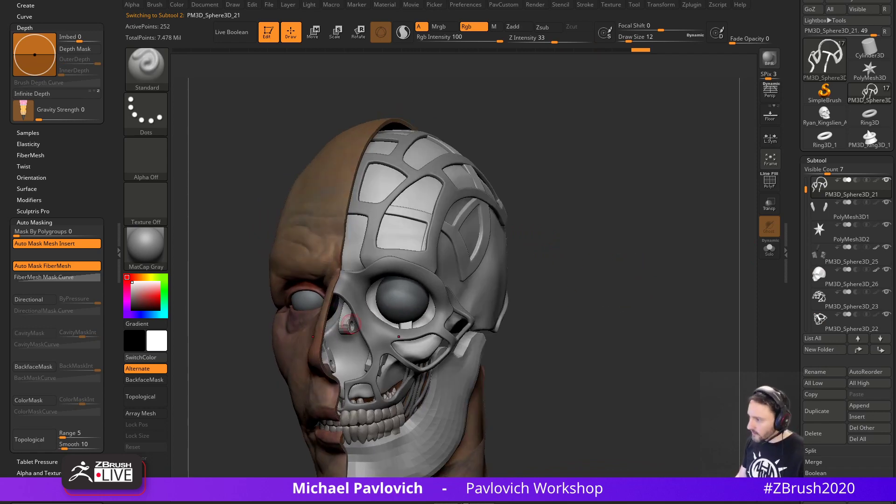
left_click(364, 314, "alt")
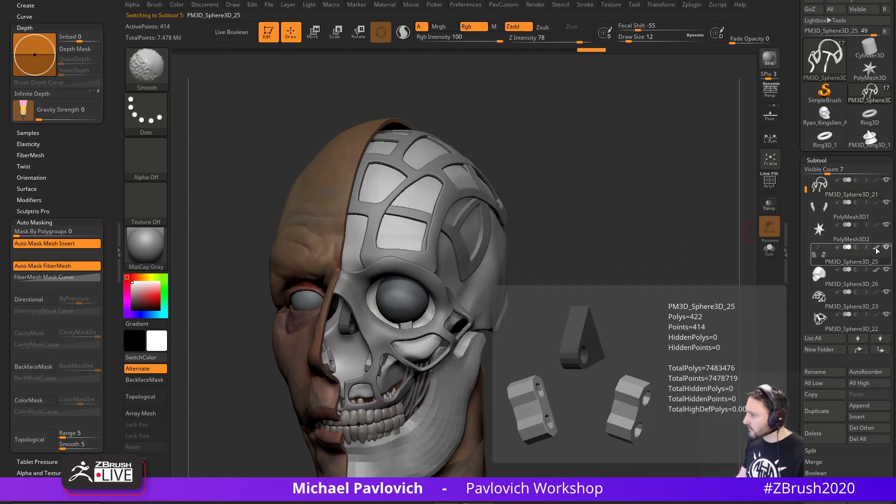
left_click(877, 249, "shift")
mouse_move(598, 286)
left_mouse_down()
mouse_move(614, 269)
mouse_move(639, 289)
left_mouse_up()
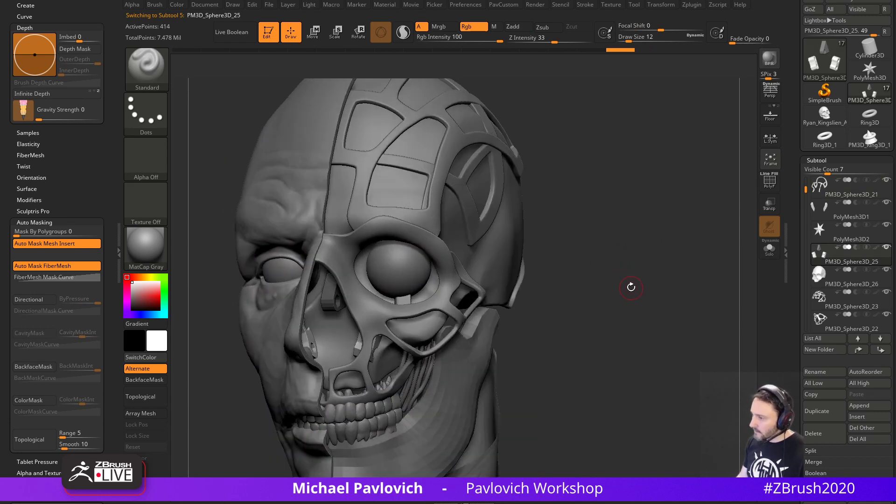
Switch to the IMM Ind. Parts brush and choose the Philips Type02 screw.
key("b")
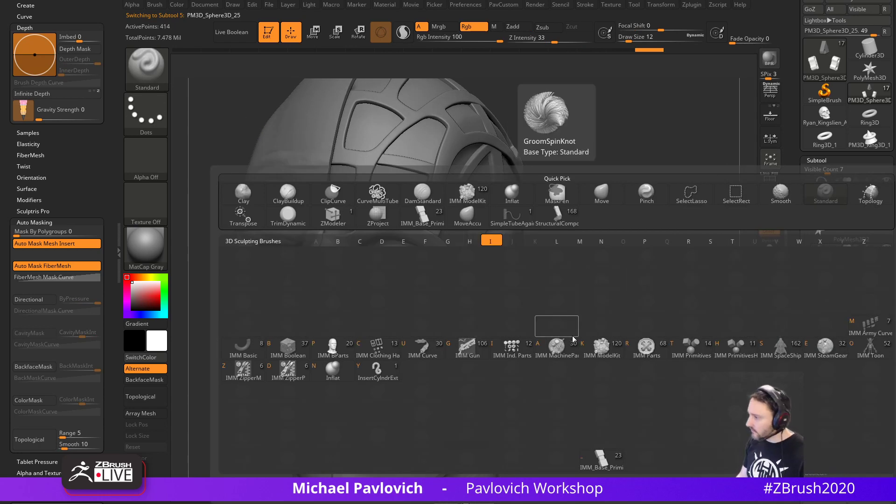
left_click(512, 348)
key("m")
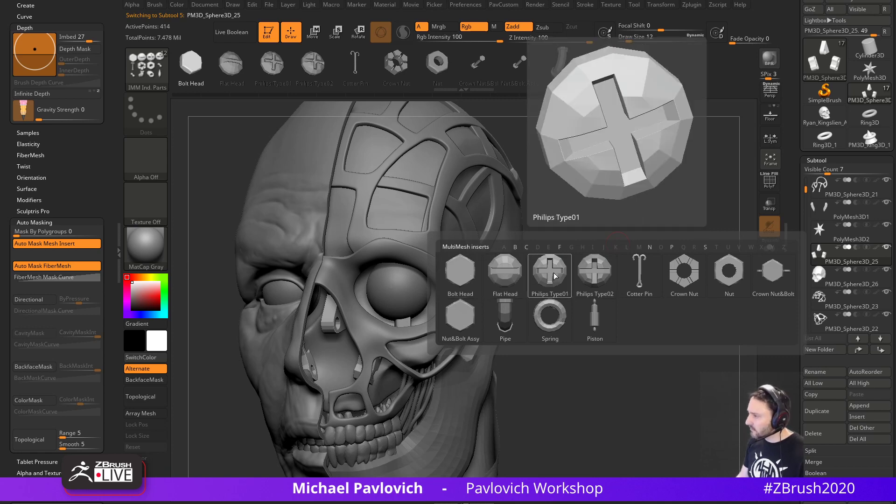
left_click(589, 279)
Set the draw size to 9 and insert the screw at the lower tip of the temple plate.
scroll(629, 250, "up", 8)
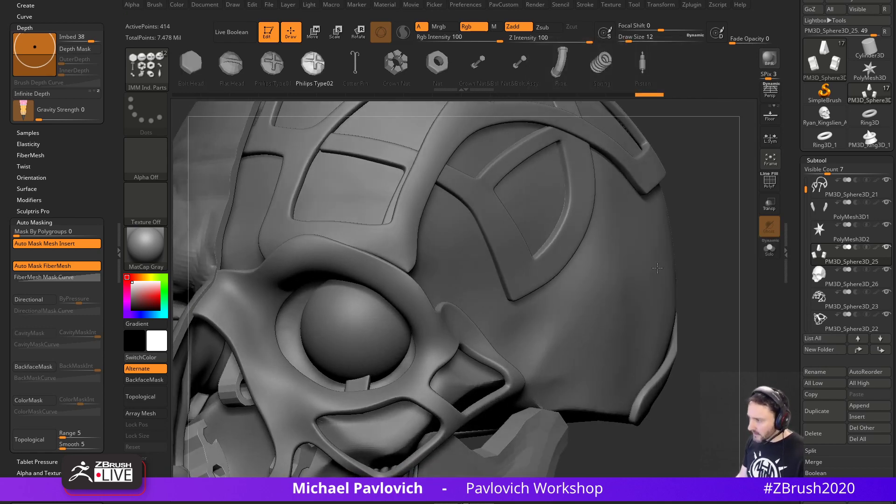
mouse_move(658, 268)
right_mouse_down()
mouse_move(701, 257)
mouse_move(621, 263)
mouse_move(662, 263)
right_mouse_up()
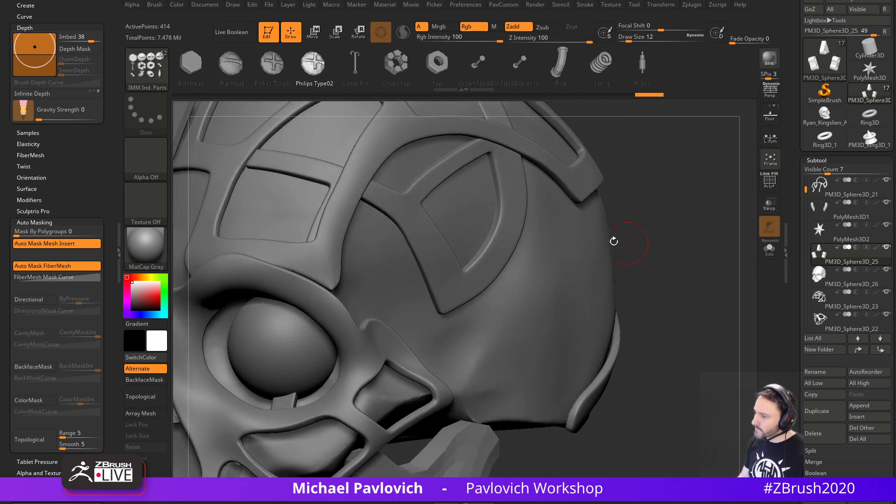
key("s")
left_click(456, 293)
left_click_drag(451, 292, 465, 294)
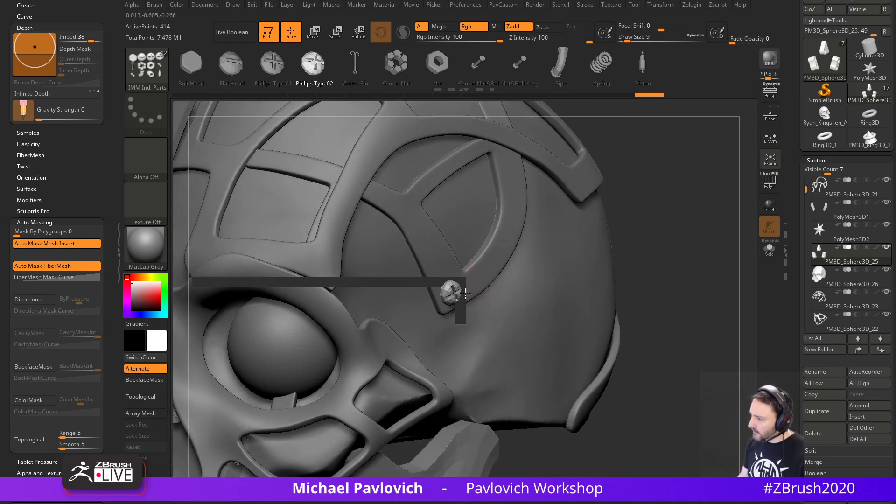
Try scaling the inserted screw along its depth axis, and undo the scaling.
right_click_drag(650, 239, 592, 244)
key("w")
left_click_drag(442, 295, 439, 294)
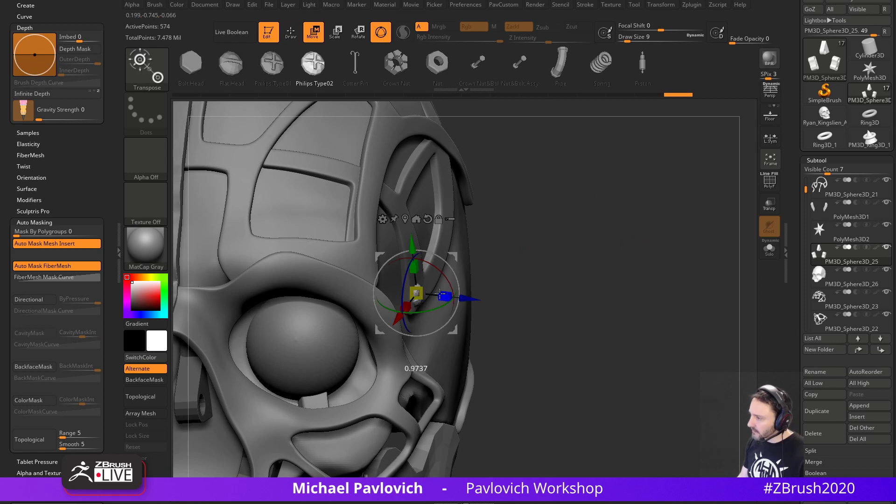
key("ctrl+z")
Turn on local symmetry and undo the screw insertion on the temple plate.
left_click(771, 138)
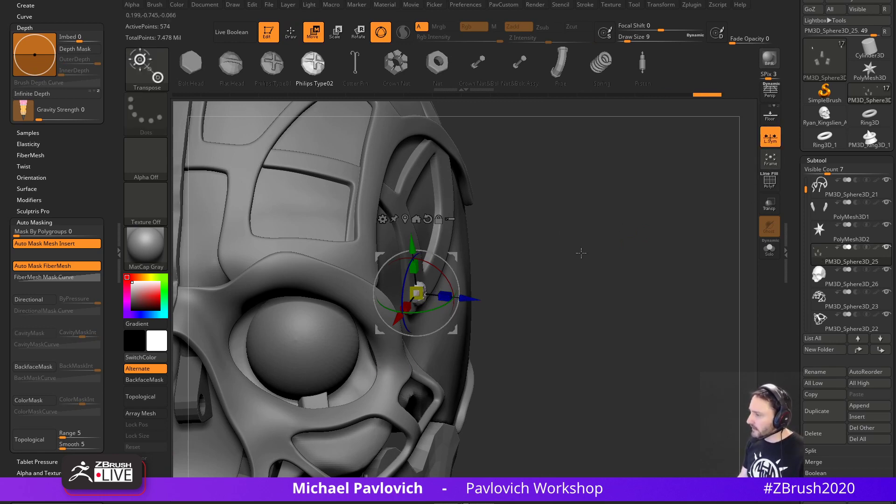
key("ctrl+z")
key("q")
Insert the Philips Type02 screw again at the temple plate's lower tip with draw size 9.
right_click_drag(577, 212, 595, 197)
right_click_drag(656, 184, 626, 187)
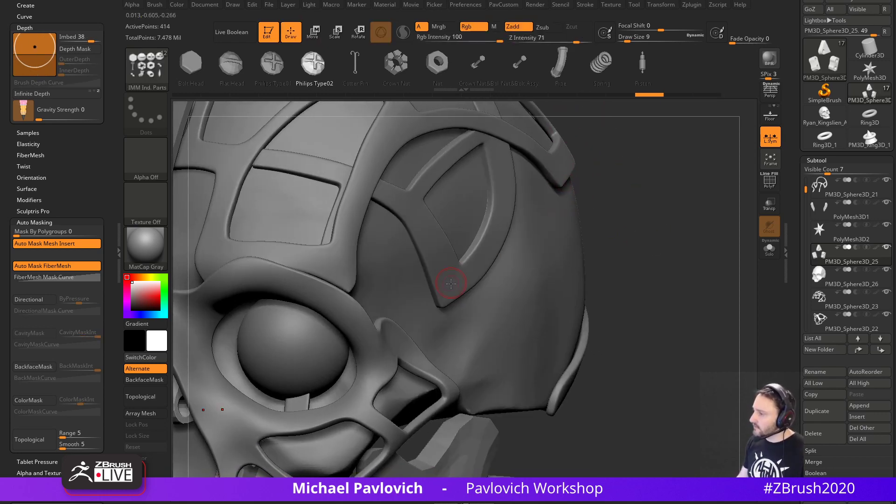
left_click(454, 283)
mouse_move(687, 273)
right_mouse_down()
mouse_move(716, 262)
mouse_move(663, 278)
mouse_move(632, 271)
mouse_move(694, 234)
right_mouse_up()
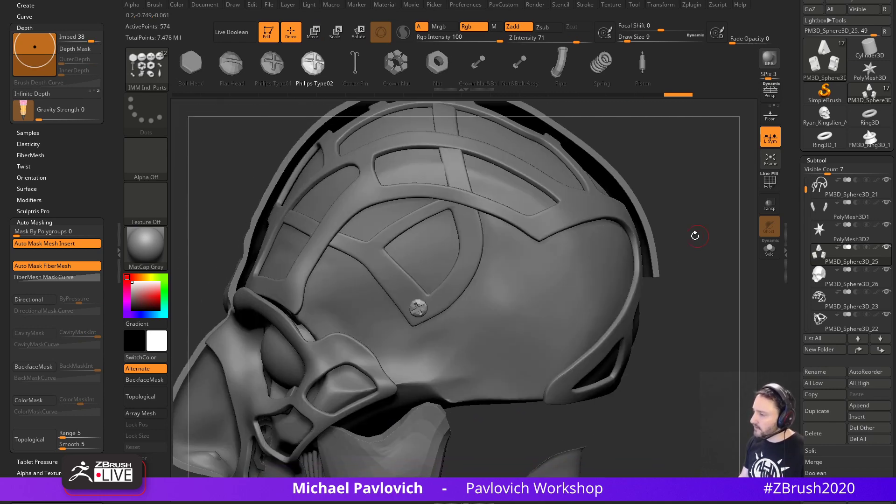
Undo the screw, reduce the draw size to 7 and insert it again at the plate's lower tip.
key("ctrl+z")
key("s")
left_click_drag(426, 304, 424, 304)
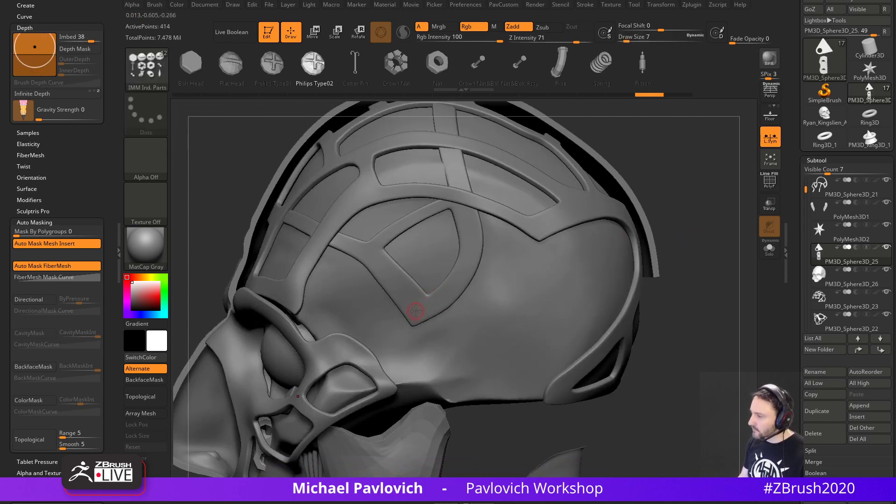
left_click(417, 314)
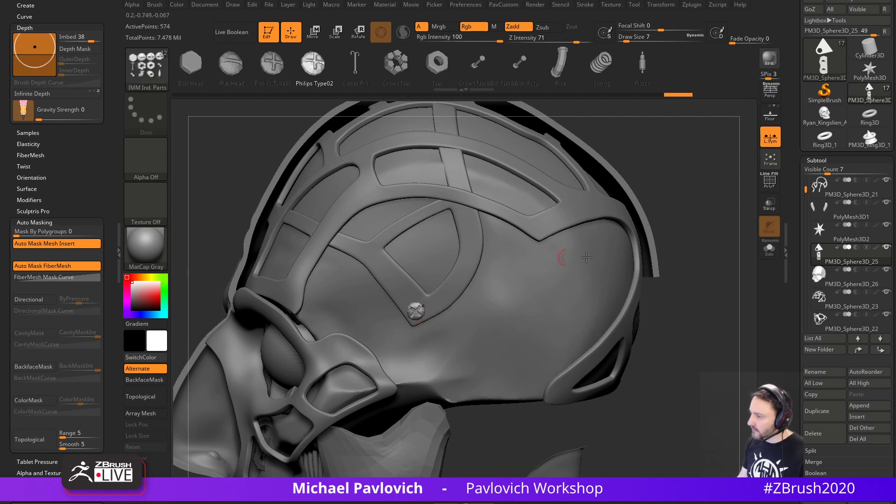
Replace the temple plate's screw with a smaller one inserted at draw size 6.
mouse_move(672, 266)
right_mouse_down()
mouse_move(702, 240)
mouse_move(672, 224)
mouse_move(648, 236)
right_mouse_up()
key("ctrl+z")
key("s")
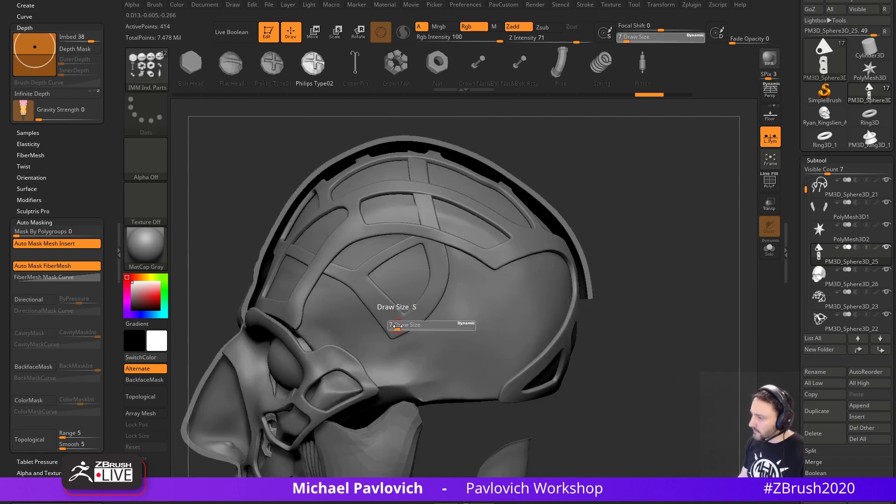
left_click_drag(397, 327, 396, 327)
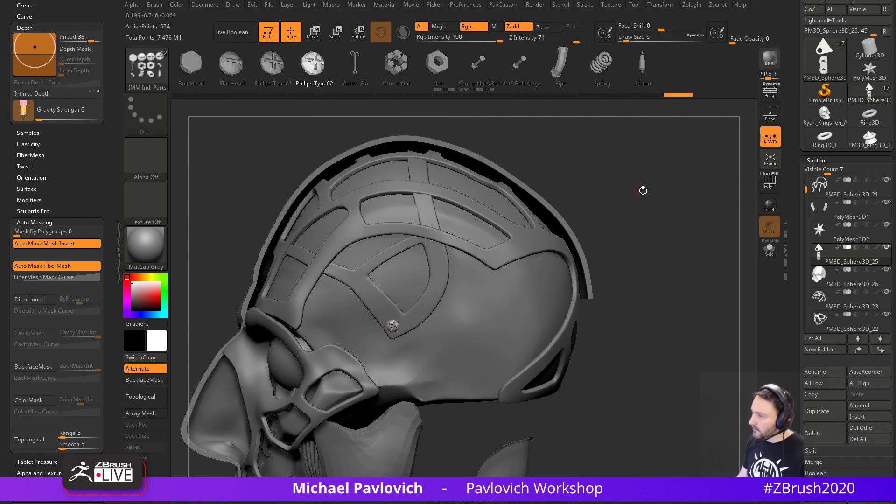
Insert Philips Type02 screws at the side frame's lower tip, the rear frame junction and the forehead frame junction.
right_click_drag(643, 192, 455, 294)
left_click(435, 287)
right_click_drag(596, 234, 524, 285)
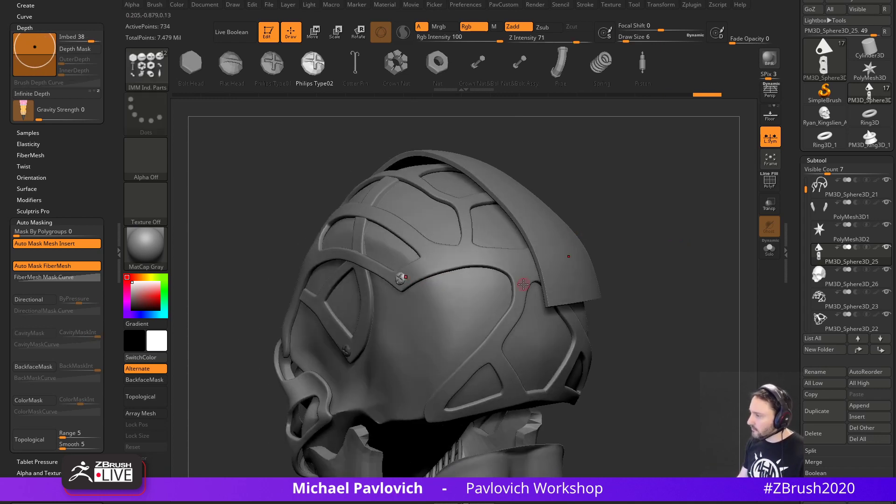
left_click(522, 273)
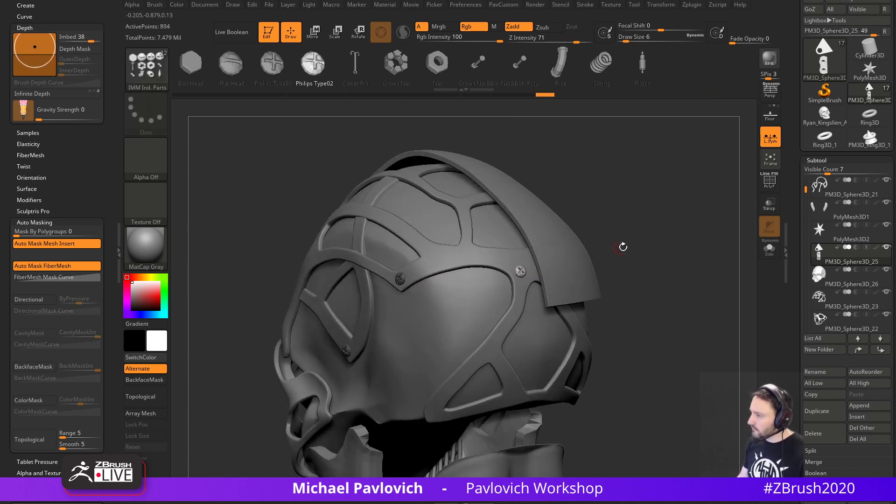
mouse_move(626, 248)
right_mouse_down()
mouse_move(625, 274)
mouse_move(662, 250)
mouse_move(644, 255)
right_mouse_up()
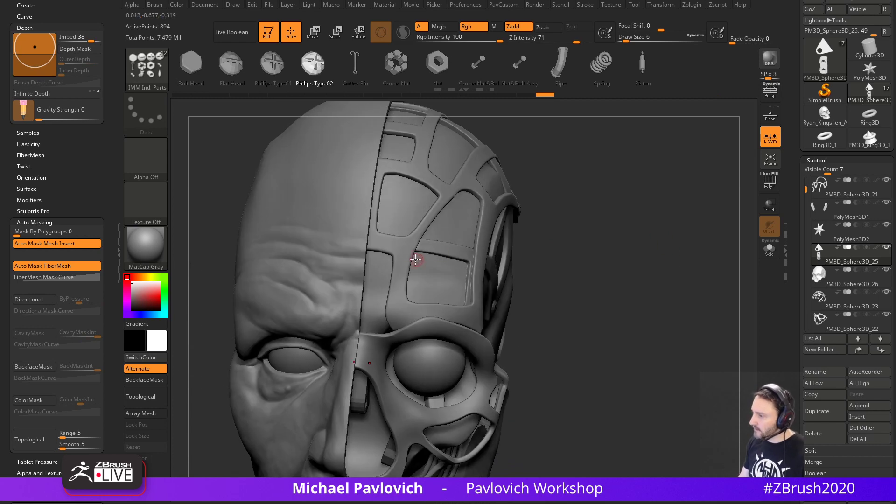
mouse_move(555, 266)
right_mouse_down()
mouse_move(634, 230)
mouse_move(684, 283)
mouse_move(726, 292)
mouse_move(680, 294)
mouse_move(678, 310)
mouse_move(520, 297)
right_mouse_up()
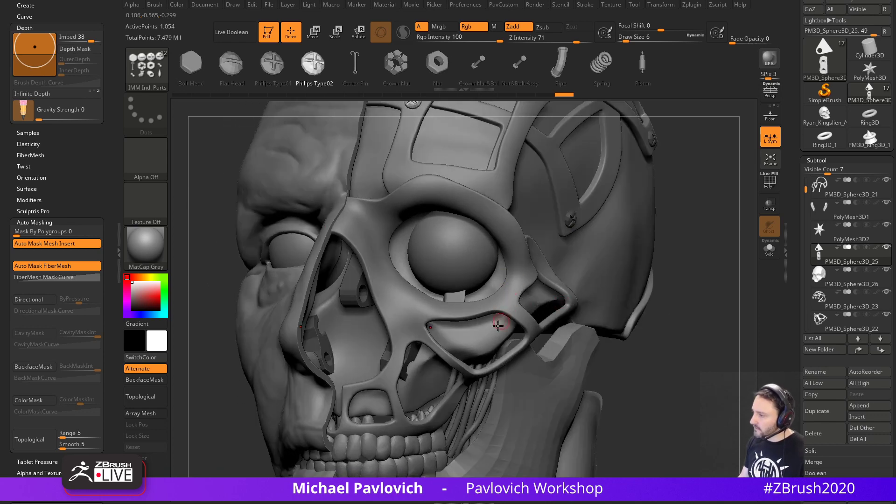
Switch to the Move brush and make the inner skull the active subtool.
mouse_move(590, 323)
right_mouse_down()
mouse_move(672, 314)
mouse_move(414, 310)
right_mouse_up()
key("b")
key("m")
key("v")
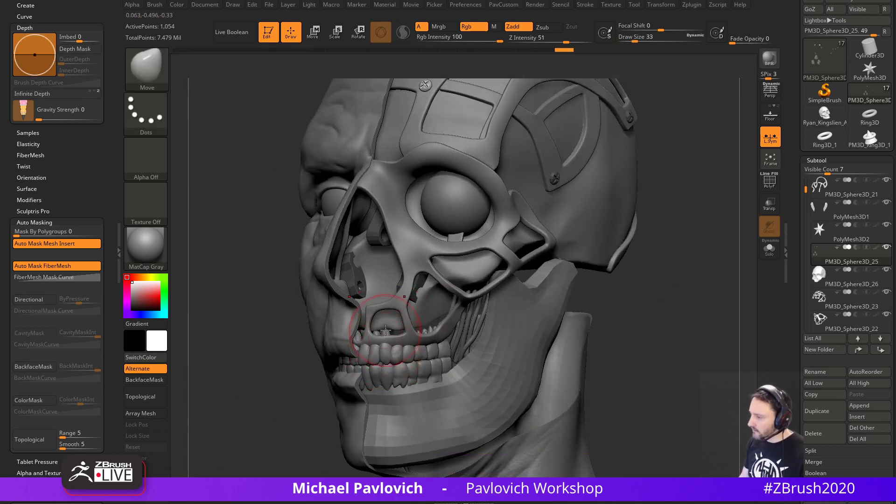
left_click(387, 327, "alt")
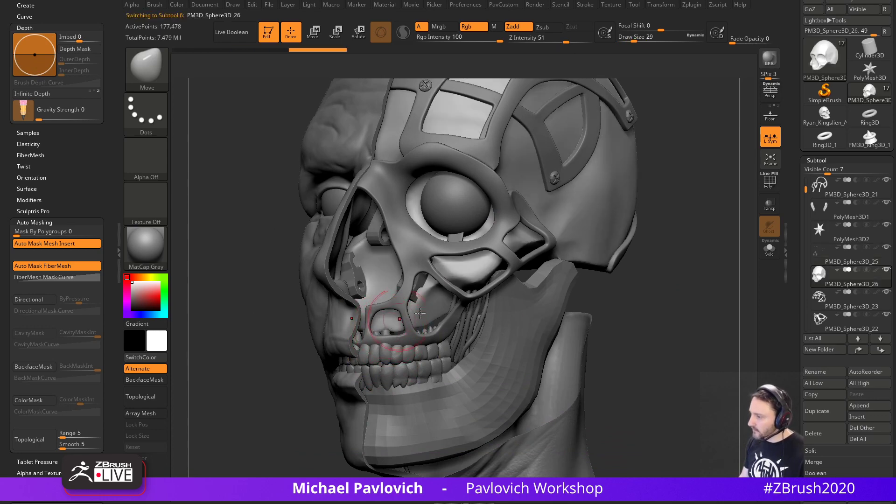
right_click_drag(420, 313, 407, 328)
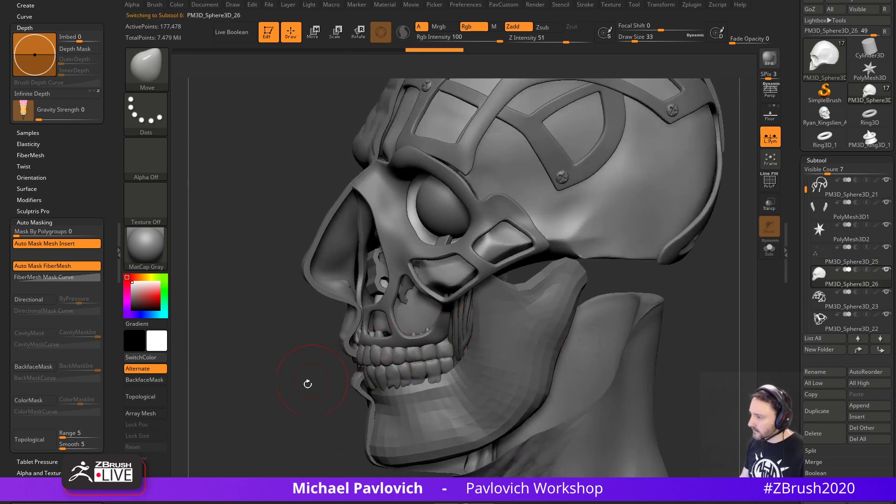
mouse_move(306, 380)
right_mouse_down()
mouse_move(296, 416)
mouse_move(308, 422)
mouse_move(320, 388)
right_mouse_up()
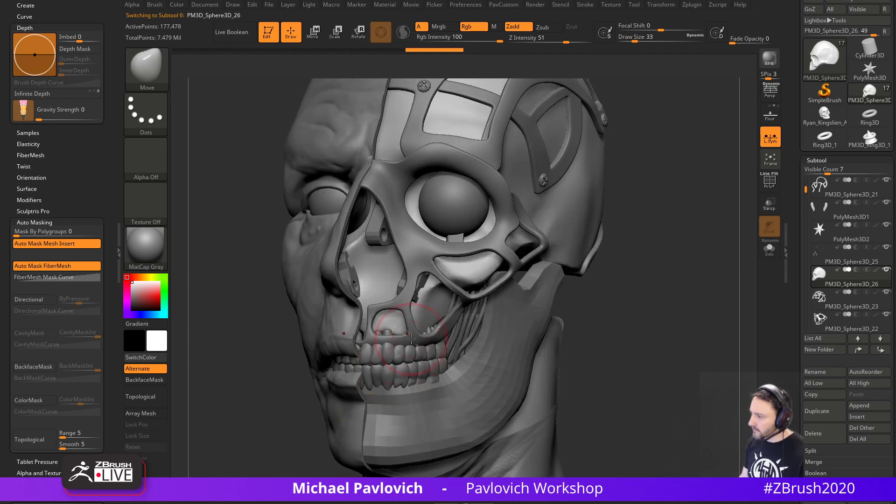
Select the face frame subtool PM3D_Sphere3D_22 and turn on its polyframe display.
left_click(401, 337, "alt")
mouse_move(657, 317)
right_mouse_down()
mouse_move(627, 339)
mouse_move(665, 318)
right_mouse_up()
left_click(769, 250)
mouse_move(616, 299)
right_mouse_down()
mouse_move(644, 320)
mouse_move(581, 340)
mouse_move(685, 260)
mouse_move(628, 346)
mouse_move(637, 354)
mouse_move(626, 348)
mouse_move(650, 372)
mouse_move(509, 340)
mouse_move(441, 344)
mouse_move(552, 277)
right_mouse_up()
key("shift+f")
left_click(770, 250)
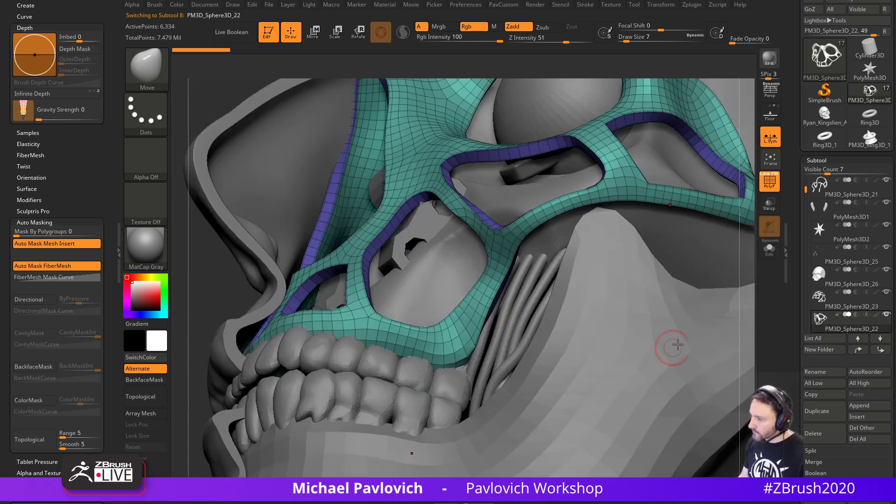
Hide every subtool except the face frame and the SplitHead teeth.
left_click(886, 314, "shift")
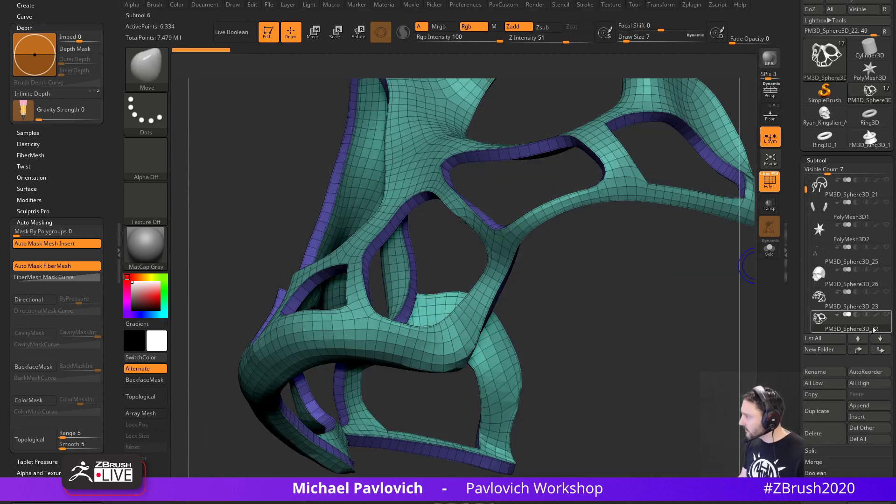
scroll(819, 228, "down", 3)
left_click(886, 269)
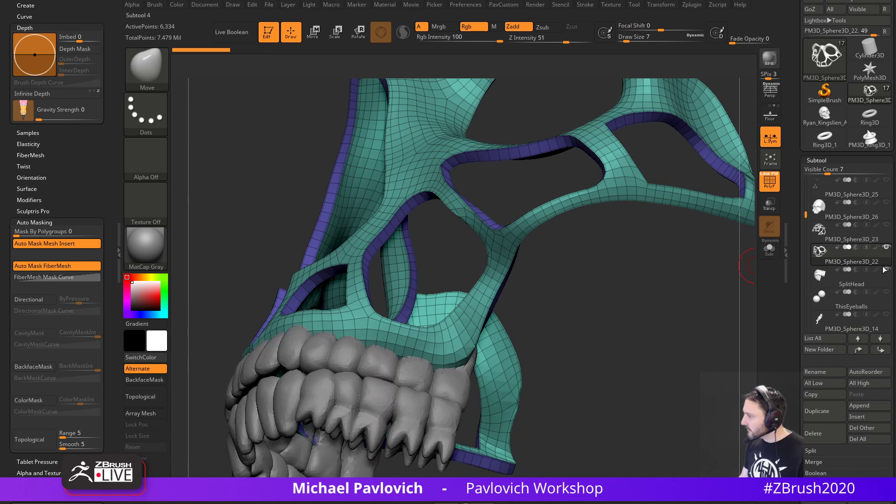
Fit the face frame's upper jaw strip around the teeth with the Move brush and smooth its back end.
right_click_drag(648, 351, 623, 425)
right_click_drag(460, 337, 355, 314)
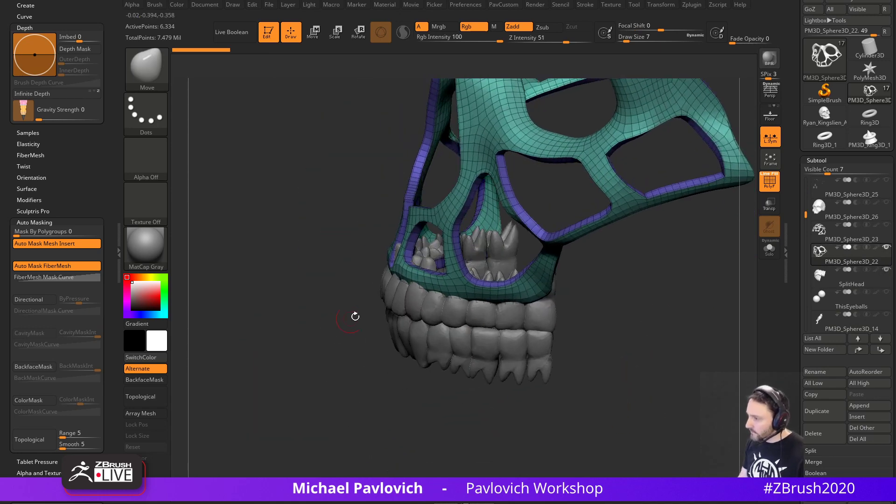
key("s")
right_click_drag(387, 277, 472, 296)
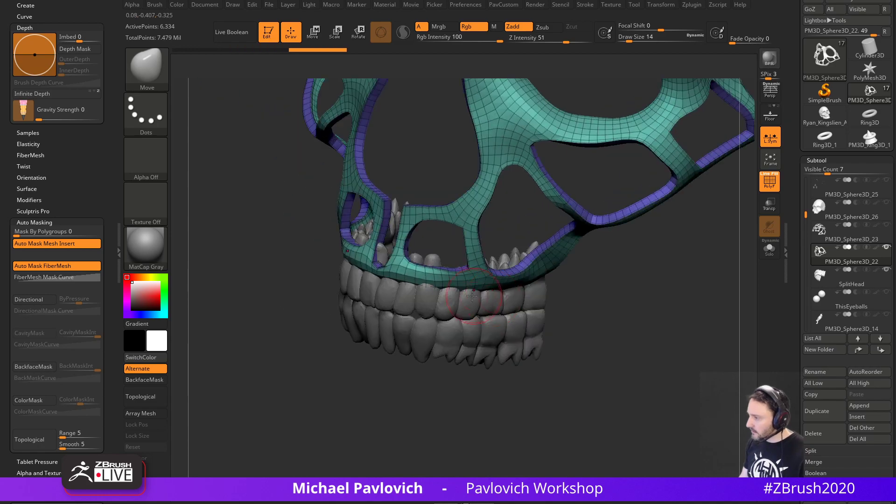
mouse_move(572, 308)
right_mouse_down()
mouse_move(482, 291)
mouse_move(414, 378)
mouse_move(644, 296)
mouse_move(583, 339)
mouse_move(491, 368)
mouse_move(485, 290)
right_mouse_up()
key("s")
left_click_drag(472, 295, 471, 294)
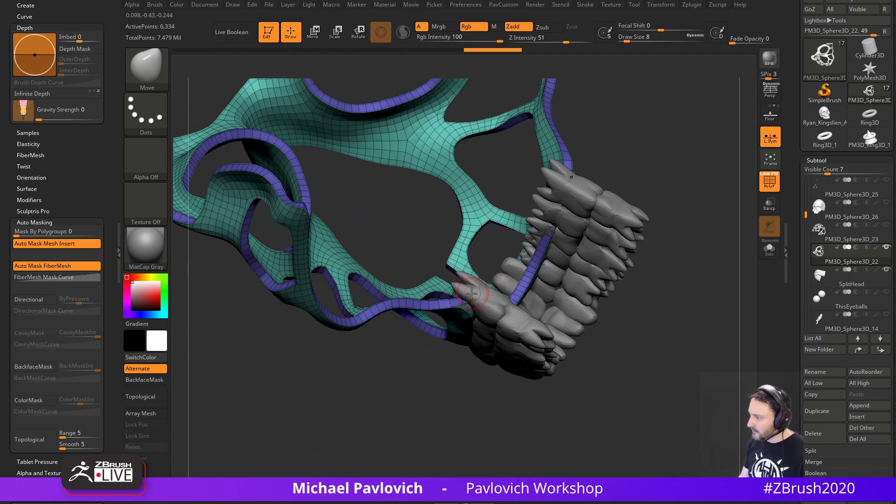
right_click_drag(484, 270, 499, 293)
key("s")
mouse_move(449, 299)
left_mouse_down()
mouse_move(459, 331)
mouse_move(474, 330)
mouse_move(444, 295)
mouse_move(494, 304)
mouse_move(481, 322)
mouse_move(488, 336)
left_mouse_up()
mouse_move(420, 285)
left_mouse_down("shift")
mouse_move(448, 324)
mouse_move(521, 316)
mouse_move(476, 310)
left_mouse_up("shift")
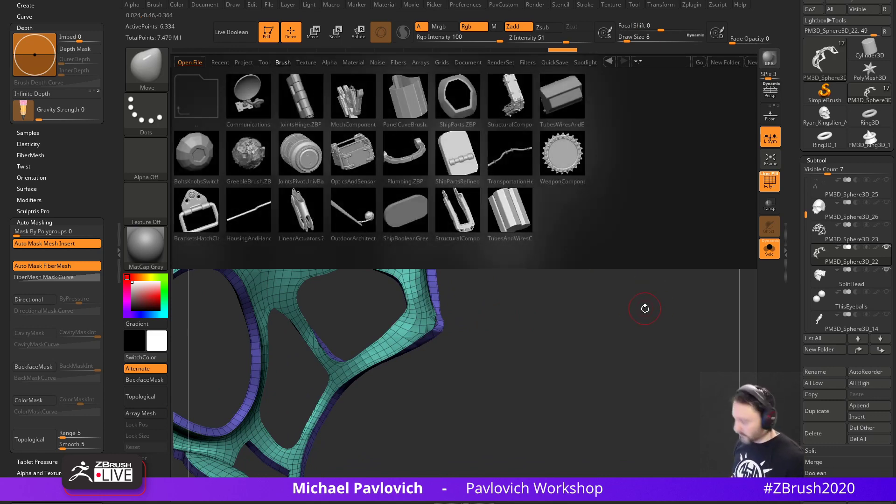
Mask the face frame along its polygroup boundaries using Mask By Features with only Groups enabled.
left_click_drag(798, 338, 790, 85)
left_click(825, 208, "shift")
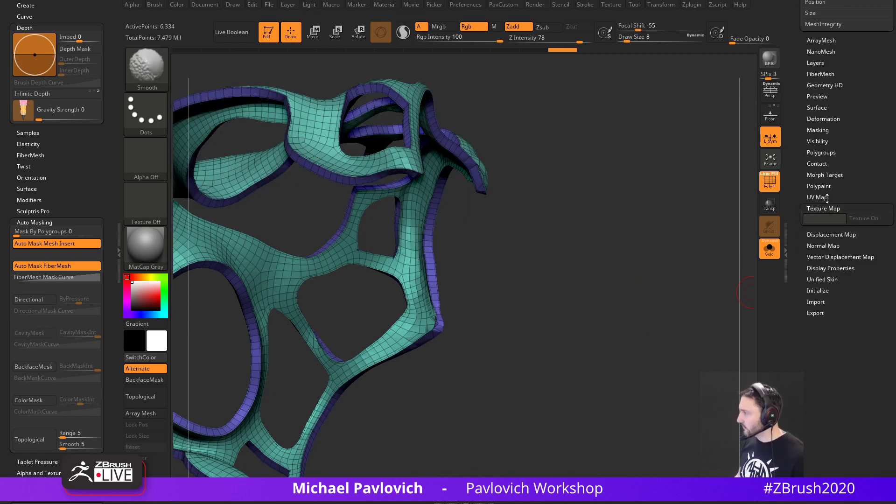
left_click(819, 131, "shift")
left_click(831, 213)
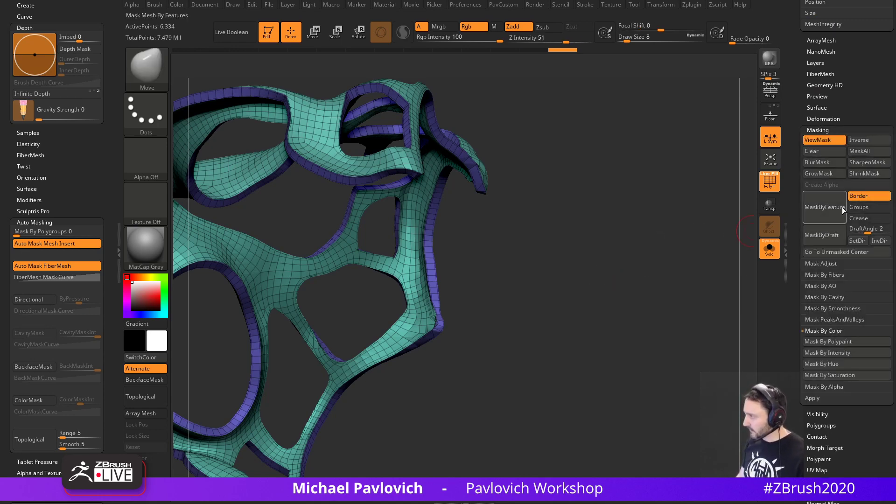
left_click(861, 211)
Smooth the masked face frame around the jaw corner and along the rim of the openings.
mouse_move(705, 222)
left_mouse_down()
mouse_move(637, 242)
mouse_move(644, 245)
left_mouse_up()
left_click_drag(443, 314, 447, 318, "shift")
left_click_drag(494, 288, 503, 306)
left_click_drag(446, 329, 416, 282, "shift")
mouse_move(537, 308)
left_mouse_down()
mouse_move(484, 272)
mouse_move(506, 302)
left_mouse_up()
left_click_drag(463, 148, 475, 154, "shift")
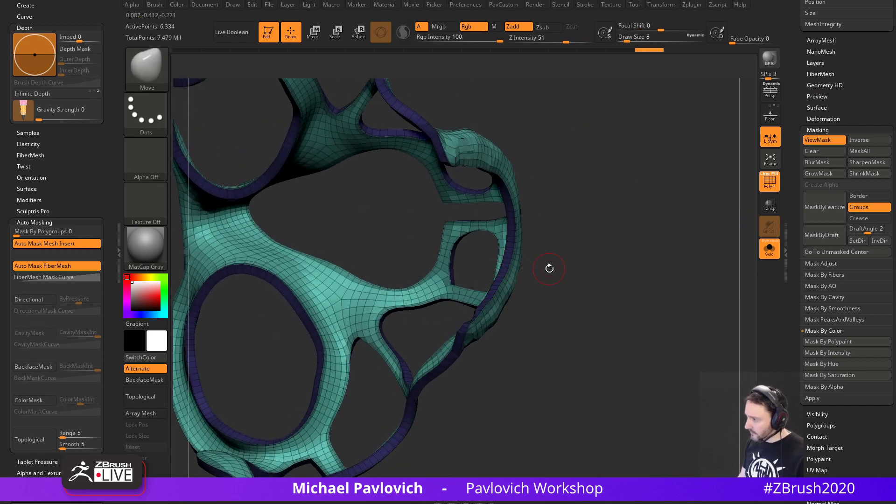
Turn off solo mode and the polyframe display, and bring the other subtools back into view.
mouse_move(550, 268)
left_mouse_down()
mouse_move(601, 321)
mouse_move(525, 311)
mouse_move(521, 321)
mouse_move(532, 320)
mouse_move(492, 330)
mouse_move(590, 338)
mouse_move(614, 276)
mouse_move(672, 264)
mouse_move(670, 312)
mouse_move(657, 324)
left_mouse_up()
left_click(765, 249)
key("shift+f")
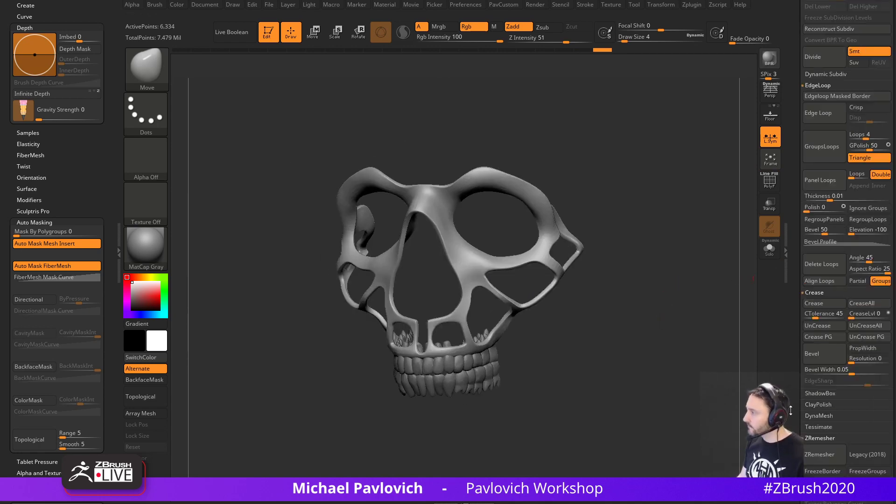
scroll(802, 294, "up", 10)
left_click_drag(803, 295, 804, 402)
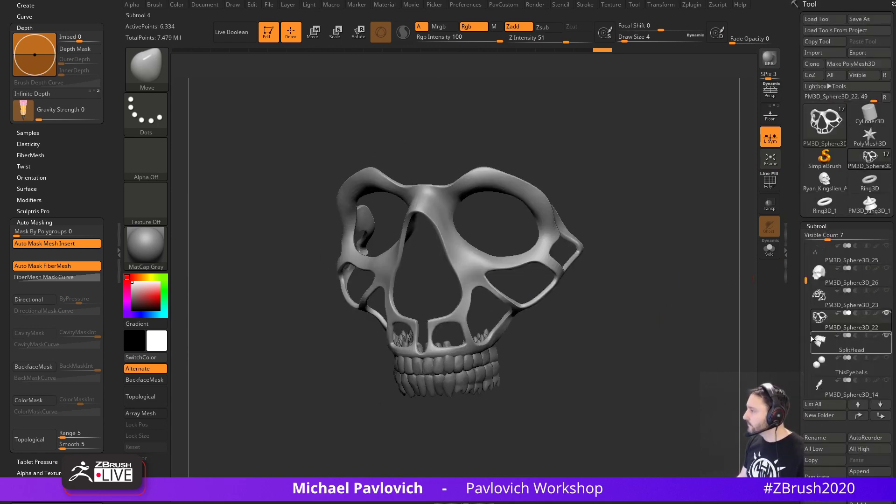
left_click(887, 313, "shift")
left_click(887, 313, "shift")
Hide the full head subtool Recovered_Tool and select the lower face skin PM3D_Sphere3D_15.
key("s")
left_click_drag(599, 332, 607, 332)
key("s")
left_click(589, 328, "alt")
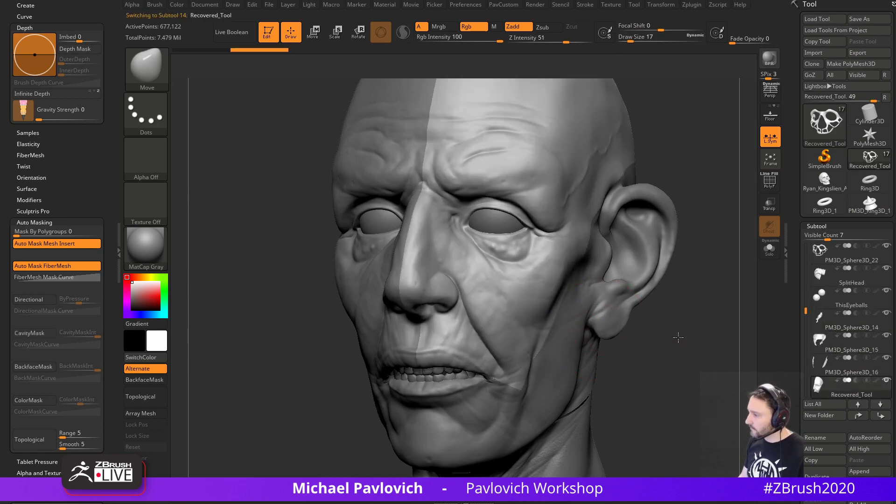
left_click_drag(681, 336, 640, 282, "alt")
left_click(821, 340)
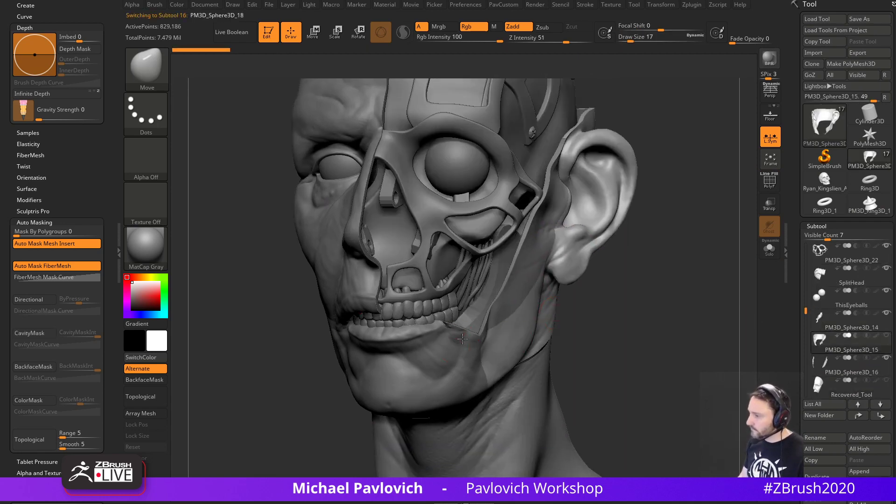
Hide the cheek strip PM3D_Sphere3D_16 and reselect the face frame.
left_click(444, 285, "alt")
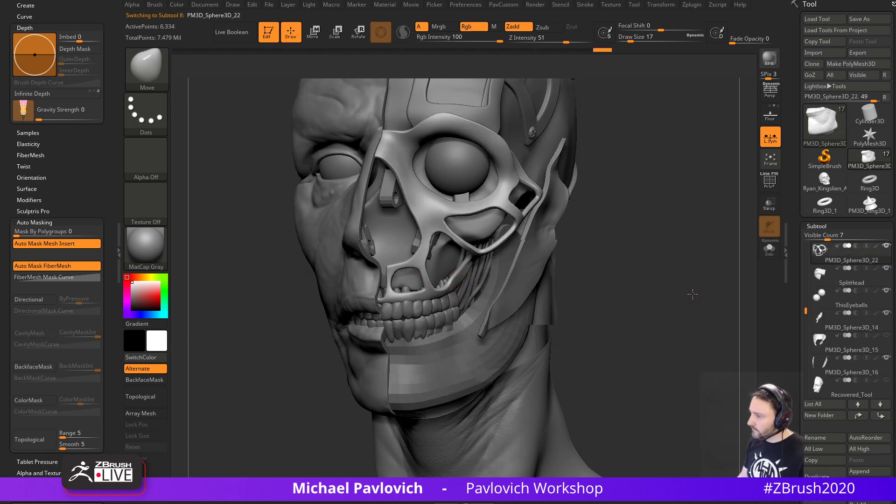
left_click_drag(690, 294, 692, 291)
left_click(537, 262, "alt")
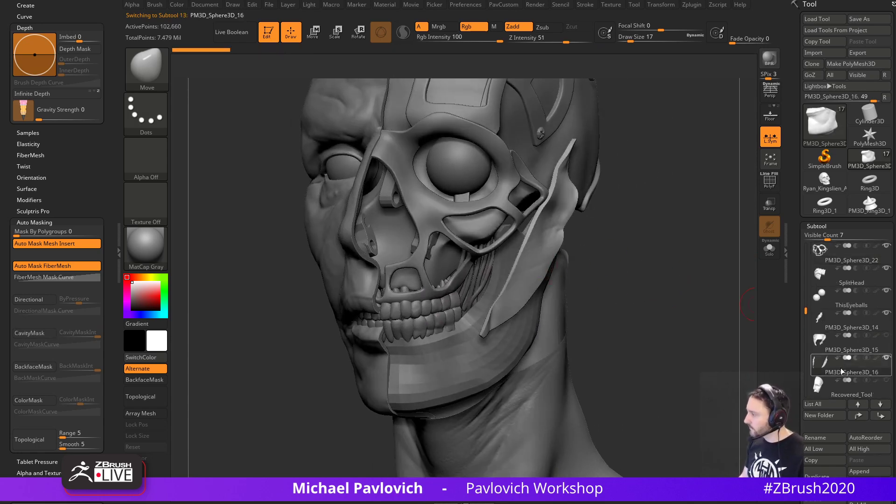
left_click(504, 200, "alt")
left_click_drag(623, 194, 682, 278)
Choose the Panels_11 insert from the IMM ModelKit brush.
key("b")
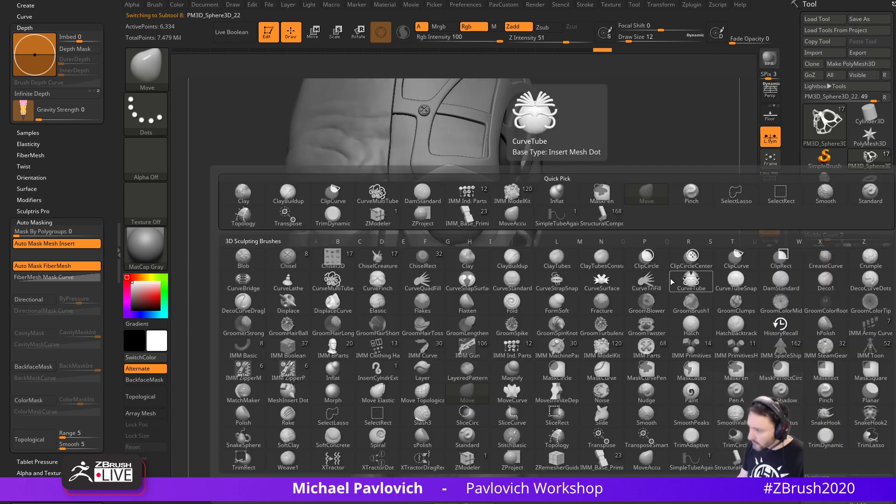
key("i")
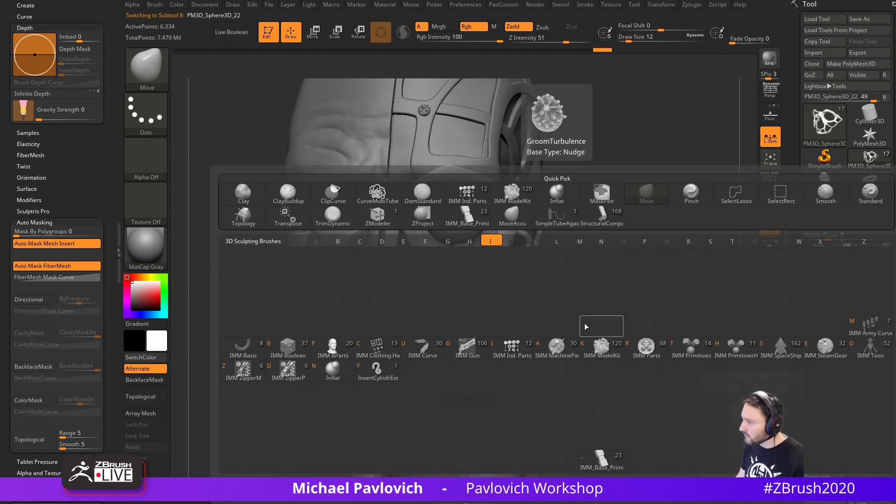
left_click(617, 350)
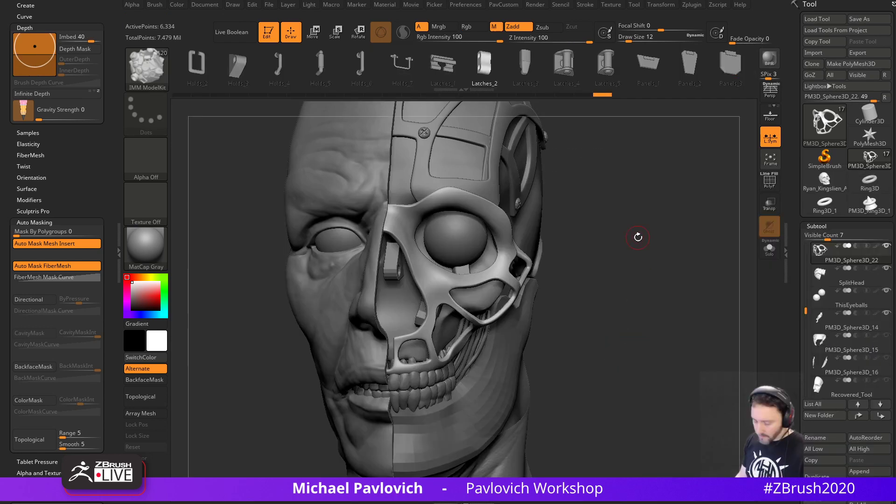
key("m")
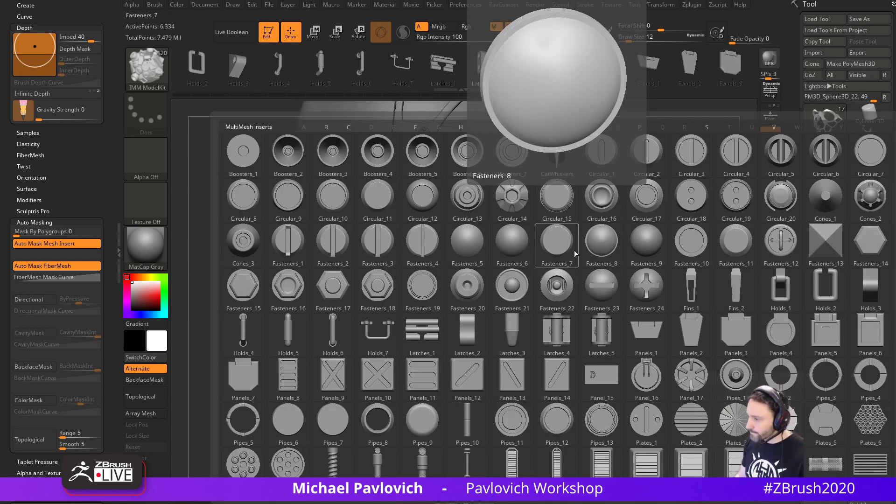
left_click(428, 378)
Isolate the inner skull and set the insert brush's Projection Strength to 100.
left_click_drag(625, 264, 677, 287)
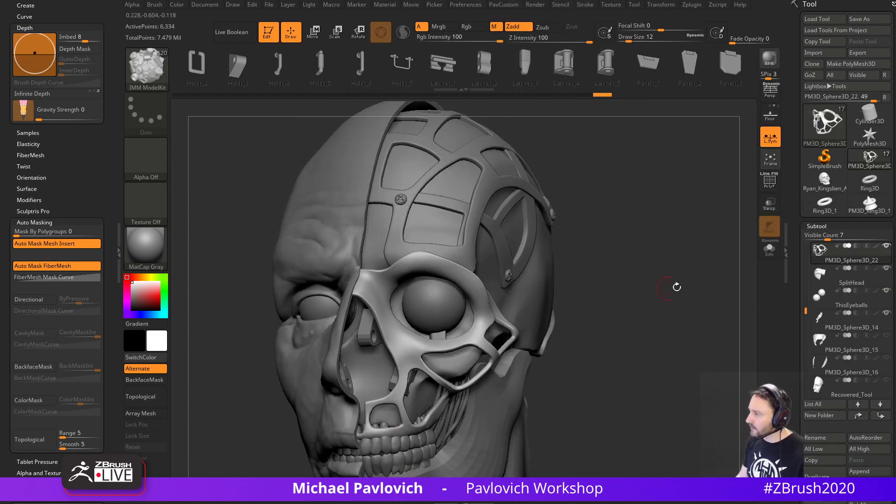
left_click(431, 230, "alt")
left_click(770, 249)
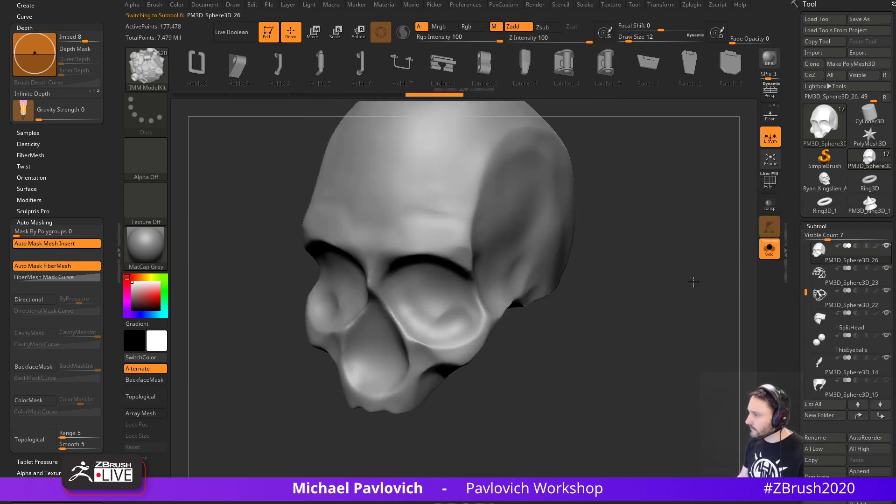
left_click_drag(516, 192, 619, 220)
mouse_move(78, 198)
left_mouse_down()
mouse_move(80, 187)
mouse_move(30, 181)
mouse_move(67, 181)
left_mouse_up()
left_click(32, 186, "shift")
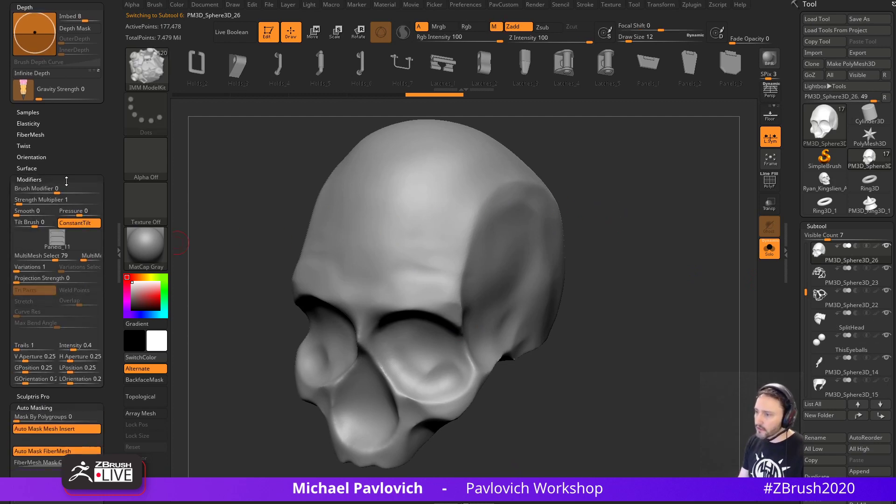
left_click_drag(44, 279, 111, 276)
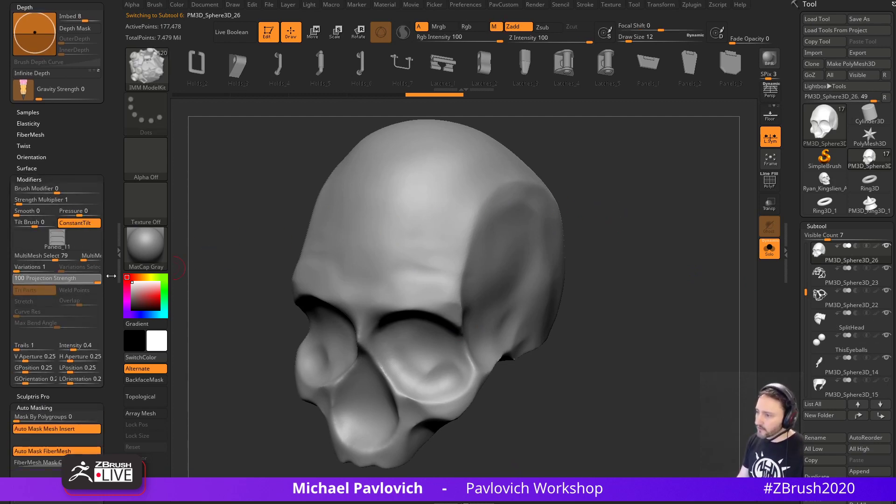
Try inserting the Panels_11 piece diagonally on the inner skull's forehead and undo it.
left_click_drag(579, 174, 601, 195)
left_click_drag(458, 200, 467, 203)
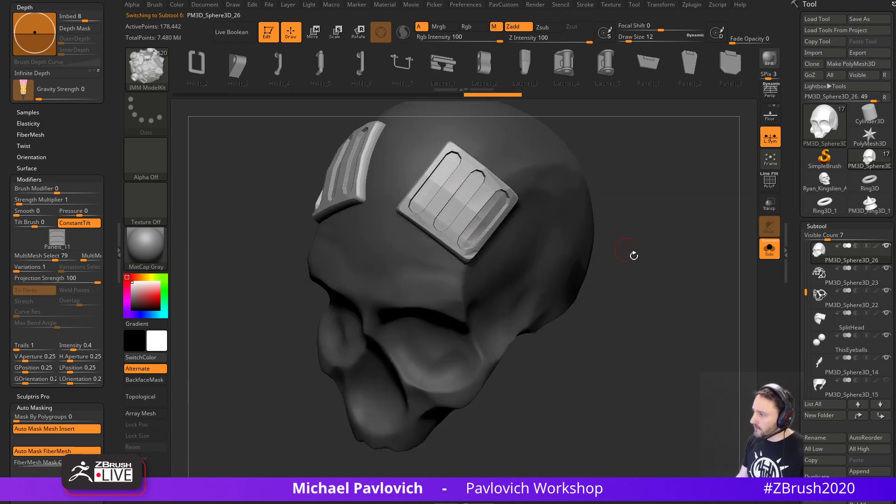
left_click_drag(632, 254, 555, 213)
key("ctrl+z")
Insert the Panels_11 piece upright on the inner skull's forehead and separate the panels with Split Masked Points.
left_click_drag(436, 206, 452, 223)
mouse_move(629, 234)
left_mouse_down()
mouse_move(594, 200)
mouse_move(625, 250)
mouse_move(639, 244)
left_mouse_up()
key("space")
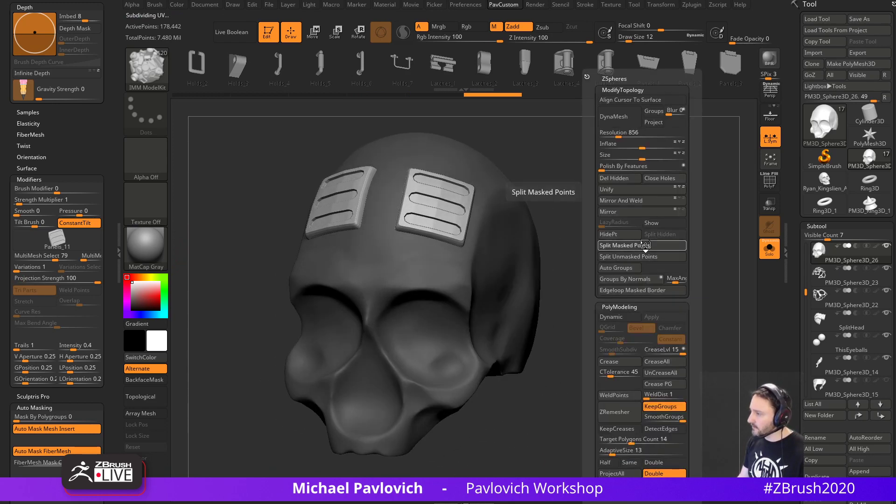
left_click(642, 246)
Enable Dynamic subdivision on the separated forehead panels with SmoothSubdiv set to 2.
left_click_drag(613, 243, 615, 224)
key("space")
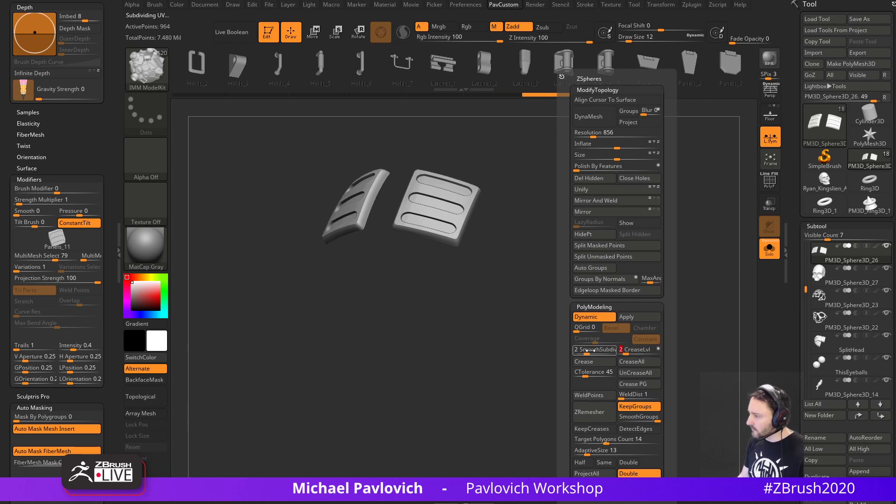
key("space")
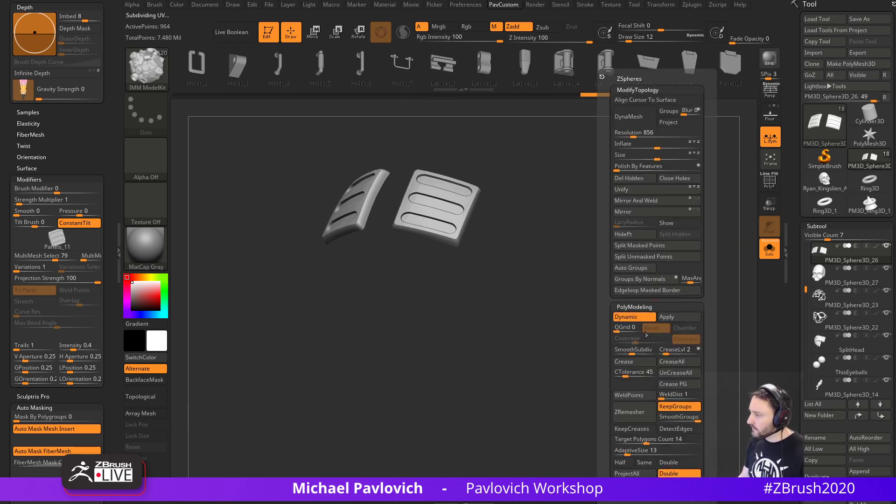
Bring the whole head back into view and shift the forehead panels slightly with the move gizmo.
left_click_drag(574, 293, 640, 288)
left_click(769, 249)
left_click_drag(686, 232, 672, 263)
key("w")
left_click_drag(430, 179, 417, 177)
key("q")
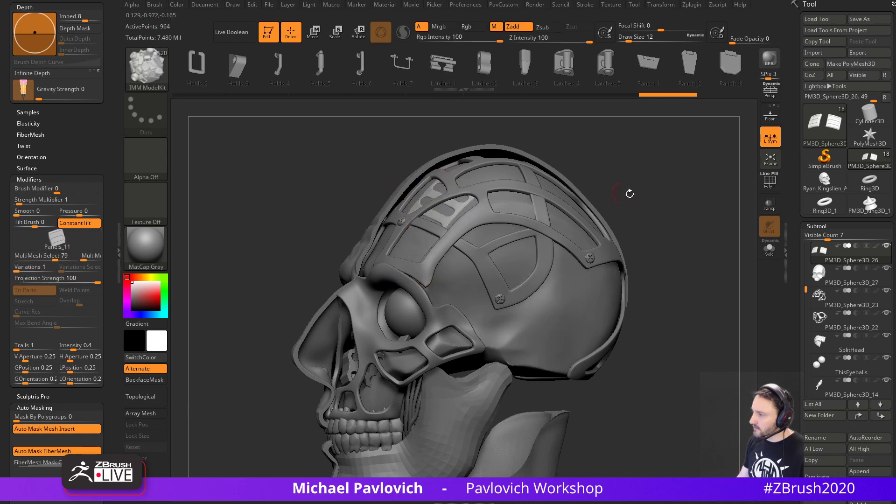
Choose the Standard brush, hide every subtool except the inner skull, and select the forehead panels.
mouse_move(628, 194)
left_mouse_down()
mouse_move(698, 232)
mouse_move(640, 252)
mouse_move(650, 296)
left_mouse_up()
key("b")
key("s")
key("t")
left_click(550, 306, "alt")
left_click(771, 252)
left_click(768, 250)
left_click_drag(684, 255, 686, 272)
left_click(886, 270, "shift")
left_click(855, 253)
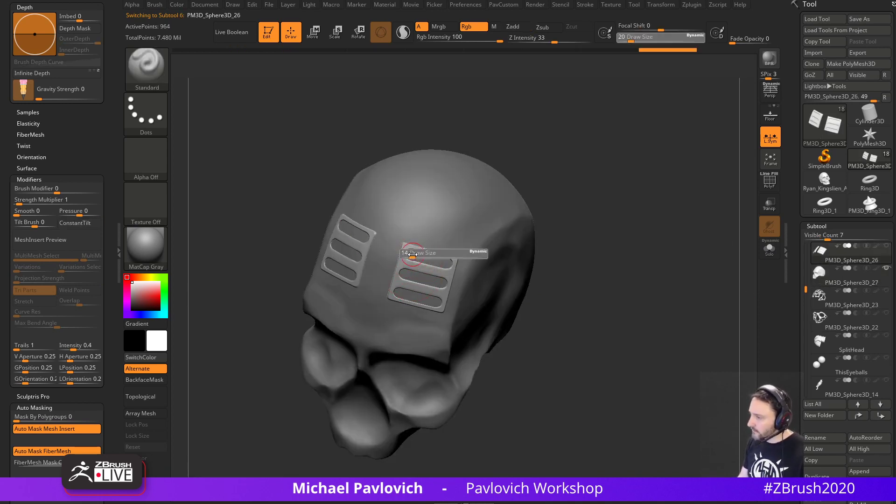
Undo the last edits on the forehead panels, reselect the inner skull and unhide the panels.
key("ctrl")
key("ctrl+z")
key("ctrl+z")
key("ctrl+z")
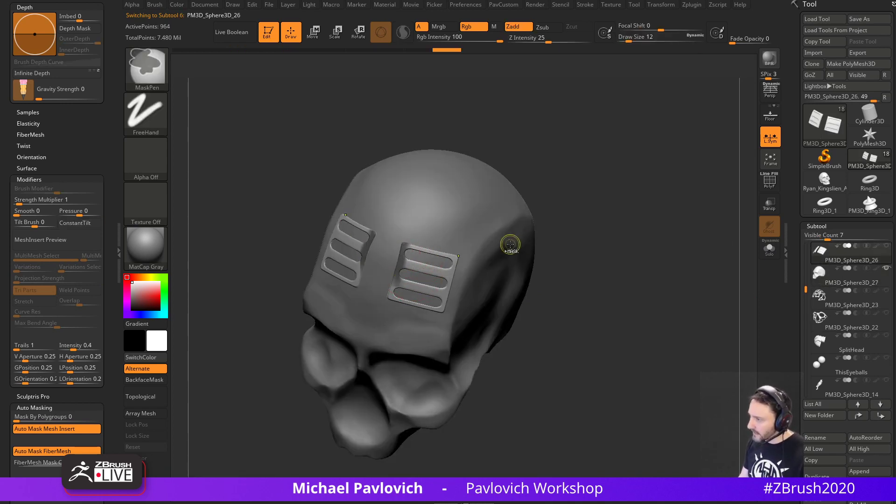
left_click(410, 254, "alt")
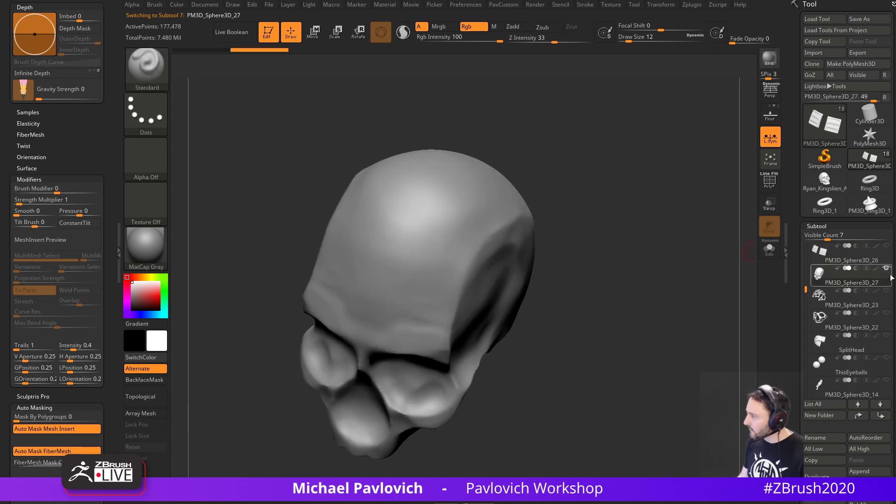
left_click(887, 245)
Paint a mask on the inner skull beneath and just around the two forehead panels.
key("ctrl")
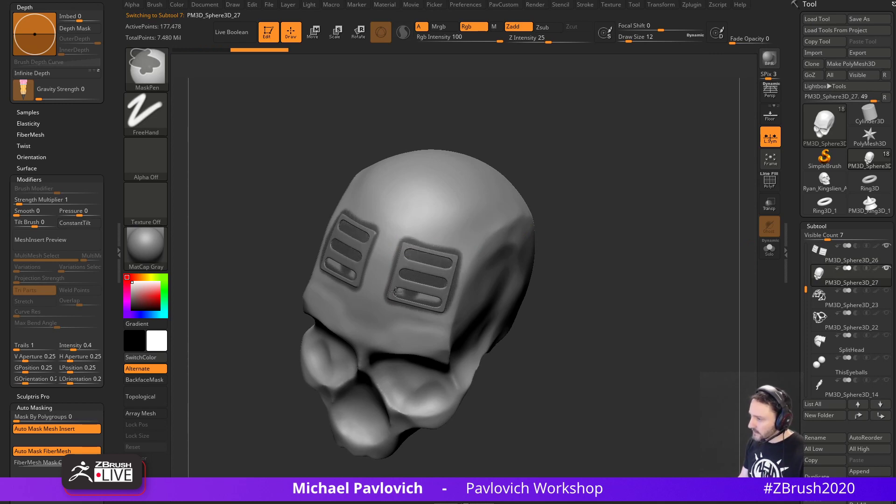
left_click_drag(428, 293, 437, 303, "ctrl")
left_click_drag(626, 295, 609, 242)
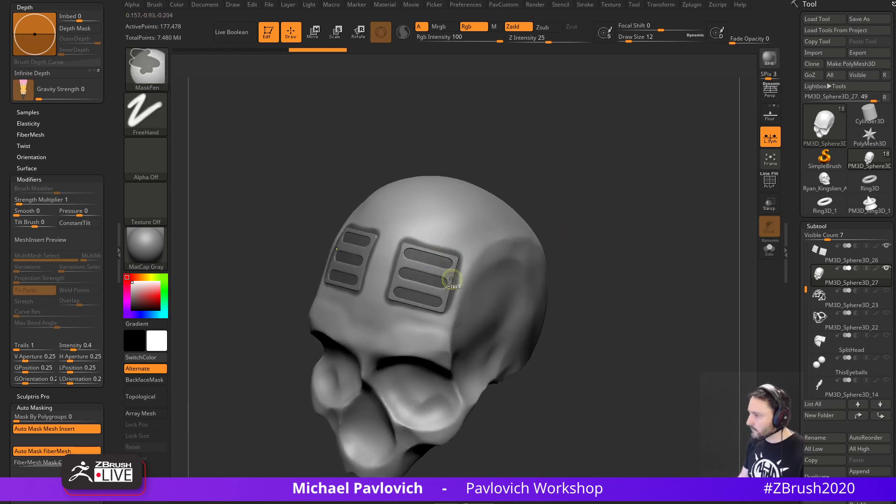
left_click_drag(460, 296, 458, 304, "ctrl")
left_click_drag(562, 268, 579, 278)
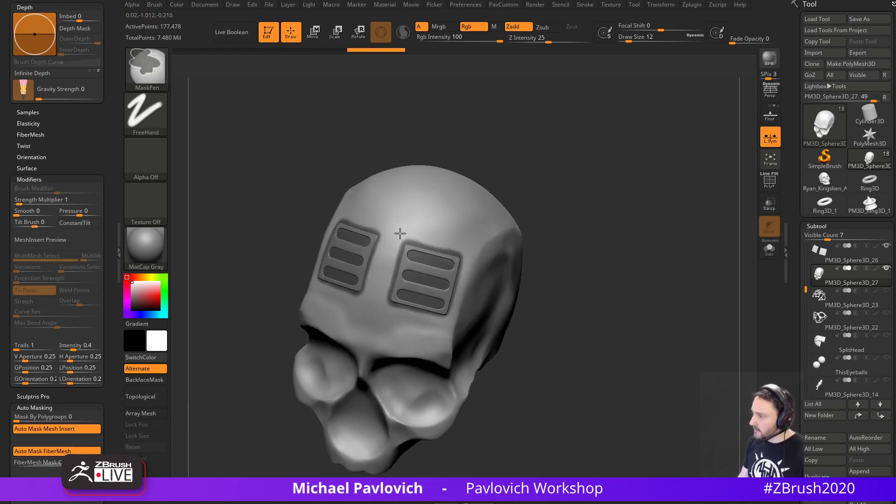
left_click_drag(459, 245, 470, 247, "ctrl")
mouse_move(551, 238)
left_mouse_down()
mouse_move(530, 256)
mouse_move(580, 242)
mouse_move(590, 208)
mouse_move(629, 248)
left_mouse_up()
Check the masked forehead patches with the inner skull isolated and centre the gizmo on them.
left_click(771, 251)
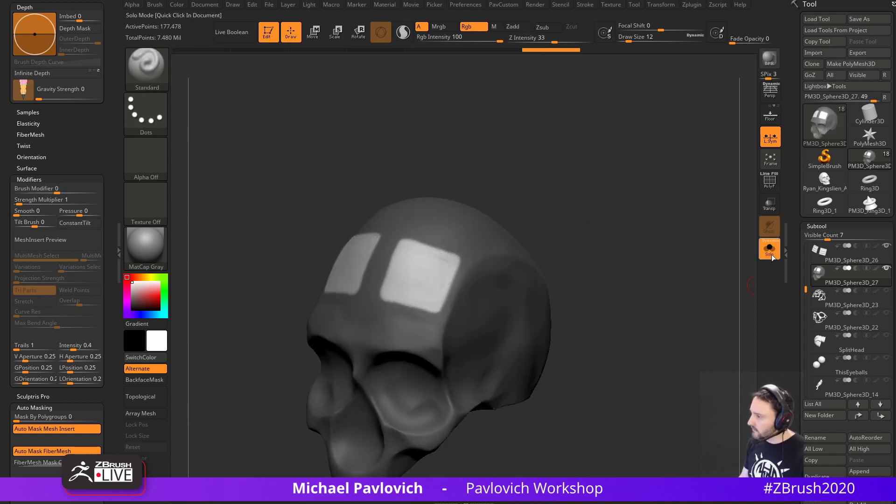
key("w")
key("q")
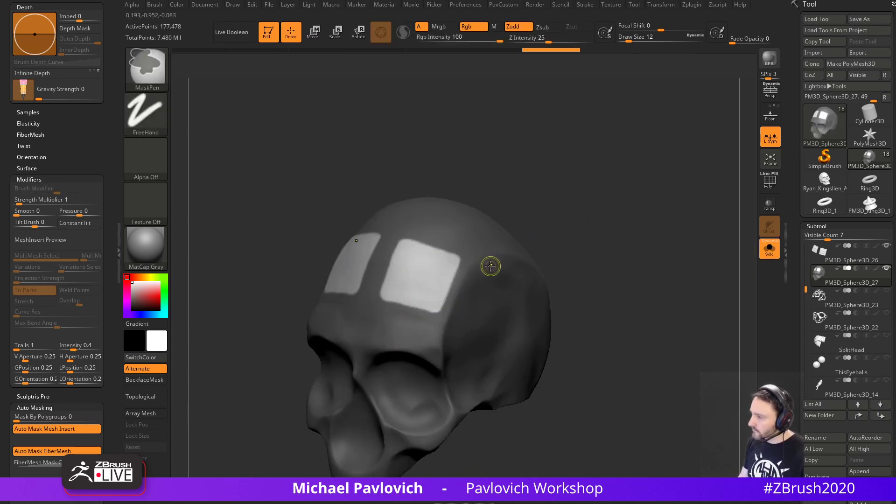
key("w")
left_click_drag(589, 247, 528, 248)
left_click(771, 253)
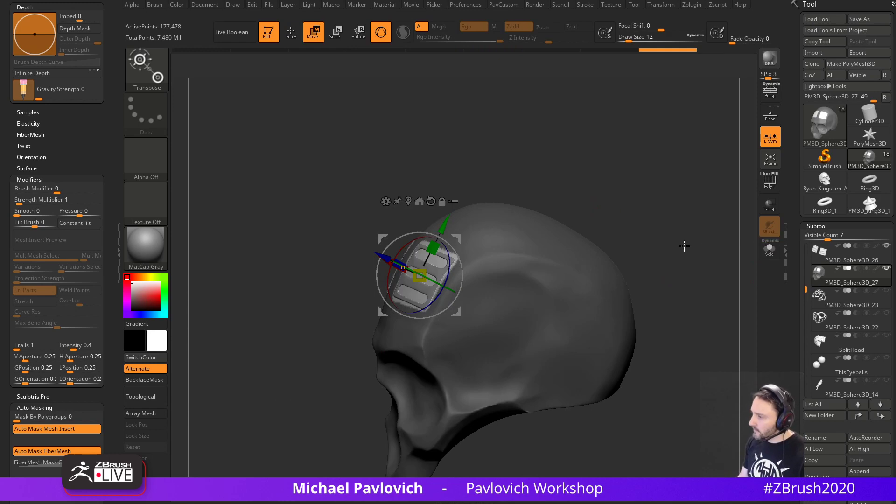
mouse_move(684, 248)
left_mouse_down()
mouse_move(738, 252)
mouse_move(665, 269)
left_mouse_up()
key("q")
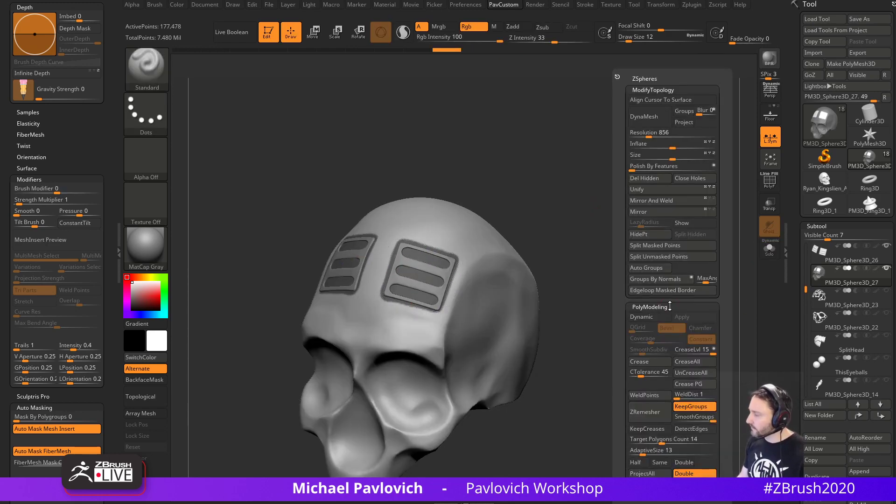
Apply Edgeloop Masked Border to the inner skull around the masked forehead patches.
left_click_drag(795, 293, 790, 22)
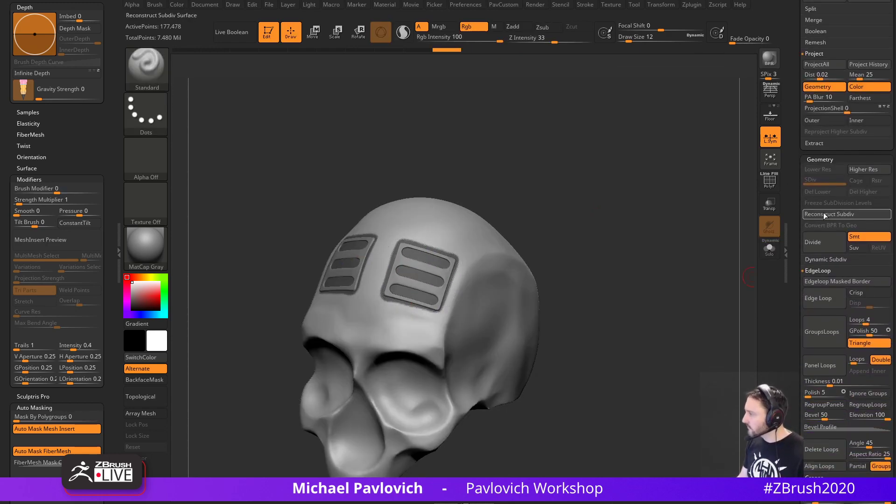
left_click(812, 280)
key("w")
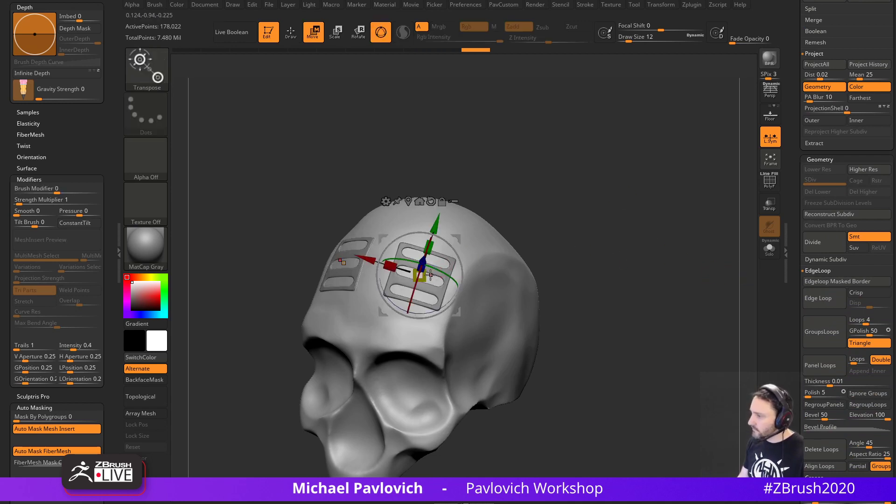
Extrude the forehead patches about 0.013 units into the inner skull, scale them down slightly to form panel recesses, and clear the mask.
left_click_drag(419, 275, 306, 358, "alt")
left_click(421, 275, "ctrl")
mouse_move(421, 275)
right_mouse_down("ctrl")
mouse_move(574, 228)
mouse_move(403, 272)
right_mouse_up("ctrl")
left_click_drag(391, 261, 396, 264, "ctrl")
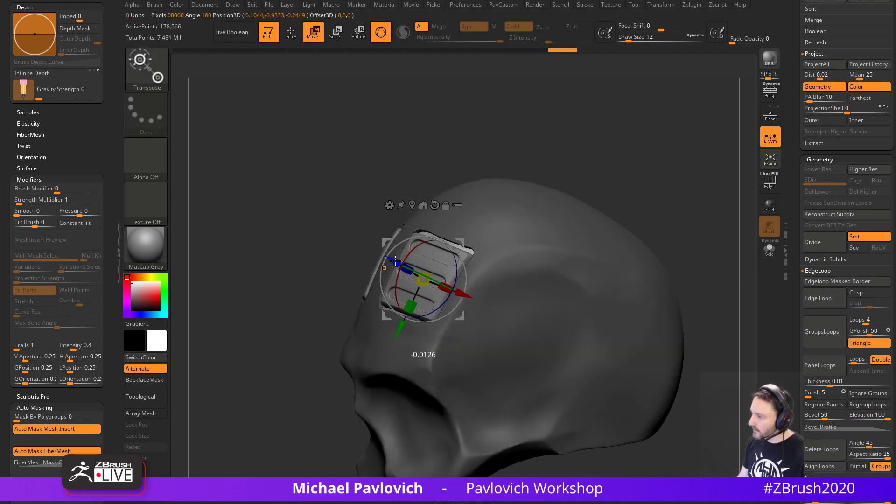
right_click_drag(400, 259, 596, 172)
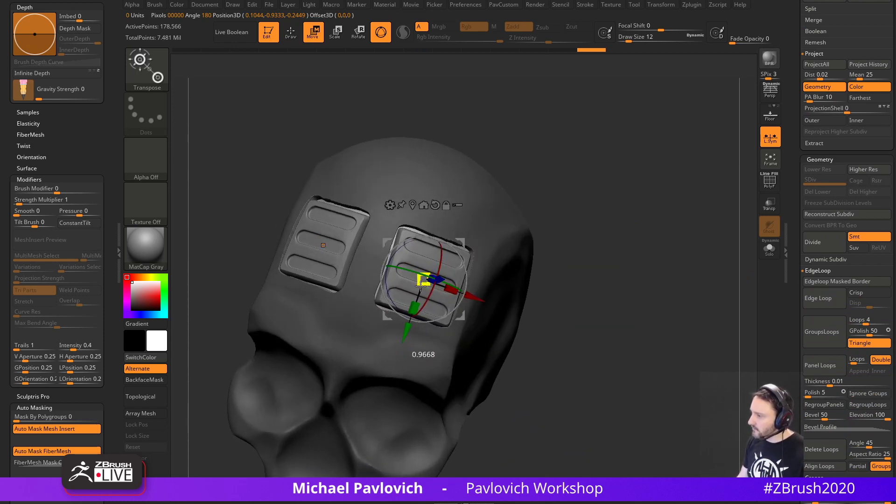
left_click_drag(417, 287, 416, 288)
key("q")
left_click_drag(568, 226, 604, 203, "ctrl")
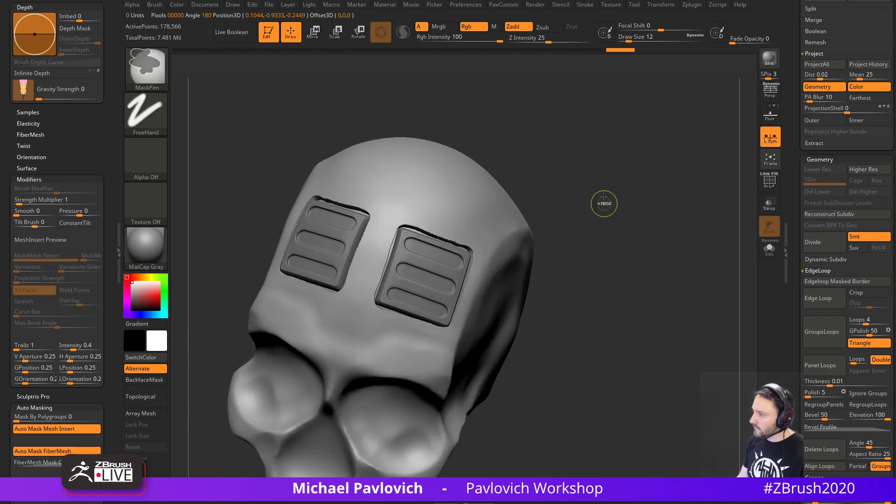
Smooth the upper rim of the panel recess and run Polish By Features on the inner skull.
right_click_drag(585, 237, 535, 241)
key("s")
left_click_drag(518, 242, 509, 243)
left_click_drag(420, 231, 471, 252, "shift")
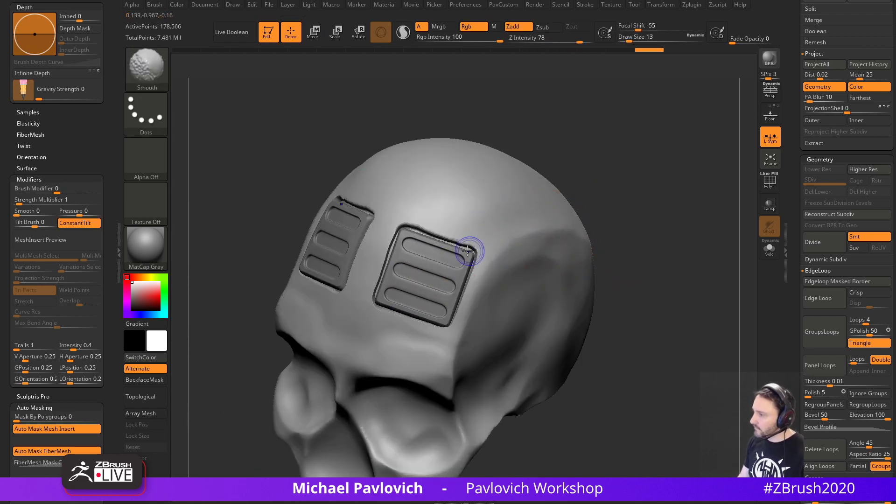
key("1")
left_click(643, 201)
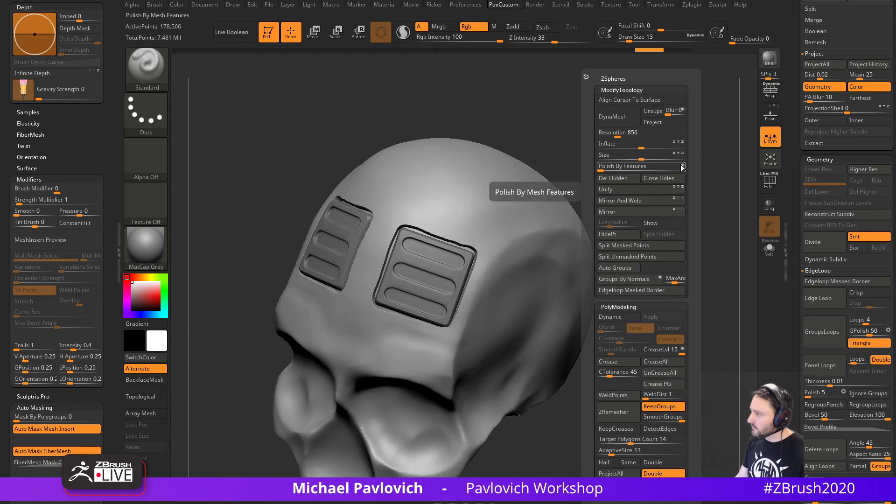
left_click(602, 166)
Choose the Move brush and reshape the recess rim near the panel's upper outer corner with draw size 13.
key("b")
key("m")
key("v")
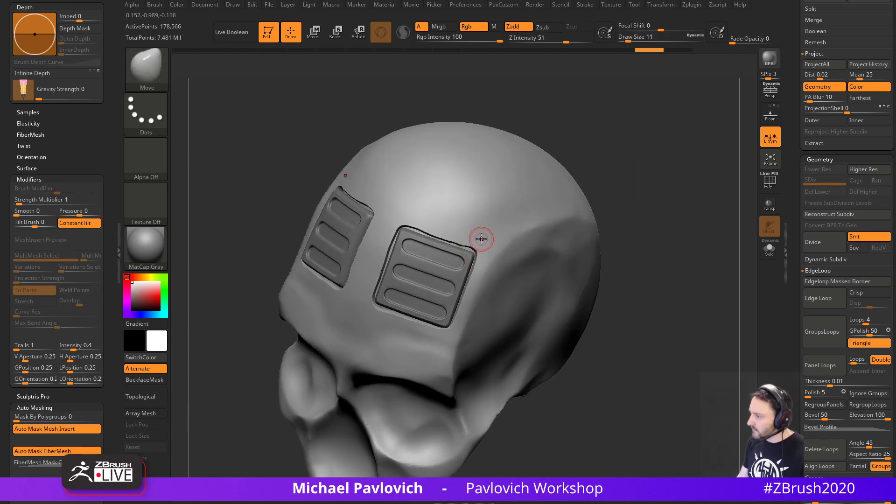
key("ctrl+z")
right_click_drag(478, 243, 573, 198)
key("s")
left_click_drag(486, 240, 487, 240)
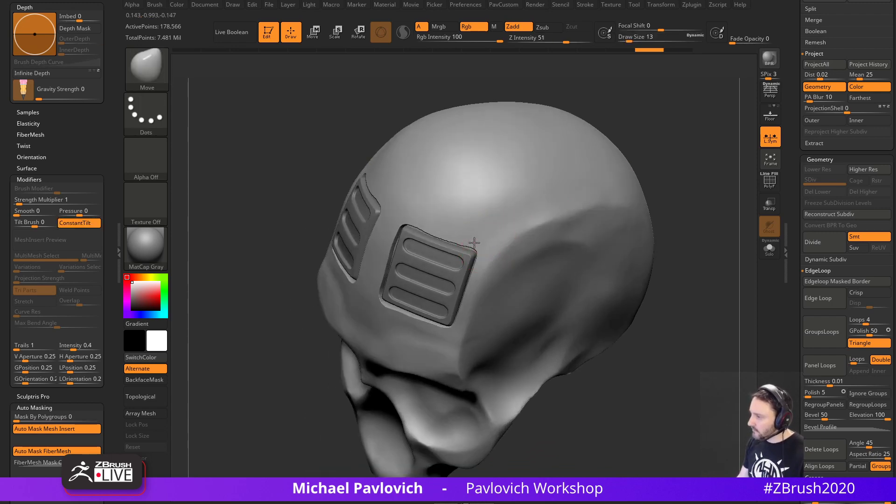
Polish the inner skull by features again and DynaMesh it at resolution 856.
right_click_drag(681, 232, 700, 198)
key("space")
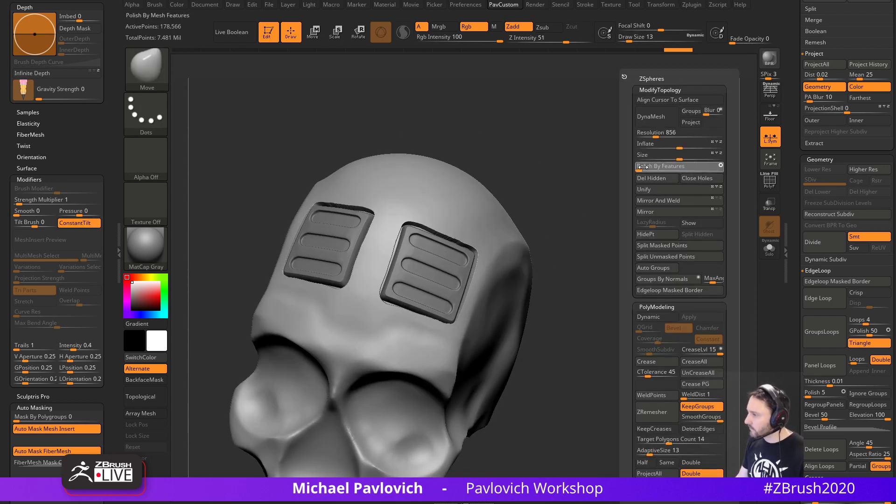
mouse_move(592, 174)
right_mouse_down()
mouse_move(593, 194)
mouse_move(511, 214)
mouse_move(518, 234)
right_mouse_up()
key("space")
left_click(577, 122)
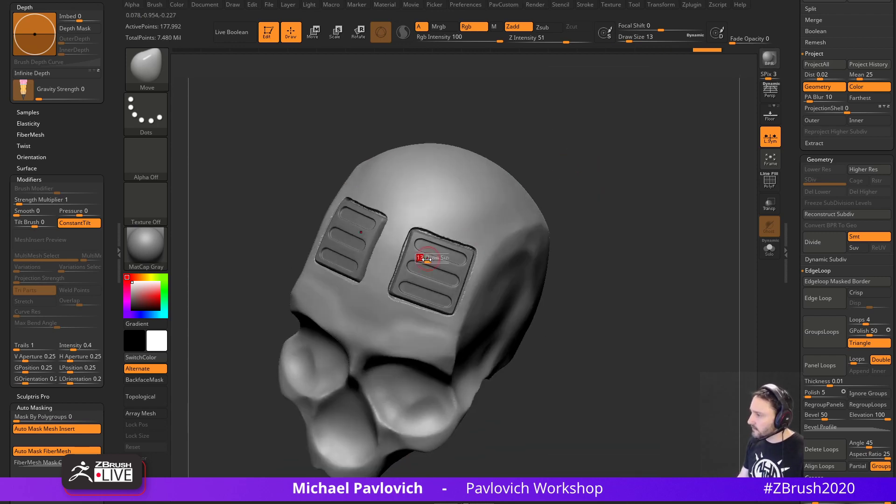
Try smoothing the upper rim of the panel recess and undo the stroke.
mouse_move(430, 255)
left_mouse_down("shift")
mouse_move(409, 235)
mouse_move(467, 247)
left_mouse_up("shift")
right_click_drag(614, 240, 561, 240)
key("ctrl+z")
Resize the Smooth brush, smooth the rims of the forehead recesses, and re-DynaMesh the inner skull.
key("s")
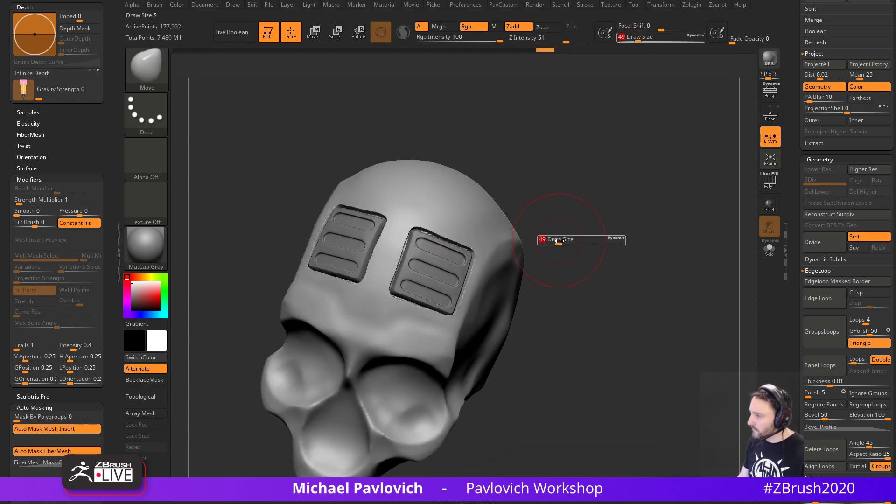
left_click_drag(558, 241, 554, 241)
left_click(553, 38, "shift")
left_click_drag(552, 39, 551, 39, "shift")
right_click_drag(546, 154, 500, 196)
key("s")
left_click_drag(420, 264, 423, 263)
key("s")
mouse_move(404, 259)
left_mouse_down("shift")
mouse_move(393, 259)
mouse_move(456, 314)
left_mouse_up("shift")
right_click_drag(511, 299, 584, 234)
left_click_drag(633, 194, 675, 288, "ctrl")
right_click_drag(608, 266, 579, 274)
Choose the Move brush at draw size 12 to adjust the inner lower edge of the panel recess.
key("s")
mouse_move(463, 292)
left_mouse_down()
mouse_move(412, 295)
mouse_move(410, 288)
left_mouse_up()
key("b")
key("m")
key("v")
key("s")
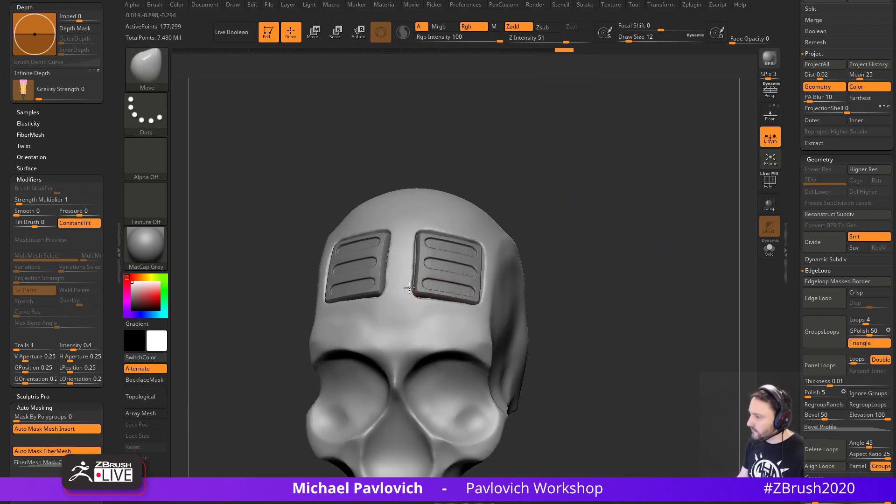
Unhide the remaining subtools and turn to a front view of the complete head.
left_click_drag(789, 171, 794, 219)
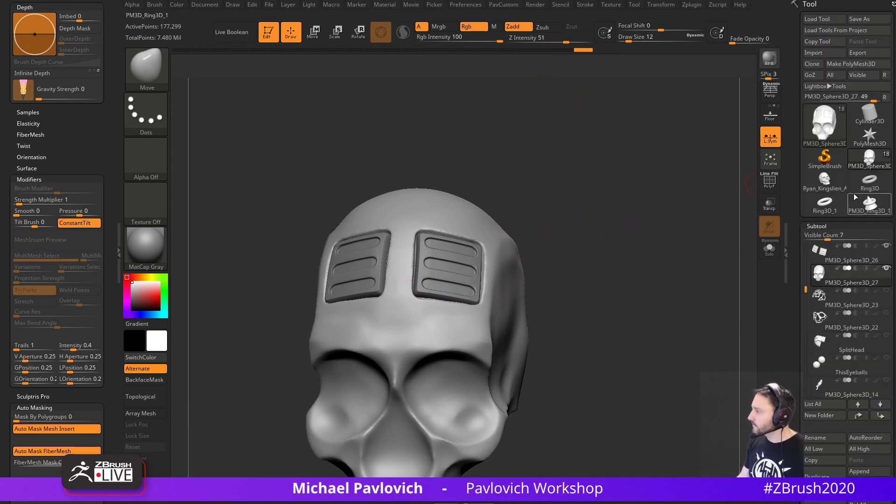
left_click(886, 268, "shift")
left_click(887, 268, "shift")
mouse_move(691, 271)
right_mouse_down("shift")
mouse_move(629, 307)
mouse_move(662, 260)
right_mouse_up("shift")
right_click_drag(663, 260, 647, 264)
key("s")
key("s")
left_click_drag(648, 265, 646, 268)
right_click_drag(645, 269, 612, 219)
Hide the intact head Recovered_Tool and select the jaw pieces covering the skull's mechanical half.
left_click(476, 226, "alt")
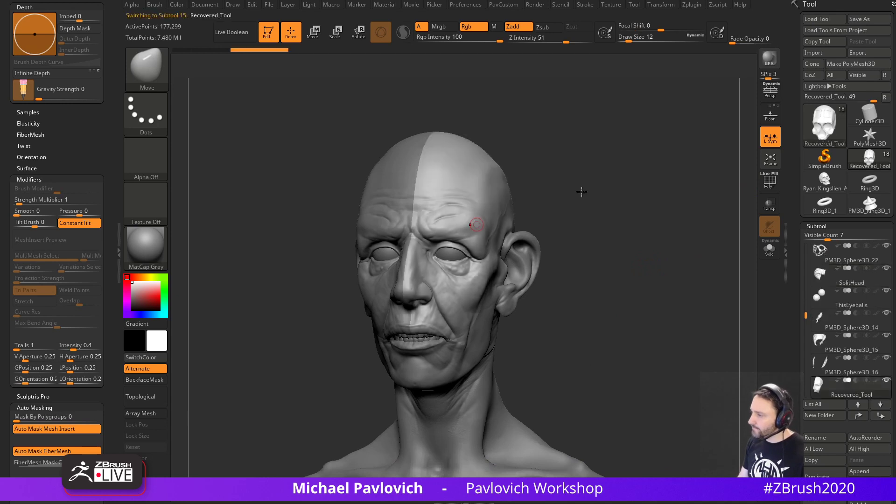
mouse_move(580, 192)
right_mouse_down()
mouse_move(656, 246)
mouse_move(700, 259)
mouse_move(595, 306)
right_mouse_up()
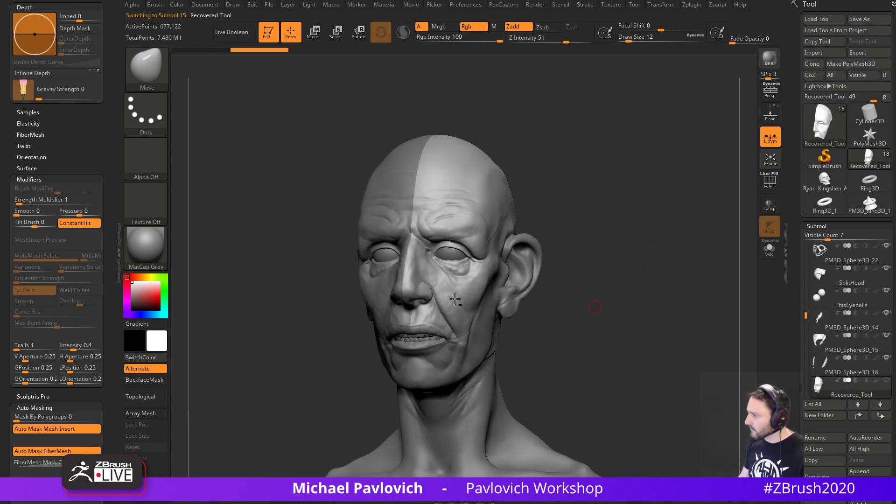
left_click(468, 356, "alt")
right_click_drag(701, 356, 577, 335, "alt")
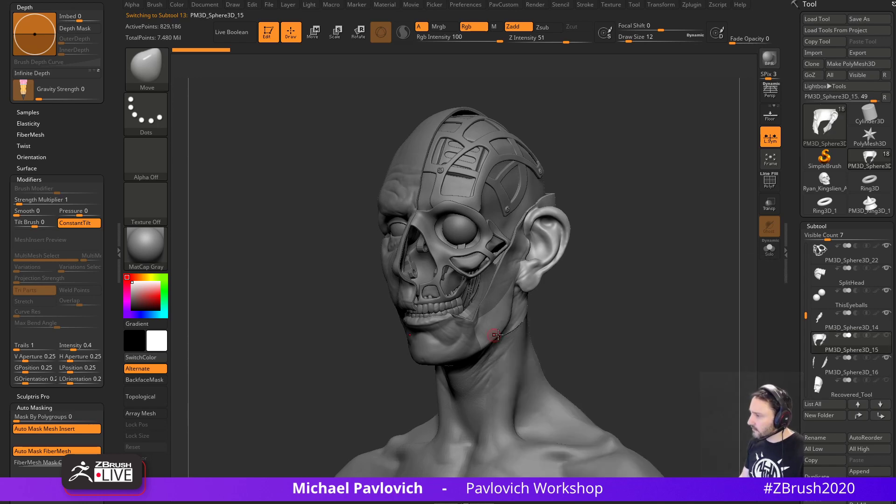
left_click(466, 342, "alt")
right_click_drag(466, 342, 621, 326)
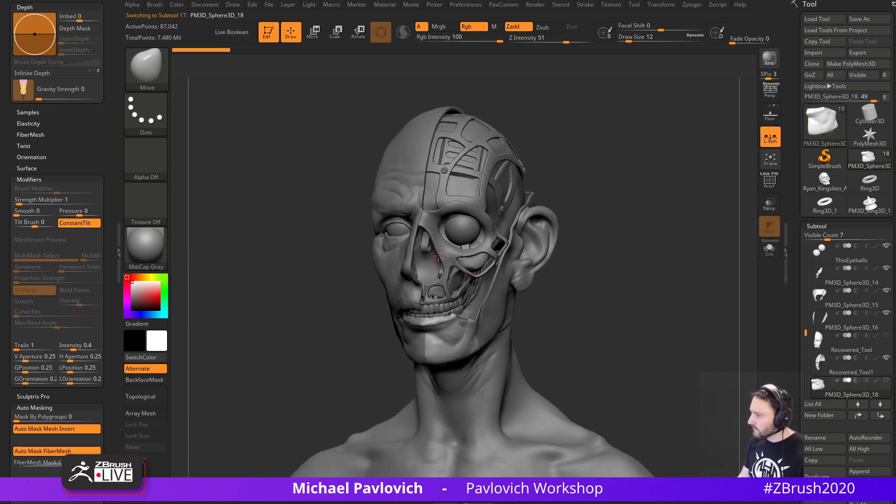
Select the face frame PM3D_Sphere3D_22, choose the Standard brush and turn on perspective.
left_click(440, 258, "alt")
mouse_move(640, 250)
right_mouse_down("ctrl")
mouse_move(666, 268)
mouse_move(663, 295)
mouse_move(642, 296)
mouse_move(664, 254)
mouse_move(677, 274)
mouse_move(658, 271)
mouse_move(671, 271)
mouse_move(704, 233)
mouse_move(693, 224)
right_mouse_up("ctrl")
key("b")
key("s")
key("t")
left_click(770, 99)
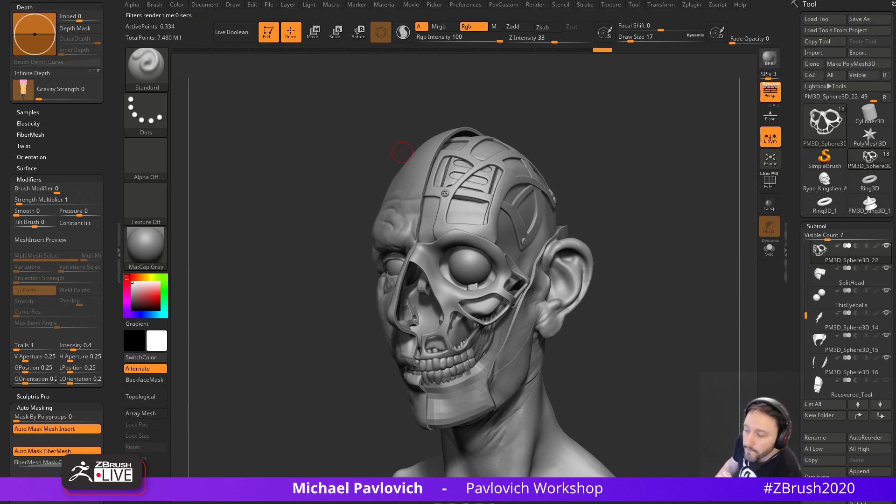
left_click_drag(537, 503, 679, 503)
left_click(210, 47)
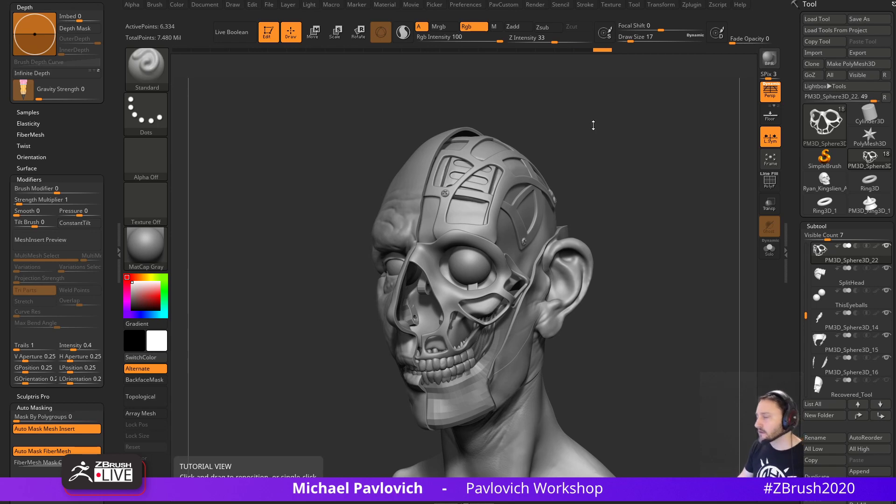
Select the cranial frame PM3D_Sphere3D_23, isolate it and display its polyframe.
key("s")
left_click(610, 163)
mouse_move(610, 164)
left_mouse_down()
mouse_move(572, 172)
mouse_move(618, 176)
mouse_move(626, 233)
left_mouse_up()
left_click(553, 178, "alt")
left_click(770, 181)
left_click(770, 245)
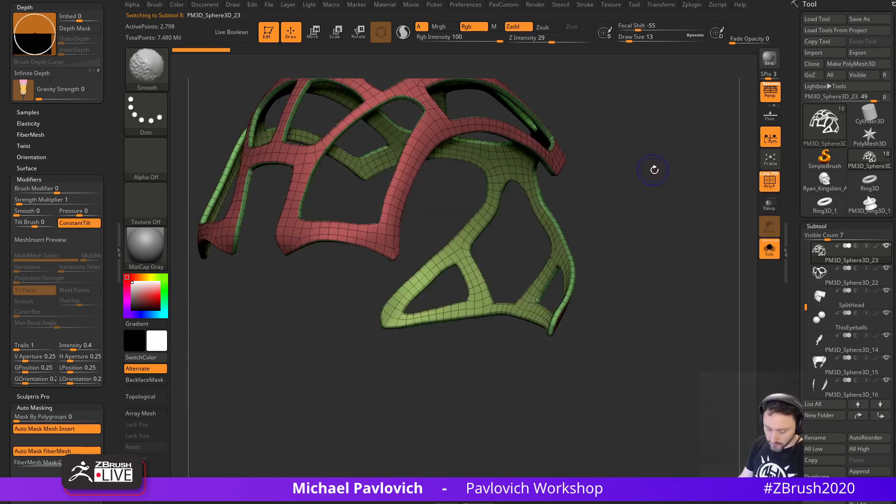
Turn off the cranial frame's subdivision preview, choose the ZModeler brush, and push one polygon inward on the front vertical strut.
key("shift+d")
mouse_move(669, 178)
left_mouse_down("alt")
mouse_move(671, 191)
mouse_move(556, 239)
left_mouse_up("alt")
key("s")
key("b")
key("z")
key("m")
mouse_move(424, 192)
left_mouse_down("alt")
mouse_move(432, 243)
mouse_move(282, 273)
left_mouse_up("alt")
key("s")
left_click(388, 251, "alt")
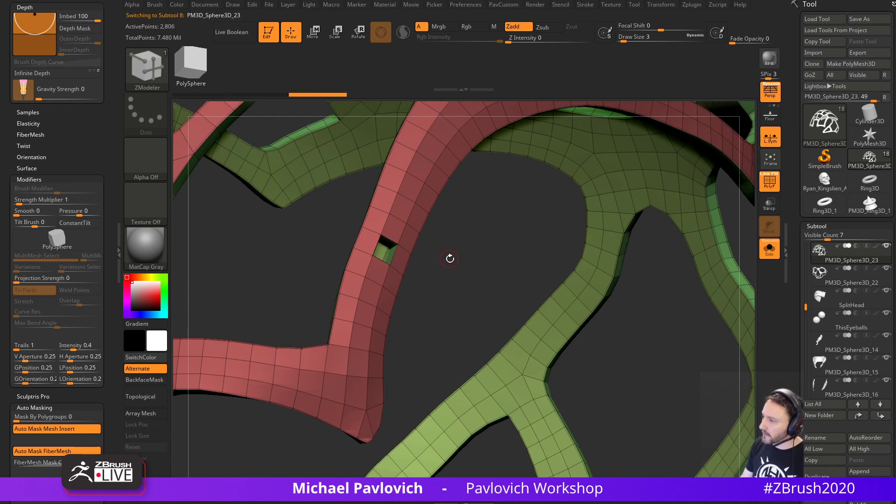
Undo the inward push, punch the polygon through the front vertical strut with QMesh on Polygroup All, and turn on the subdivision preview.
left_click_drag(450, 258, 523, 256)
key("ctrl+z")
key("space")
left_click(461, 124)
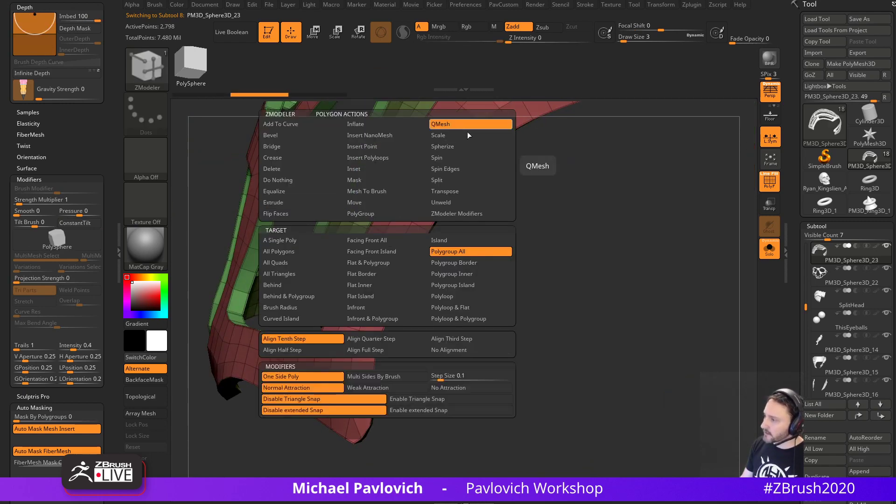
left_click_drag(387, 250, 566, 235)
left_click_drag(462, 245, 471, 249)
key("d")
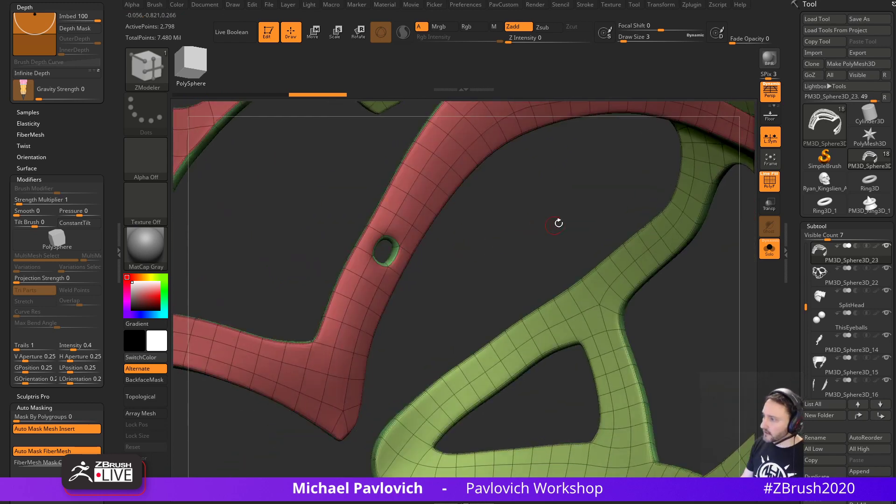
Hide the polyframe, crease the cranial frame along its polygroup borders, and show the rest of the head again.
left_click(768, 183)
key("grave")
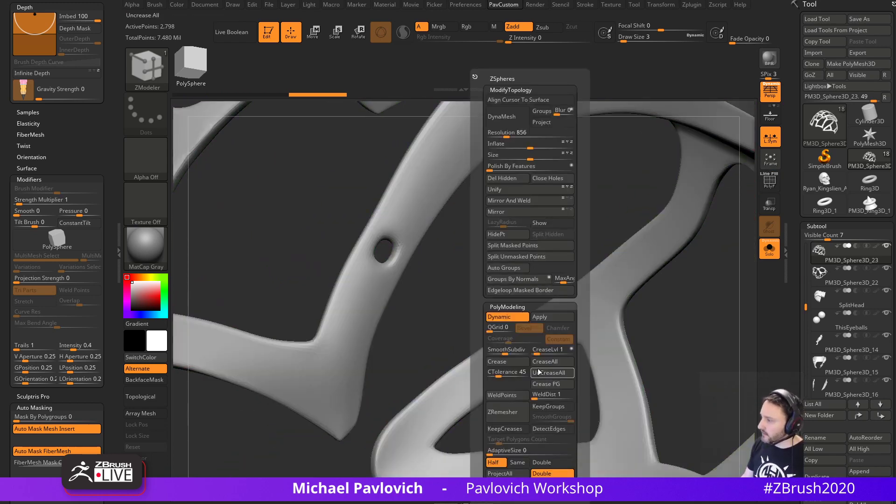
left_click(540, 384)
left_click_drag(410, 282, 495, 238)
left_click(769, 251)
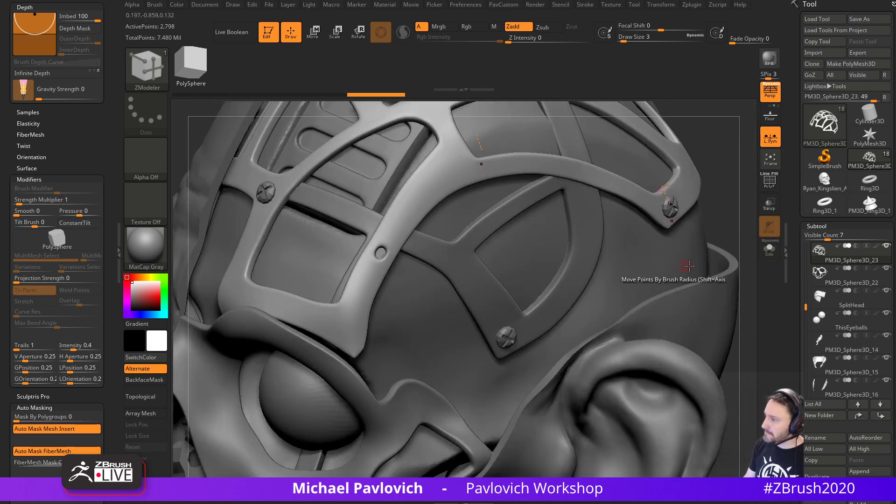
Choose the Move brush with a draw size of 12.
mouse_move(736, 236)
left_mouse_down()
mouse_move(747, 214)
mouse_move(674, 231)
mouse_move(671, 220)
left_mouse_up()
key("s")
left_click_drag(347, 280, 353, 279)
key("b")
key("m")
key("v")
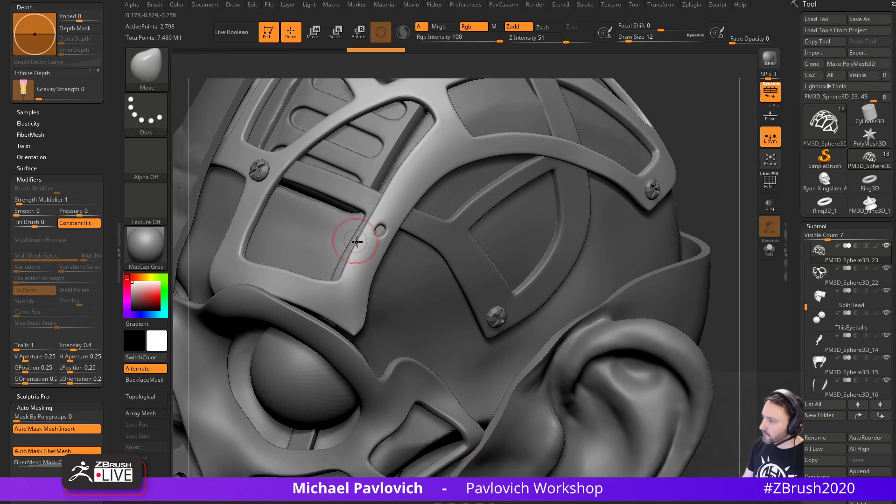
Isolate the cranial frame, turn off its subdivision preview, display its polyframe and choose the ZModeler brush.
left_click(769, 250)
key("shift")
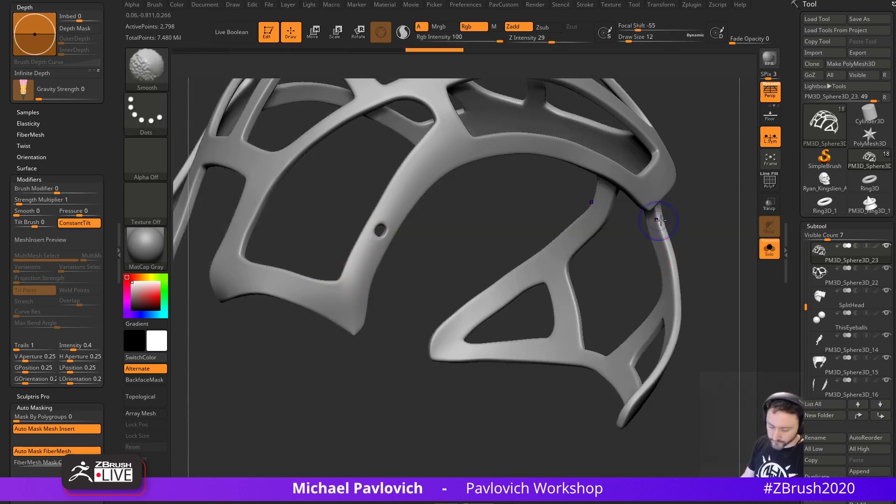
key("shift+d")
left_click(773, 183)
left_click_drag(467, 244, 468, 312, "alt")
key("b")
key("z")
key("m")
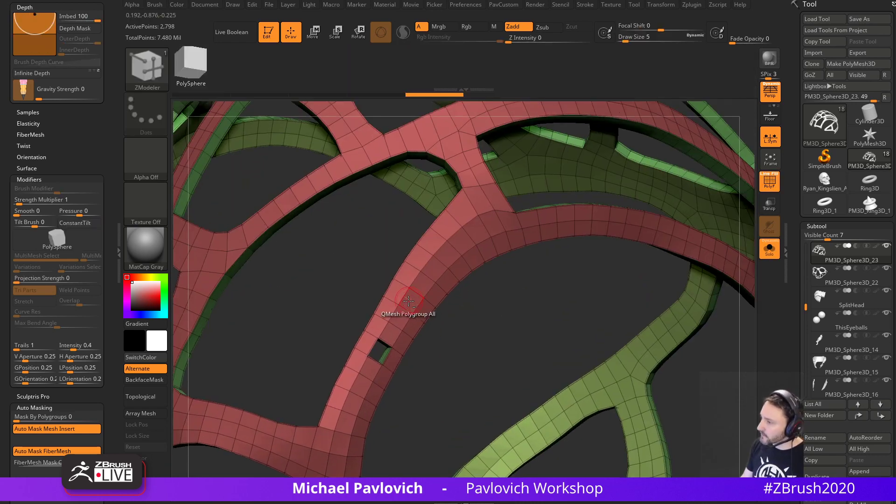
Mark three more polygons in a row above the first hole and punch them through the front strut with QMesh.
left_click(403, 313, "alt")
left_click(425, 289, "alt")
left_click(444, 261, "alt")
left_click_drag(394, 267, 455, 267)
left_click(447, 257)
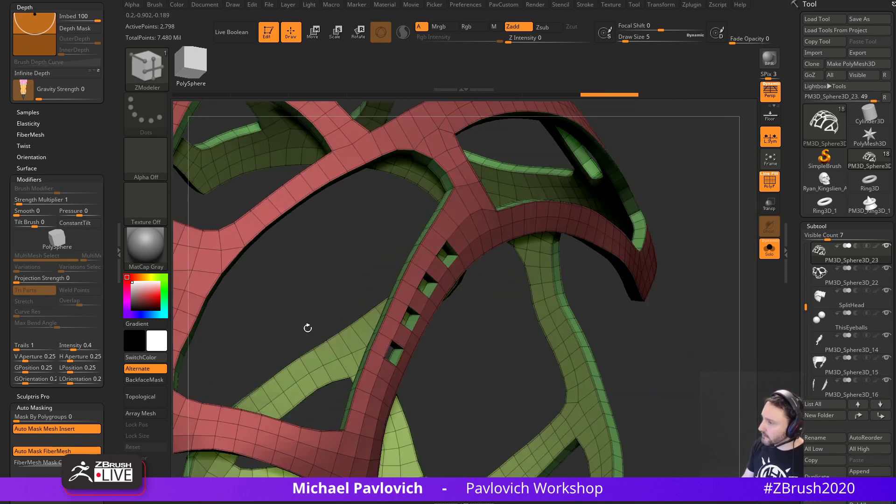
left_click_drag(691, 301, 523, 315)
key("space")
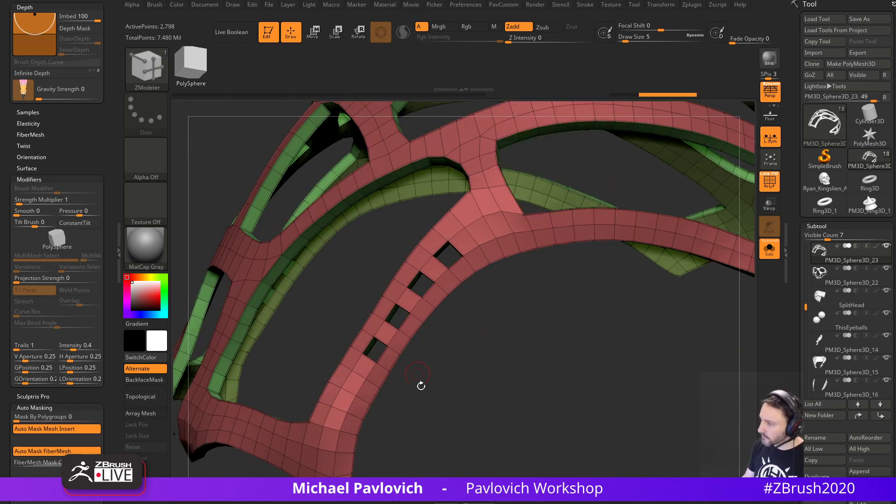
Hide the polyframe, turn on the cranial frame's subdivision preview and show the complete head.
left_click_drag(531, 354, 571, 334, "alt")
left_click(770, 184)
key("d")
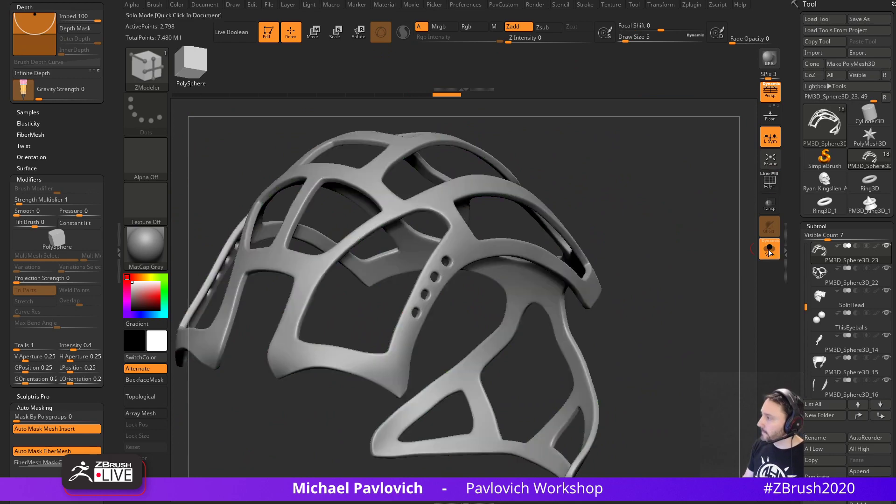
left_click(770, 252)
mouse_move(657, 271)
left_mouse_down("alt")
mouse_move(622, 292)
mouse_move(654, 278)
left_mouse_up("alt")
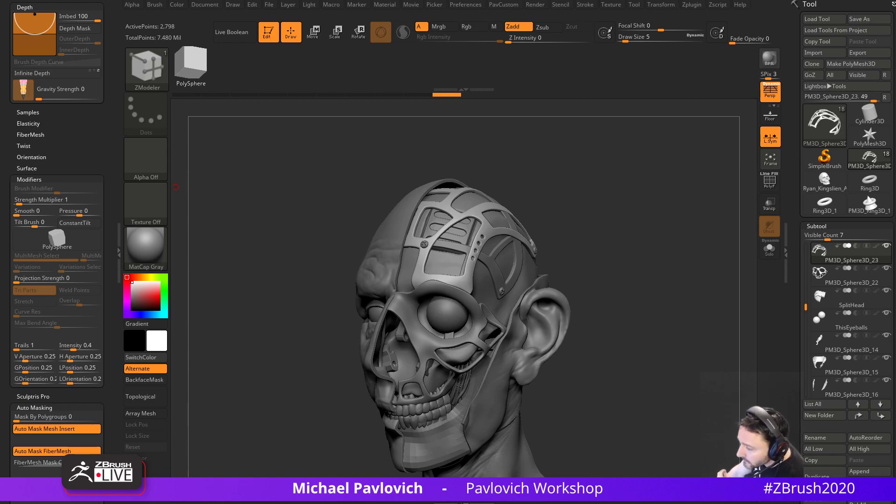
Switch to the browser and open the full-size render of the Eat3D cowboy from the ArtStation portfolio.
left_click_drag(632, 503, 707, 42)
left_click(100, 61)
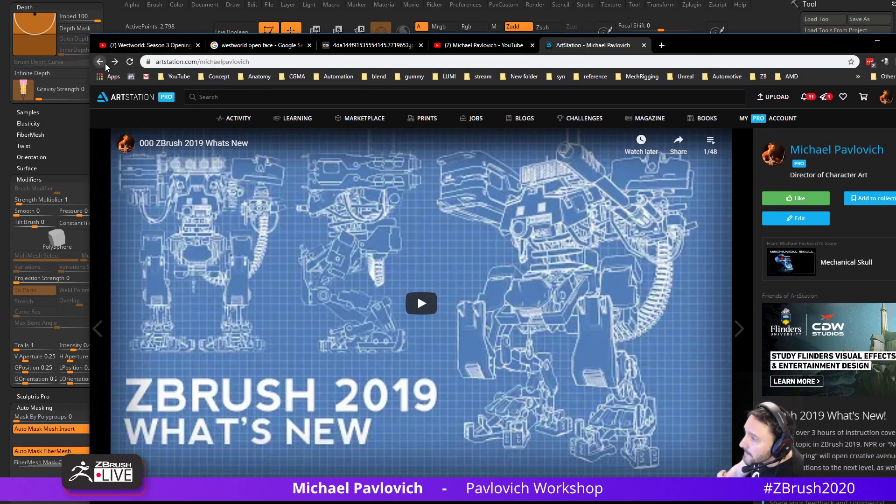
scroll(861, 324, "down", 10)
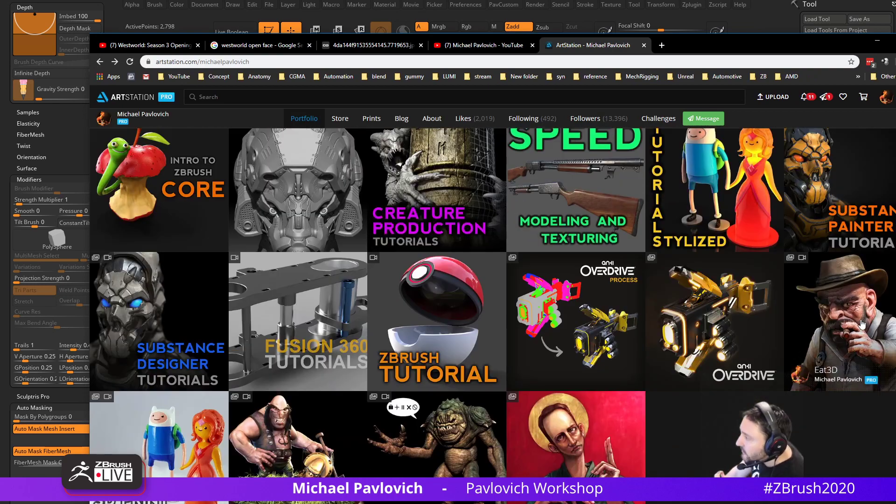
left_click(861, 323)
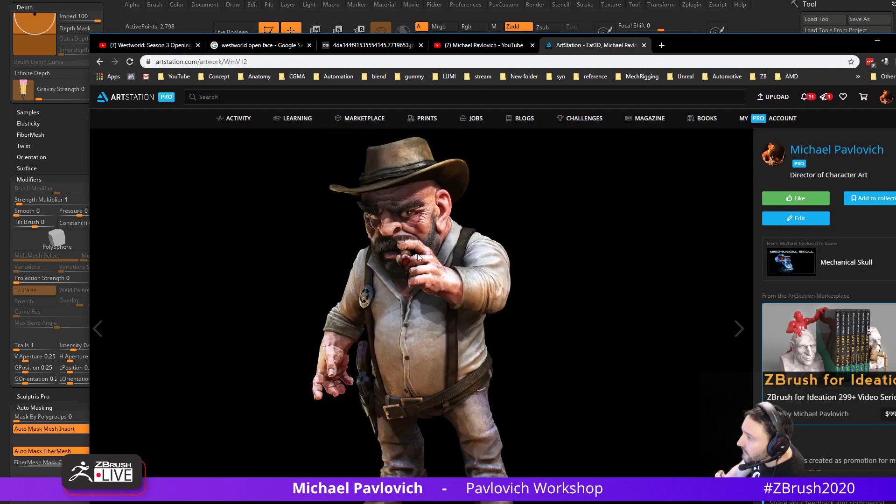
left_click(423, 285)
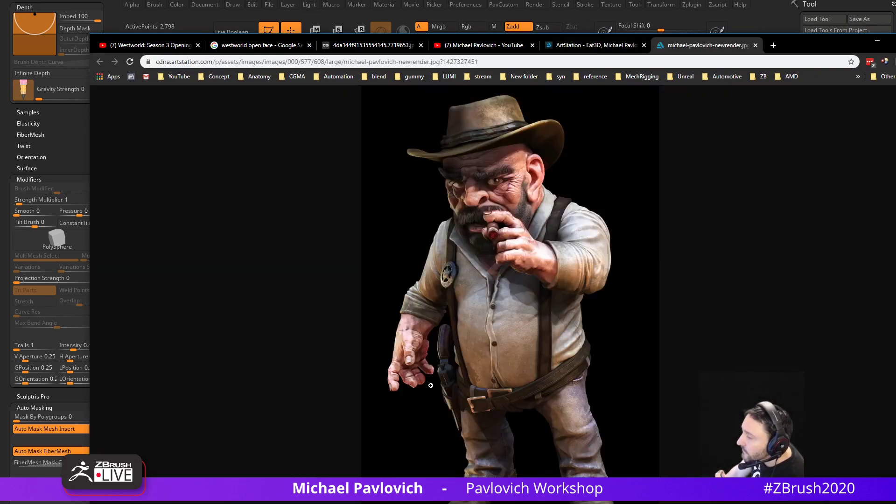
left_click(500, 215)
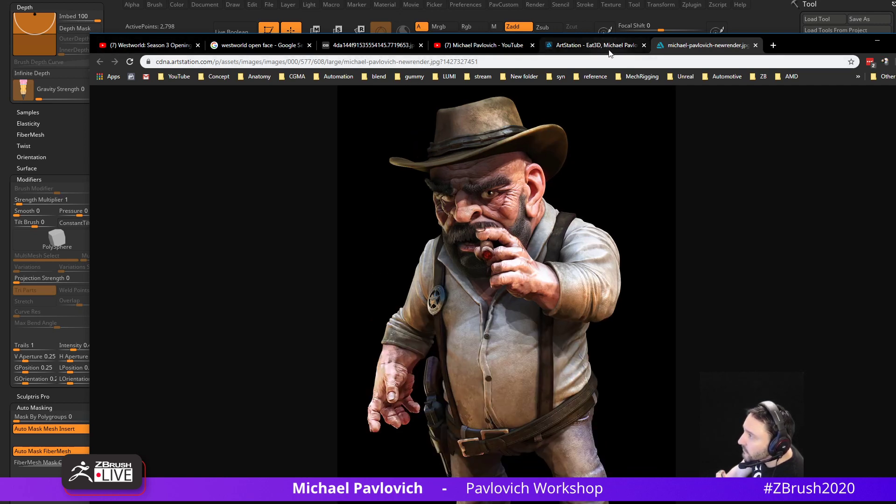
View the full-size picture of the Eat3D cowboy's 3D print from its ArtStation page, and return to ZBrush.
left_click(593, 45)
scroll(443, 299, "down", 5)
scroll(437, 322, "down", 2)
scroll(439, 321, "up", 1)
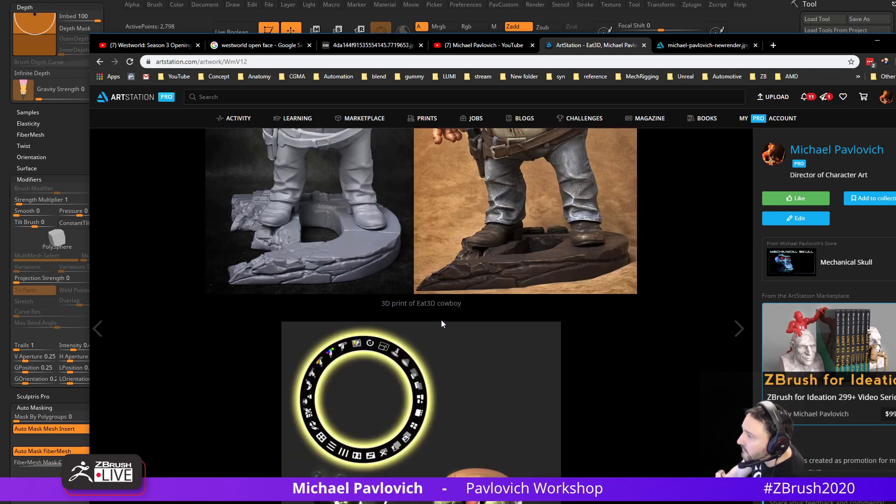
left_click(435, 267)
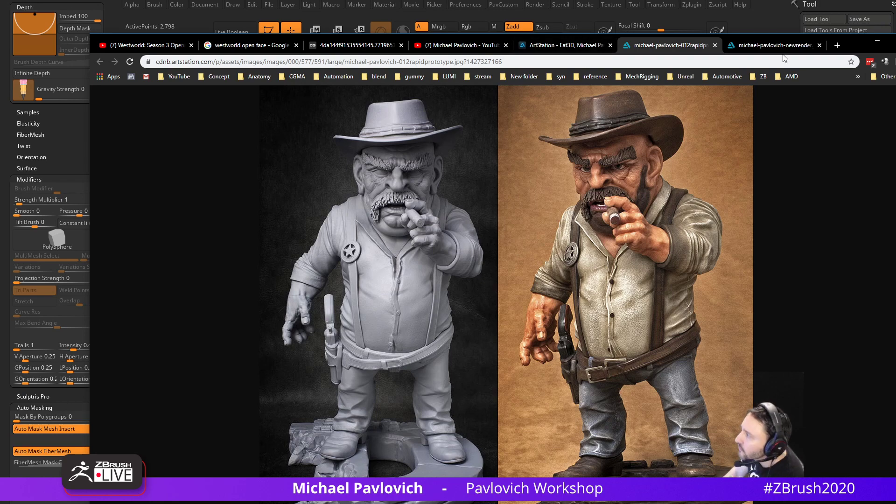
left_click(877, 41)
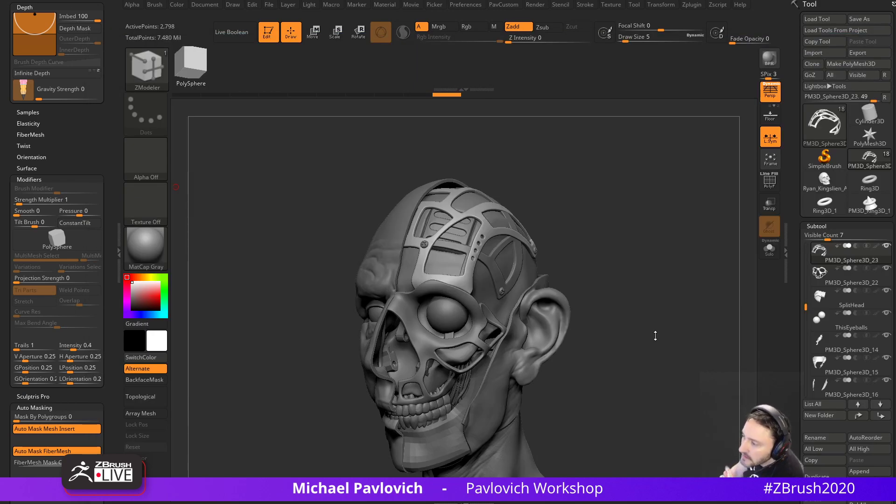
left_click_drag(655, 337, 662, 330)
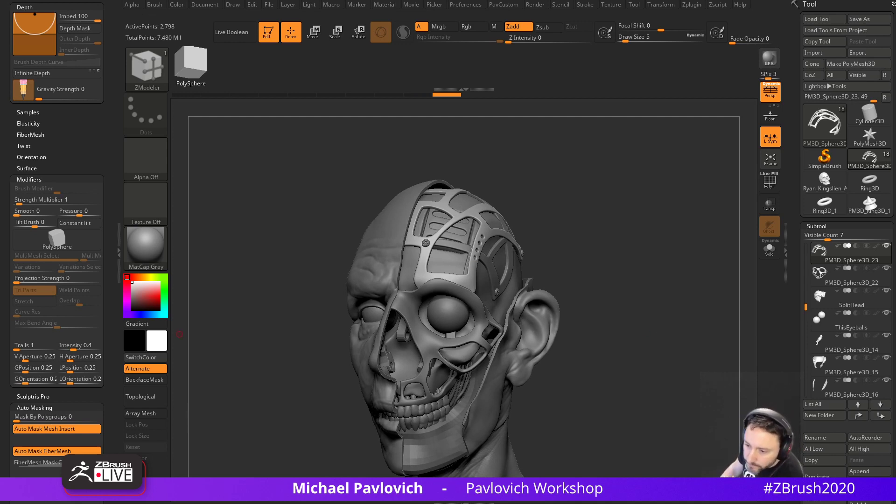
left_click_drag(526, 176, 667, 227)
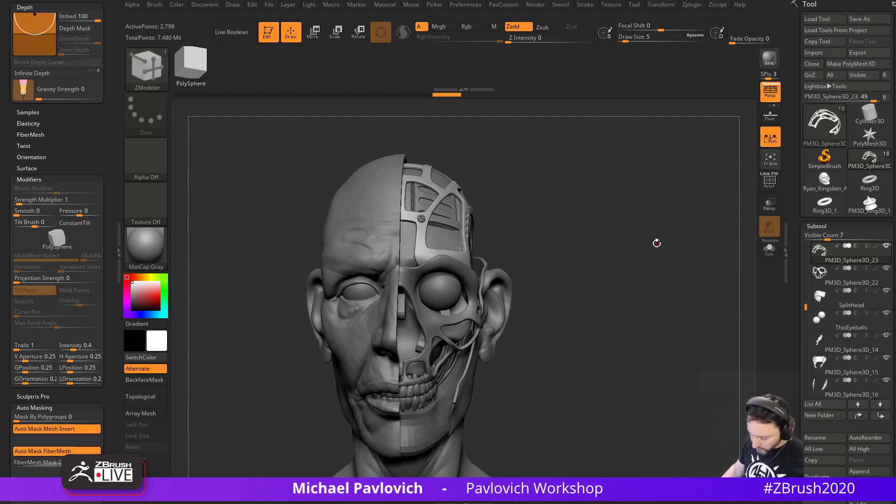
left_click_drag(656, 265, 670, 245)
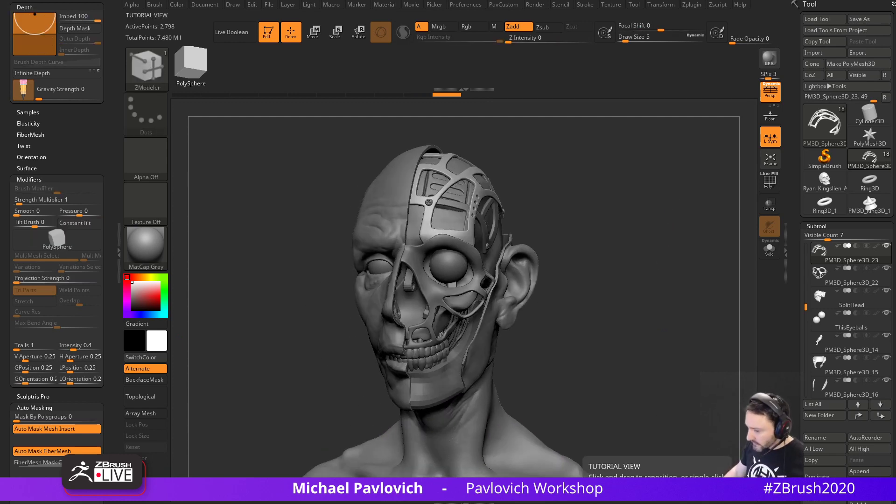
Switch to the browser and look over the YouTube channel's home page with its created playlists.
left_click_drag(714, 502, 779, 23)
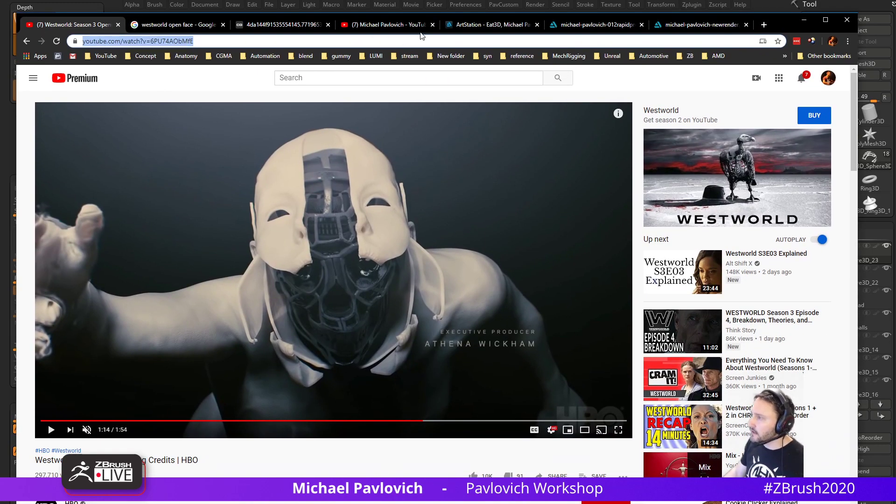
left_click(411, 25)
scroll(281, 201, "up", 6)
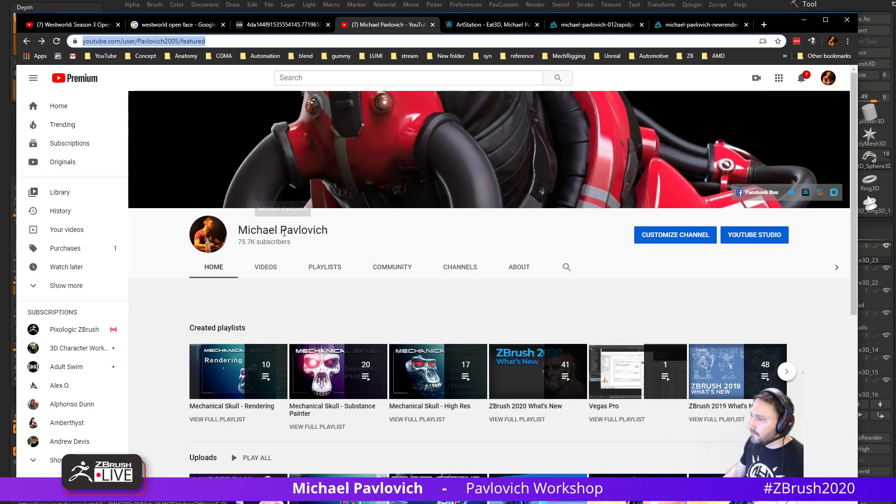
scroll(284, 232, "down", 3)
scroll(284, 232, "up", 3)
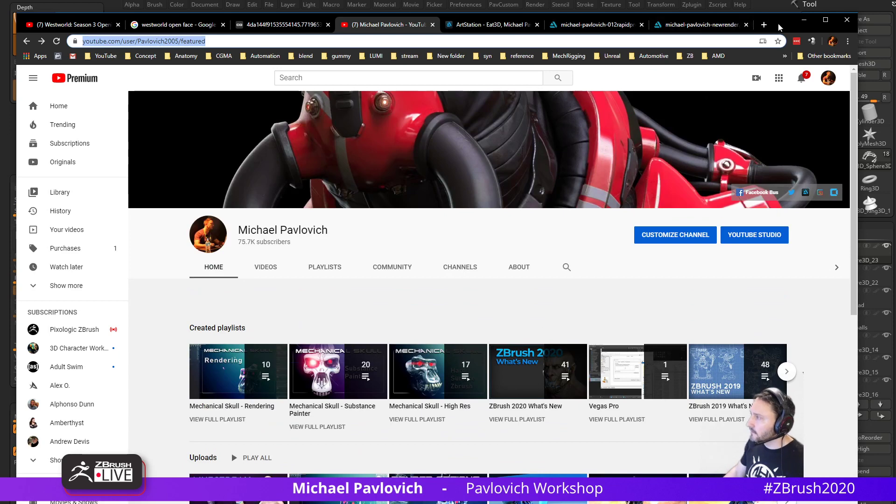
Return to ZBrush and choose the Standard brush.
left_click_drag(779, 25, 766, 503)
mouse_move(651, 324)
left_mouse_down()
mouse_move(558, 325)
mouse_move(622, 338)
mouse_move(604, 354)
mouse_move(577, 359)
mouse_move(586, 374)
mouse_move(607, 334)
mouse_move(589, 346)
mouse_move(672, 337)
mouse_move(650, 342)
mouse_move(660, 329)
mouse_move(650, 305)
mouse_move(626, 308)
mouse_move(642, 394)
mouse_move(660, 391)
mouse_move(668, 348)
mouse_move(682, 353)
mouse_move(663, 350)
mouse_move(671, 329)
mouse_move(673, 350)
left_mouse_up()
key("b")
key("s")
key("t")
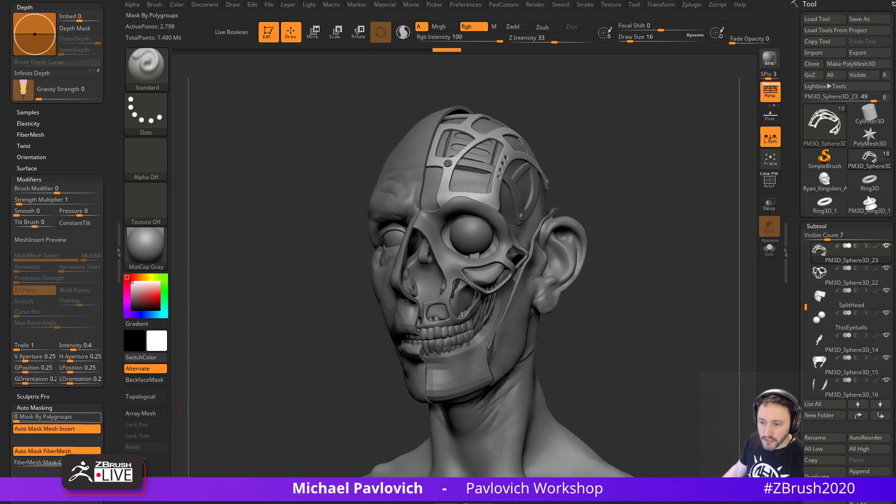